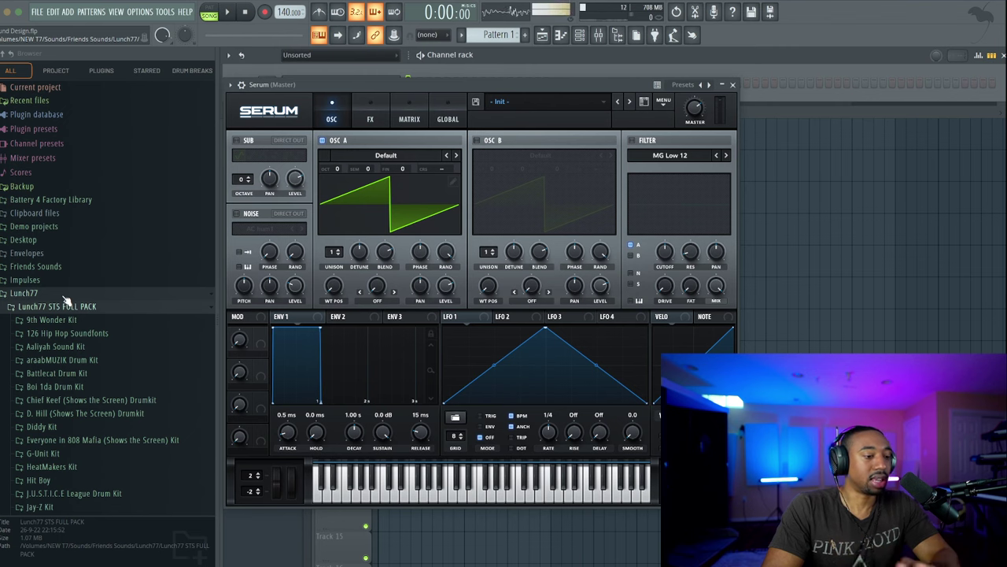
Look through the drum kit folders in the Lunch77 STS FULL PACK
scroll(82, 335, "down", 15)
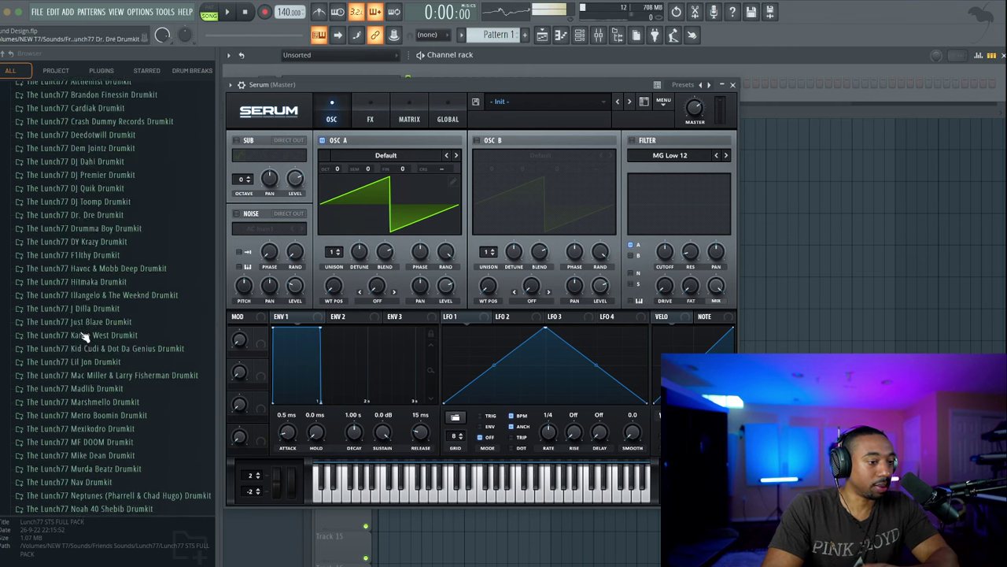
scroll(95, 168, "up", 5)
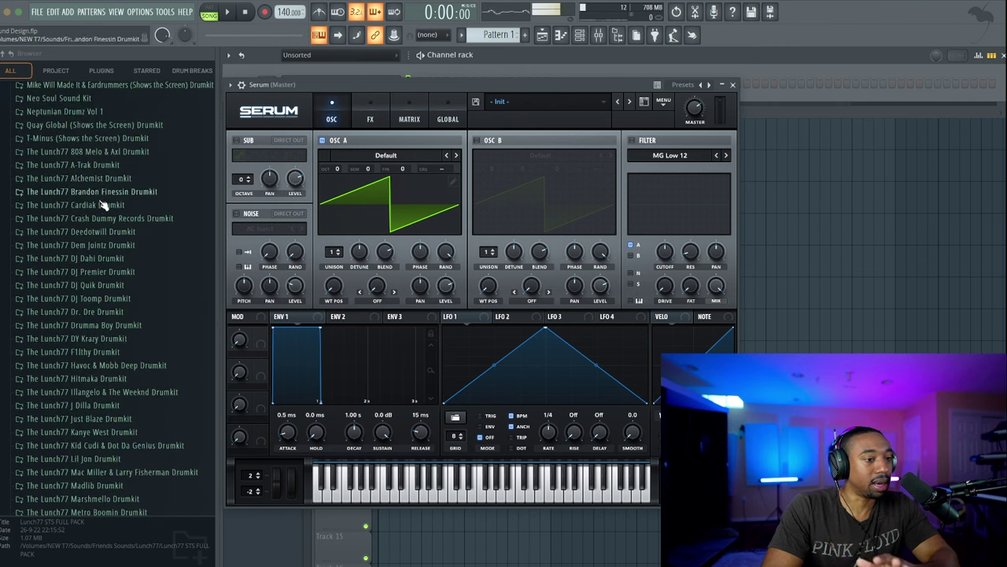
scroll(103, 214, "down", 8)
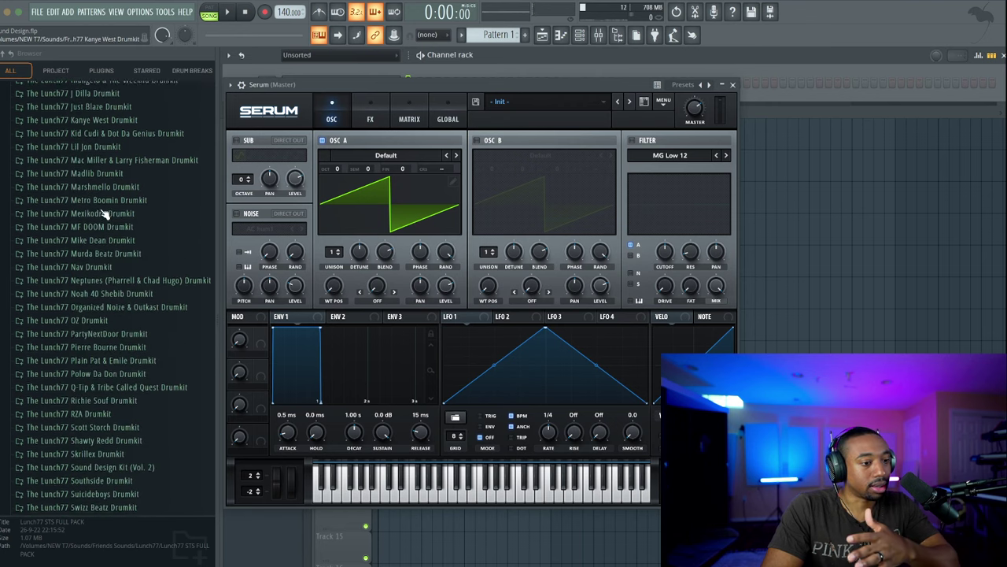
scroll(104, 214, "up", 12)
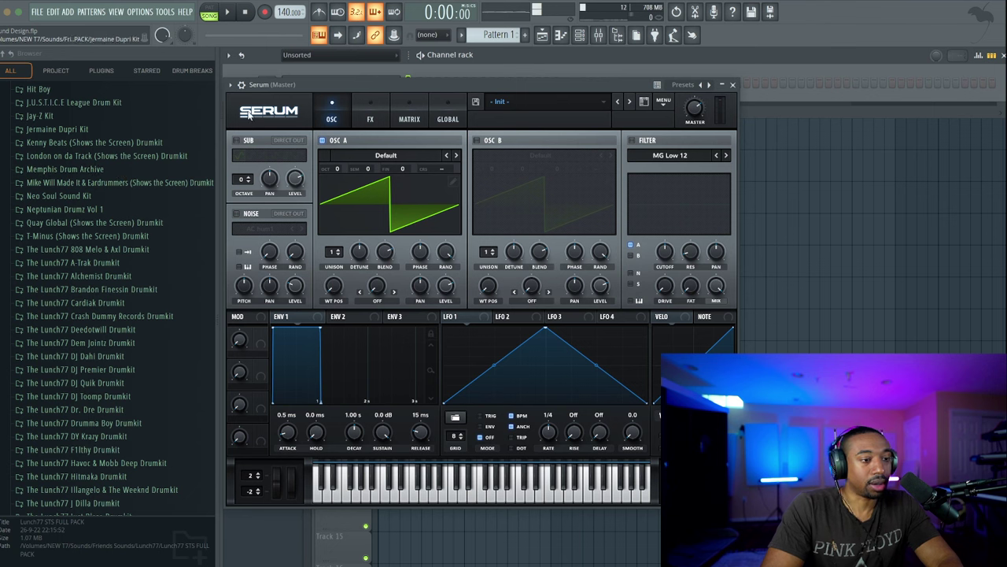
Hide the browser and load the analog Basic Shapes wavetable into Serum's oscillator A
left_click(617, 36)
left_click_drag(470, 84, 428, 83)
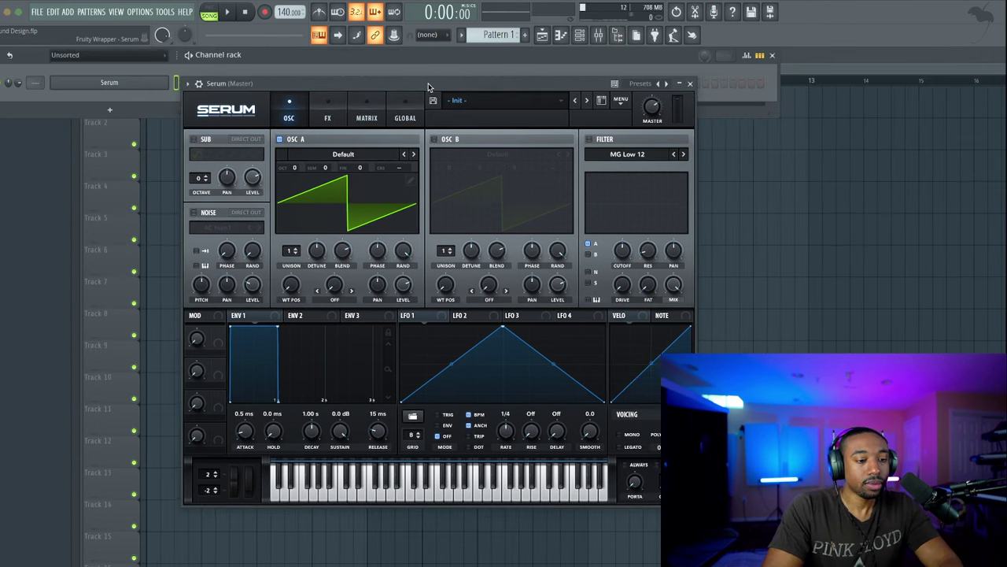
left_click(328, 155)
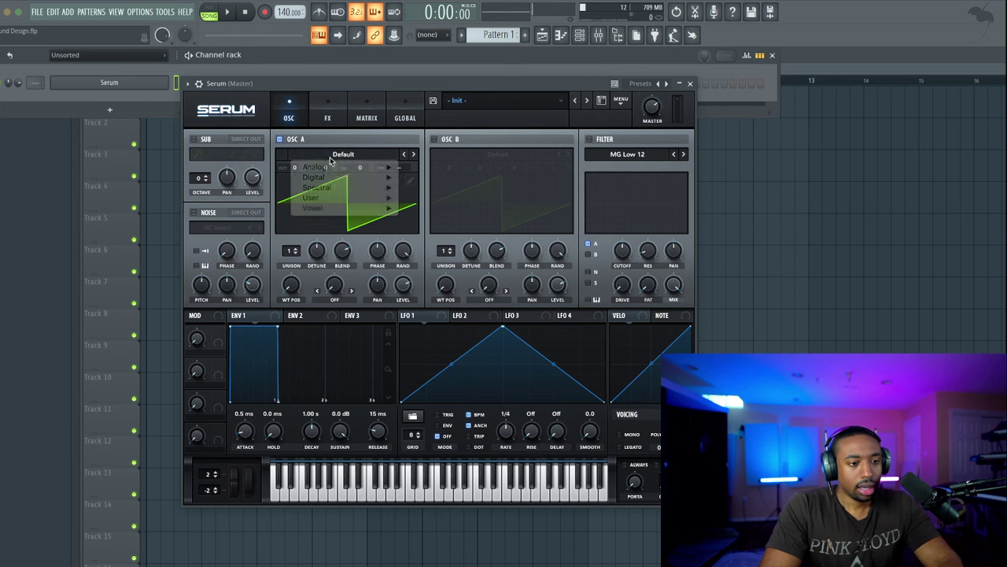
mouse_move(358, 167)
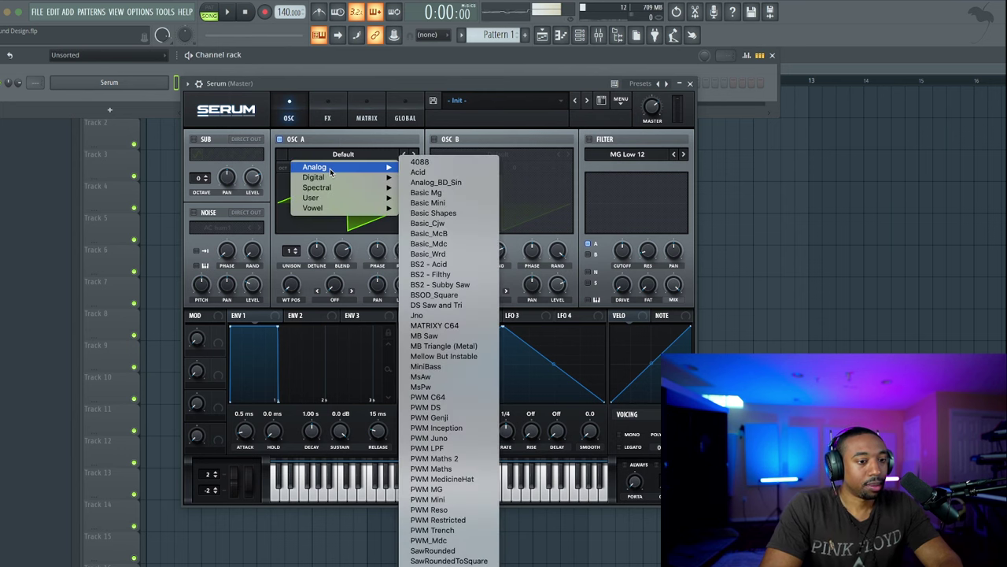
left_click(438, 213)
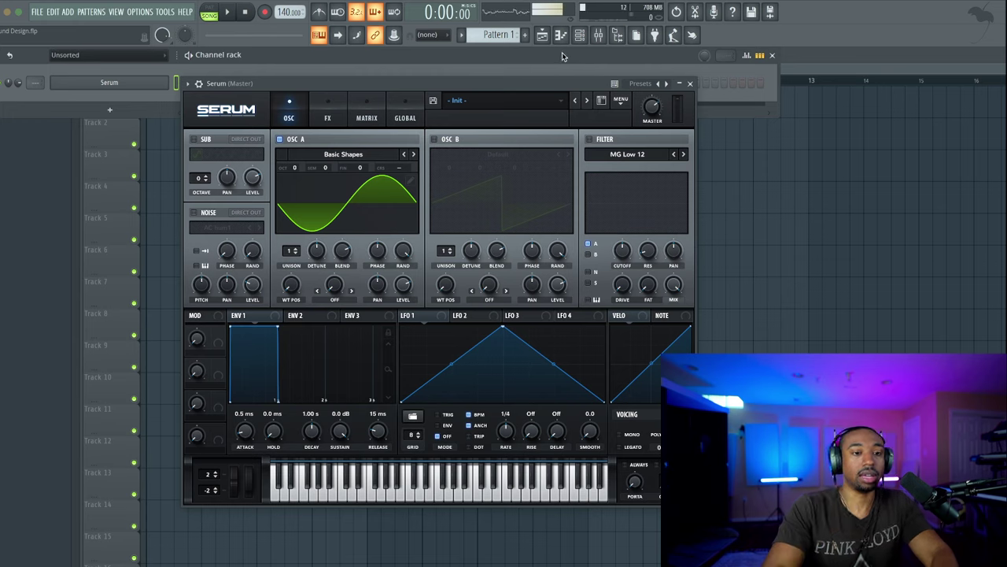
Close the Serum window and load Wave Candy into slot 2 of the mixer's Master track
left_click(600, 36)
left_click(690, 83)
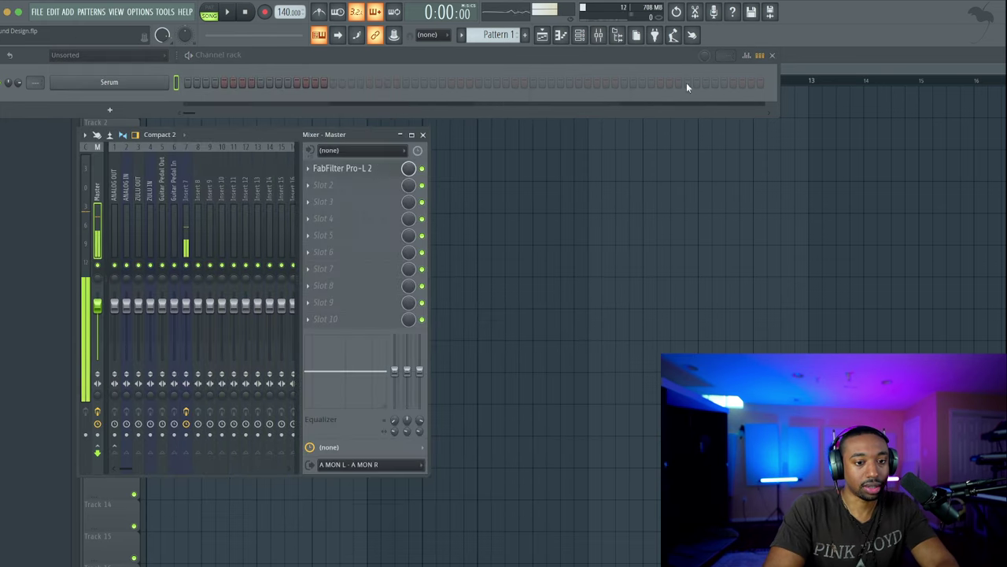
left_click(354, 186)
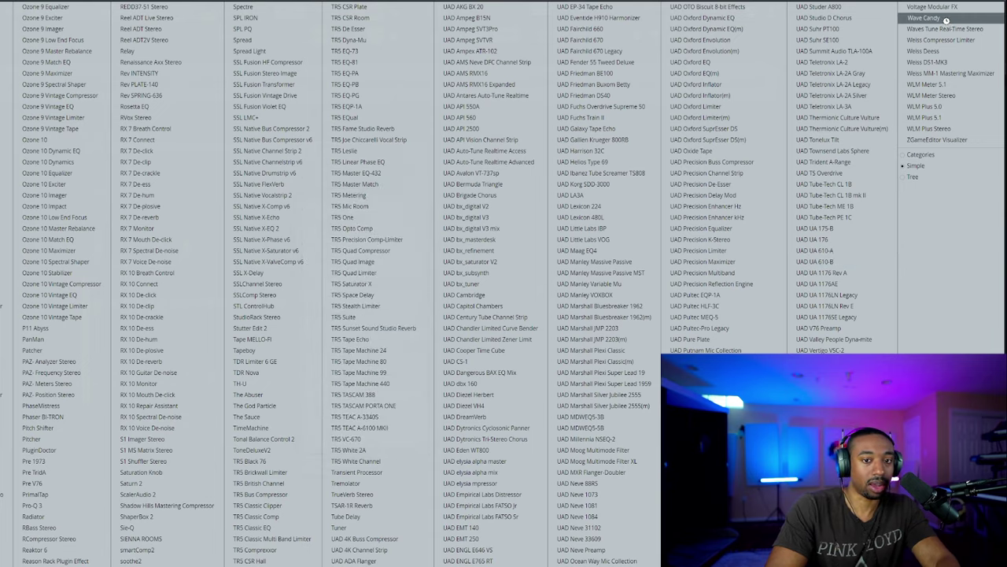
left_click(941, 18)
Enlarge the Wave Candy display, switch it to Spectrum mode and close its settings window
left_click_drag(325, 112, 576, 419)
right_click(443, 272)
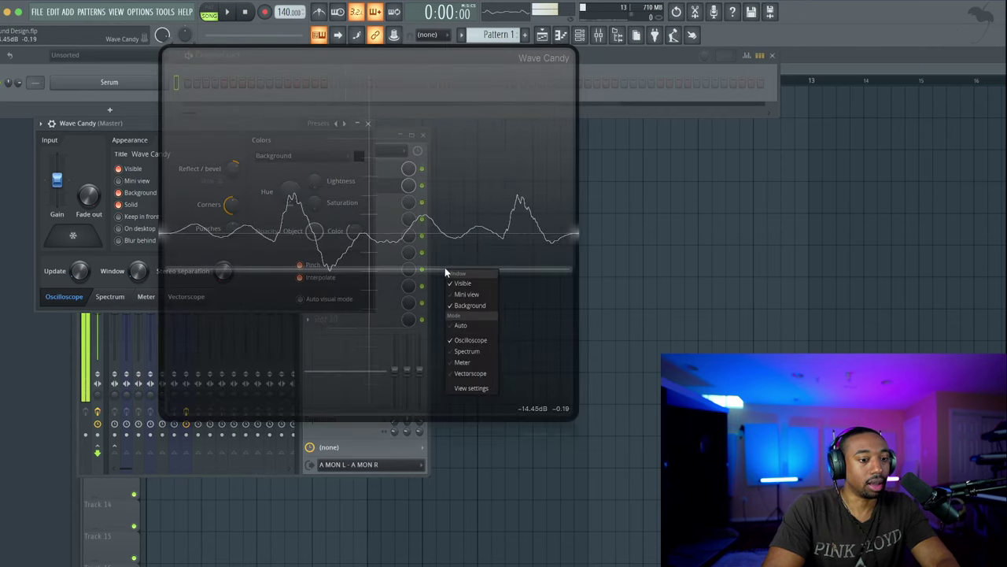
left_click(473, 348)
left_click_drag(404, 297, 671, 298)
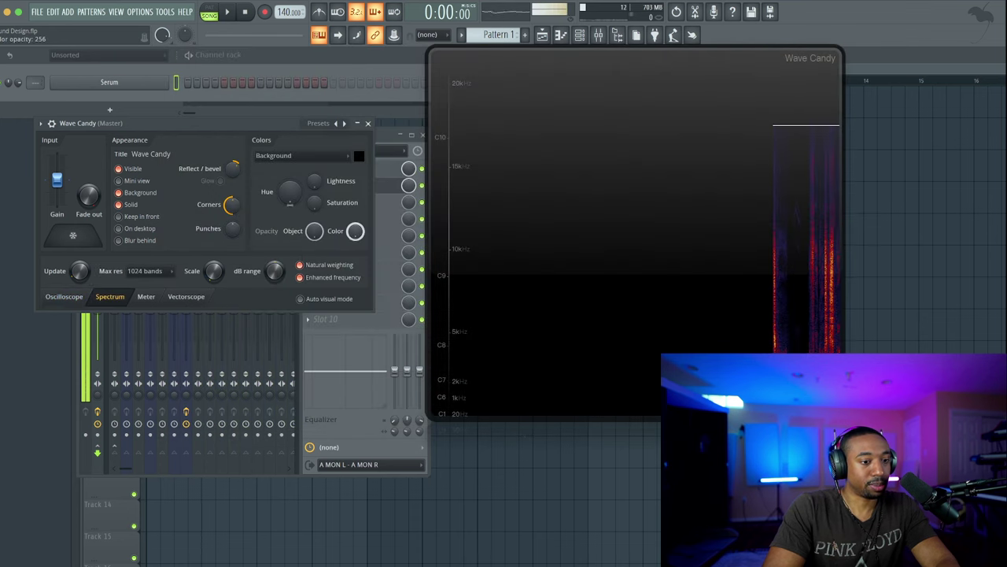
left_click(368, 123)
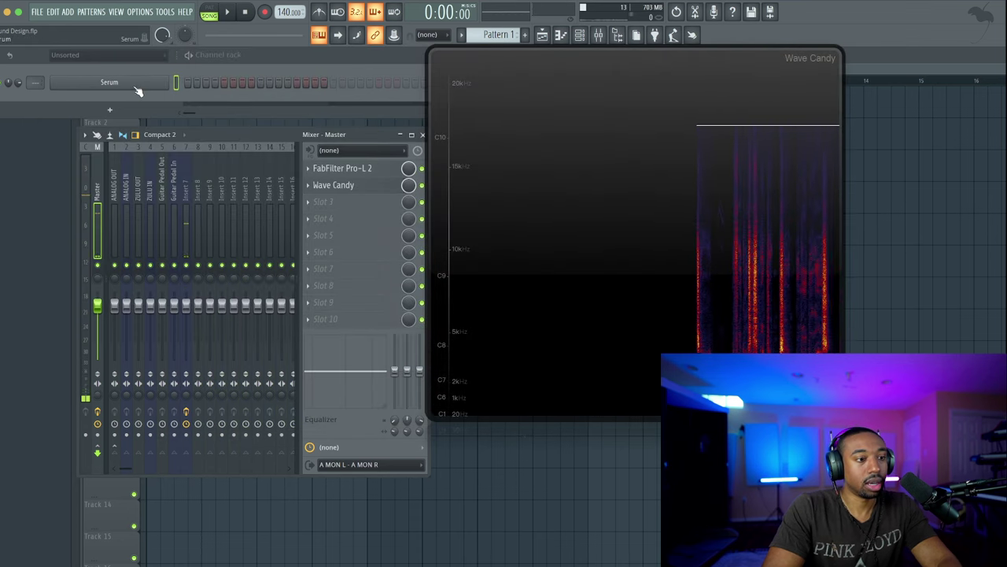
Reopen Serum from its channel and arrange it beside the Wave Candy spectrum display
left_click(109, 82)
left_click_drag(476, 87, 290, 81)
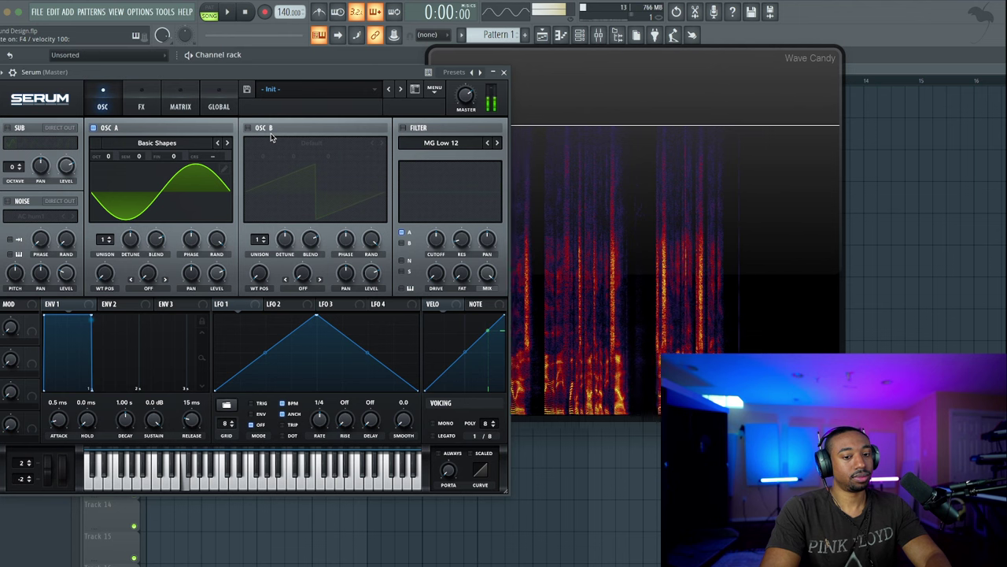
left_click_drag(642, 281, 639, 210)
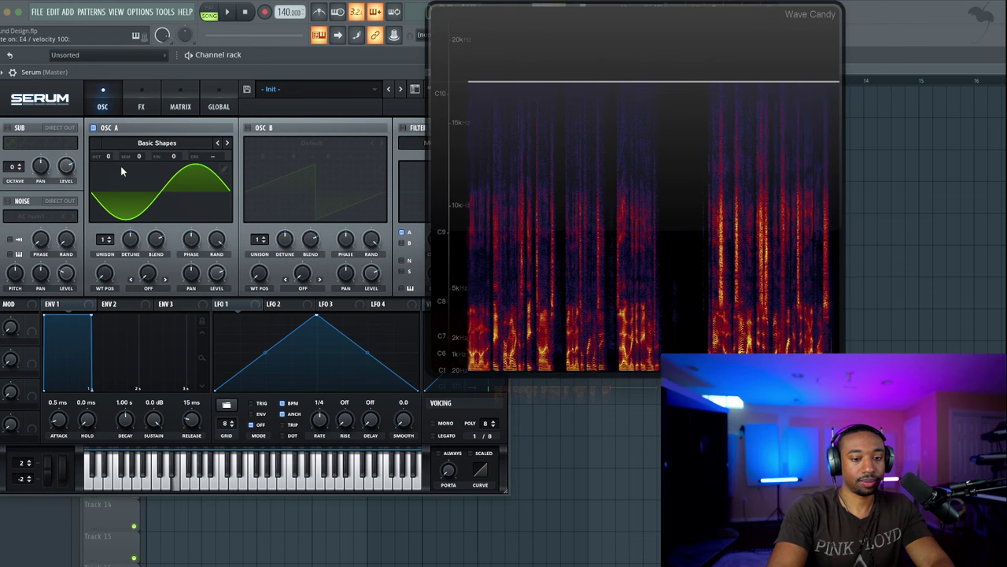
View oscillator A's Basic Shapes wavetable in 3D and return to the 2D waveform
left_click(107, 274)
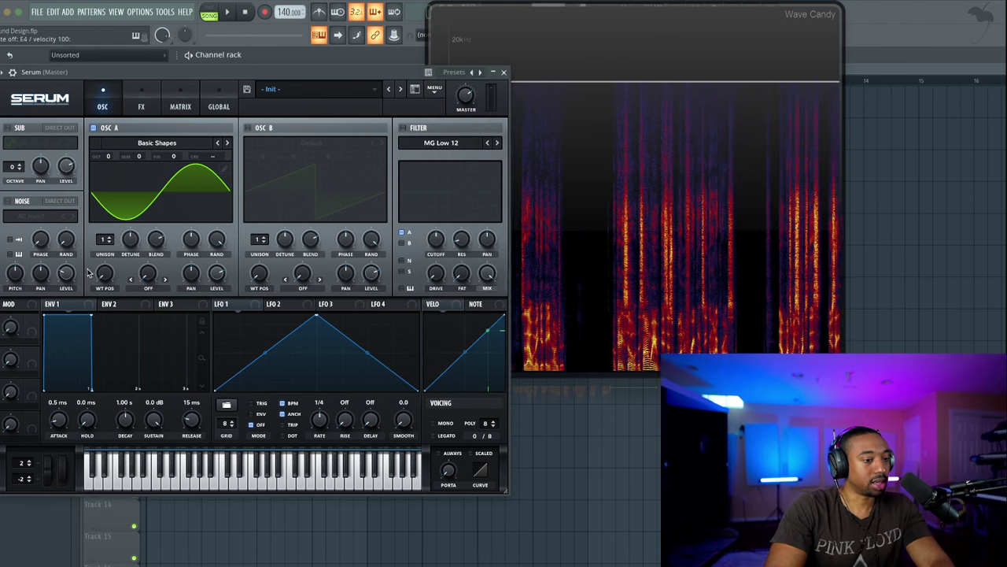
left_click(136, 199)
left_click(134, 198)
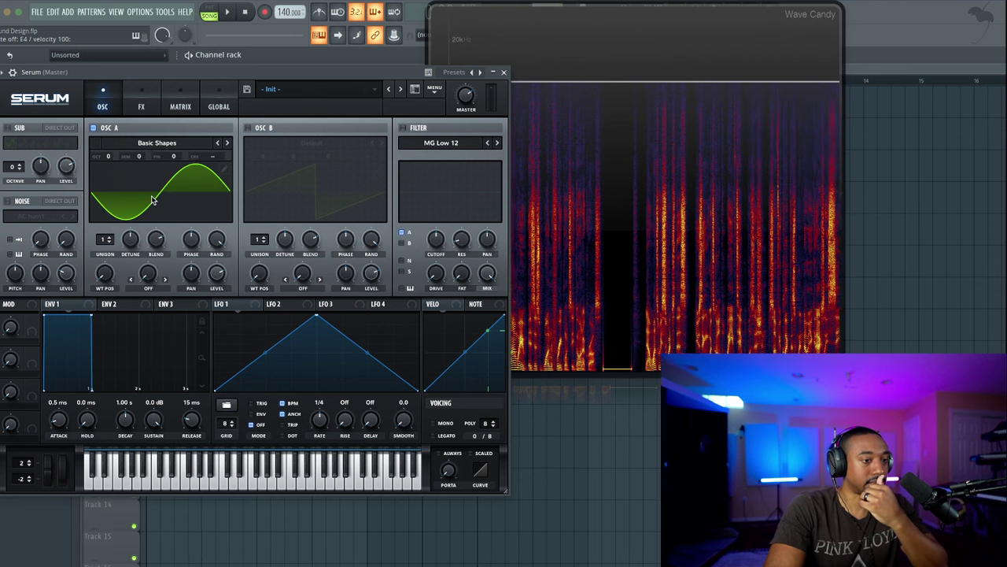
left_click(135, 198)
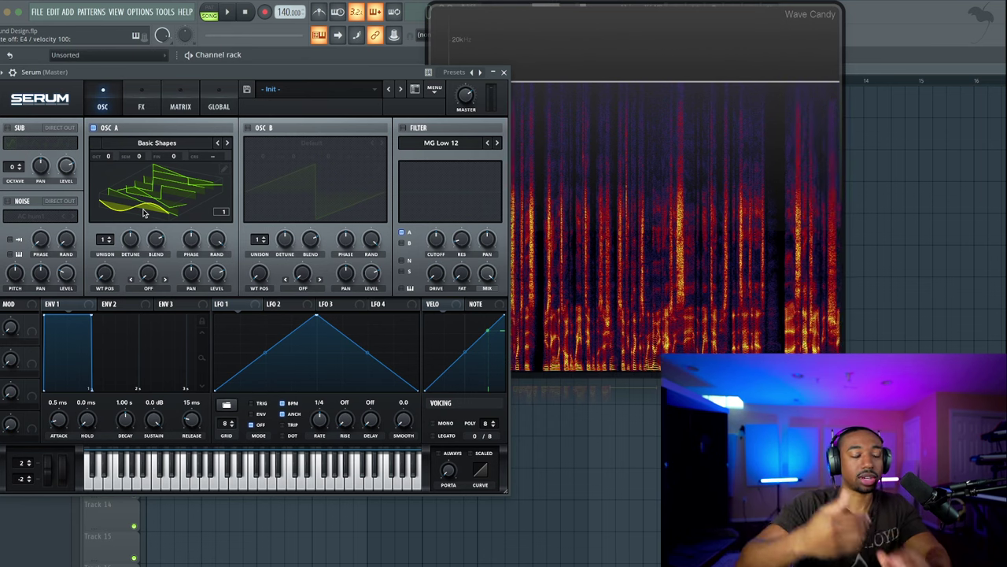
left_click(160, 201)
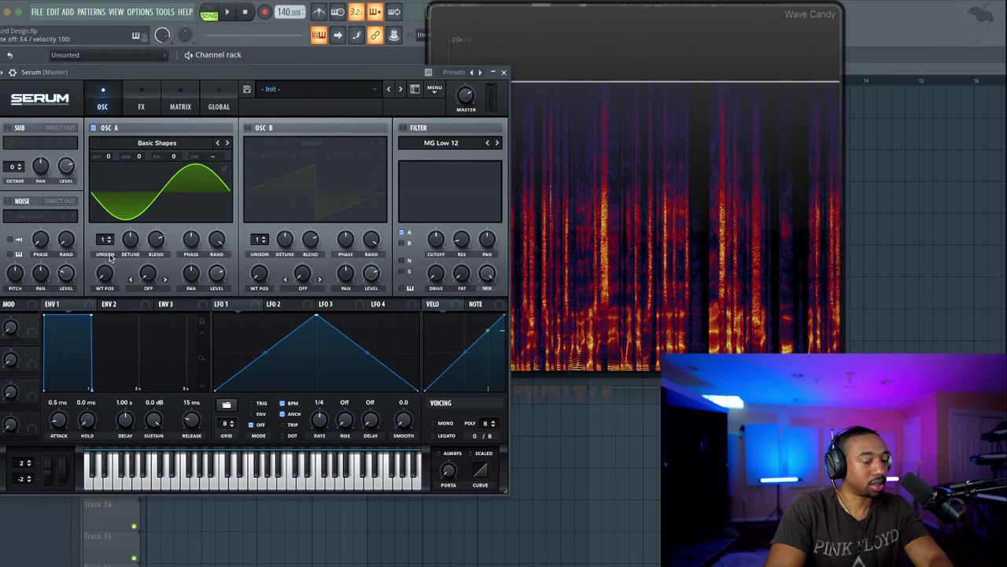
Set oscillator A's wavetable position to 2 and play test notes E4 and F4
mouse_move(106, 279)
left_click_drag(106, 272, 107, 258)
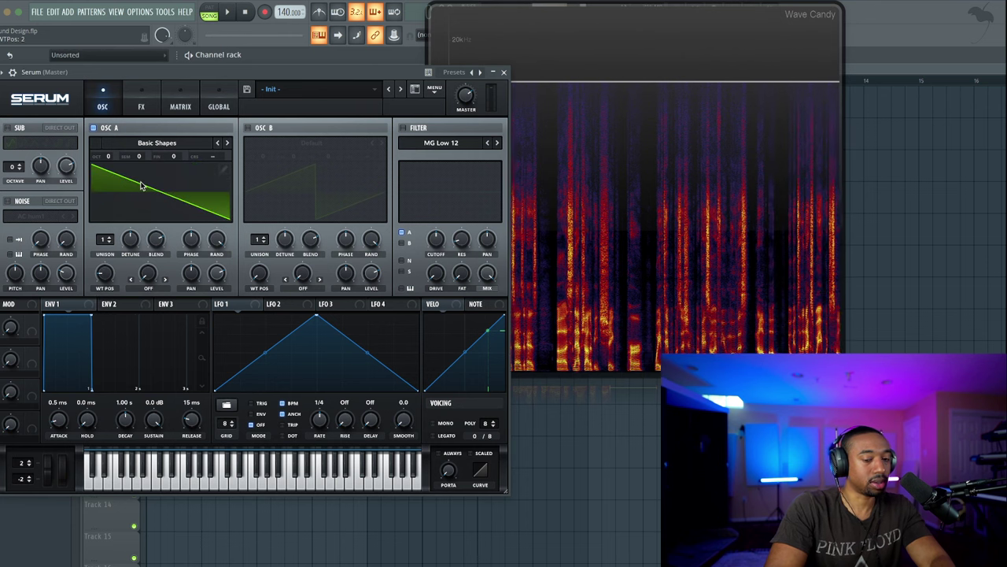
key("c")
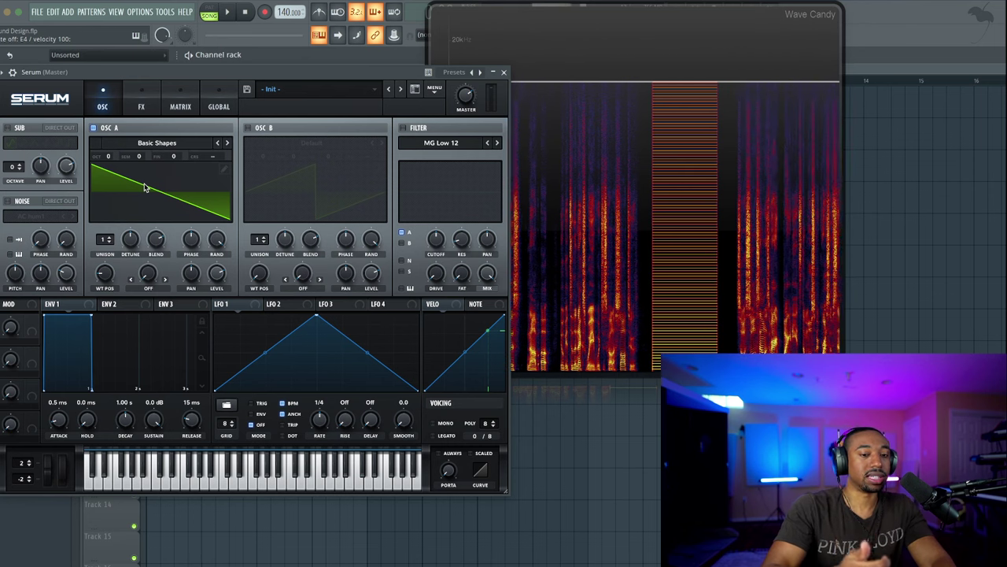
key("c")
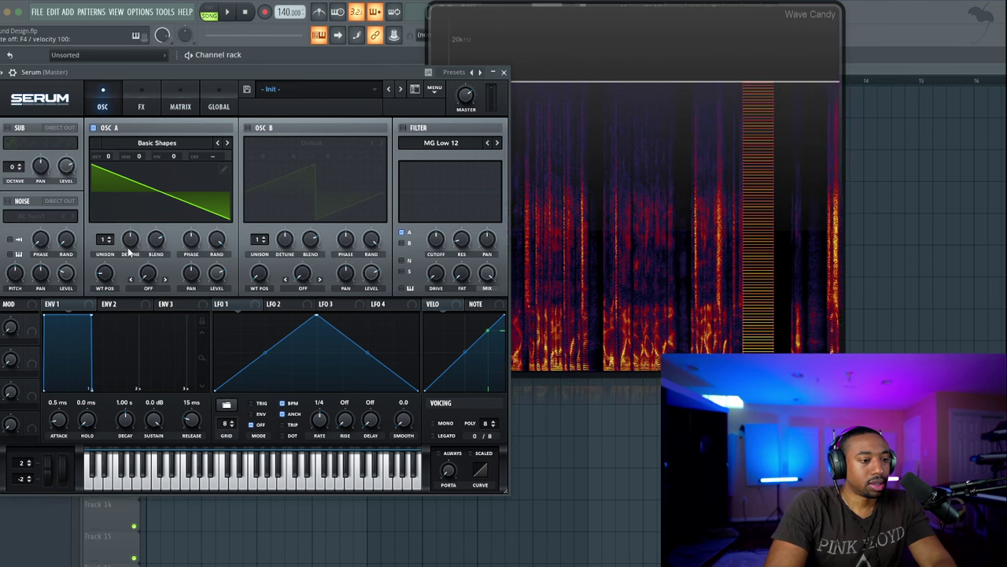
Set oscillator A's wavetable position to 3 for the triangle-shaped waveform
mouse_move(104, 269)
left_click_drag(105, 269, 106, 263)
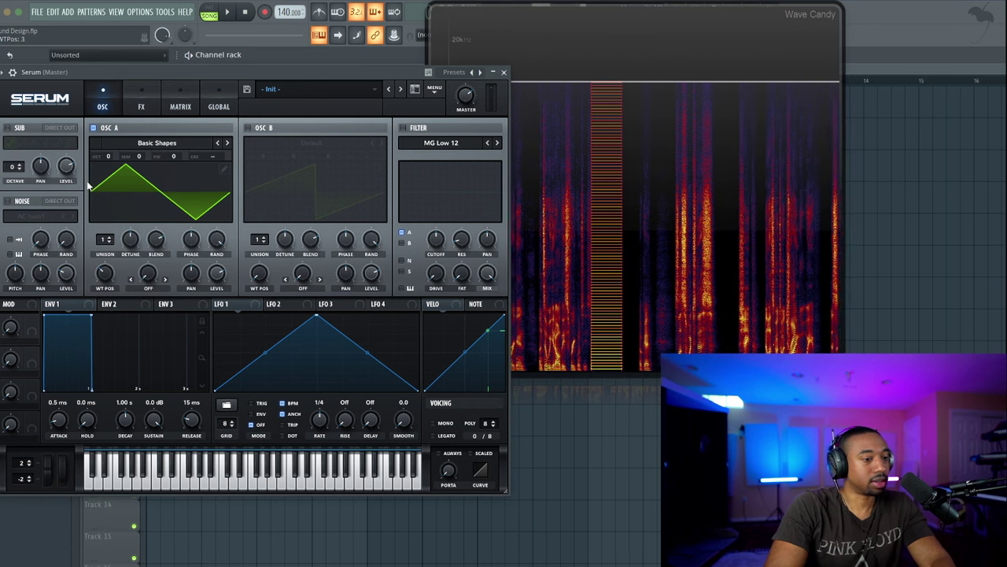
left_click_drag(105, 271, 104, 270)
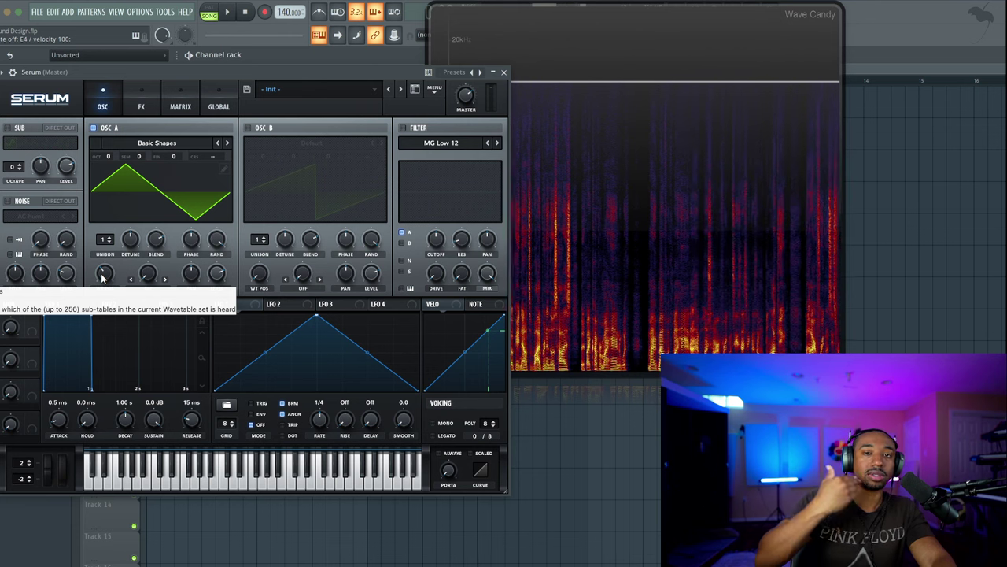
Set oscillator A's wavetable position to 4 for the square wave and play test note E4
left_click_drag(104, 273, 110, 255)
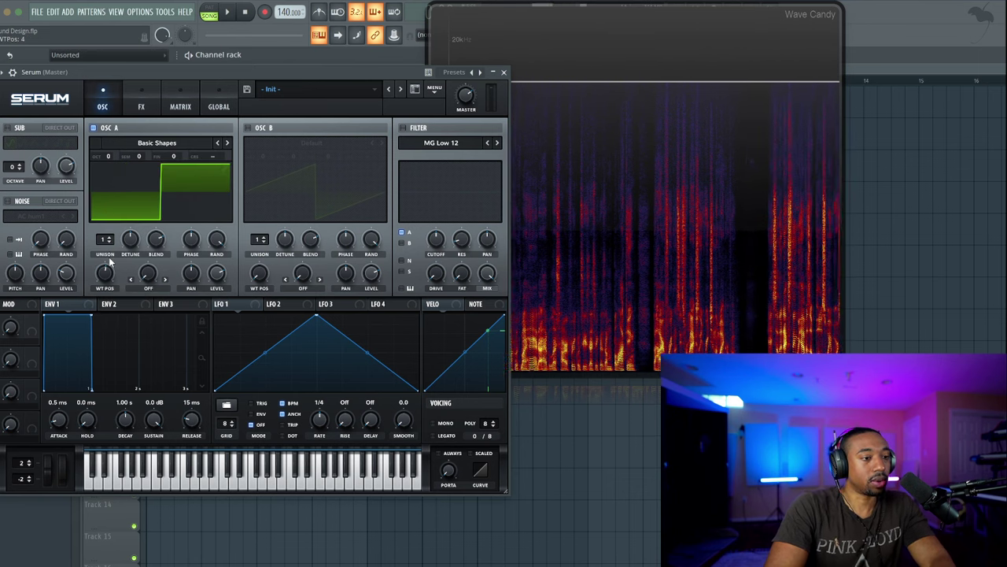
key("c")
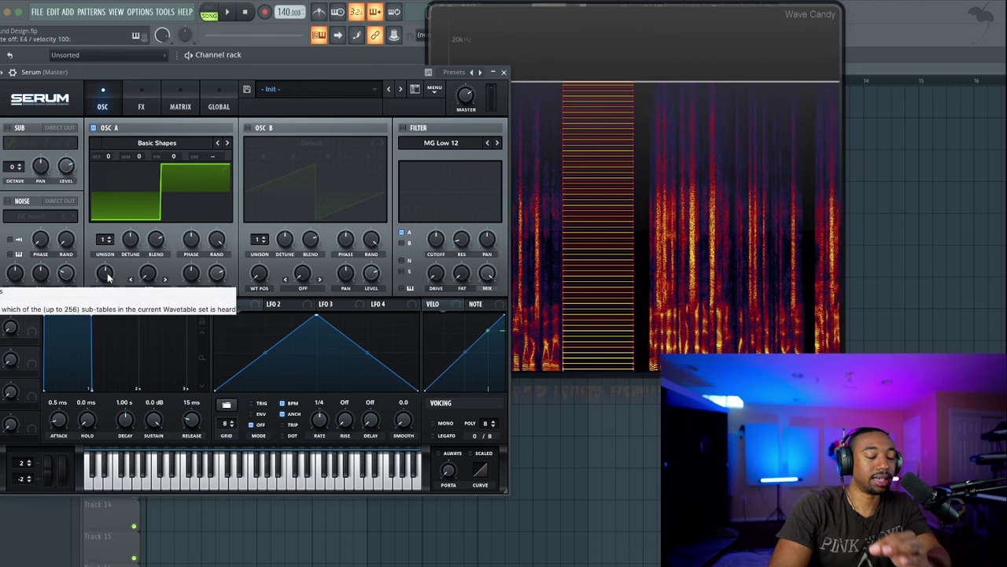
mouse_move(108, 277)
left_mouse_down()
mouse_move(107, 264)
mouse_move(101, 276)
left_mouse_up()
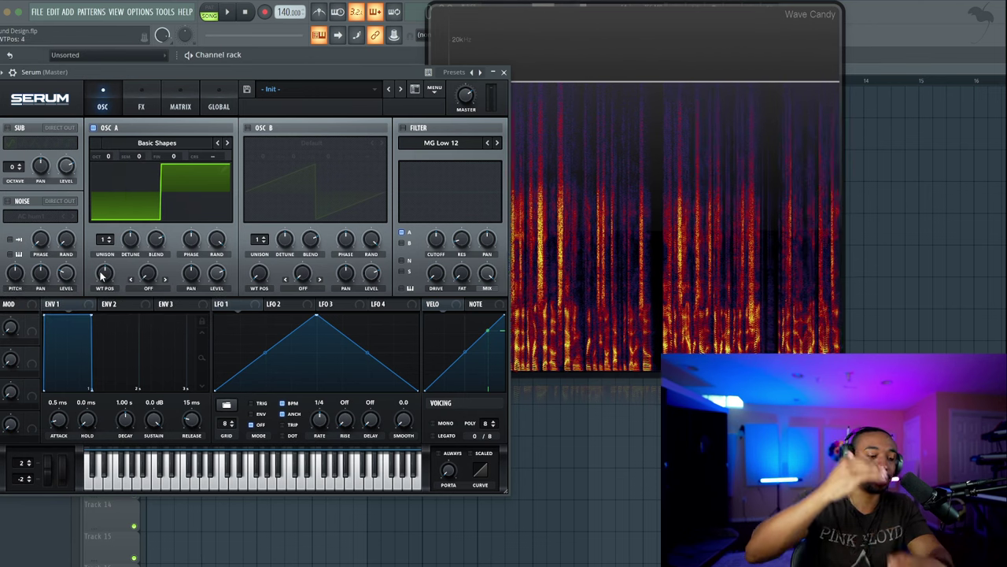
Step oscillator A's wavetable position through 1, 2, 3 and 4, playing F4 to compare the shapes, and return it to 1
left_click_drag(101, 276, 85, 361)
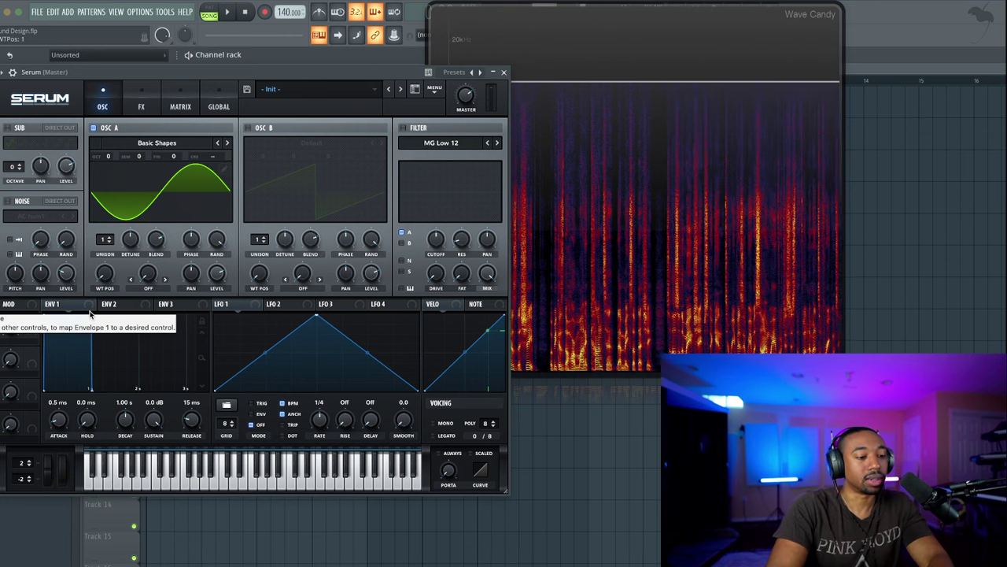
left_click_drag(110, 269, 112, 254)
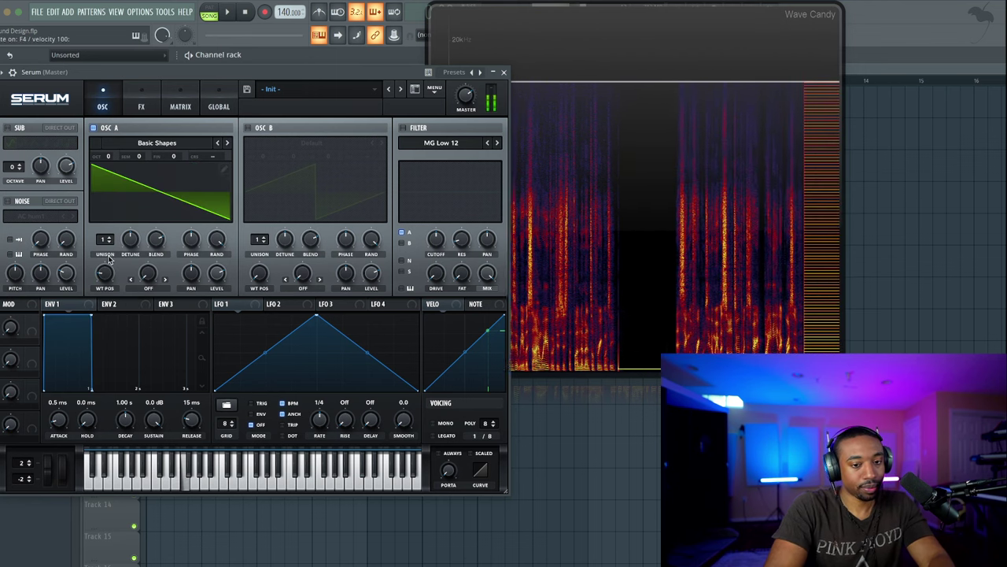
mouse_move(103, 272)
left_click_drag(103, 271, 105, 257)
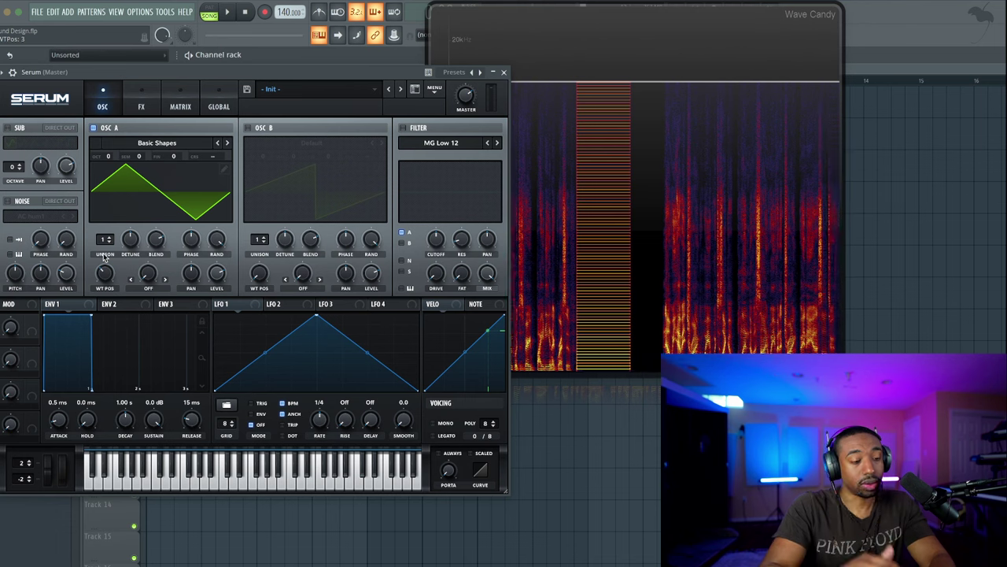
key("v")
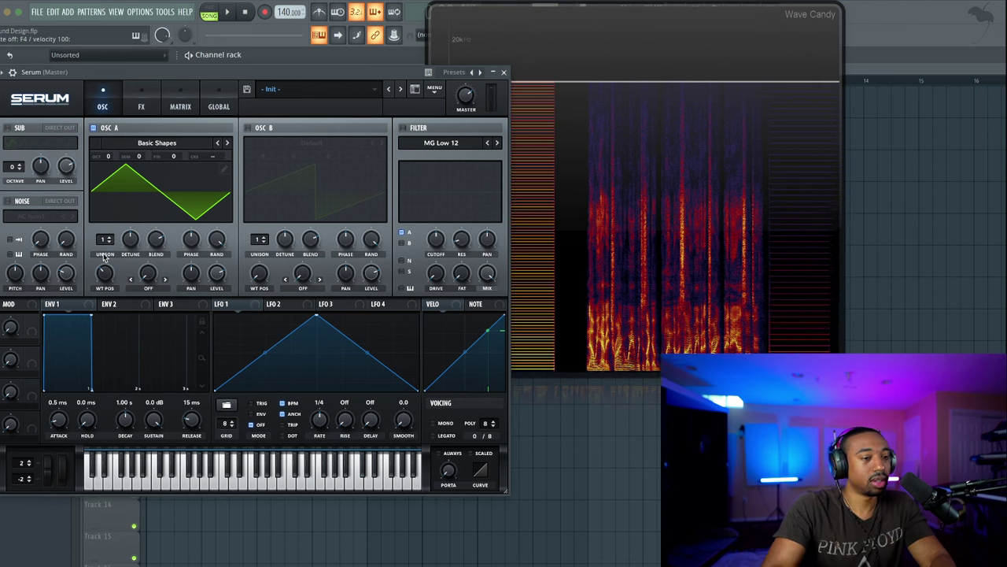
left_click_drag(108, 272, 108, 258)
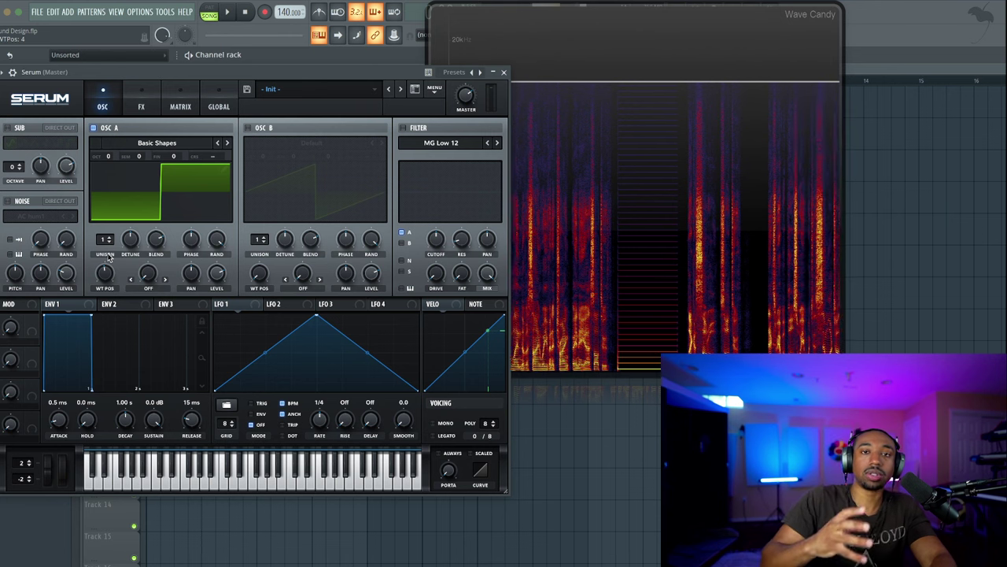
key("v")
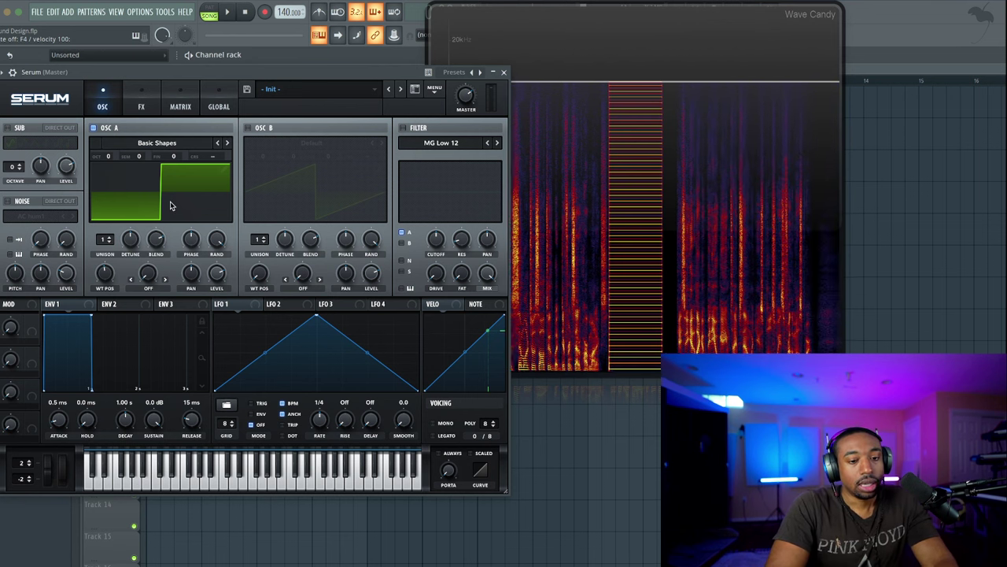
left_click_drag(106, 273, 102, 325)
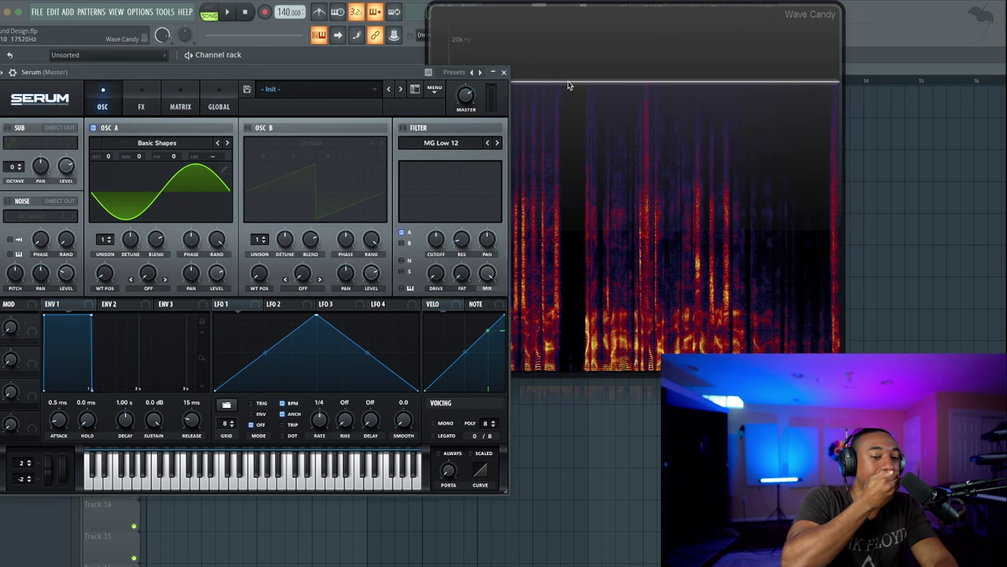
Turn on the filter and set its type to MG Low 24
left_click(443, 143)
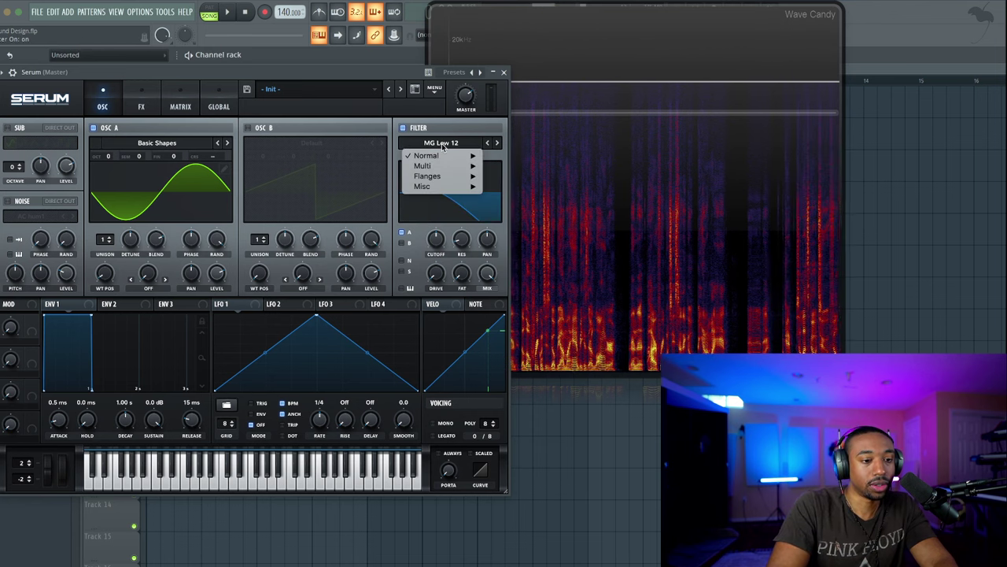
mouse_move(443, 155)
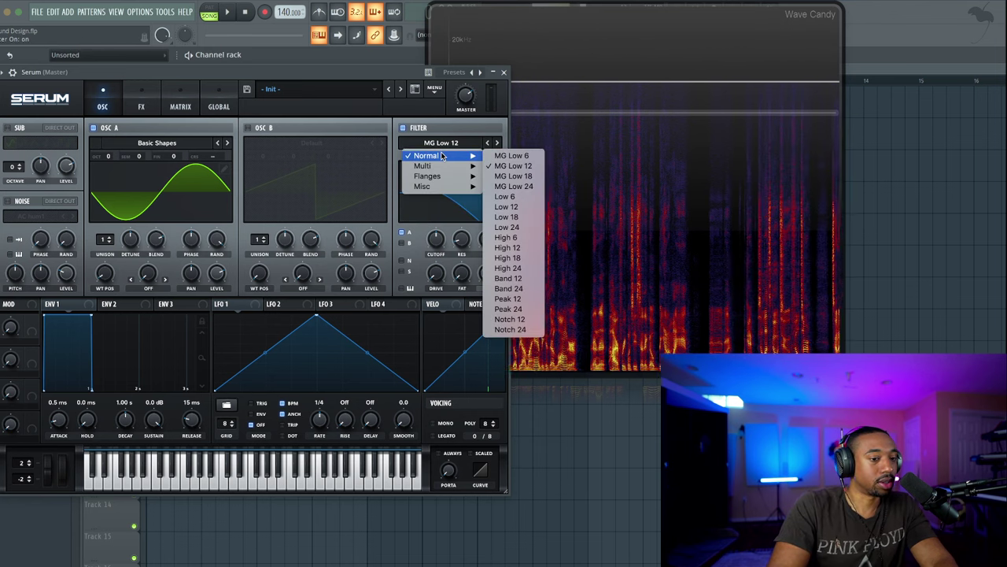
left_click(513, 187)
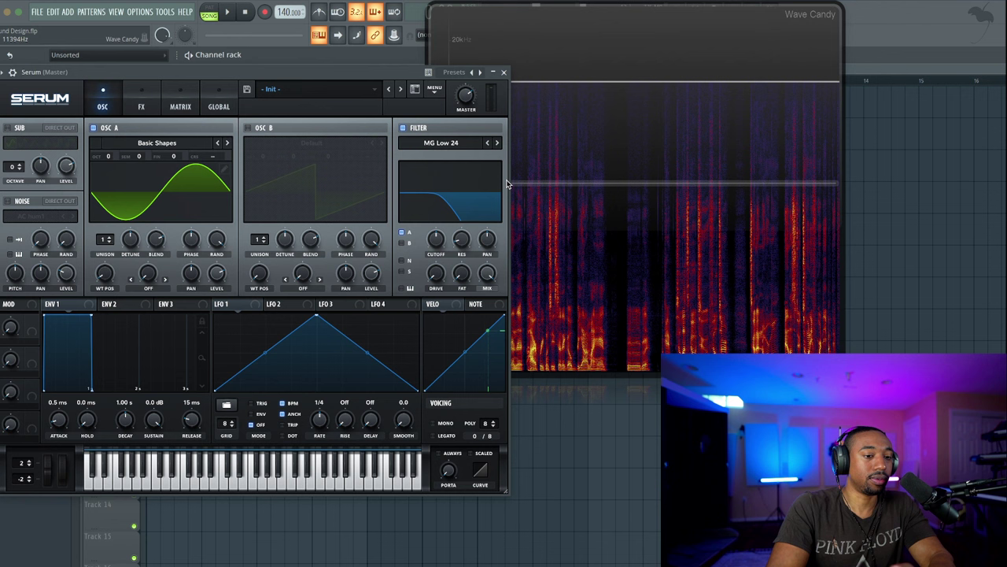
Switch the filter type to MG Low 18 to compare the slope and return it to MG Low 24
left_click(443, 143)
mouse_move(463, 162)
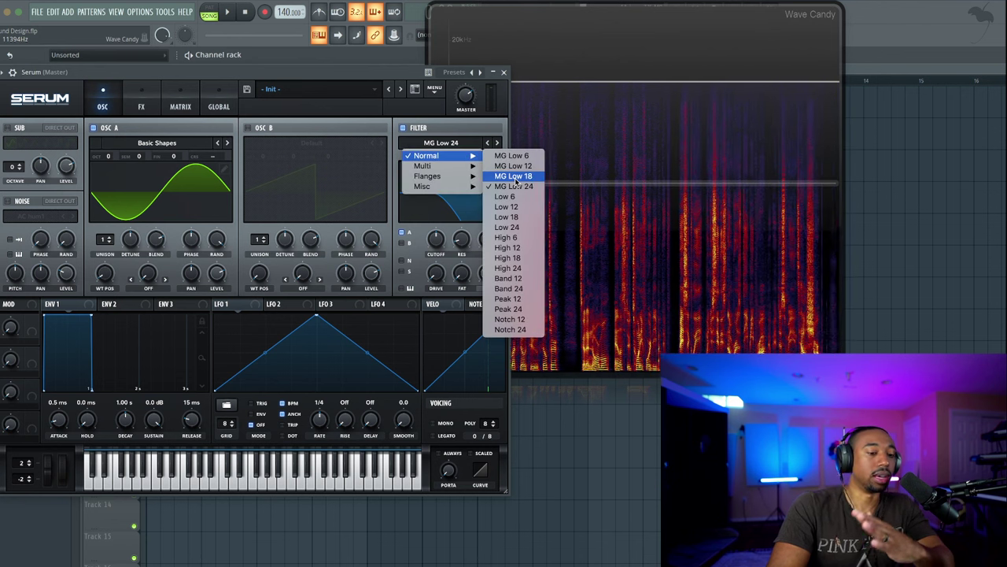
left_click(514, 176)
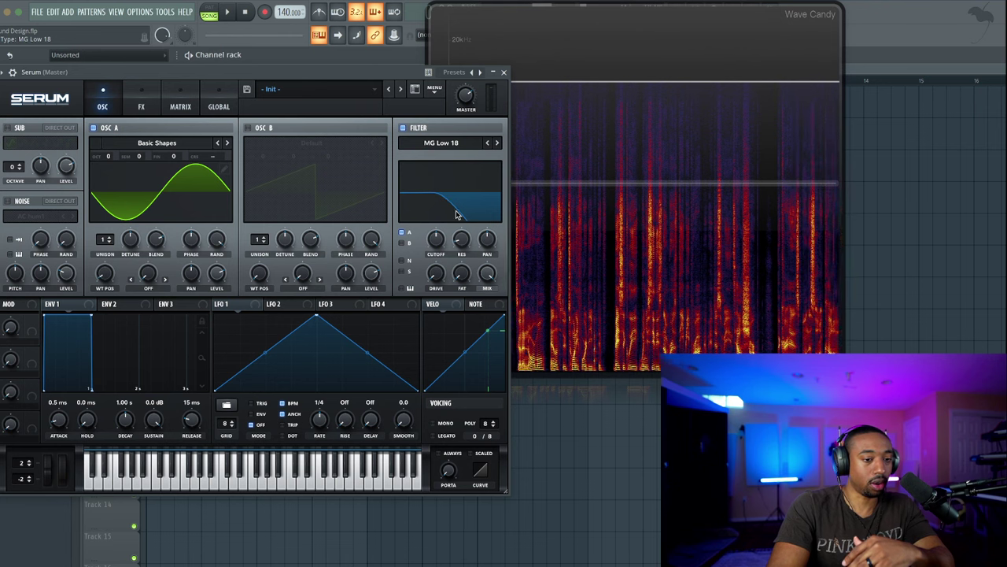
left_click(445, 144)
mouse_move(441, 155)
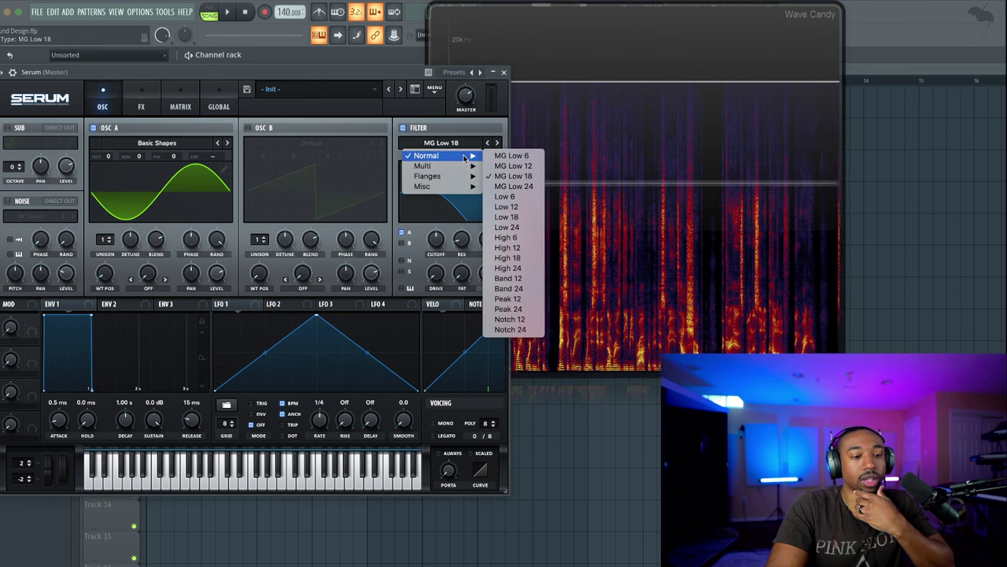
left_click(511, 187)
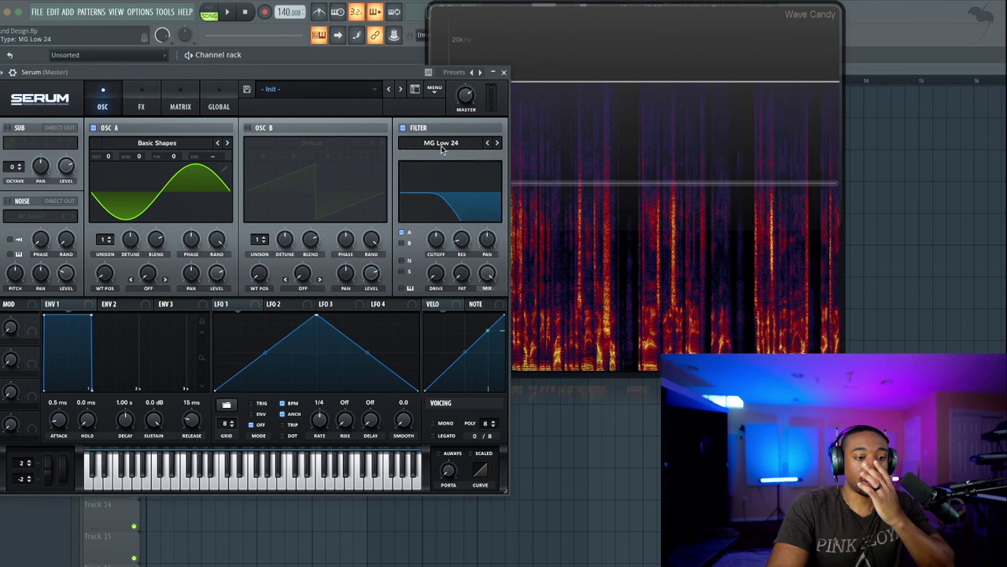
Switch the filter type to MG Low 6 to compare the gentler slope and restore MG Low 24
left_click(444, 144)
mouse_move(455, 156)
left_click(504, 155)
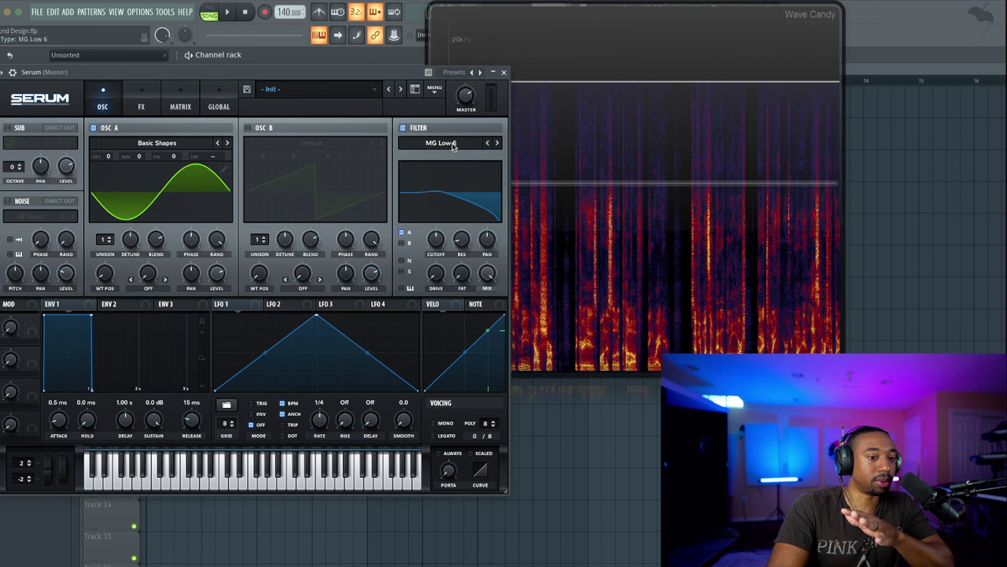
left_click(444, 143)
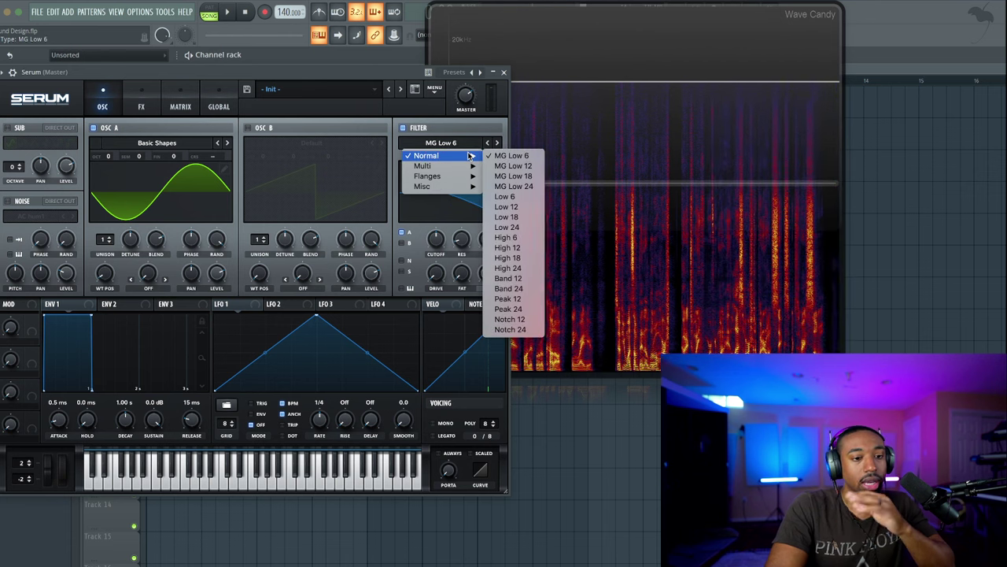
left_click(511, 187)
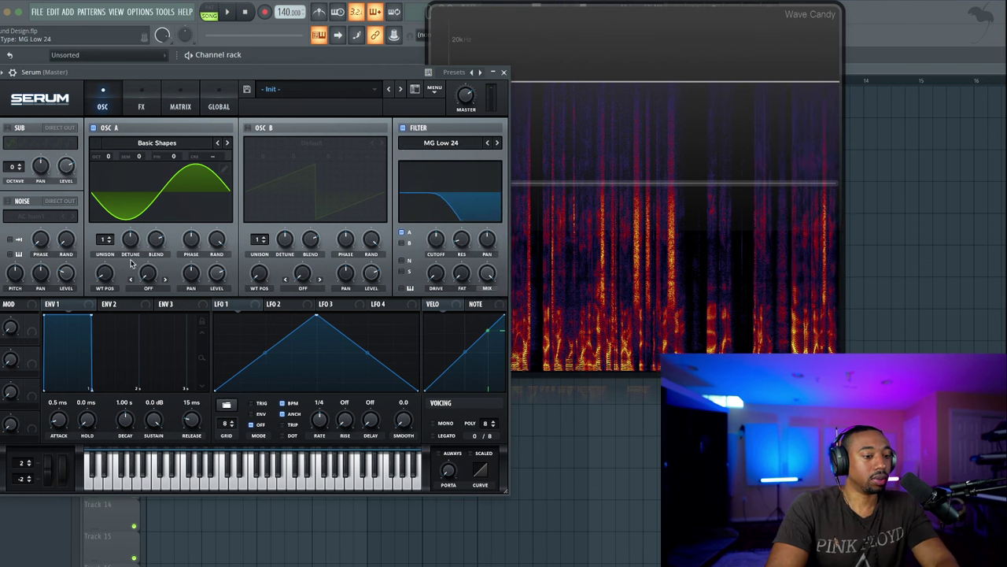
Set oscillator A's wavetable position to 2 and play F5 with the filter off and on, leaving the filter enabled
left_click_drag(114, 275, 112, 249)
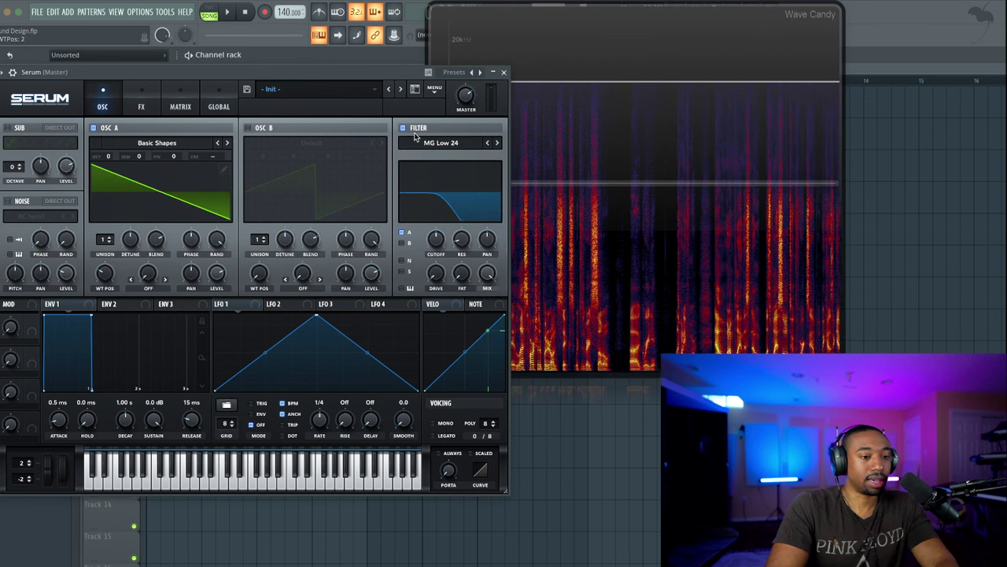
left_click(407, 130)
key("v")
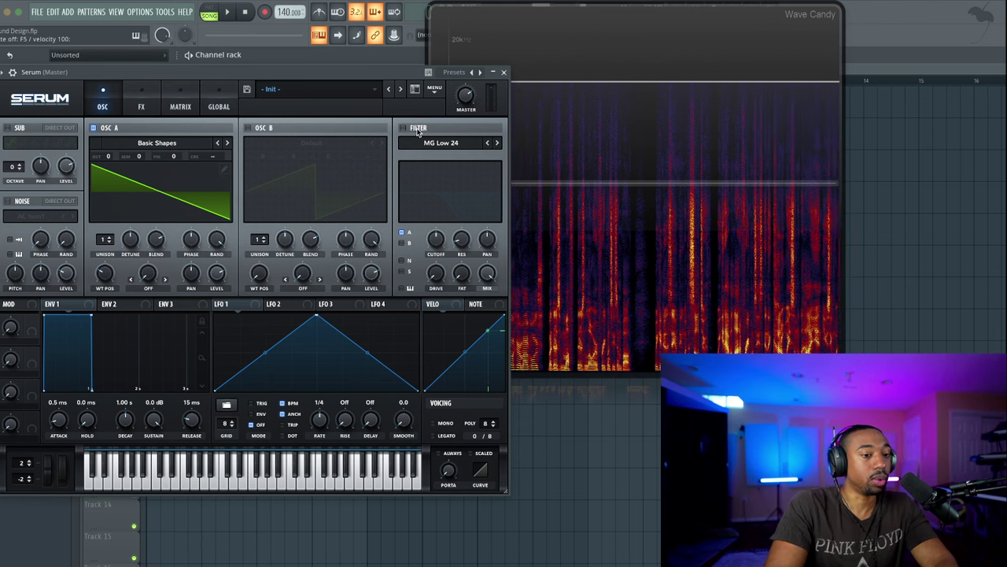
left_click(403, 128)
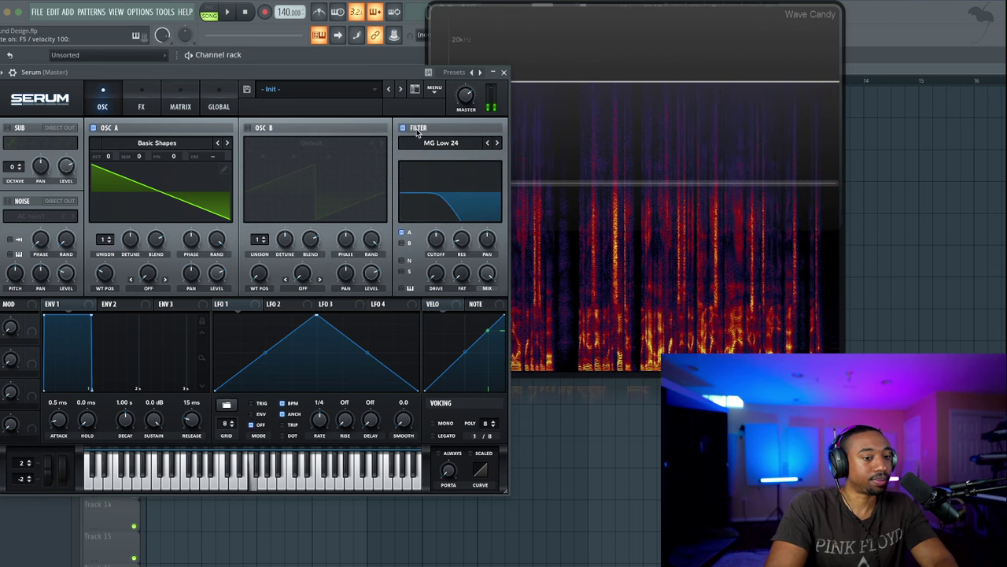
left_click(408, 133)
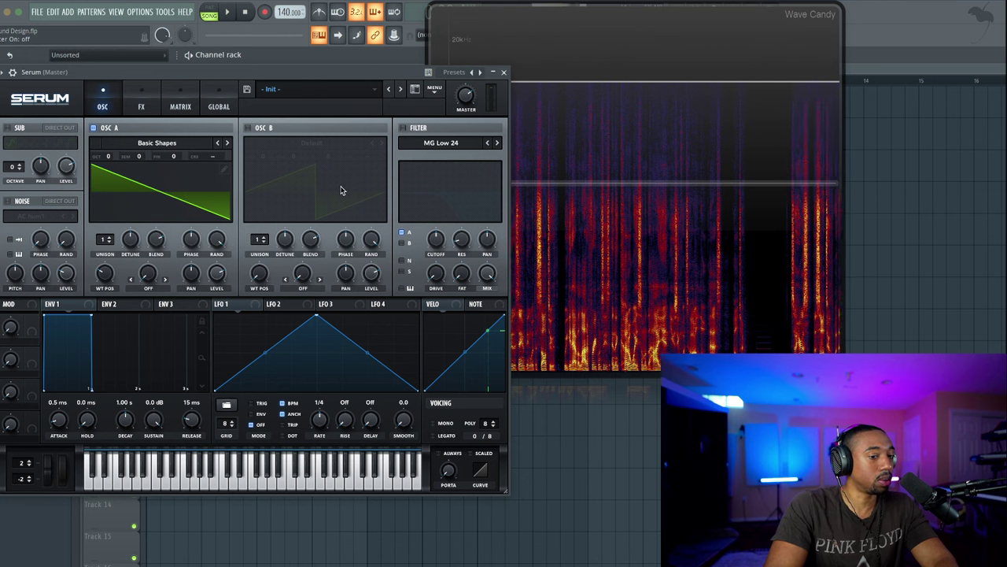
key("v")
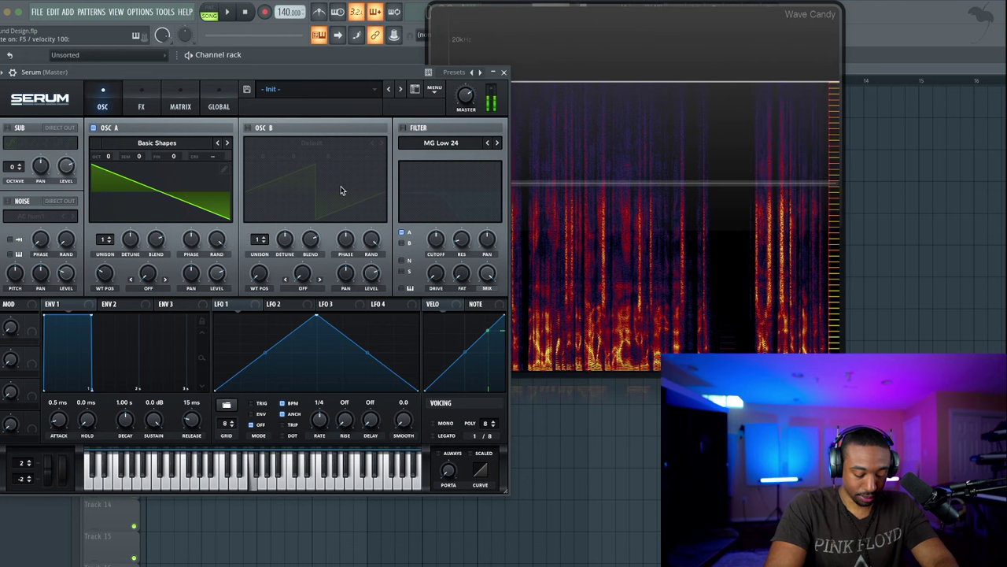
left_click(405, 130)
key("v")
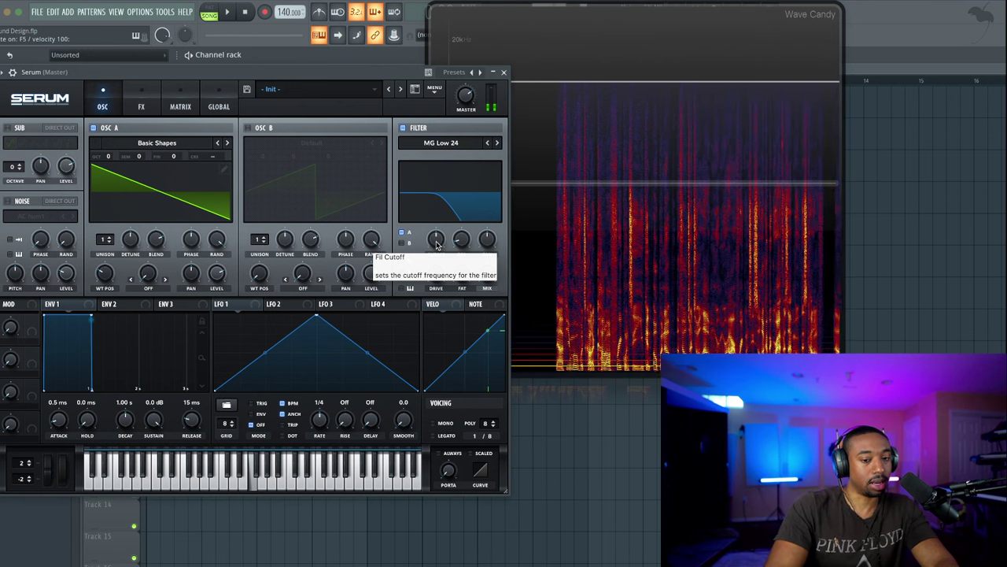
Sweep the low-pass filter's cutoff up and down around 304 Hz, playing D4 to hear how it shapes the harmonics
mouse_move(436, 244)
left_mouse_down()
mouse_move(442, 189)
mouse_move(428, 237)
mouse_move(427, 211)
mouse_move(438, 182)
mouse_move(421, 238)
left_mouse_up()
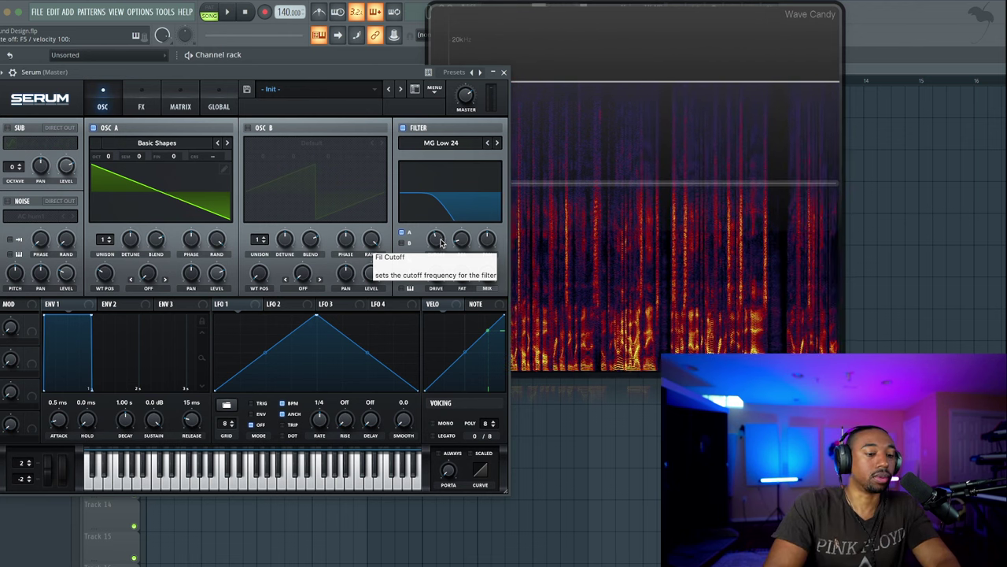
mouse_move(442, 238)
left_mouse_down()
mouse_move(438, 228)
mouse_move(436, 242)
mouse_move(461, 237)
mouse_move(461, 216)
mouse_move(461, 236)
left_mouse_up()
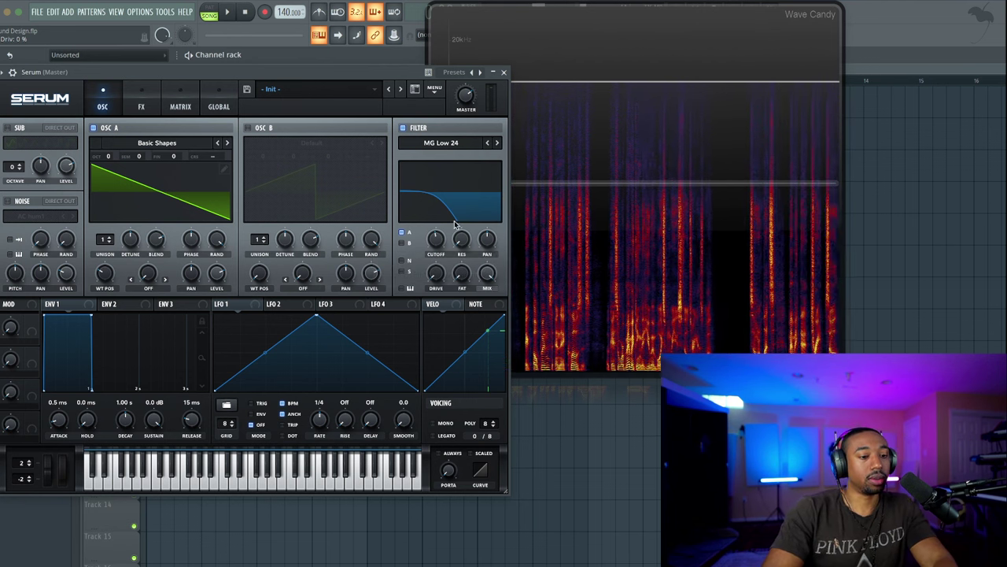
mouse_move(440, 242)
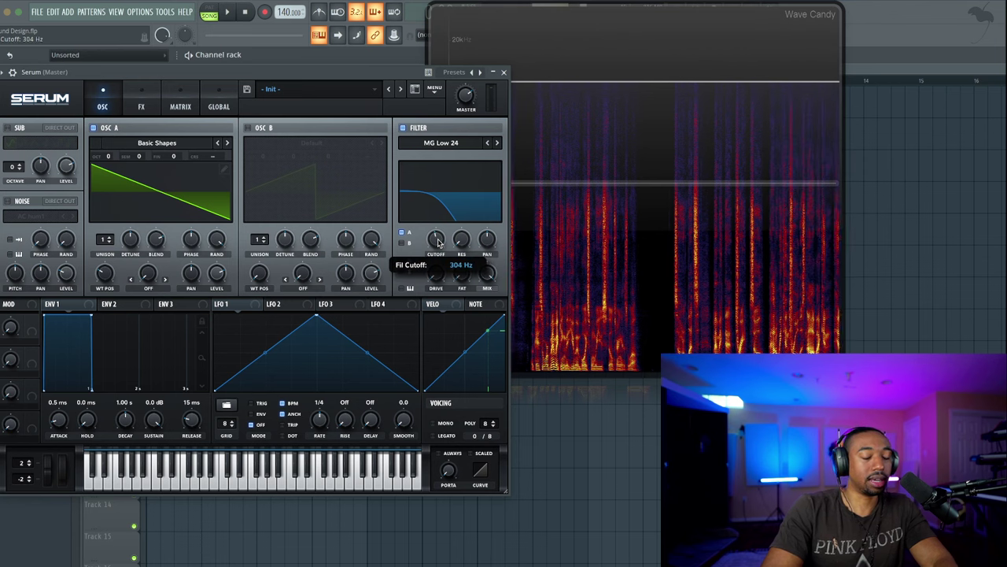
left_click_drag(438, 244, 438, 231)
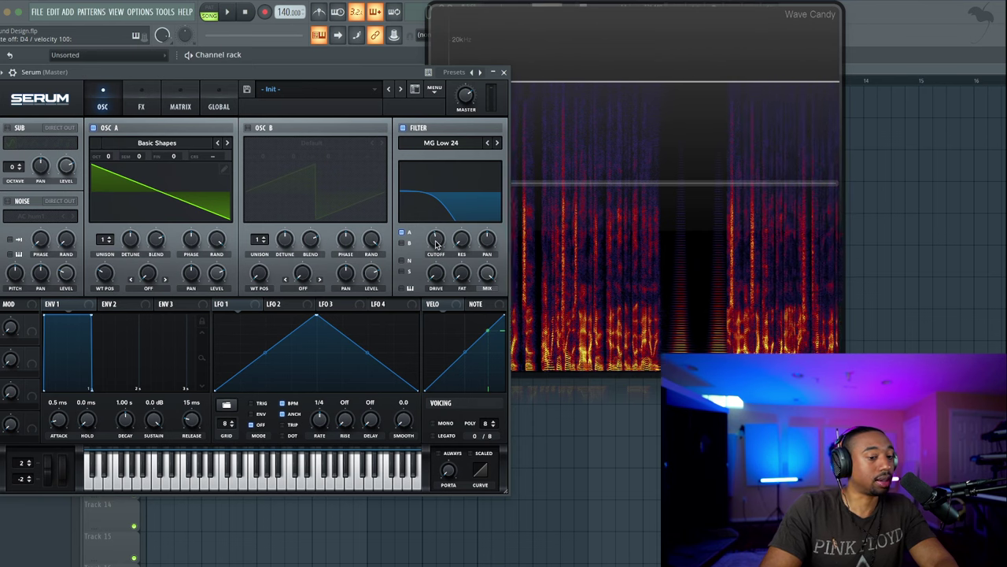
left_click_drag(438, 244, 435, 235)
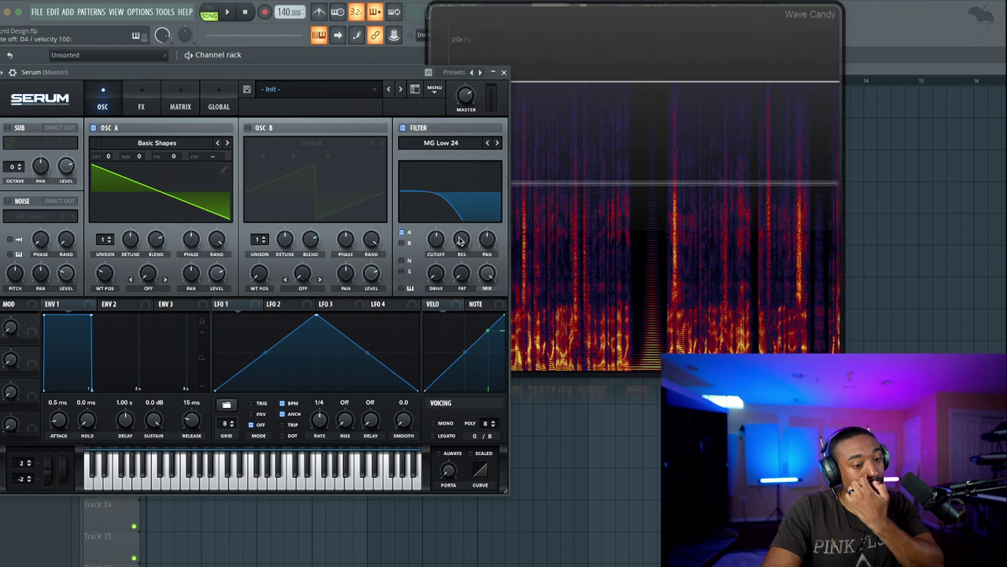
Assign envelope 2 as a modulator of the filter cutoff
left_click(134, 307)
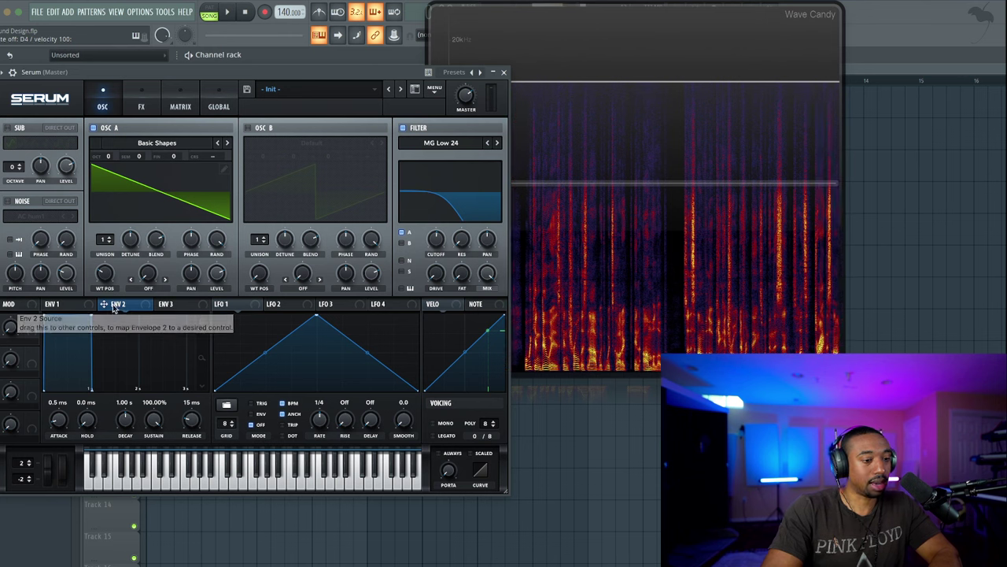
left_click_drag(105, 305, 434, 243)
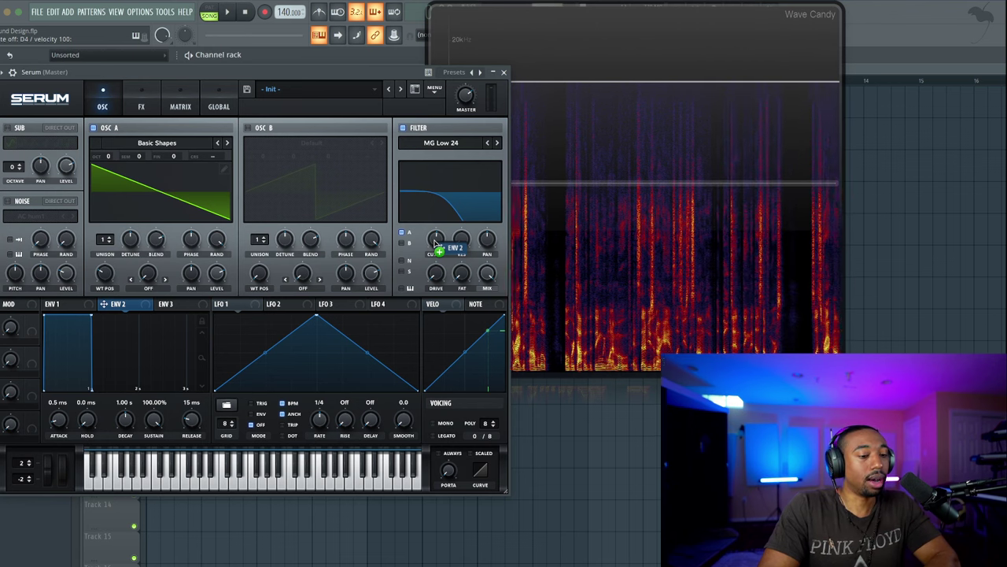
left_click_drag(434, 243, 436, 244)
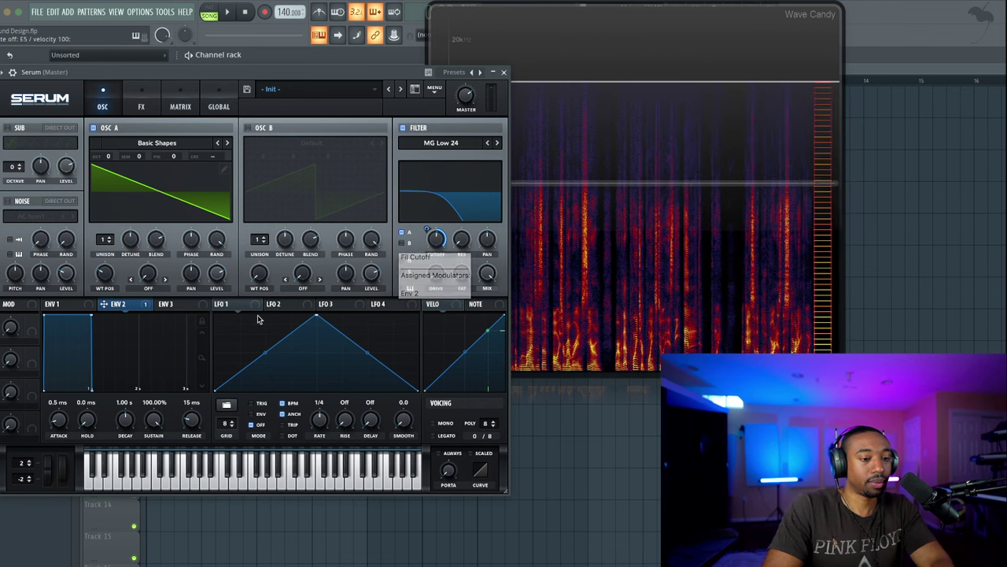
Set envelope 2's sustain to 0% and try attacks of 126 ms and 298 ms, playing E4, before settling on 534 ms
left_click_drag(58, 424, 60, 398)
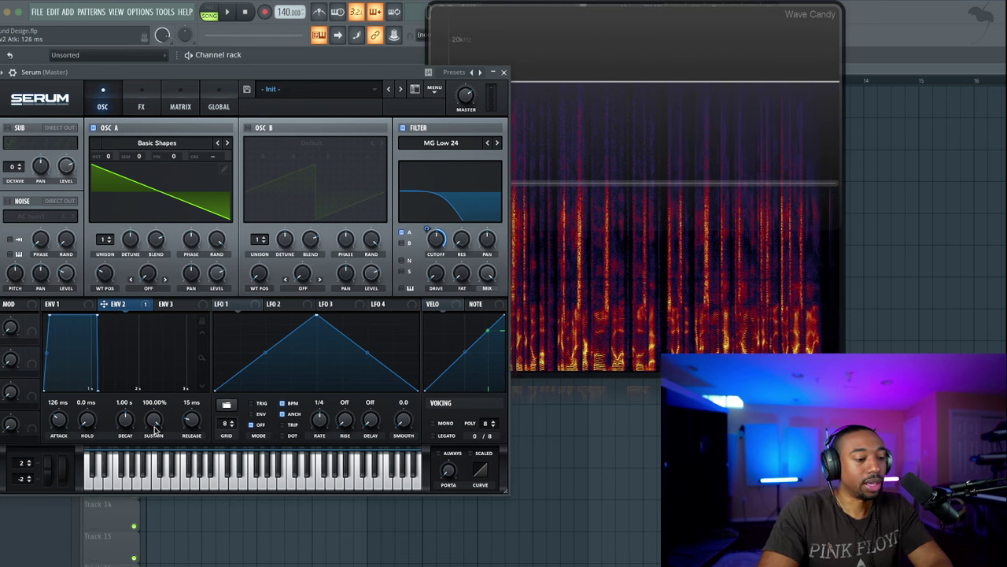
left_click_drag(155, 428, 96, 558)
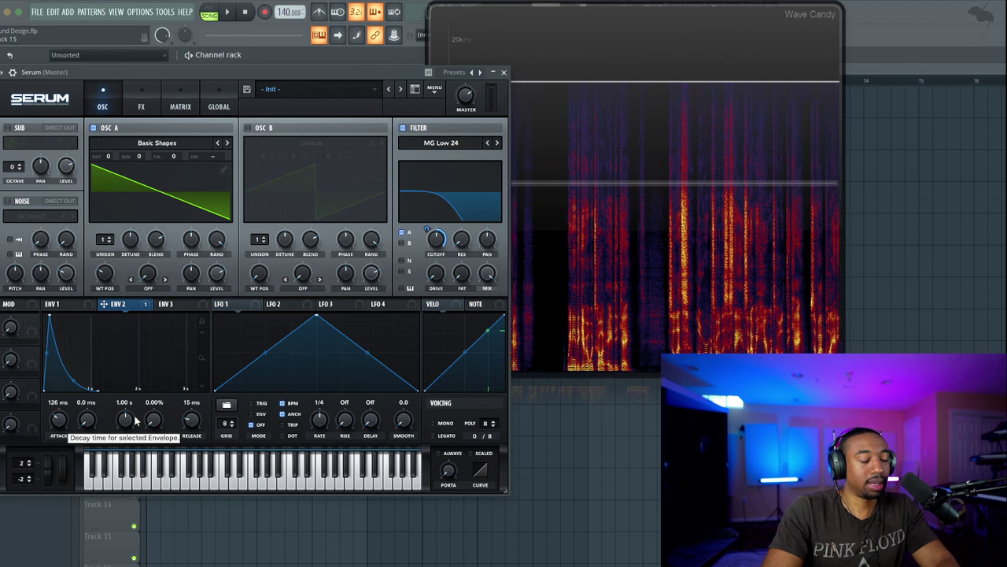
key("c")
key("c")
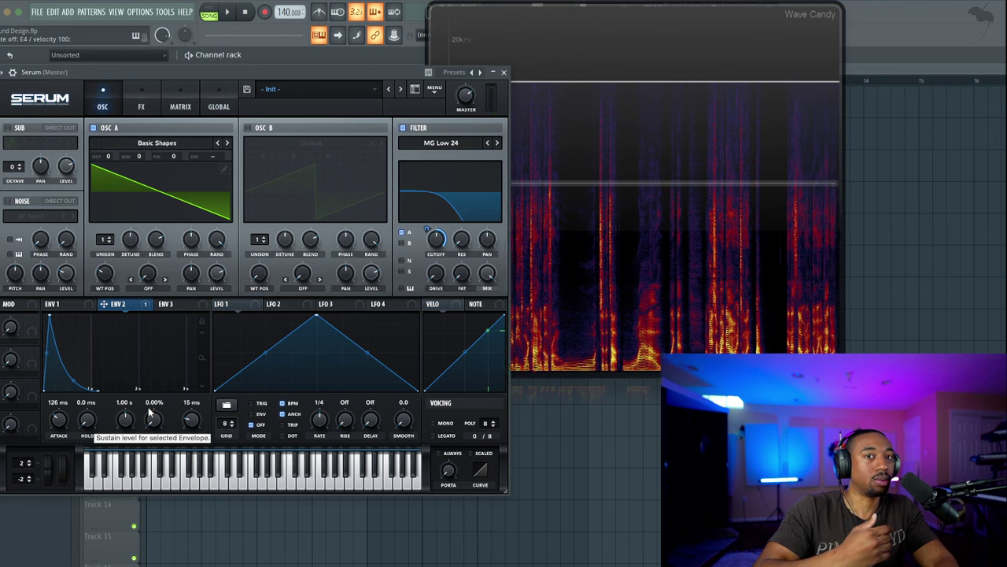
left_click_drag(59, 422, 60, 419)
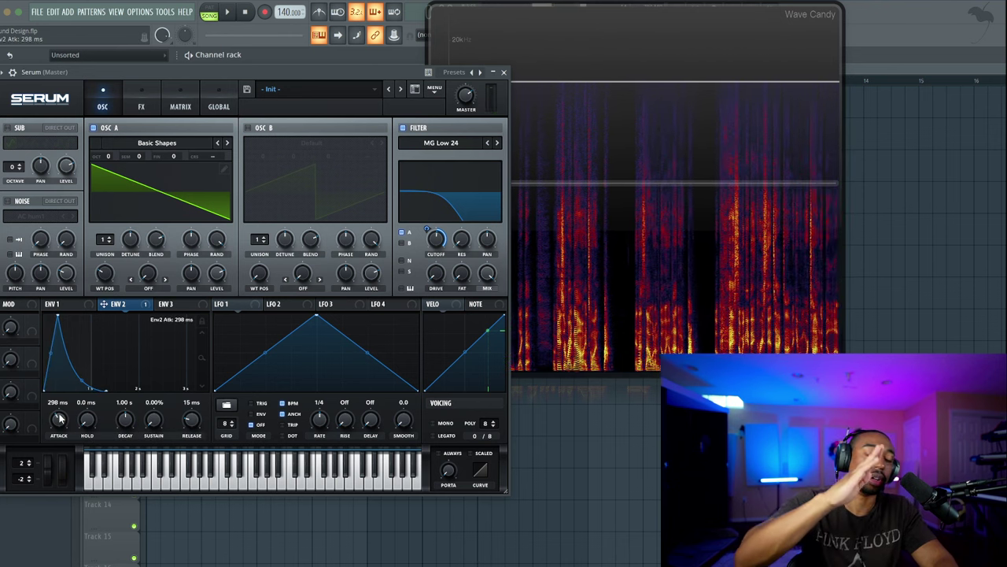
left_click_drag(59, 420, 59, 423)
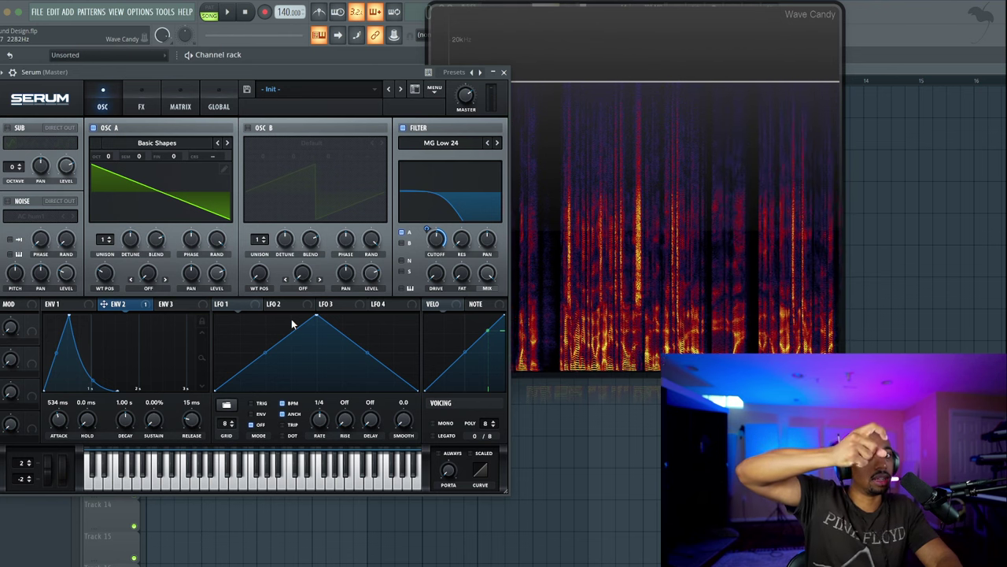
Reduce envelope 2's modulation depth on the filter cutoff, starting playback and playing F4 to hear the softer sweep
right_click(428, 233)
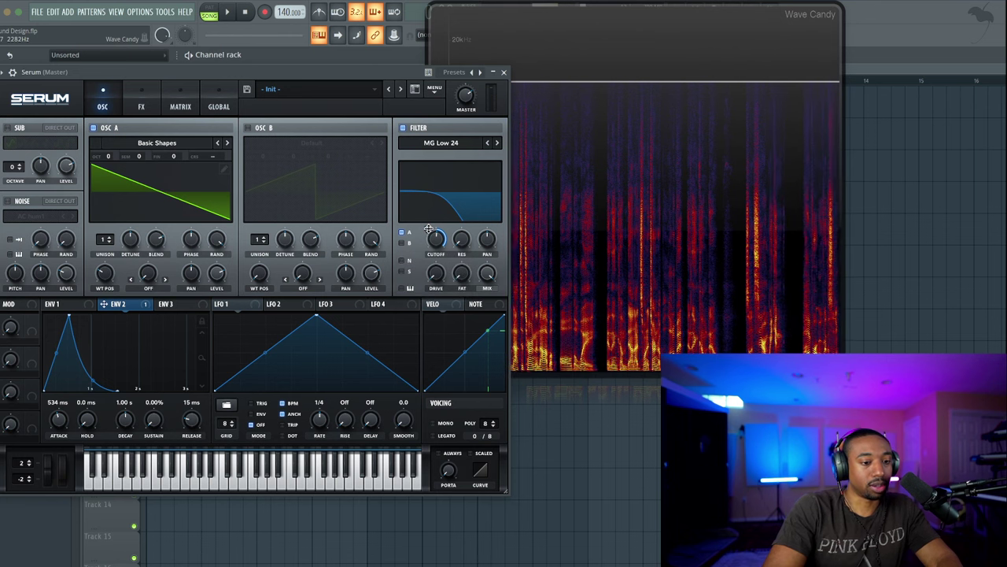
right_click(429, 229)
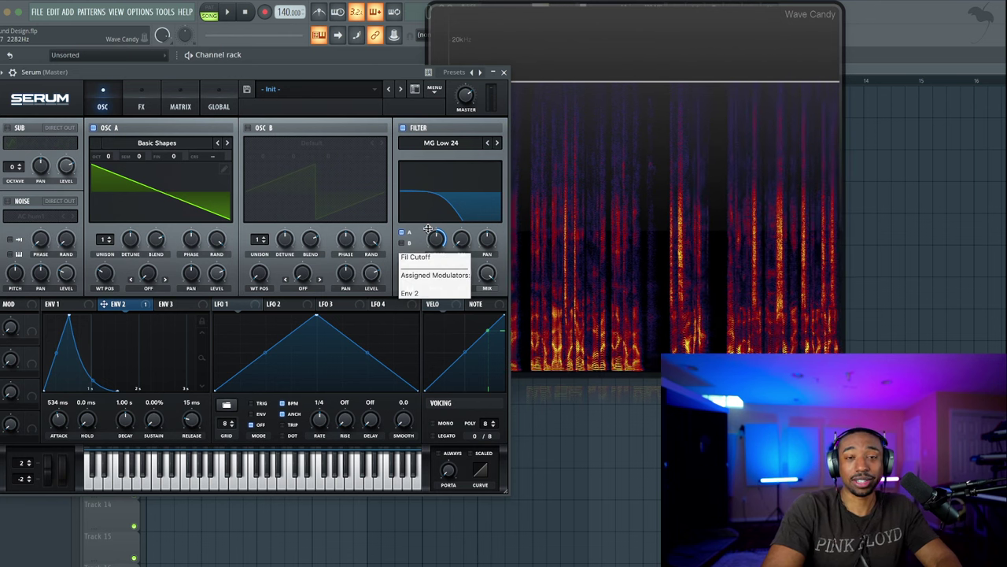
mouse_move(425, 229)
left_mouse_down()
mouse_move(425, 245)
mouse_move(425, 233)
left_mouse_up()
key("space")
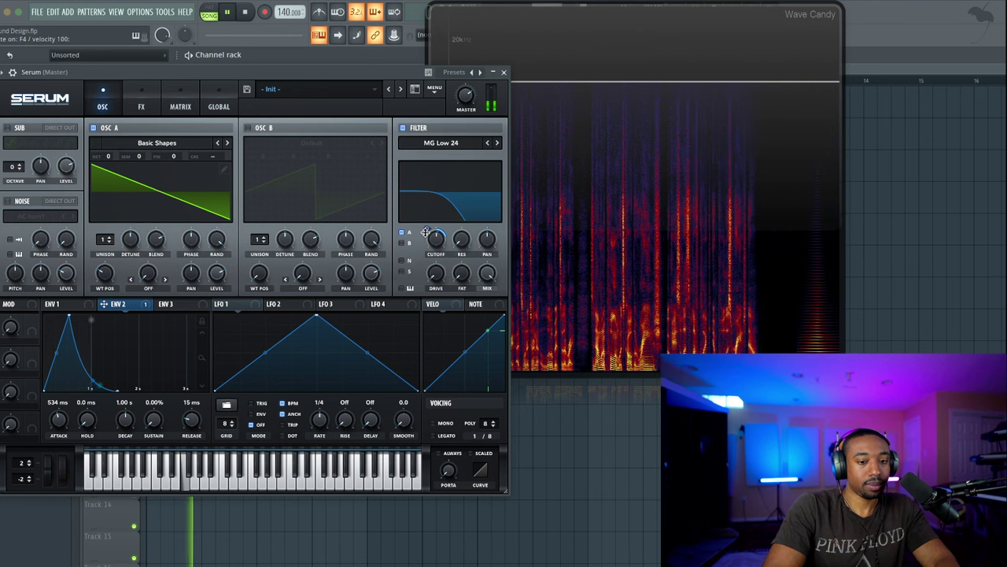
mouse_move(426, 230)
left_mouse_down()
mouse_move(424, 239)
mouse_move(426, 230)
left_mouse_up()
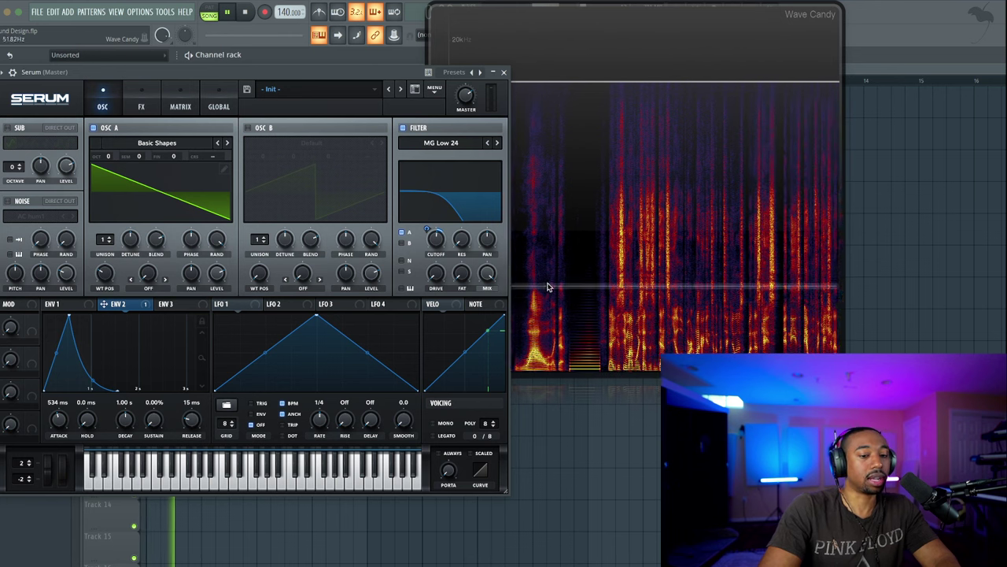
Adjust the filter's resonance to 28% and raise it to 72% for a pronounced peak at the cutoff
left_click_drag(461, 240, 458, 190)
mouse_move(458, 240)
left_mouse_down()
mouse_move(464, 268)
mouse_move(464, 233)
left_mouse_up()
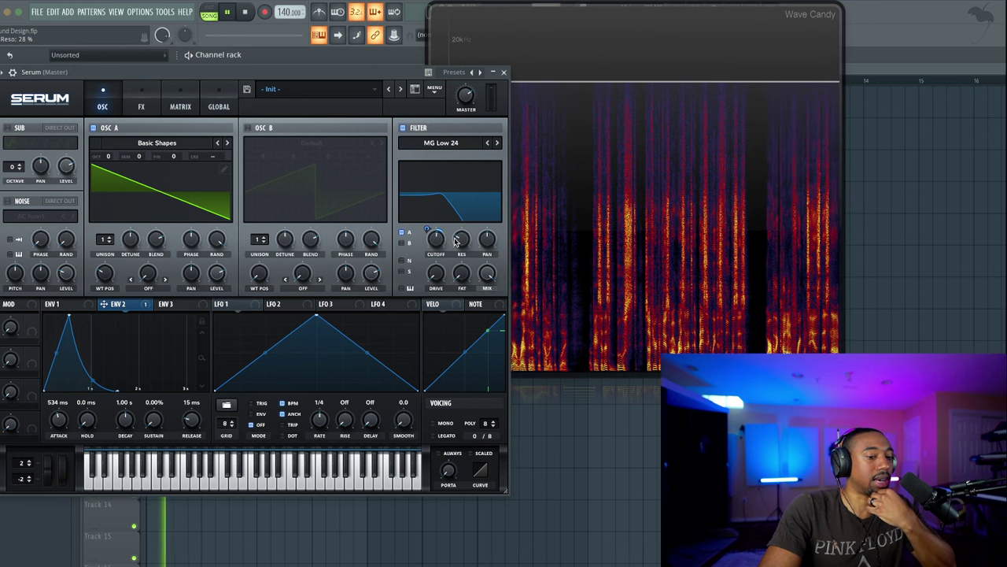
left_click_drag(454, 242, 469, 198)
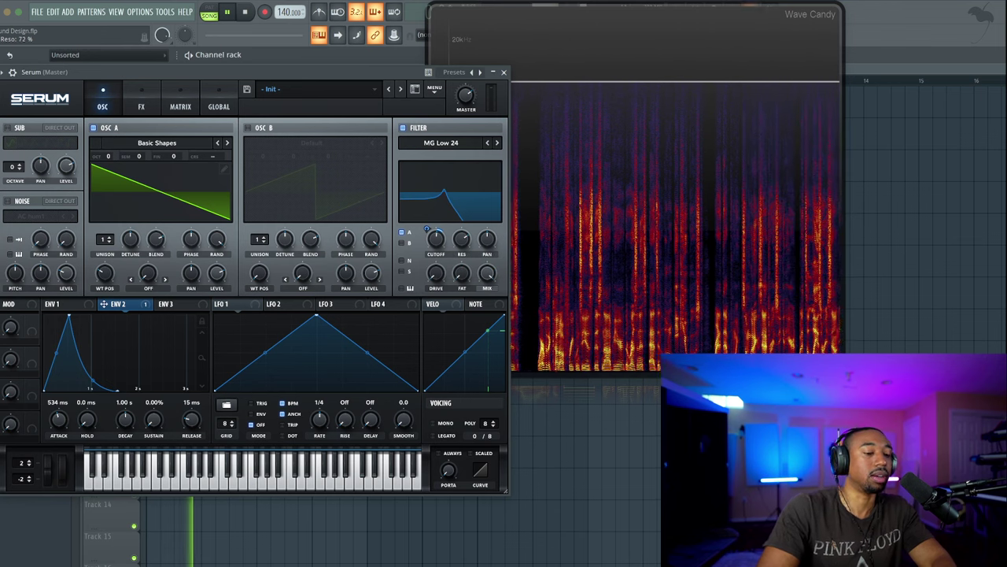
Adjust the filter's drive and move the Serum window so that its whole interface is visible
left_click(463, 237)
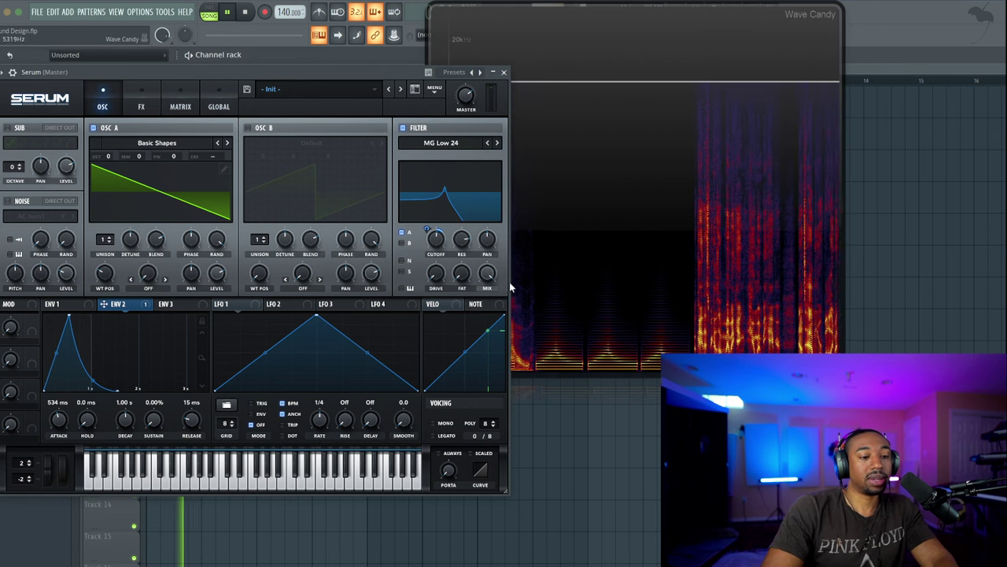
left_click_drag(443, 274, 444, 246)
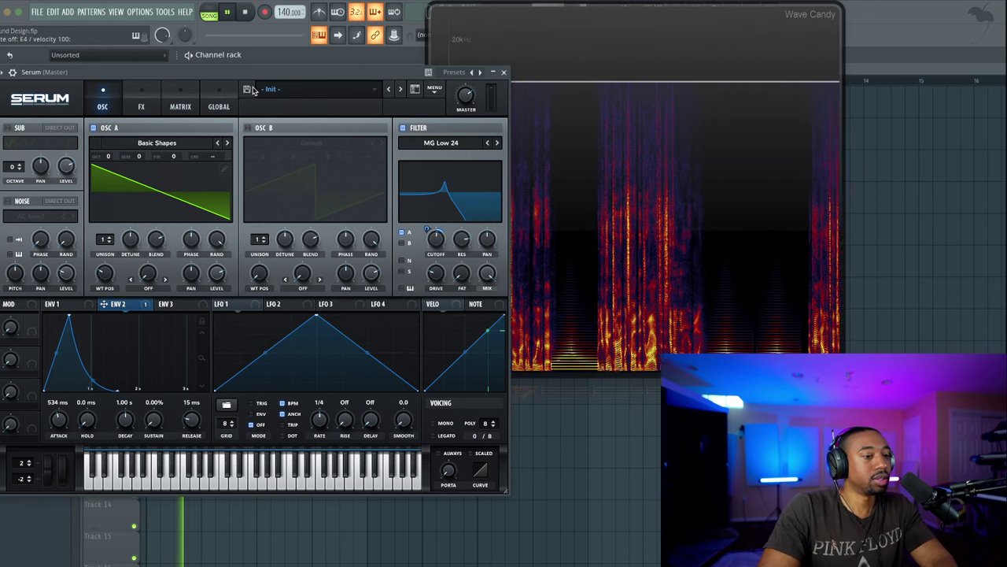
left_click_drag(252, 72, 286, 73)
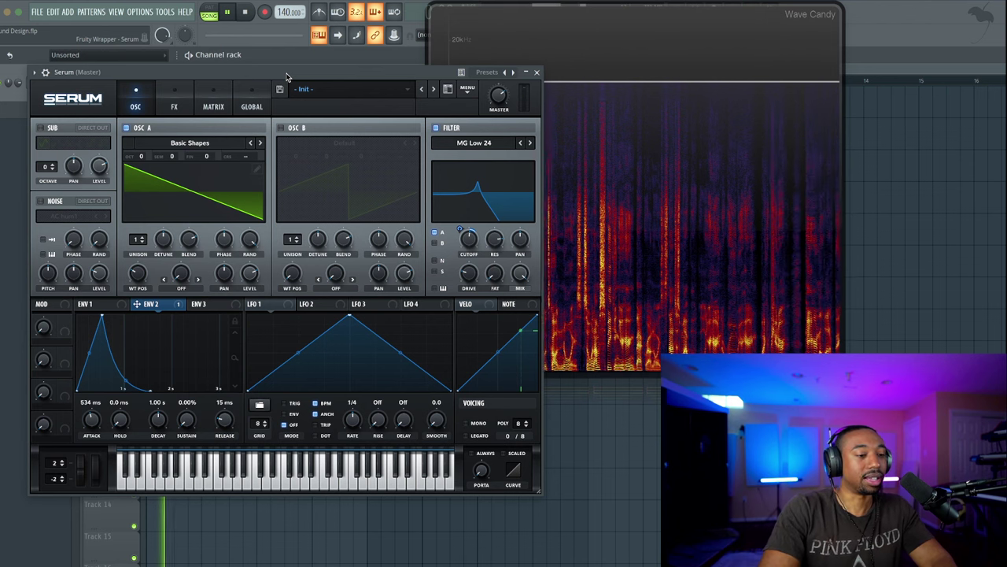
Enable the noise oscillator and load the ARP white noise from the Analog category
left_click(41, 201)
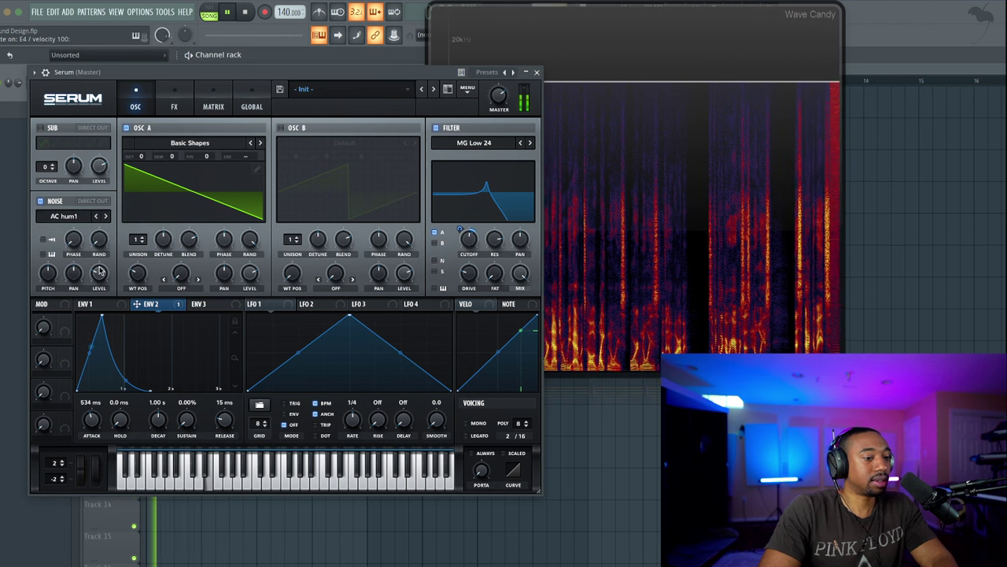
left_click(72, 217)
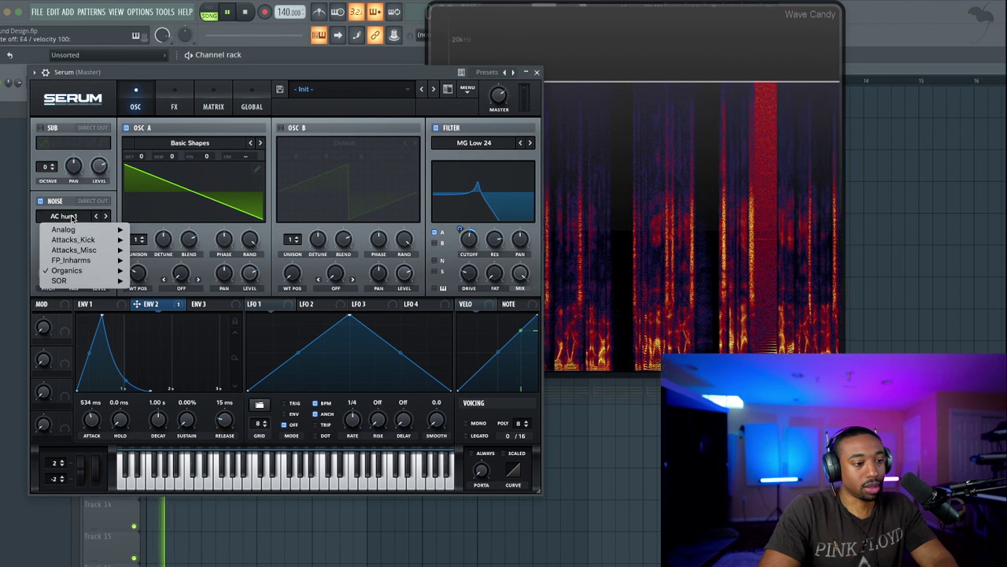
mouse_move(77, 270)
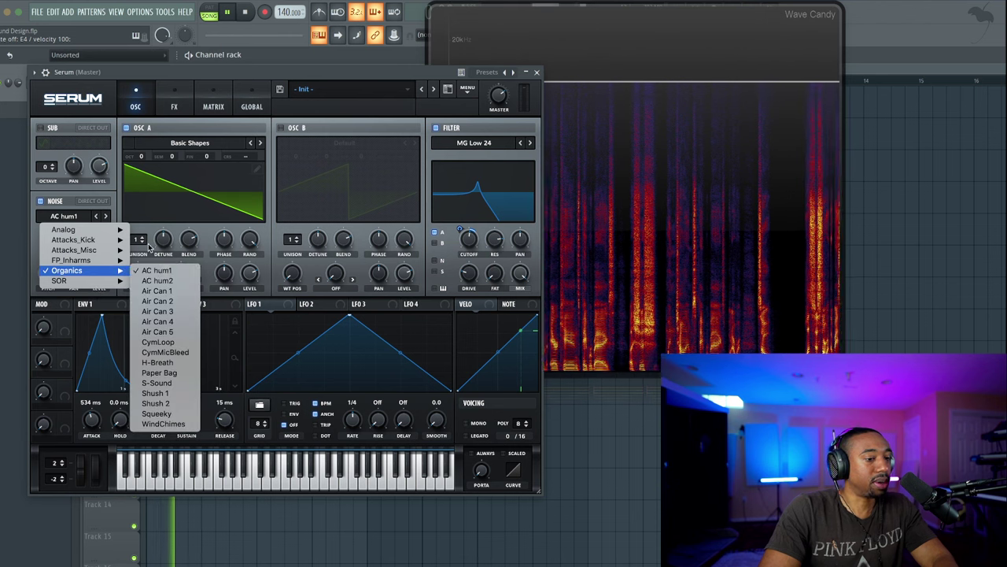
left_click(118, 216)
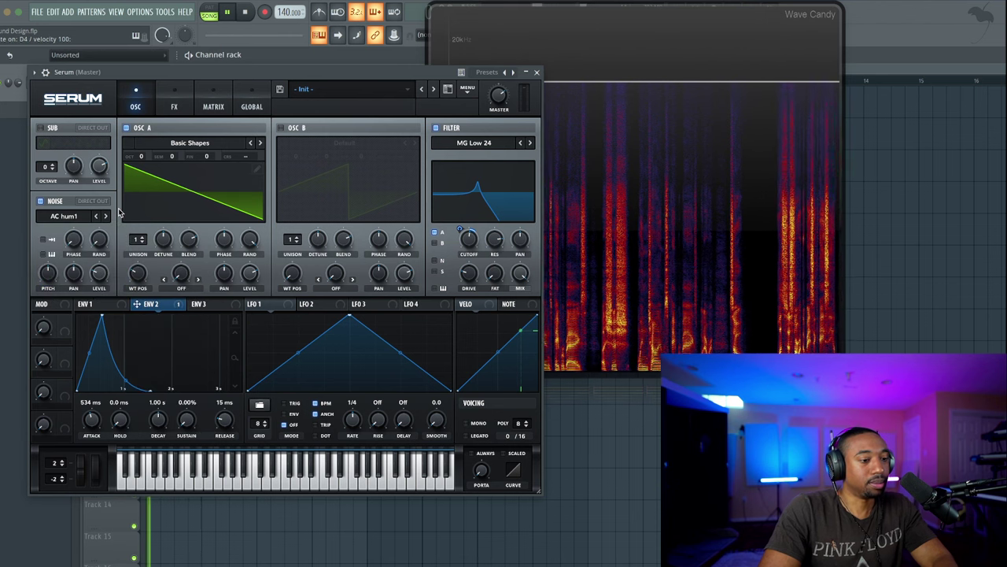
left_click(80, 217)
mouse_move(81, 229)
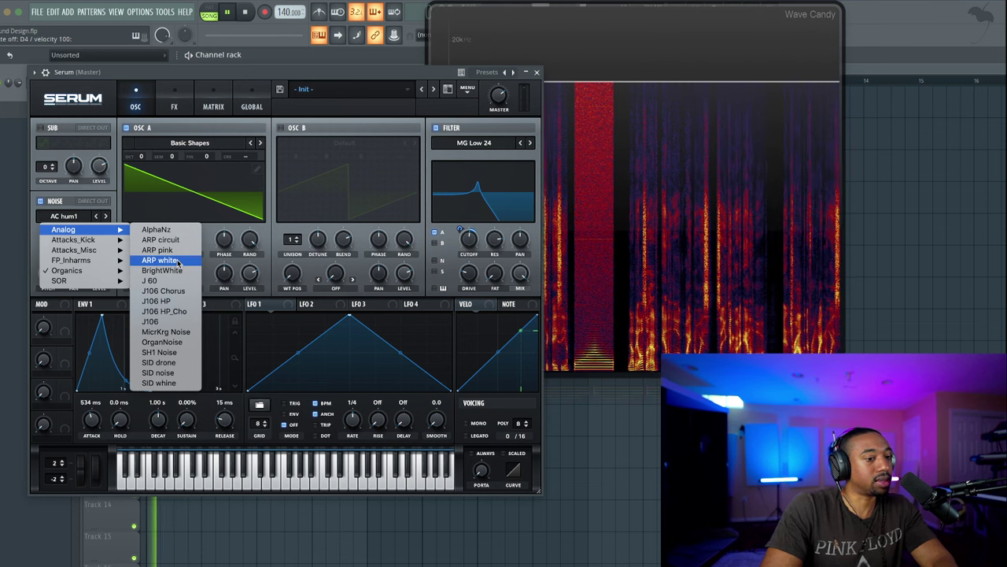
left_click(178, 261)
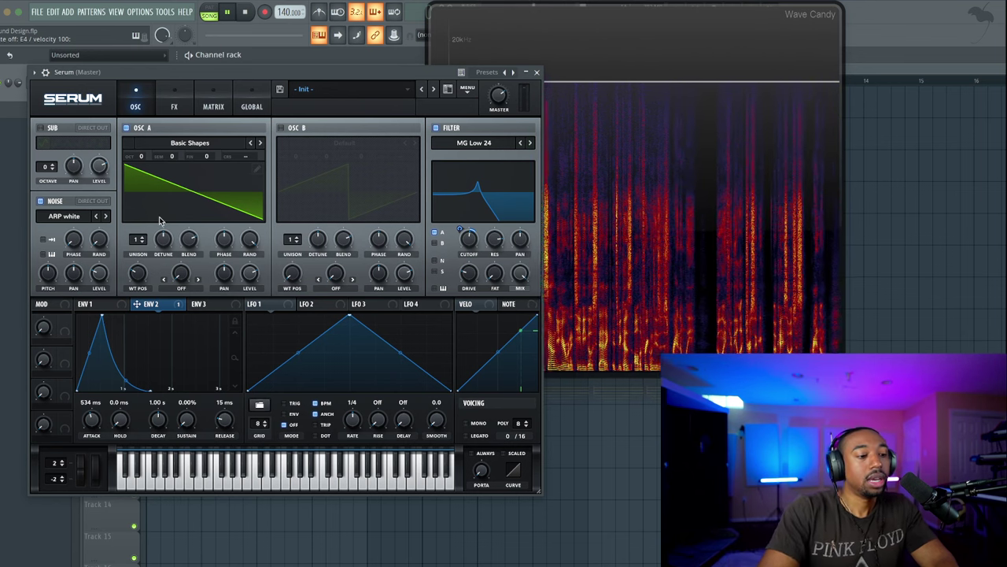
Route the noise oscillator through the filter and raise and lower its level while playing E4 to compare the texture
mouse_move(94, 251)
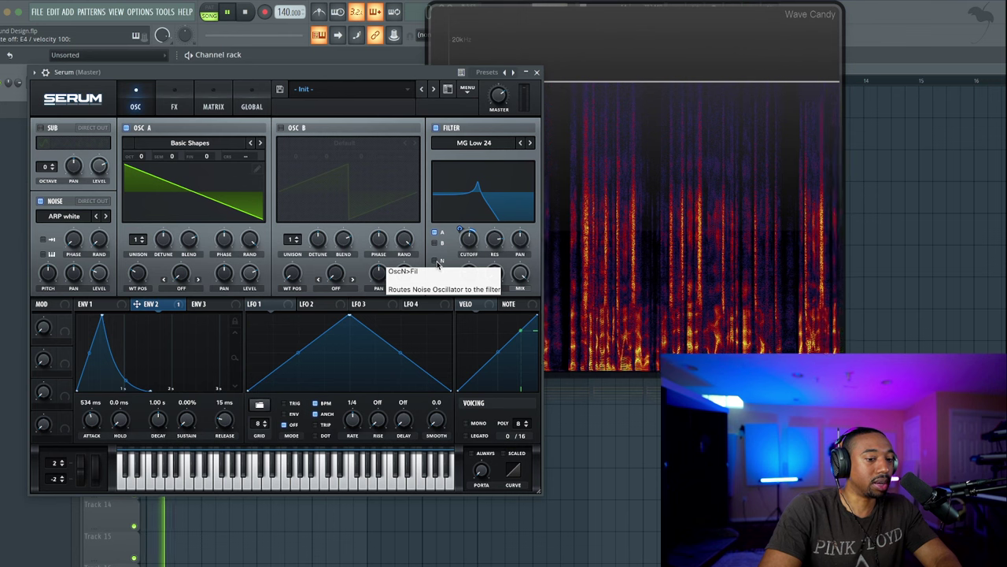
left_click(437, 262)
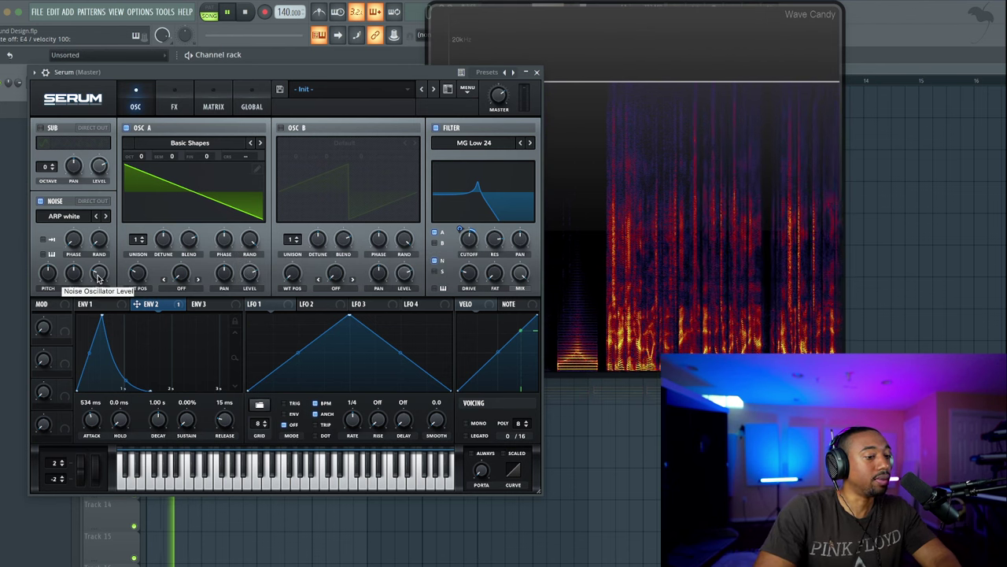
left_click_drag(99, 277, 97, 203)
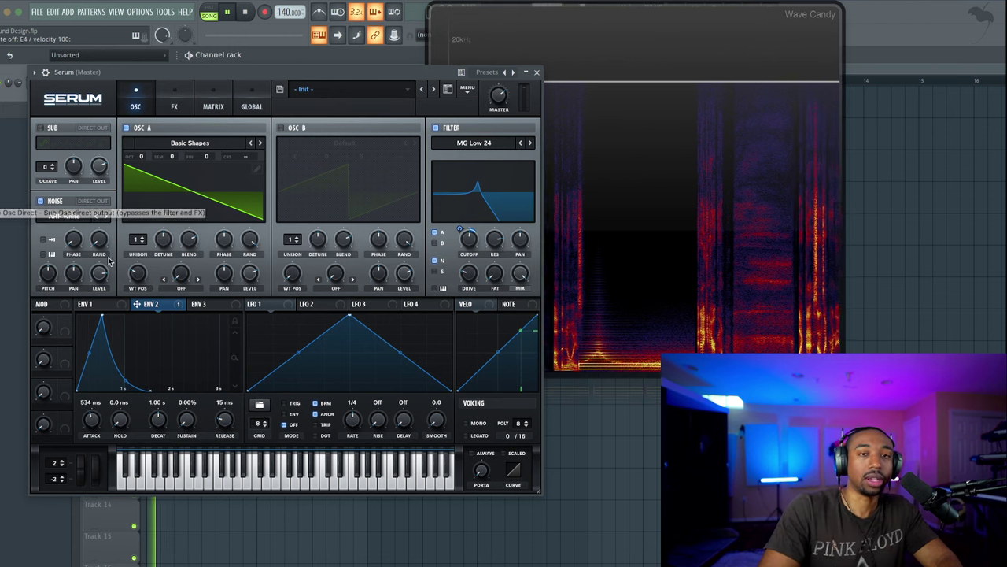
left_click_drag(103, 278, 101, 270)
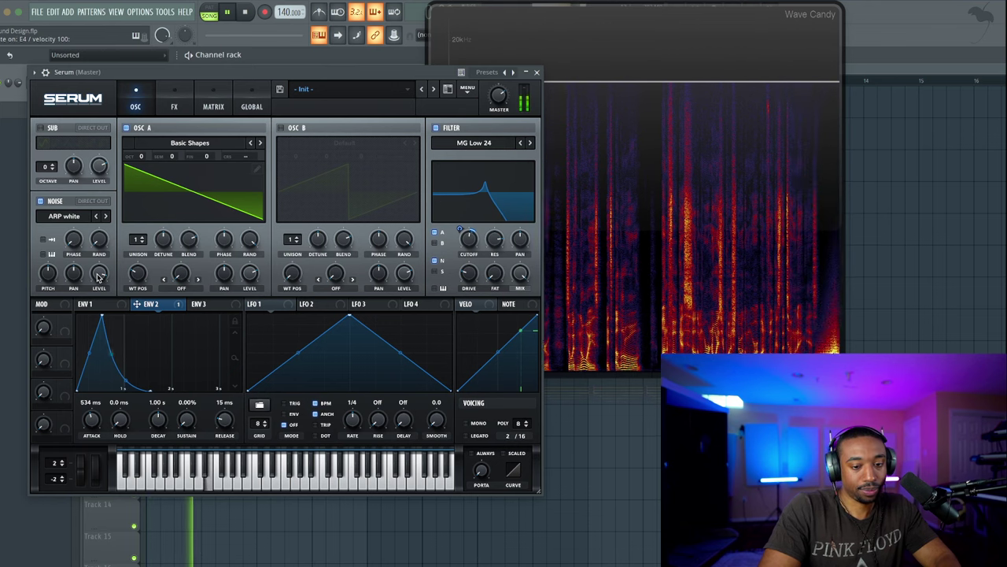
left_click_drag(100, 278, 93, 315)
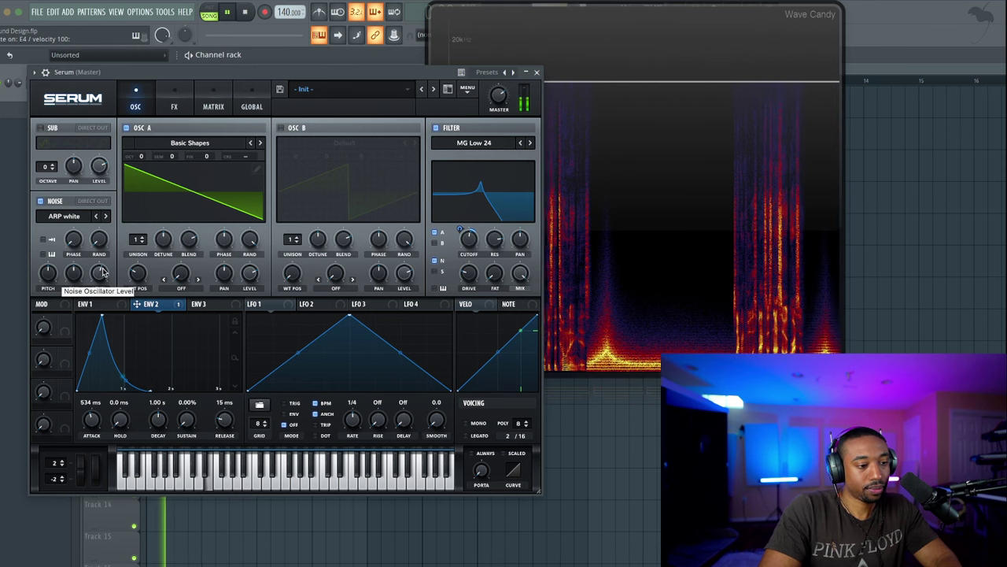
left_click_drag(101, 272, 102, 295)
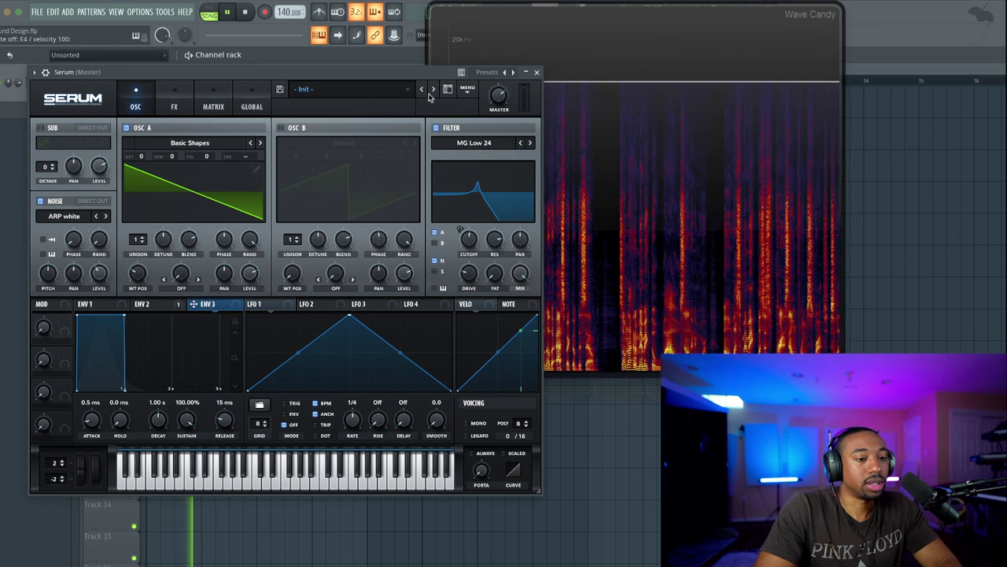
Initialize the preset and try envelope 1 attacks of 0 ms and 564 ms, playing G4 to hear the slower fade-in
left_click(465, 90)
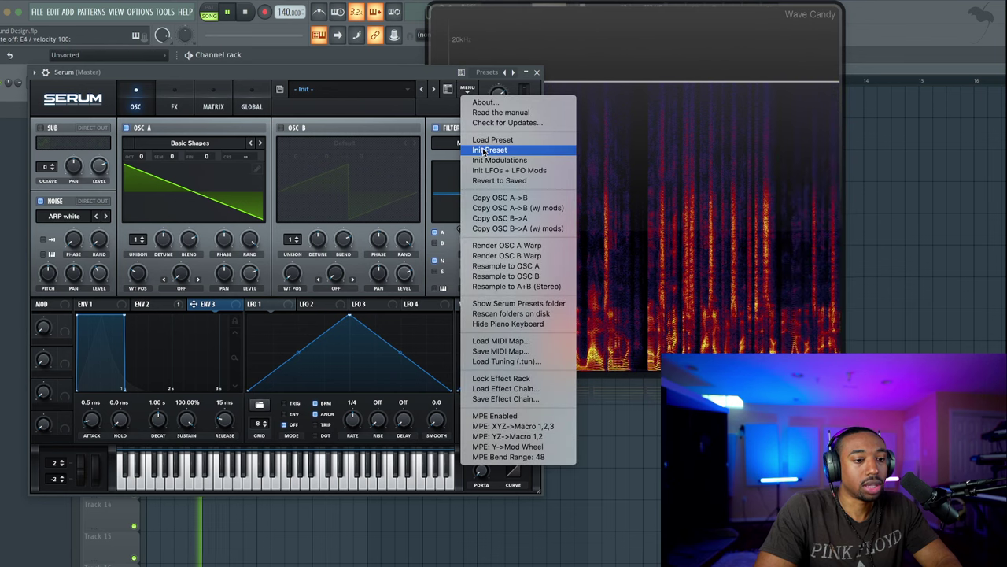
left_click(483, 150)
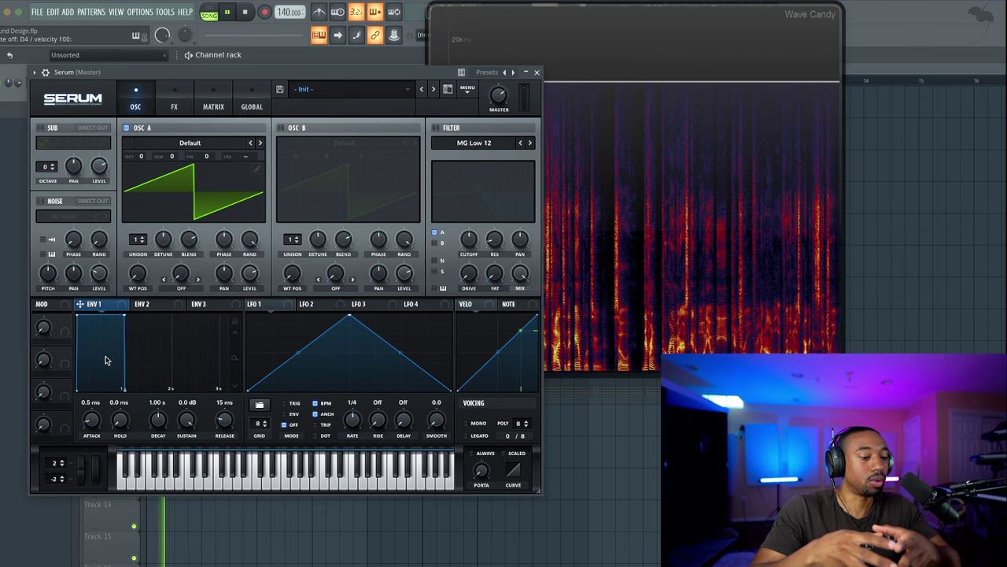
left_click_drag(95, 421, 93, 429)
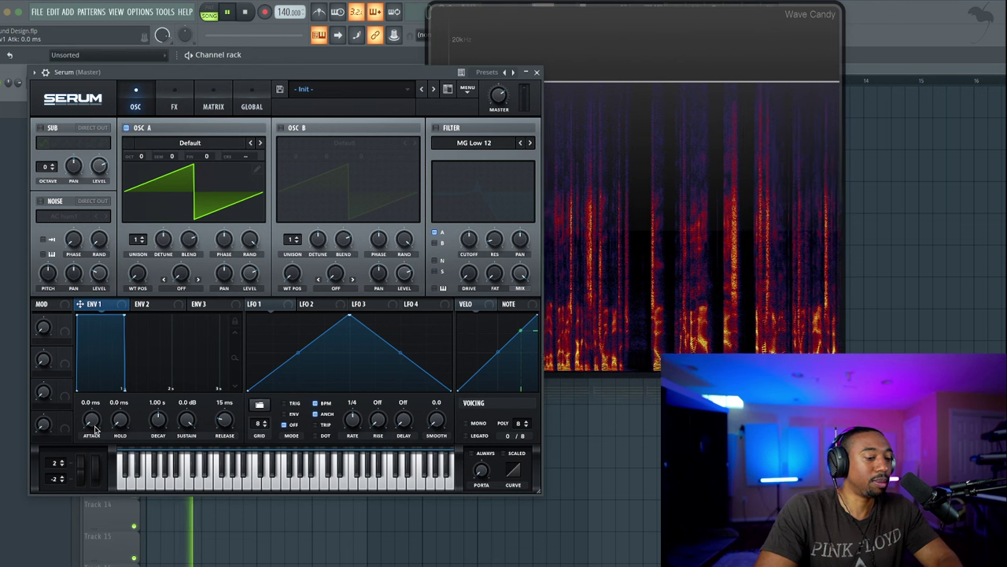
left_click_drag(93, 410, 93, 370)
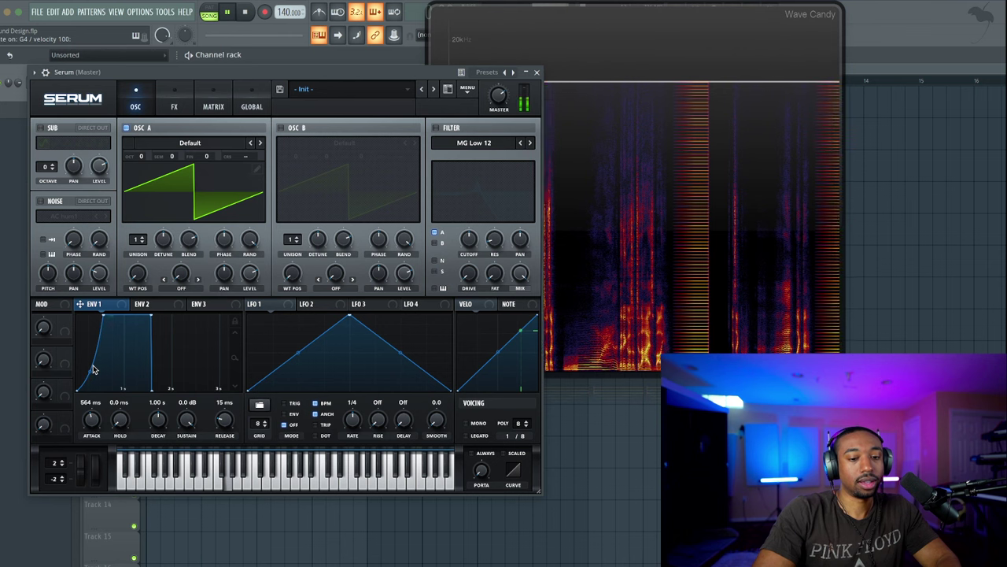
Set envelope 1 to a 4.8 ms attack, 1.22 s decay and -∞ dB sustain, playing G4 repeatedly to hear the decay
left_click_drag(96, 418, 96, 460)
left_click_drag(166, 426, 162, 425)
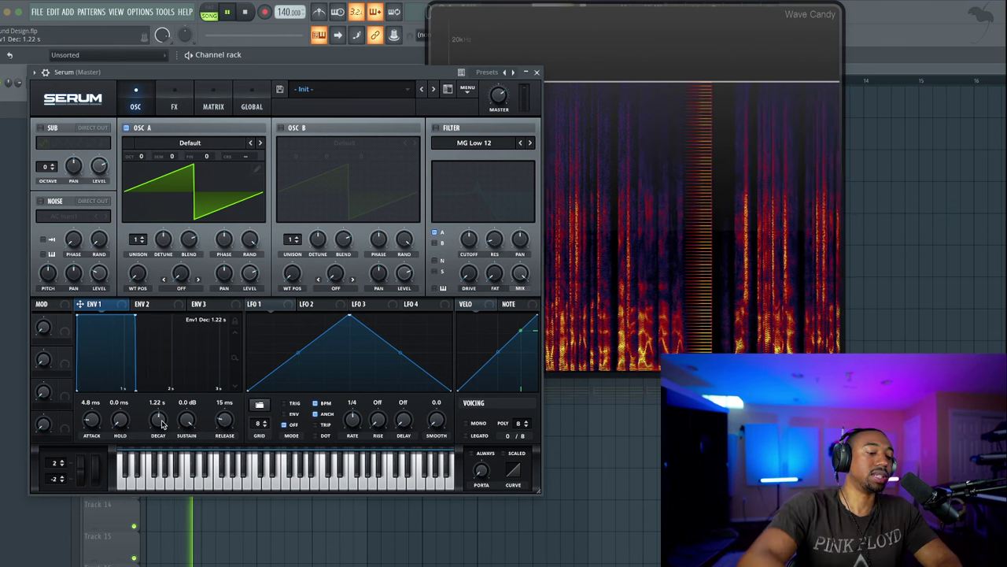
left_click_drag(188, 423, 176, 491)
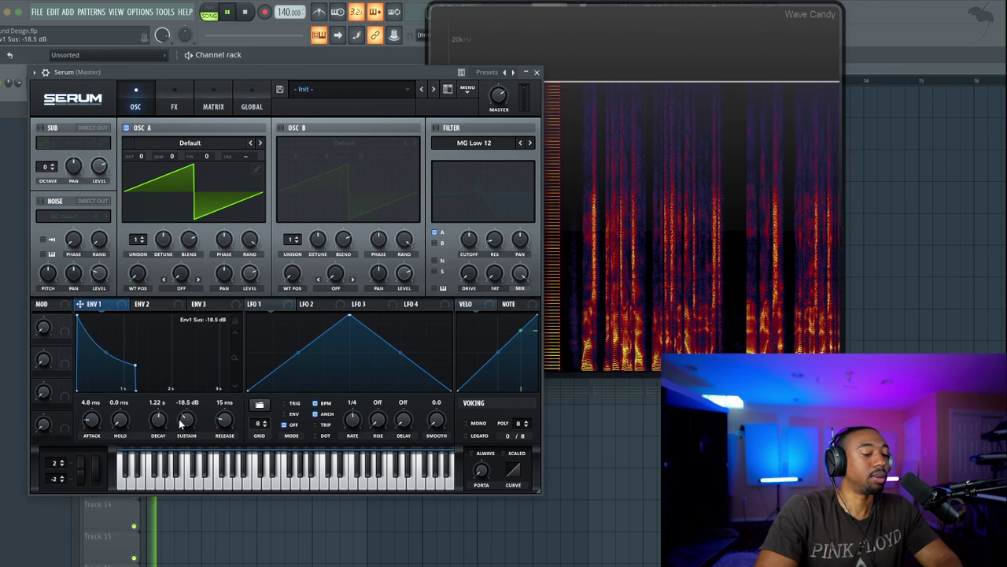
scroll(180, 425, "down", 5)
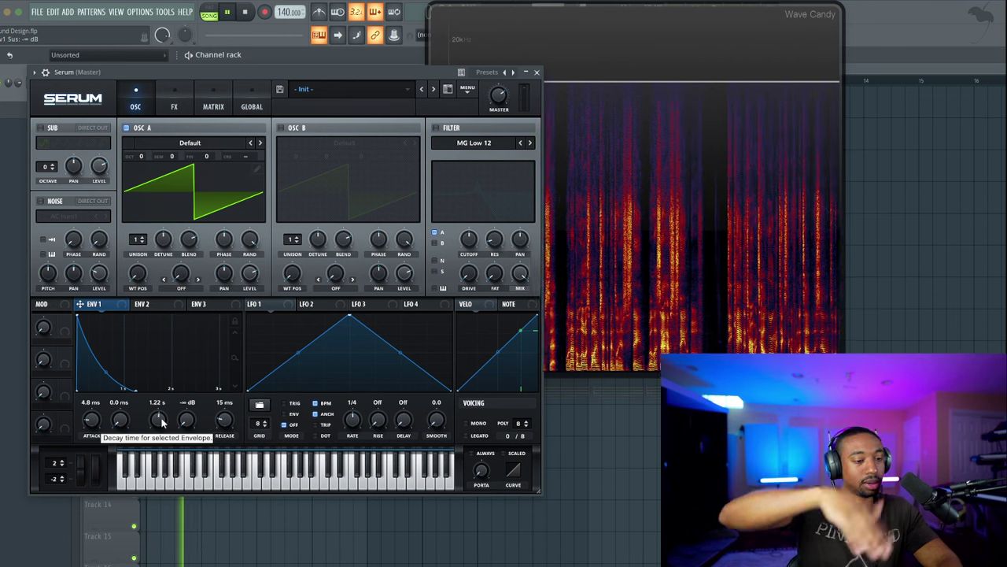
key("b")
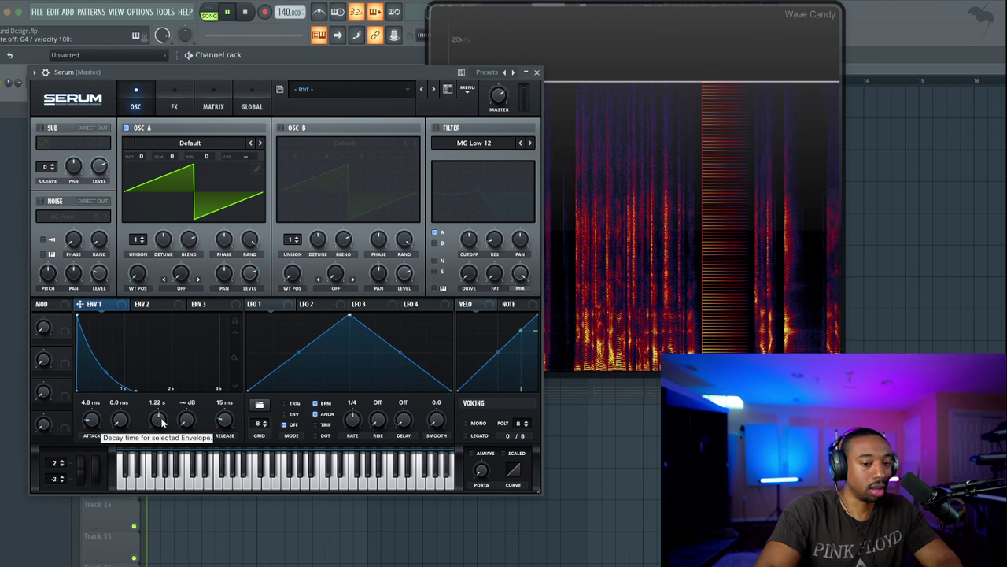
key("b")
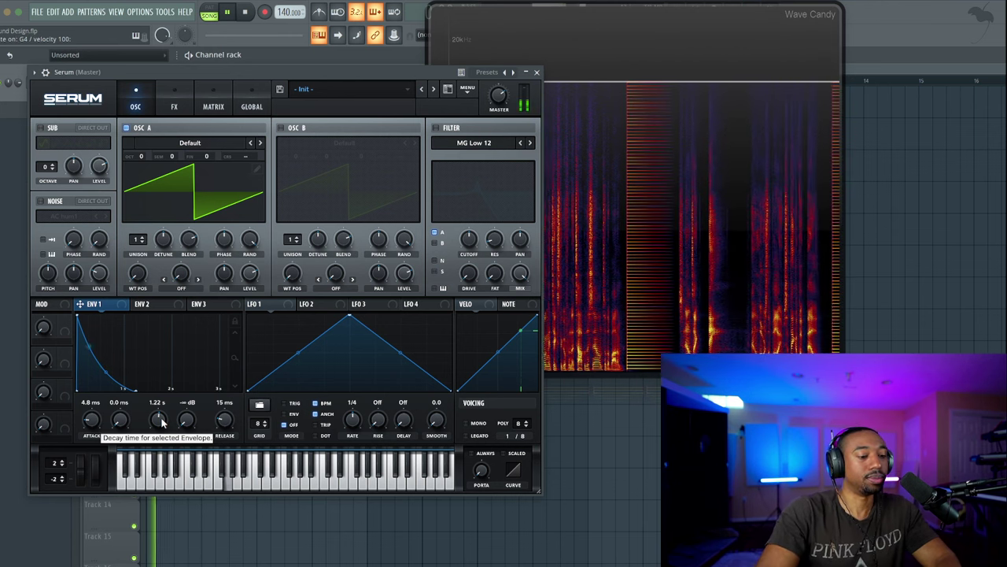
key("b")
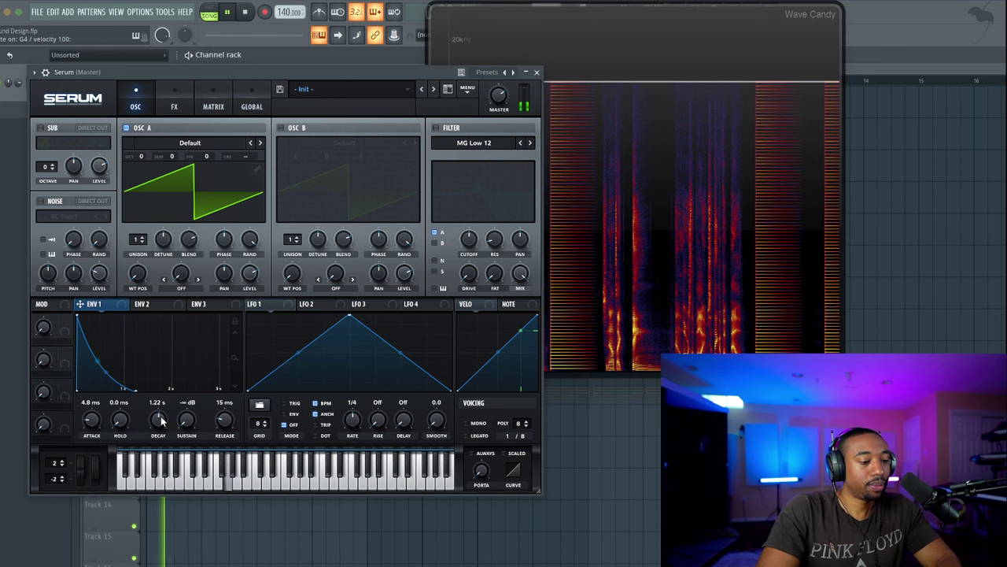
Try a sustain of -8.7 dB on envelope 1, reset it to 0 dB and set the attack to 0 ms
mouse_move(93, 425)
left_click_drag(186, 421, 192, 351)
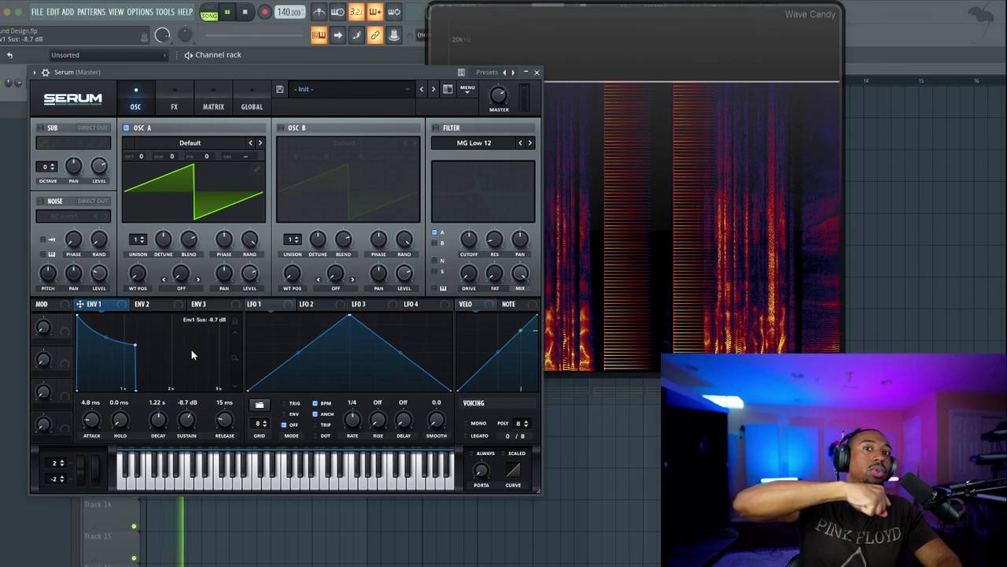
double_click(188, 421)
left_click_drag(94, 419, 98, 494)
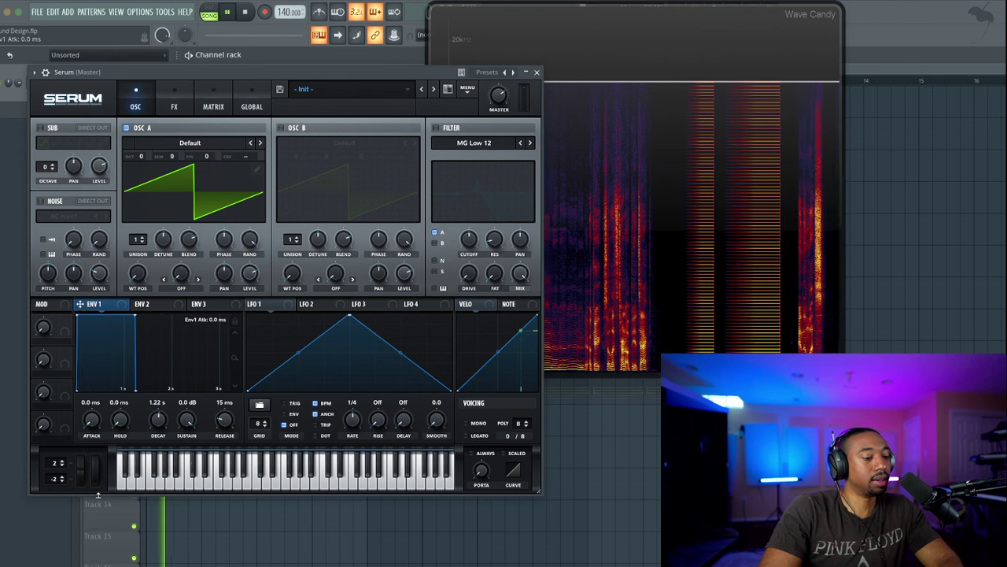
Set envelope 1's sustain to -∞ dB and decay to 1.93 s, and try steep and convex decay curves before setting the curve to 61%
left_click_drag(186, 421, 159, 422)
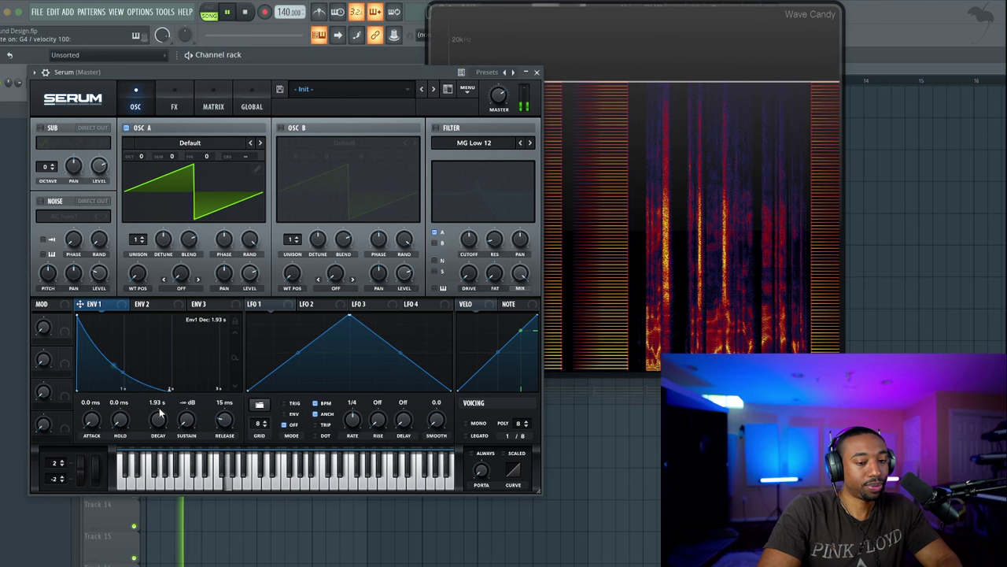
left_click_drag(123, 373, 120, 377)
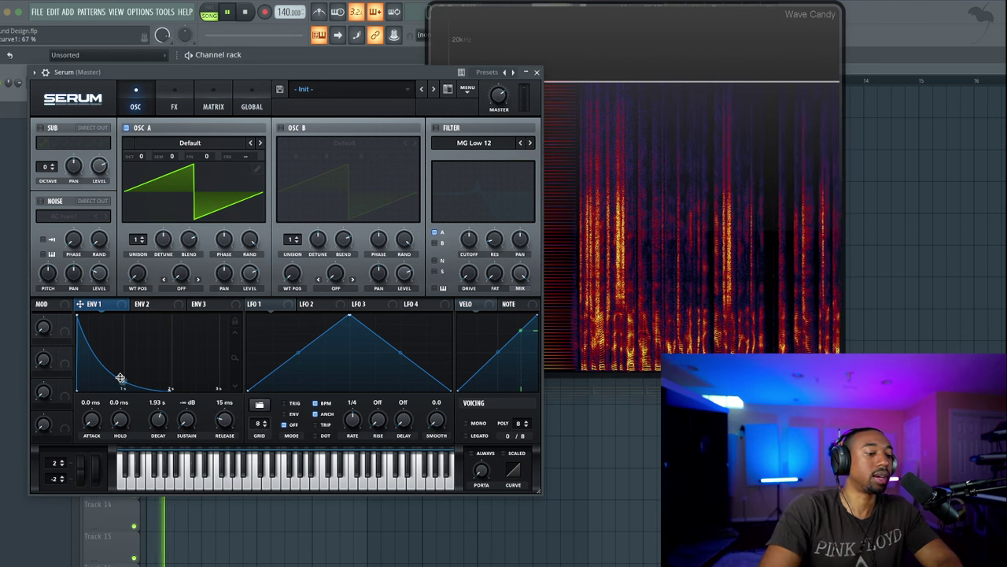
left_click_drag(120, 377, 133, 326)
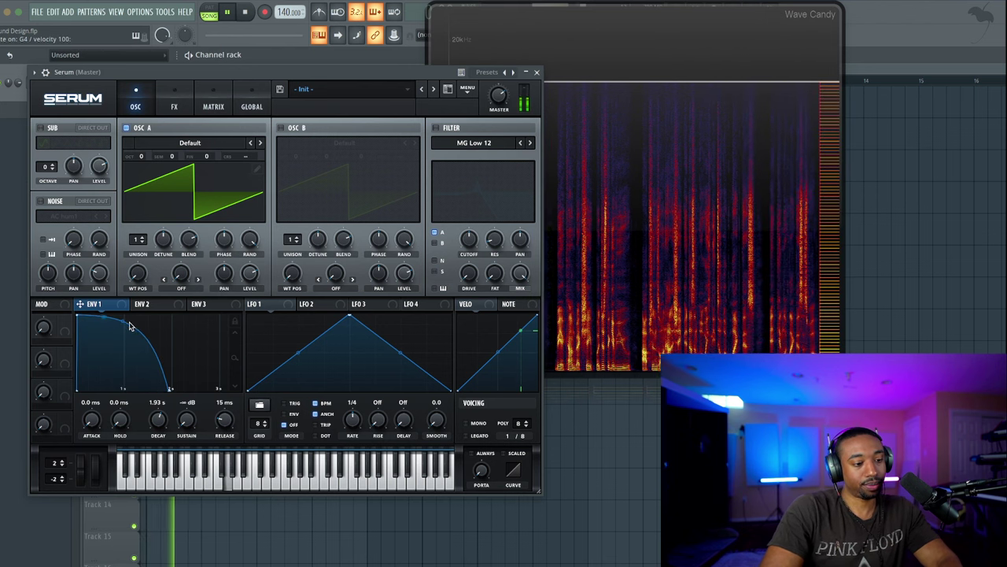
left_click_drag(123, 326, 125, 348)
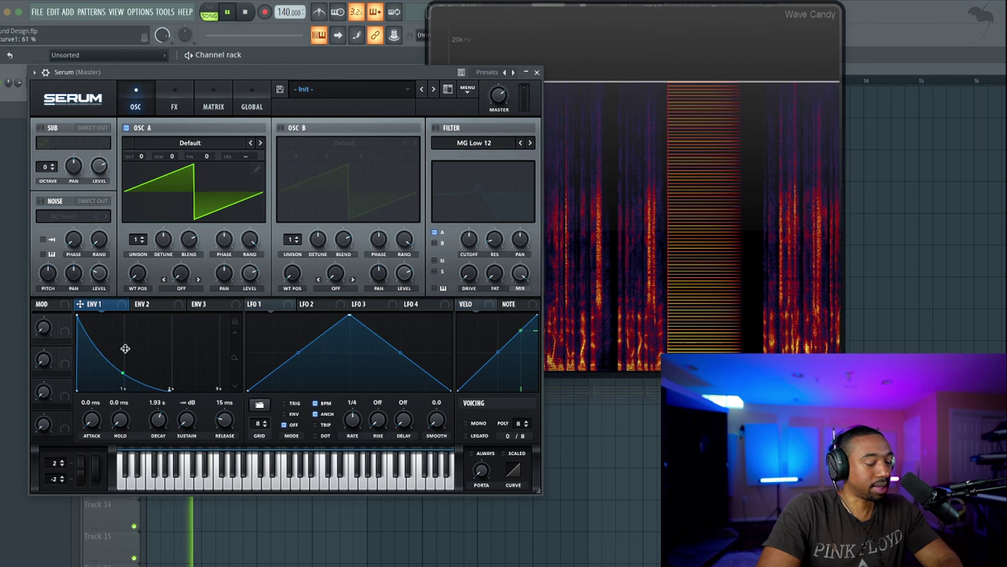
Try envelope 1 with -19.5 dB sustain and 963 ms release, playing G4, before setting 1.90 s decay, 0 dB sustain and 7.9 ms release
left_click_drag(185, 423, 187, 385)
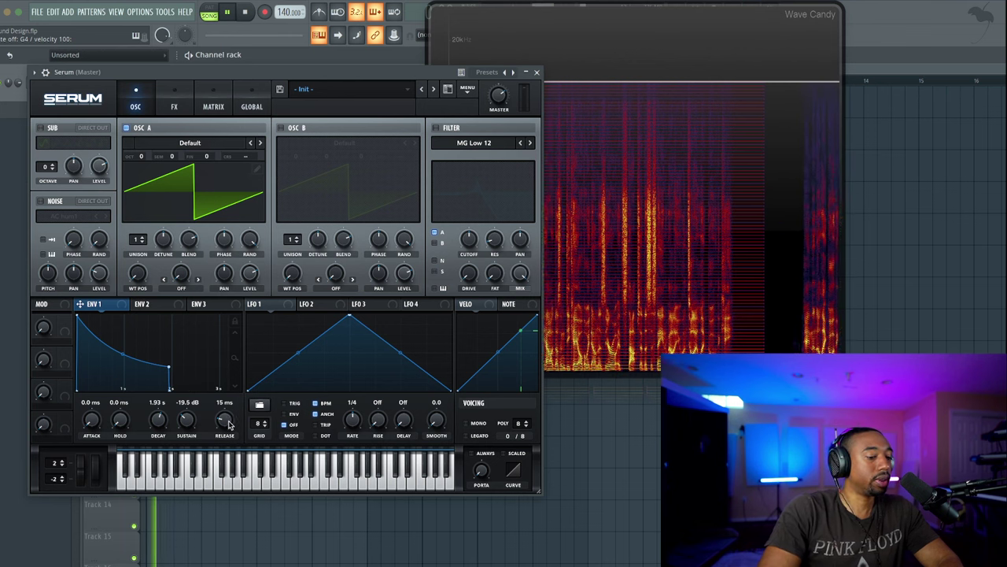
left_click_drag(228, 425, 226, 404)
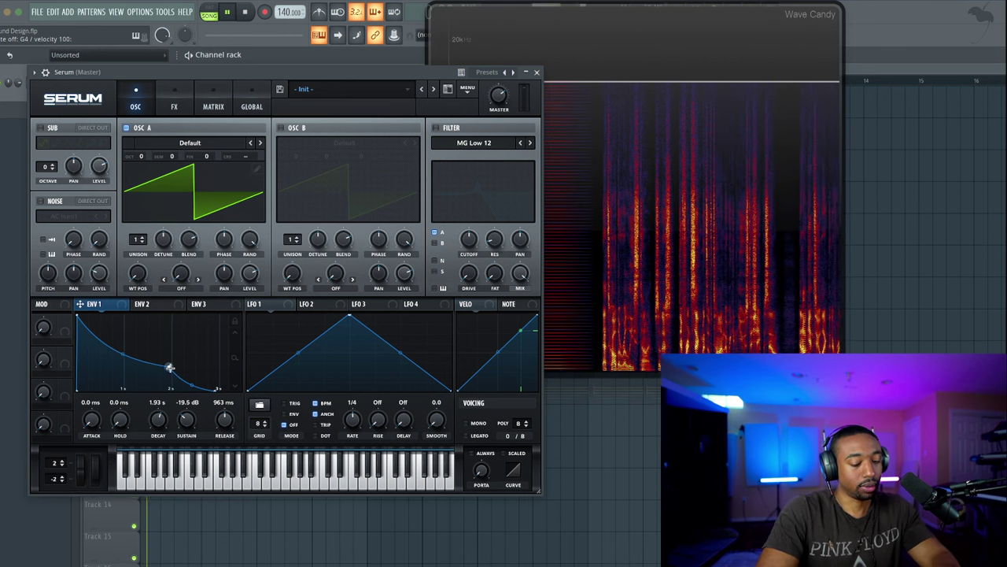
left_click_drag(169, 367, 170, 311)
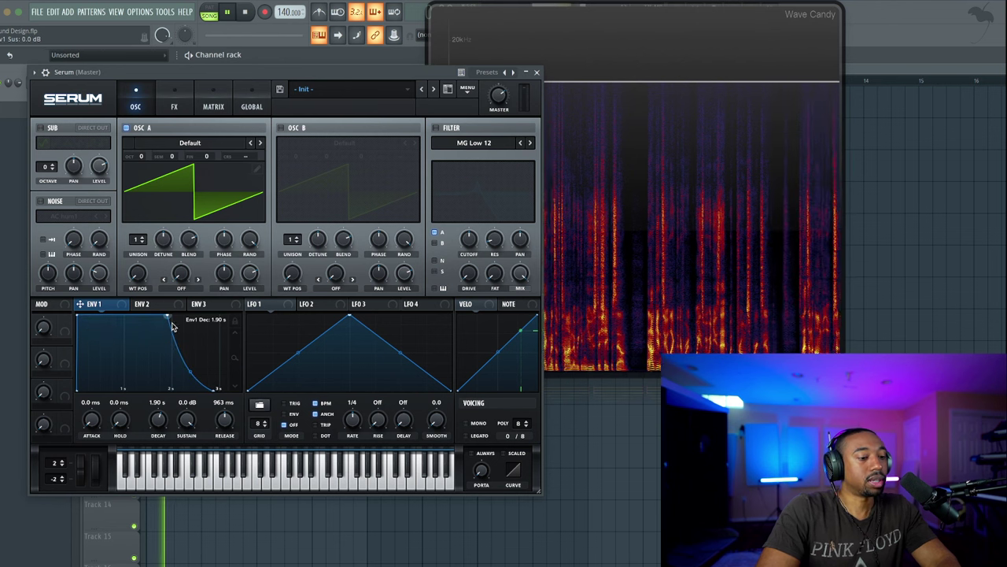
left_click_drag(222, 415, 214, 447)
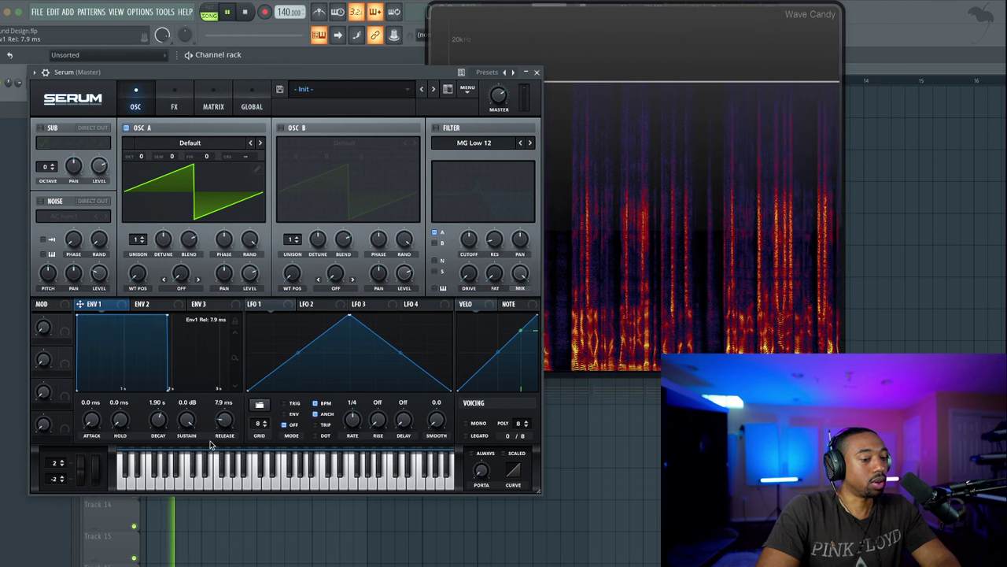
Bring up envelope 2, enable the filter and set its type to Dist.Comb 1 LP
left_click(179, 304)
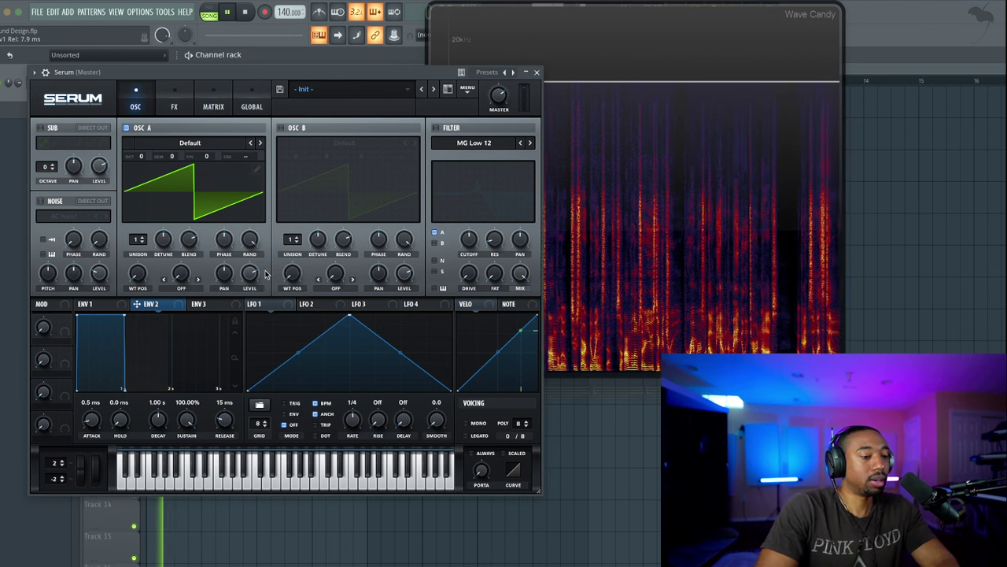
left_click(434, 128)
left_click(484, 144)
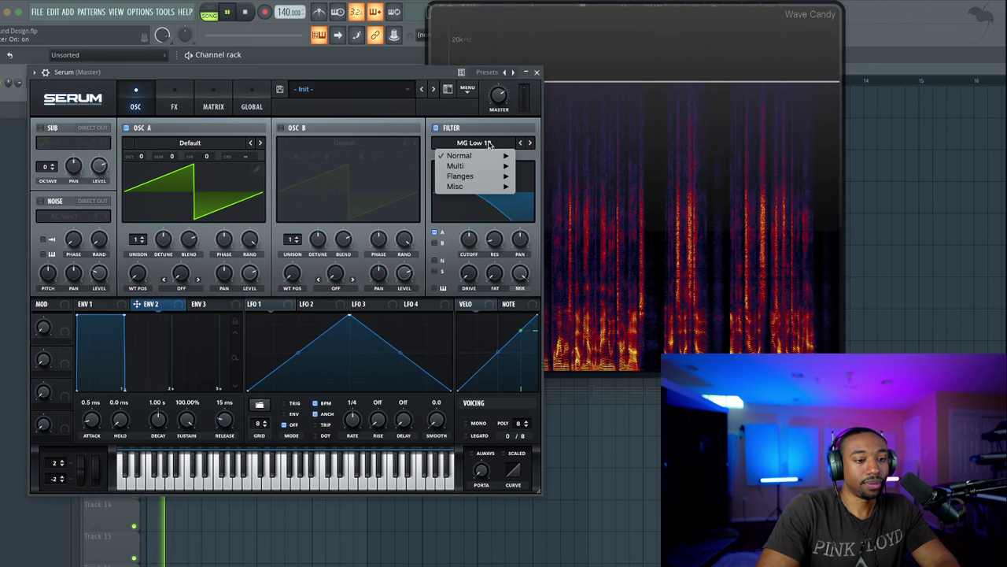
mouse_move(489, 157)
mouse_move(475, 188)
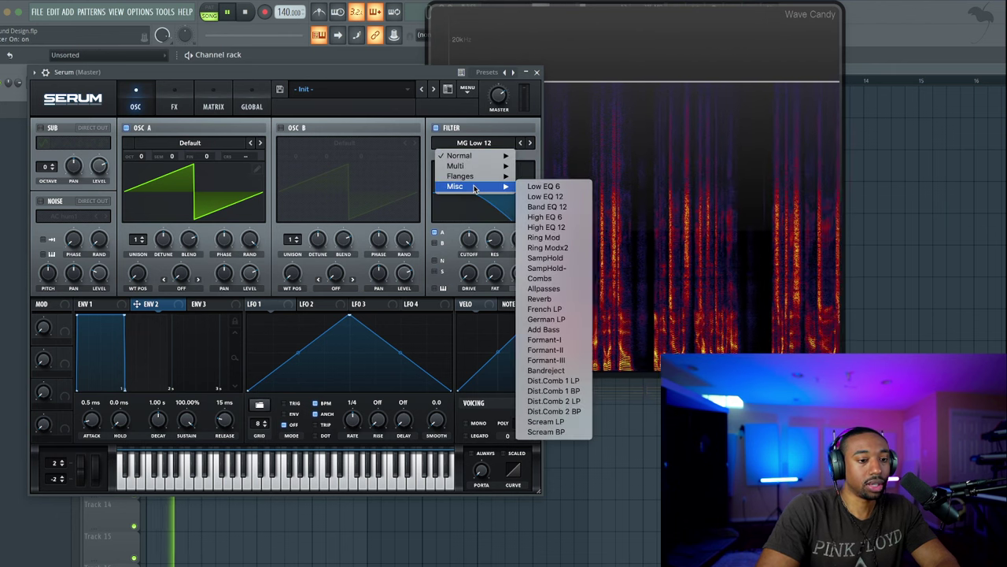
left_click(557, 381)
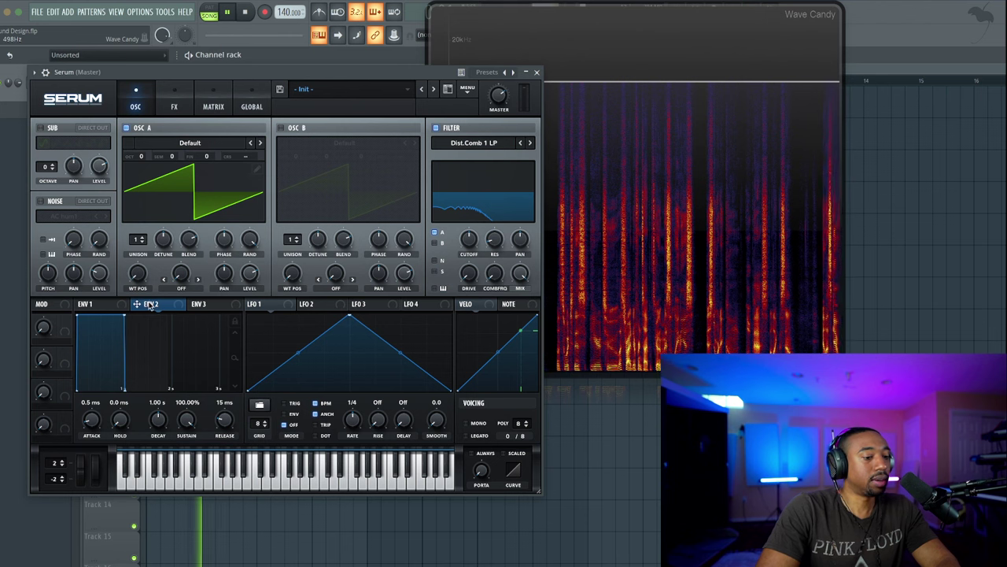
Assign envelope 2 to modulate the filter cutoff and set envelope 2's sustain to 0%
left_click_drag(149, 306, 467, 242)
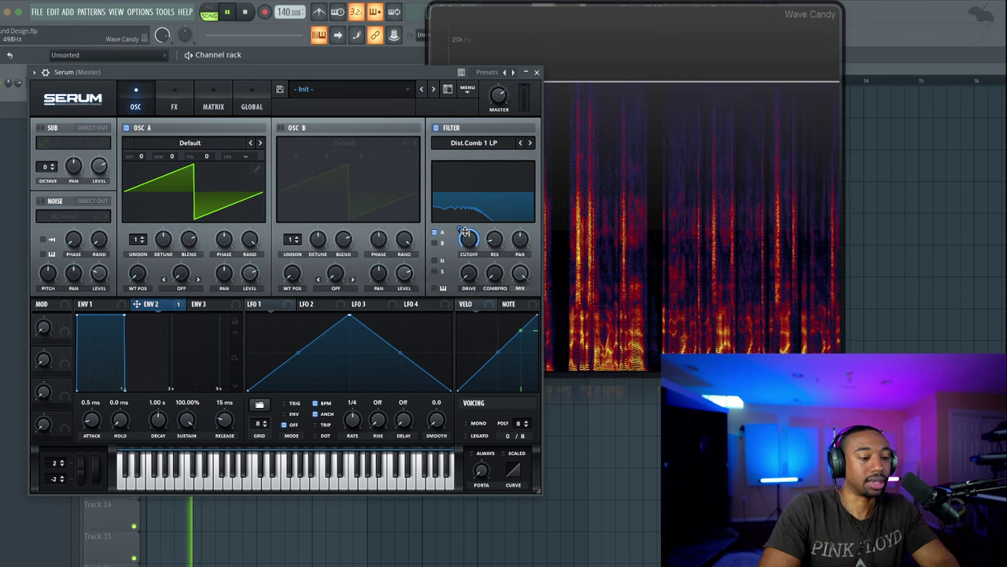
mouse_move(470, 242)
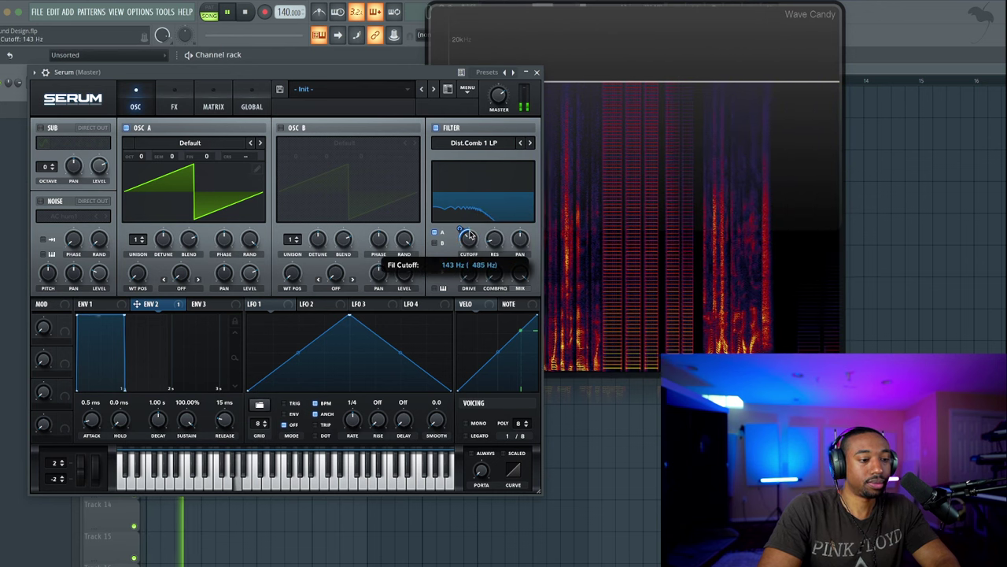
left_click_drag(194, 423, 190, 445)
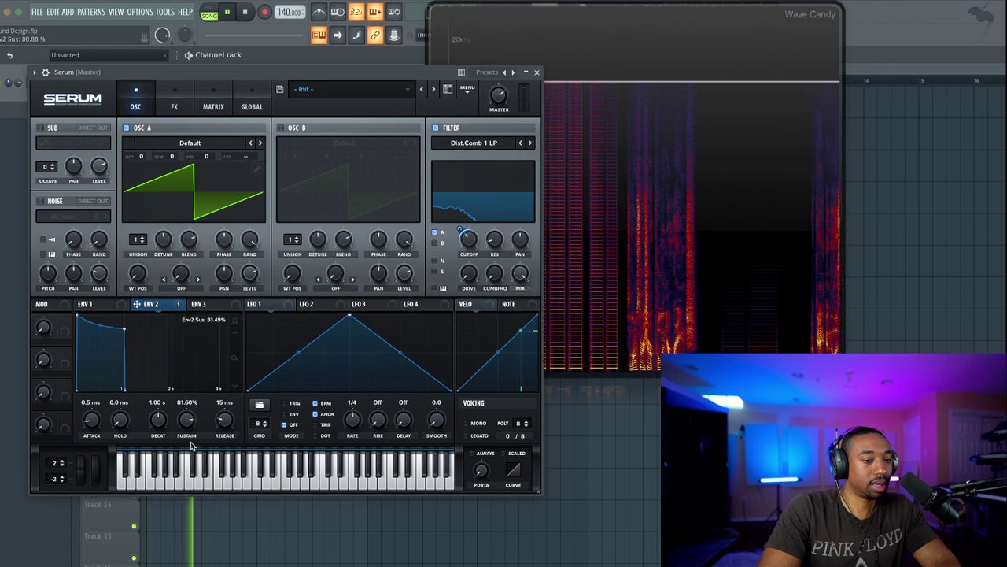
left_click_drag(201, 504, 201, 557)
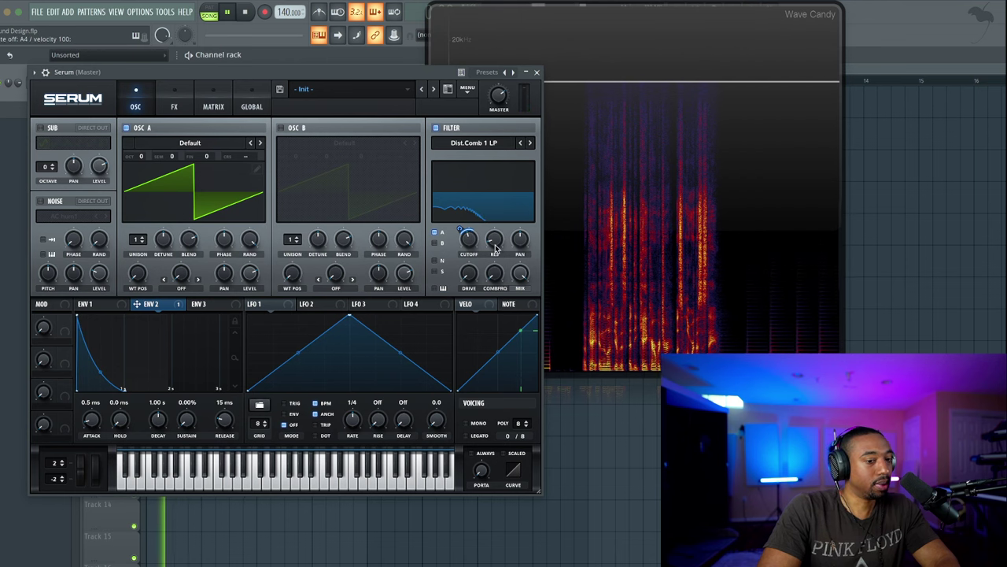
Raise the filter's resonance to about 56% and adjust its comb frequency
left_click_drag(495, 250, 497, 222)
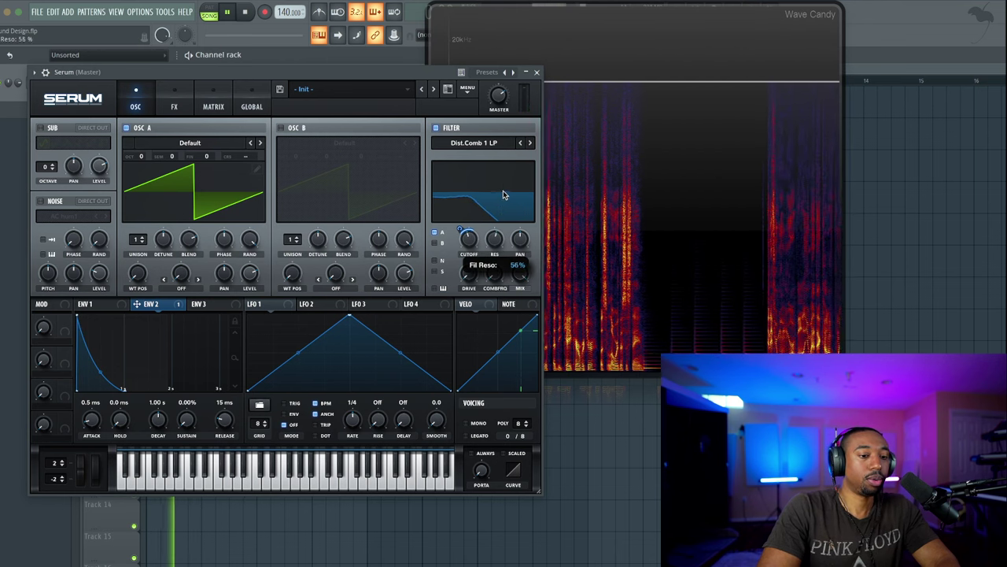
left_click_drag(506, 186, 506, 239)
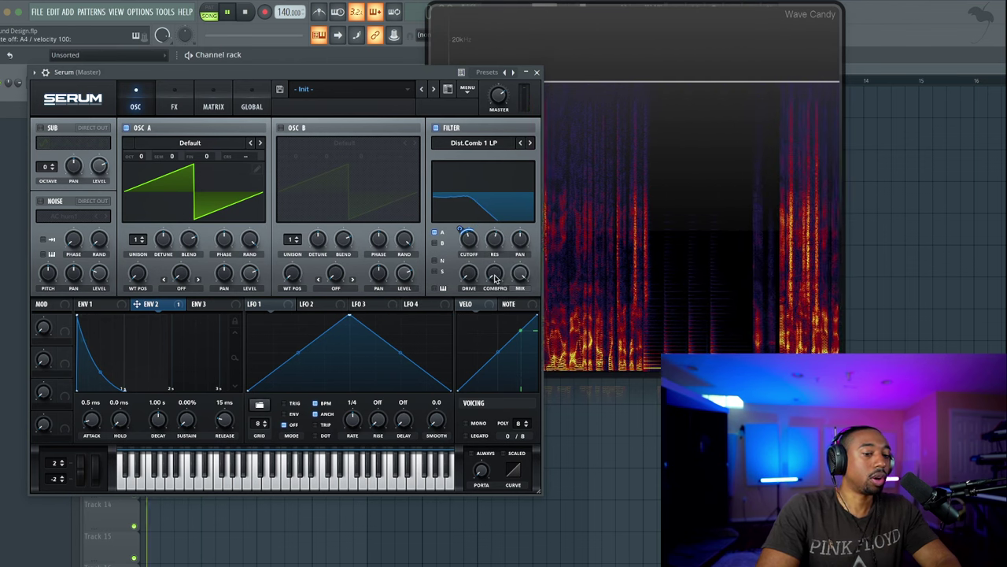
mouse_move(496, 277)
left_mouse_down()
mouse_move(493, 245)
mouse_move(494, 273)
left_mouse_up()
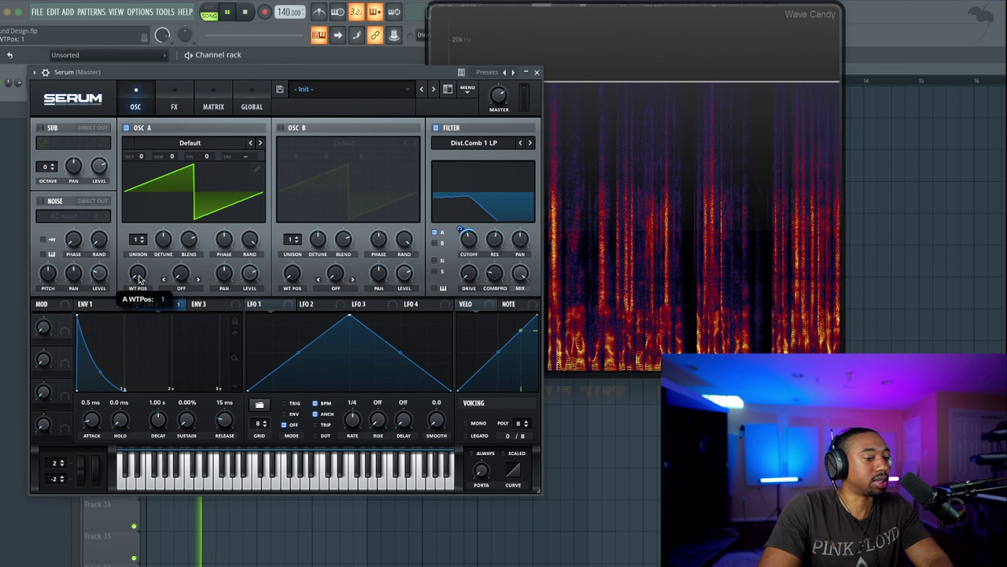
Load the analog Basic Shapes wavetable into oscillator A and set its wavetable position to 3
left_click(191, 145)
mouse_move(169, 155)
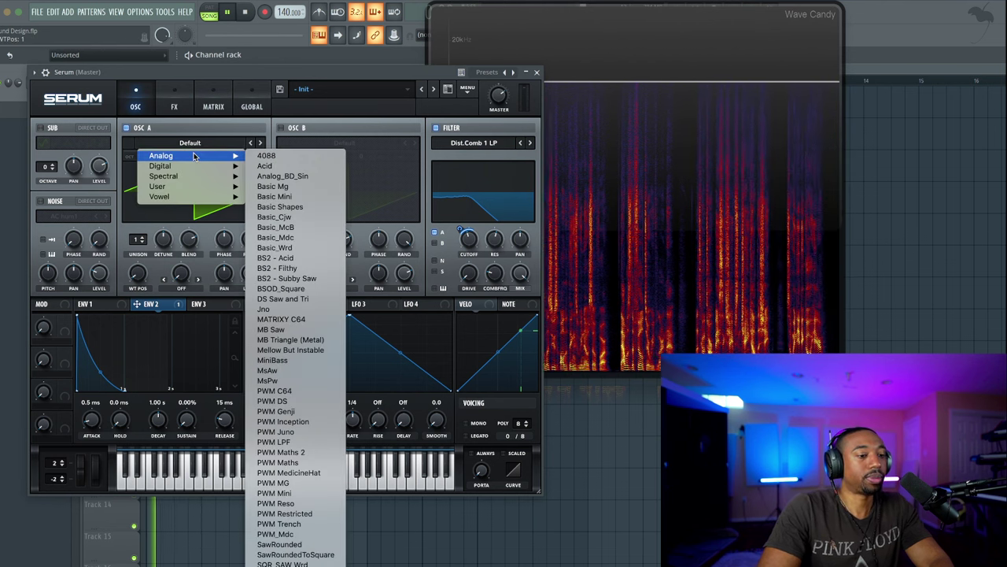
left_click(297, 206)
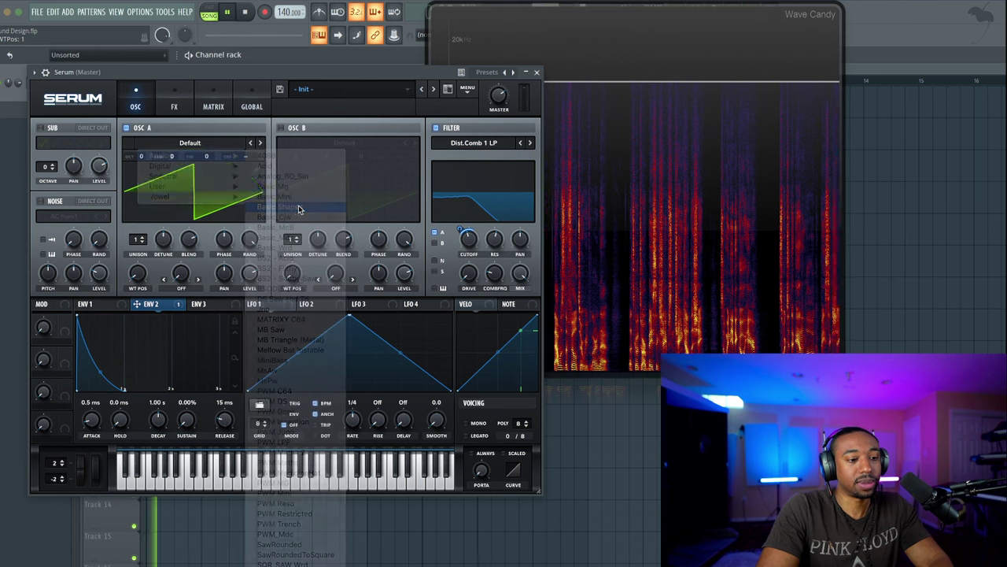
left_click(182, 144)
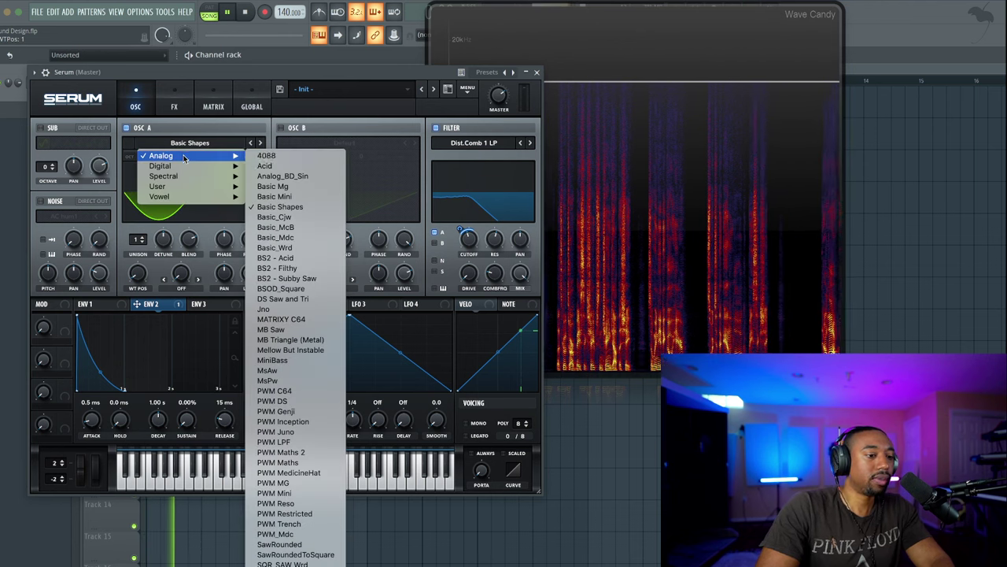
left_click(193, 211)
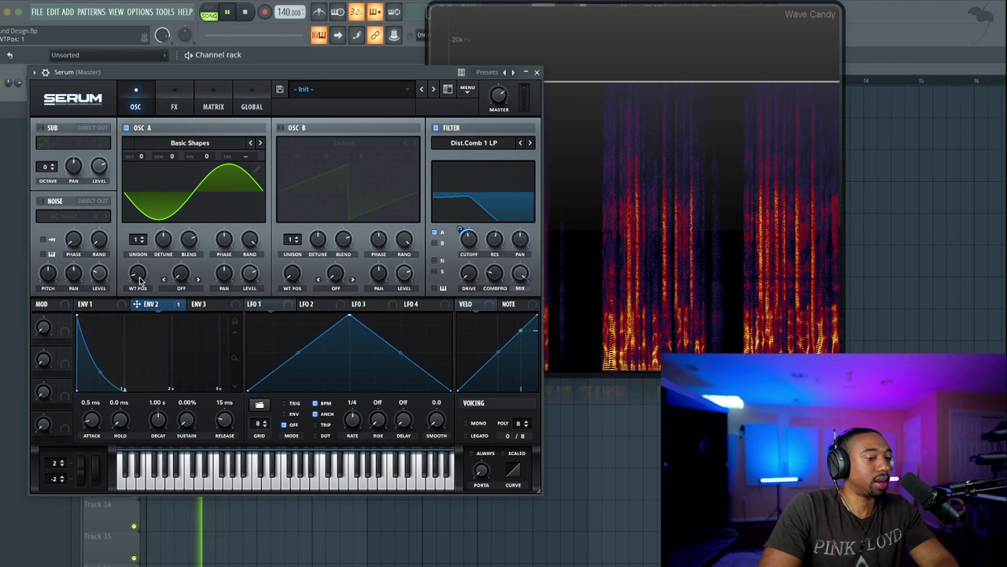
left_click_drag(139, 273, 144, 252)
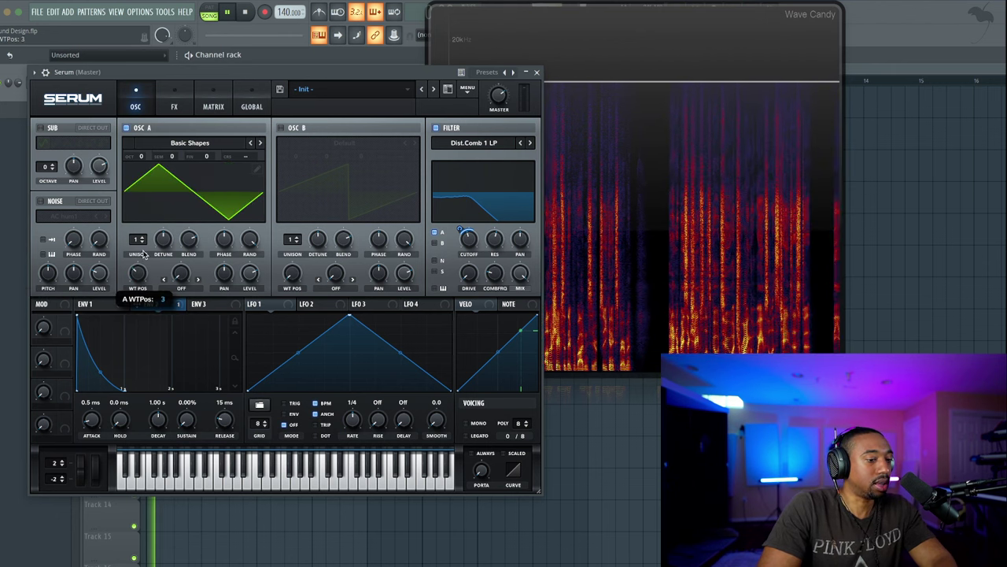
Enable the noise oscillator with the ARP white sample and route it through the filter
left_click(41, 202)
left_click(64, 216)
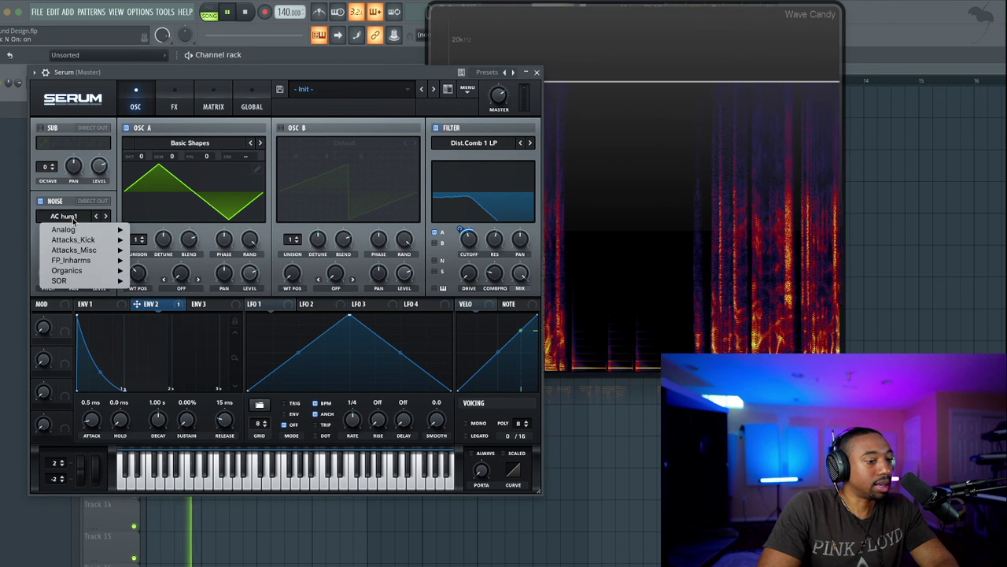
mouse_move(74, 229)
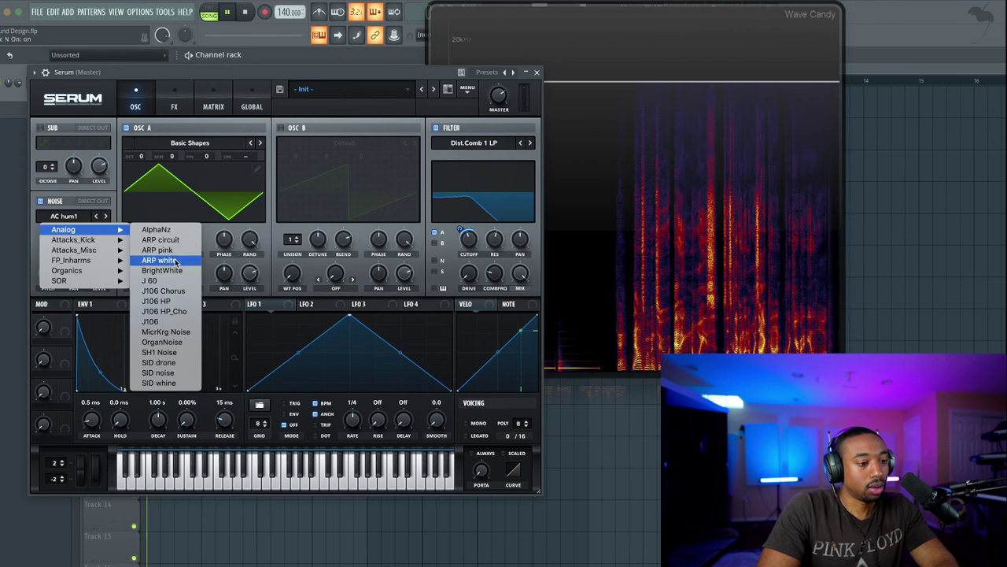
left_click(161, 260)
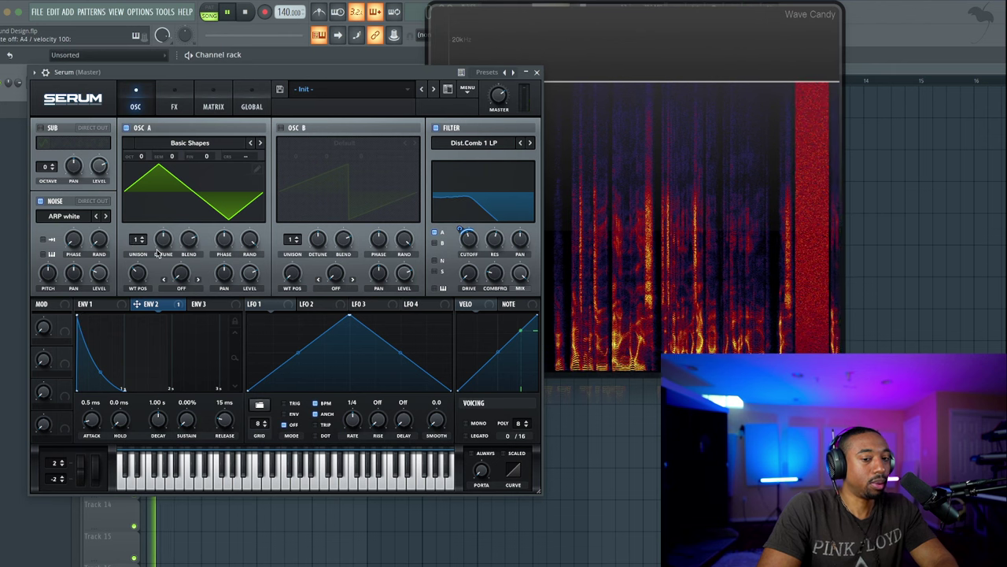
left_click(436, 261)
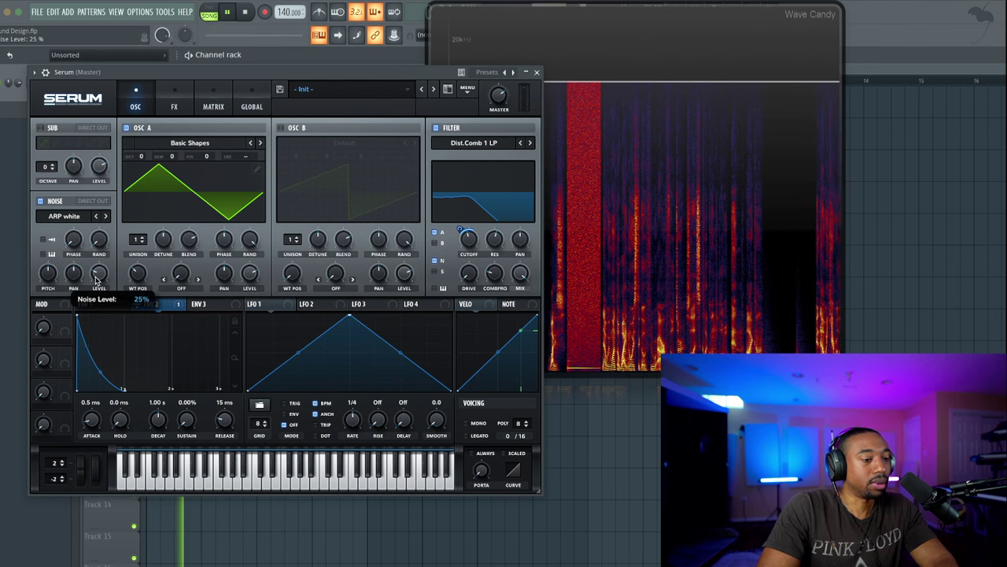
Adjust the noise level and move oscillator A's wavetable position to the falling saw shape
left_click_drag(114, 217, 105, 239)
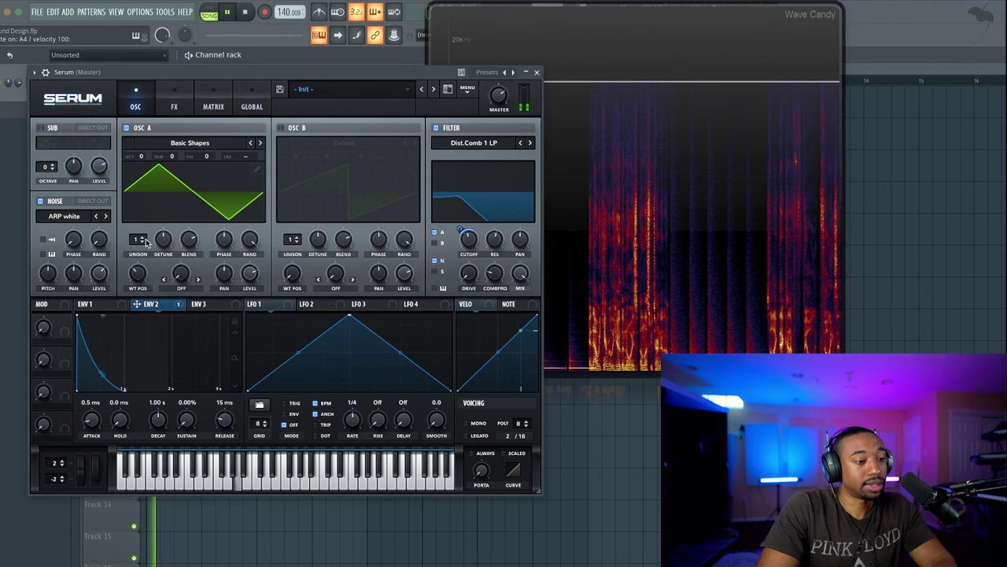
left_click_drag(142, 279, 139, 288)
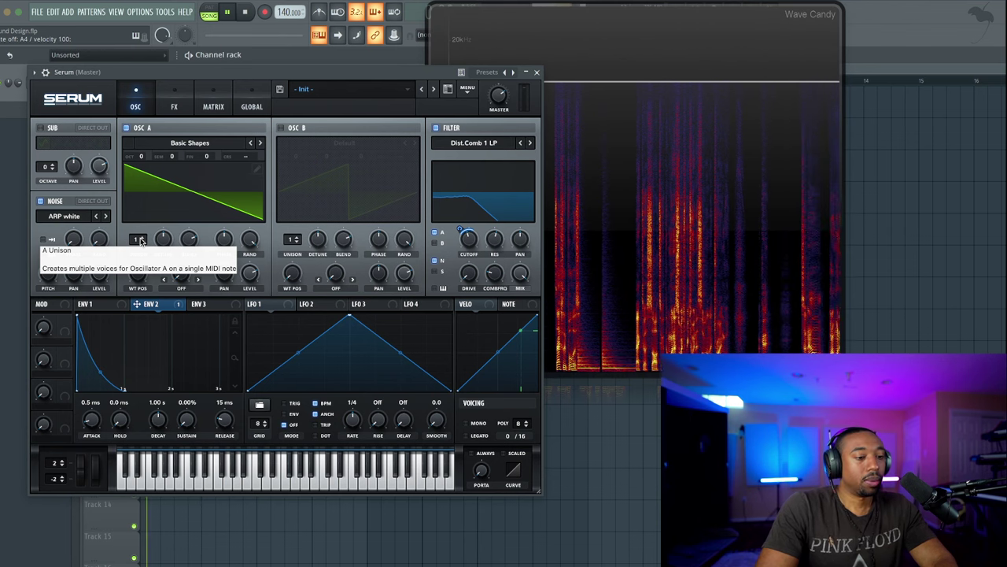
Open the Serum channel's piano roll and draw a one-bar A3 note at the start of bar 1
left_click(537, 72)
right_click(181, 77)
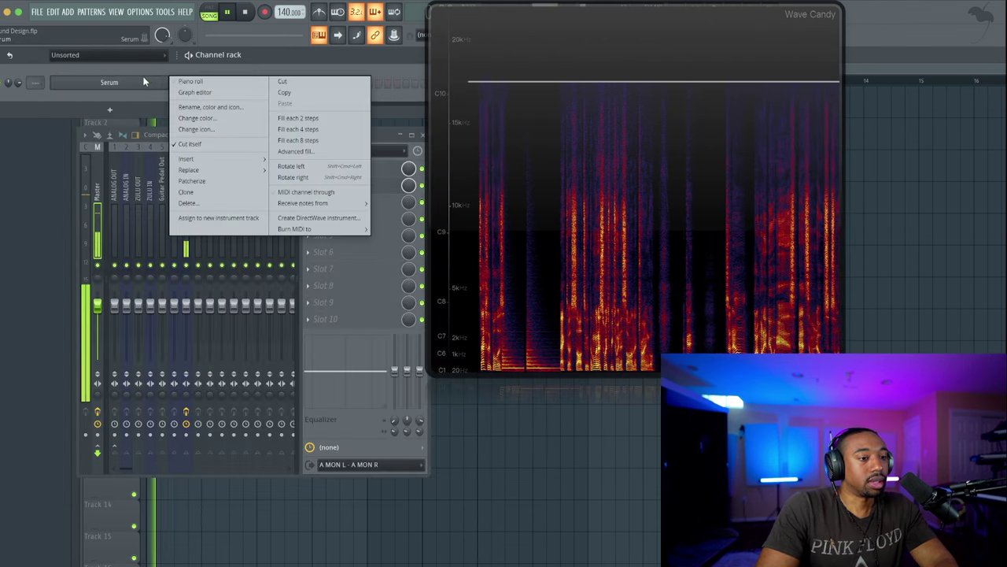
left_click(193, 81)
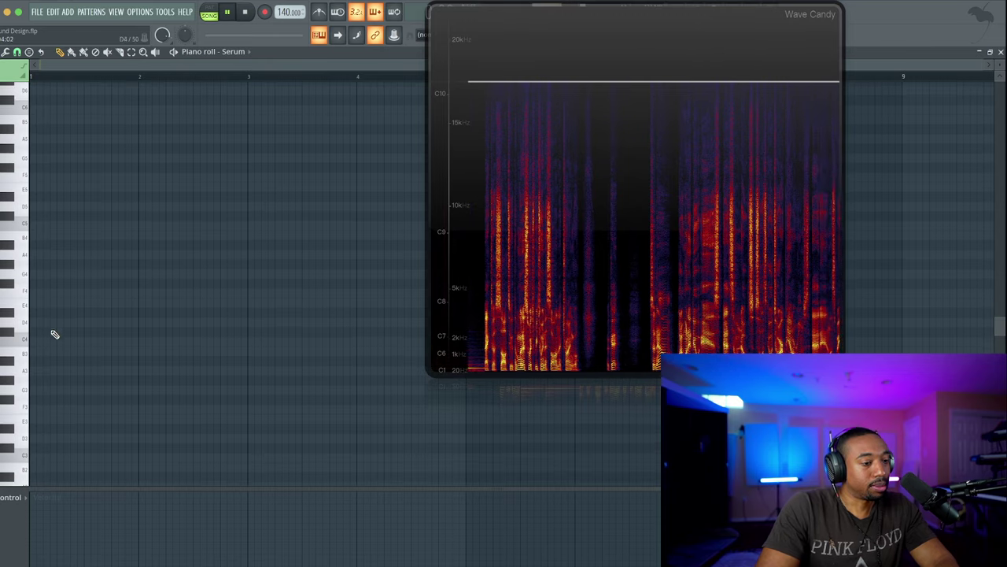
left_click(33, 370)
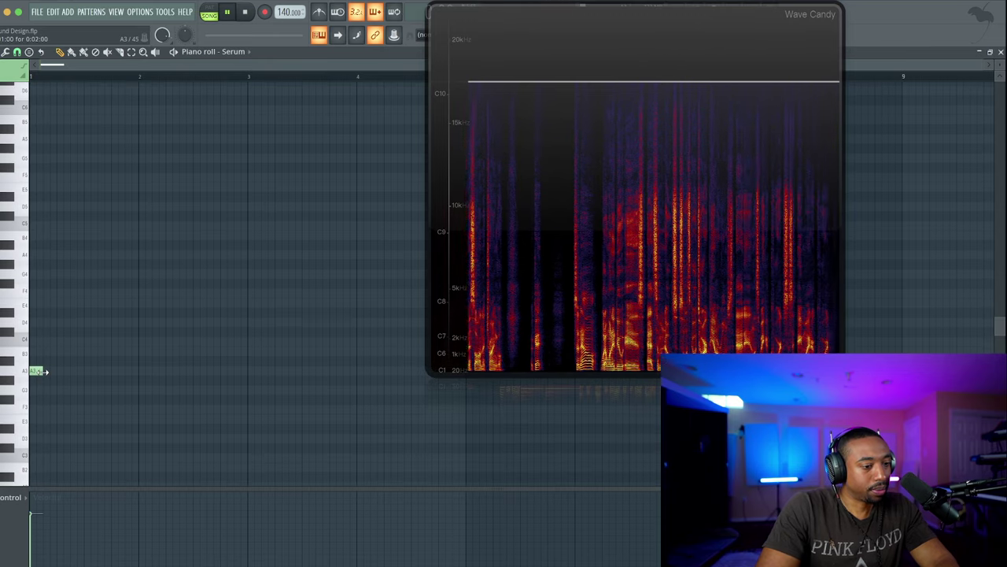
left_click_drag(44, 371, 147, 372)
Add one-bar A4, A5, C6 and E6 notes at the start of bar 1 and play the chord
left_click(36, 254)
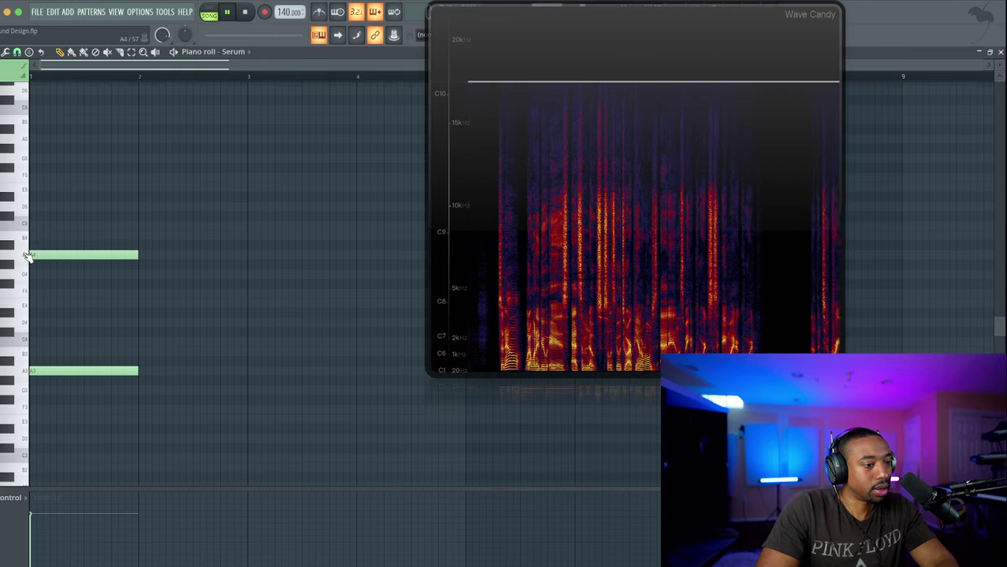
left_click(33, 140)
scroll(31, 147, "up", 1)
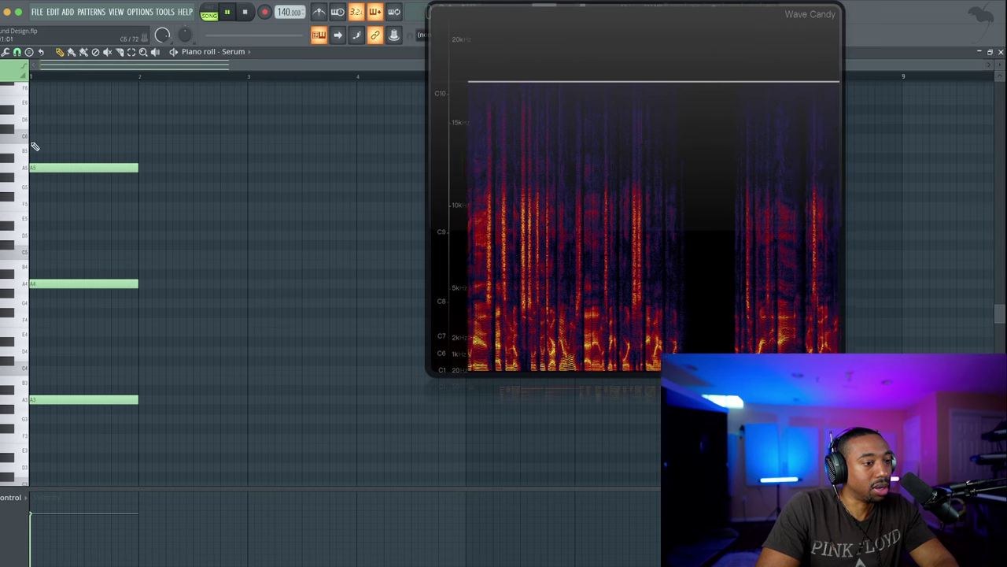
left_click_drag(35, 133, 32, 140)
left_click(32, 100)
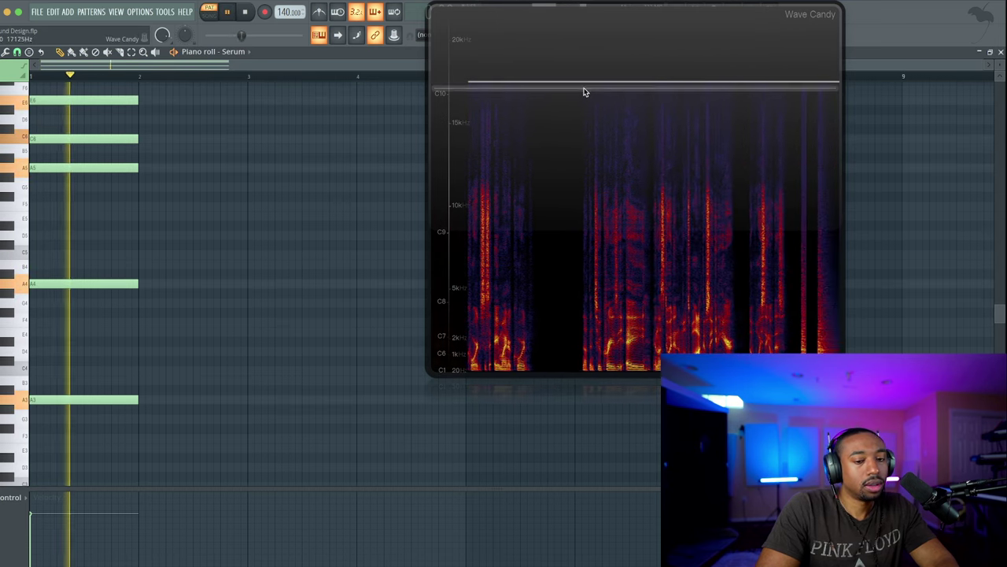
key("space")
Reopen Serum from the channel rack, place it beside the chord notes and hide the channel rack
left_click(579, 35)
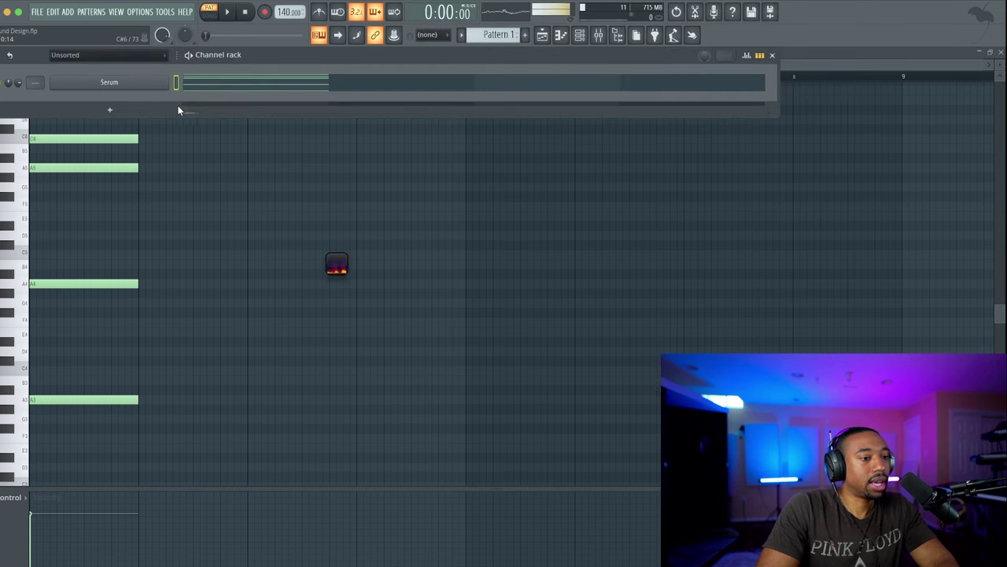
left_click(153, 83)
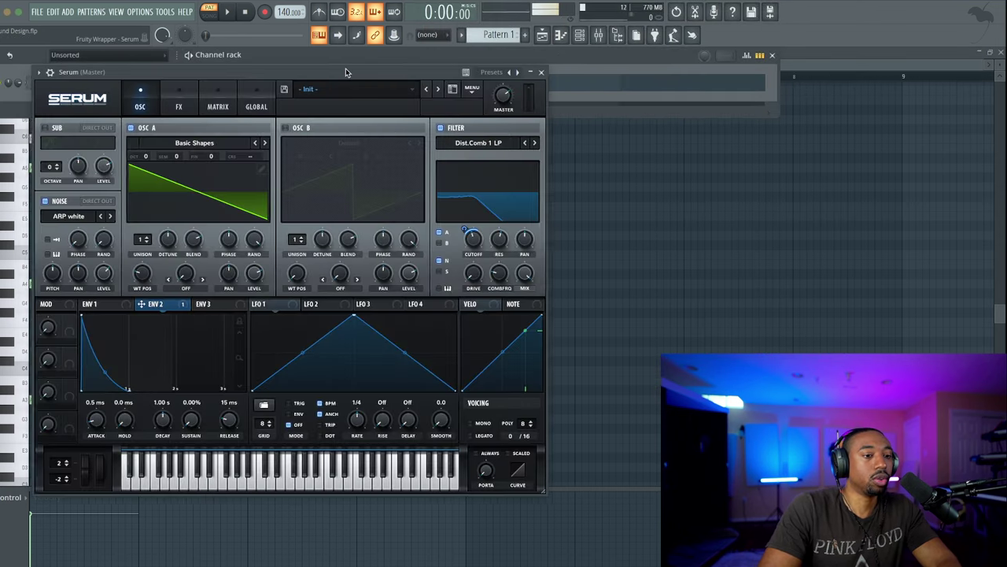
left_click_drag(346, 69, 683, 107)
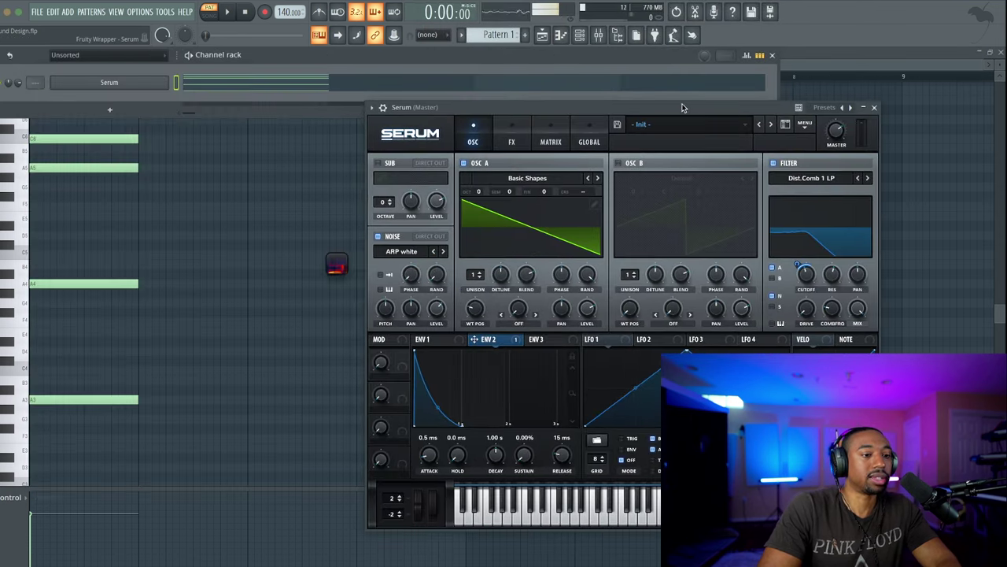
left_click(580, 40)
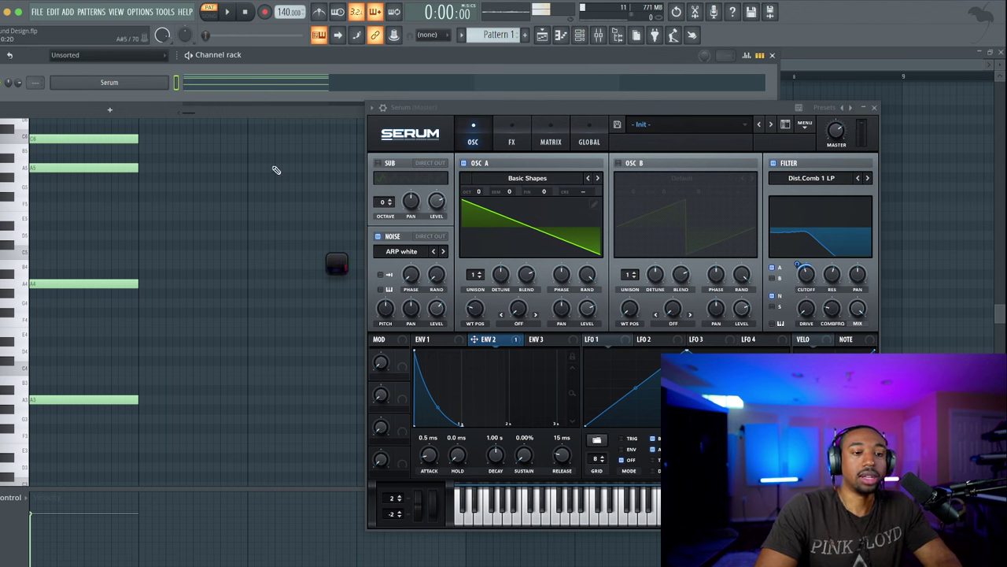
key("F6")
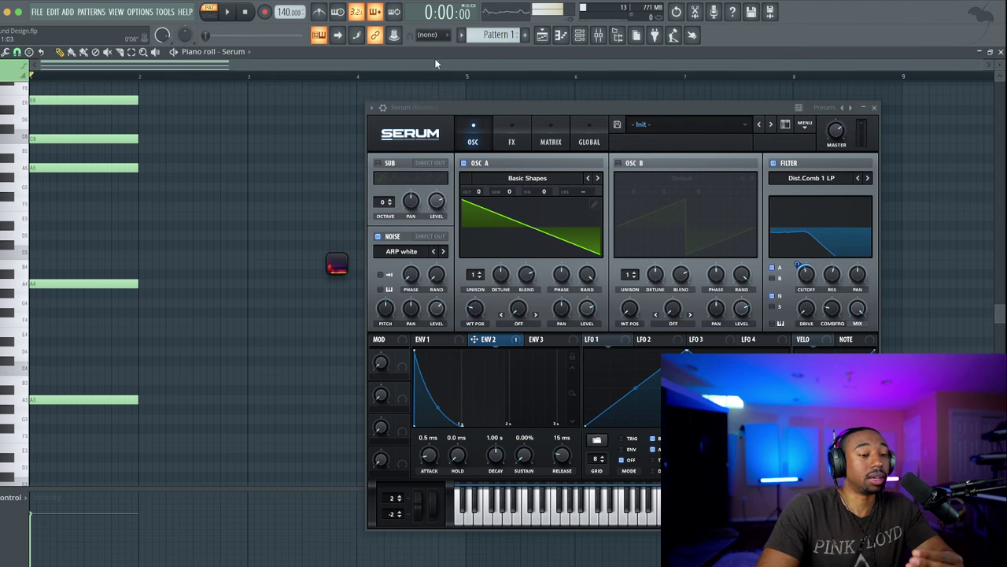
Play the chord, move Serum closer to the notes and raise the noise level to 87%
left_click(549, 107)
key("space")
left_click_drag(549, 112, 465, 102)
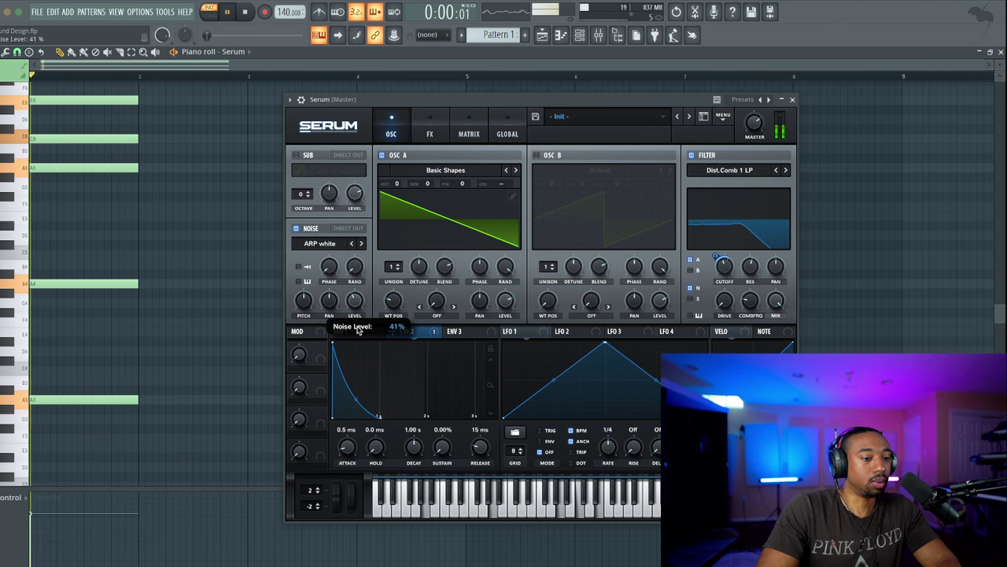
left_click_drag(410, 99, 279, 99)
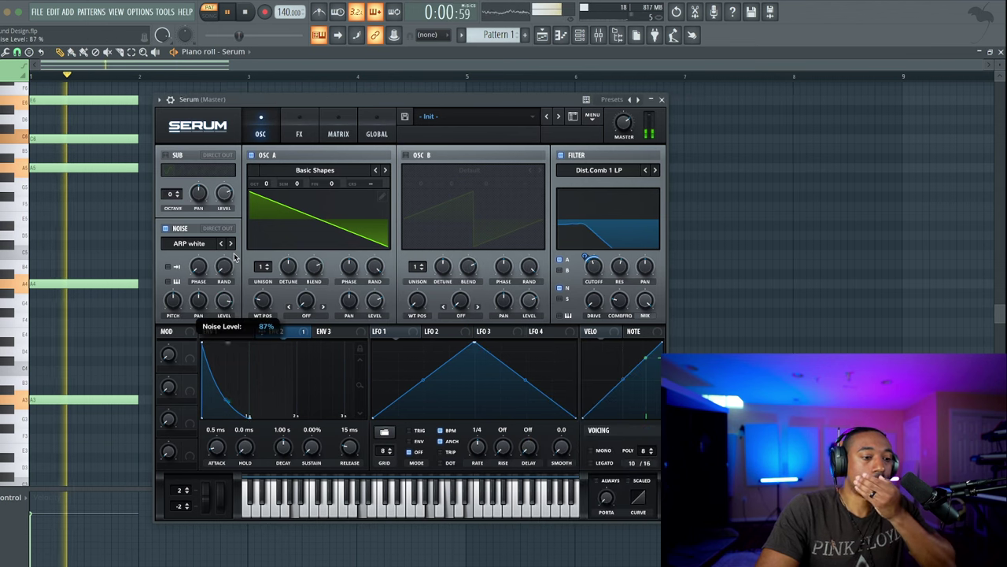
Lower the noise level to 35% and set the filter cutoff's envelope 2 modulation amount to 59 while the chord plays
left_click_drag(233, 256, 233, 325)
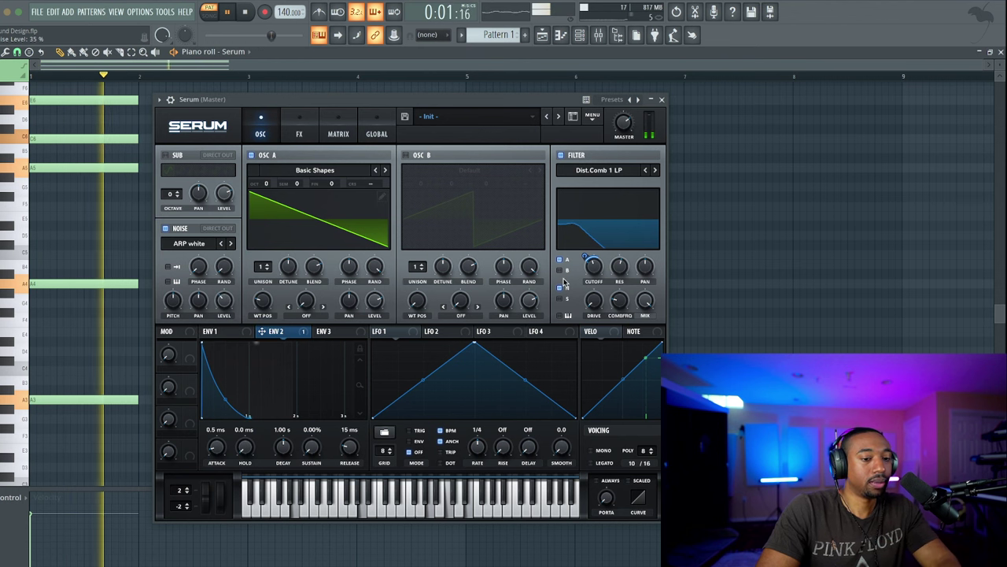
mouse_move(590, 268)
left_mouse_down()
mouse_move(583, 237)
mouse_move(584, 253)
left_mouse_up()
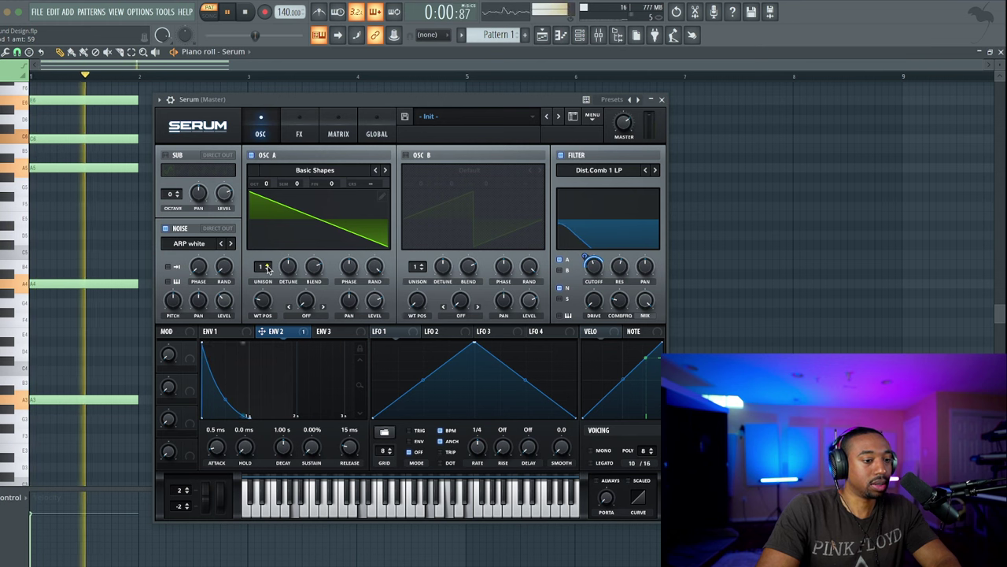
key("space")
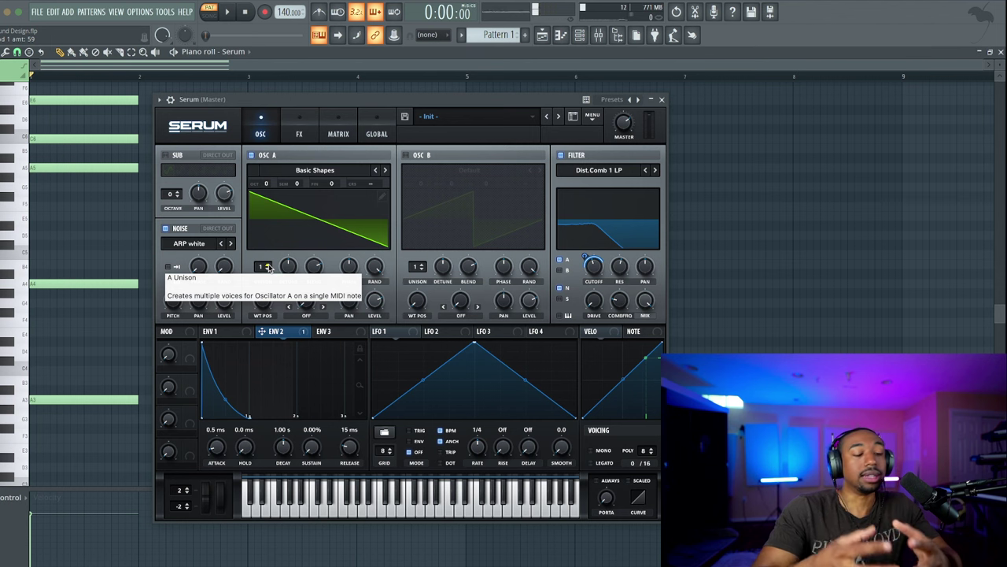
Set oscillator A's unison to 4 voices and its detune to 0.02 while playing the chord
scroll(267, 267, "up", 3)
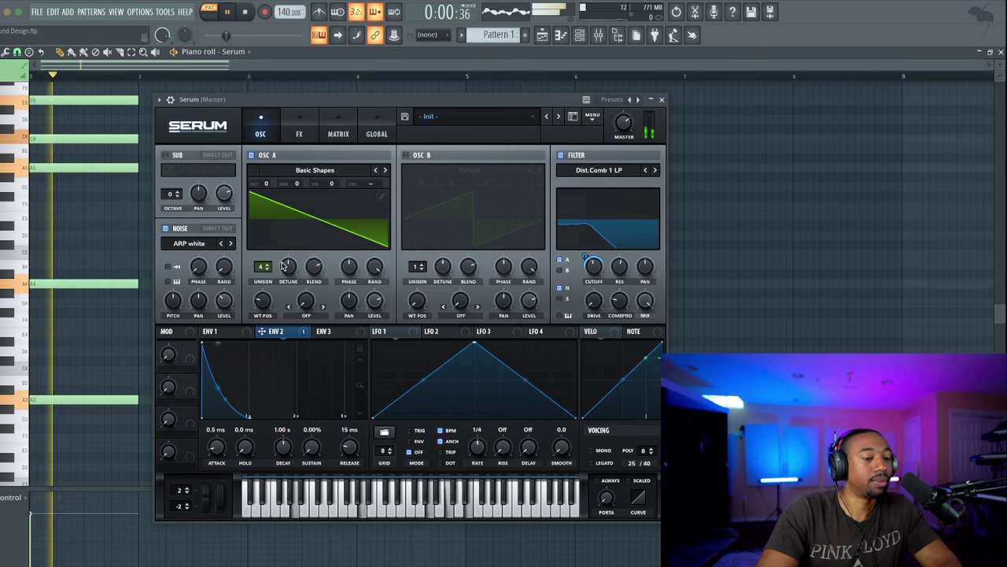
key("space")
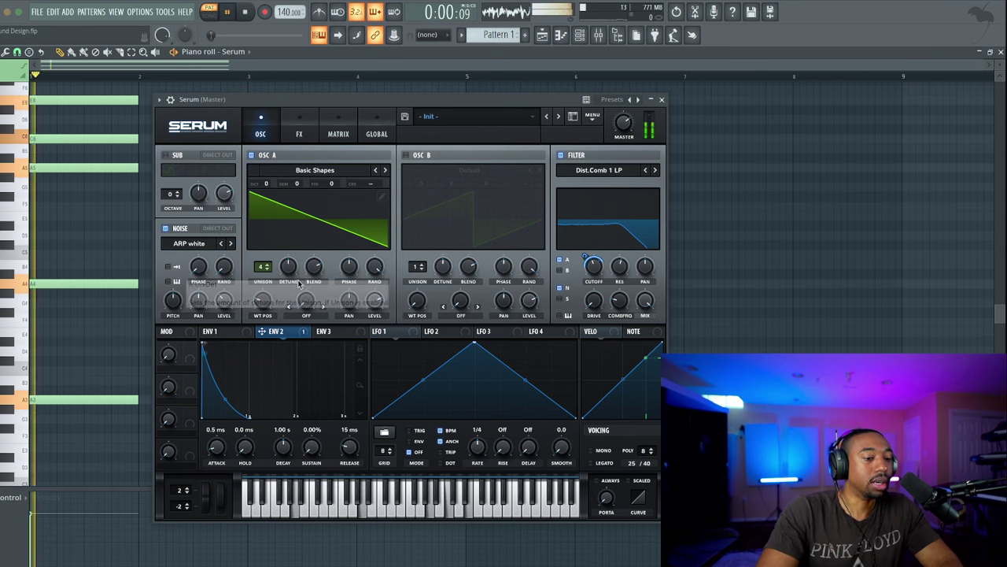
left_click_drag(290, 267, 289, 297)
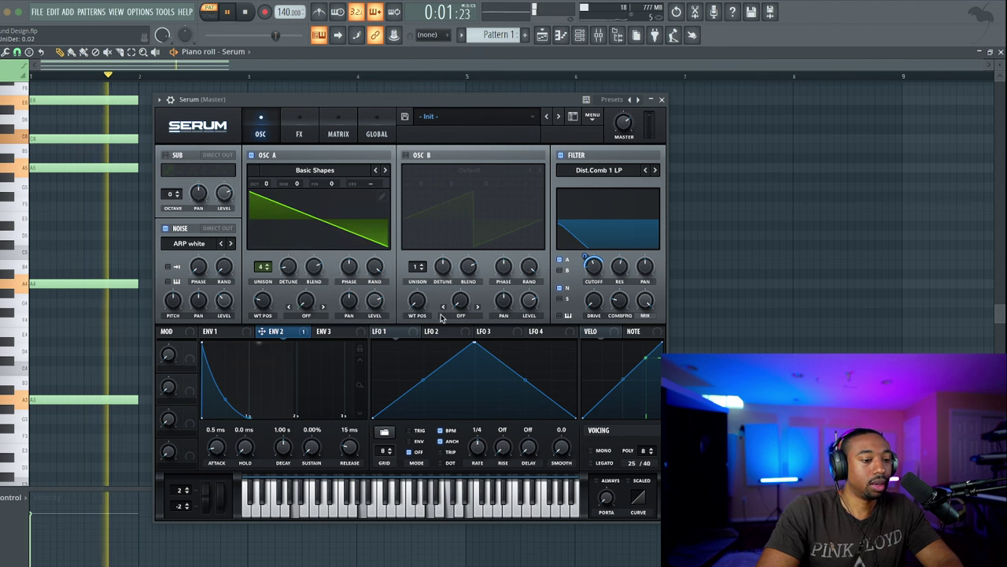
key("space")
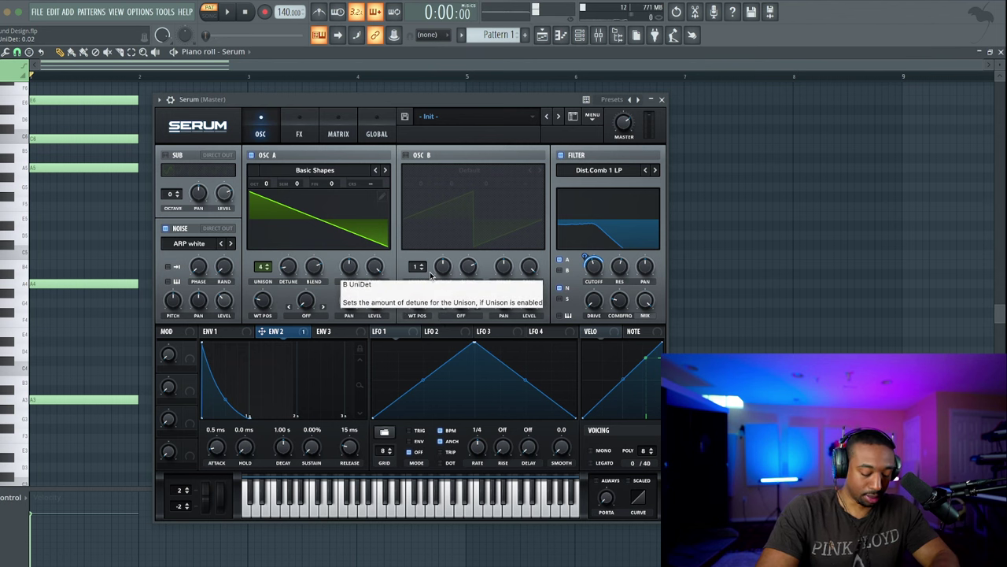
Enable oscillator B with its level at 0% and set oscillator A's warp mode to FM (from B)
left_click(406, 155)
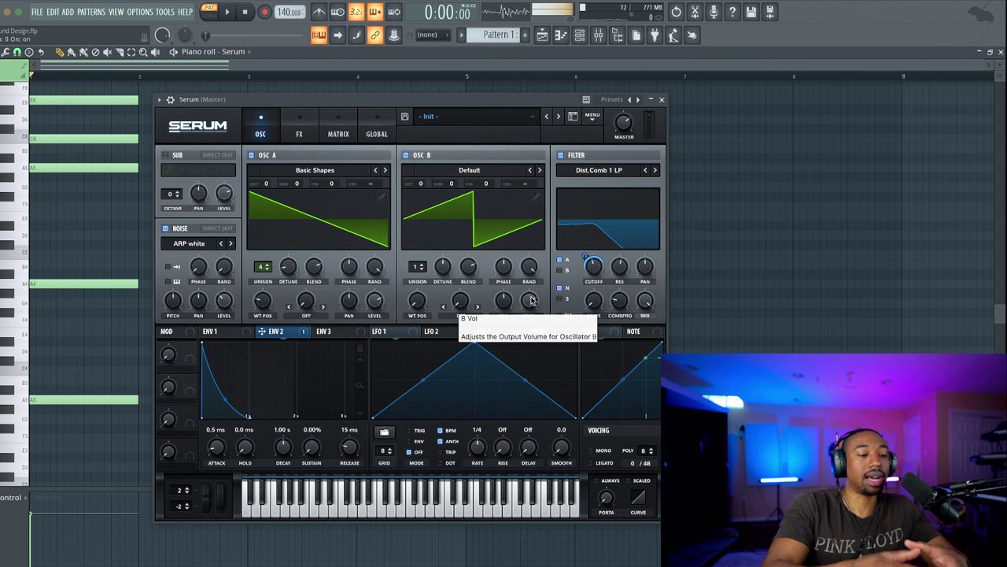
left_click_drag(532, 300, 479, 407)
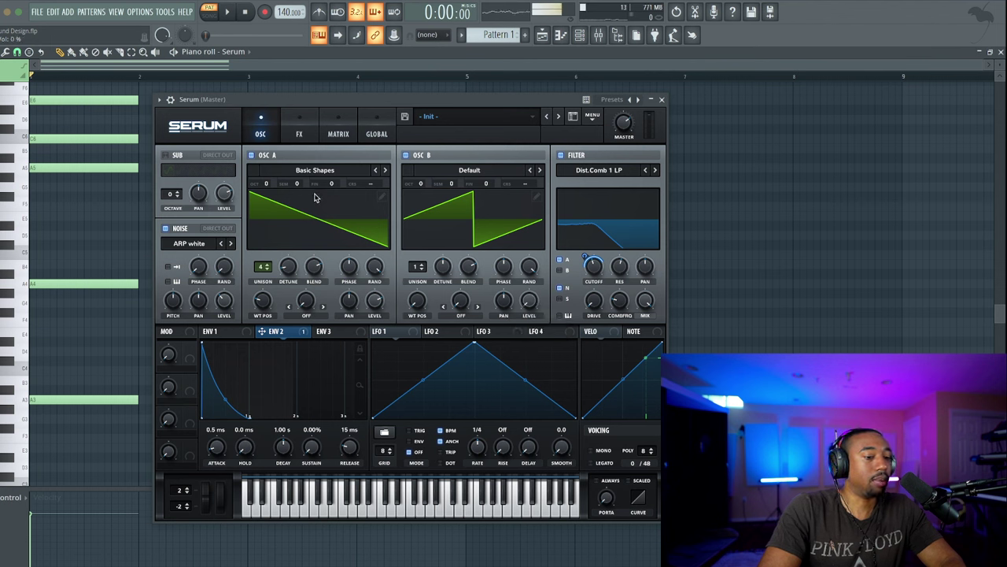
left_click(309, 316)
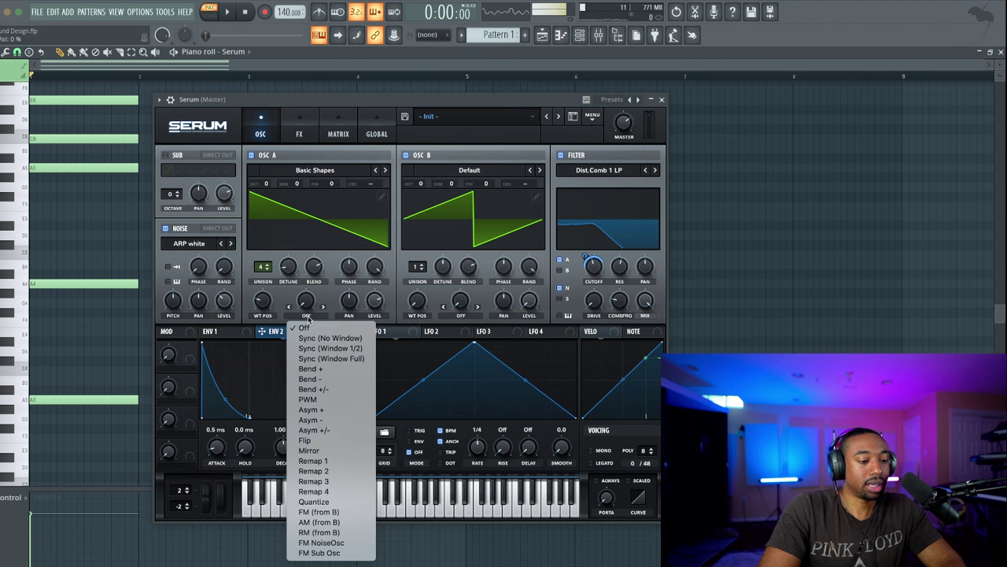
left_click(319, 512)
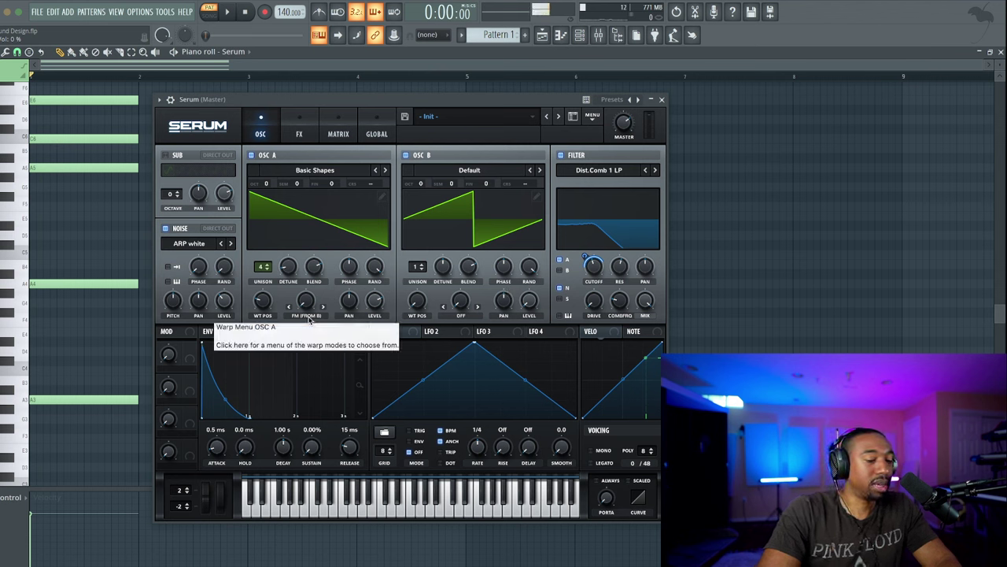
Raise oscillator A's FM warp amount to 39% while playing the chord
mouse_move(306, 305)
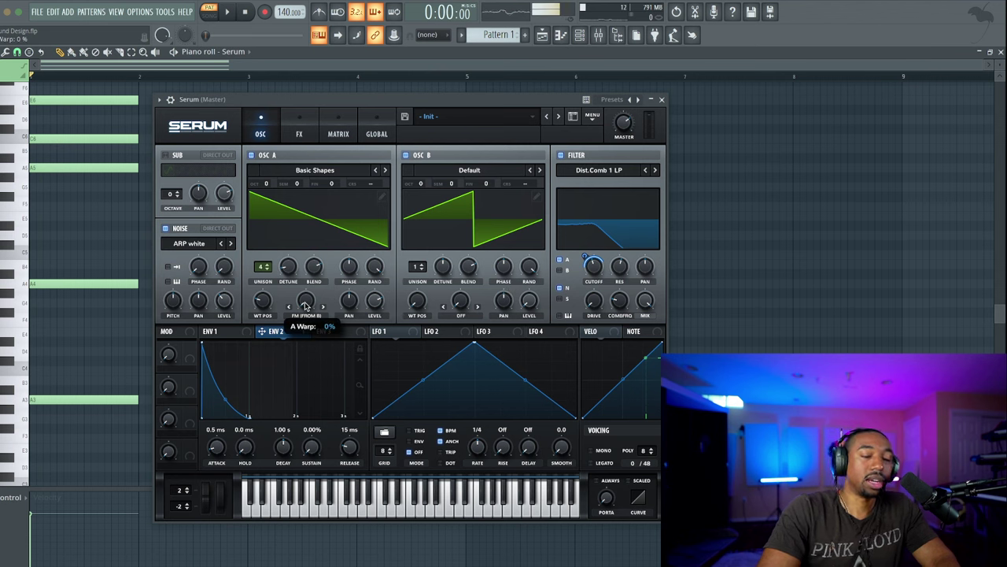
key("space")
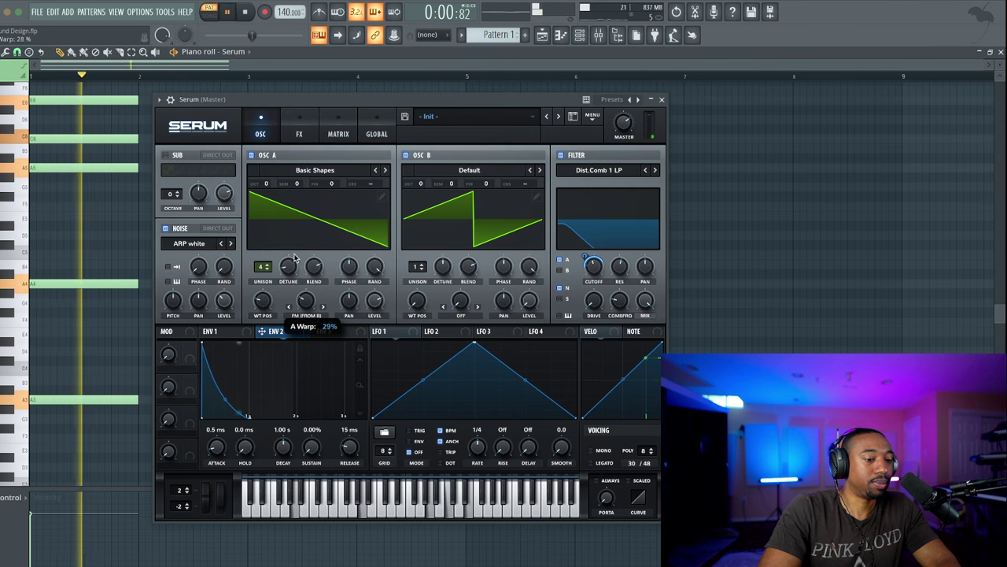
left_click_drag(306, 302, 281, 232)
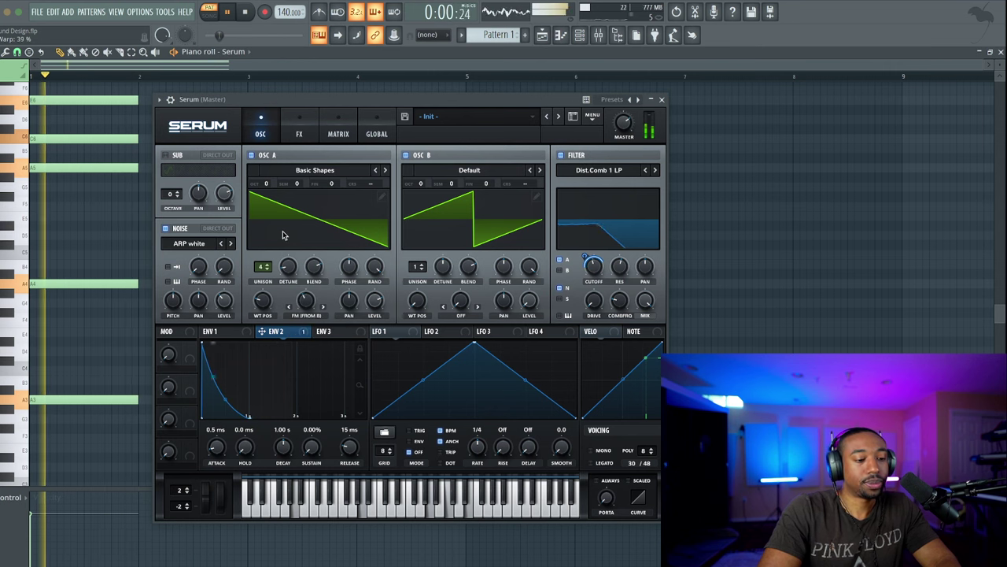
key("space")
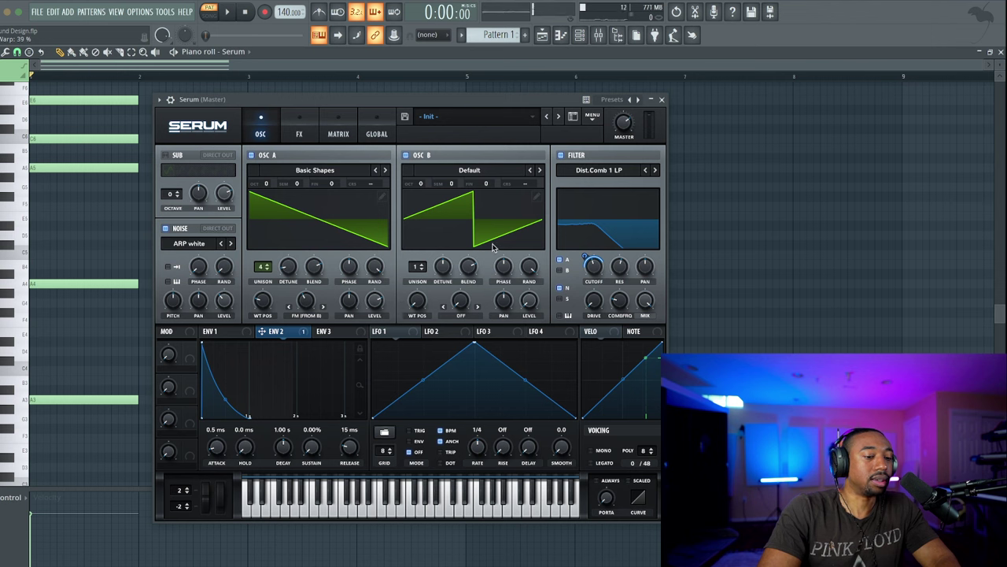
Load the Analog_BD_Sin wavetable into oscillator B
left_click(450, 171)
mouse_move(453, 182)
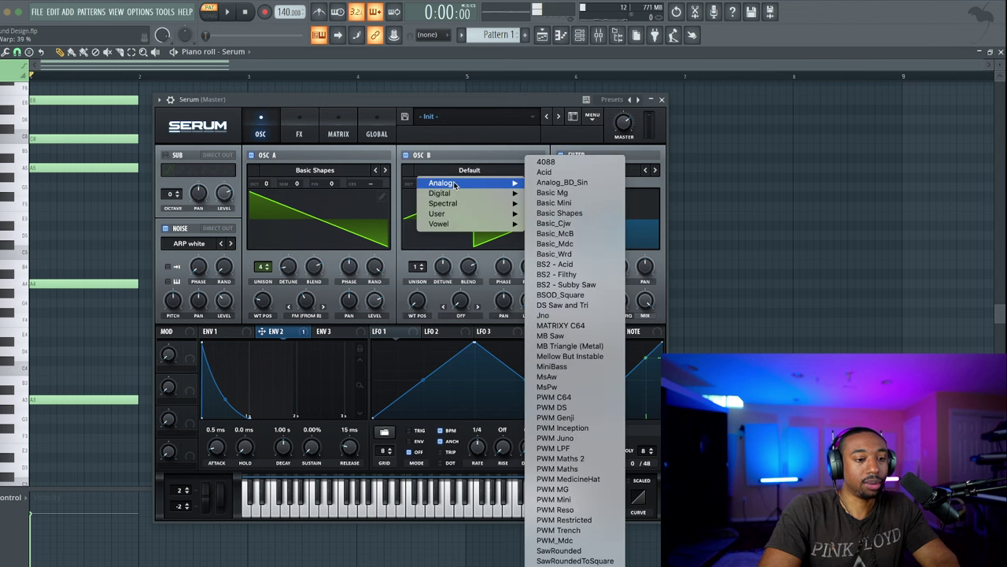
left_click(571, 186)
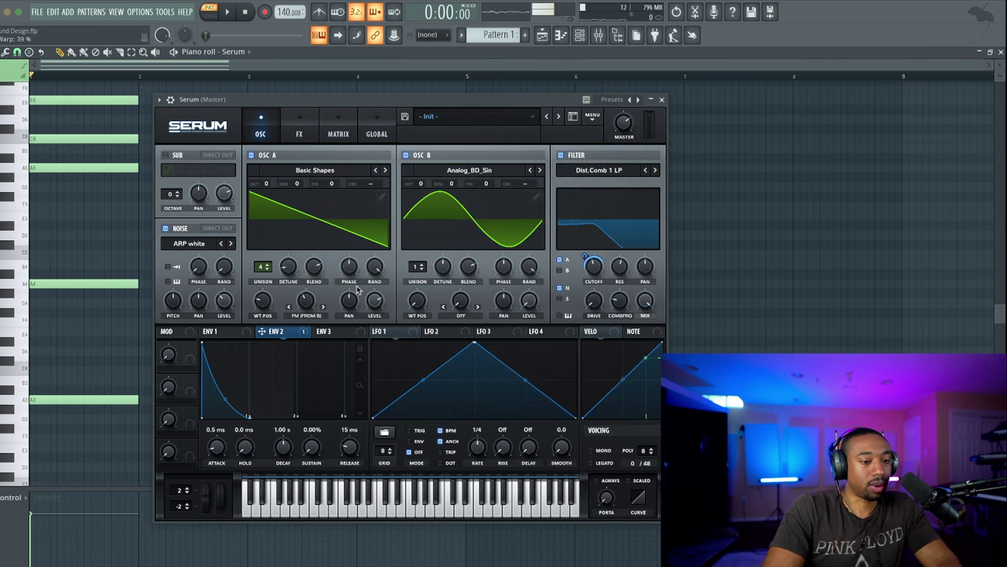
Try oscillator B at +4 octaves while playing the chord
key("space")
left_click_drag(411, 194, 425, 152)
key("space")
key("space")
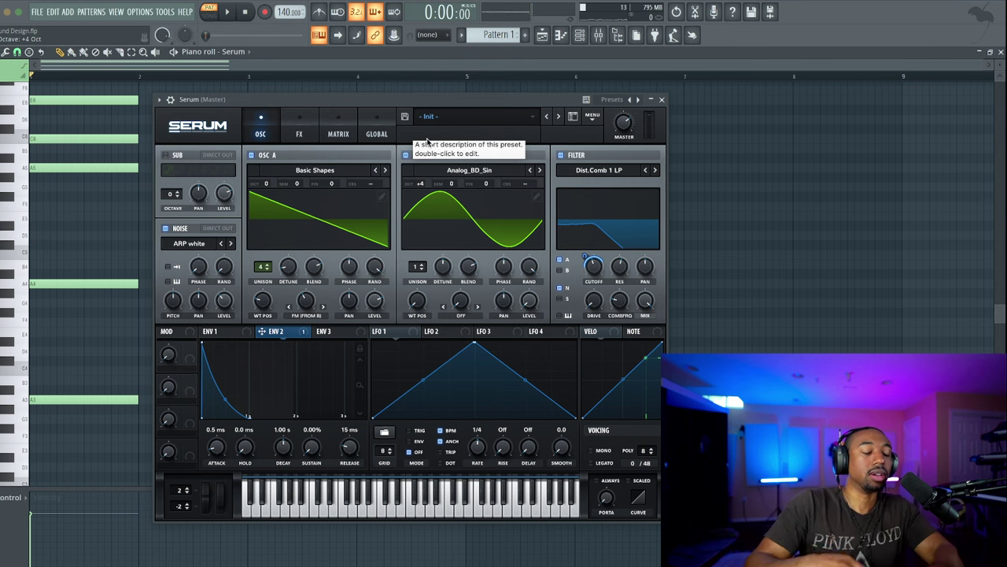
Raise the filter cutoff to 894 Hz and set oscillator B's octave to -1 while listening to the chord
key("space")
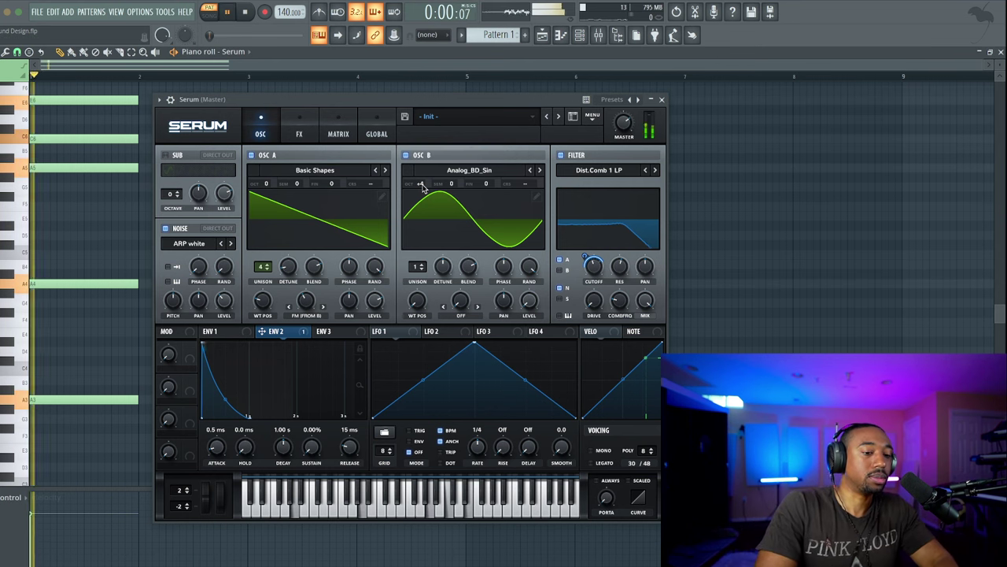
left_click_drag(580, 253, 581, 226)
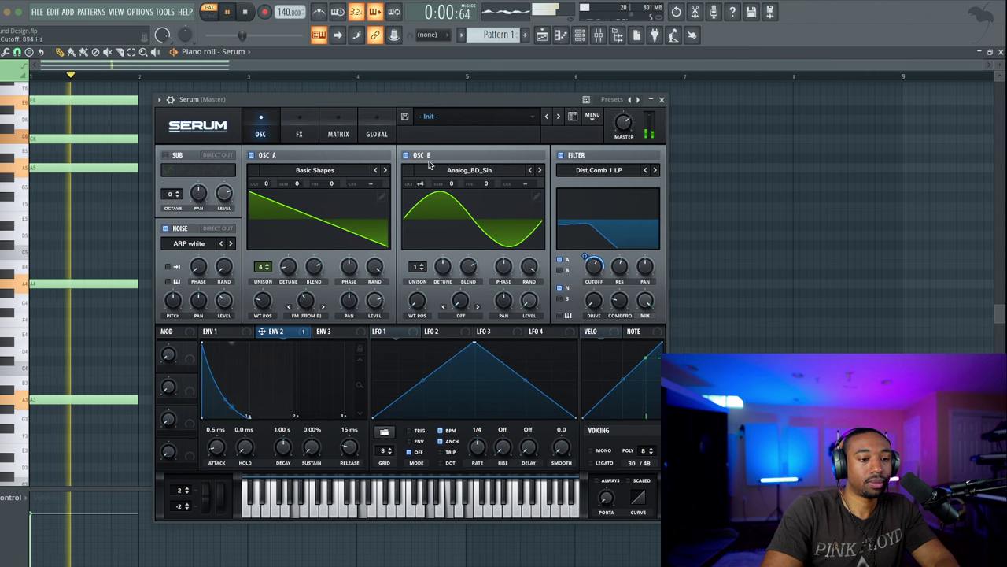
left_click_drag(426, 194, 420, 244)
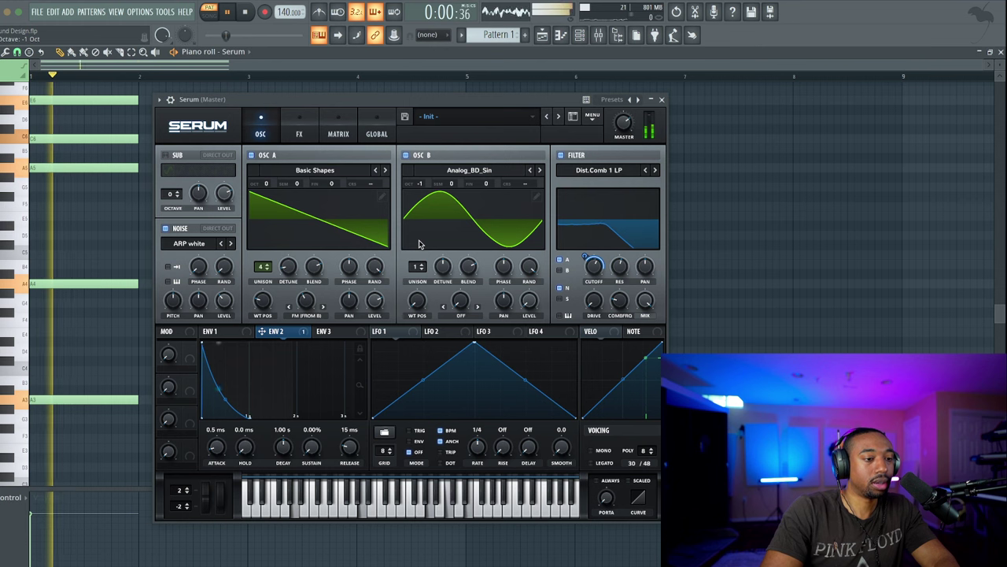
key("space")
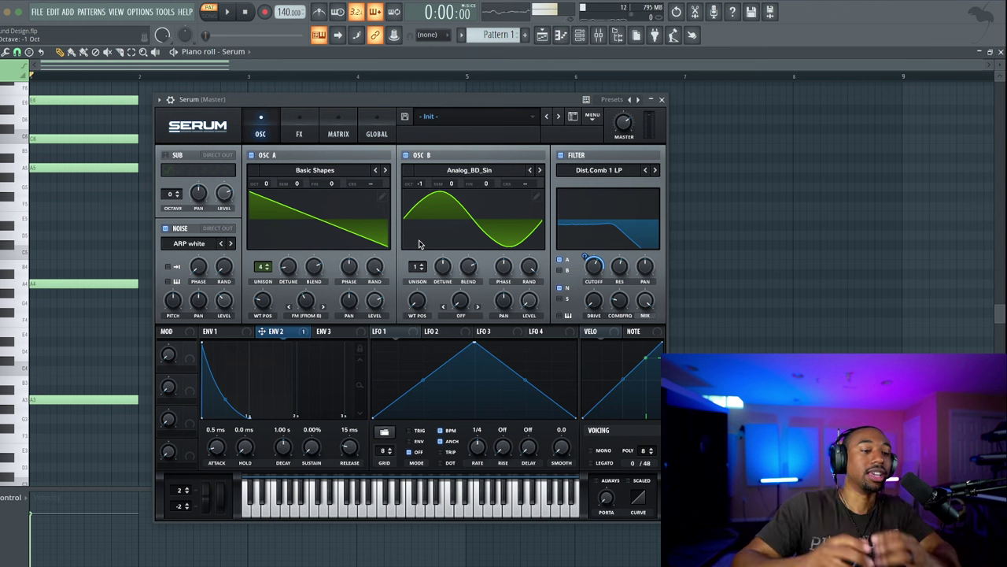
key("space")
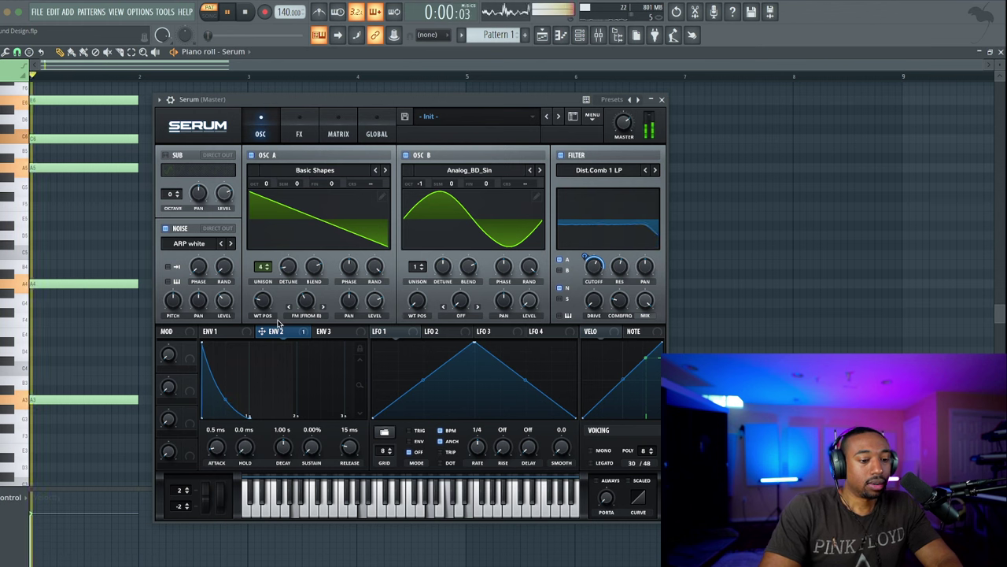
key("space")
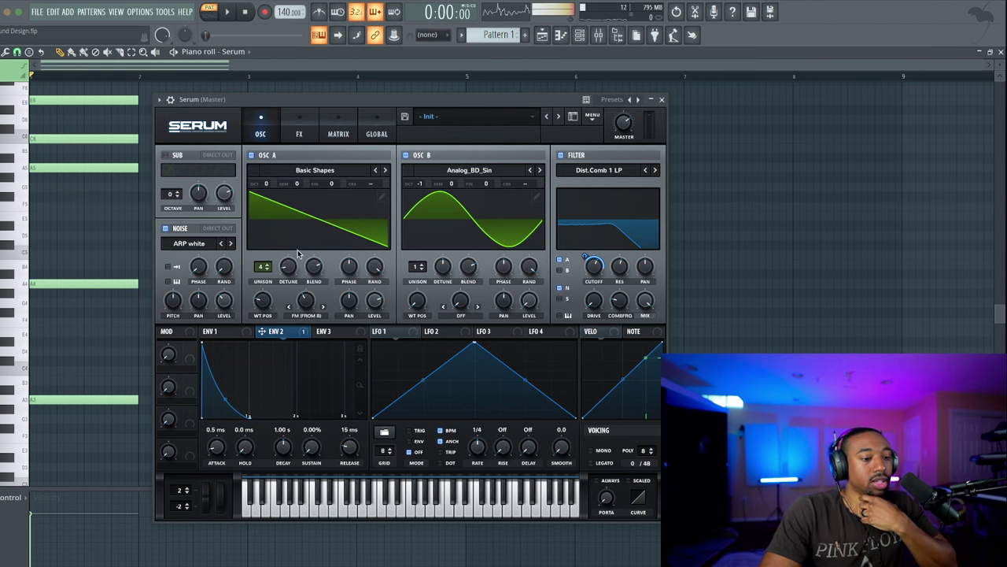
Show oscillator A's Basic Shapes wavetable in the 3D waveform view
left_click(305, 220)
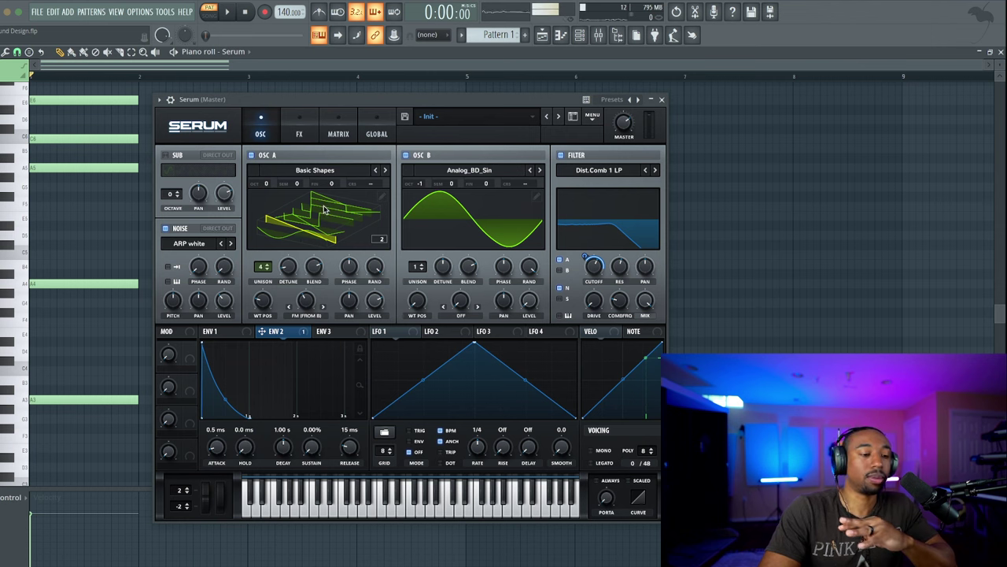
left_click(324, 208)
left_click(327, 208)
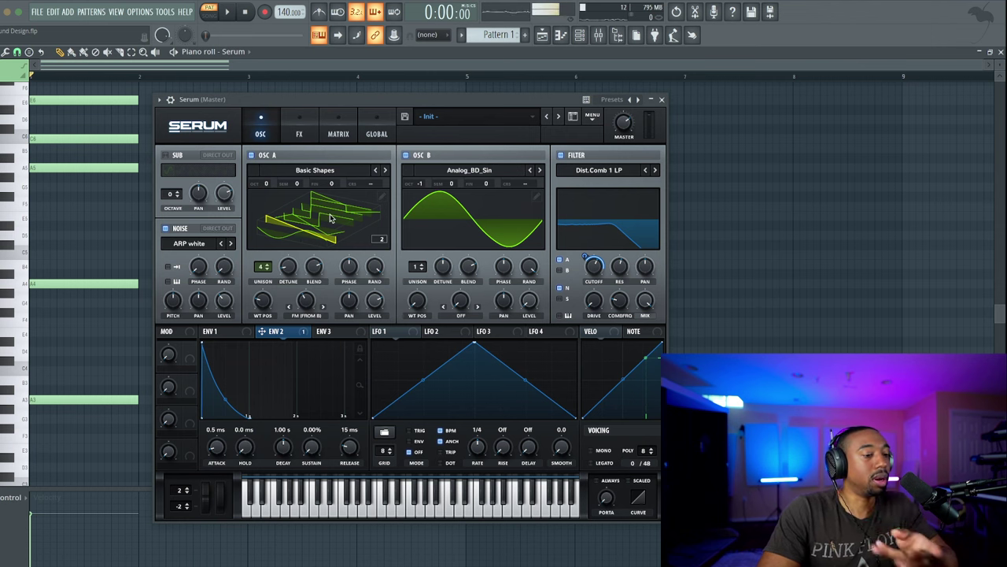
Load the Basic Mg wavetable from the Analog category into oscillator A
left_click(323, 171)
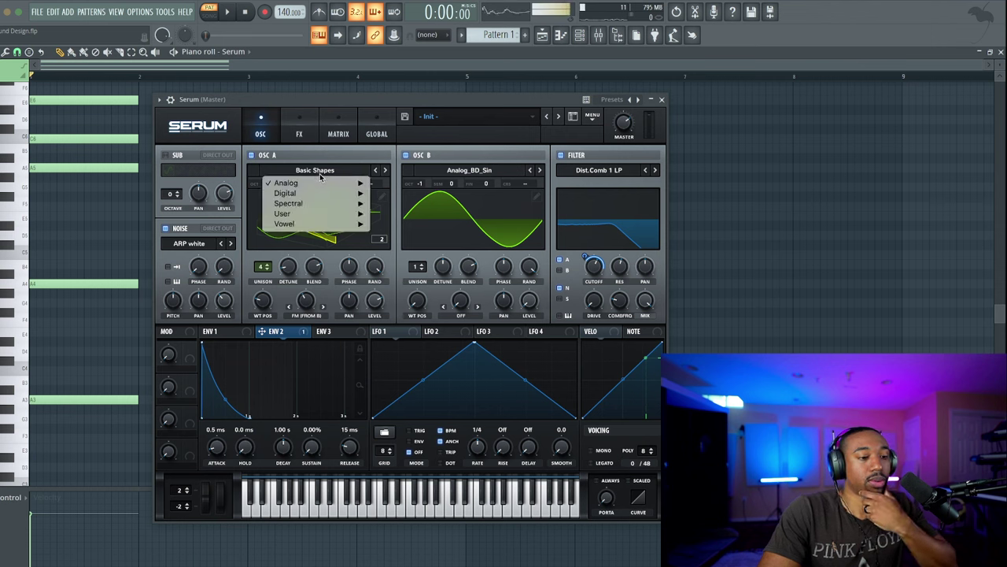
mouse_move(311, 187)
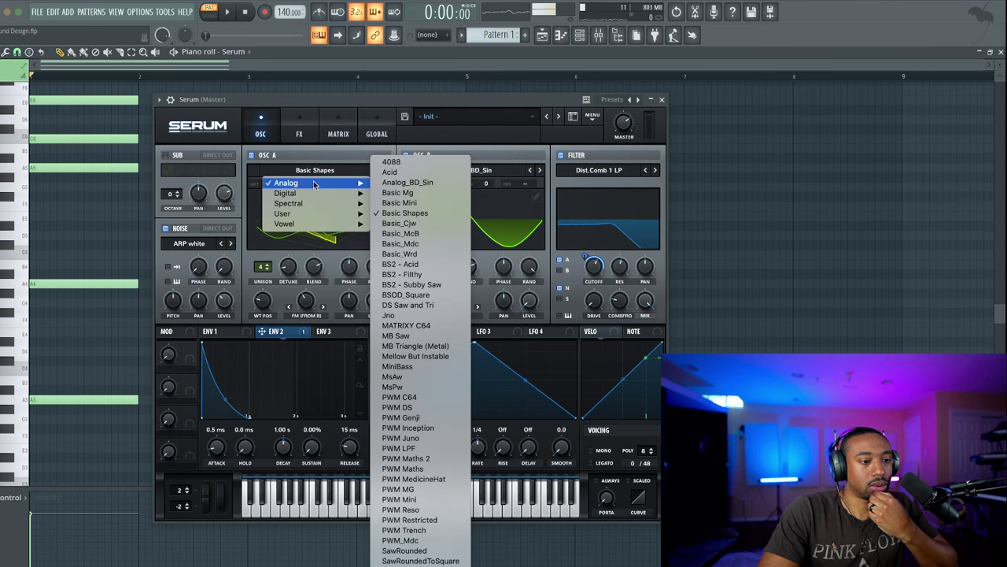
left_click(423, 194)
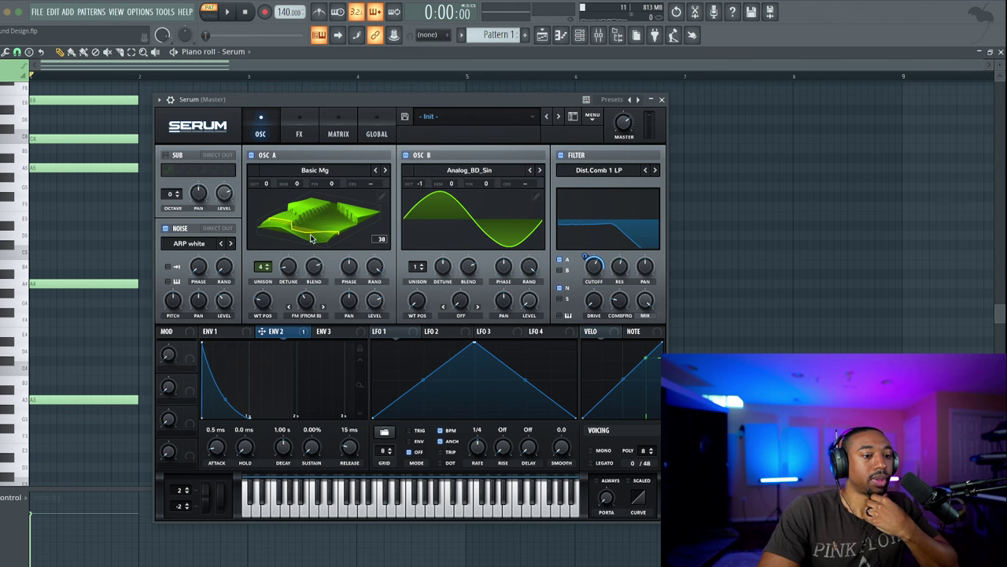
left_click(312, 170)
mouse_move(315, 182)
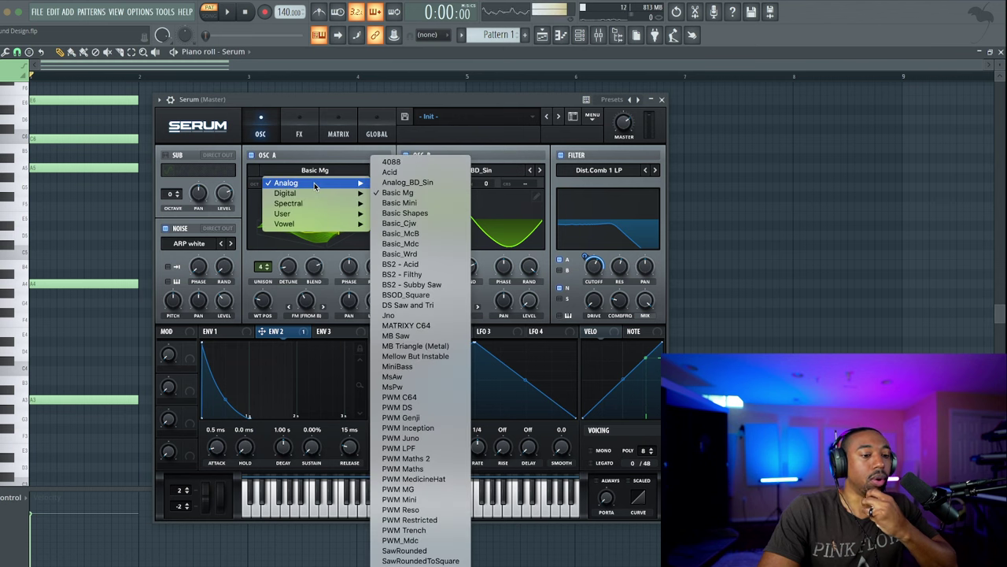
left_click(403, 193)
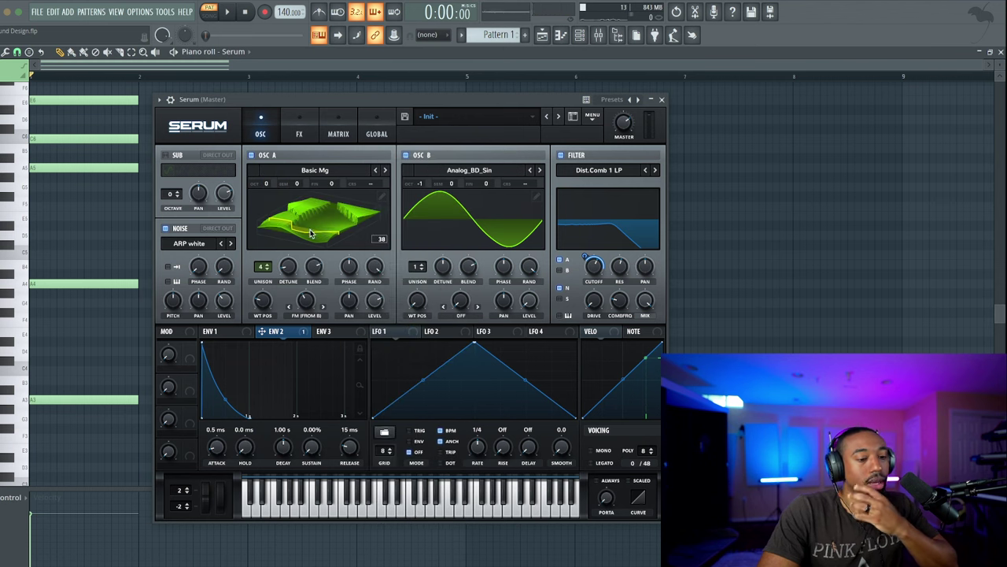
Set oscillator A's wavetable position to 1 and compare its 3D and 2D waveform views, ending in 2D
left_click(298, 232)
left_click(300, 229)
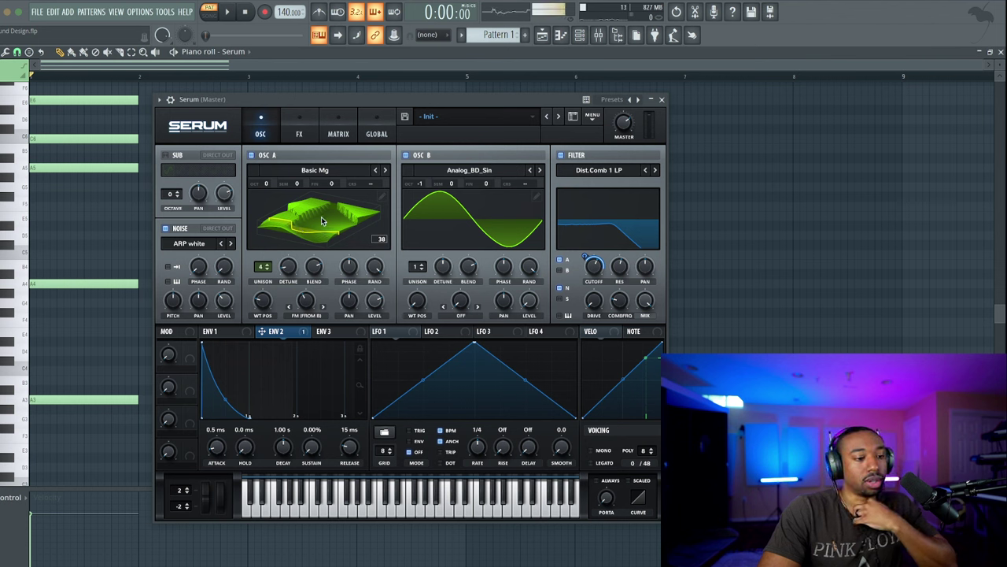
left_click_drag(270, 303, 242, 319)
left_click(293, 228)
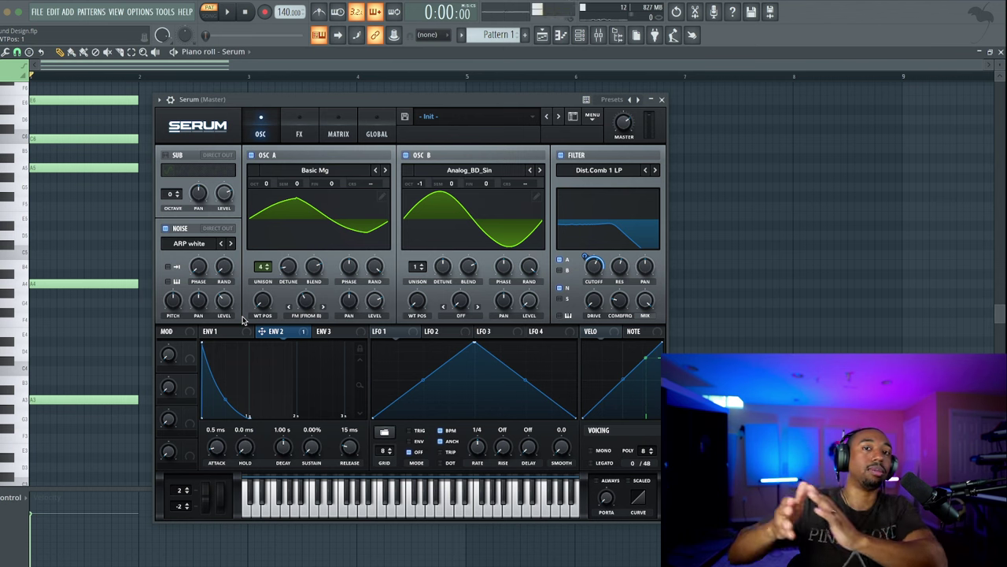
left_click(296, 235)
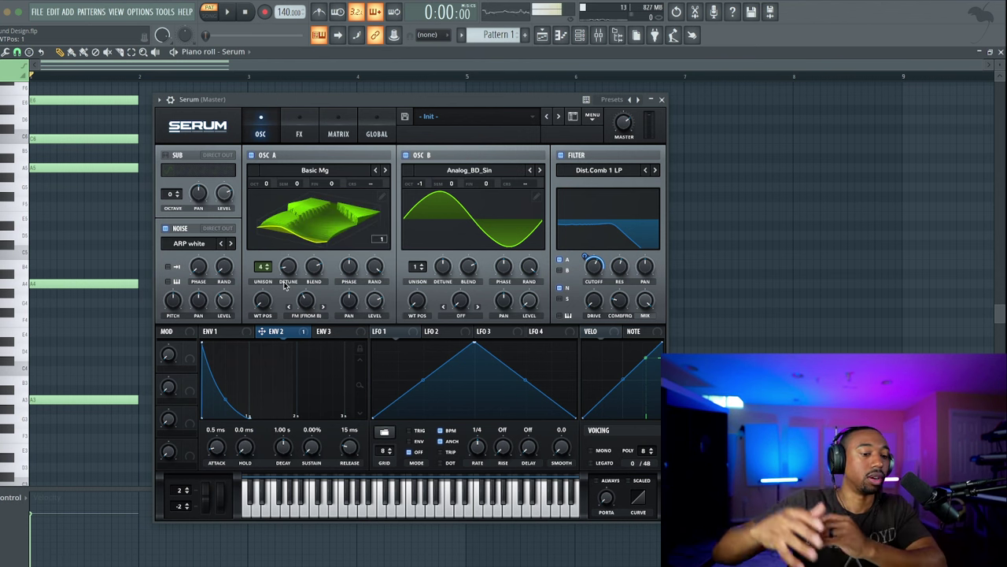
left_click(292, 226)
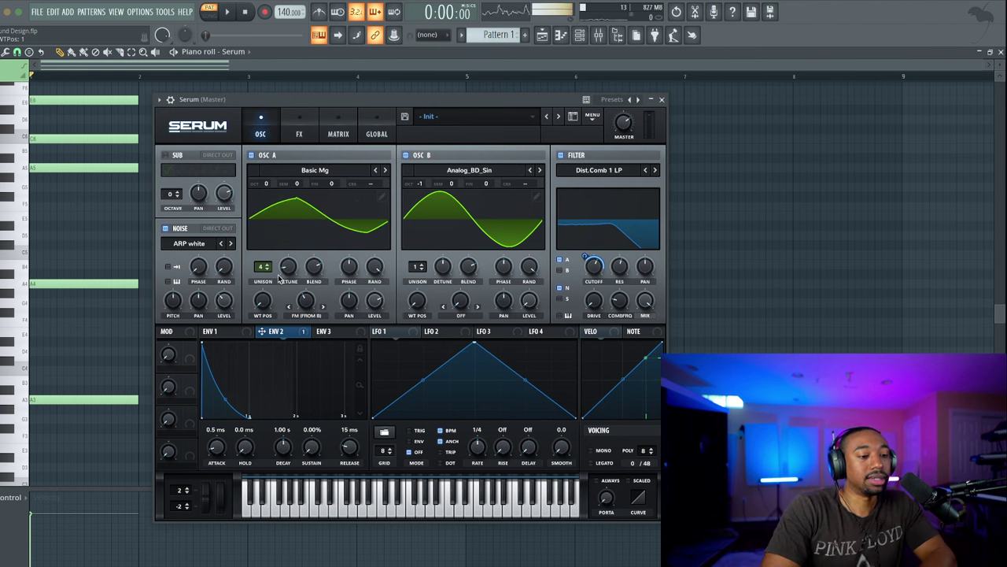
Assign Envelope 2 as a modulator of oscillator A's wavetable position
mouse_move(267, 303)
left_mouse_down()
mouse_move(271, 277)
mouse_move(263, 307)
left_mouse_up()
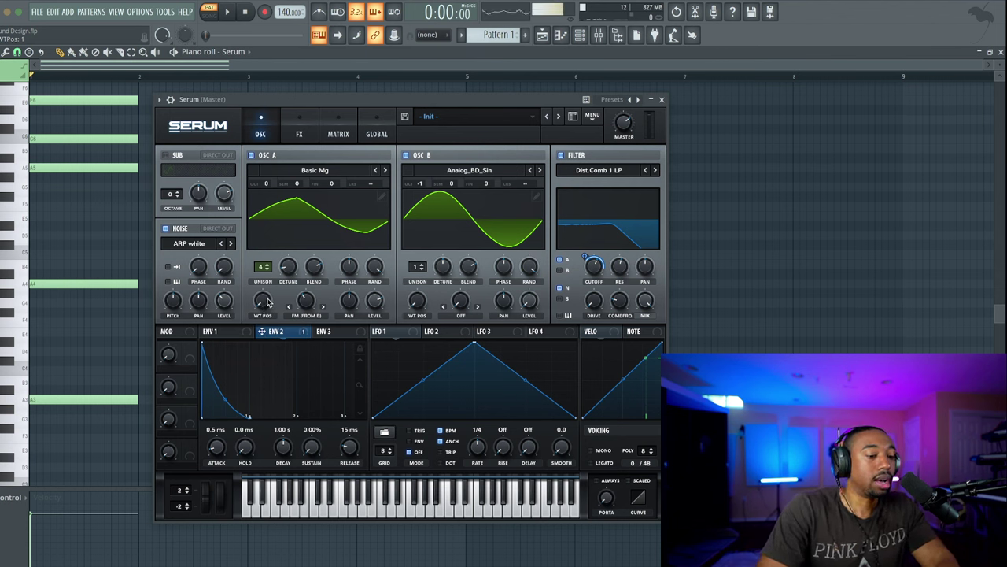
mouse_move(266, 306)
left_mouse_down()
mouse_move(279, 245)
mouse_move(254, 321)
left_mouse_up()
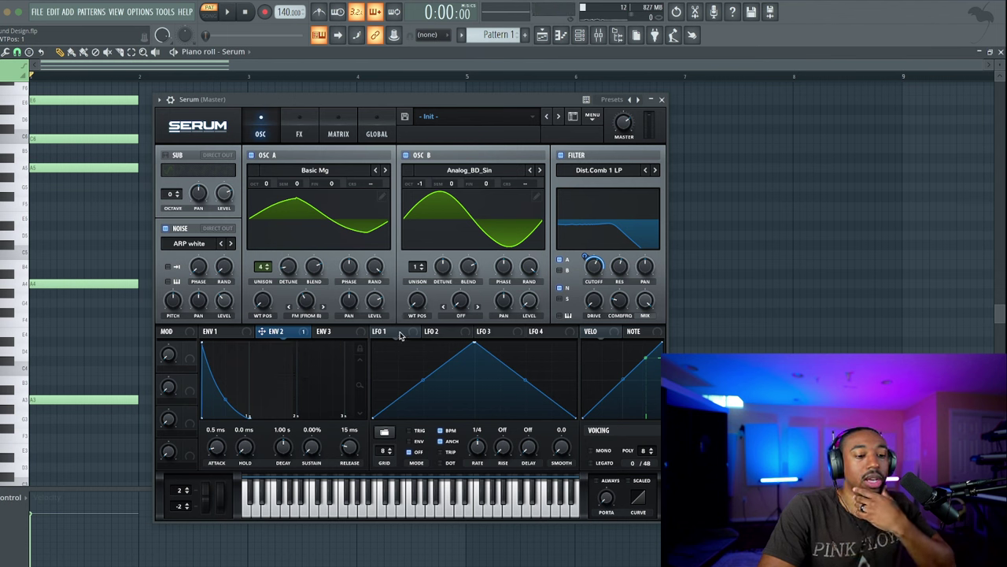
left_click_drag(261, 331, 263, 304)
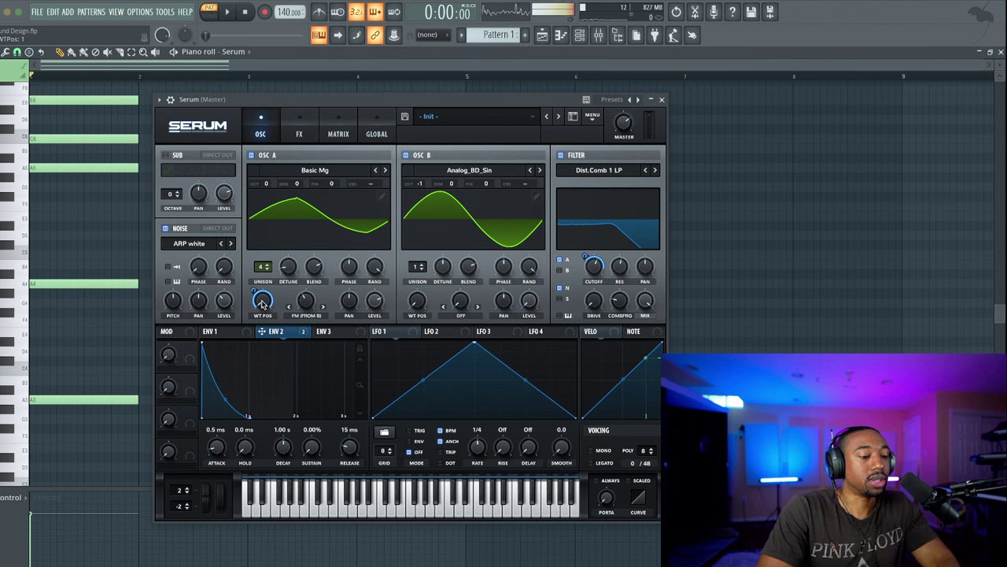
mouse_move(262, 306)
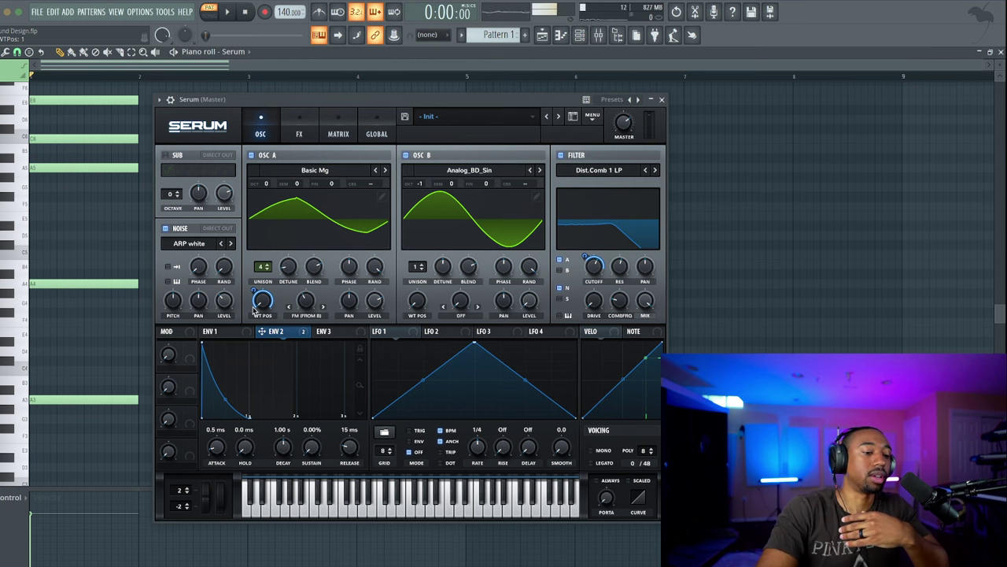
mouse_move(262, 309)
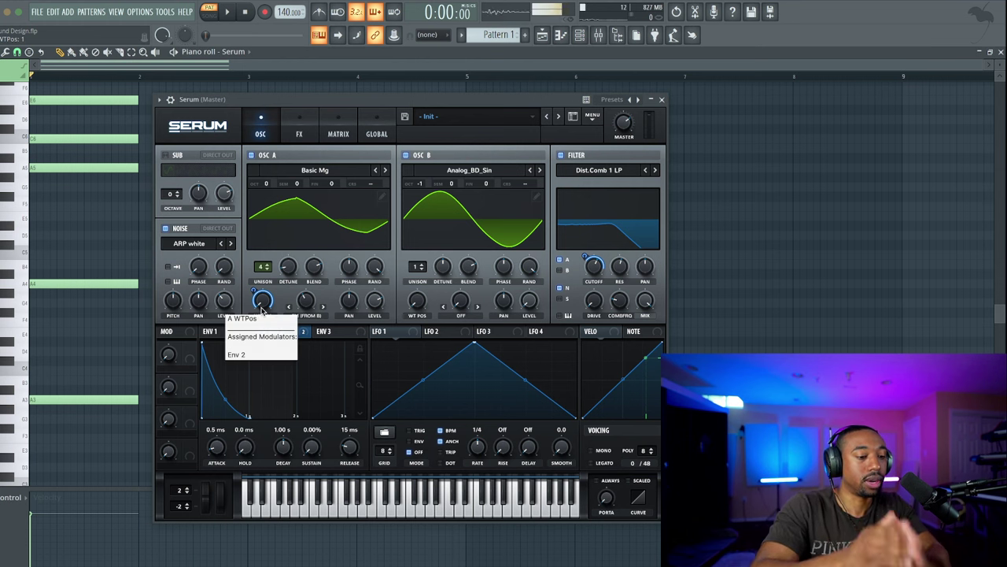
Show oscillator A's wavetable in 3D and play the chord to watch the envelope sweep its position
left_click(282, 227)
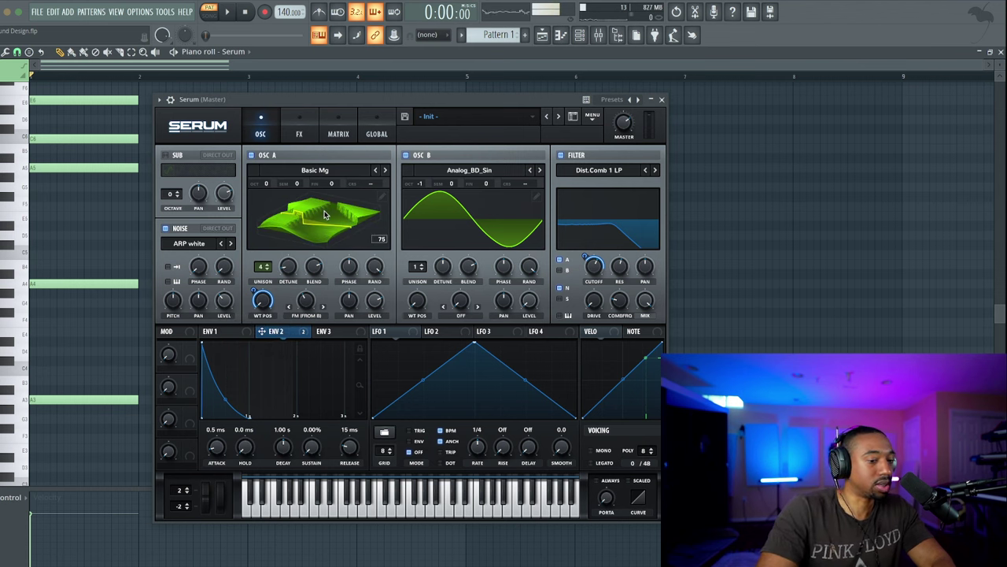
key("space")
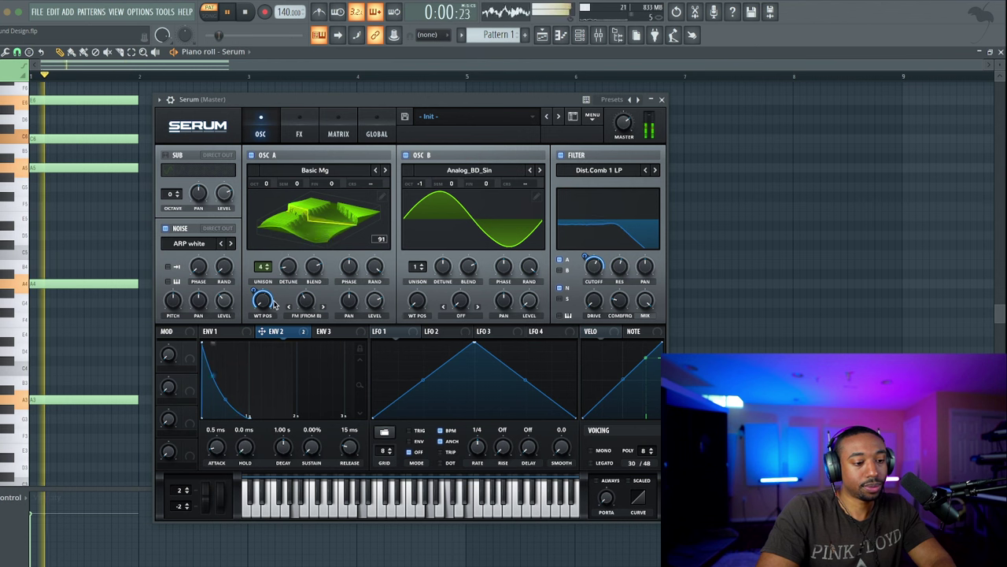
key("space")
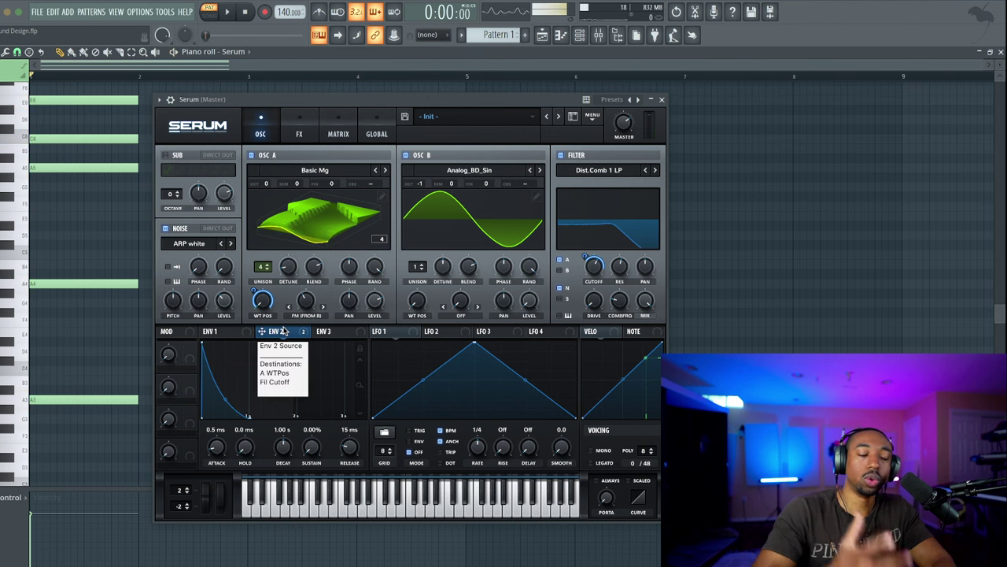
key("space")
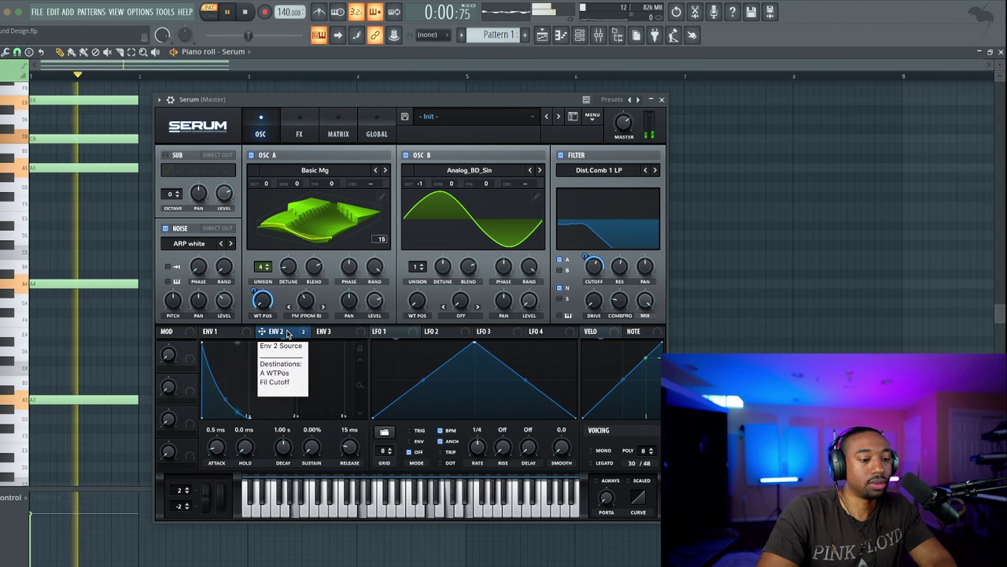
key("space")
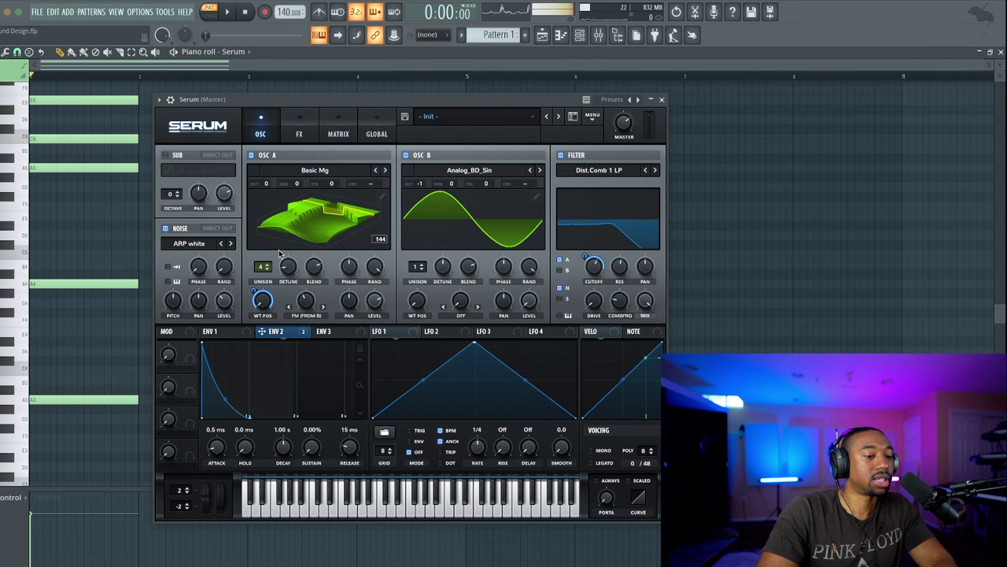
Return oscillator A to the 2D waveform view and play the chord to watch the shape change
left_click(315, 234)
key("space")
key("space")
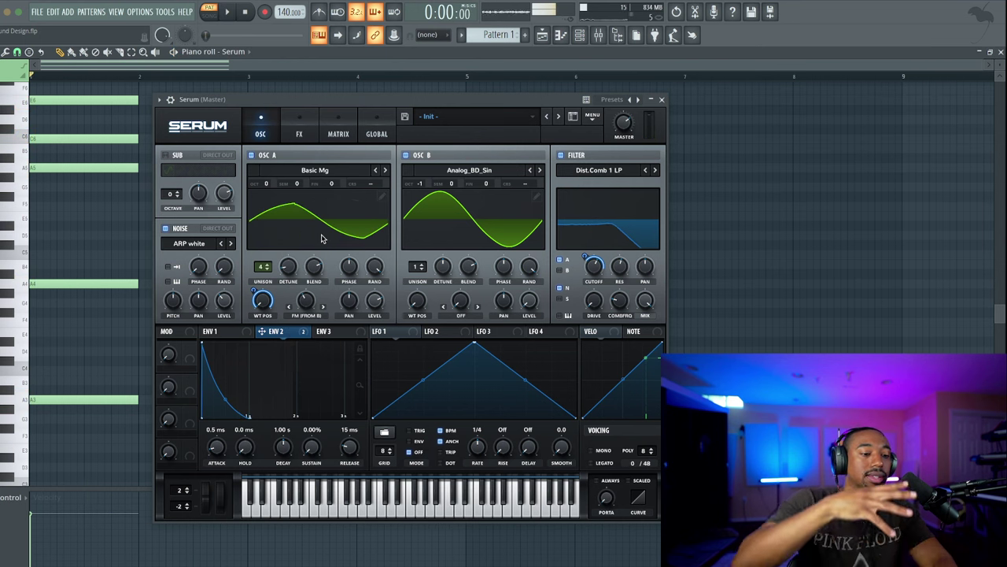
key("space")
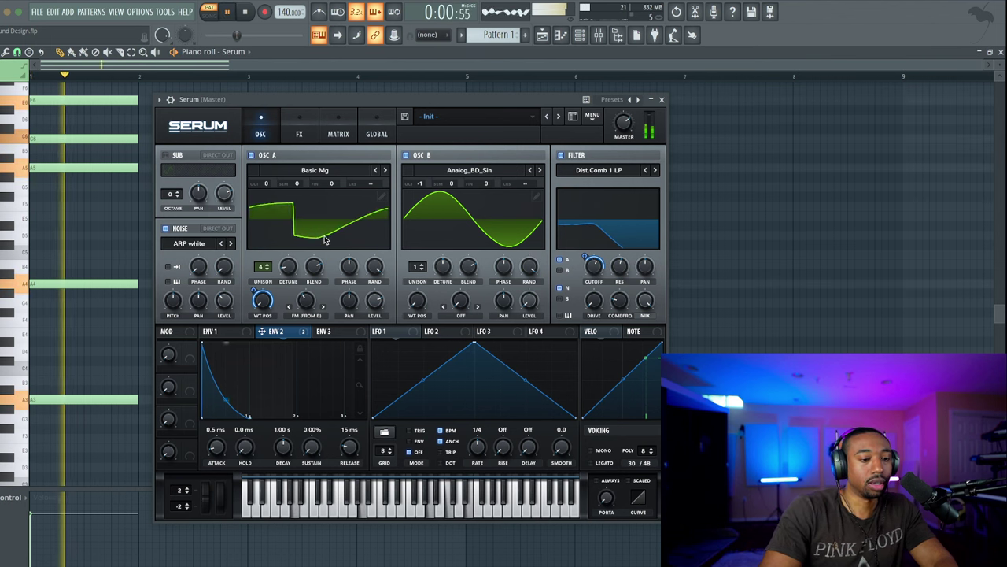
key("space")
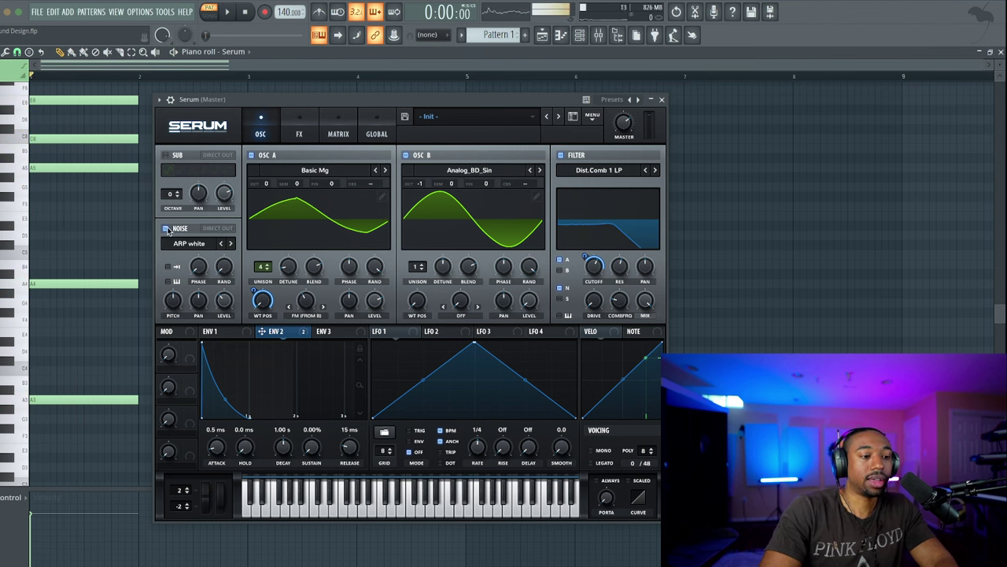
Play the chord with the noise oscillator off and on to compare, leaving the noise on
key("space")
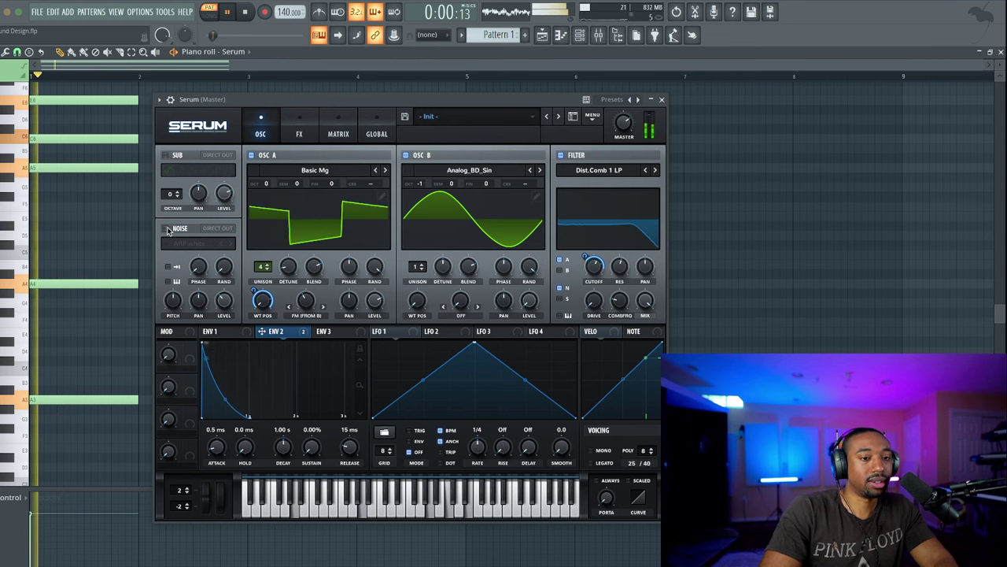
left_click(166, 228)
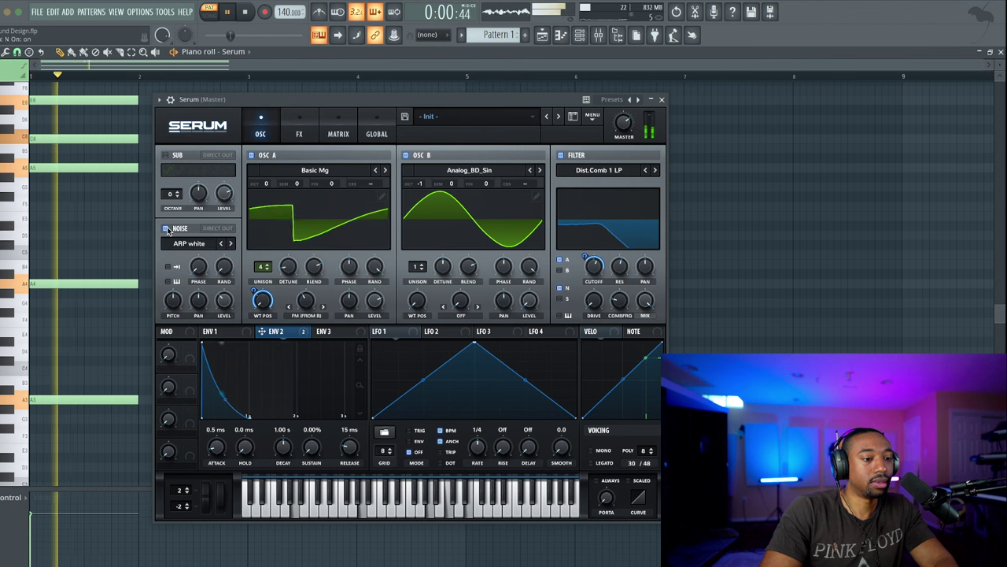
key("space")
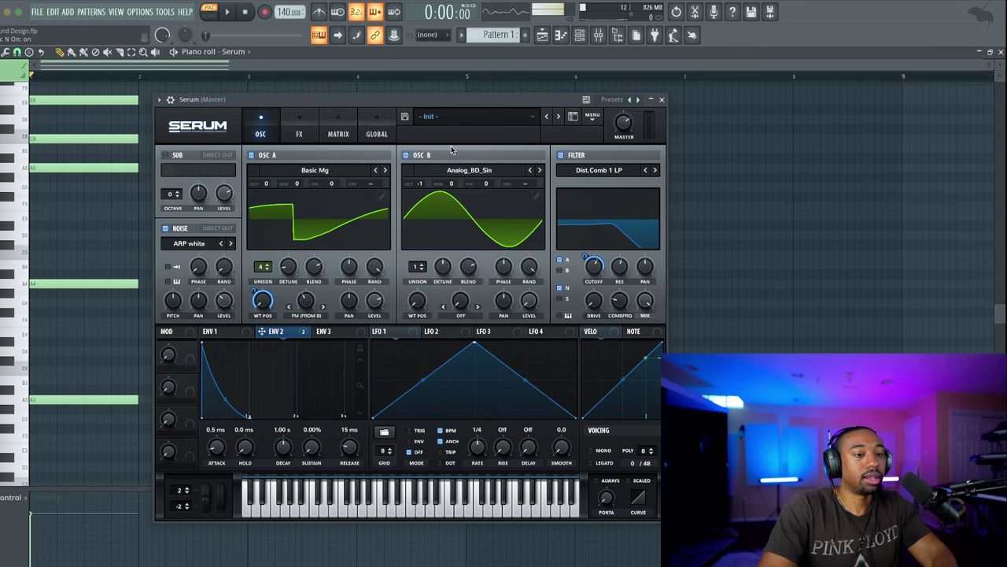
Close the Serum window and copy bar 1's chord into bar 2, transposed down to A5, F5, D5, D4 and D3
left_click(650, 100)
left_click(652, 99)
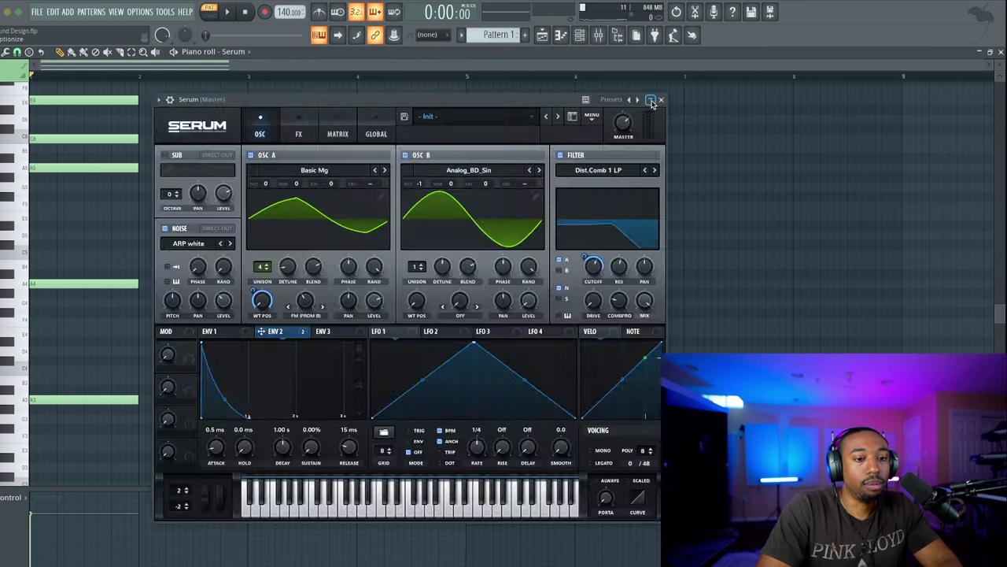
left_click(662, 99)
left_click_drag(218, 445, 33, 93)
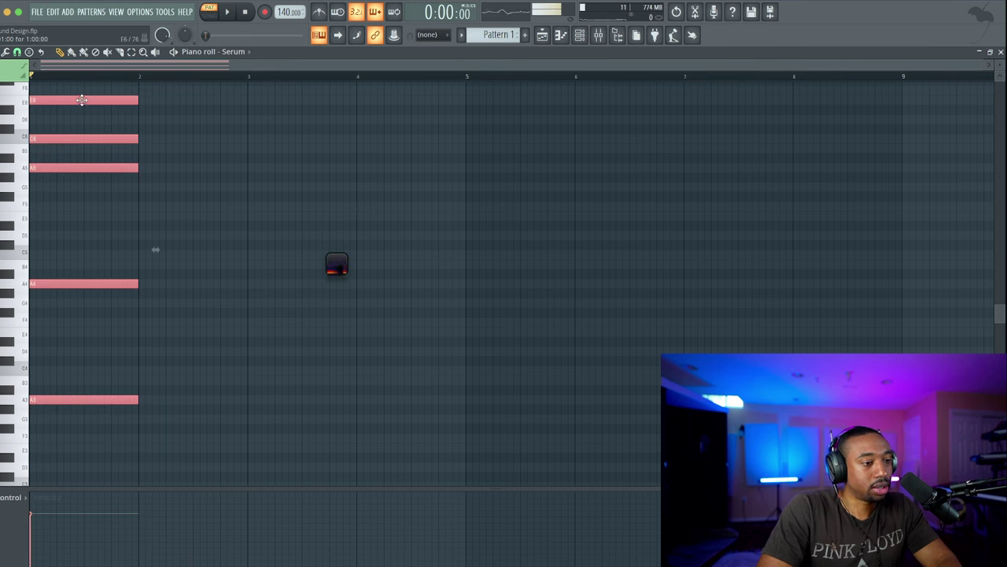
left_click_drag(85, 162, 202, 245)
Add C6 and E6 notes to the top of bar 2's chord and play both chords back
left_click(147, 137)
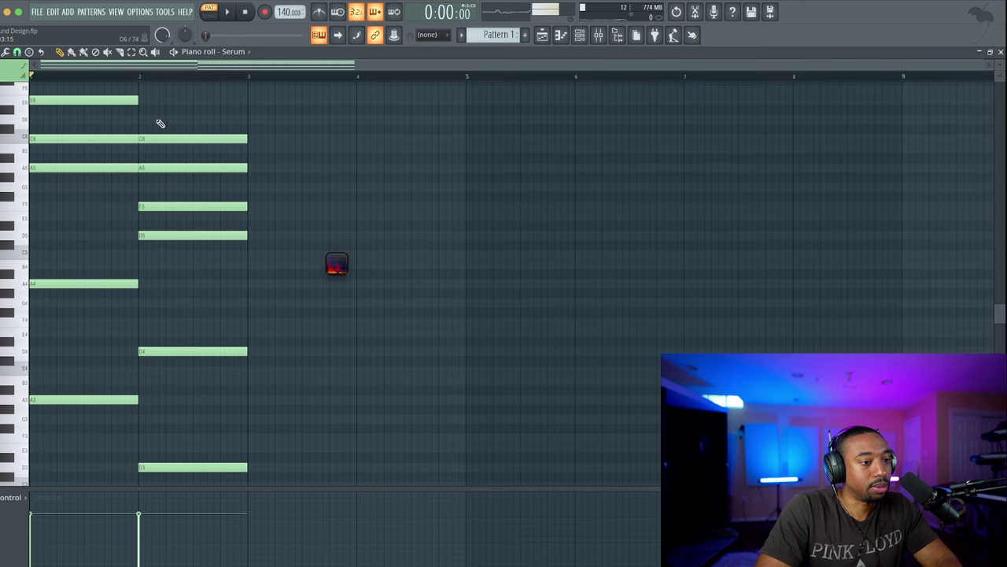
left_click_drag(149, 108, 140, 93)
key("space")
scroll(165, 118, "up", 2)
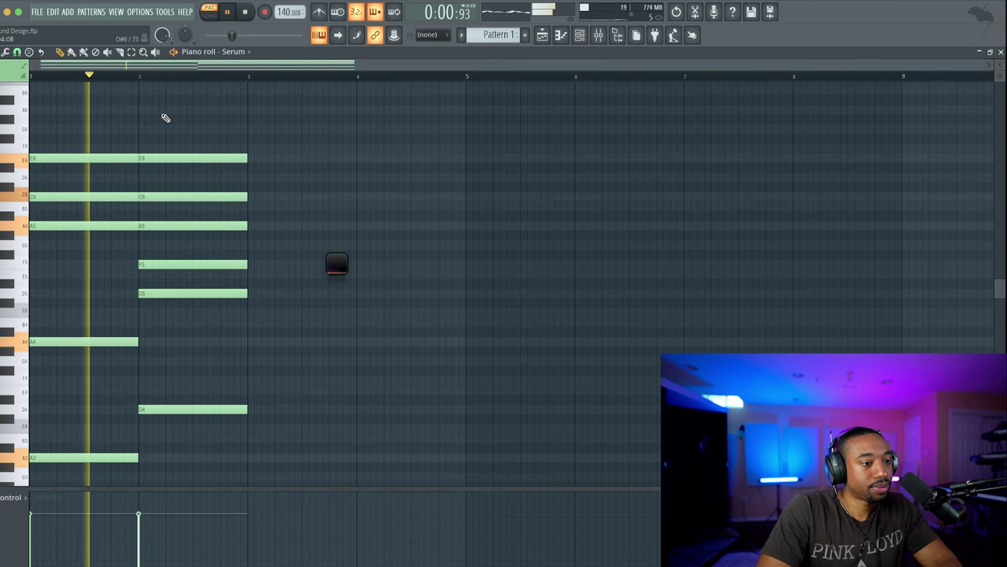
scroll(157, 218, "down", 2)
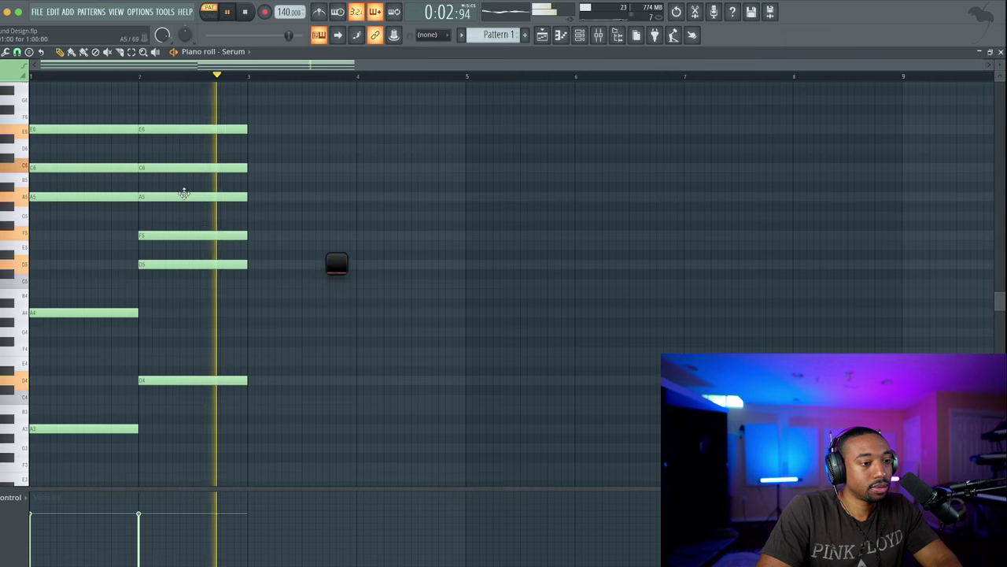
key("space")
Copy bar 1's E6, C6, A5 and A4 notes into bar 3 and add an F5 note
scroll(225, 317, "up", 3)
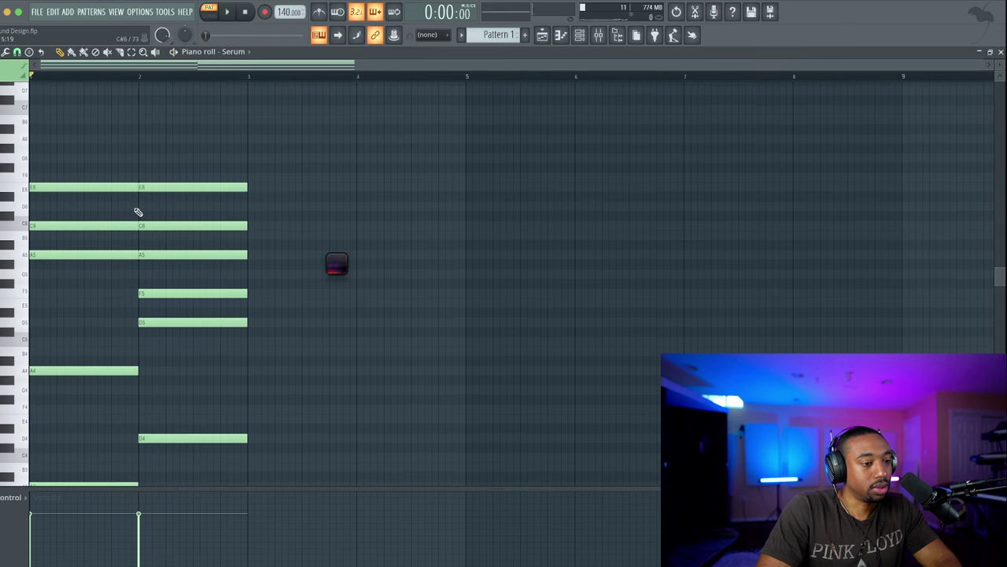
left_click_drag(16, 194, 68, 415)
left_click_drag(63, 370, 273, 370)
left_click(258, 274)
left_click(249, 295)
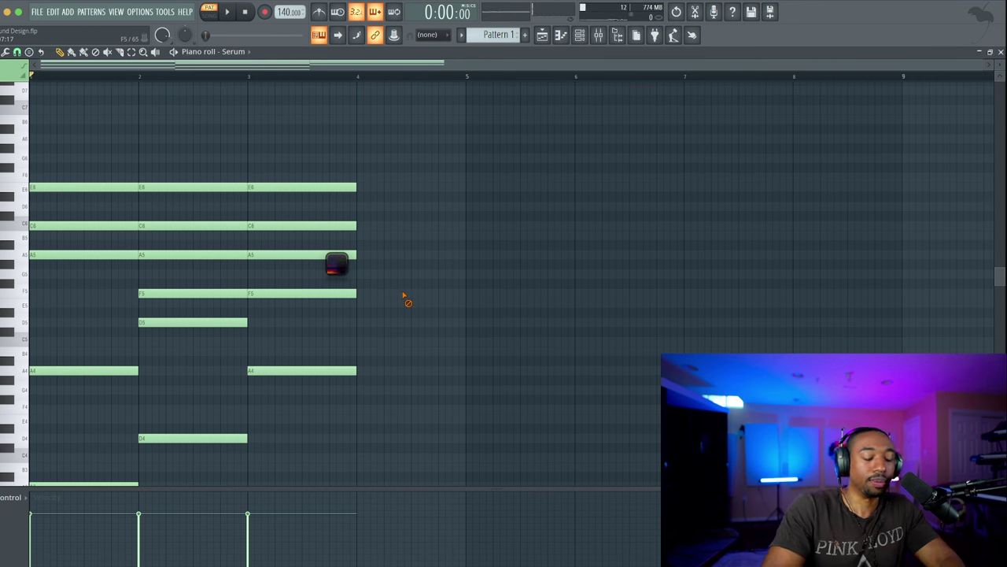
Play the progression and copy bar 3's chord into bar 4, transposed down two semitones
left_click(580, 36)
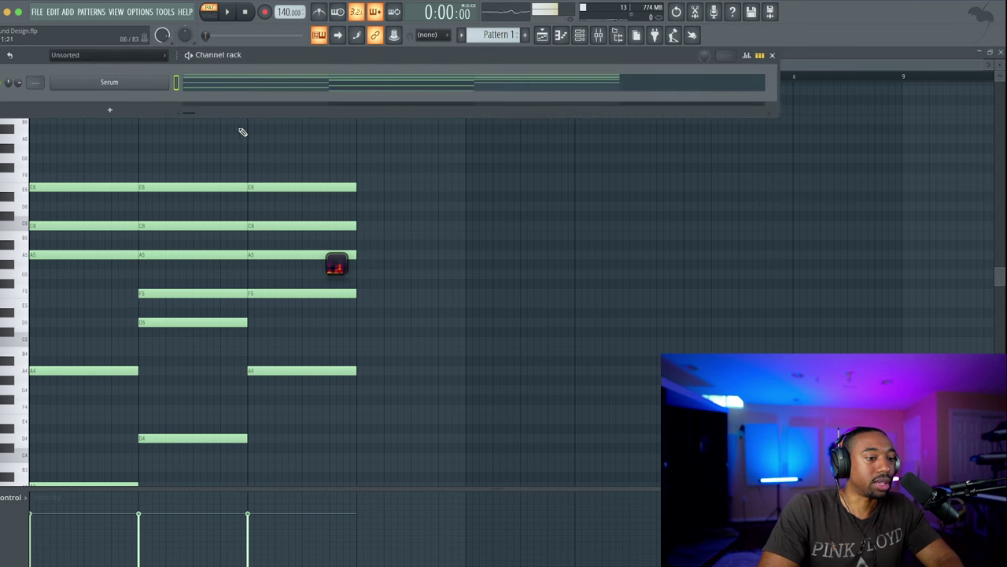
key("F6")
key("space")
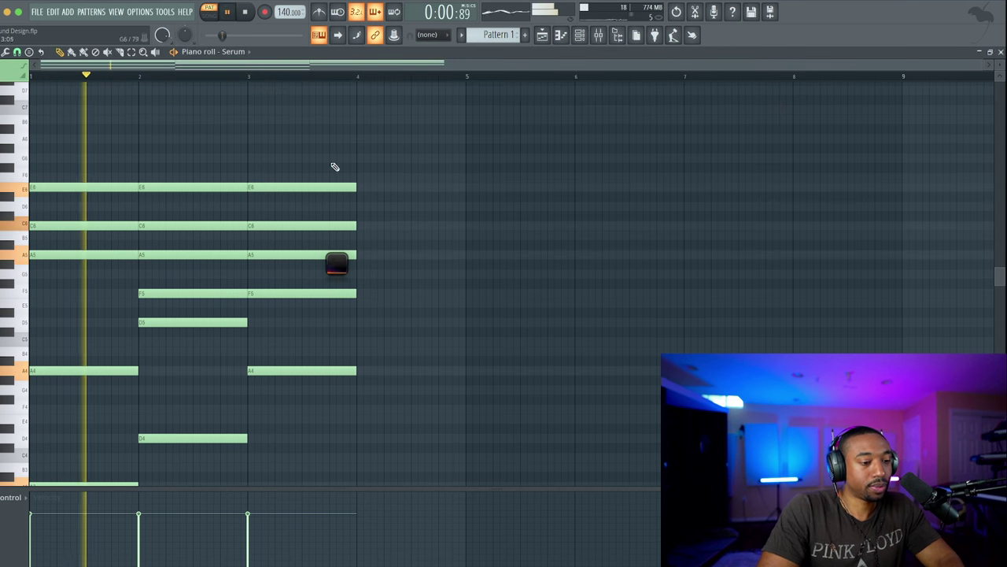
left_click_drag(308, 163, 283, 398)
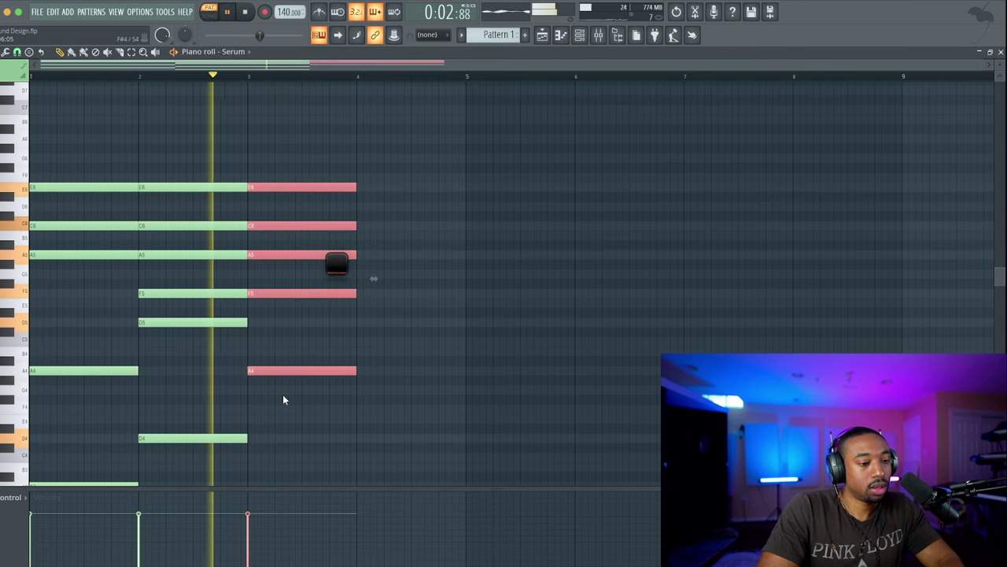
key("space")
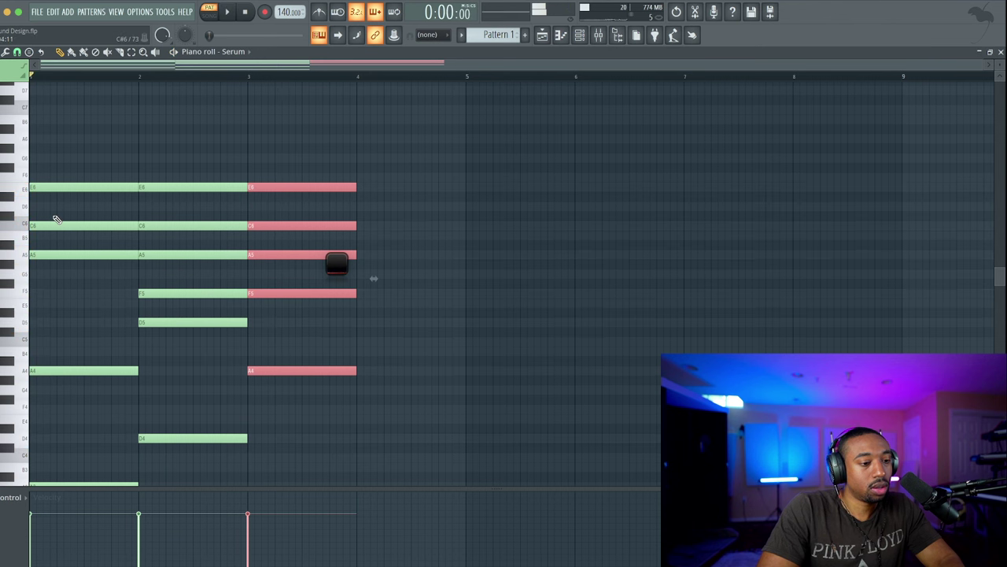
left_click_drag(265, 186, 370, 206)
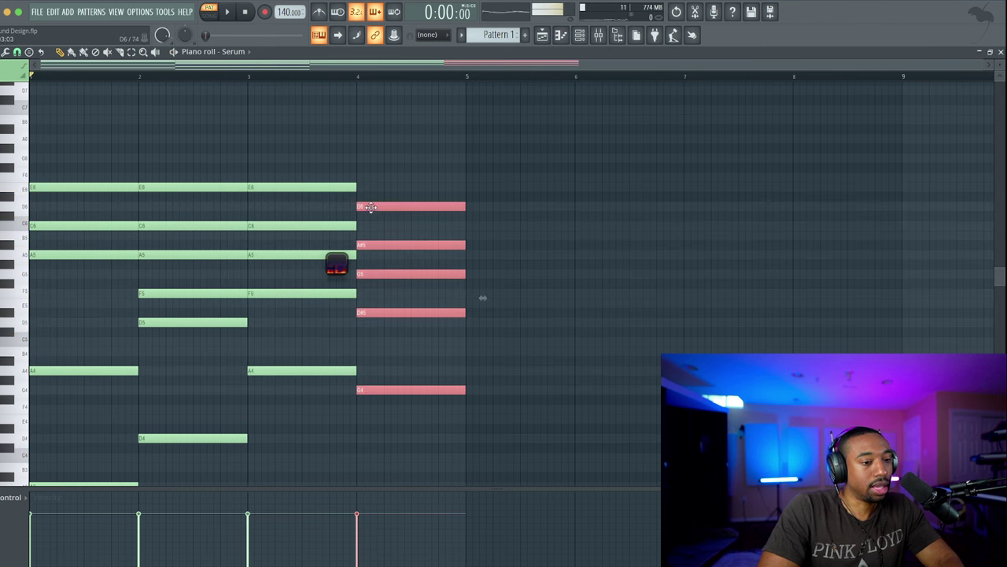
Raise the A#5 and D#5 notes of bar 4's chord to B5 and E5, and start playback
left_click_drag(386, 240, 391, 338)
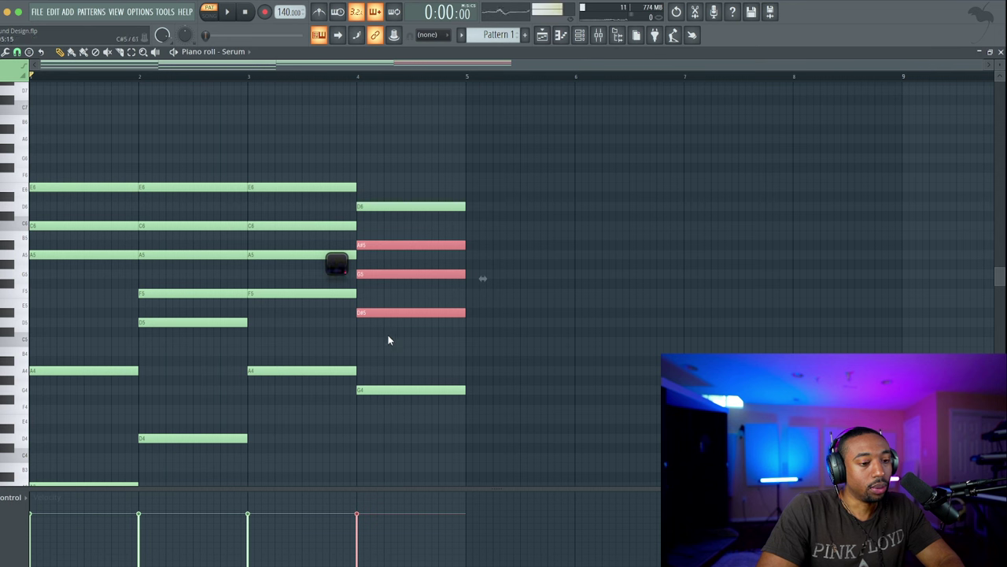
left_click(389, 299)
left_click(391, 274)
left_click(392, 246)
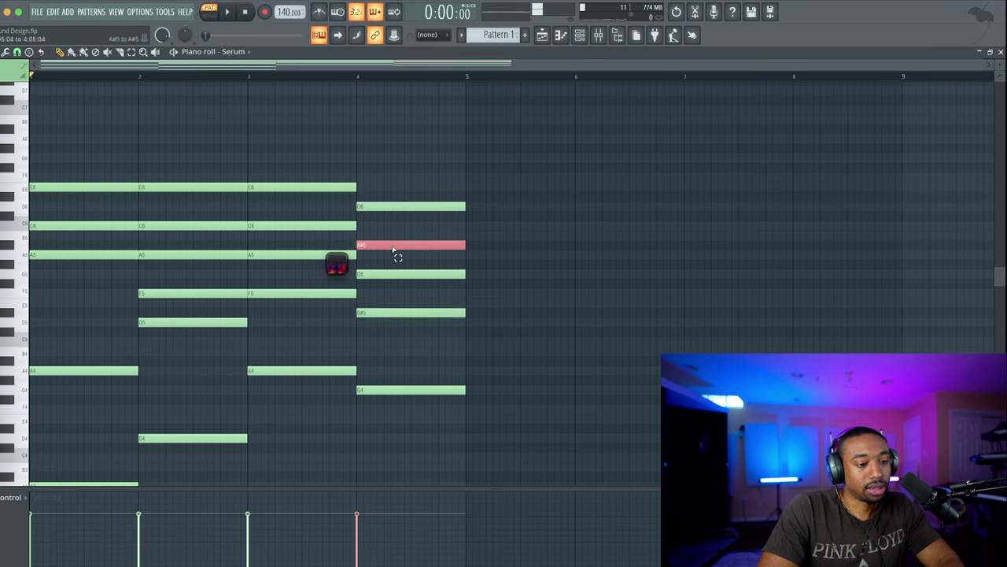
left_click(396, 390, "shift")
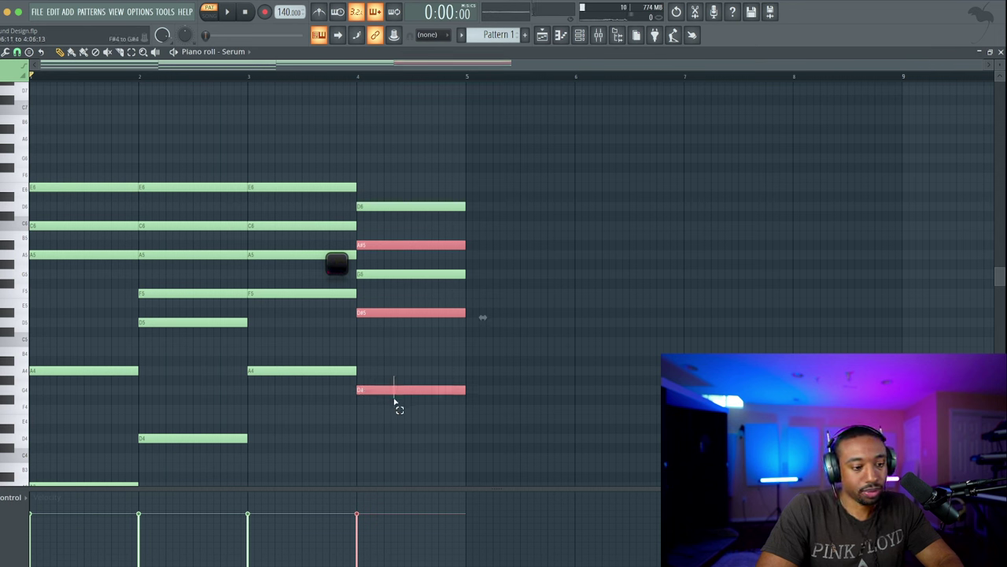
left_click_drag(395, 385, 399, 343)
key("shift+Down")
key("space")
key("shift+Up")
key("shift+Up")
key("ctrl+d")
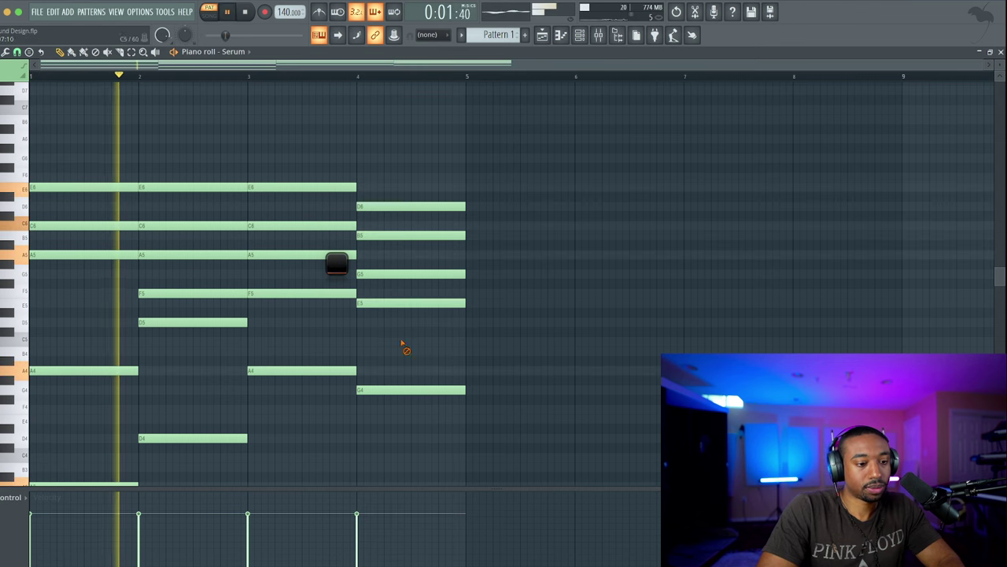
Duplicate the A4 note in bar 3 and the G4 note in bar 4 an octave down to A3 and G3
scroll(409, 322, "down", 5)
scroll(412, 321, "up", 2)
scroll(413, 322, "up", 1)
left_click(285, 256)
left_click(384, 274, "shift")
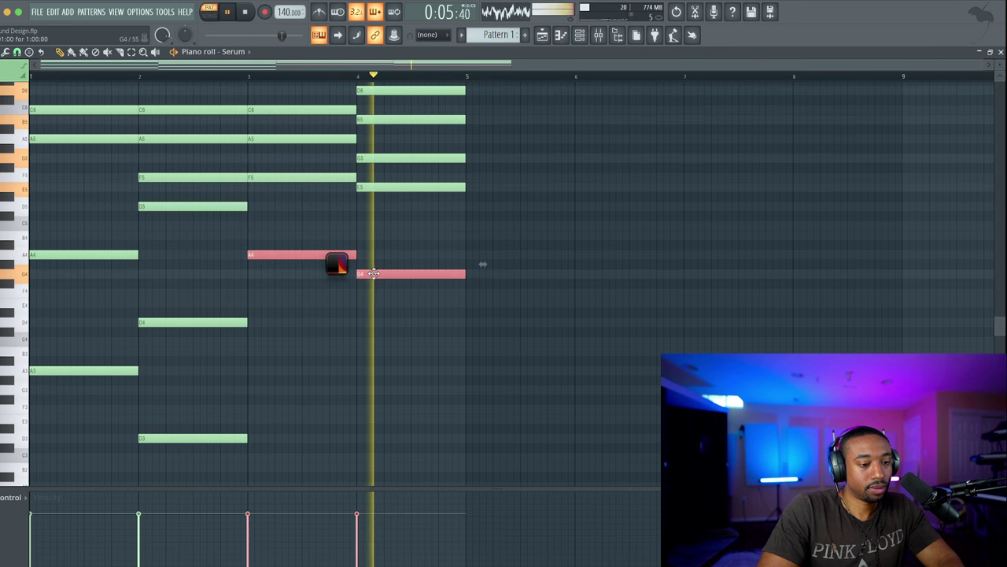
left_click_drag(478, 264, 481, 380)
left_click(415, 315)
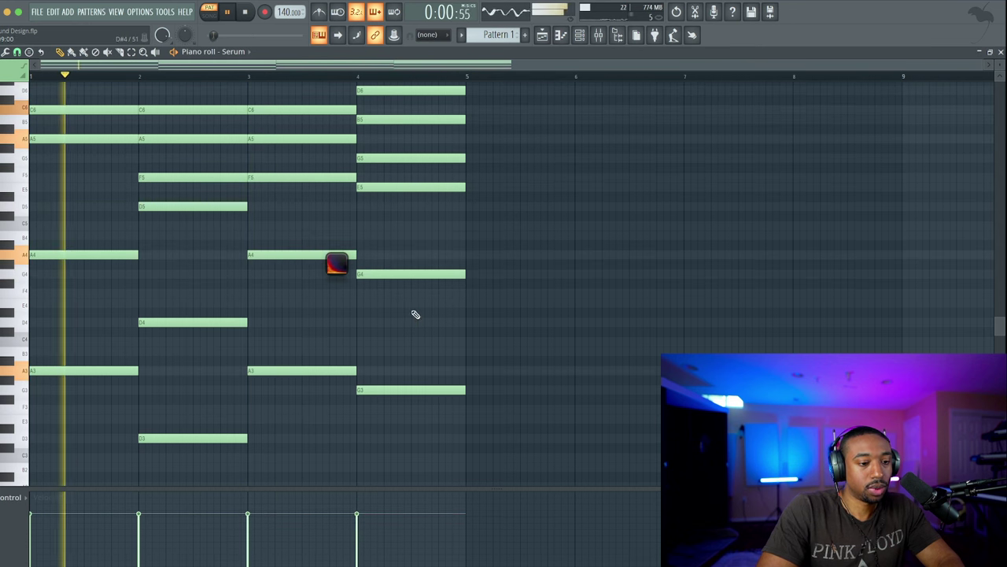
scroll(488, 194, "up", 3)
key("space")
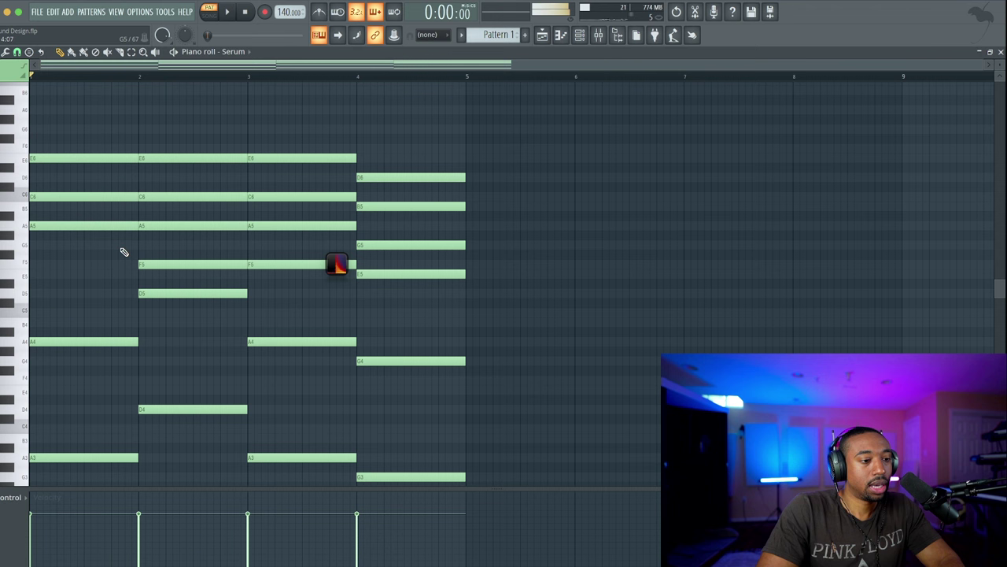
Raise bar 1's C6, bar 2's F5, bar 3's A5 and bar 4's G5 by an octave and play the progression
left_click(112, 196)
left_click(170, 263, "ctrl")
left_click(279, 228, "ctrl")
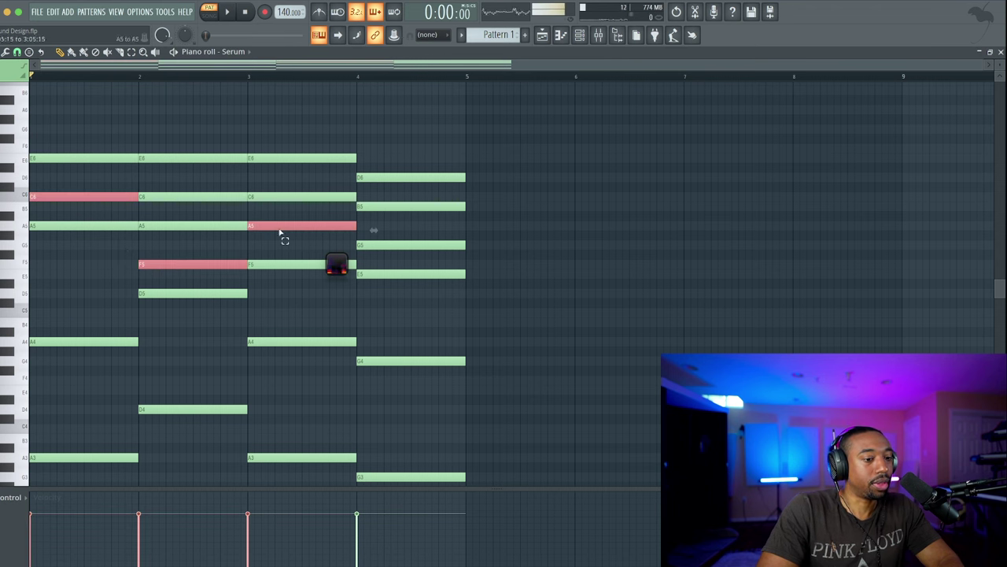
left_click(415, 247, "ctrl")
key("ctrl+Up")
scroll(407, 250, "up", 2)
key("space")
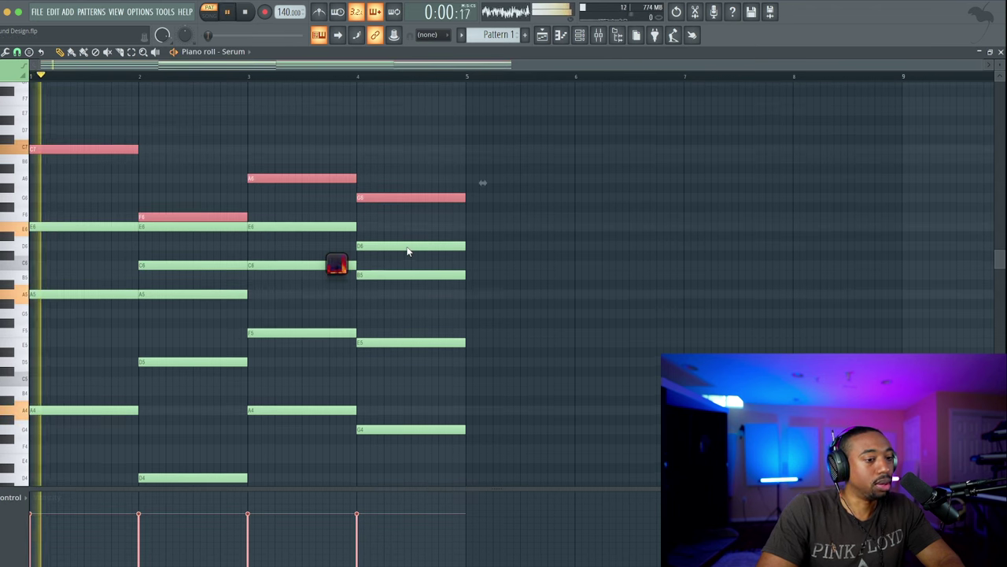
left_click(633, 180)
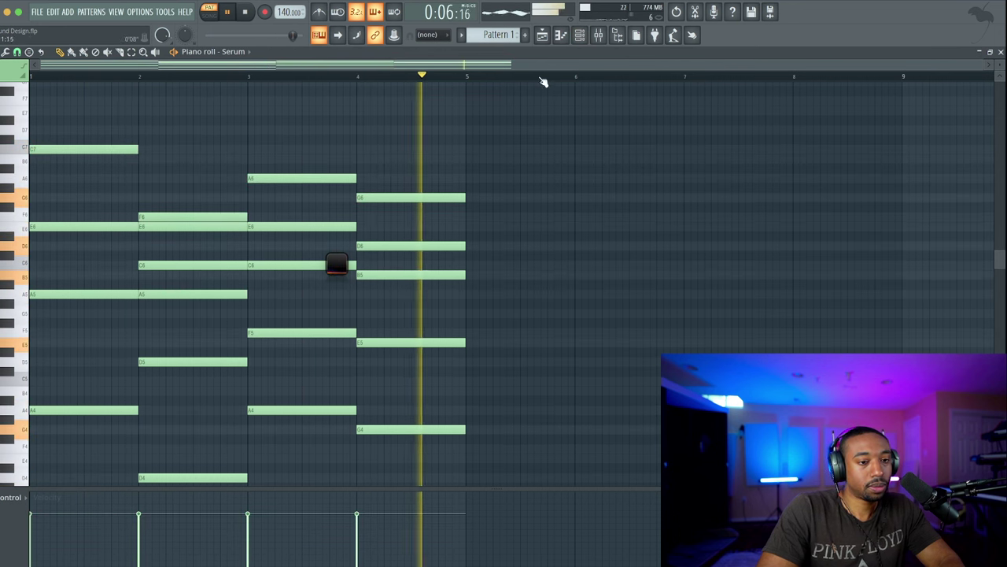
Open the Serum plugin window during playback, stop the pattern and close the plugin
left_click(579, 37)
left_click(144, 86)
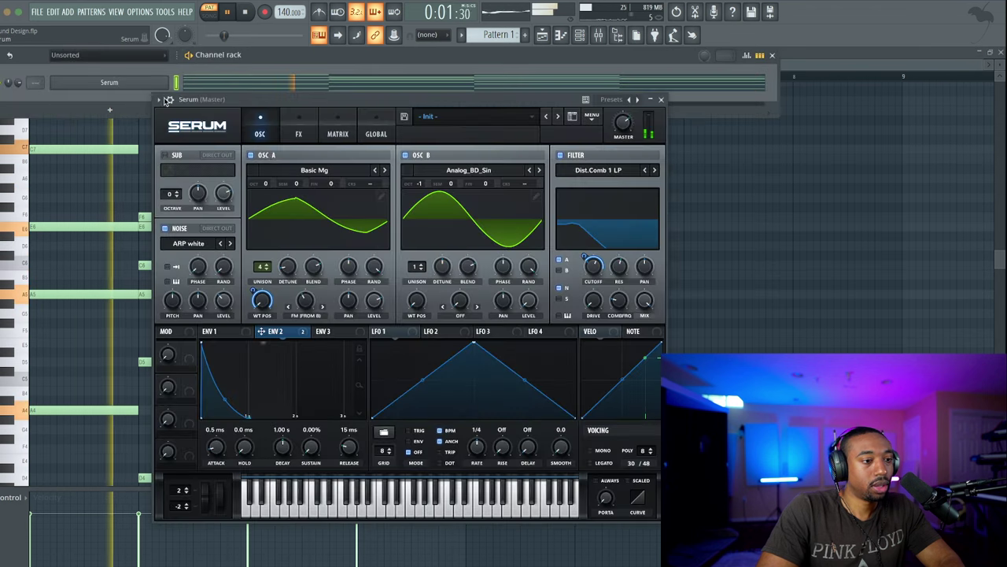
key("space")
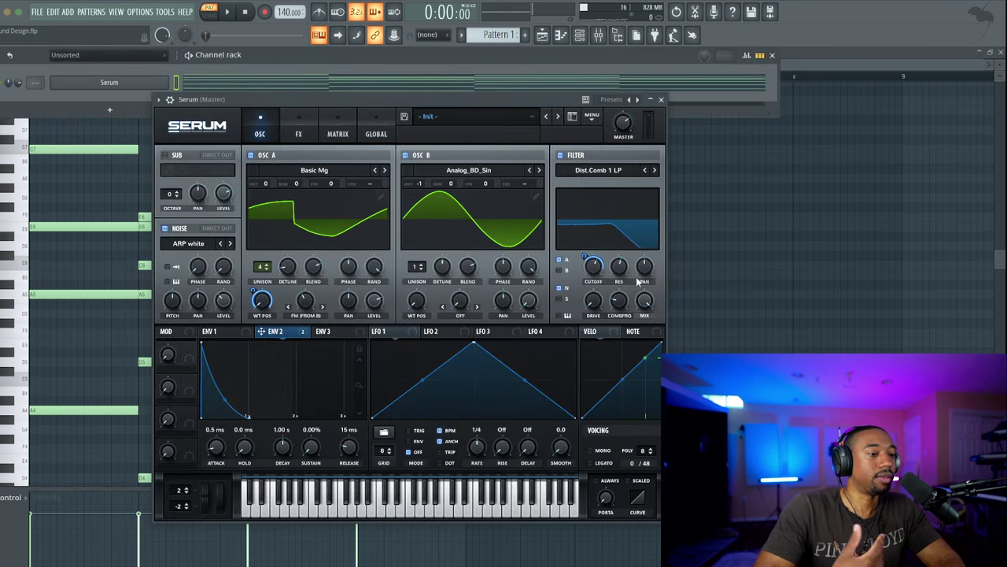
left_click(748, 265)
left_click(662, 100)
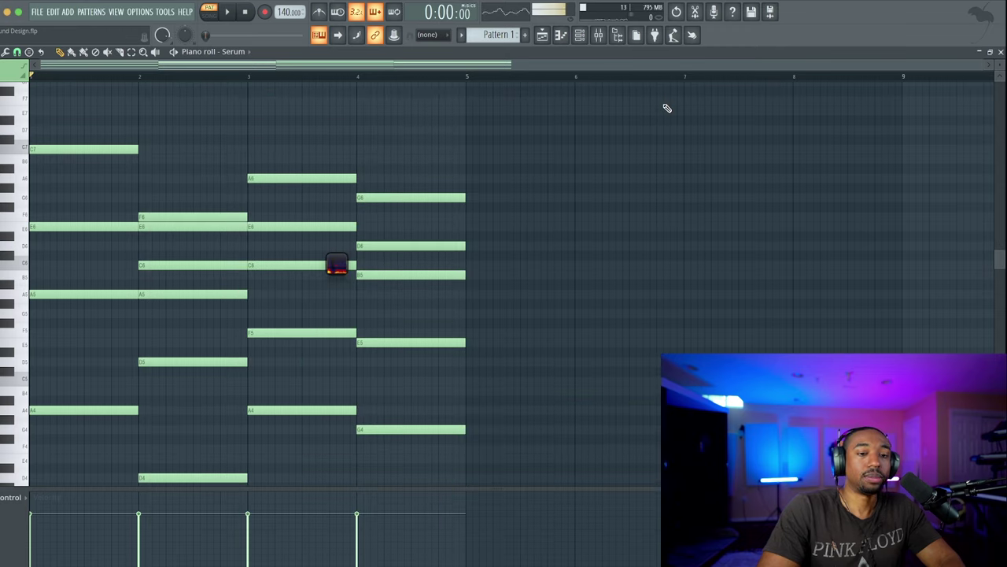
Play back the four-bar pattern with the short melody notes layered over the chords
scroll(663, 103, "up", 2)
scroll(92, 257, "up", 1)
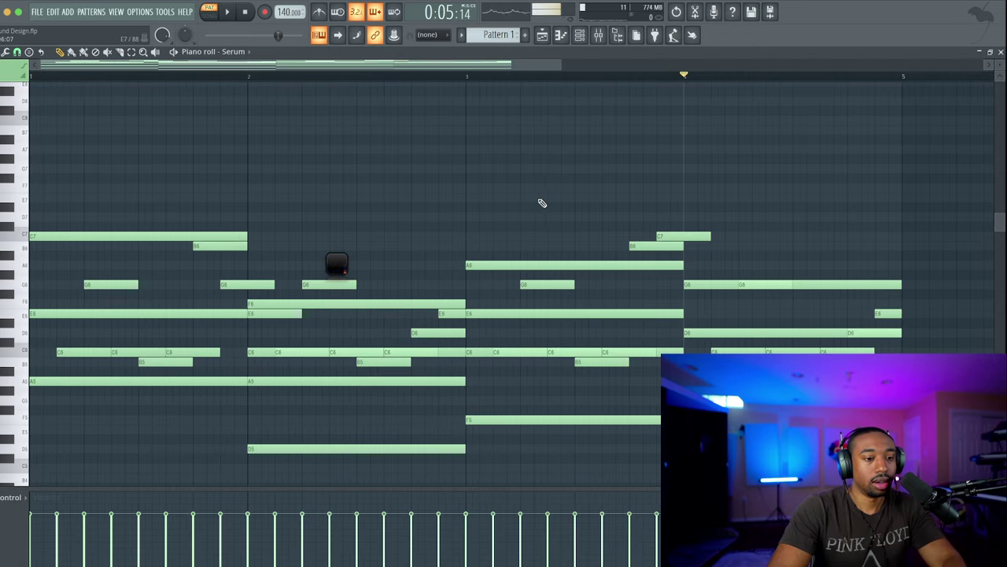
scroll(540, 203, "down", 2, "ctrl")
key("space")
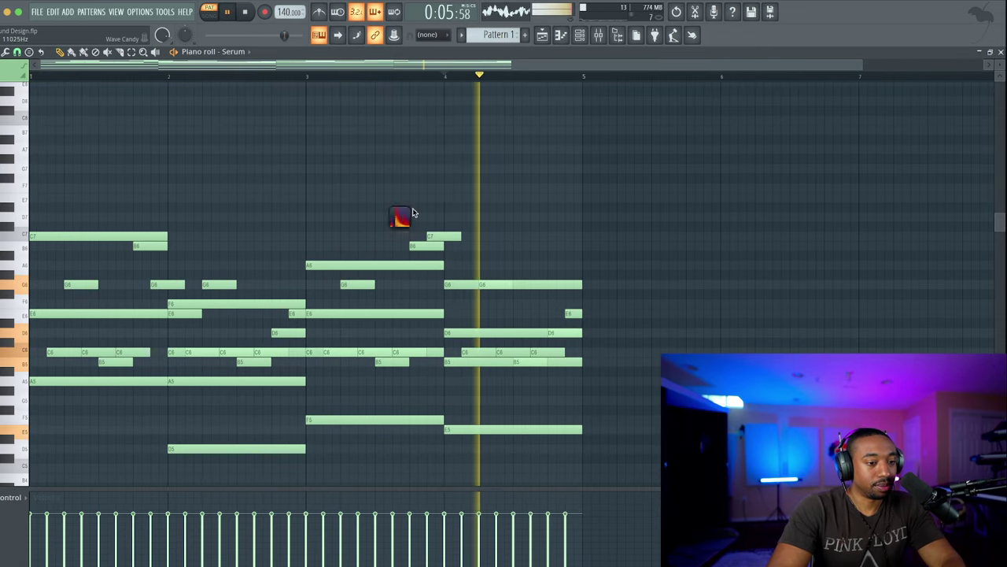
key("space")
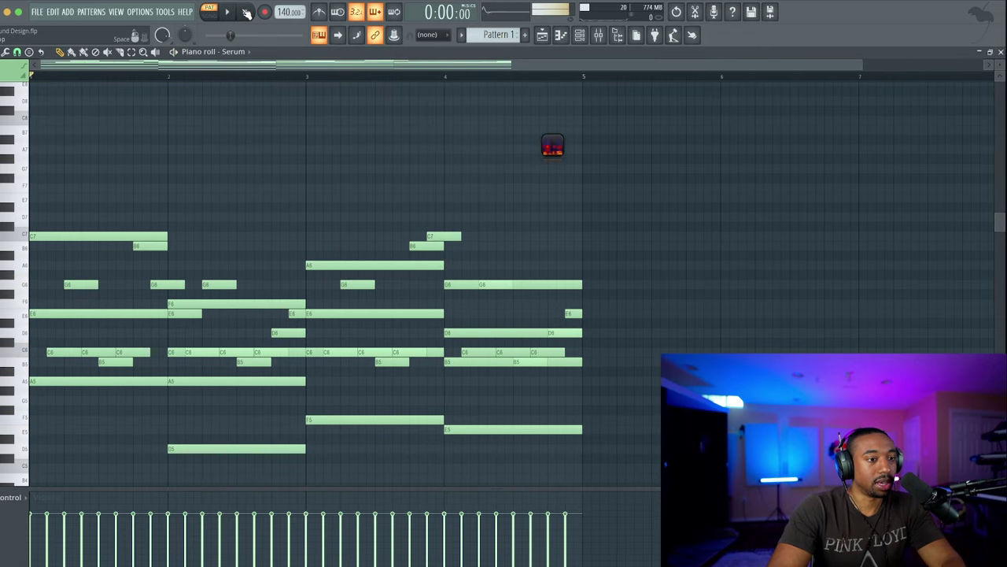
left_click(246, 12)
key("space")
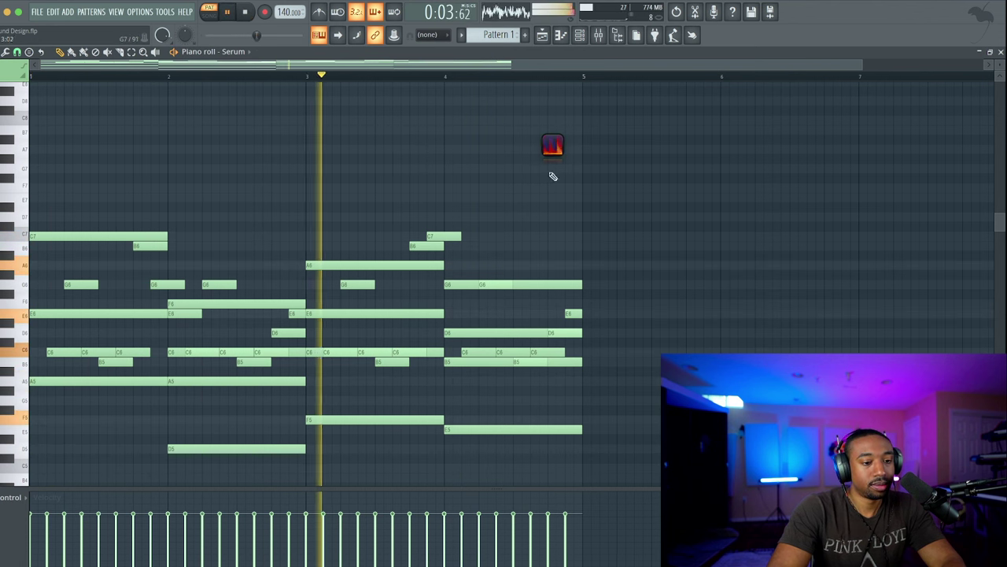
Reopen the Serum plugin, stop playback, hide the channel rack and reposition Serum over the piano roll
left_click(599, 35)
left_click(123, 85)
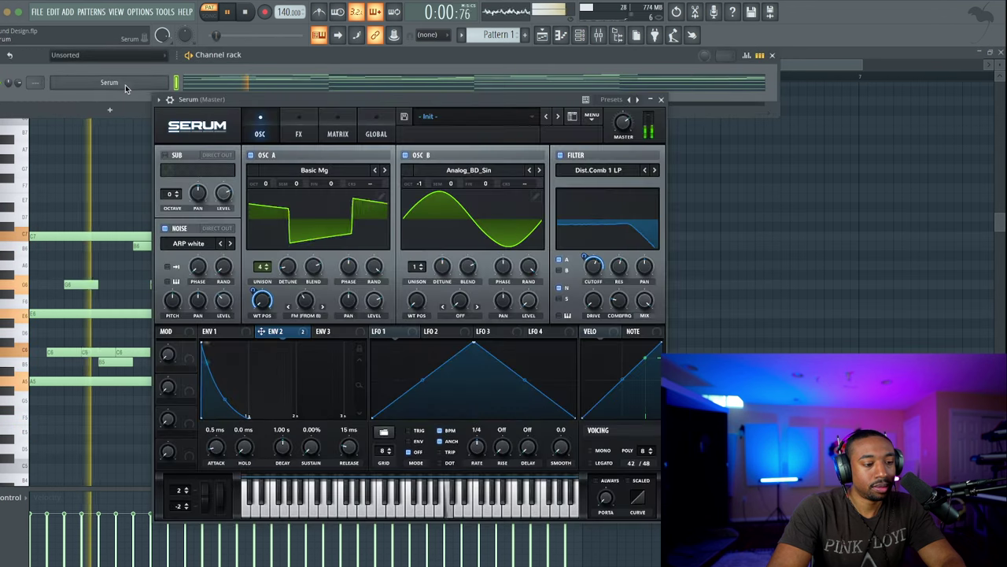
key("space")
left_click_drag(451, 106, 452, 139)
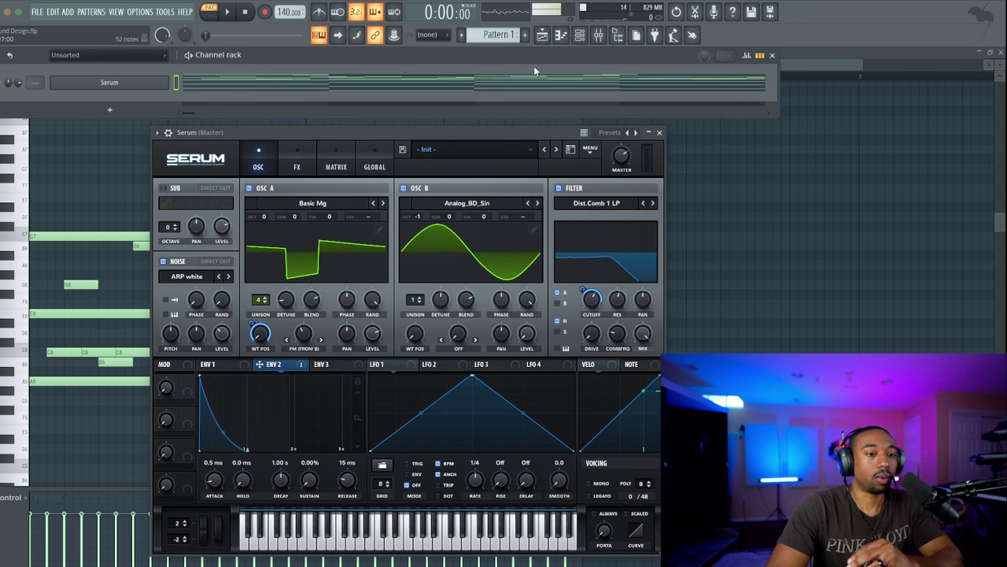
left_click(580, 39)
left_click_drag(411, 132, 411, 112)
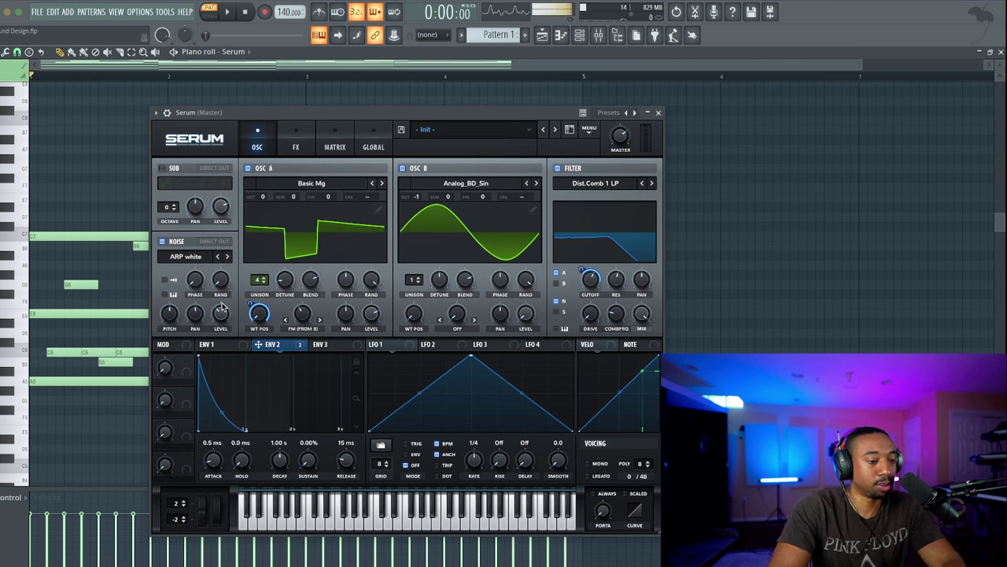
Lower Serum's noise level to 20% while the pattern plays
key("space")
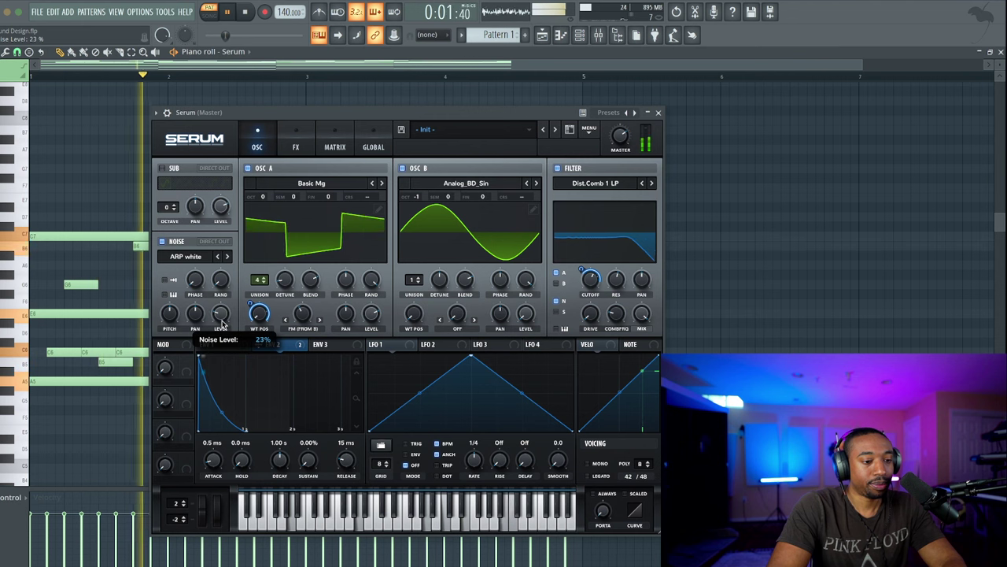
scroll(222, 323, "down", 3)
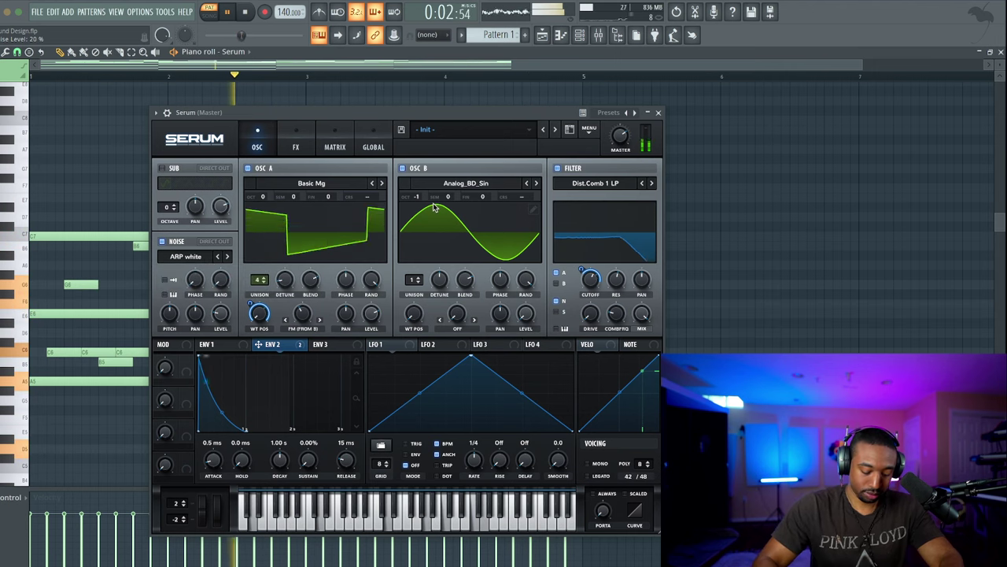
key("space")
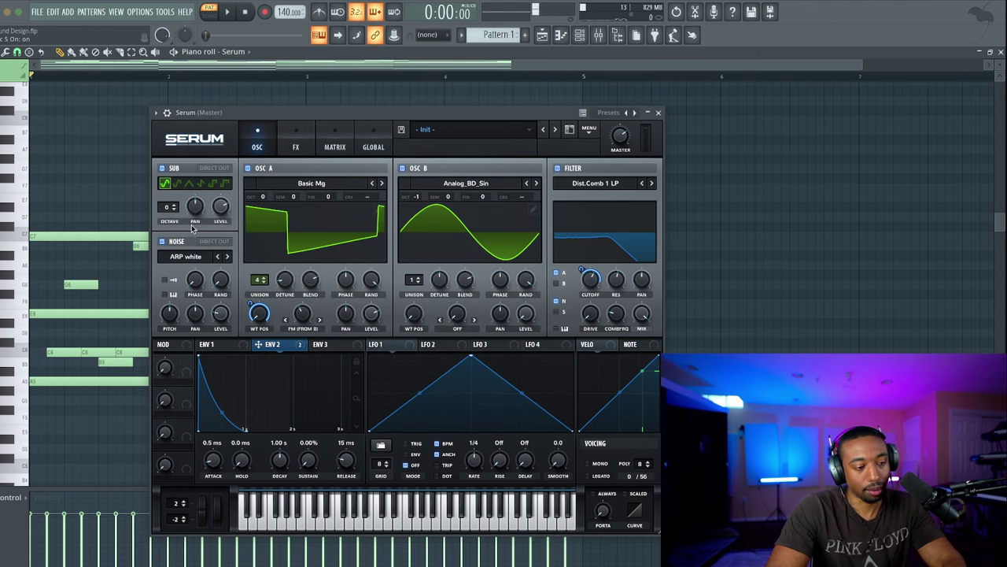
Audition the pattern with the sine-shaped sub oscillator turned on at octave 0
scroll(115, 277, "down", 8)
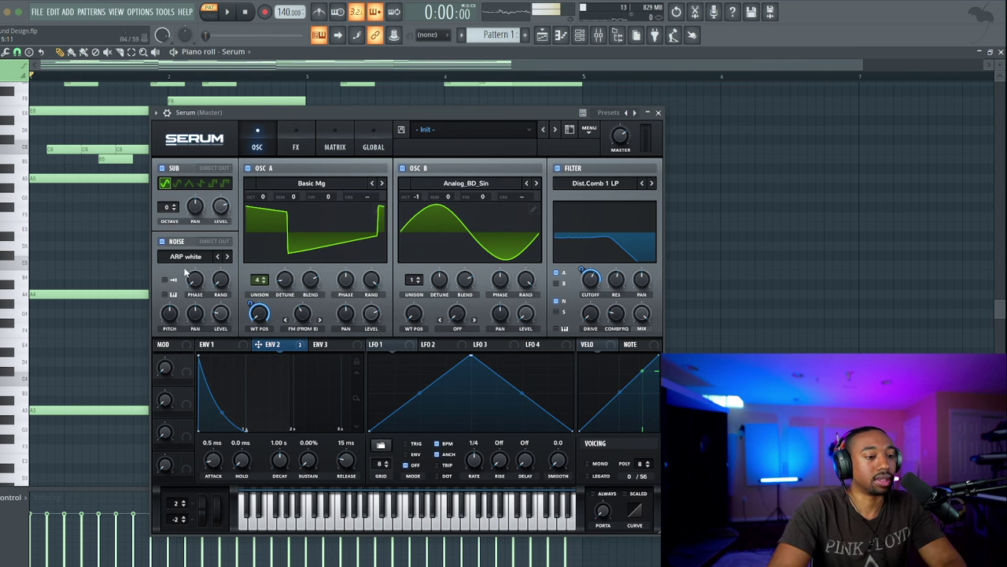
key("space")
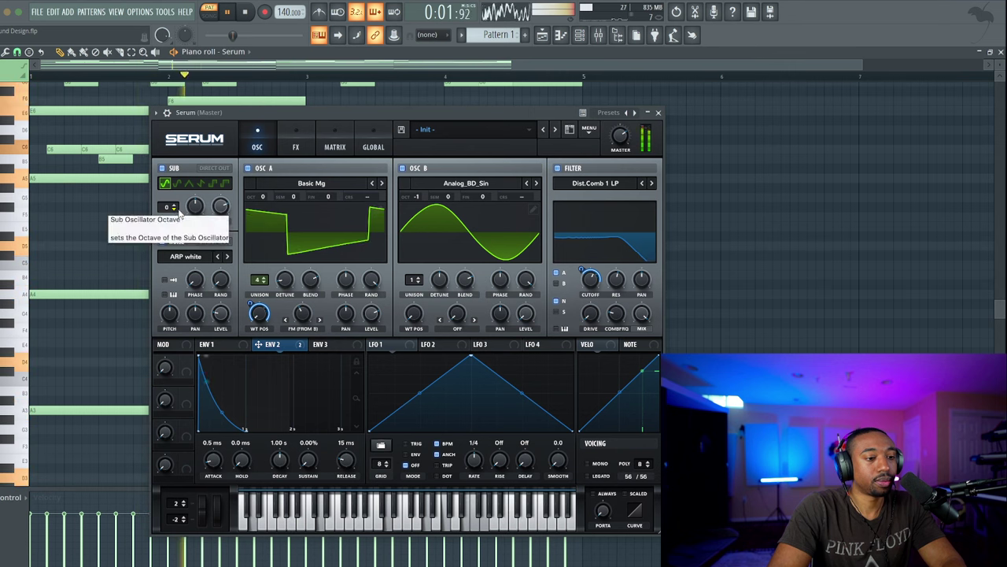
key("space")
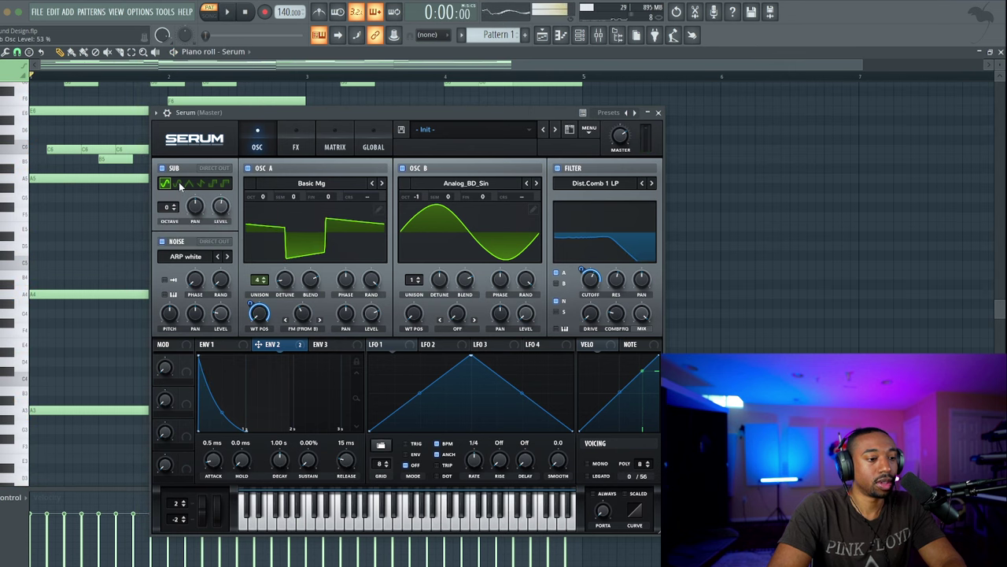
Set the sub oscillator to the saw shape and lower its level to 24% during playback
left_click(201, 184)
key("space")
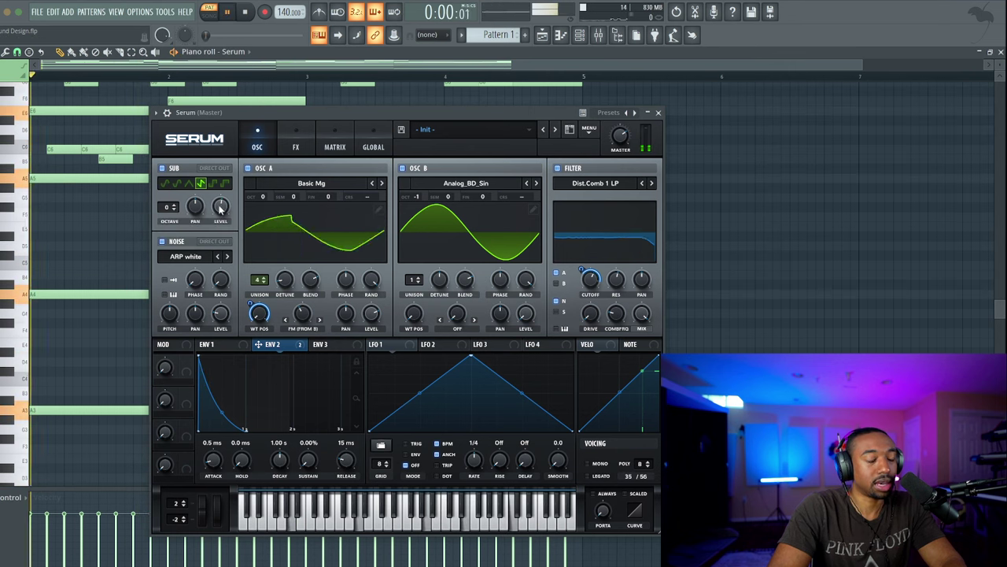
mouse_move(221, 209)
left_mouse_down()
mouse_move(222, 231)
mouse_move(222, 222)
left_mouse_up()
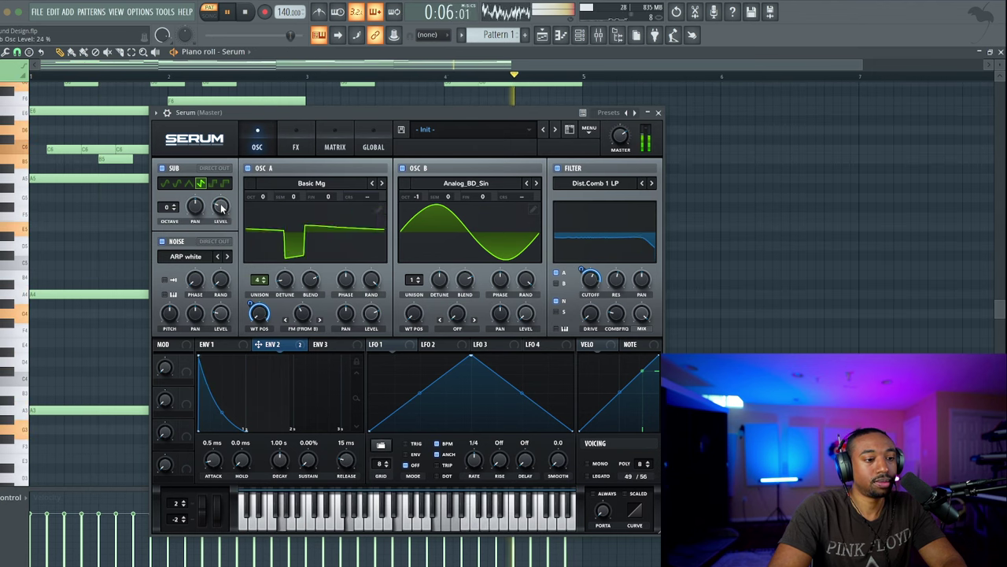
key("space")
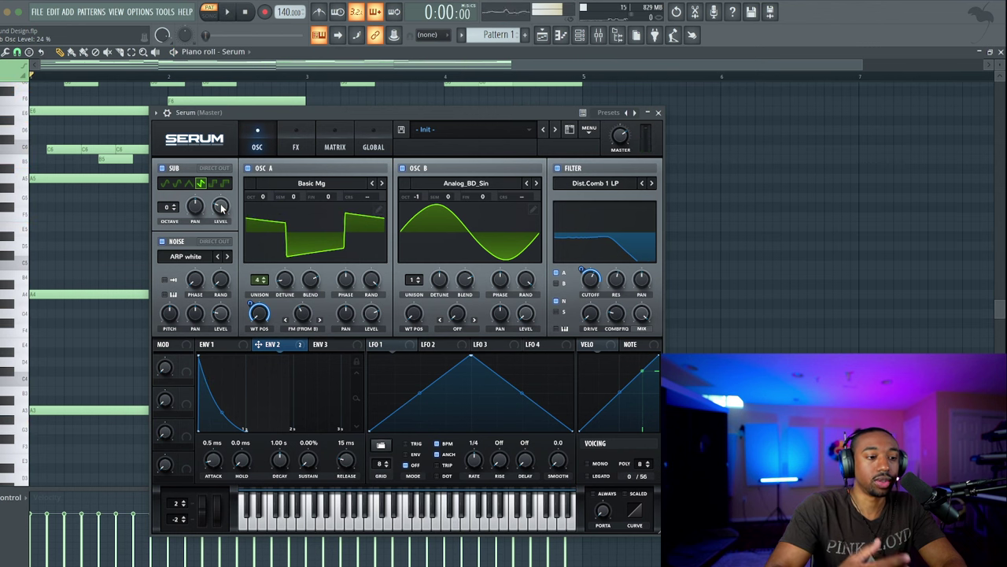
Try the sine shape on the sub oscillator, auditioning it at -1 and -2 octaves
key("space")
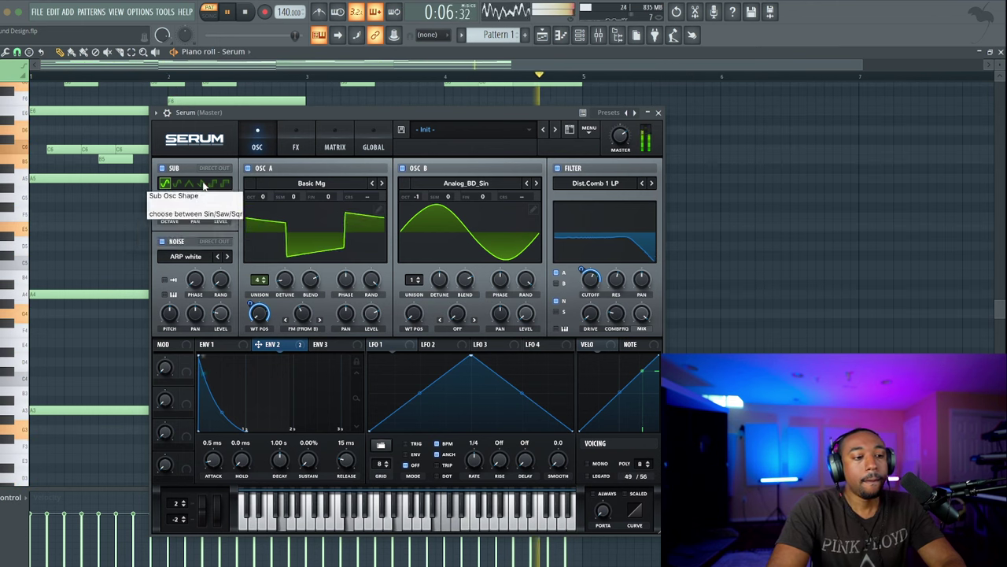
key("space")
left_click(174, 210)
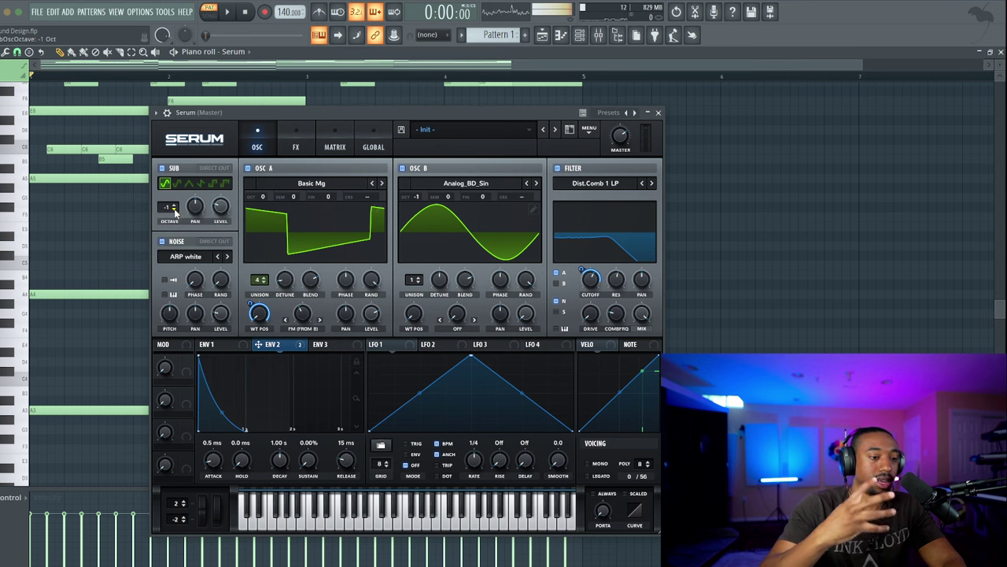
key("space")
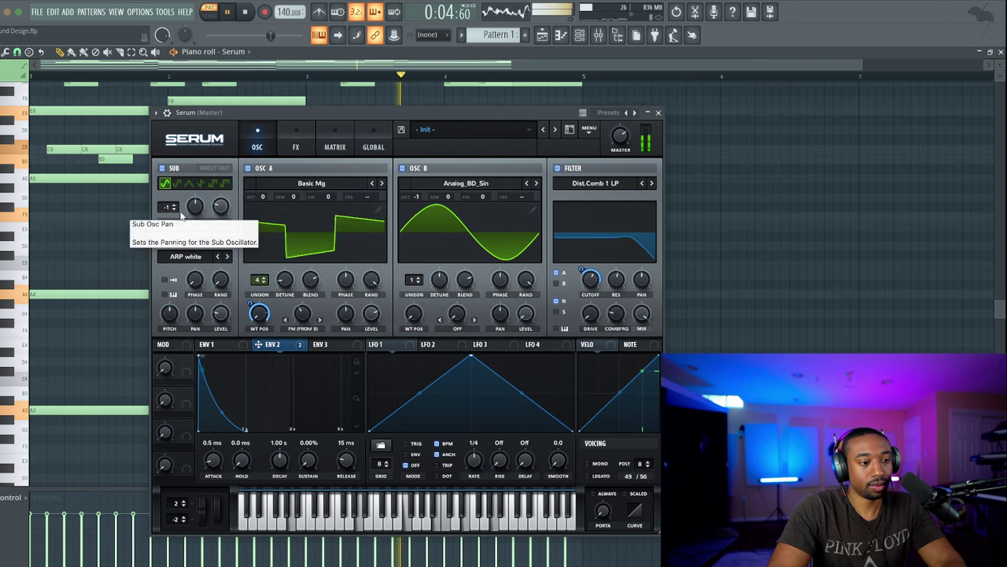
left_click(174, 210)
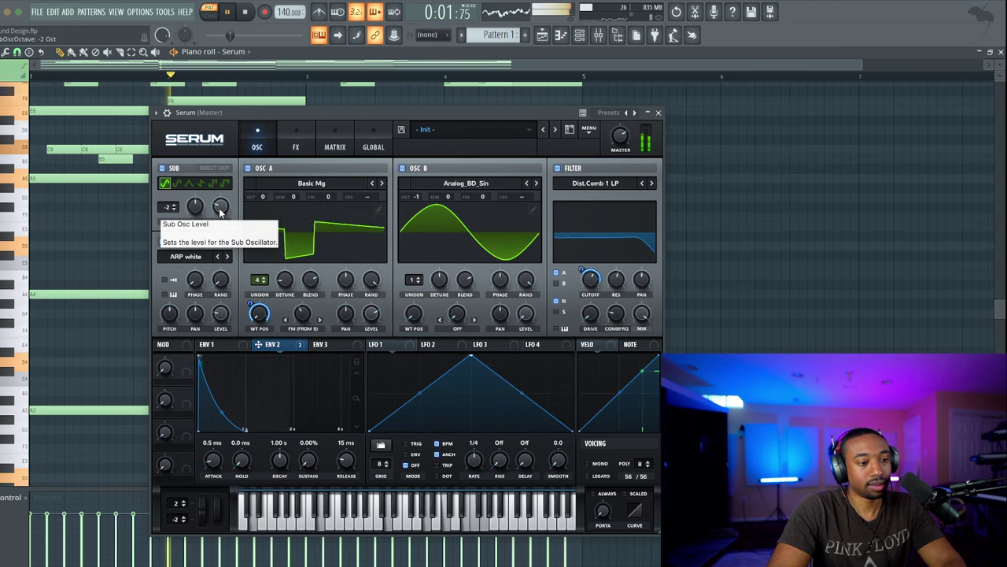
Switch the sub oscillator back to saw, audition it at -2 octaves, and return its octave to 0
key("space")
left_click(201, 184)
key("space")
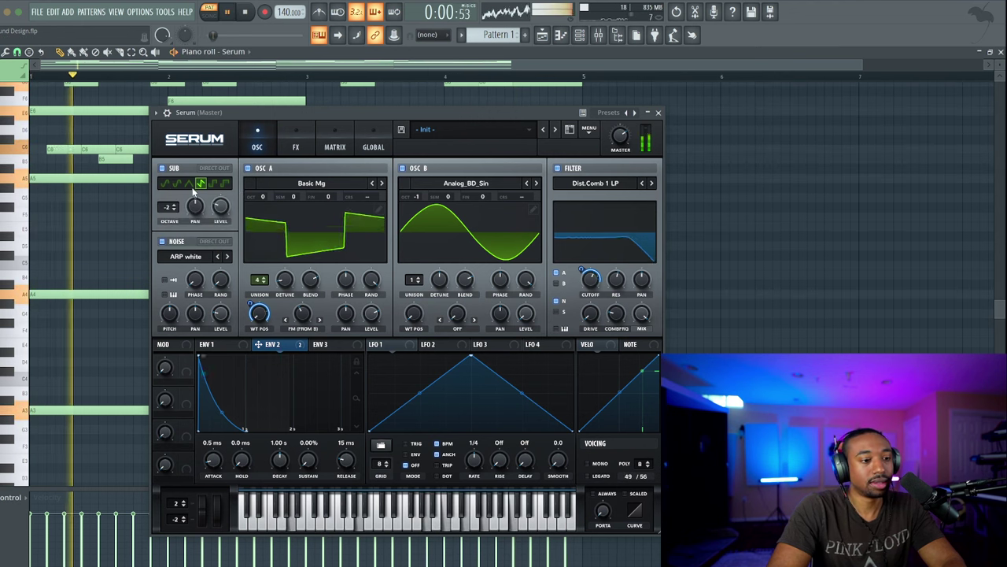
key("space")
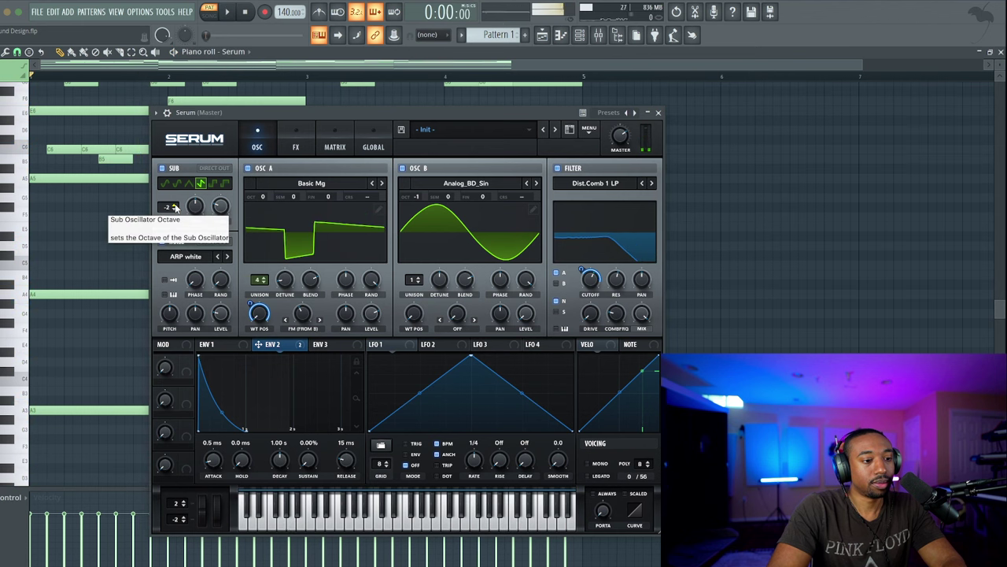
double_click(175, 207)
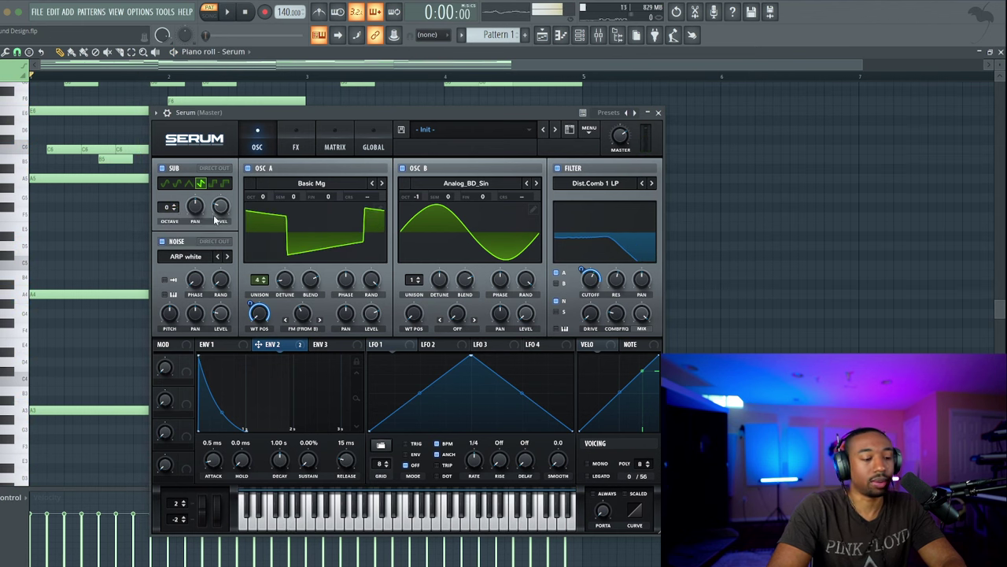
key("space")
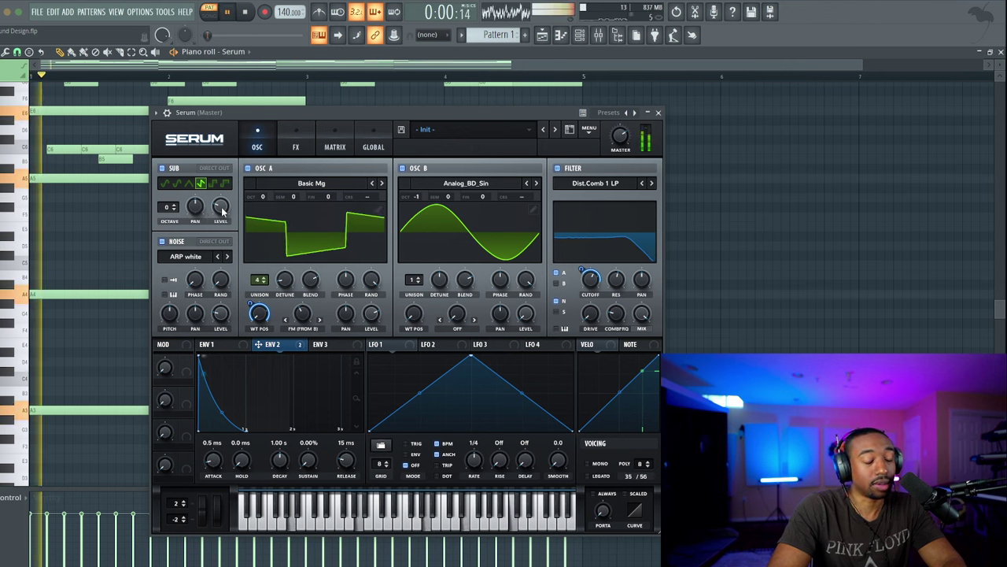
key("space")
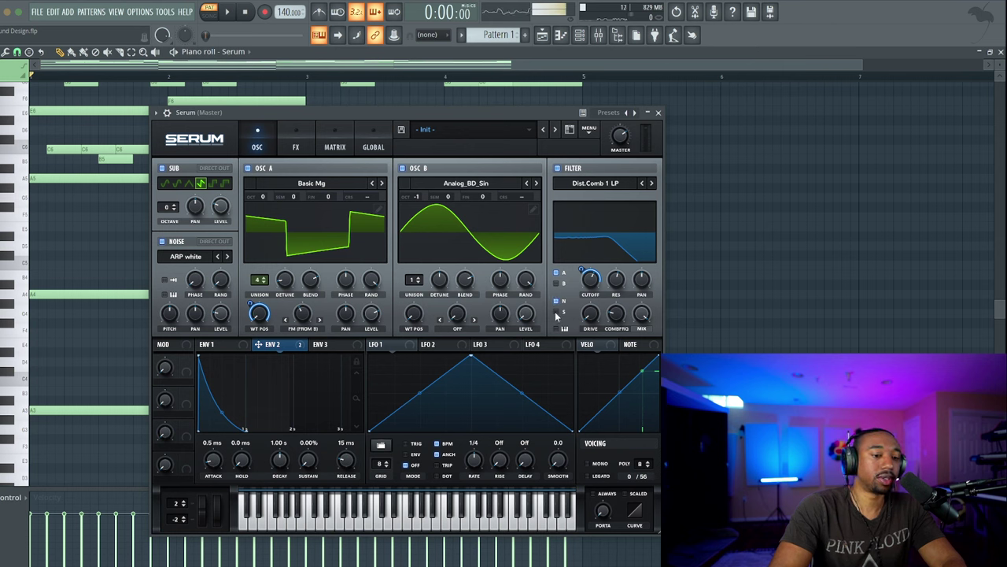
Route the sub oscillator through the filter and raise its level to 89% while auditioning the pattern
key("space")
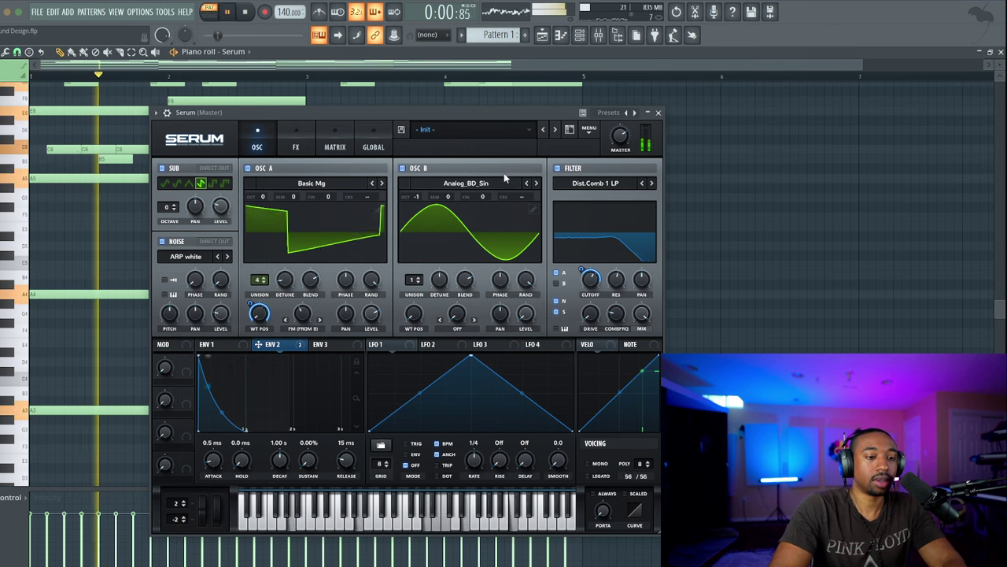
left_click_drag(224, 204, 226, 146)
key("space")
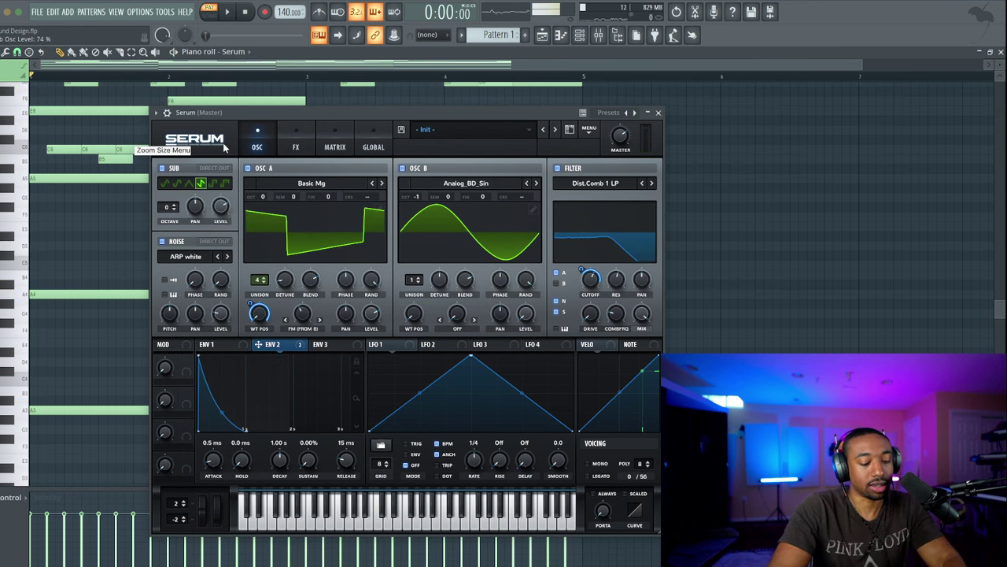
key("space")
left_click_drag(221, 201, 221, 187)
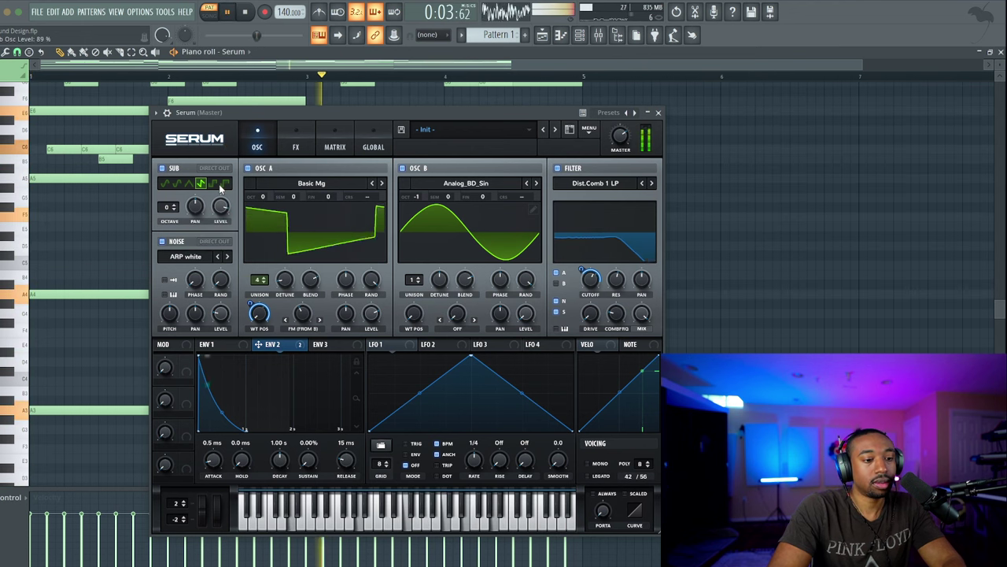
key("space")
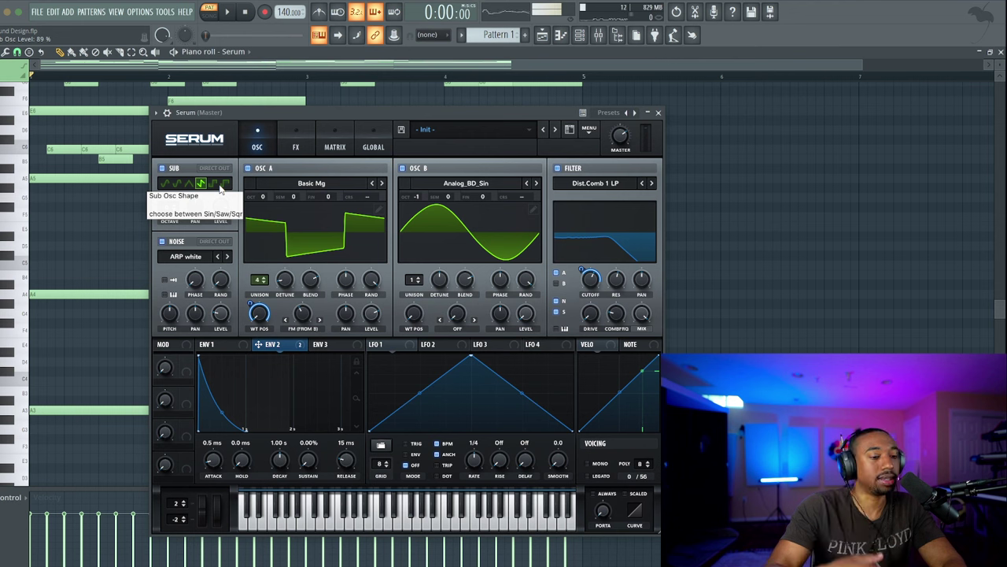
Save the current patch as a preset named Saw Masterclass, auditioning the pattern before and after saving
key("space")
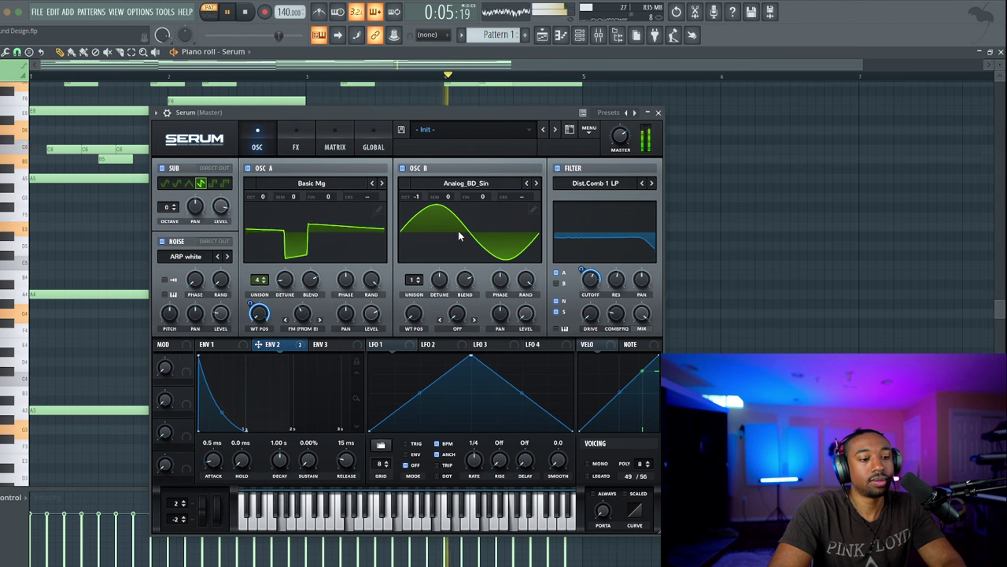
key("space")
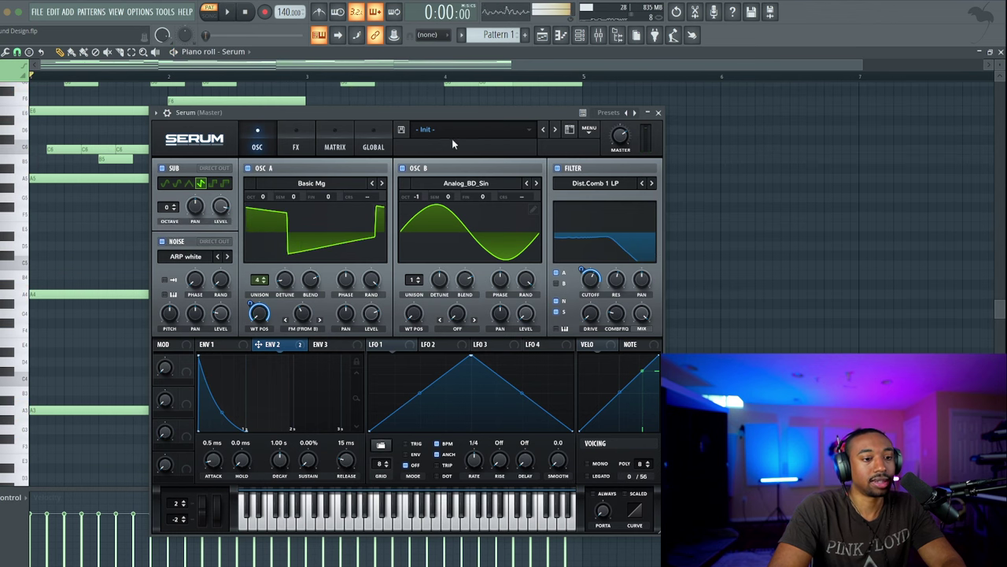
left_click(403, 131)
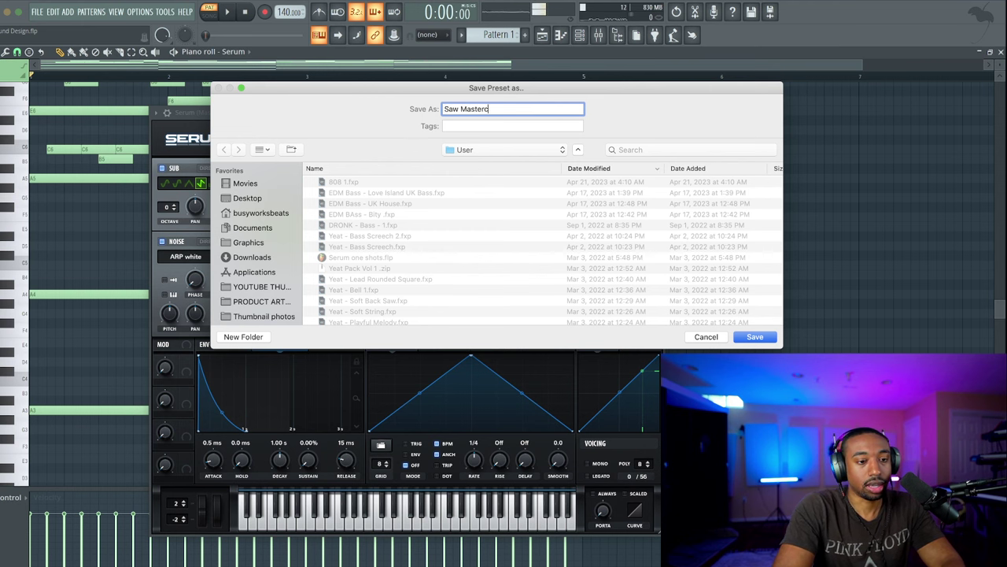
key("Return")
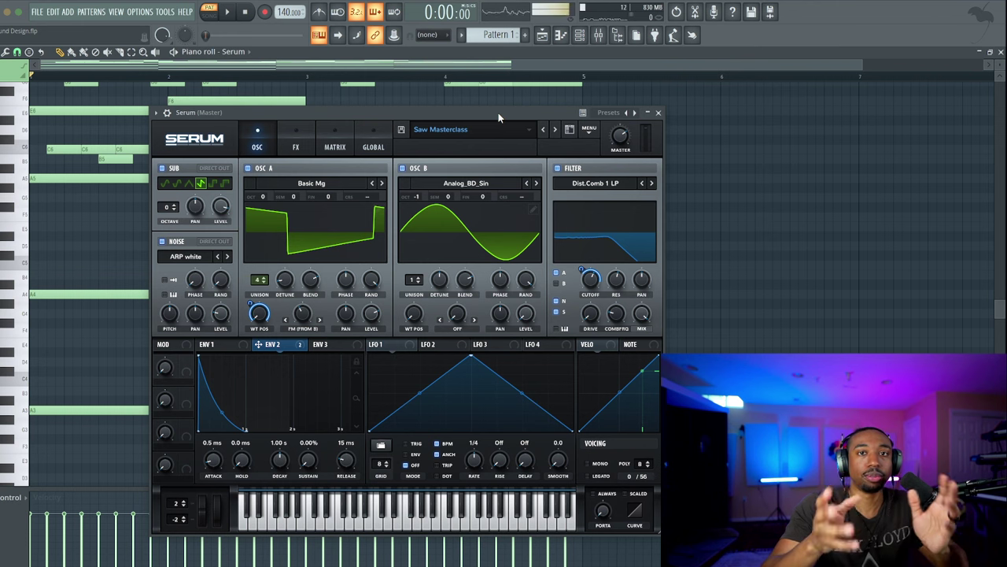
key("space")
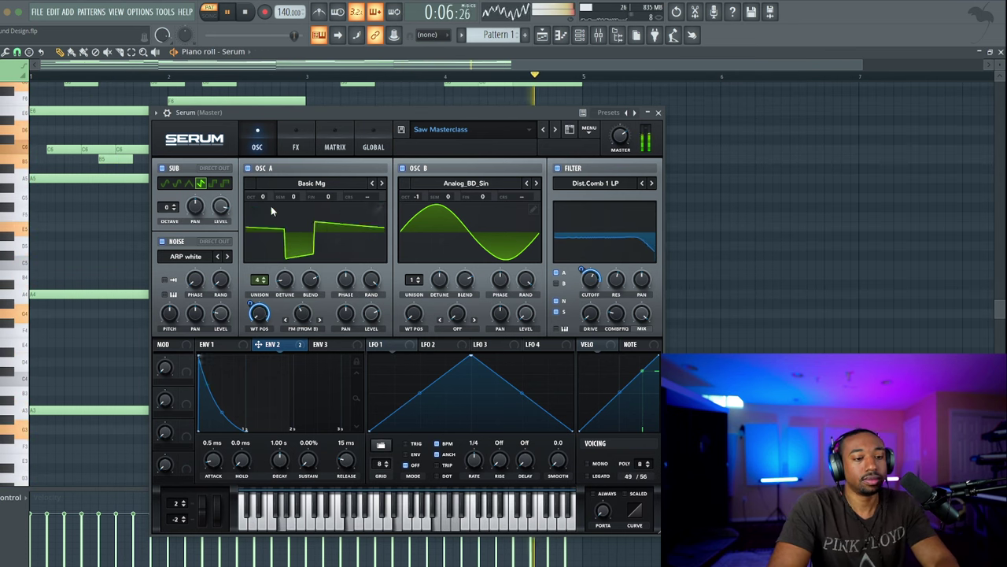
key("space")
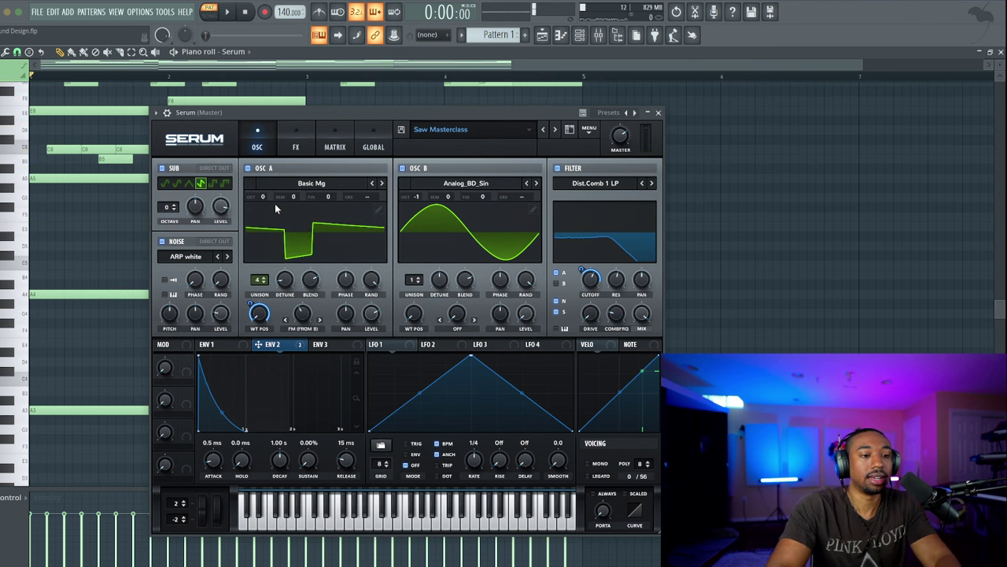
Close the Serum window and the piano roll, and reopen Serum from the channel rack
left_click(658, 113)
left_click(1000, 52)
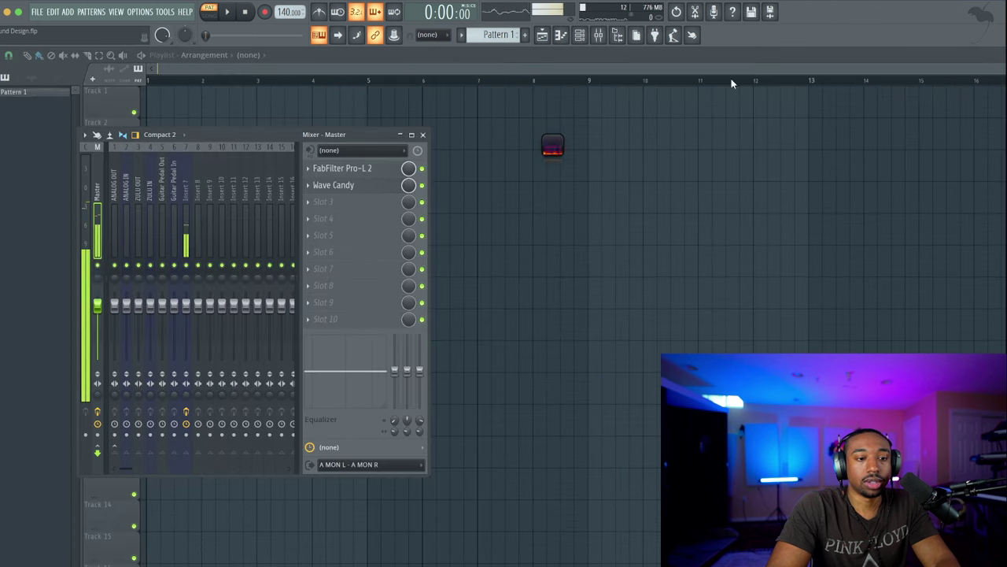
left_click(579, 35)
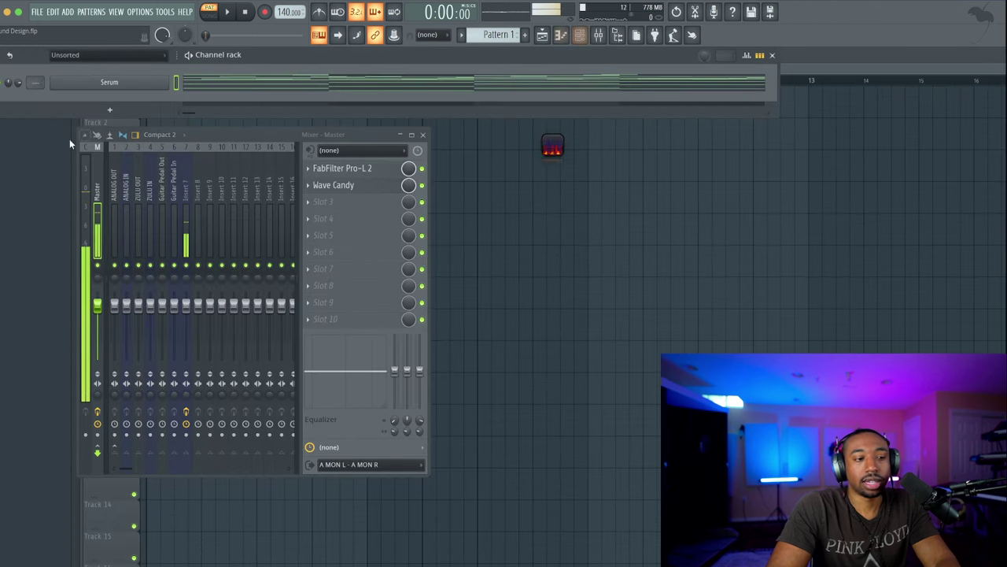
left_click(109, 85)
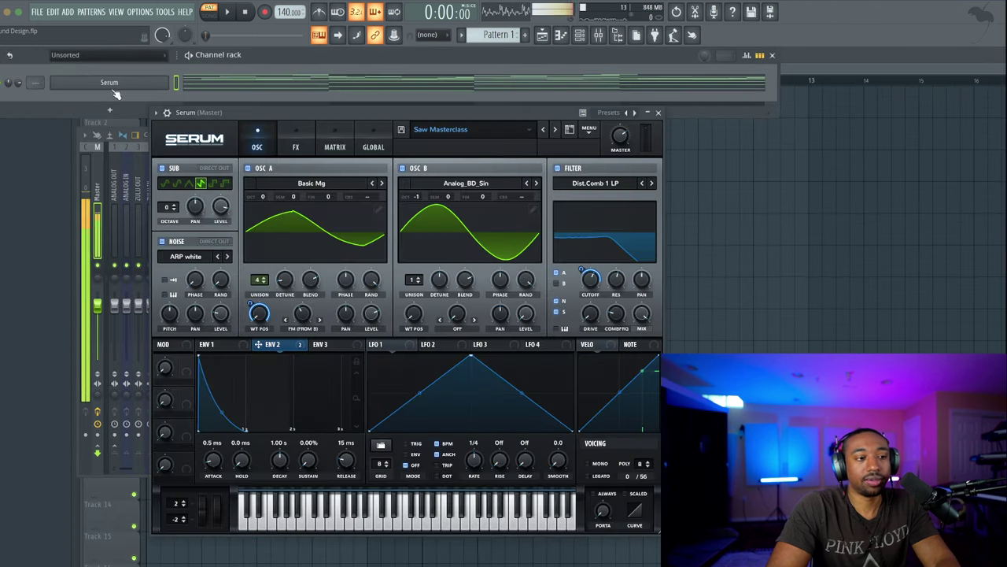
Add a third modulation matrix routing with NoteOn Alt. as the source and A Vol as the destination
left_click(303, 140)
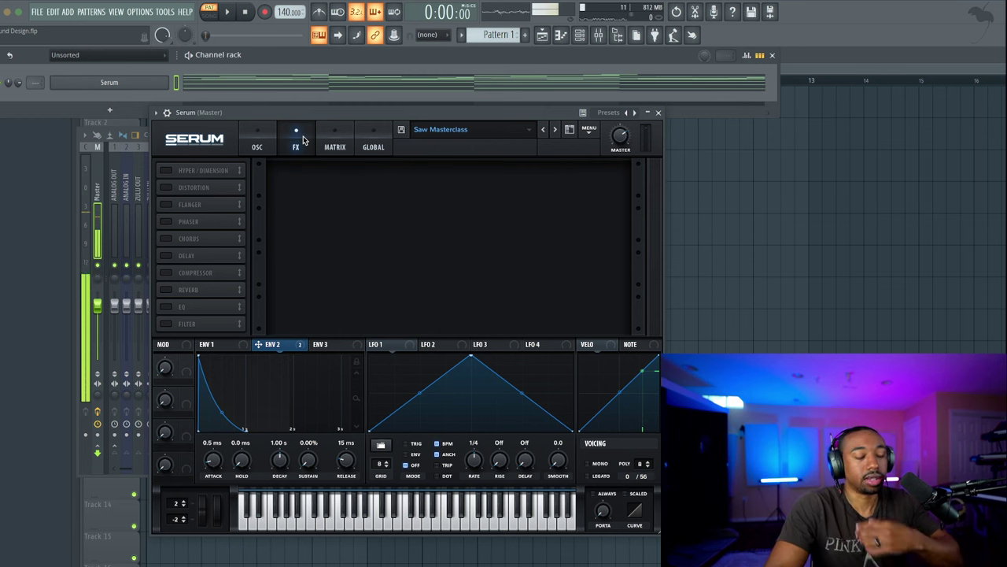
left_click(326, 147)
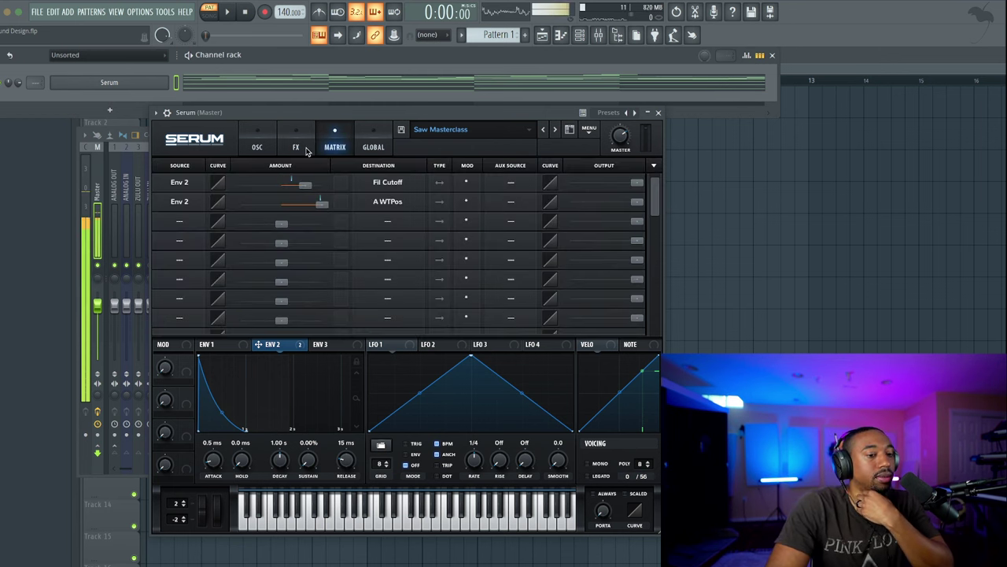
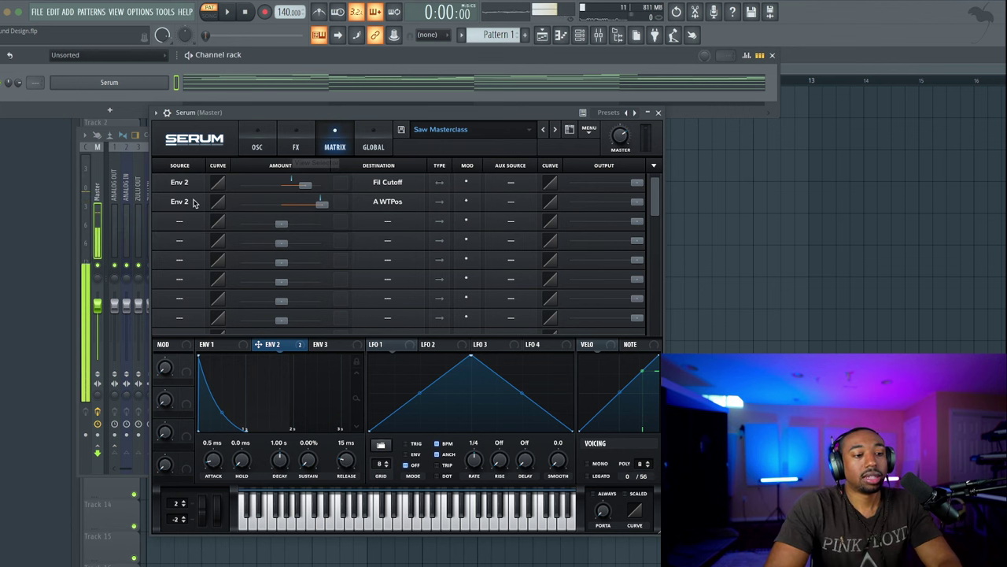
left_click(183, 223)
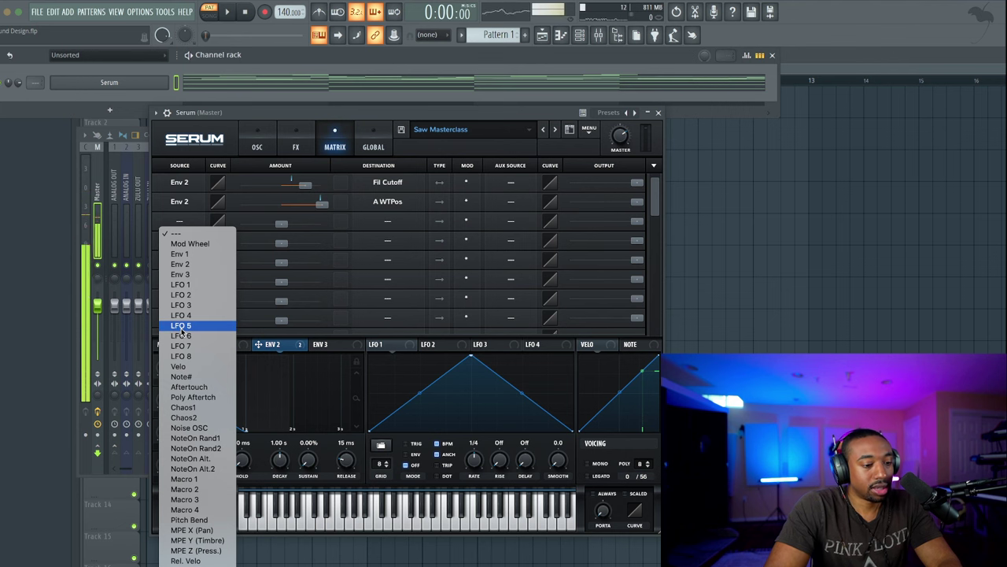
left_click(190, 458)
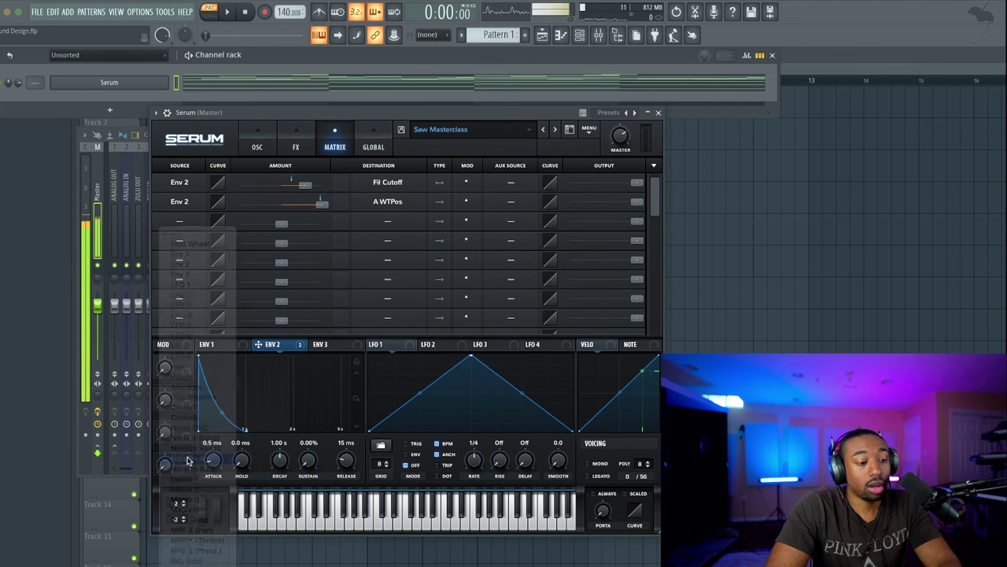
left_click(386, 222)
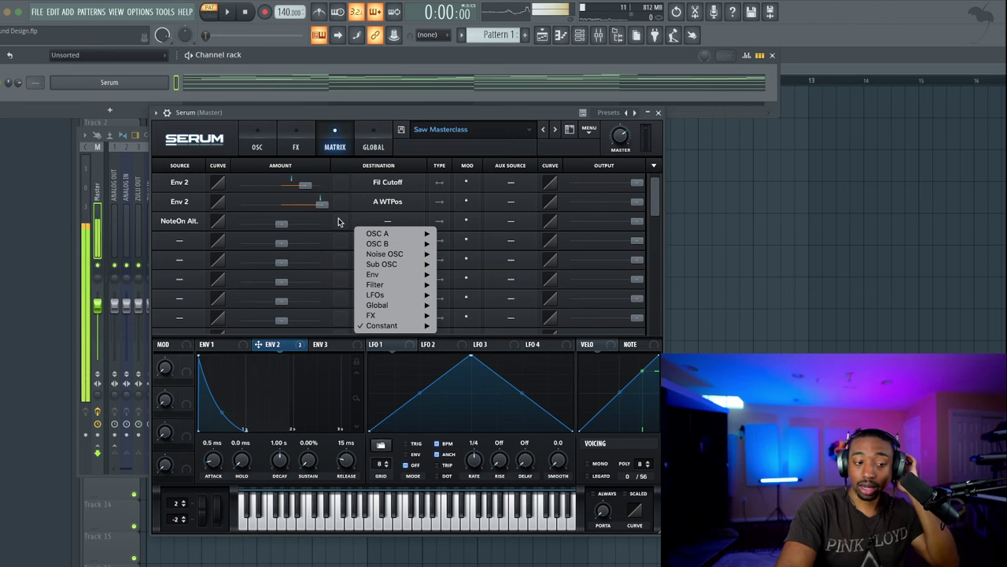
mouse_move(378, 235)
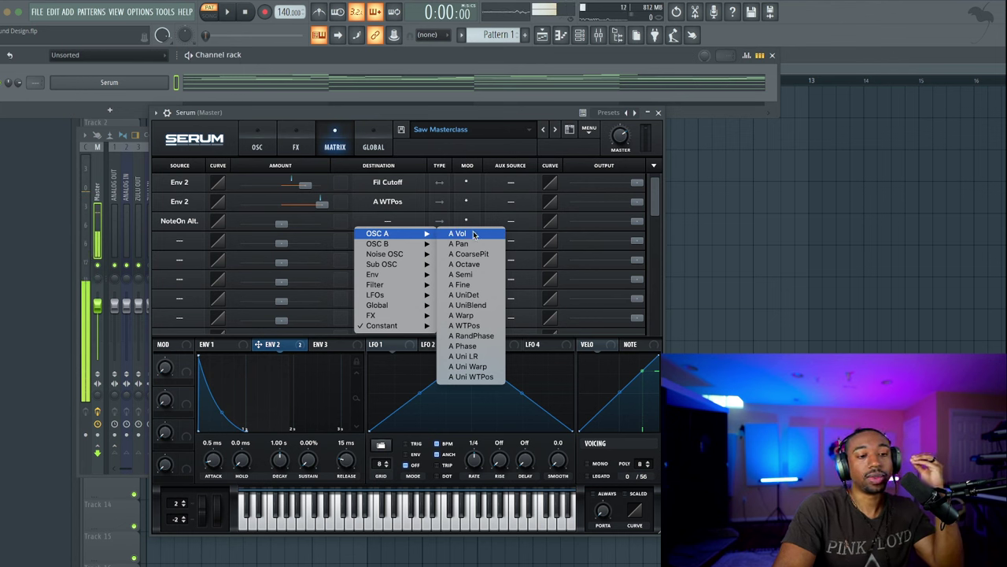
left_click(474, 233)
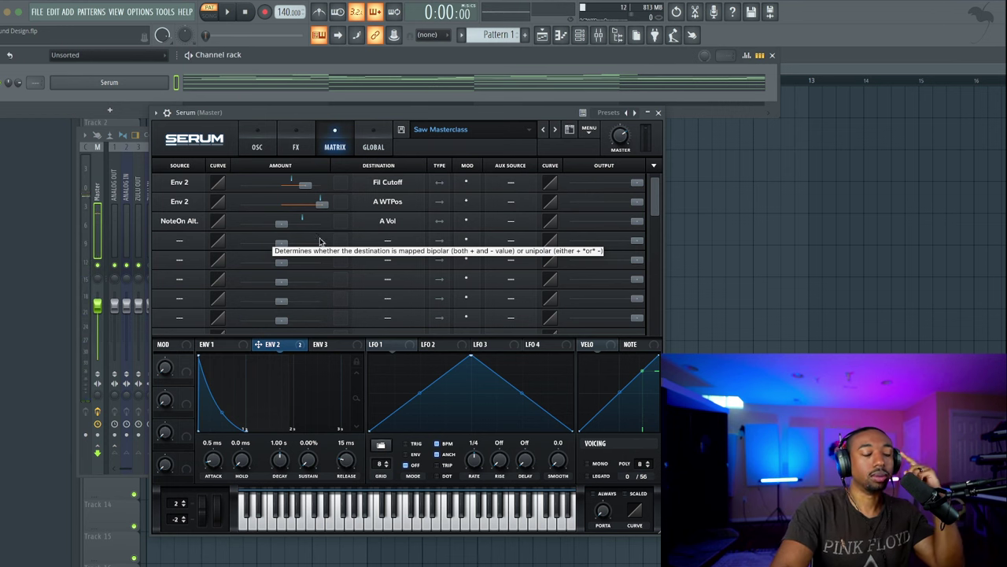
Raise the NoteOn Alt. to A Vol modulation amount to its maximum and audition the pattern
left_click_drag(282, 228, 322, 227)
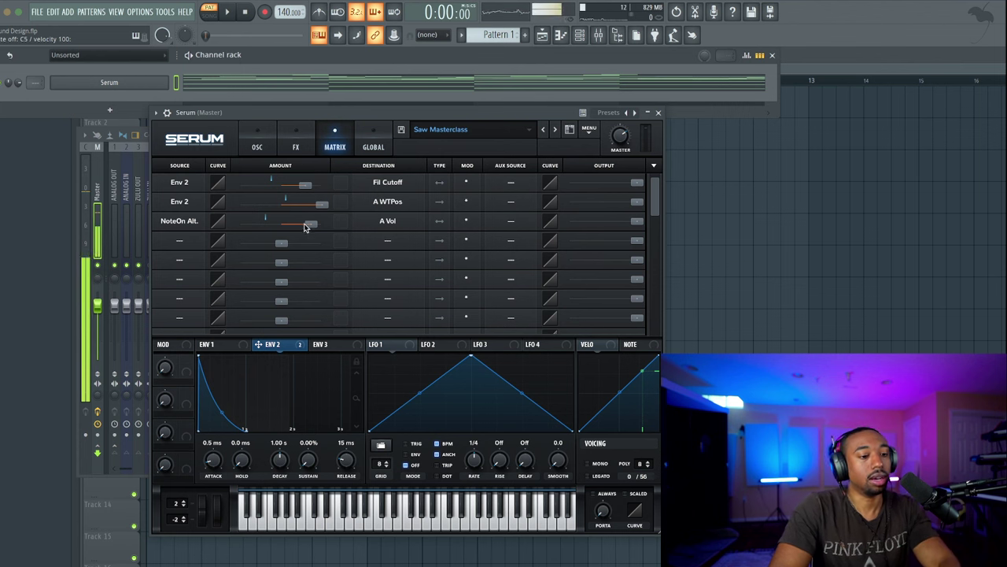
left_click_drag(306, 228, 330, 226)
key("space")
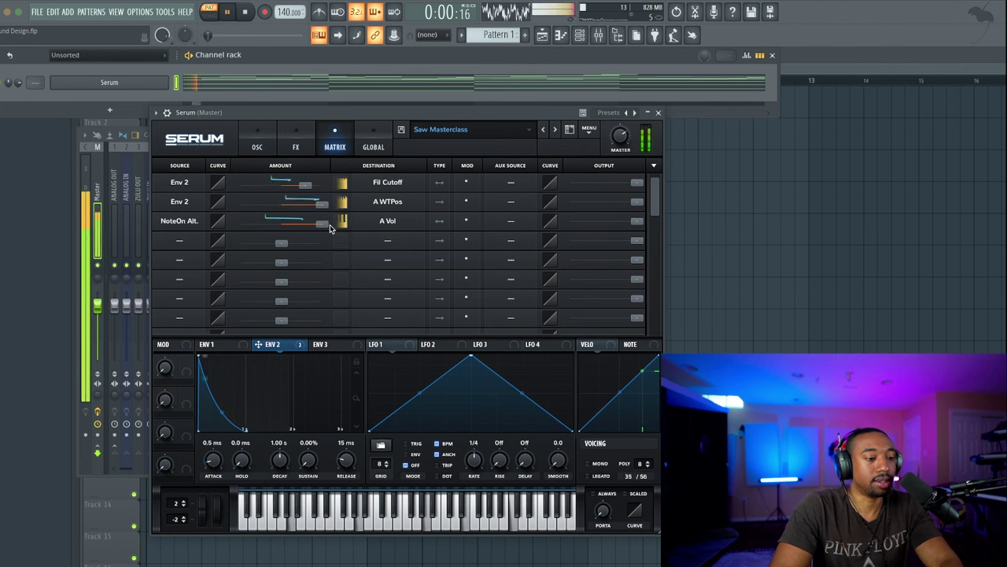
key("space")
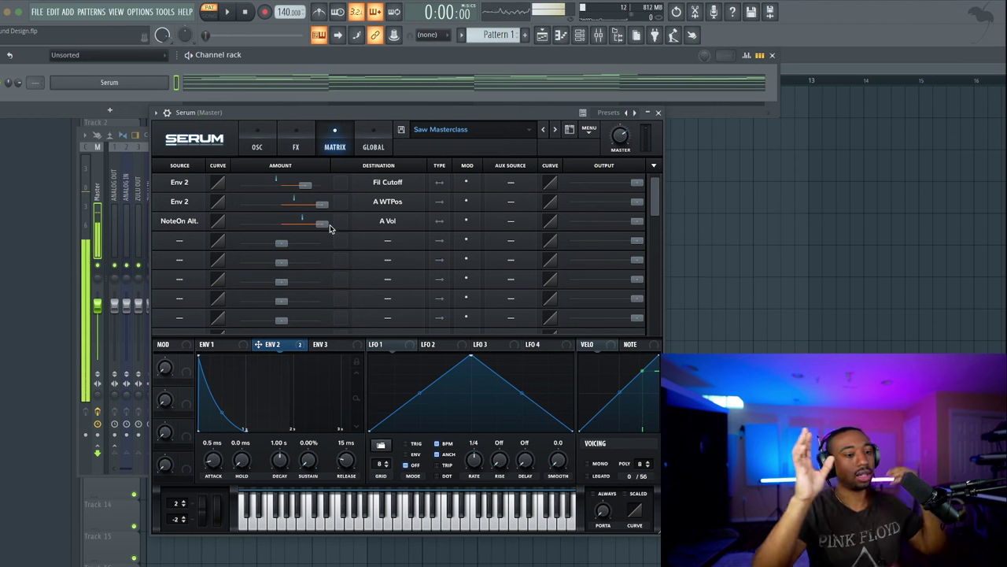
key("space")
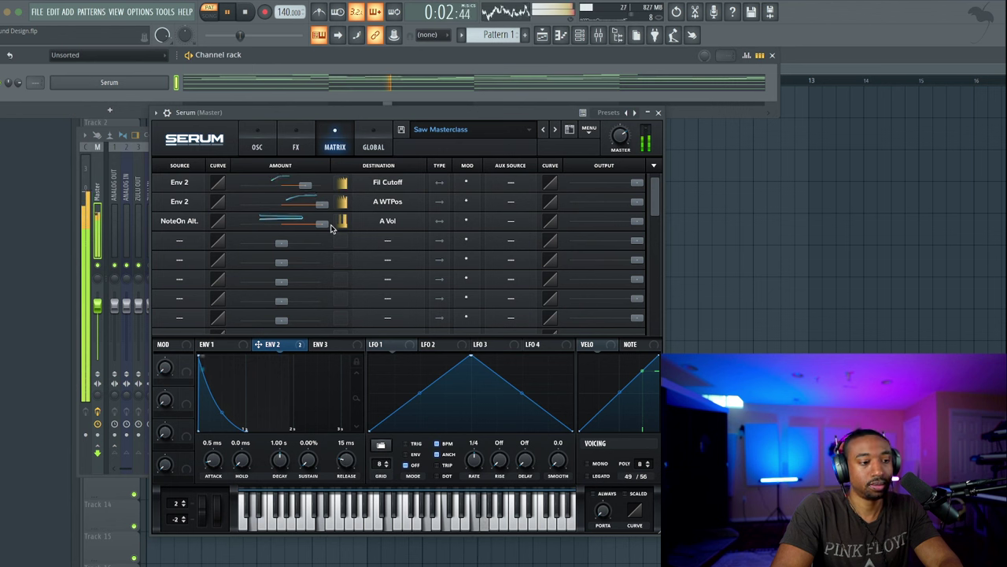
key("space")
Enable the Hyper/Dimension effect and set the Hyper mix to 0%
left_click(295, 147)
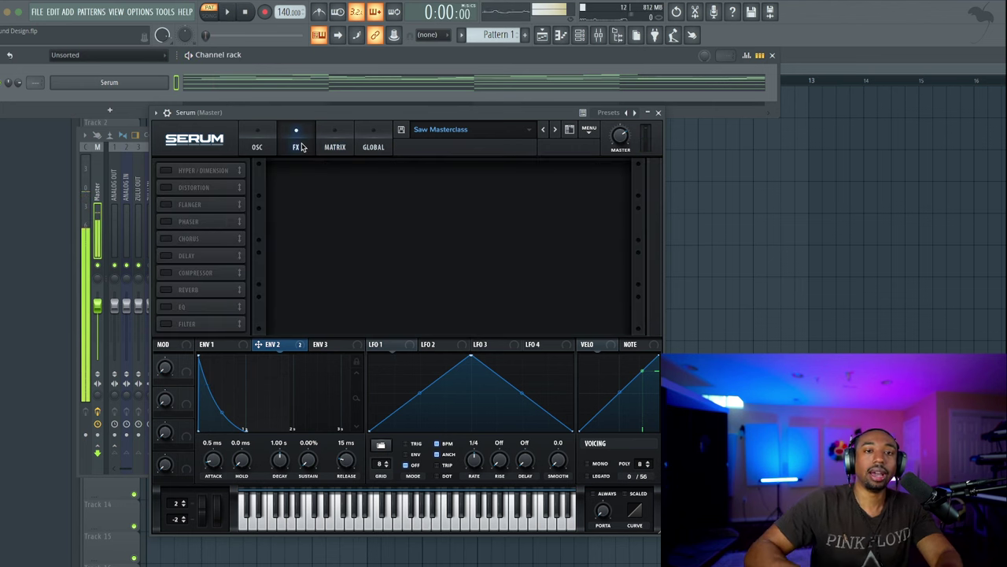
left_click(167, 171)
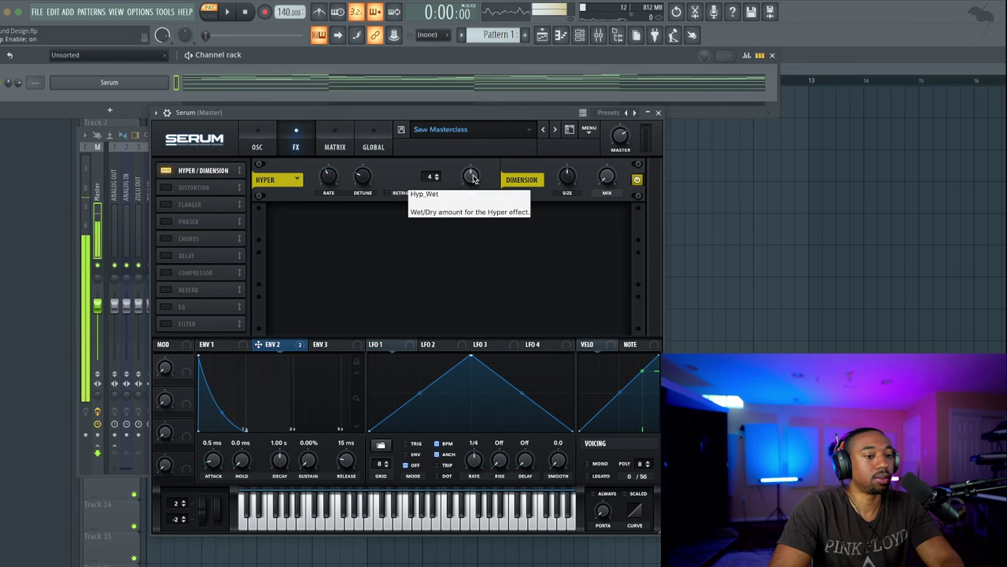
left_click(257, 143)
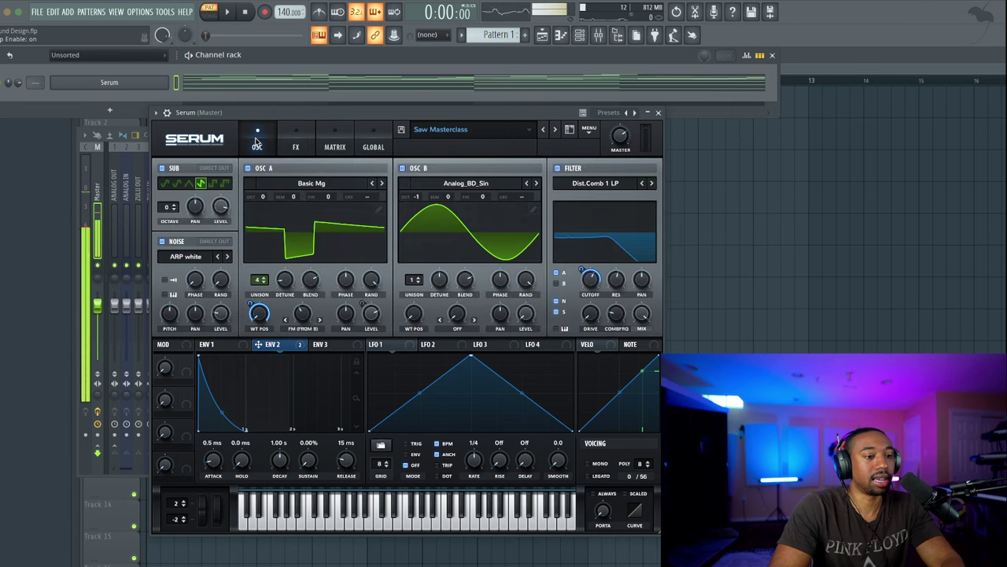
left_click(335, 146)
left_click(304, 146)
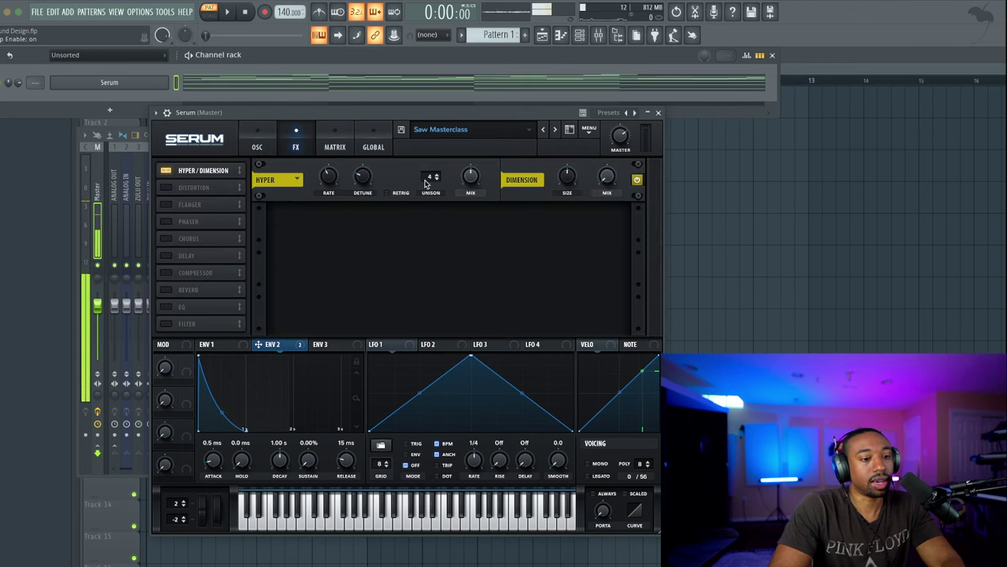
left_click_drag(470, 177, 464, 203)
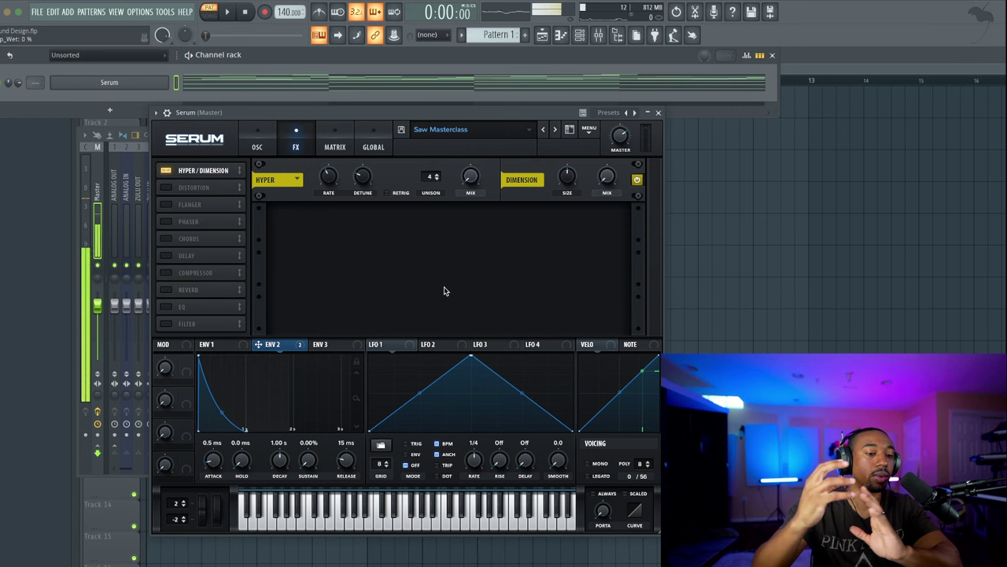
Raise the Dimension mix to roughly half while auditioning the pattern
left_click(607, 178)
key("space")
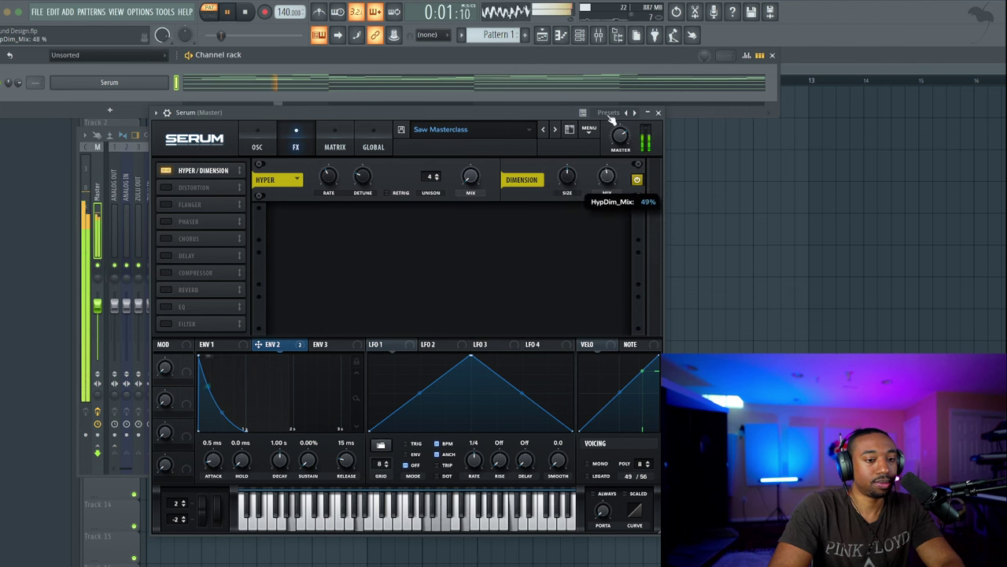
left_click_drag(611, 100, 609, 106)
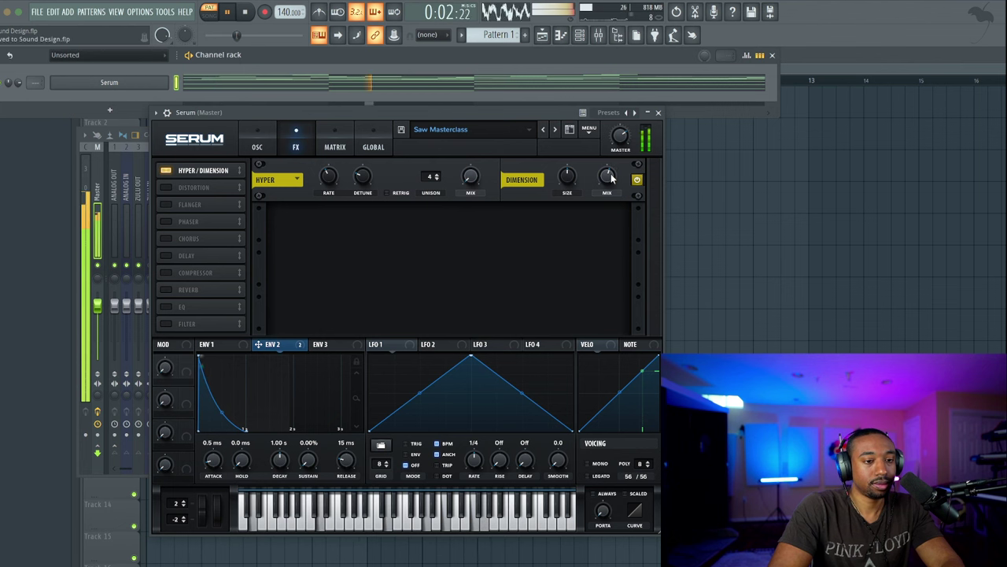
key("space")
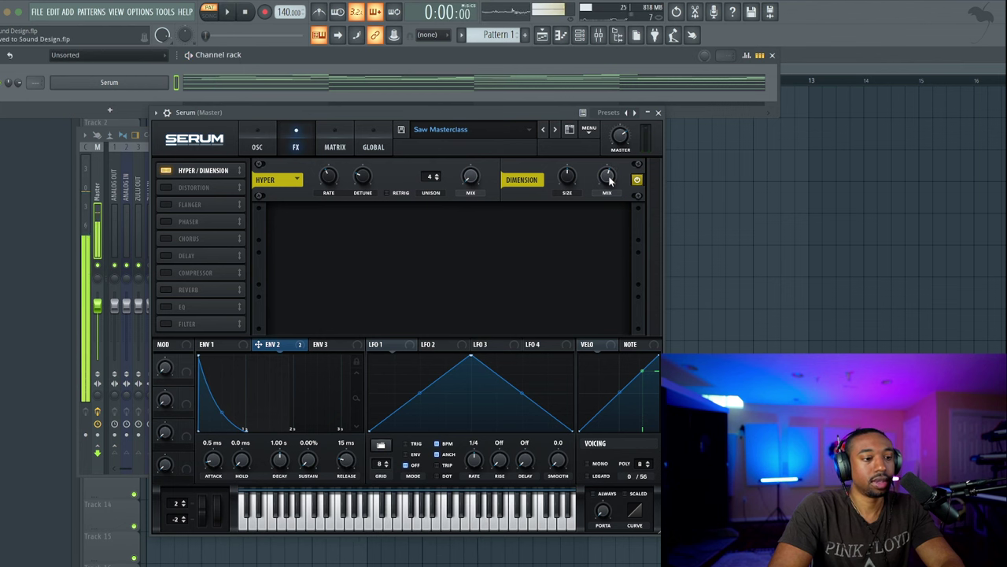
Enable the Distortion effect and set its type to Tape Sat
left_click(193, 188)
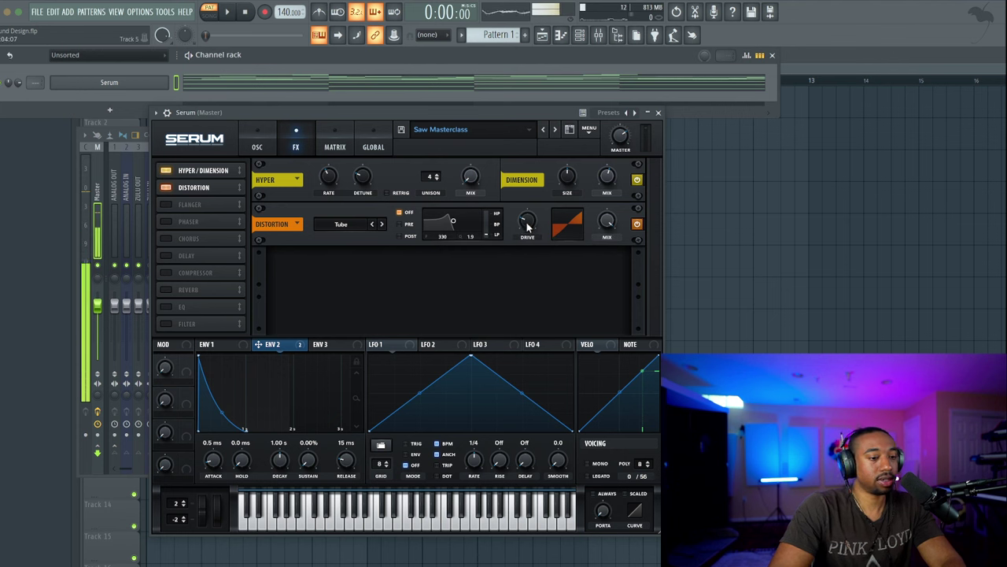
left_click(358, 228)
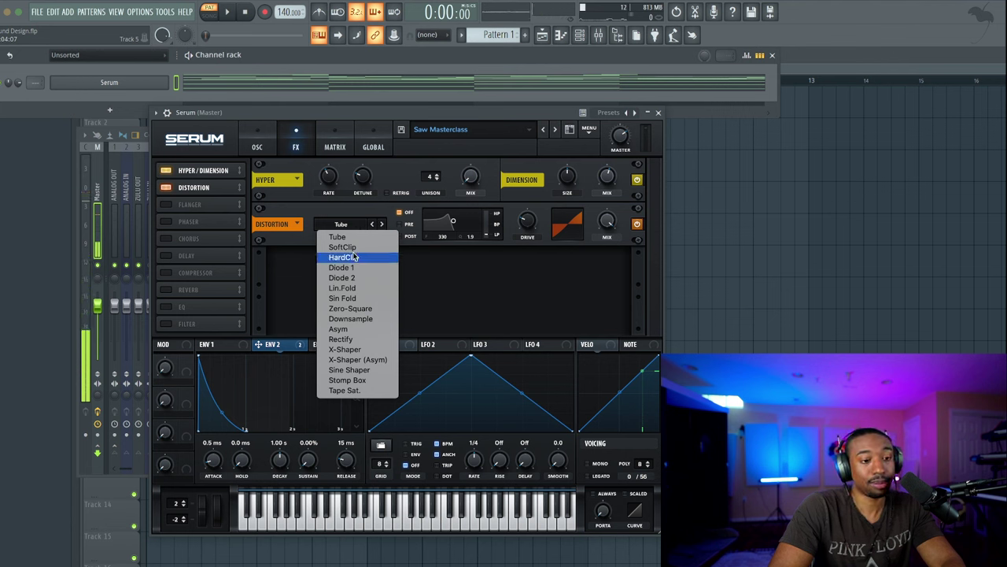
left_click(508, 218)
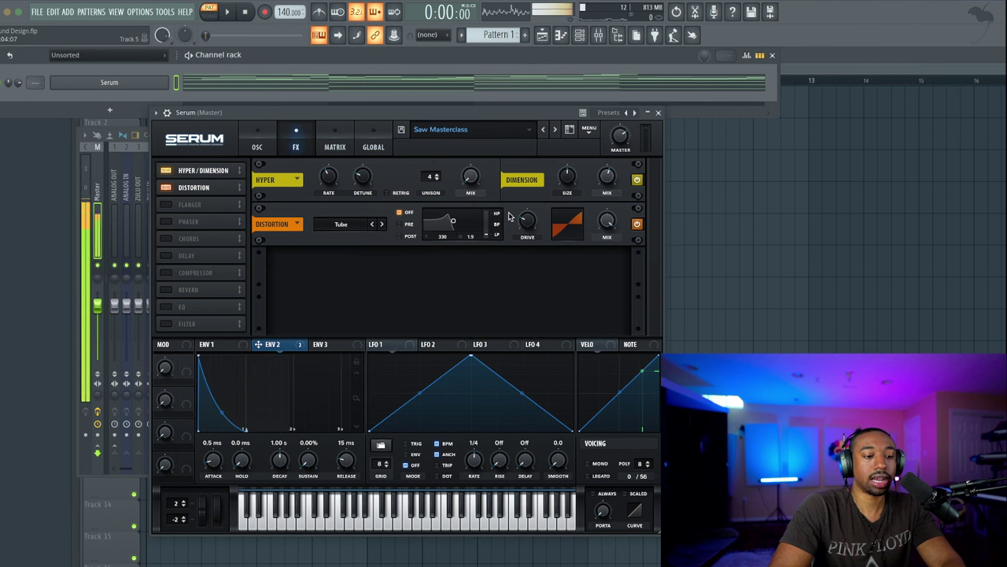
left_click(348, 227)
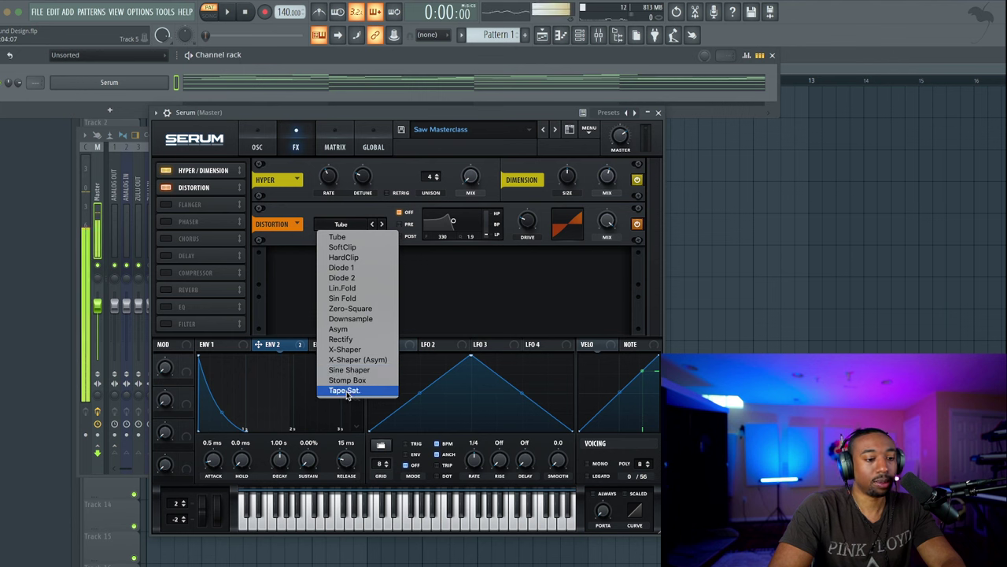
left_click(346, 395)
Set the distortion drive to 47% and audition the pattern
left_click_drag(529, 227, 530, 200)
key("space")
key("space")
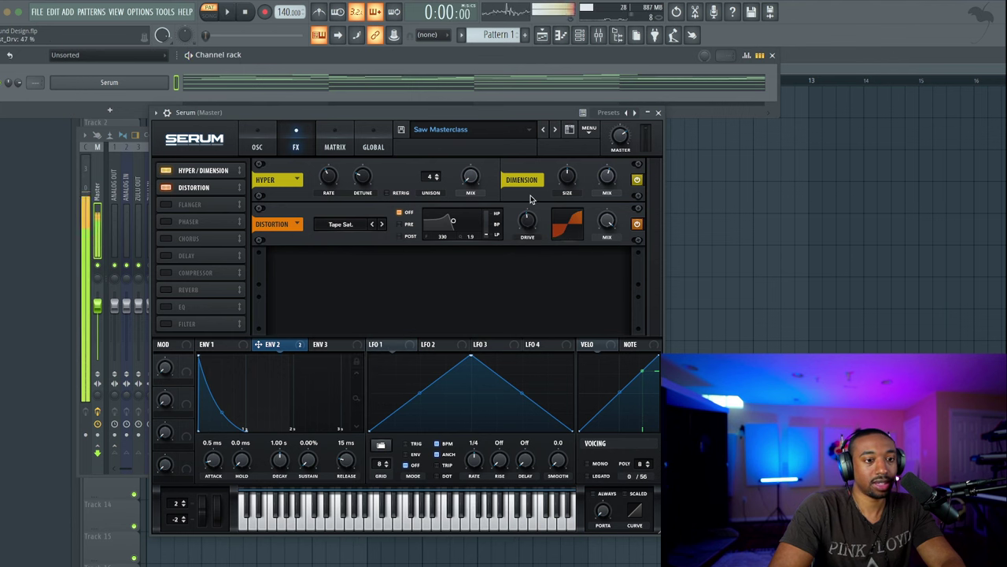
key("space")
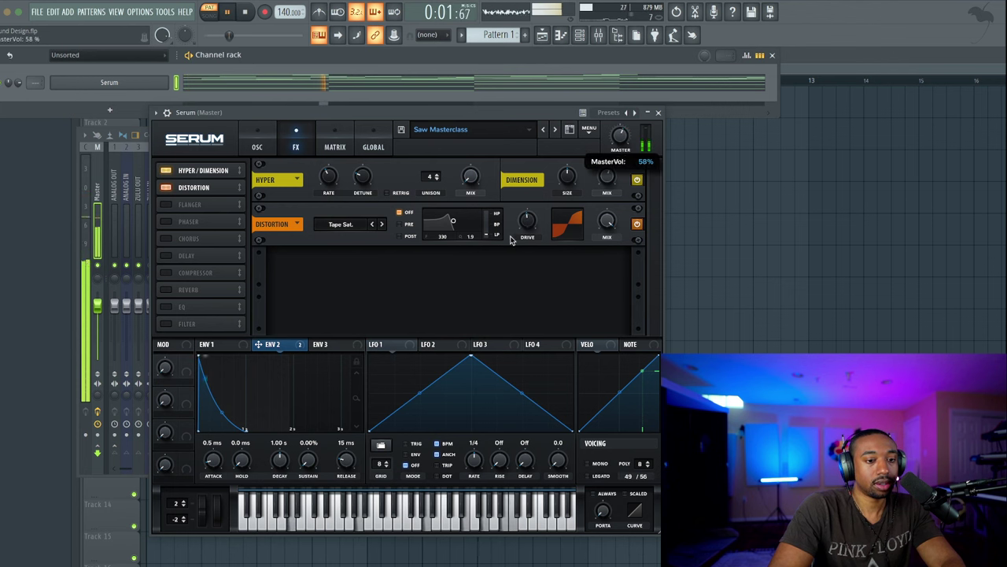
Stop the playback and disable the Distortion effect
key("space")
left_click(354, 225)
left_click(311, 229)
left_click(166, 188)
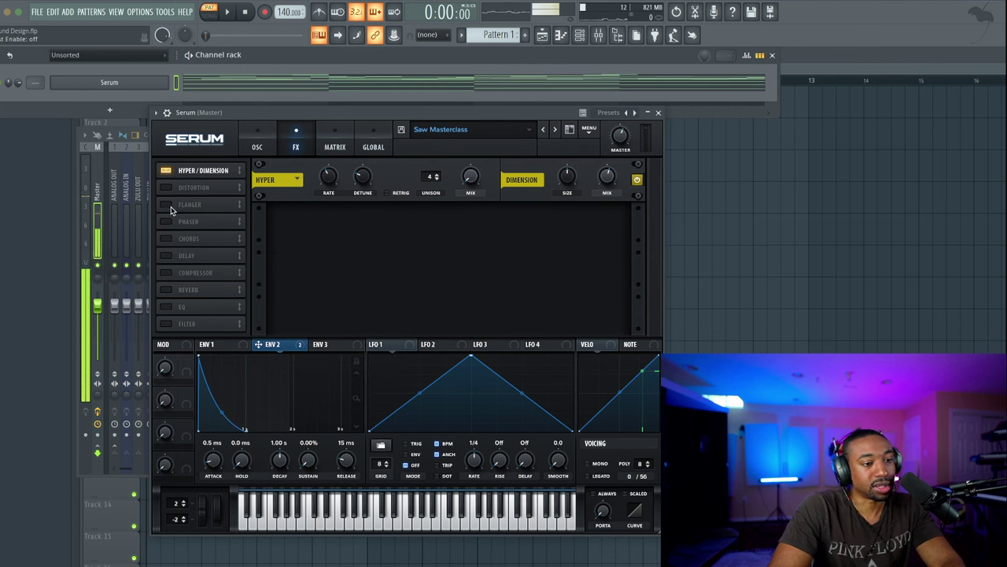
Try the Flanger effect on the playing pattern, switching it on for the audition and off again
left_click(168, 206)
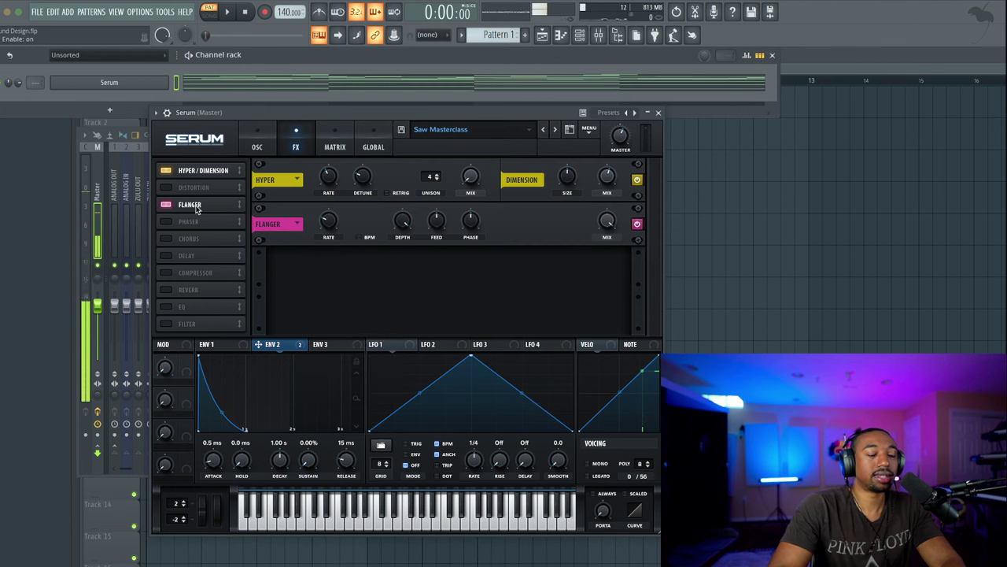
key("space")
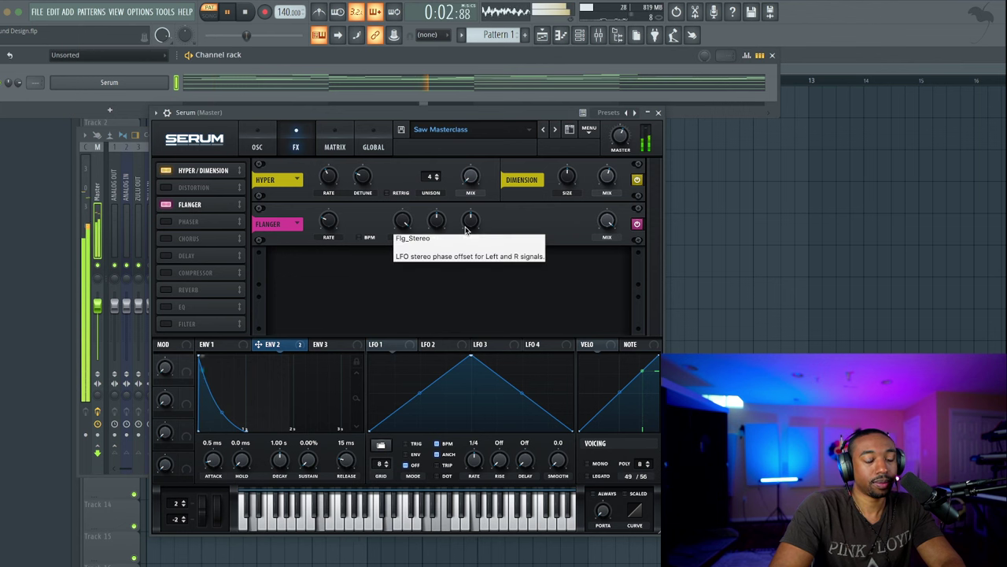
key("space")
left_click(167, 204)
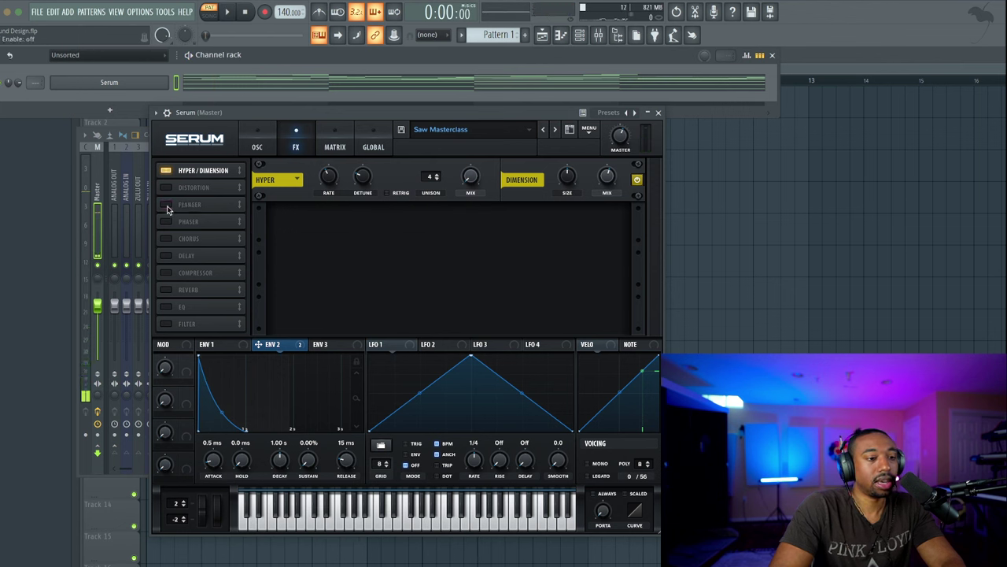
Try the Phaser effect on the playing pattern, switching it on for the audition and off again
left_click(166, 223)
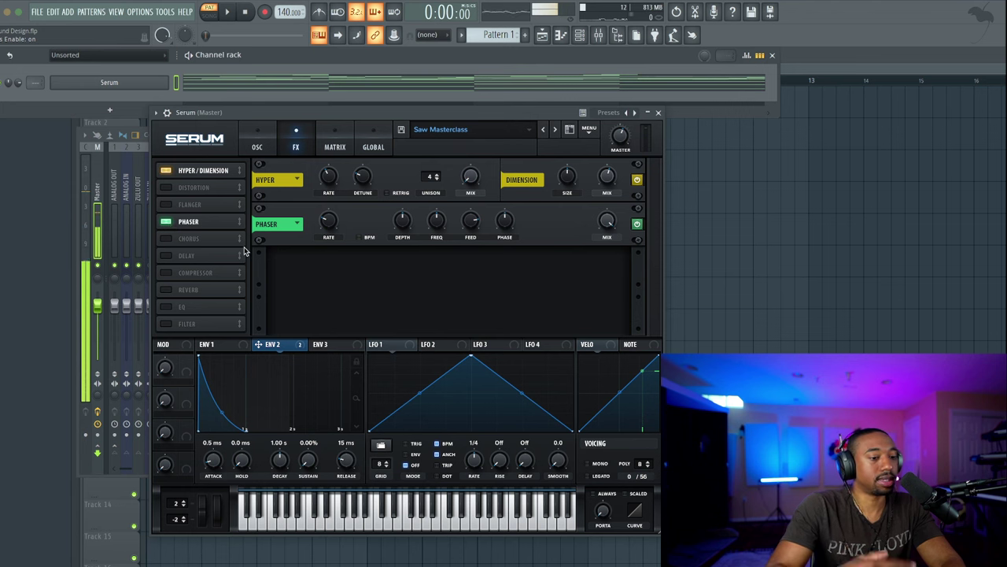
key("space")
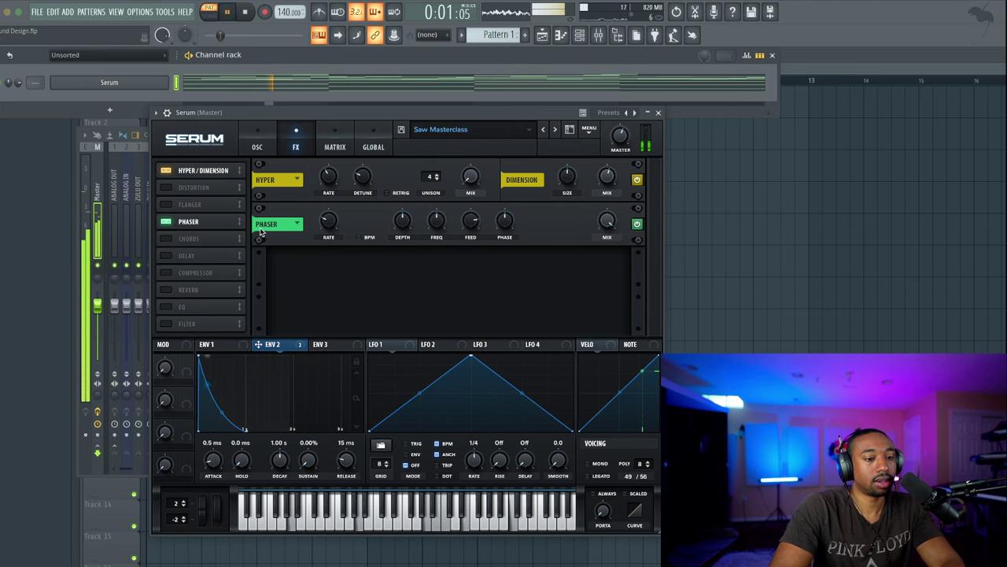
key("space")
left_click(166, 223)
Enable the Chorus effect and set its mix to 41% while auditioning the pattern
left_click(167, 238)
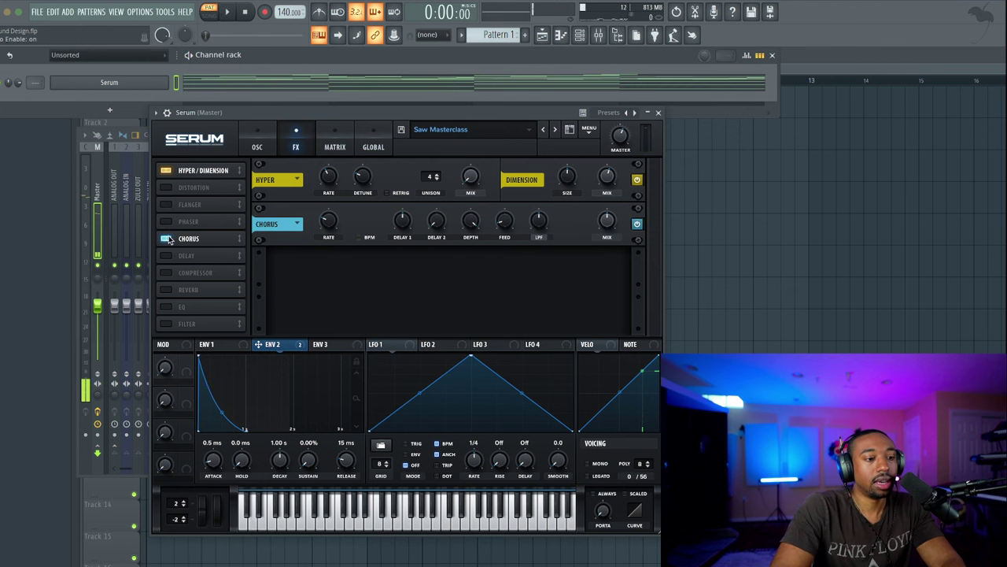
mouse_move(609, 235)
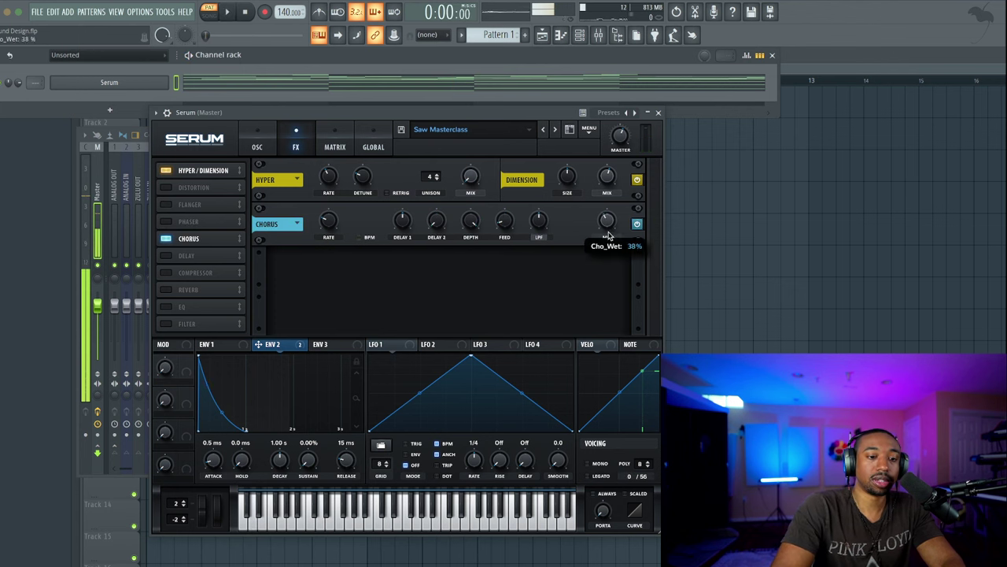
key("space")
left_click_drag(609, 235, 615, 174)
key("space")
key("space")
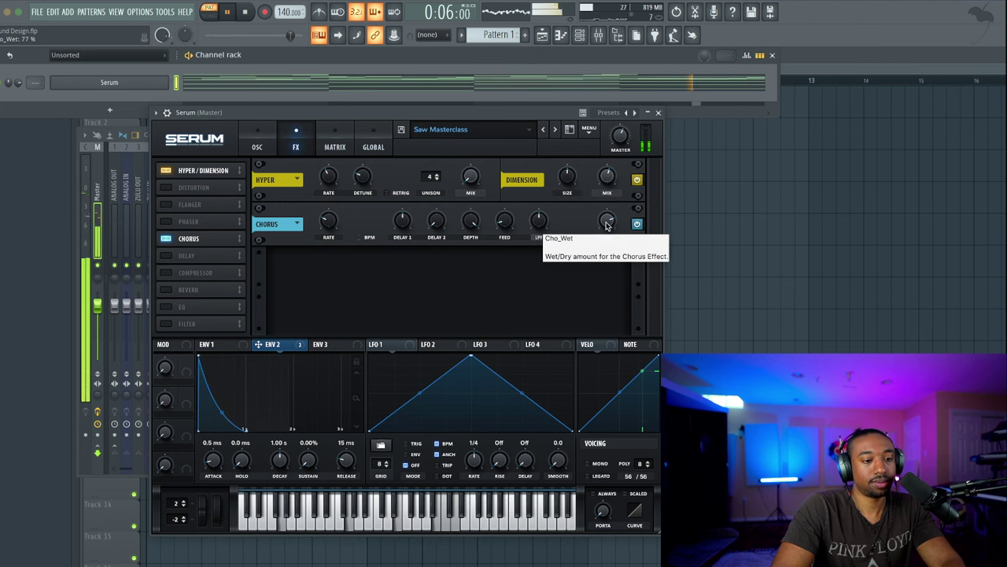
left_click_drag(606, 226, 599, 283)
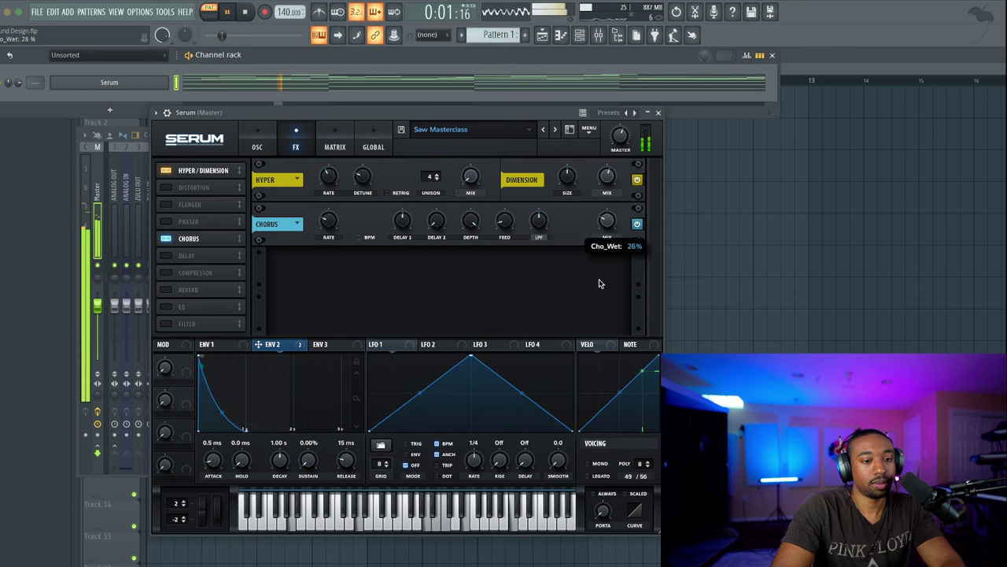
key("space")
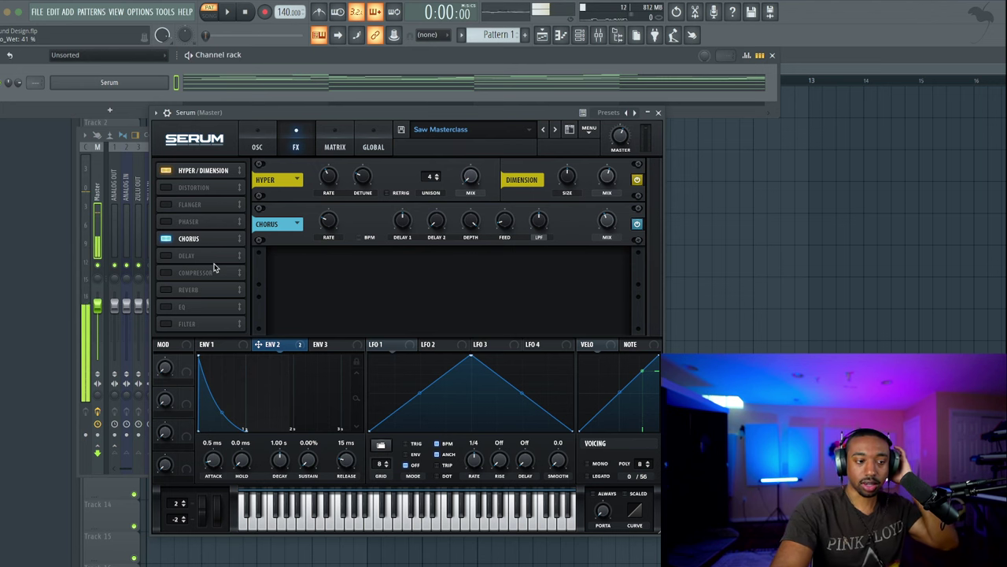
Try the Delay effect with its mix at 37% on the playing pattern, and switch it off again
left_click(167, 256)
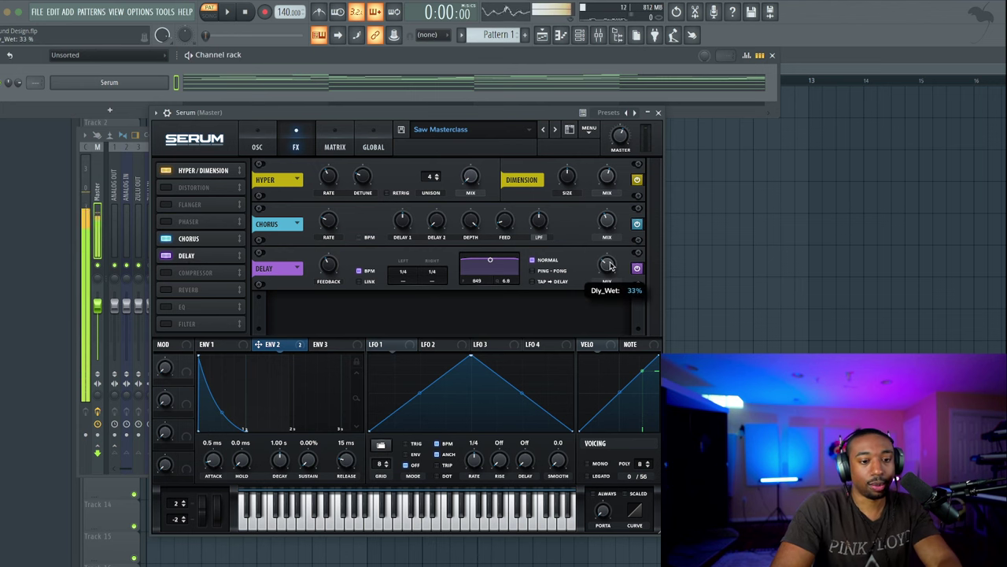
key("space")
mouse_move(612, 253)
left_mouse_down()
mouse_move(615, 239)
mouse_move(607, 252)
left_mouse_up()
key("space")
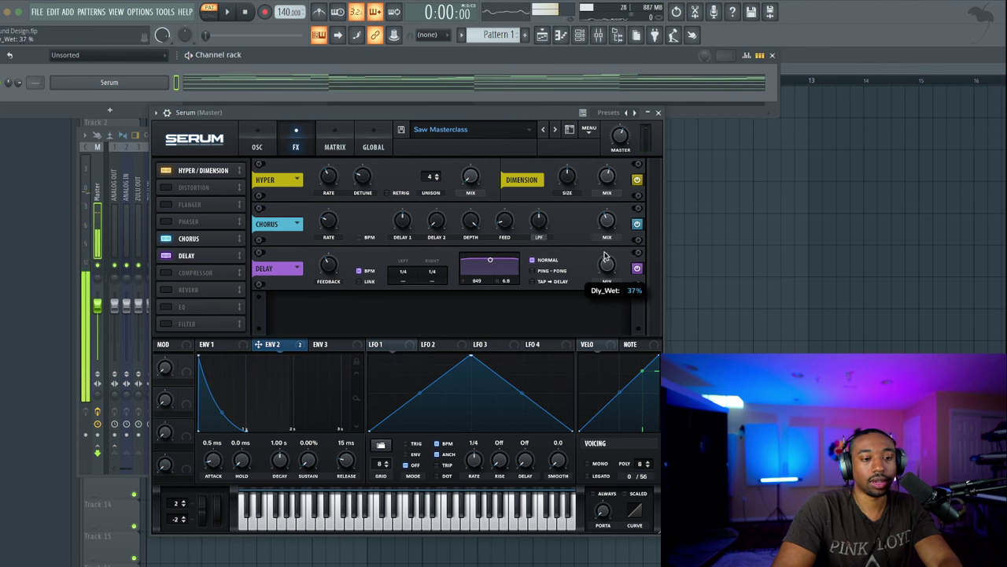
left_click(166, 254)
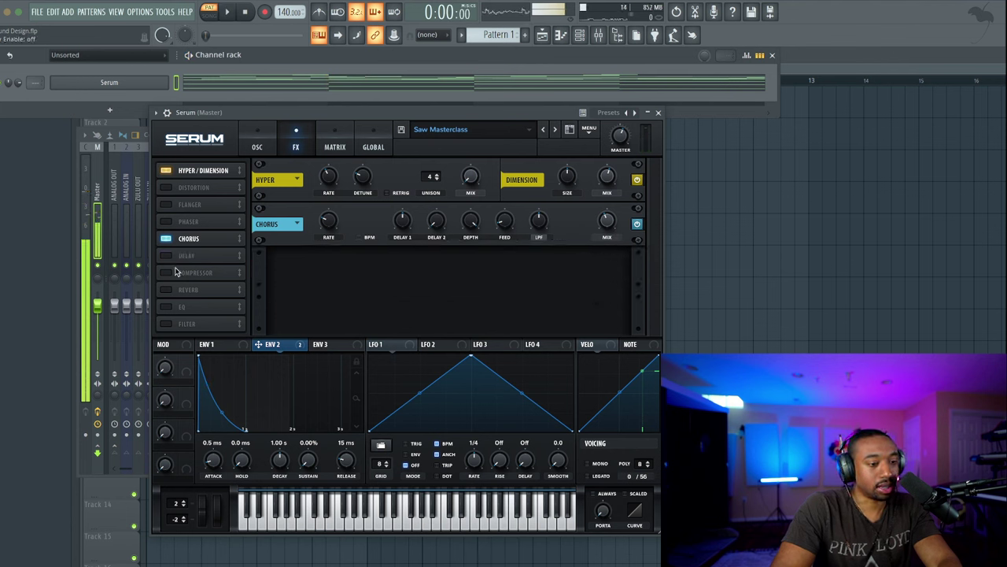
Enable the Compressor effect and raise its makeup gain to 5.2 dB while auditioning the pattern
left_click(166, 272)
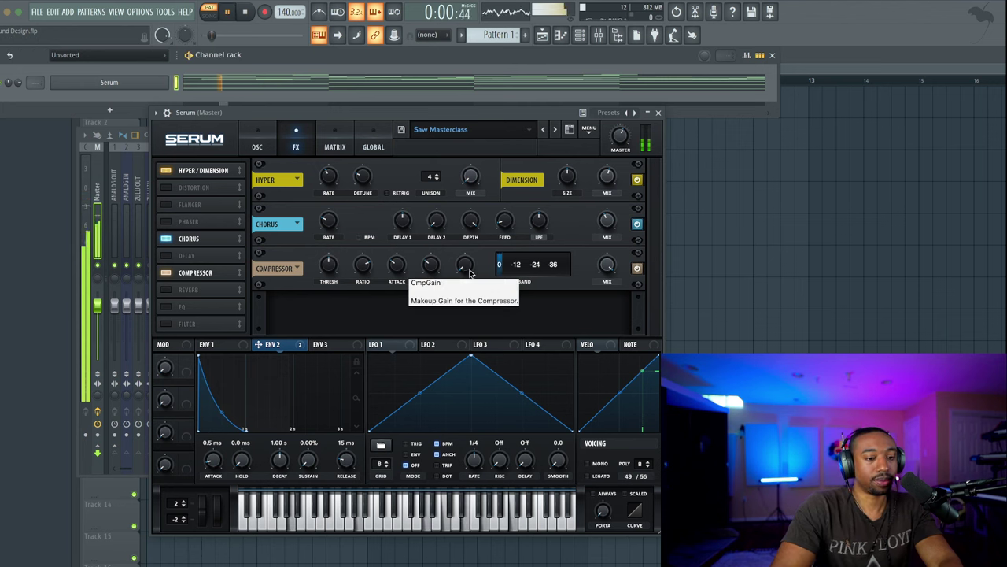
key("space")
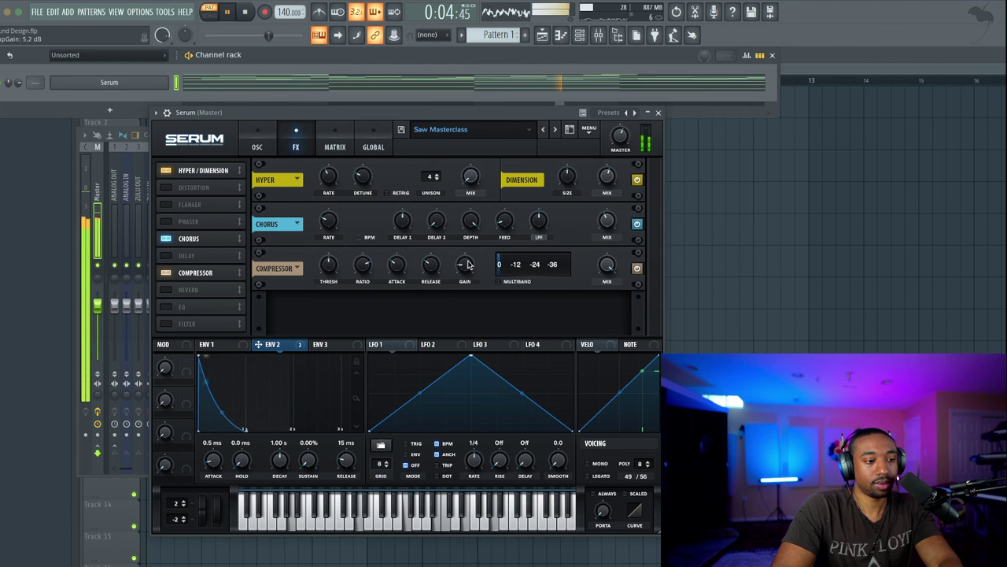
key("space")
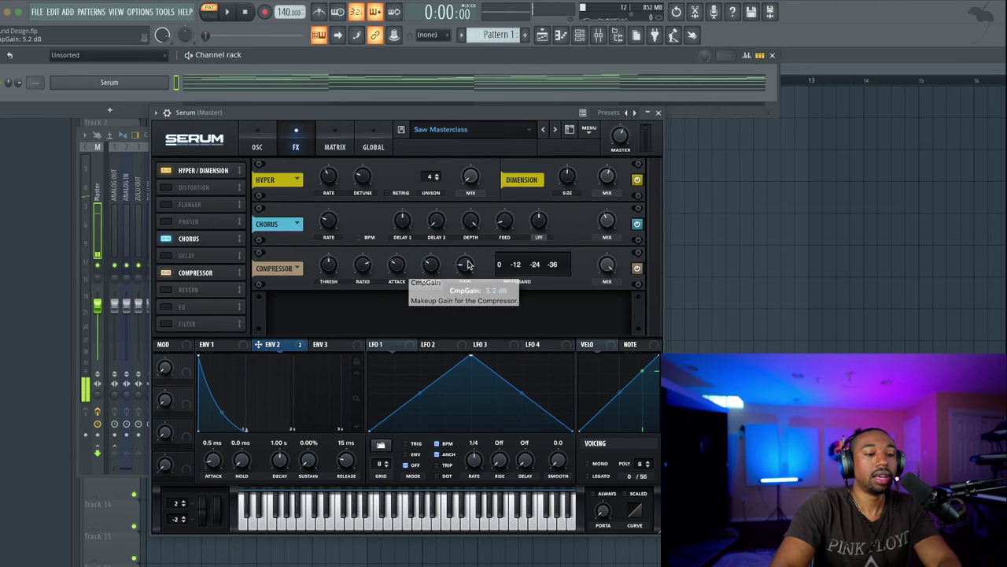
Try the compressor's multiband mode with the gain at 7.6 dB on the playing pattern, and turn multiband off again
left_click(497, 281)
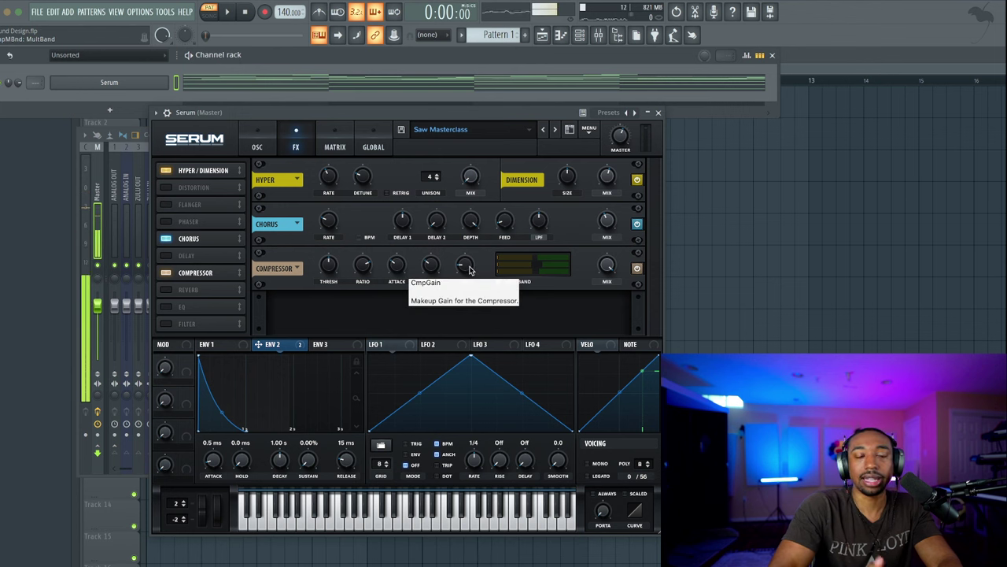
key("space")
left_click(464, 264)
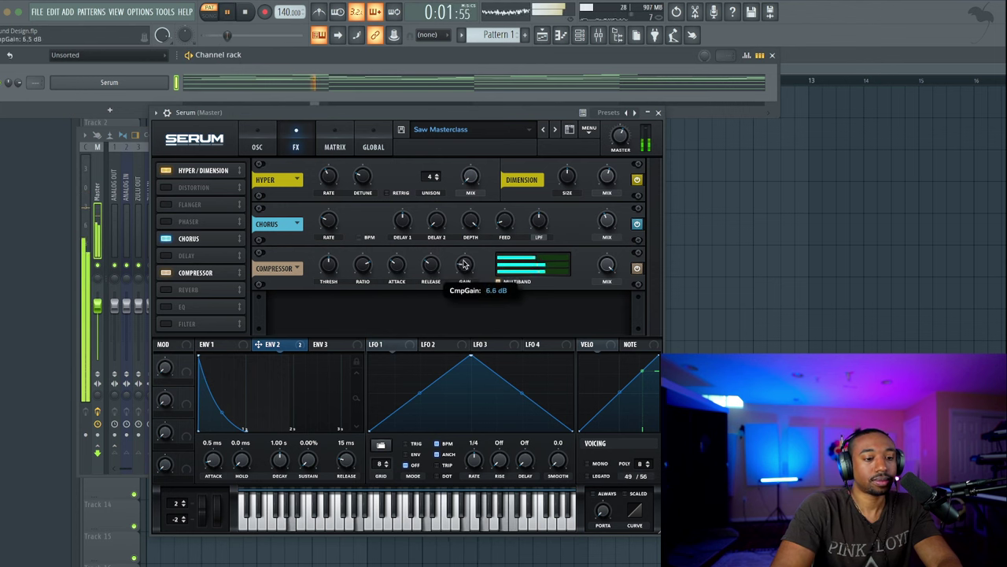
scroll(464, 265, "up", 2)
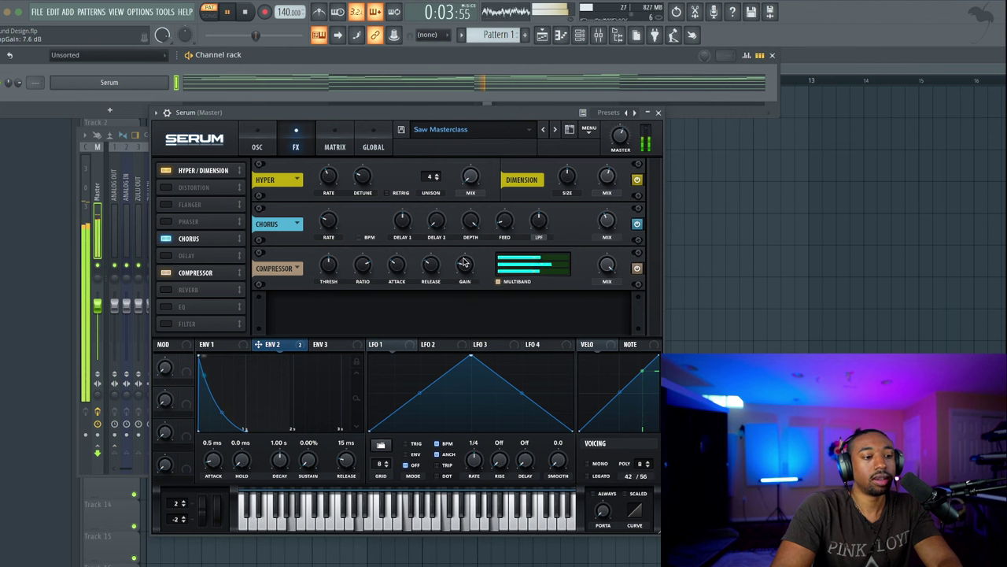
key("space")
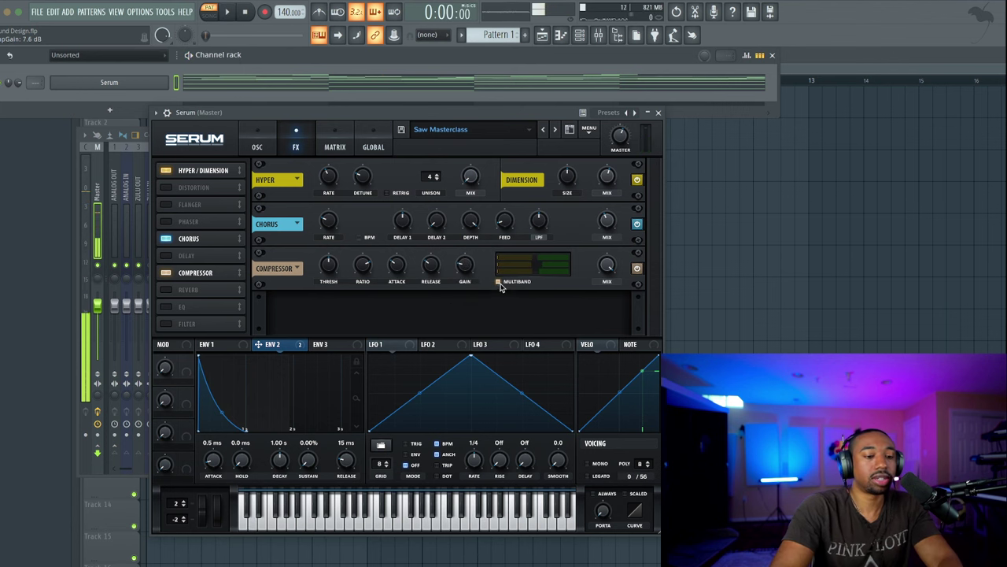
key("space")
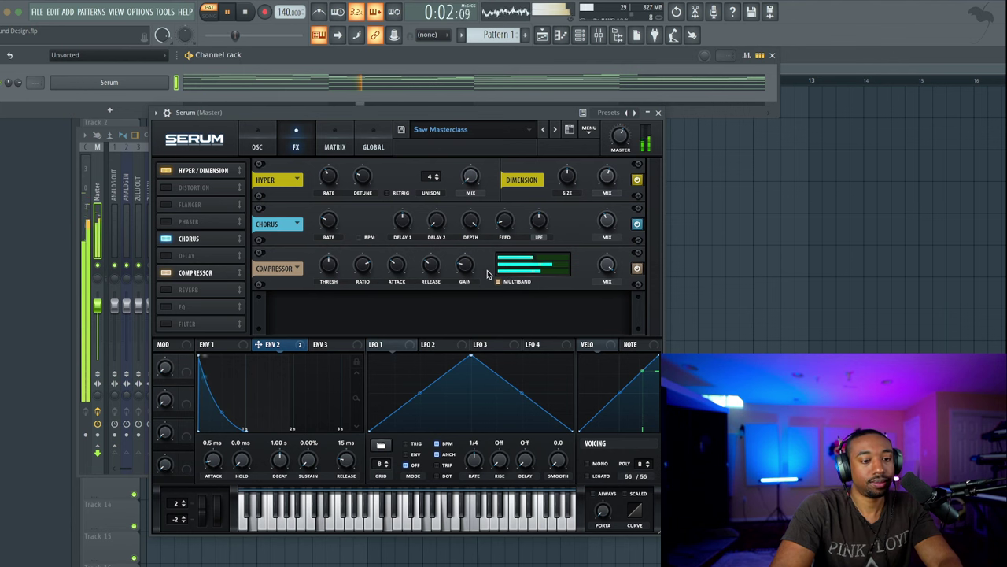
key("space")
left_click(497, 282)
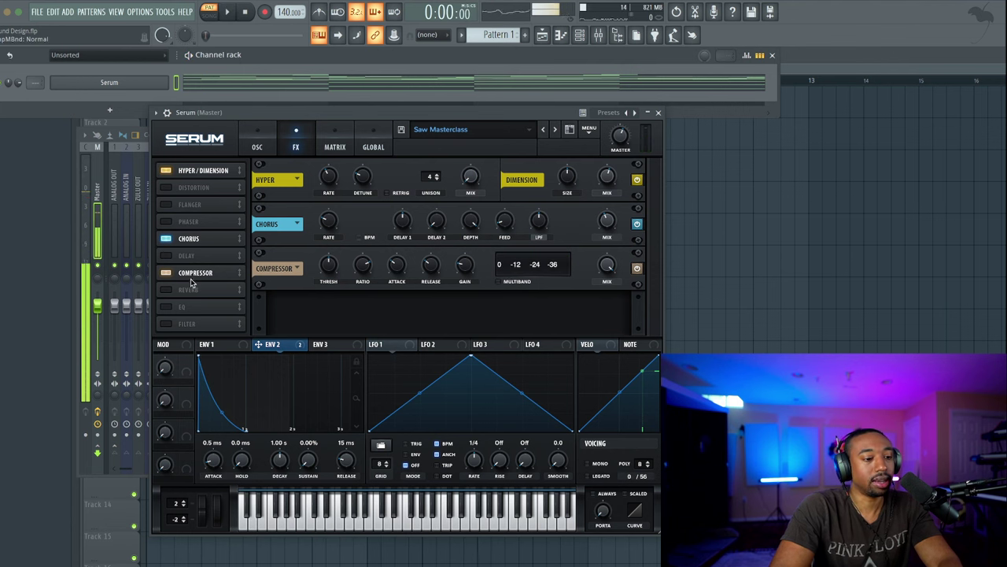
Enable the Reverb effect and raise its mix to 59% while auditioning the pattern
left_click(166, 290)
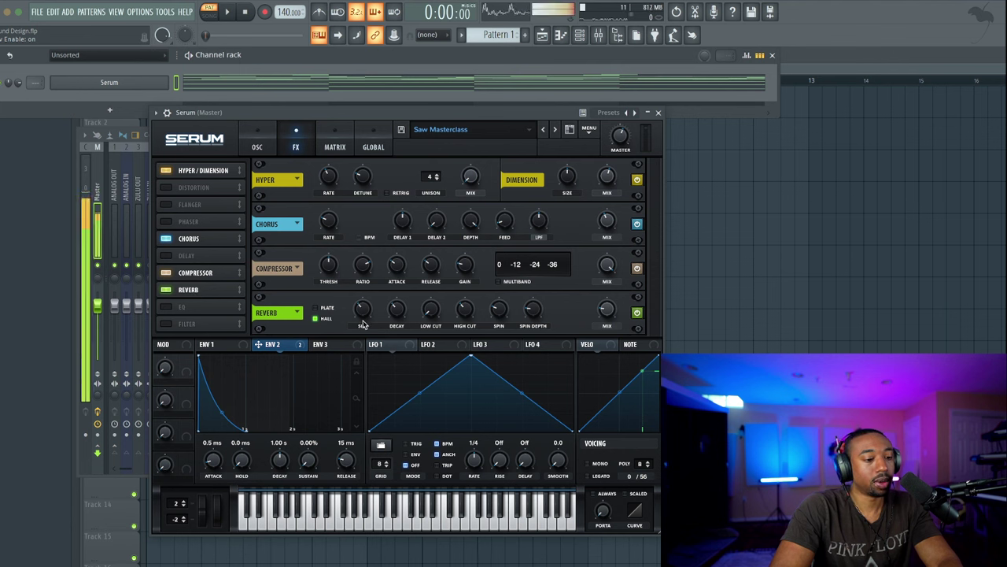
left_click_drag(607, 315, 607, 312)
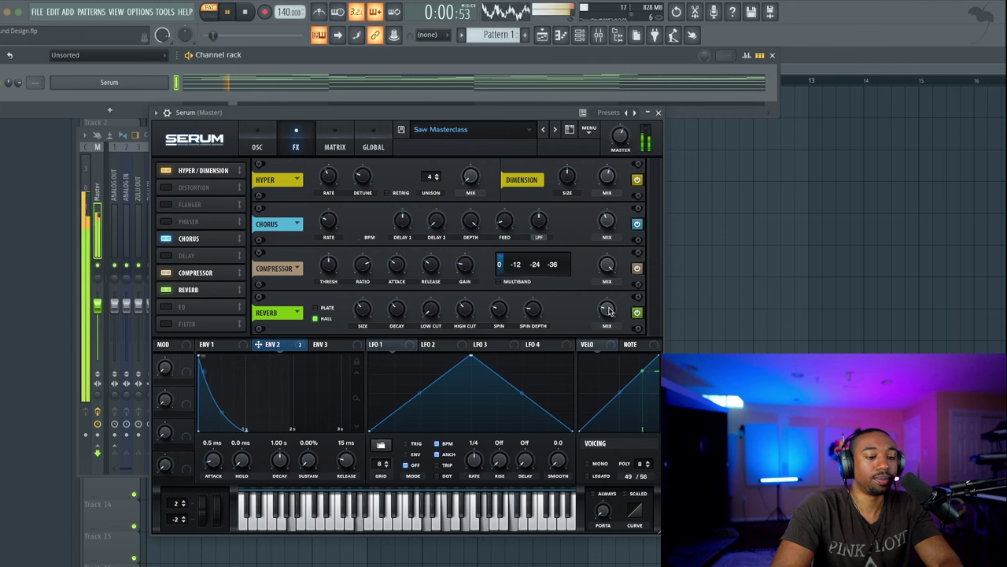
left_click_drag(609, 312, 612, 269)
key("space")
key("space")
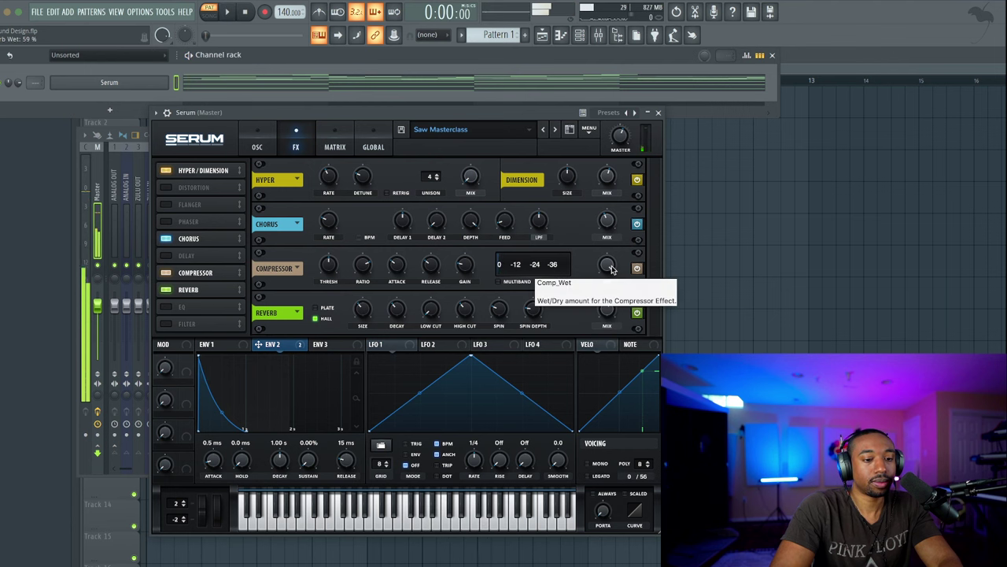
Lower the reverb mix to 41% during playback and save the project
key("space")
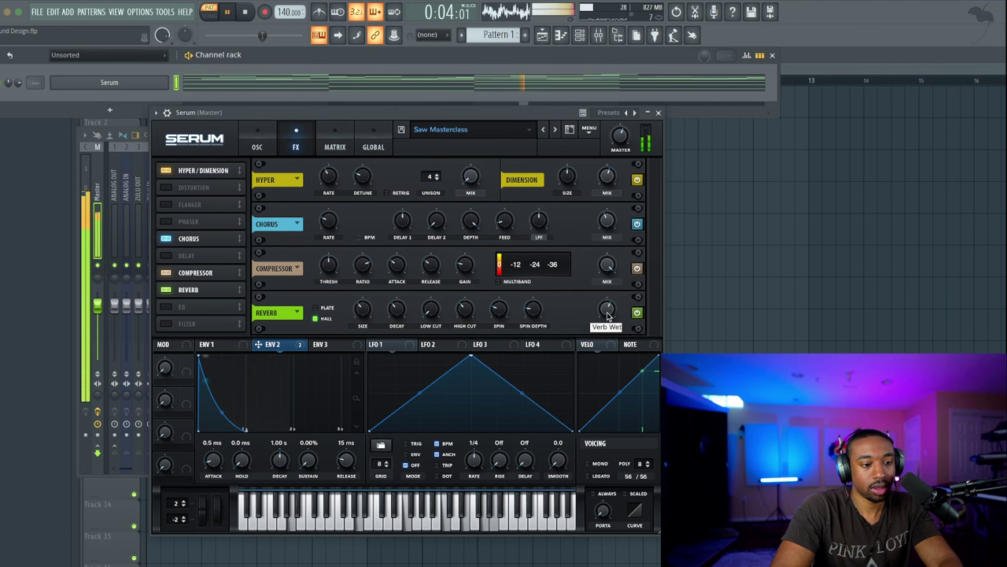
left_click_drag(607, 316, 599, 334)
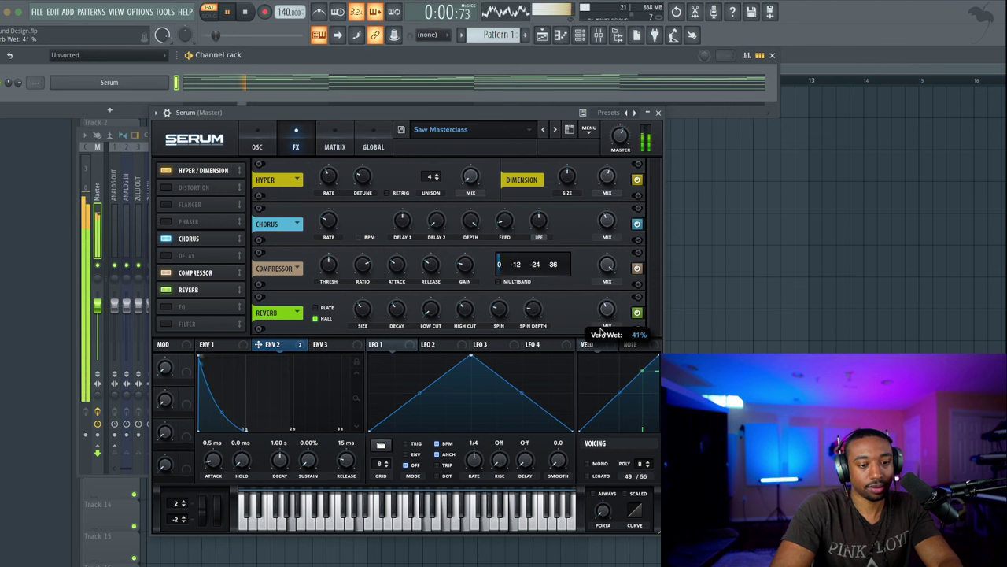
key("space")
key("ctrl+s")
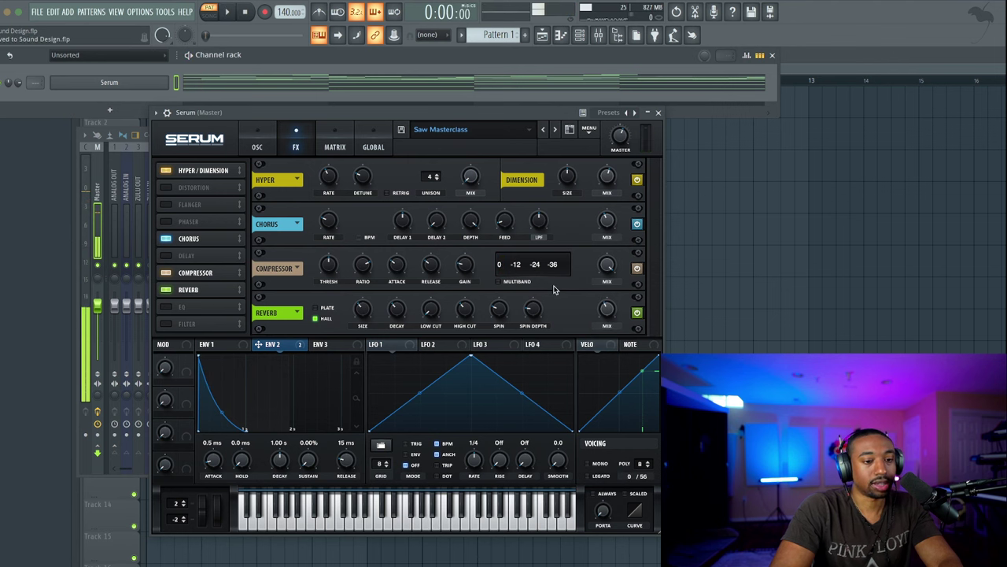
Compare the playing pattern with the compressor off and on, and set the compressor gain to 5.1 dB
key("space")
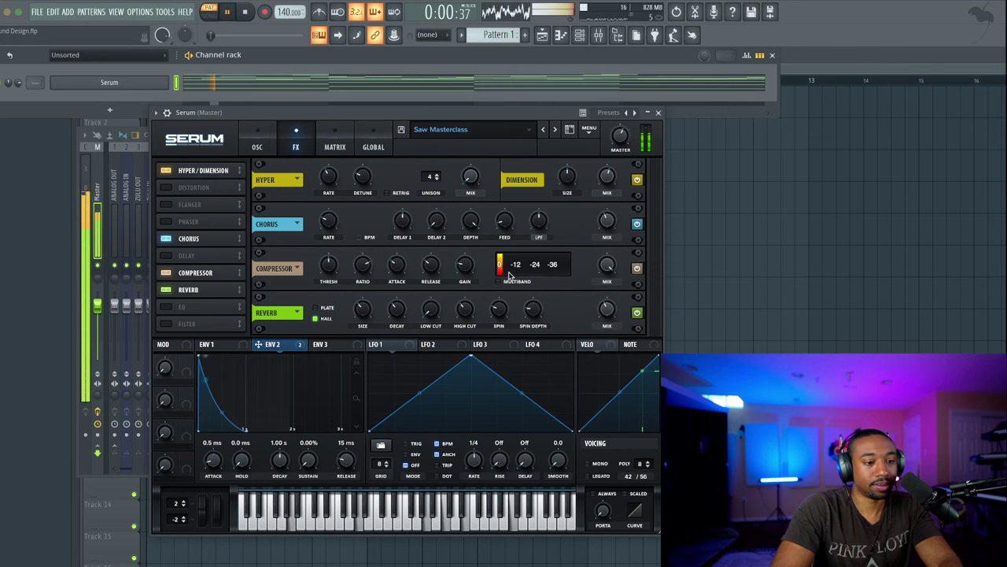
left_click(169, 273)
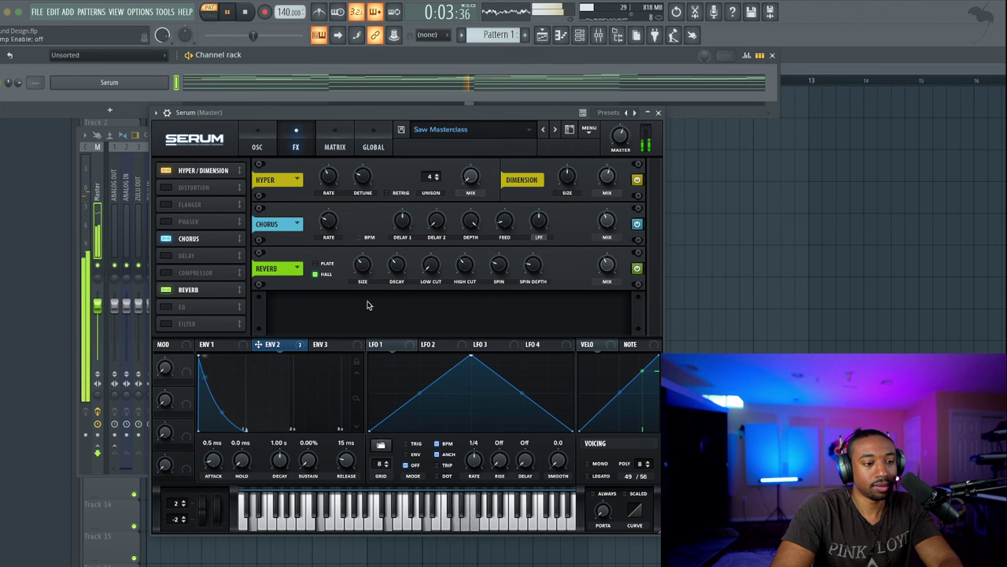
left_click(195, 276)
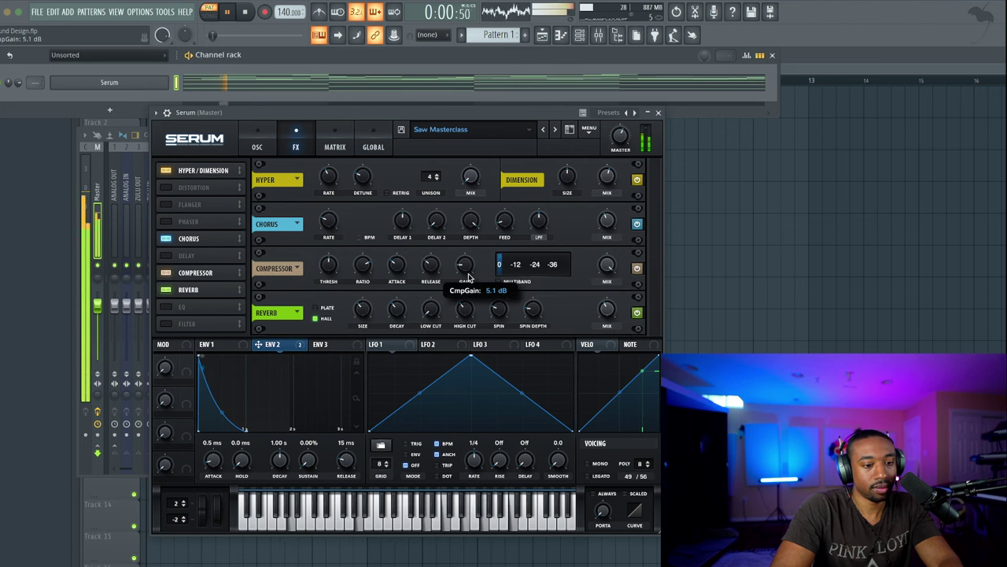
key("space")
Enable the EQ effect and set its high band gain to -6.2 dB while auditioning the pattern
left_click(186, 310)
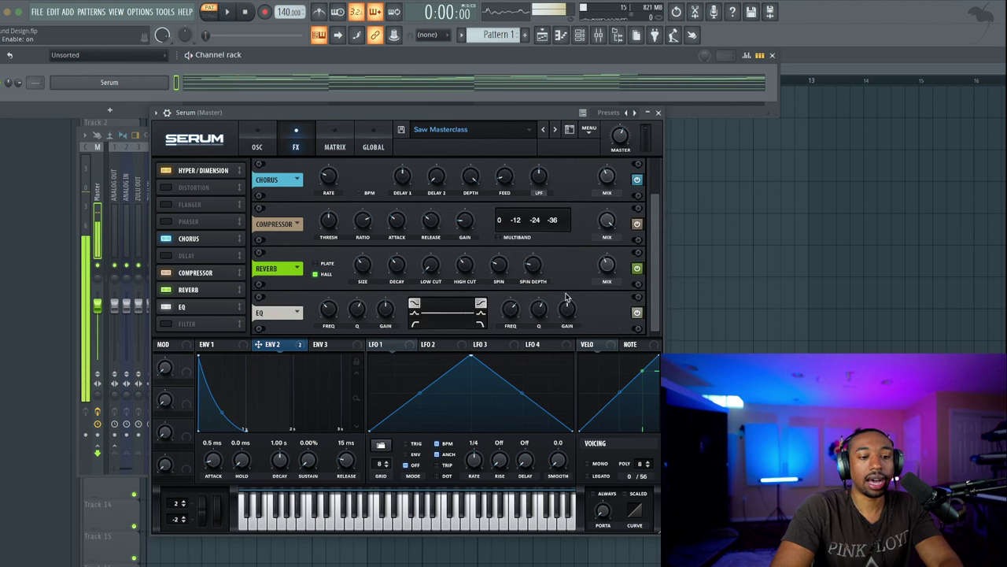
left_click_drag(572, 309, 552, 319)
key("space")
key("space")
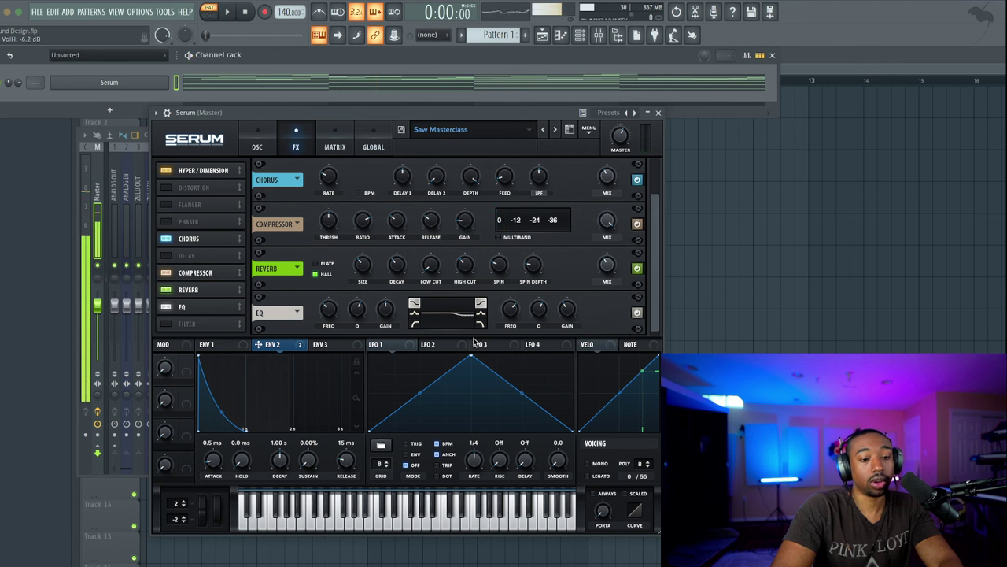
left_click_drag(395, 350, 486, 352)
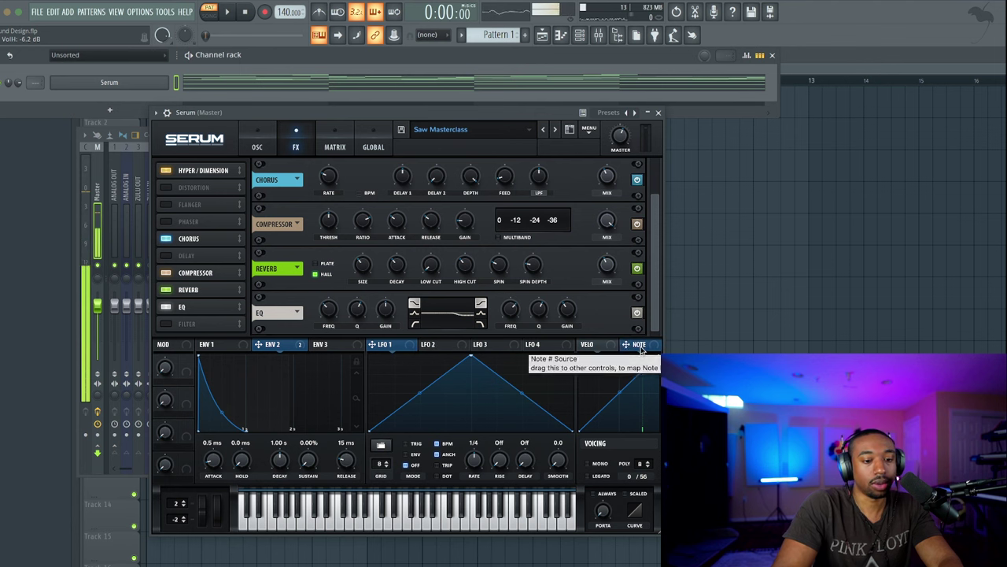
Modulate the EQ's high band gain with the Note source at an amount of about 76, lowering the gain to about -17.7 dB while auditioning the pattern
left_click_drag(626, 343, 567, 312)
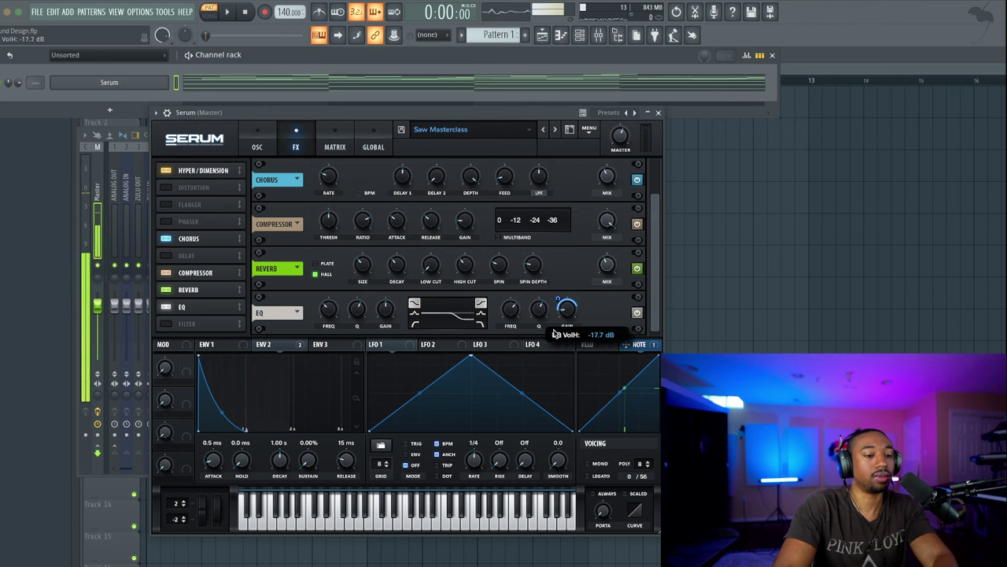
key("space")
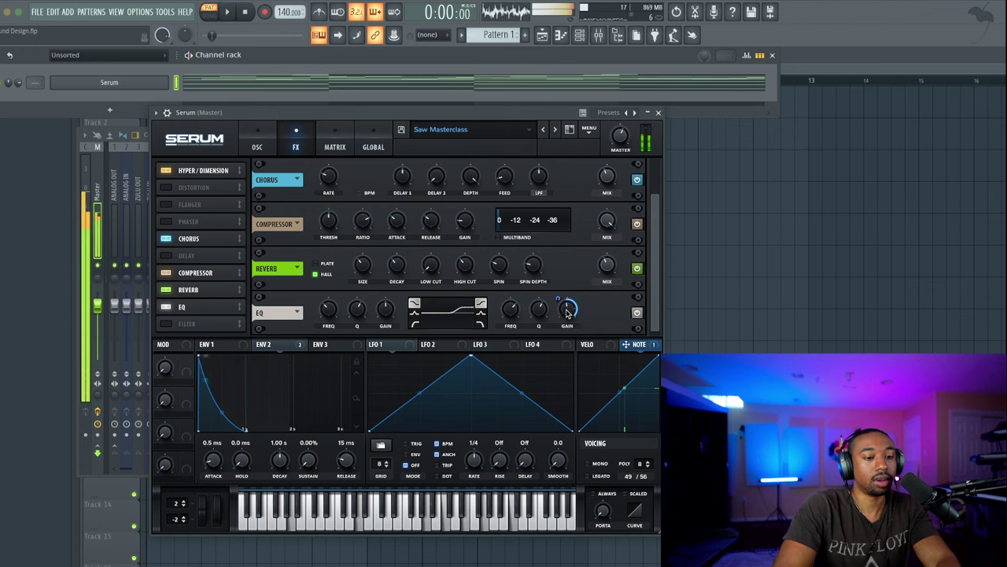
key("space")
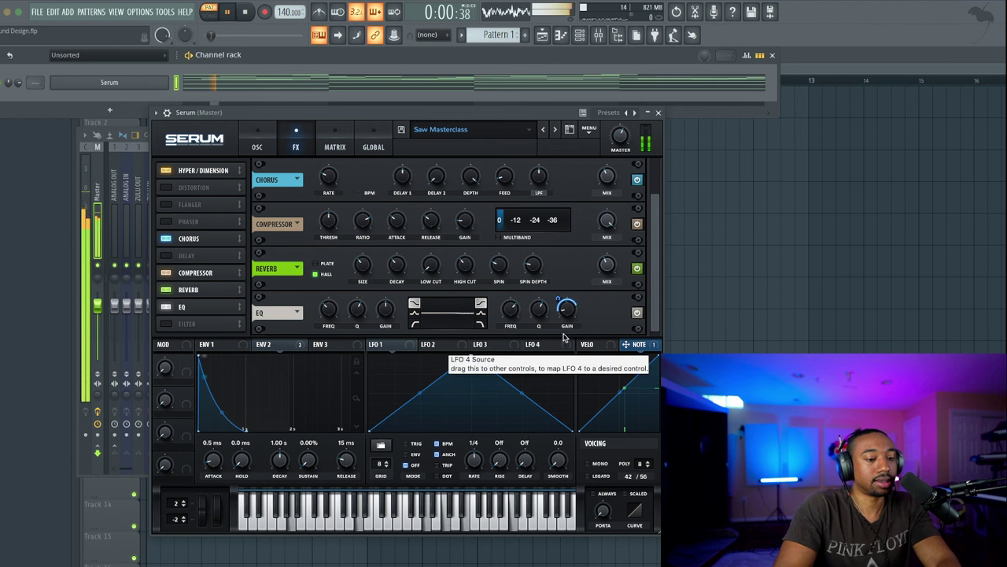
key("space")
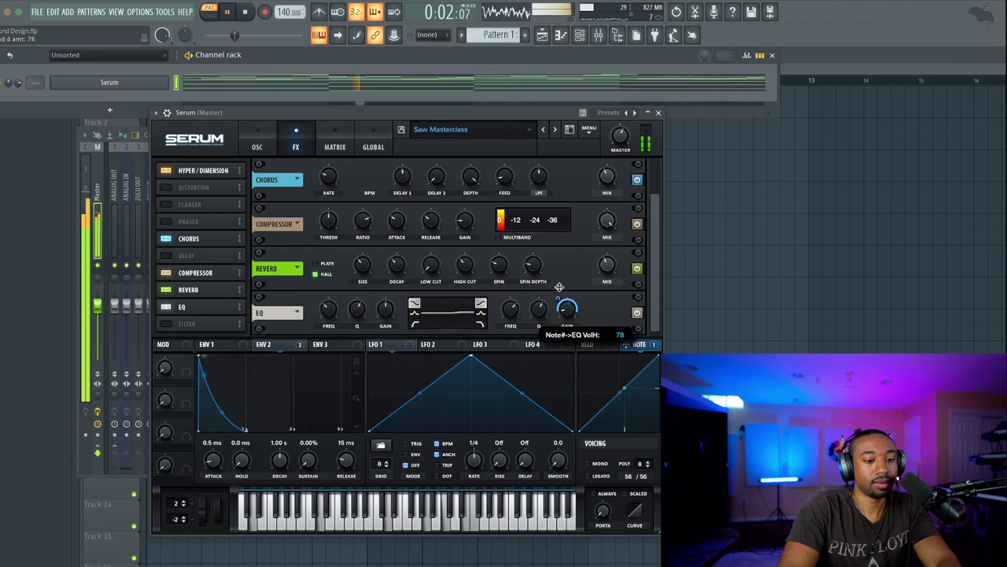
key("space")
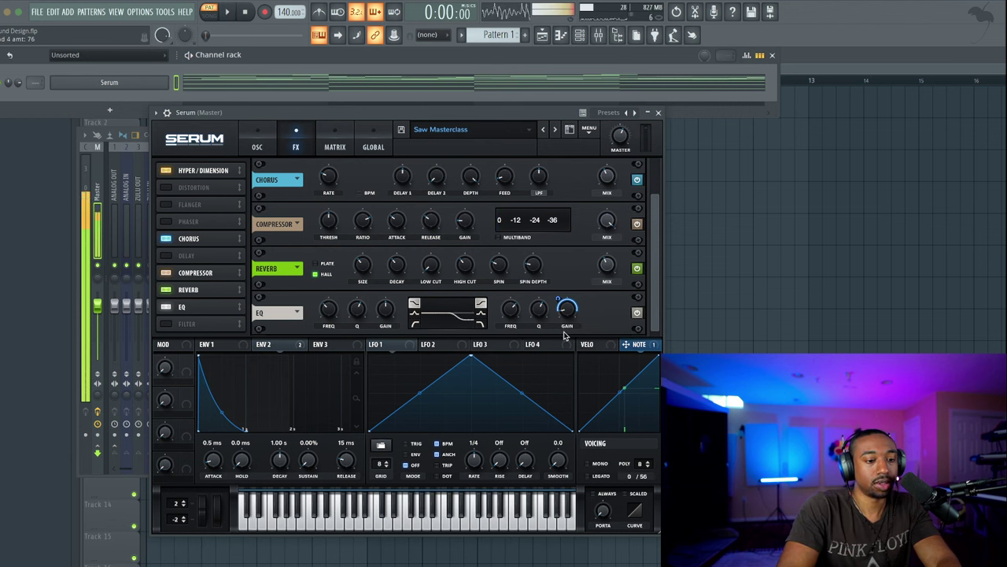
key("space")
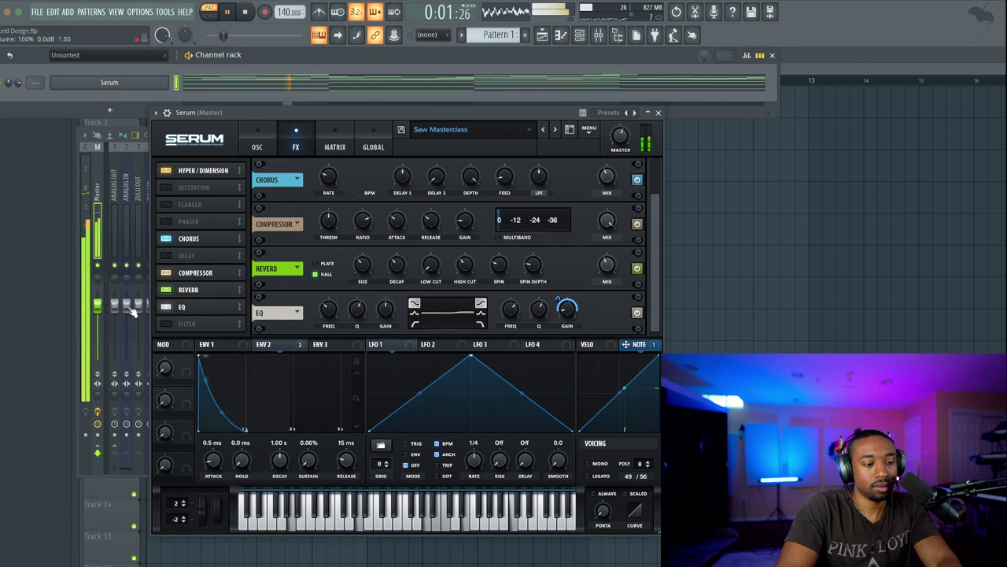
key("space")
Enable the Filter effect, open its cutoff fully and set its drive to 8% while auditioning the pattern
left_click(165, 323)
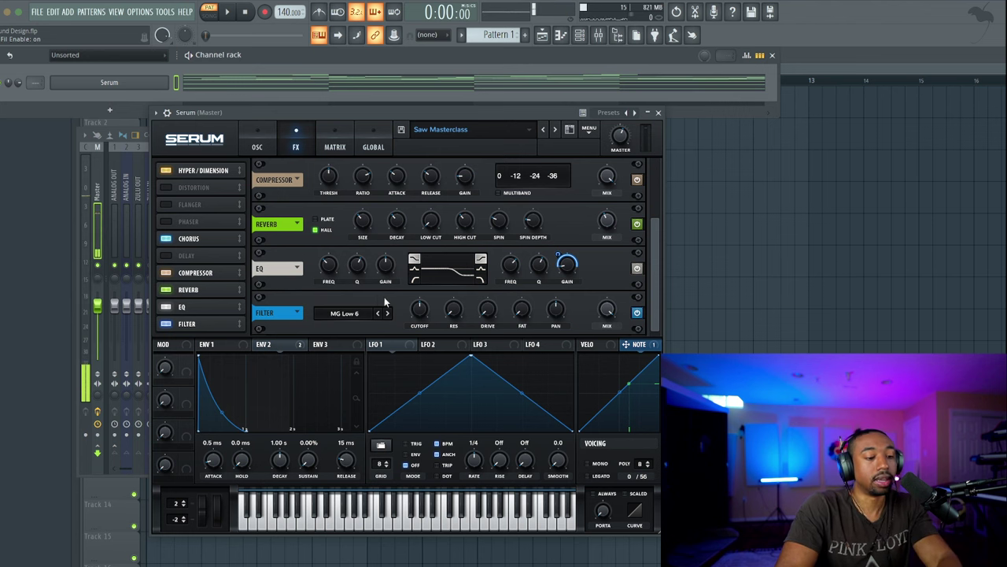
mouse_move(490, 306)
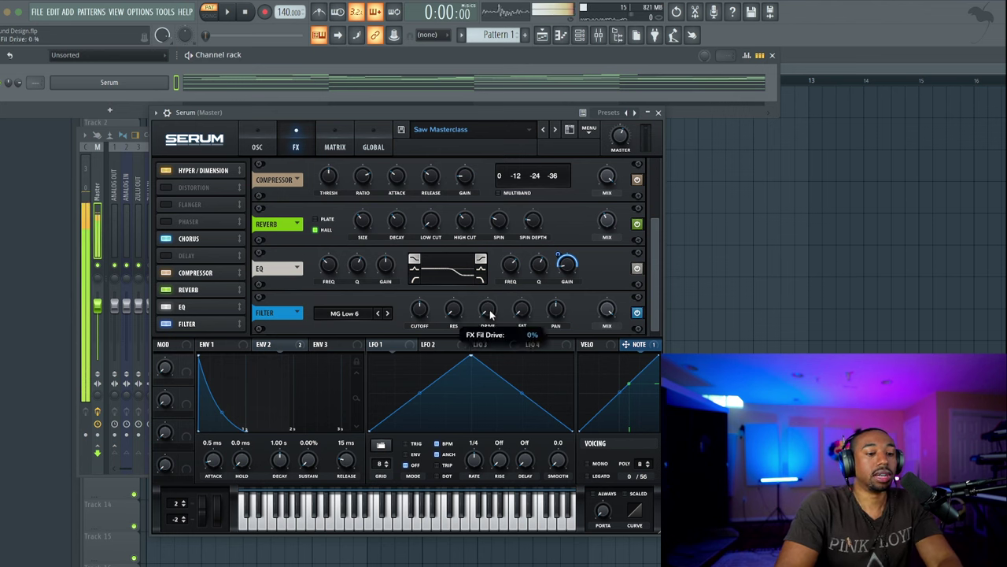
left_click_drag(488, 318, 488, 309)
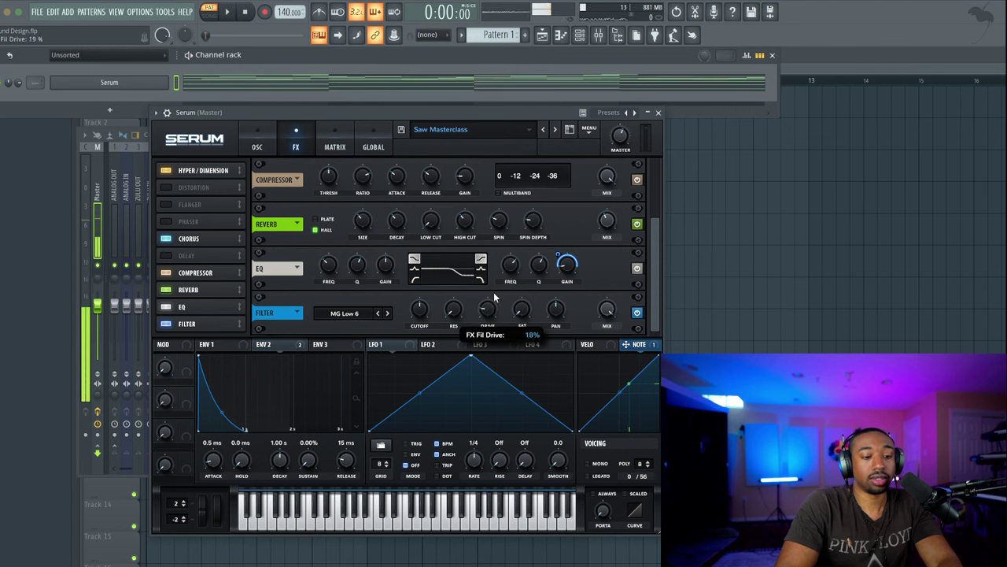
key("space")
mouse_move(487, 318)
left_mouse_down()
mouse_move(487, 288)
mouse_move(487, 299)
left_mouse_up()
left_click_drag(420, 308, 419, 298)
left_click_drag(487, 309, 486, 324)
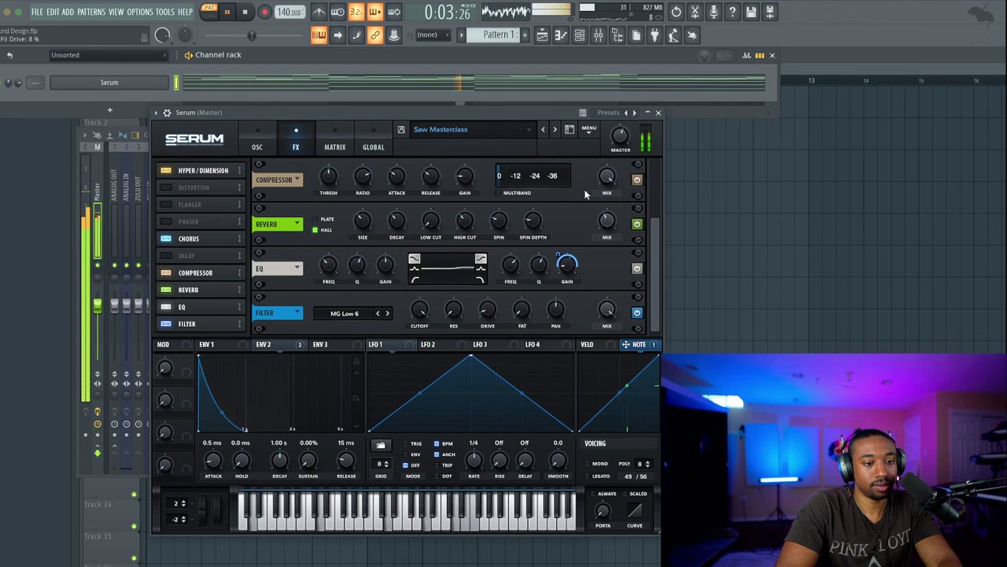
Save the project and save the Serum patch as a new preset named Saw Masterclass 2
key("ctrl+s")
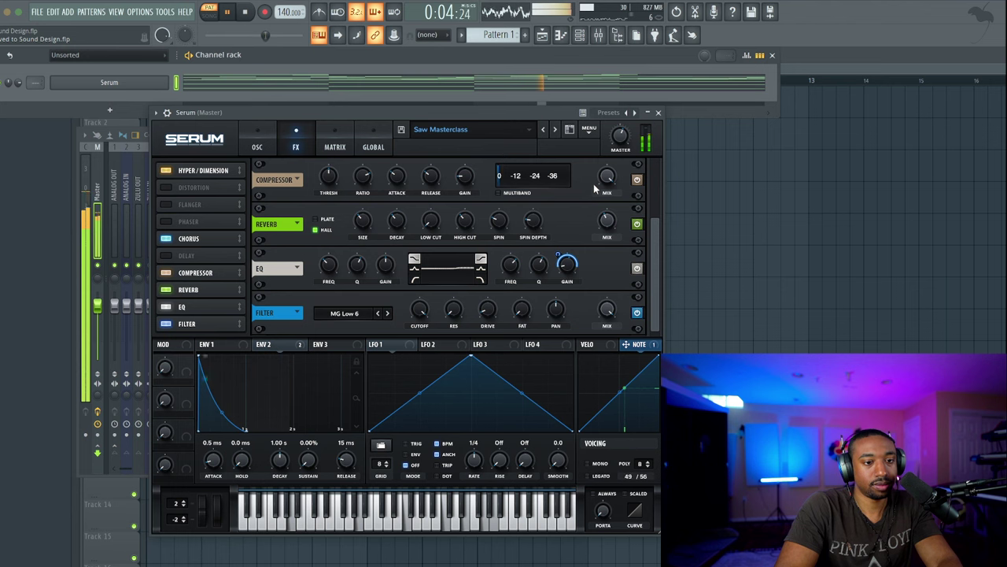
left_click(400, 129)
left_click(523, 109)
type("2")
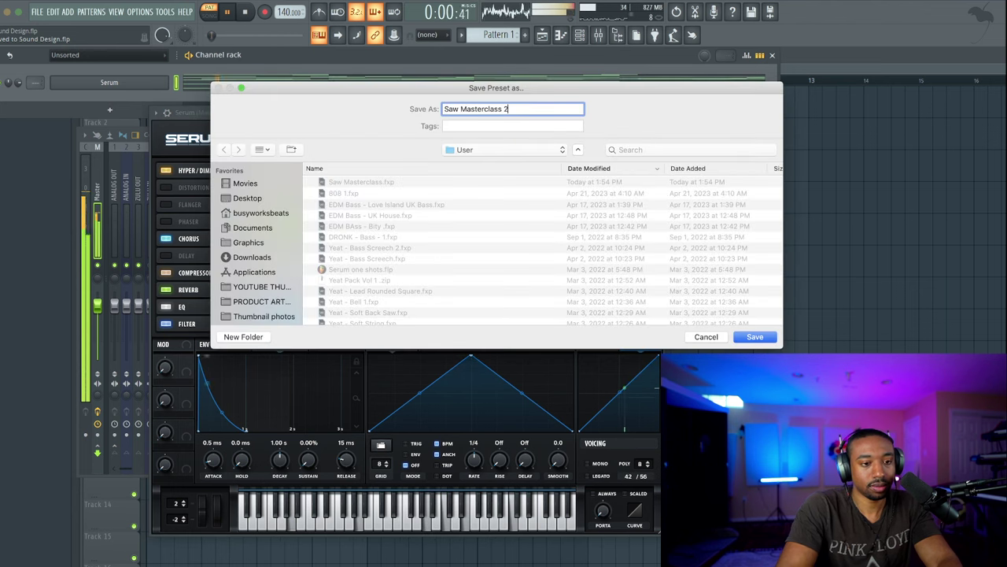
key("Return")
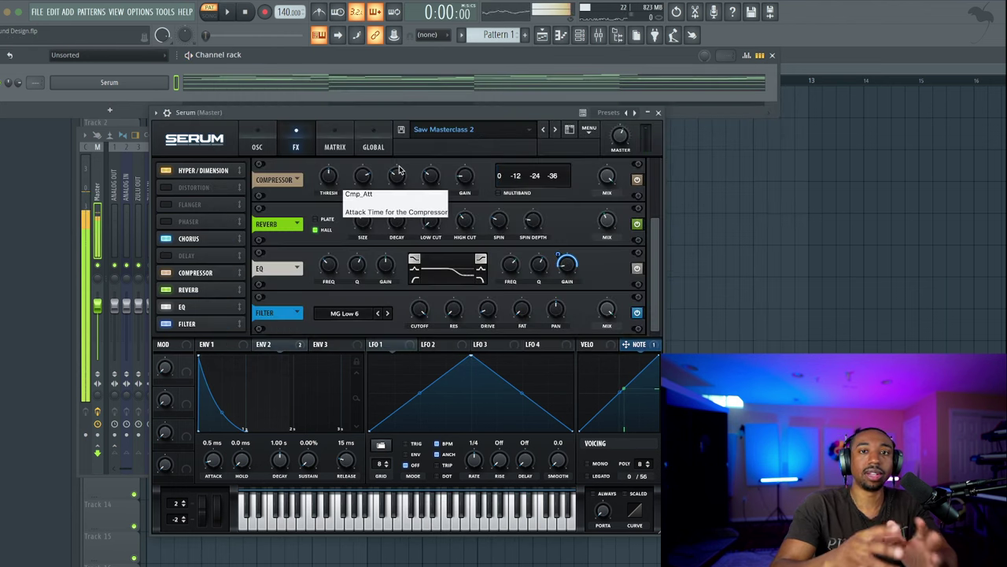
Return to the oscillator page and play the pattern to hear the finished patch
left_click(266, 148)
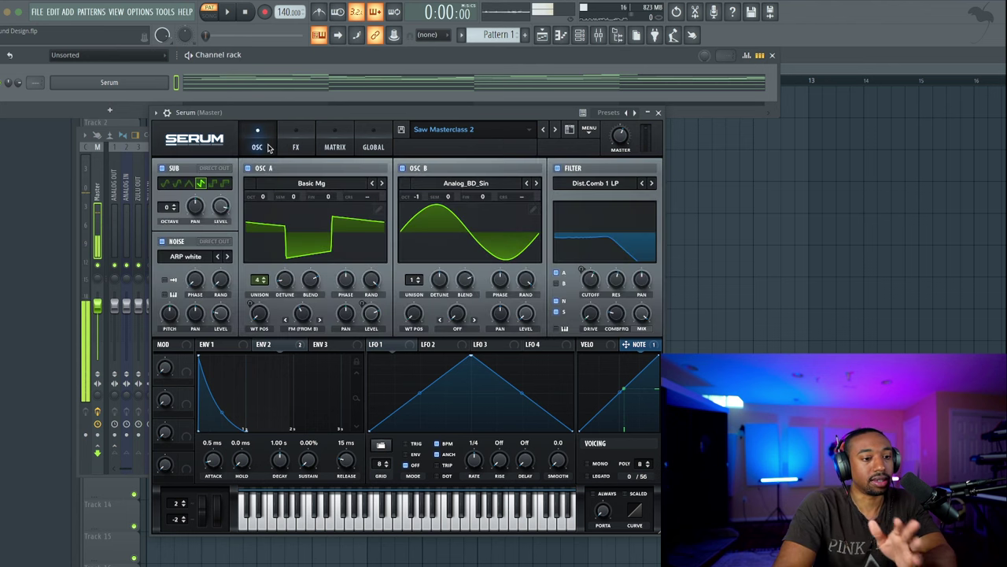
key("space")
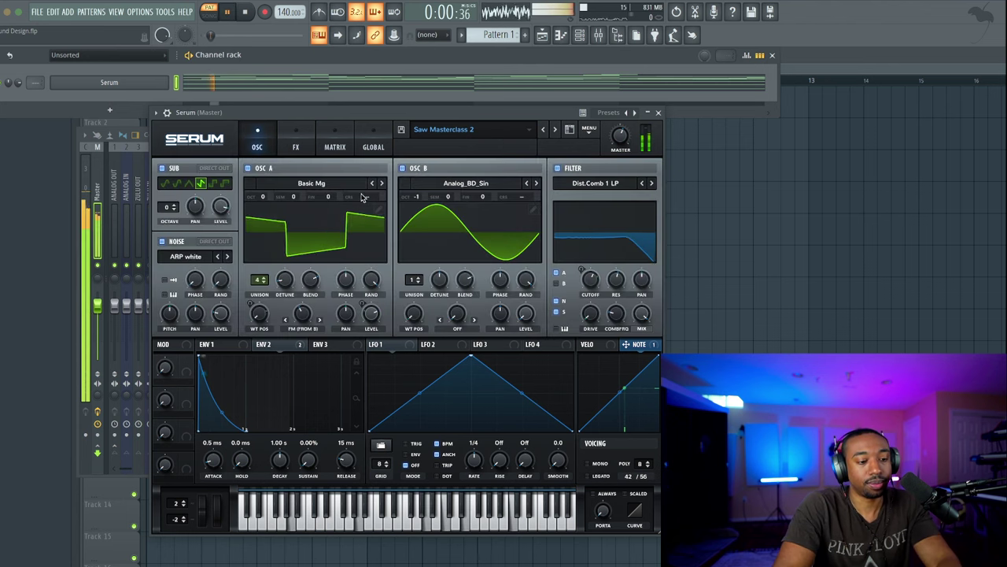
key("space")
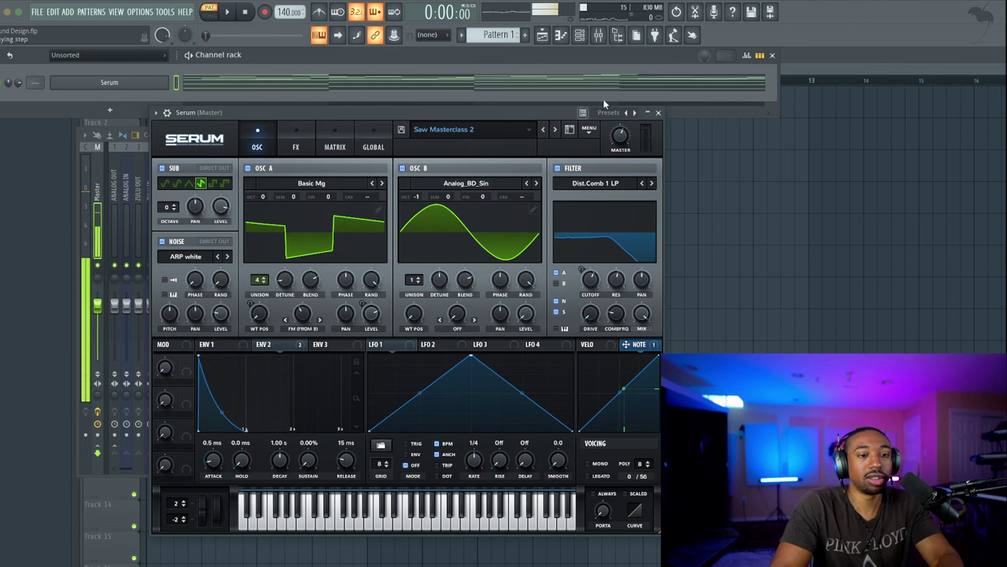
Close the synth window, place a Pattern 1 clip on Track 1 of the playlist and start song playback
left_click(658, 112)
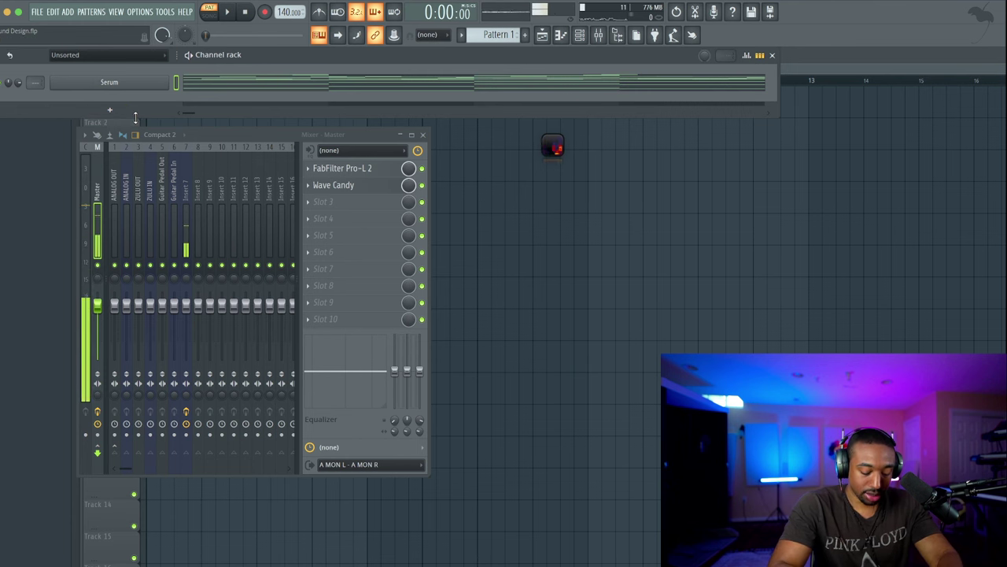
left_click(332, 119)
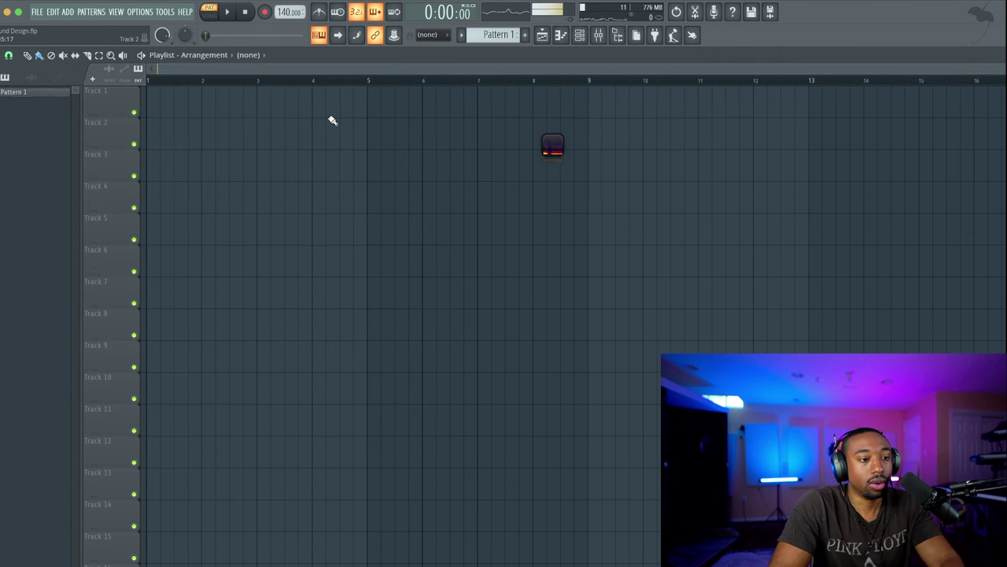
left_click(181, 102)
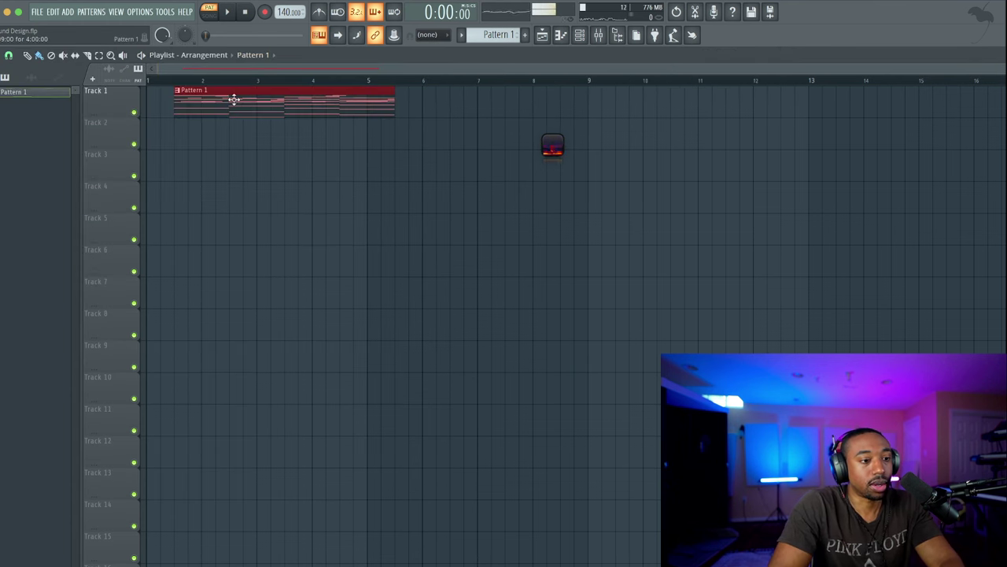
key("space")
Switch to Pattern 2 and add a second Serum instrument as a new channel
left_click(582, 36)
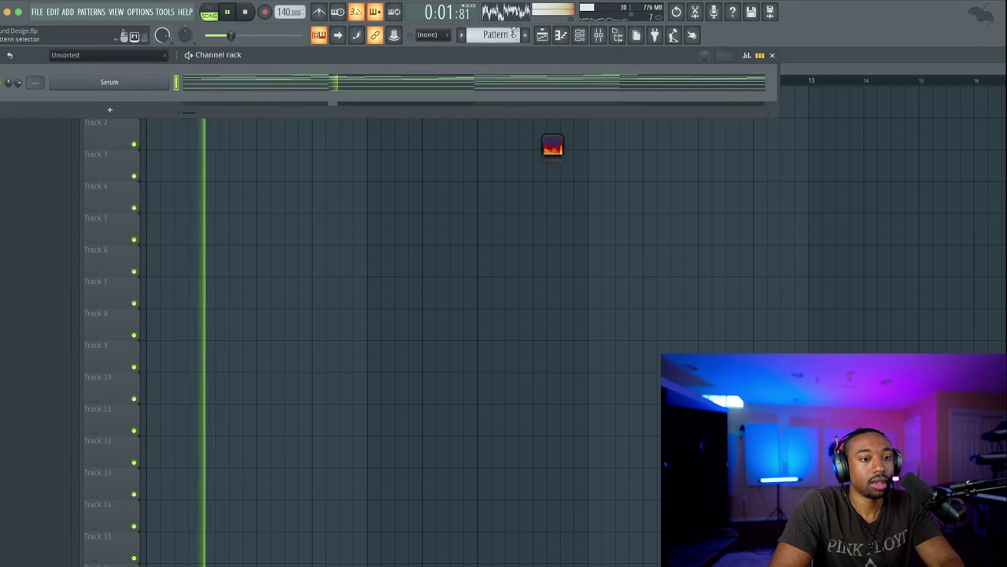
scroll(513, 32, "down", 1)
left_click_drag(230, 36, 259, 35)
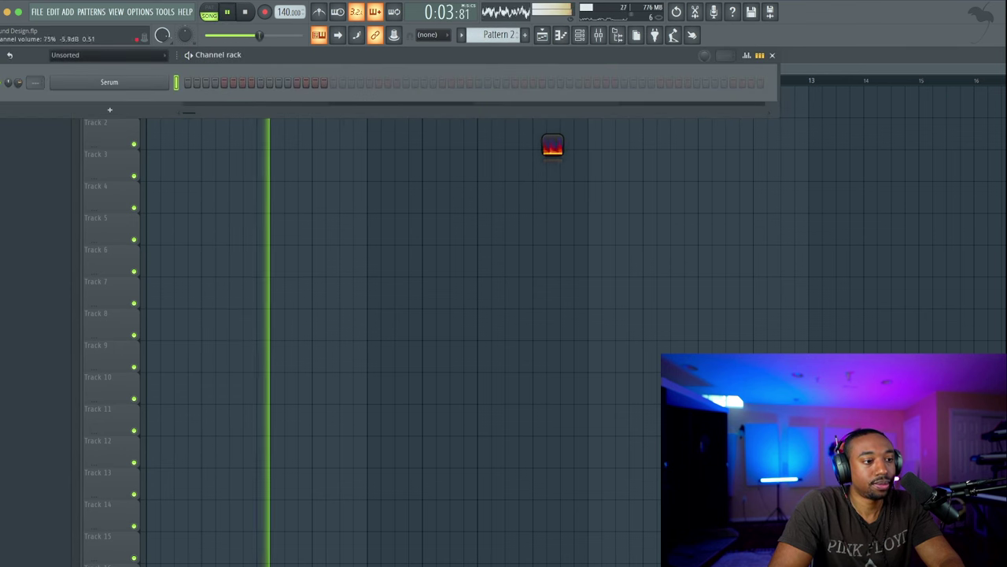
left_click(109, 110)
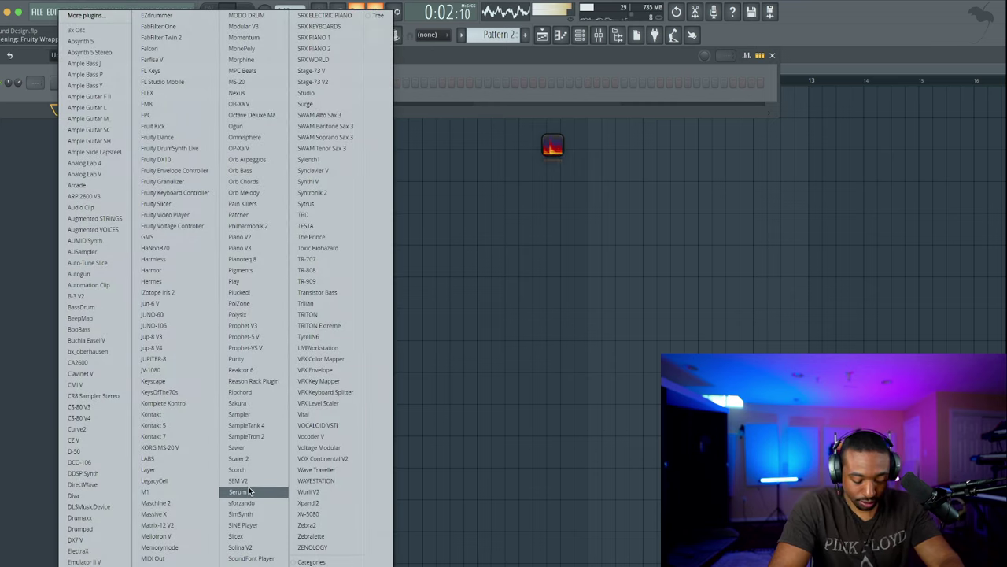
left_click(238, 491)
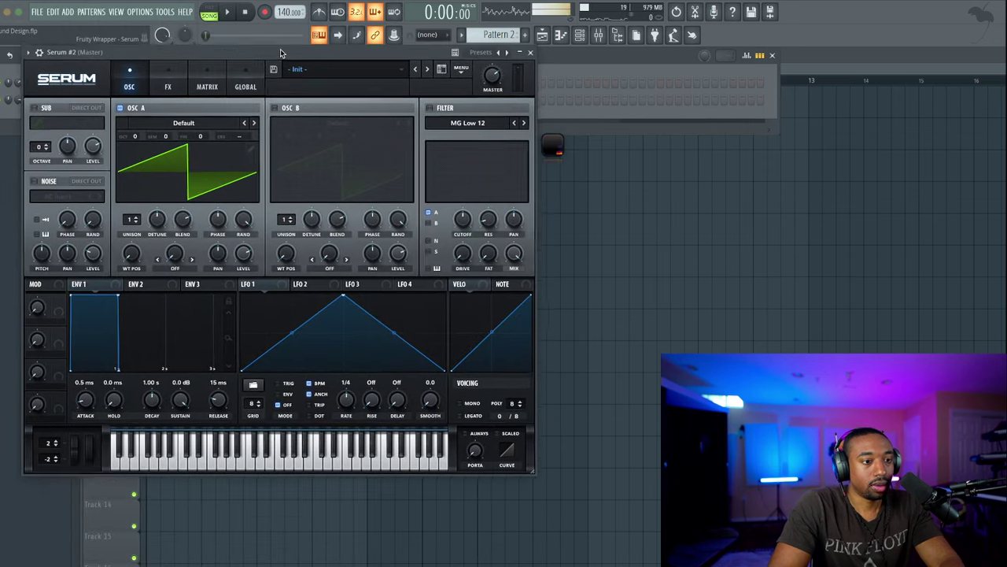
left_click_drag(280, 49, 321, 92)
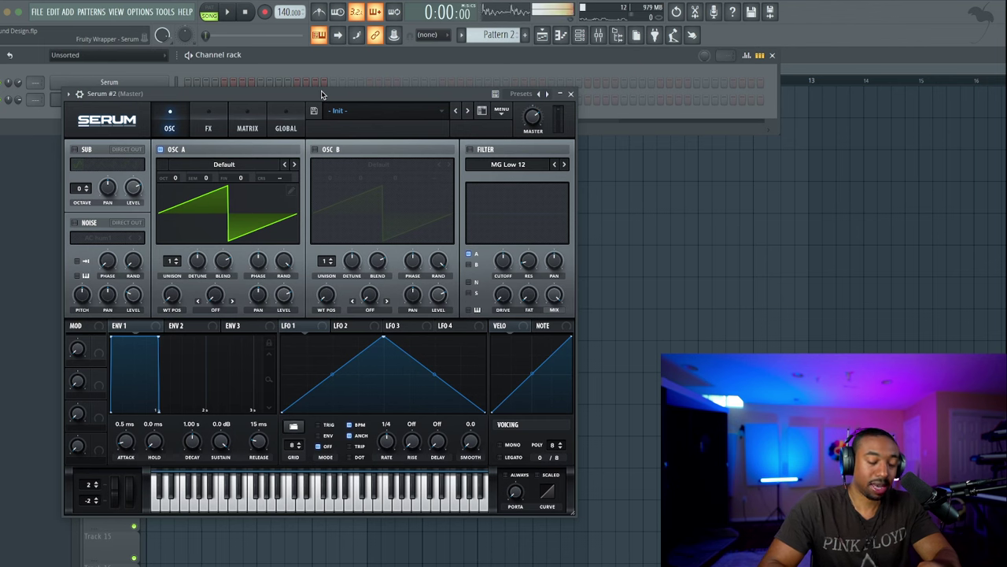
Rename the first Serum channel as PAD and the second one as Kick
left_click_drag(321, 94, 353, 213)
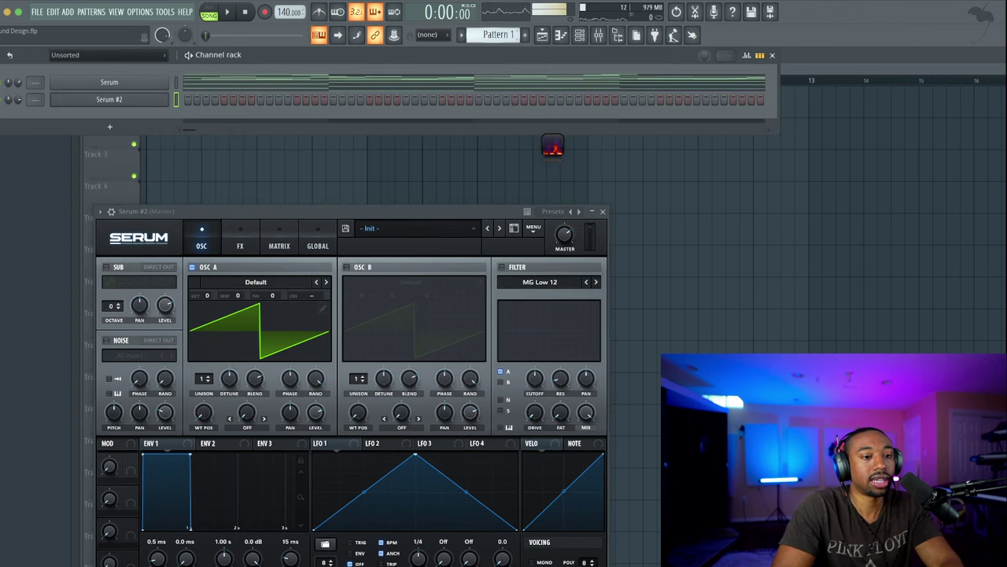
right_click(130, 82)
left_click(157, 196)
type("PAD")
key("Return")
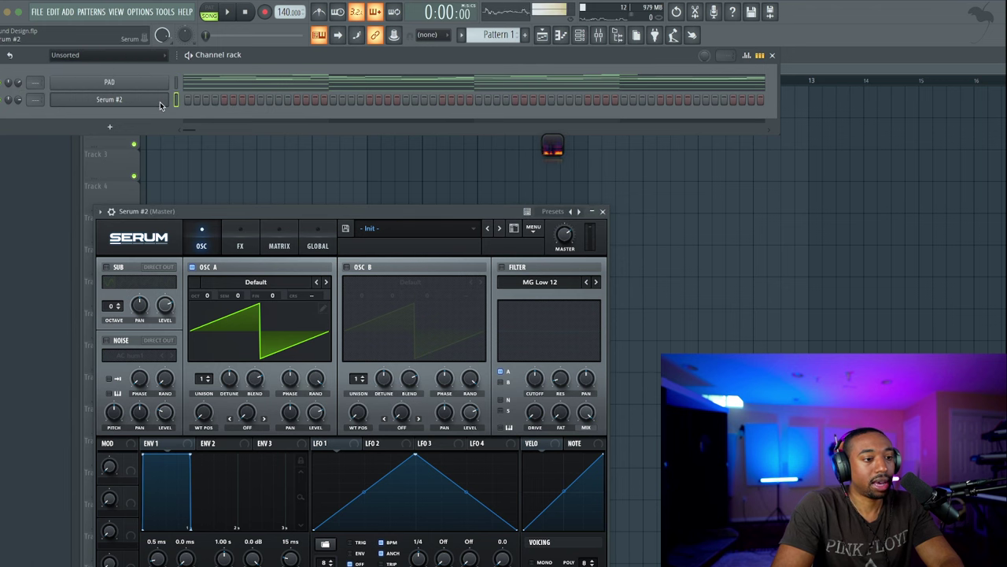
left_click(159, 105, "shift")
type("Kick")
key("Return")
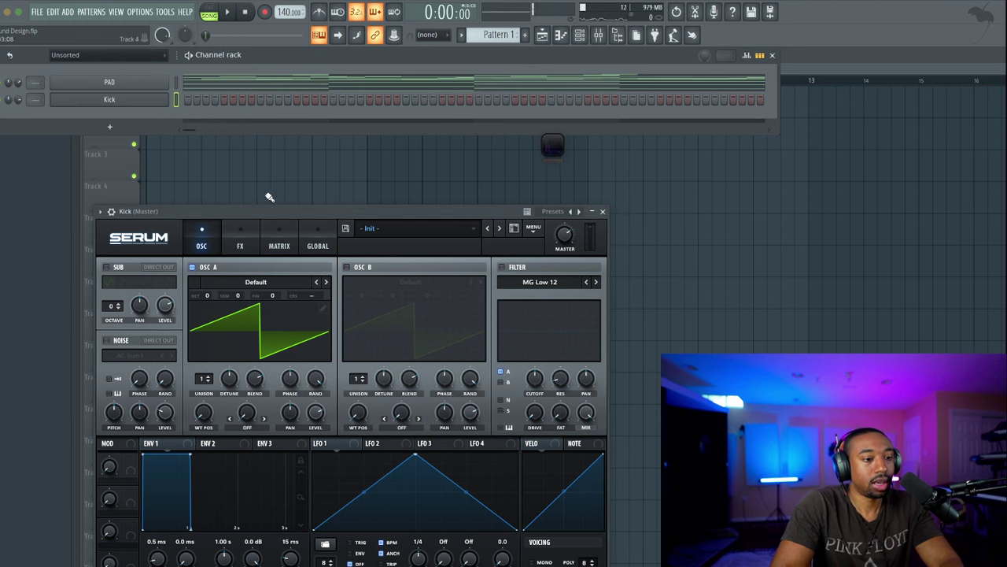
Reposition the Kick channel's Serum window directly below the channel rack
left_click_drag(269, 197, 263, 122)
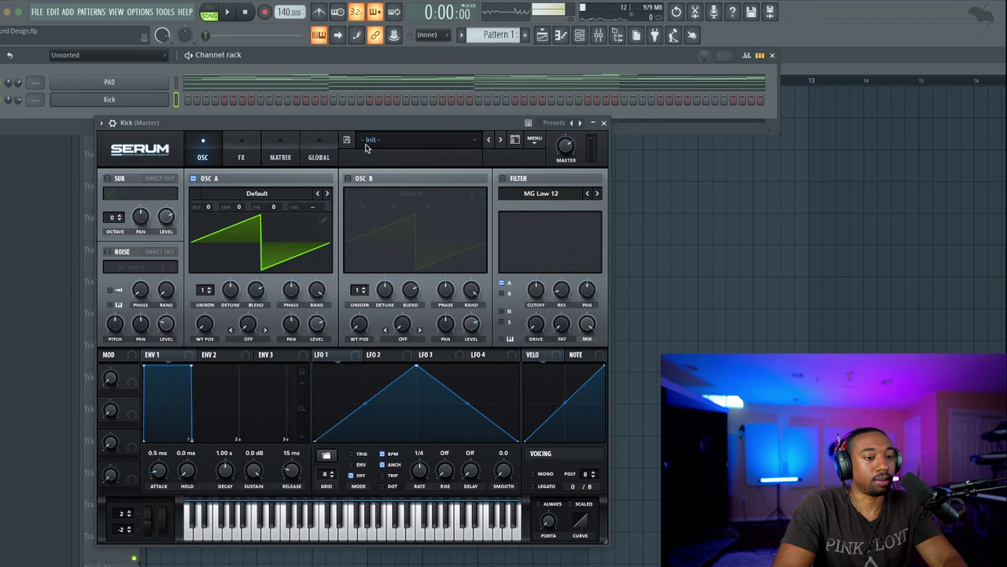
left_click(388, 123)
left_click_drag(388, 123, 404, 121)
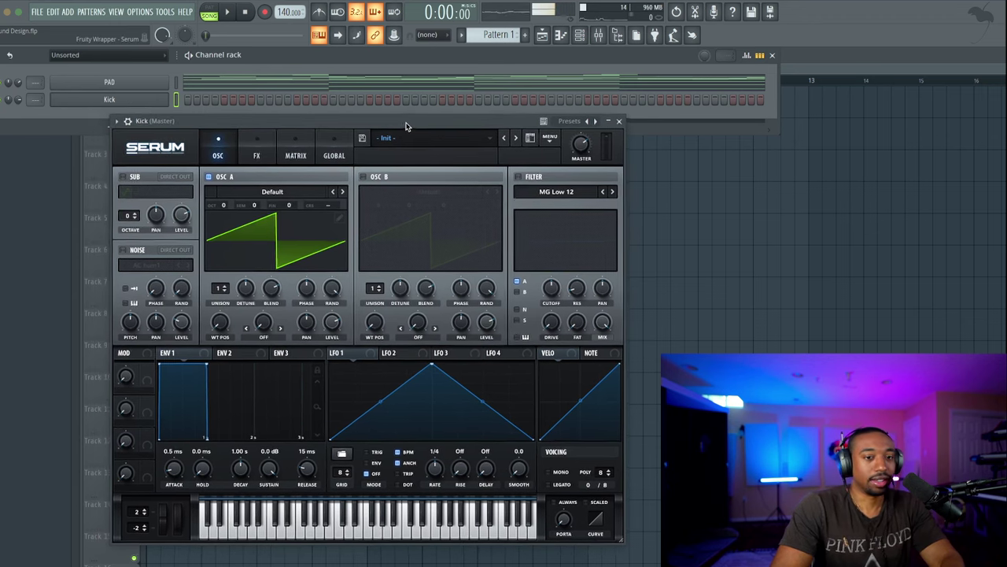
left_click_drag(274, 121, 271, 111)
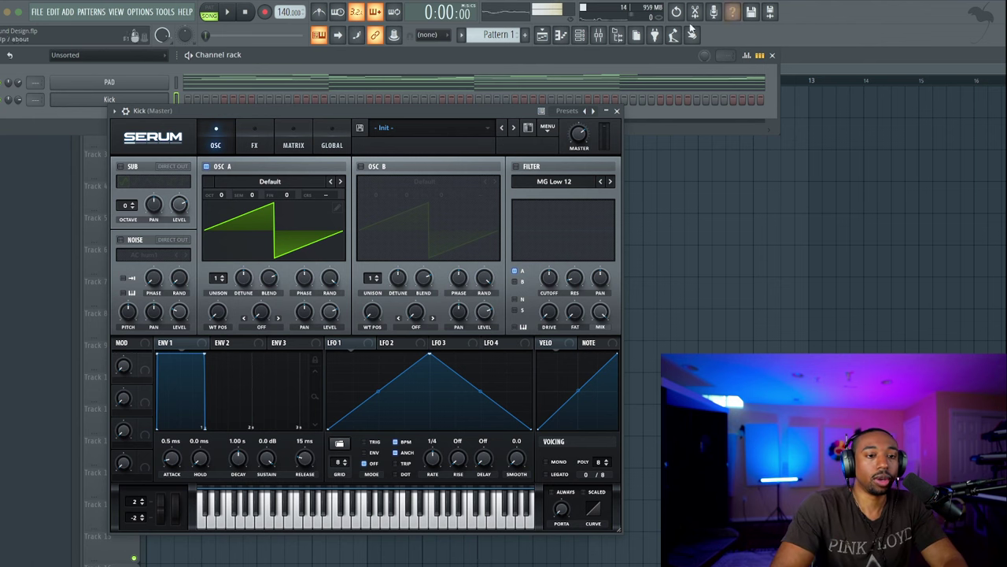
Bring up the mixer, shift the Kick's Serum window aside and move the Wave Candy display clear of it
left_click(599, 35)
left_click_drag(354, 111, 264, 257)
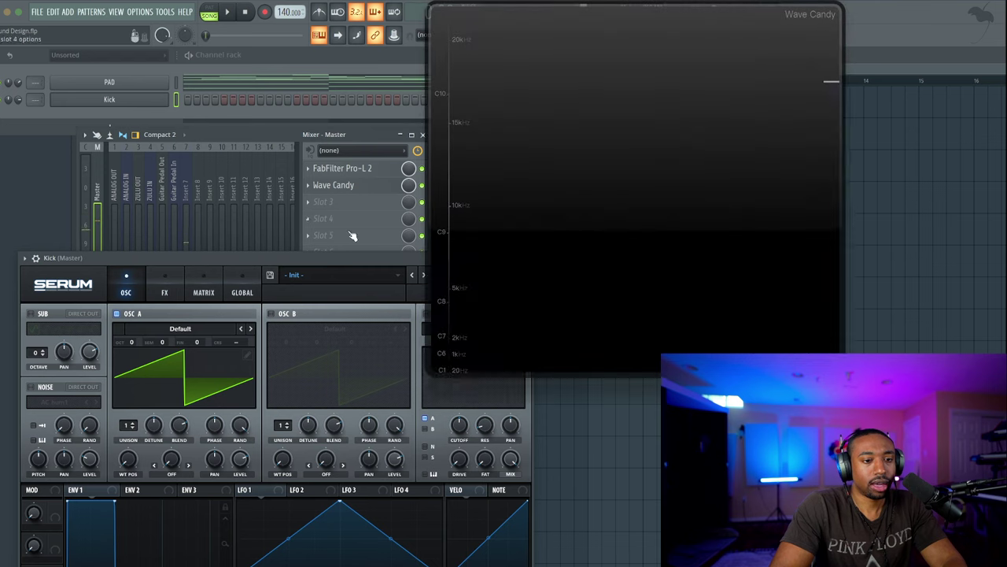
left_click_drag(332, 259, 338, 108)
left_click_drag(694, 126, 383, 160)
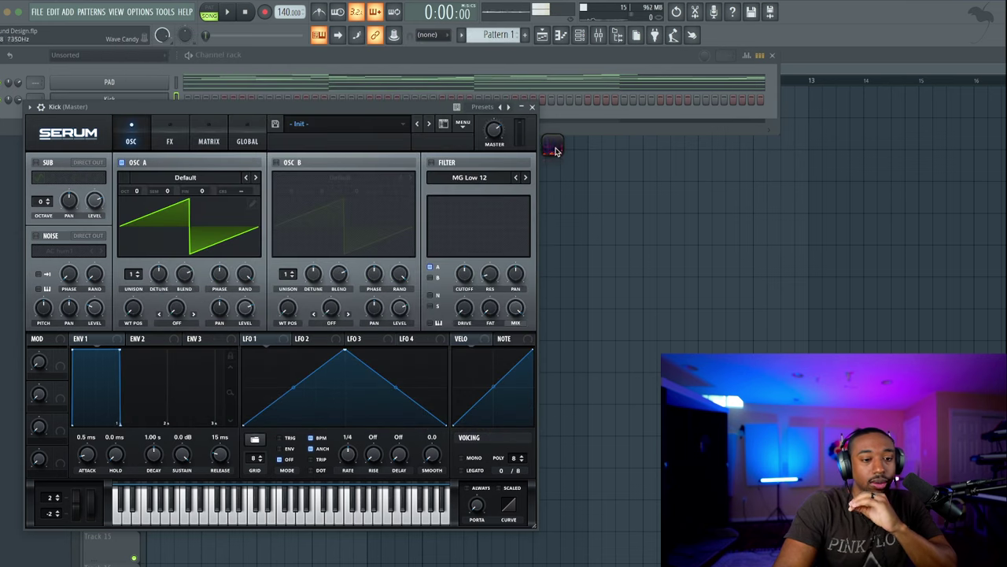
left_click_drag(554, 150, 615, 155)
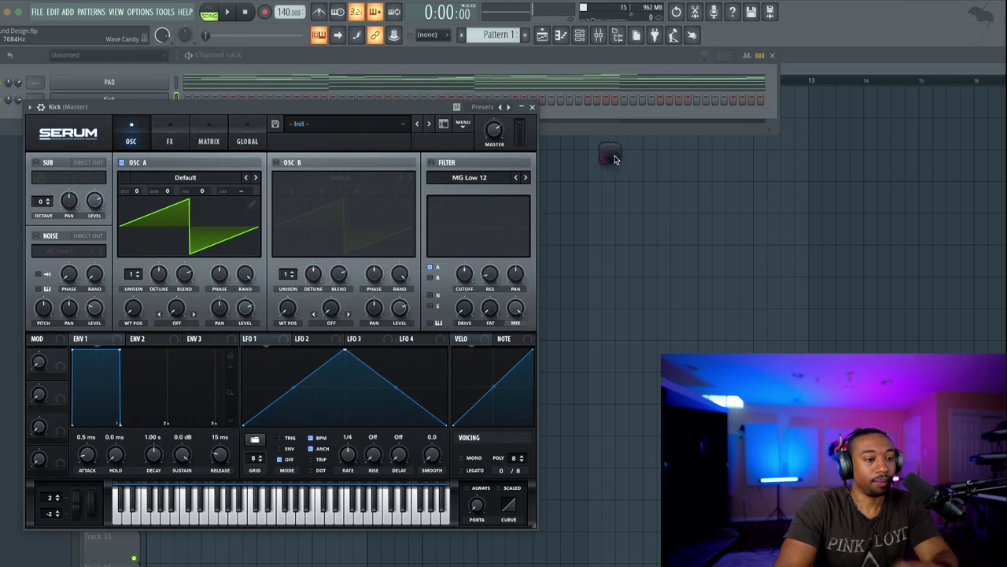
Load the Analog_BD_Sin wavetable from the Analog category into oscillator A of the Kick patch
left_click(188, 177)
mouse_move(181, 191)
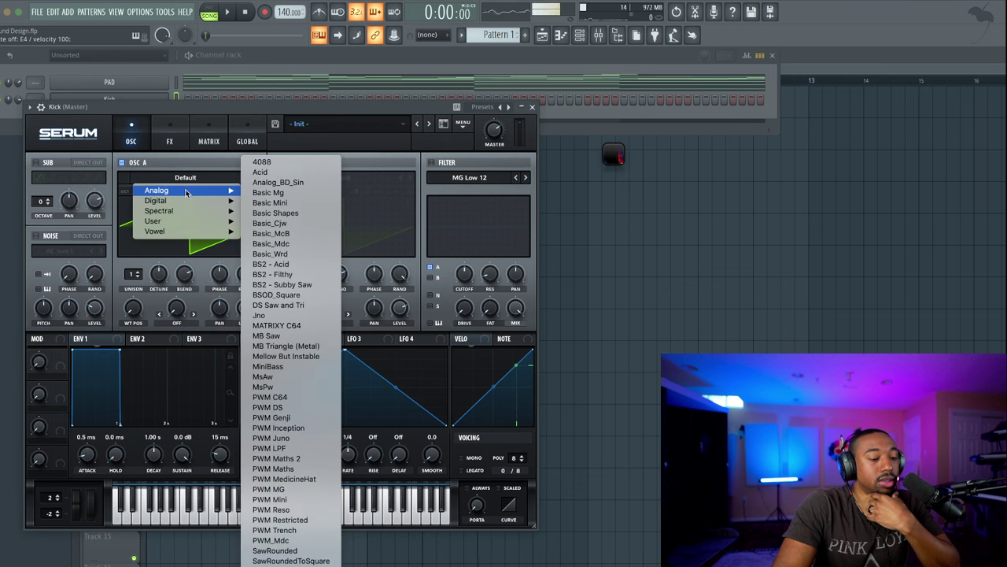
left_click(300, 183)
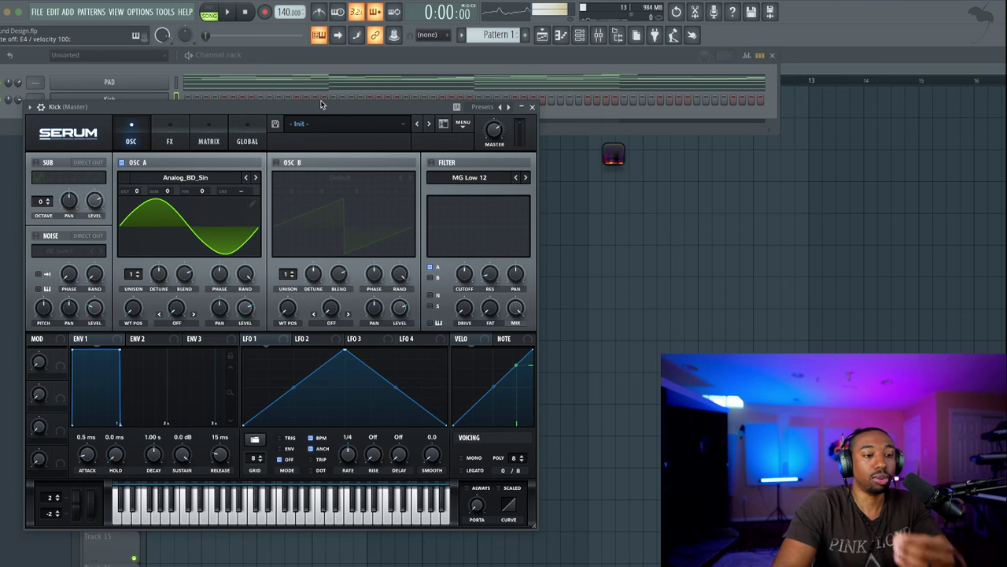
Reposition the Kick's Serum window and lower the Env 1 sustain to -∞ dB
left_click_drag(321, 104, 332, 140)
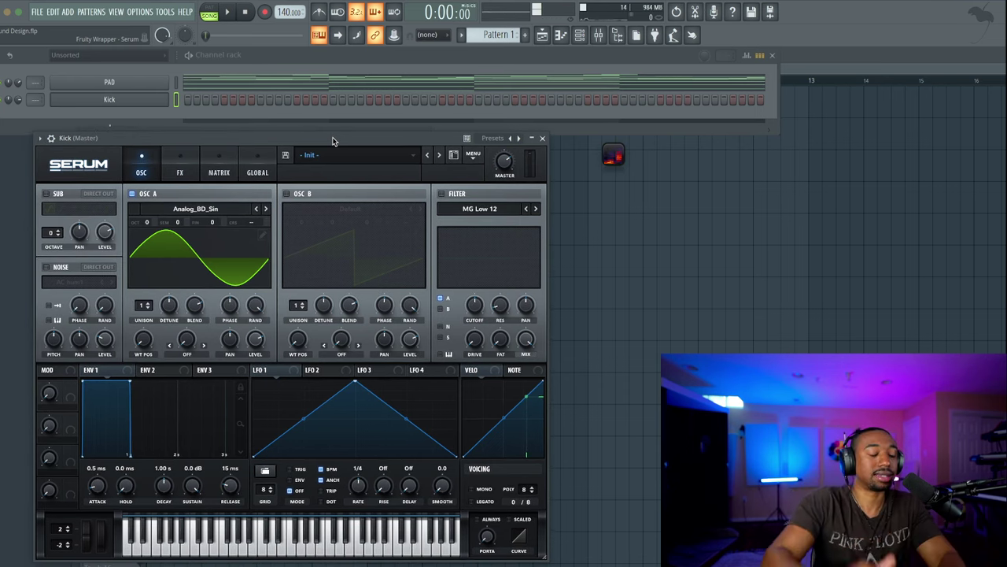
left_click_drag(283, 139, 321, 140)
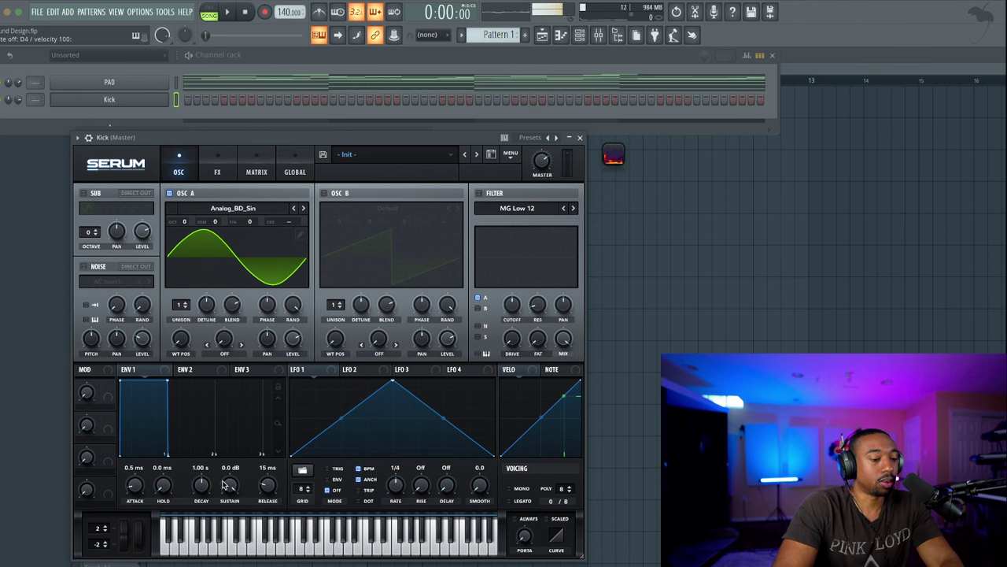
left_click_drag(226, 484, 211, 539)
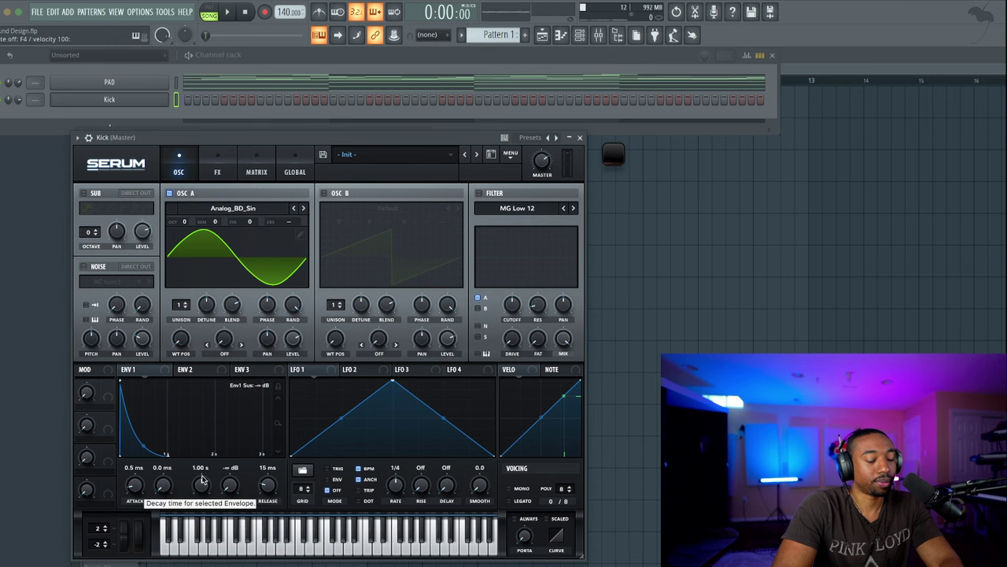
Place kick hits on steps 1, 9, 17 and 25 of Pattern 2 and play it in pattern mode
left_click(579, 138)
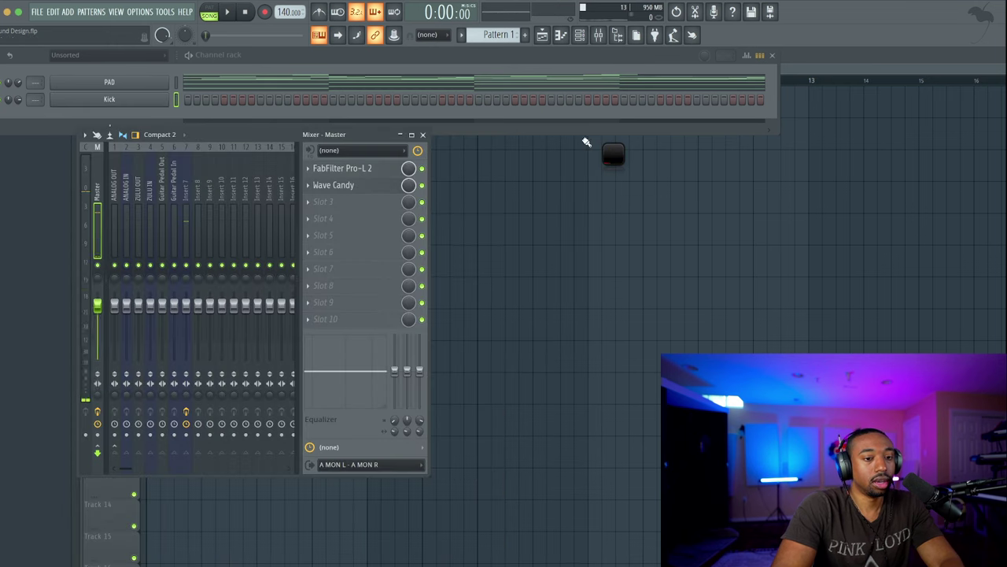
scroll(496, 35, "down", 1)
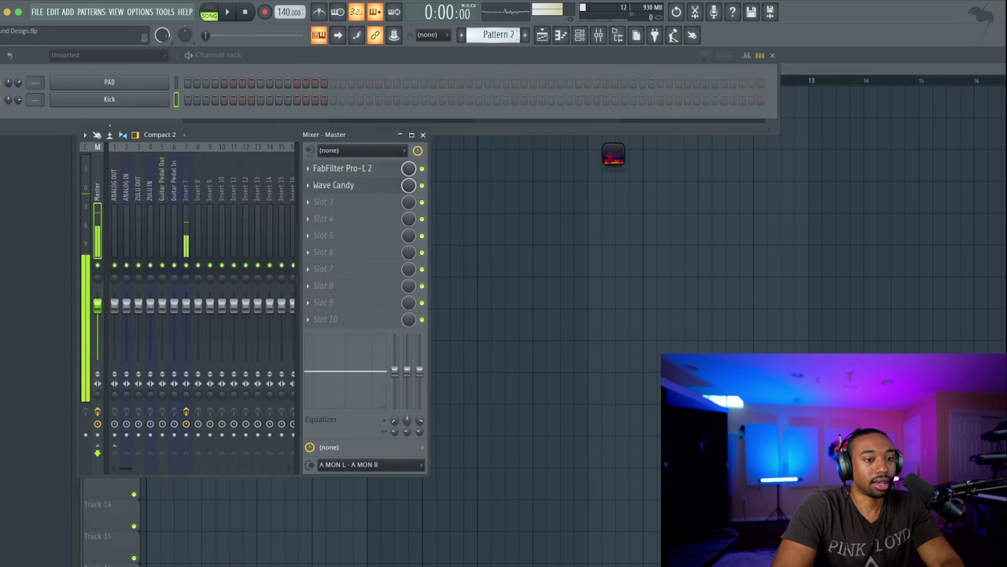
left_click(187, 100)
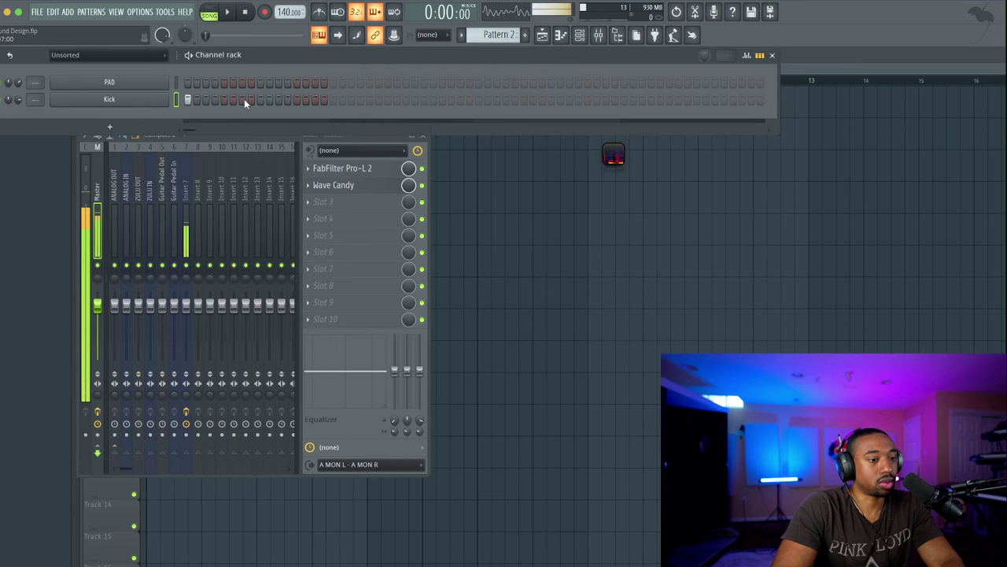
left_click(260, 99)
left_click(332, 99)
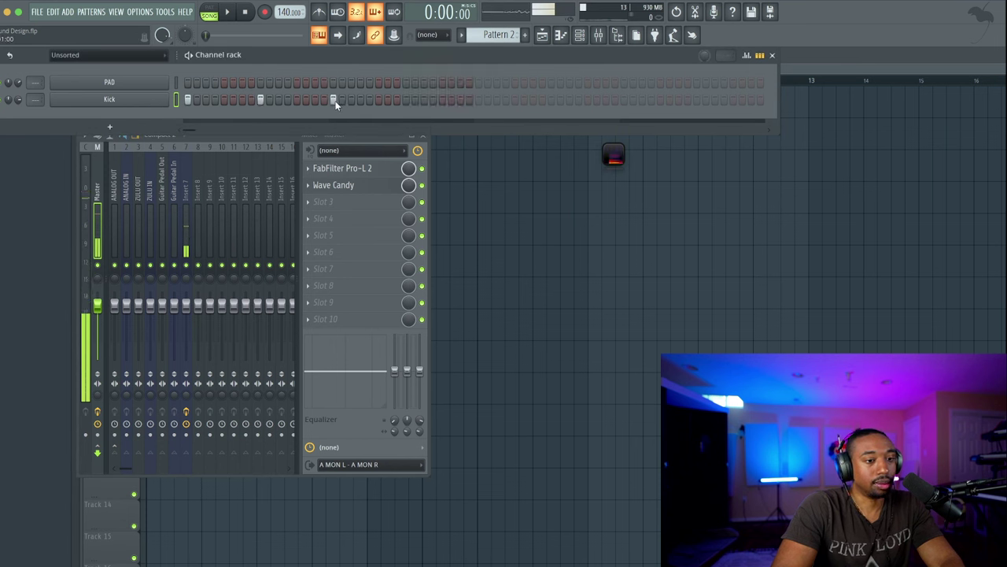
left_click(405, 99)
key("l")
key("space")
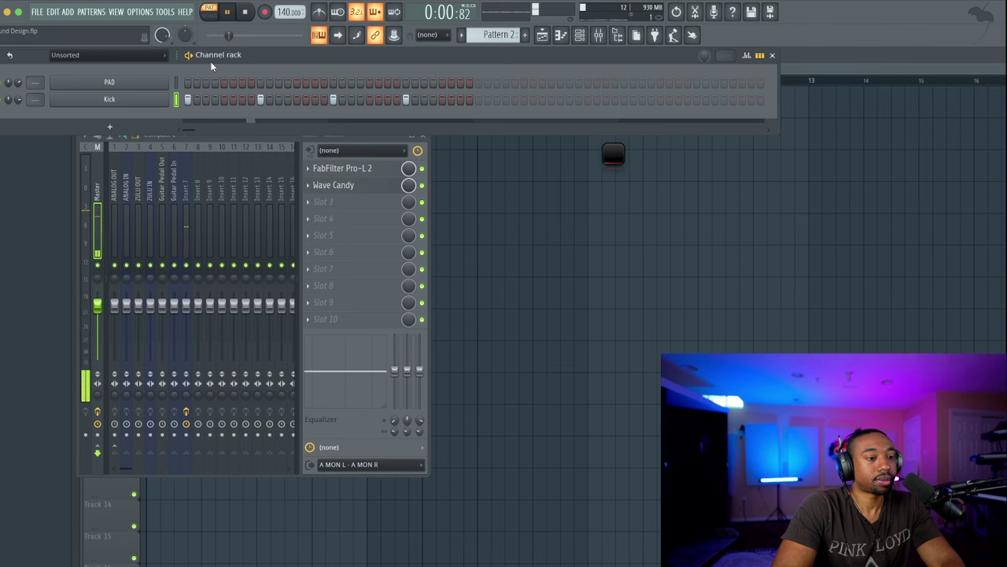
Reopen the Kick synth, set oscillator A's octave to -2 and the master volume to 76%, auditioning the pattern
left_click(142, 100)
left_click_drag(259, 144, 281, 119)
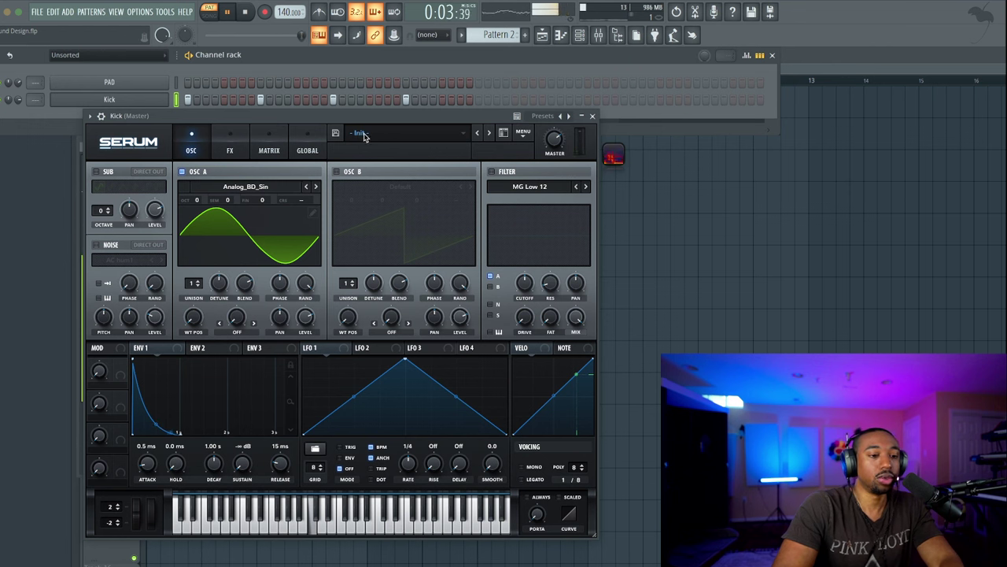
key("space")
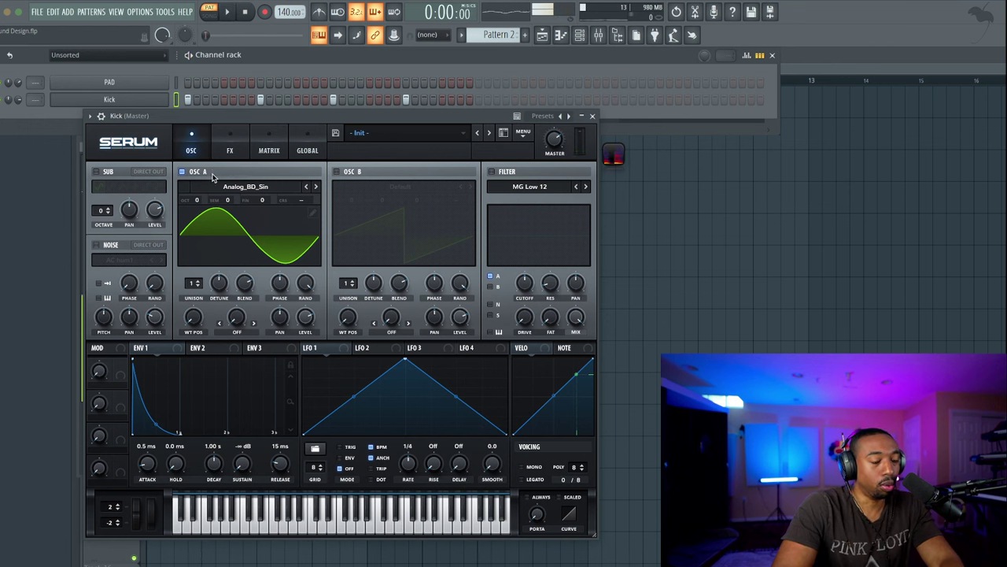
left_click_drag(197, 204, 197, 237)
key("space")
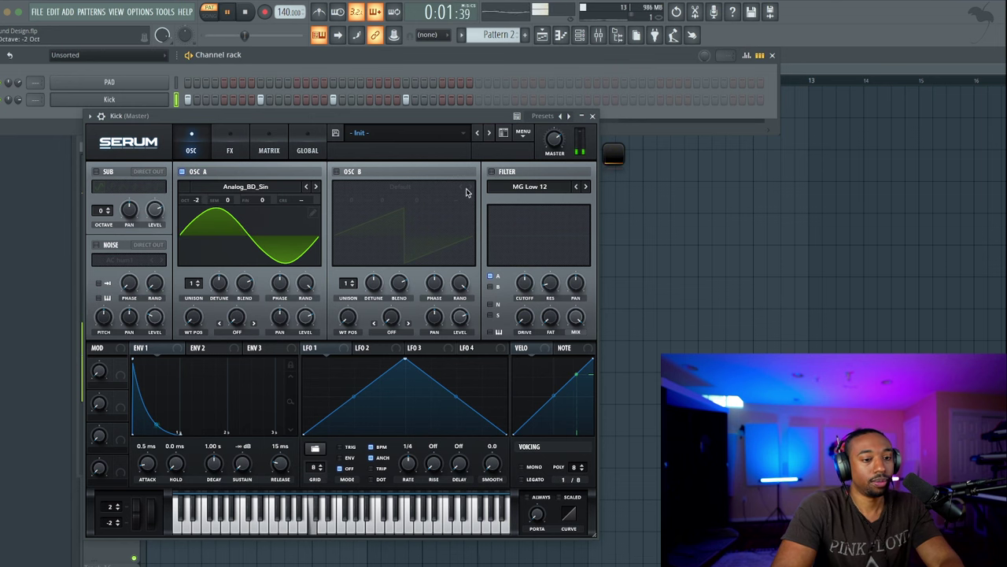
left_click_drag(535, 116, 555, 125)
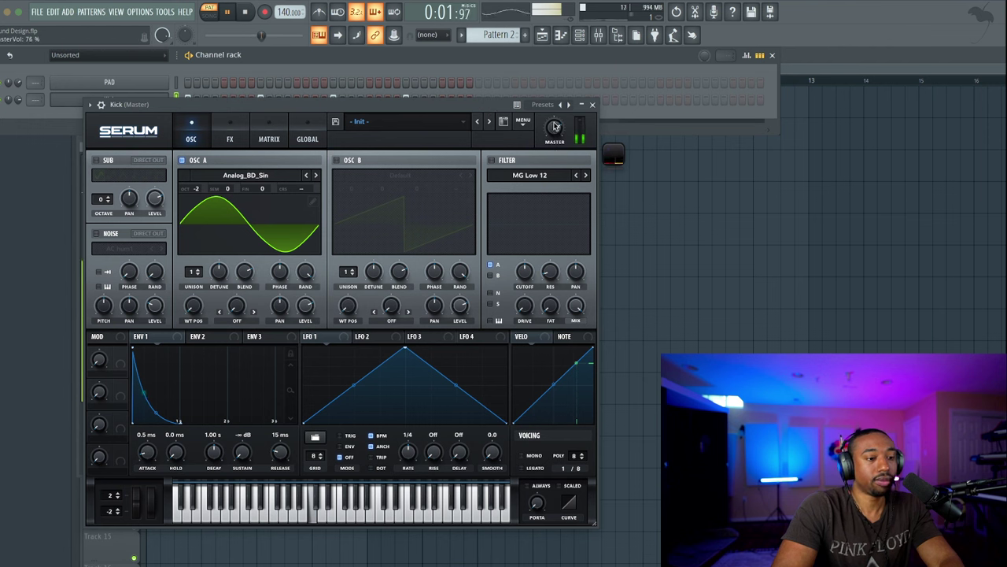
key("space")
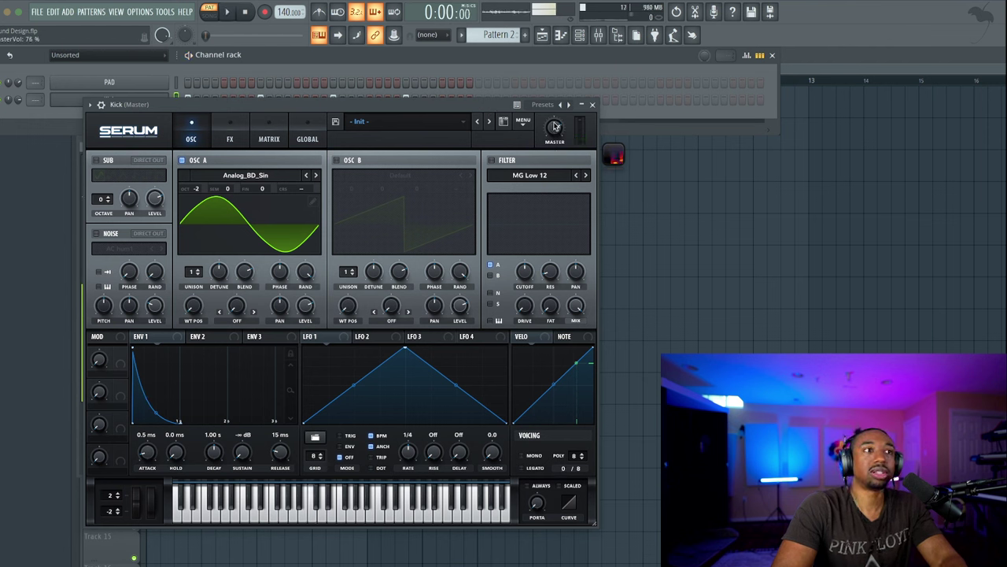
Set Env 2's sustain to 0% and assign the envelope to oscillator A's coarse pitch
left_click(234, 337)
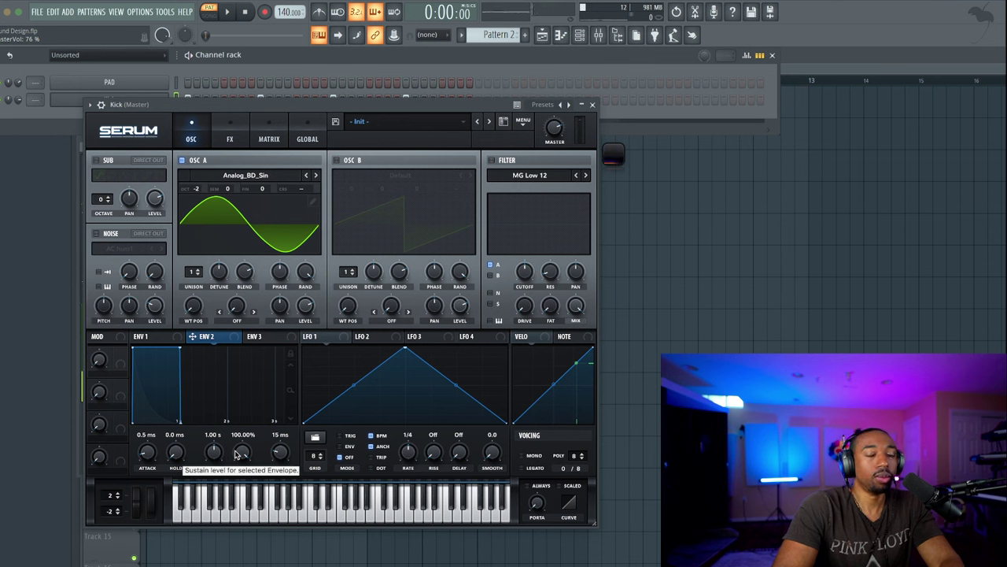
left_click_drag(242, 456, 180, 540)
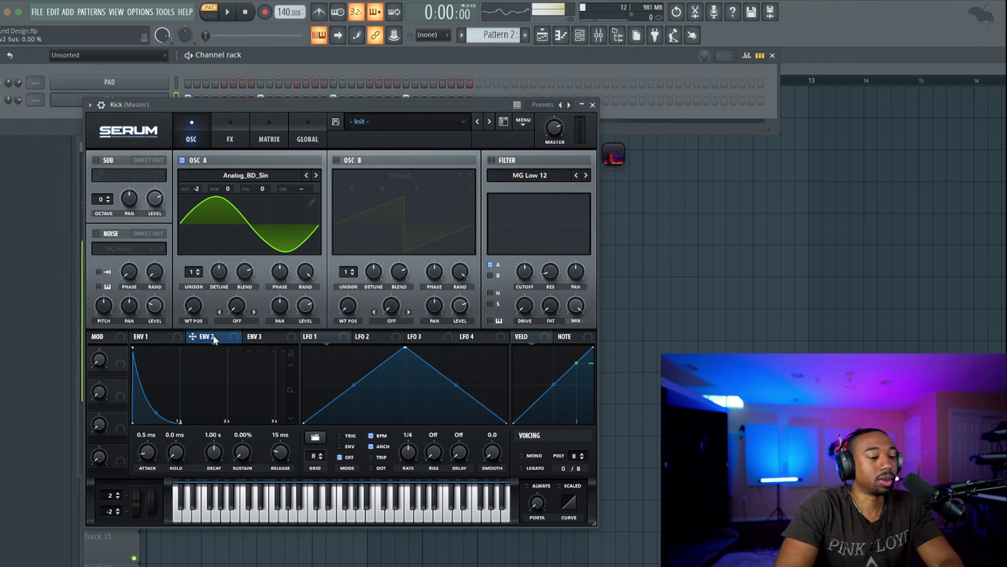
left_click_drag(213, 337, 298, 191)
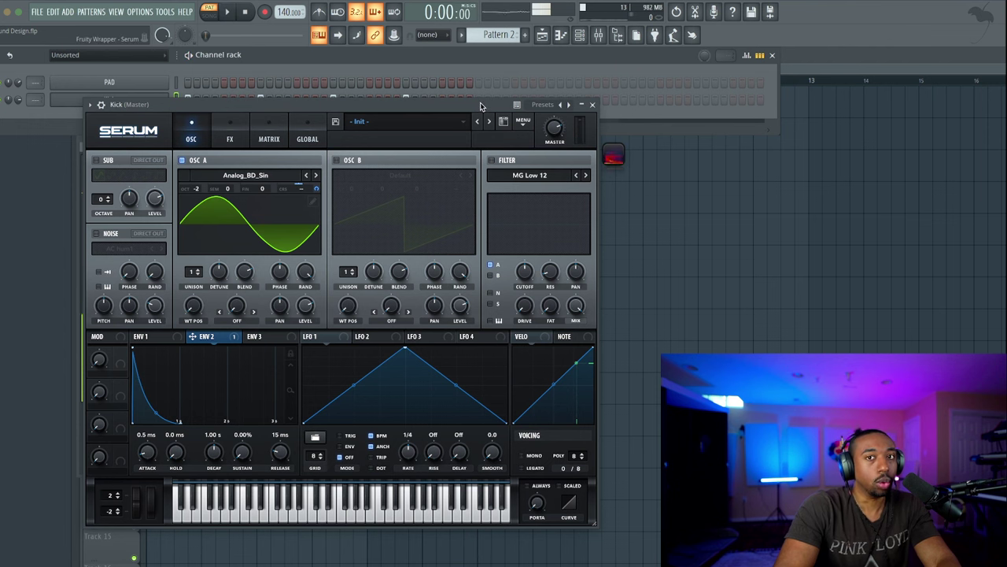
Set oscillator A's octave to 0 and shorten Env 2's decay to 205 ms while playing the pattern
left_click_drag(222, 469, 218, 463)
left_click_drag(197, 188, 198, 183)
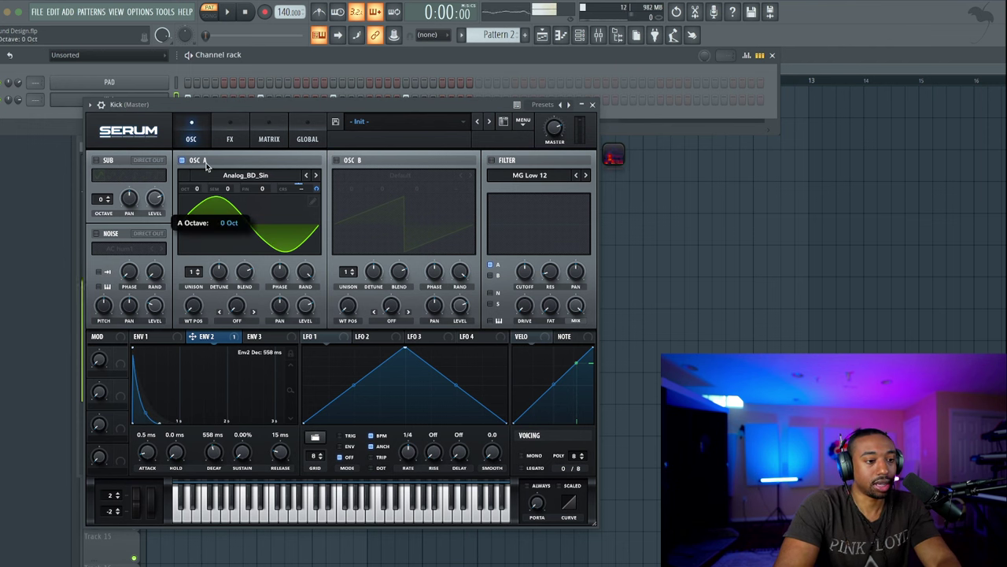
key("space")
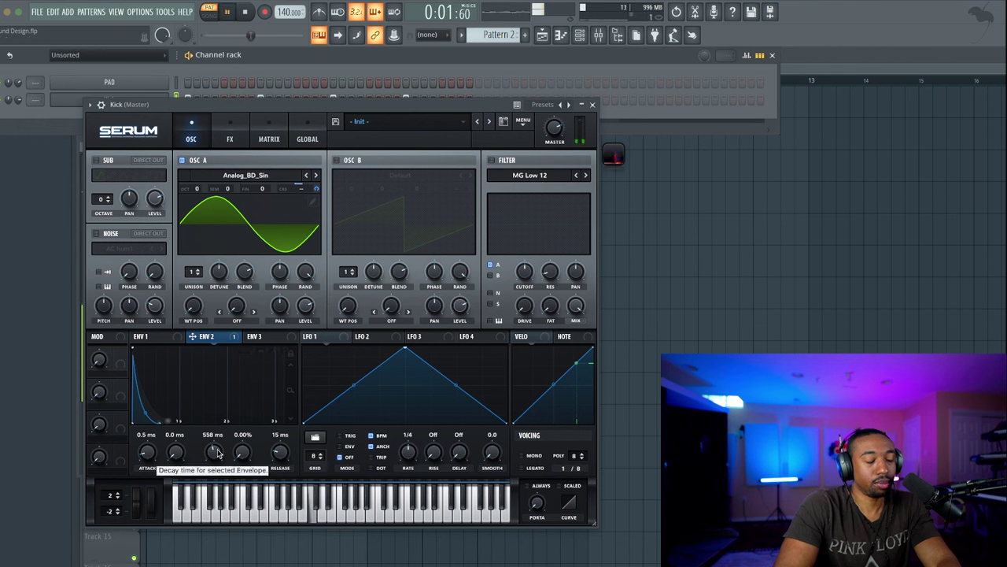
mouse_move(217, 453)
left_mouse_down()
mouse_move(218, 426)
mouse_move(214, 458)
left_mouse_up()
key("space")
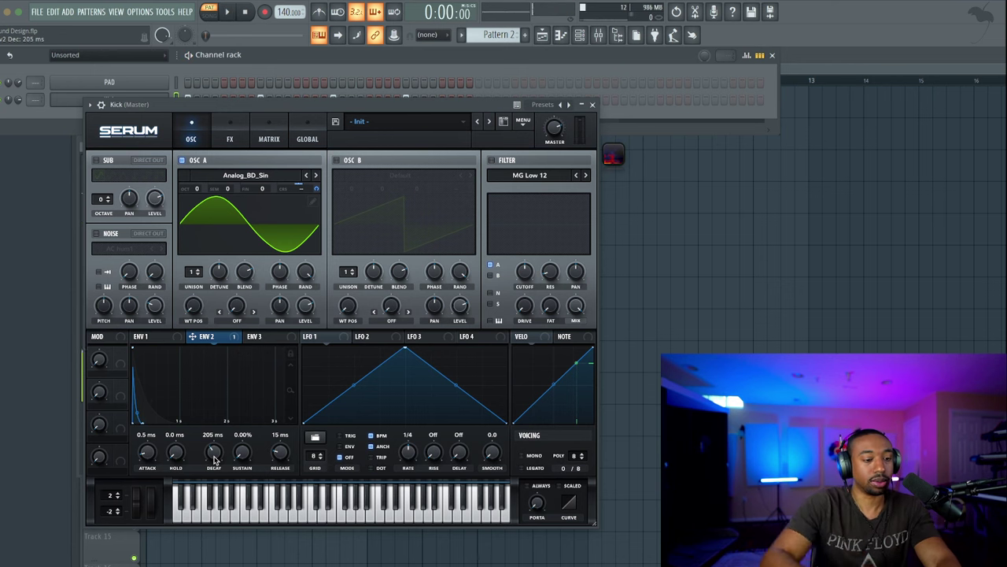
Lower oscillator A's octave to -2 and audition the kick pattern
left_click_drag(199, 194, 199, 206)
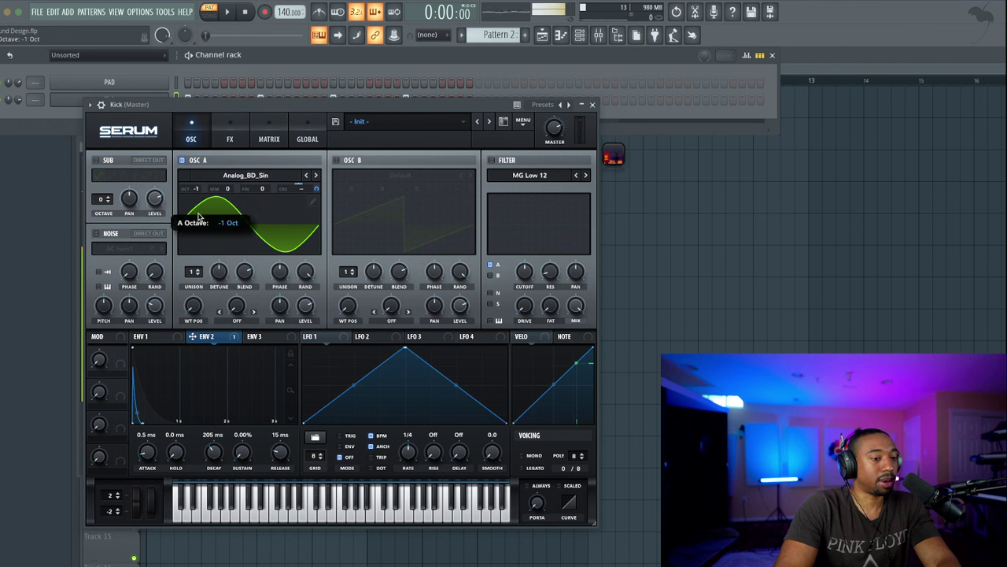
key("space")
key("space")
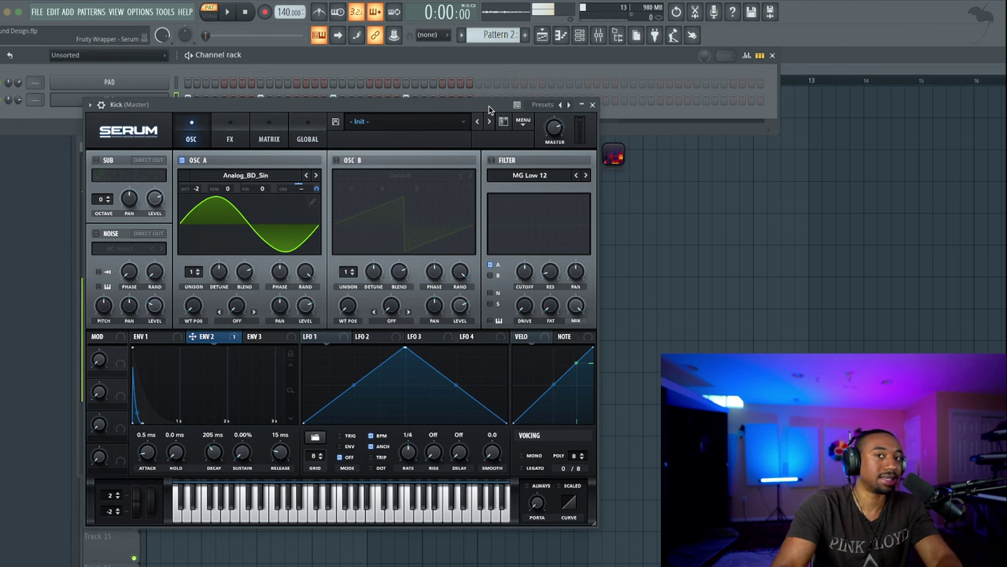
key("space")
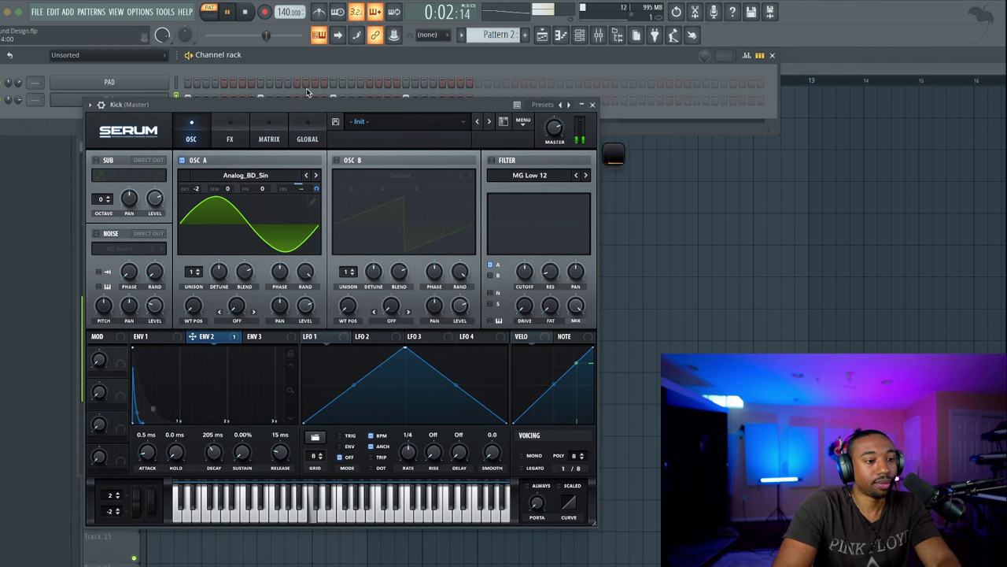
key("space")
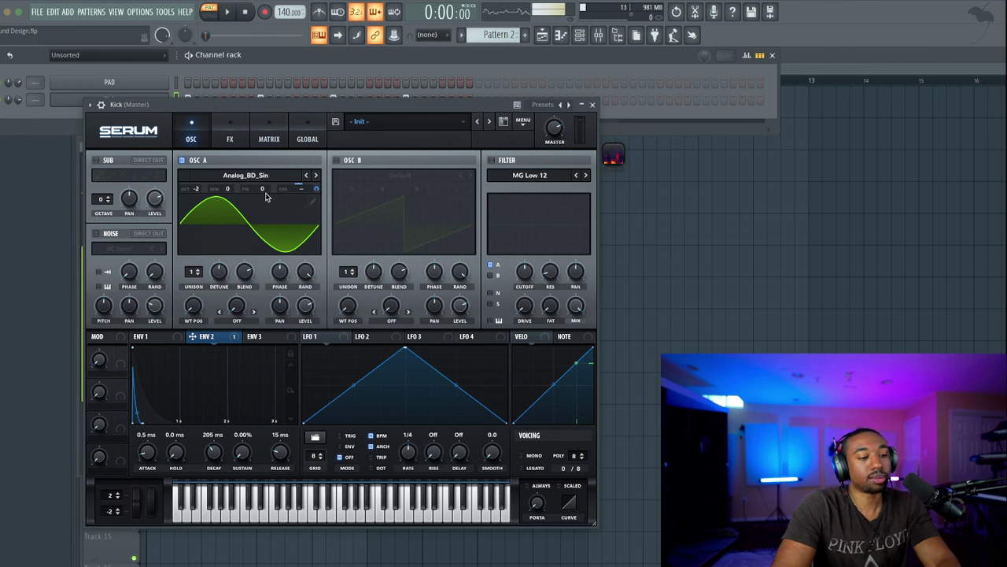
Enable oscillator B with the analog Basic Shapes wavetable and set its level to 0%
left_click(338, 160)
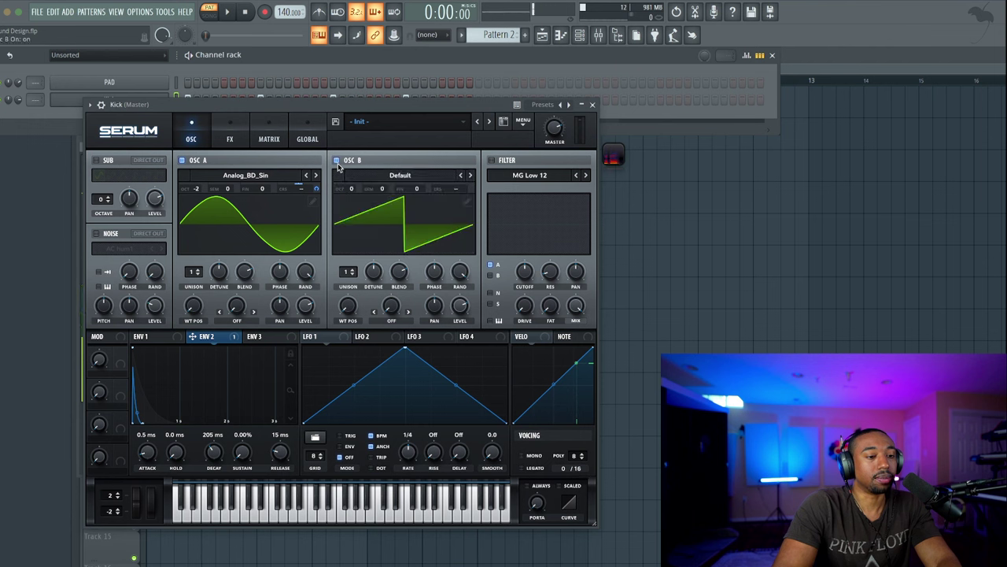
left_click(385, 177)
mouse_move(387, 187)
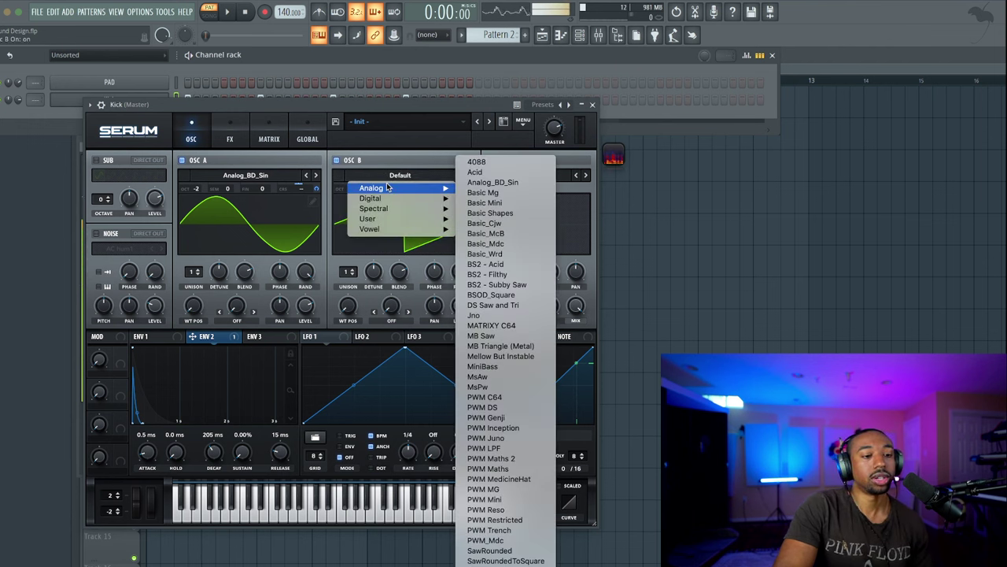
left_click(503, 213)
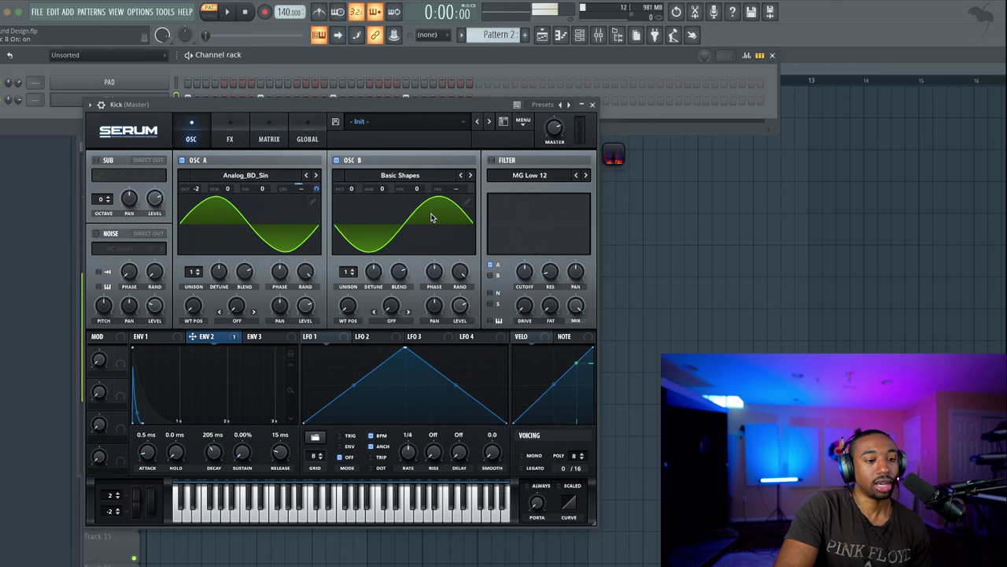
mouse_move(348, 305)
left_mouse_down()
mouse_move(348, 287)
mouse_move(348, 307)
left_mouse_up()
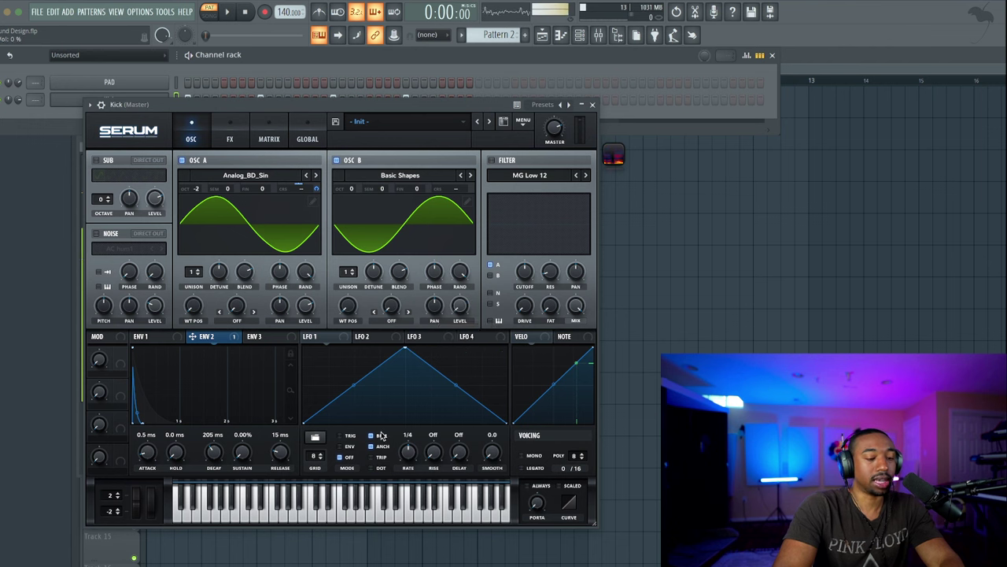
Set oscillator A's warp mode to FM (from B), raise the warp amount and audition the kick
left_click(237, 321)
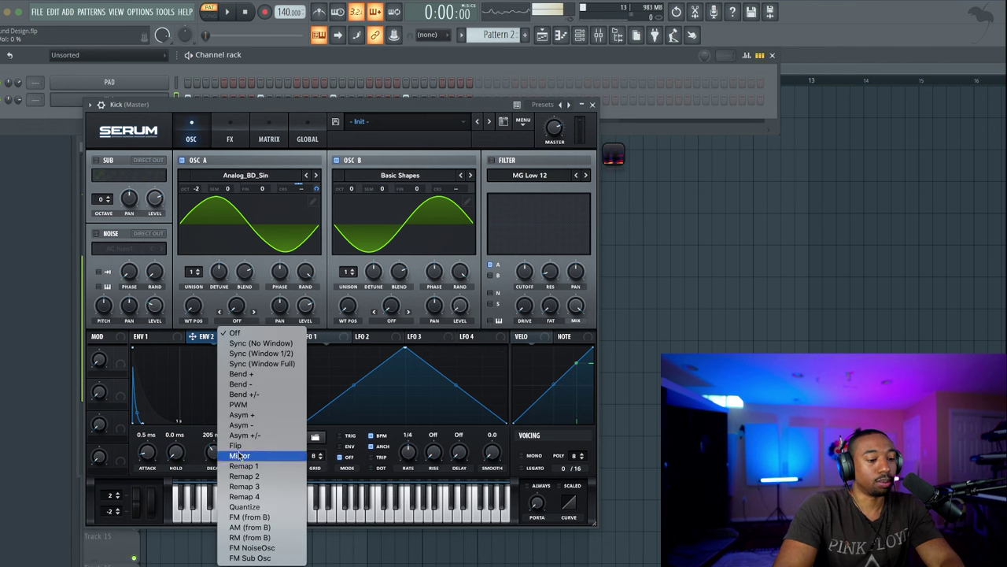
left_click(240, 516)
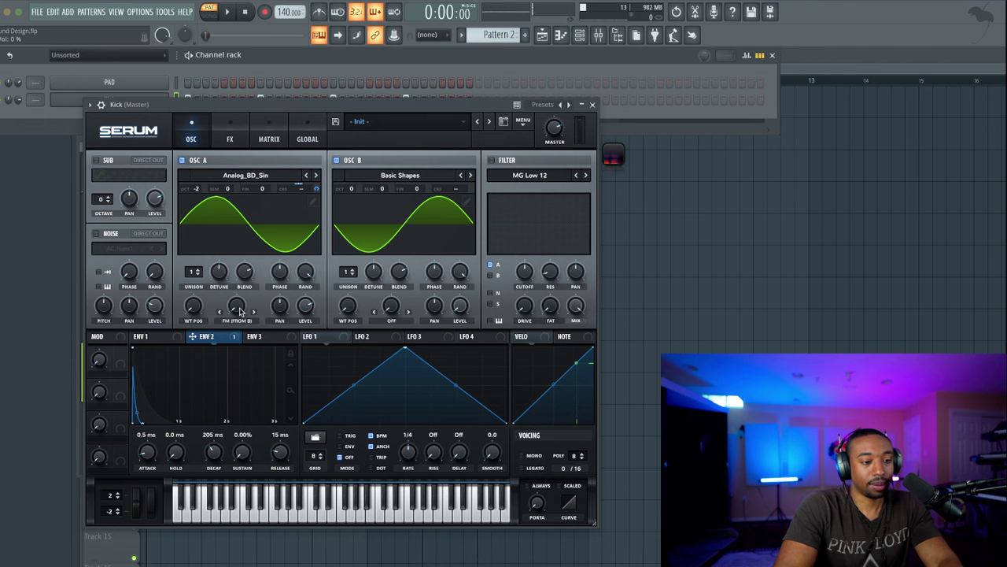
mouse_move(240, 311)
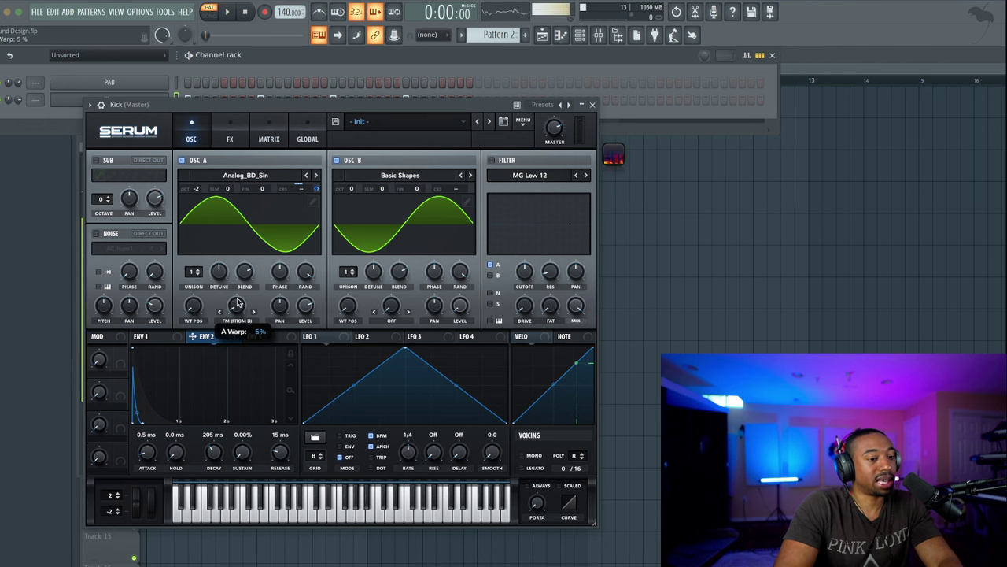
left_click_drag(238, 303, 229, 252)
key("space")
key("space")
Show the Wave Candy spectrogram beside the synth and try a higher FM warp amount on oscillator A during playback
left_click(612, 157)
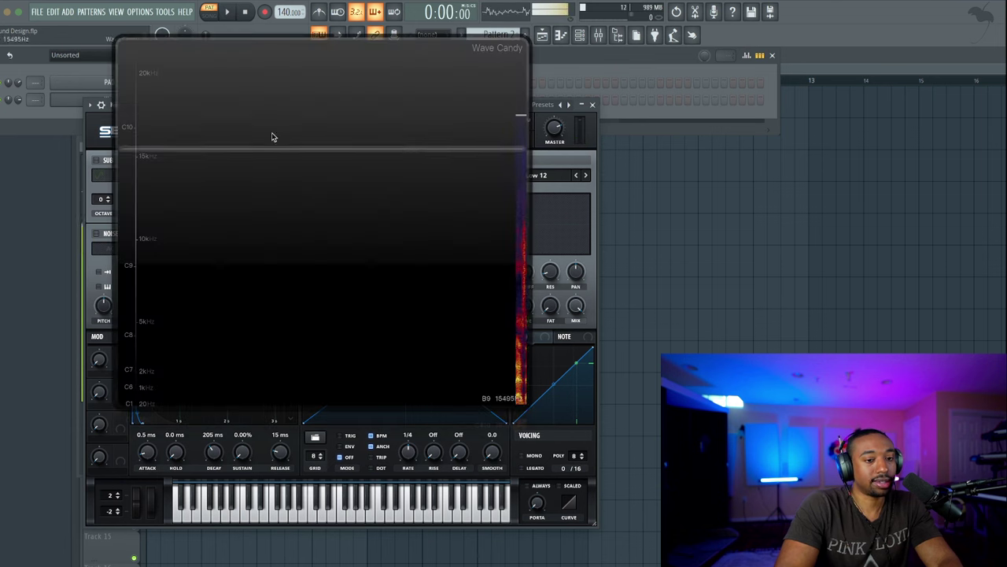
left_click_drag(236, 306, 233, 292)
key("space")
key("space")
left_click_drag(359, 110, 265, 84)
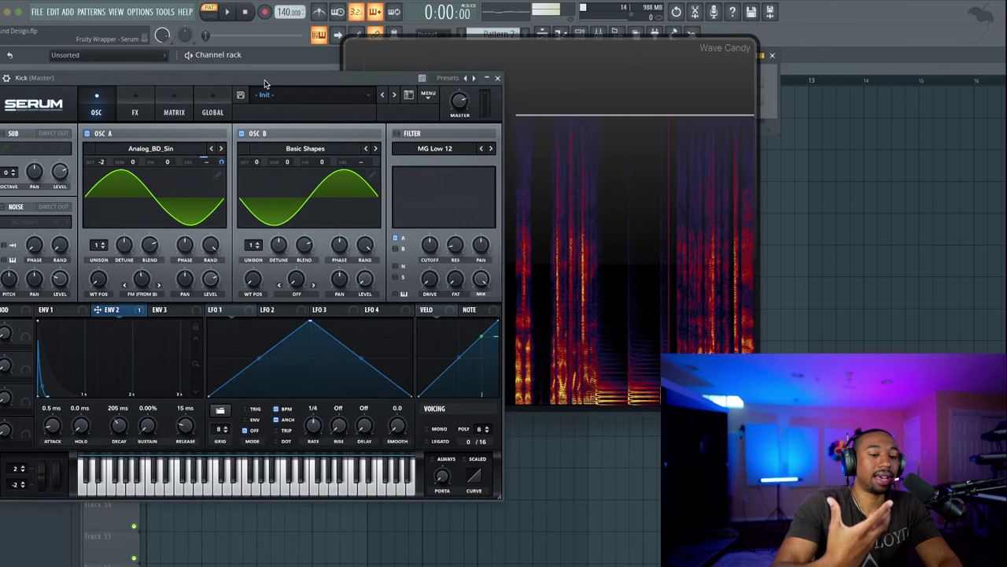
Set oscillator A's FM warp amount to 16% and play the pattern
left_click_drag(137, 274, 135, 309)
key("space")
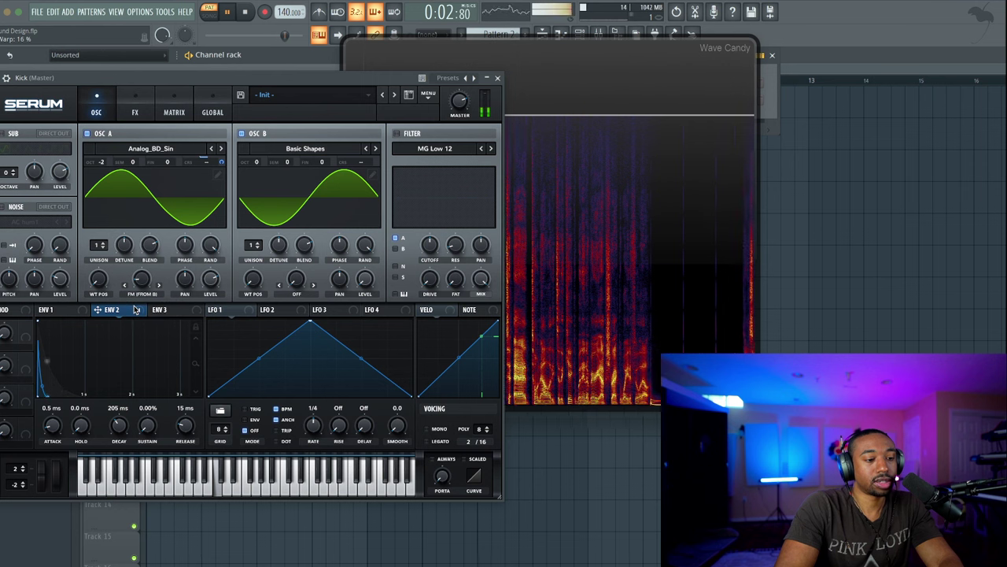
key("space")
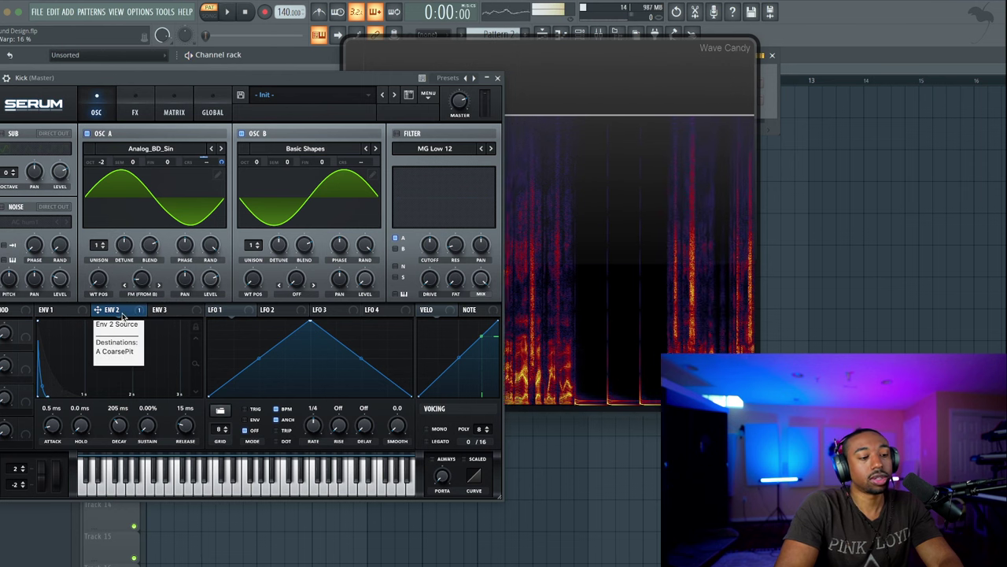
Reset oscillator A's FM warp to 0%, modulate it with Env 2 at an amount of 29, and audition the kick
left_click_drag(122, 315, 137, 294)
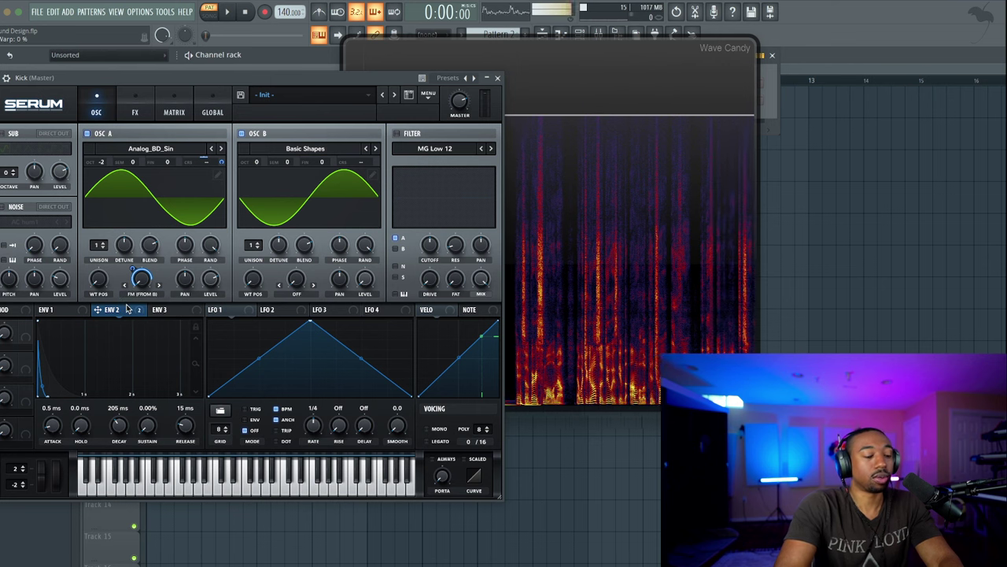
mouse_move(141, 286)
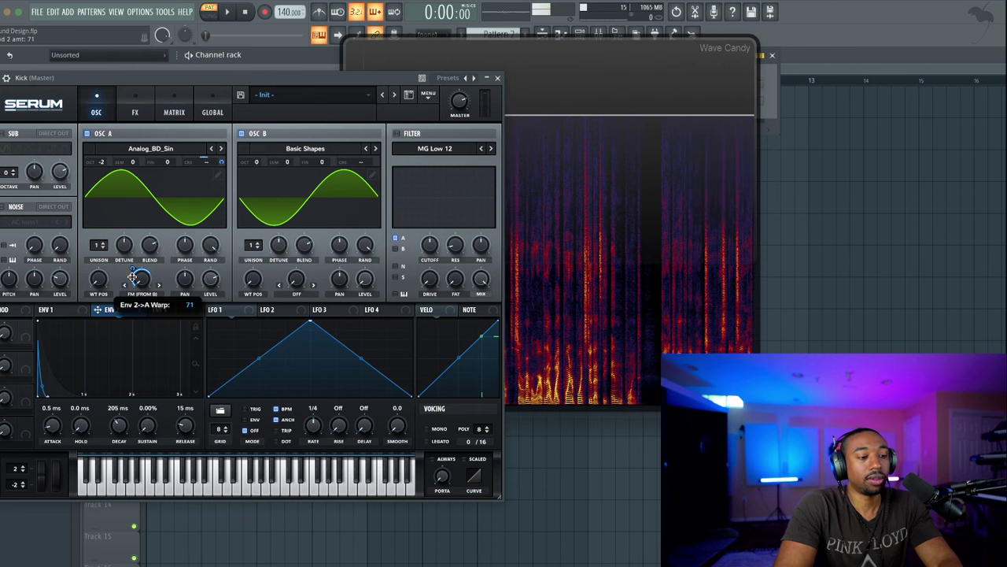
left_click_drag(128, 285, 128, 292)
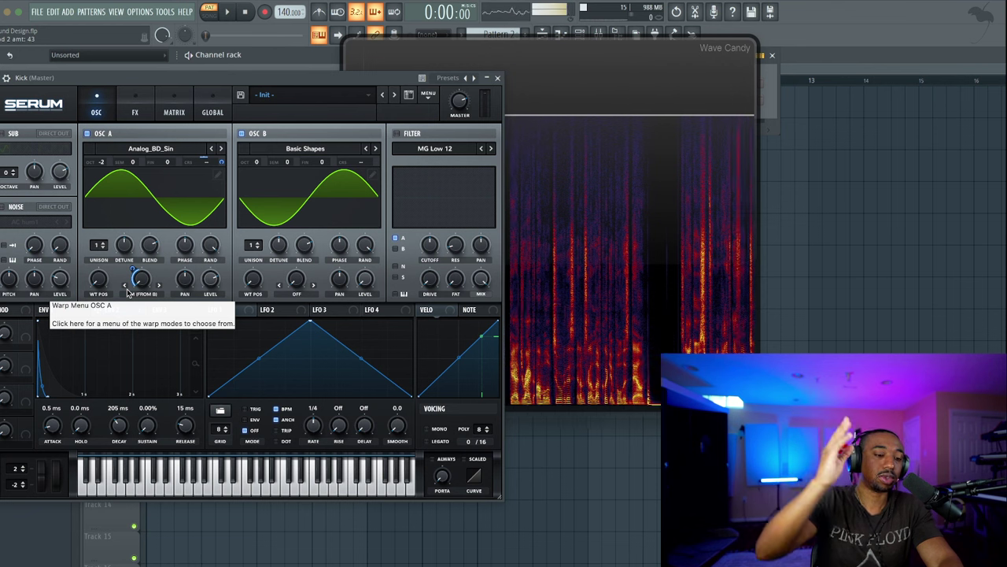
mouse_move(134, 288)
mouse_move(134, 269)
left_mouse_down()
mouse_move(130, 280)
mouse_move(137, 240)
mouse_move(134, 265)
left_mouse_up()
key("space")
key("space")
key("space")
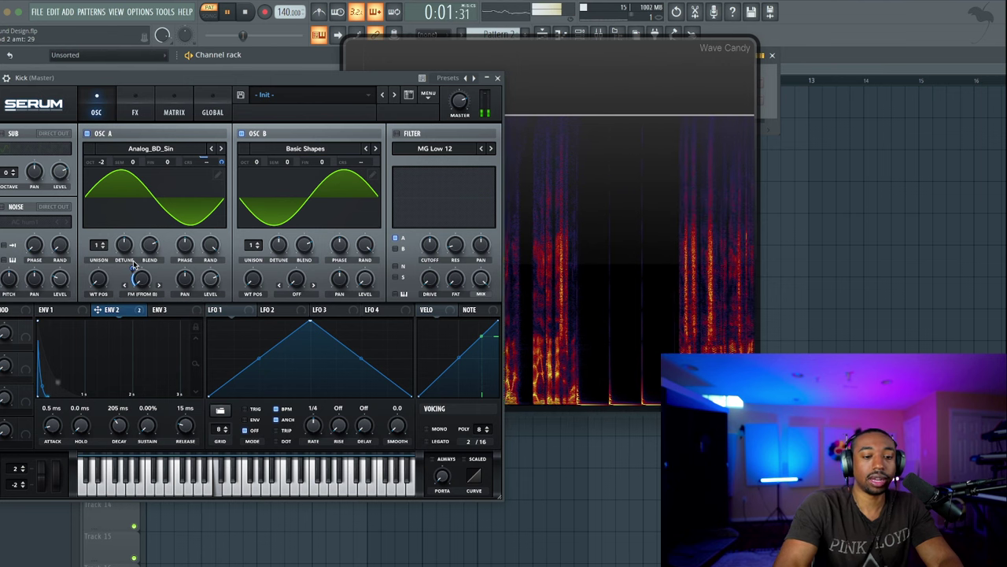
Check the Env 2 amount on oscillator A's warp, stop the pattern and turn on the MG Low 12 filter
left_click_drag(134, 265, 134, 271)
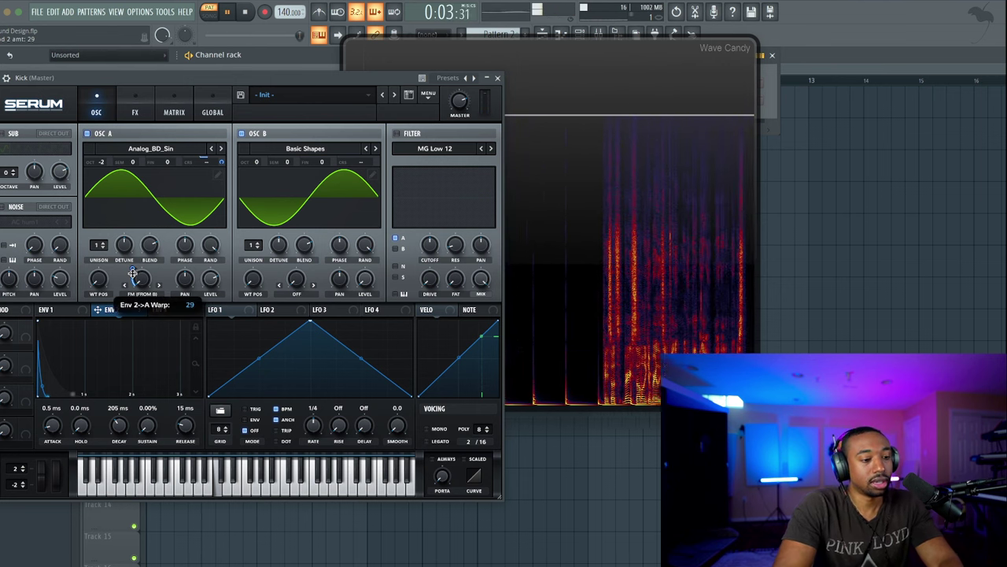
key("space")
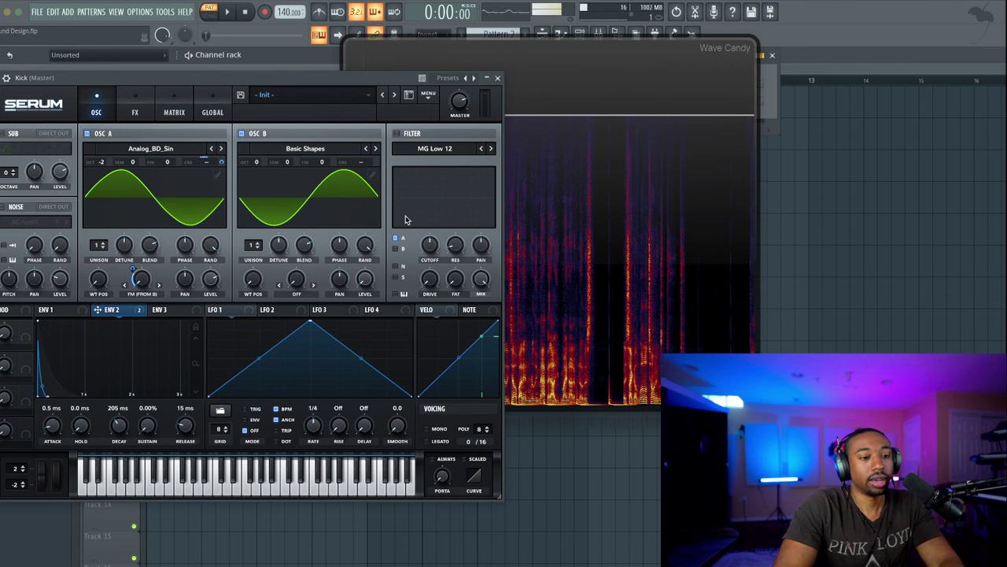
left_click(397, 133)
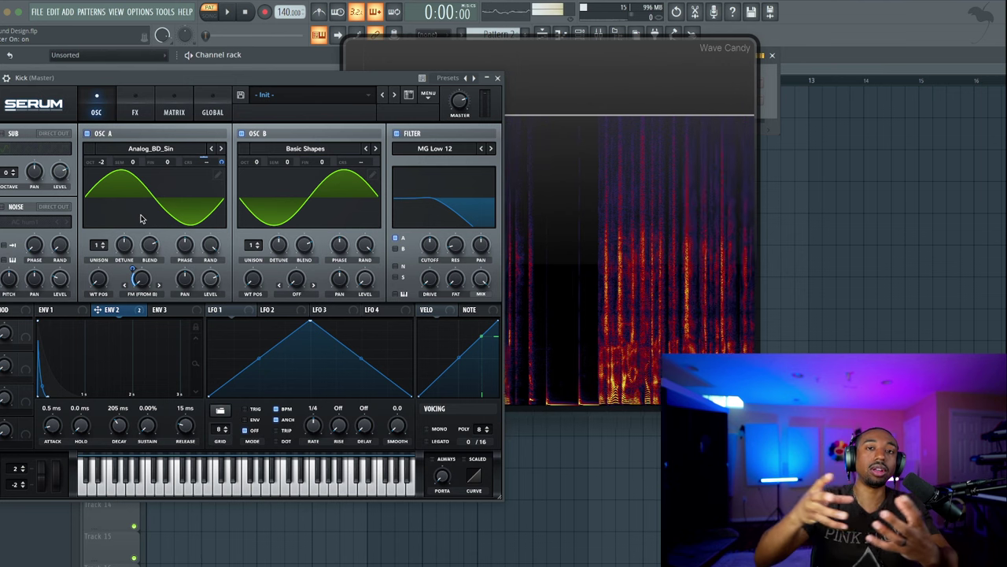
Enable the noise oscillator with the analog ARP white sample and audition it with the pattern and individual notes
left_click(2, 207)
left_click(25, 221)
mouse_move(35, 235)
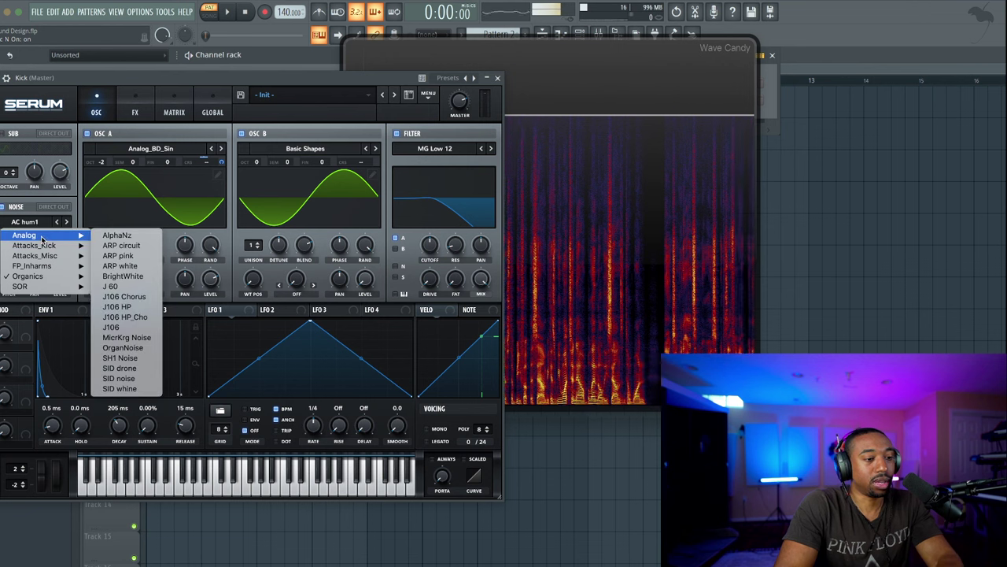
left_click(130, 267)
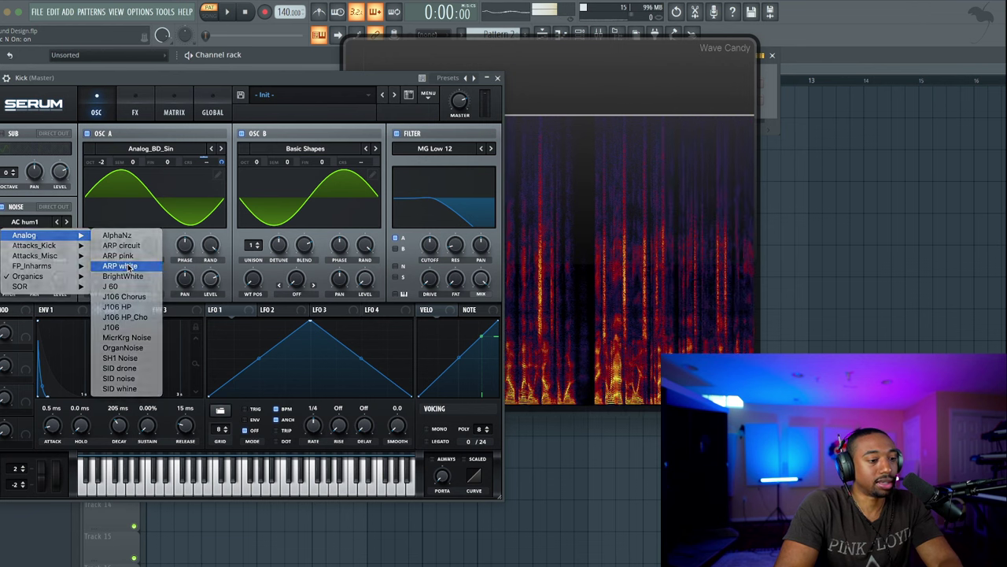
key("space")
key("space")
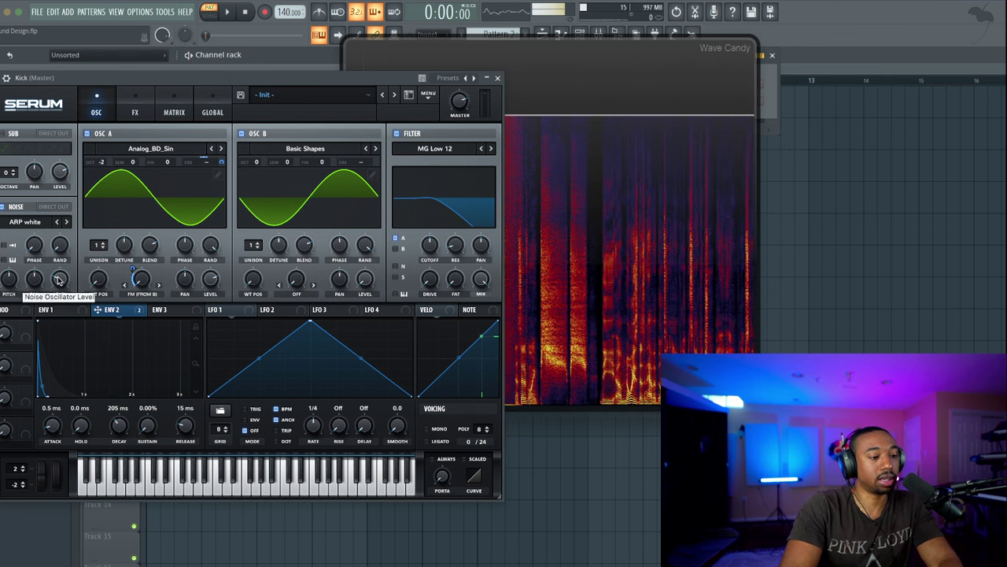
key("c")
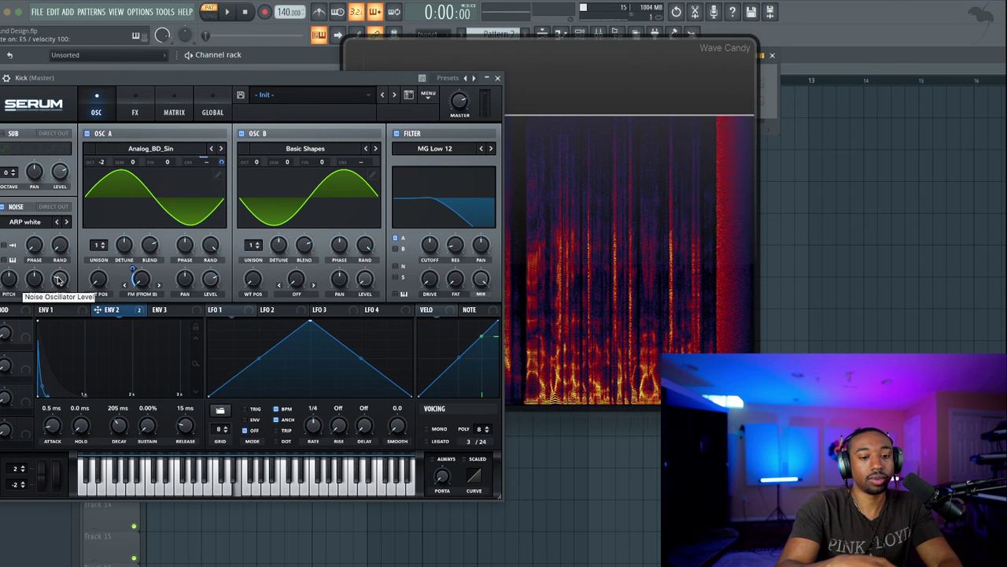
key("v")
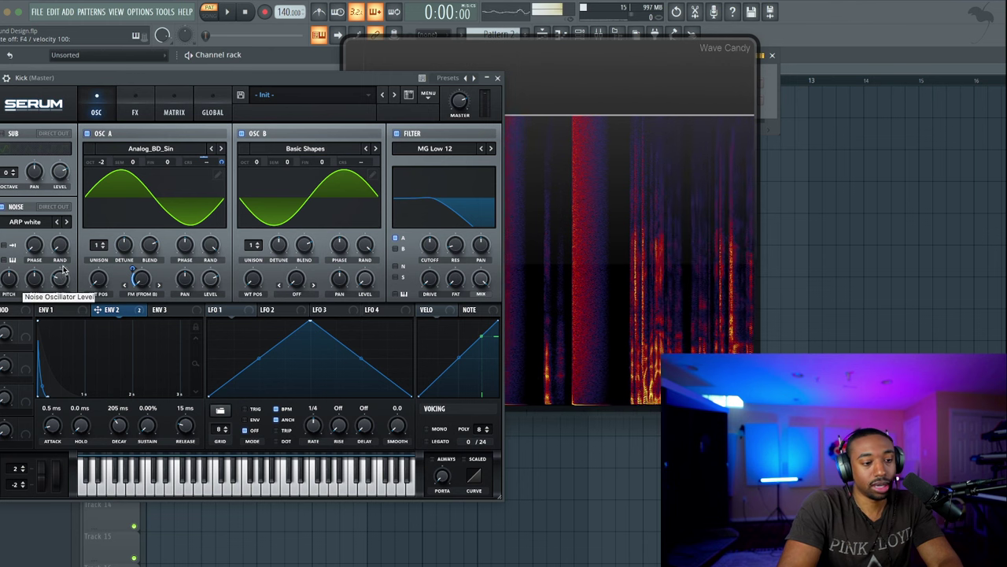
Route the noise oscillator through the filter, set its level to 29% and start the pattern
left_click(396, 267)
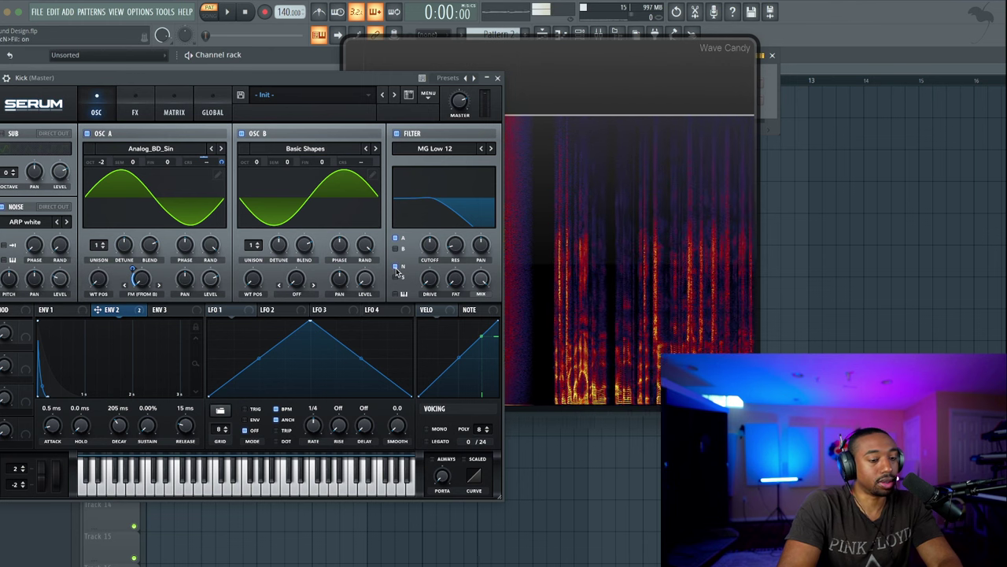
left_click_drag(65, 288, 85, 217)
left_click_drag(62, 281, 44, 358)
key("space")
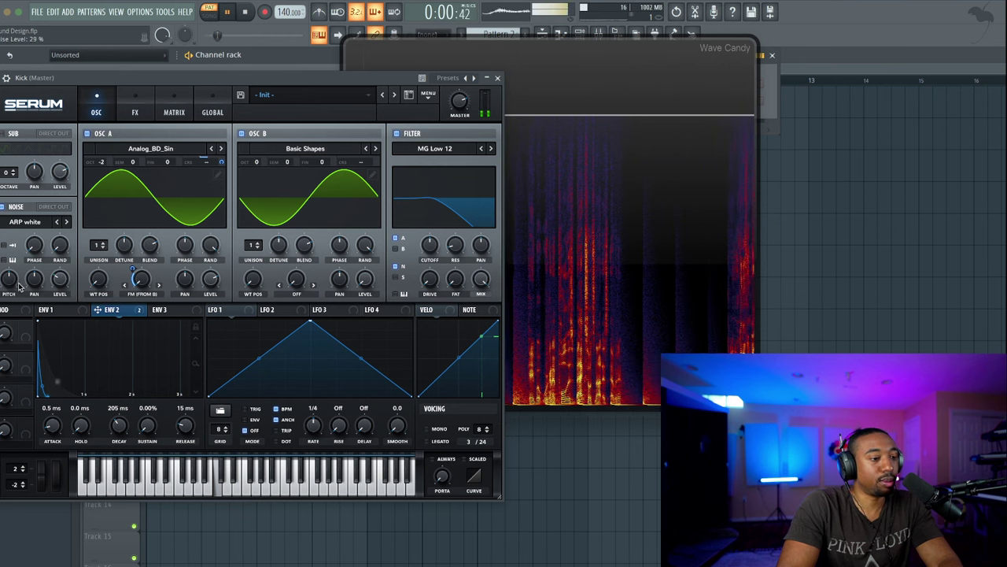
Try a noise pitch of 25% and a noise level of 87% during playback, and stop the pattern
left_click_drag(11, 282, 72, 225)
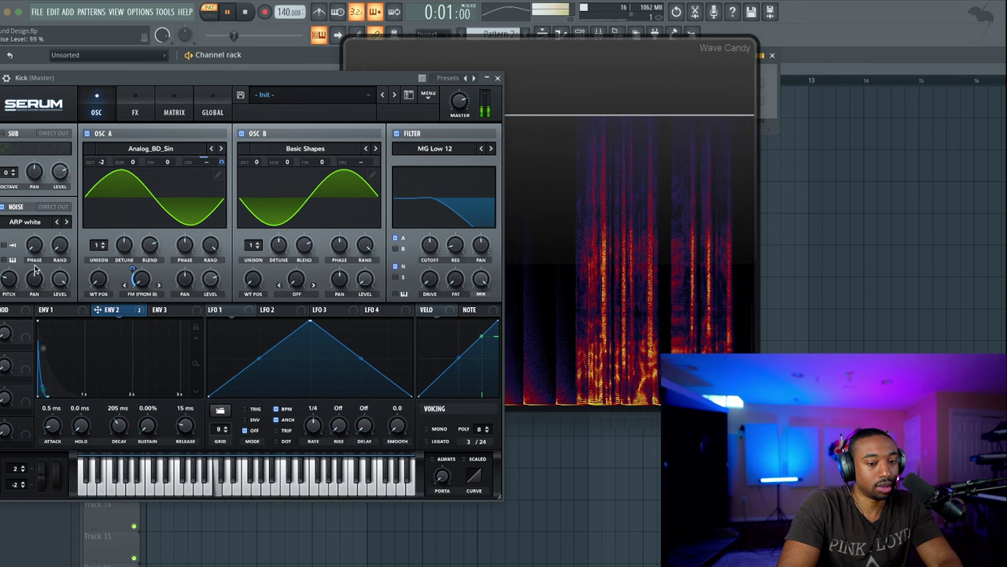
double_click(11, 282)
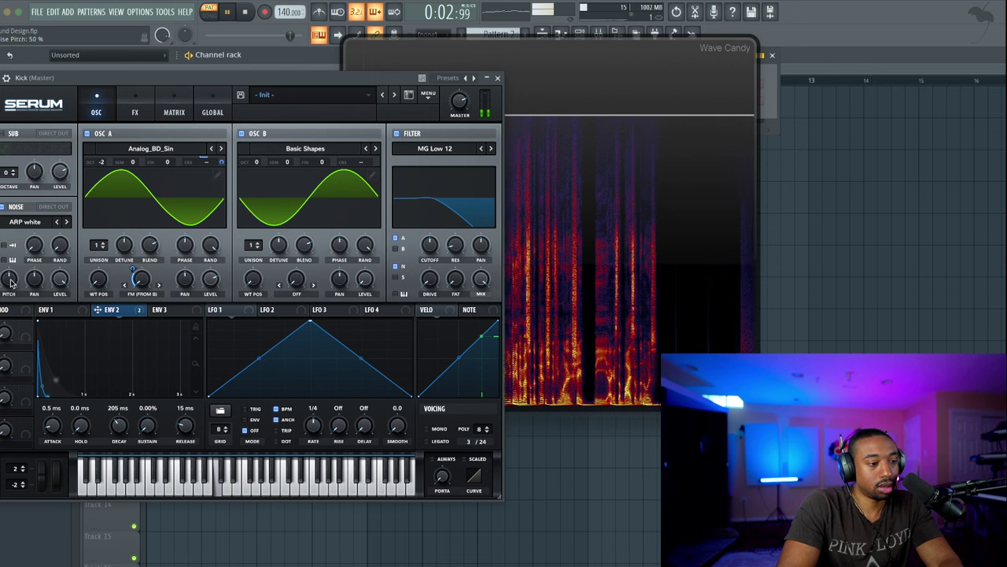
left_click_drag(11, 283, 6, 310)
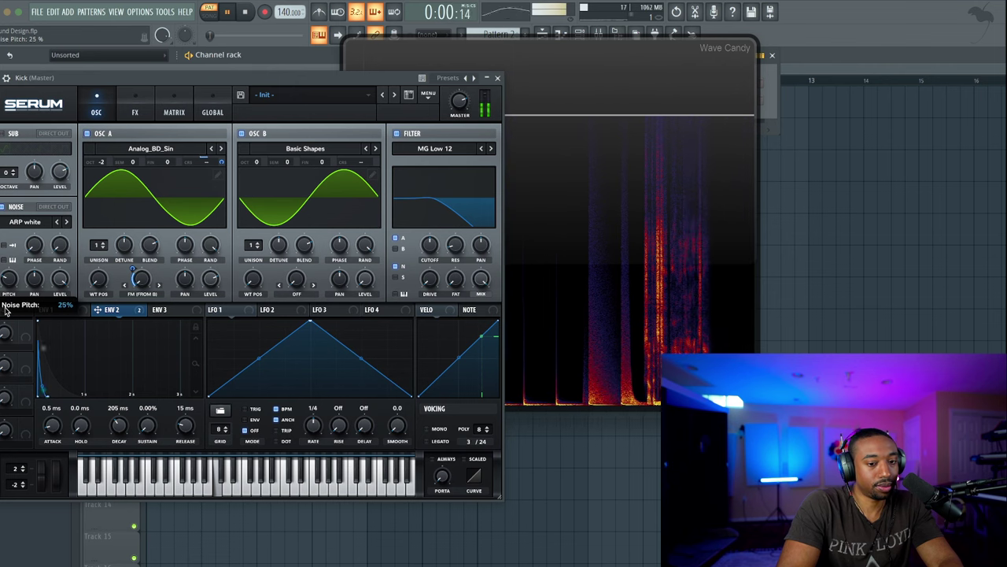
left_click_drag(60, 278, 38, 305)
key("space")
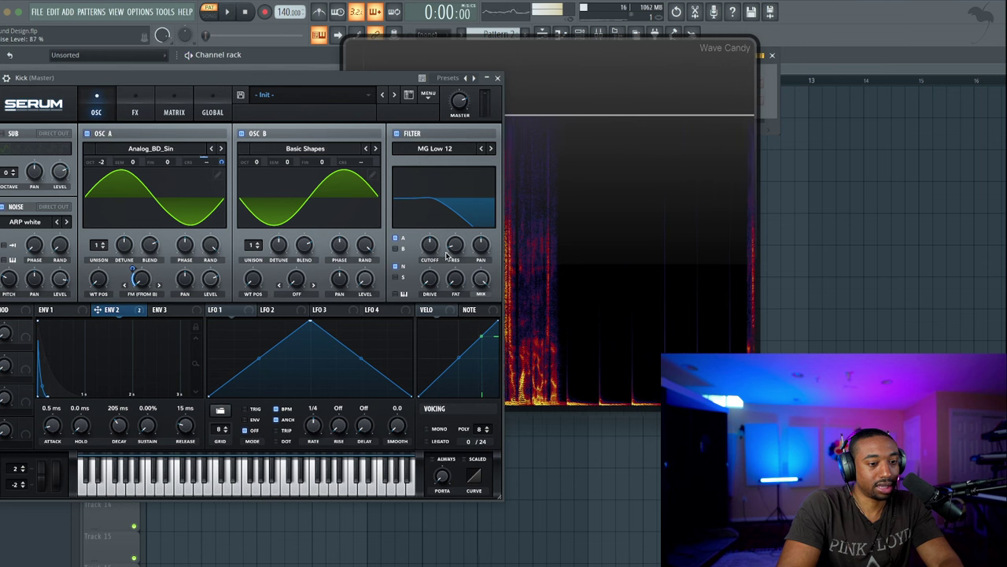
Solo the noise by turning off the filter and oscillators A and B, and set the noise pitch to 31%
left_click(398, 134)
key("space")
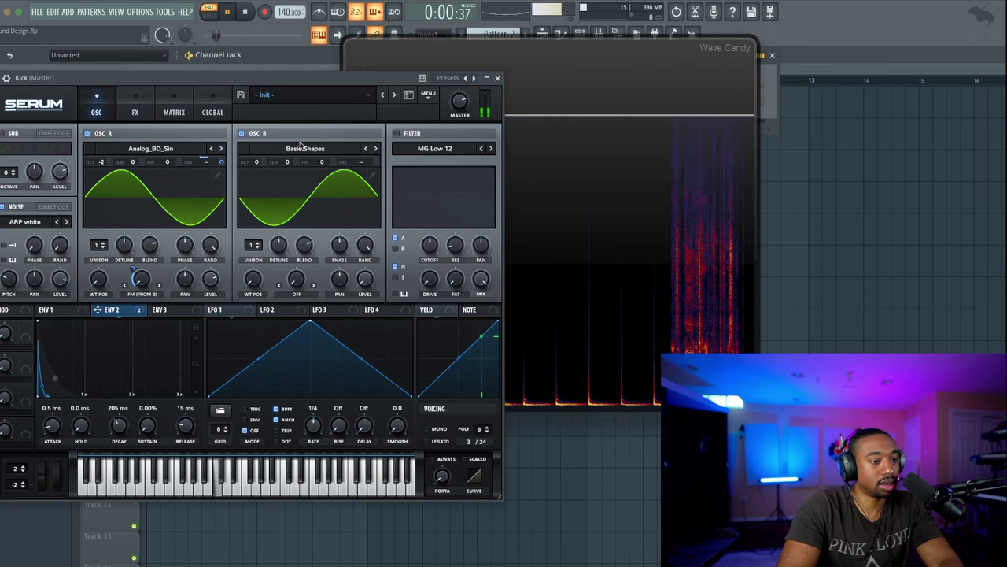
left_click(86, 133)
left_click(243, 134)
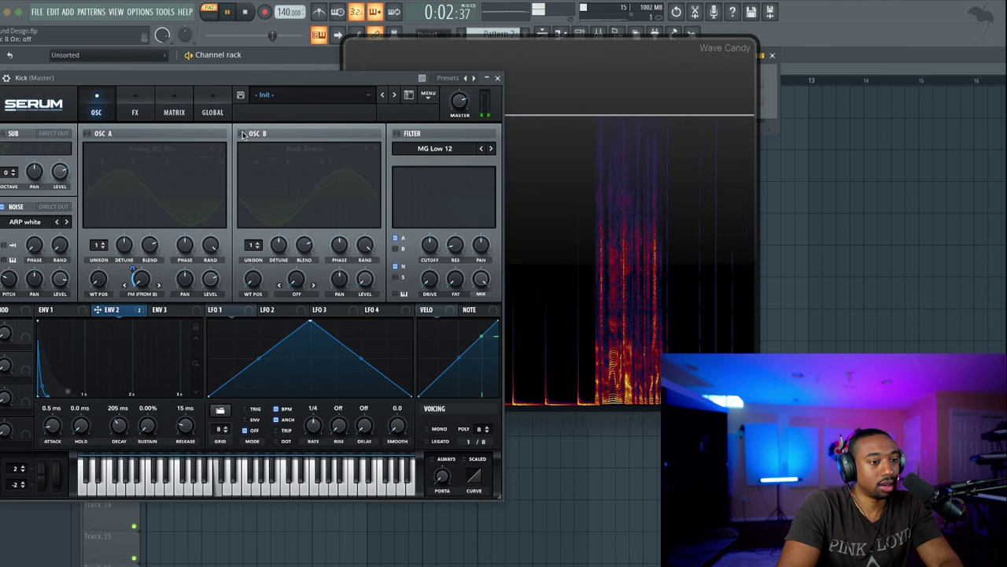
left_click(11, 278)
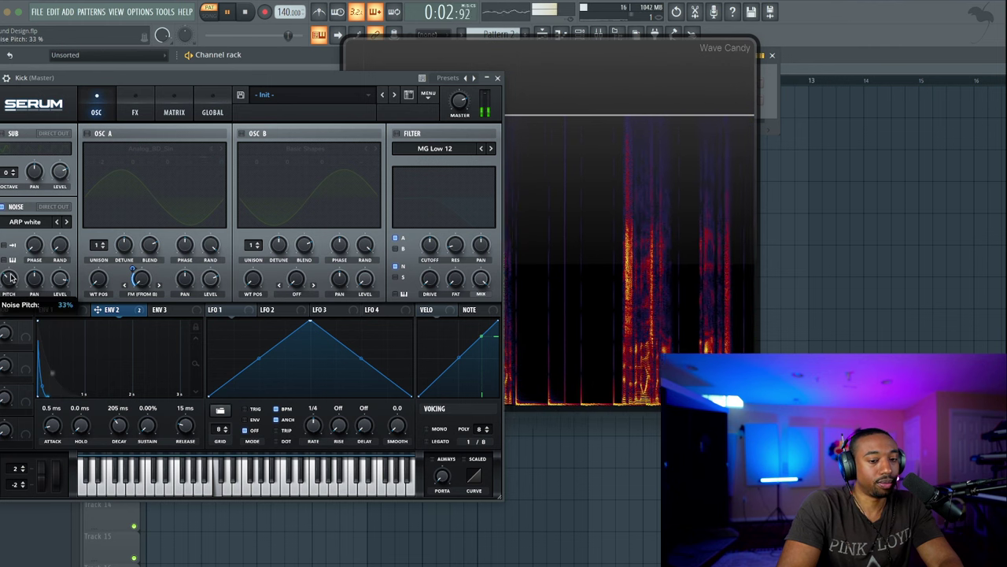
key("space")
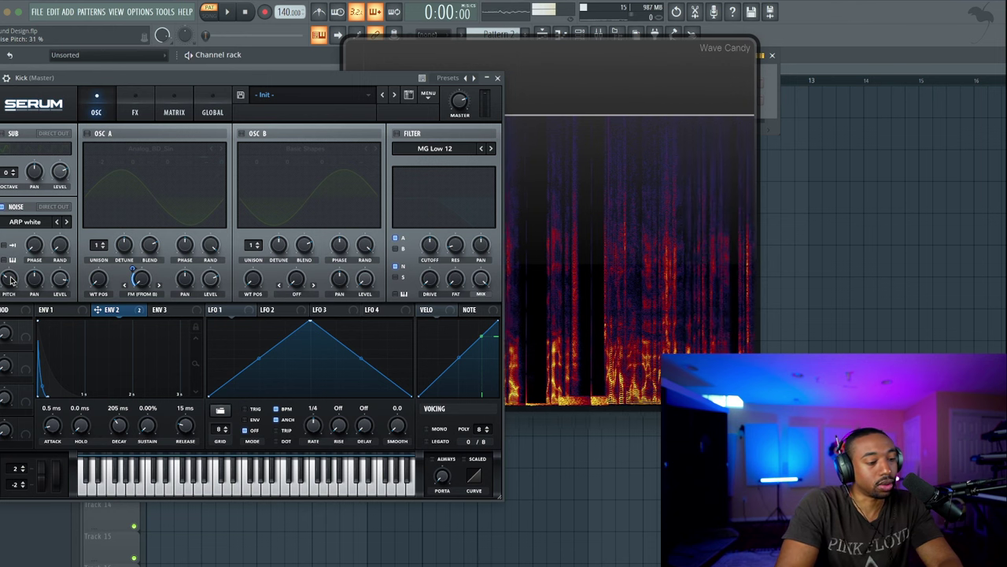
Play the soloed noise in the pattern and lower its level to 48%
key("space")
scroll(10, 280, "up", 1)
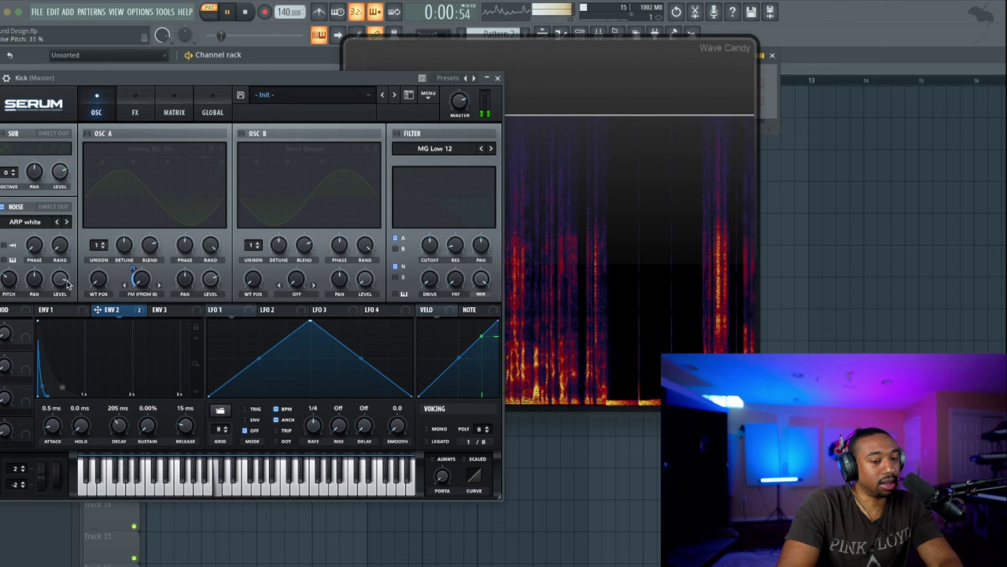
mouse_move(61, 295)
left_click_drag(61, 296, 53, 324)
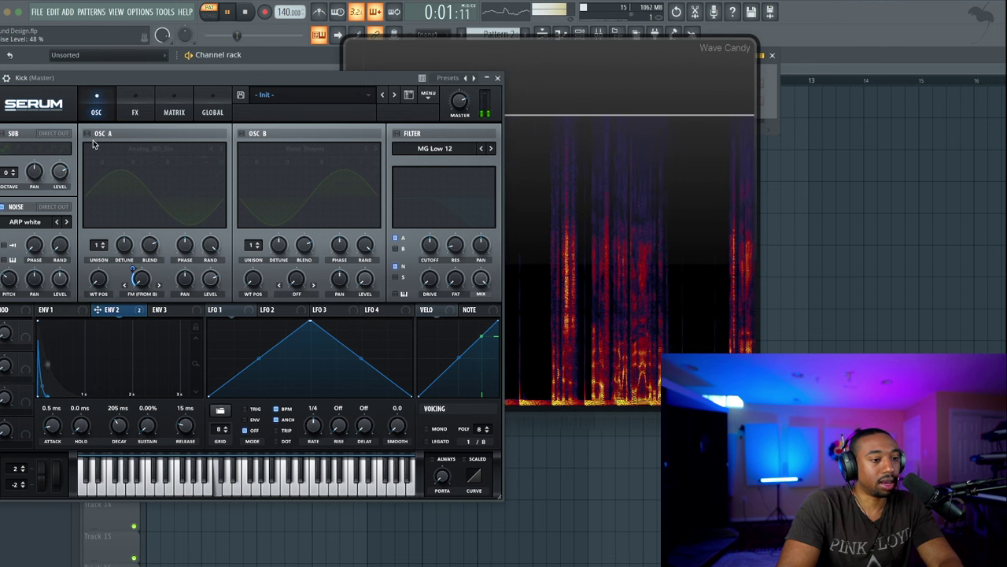
Turn oscillators A and B and the filter back on, and set the noise level to 21%
left_click(88, 134)
left_click(242, 134)
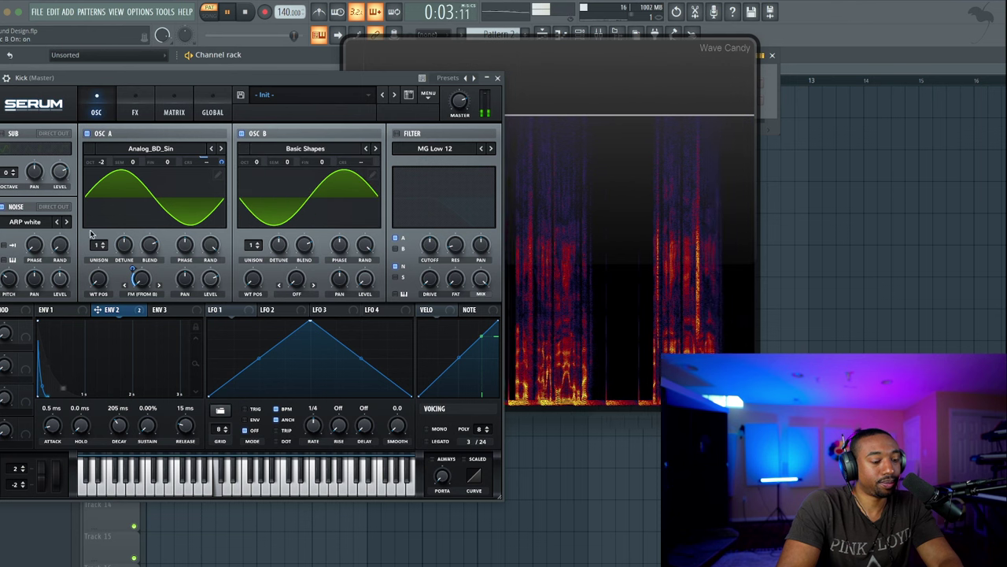
left_click(397, 133)
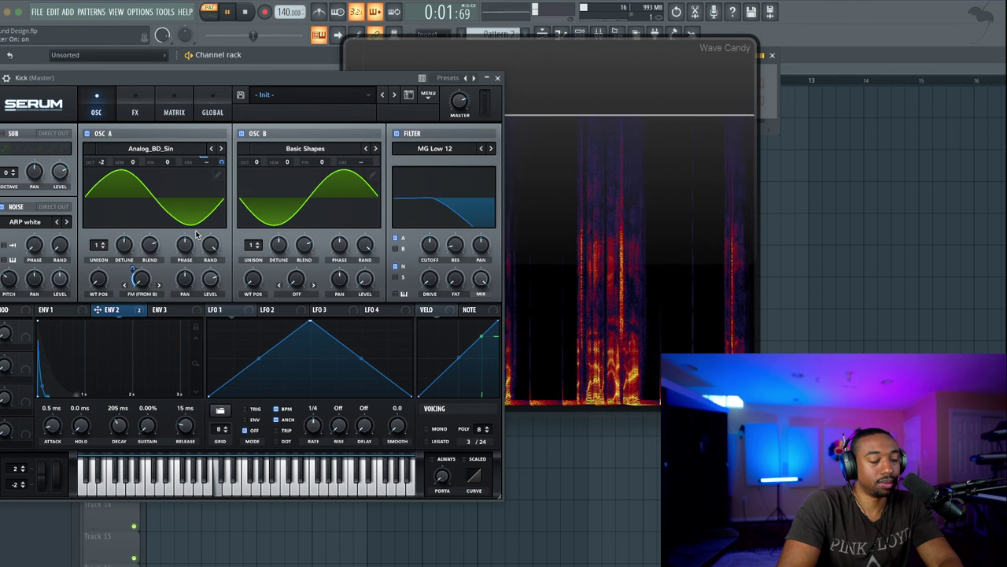
left_click_drag(60, 280, 58, 315)
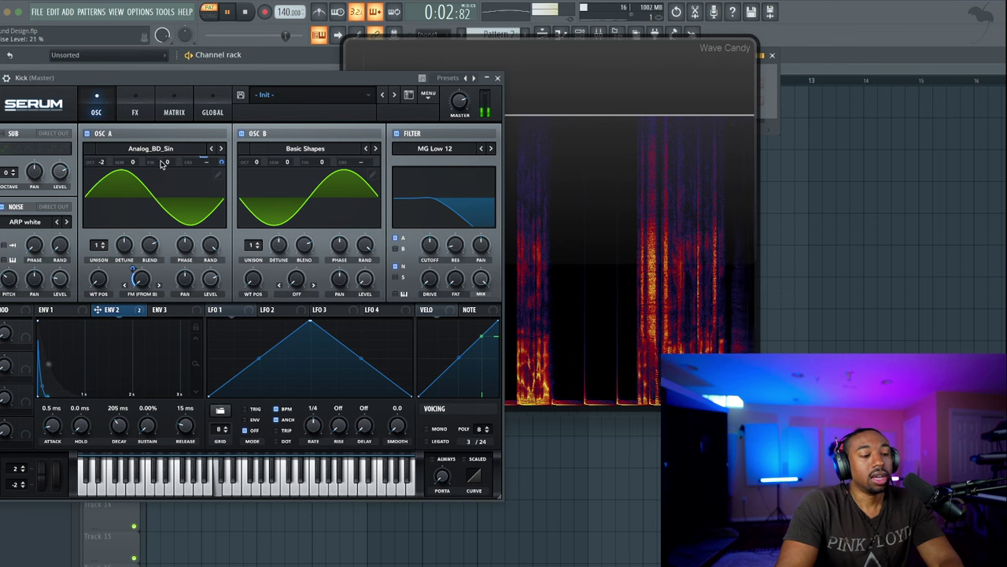
Reshape Env 1's decay curve to 69% while auditioning the kick in the pattern
left_click(66, 314)
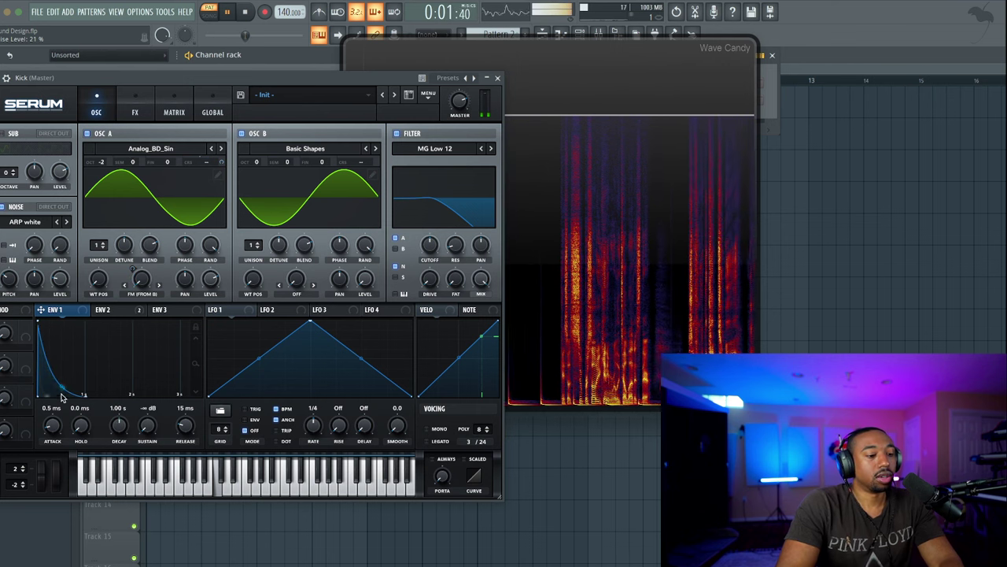
key("space")
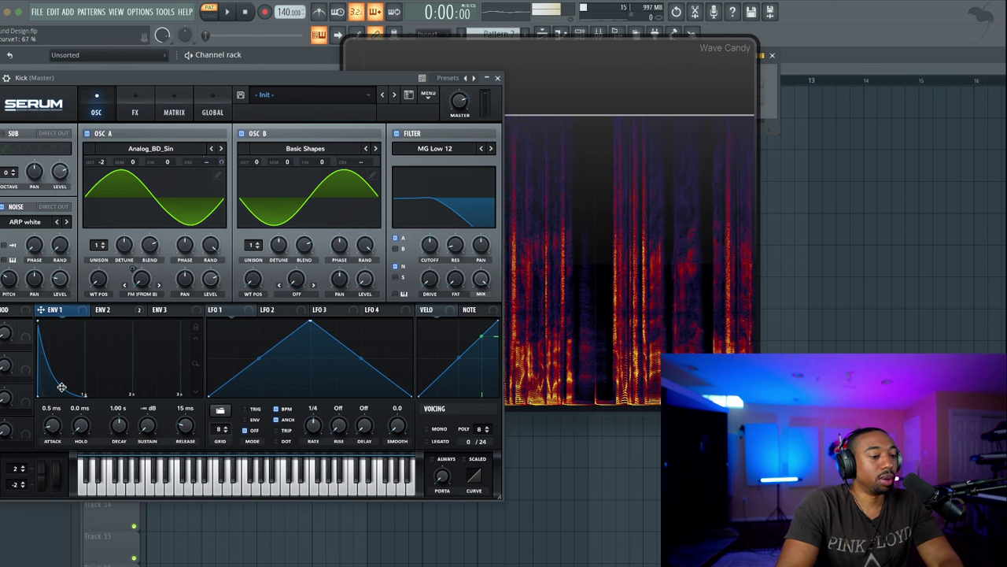
key("space")
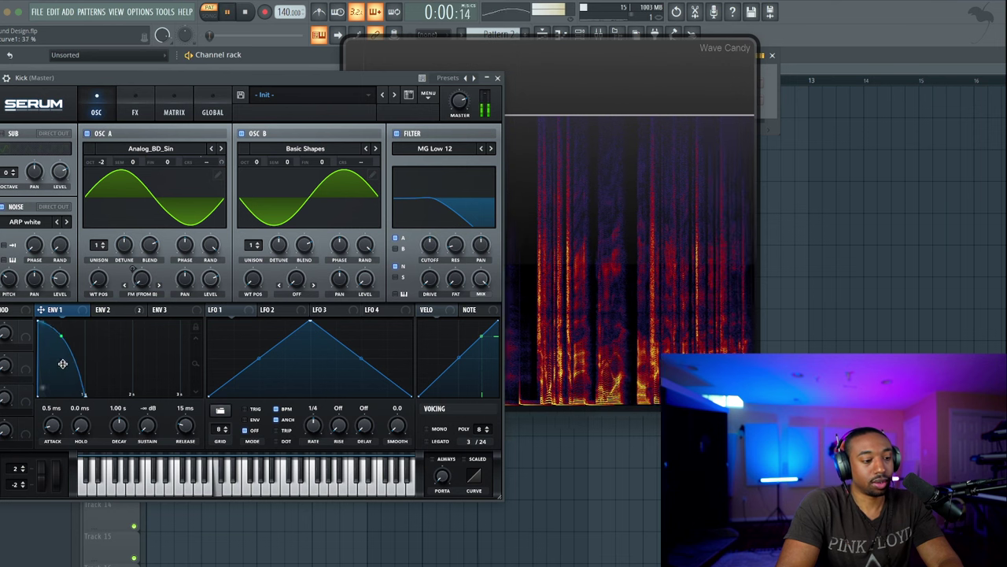
left_click_drag(65, 351, 59, 384)
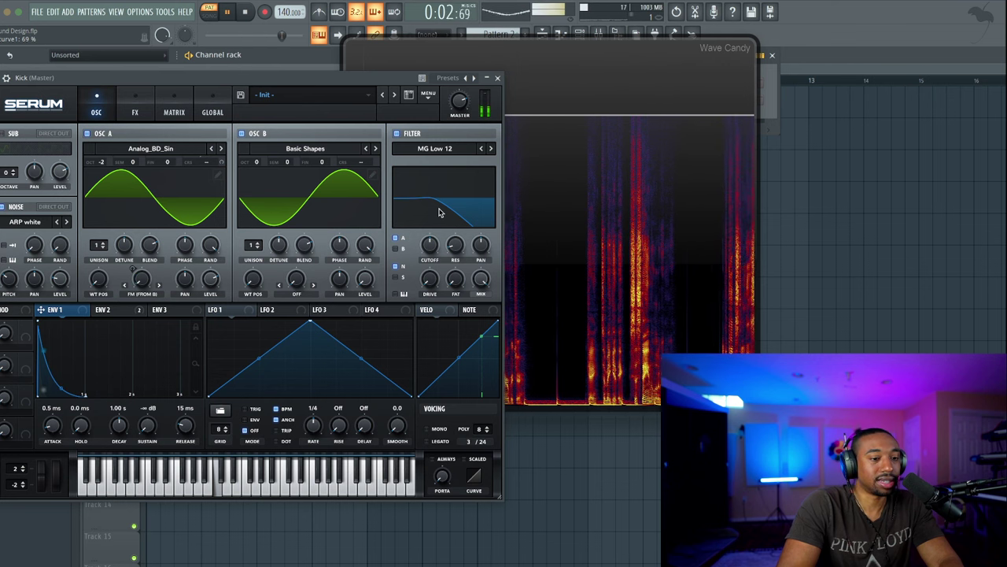
Enable the MG Low 6 filter in the effects rack with its cutoff opened up and its drive at 24%
left_click(142, 113)
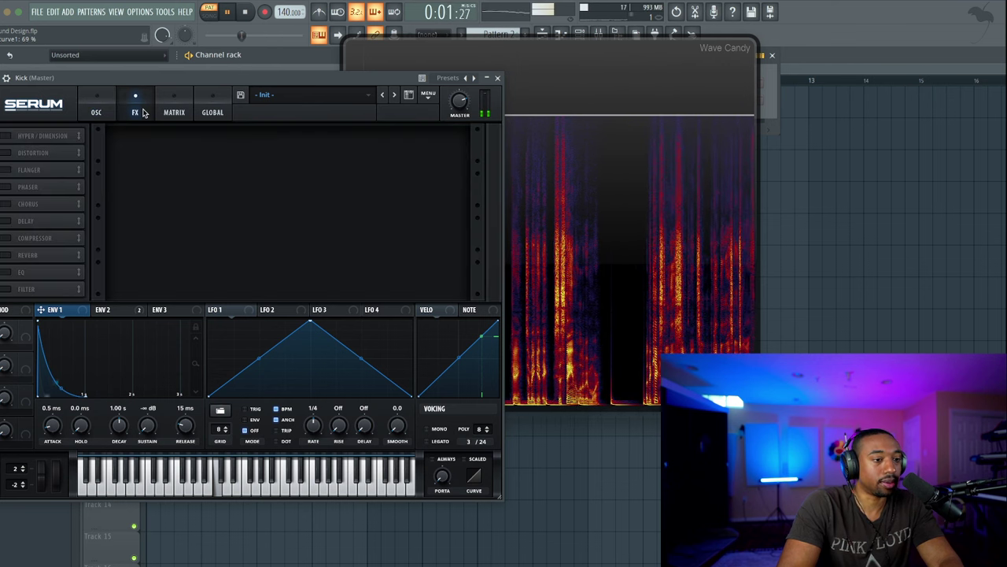
left_click(8, 289)
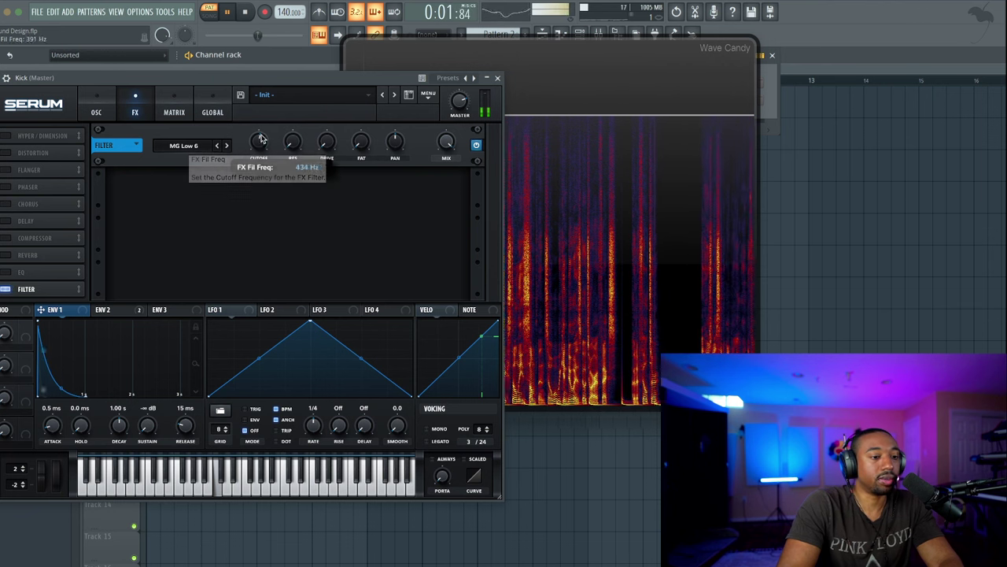
left_click_drag(328, 146, 323, 116)
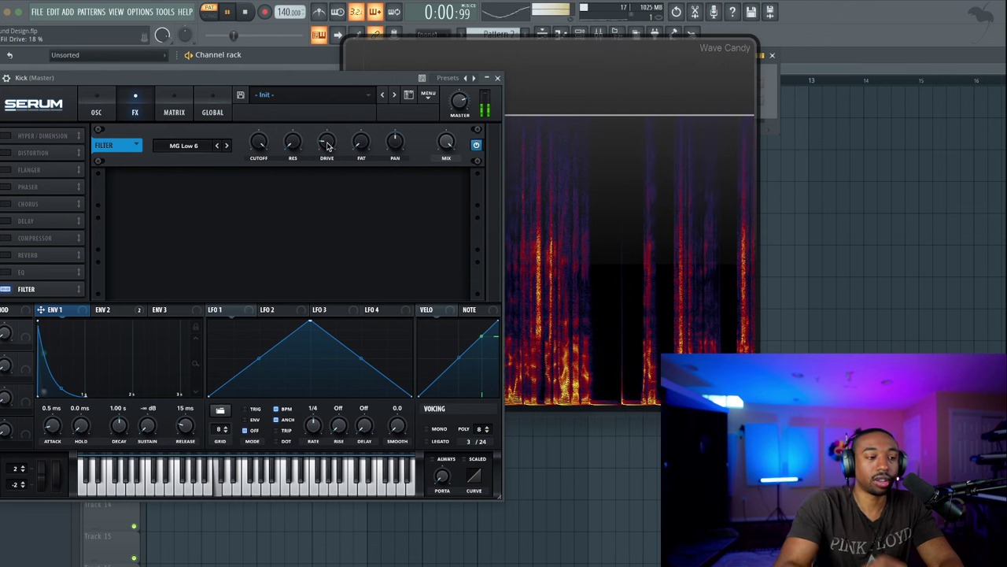
left_click_drag(328, 145, 327, 139)
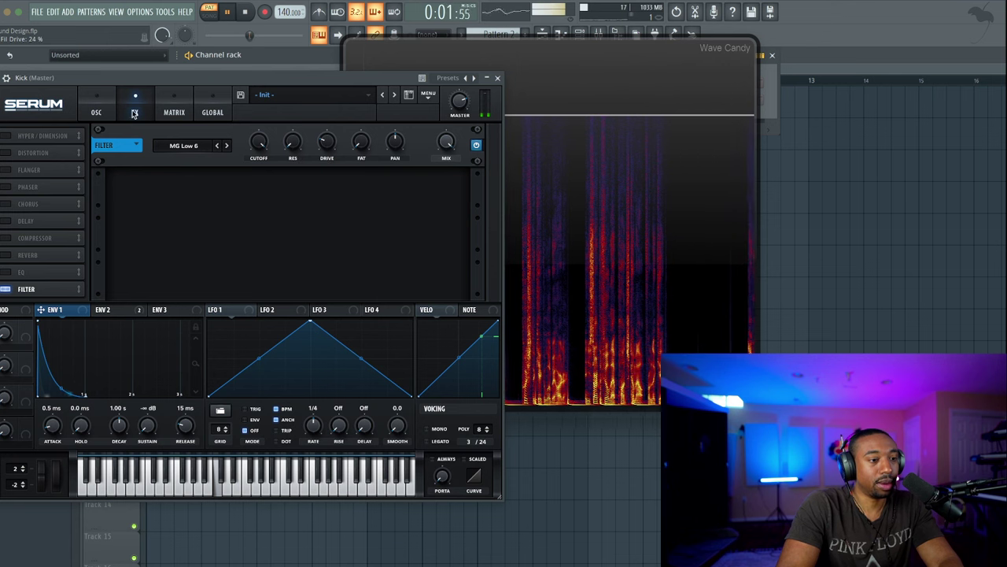
Set the noise oscillator's level to 10% and oscillator A's FM warp to 4%
left_click(96, 112)
left_click_drag(63, 280, 62, 295)
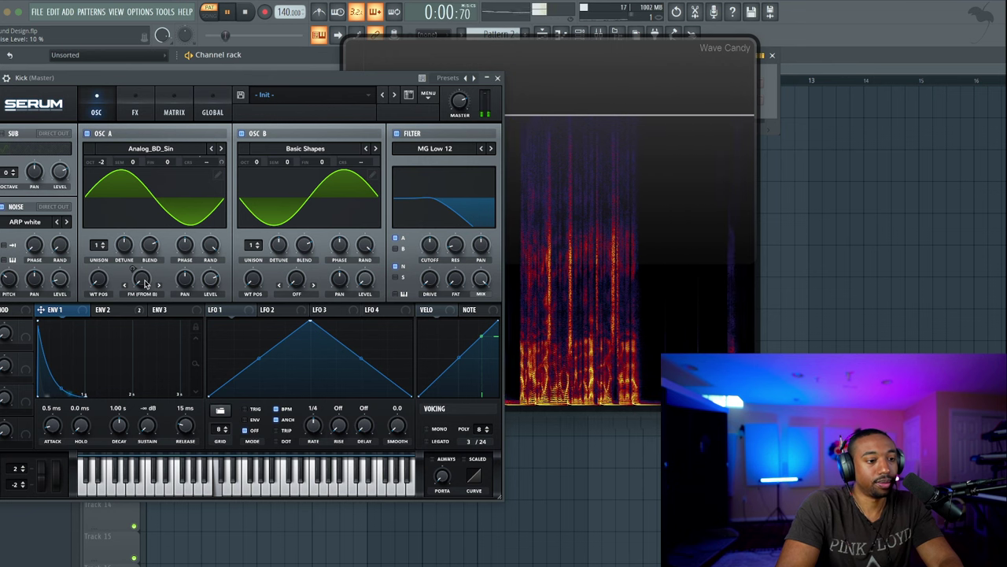
left_click(112, 309)
right_click(135, 277)
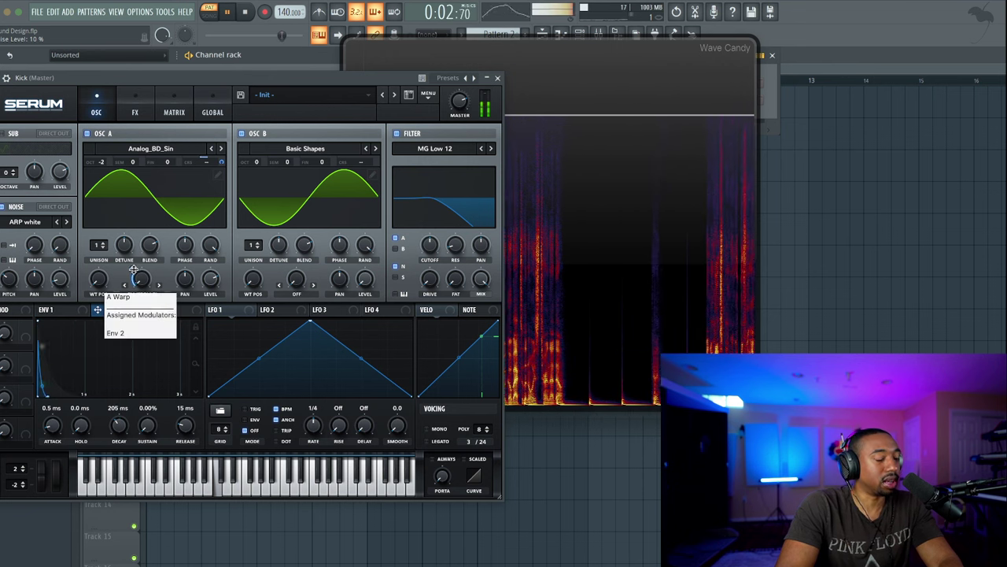
left_click(140, 275)
left_click_drag(140, 275, 140, 277)
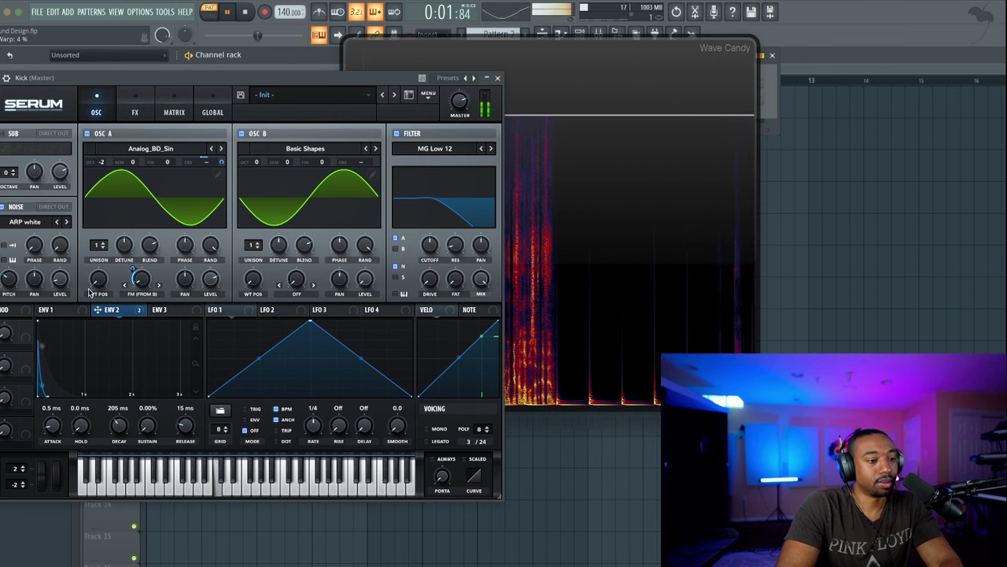
Shorten Env 1's decay to 602 ms while the kick pattern plays
left_click(52, 309)
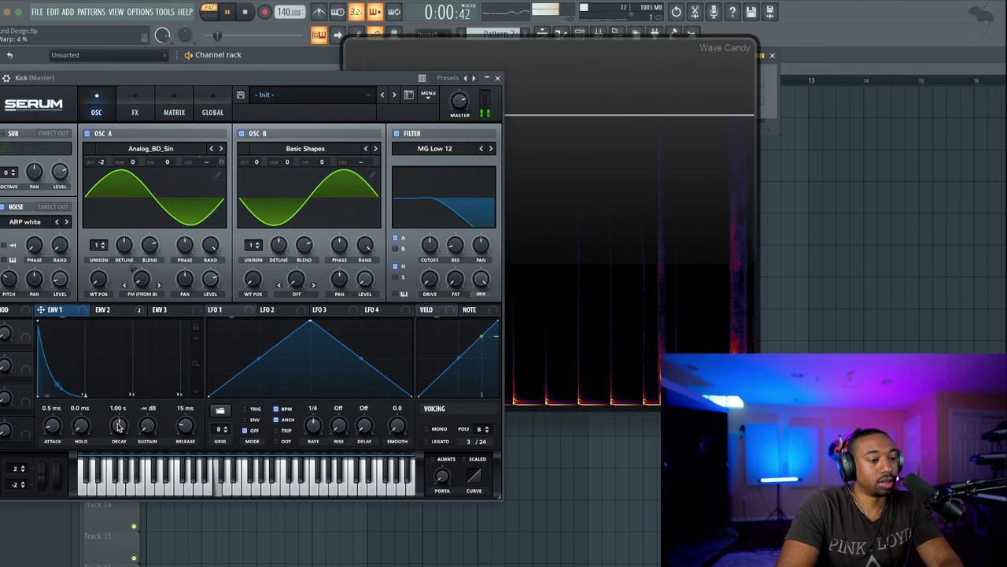
left_click_drag(118, 426, 118, 431)
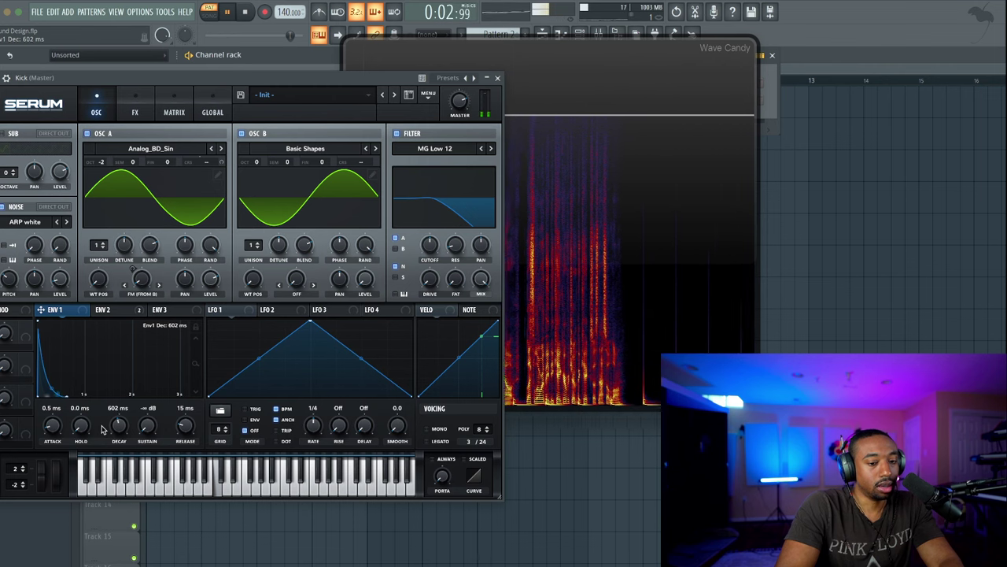
key("space")
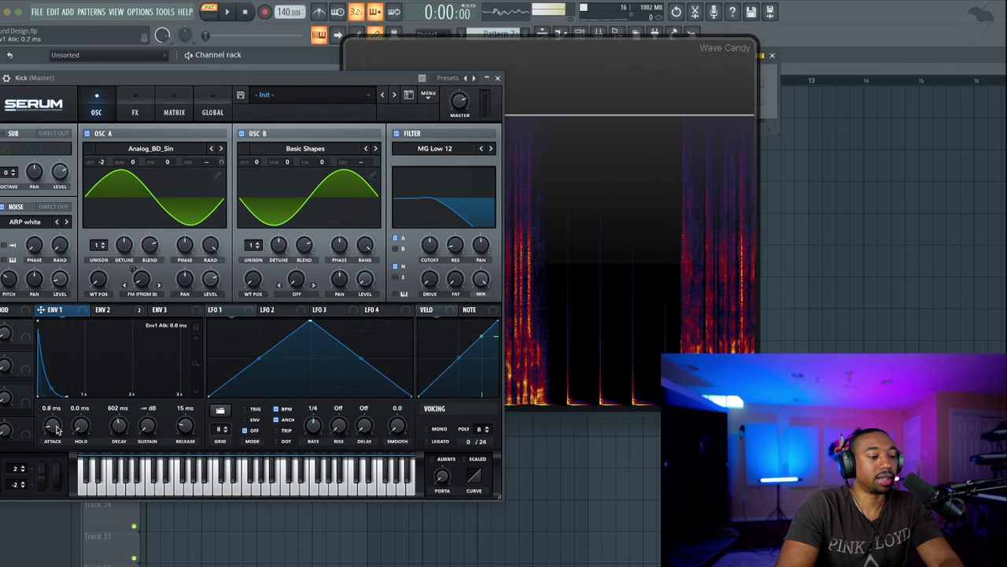
Set Env 1's attack to 2.6 ms while auditioning the kick, stopping playback when done
key("space")
left_click_drag(56, 427, 55, 421)
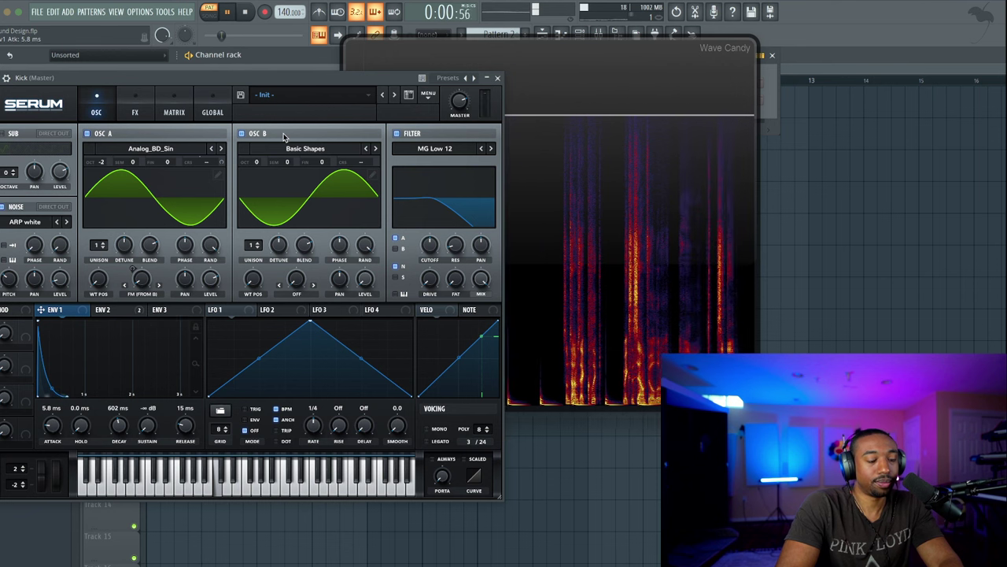
left_click_drag(52, 427, 53, 439)
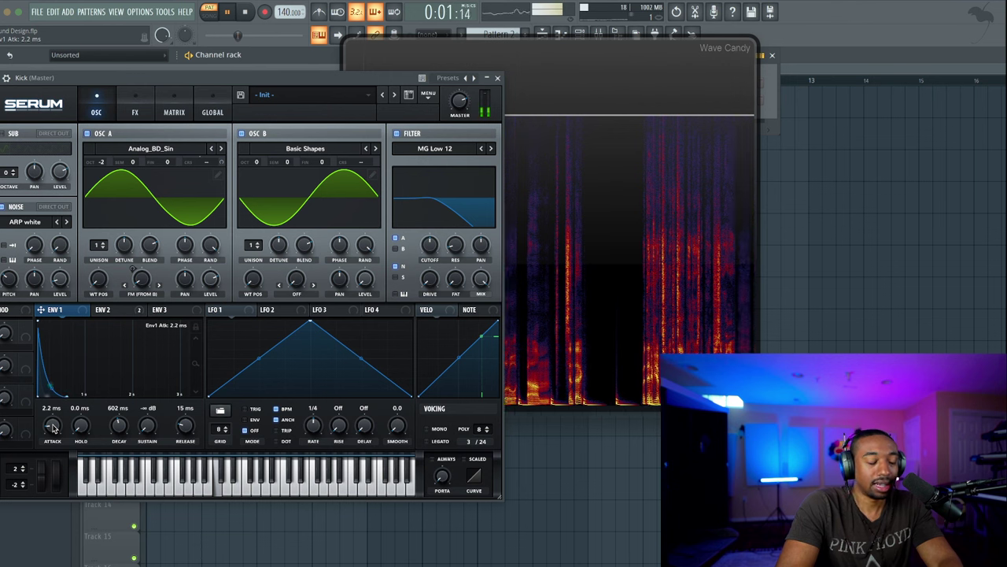
scroll(53, 428, "up", 1)
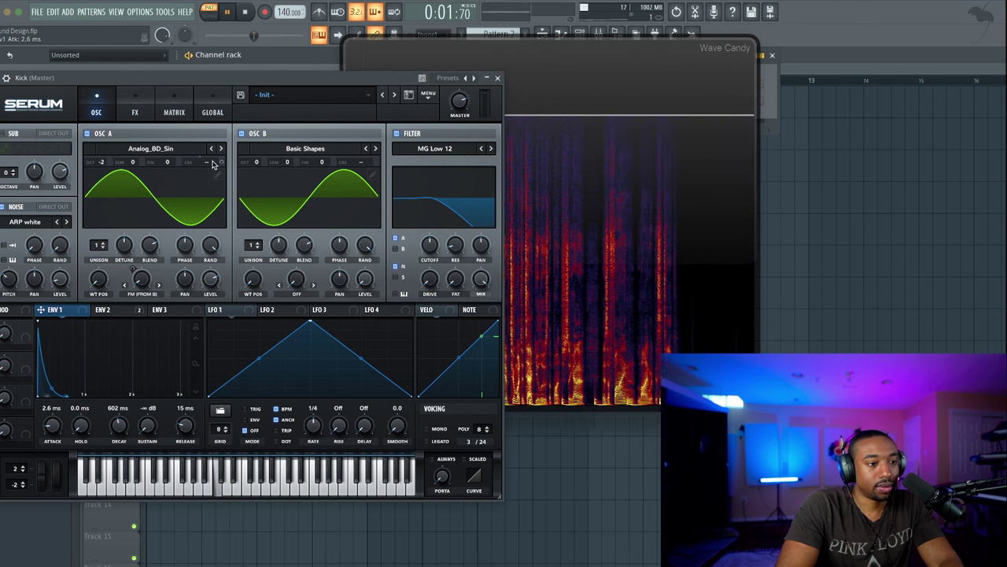
key("space")
left_click(175, 112)
left_click(202, 112)
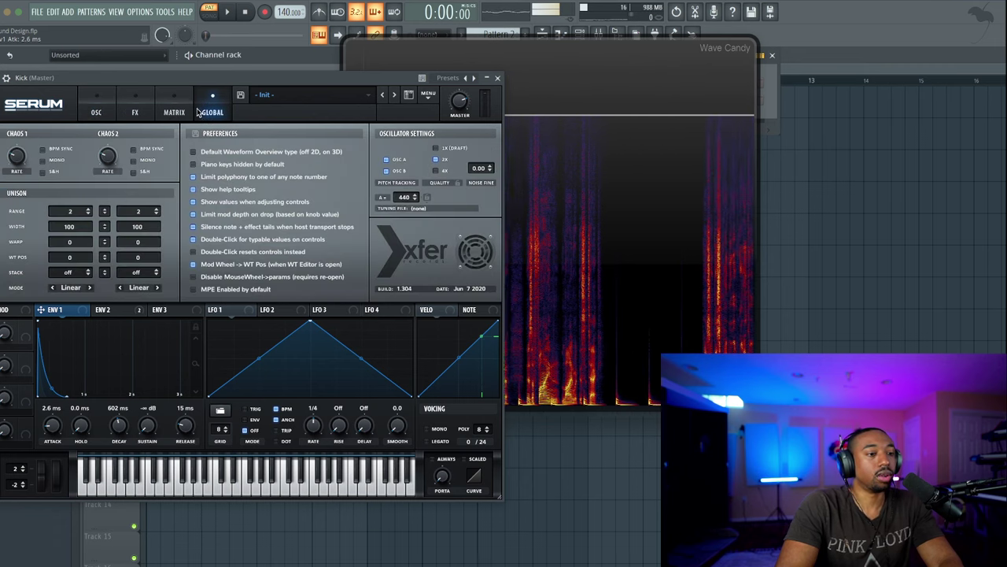
left_click(113, 107)
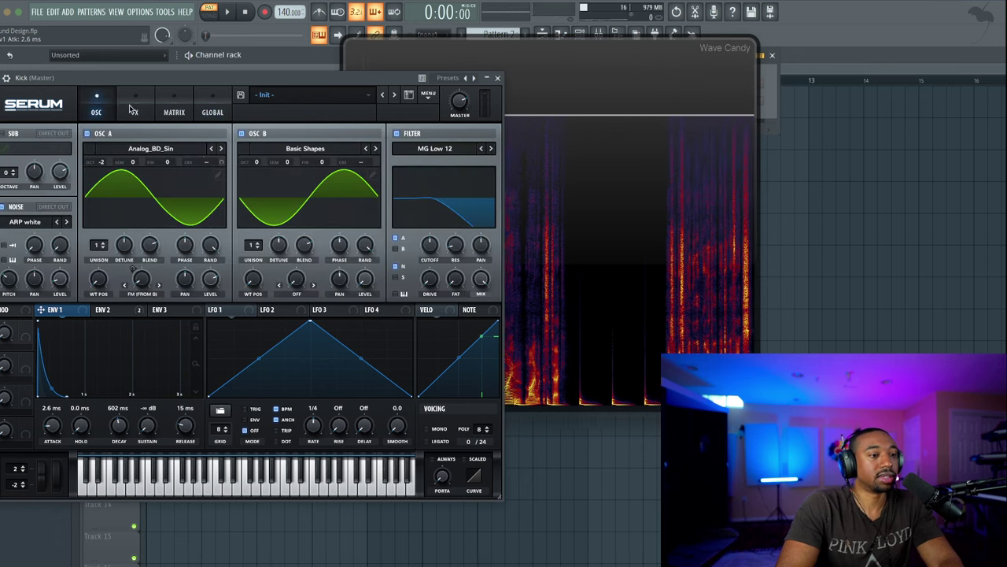
Route the Kick channel to its own mixer track on insert 8
left_click(497, 78)
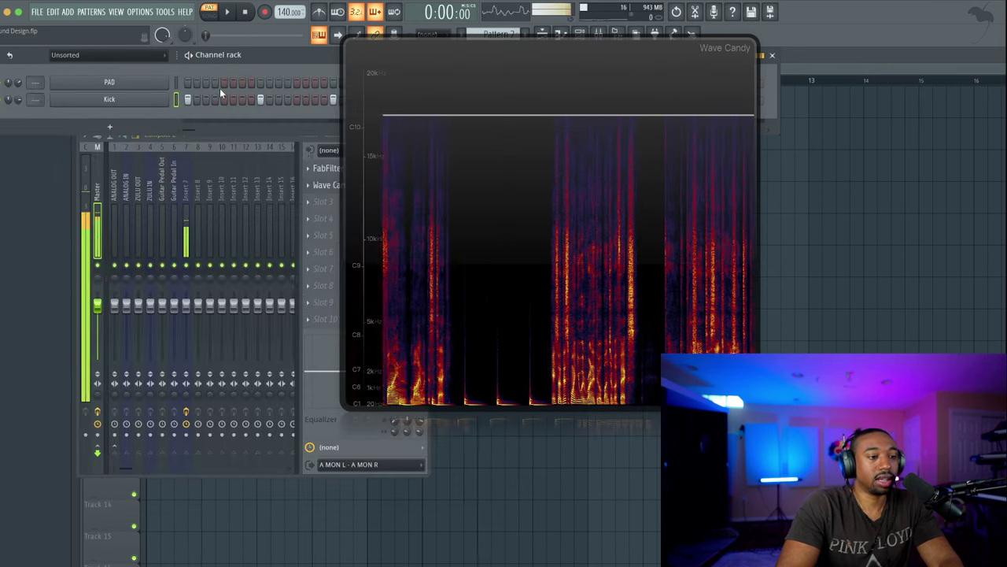
left_click(202, 180)
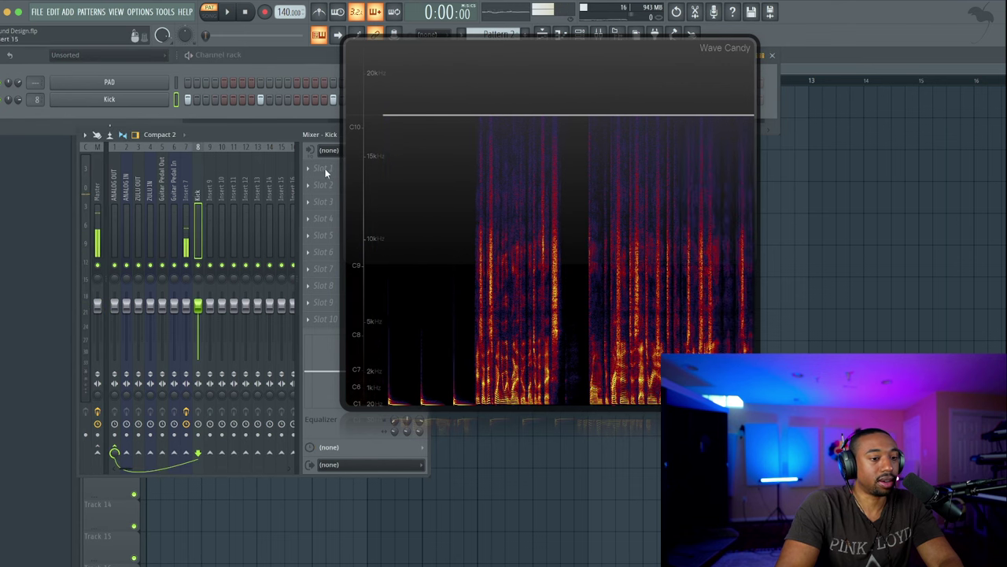
left_click(116, 230)
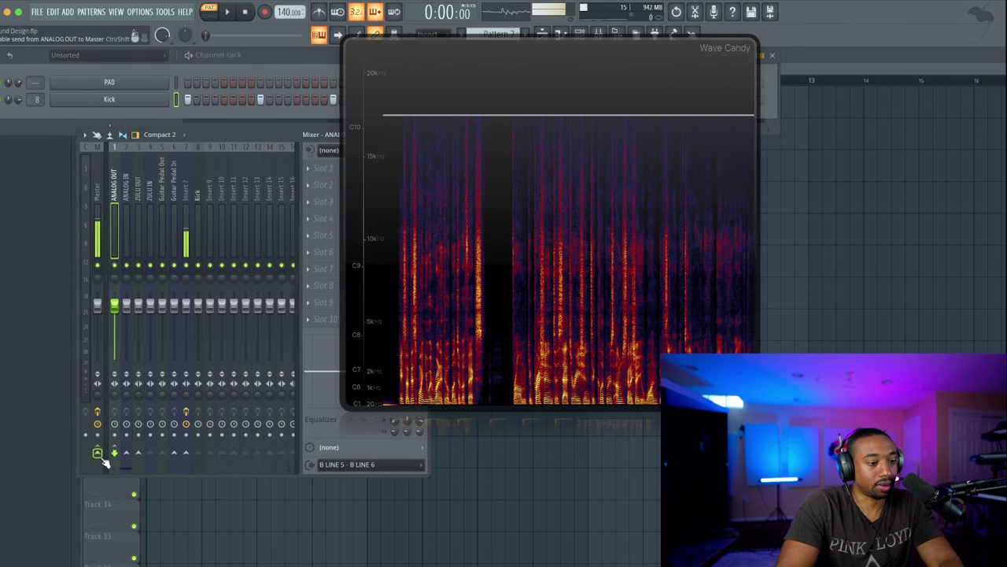
left_click(116, 104)
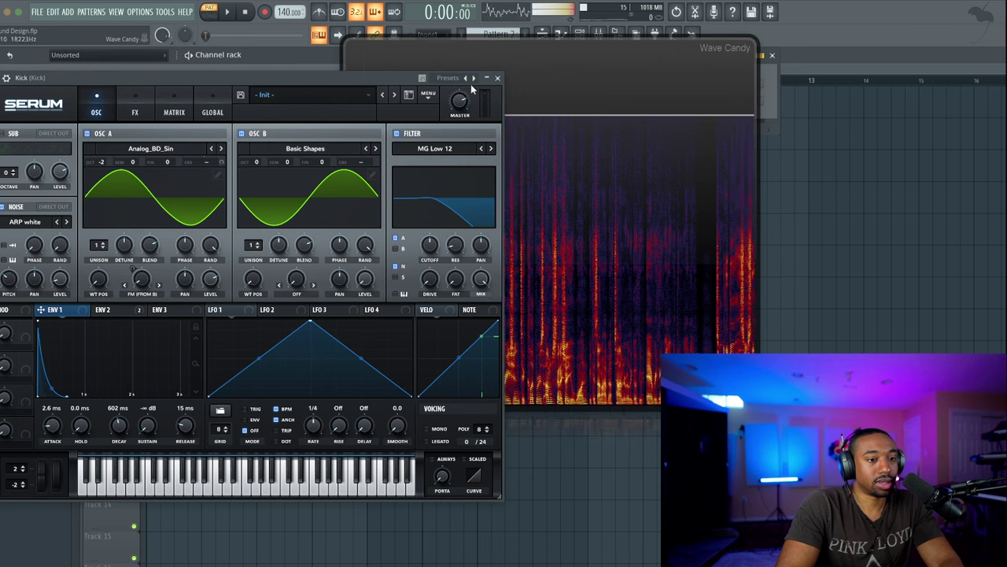
left_click(502, 77)
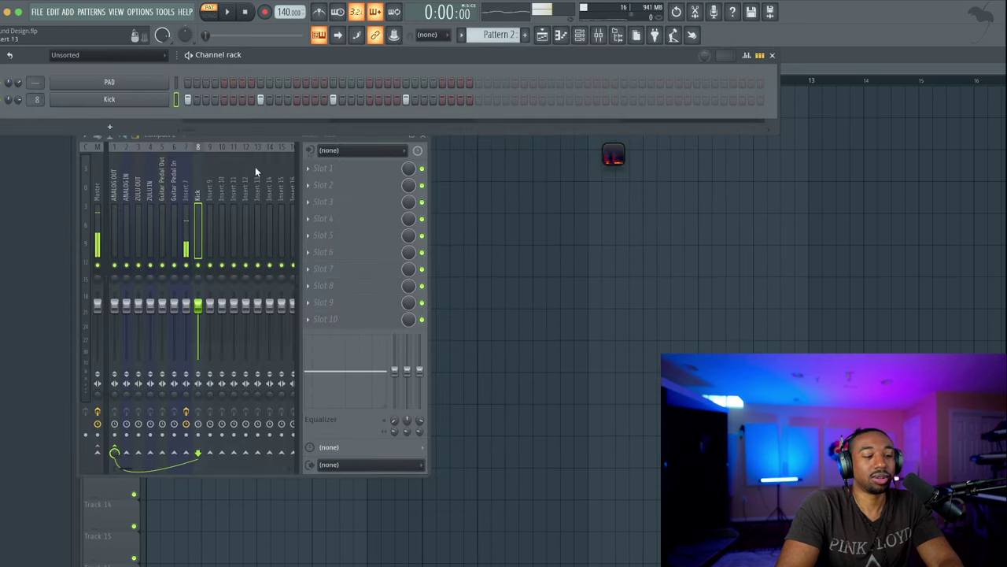
Load Fruity soft clipper into the first effect slot of the Kick mixer track and raise its threshold, auditioning the pattern
left_click(357, 169)
scroll(216, 249, "down", 3)
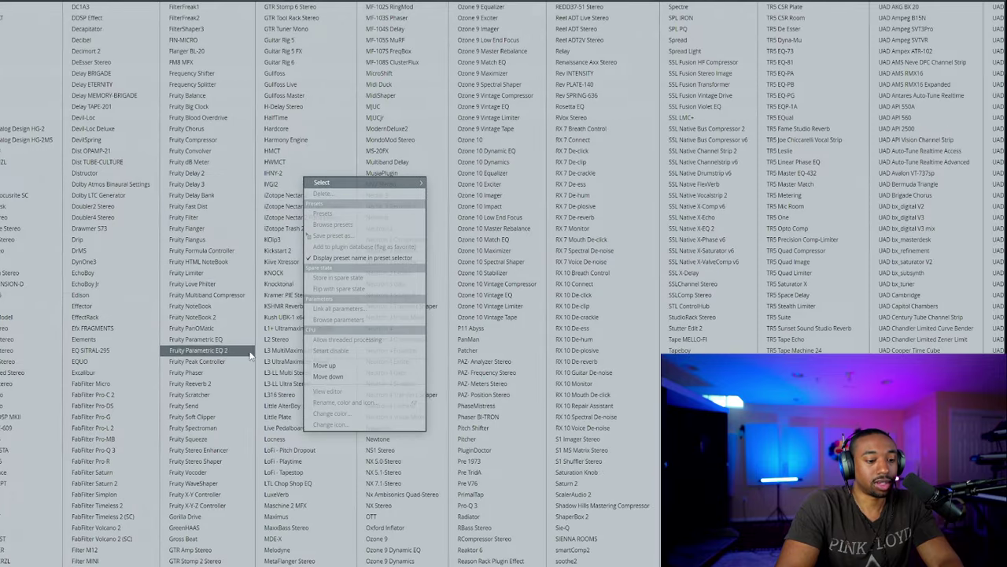
left_click(228, 416)
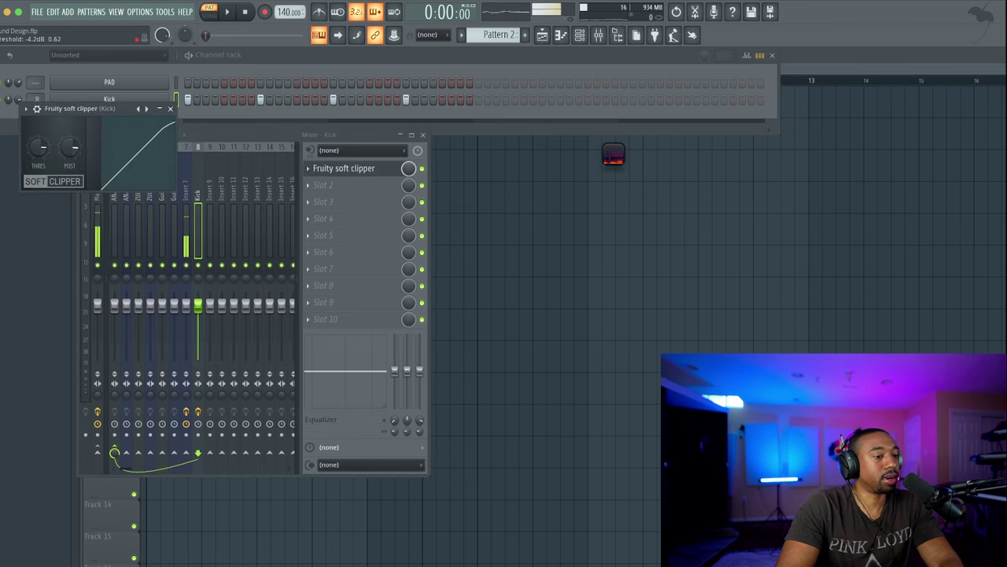
left_click_drag(95, 109, 152, 185)
key("space")
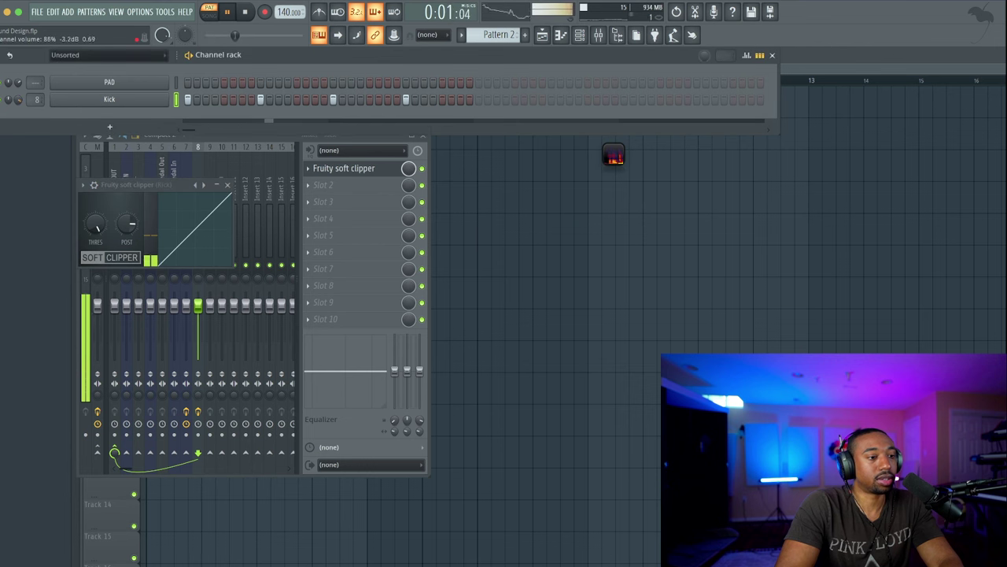
Raise Serum's master volume to 87% and set the noise level to 9% while the kick plays
left_click(84, 101)
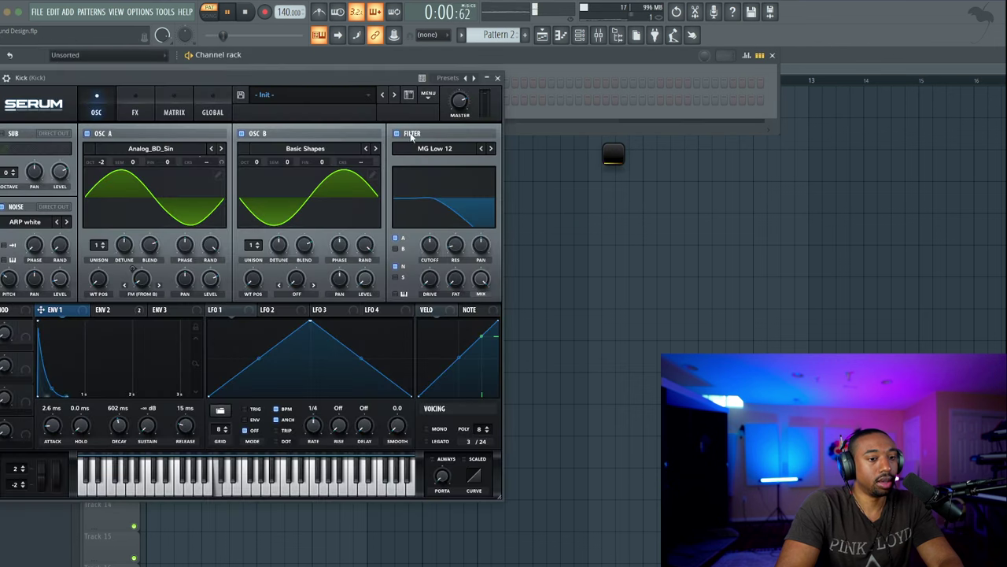
mouse_move(455, 106)
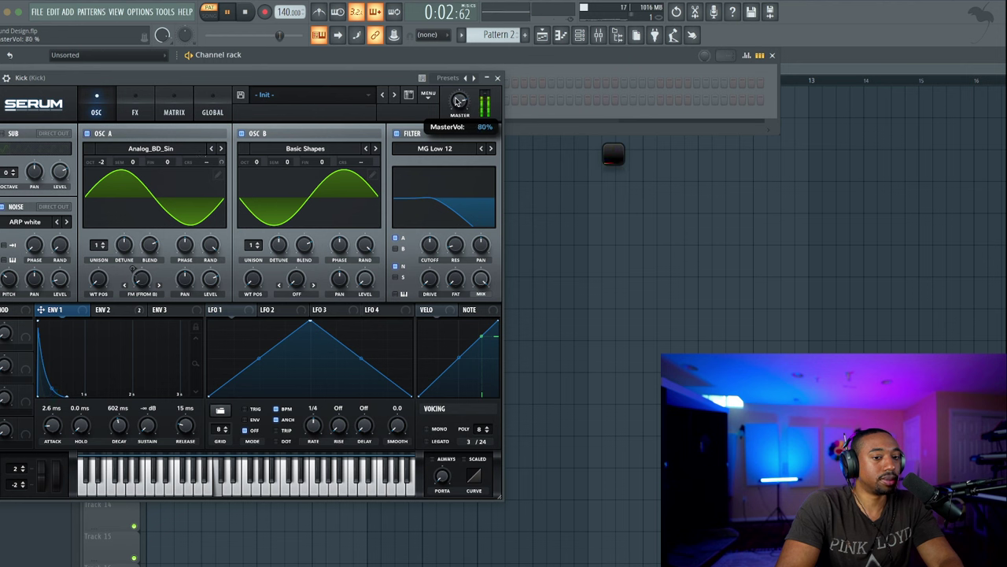
left_click_drag(460, 97, 454, 95)
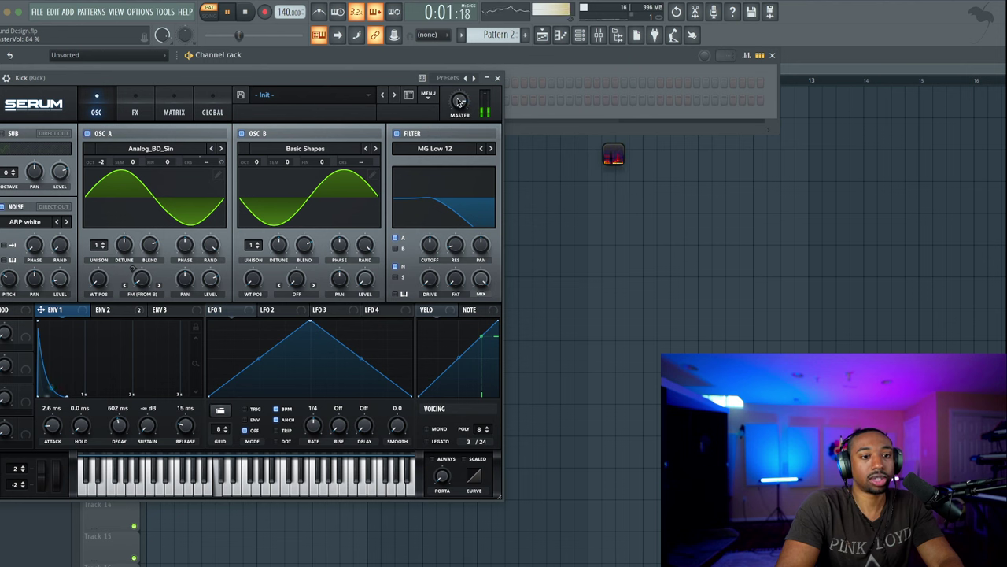
scroll(460, 103, "up", 2)
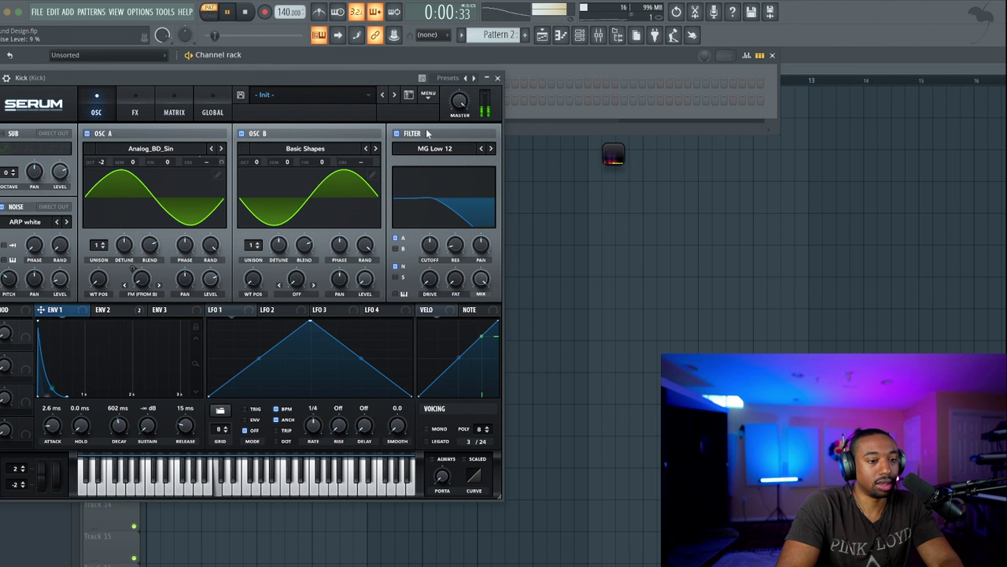
mouse_move(459, 111)
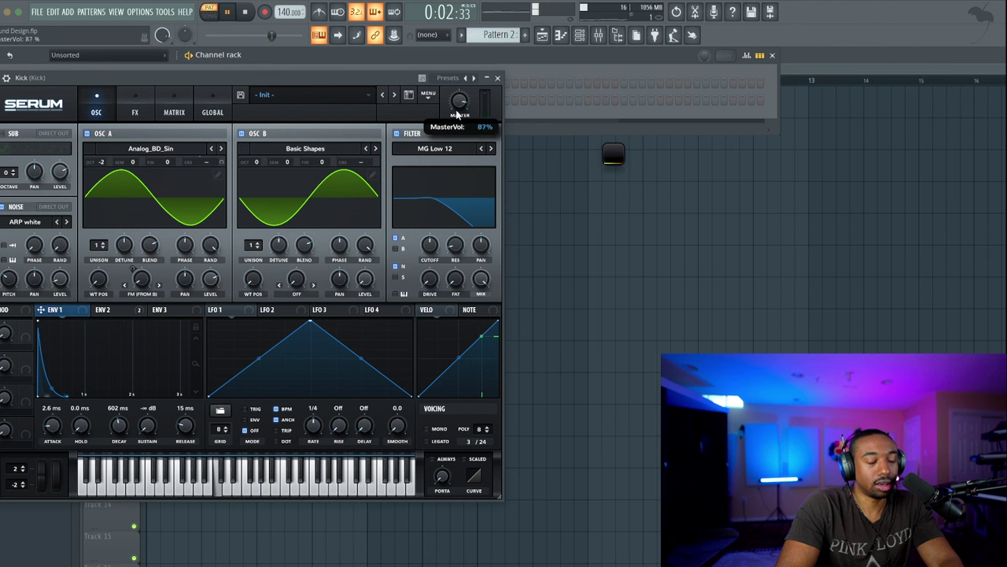
scroll(460, 114, "down", 1)
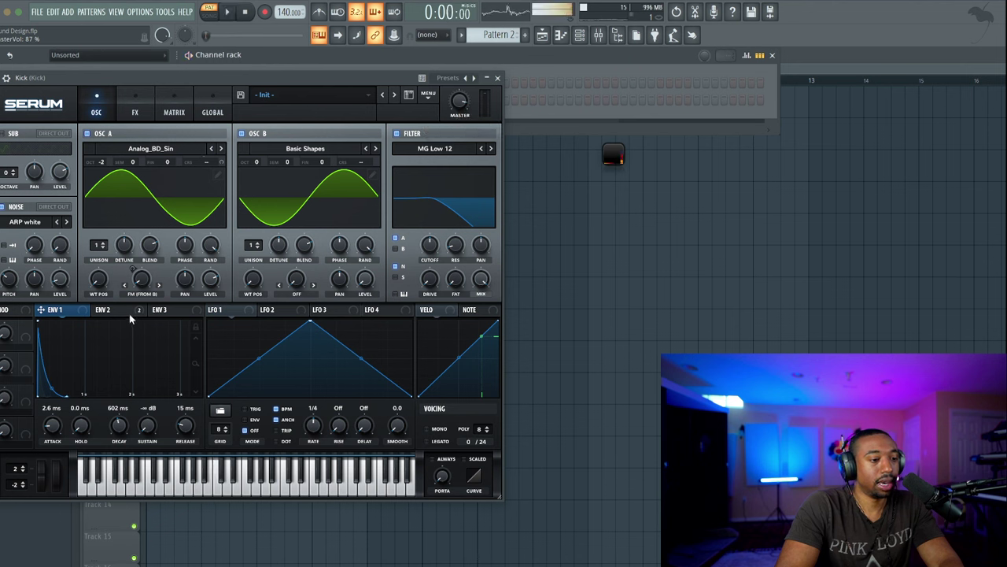
Shorten Env 1's decay to 319 ms and audition the kick in the pattern
mouse_move(131, 317)
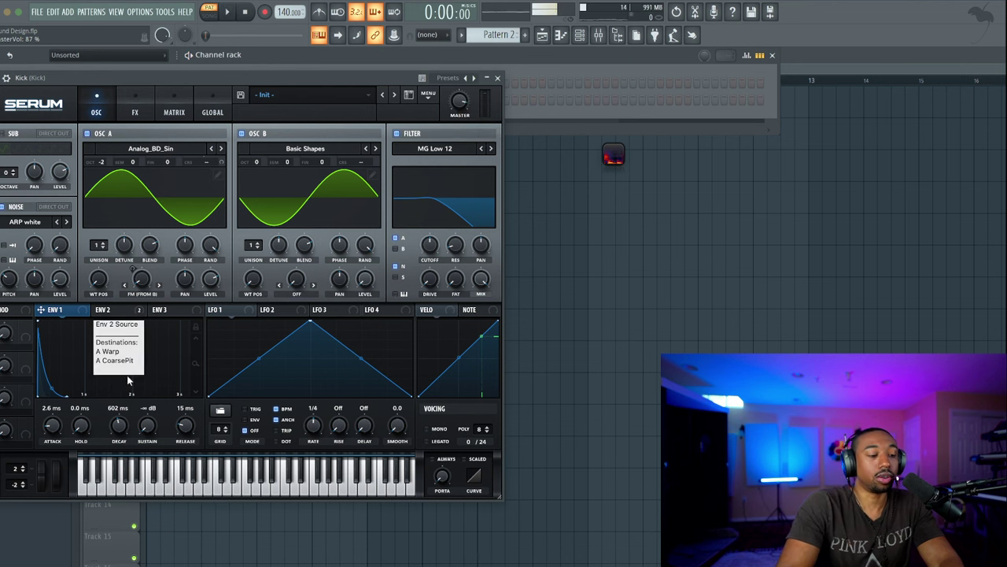
scroll(121, 431, "down", 3)
key("space")
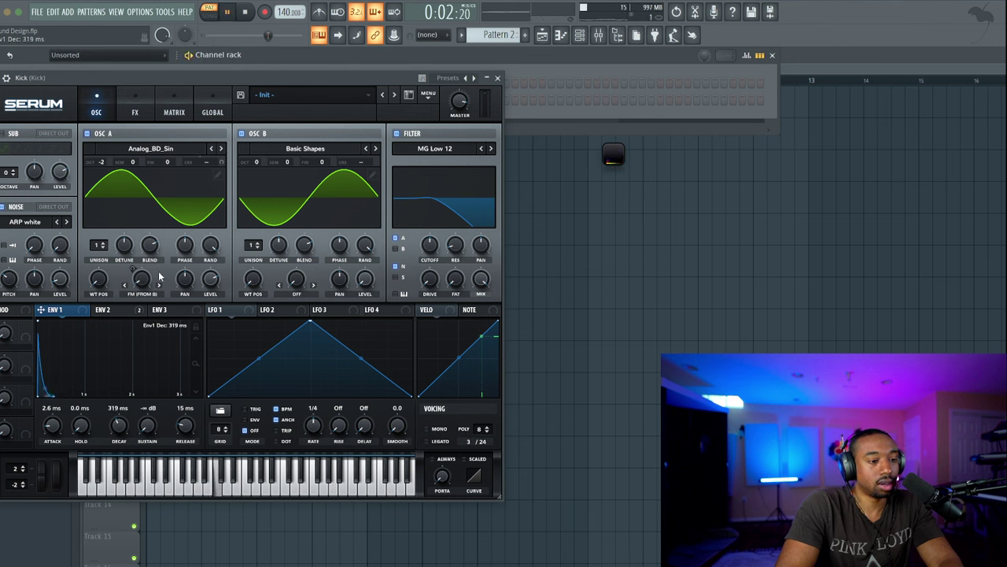
key("space")
Switch Serum's filter to MG Low 24, retuning its cutoff by ear and setting its drive to 5%
left_click_drag(430, 247, 428, 275)
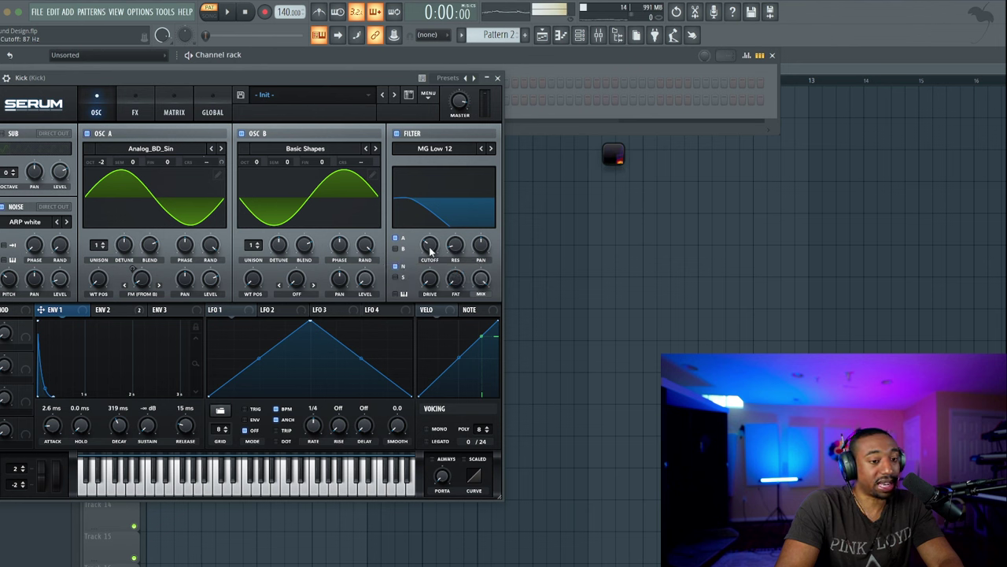
key("space")
left_click(434, 148)
mouse_move(441, 160)
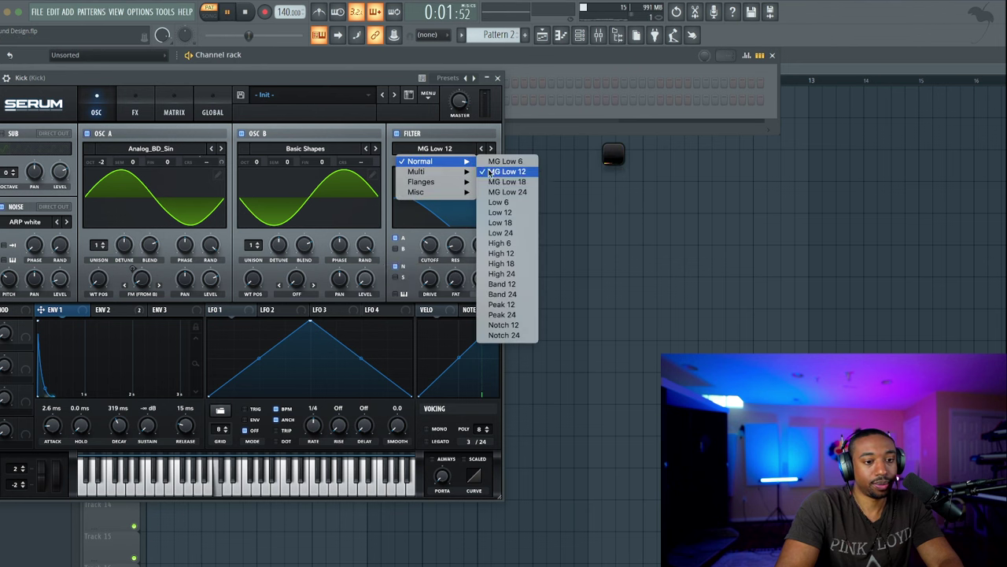
left_click(495, 192)
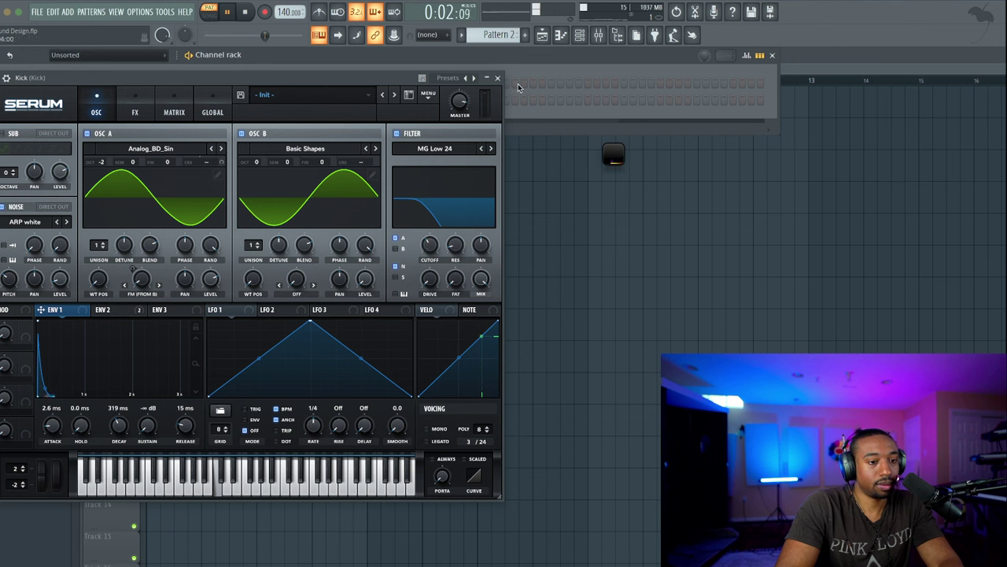
left_click_drag(408, 229, 431, 229)
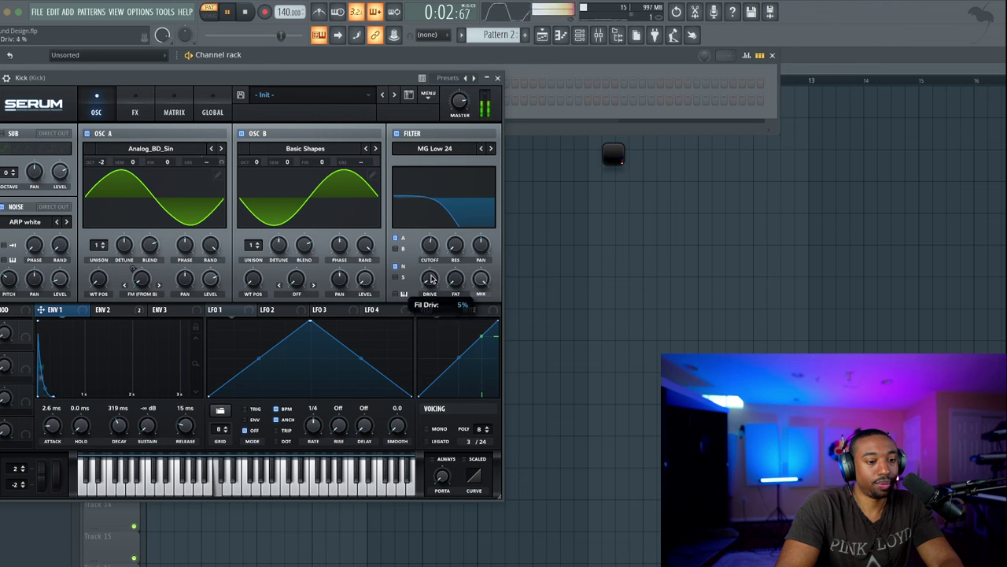
key("space")
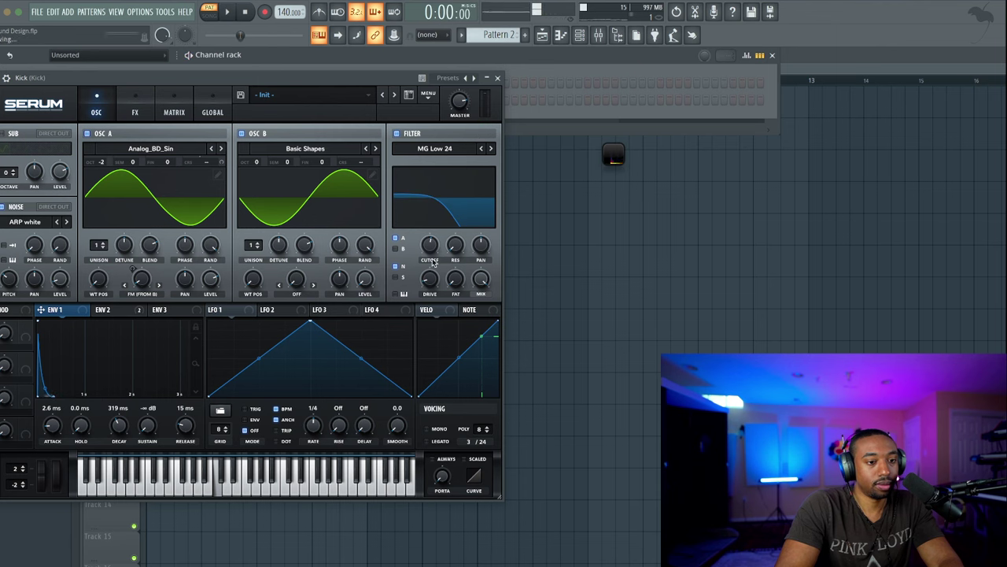
Restore the Wave Candy spectrogram beside Serum and examine the kick's frequency content while the pattern plays
left_click(614, 156)
left_click_drag(609, 196, 118, 230)
left_click(407, 394)
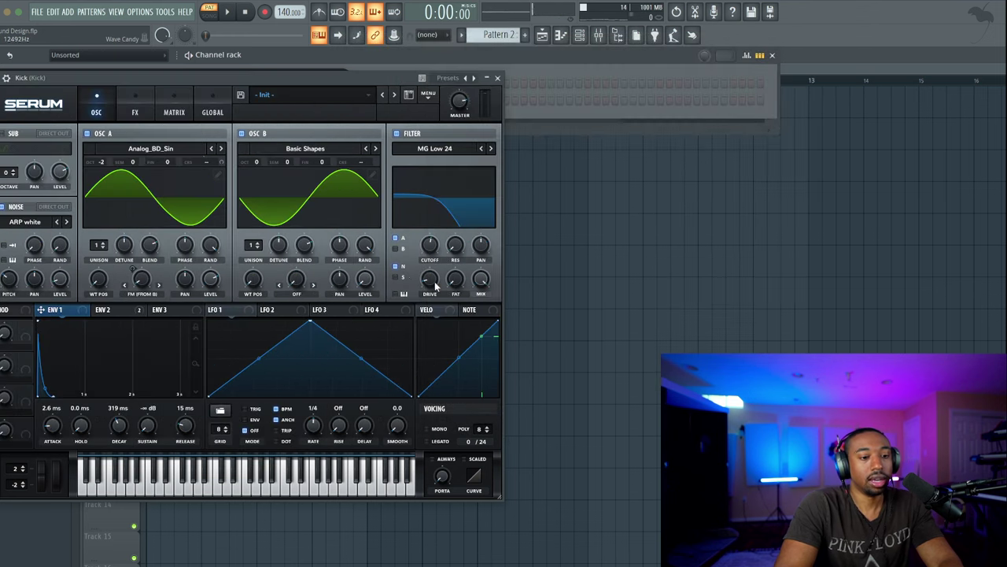
left_click_drag(319, 76, 402, 187)
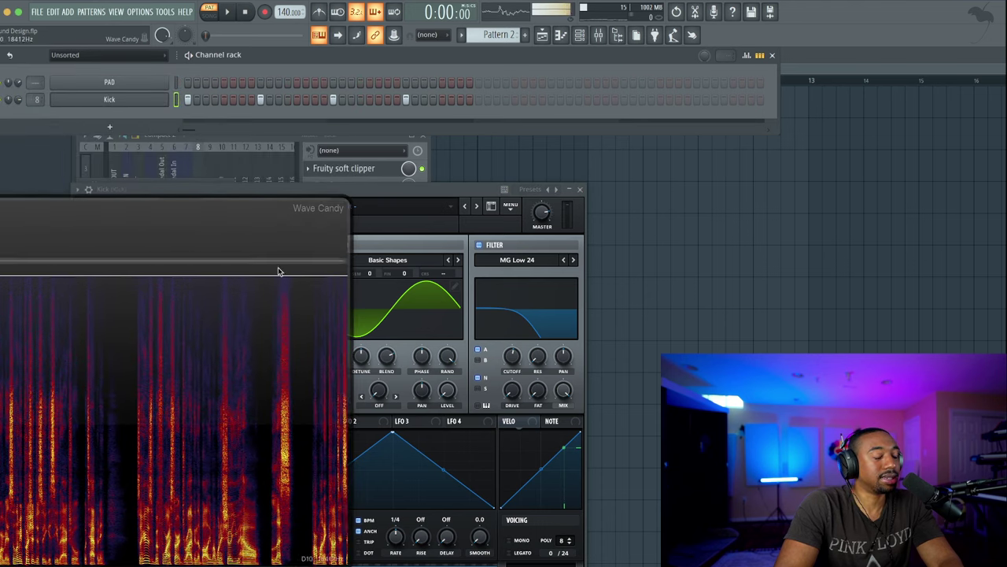
left_click_drag(281, 270, 290, 245)
key("space")
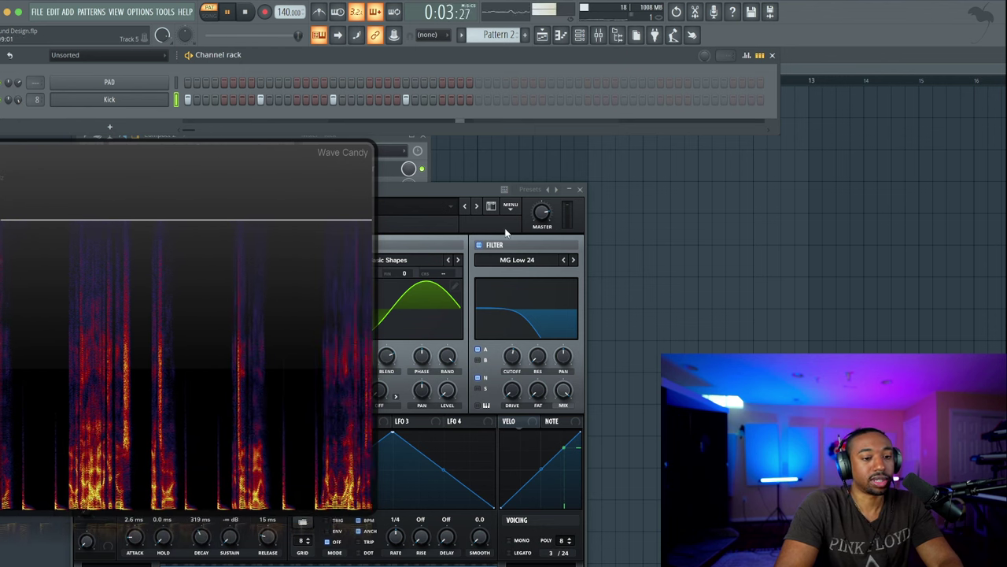
left_click(409, 212)
left_click(308, 170)
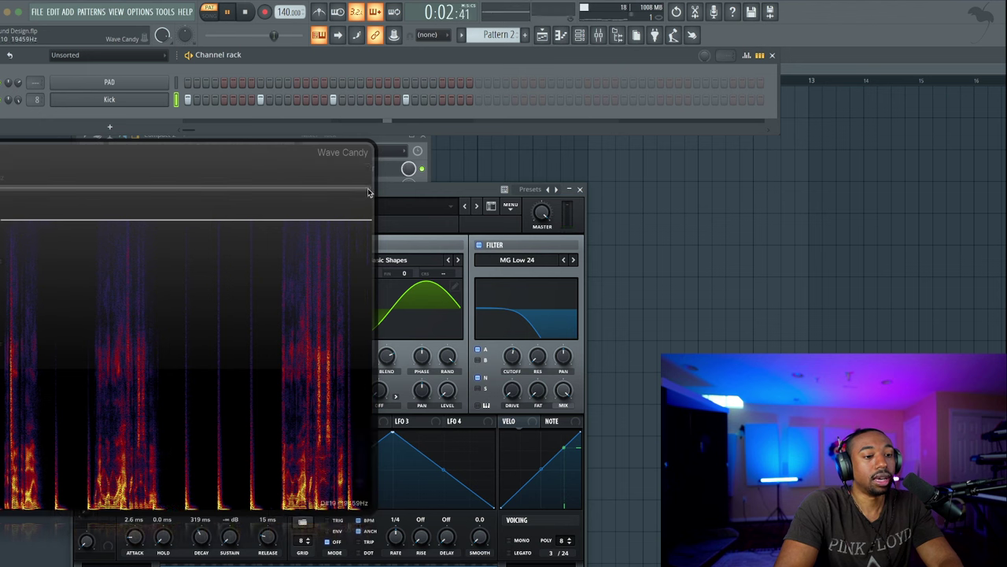
Put Wave Candy away, set the noise level to 6% and reposition the Serum window so it is fully visible
mouse_move(333, 178)
left_mouse_down()
mouse_move(333, 235)
mouse_move(317, 239)
mouse_move(325, 171)
mouse_move(326, 185)
left_mouse_up()
key("space")
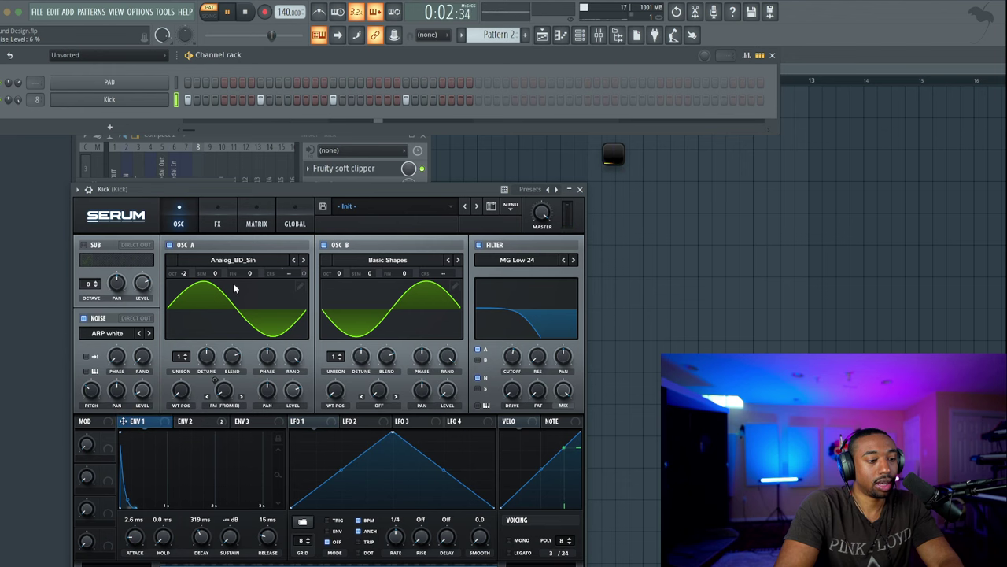
left_click_drag(282, 190, 282, 143)
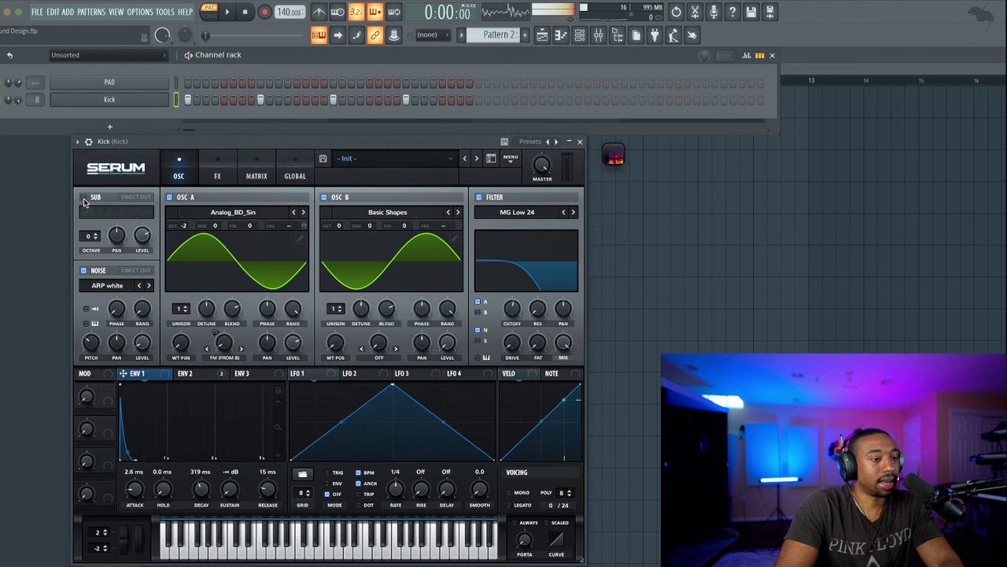
Enable Serum's sub oscillator at octave -2, route it through the filter and audition the kick
left_click(84, 198)
left_click_drag(93, 236, 98, 241)
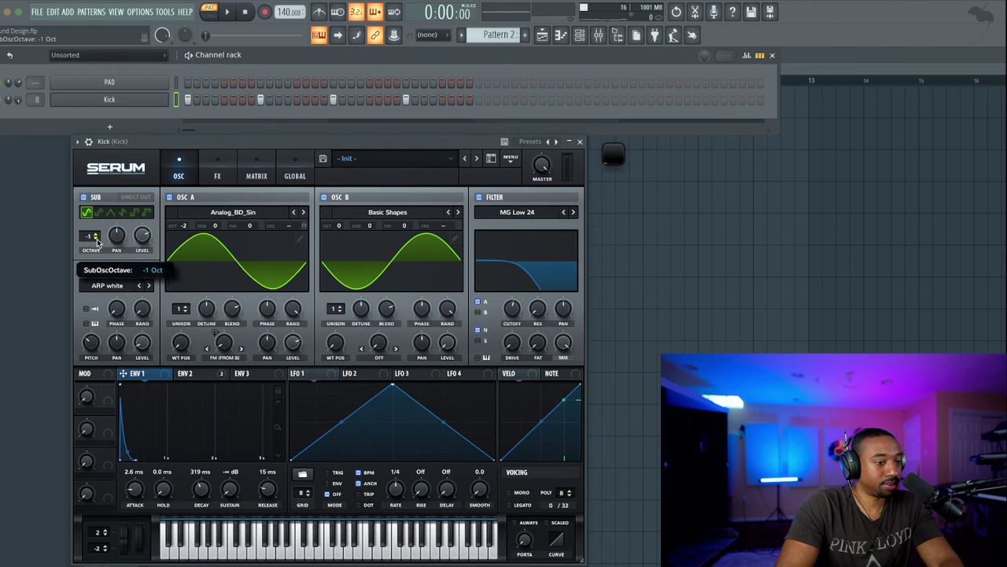
left_click(97, 241)
key("space")
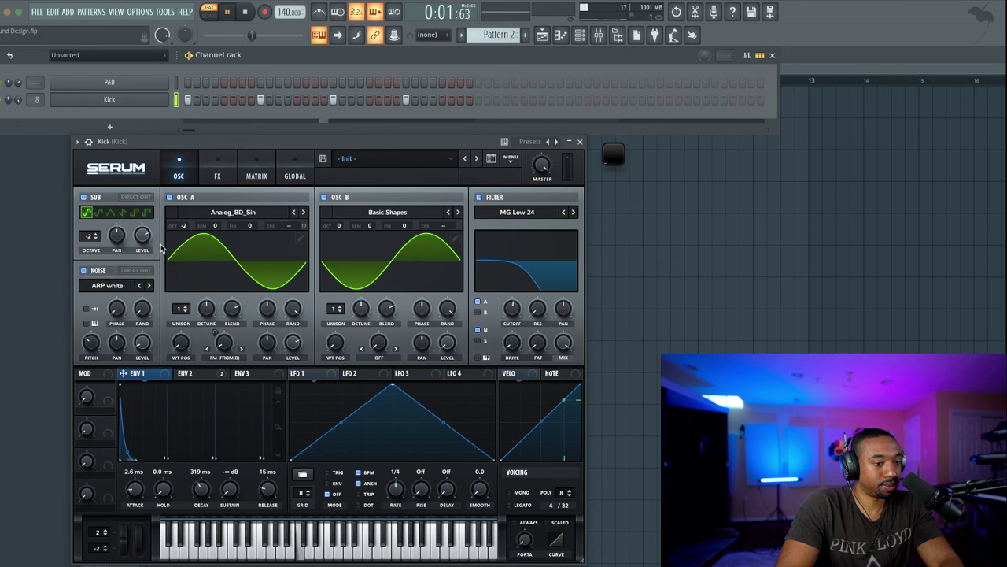
left_click(478, 340)
key("space")
key("space")
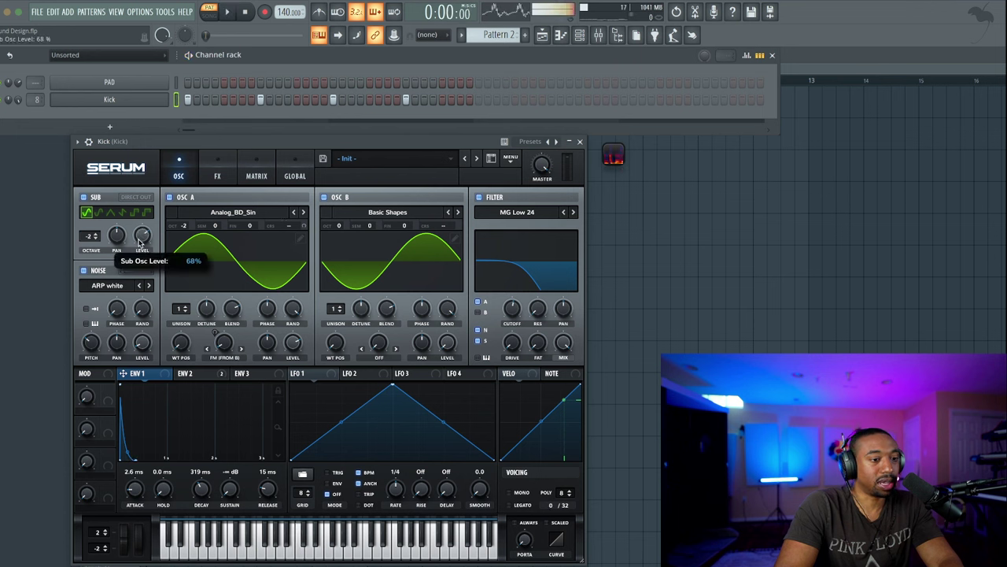
Lower the sub oscillator to octave -3 and balance its level by ear to 21% while the pattern plays
key("space")
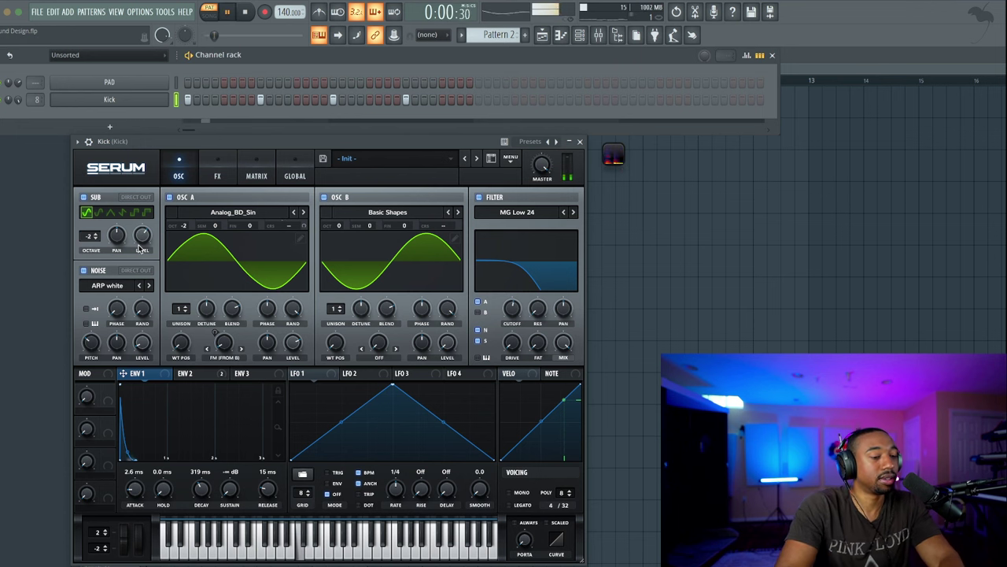
left_click_drag(139, 248, 143, 252)
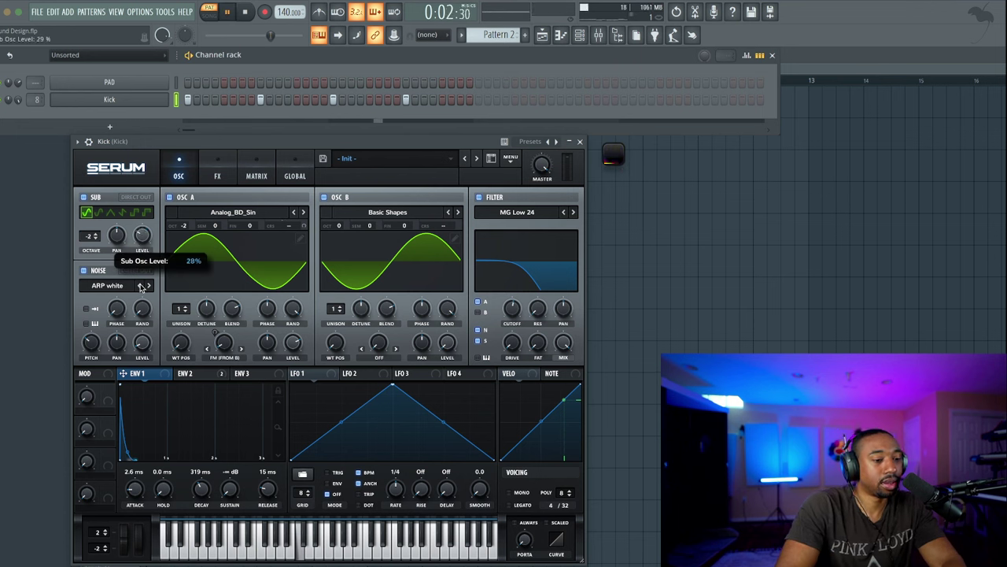
left_click_drag(141, 288, 141, 291)
left_click_drag(145, 244, 144, 244)
key("space")
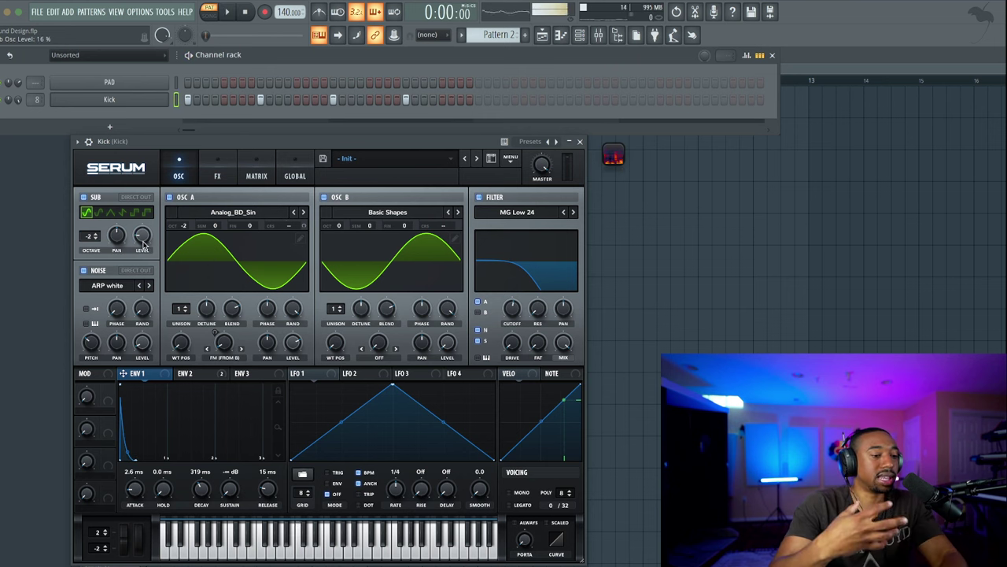
key("space")
left_click_drag(143, 246, 143, 249)
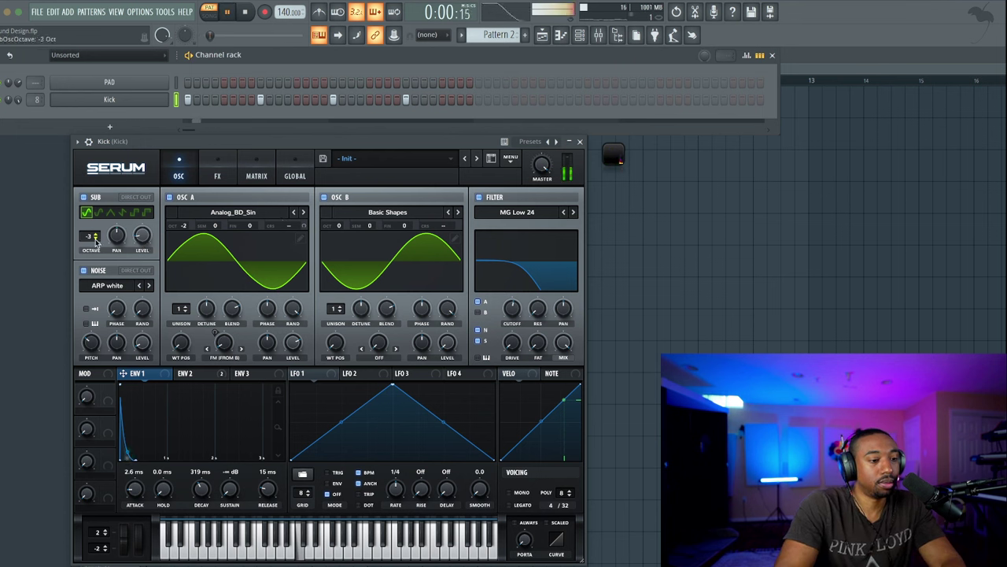
mouse_move(144, 236)
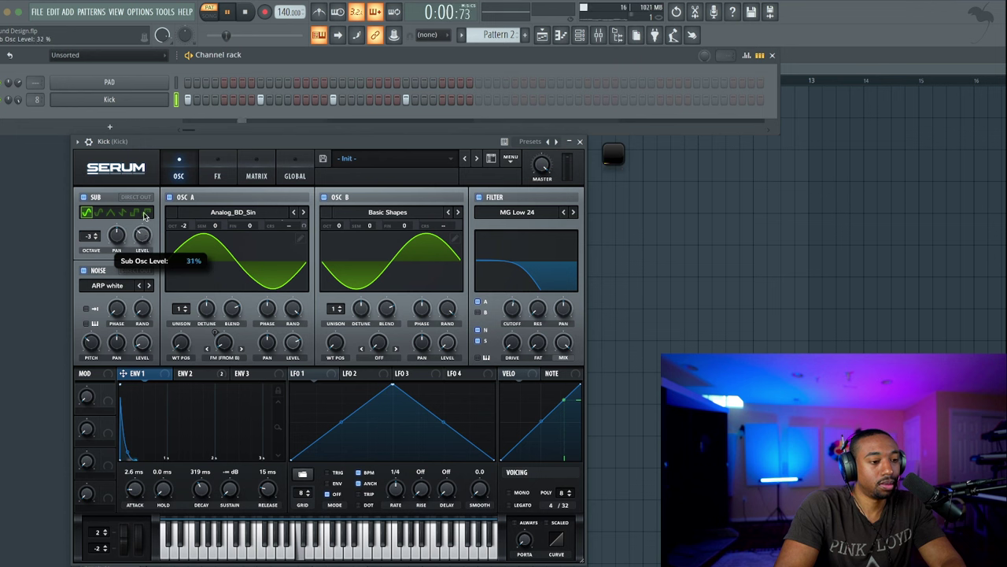
scroll(142, 235, "up", 1)
key("space")
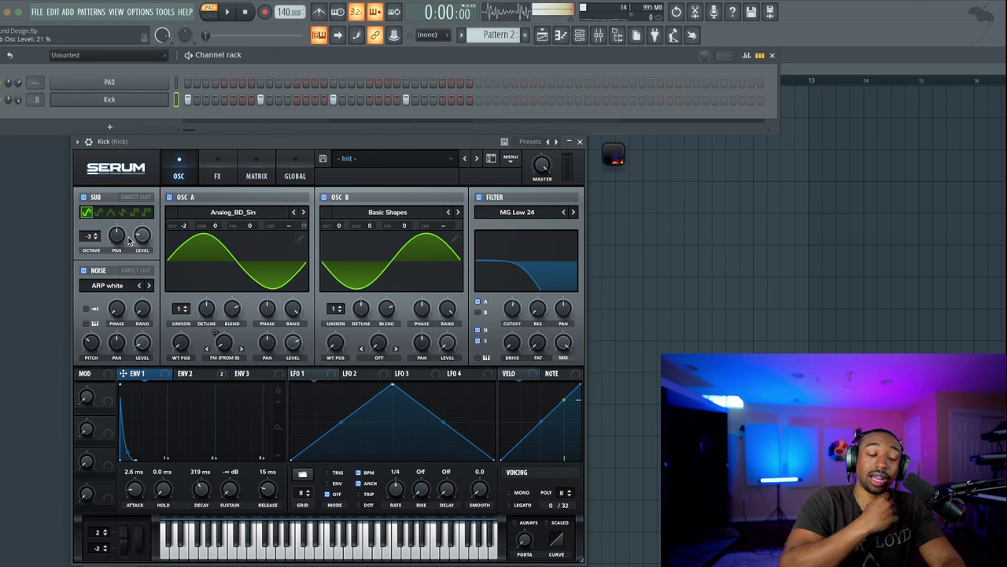
Shorten Env 1's decay to 245 ms while auditioning the kick
key("space")
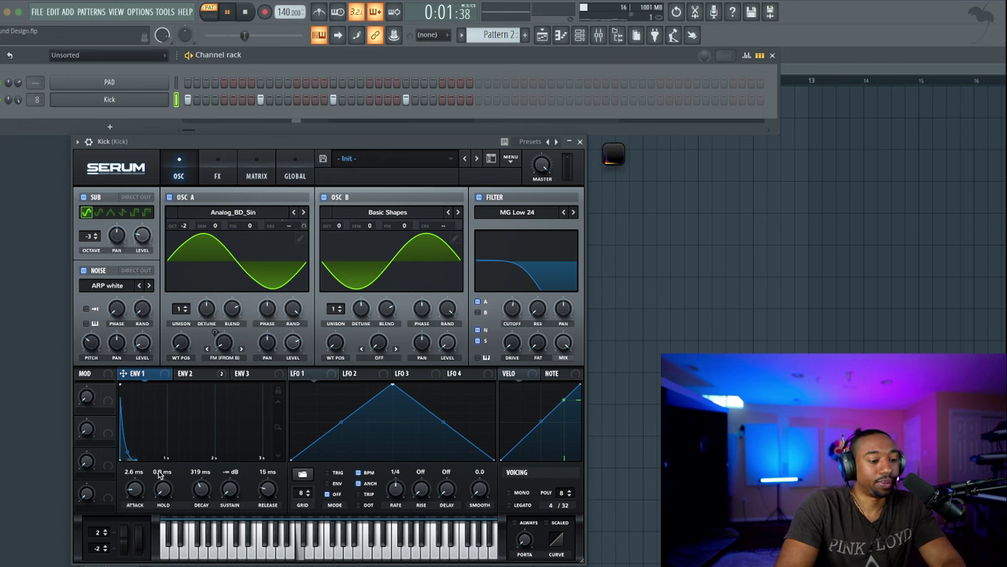
mouse_move(211, 491)
left_mouse_down()
mouse_move(201, 481)
mouse_move(201, 503)
left_mouse_up()
key("space")
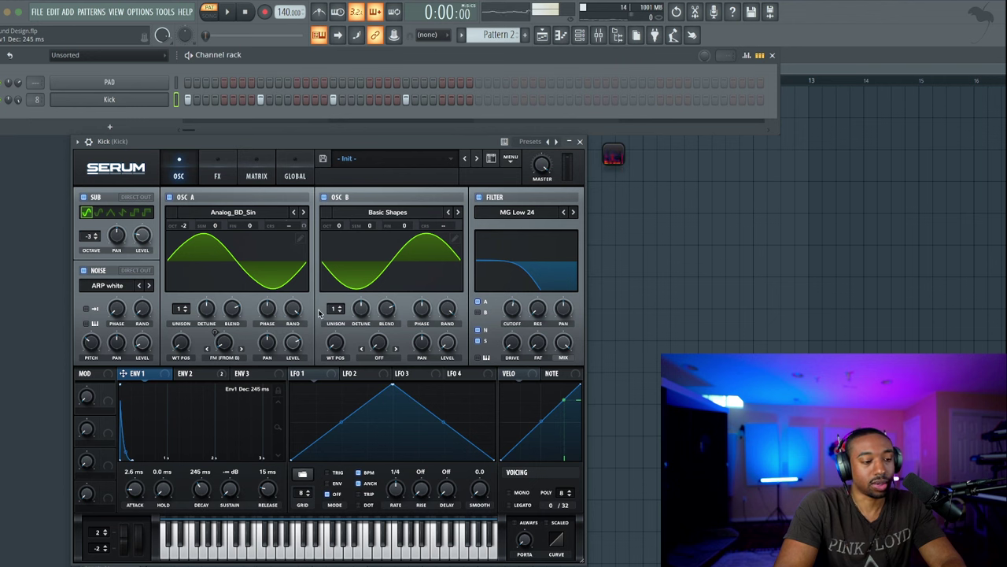
key("space")
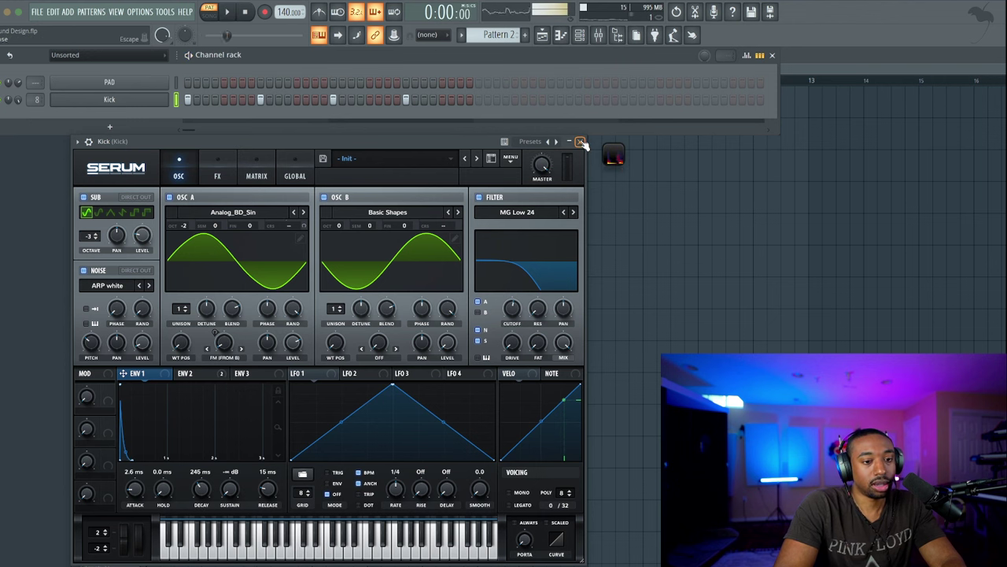
Place Pattern 2 on playlist Track 2 at bars 1 and 3 and play it in song mode with the pad
left_click(580, 142)
key("space")
key("F5")
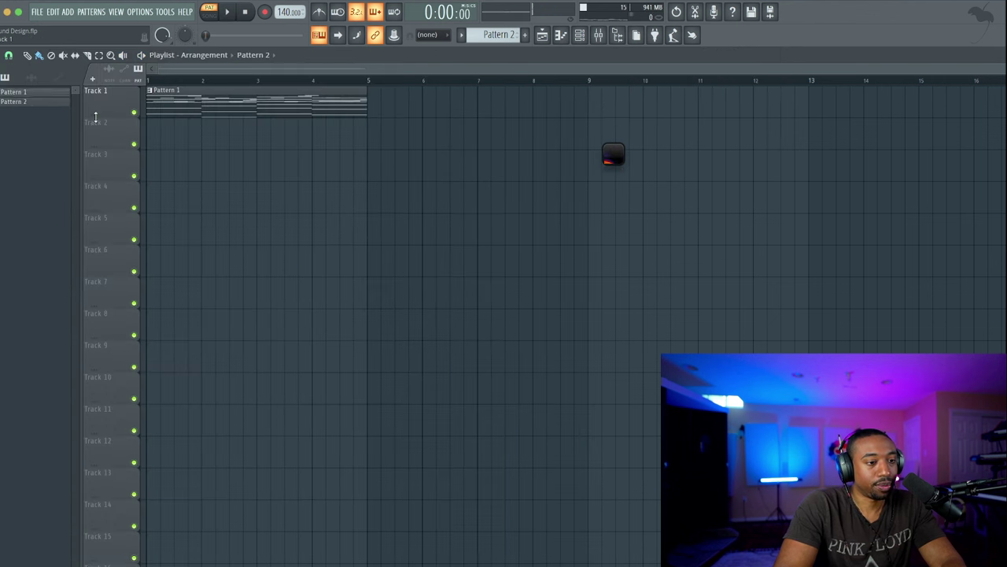
left_click(155, 144)
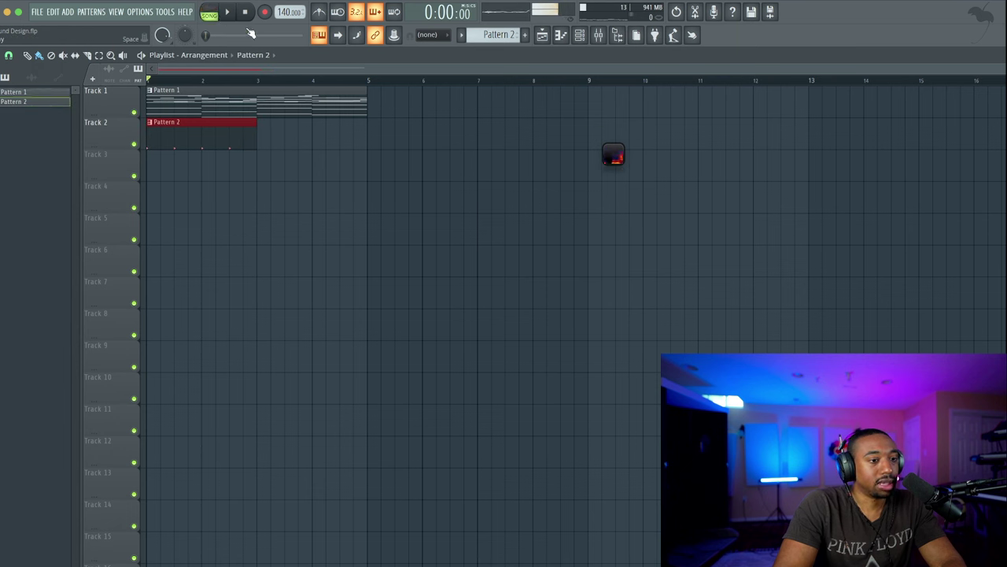
key("space")
left_click(579, 34)
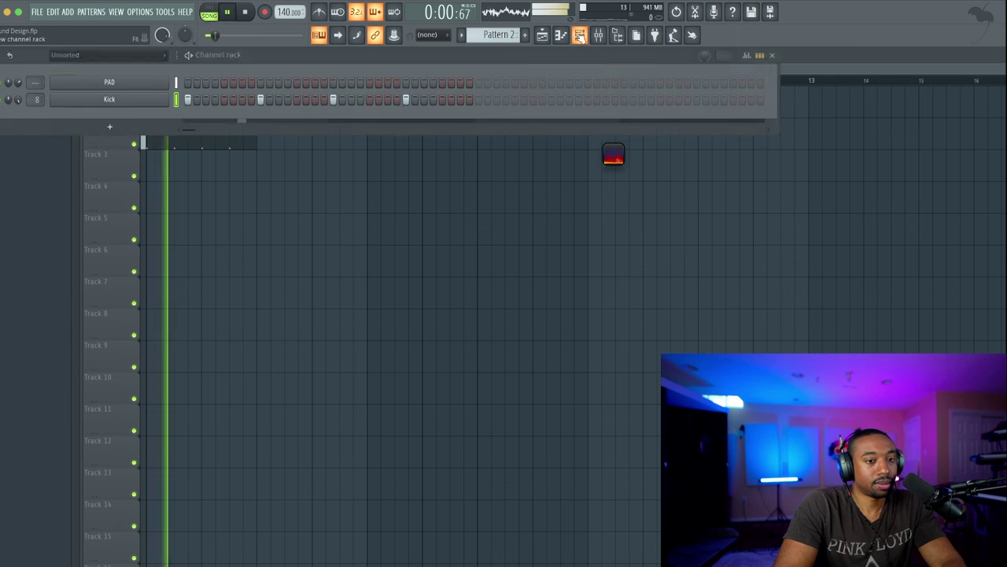
key("F6")
left_click(260, 134)
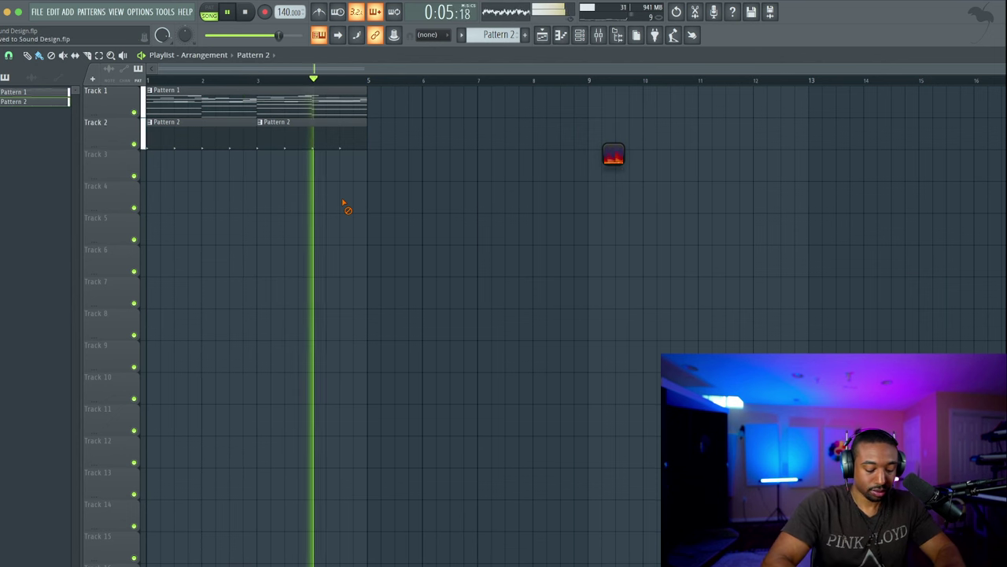
Stop playback and add a new Serum channel to the channel rack
left_click(579, 34)
key("space")
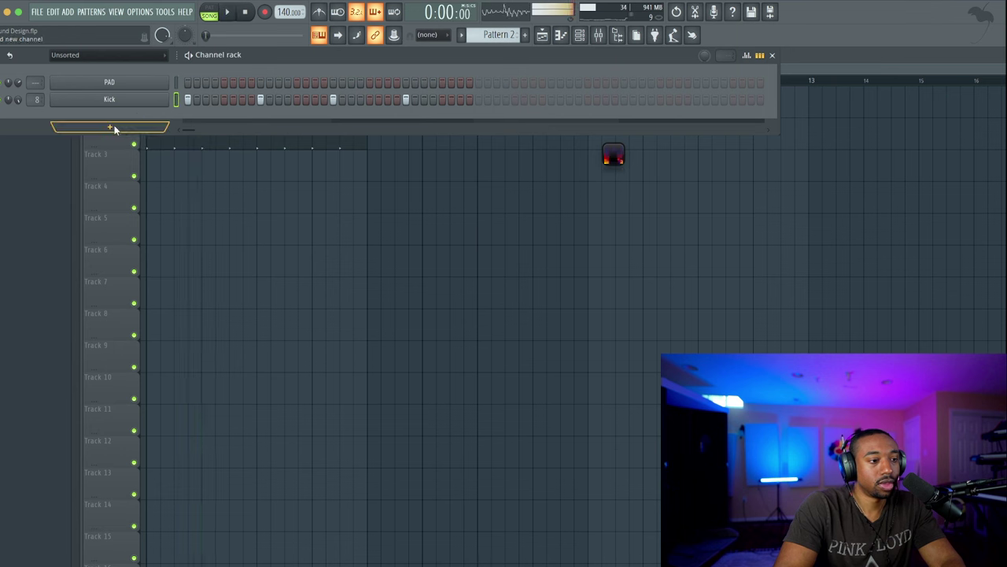
left_click(109, 127)
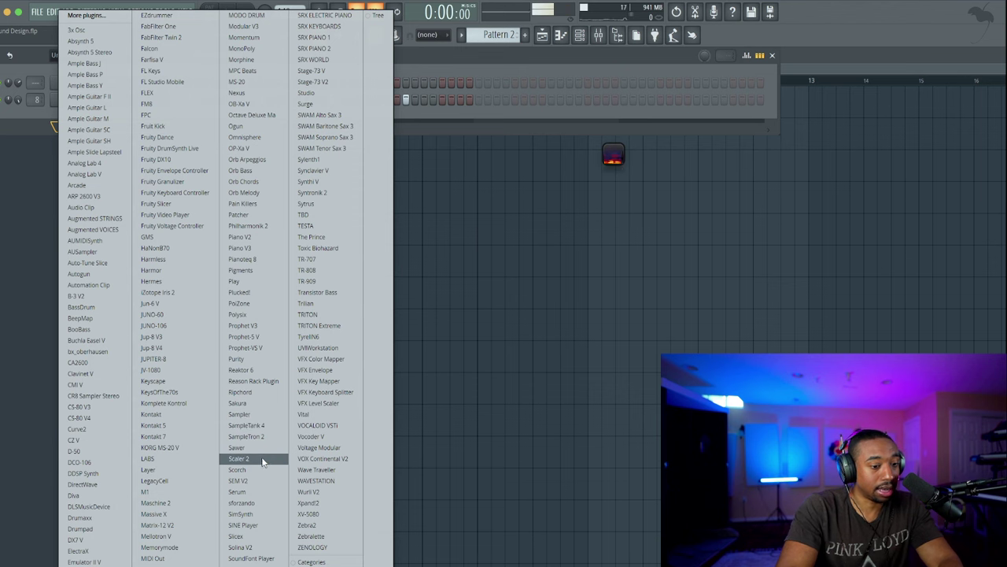
left_click(262, 491)
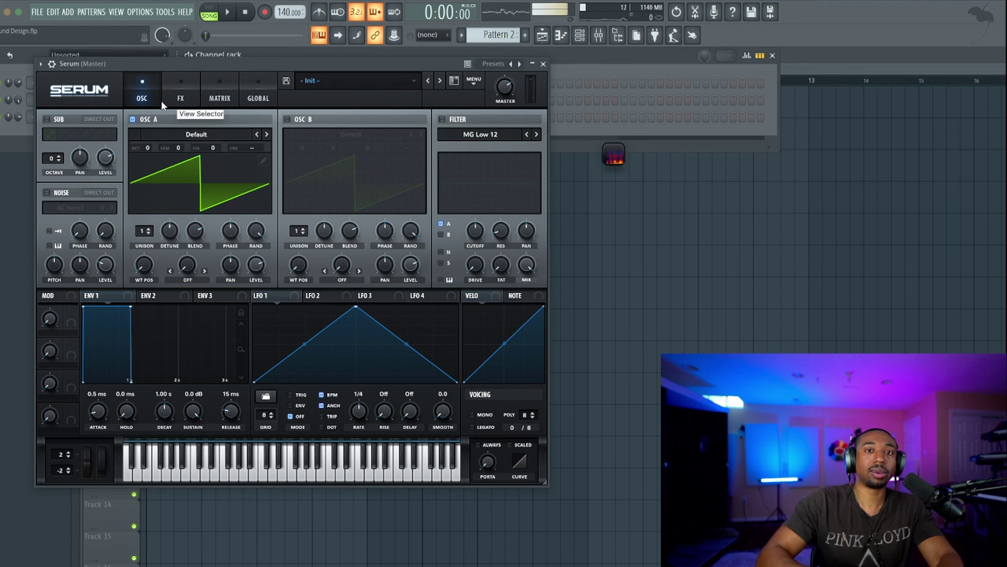
left_click(606, 151)
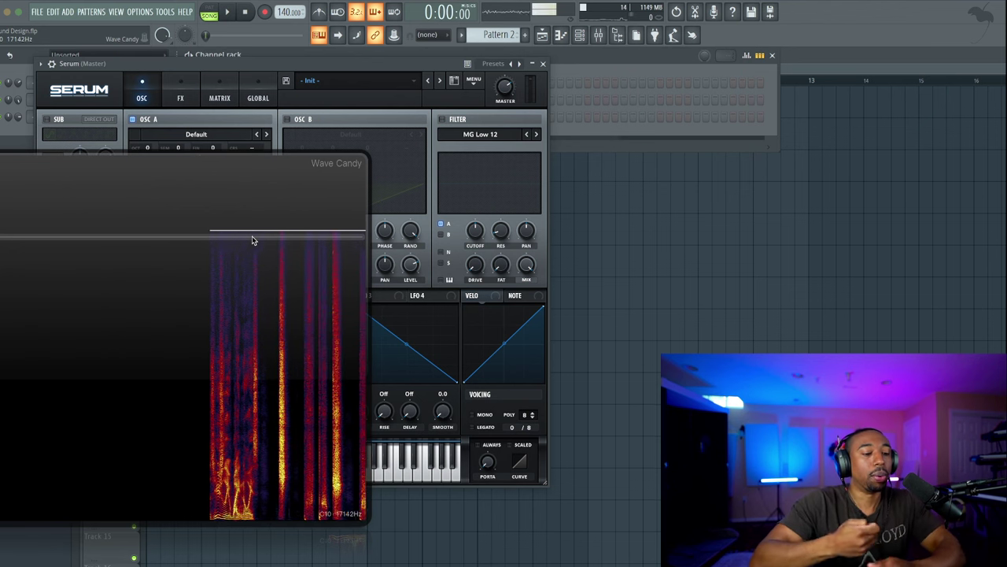
key("Escape")
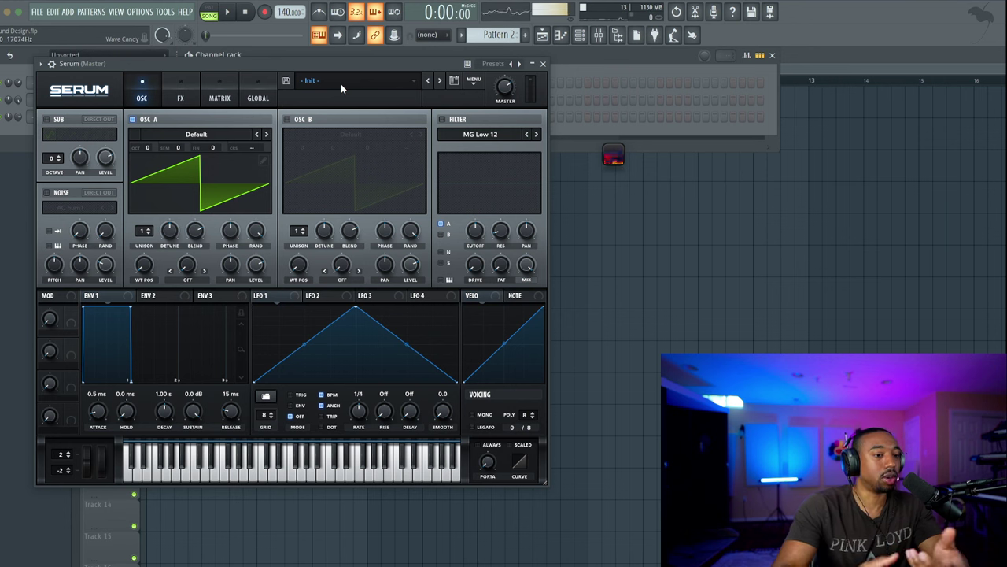
left_click(195, 136)
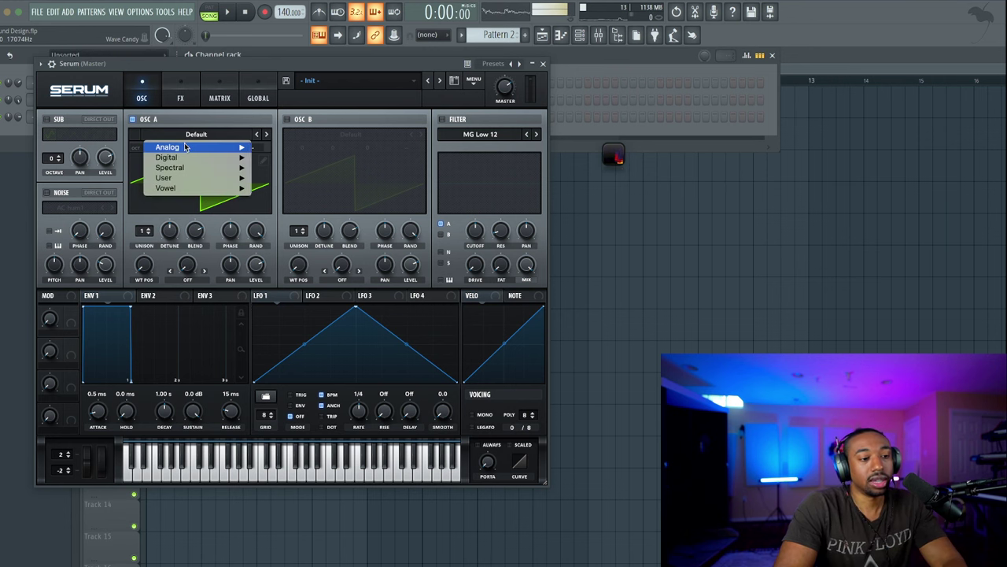
left_click(185, 140)
Enable the noise oscillator, turn off OSC A and close the Serum window
left_click(48, 193)
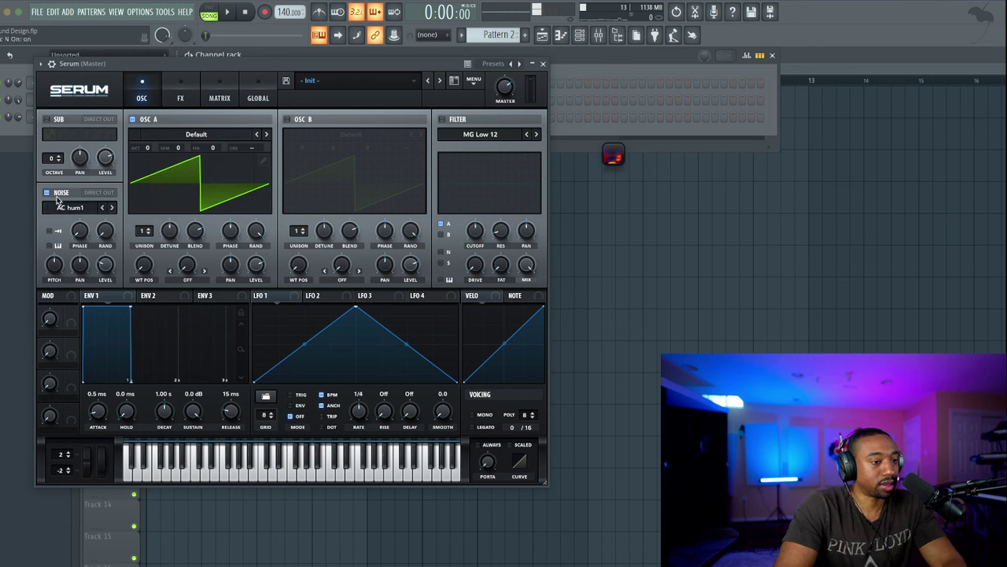
left_click(133, 119)
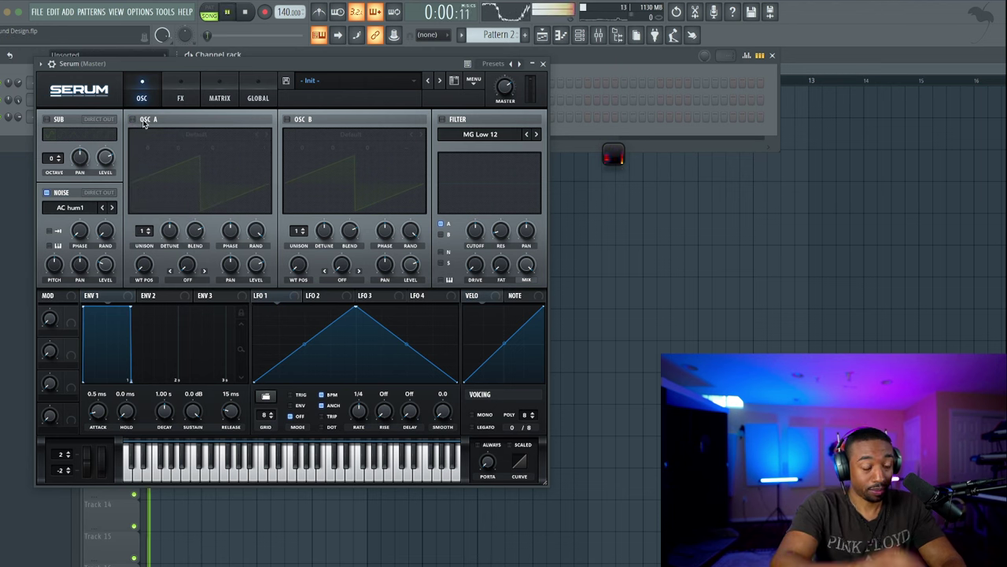
left_click(545, 64)
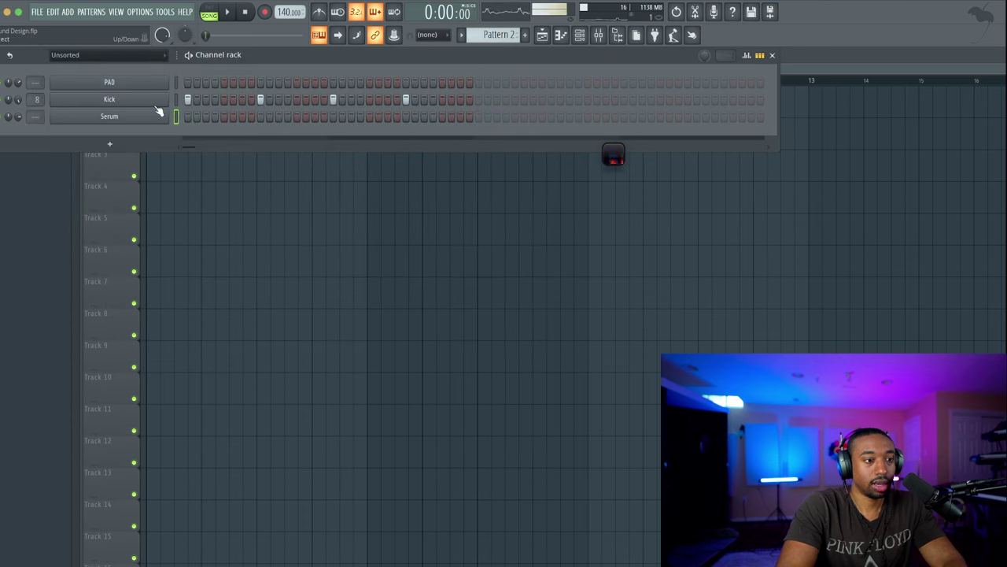
Add Serum hits on steps 9 and 25, aligned with the second and fourth kicks, while the song plays
key("space")
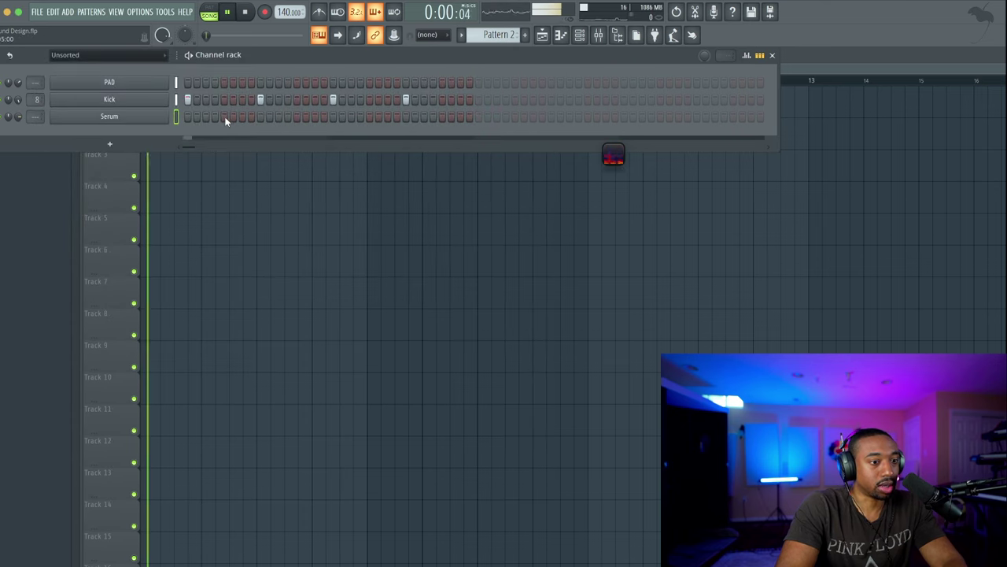
key("space")
key("space")
left_click(261, 116)
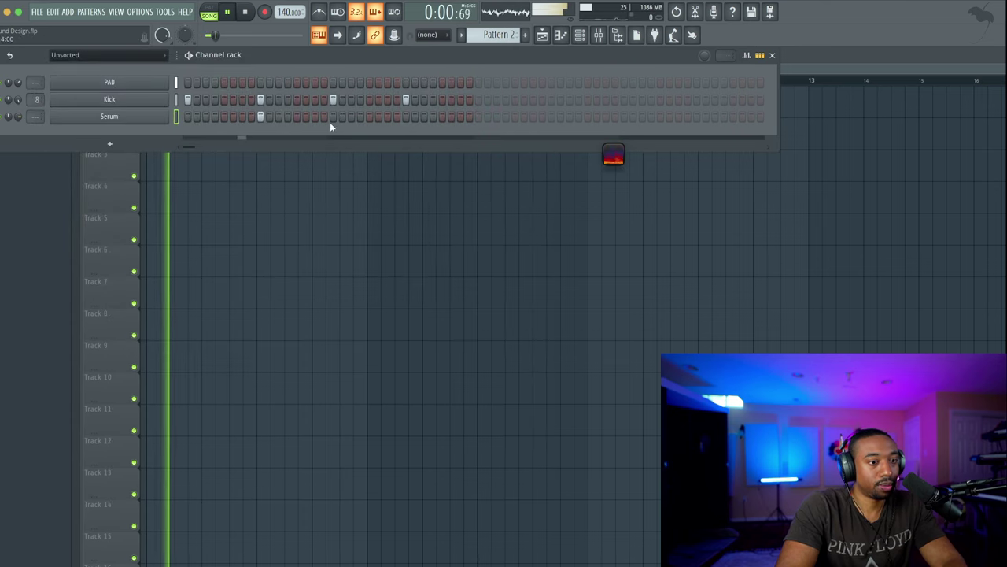
left_click(405, 117)
key("space")
Reopen the new Serum channel, audition the noise hits and lower Env 1's sustain to -∞ dB
left_click(108, 117)
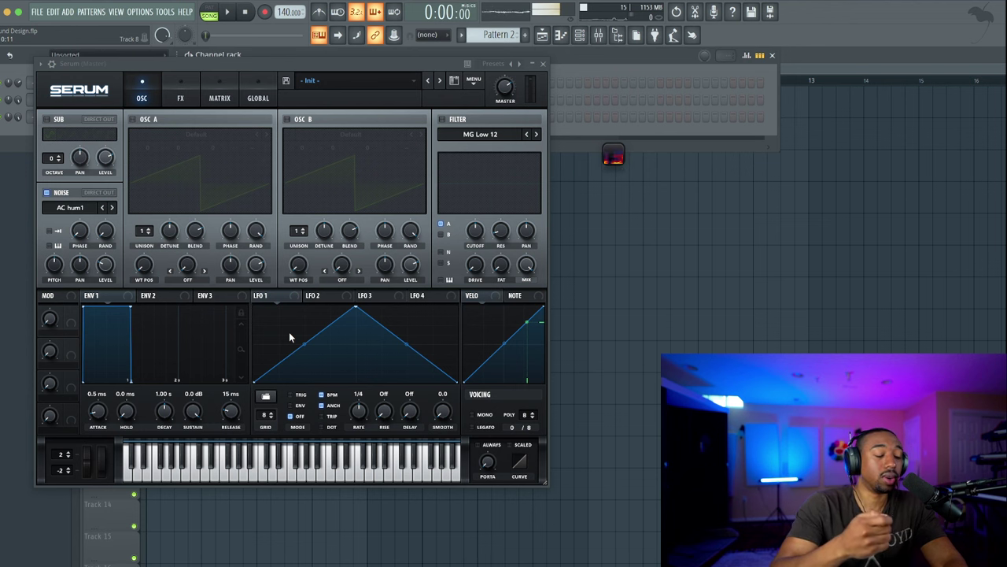
key("space")
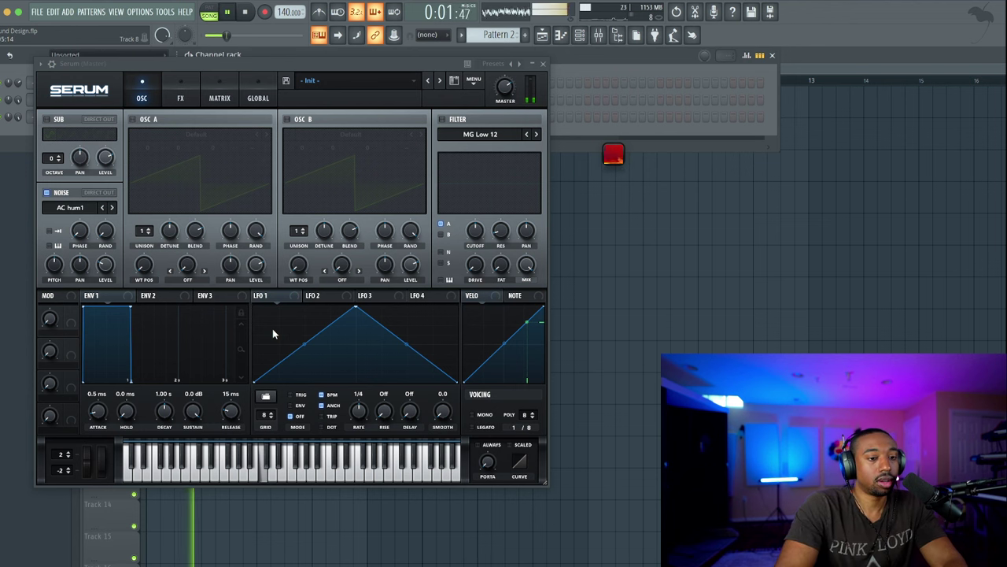
key("space")
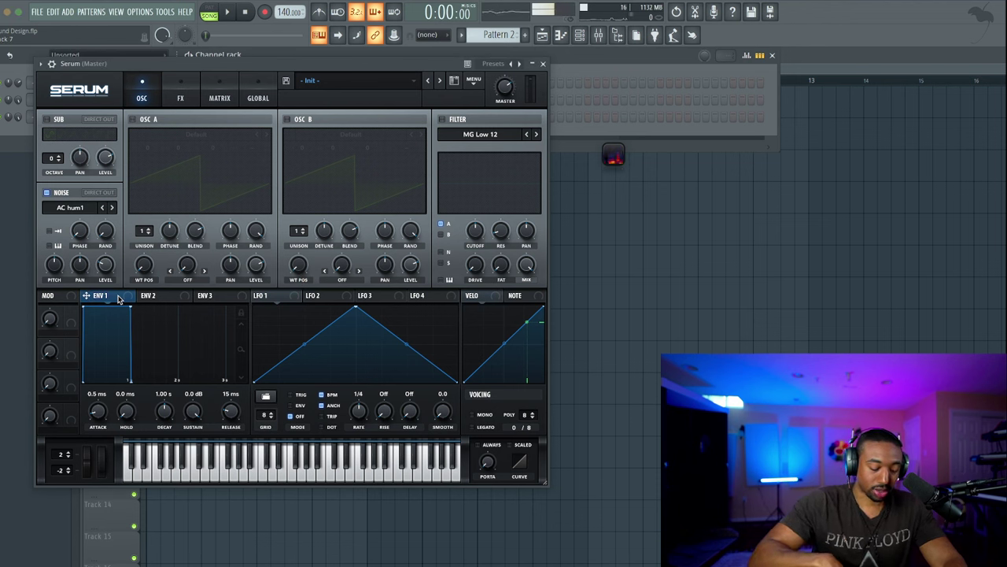
left_click_drag(196, 419, 197, 464)
key("space")
key("space")
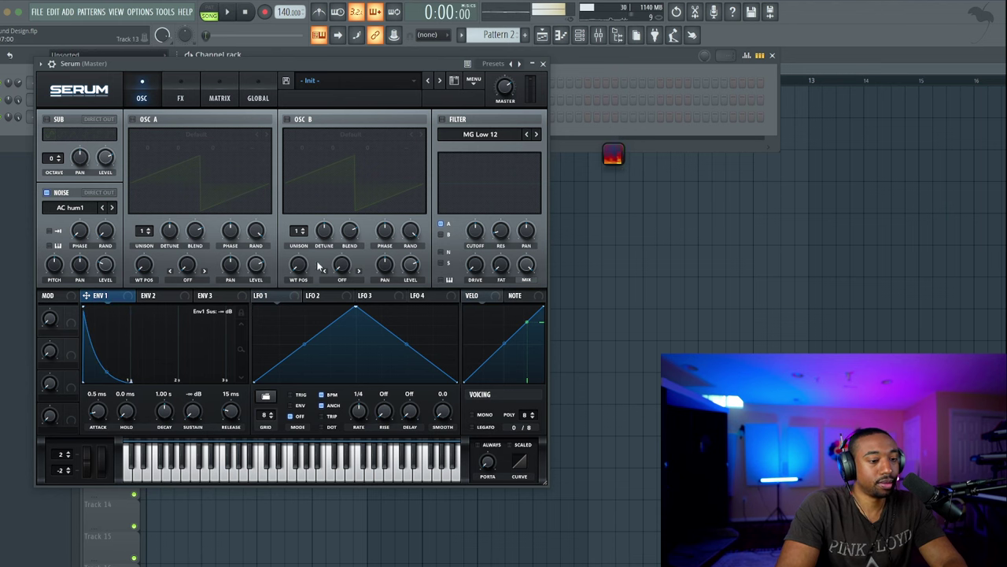
Shorten Env 1's decay to 380 ms and audition the noise hits in the song
key("space")
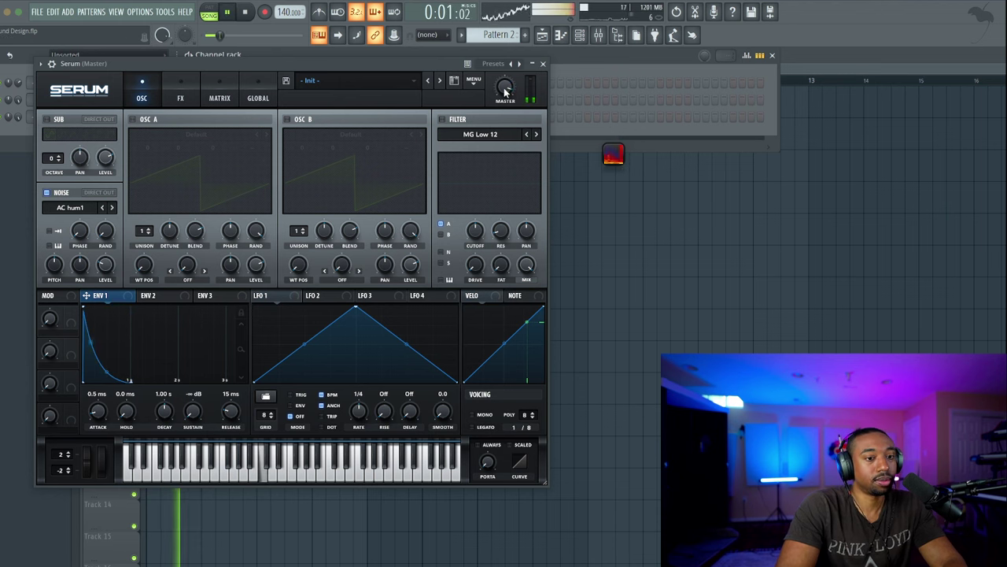
key("space")
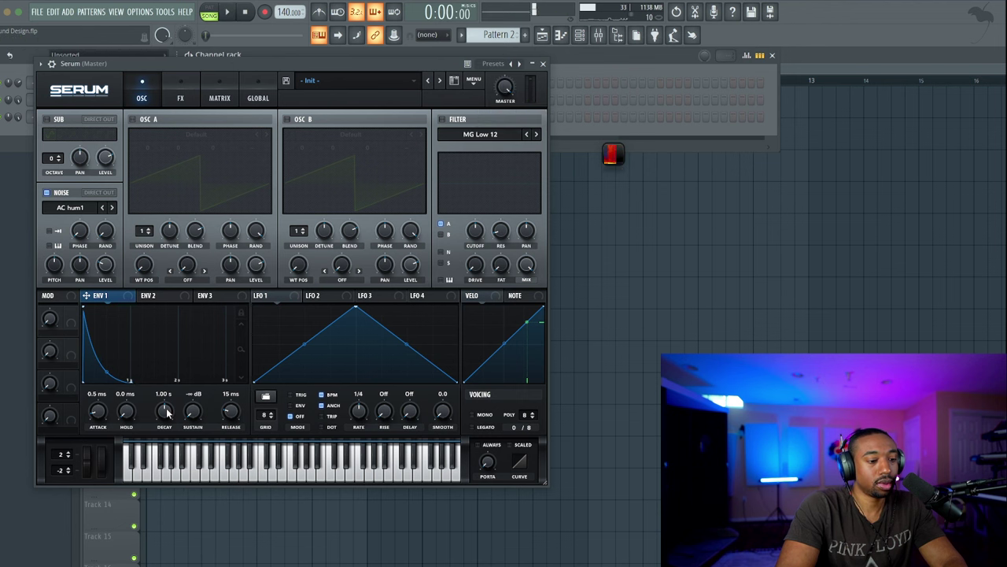
left_click_drag(164, 410, 166, 423)
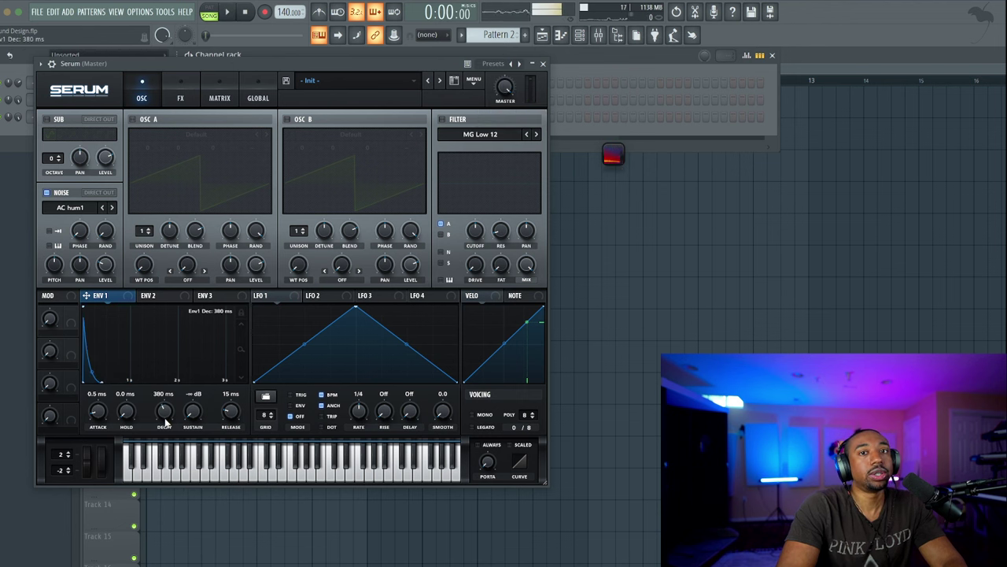
key("space")
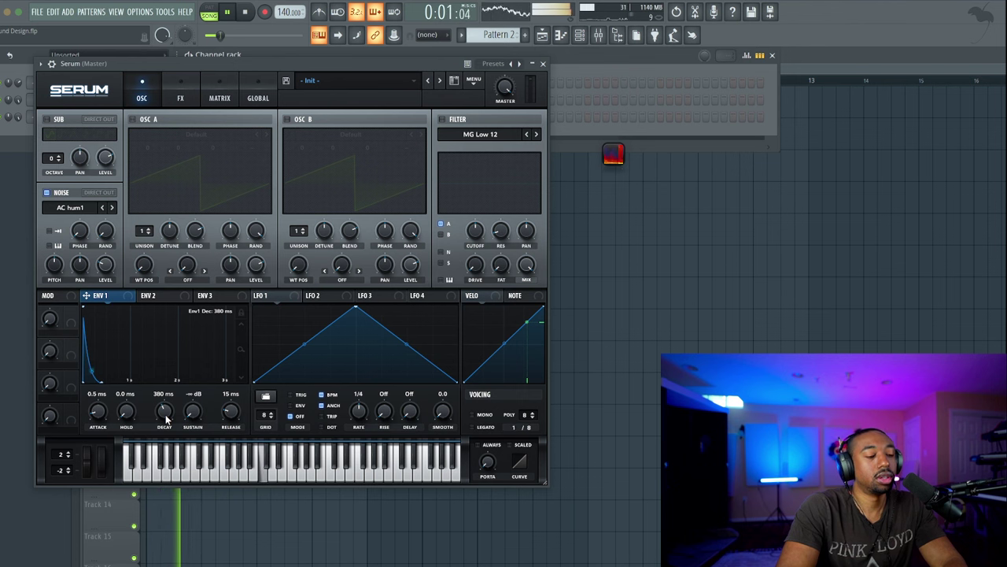
Shorten Env 1's decay to 348 ms and audition the noise hits in the song
scroll(163, 411, "down", 1)
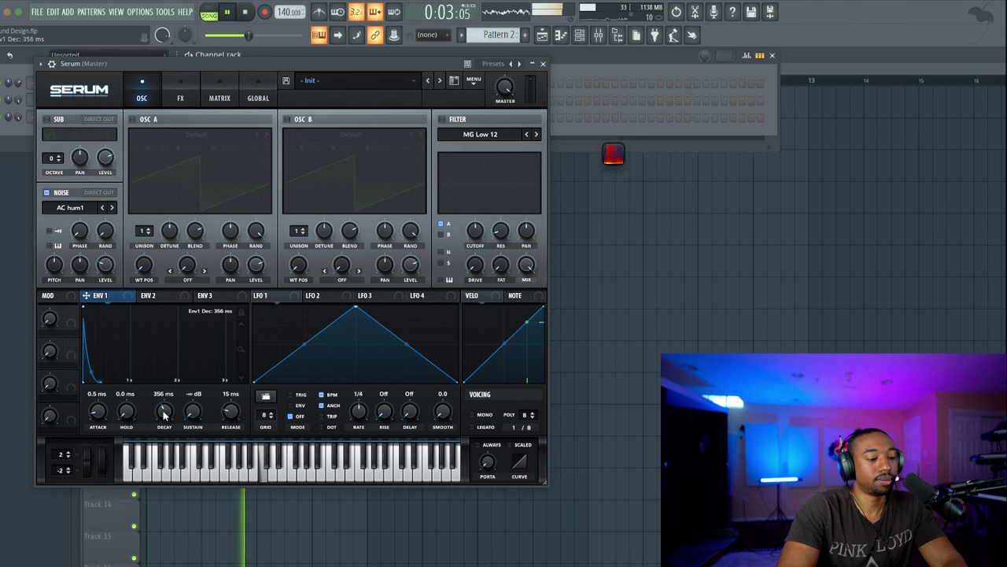
scroll(164, 410, "down", 1)
key("space")
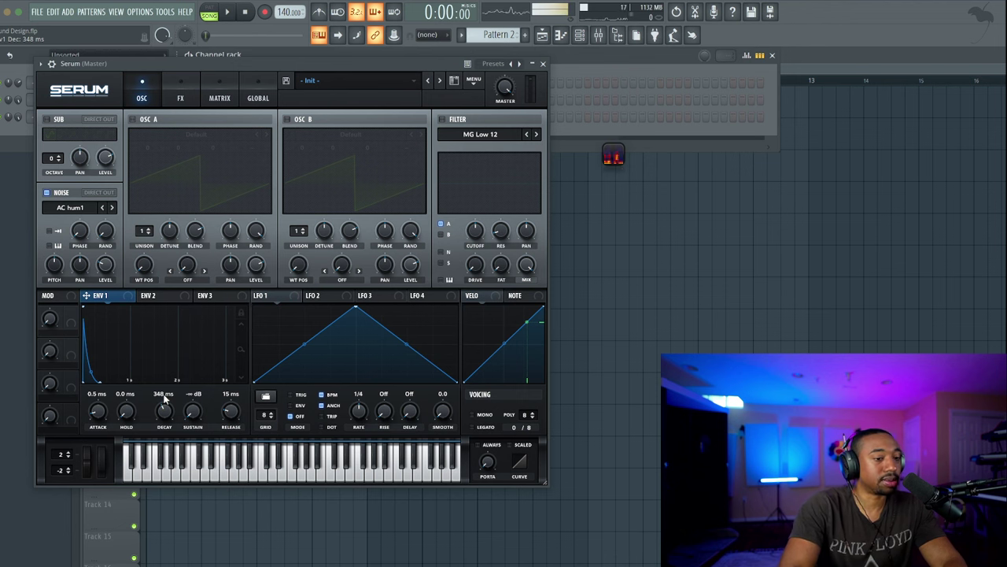
key("space")
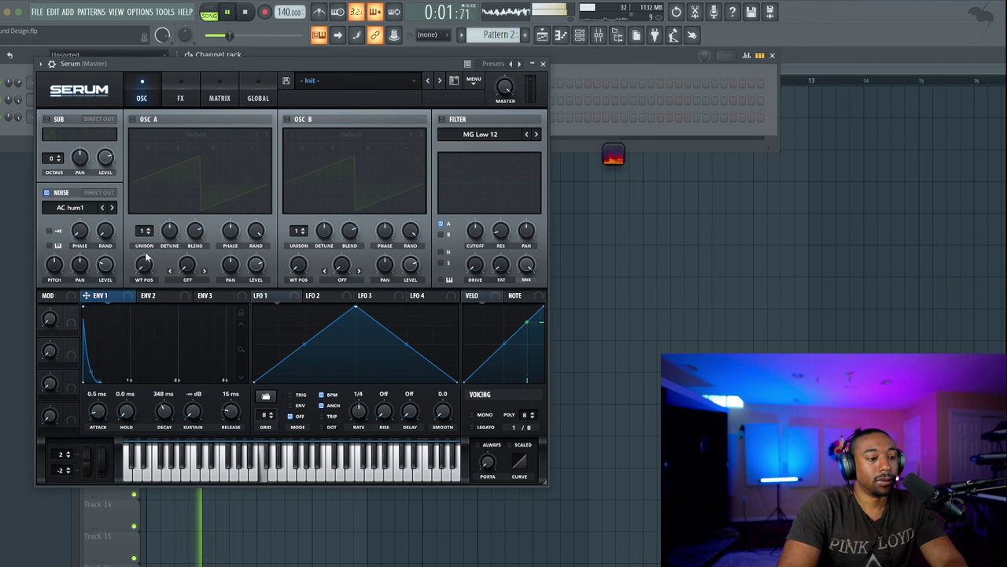
Raise the noise oscillator's level to 79% during playback and move the Serum window clear of the channel rack
key("space")
key("space")
left_click_drag(110, 238, 110, 213)
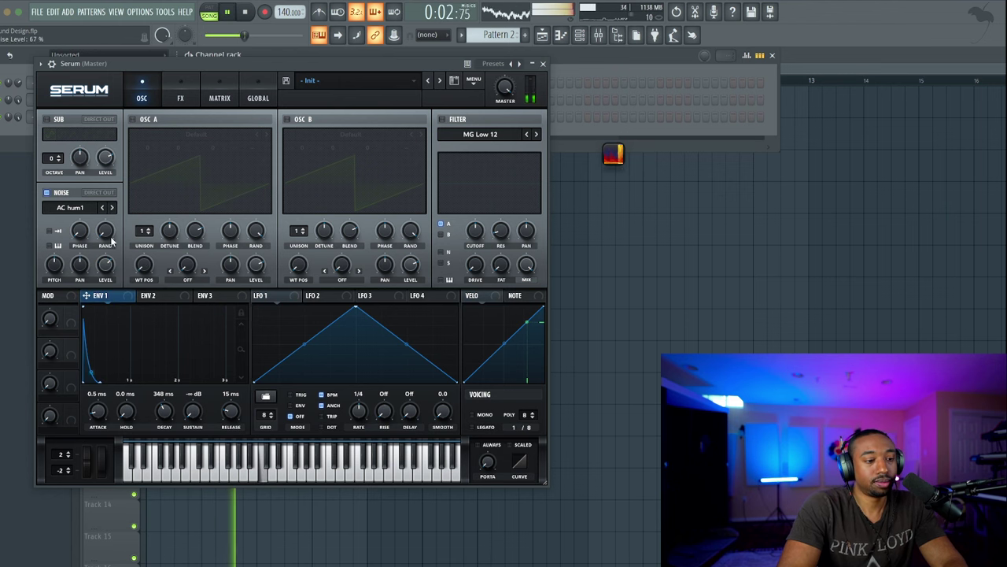
left_click_drag(172, 67, 181, 160)
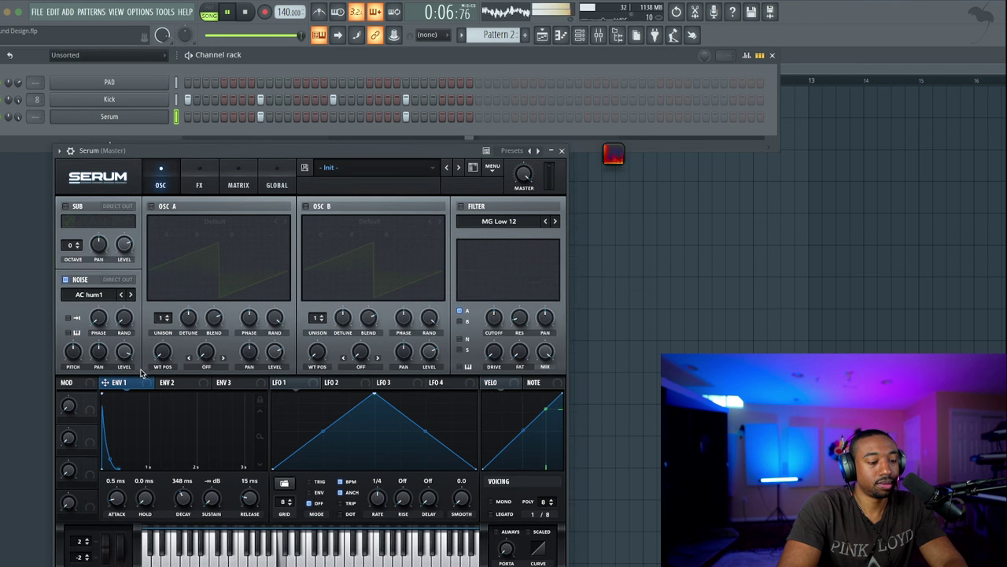
key("space")
Enable Serum's EQ effect, set its high band to Peak and raise that band's gain to 15.1 dB
left_click(200, 185)
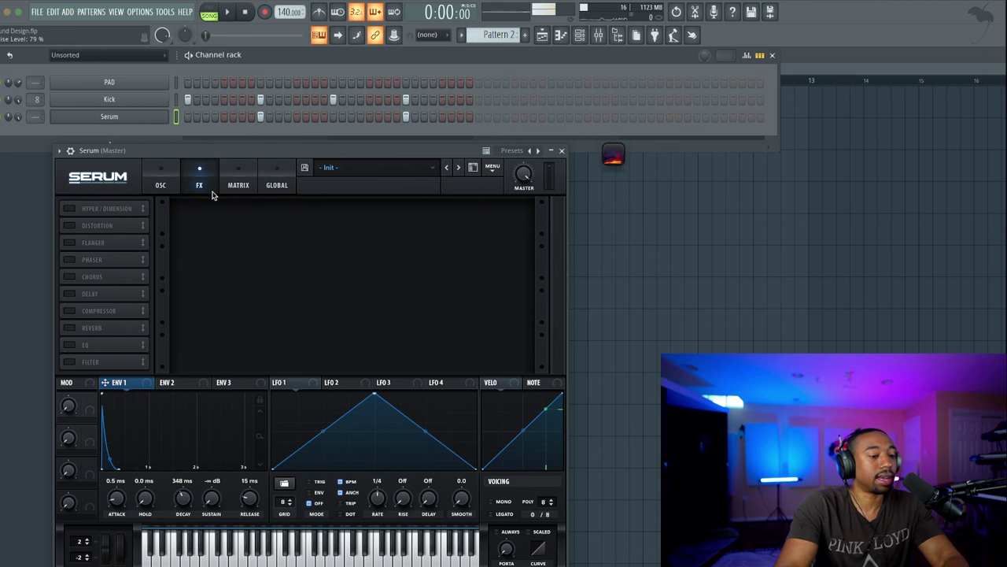
left_click(70, 344)
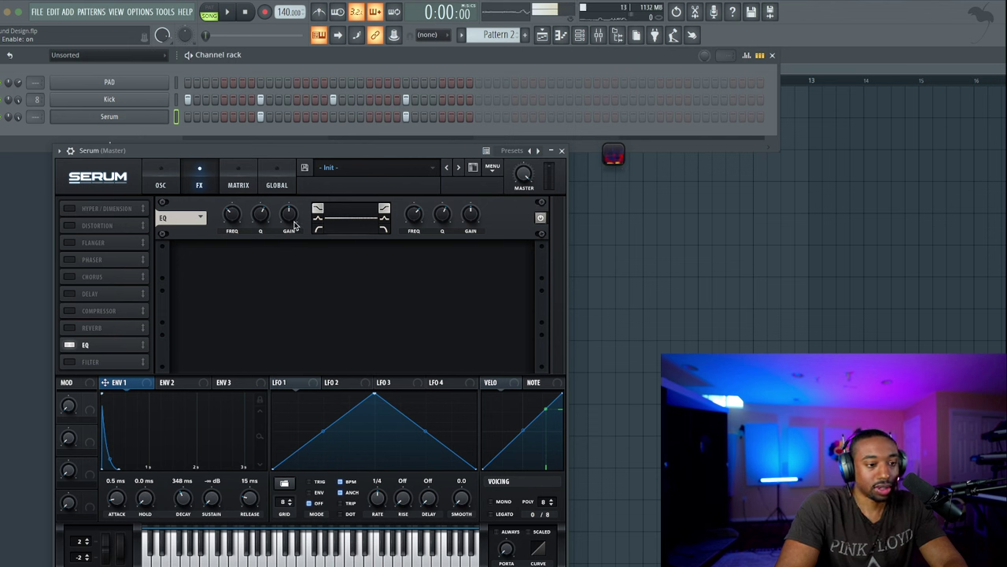
left_click(383, 218)
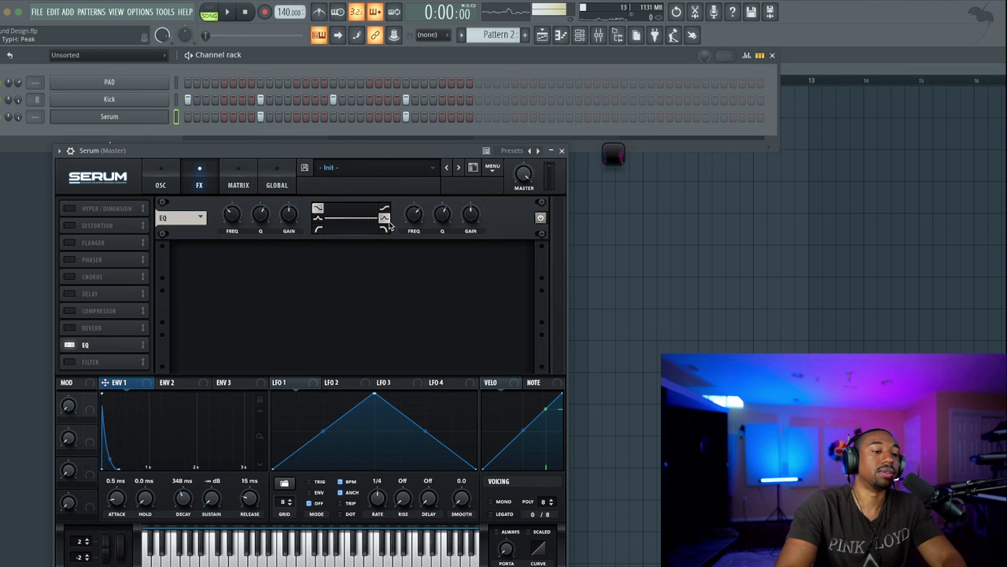
mouse_move(470, 217)
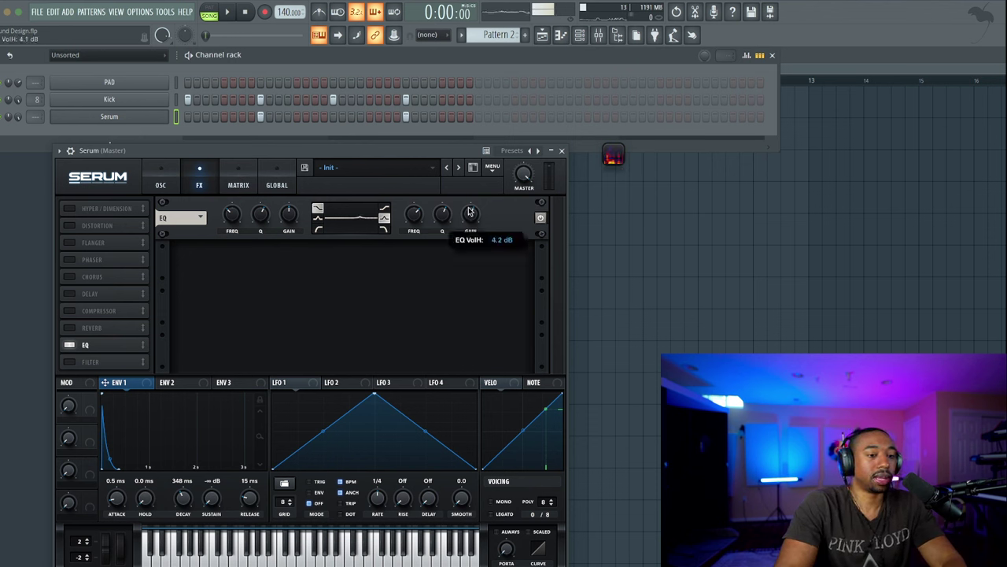
left_click_drag(470, 226, 472, 206)
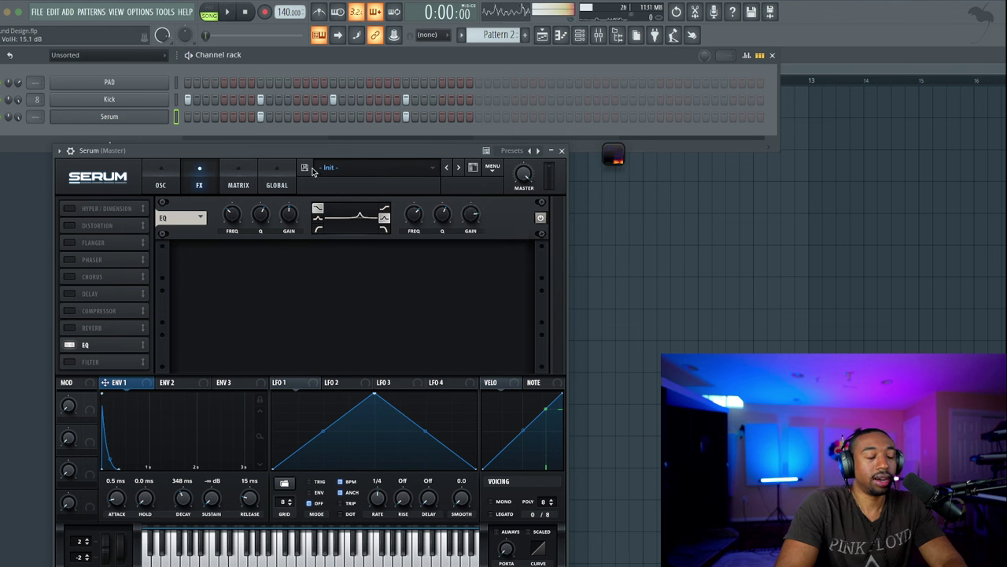
Raise the Serum channel's volume to 84% and check the sound in the Wave Candy spectrum and the song
left_click_drag(18, 116, 18, 110)
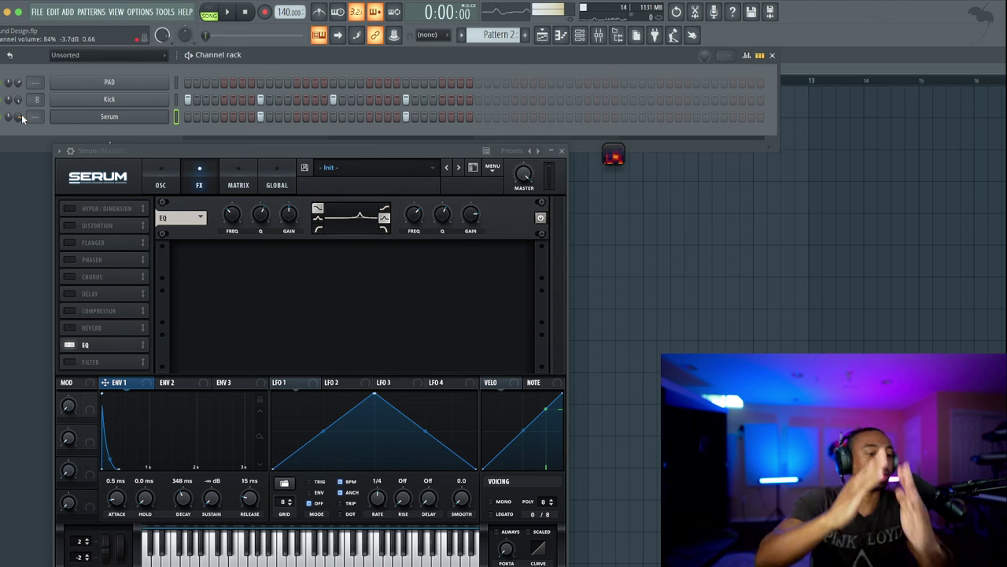
left_click(613, 156)
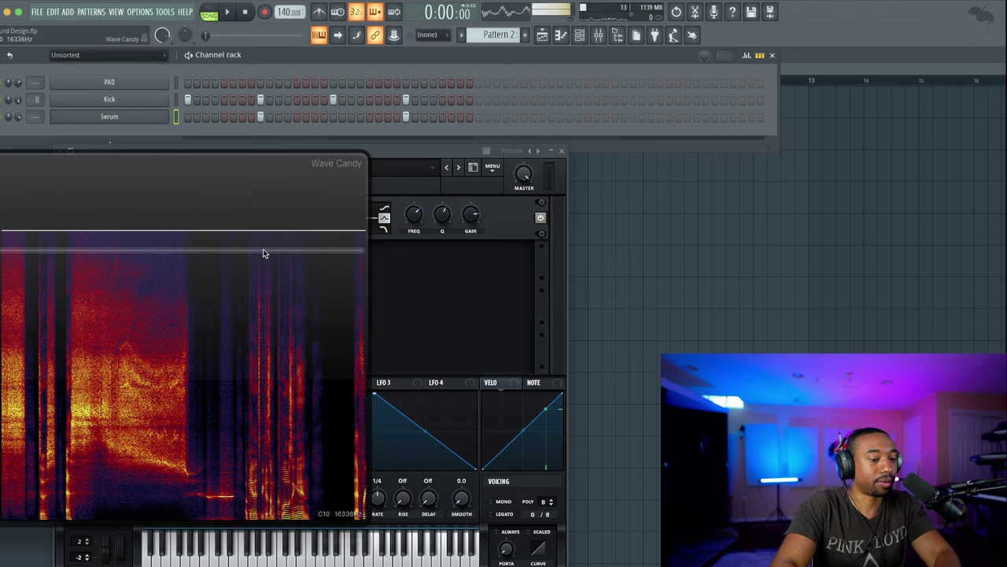
key("space")
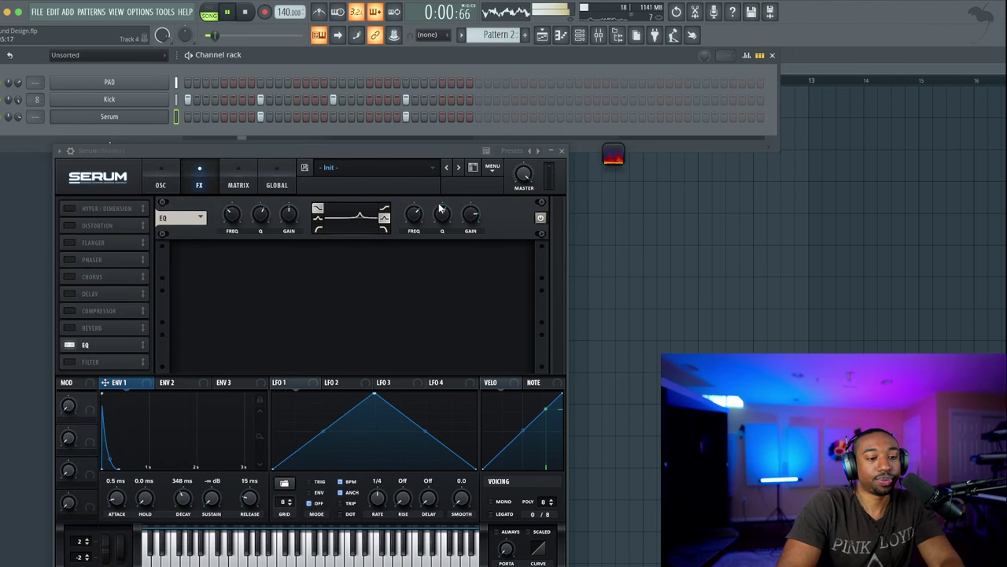
key("space")
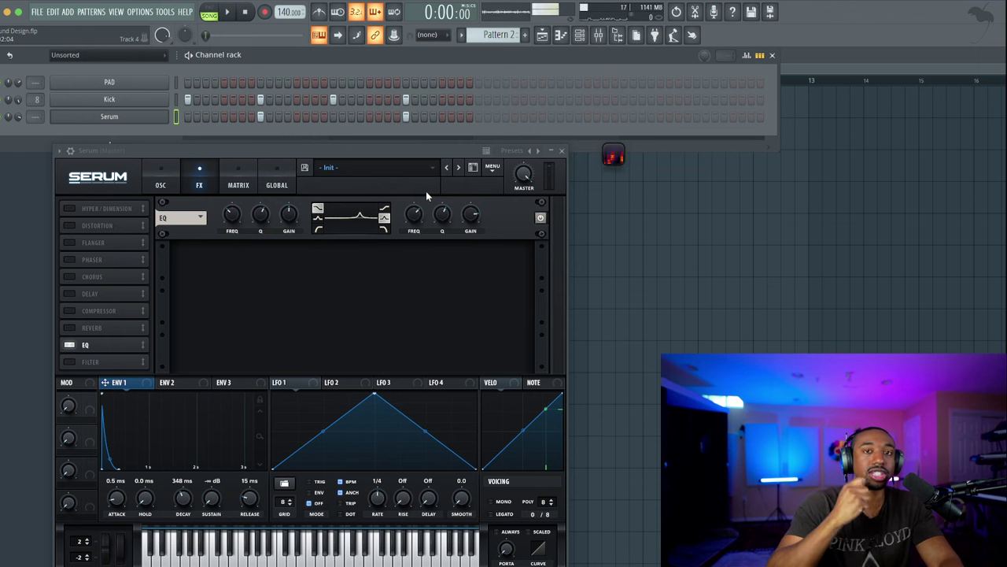
Raise the EQ high band's gain to 24 dB while auditioning the hits in the song
key("space")
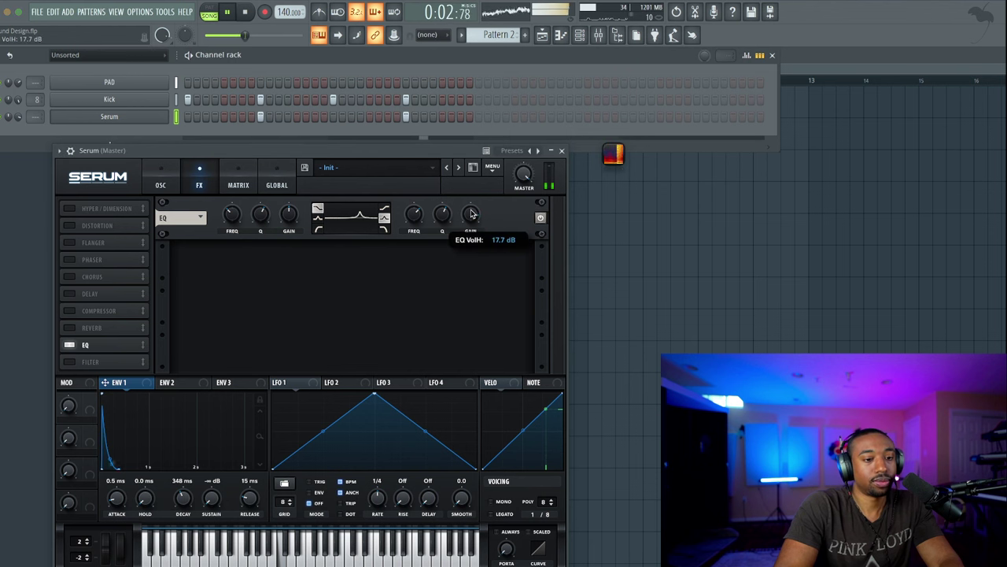
key("space")
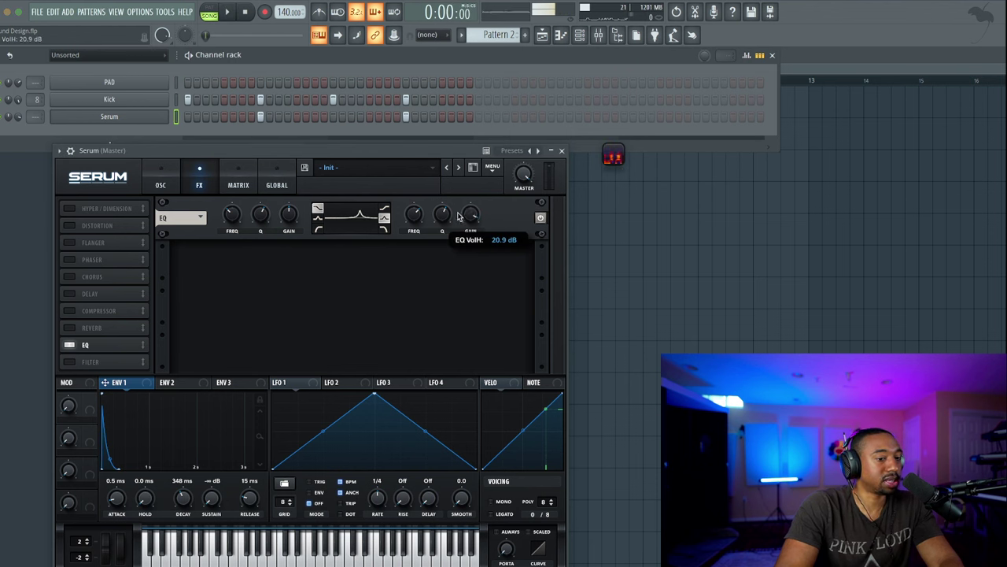
key("space")
left_click_drag(463, 217, 473, 214)
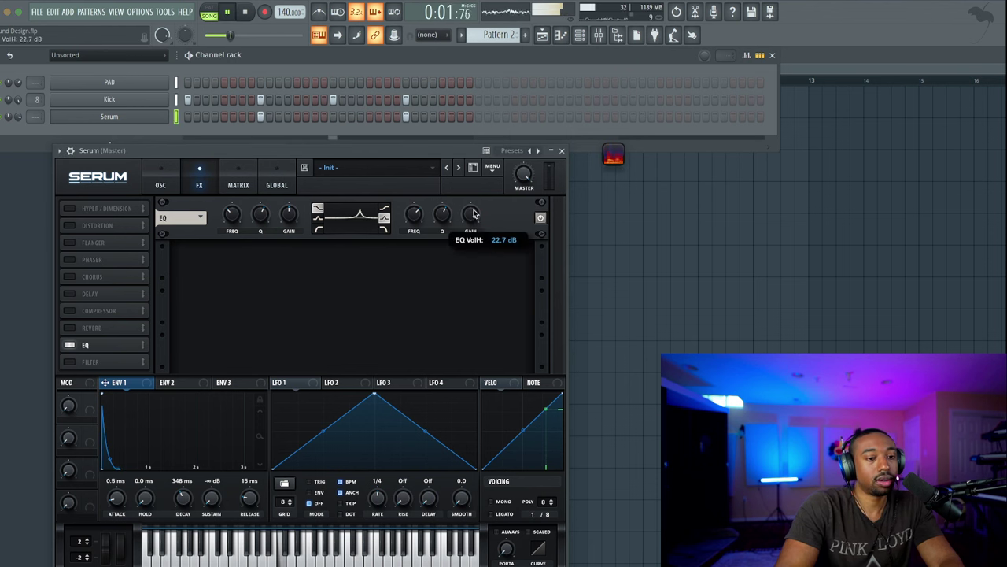
key("space")
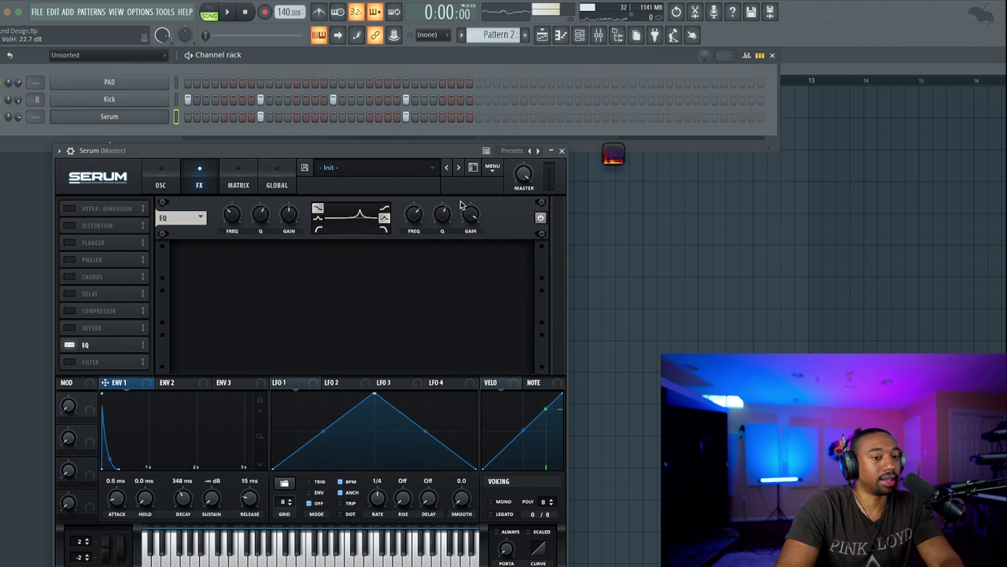
key("space")
left_click_drag(469, 211, 470, 206)
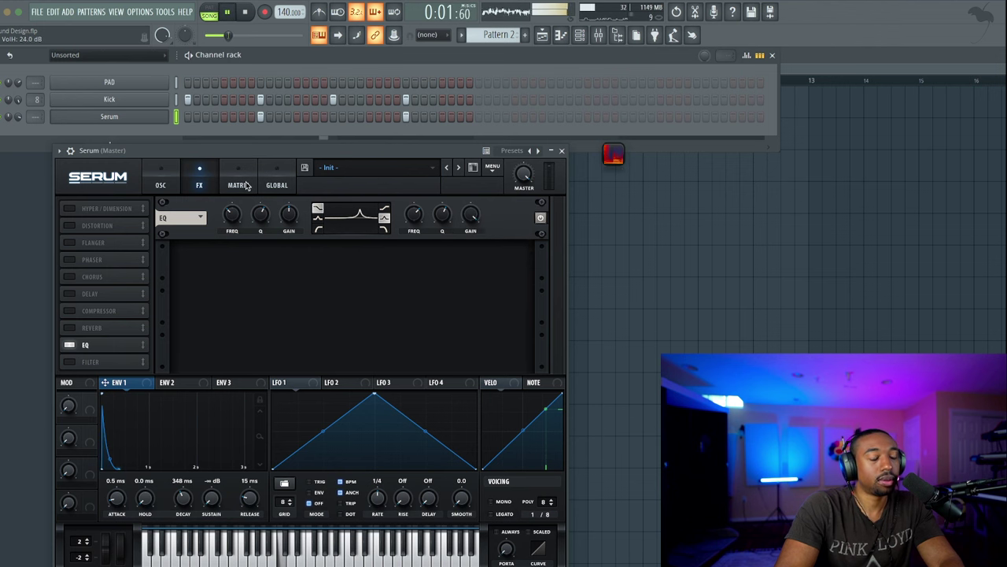
left_click(240, 185)
key("space")
Enable the Distortion effect and reorder the effects chain so EQ comes first, directly followed by Distortion
left_click(197, 184)
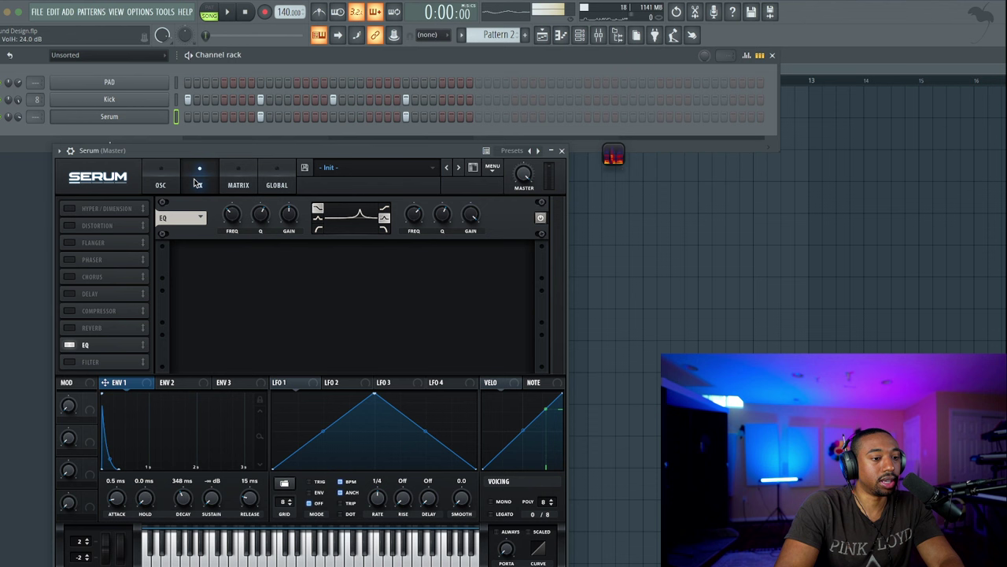
left_click(88, 226)
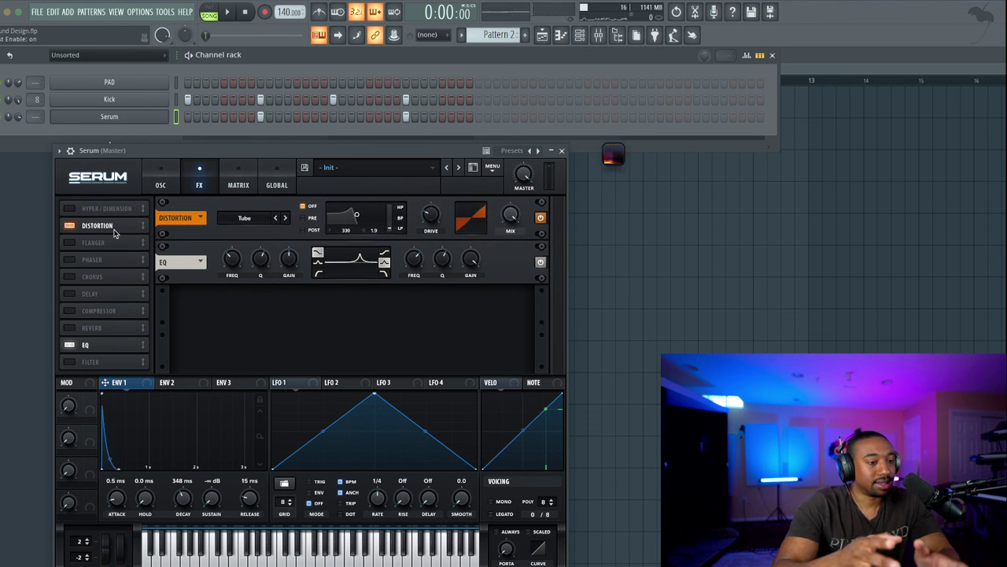
mouse_move(144, 228)
left_mouse_down()
mouse_move(141, 352)
mouse_move(145, 208)
left_mouse_up()
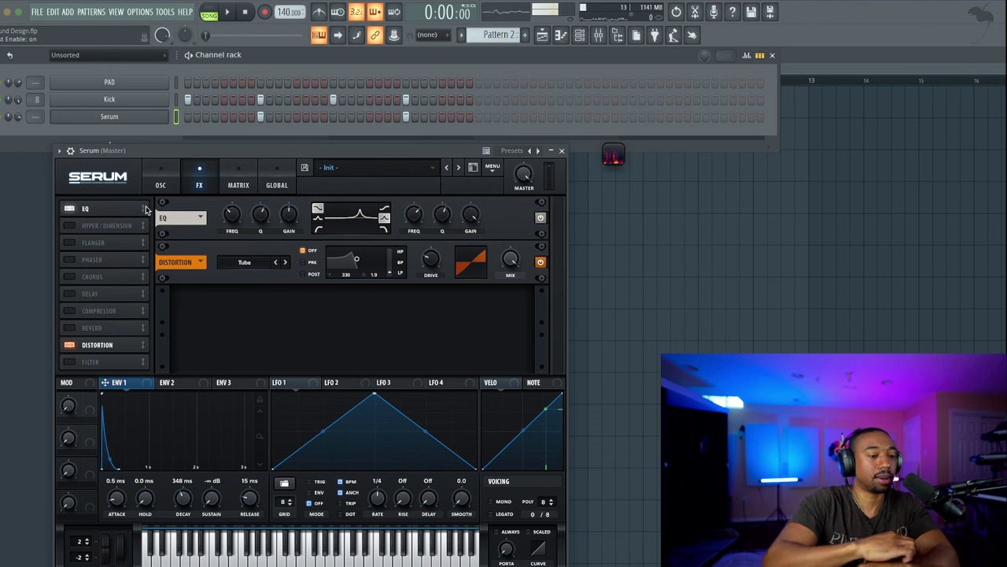
left_click_drag(141, 345, 144, 231)
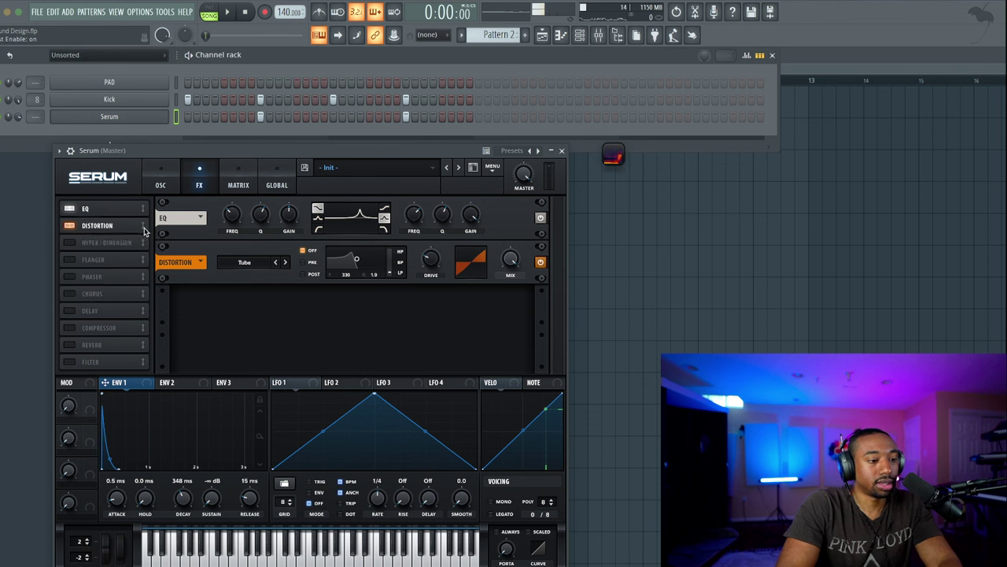
Set the distortion type to Tape Sat. and raise its drive to 92% while the song plays
left_click(256, 265)
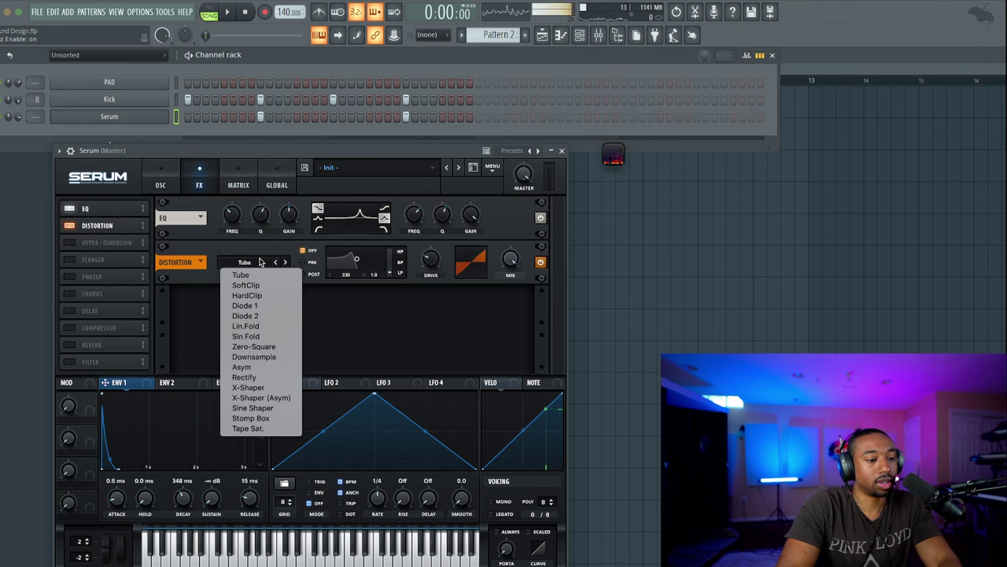
left_click(247, 426)
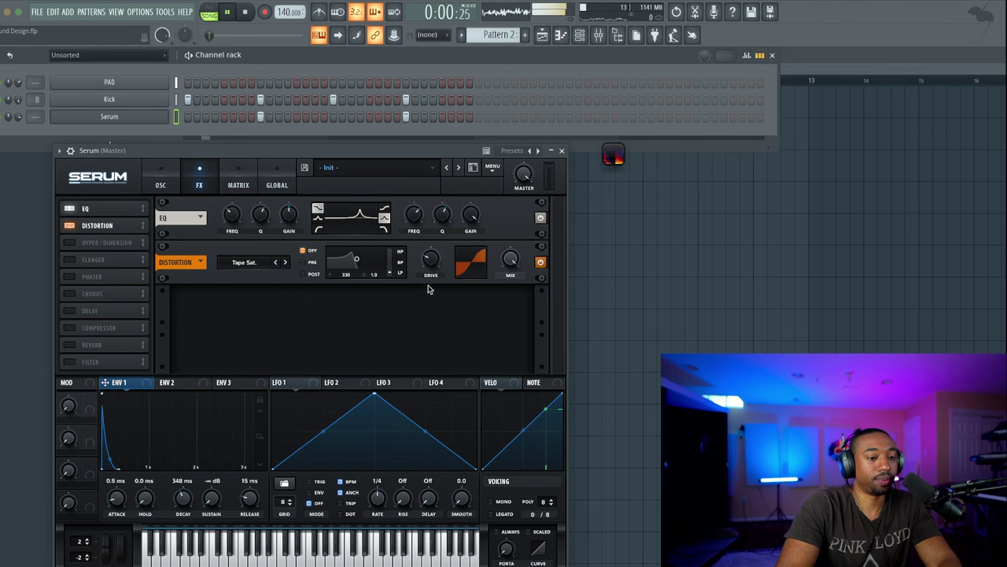
key("space")
left_click_drag(430, 260, 441, 203)
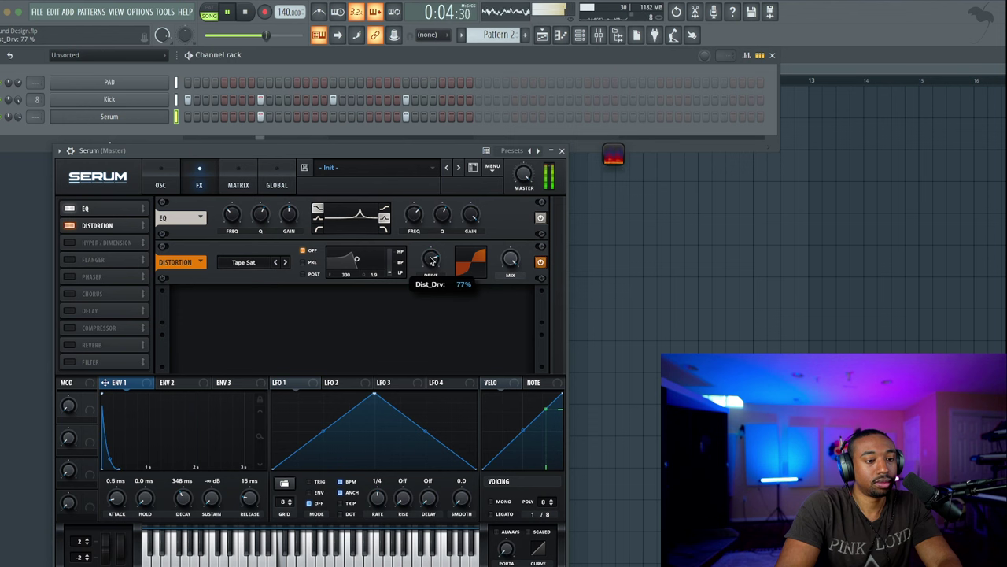
mouse_move(431, 266)
left_mouse_down()
mouse_move(431, 236)
mouse_move(431, 265)
left_mouse_up()
key("space")
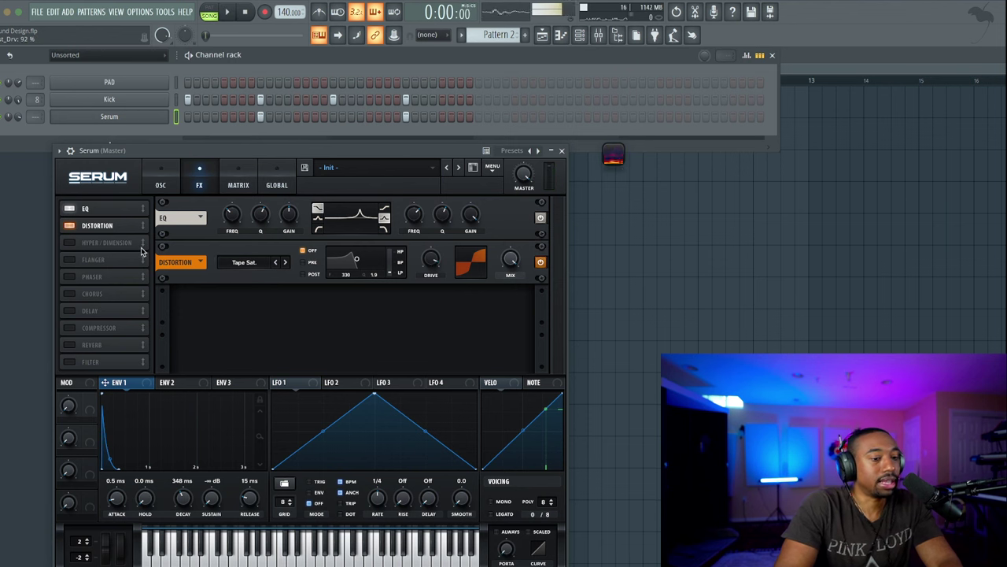
Turn on OSC A with the Analog_BD_Sin wavetable and audition it layered with the noise in the song
left_click(161, 185)
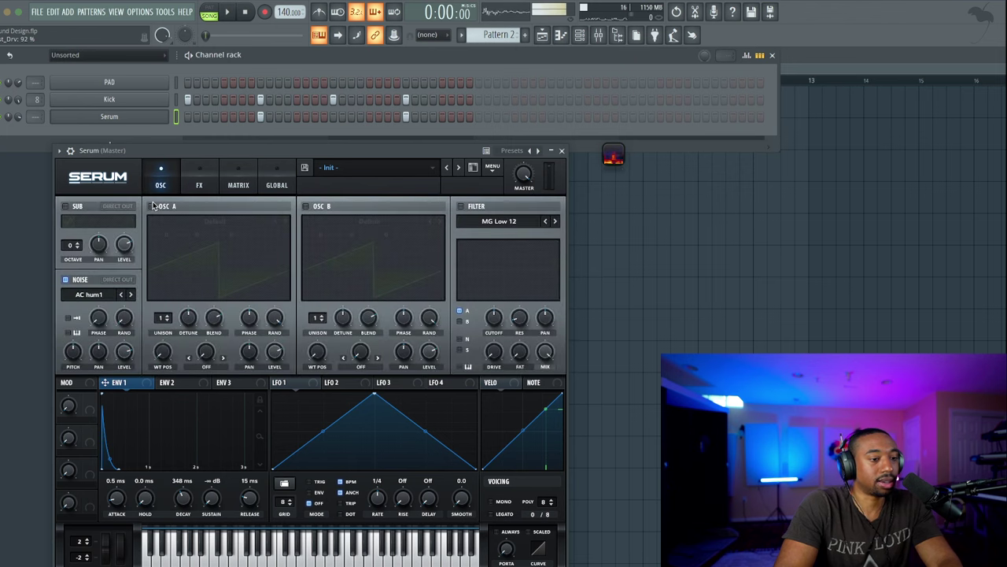
left_click(152, 206)
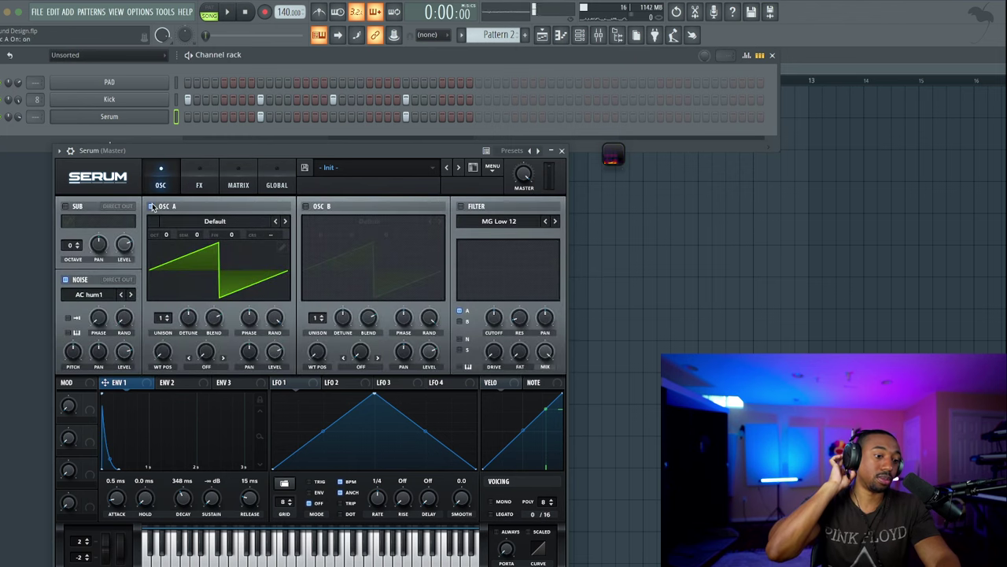
left_click(186, 224)
mouse_move(202, 235)
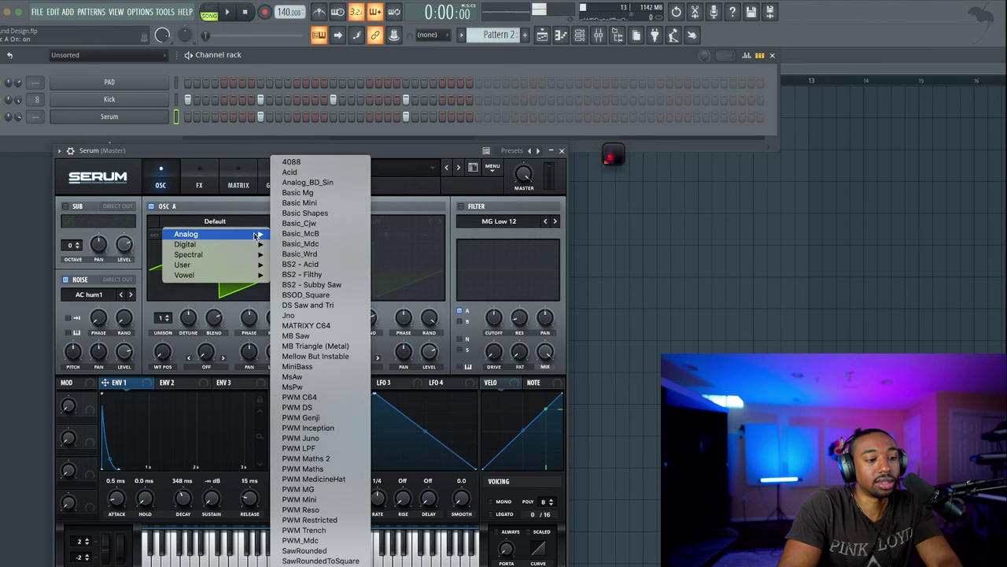
left_click(306, 182)
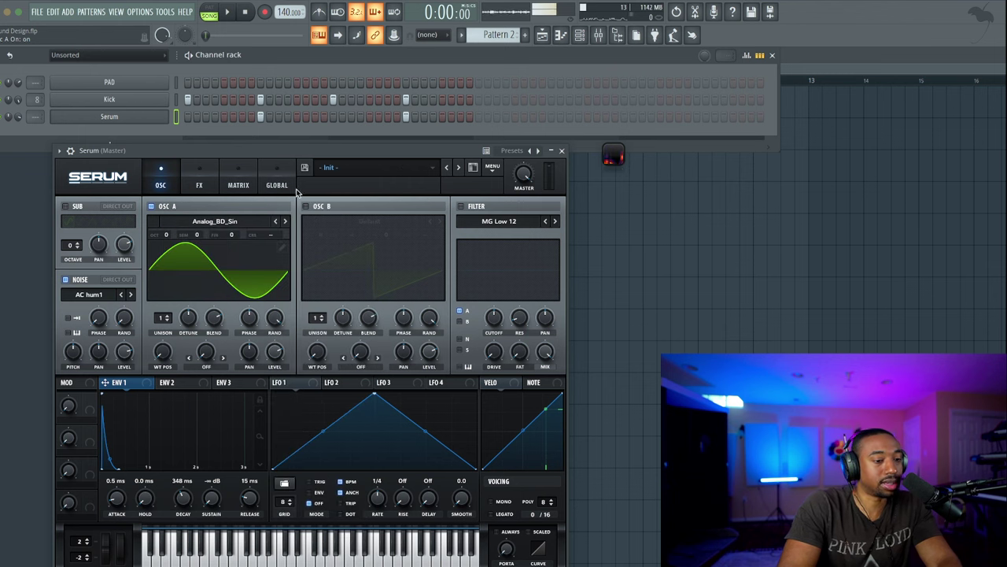
key("space")
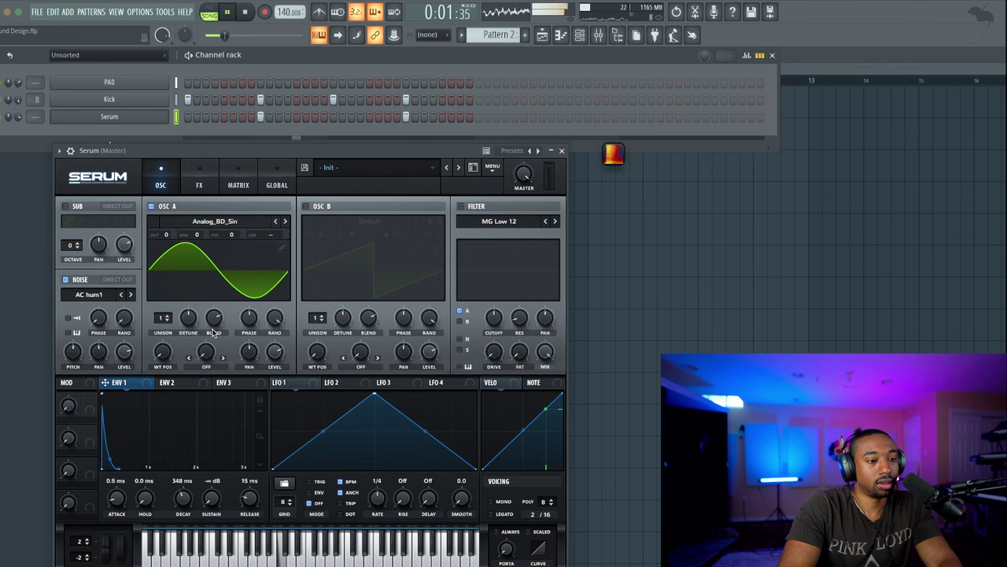
key("space")
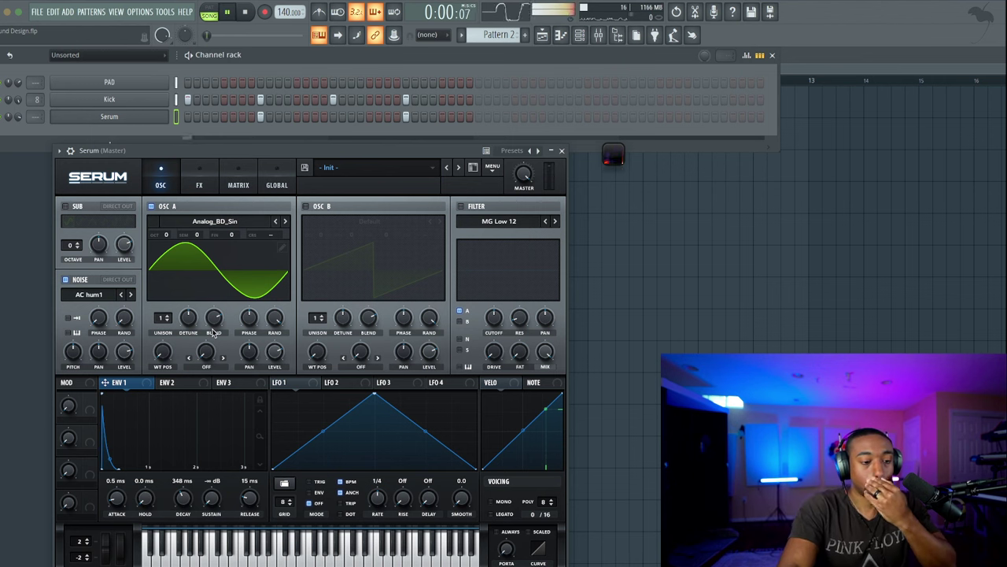
key("space")
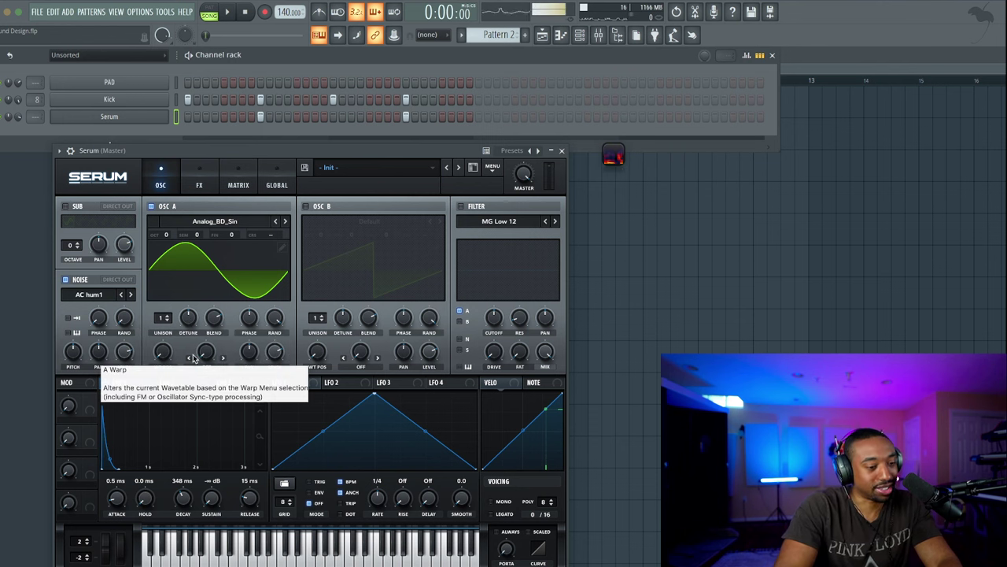
key("space")
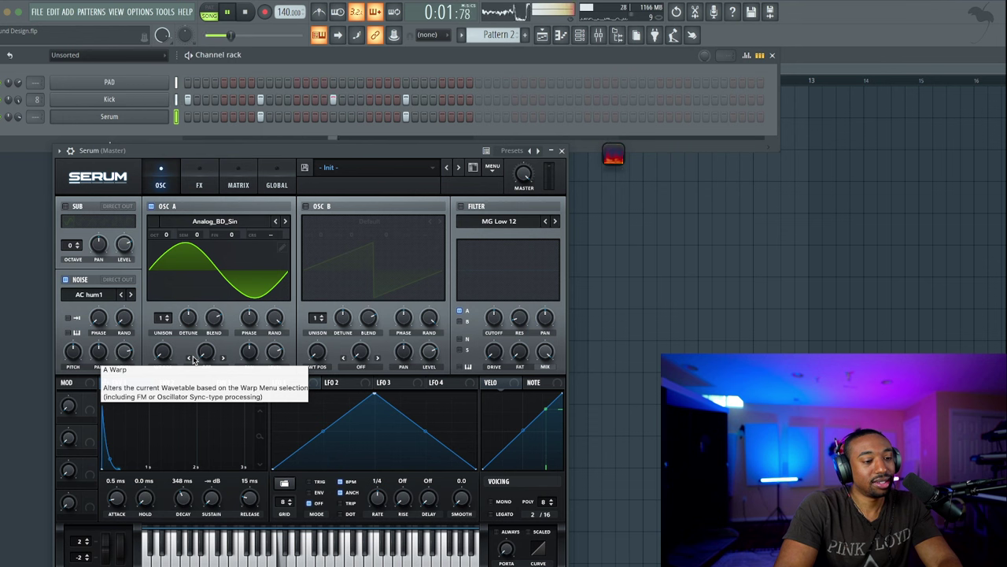
Lower OSC A's octave to -1 and audition the sine layered with the noise in the song
key("space")
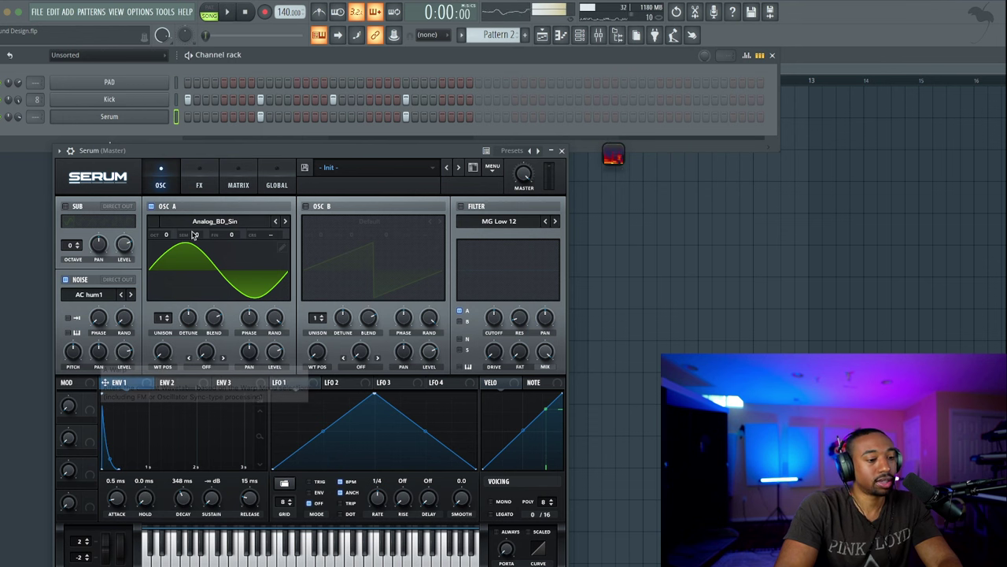
left_click_drag(166, 236, 167, 257)
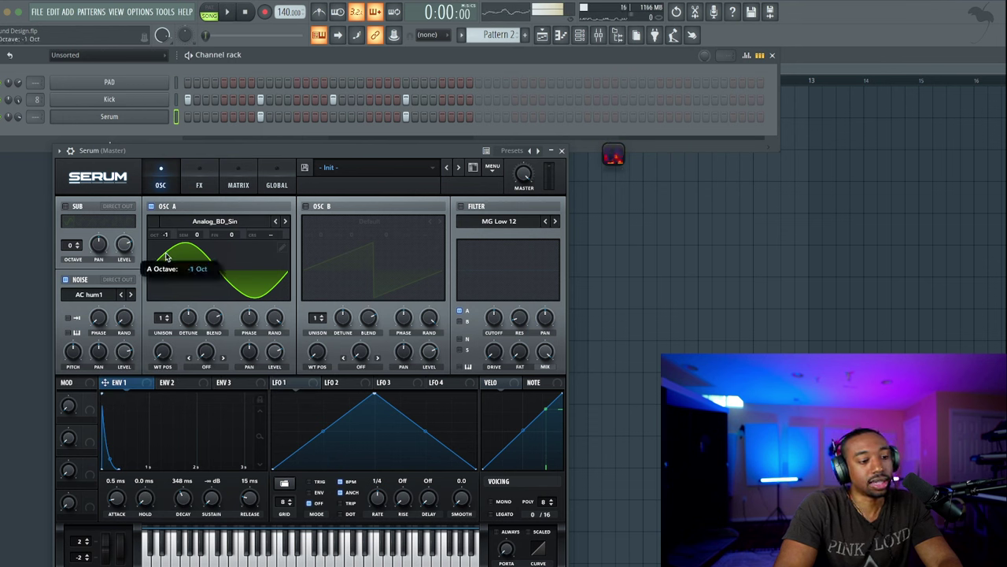
key("space")
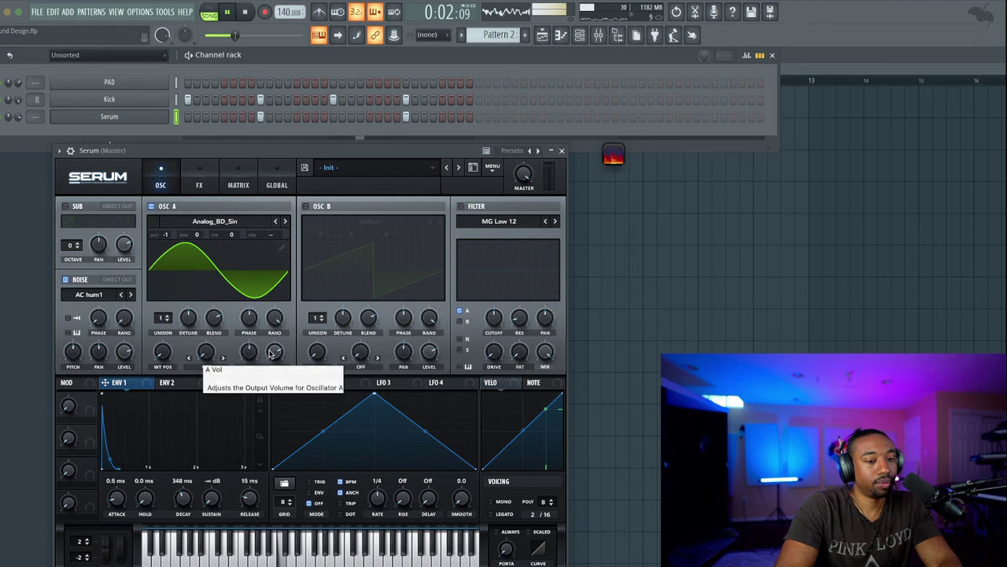
key("space")
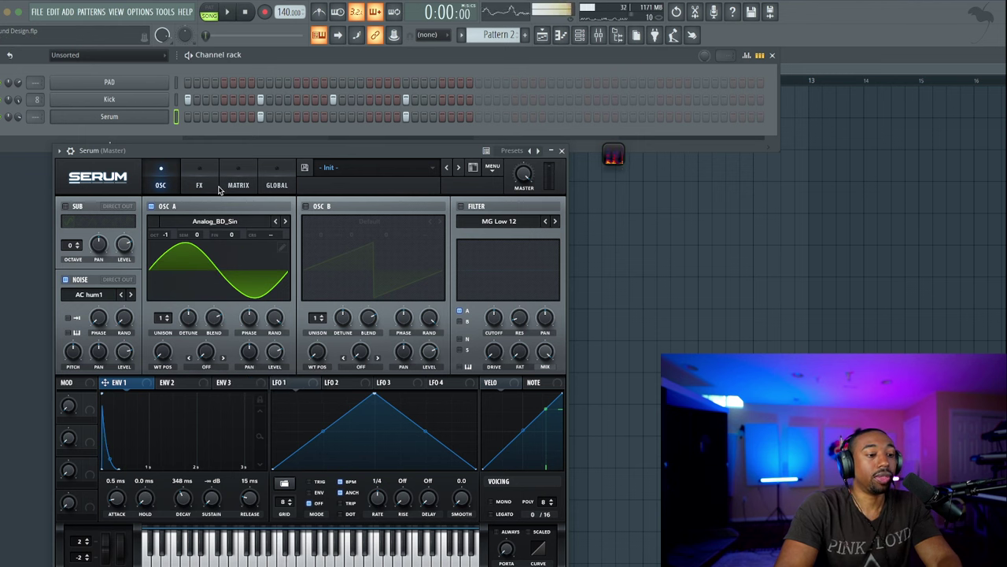
Turn off the noise oscillator and raise the distortion drive to 100% while auditioning the sine layer on its own
left_click(68, 280)
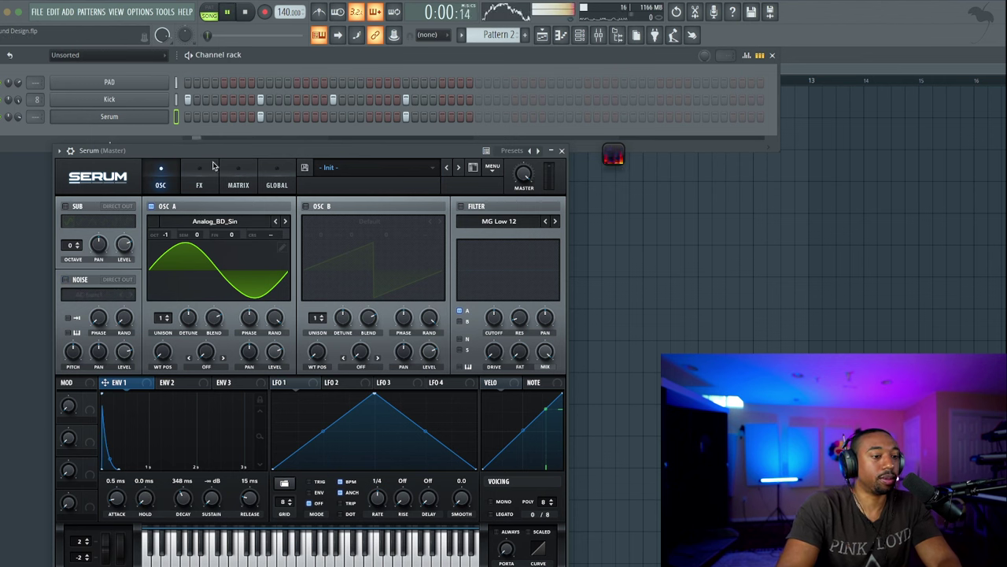
left_click(199, 181)
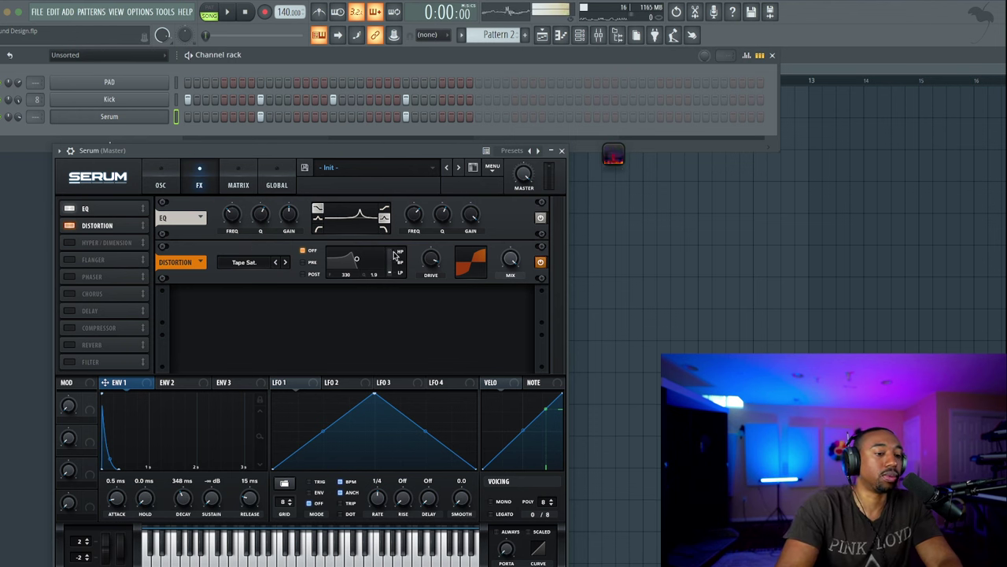
key("space")
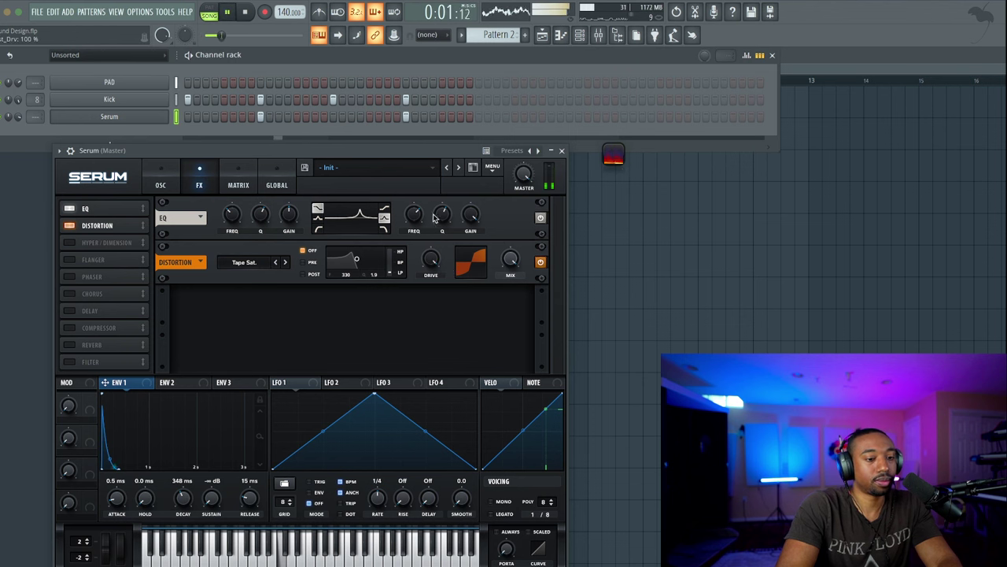
key("space")
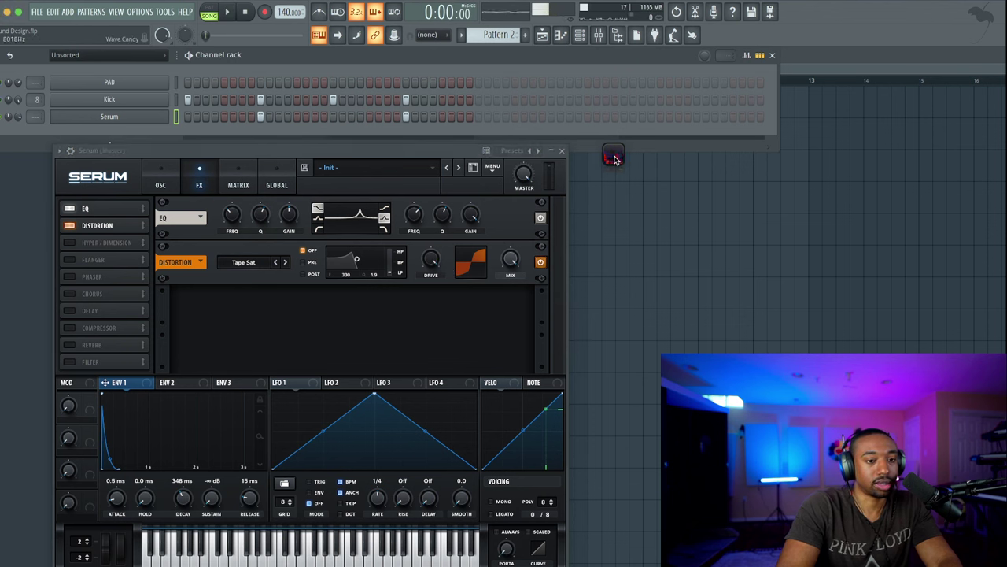
Compare the sine hit's spectrum in Wave Candy with Distortion switched off and back on while the song plays
key("space")
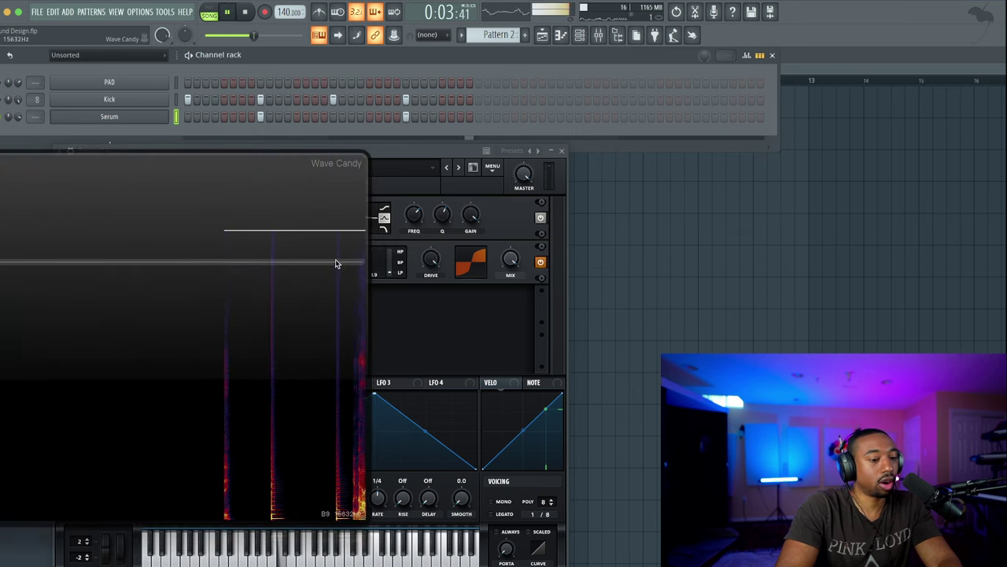
left_click_drag(337, 263, 319, 356)
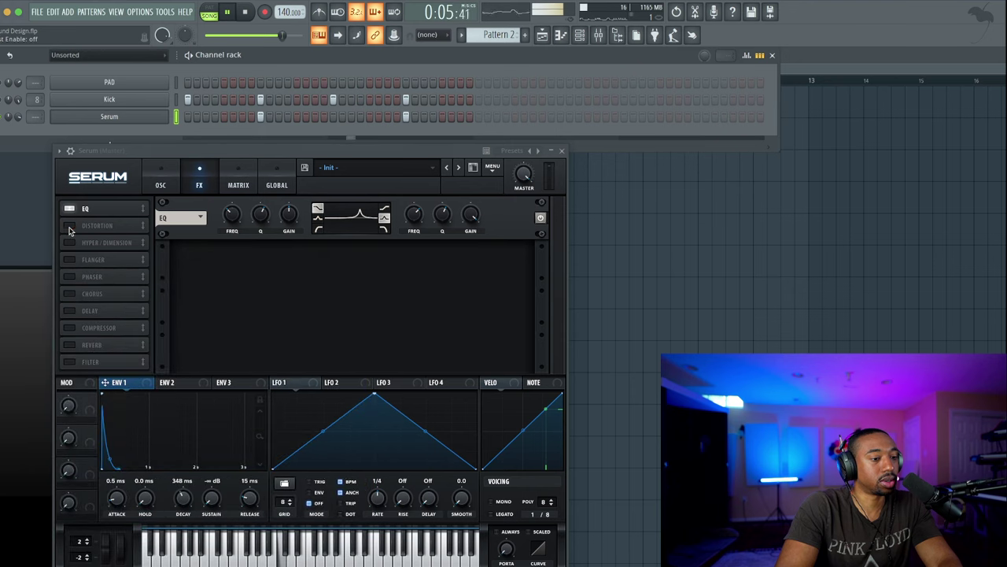
left_click(69, 225)
left_click(19, 341)
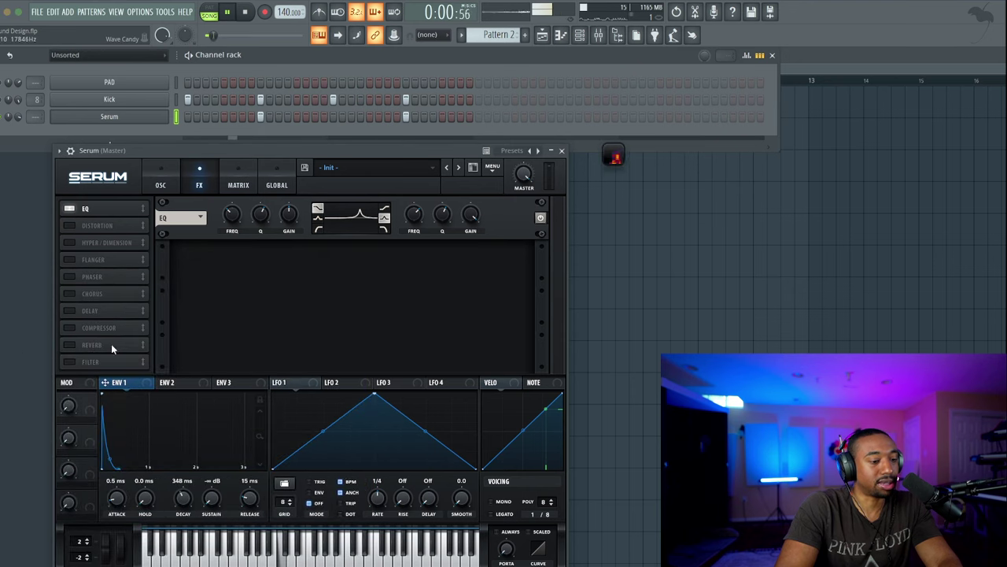
left_click(618, 157)
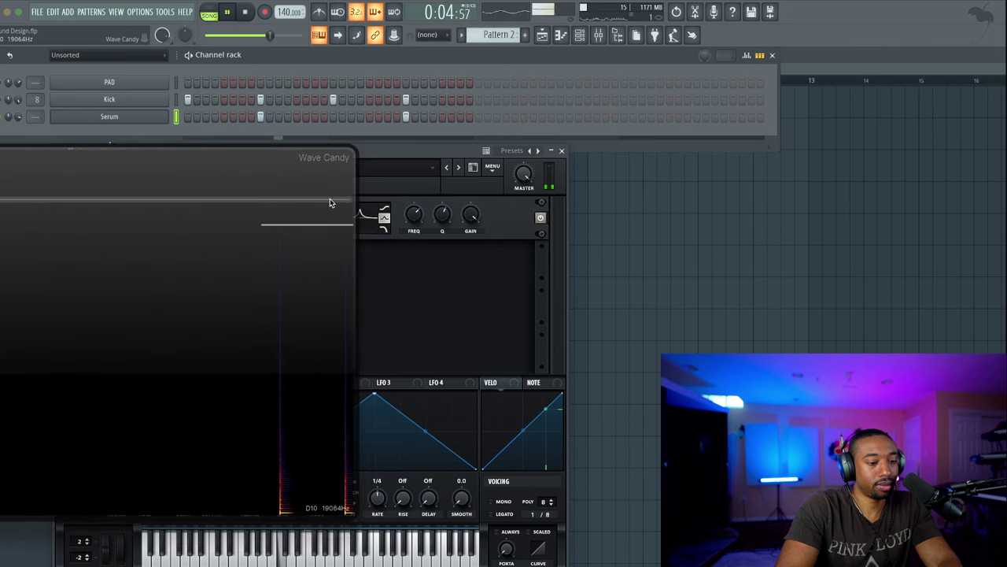
left_click_drag(322, 204, 321, 359)
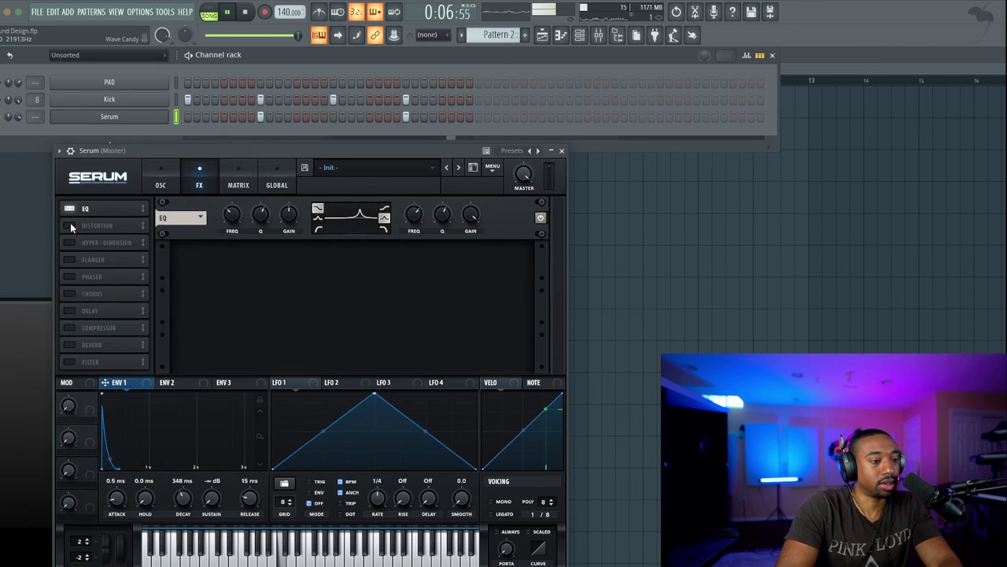
left_click(70, 225)
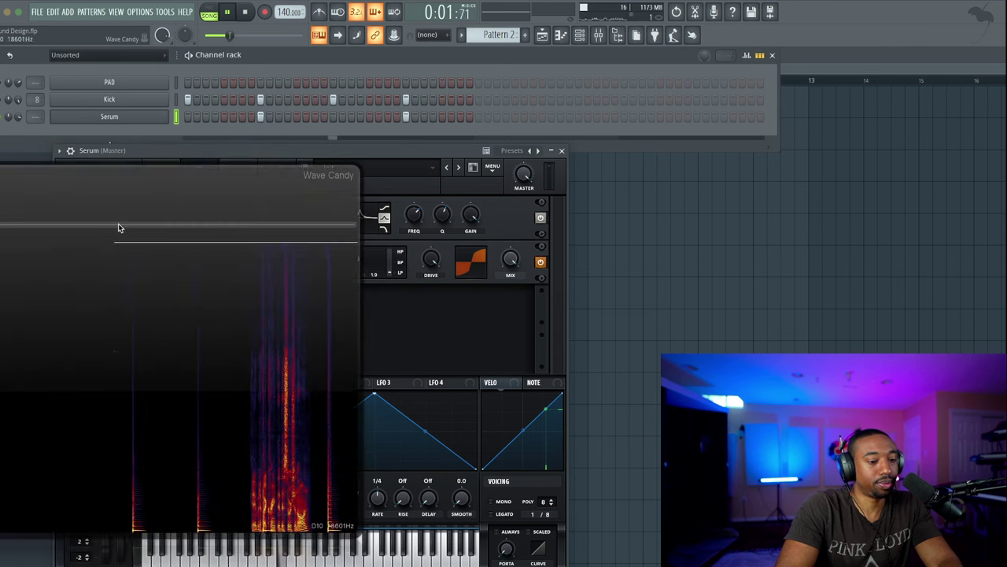
key("space")
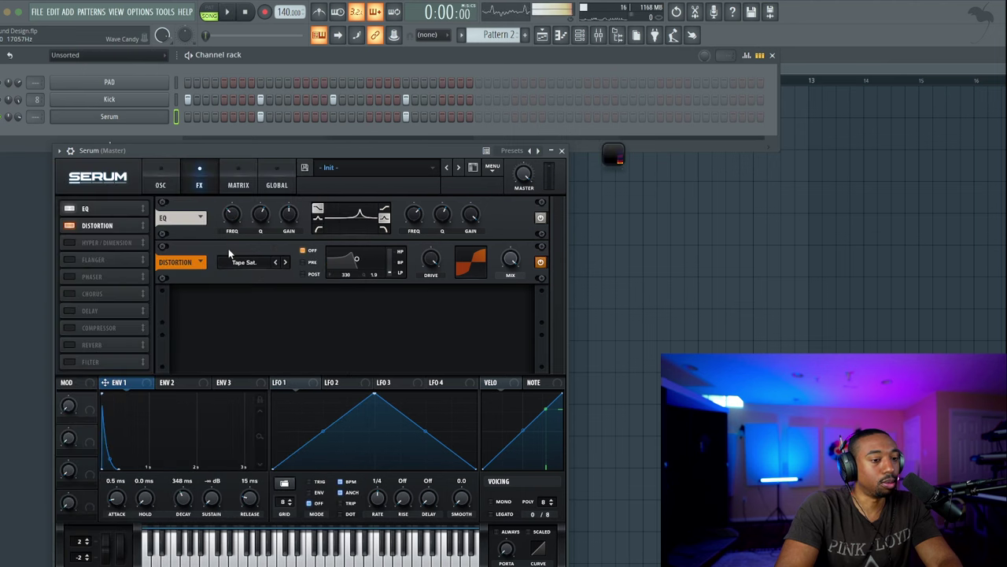
Turn the AC hum1 noise oscillator back on while the song plays
left_click(161, 186)
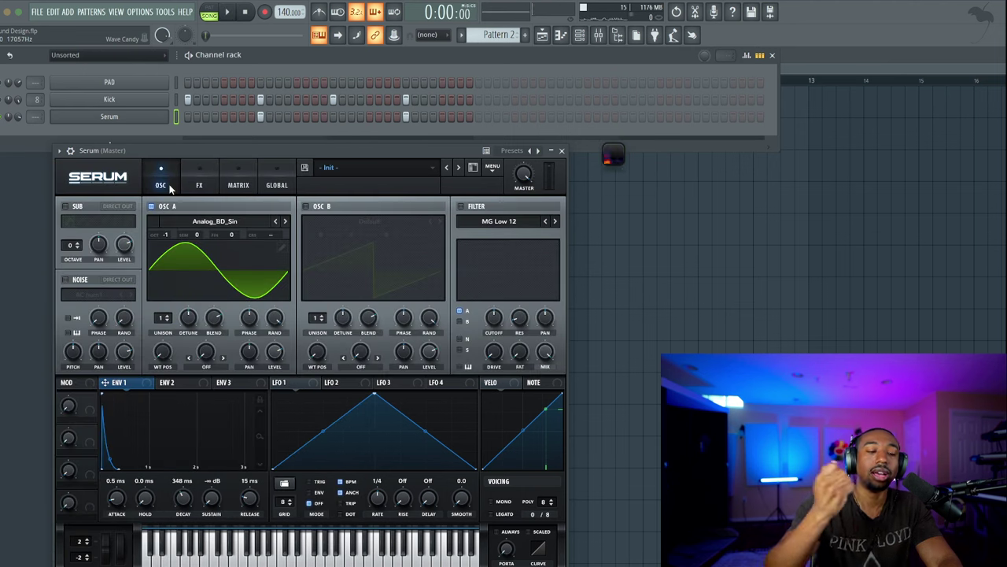
key("space")
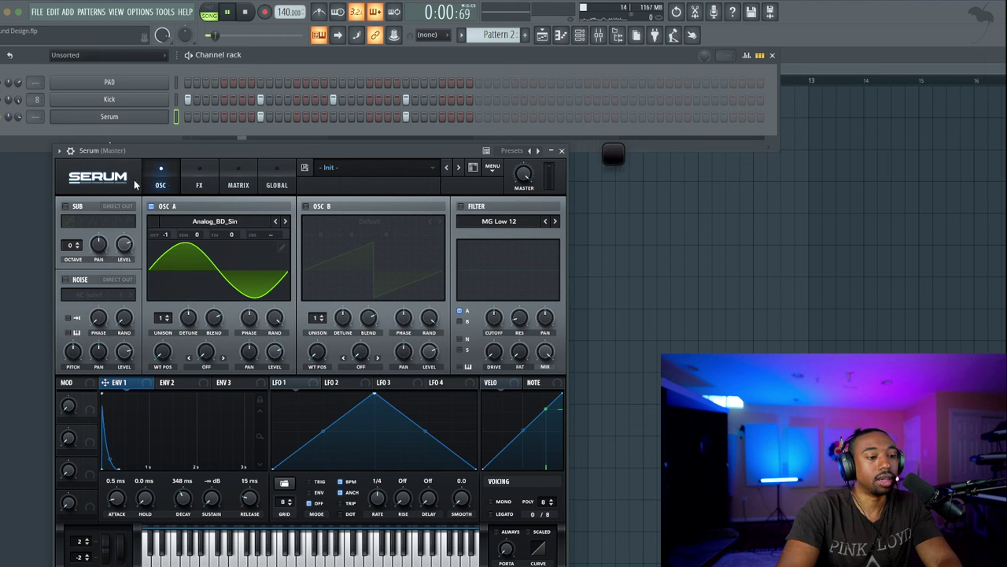
left_click(66, 279)
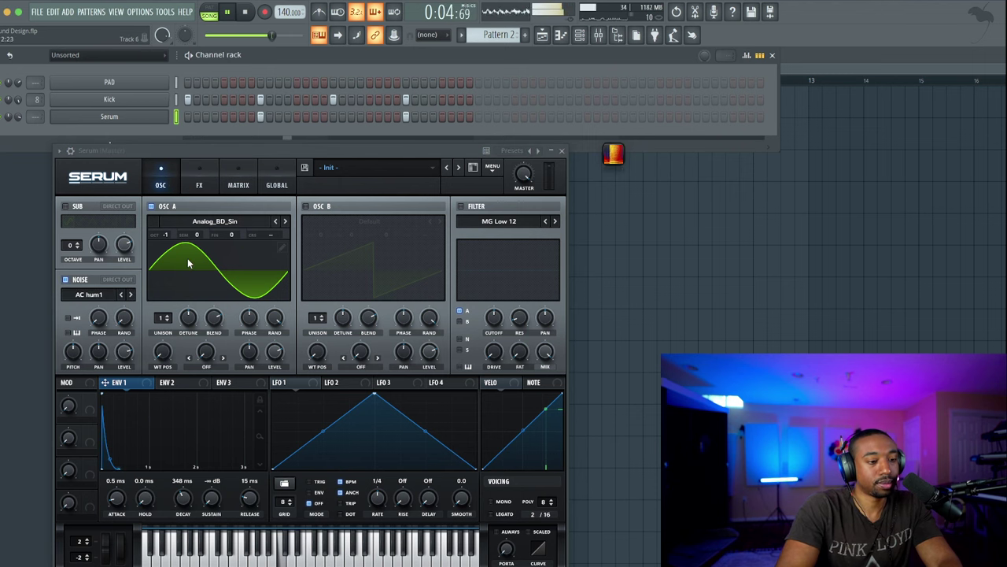
Shorten ENV 1's decay to 211 ms and bend its decay curve to 52% while auditioning the hit in the song
left_click(129, 384)
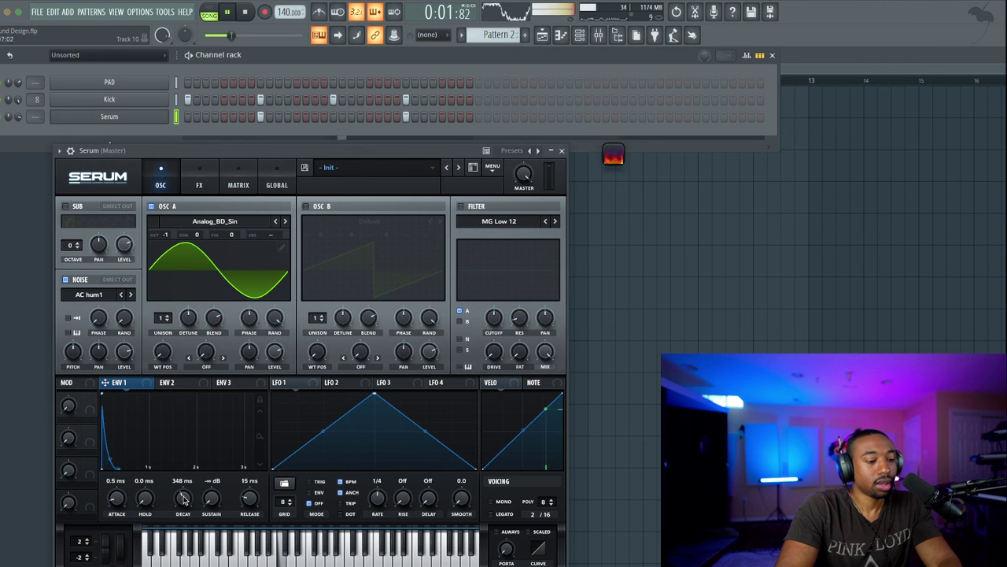
scroll(185, 501, "down", 2)
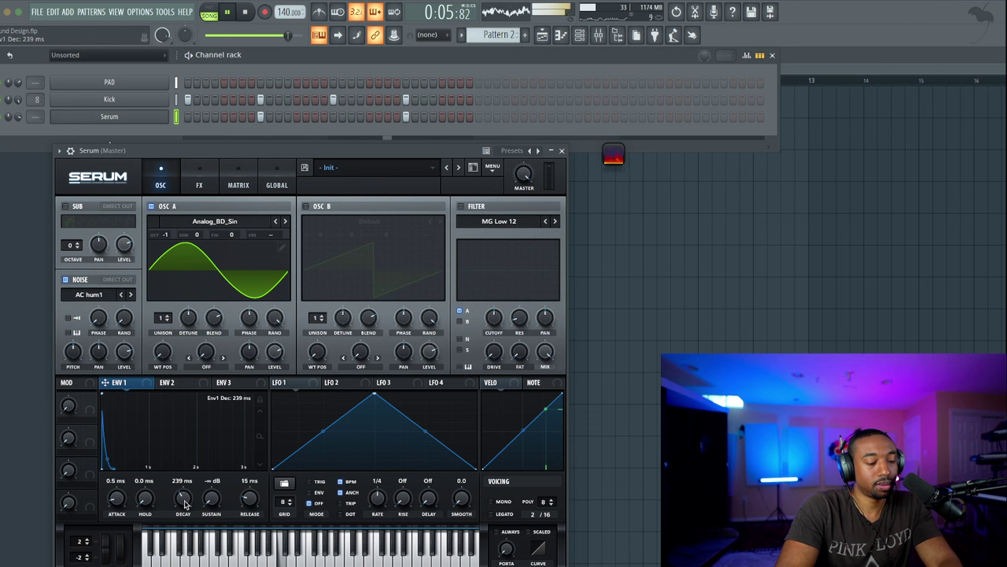
key("space")
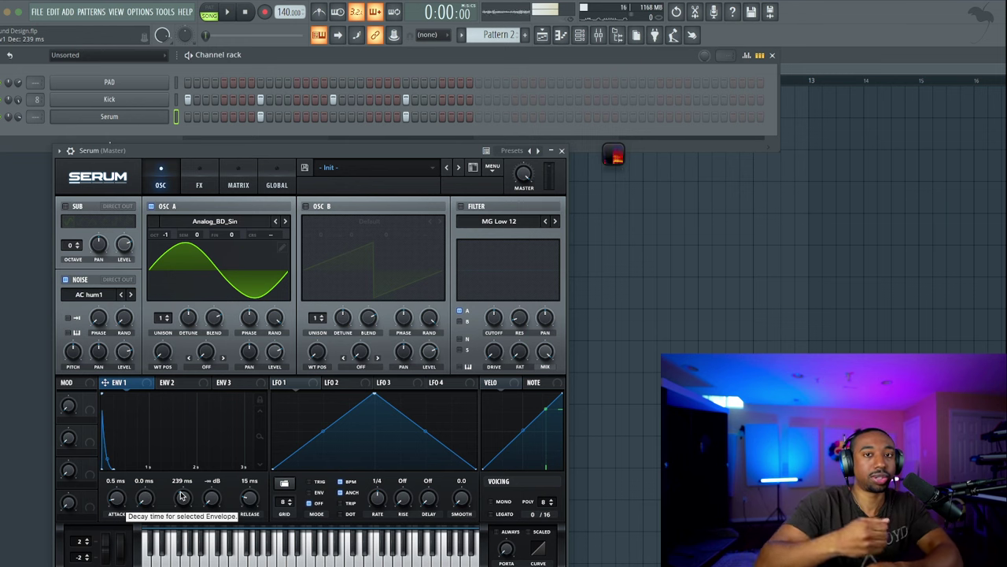
left_click_drag(181, 496, 185, 507)
key("space")
key("space")
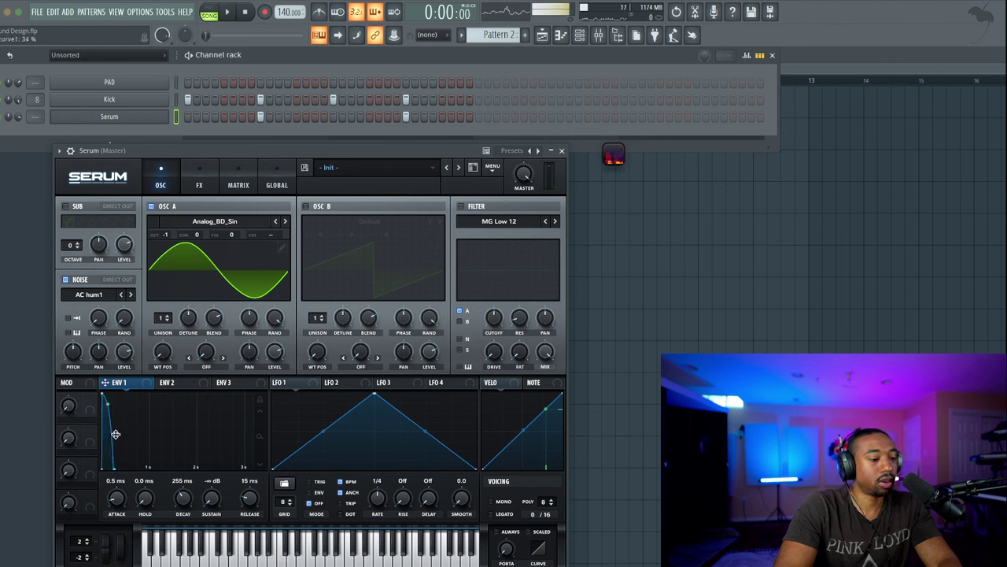
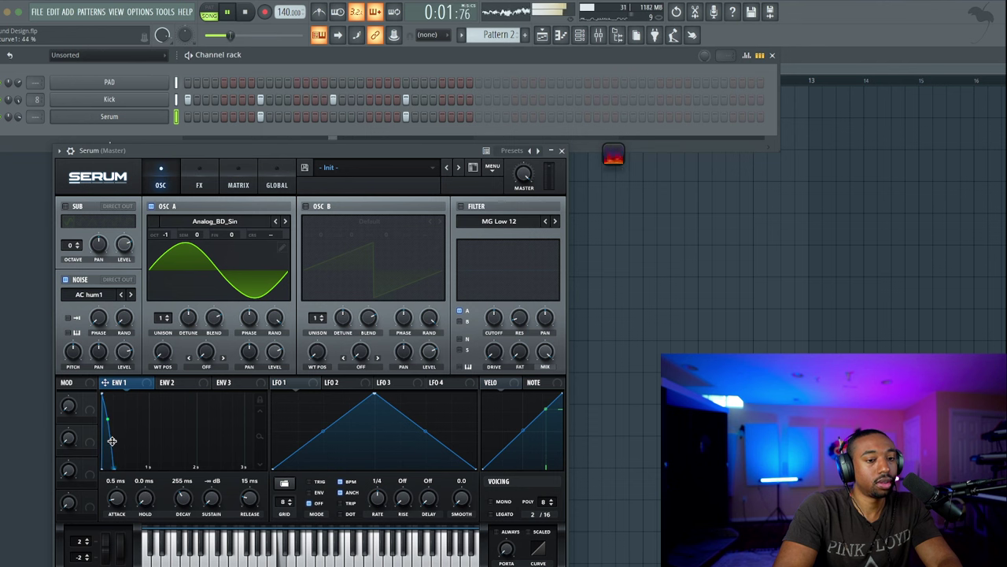
left_click_drag(112, 442, 112, 445)
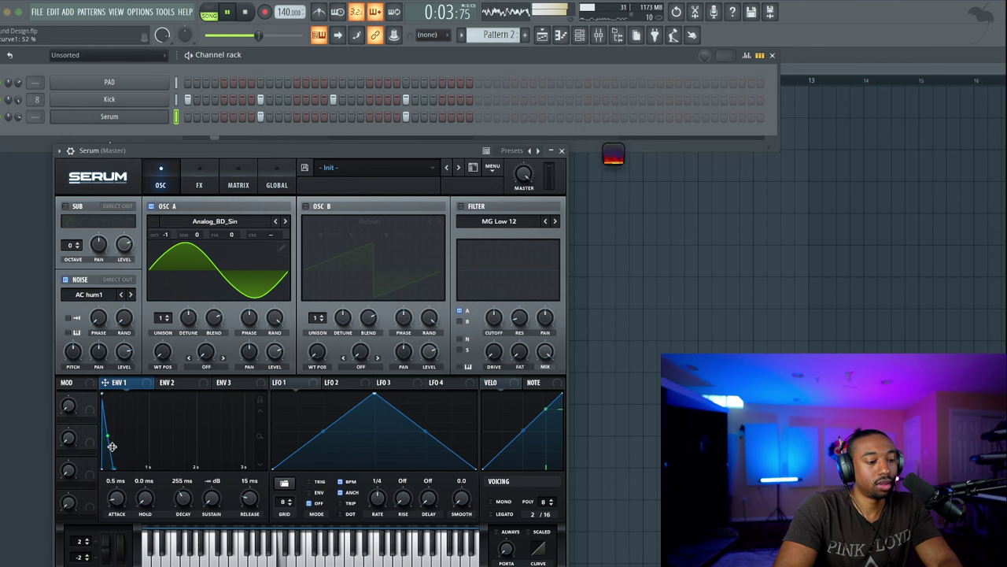
left_click_drag(183, 498, 184, 504)
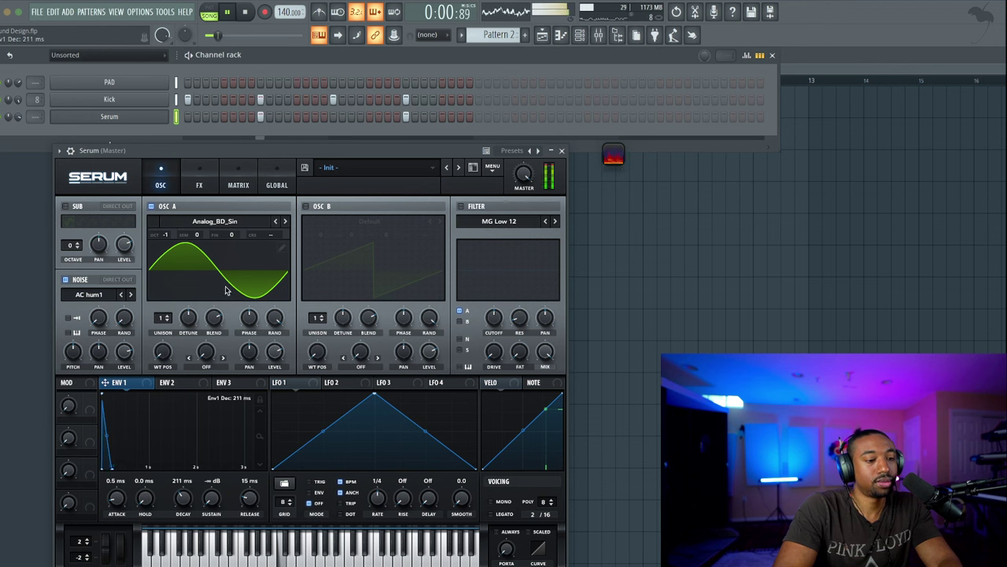
key("space")
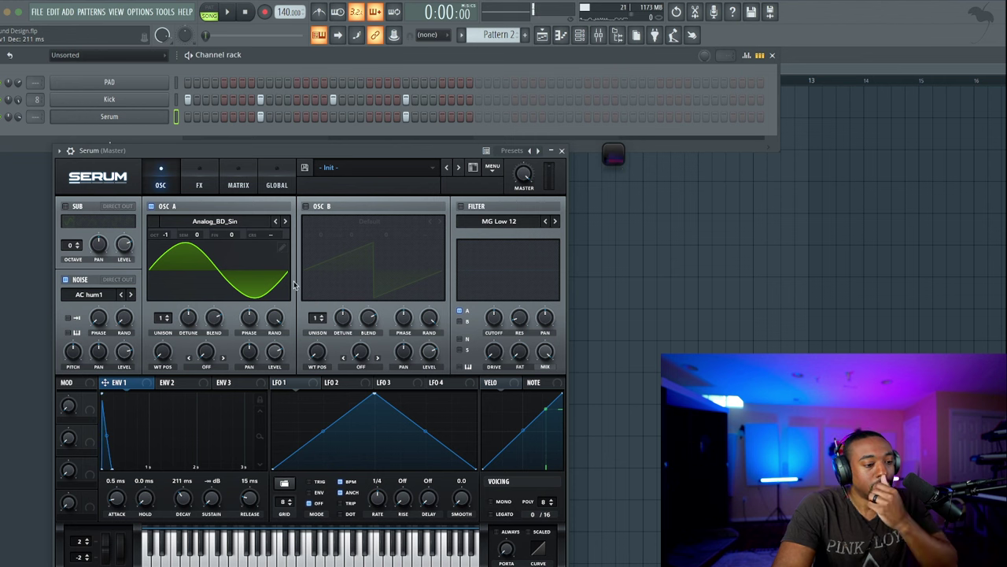
Try the Compressor effect after Distortion with a gain of 4.6 dB and a 30.9 ms attack while the song plays
left_click(239, 185)
left_click(199, 185)
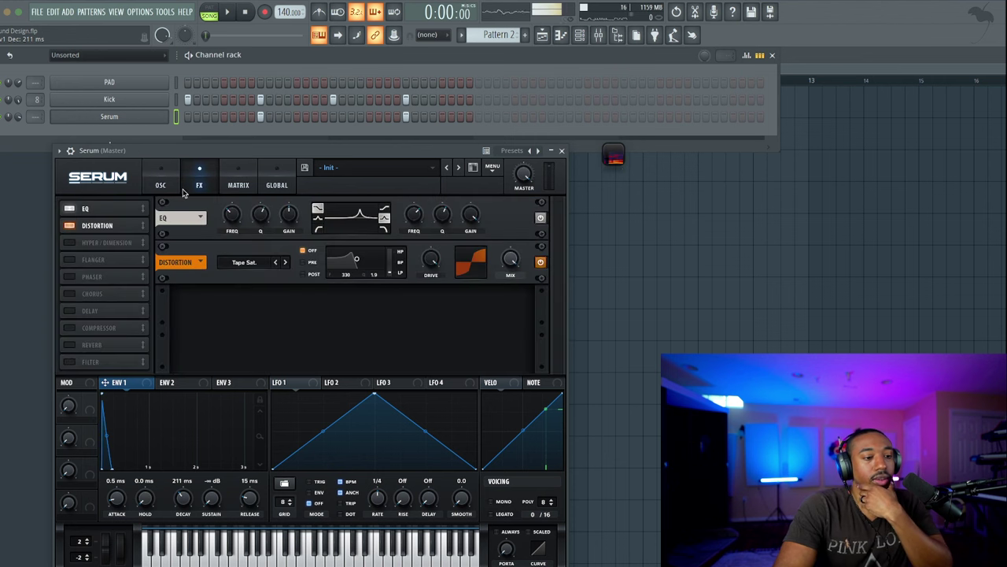
left_click(70, 328)
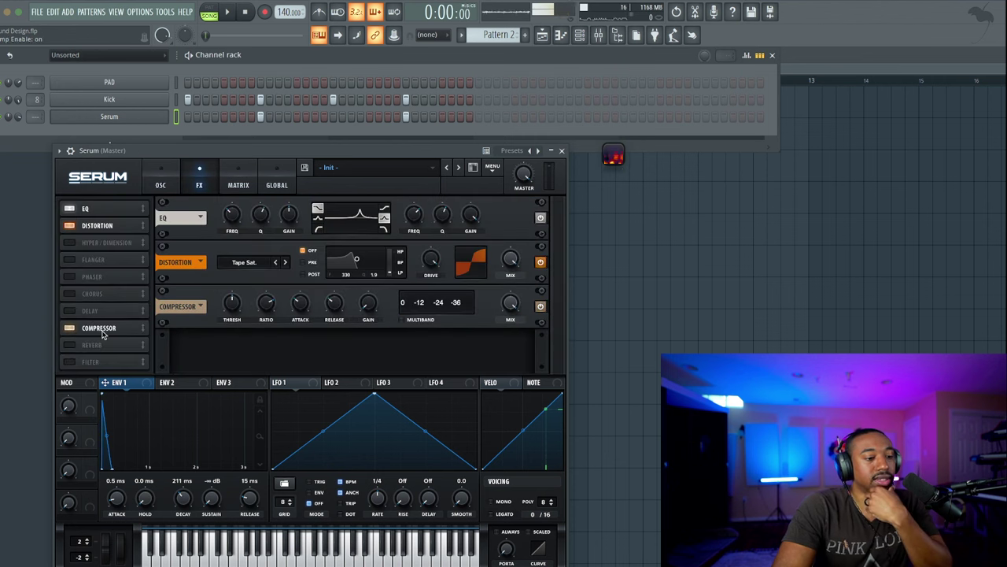
mouse_move(370, 302)
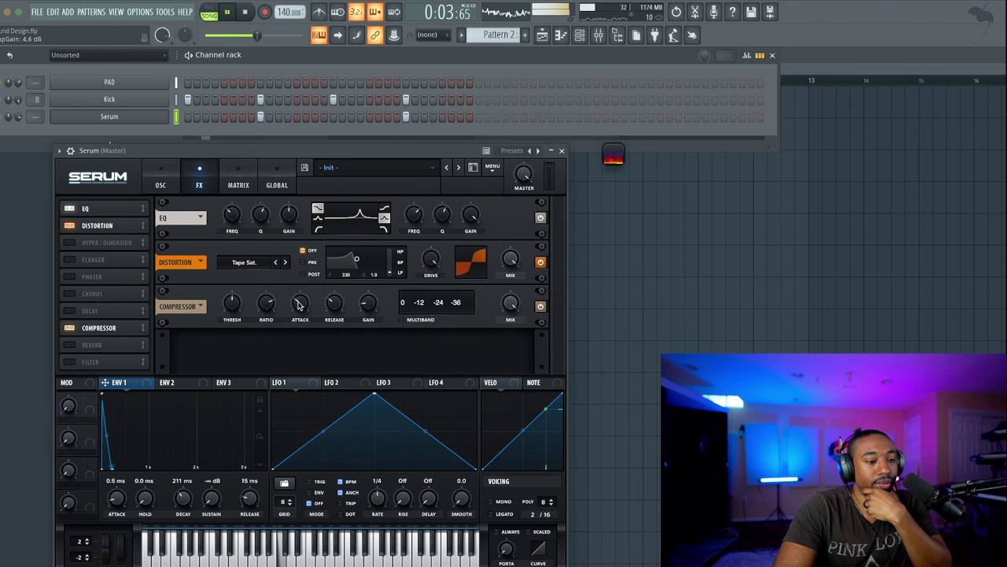
mouse_move(298, 305)
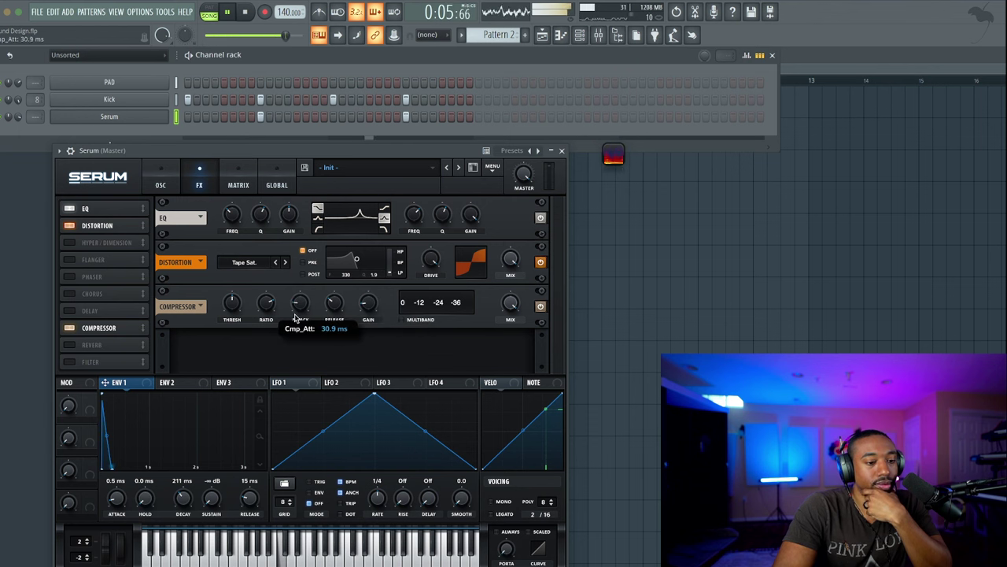
mouse_move(338, 317)
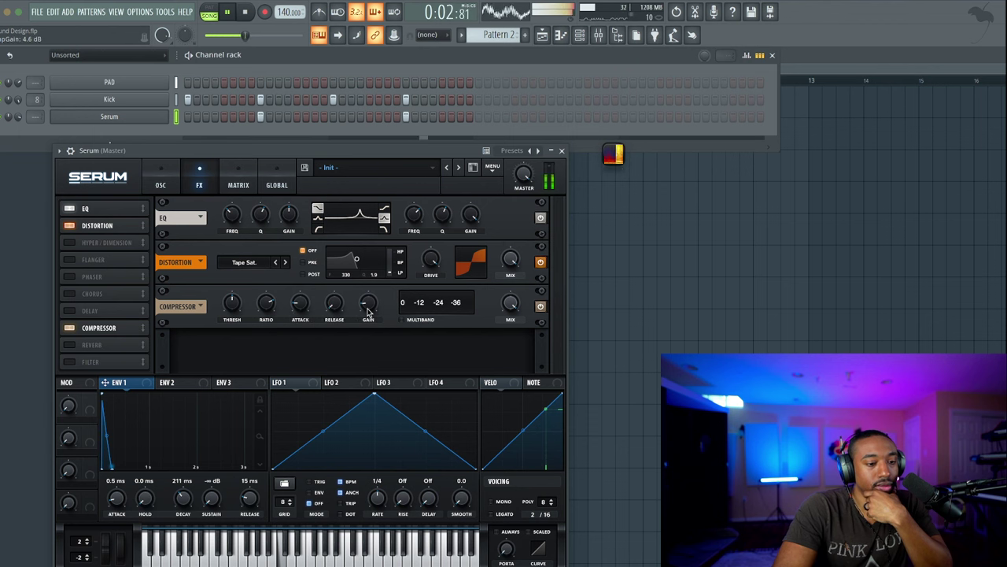
key("space")
left_click(69, 328)
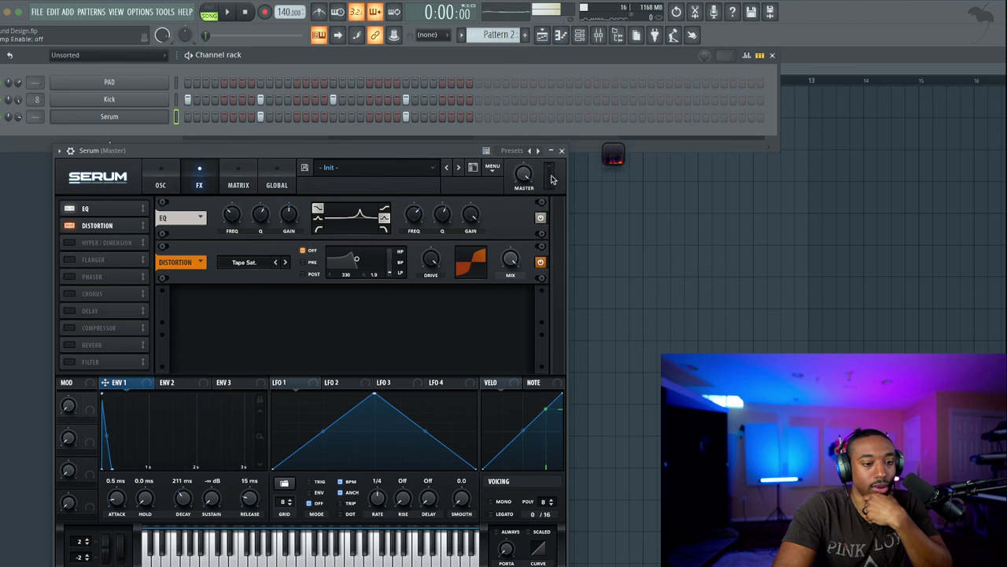
Audition the beat in the song with the Serum window closed, and reopen Serum from its channel
left_click(561, 150)
key("space")
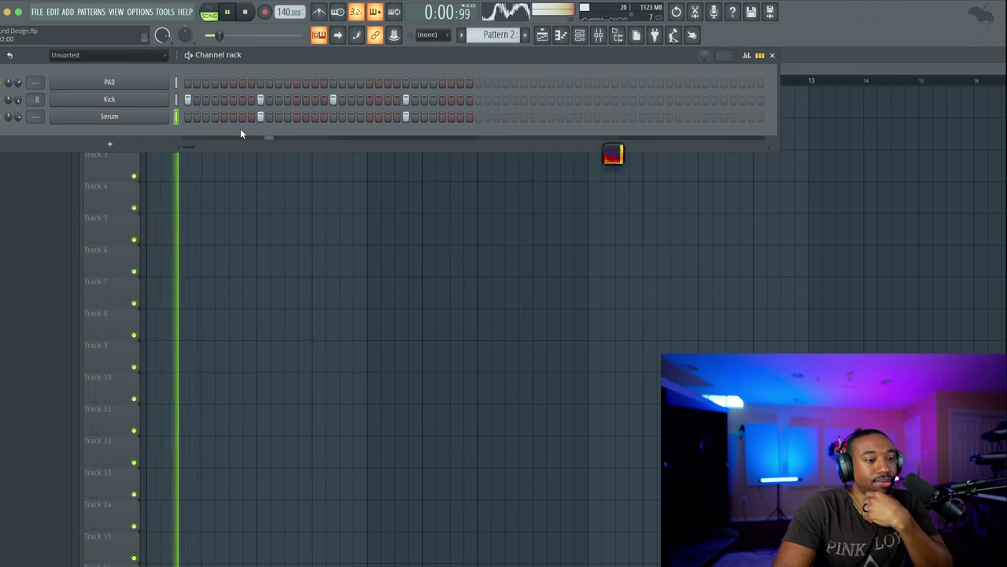
left_click(141, 120)
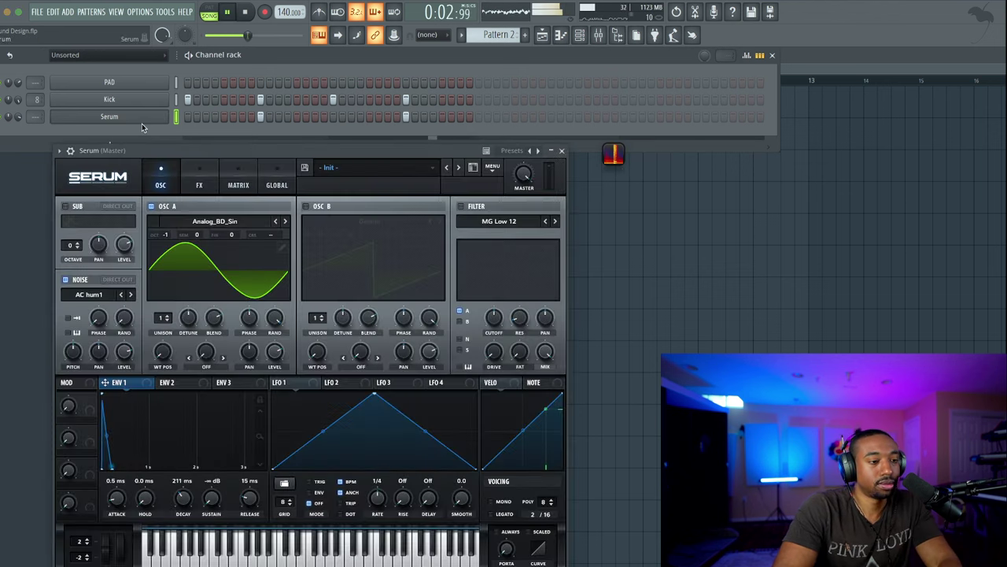
key("space")
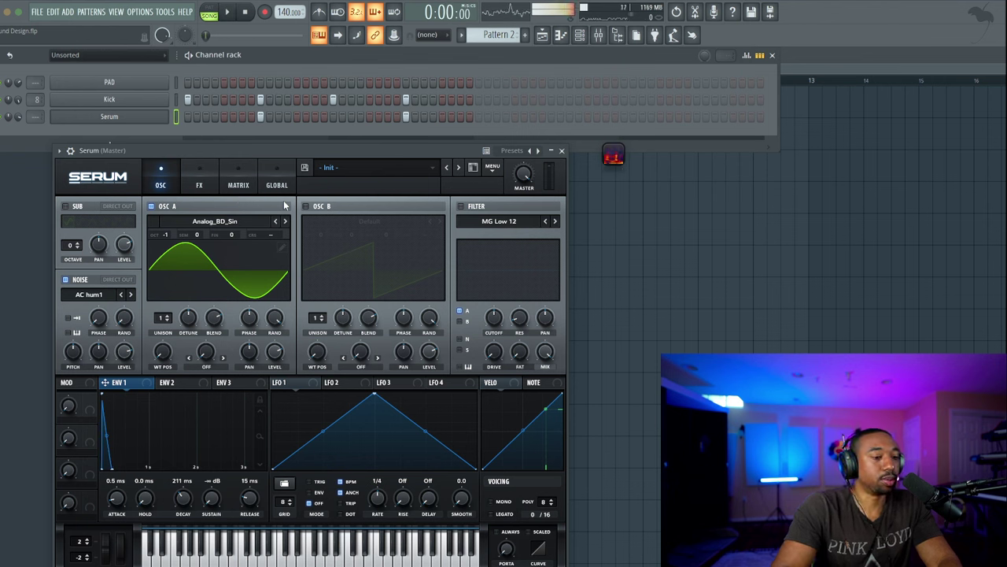
Close Serum, bring up the mixer, briefly audition the song, and route the Serum channel to its own mixer track 9
left_click(200, 175)
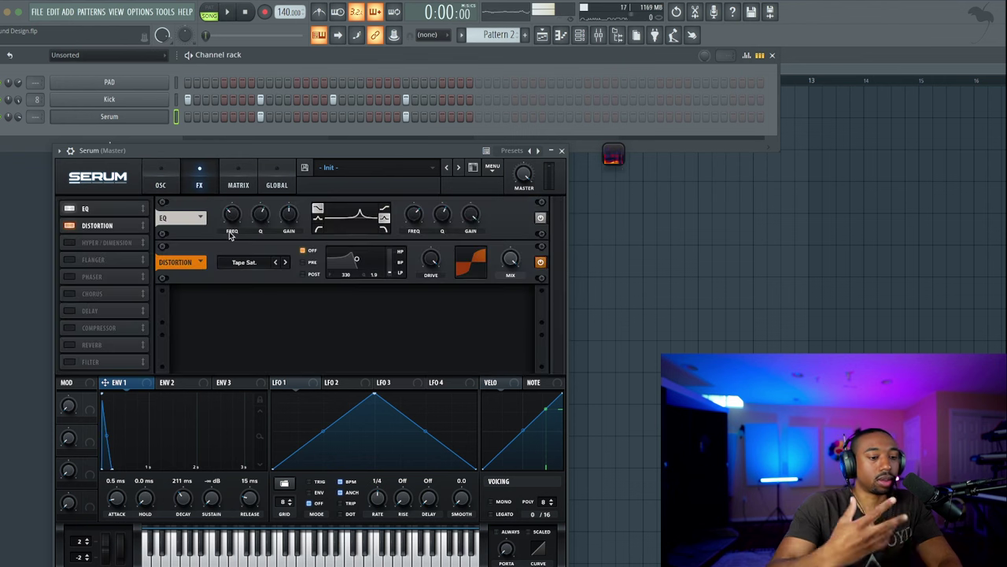
left_click(562, 150)
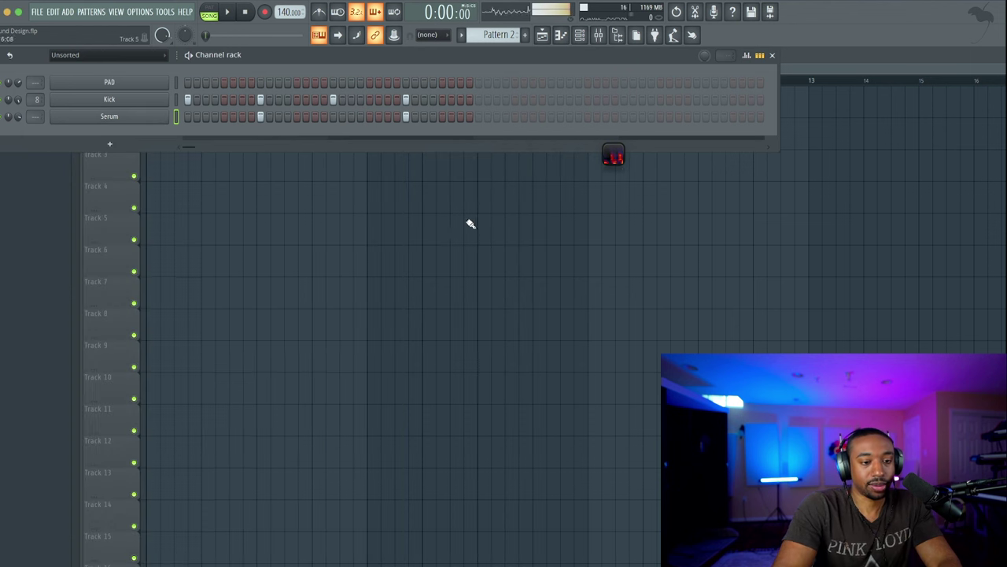
key("F6")
key("F9")
key("space")
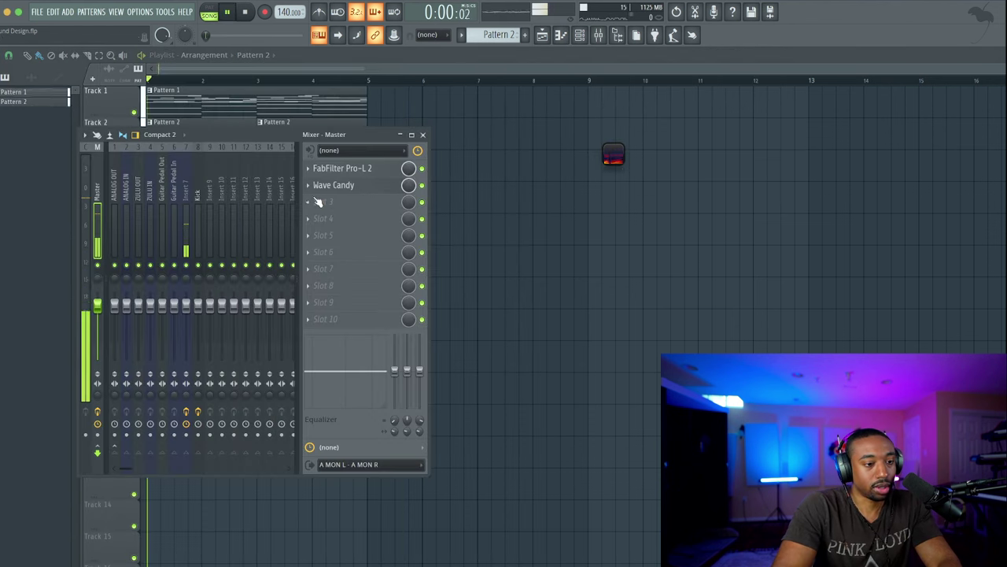
left_click(579, 35)
key("space")
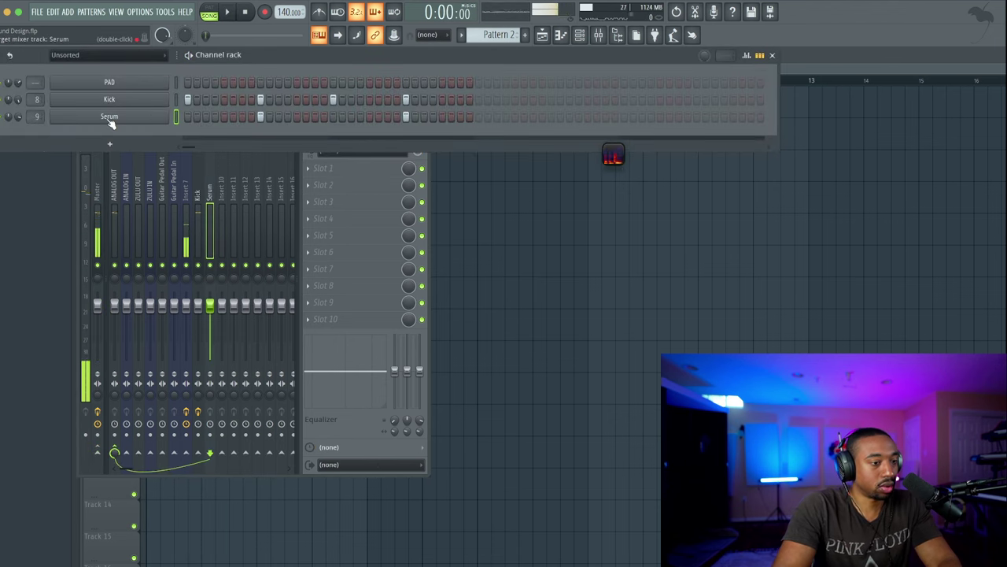
left_click(209, 195)
key("ctrl+l")
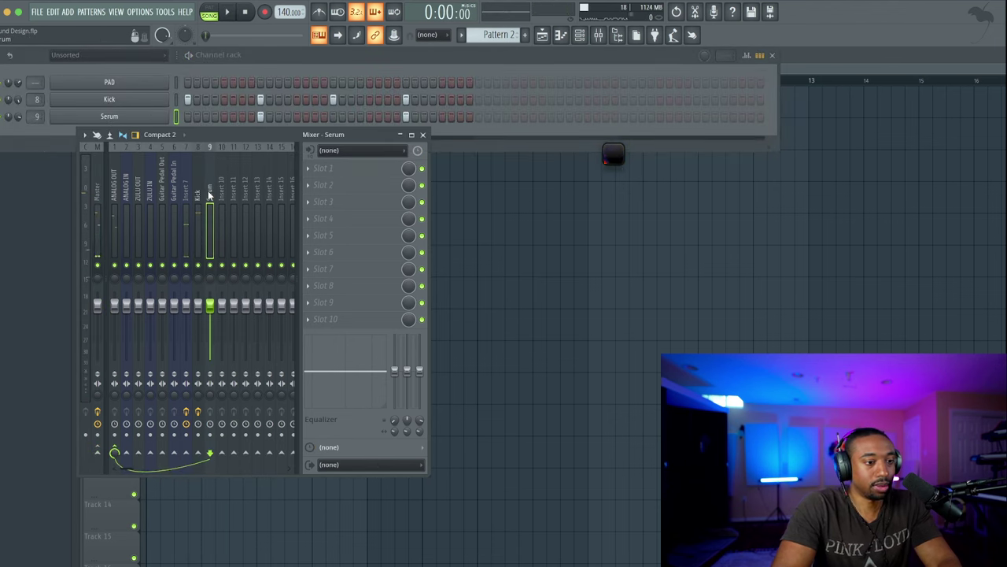
Load Fruity soft clipper in the first effect slot of the Serum mixer track and adjust it during playback
left_click(310, 169)
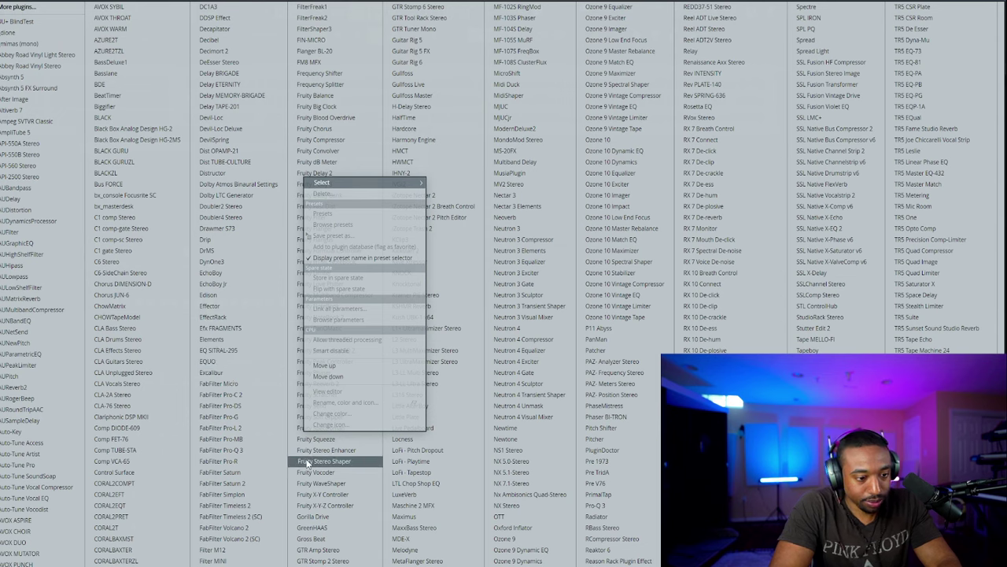
left_click(312, 417)
left_click_drag(67, 176, 67, 189)
left_click(200, 137)
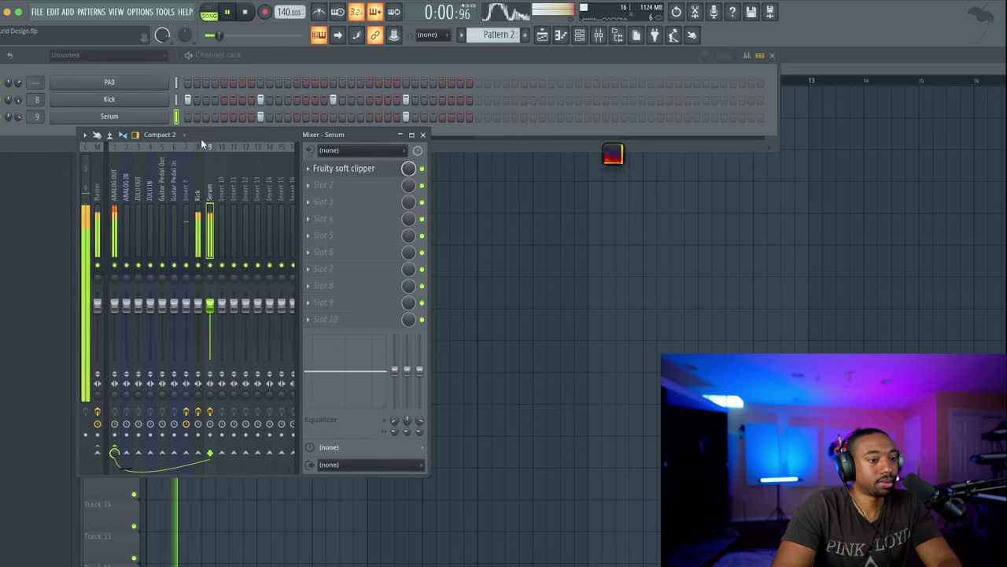
Raise the Serum channel's volume to 100% and audition the beat against the mixer levels
left_click(95, 126)
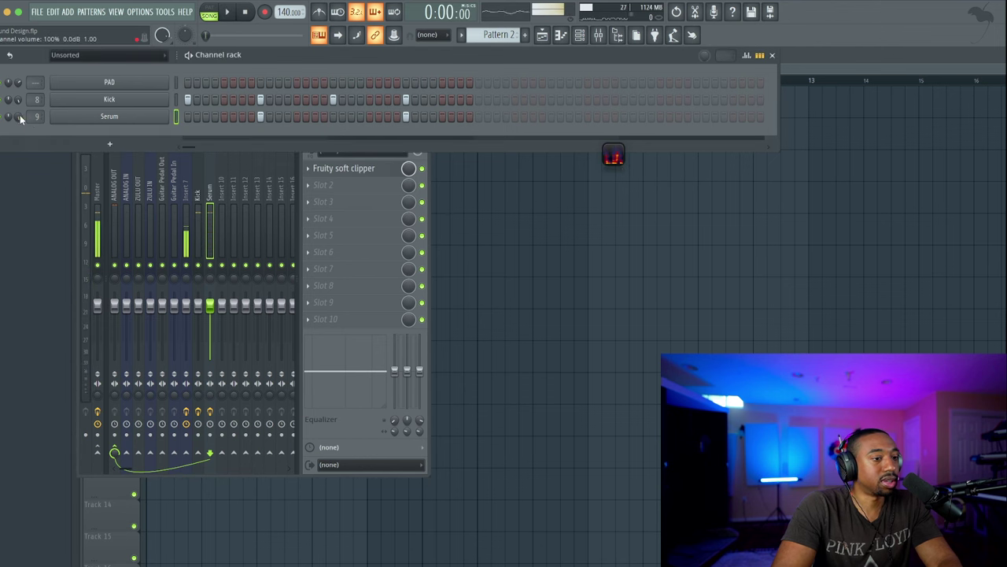
left_click(85, 122)
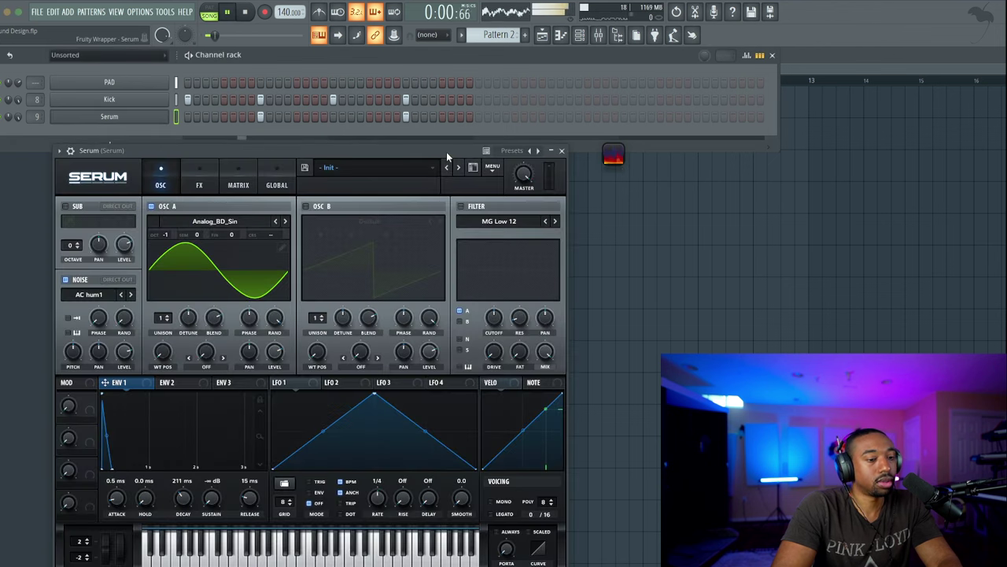
key("space")
left_click(560, 154)
left_click(145, 156)
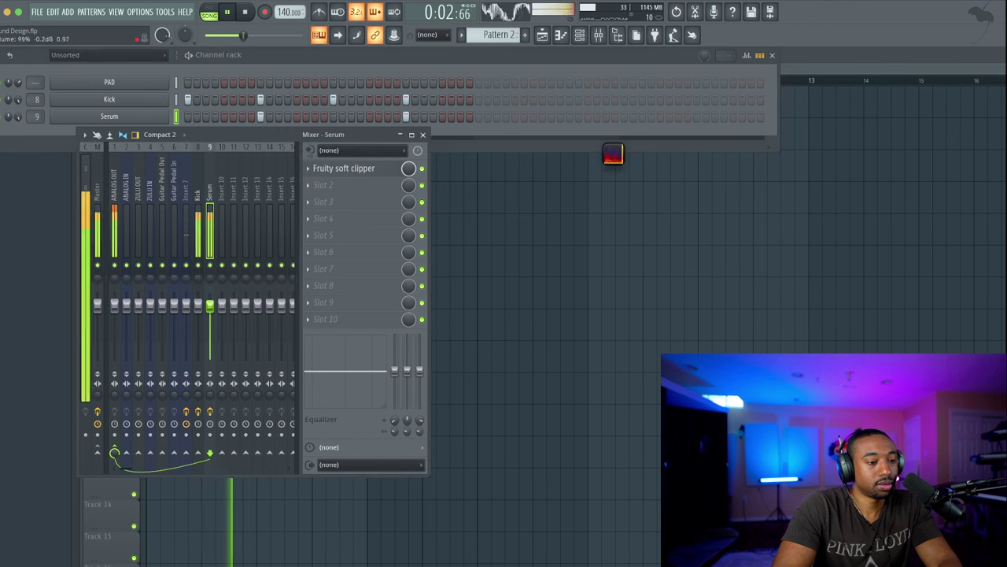
key("space")
Raise the Serum channel's volume multiplier to 141% in its miscellaneous settings and lower its mixer fader to about -3.9 dB while auditioning
left_click(124, 117)
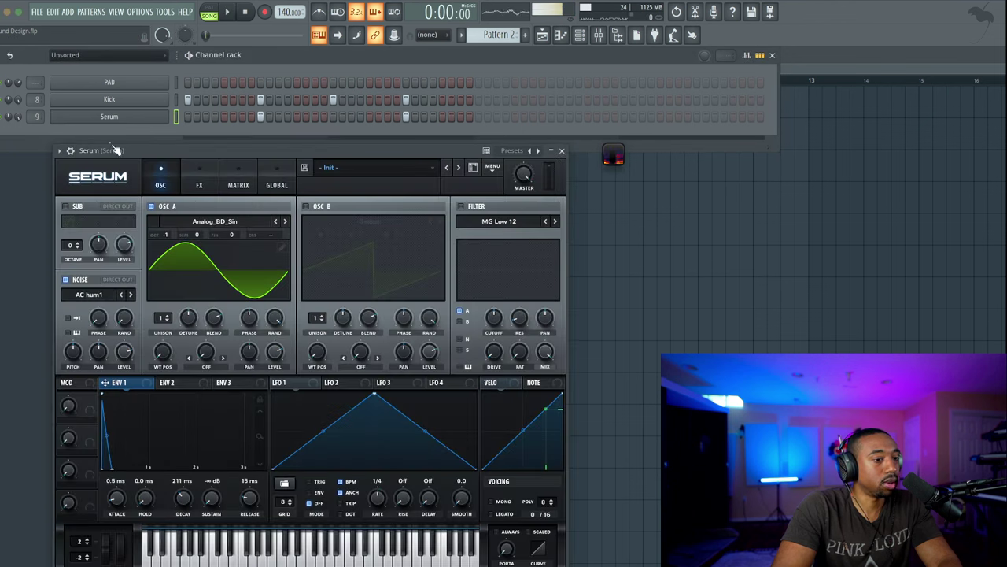
left_click(78, 153)
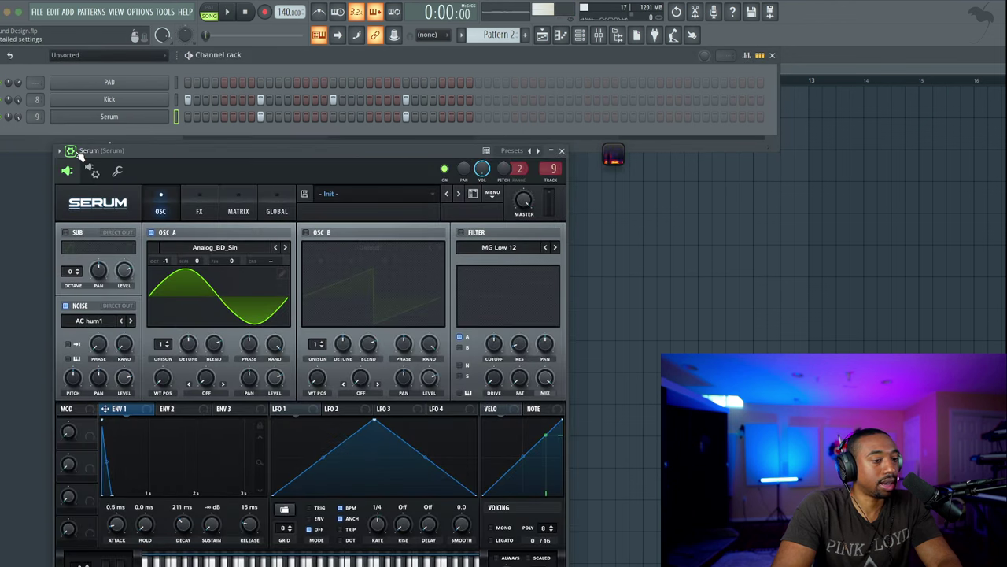
left_click(118, 172)
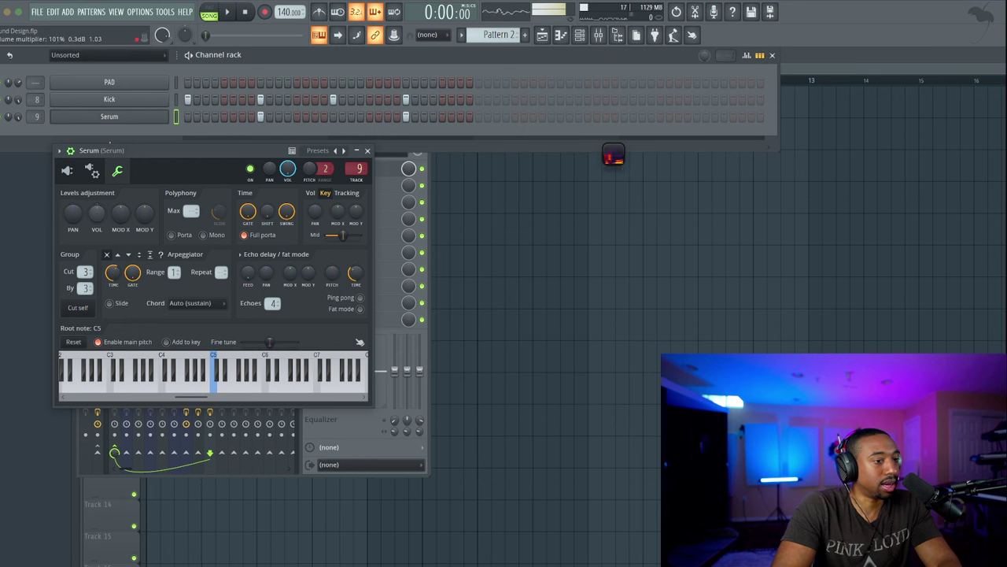
key("space")
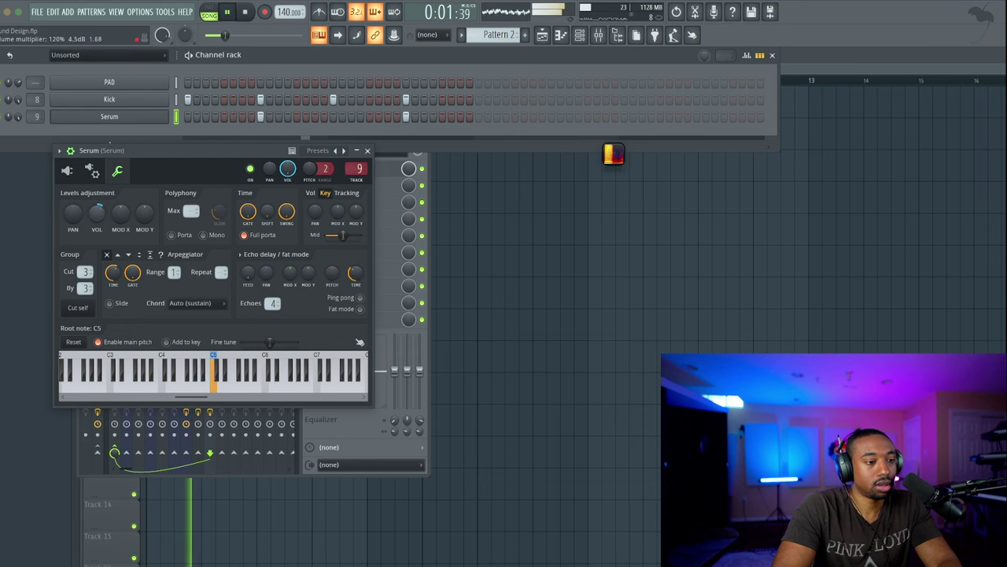
key("F9")
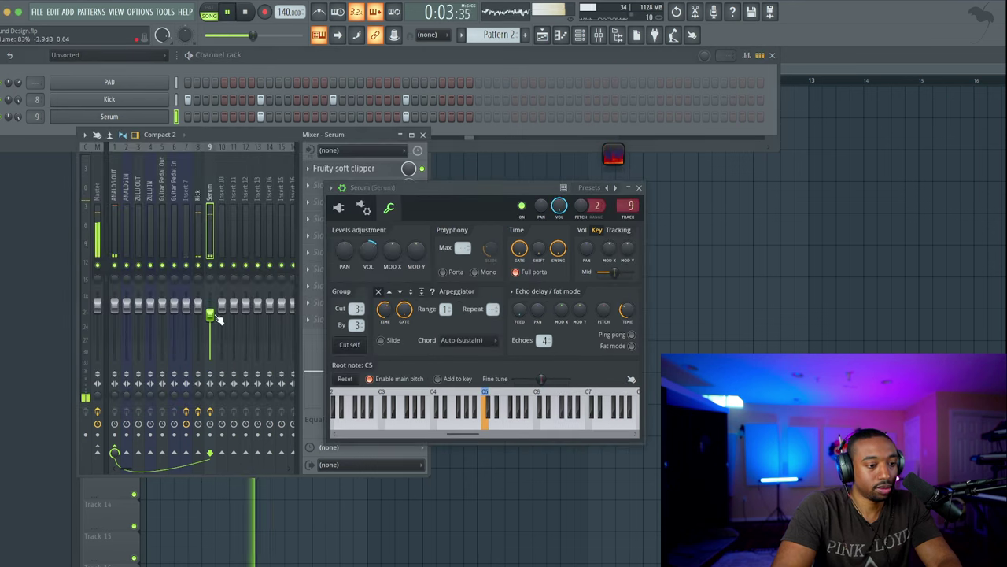
left_click(375, 251)
key("space")
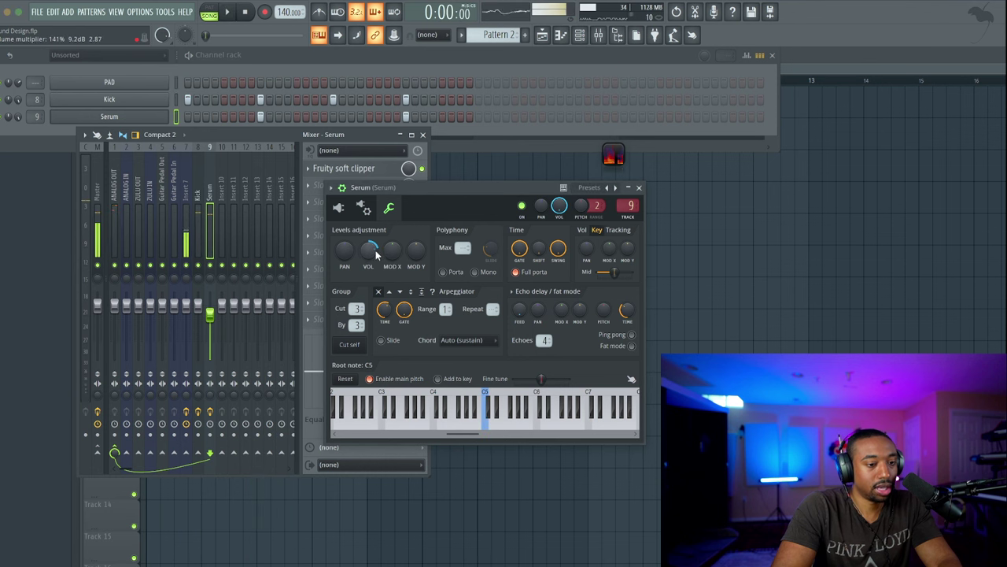
key("space")
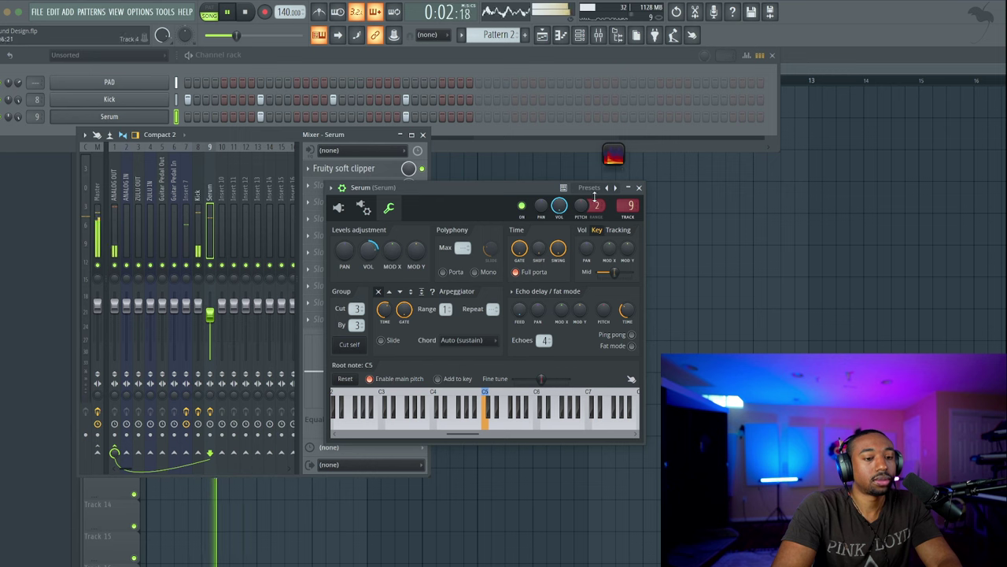
Shorten ENV 1's decay to 140 ms in Serum while auditioning the song, and close the plugin window
left_click(338, 207)
left_click_drag(474, 196, 426, 128)
left_click_drag(398, 494, 412, 501)
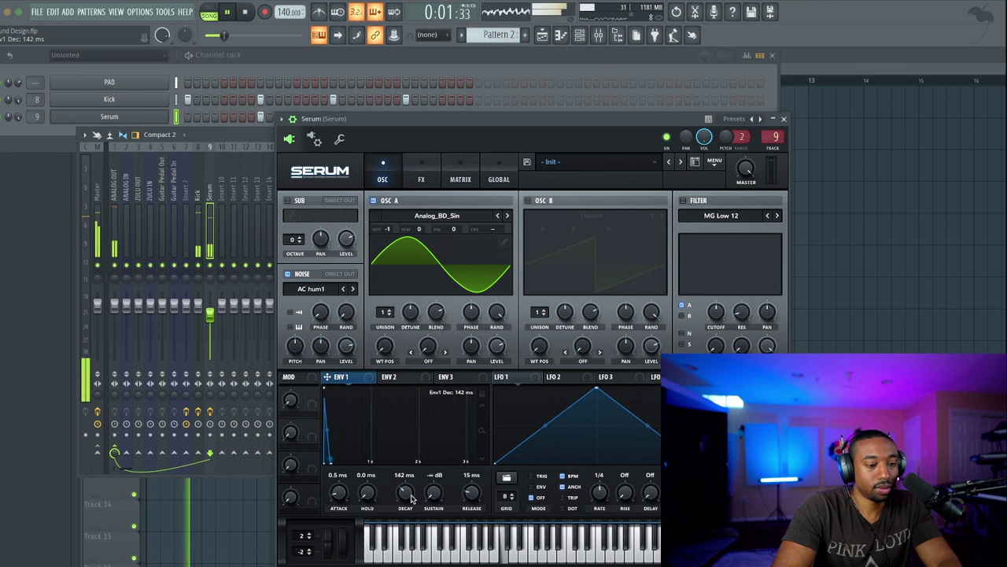
key("space")
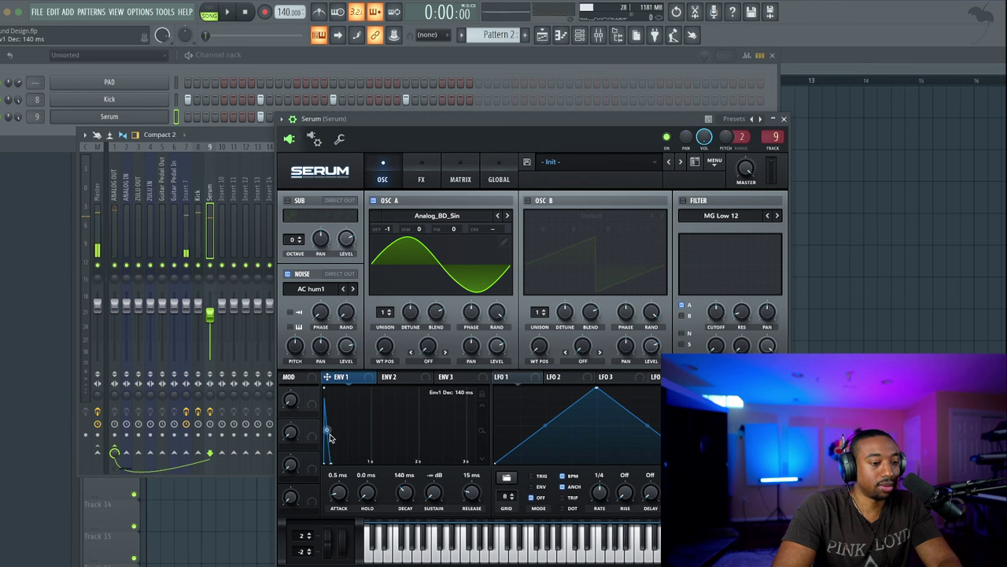
key("space")
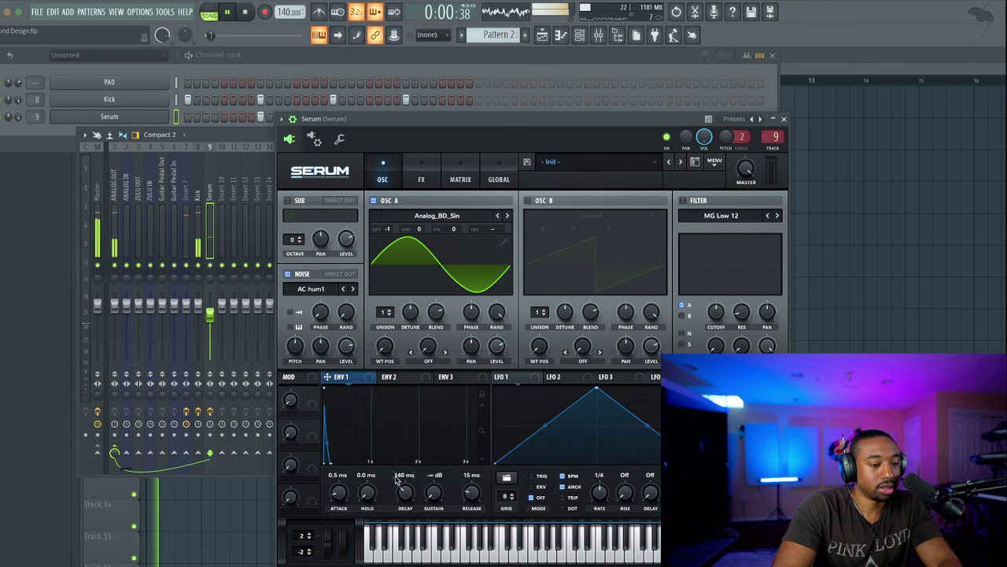
key("space")
left_click(784, 118)
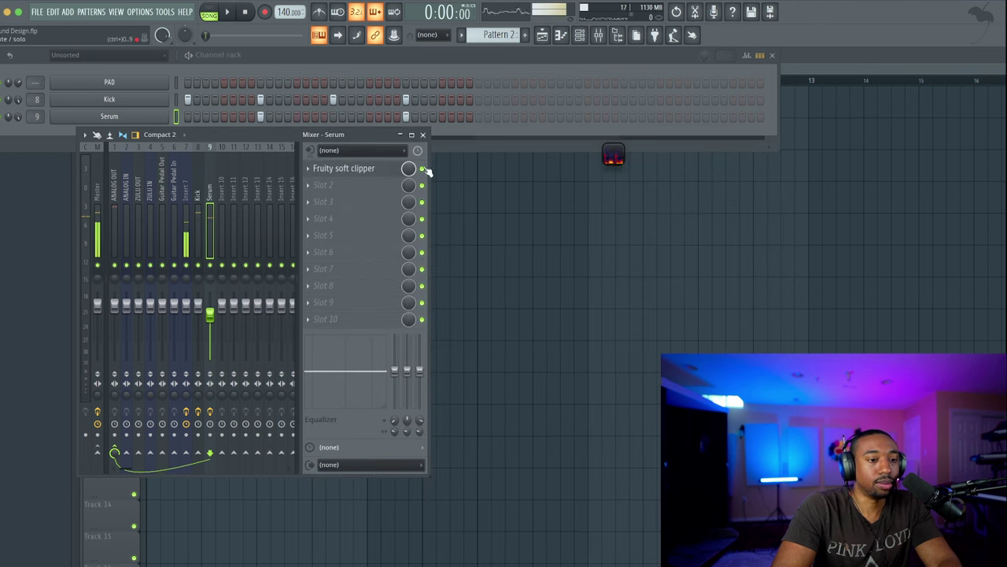
Assign ENV 2 to OSC A's coarse pitch, set ENV 2's sustain to 0%, and play a test note
left_click(112, 117)
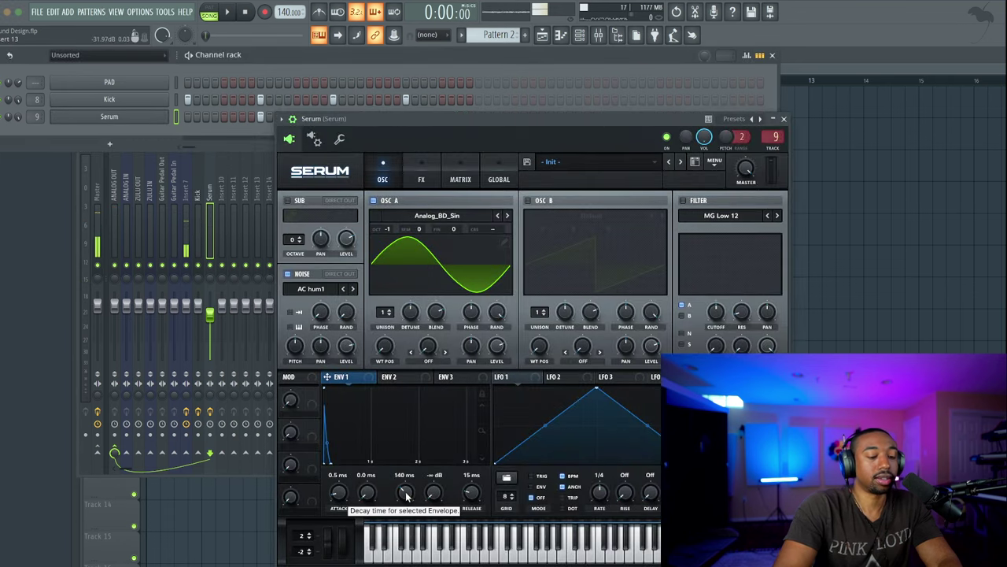
left_click(394, 377)
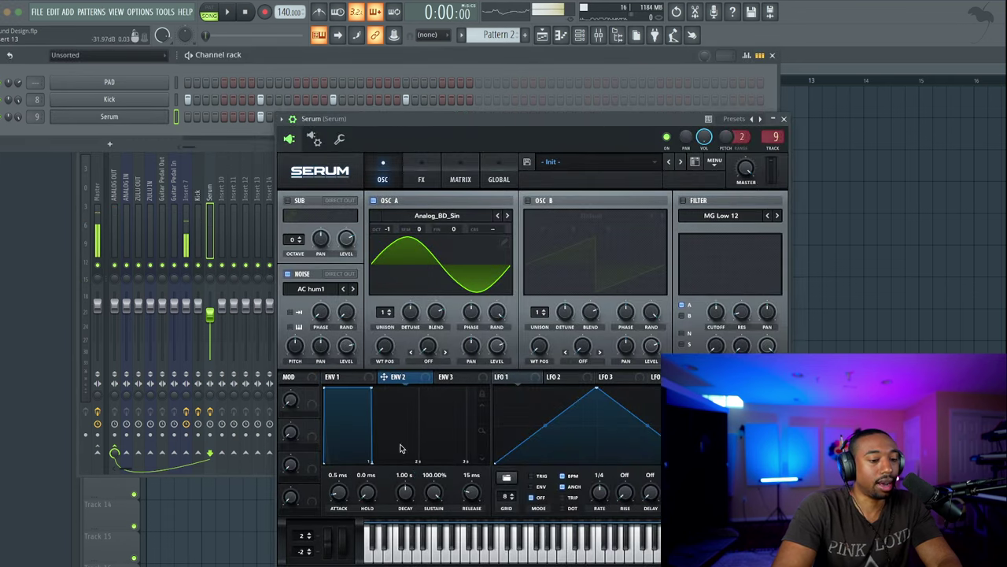
left_click_drag(409, 380, 491, 242)
left_click_drag(494, 122, 333, 83)
left_click_drag(275, 464, 176, 547)
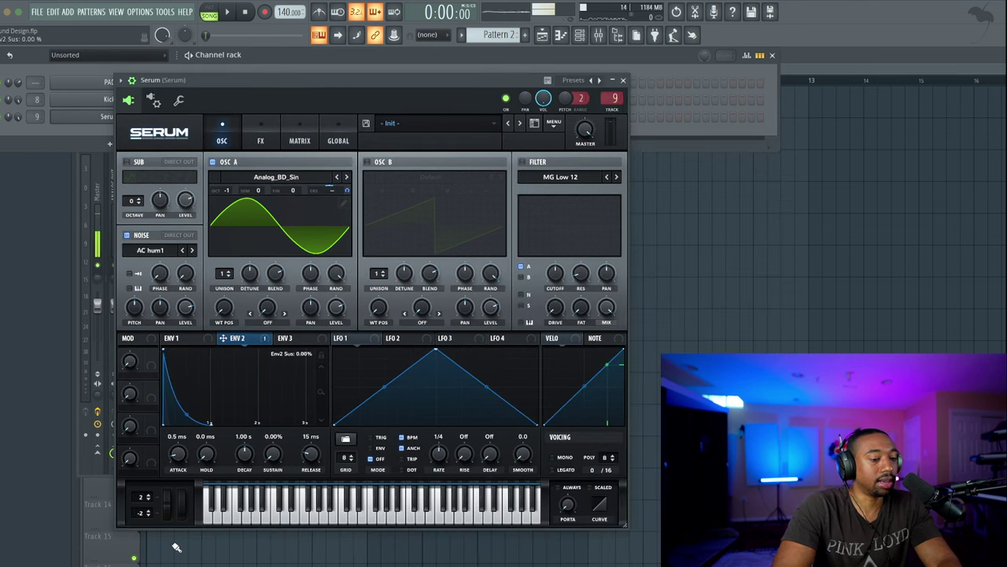
left_click(314, 512)
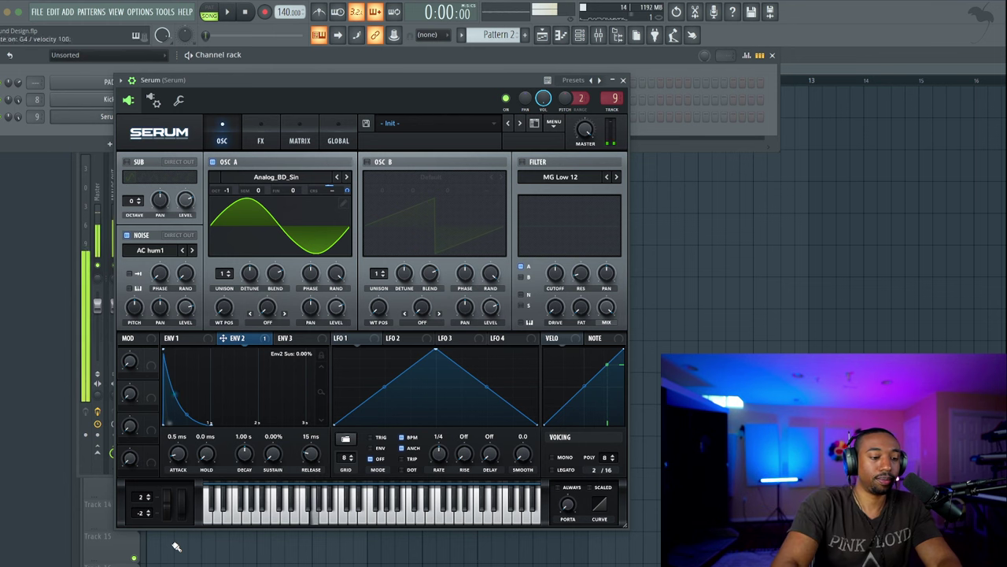
Shorten ENV 2's decay to 220 ms while auditioning the hit in the song
key("space")
left_click_drag(246, 455, 248, 471)
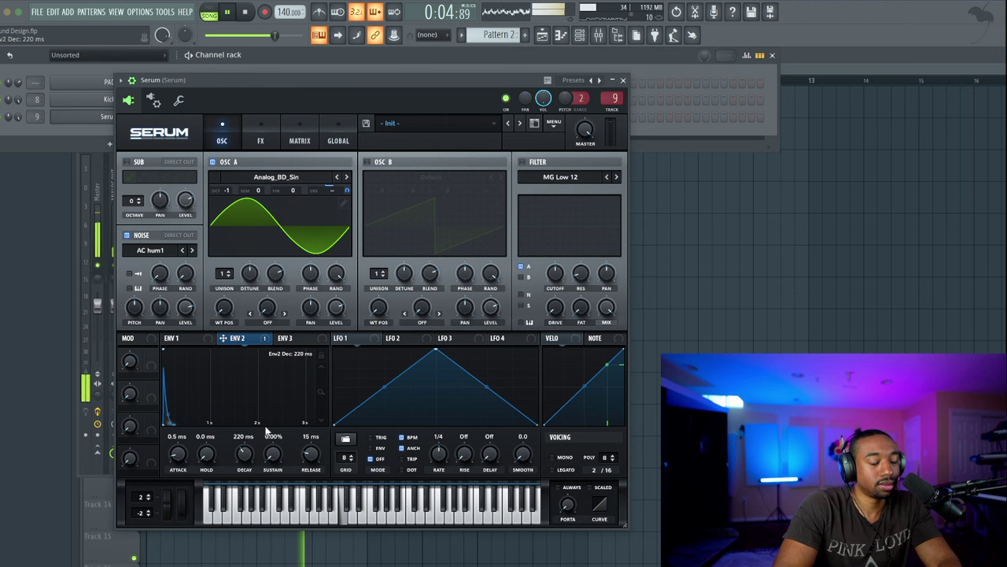
key("space")
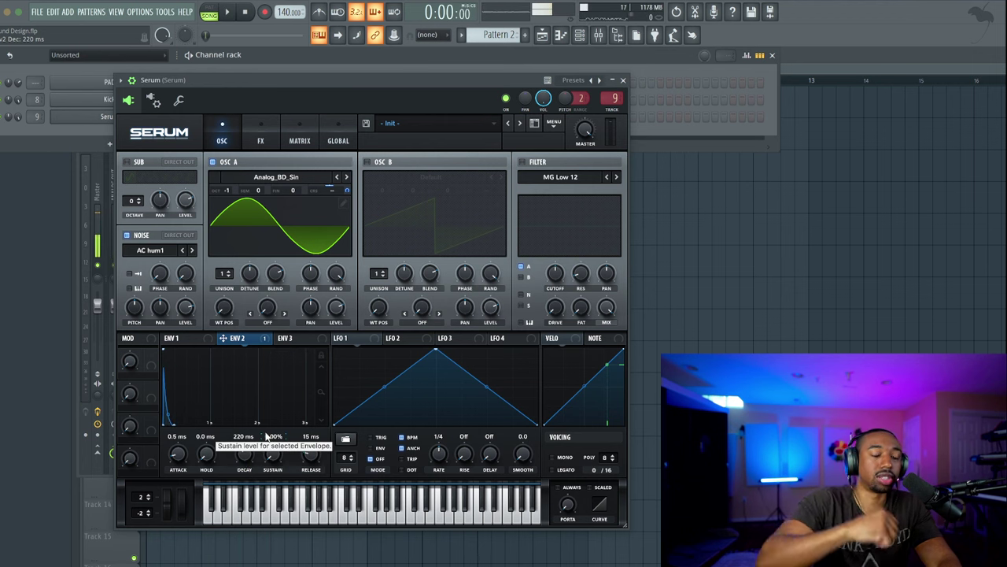
key("space")
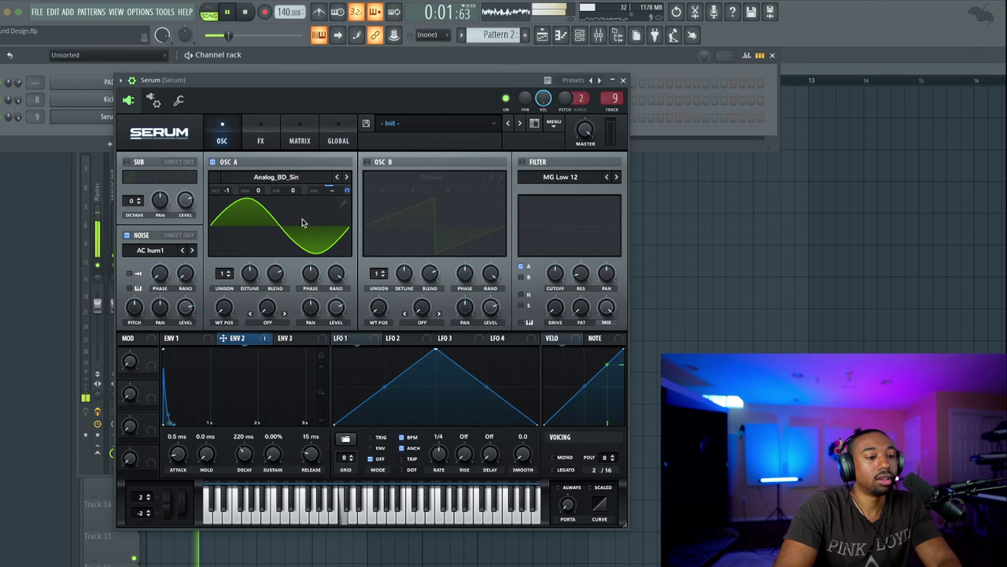
Reorder Serum's effects so Distortion comes before EQ while the song plays
left_click(262, 140)
key("space")
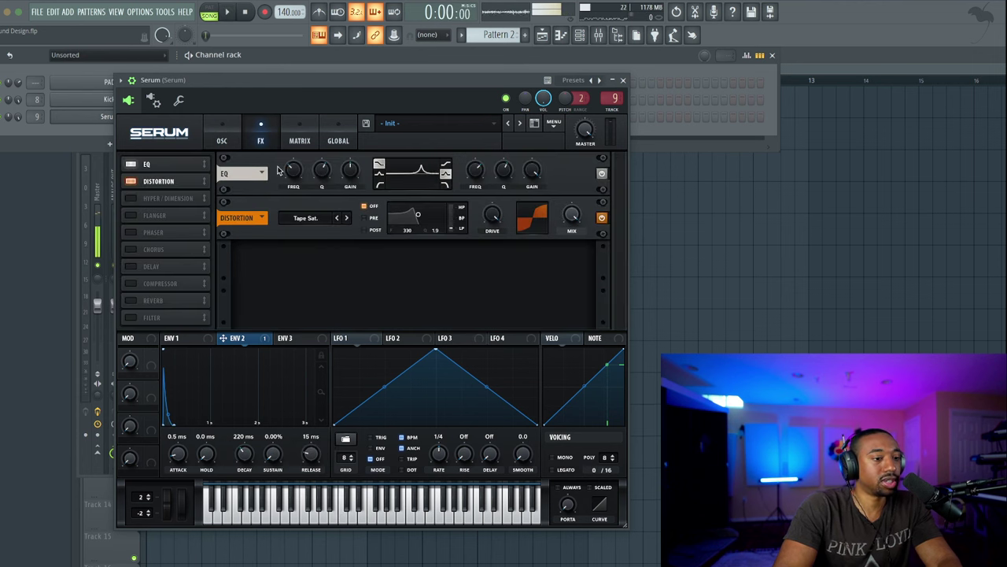
key("space")
left_click_drag(204, 164, 205, 188)
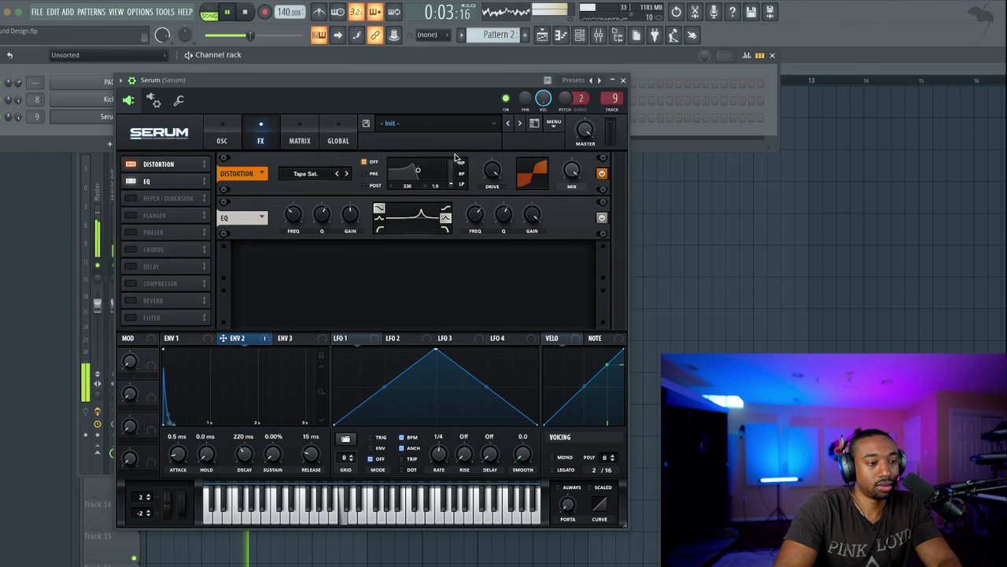
Return to the mixer, switch Fruity soft clipper on for the Serum track, and audition the beat
key("F9")
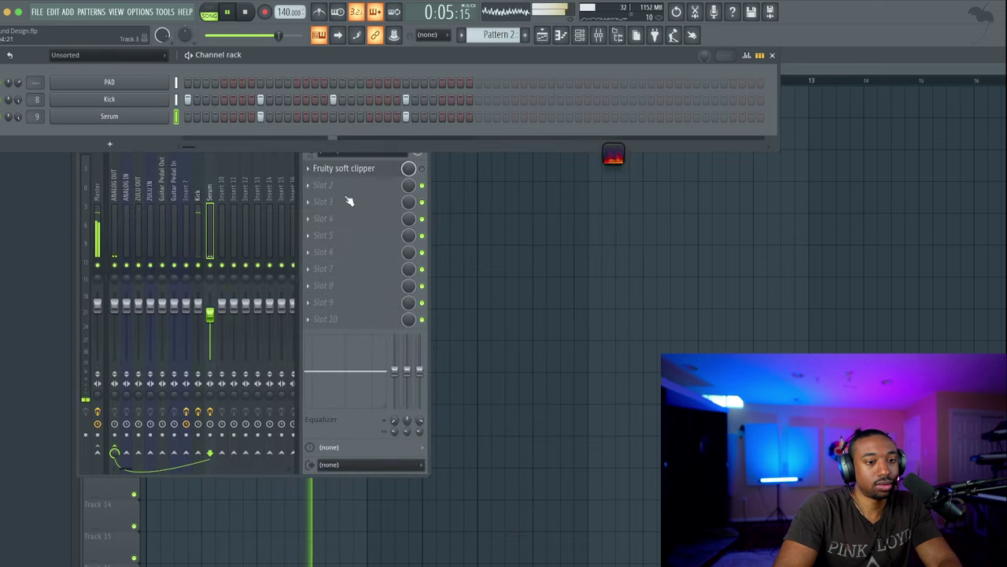
key("space")
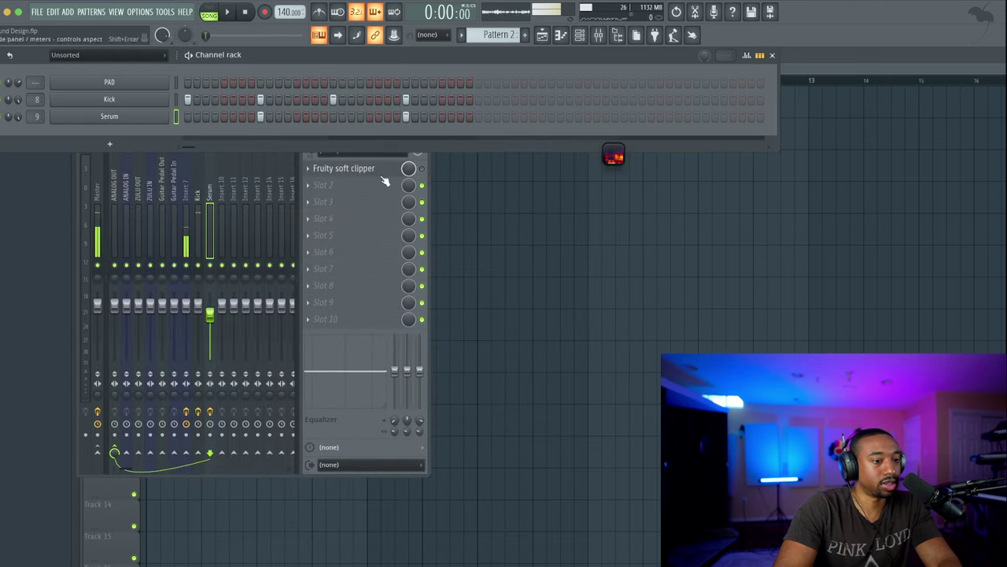
left_click(421, 170)
key("space")
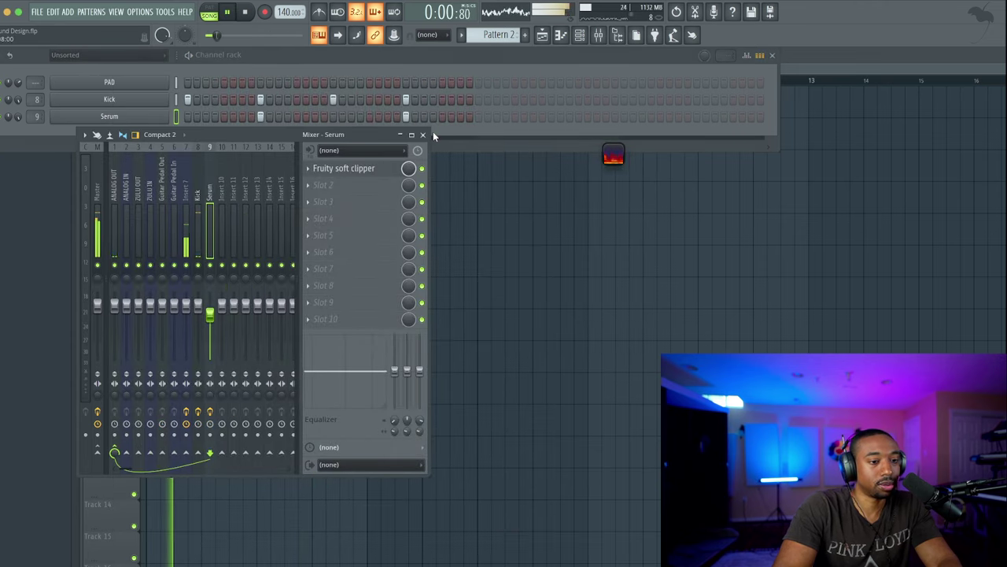
key("space")
Reset the Serum mixer track's fader to its default level and reopen Serum from its channel
right_click(209, 313)
left_click(224, 324)
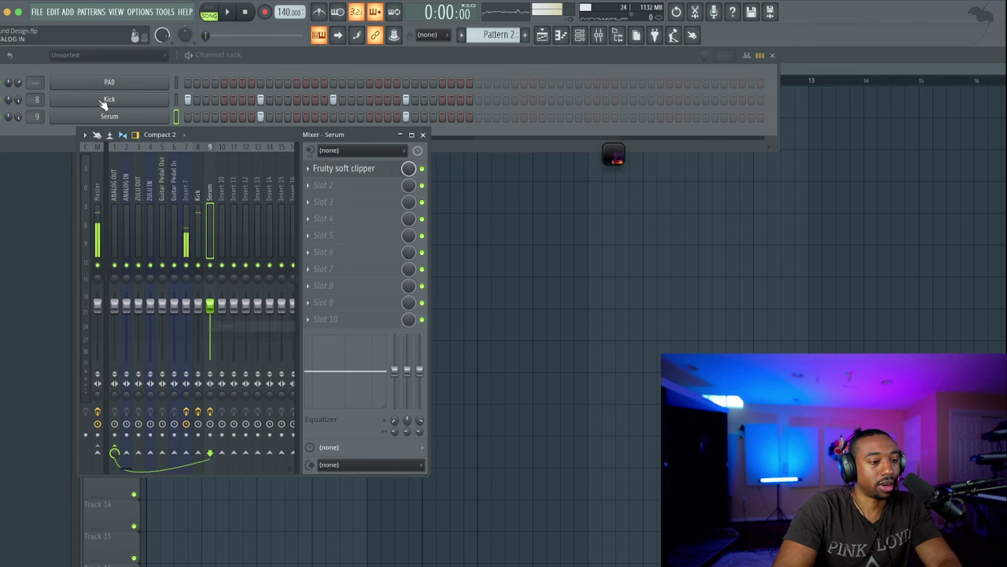
left_click(82, 117)
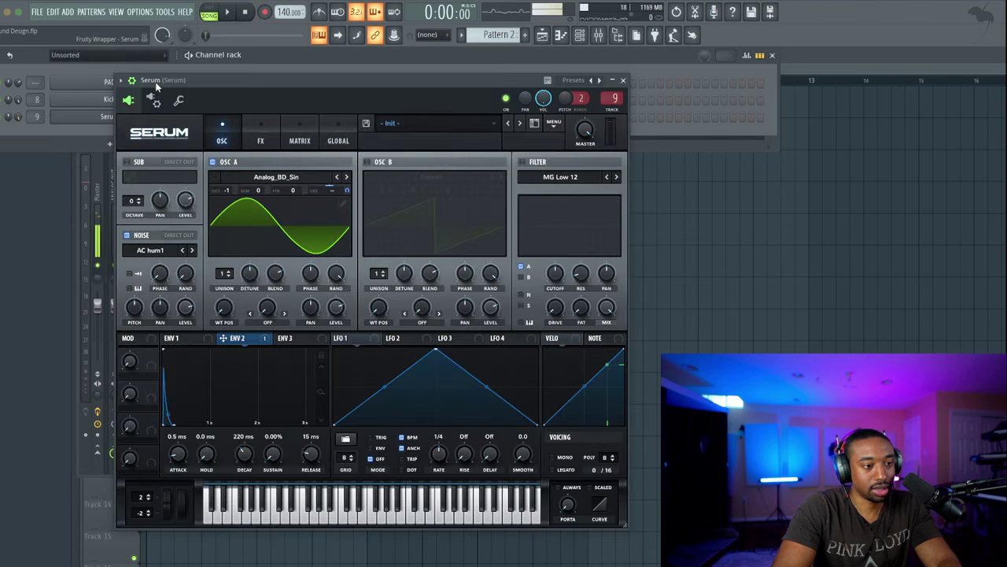
Check Serum's wrapper channel settings while auditioning the song, and return to the synth's main interface
left_click(178, 102)
key("space")
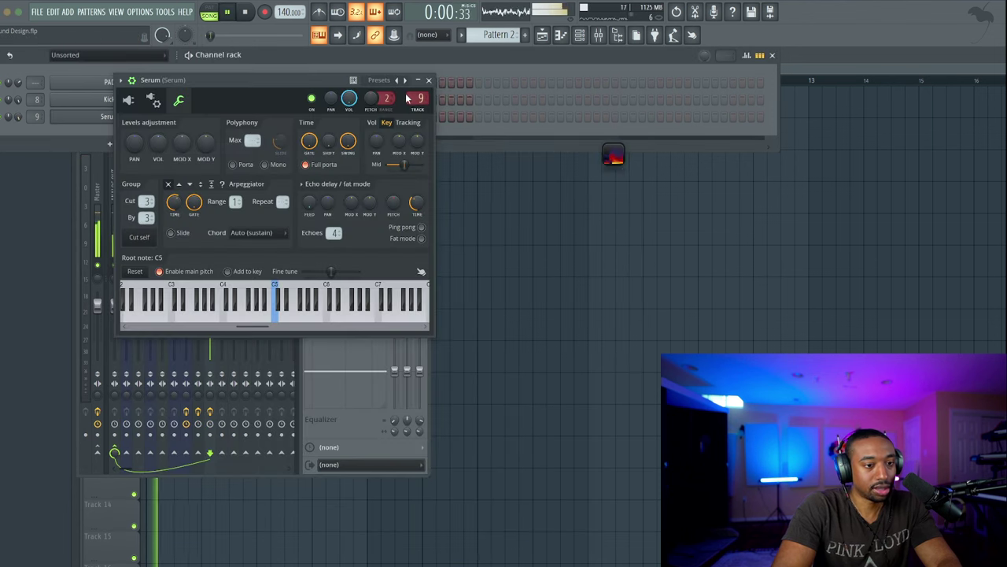
left_click(428, 79)
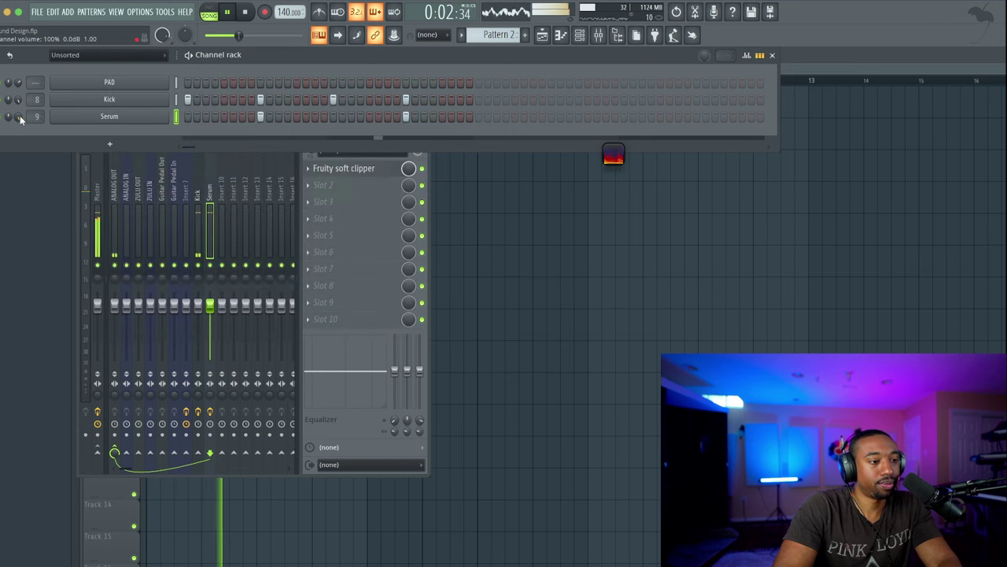
left_click(109, 117)
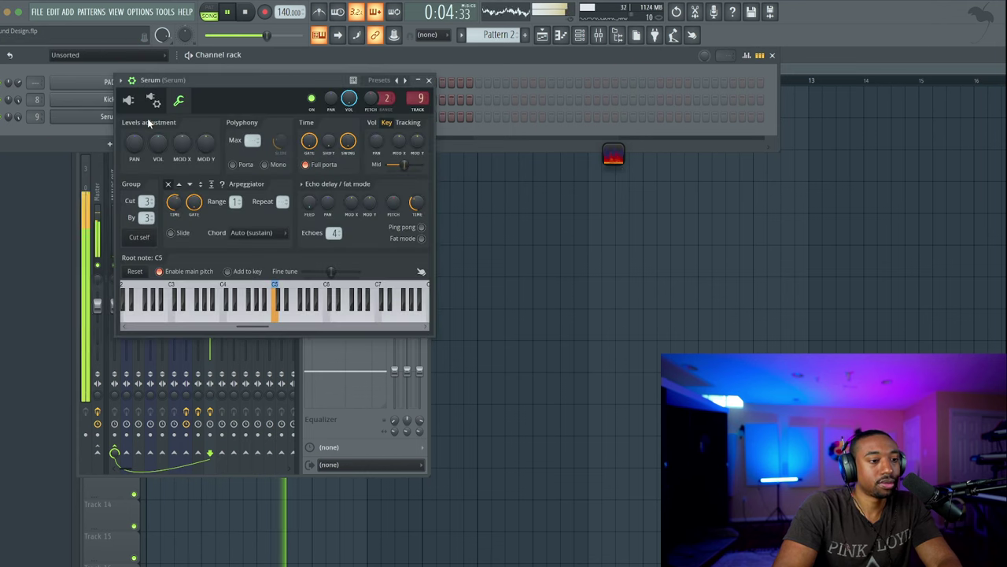
left_click(149, 101)
left_click(131, 100)
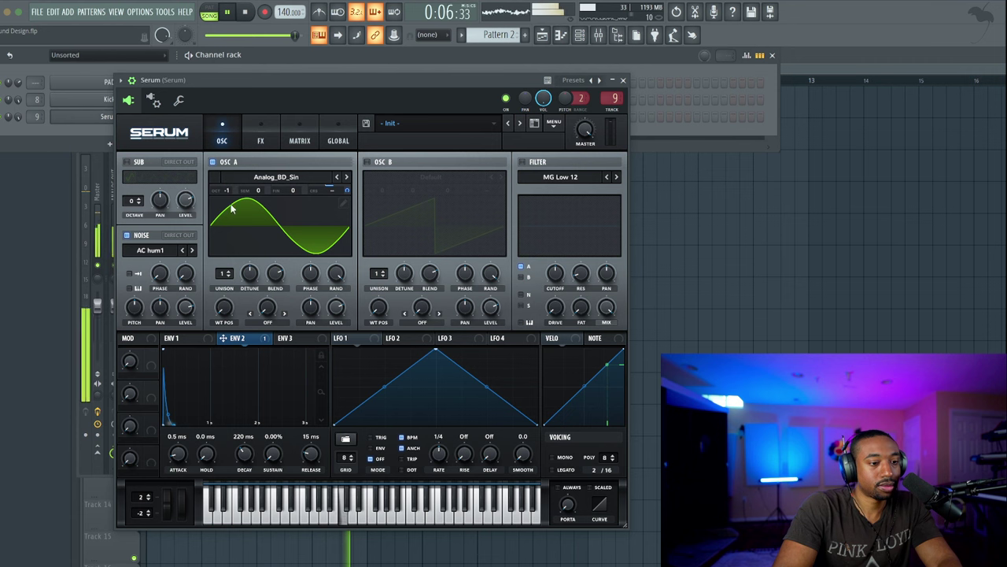
key("space")
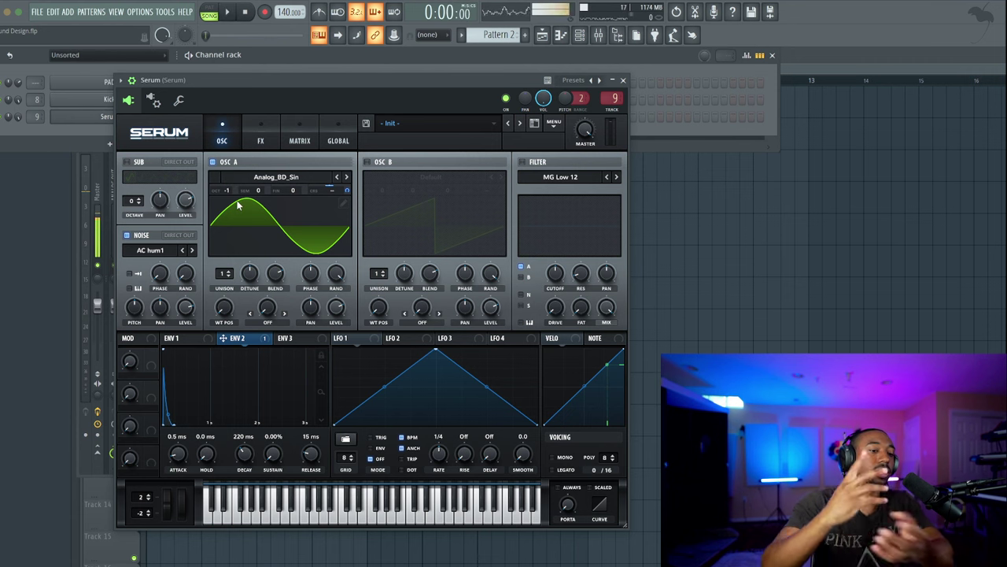
Adjust the Q of the EQ's high band in Serum's effects, comparing narrow and wide settings while auditioning the song
left_click(261, 132)
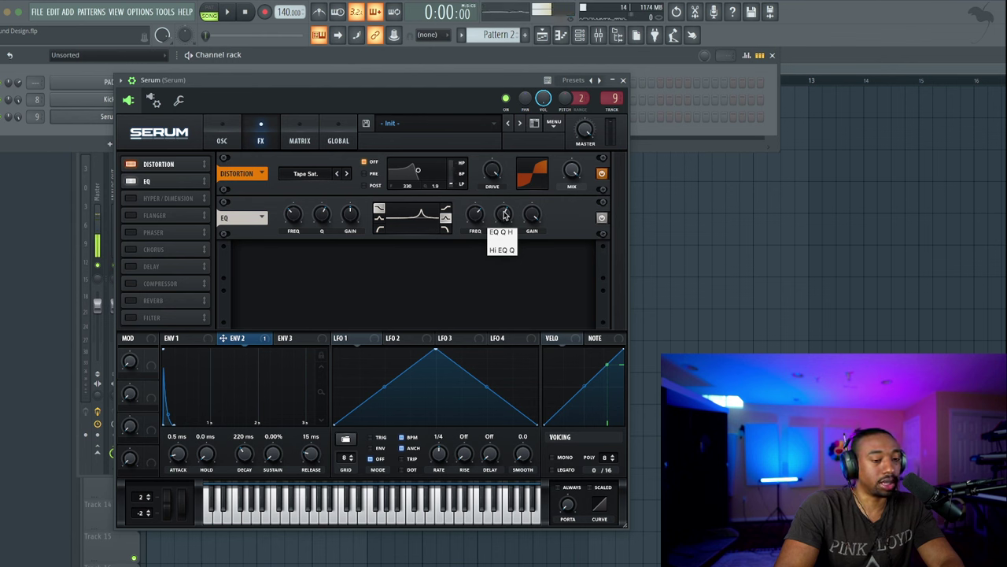
left_click_drag(503, 214, 500, 236)
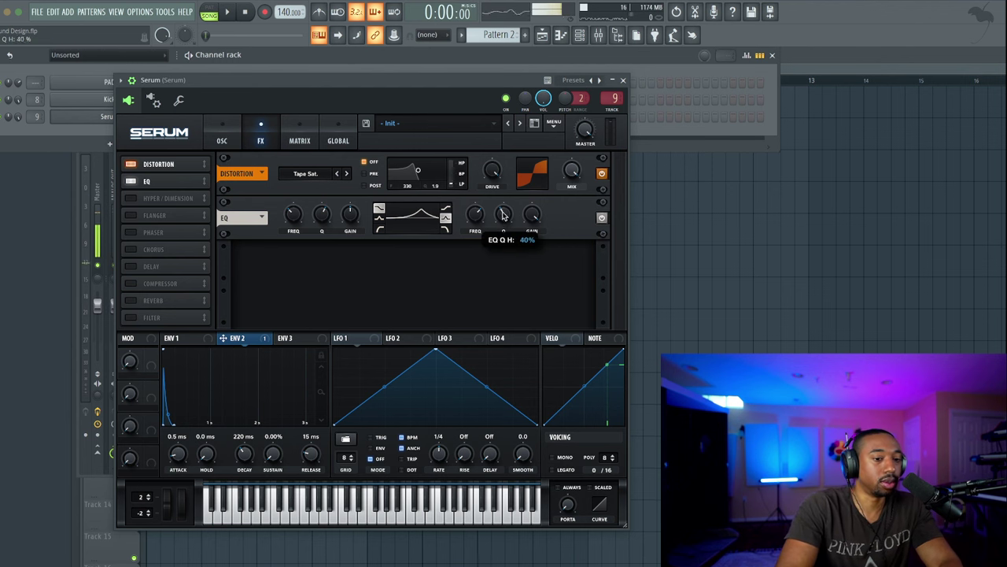
left_click_drag(498, 236, 512, 181)
key("space")
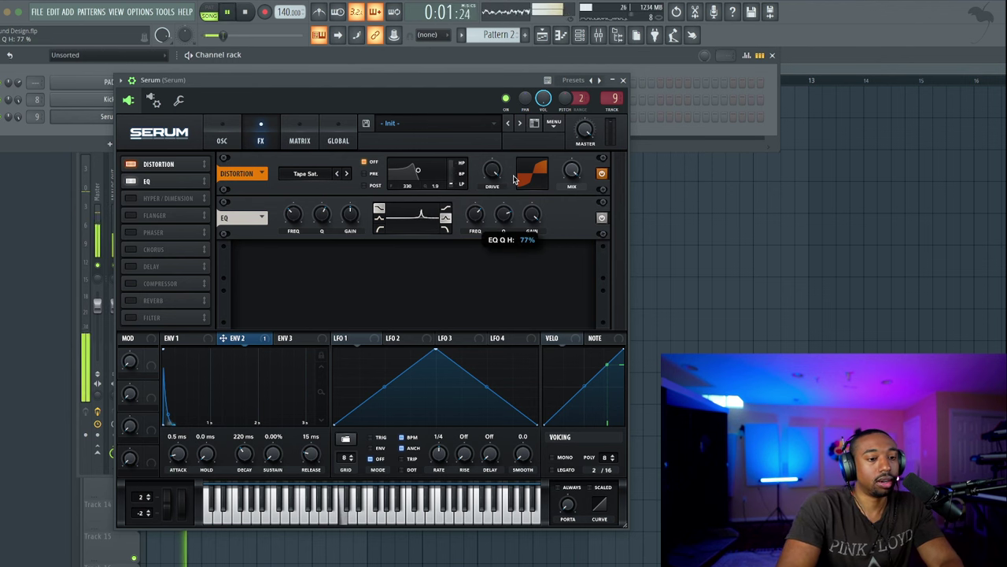
key("space")
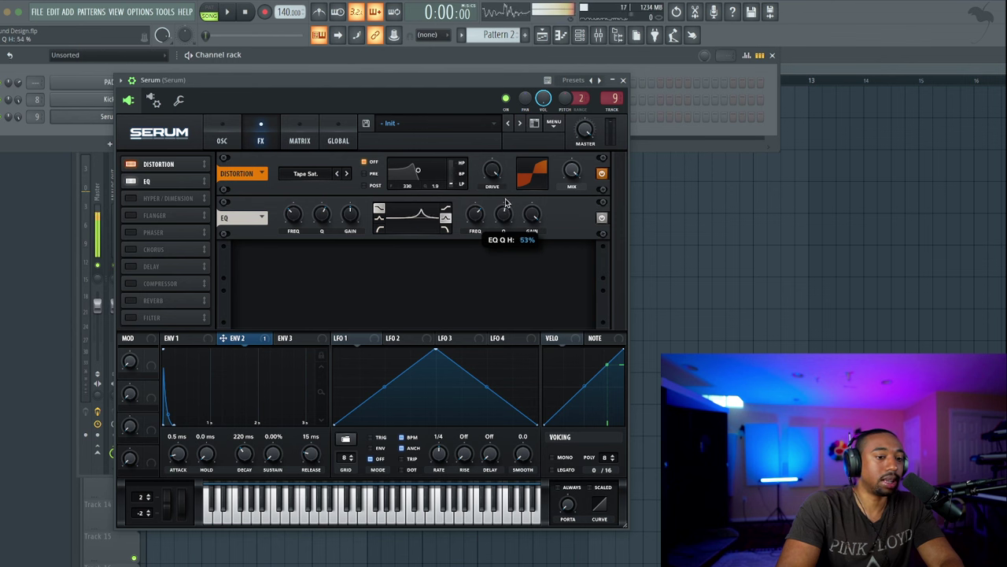
key("space")
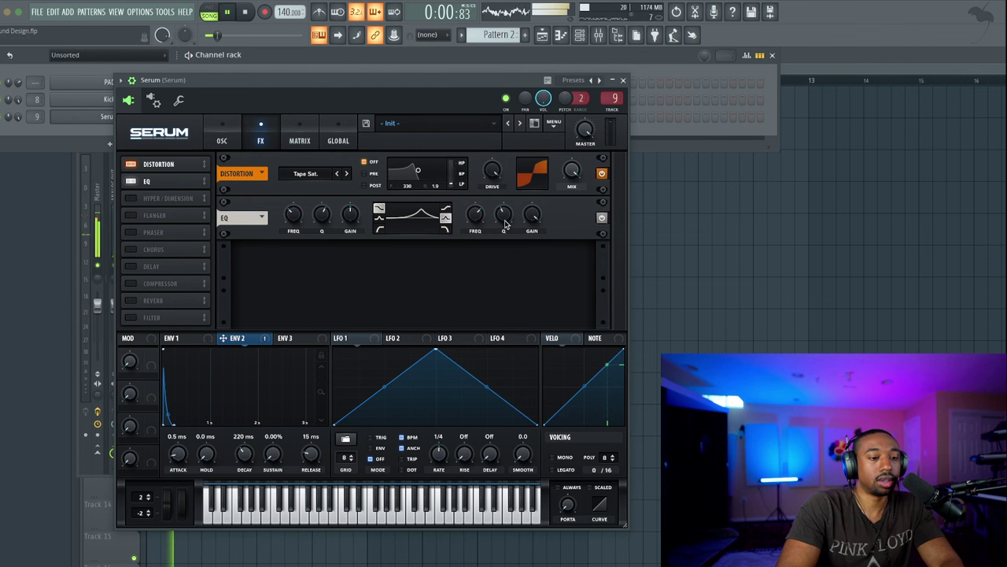
key("space")
Close Serum and audition the song in the mixer, soloing tracks to compare the snare with the rest
left_click(623, 79)
key("space")
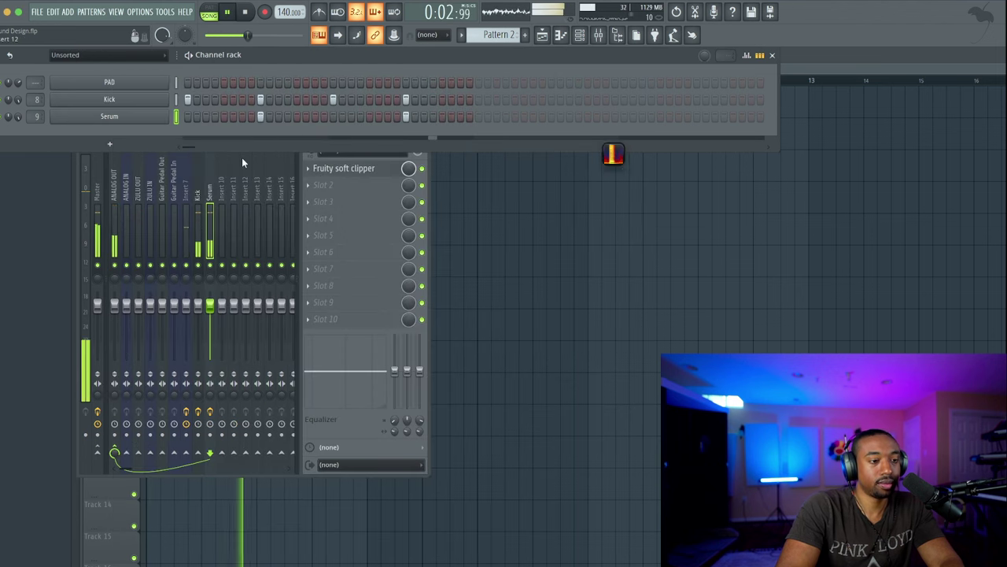
left_click(214, 262)
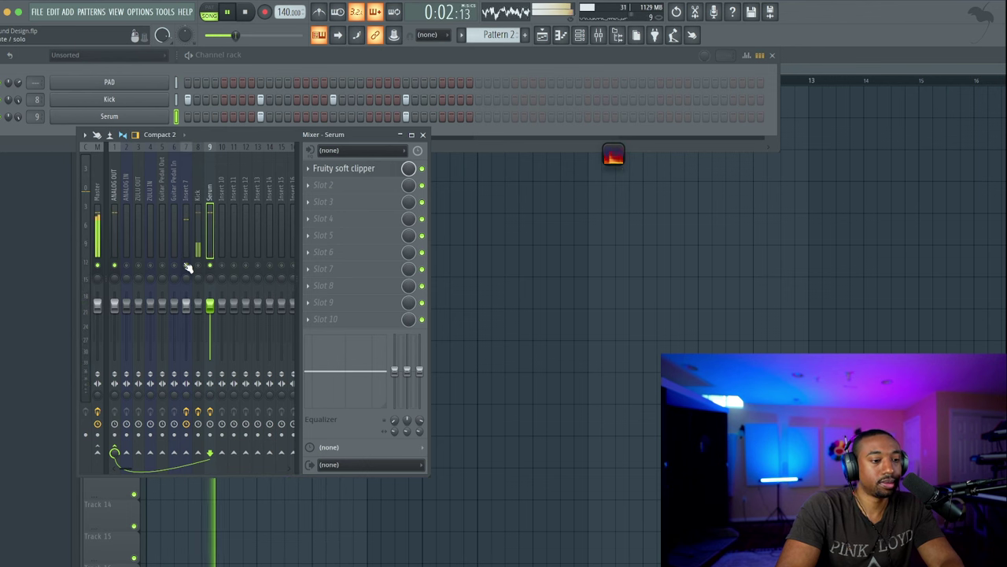
key("space")
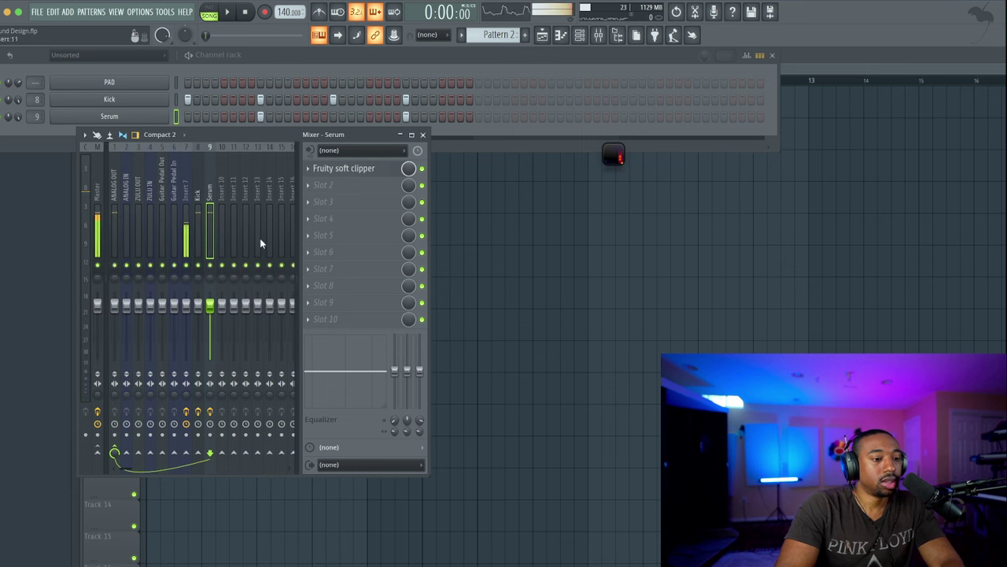
Hide the mixer, reopen Serum from its channel, and export its last played note as audio onto playlist Track 4
key("F5")
left_click(579, 34)
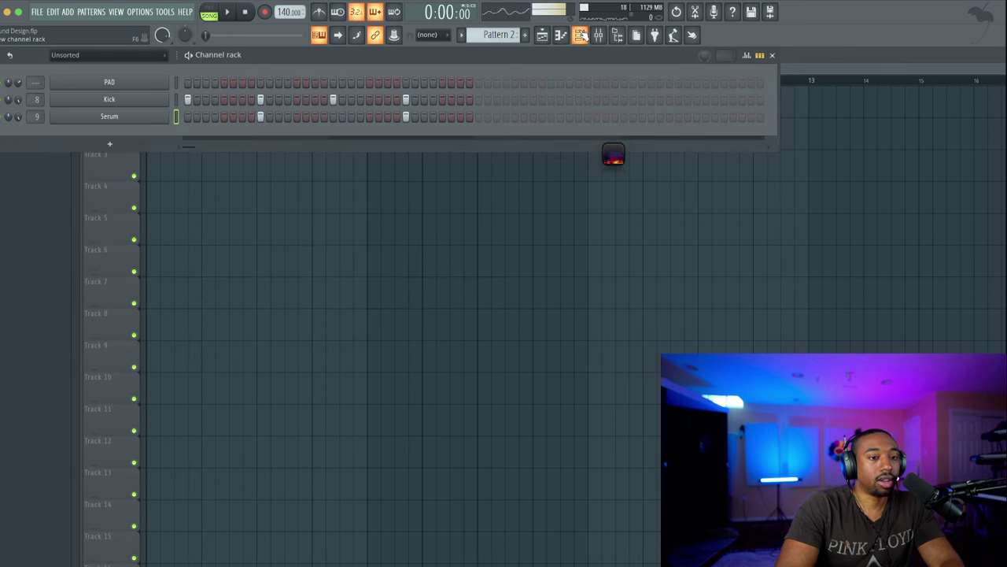
left_click(134, 116)
left_click_drag(196, 89, 240, 117)
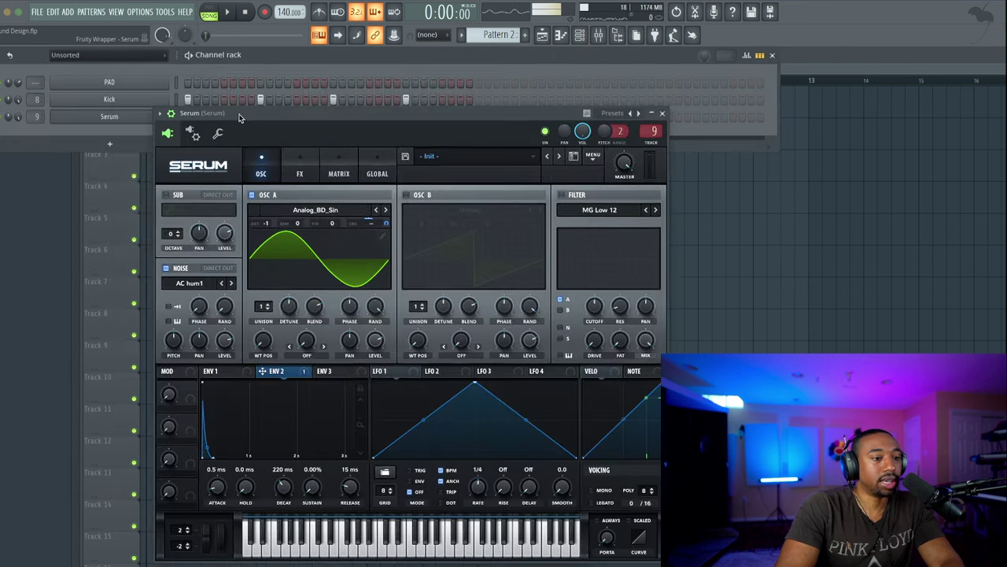
mouse_move(163, 157)
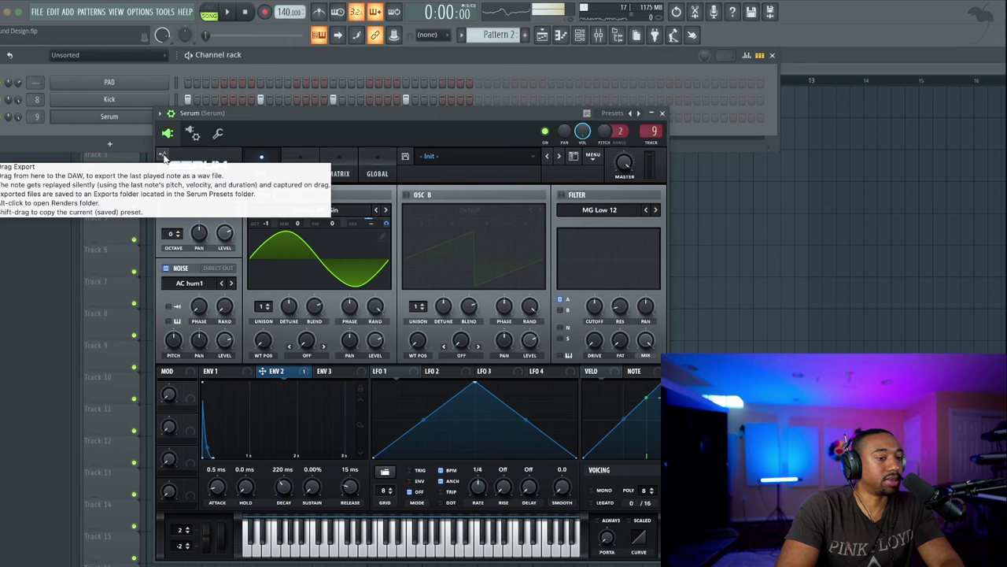
left_click_drag(224, 114, 323, 126)
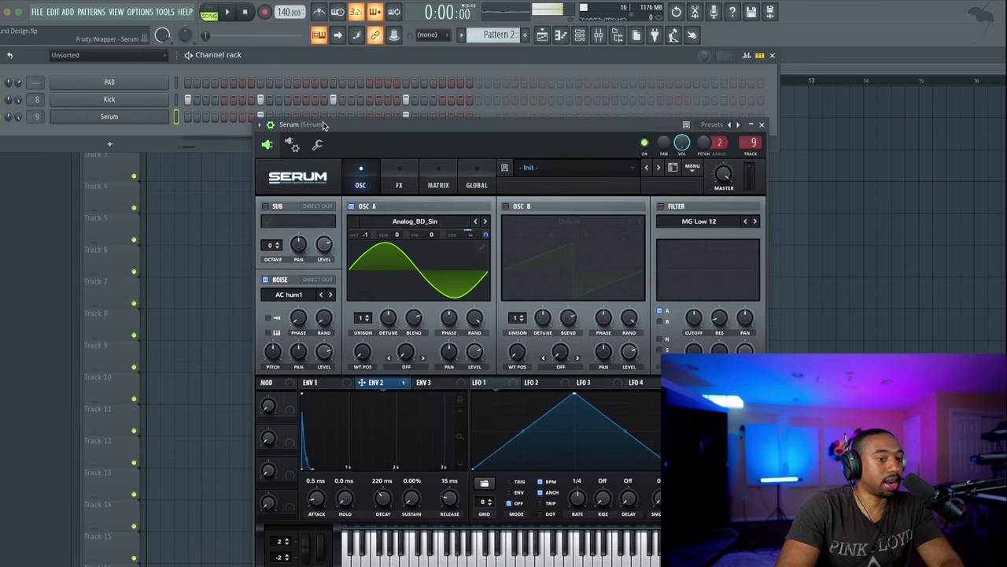
left_click_drag(262, 167, 167, 196)
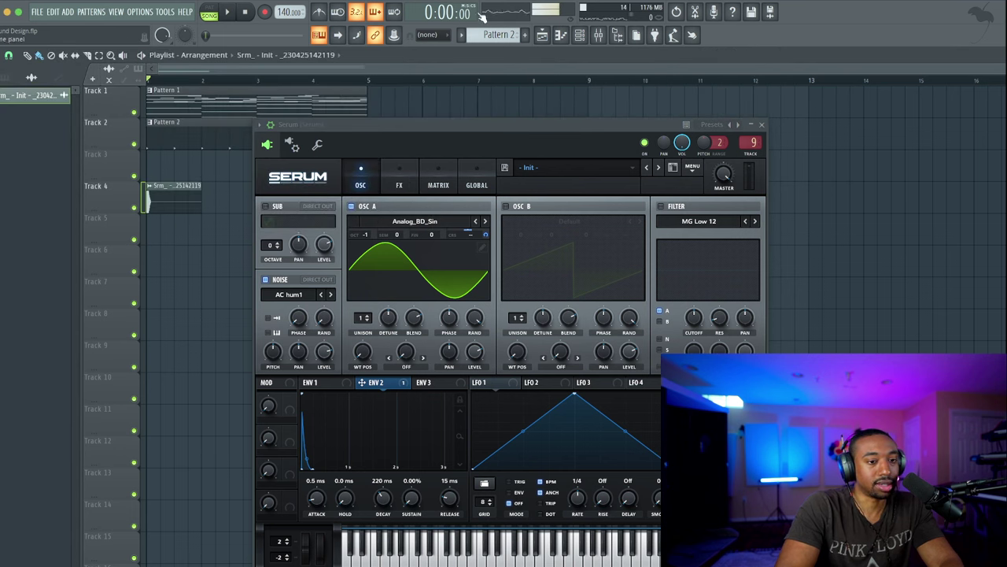
Show all channels in the channel rack, clear Serum's steps from Pattern 2, and close the rack and Serum
key("F6")
left_click(118, 57)
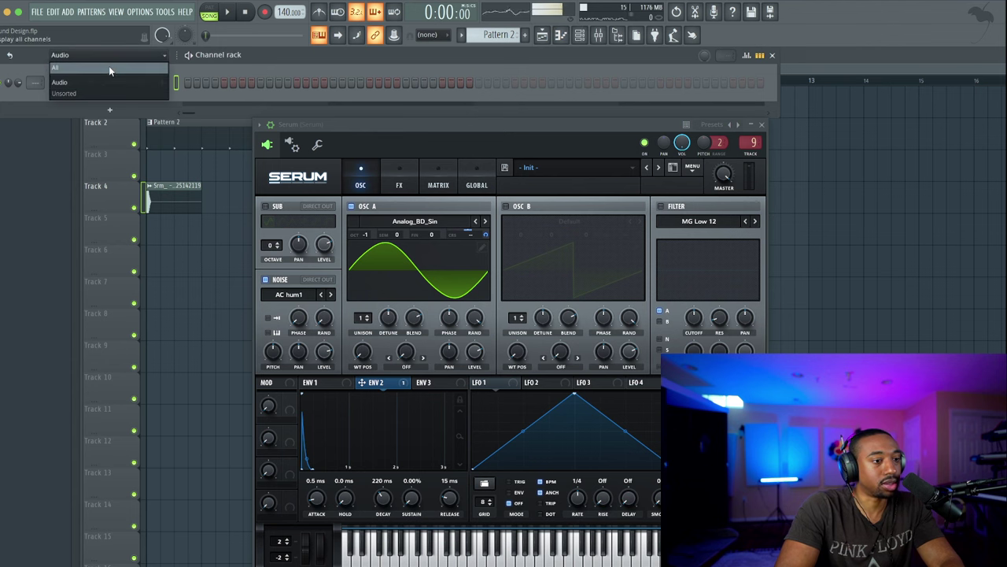
left_click(109, 66)
left_click_drag(409, 127, 374, 166)
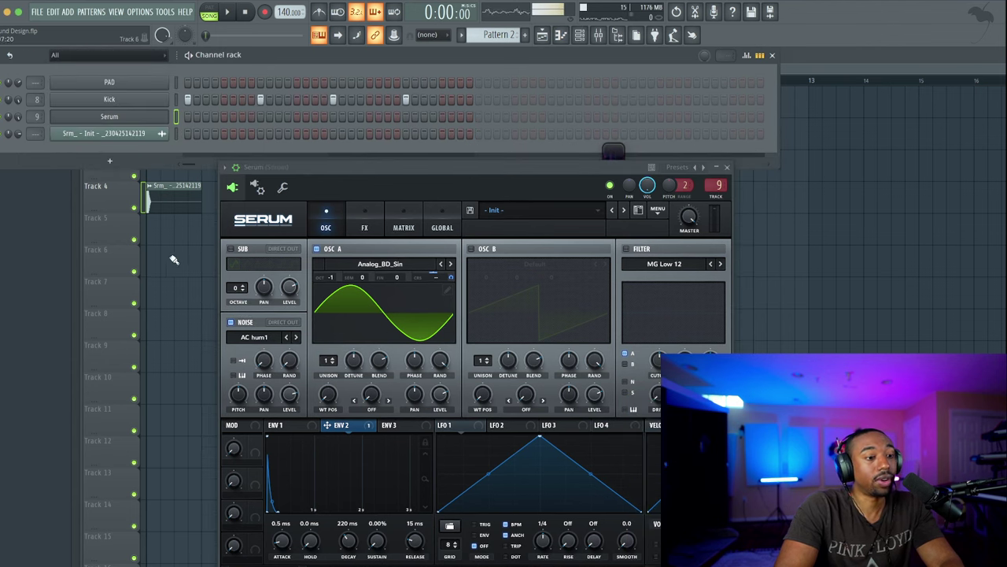
key("F6")
left_click(724, 168)
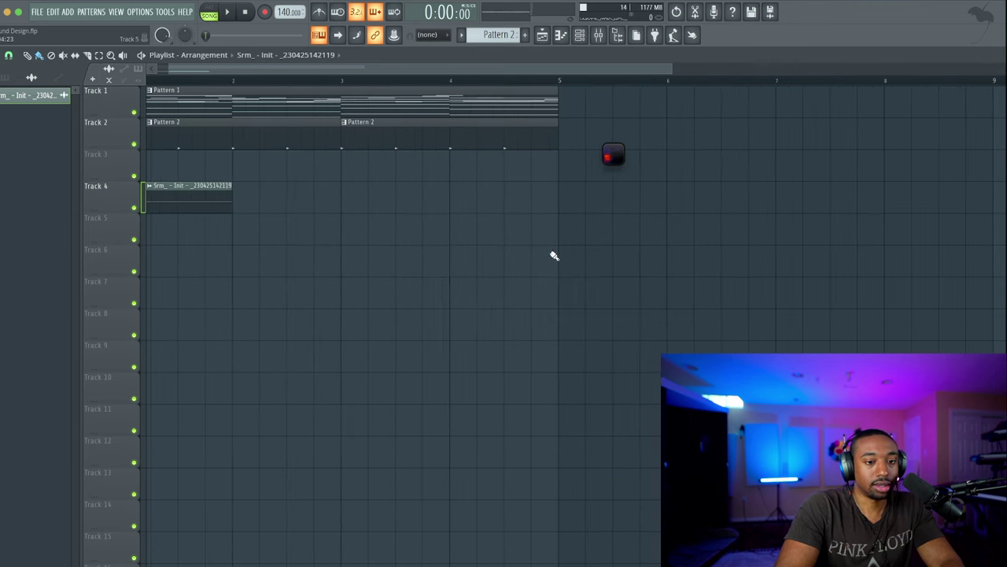
Arrange two copies of the rendered hit on playlist Track 4, mid-bar 1 and late in bar 2, auditioning the song
left_click_drag(174, 196, 353, 188)
key("space")
key("space")
left_click_drag(474, 243, 251, 185)
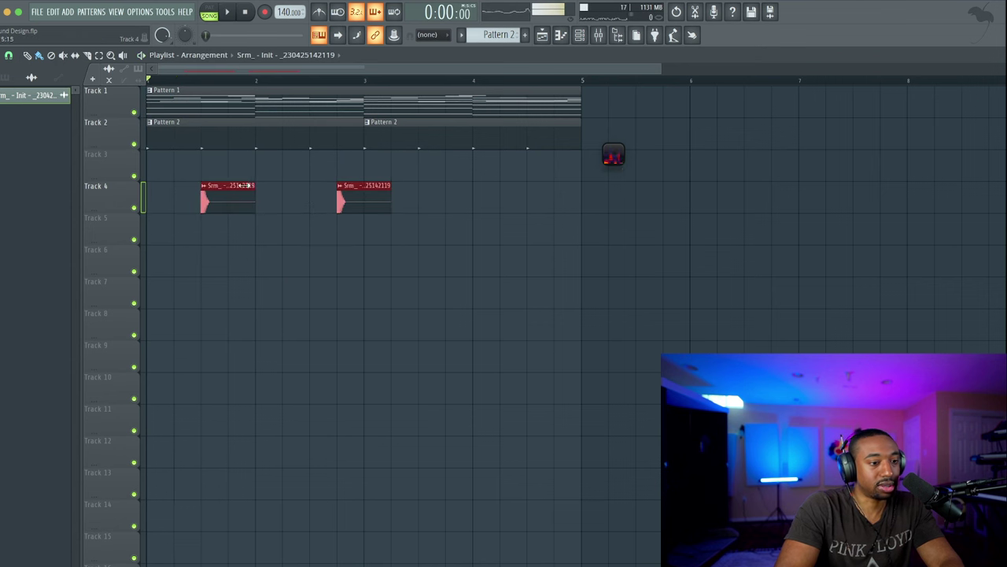
left_click(218, 247)
Open the first rendered snare clip's sample in the Edison audio editor
double_click(207, 195)
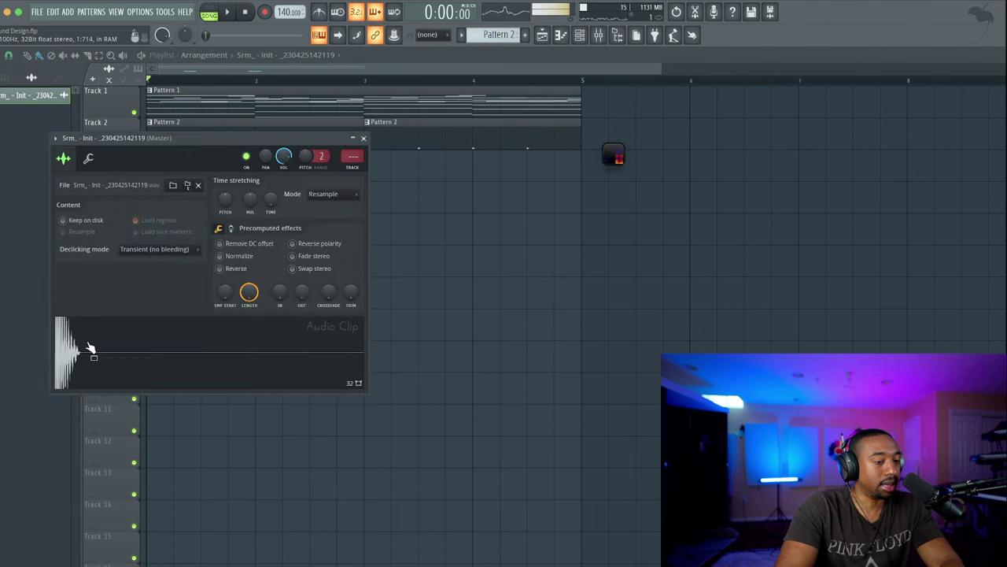
right_click(90, 348)
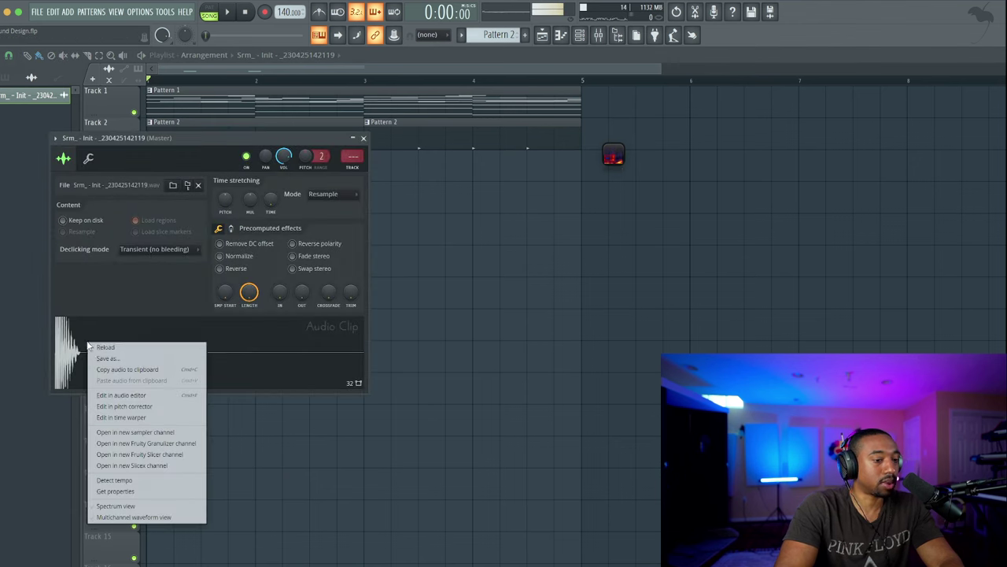
left_click(114, 395)
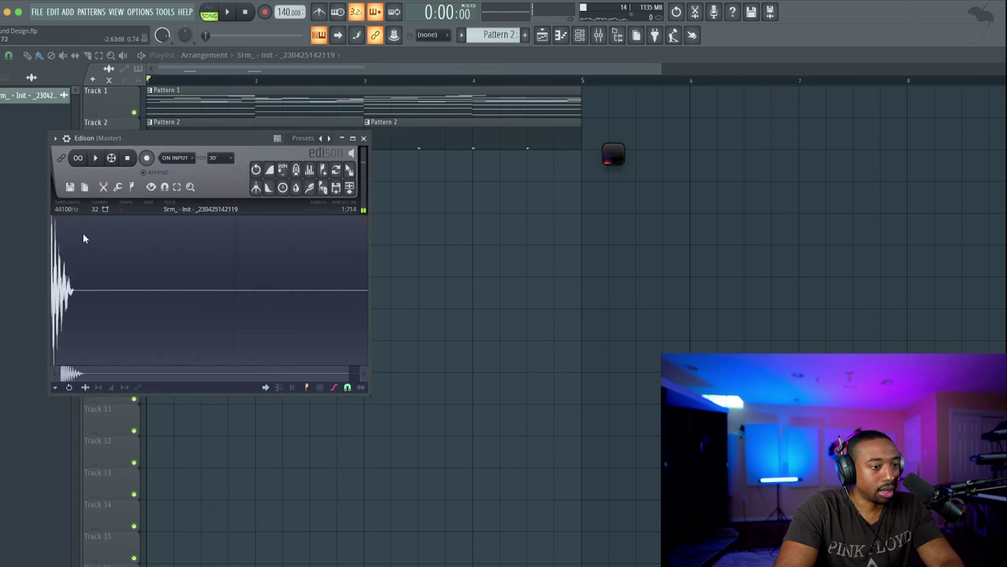
Save the Edison sample to the Desktop as a Microsoft wave file named Snare
left_click(69, 186)
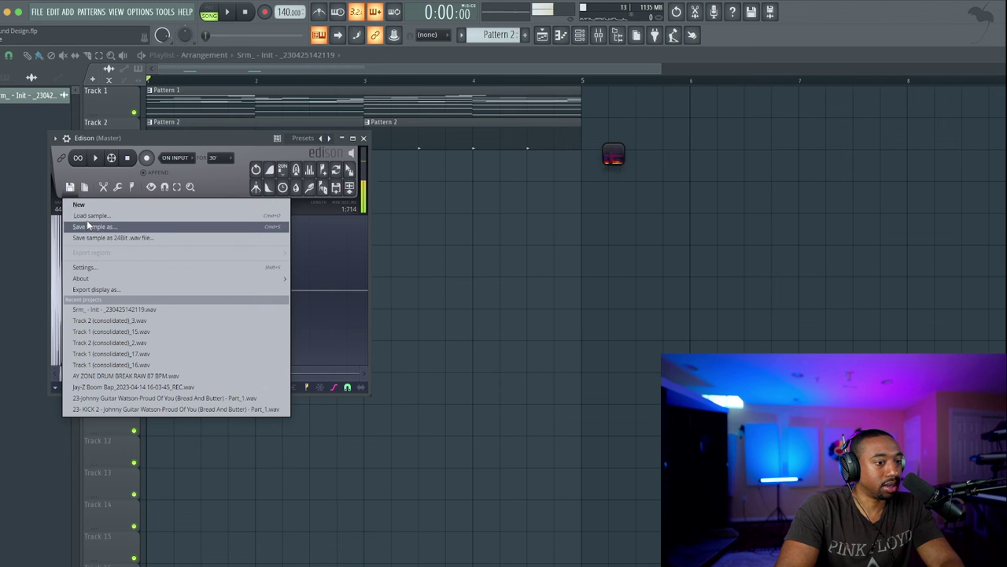
left_click(88, 225)
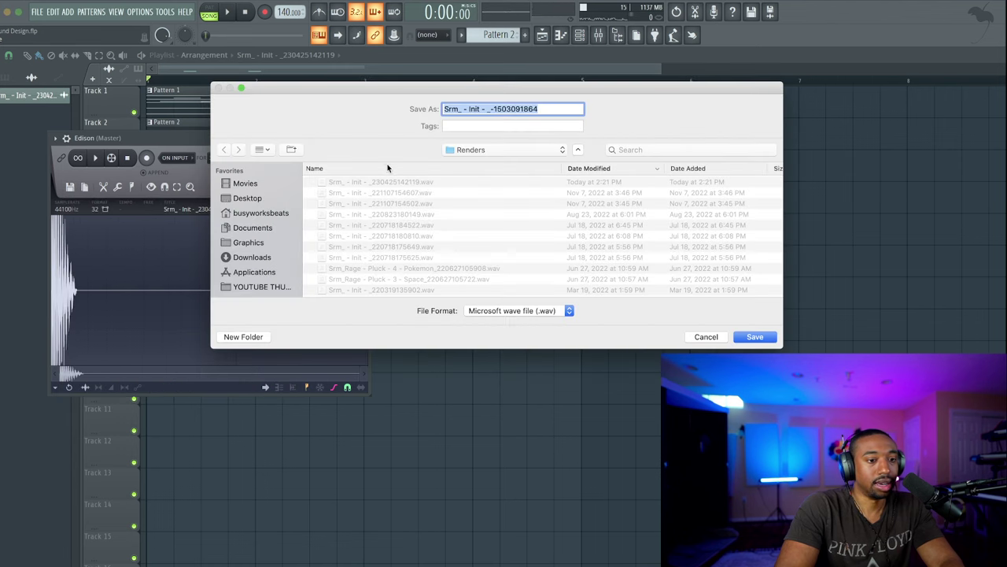
left_click(250, 197)
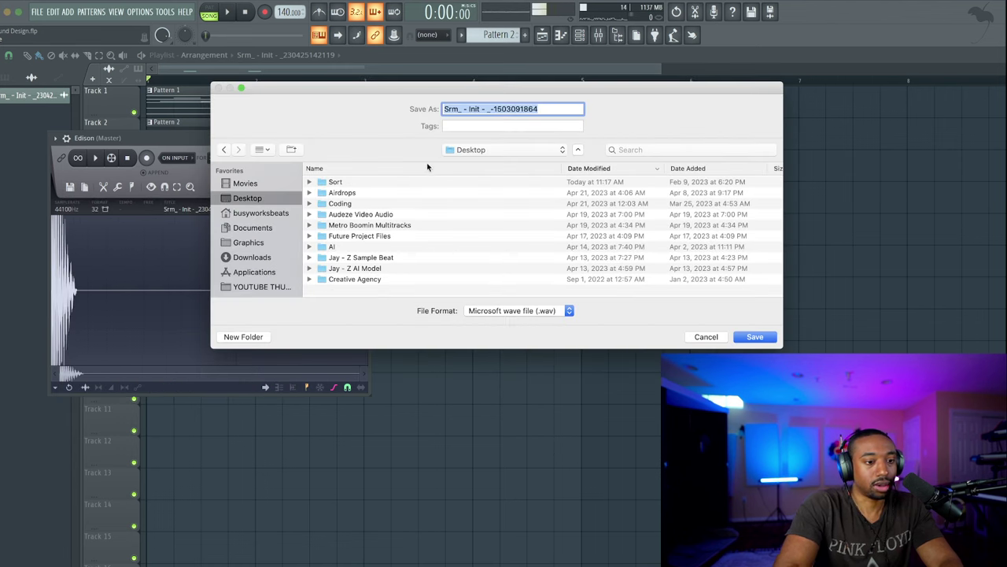
type("Snare")
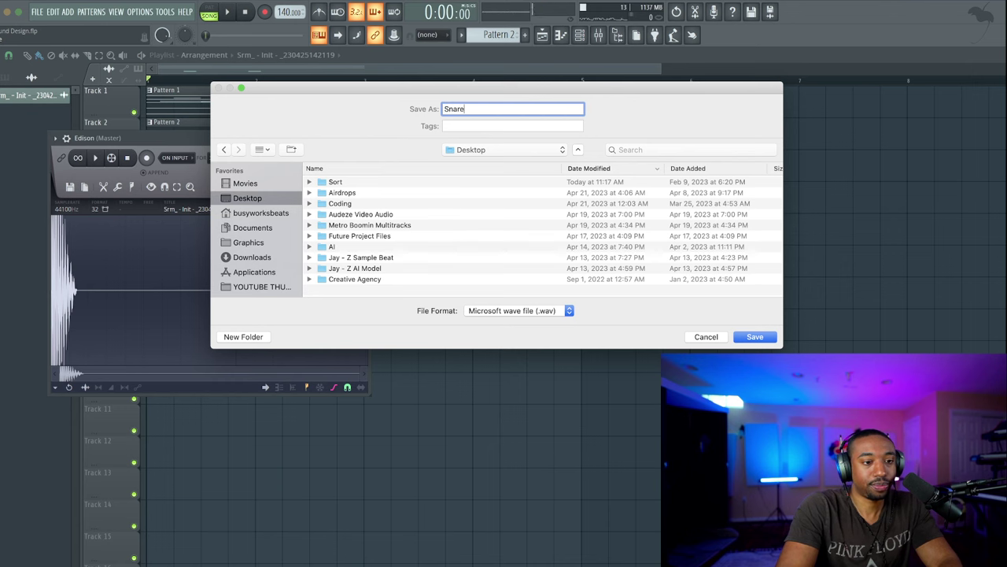
key("Return")
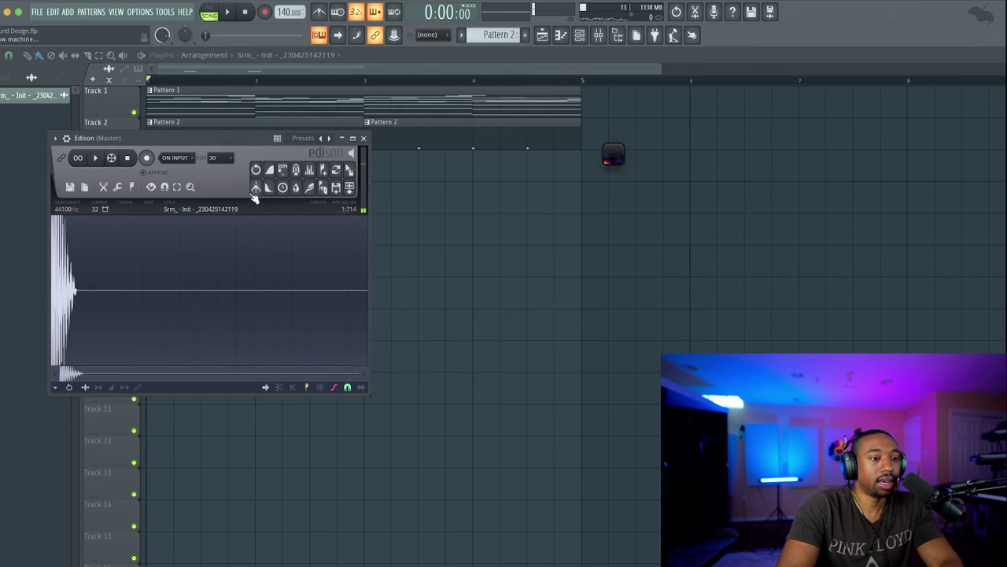
Set the sample's filename property to "Snare 2" and its comment to "BusyWorksBeats.com", and accept the properties
left_click(204, 209)
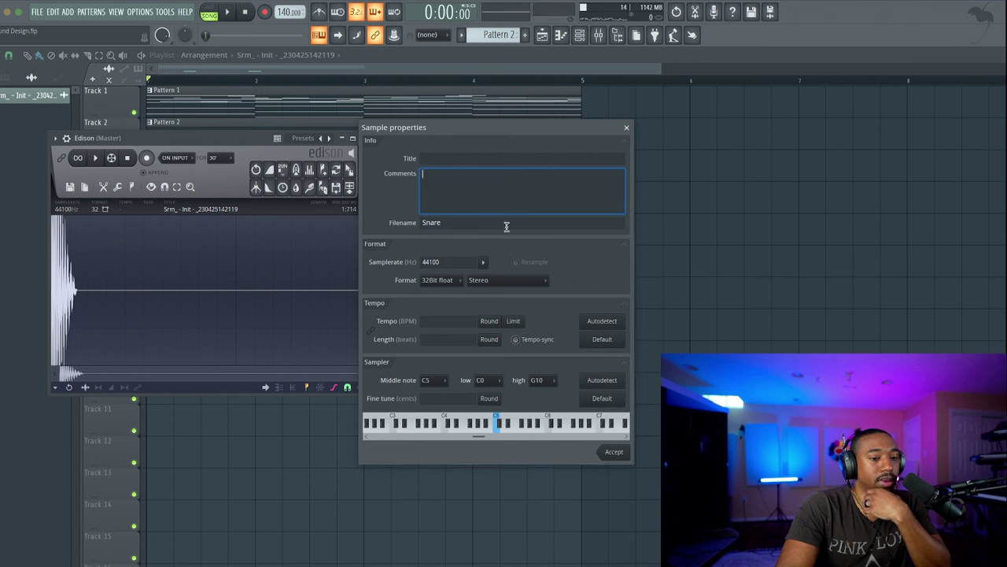
left_click(452, 225)
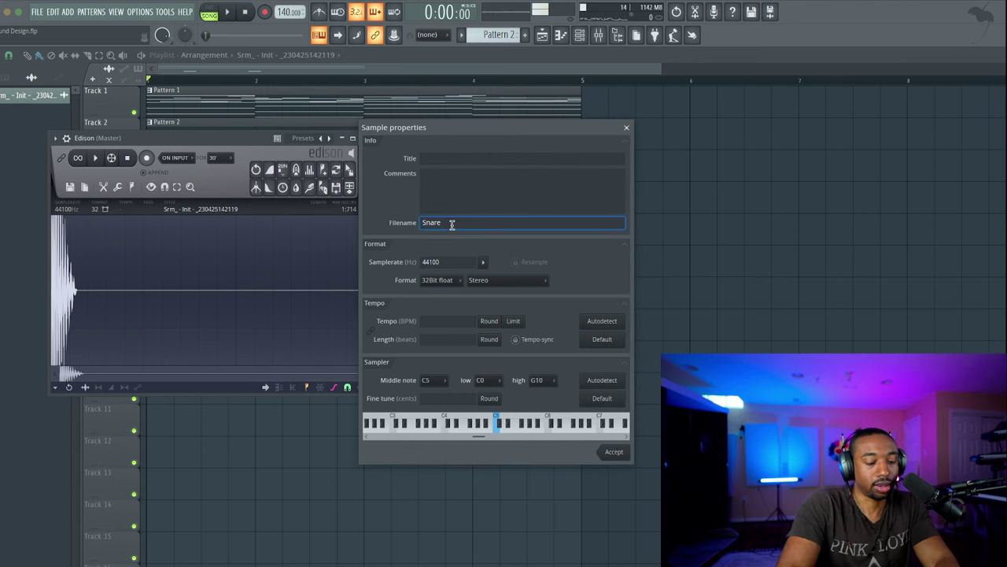
type("2")
left_click(452, 183)
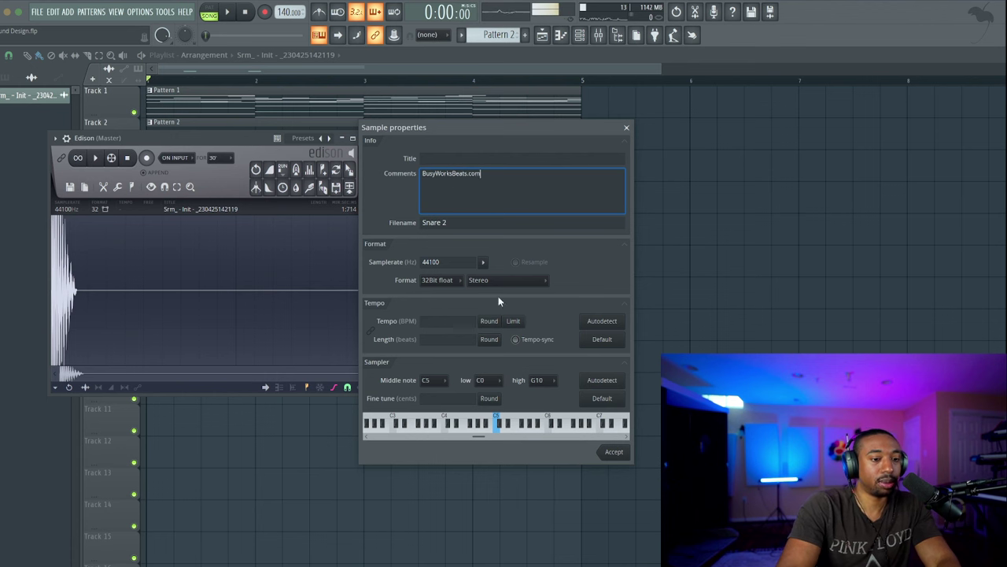
left_click(607, 451)
Save the tagged sample to the Desktop over the Snare wave file, and close the Edison and clip settings windows
left_click(70, 187)
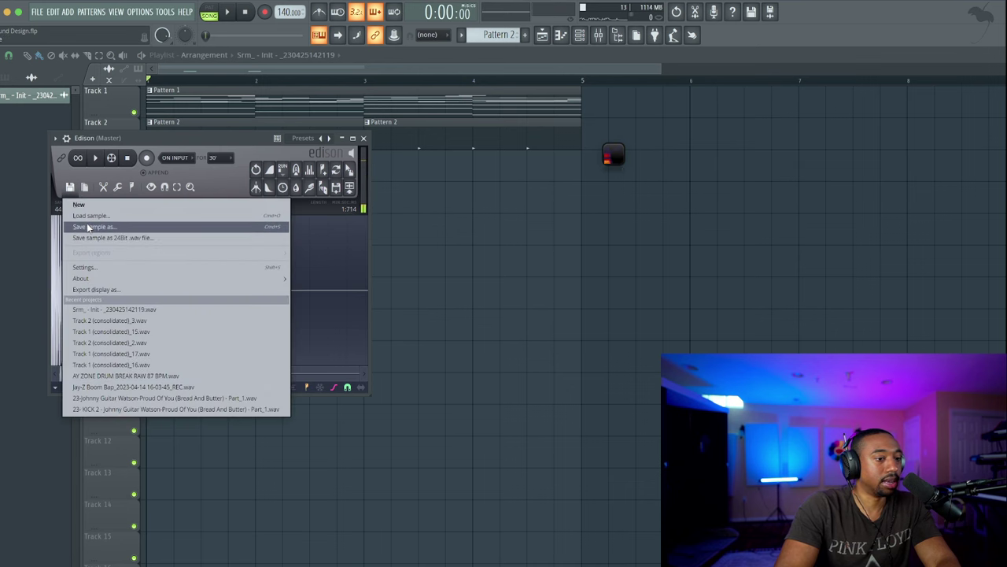
left_click(86, 225)
type("Snare")
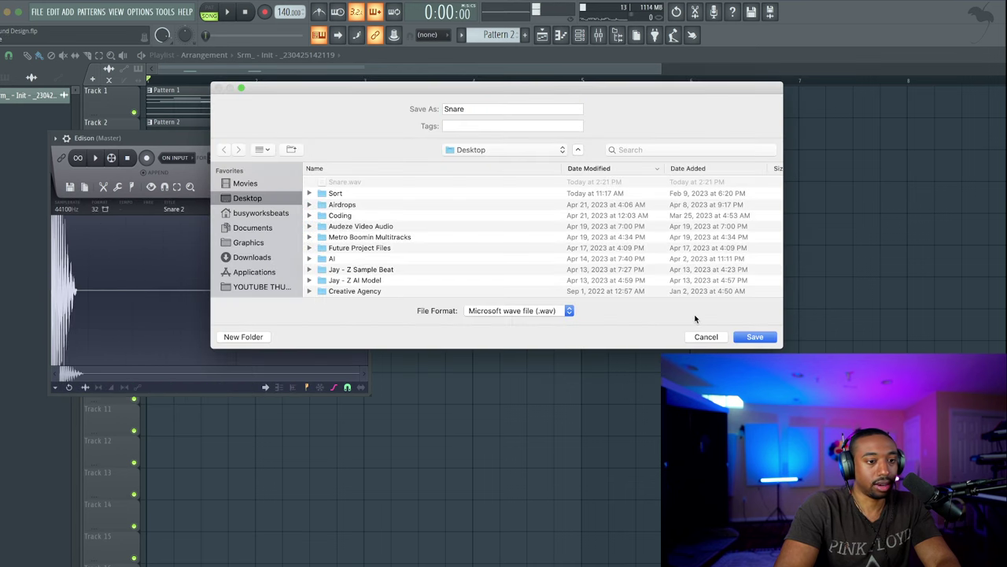
left_click(742, 336)
left_click(577, 162)
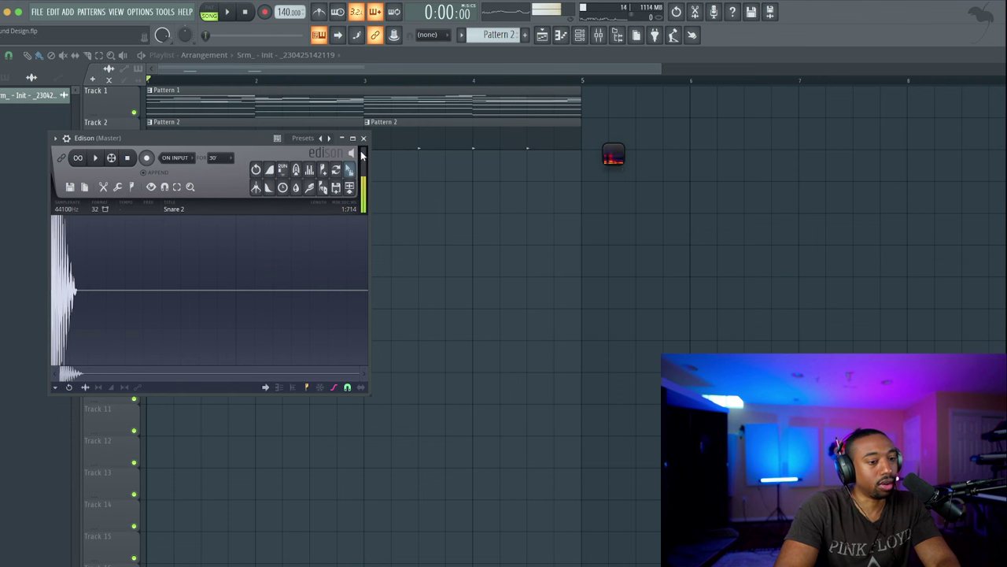
left_click(363, 138)
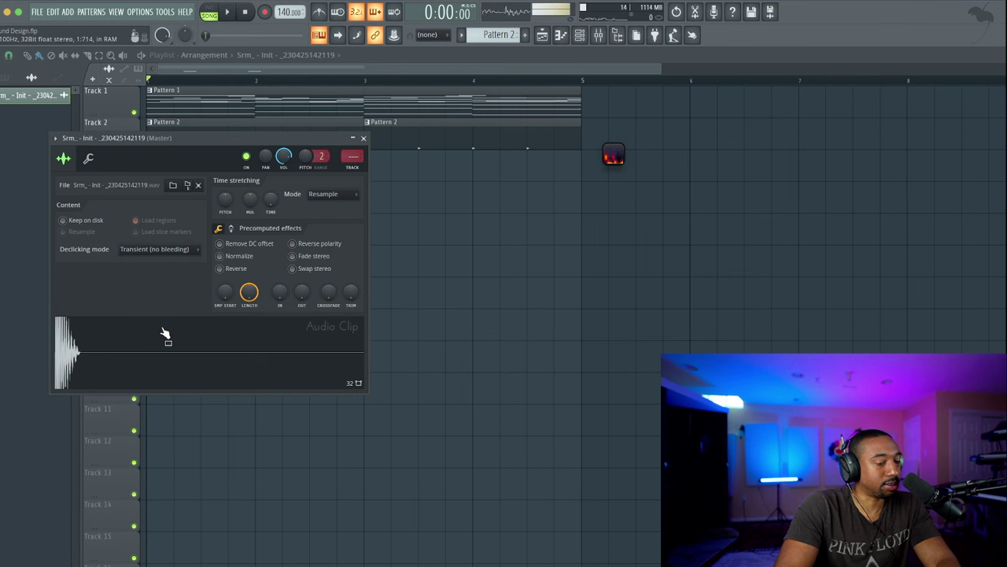
left_click(363, 138)
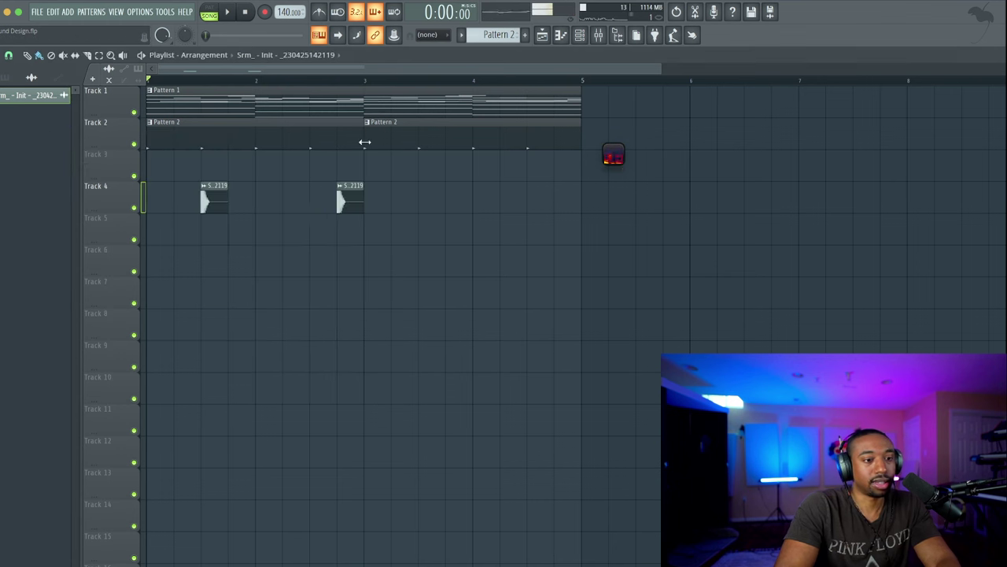
Duplicate the two snare clips on Track 4 further along the track while auditioning the song
key("space")
key("space")
key("space")
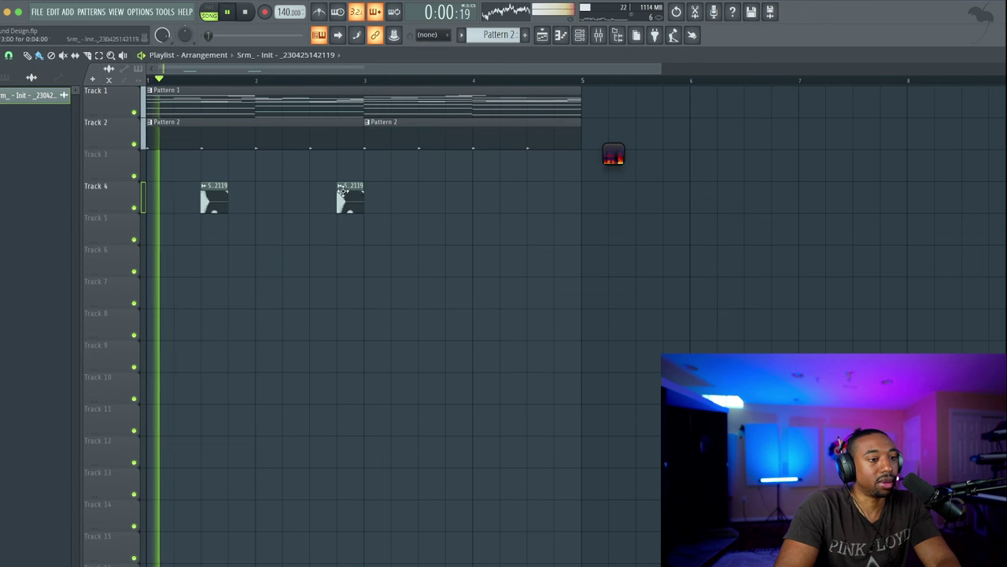
left_click_drag(383, 192, 453, 179)
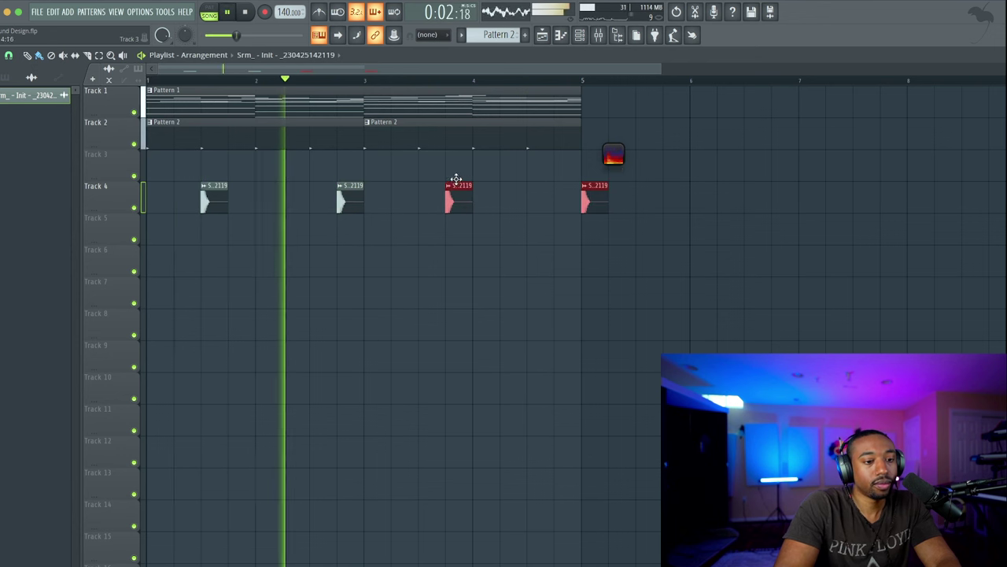
key("space")
key("space")
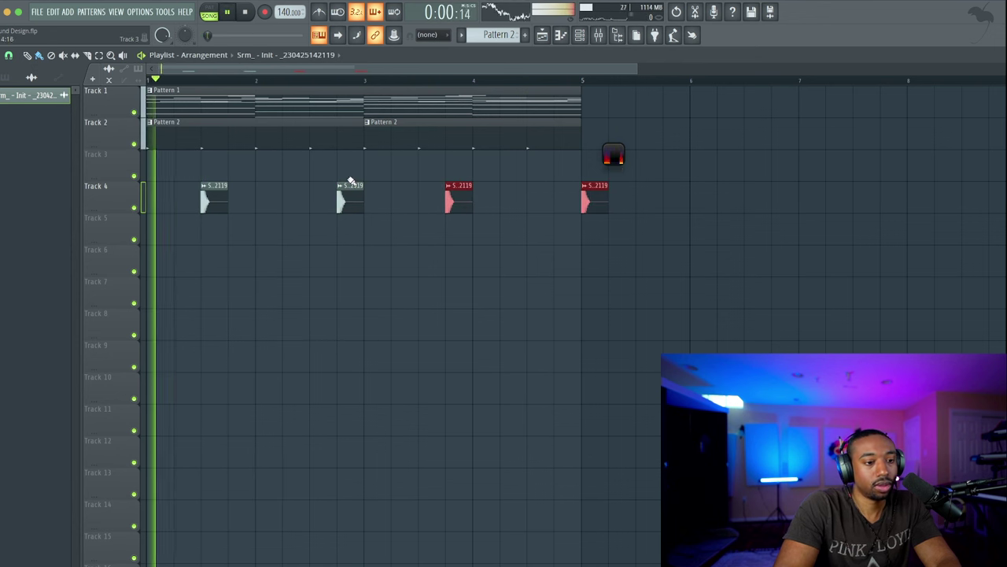
Reposition the last three snare clips on Track 4 to the middle of bars 2, 3 and 4 during playback
left_click_drag(348, 183, 316, 190)
left_click_drag(461, 189, 432, 188)
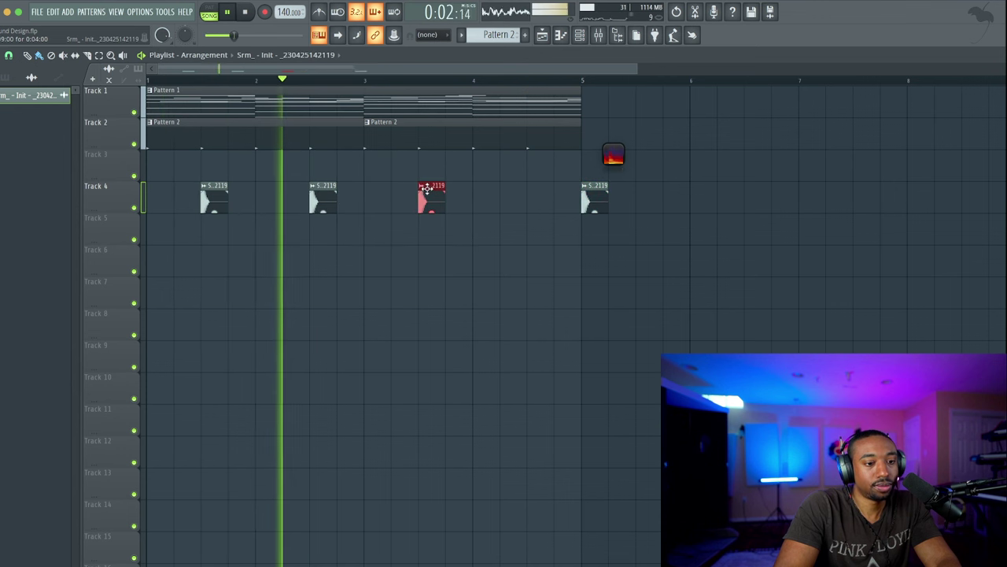
left_click_drag(589, 192, 534, 193)
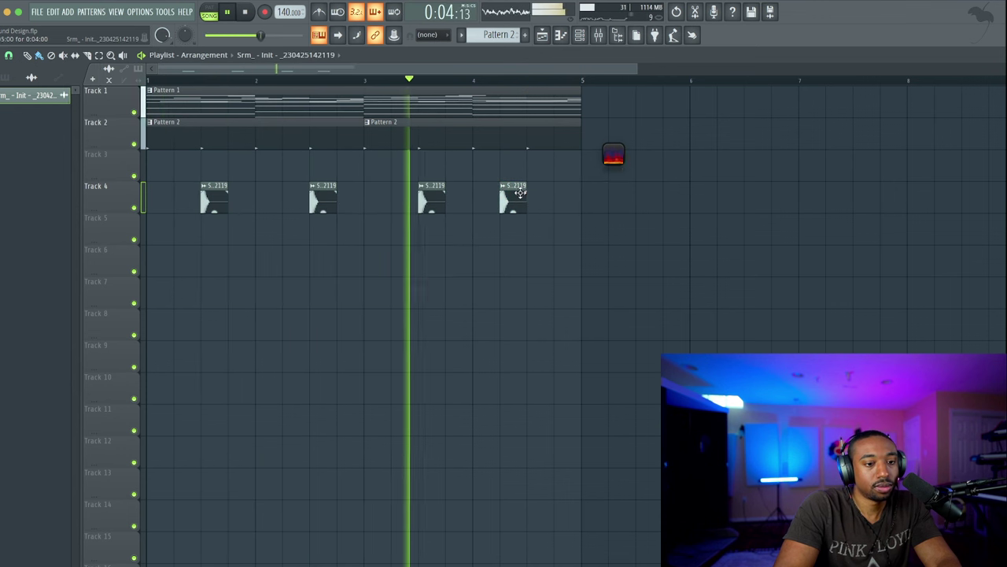
key("space")
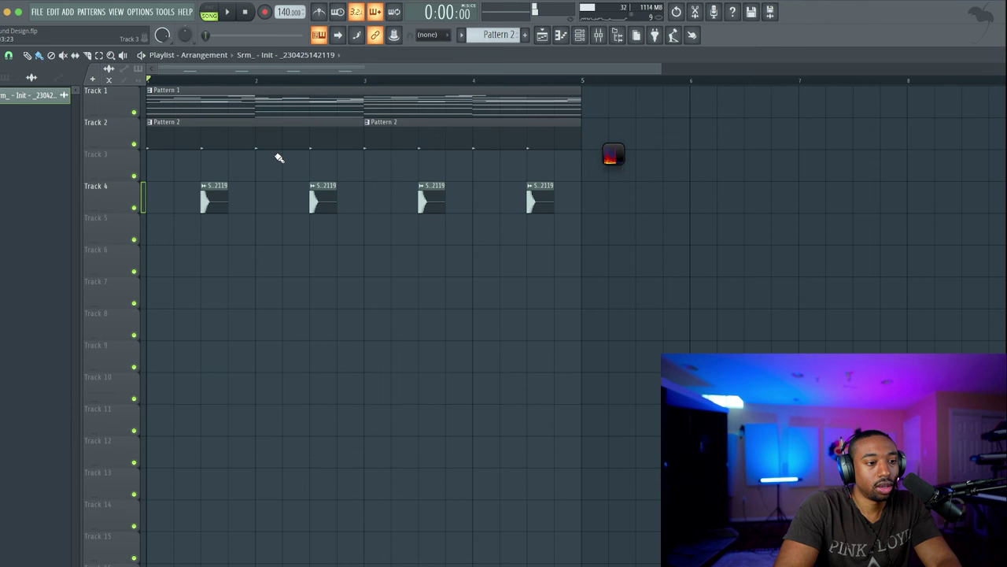
Open the Kick channel's Serum, render its sound onto the start of playlist Track 5, and open the new clip's settings
left_click(579, 35)
left_click(152, 100)
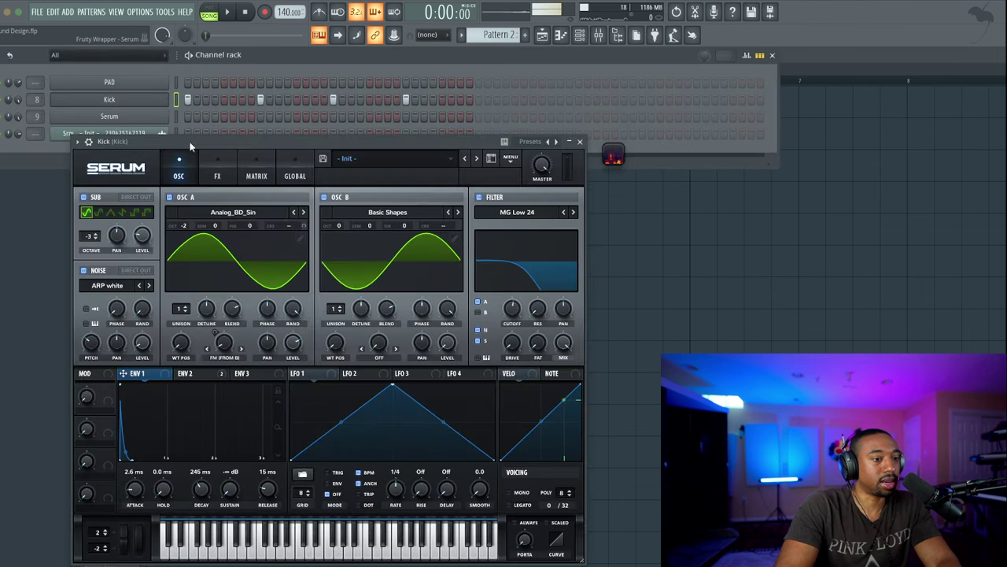
left_click_drag(178, 145, 341, 191)
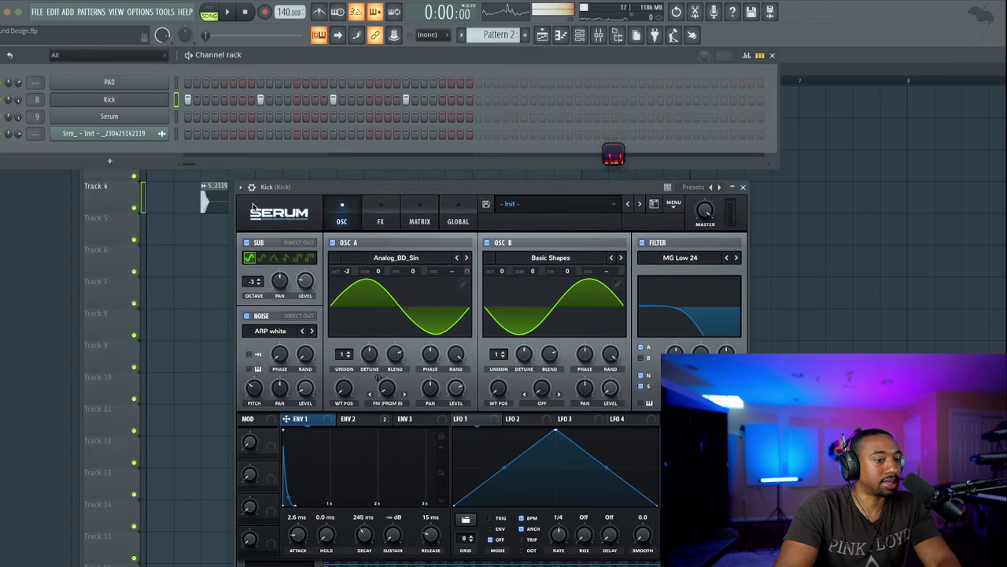
left_click_drag(244, 206, 161, 236)
double_click(169, 229)
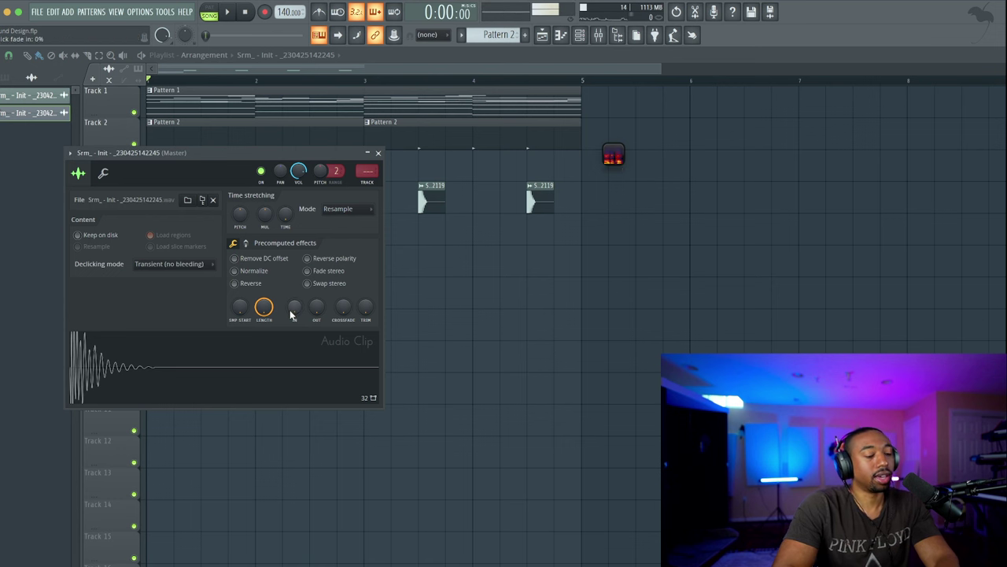
Try a 32% boost with clipping in the kick clip's precomputed effects, reset both, and close the clip settings
left_click(247, 244)
mouse_move(240, 264)
left_mouse_down()
mouse_move(240, 253)
mouse_move(241, 268)
left_mouse_up()
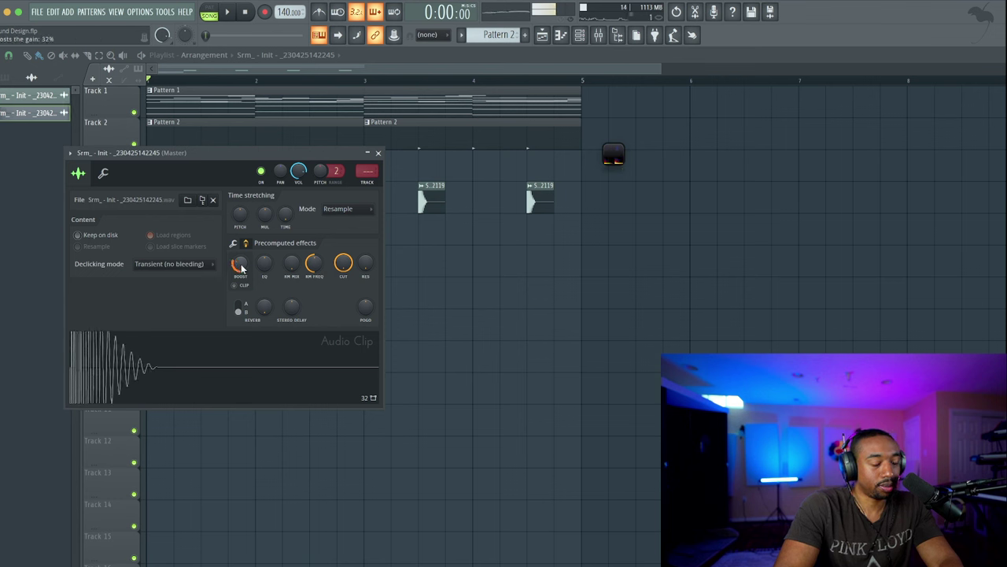
left_click(244, 286)
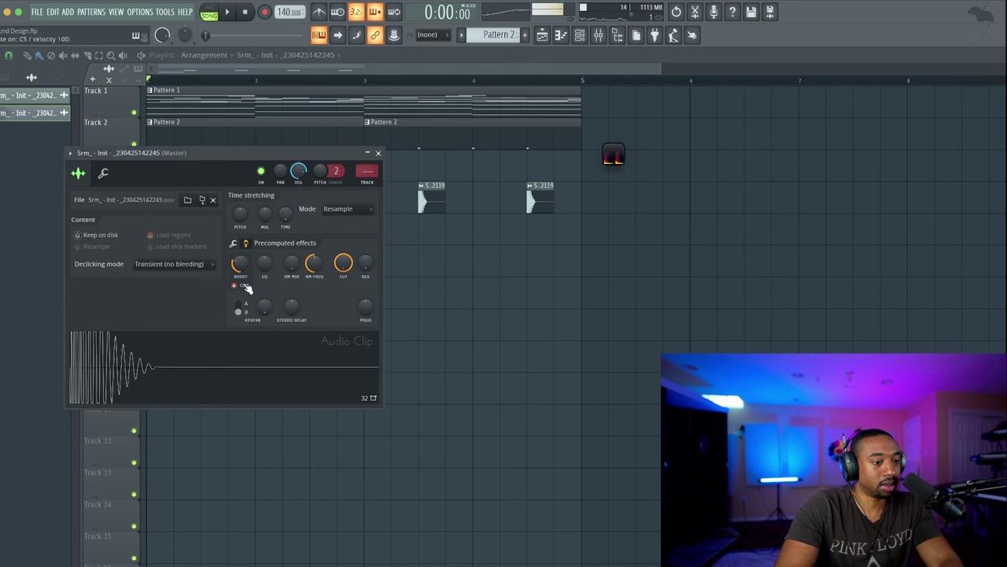
left_click_drag(240, 264, 244, 303)
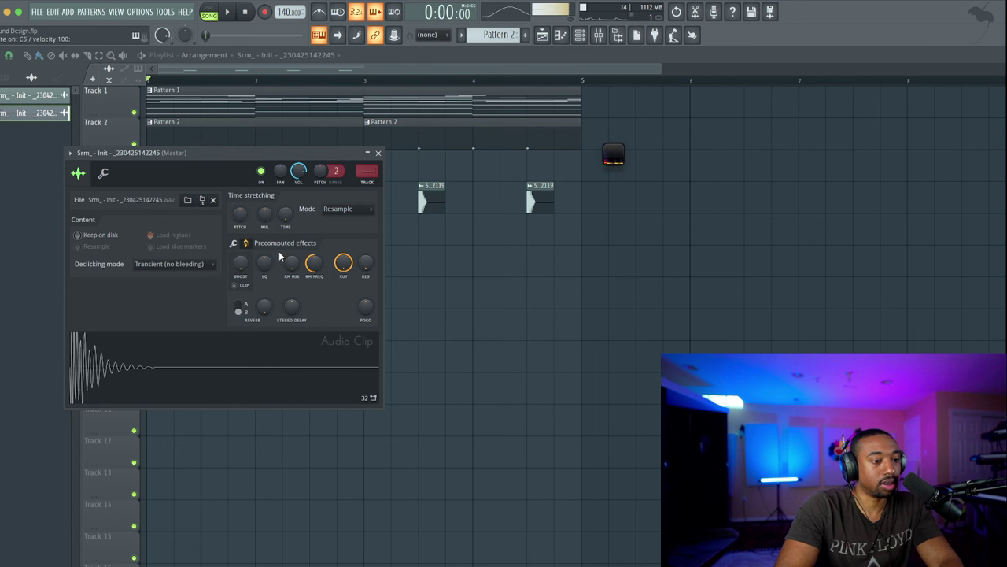
left_click(378, 154)
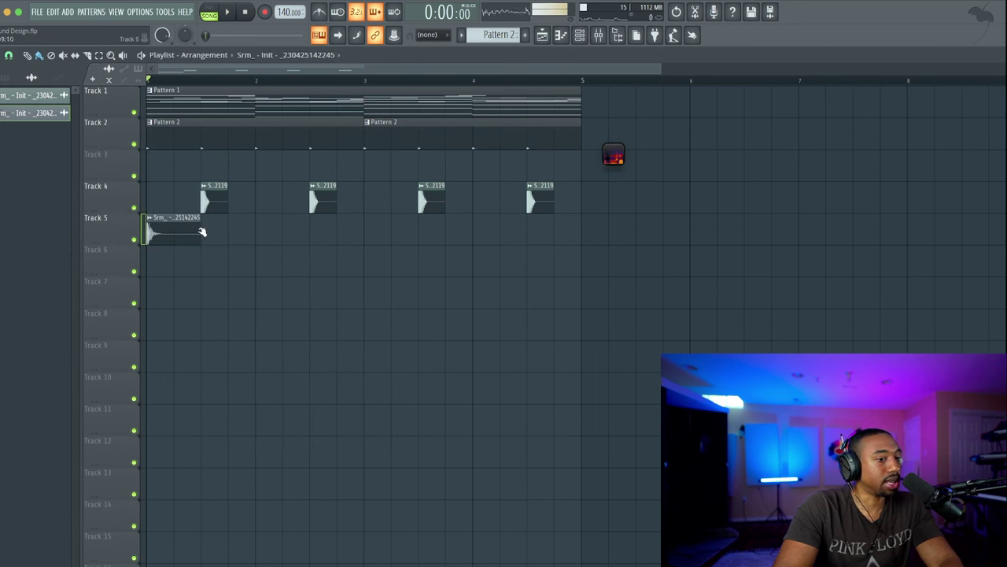
Open the kick clip in Edison and set its filename property to "Kick" and comment to "BusyWorksBeats.com", accepting the properties
double_click(173, 222)
right_click(183, 376)
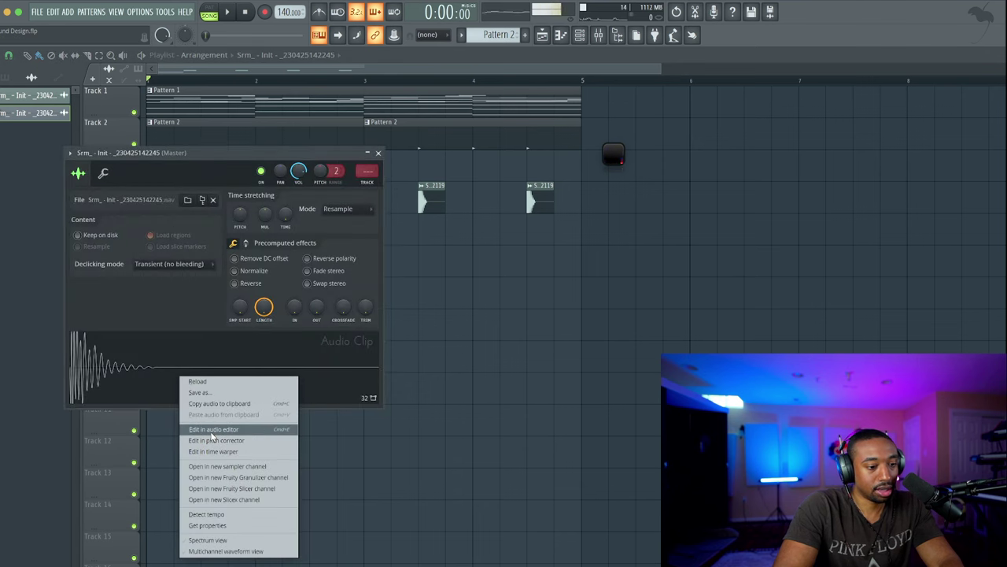
left_click(212, 429)
left_click(200, 209)
left_click(499, 222)
type("K")
left_click(443, 181)
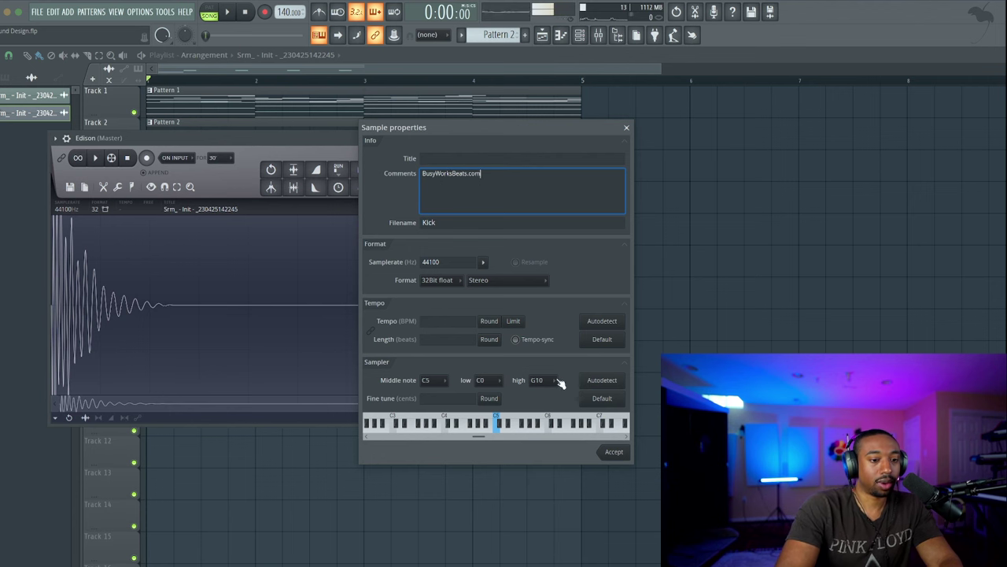
left_click(614, 454)
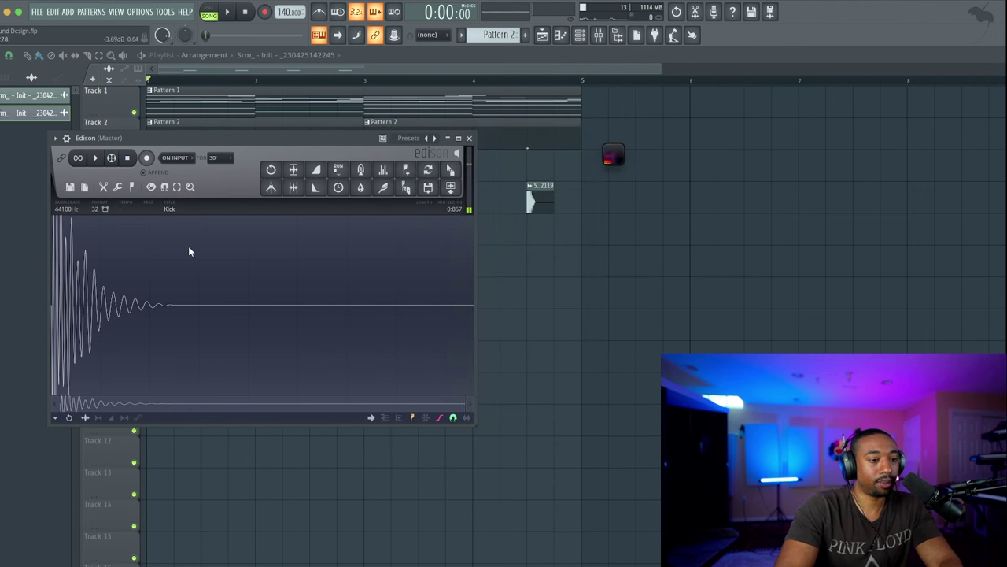
Save the Edison sample to the Desktop as a Microsoft wave file named Kick, and close the Edison and clip windows
left_click(69, 186)
left_click(83, 227)
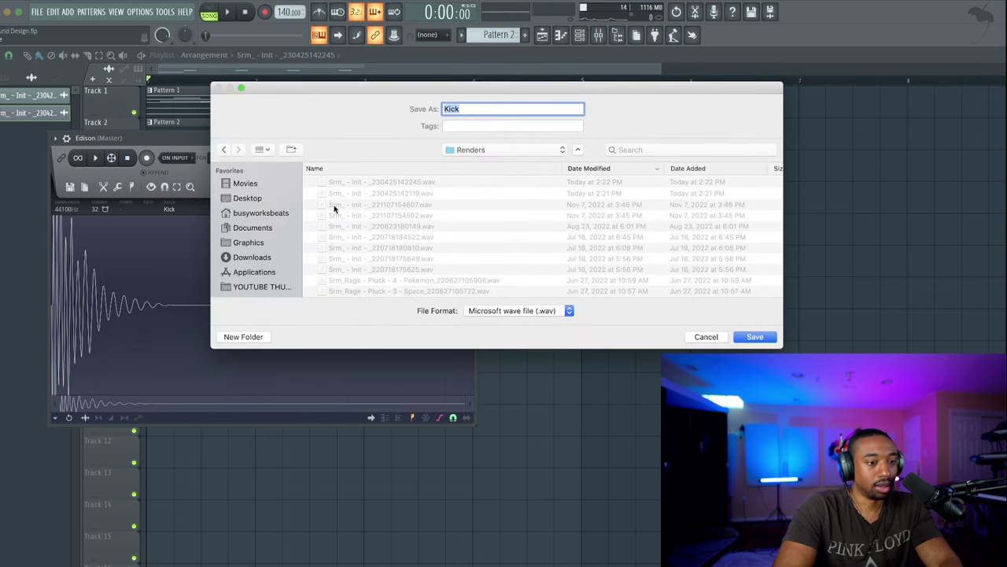
left_click(236, 199)
key("Return")
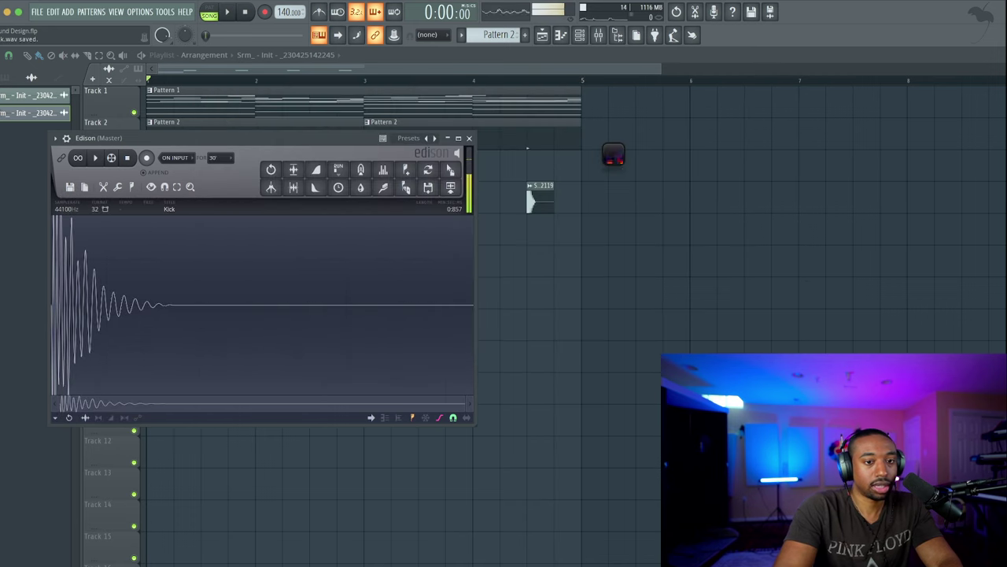
left_click(467, 138)
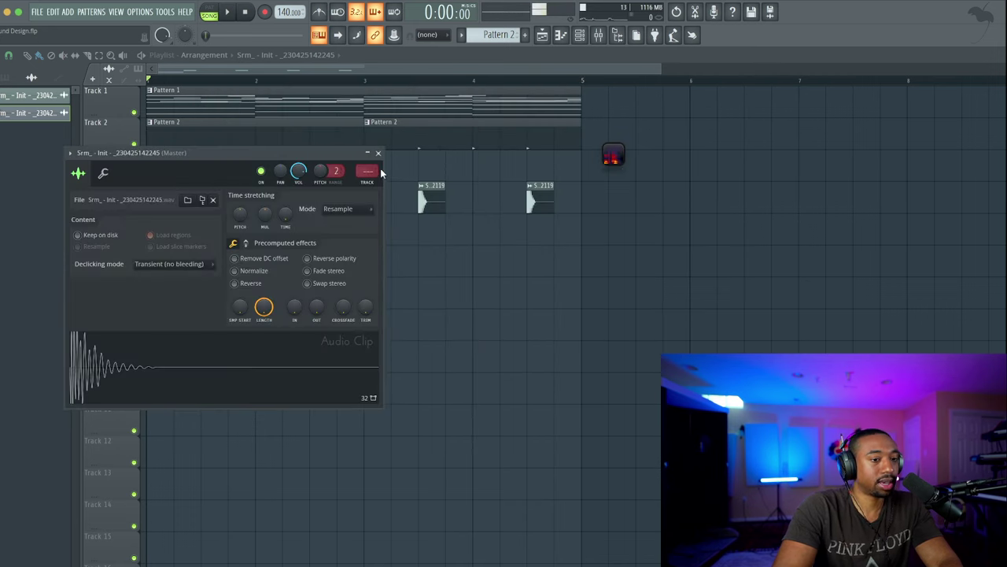
key("Escape")
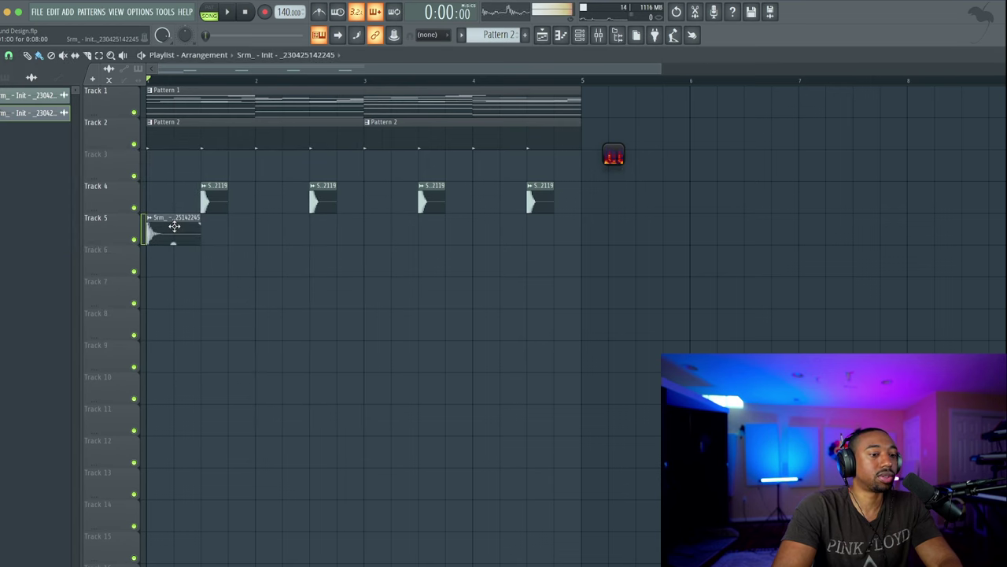
Try a second kick clip directly after the first on Track 5, and delete the copy
left_click_drag(175, 226, 234, 225)
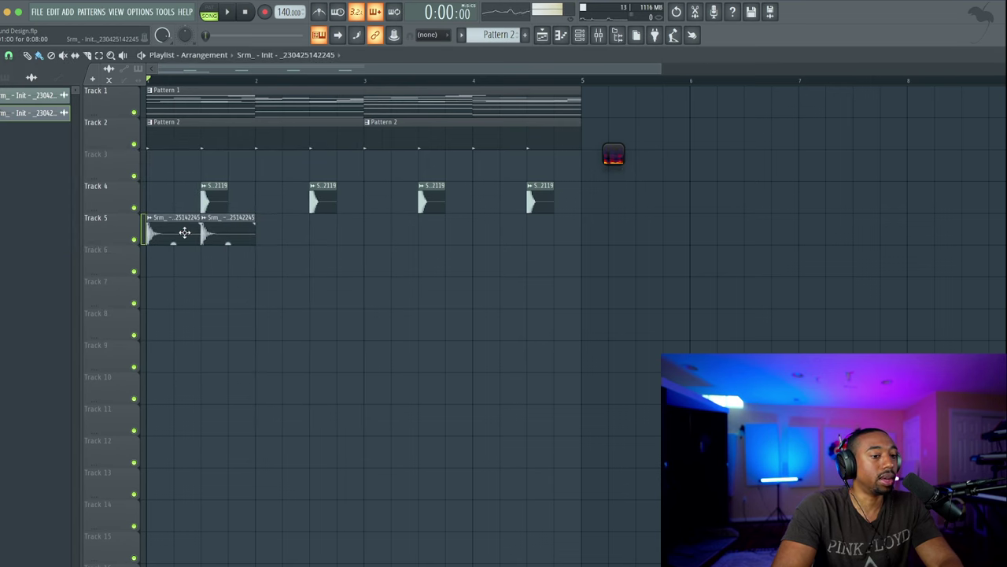
right_click(229, 230)
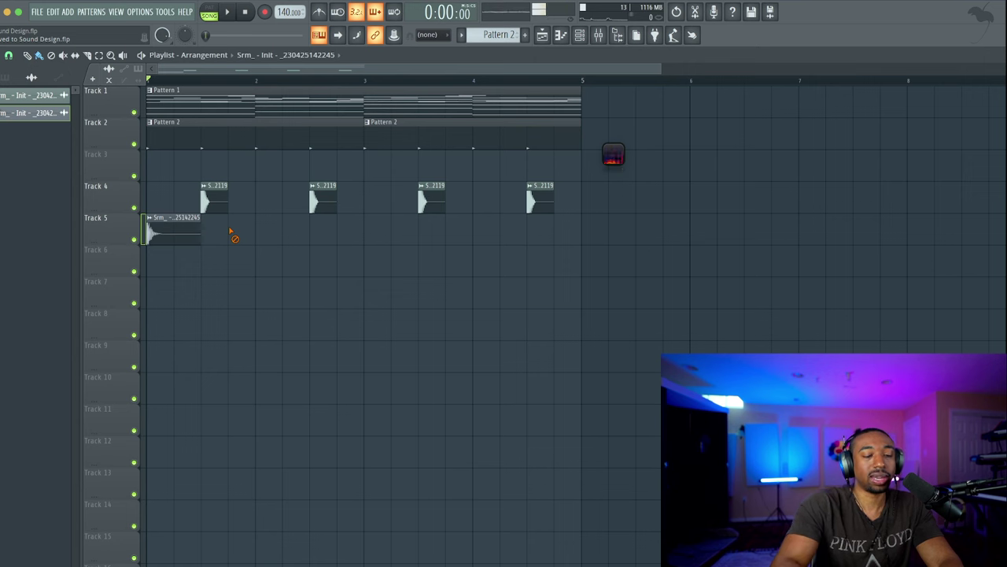
Remove both Pattern 2 clips from playlist Track 2
scroll(232, 233, "down", 1)
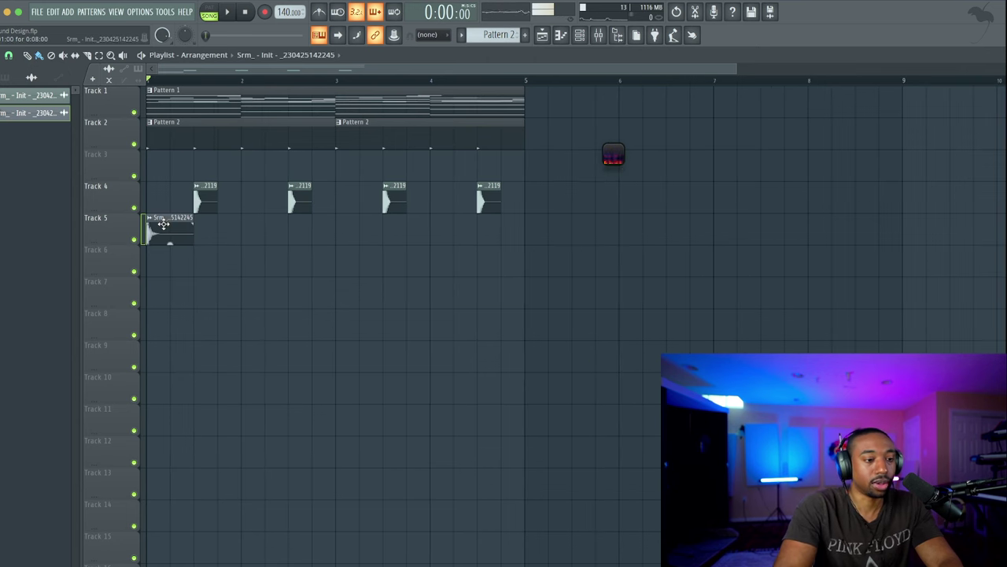
right_click(180, 132)
right_click(370, 144)
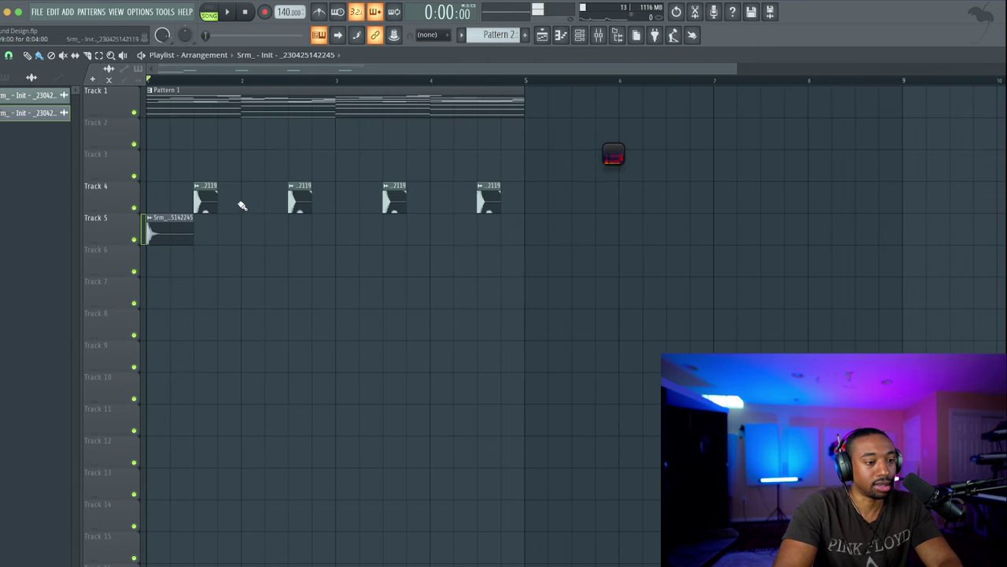
Check the audio channels in the channel rack, then delete the kick clip from Track 5 and undo the deletion
left_click(579, 35)
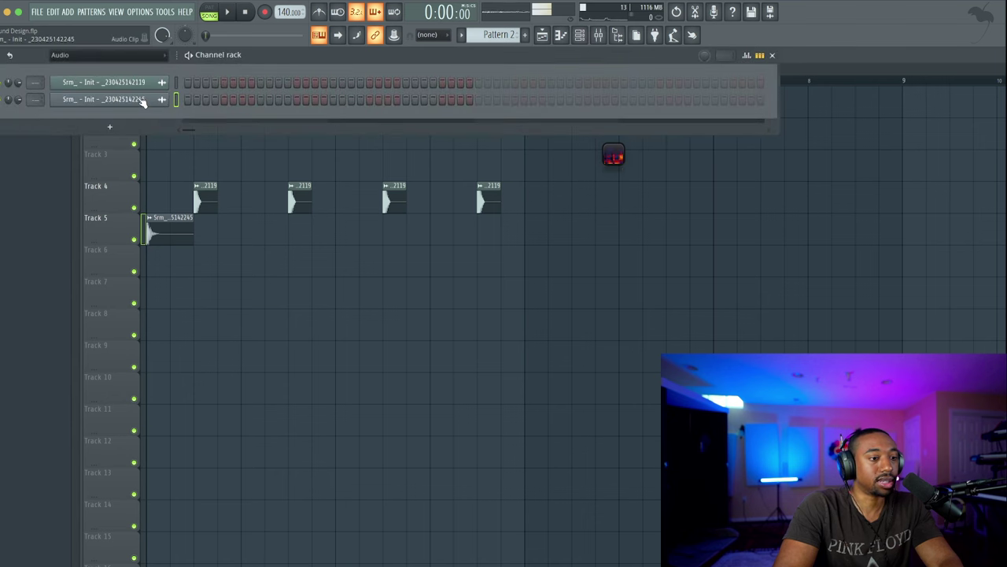
key("F6")
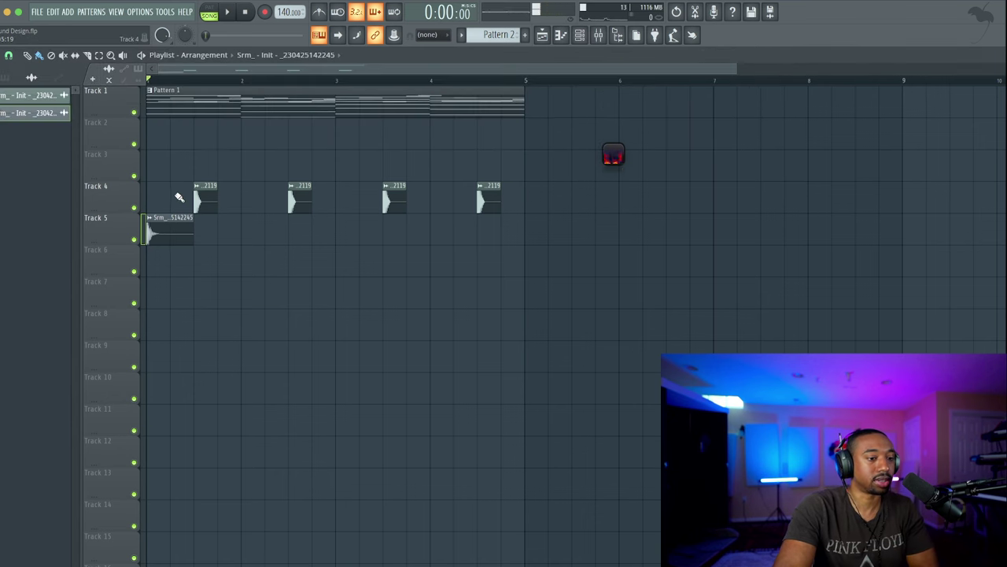
right_click(169, 230)
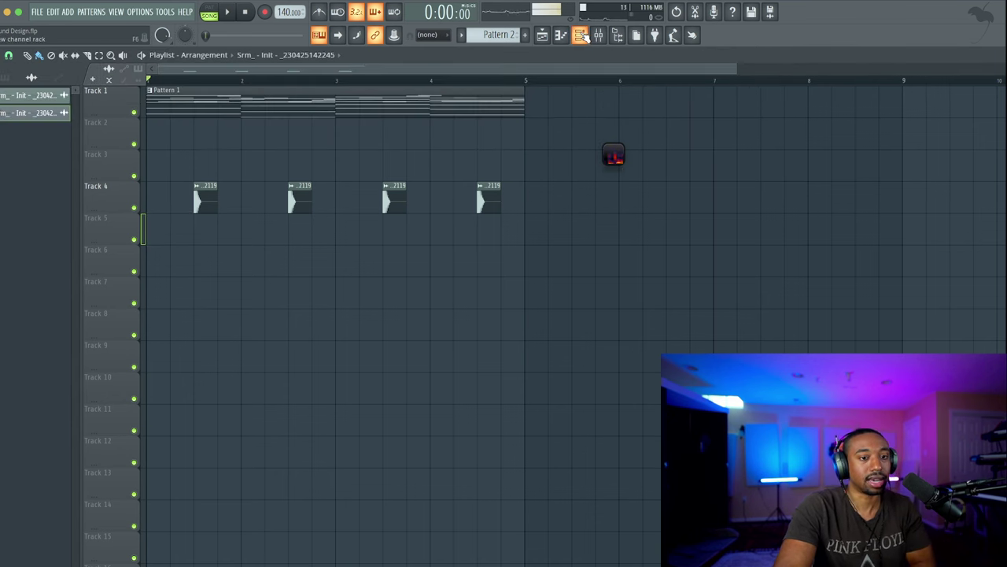
key("ctrl+z")
Boost the kick clip slightly in its precomputed effects, and open the mixer with the clip assigned to mixer track 10
double_click(166, 227)
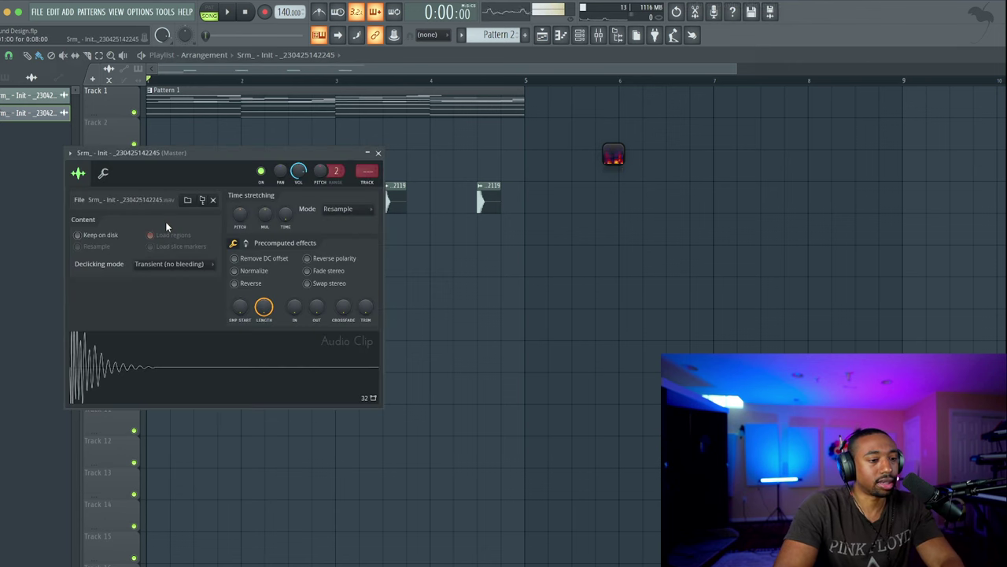
left_click(244, 244)
left_click_drag(240, 262, 240, 260)
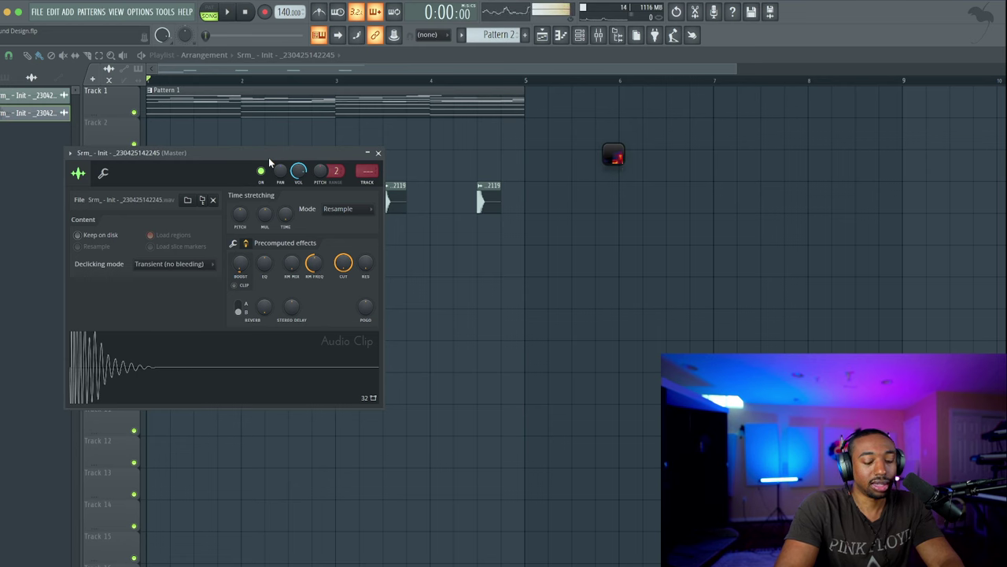
key("F9")
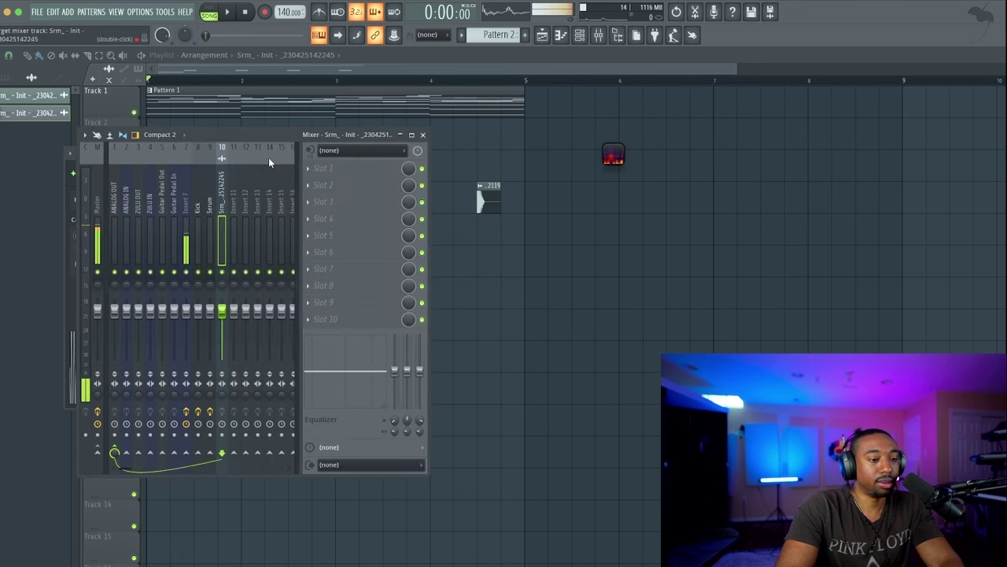
Load TR5 Classic Clipper in the first effect slot of mixer track 10 and set its slope to 0.0
left_click(327, 181)
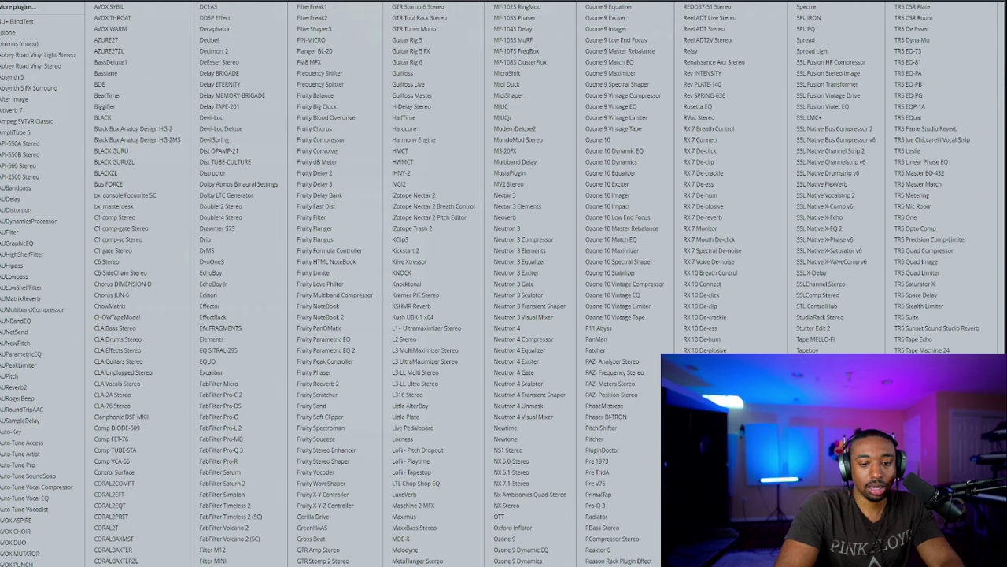
left_click(802, 393)
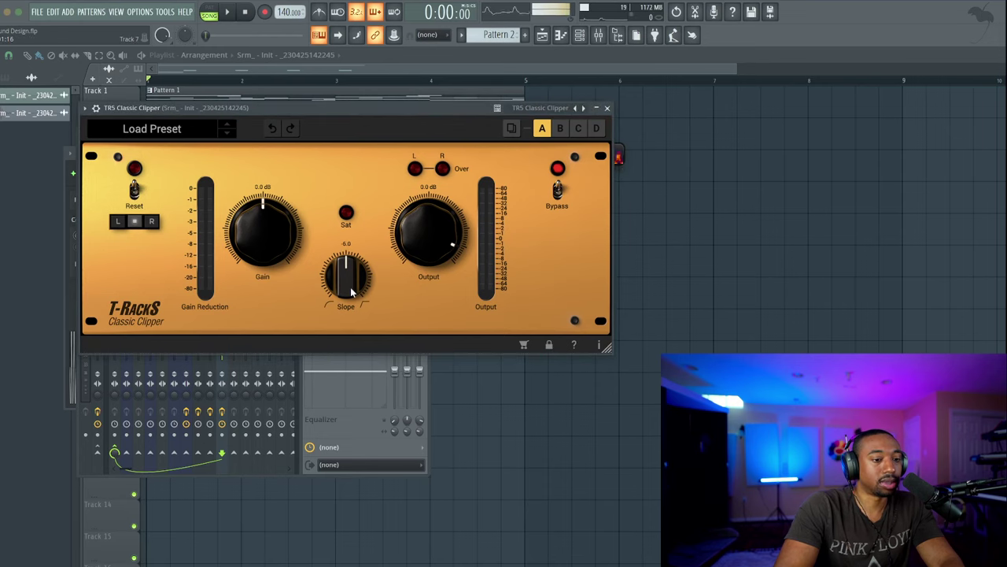
left_click_drag(351, 291, 345, 174)
left_click(606, 108)
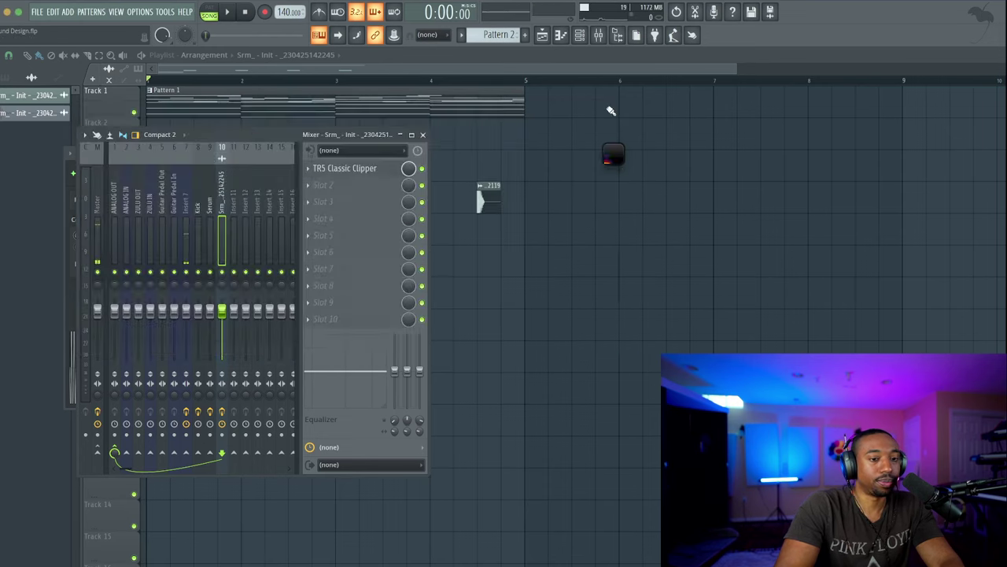
key("F9")
Place a second kick clip on Track 5 and duplicate the pair until eight clips fill bars 1 to 4
left_click(202, 240)
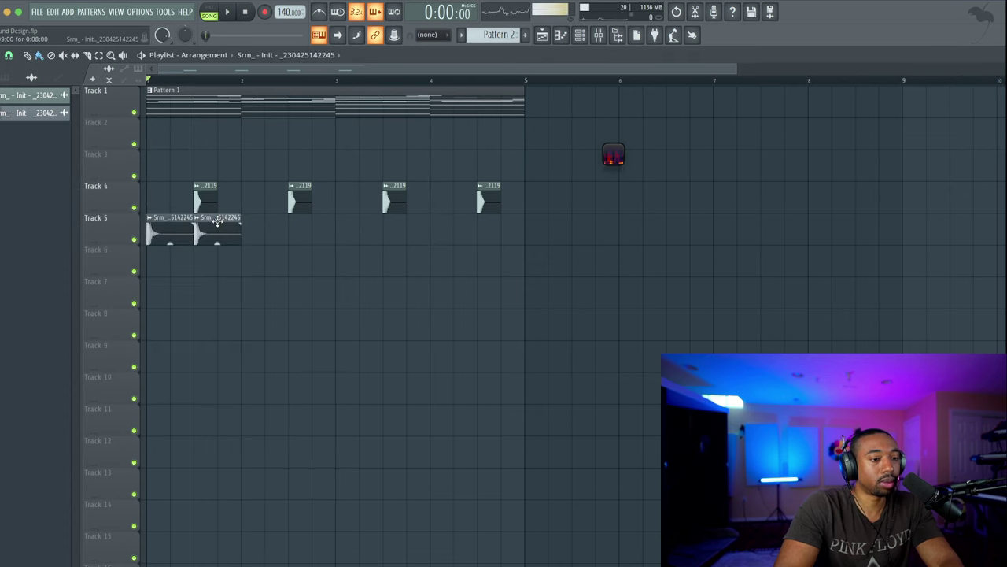
key("space")
left_click_drag(229, 242, 147, 213)
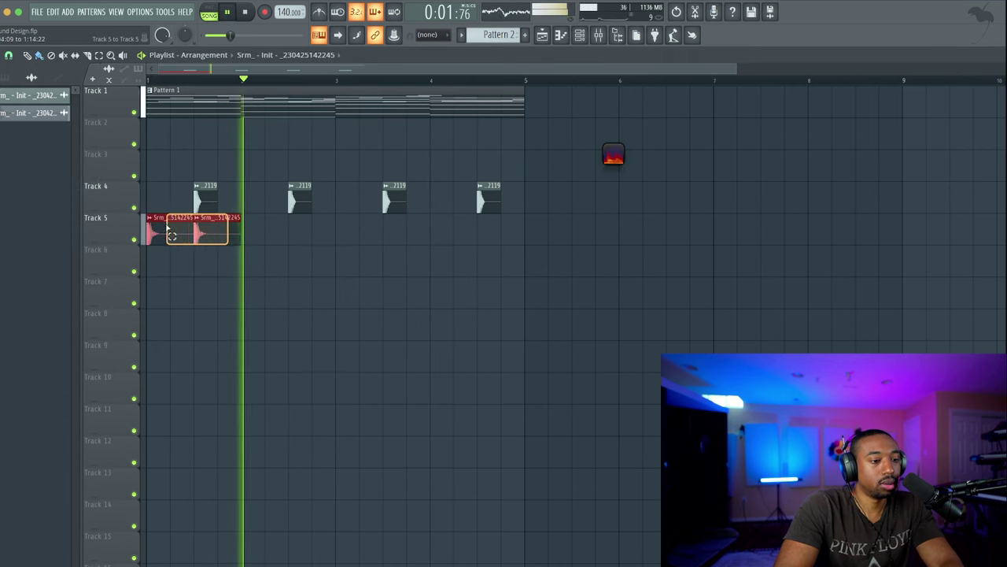
key("space")
key("ctrl+b")
left_click_drag(337, 243, 145, 216)
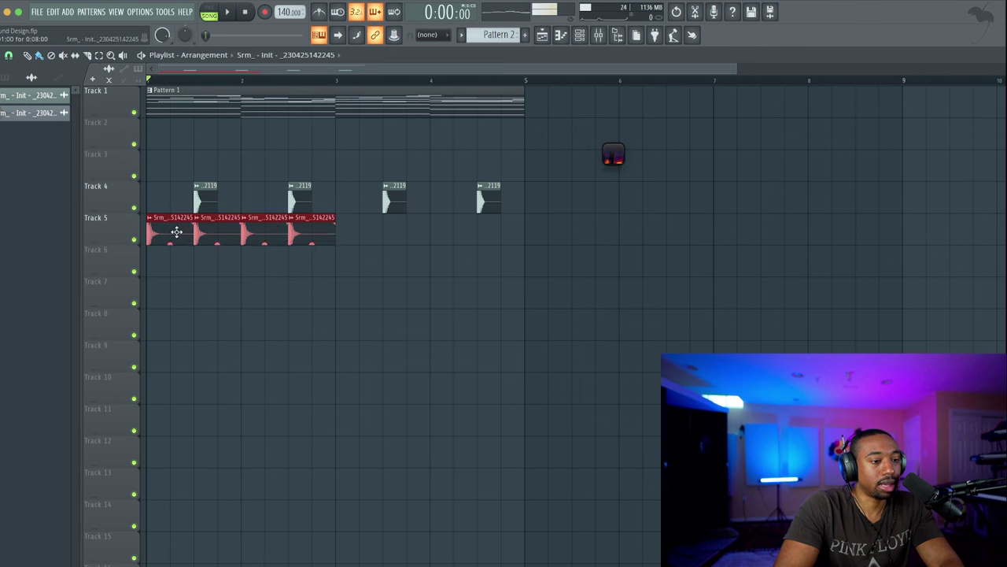
key("ctrl+b")
left_click_drag(351, 230, 375, 227)
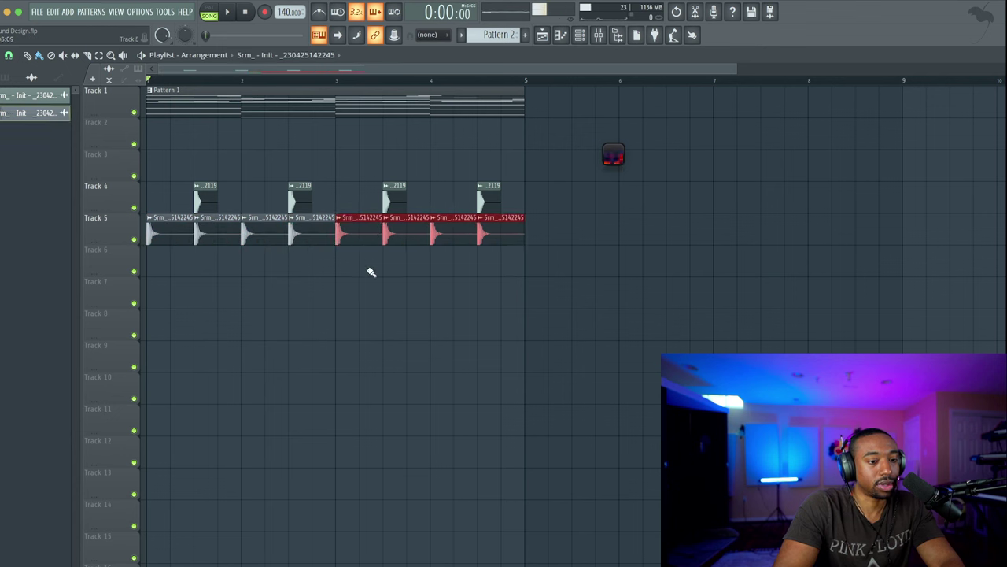
Check the Classic Clipper's gain reduction on the kick's mixer track while the arrangement plays
double_click(371, 220)
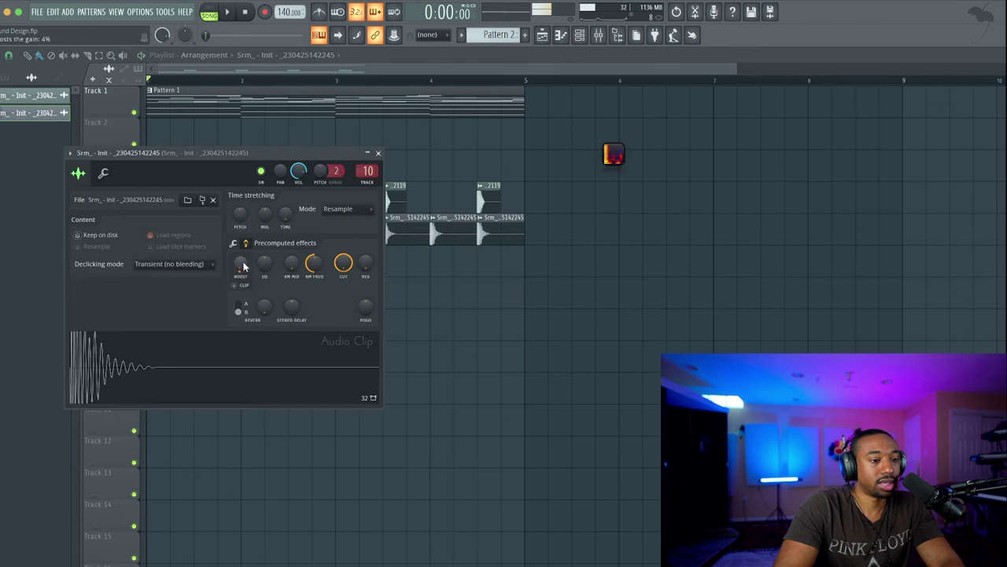
key("space")
left_click(598, 35)
key("space")
left_click(361, 168)
key("space")
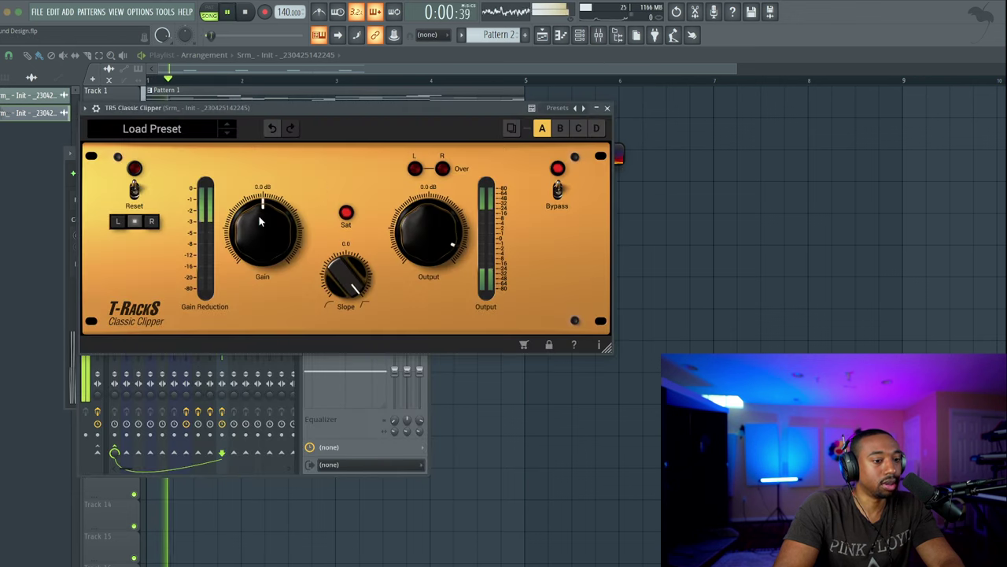
key("space")
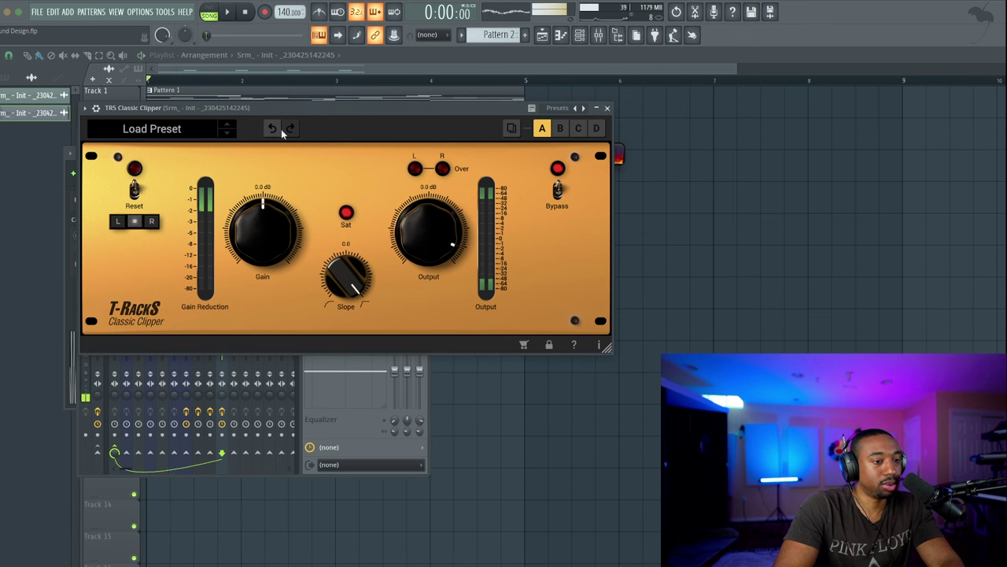
left_click(606, 107)
key("space")
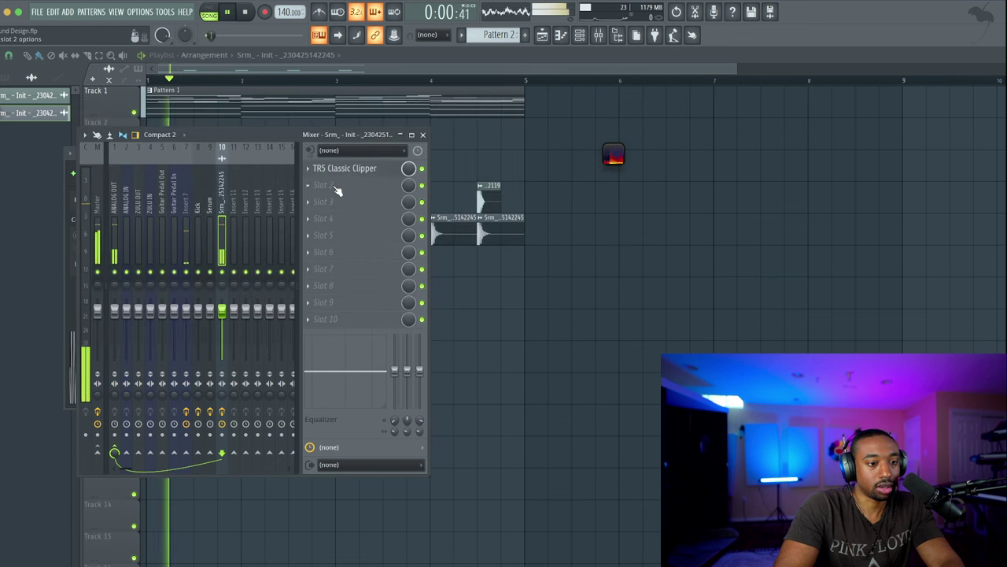
Set the kick's Classic Clipper gain to -0.6 dB and output to 0.6 dB during playback
double_click(485, 229)
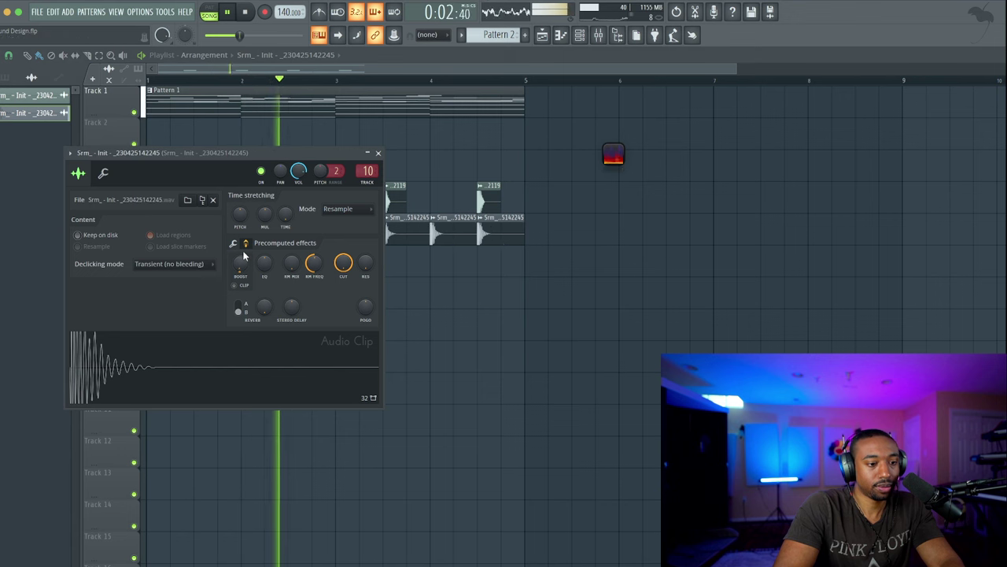
left_click(368, 171)
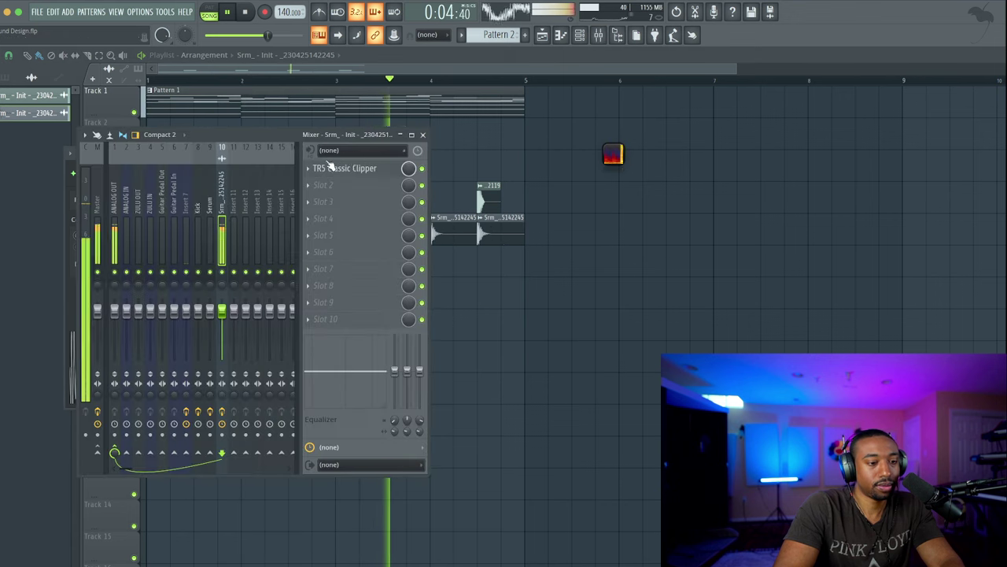
left_click(330, 166)
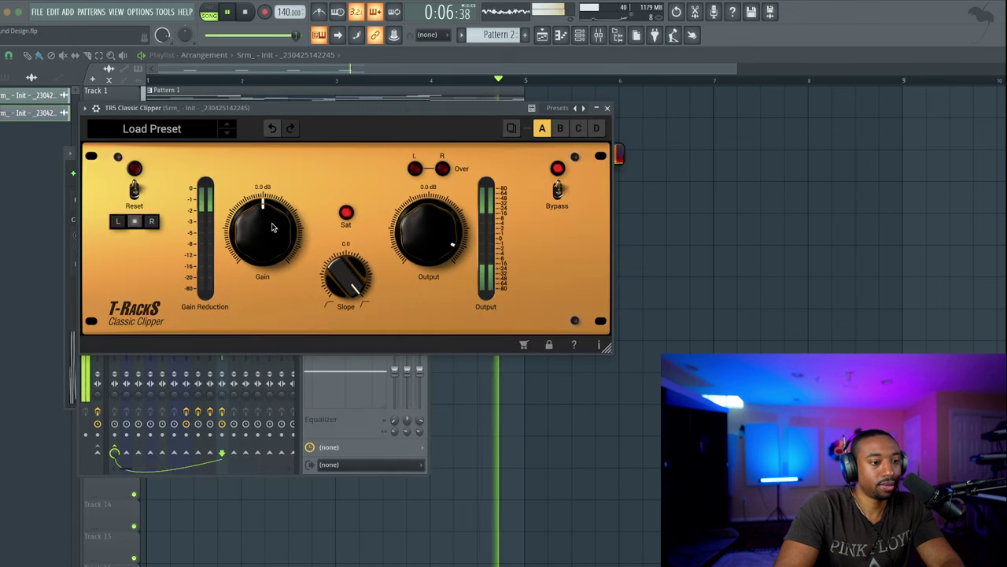
left_click_drag(265, 225, 289, 233)
scroll(434, 234, "up", 2)
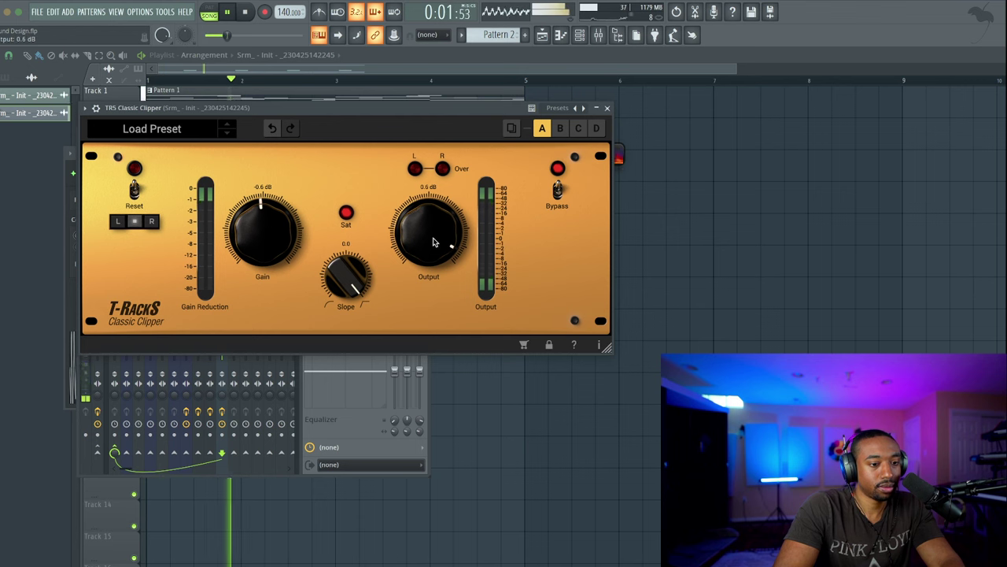
left_click(607, 108)
key("F9")
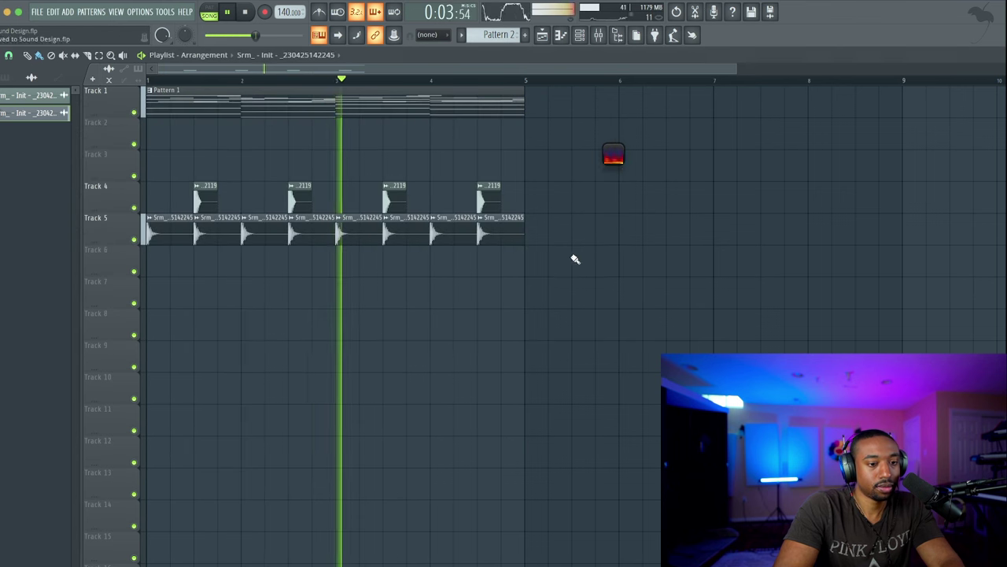
Stop playback, show all channels in the channel rack, and save the project
left_click(581, 34)
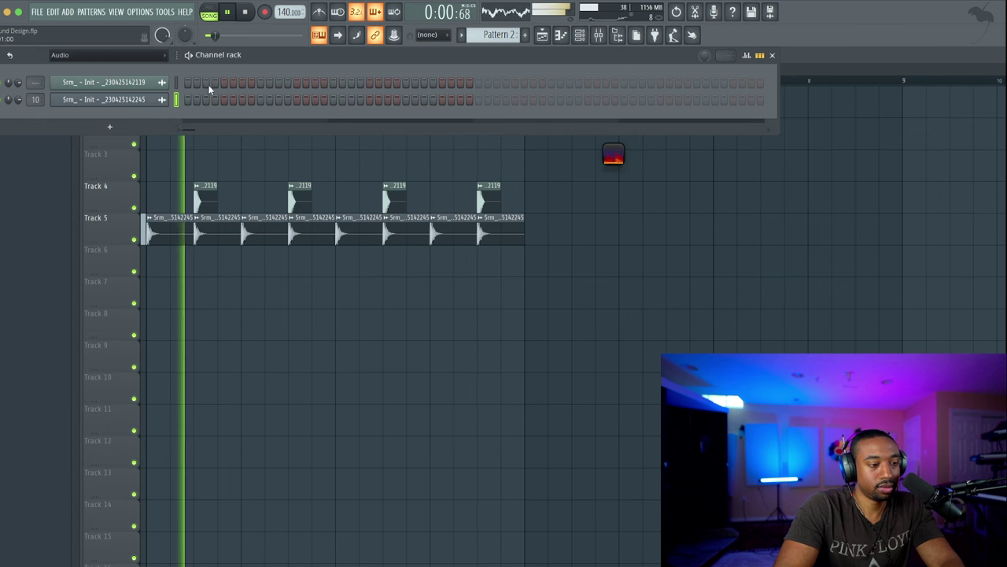
key("F6")
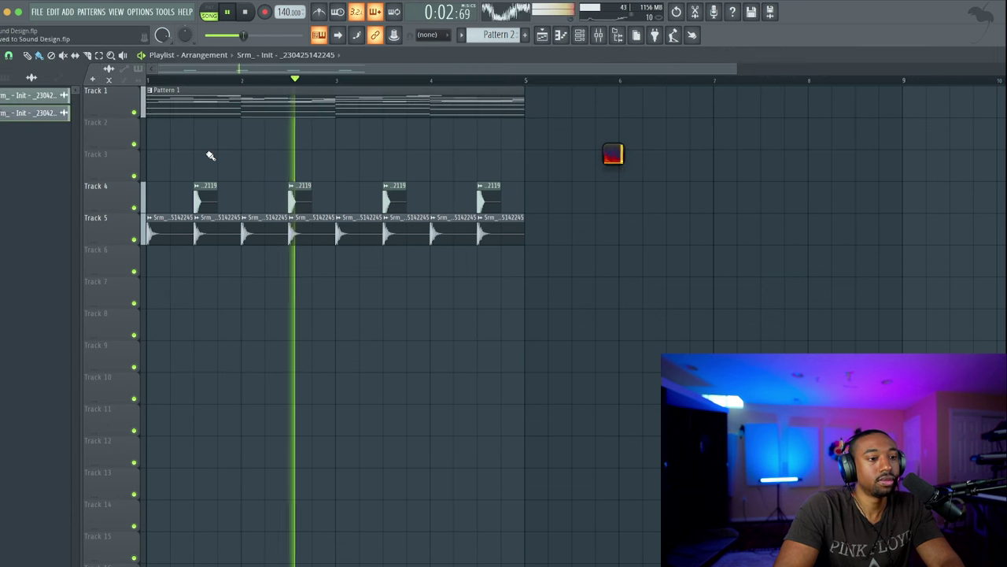
left_click(580, 36)
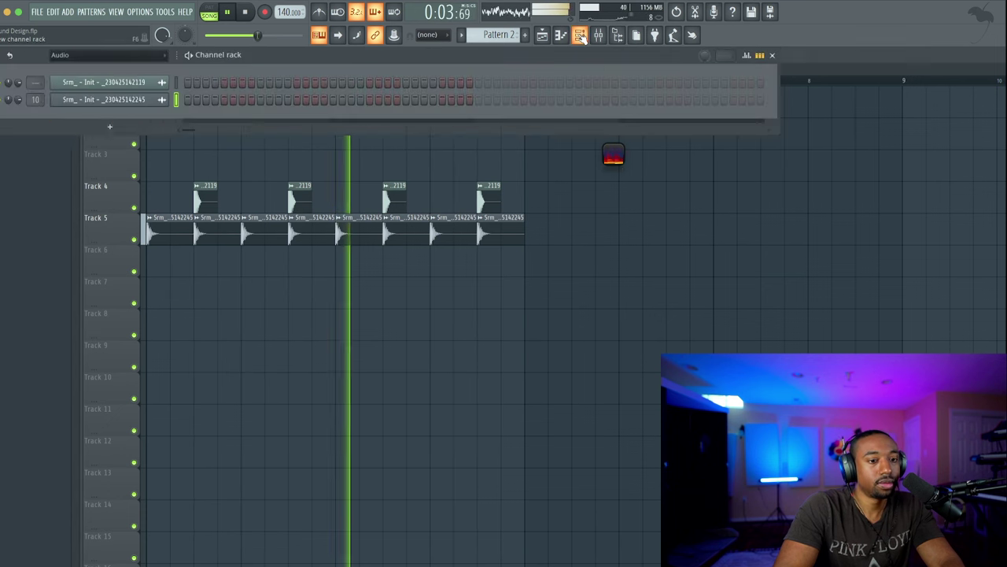
key("space")
left_click(113, 56)
left_click(115, 72)
key("ctrl+s")
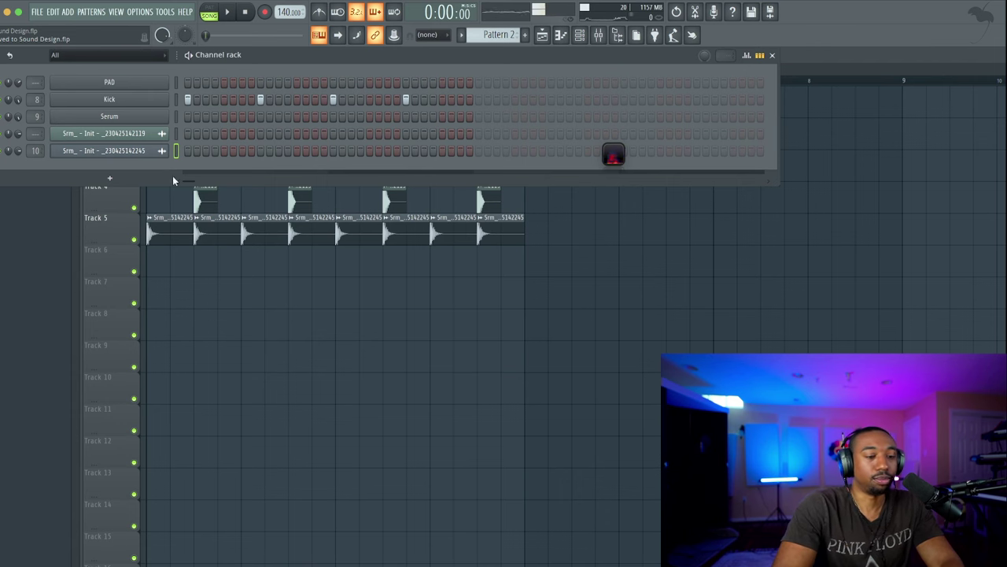
Create Pattern 3 and add a second Serum instrument to the channel rack
left_click(580, 34)
left_click(579, 35)
key("F4")
left_click(111, 177)
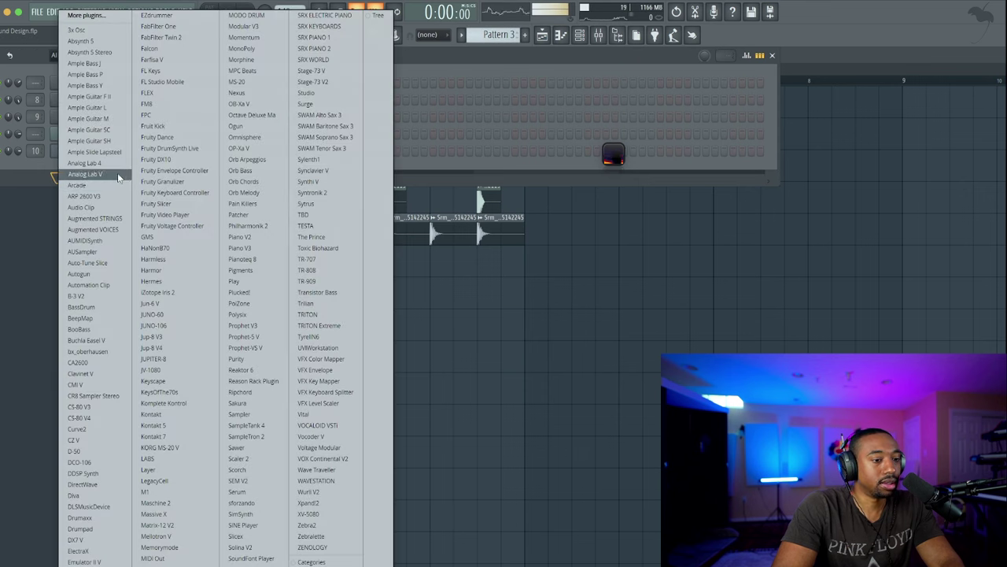
left_click(239, 491)
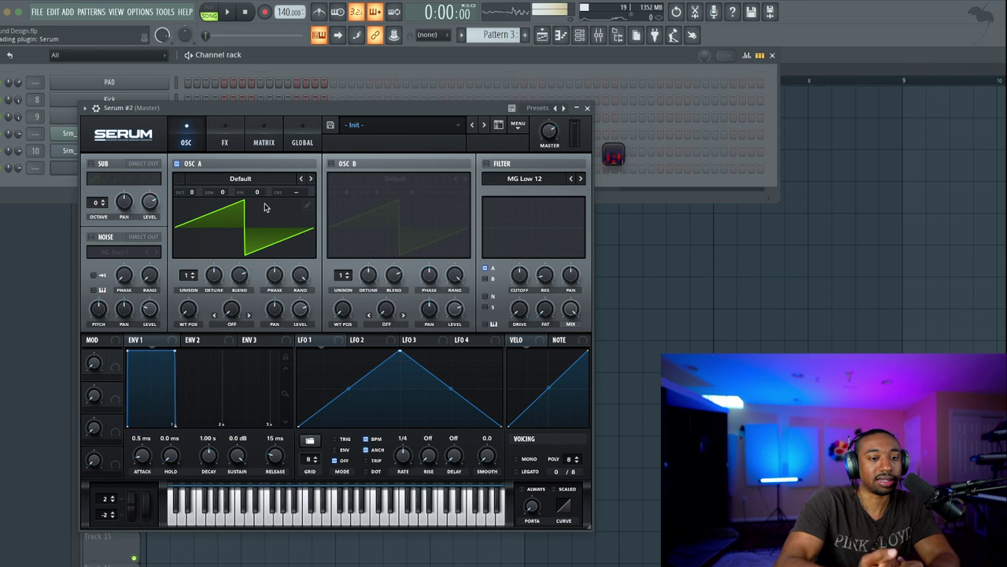
left_click(240, 178)
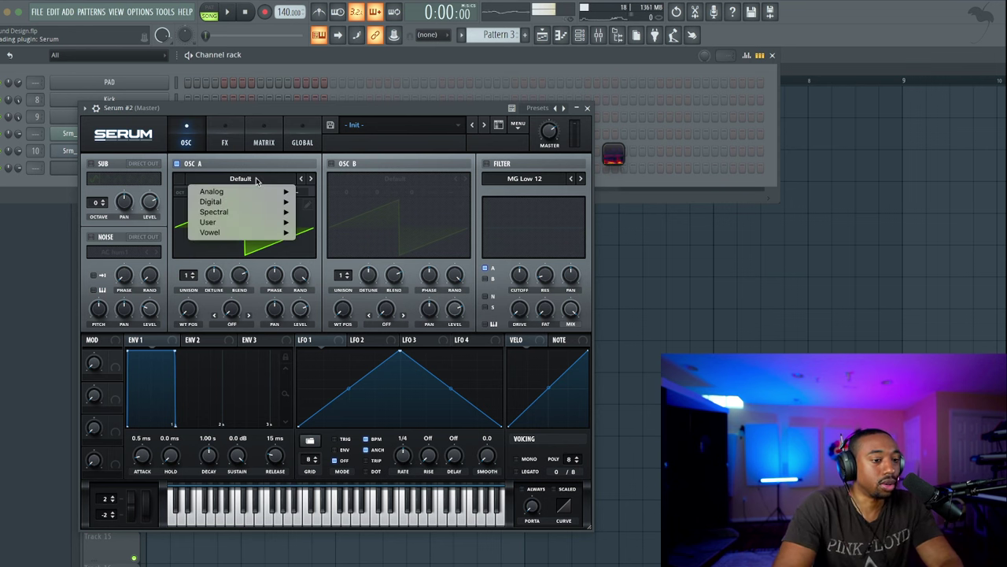
mouse_move(243, 192)
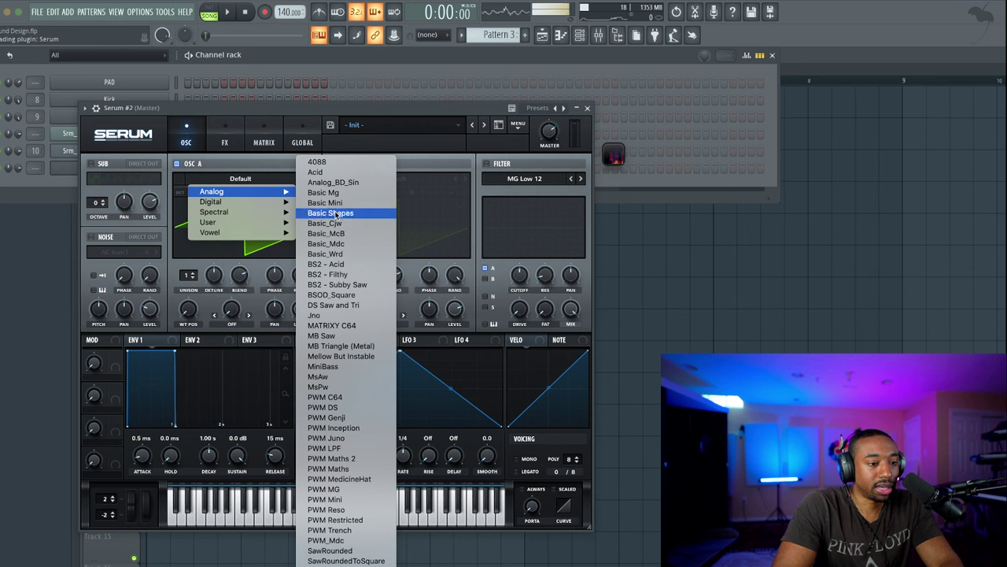
left_click(336, 213)
Switch Serum #2 from oscillator A to the noise oscillator, and set Envelope 1's sustain to -∞ dB and decay to 236 ms
left_click(177, 165)
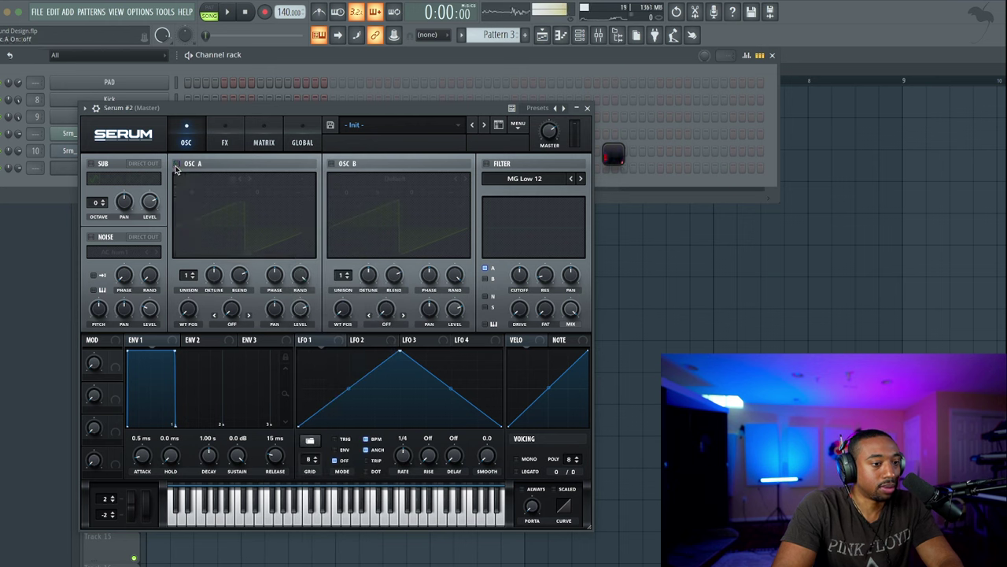
left_click(90, 237)
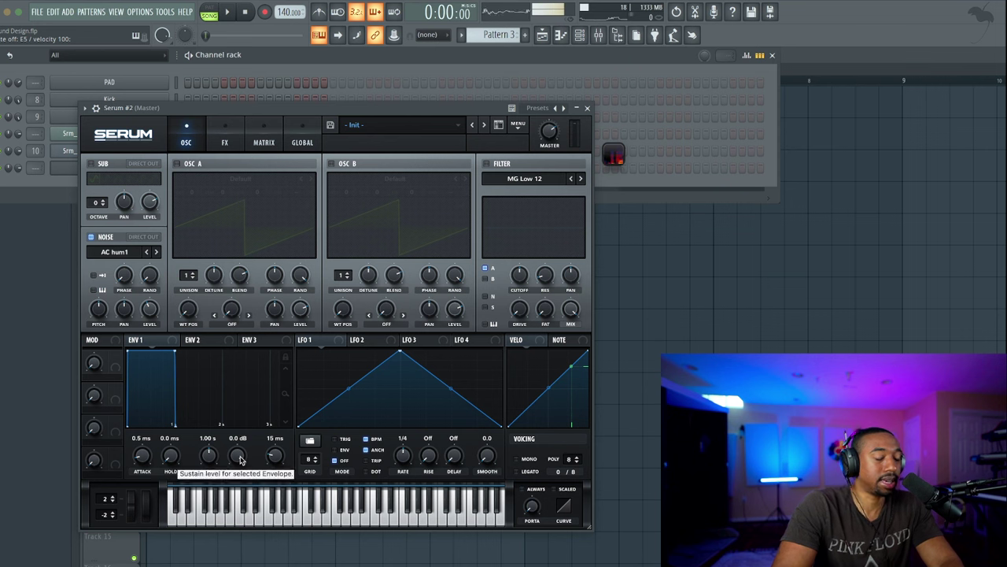
left_click_drag(240, 460, 183, 545)
key("c")
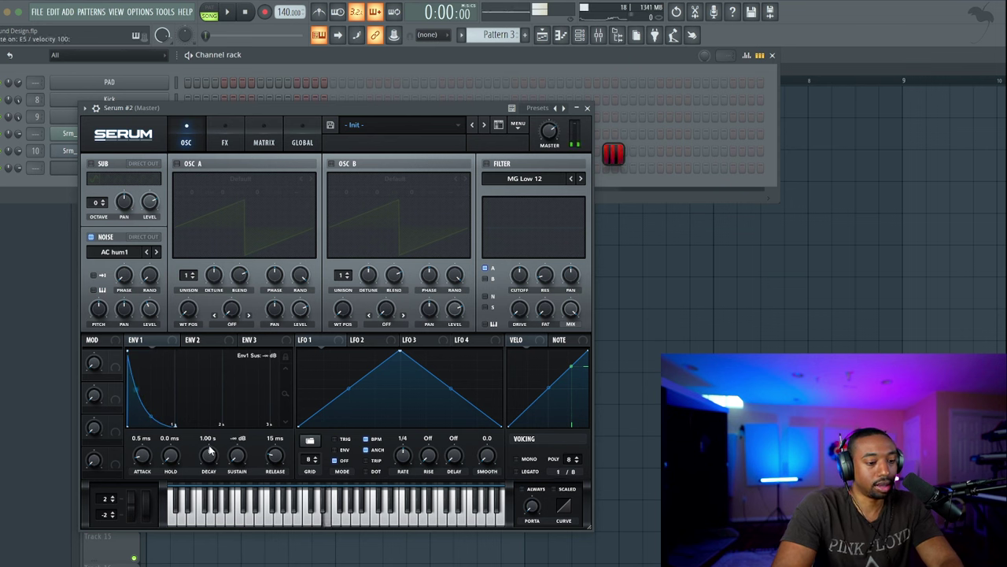
scroll(209, 454, "down", 2)
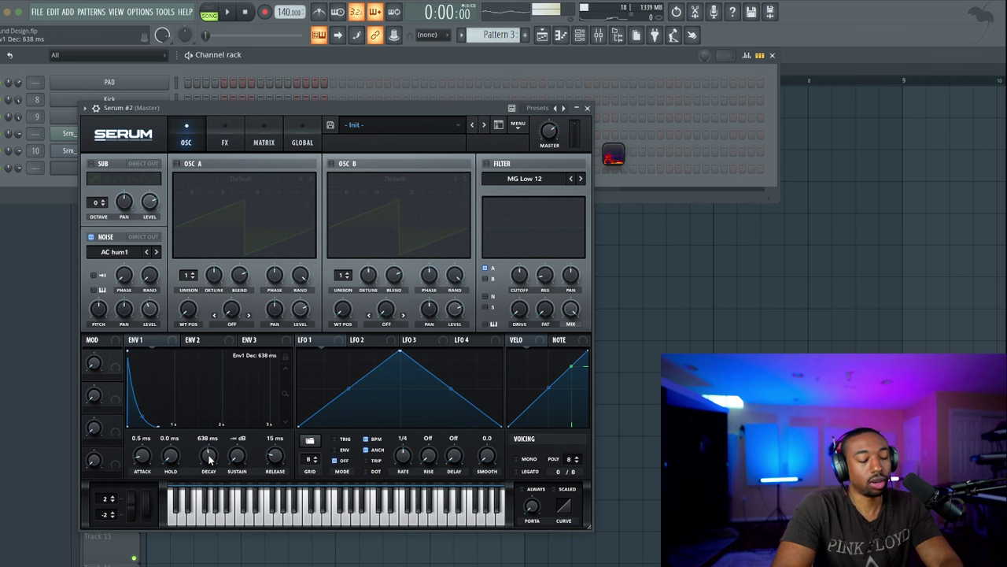
scroll(209, 457, "down", 3)
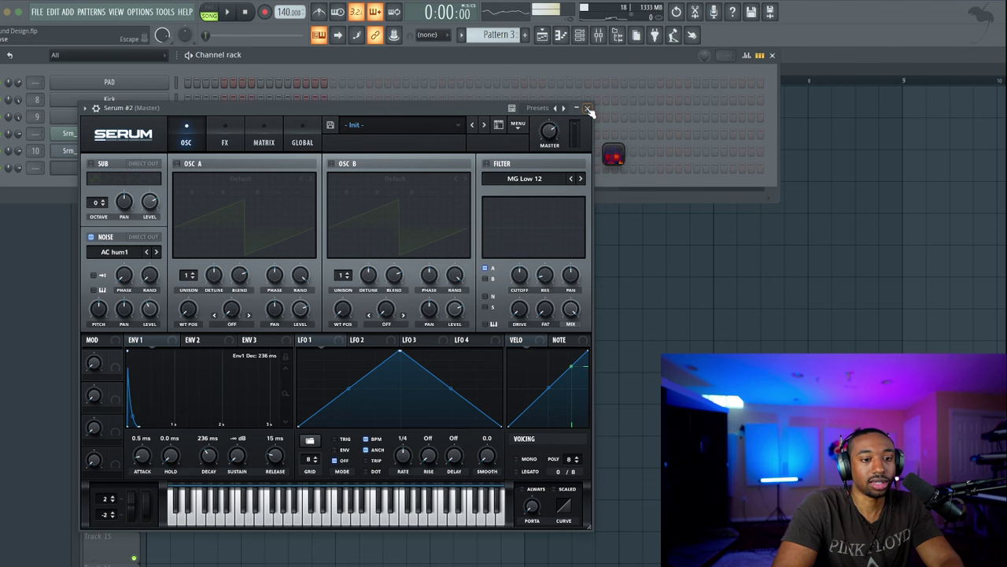
Change the noise source in Serum #2 to the analog ARP white sample
left_click(587, 109)
left_click(110, 167)
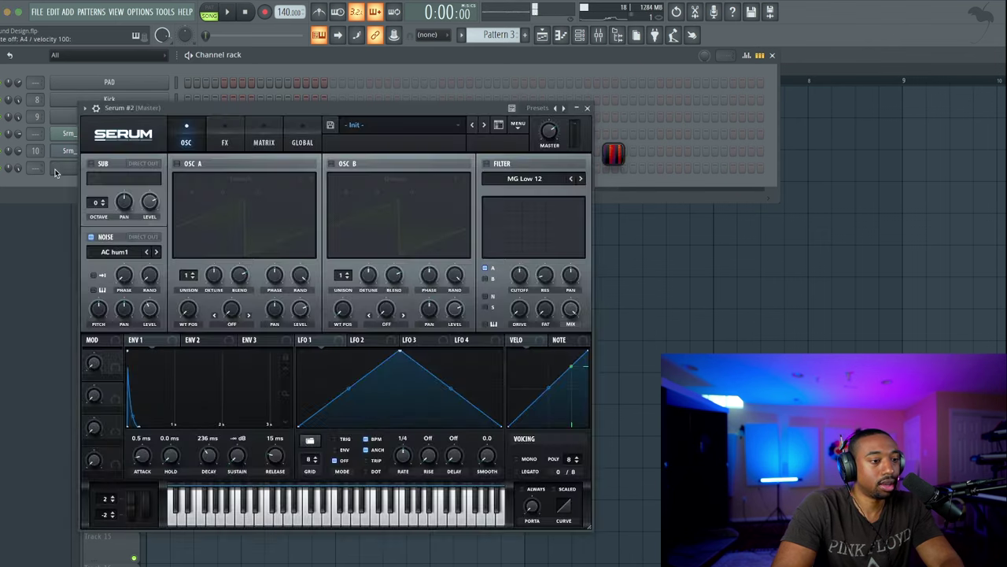
left_click(126, 253)
mouse_move(118, 266)
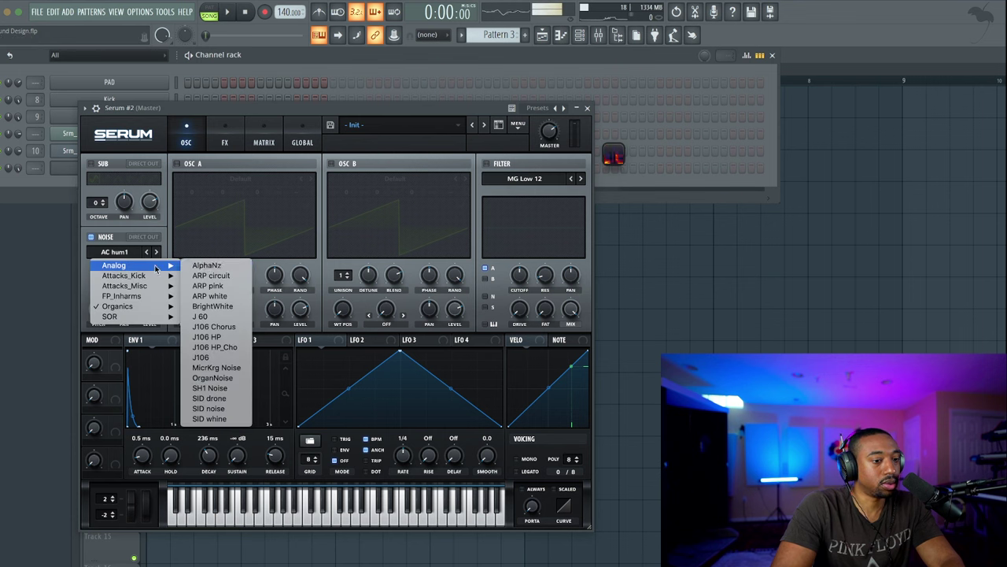
left_click(224, 296)
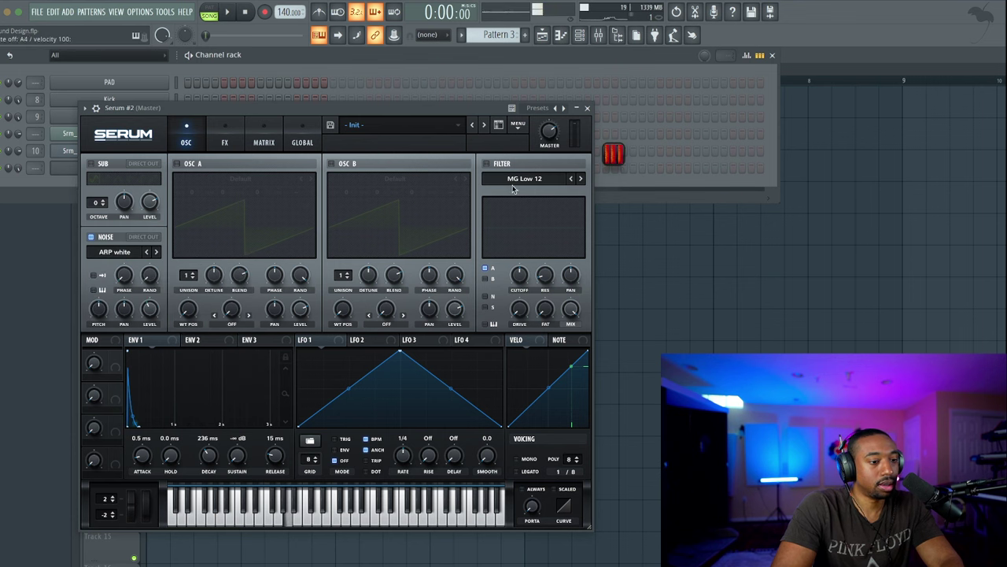
left_click(588, 109)
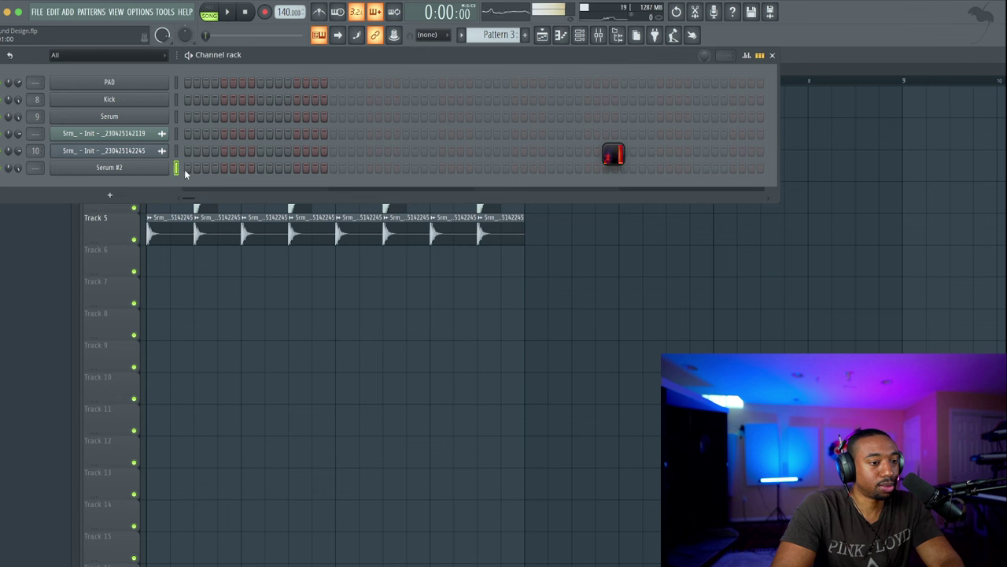
Fill every 2 steps for Serum #2 and place Pattern 3 four times on Track 6 across bars 1 to 4
right_click(166, 170)
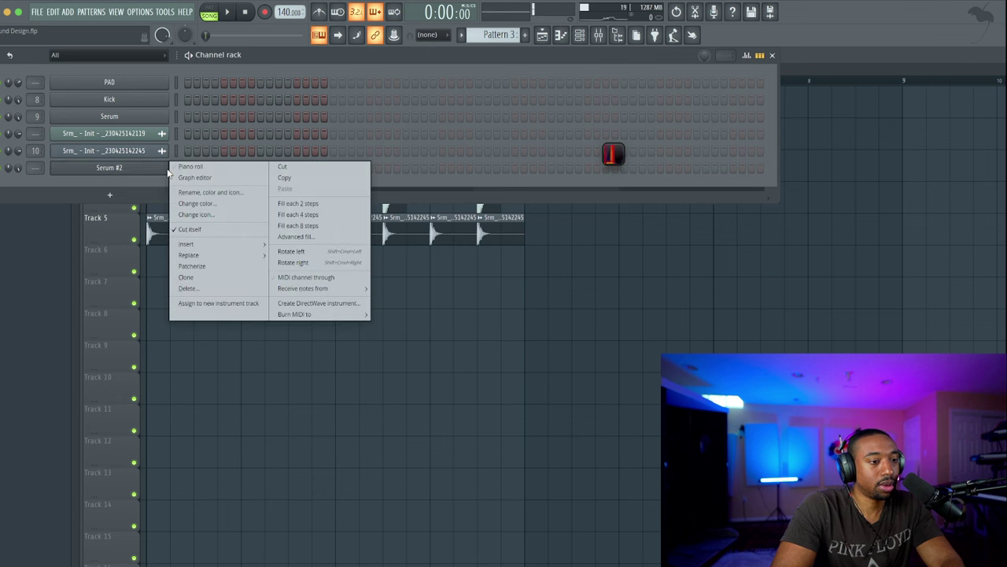
left_click(298, 203)
key("F6")
left_click(154, 269)
left_click_drag(155, 269, 422, 275)
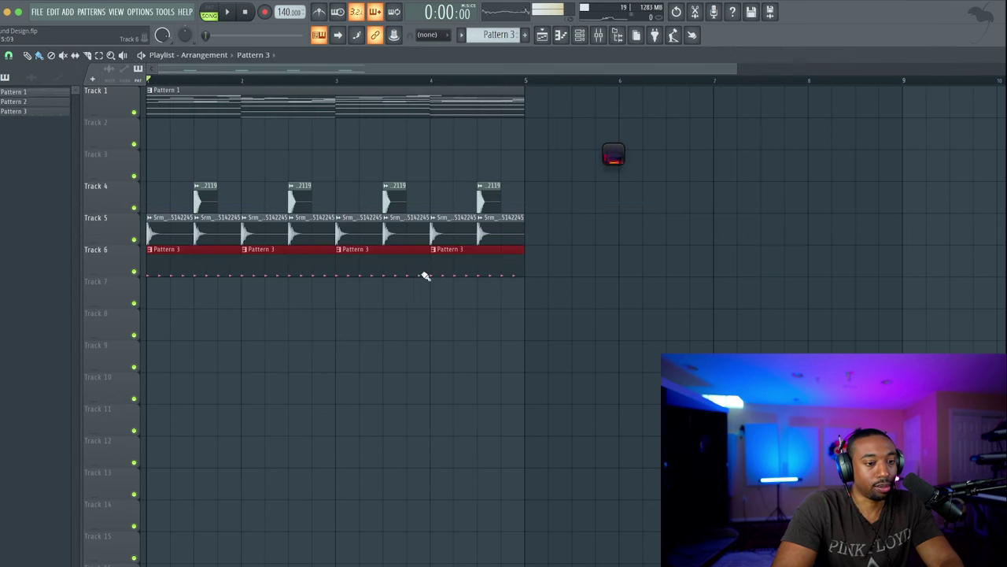
Play the arrangement with the new noise pattern and reopen Serum #2 to audition its sound
key("space")
left_click(584, 35)
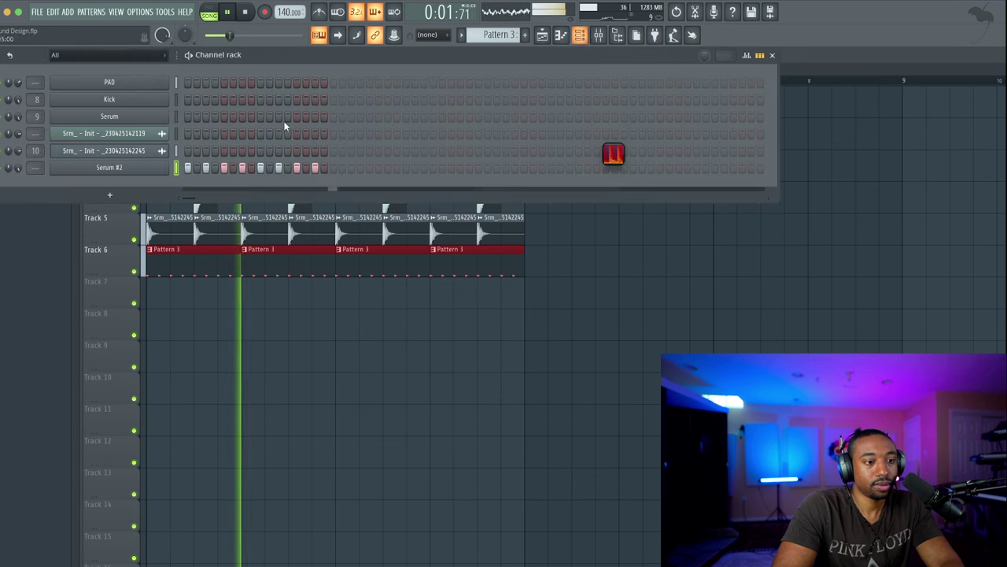
key("space")
left_click(88, 168)
key("space")
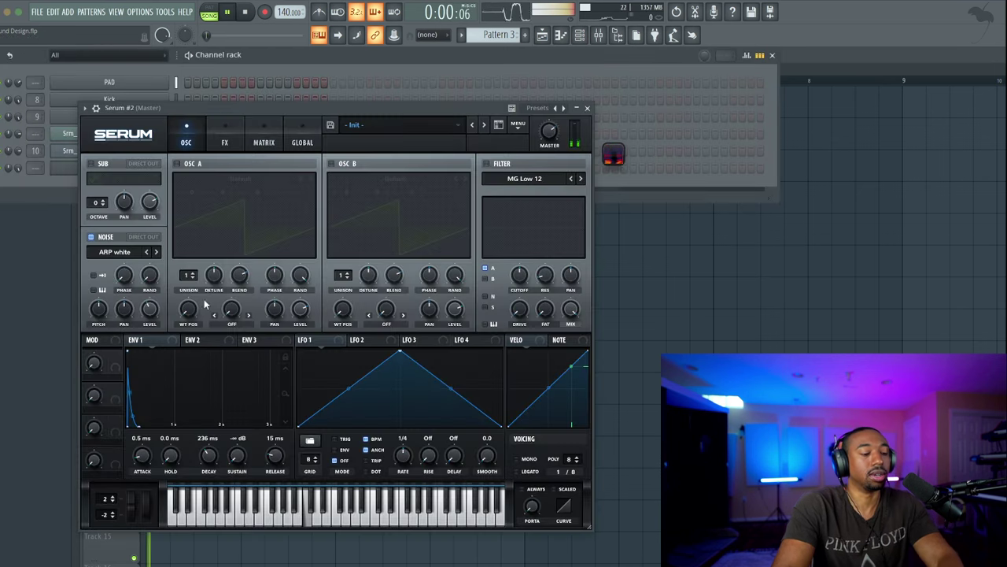
key("space")
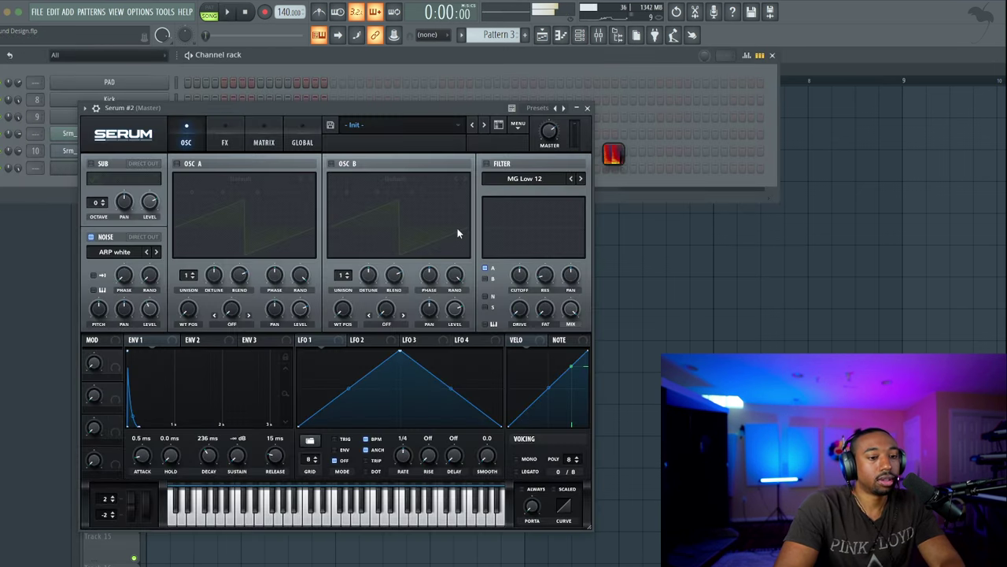
Open the Normal filter types for the filter in Serum #2
left_click(509, 179)
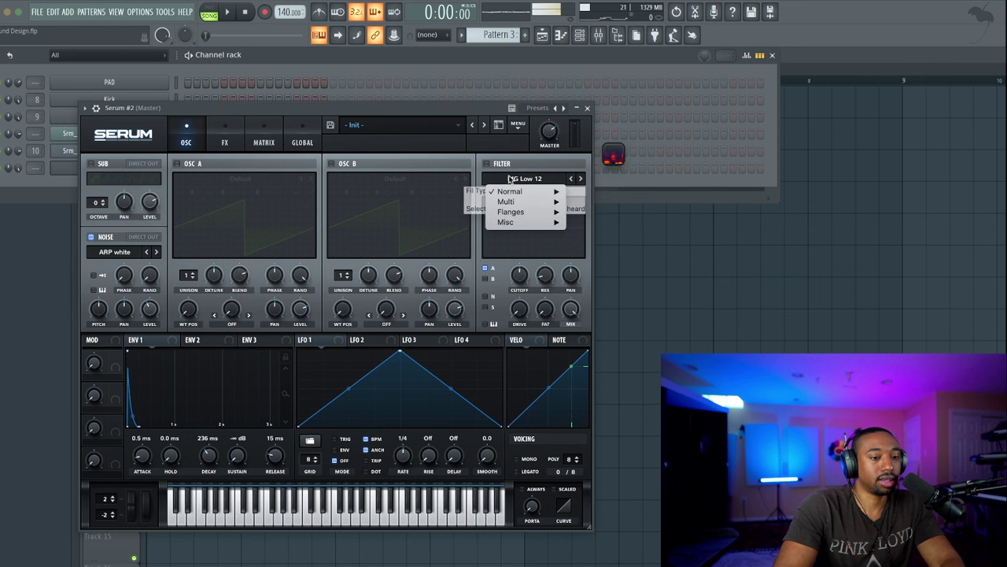
mouse_move(543, 191)
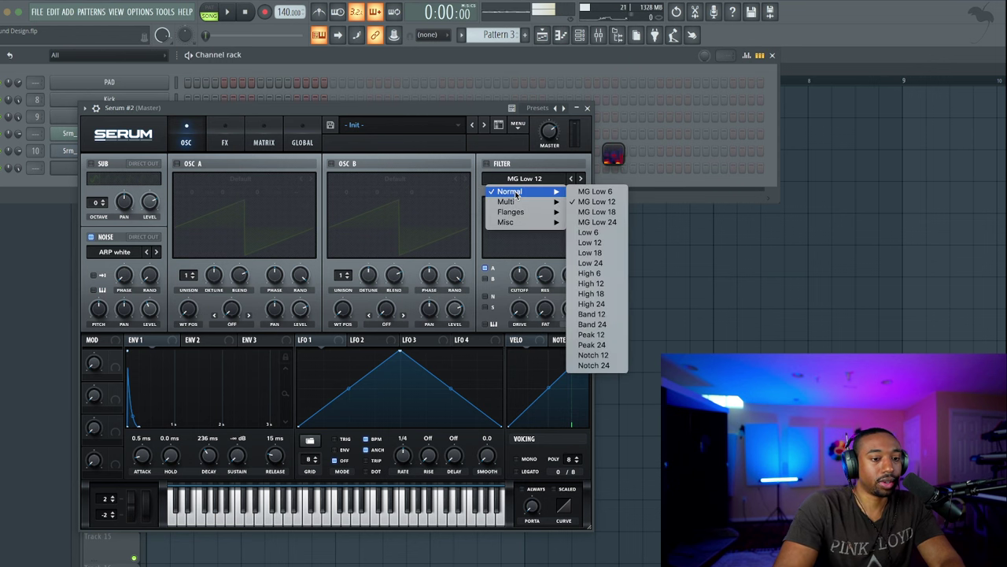
Set the filter type to High 24, enable the filter, and route the noise oscillator through it
left_click(605, 305)
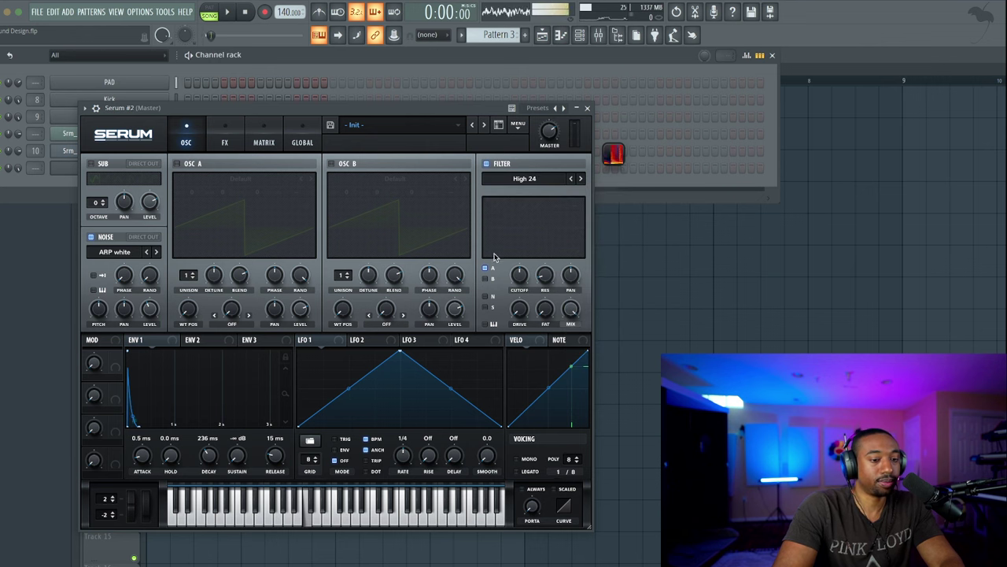
left_click(486, 164)
left_click(485, 297)
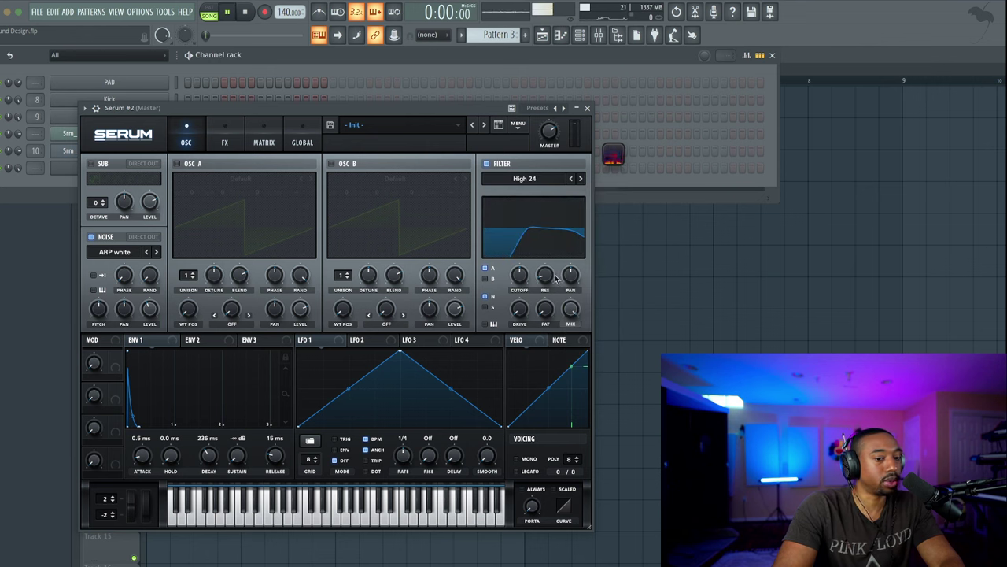
Try raising the filter cutoff to about 11472 Hz and increasing the resonance while auditioning the noise sound
key("space")
left_click_drag(519, 284, 520, 272)
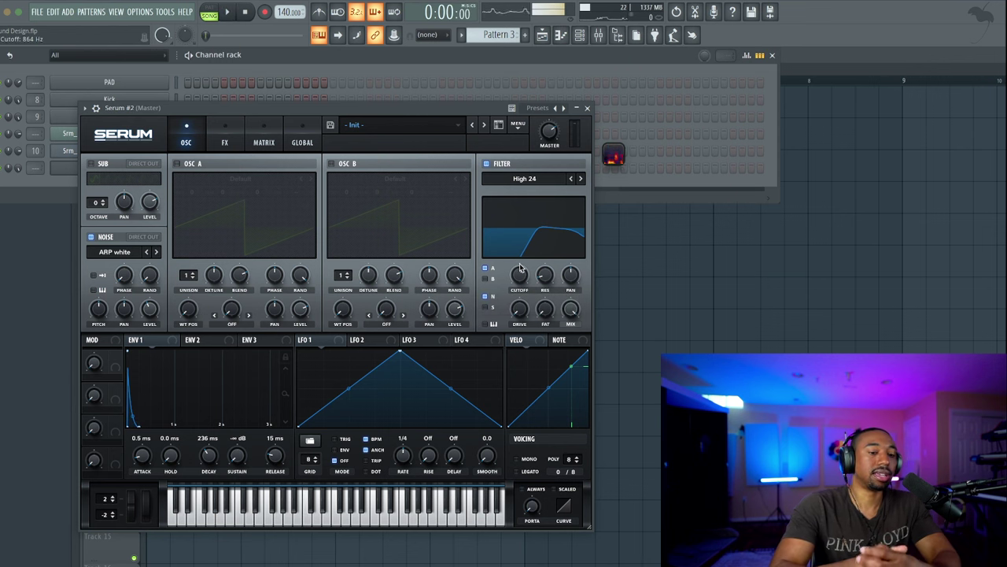
scroll(519, 269, "up", 3)
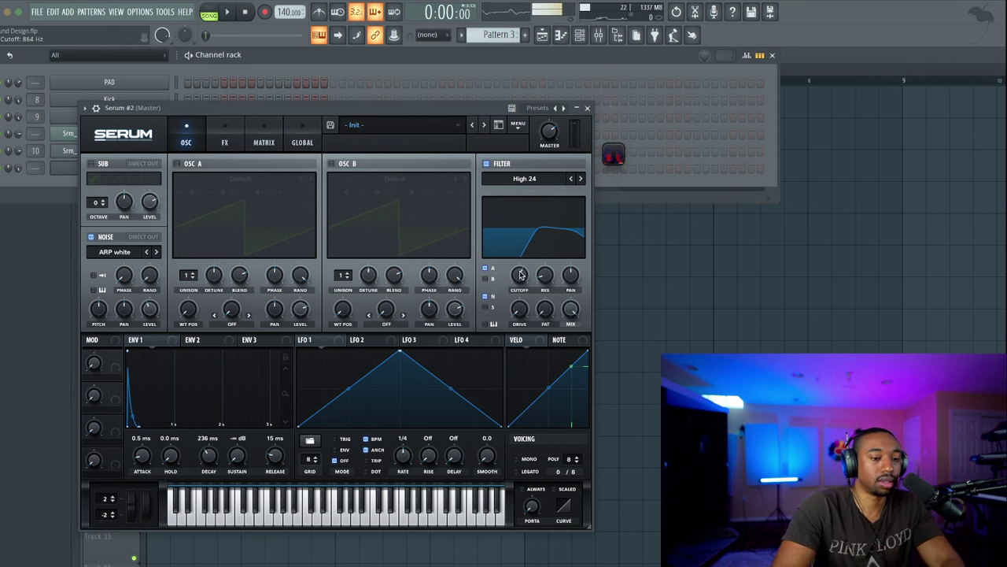
key("space")
left_click_drag(519, 265, 542, 251)
key("space")
scroll(542, 277, "up", 3)
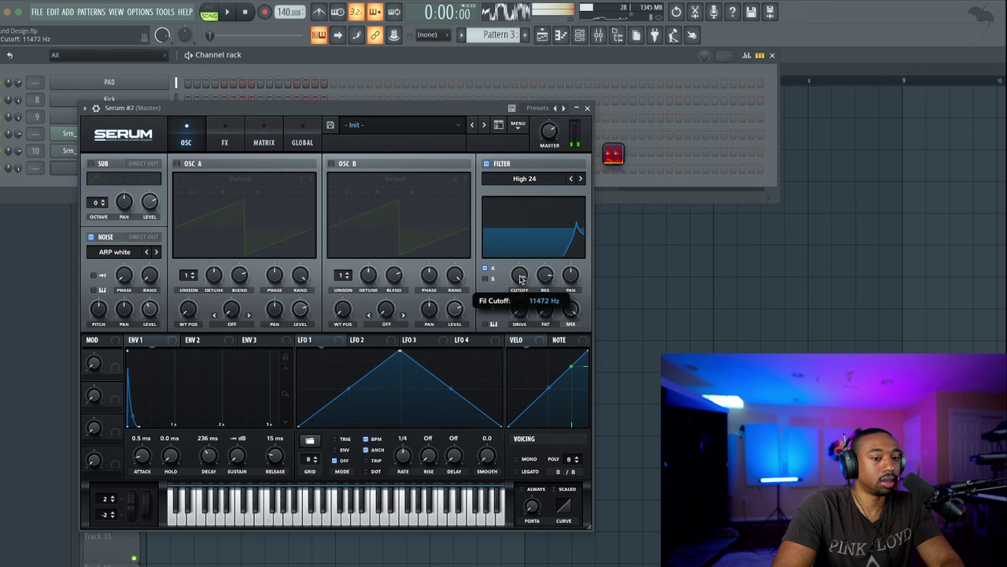
Lower the filter cutoff to about 3835 Hz while auditioning the pattern
scroll(520, 281, "down", 1)
scroll(520, 282, "down", 4)
key("space")
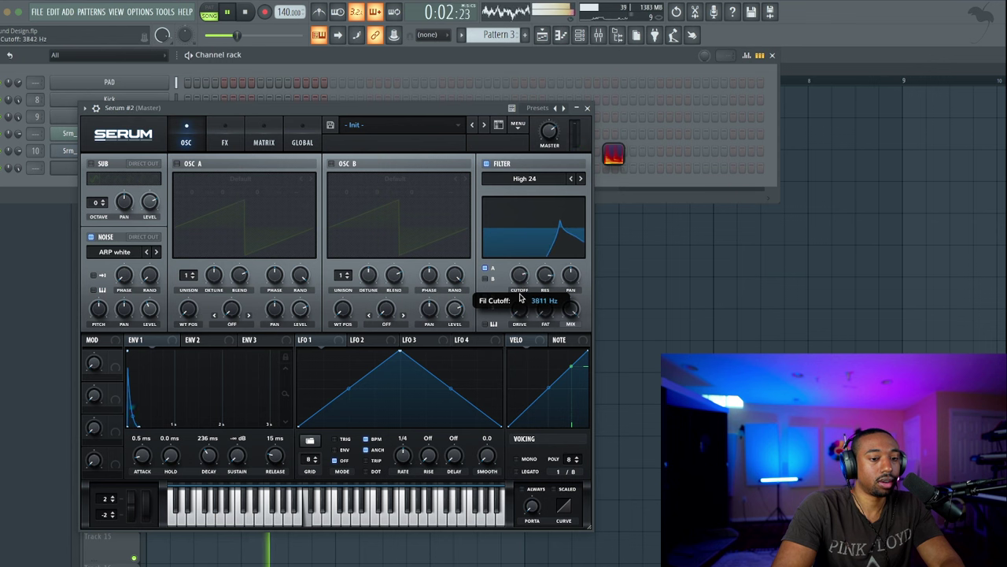
scroll(521, 292, "down", 2)
scroll(520, 292, "up", 3)
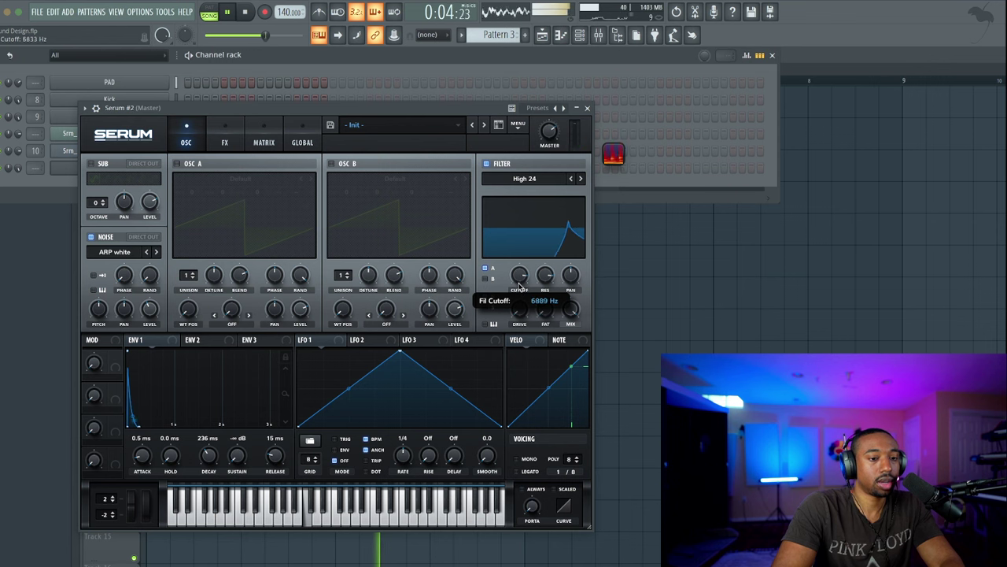
key("space")
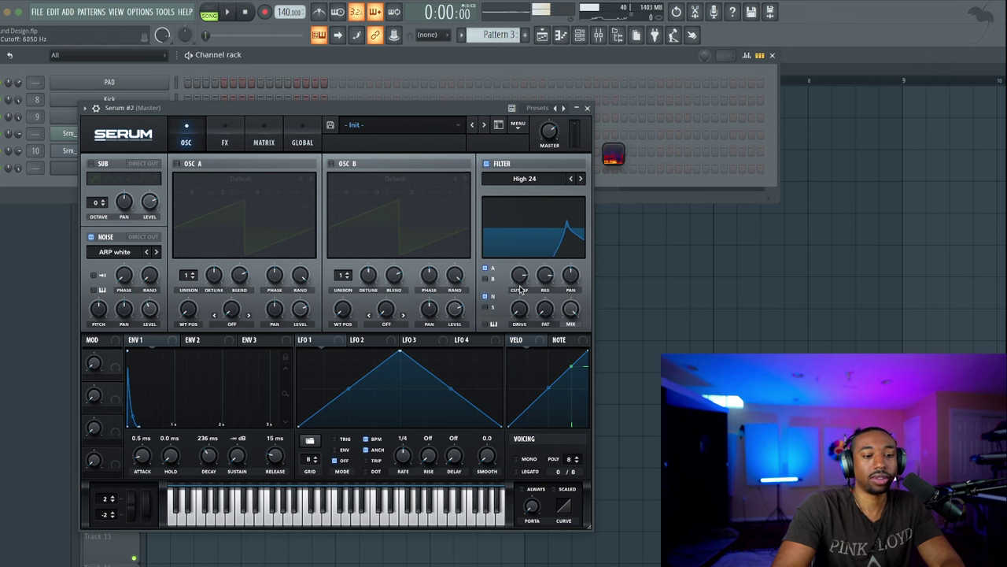
key("space")
scroll(520, 281, "down", 3)
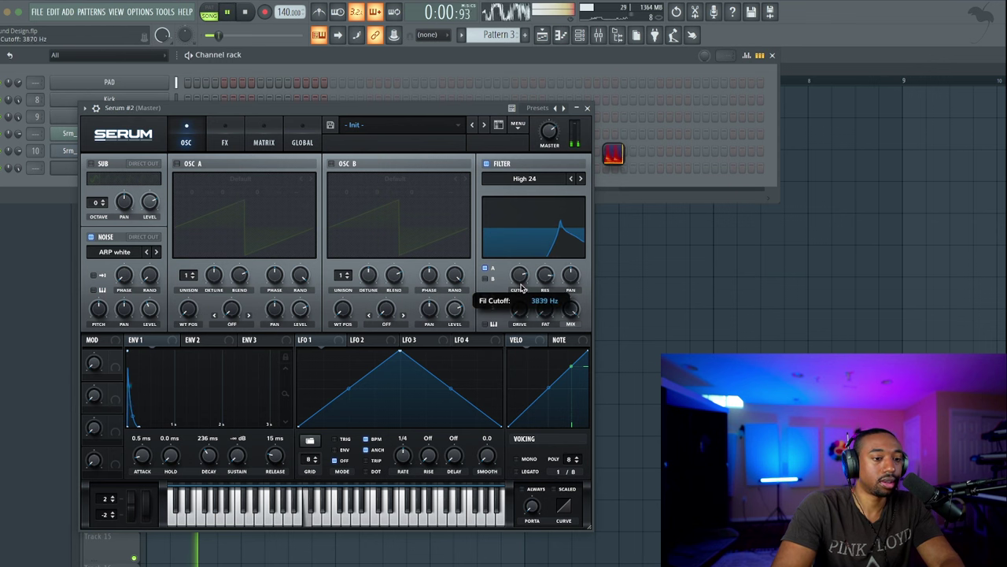
key("space")
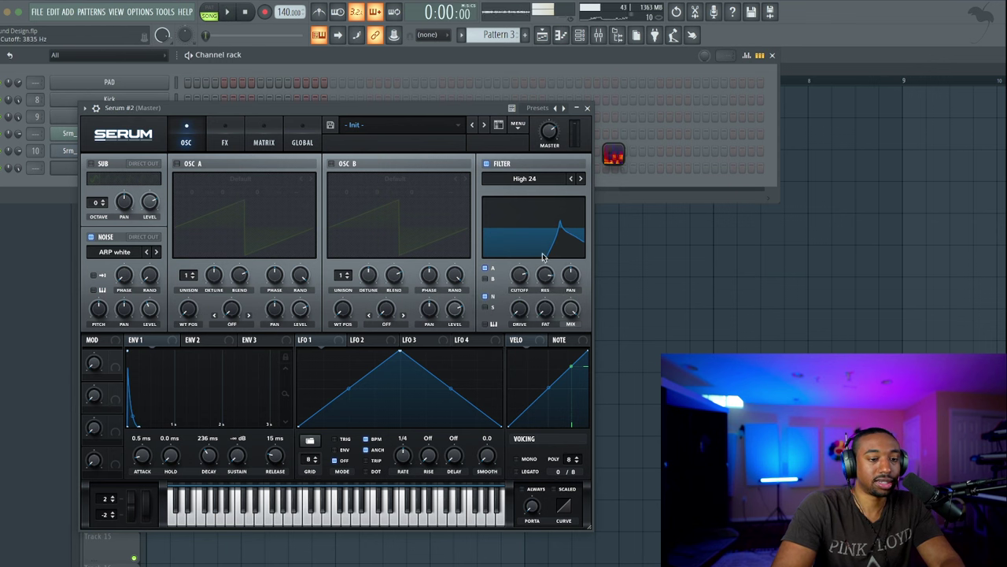
Try different filter resonance amounts, up to 99%, while auditioning the sound
key("space")
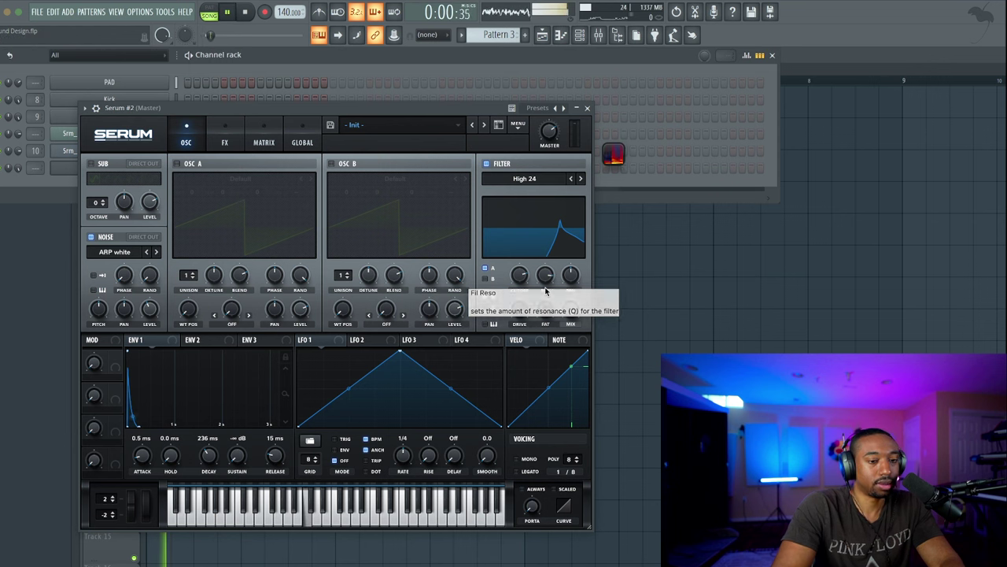
mouse_move(547, 277)
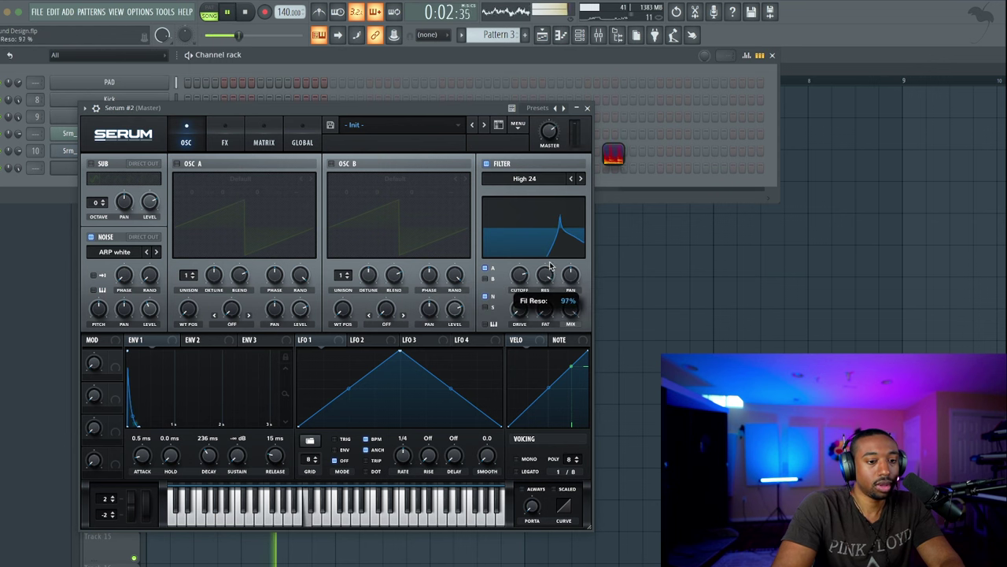
key("space")
left_click_drag(544, 283, 544, 284)
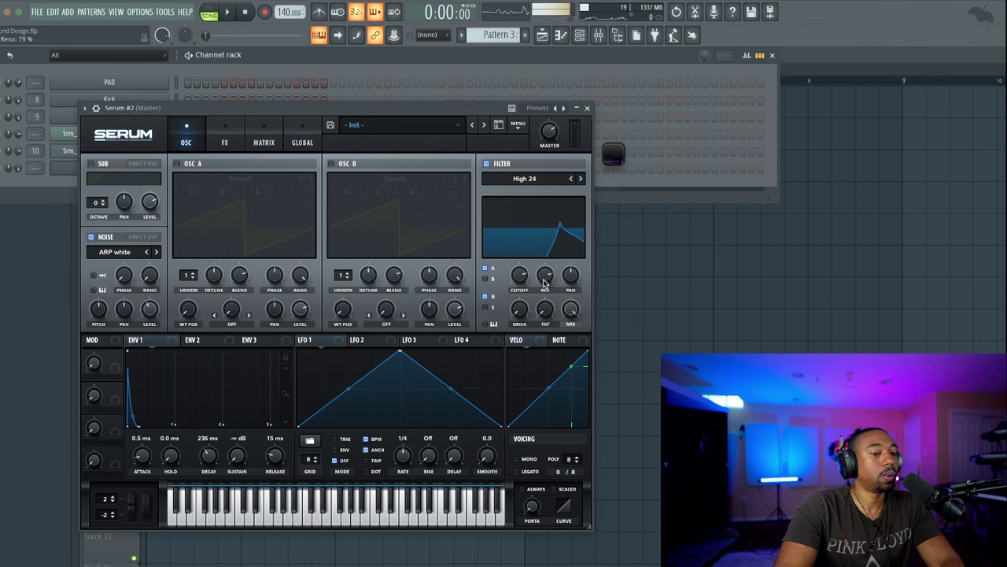
mouse_move(547, 281)
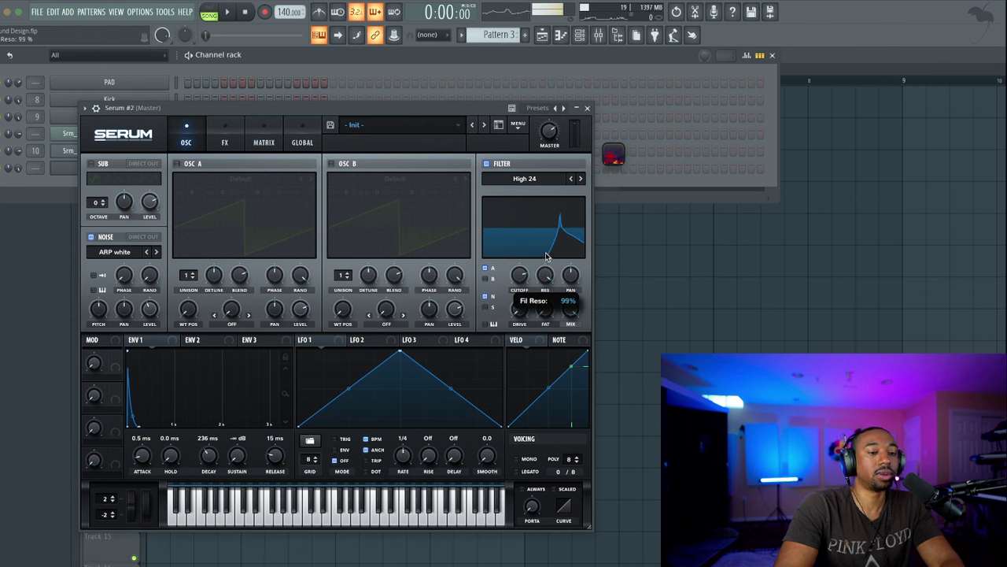
key("space")
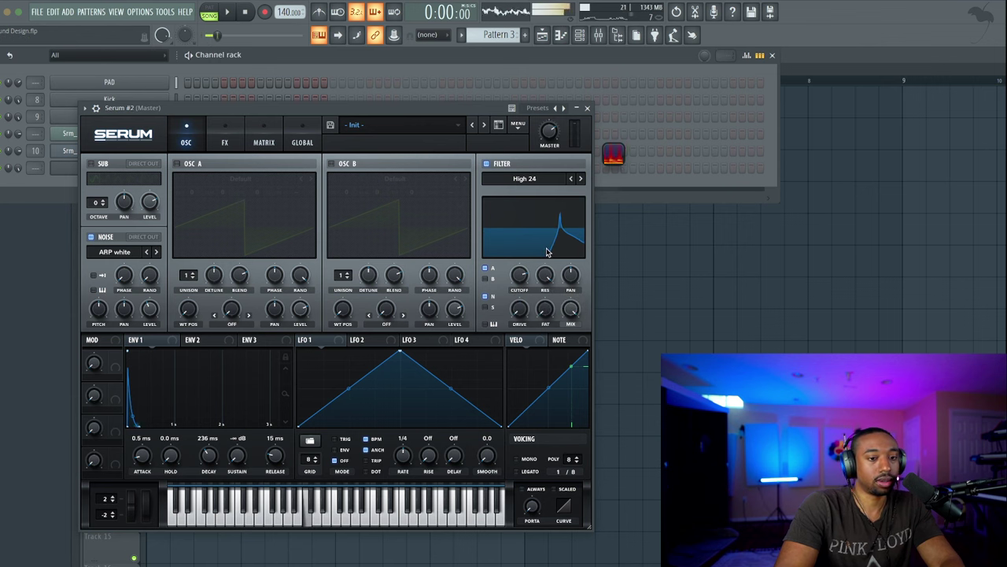
Fine-tune the filter cutoff to about 3549 Hz during playback
key("space")
left_click_drag(524, 278, 523, 281)
scroll(523, 281, "up", 2)
scroll(523, 280, "up", 3)
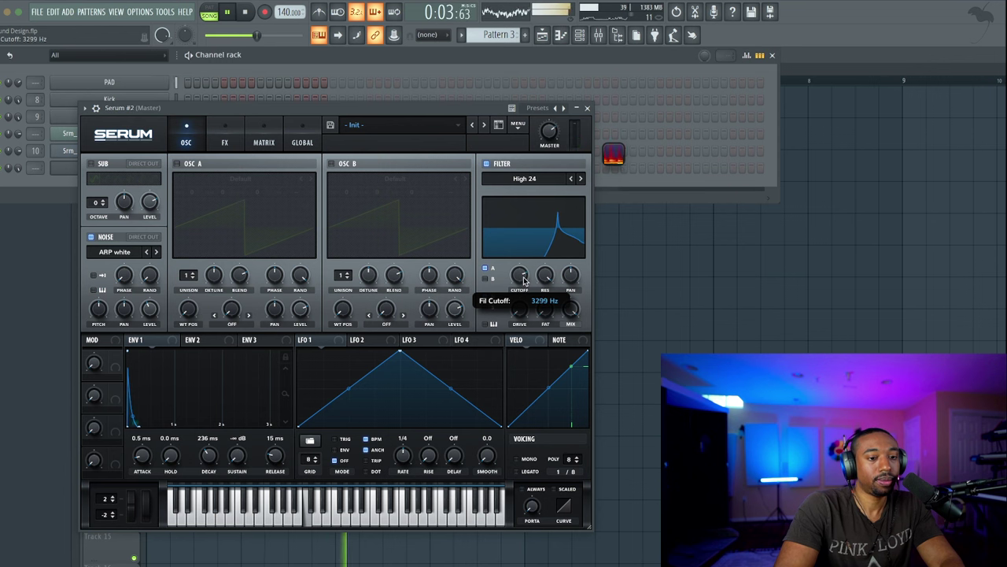
scroll(523, 279, "up", 1)
key("space")
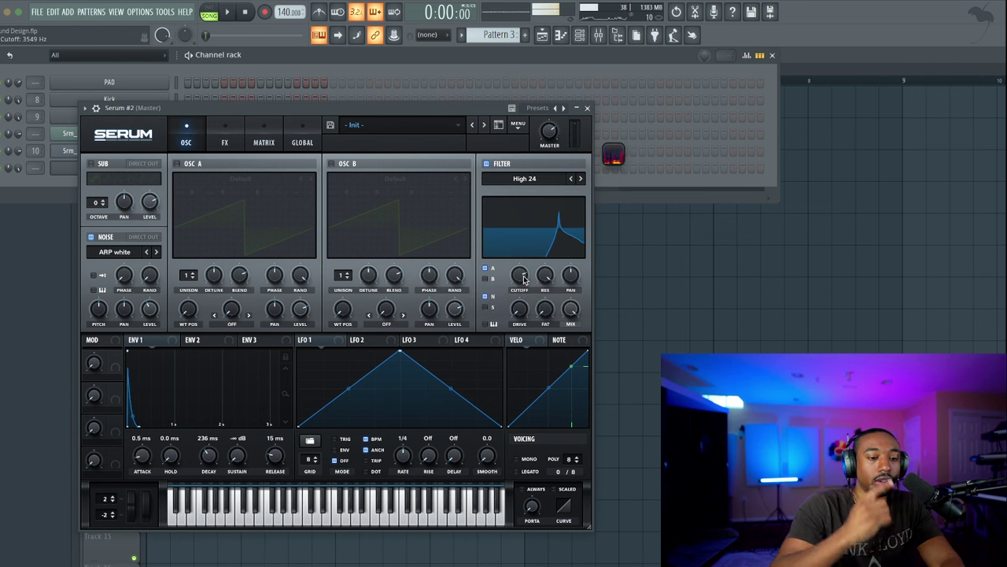
Audition the filter resonance at 100% before reducing it, and set the filter drive to about 12%
key("space")
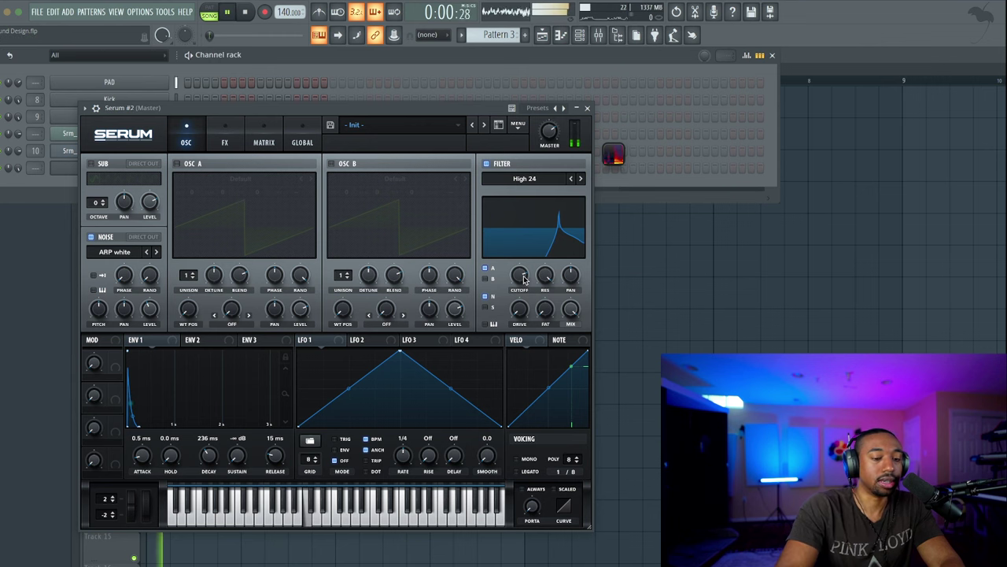
mouse_move(546, 285)
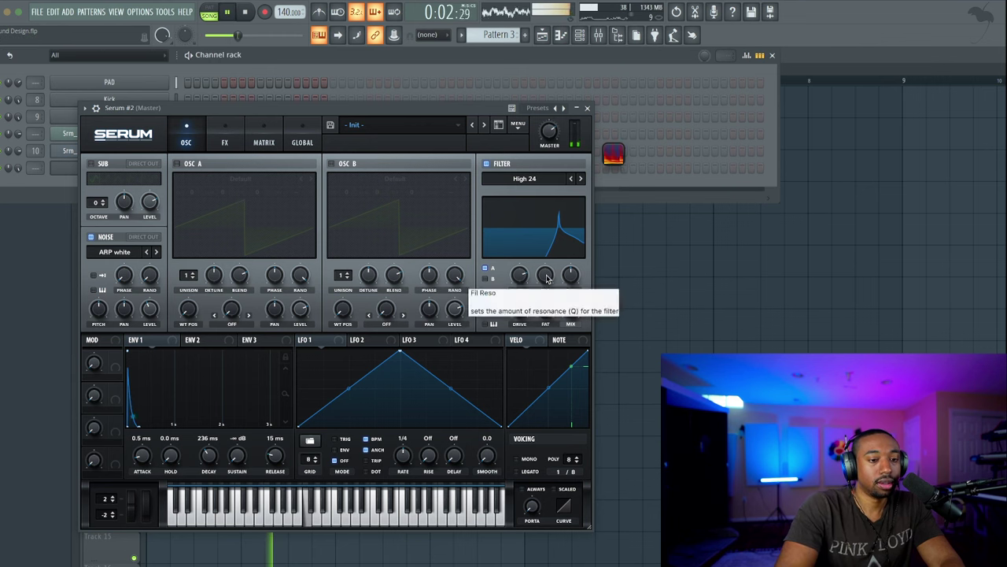
mouse_move(546, 285)
left_mouse_down()
mouse_move(545, 294)
mouse_move(545, 274)
left_mouse_up()
key("space")
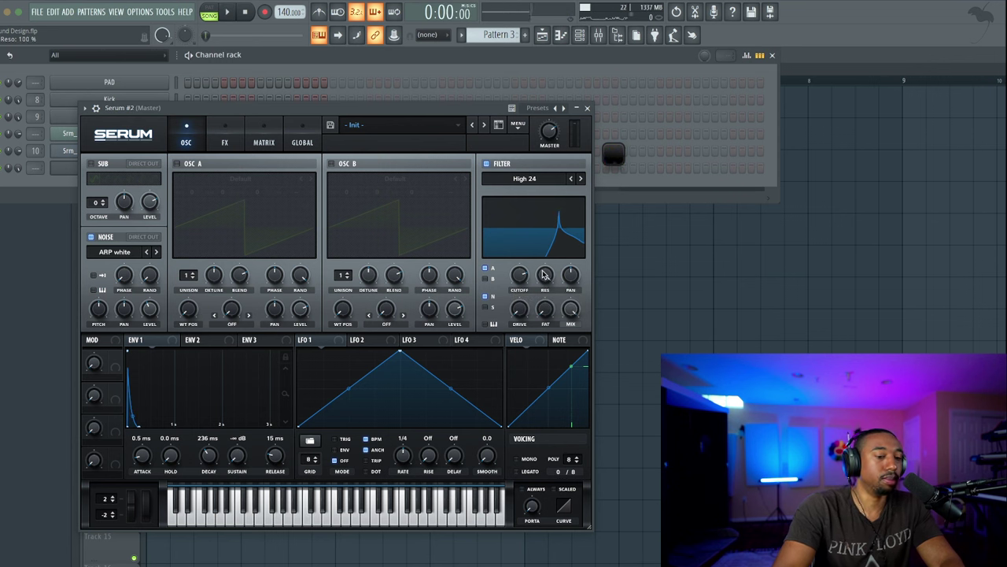
key("space")
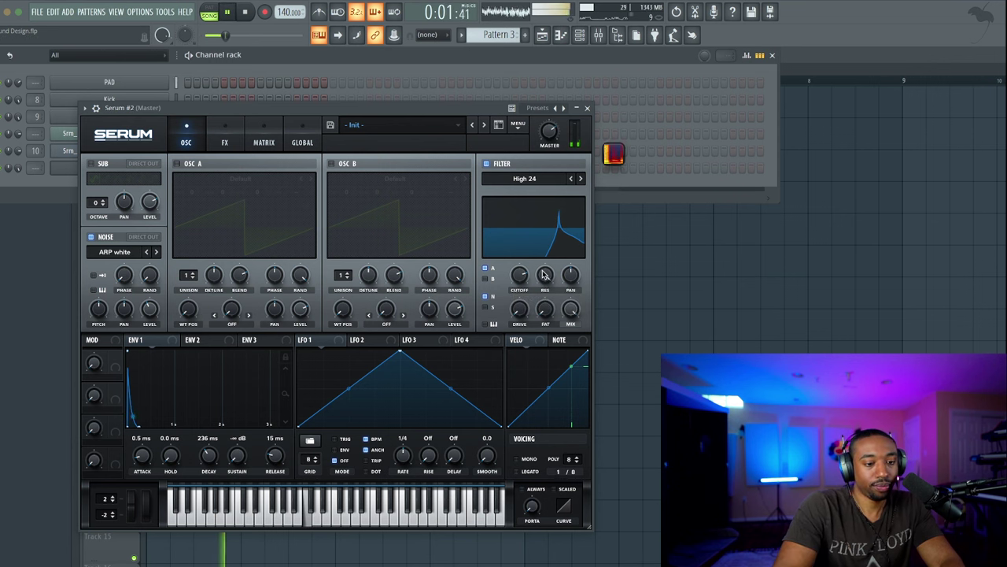
left_click_drag(544, 274, 544, 283)
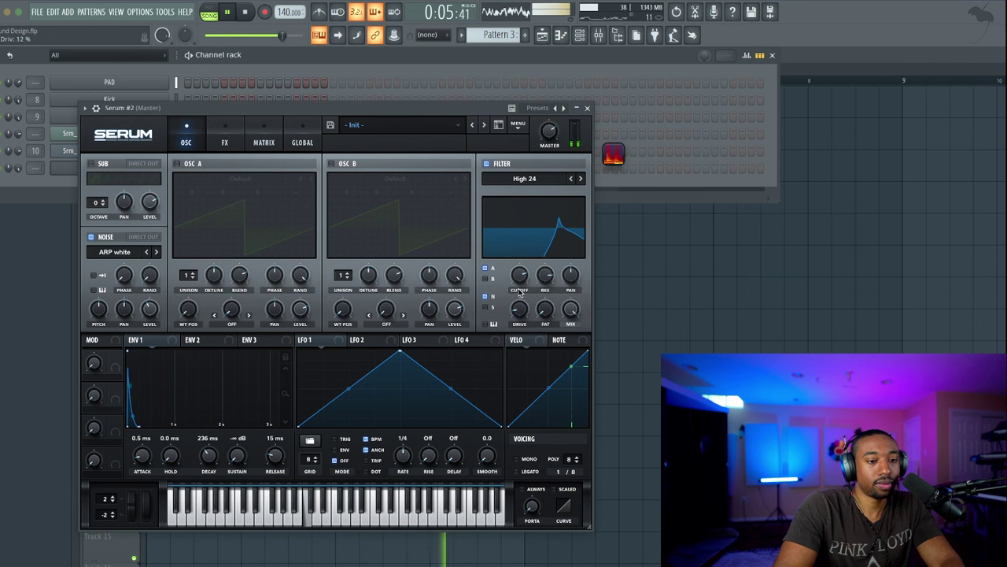
Shorten the Env 1 decay to about 125 ms
left_click_drag(208, 452, 209, 466)
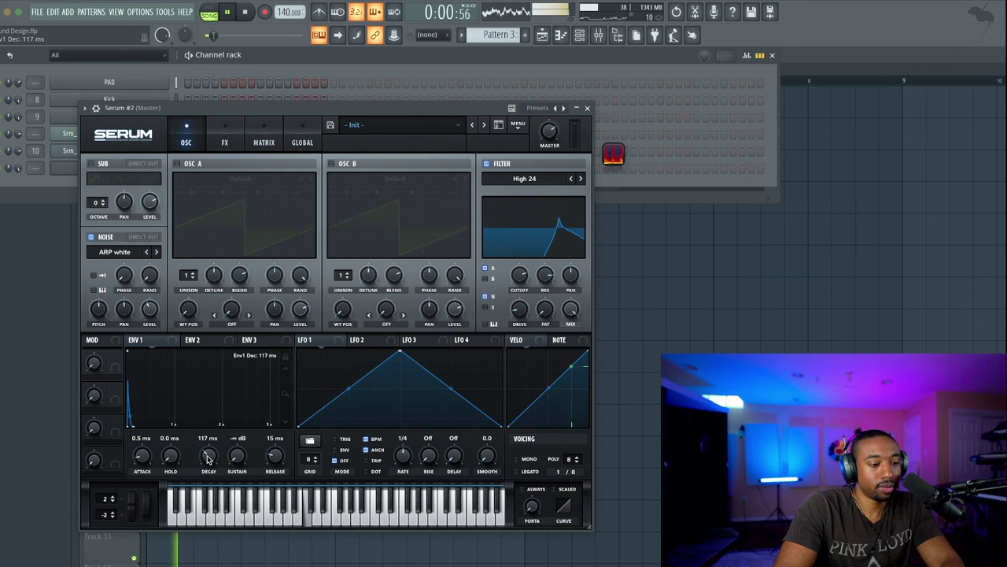
key("space")
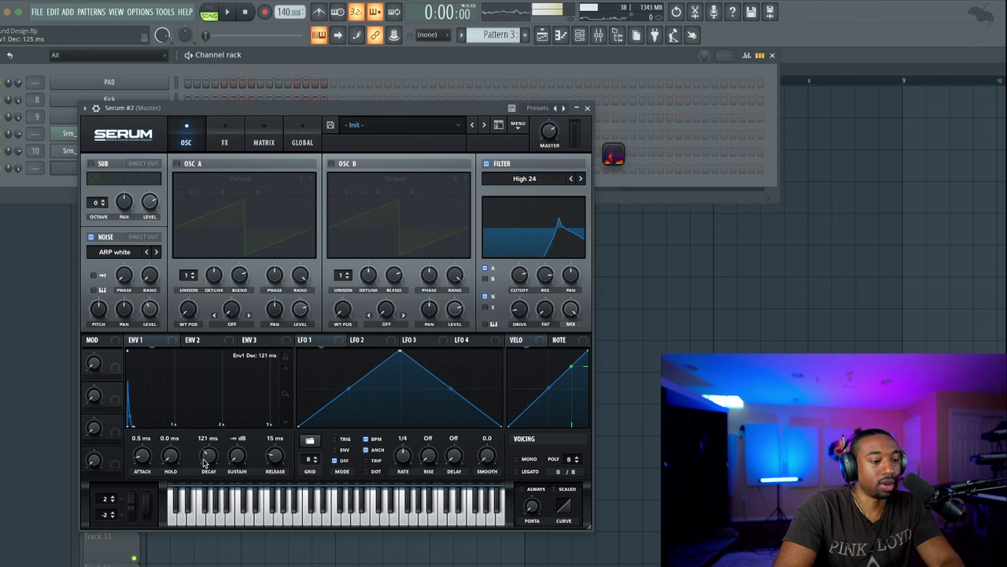
Enable the EQ effect, boost its high-band gain to about 9.1 dB, and audition the sound
left_click(225, 142)
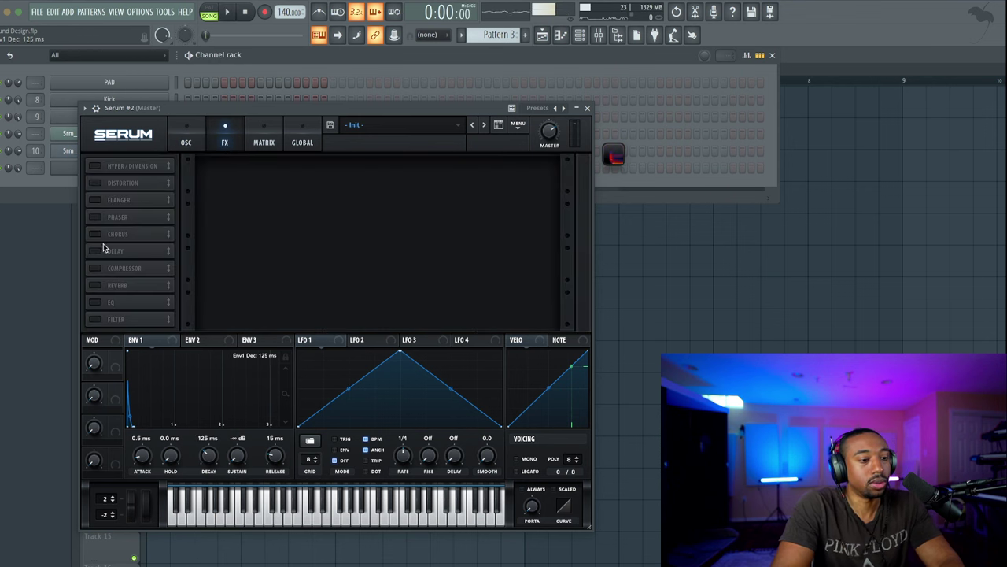
left_click(95, 302)
key("space")
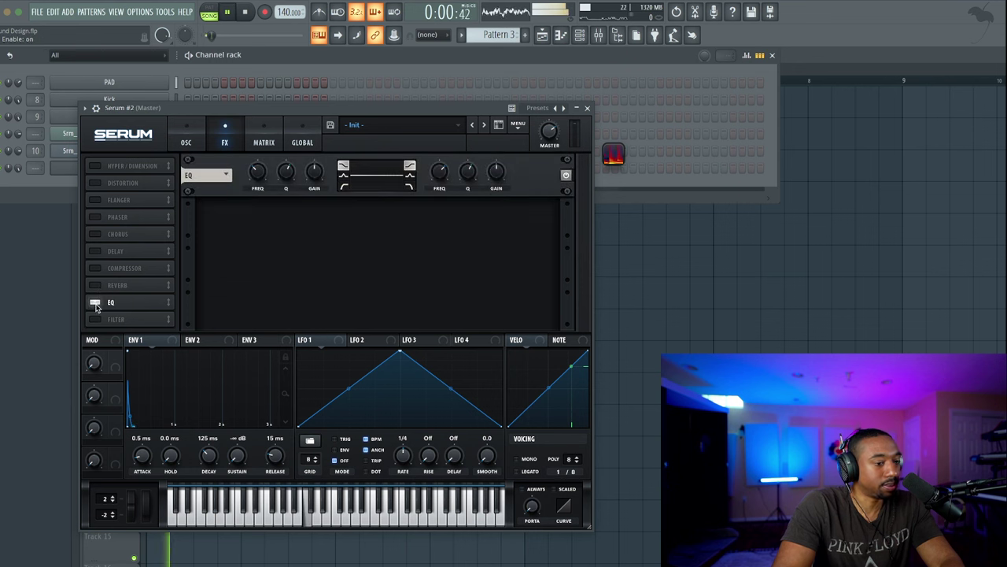
left_click_drag(490, 170, 493, 162)
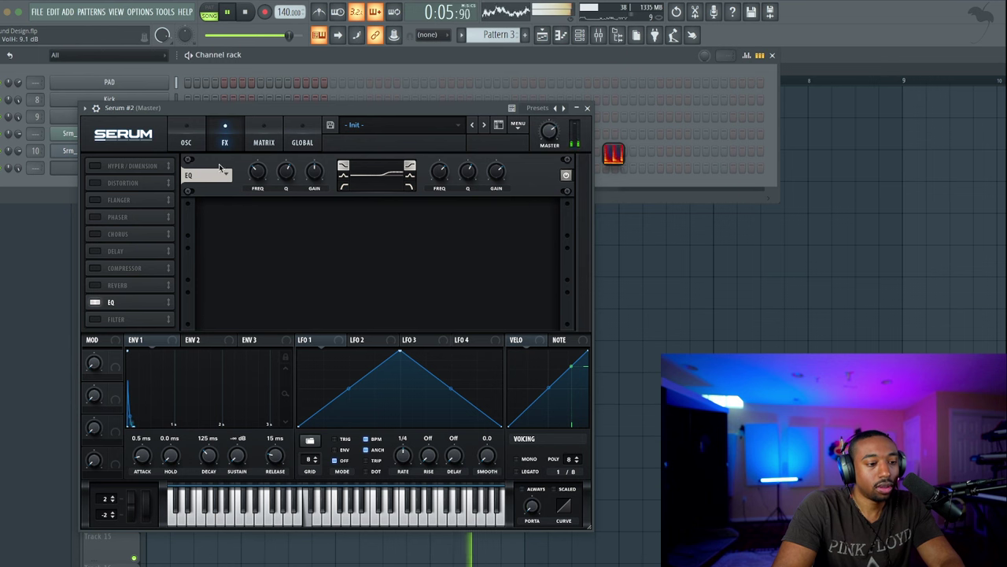
left_click(186, 142)
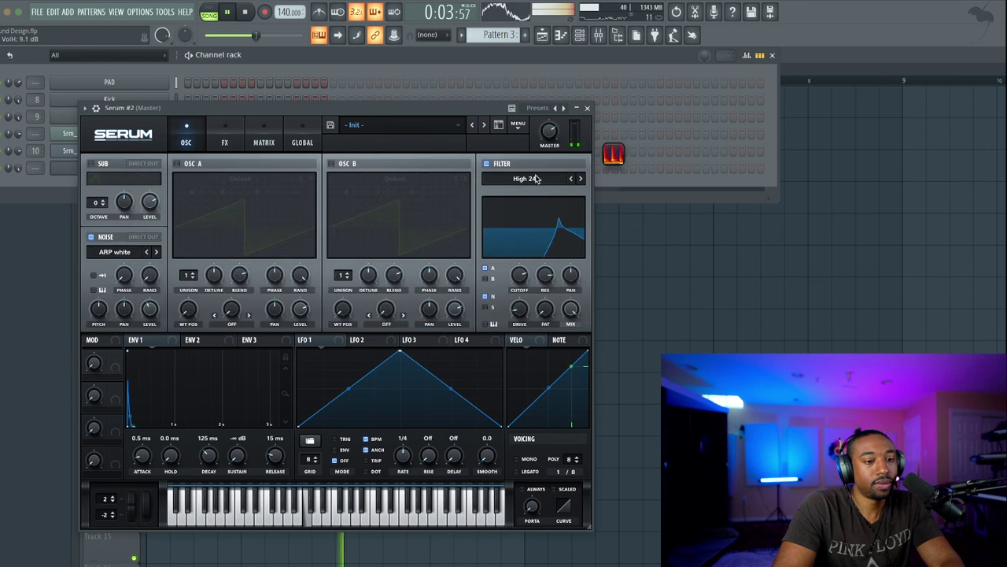
key("space")
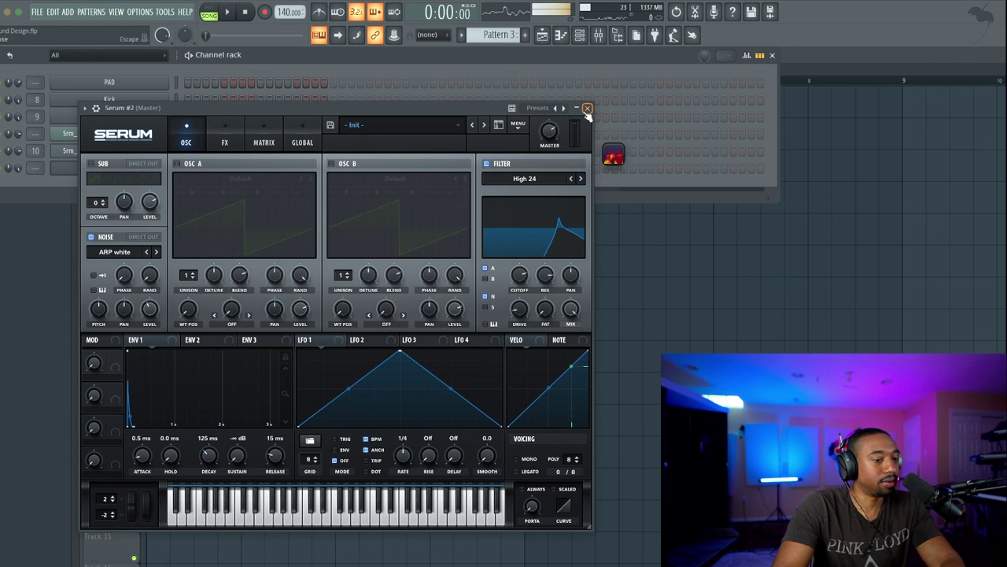
key("space")
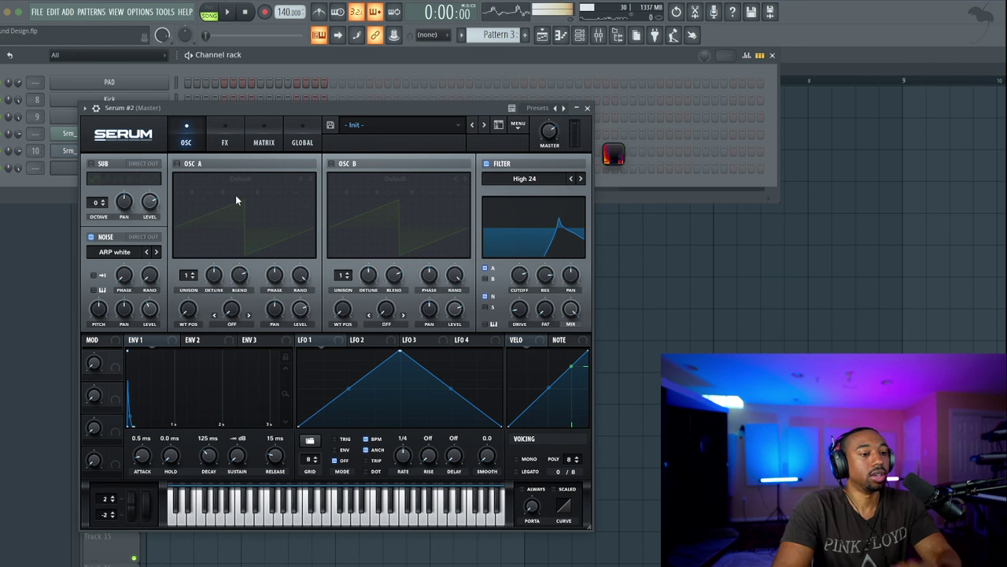
Enable oscillator A and load the Analog_BD_Sin wavetable into it
left_click(177, 164)
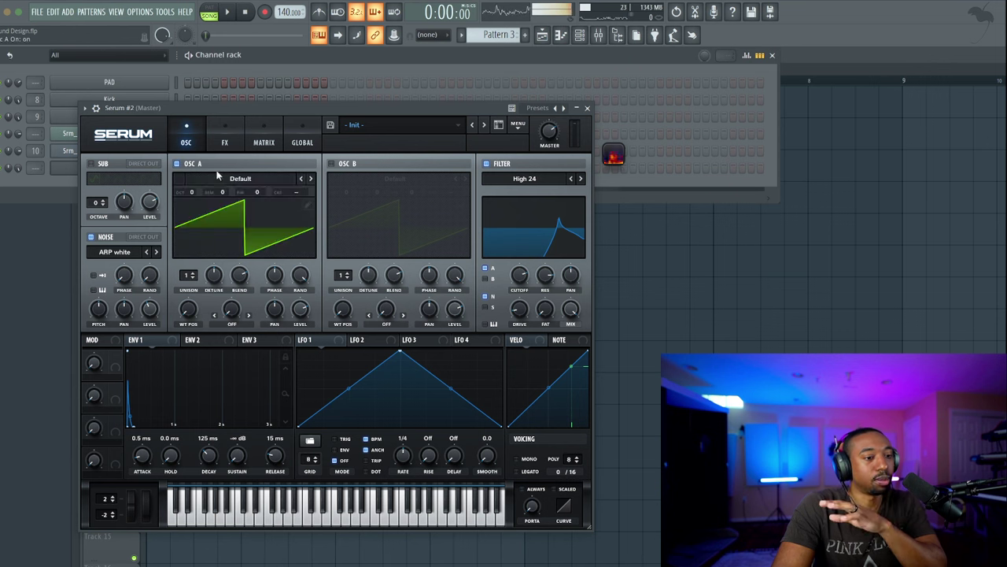
left_click(220, 176)
mouse_move(229, 192)
left_click(345, 182)
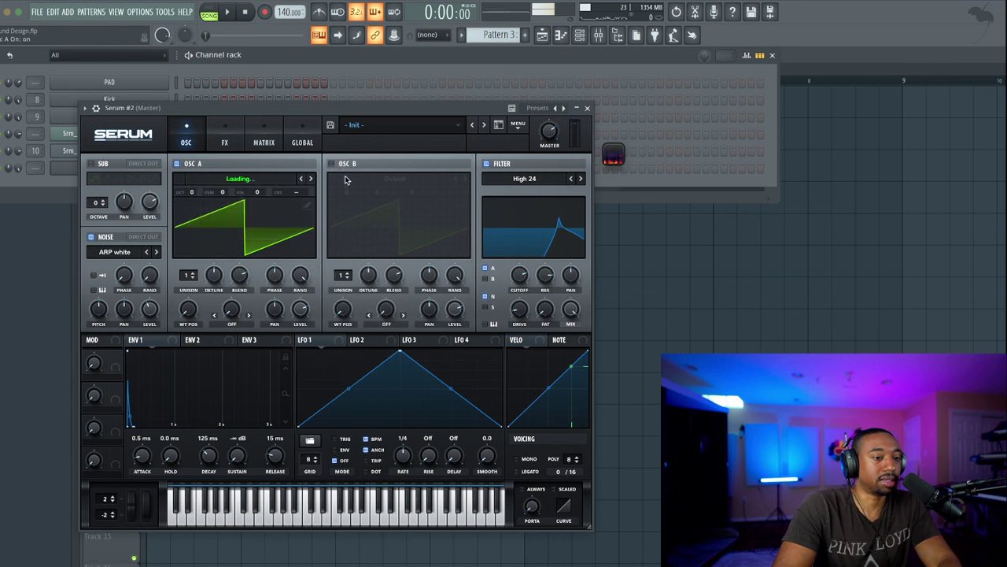
Enable oscillator B and load the Analog_BD_Sin wavetable into it
left_click(331, 164)
left_click(358, 178)
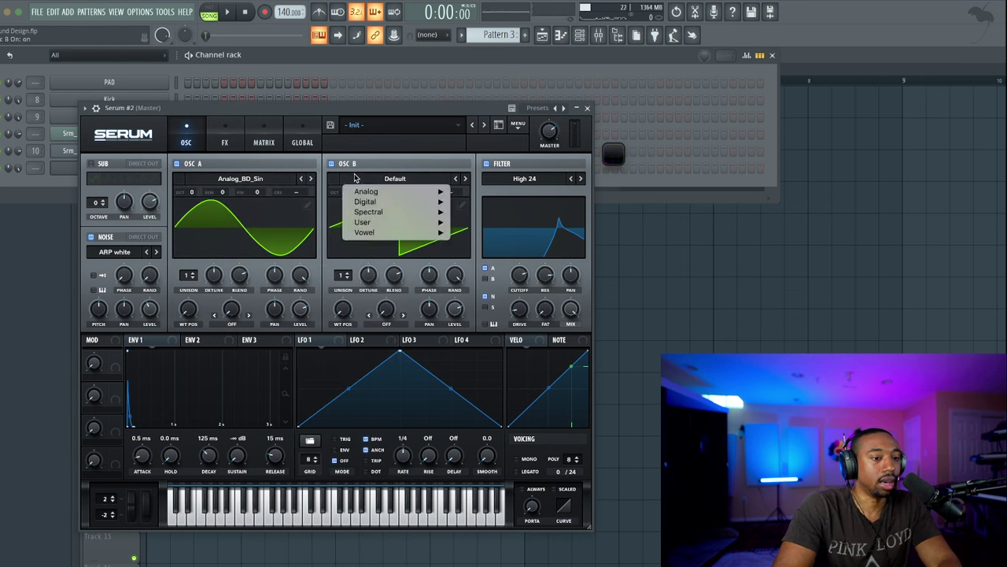
mouse_move(374, 191)
left_click(488, 182)
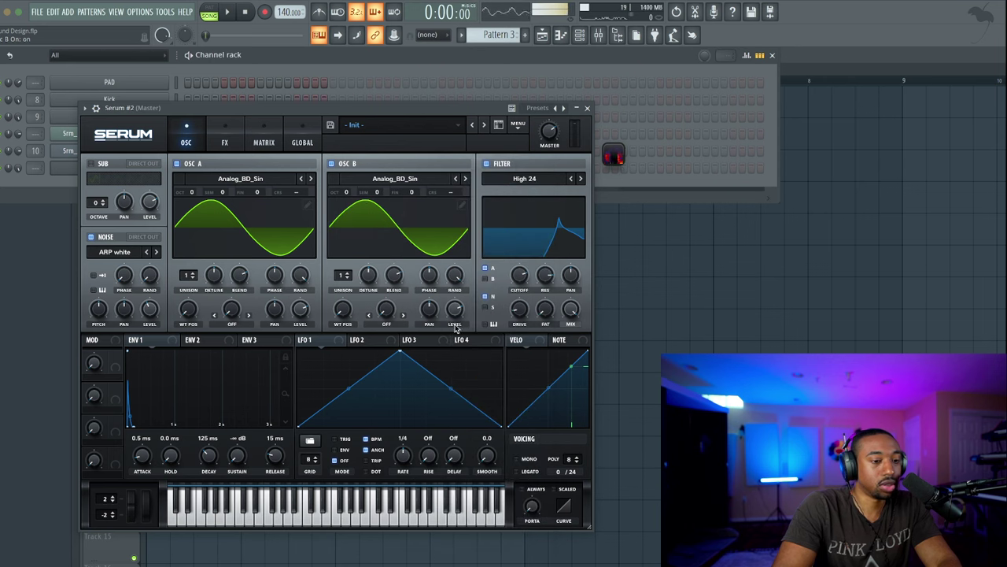
Set oscillator A's warp mode to FM (from B) with a raised amount, and oscillator B's octave to +4
left_click(232, 325)
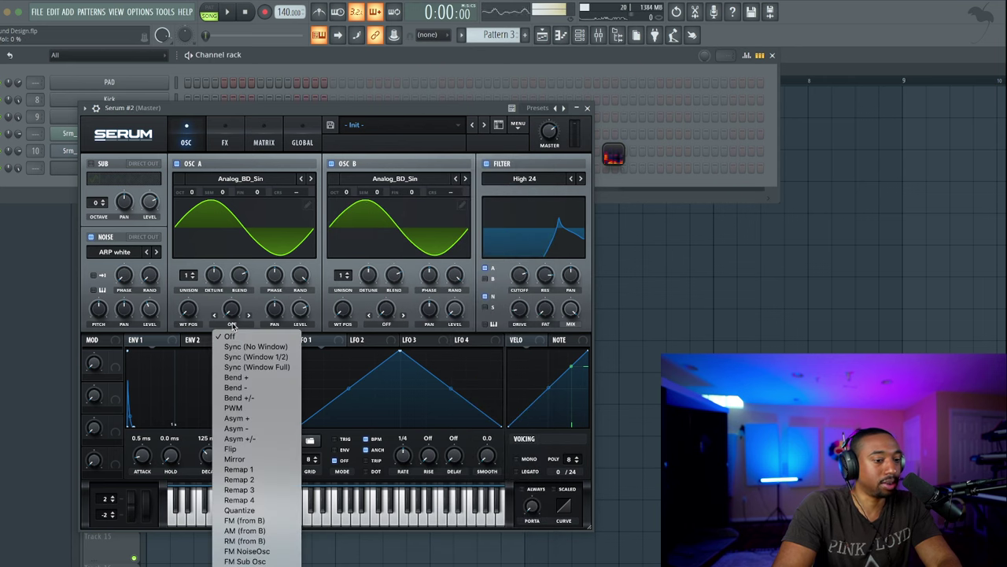
left_click(246, 521)
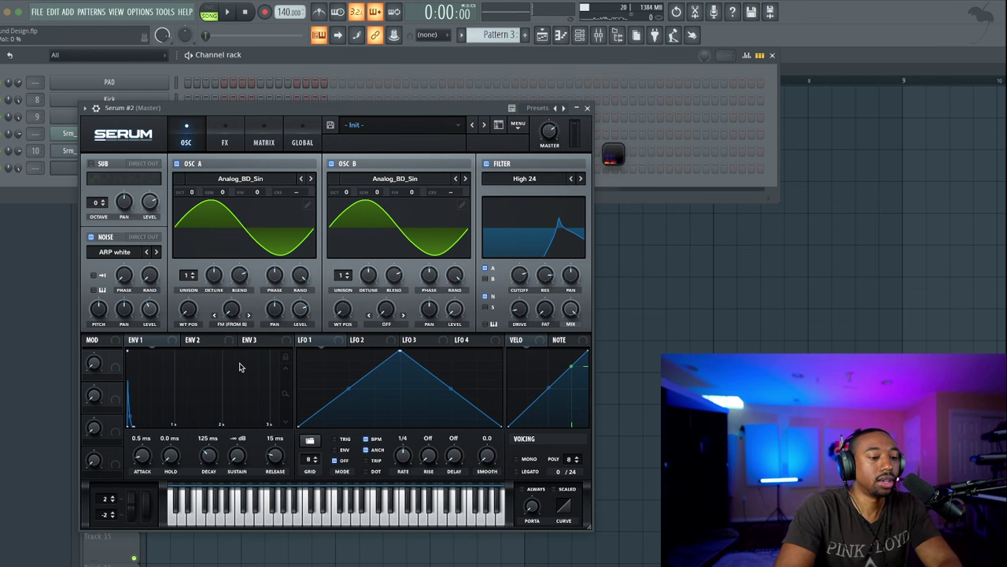
left_click_drag(346, 192, 355, 89)
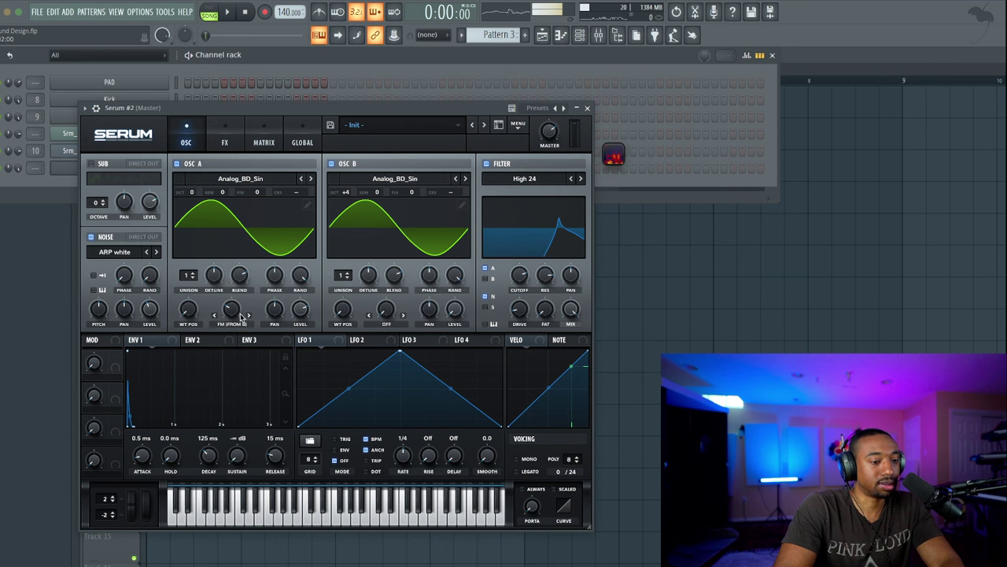
left_click_drag(241, 316, 239, 274)
Set oscillator B's fine tuning to -12, then try -3 semitones and reset the semitones to 0 during playback
key("space")
left_click_drag(411, 191, 382, 215)
key("space")
key("space")
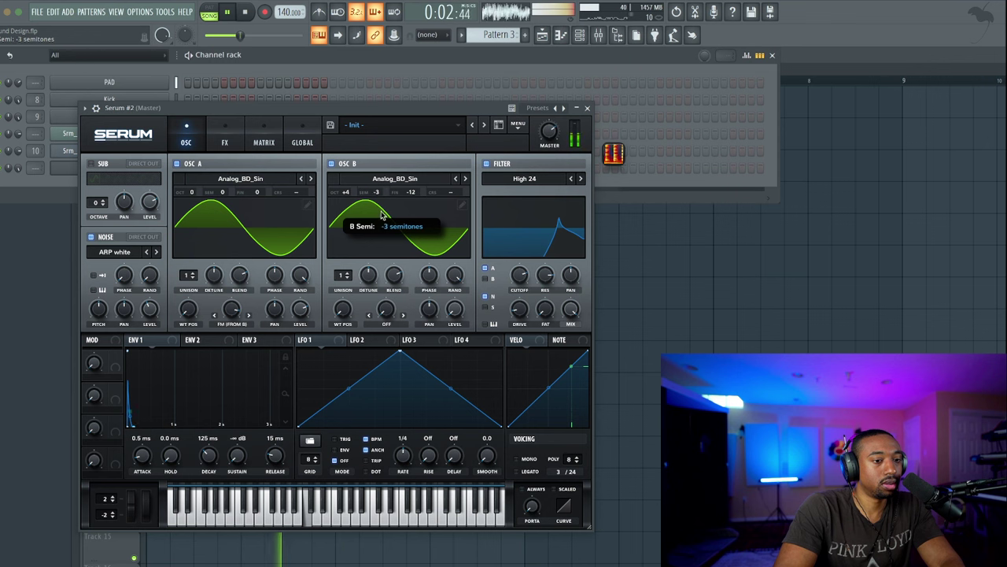
double_click(397, 200)
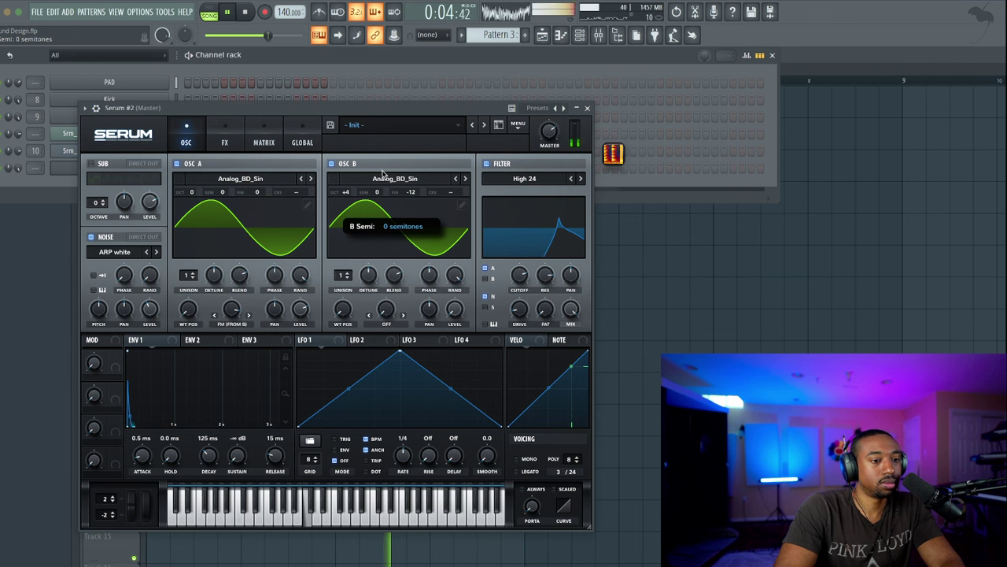
key("space")
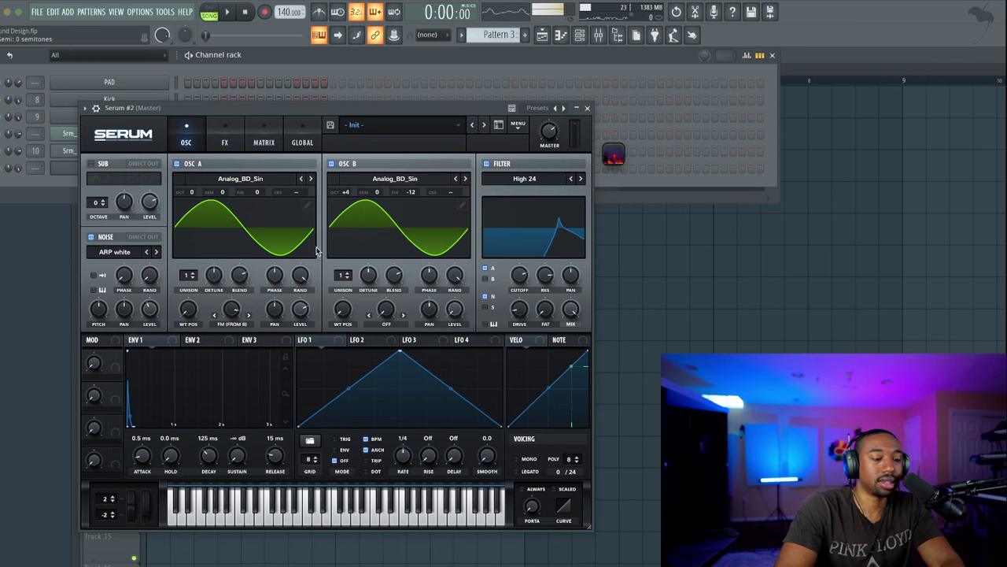
Set oscillator A's FM warp amount to 35% and try its octave at -2 during playback
key("space")
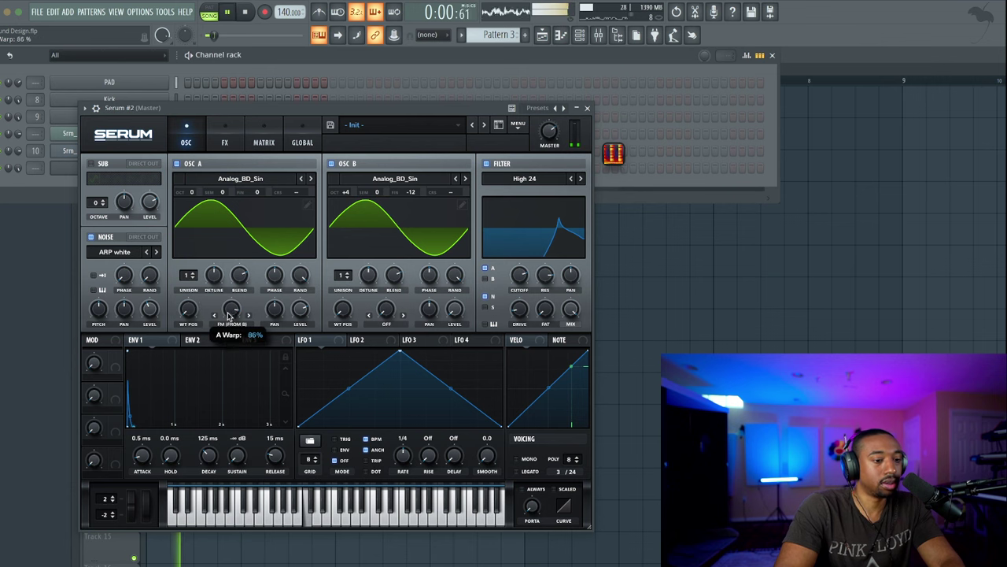
mouse_move(230, 372)
left_mouse_down()
mouse_move(233, 396)
mouse_move(232, 384)
left_mouse_up()
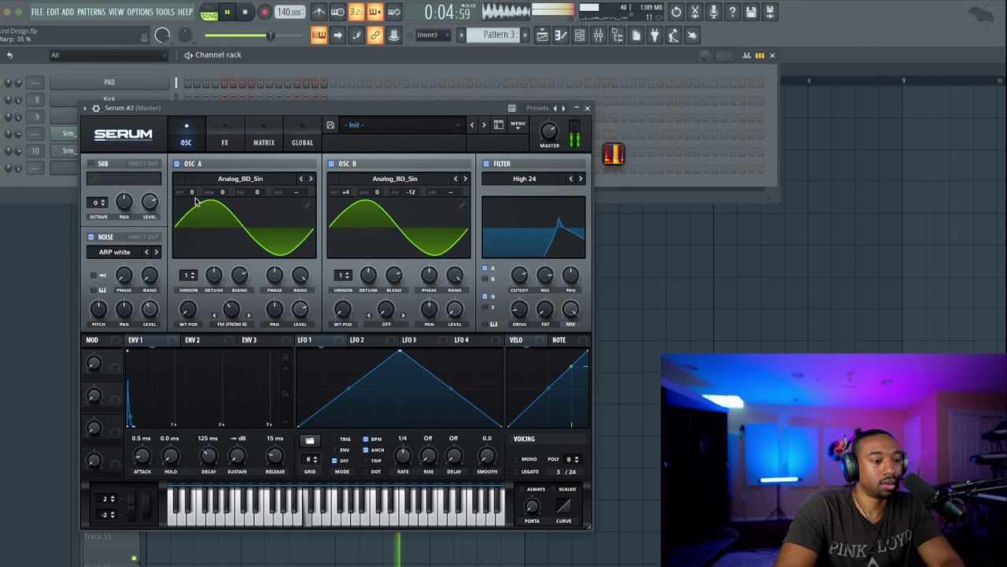
left_click_drag(191, 196, 191, 228)
key("space")
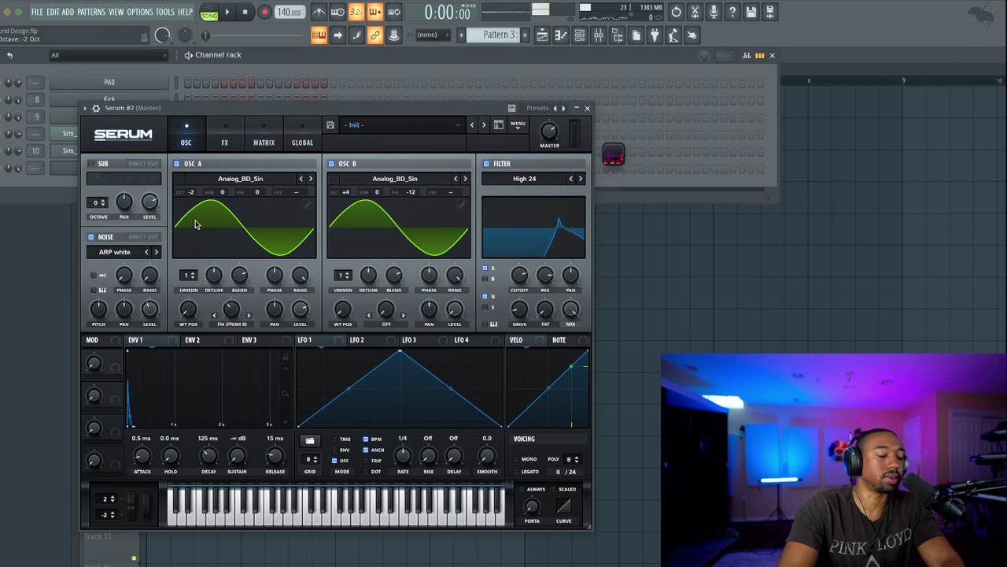
Turn off the filter and reset oscillator A's octave to 0 while auditioning the sound
left_click(486, 165)
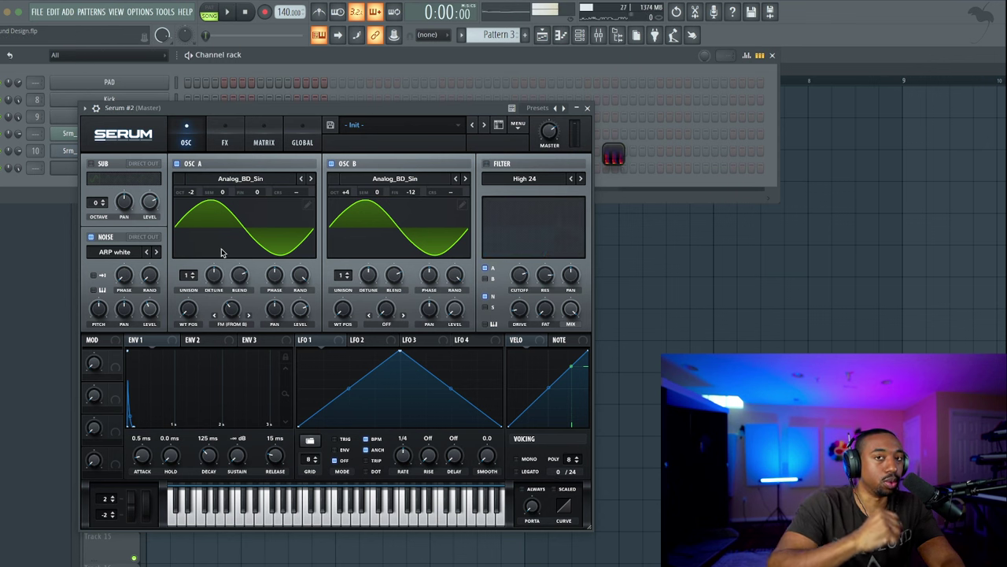
key("space")
left_click_drag(191, 192, 201, 169)
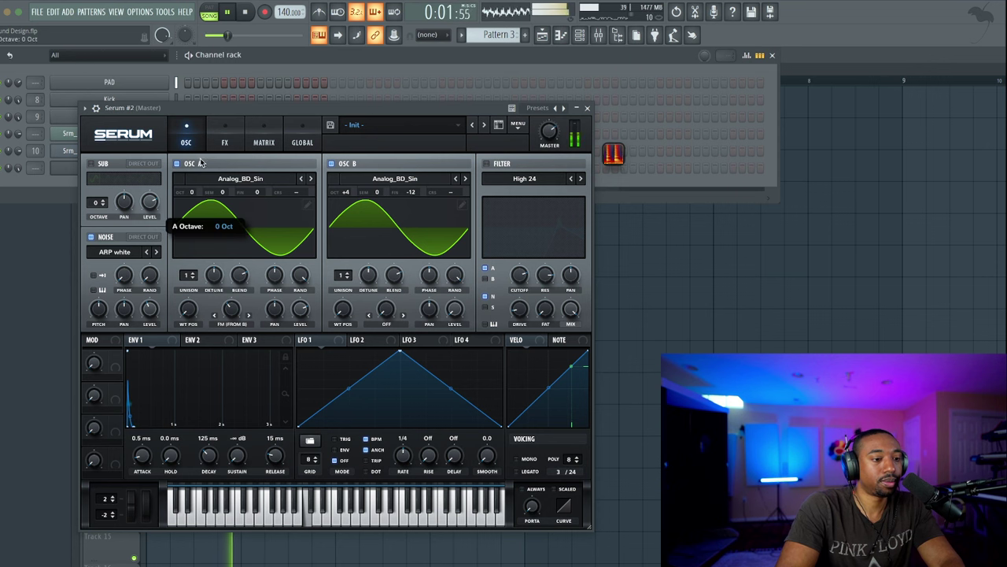
key("space")
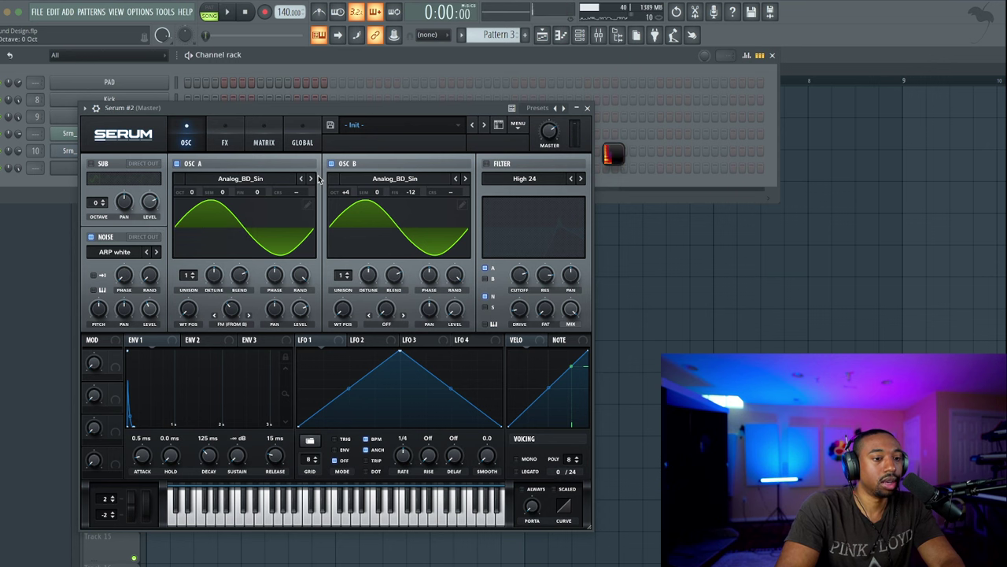
Turn off the noise oscillator and audition the two sine oscillators alone
left_click(90, 238)
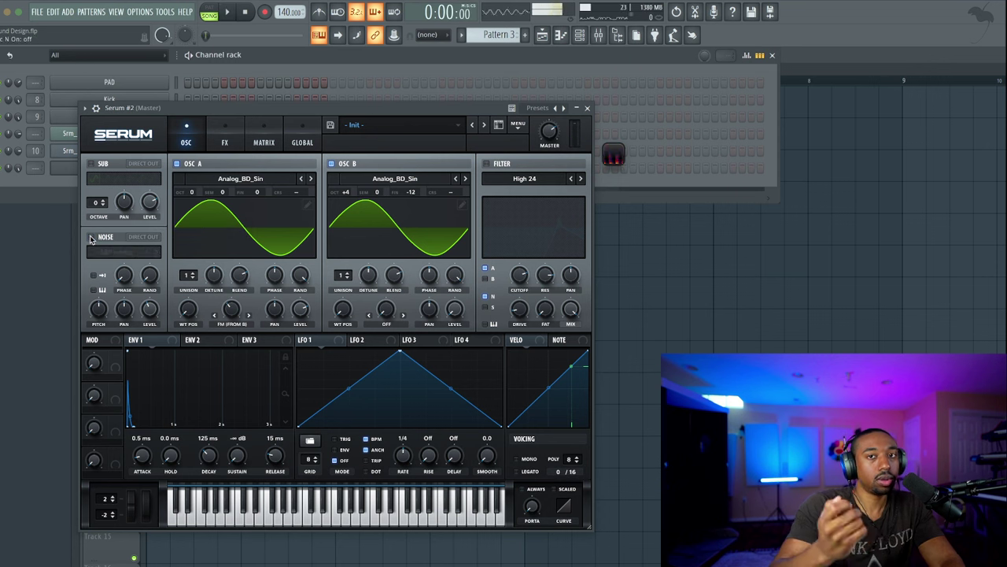
key("space")
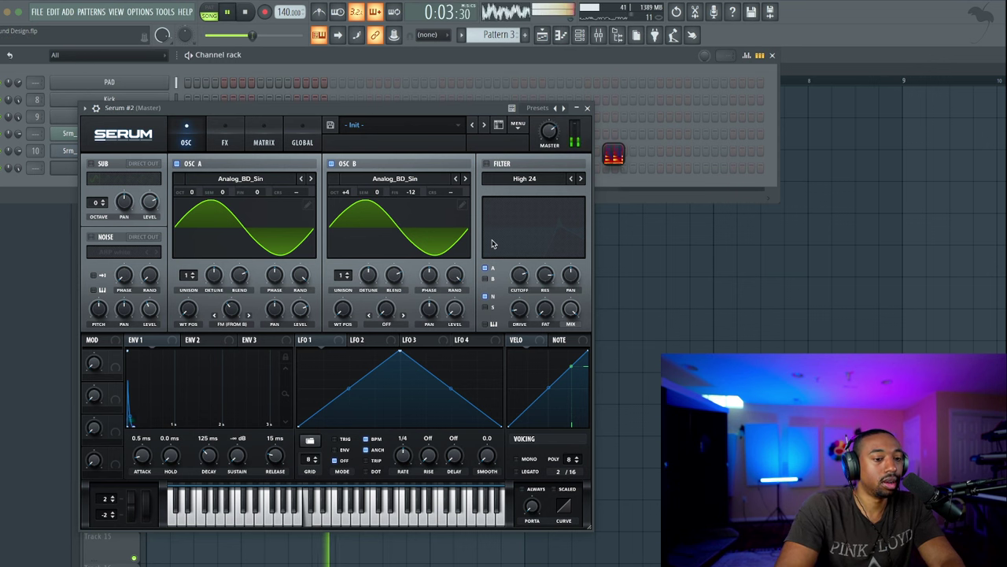
key("space")
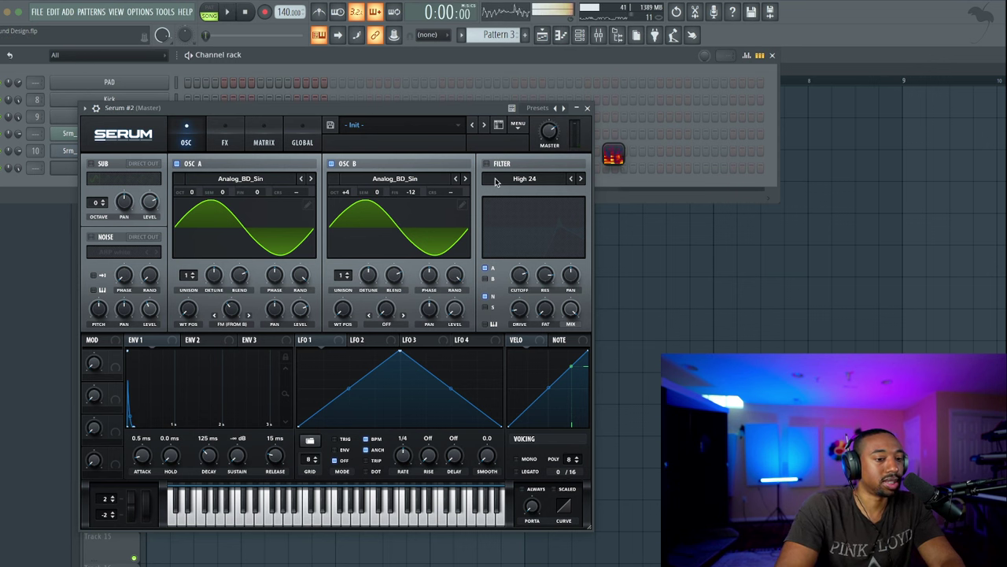
Save the patch as a preset named Percussion Base
left_click(331, 124)
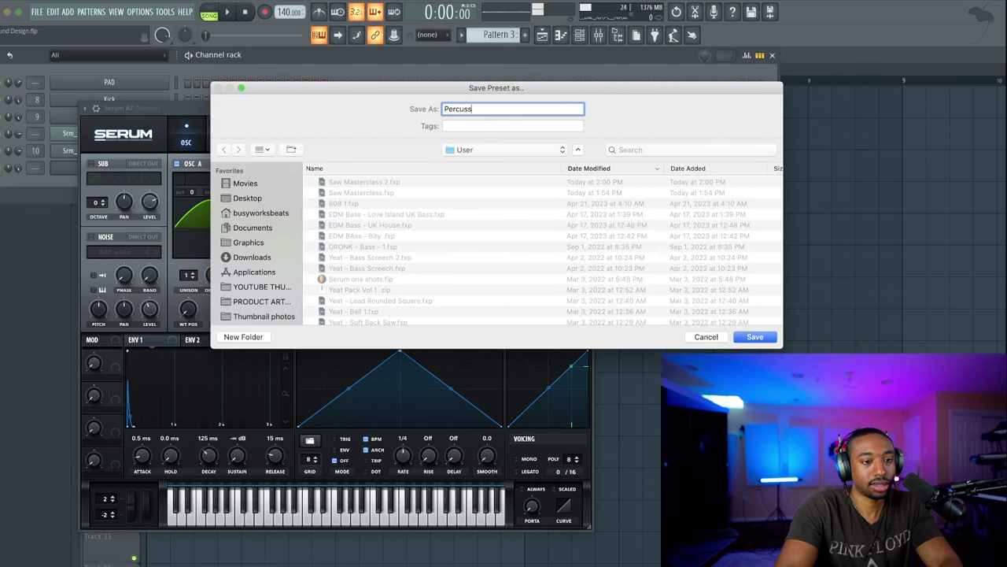
key("Return")
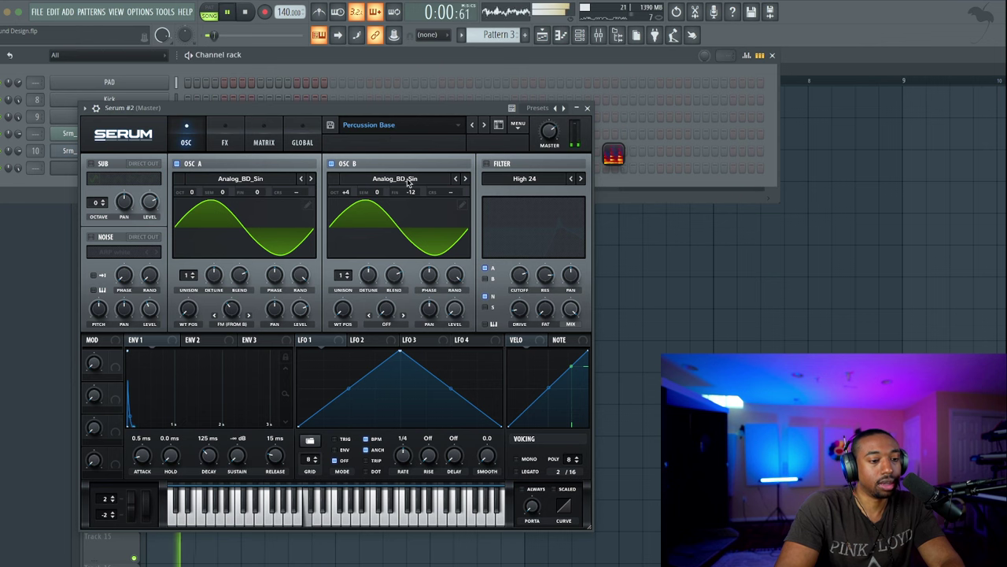
Turn the filter and the noise oscillator back on and audition the combined sound
key("space")
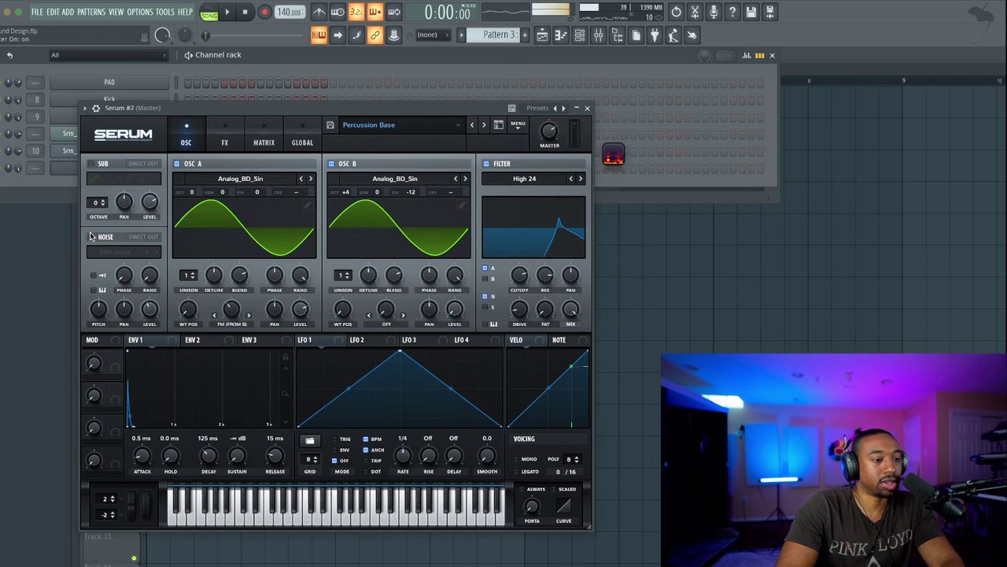
key("space")
key("space")
key("space")
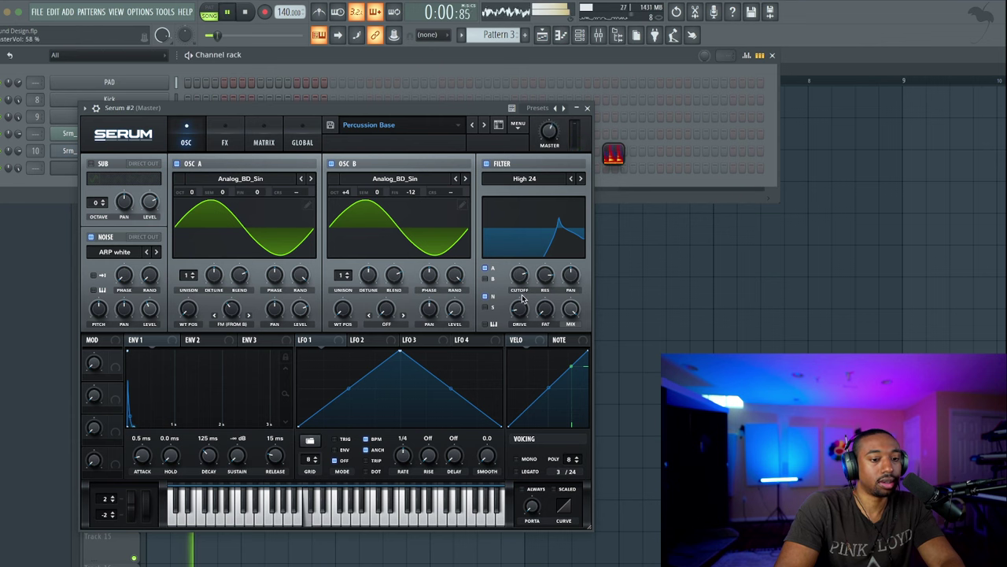
Sweep the filter cutoff down to 2268 Hz and back up past 4301 Hz, and raise the master volume to 76% during playback
mouse_move(521, 282)
scroll(521, 282, "down", 2)
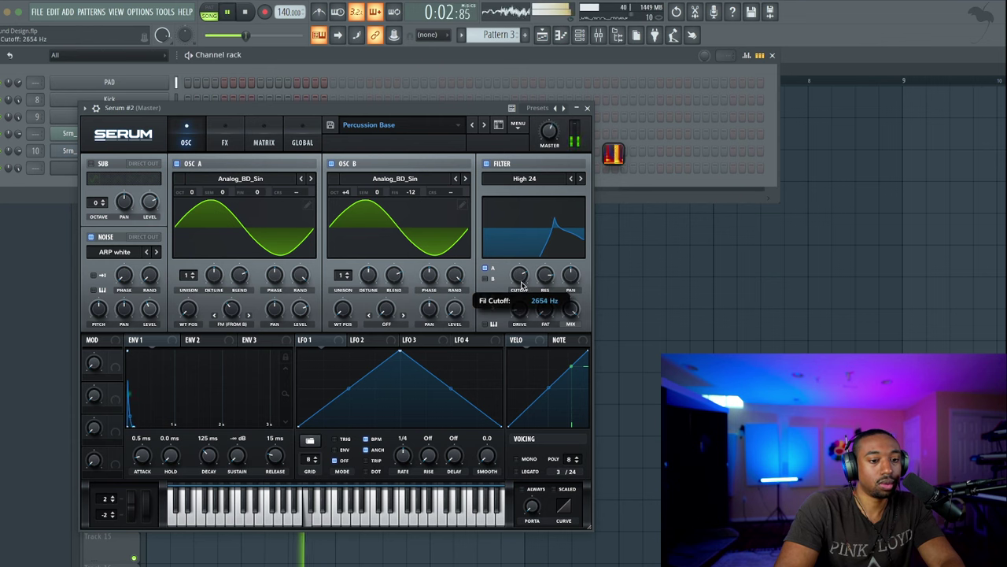
scroll(521, 281, "down", 3)
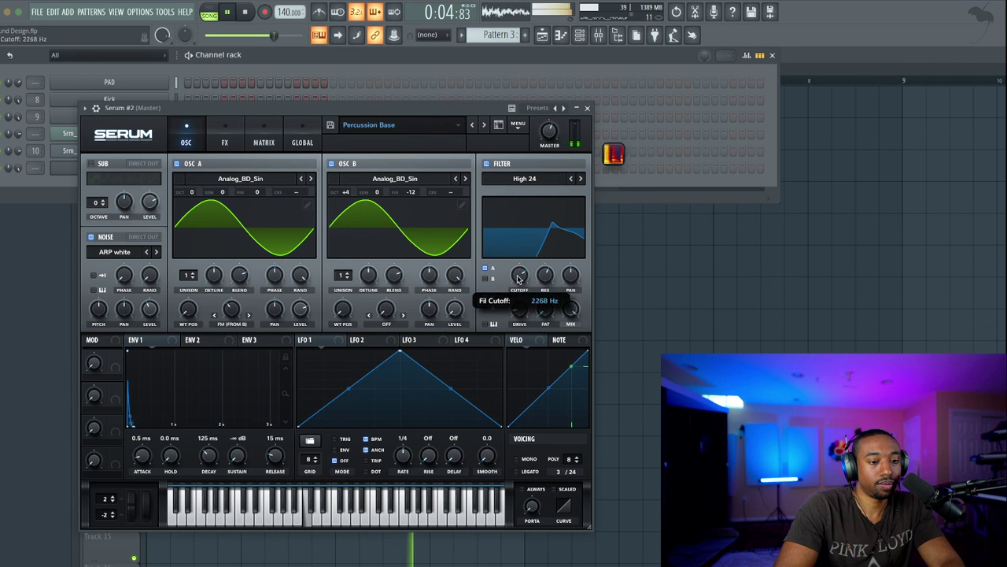
scroll(518, 279, "up", 2)
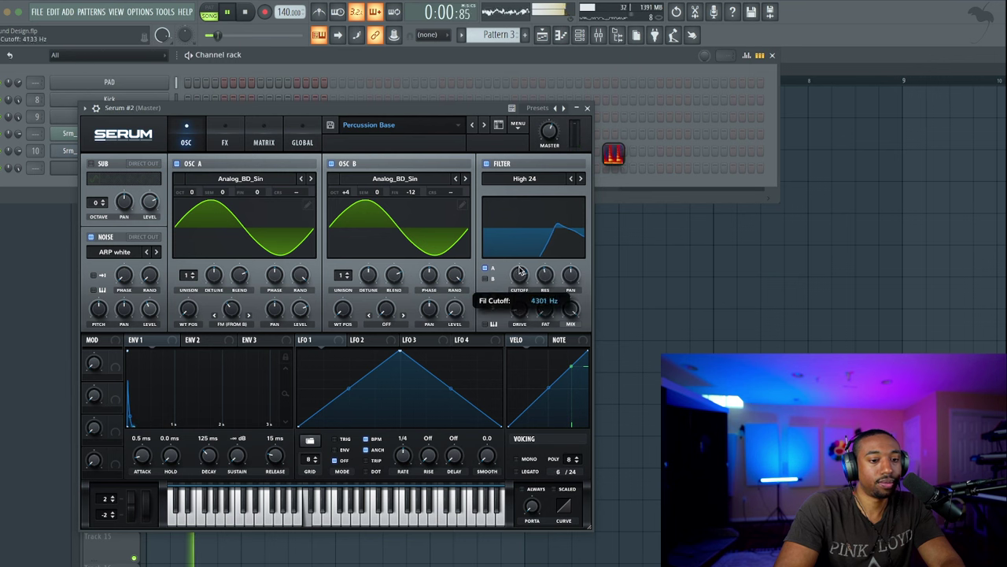
scroll(520, 271, "up", 3)
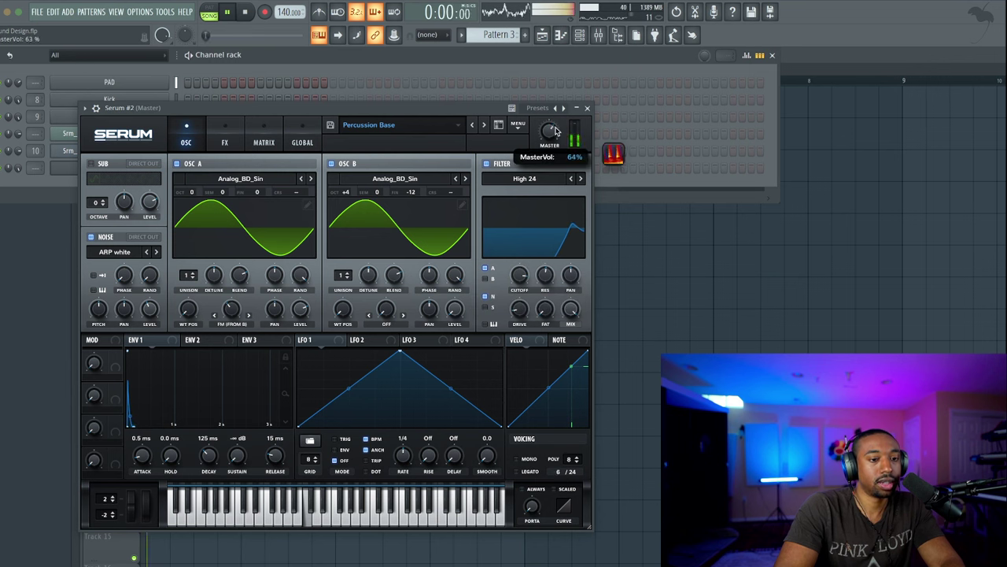
scroll(551, 130, "up", 3)
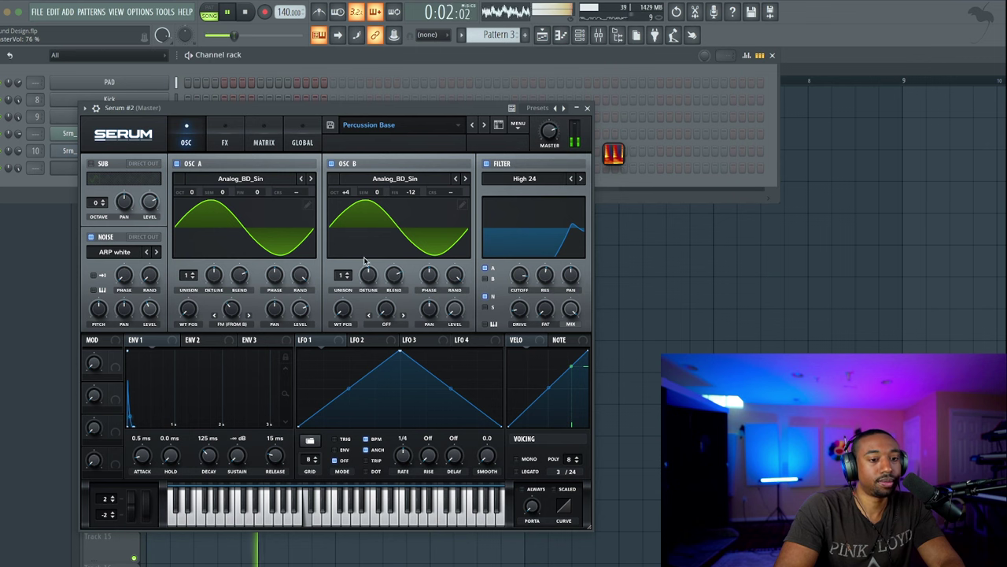
left_click(587, 108)
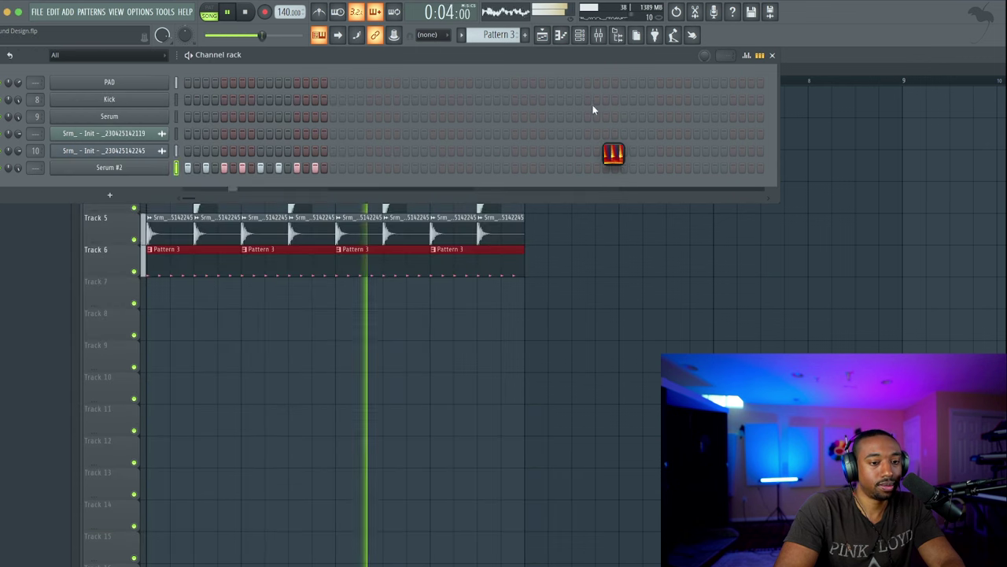
key("space")
left_click(289, 341)
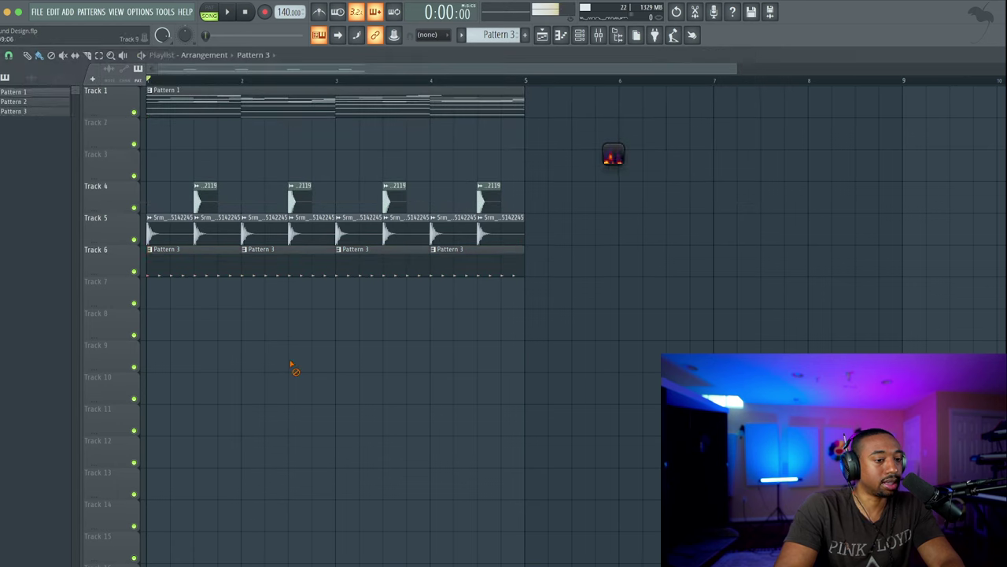
key("space")
left_click(581, 35)
key("space")
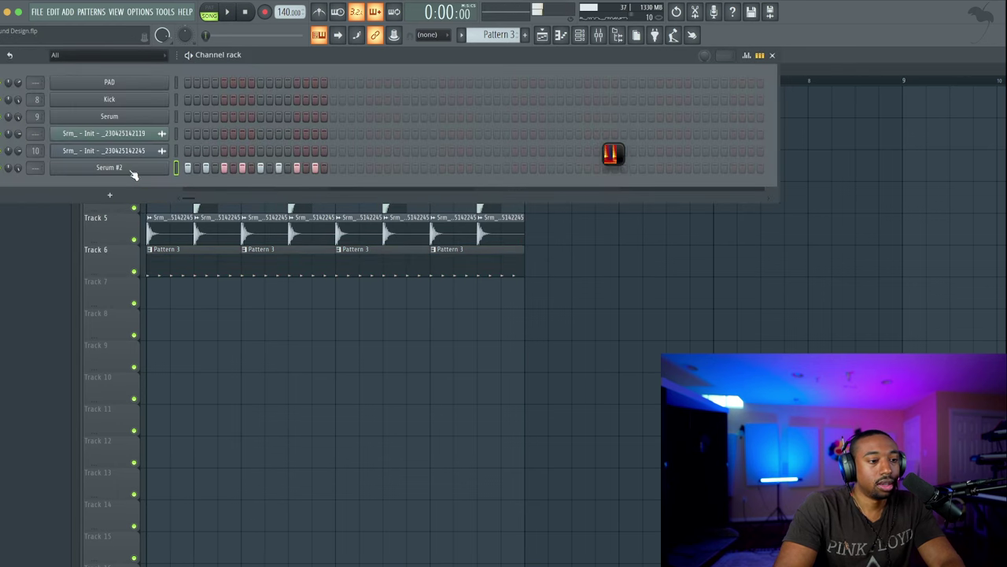
Render the Serum #2 sound to an audio clip and place it at the start of bar 1 on Track 7
left_click(132, 169)
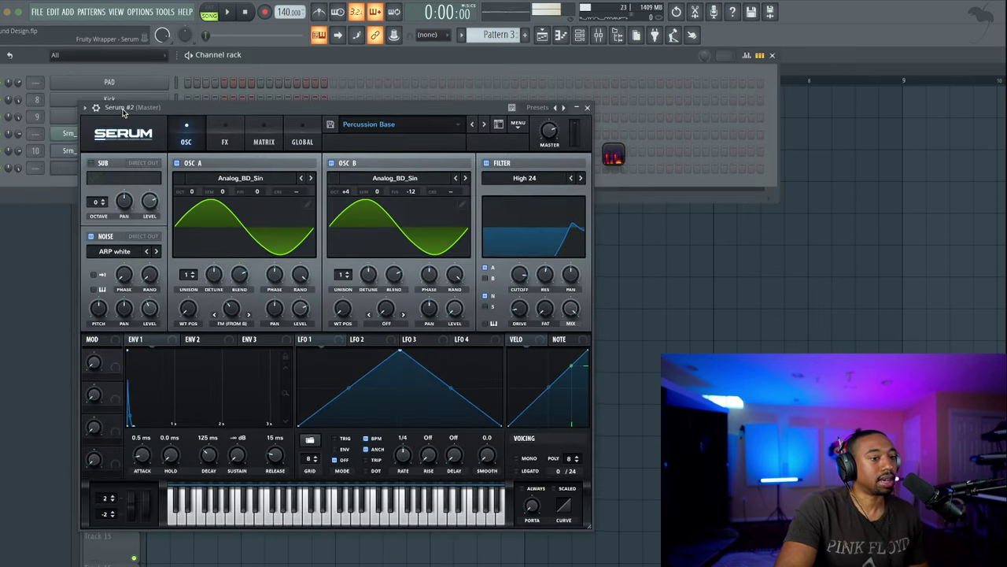
left_click_drag(89, 117, 170, 307)
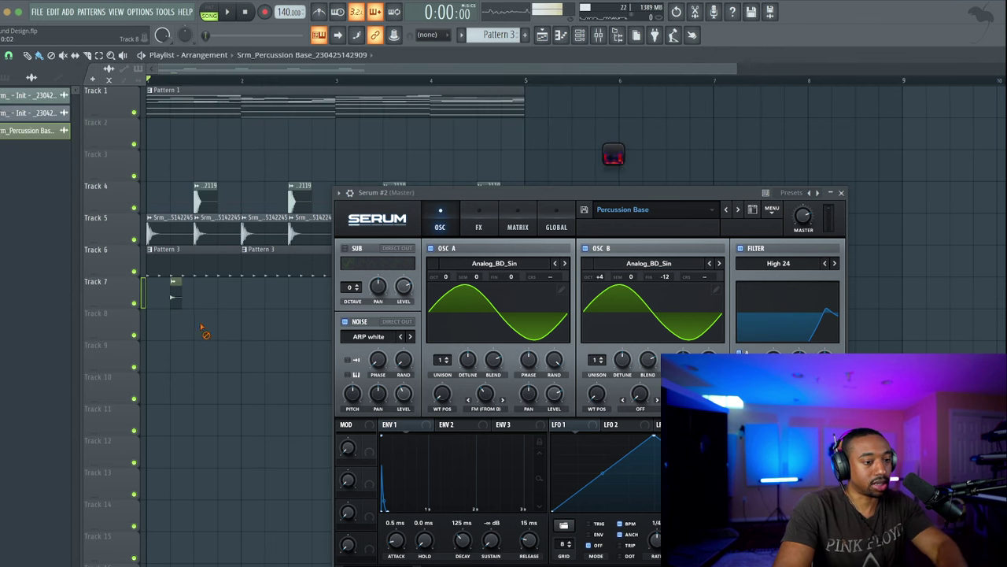
scroll(193, 287, "up", 3, "ctrl")
scroll(126, 283, "down", 5)
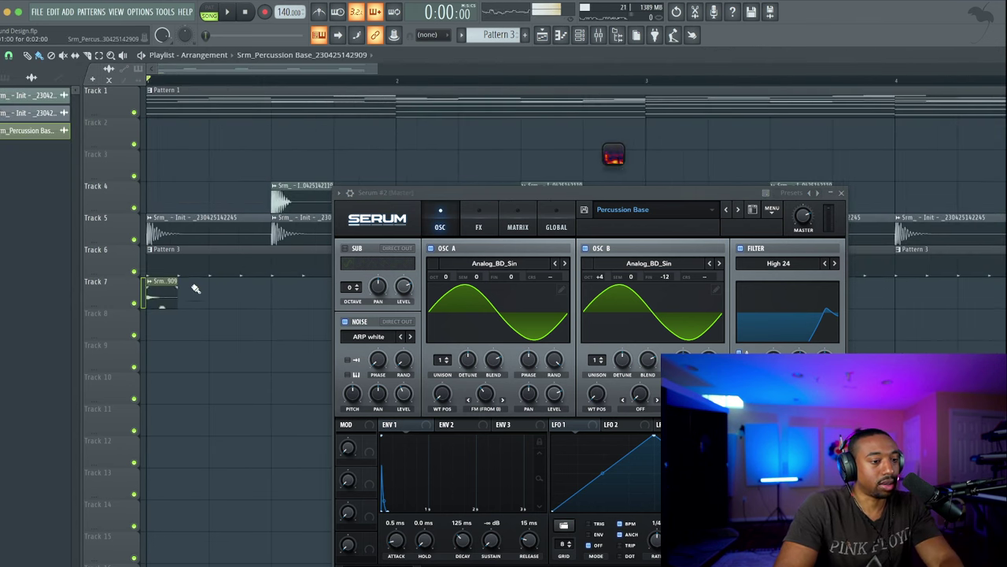
Mute Track 6, play back the arrangement with the rendered clip, and close the Serum #2 window
left_click(134, 271)
key("space")
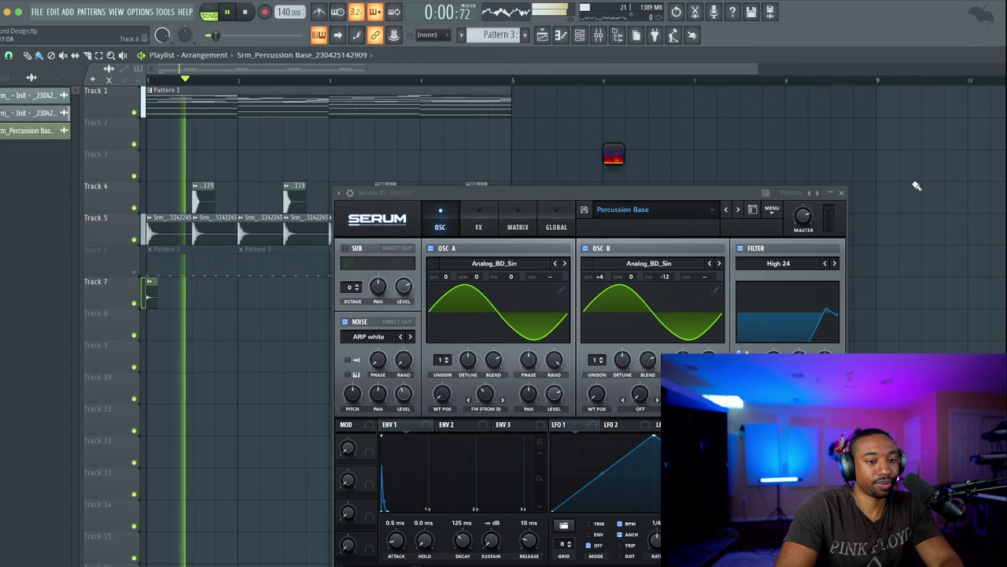
left_click(842, 192)
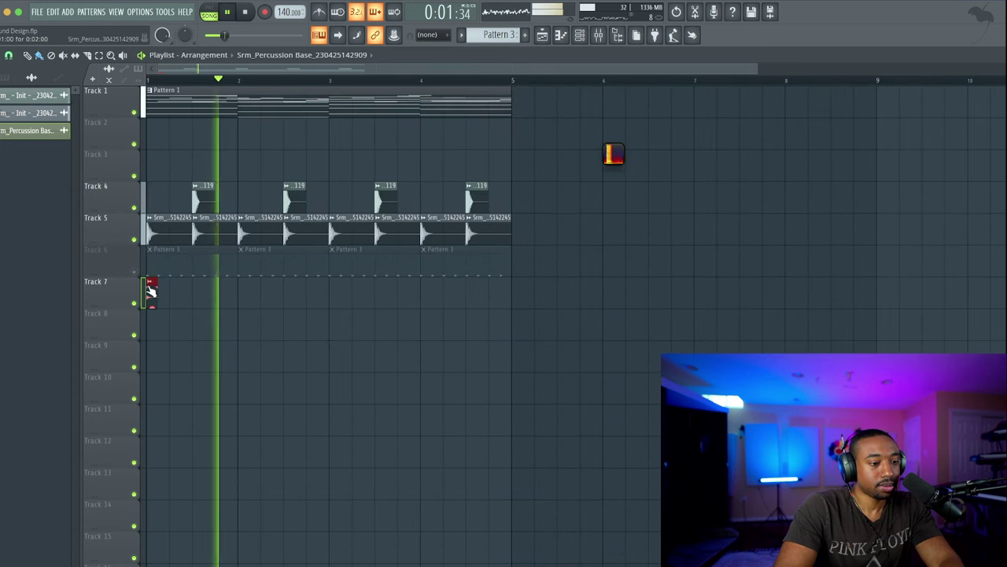
key("space")
Open the settings of the rendered percussion clip on Track 7 and enable Normalize
scroll(179, 300, "up", 4, "ctrl")
left_click(184, 305)
scroll(182, 299, "down", 2, "ctrl")
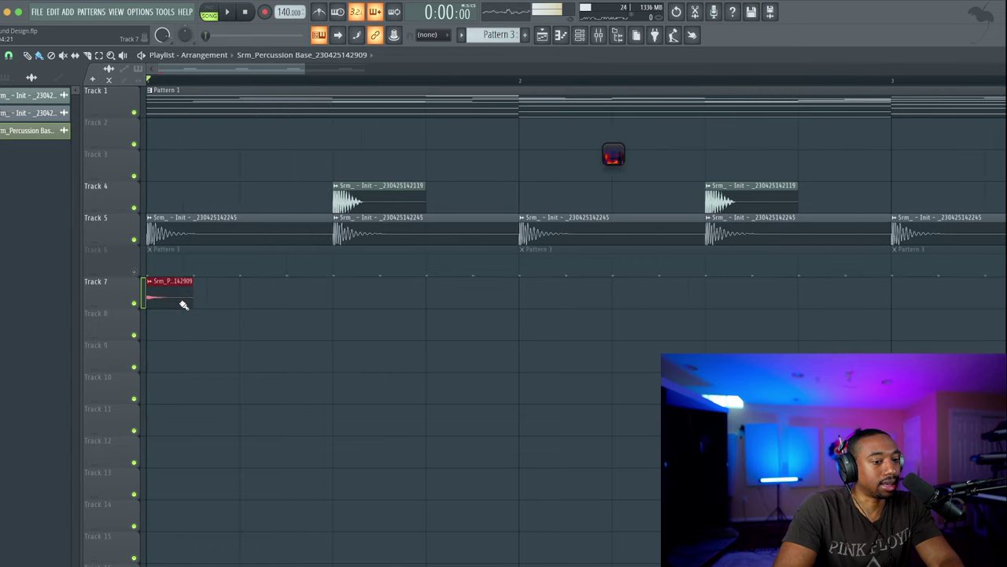
double_click(161, 287)
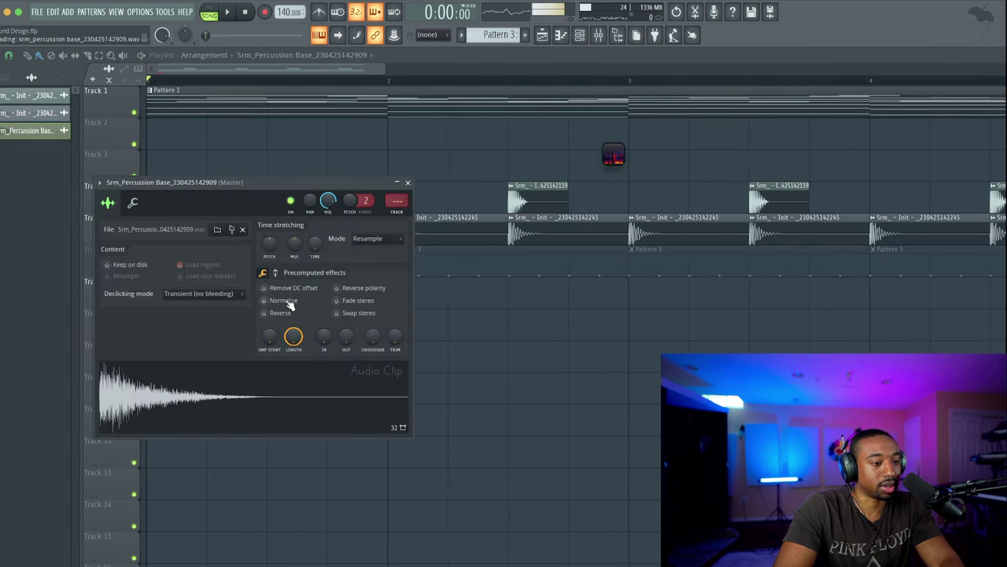
left_click(288, 303)
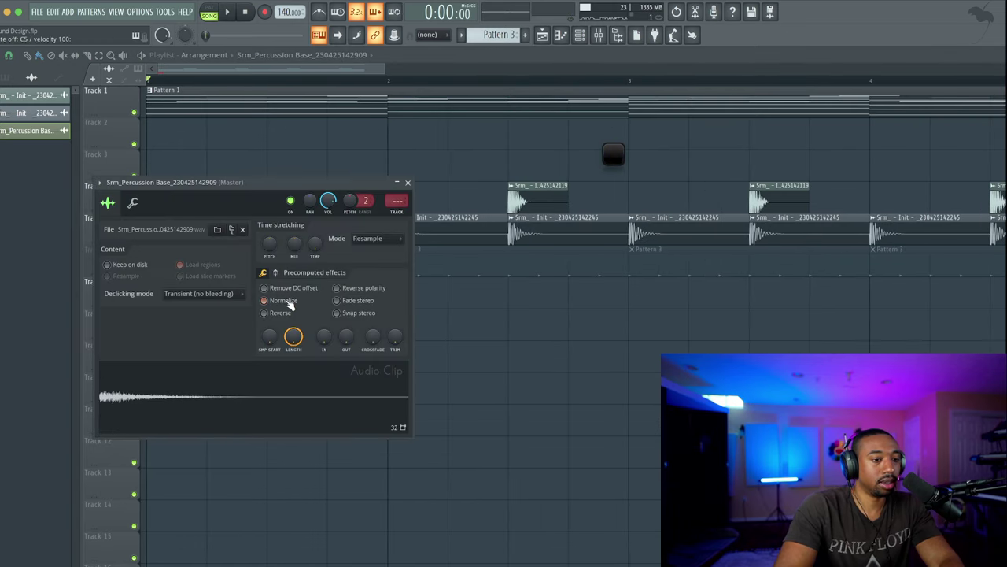
Boost the percussion clip's gain to 24% with Normalize off, raise its fade-out to maximum, and close its settings
left_click(276, 273)
scroll(271, 292, "up", 2)
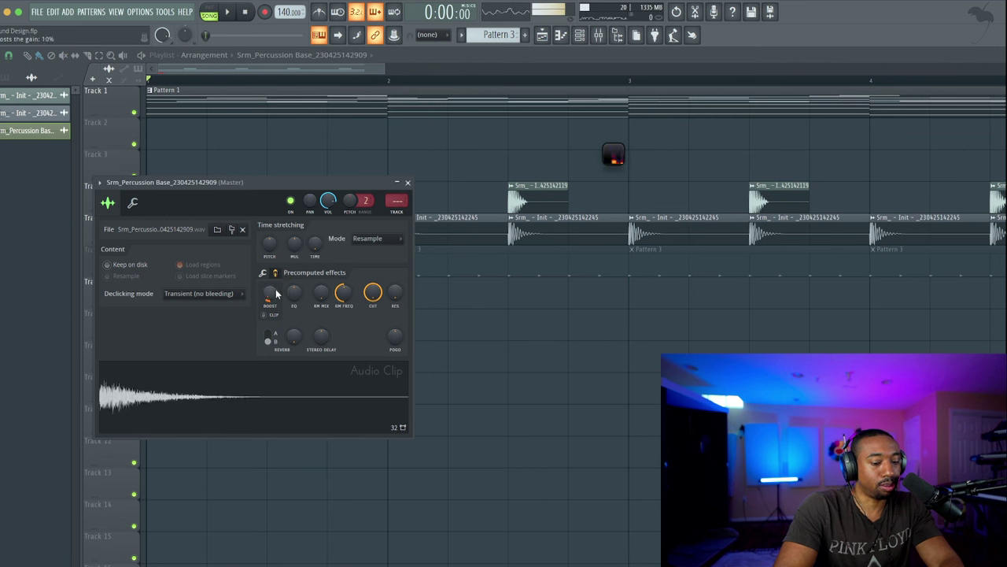
scroll(269, 292, "up", 2)
left_click(264, 273)
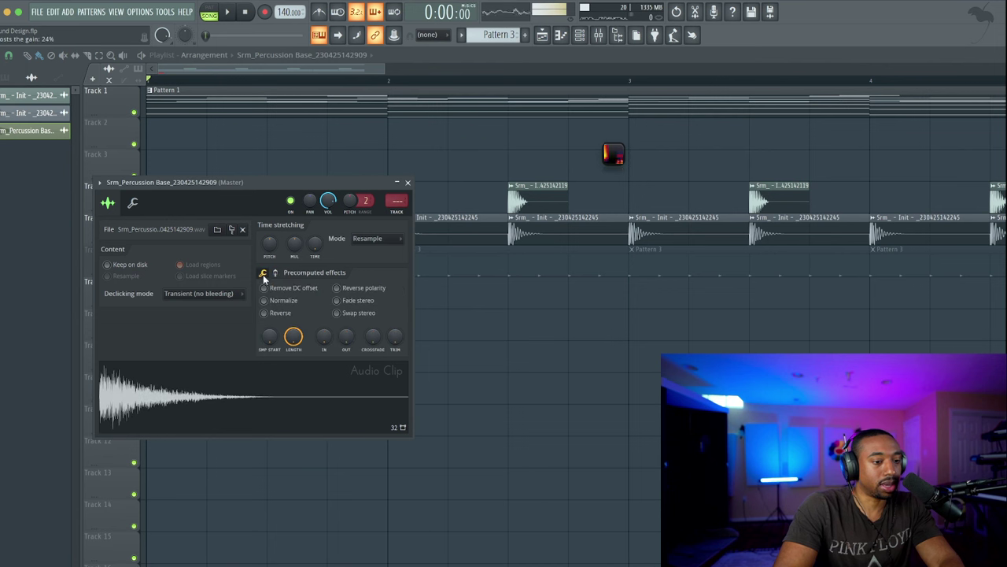
scroll(347, 337, "up", 10)
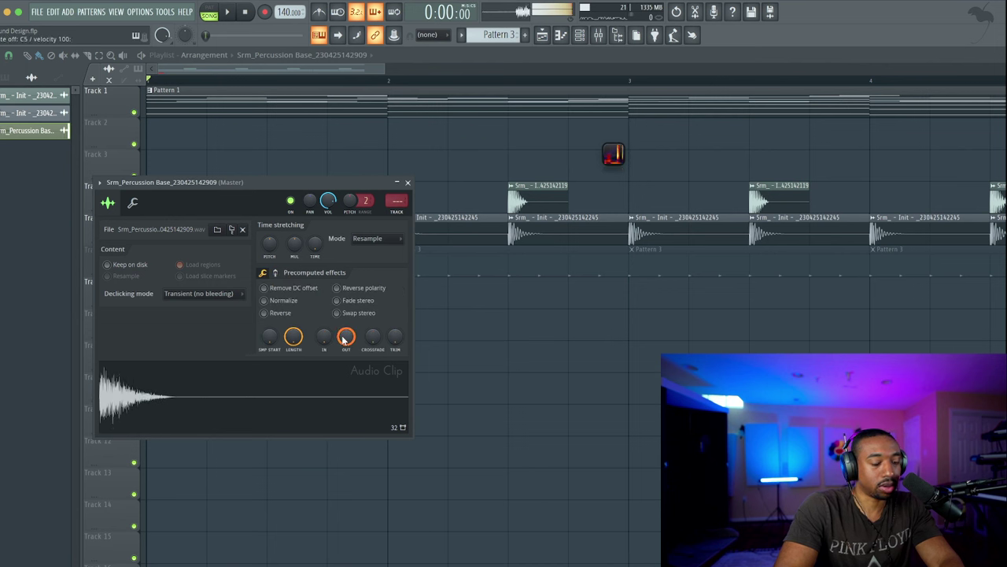
left_click(407, 182)
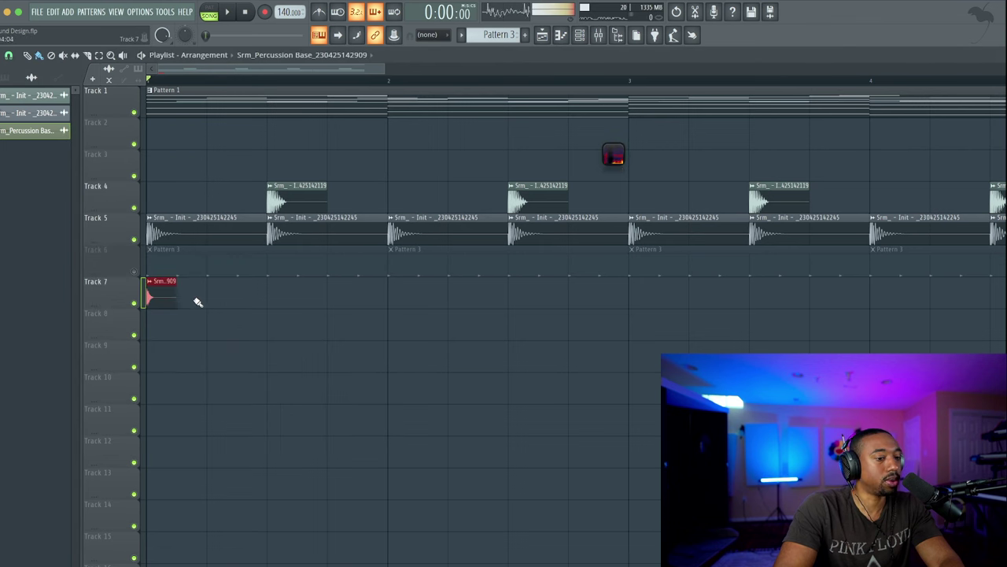
Delete the percussion clip from Track 7 and place it again at the start of bar 1
right_click(163, 297)
scroll(243, 308, "down", 4)
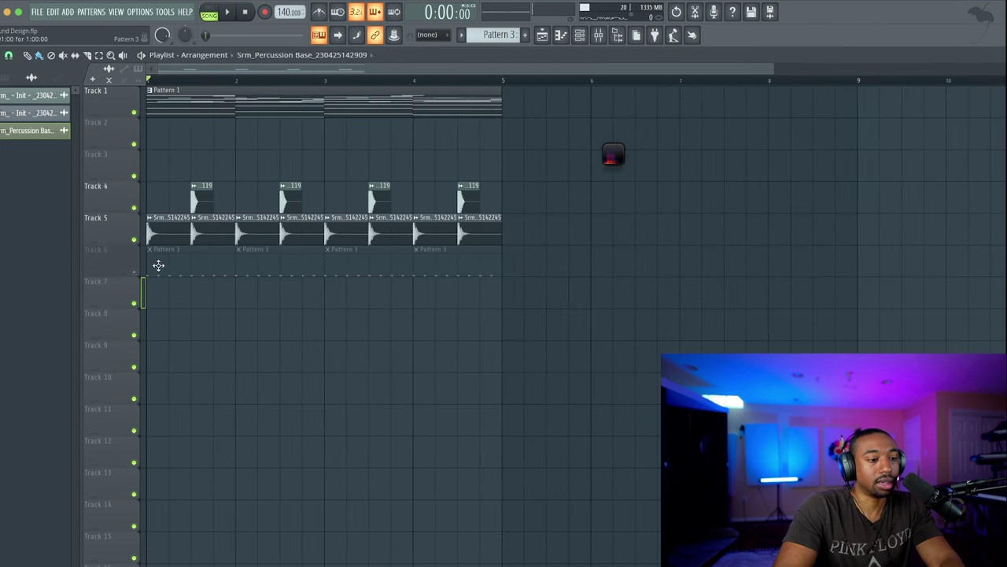
left_click(151, 293)
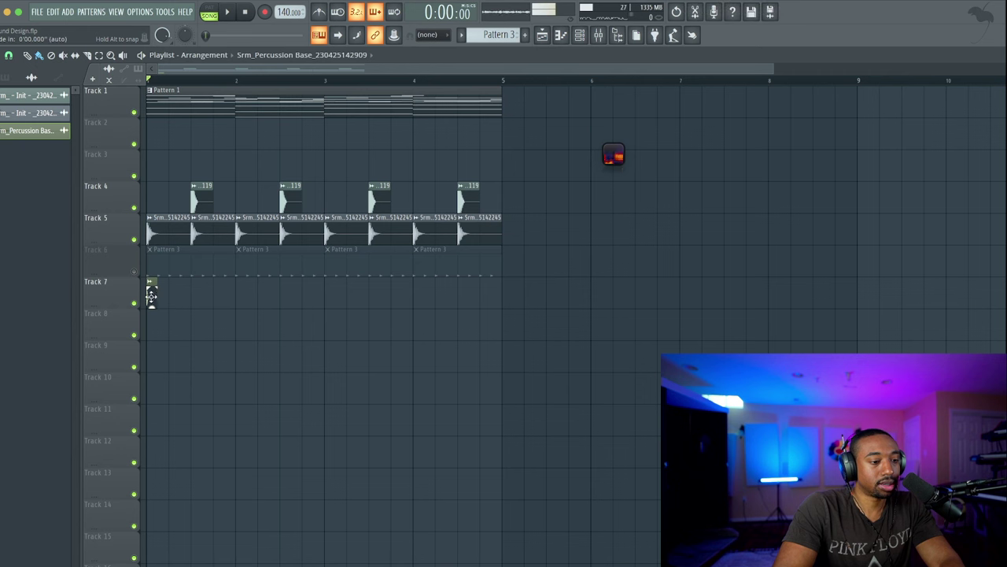
right_click(155, 292)
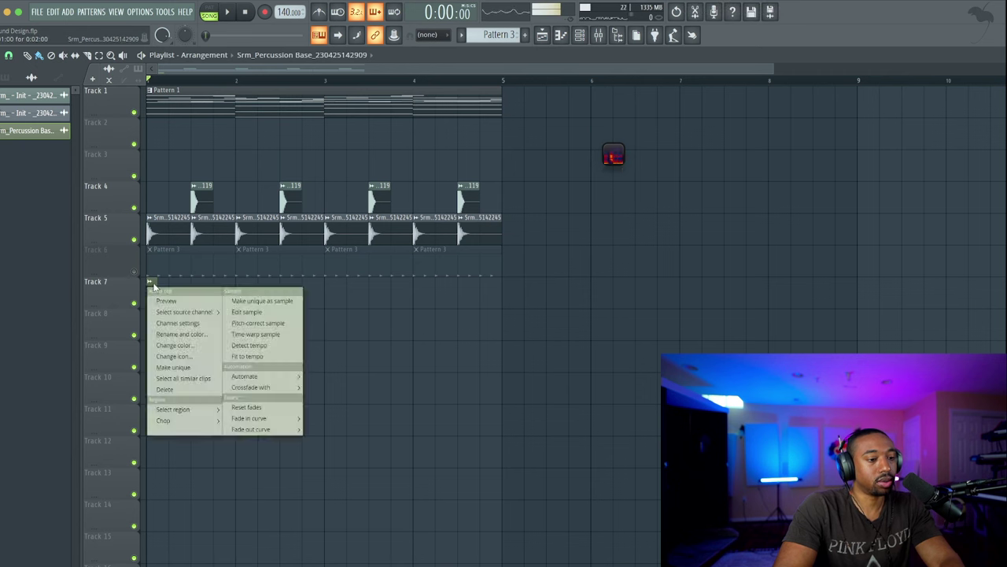
Add an empty Sampler channel to the channel rack and close its window
left_click(580, 32)
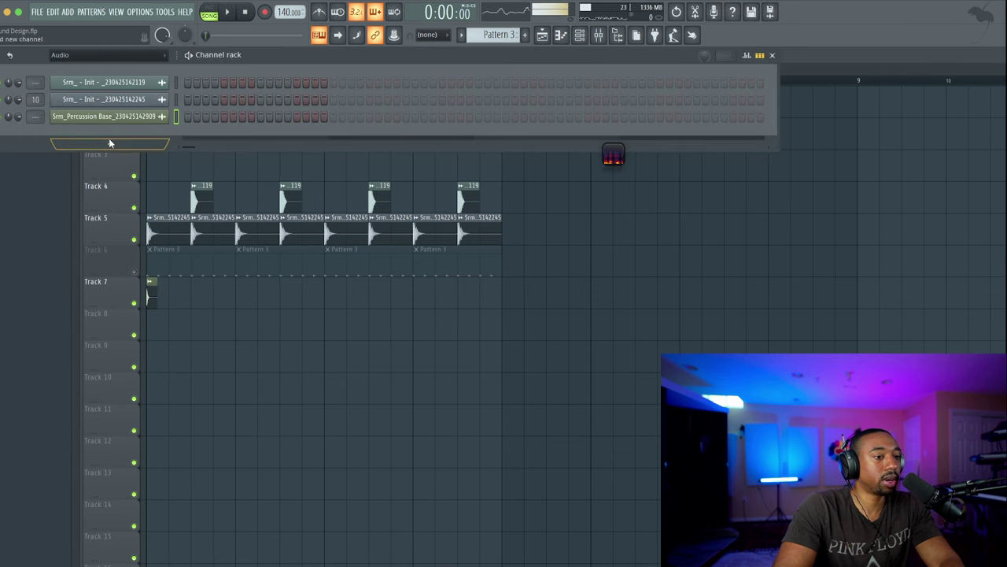
left_click(111, 143)
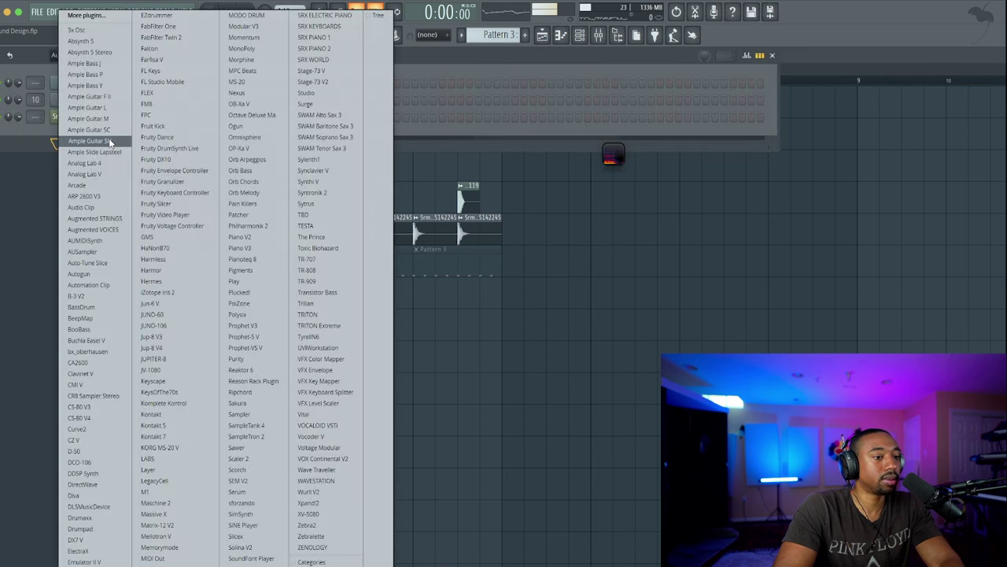
left_click(254, 413)
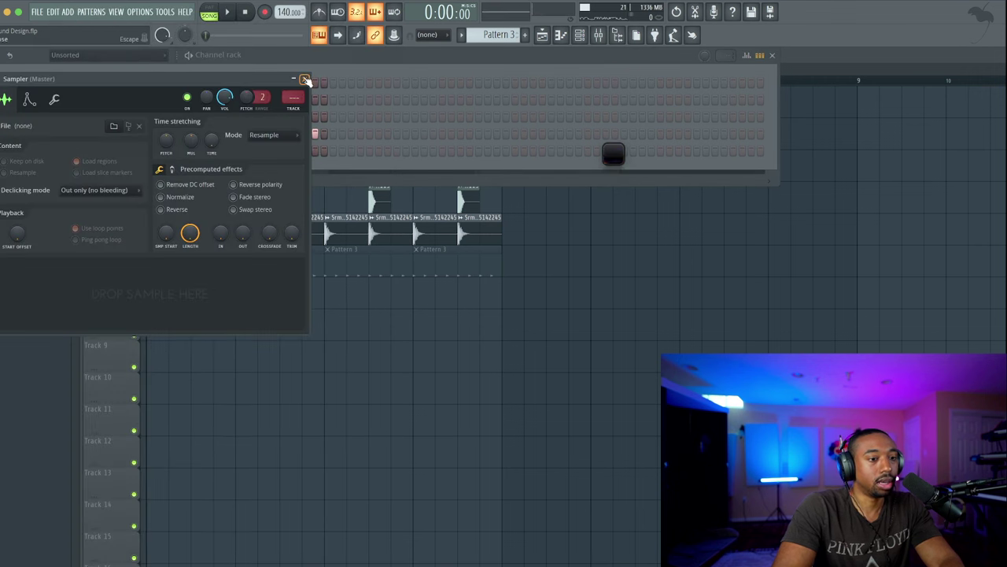
left_click(305, 81)
Show all channels, load the percussion clip's sample into the new Sampler channel, and move the Serum #2 steps onto it
left_click(138, 59)
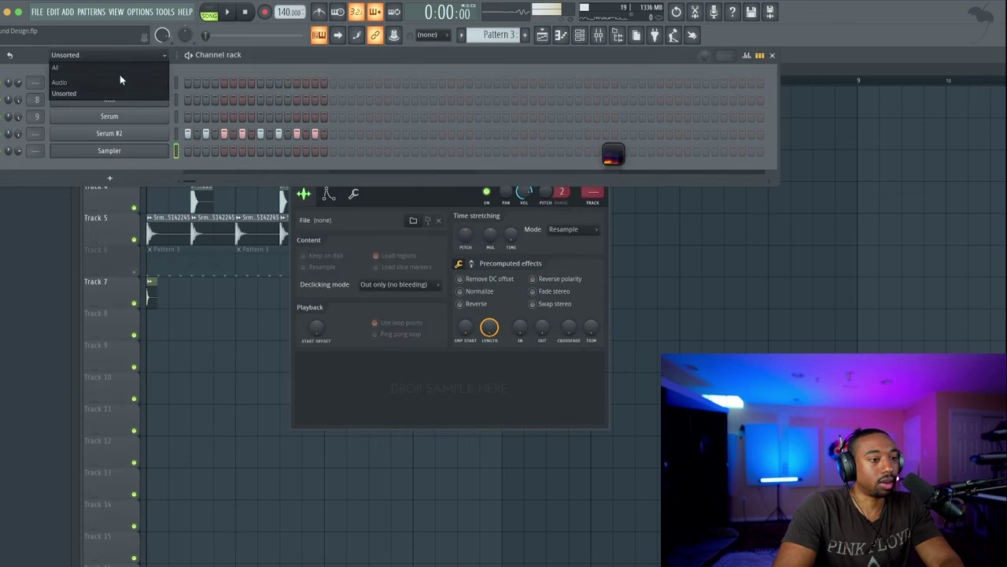
left_click(112, 69)
left_click(146, 184)
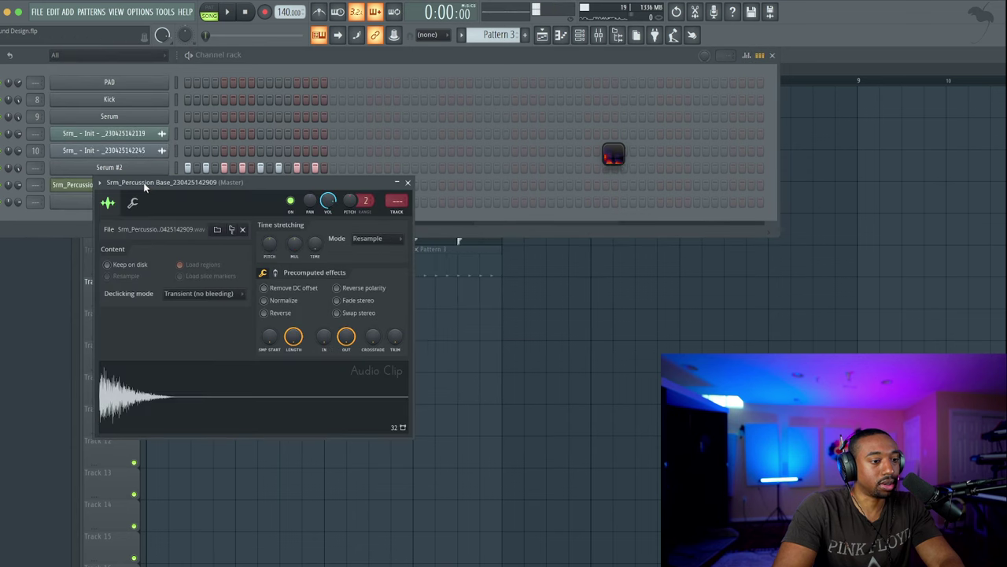
left_click_drag(180, 182, 356, 175)
left_click_drag(339, 370, 143, 206)
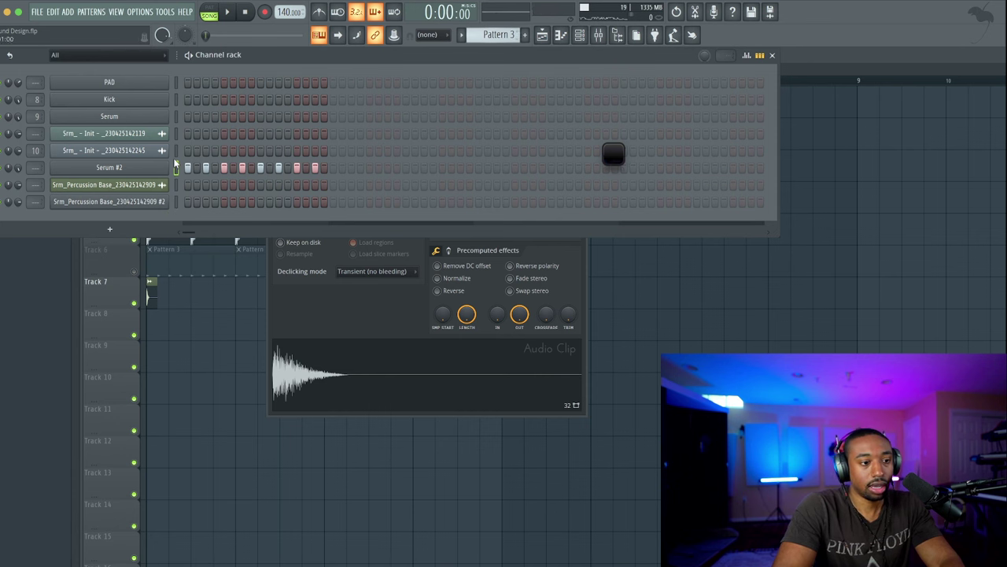
left_click(189, 240)
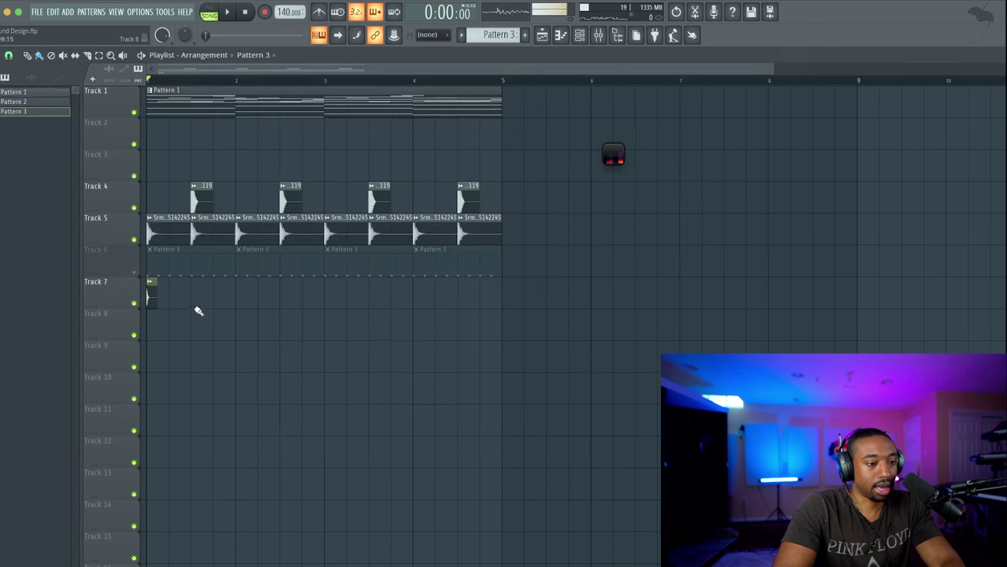
Unmute Track 6, clear the audio clip from Track 7, and briefly play the arrangement
left_click(134, 271)
key("space")
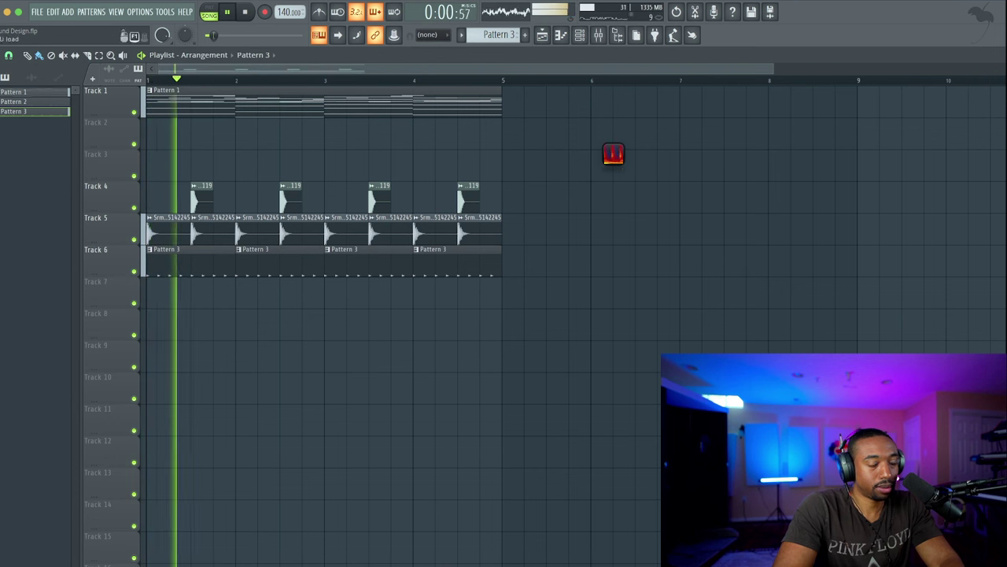
key("space")
Boost the gain of the percussion Sampler channel and raise its fade-out to maximum during playback
key("F6")
left_click(109, 201)
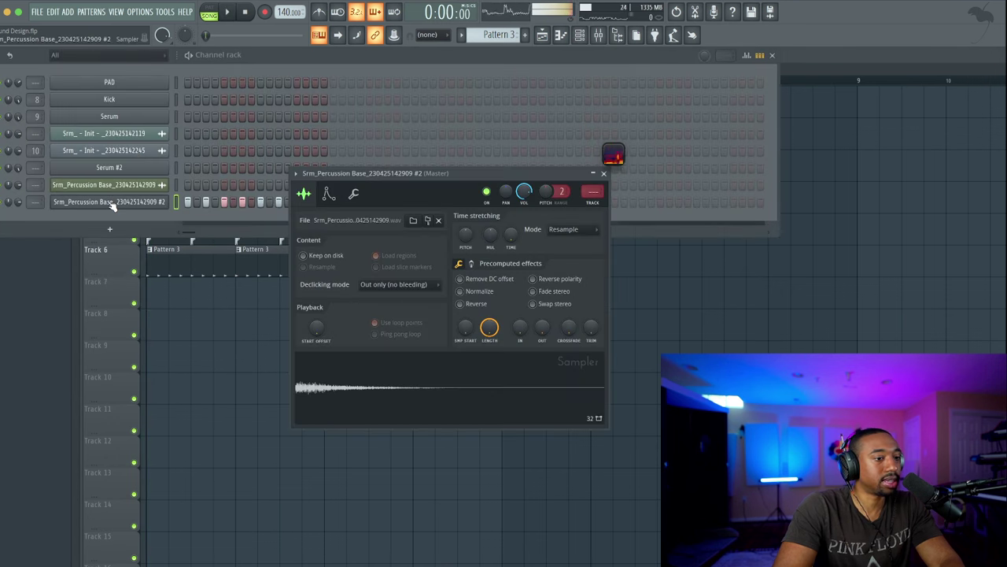
left_click(472, 264)
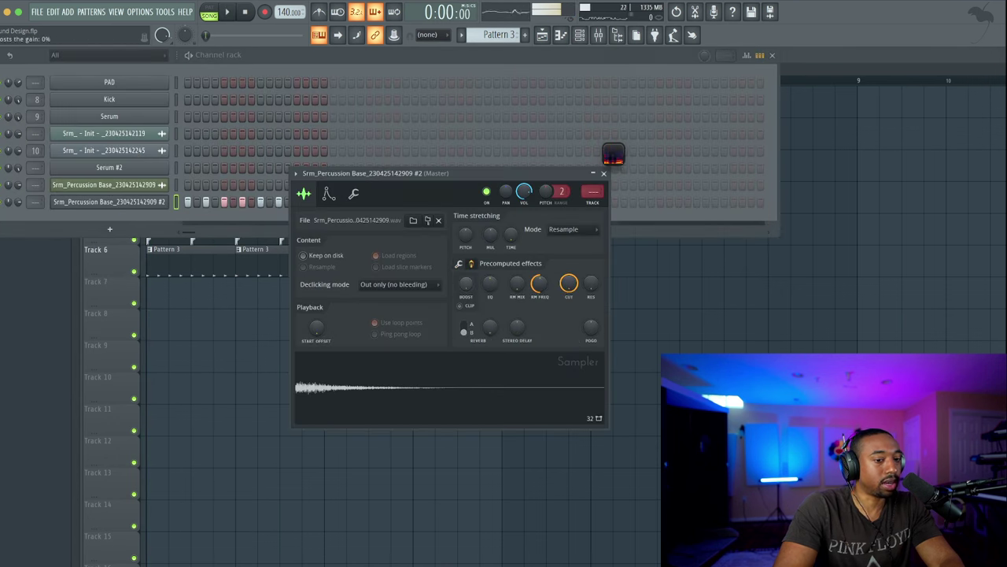
key("space")
left_click(472, 264)
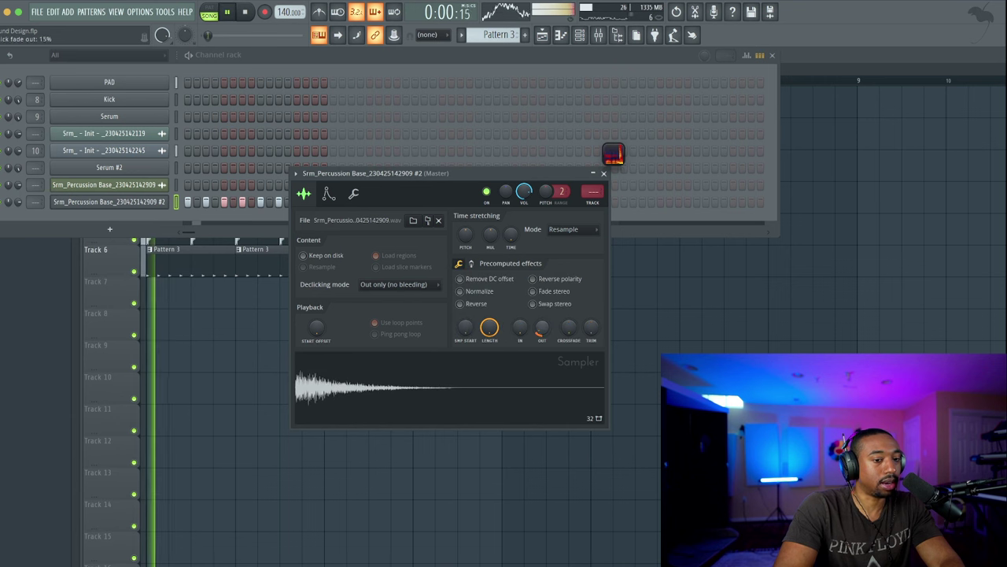
left_click(471, 265)
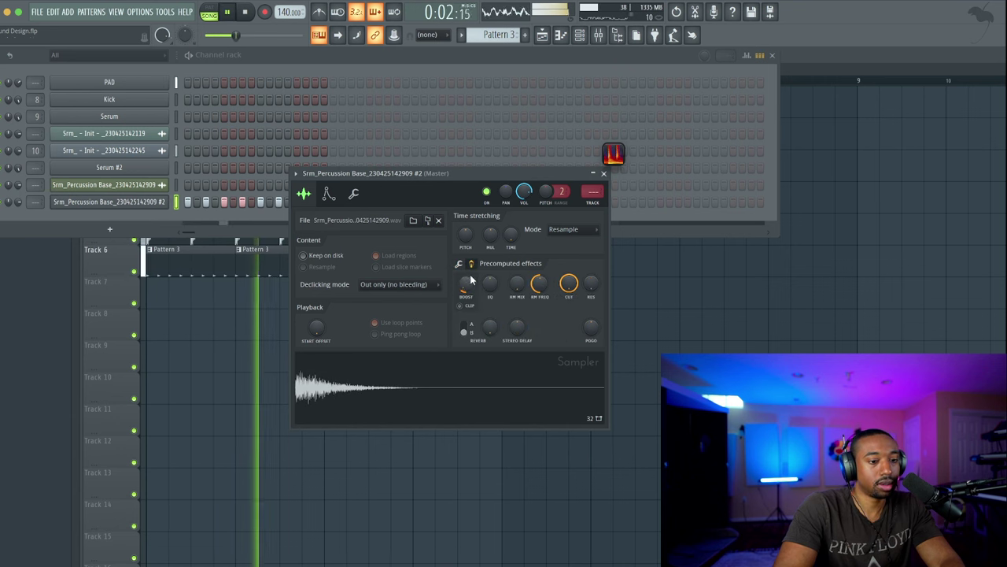
left_click(471, 264)
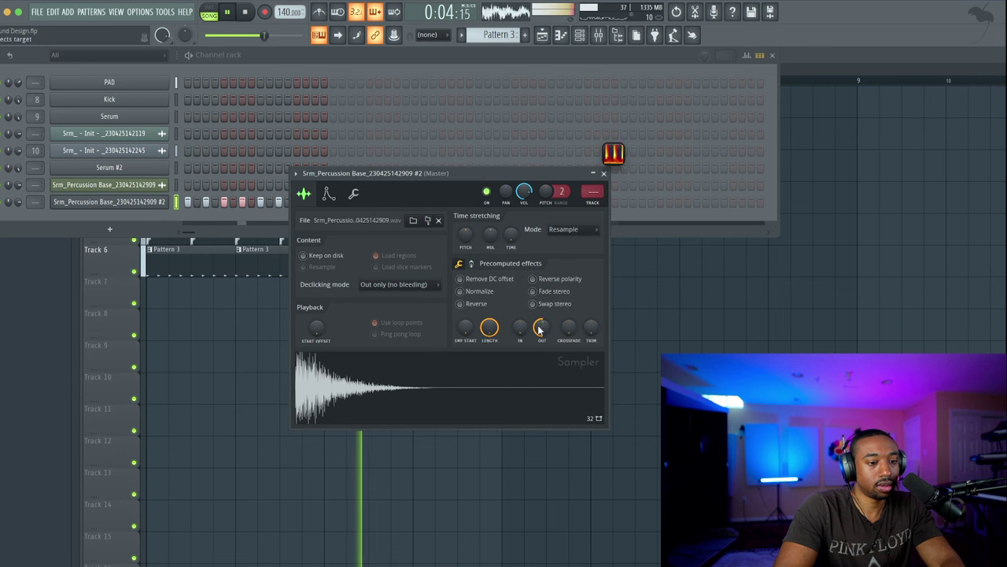
left_click_drag(539, 329, 543, 327)
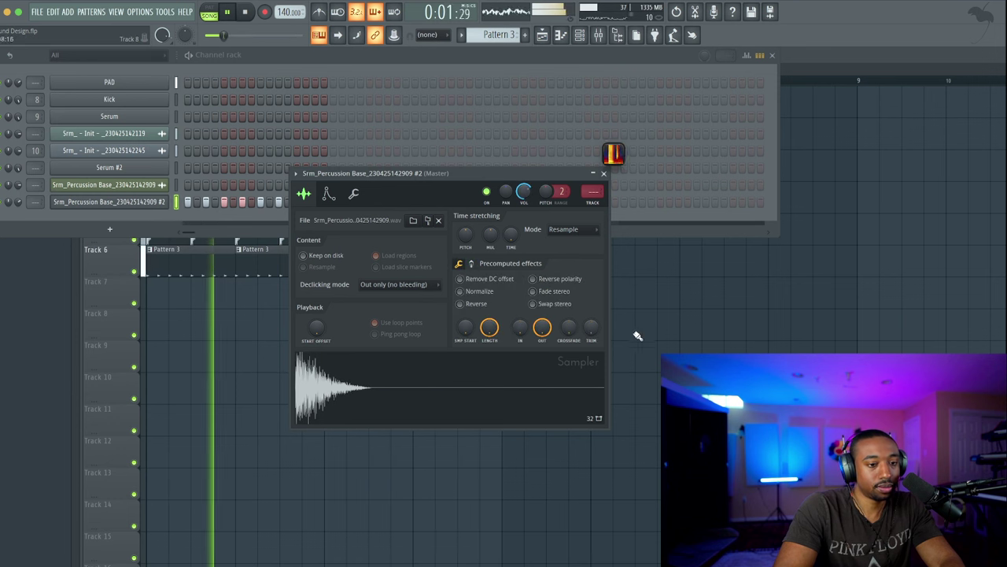
Play back the arrangement to check the sampled percussion and its level in the mixer
key("F5")
key("space")
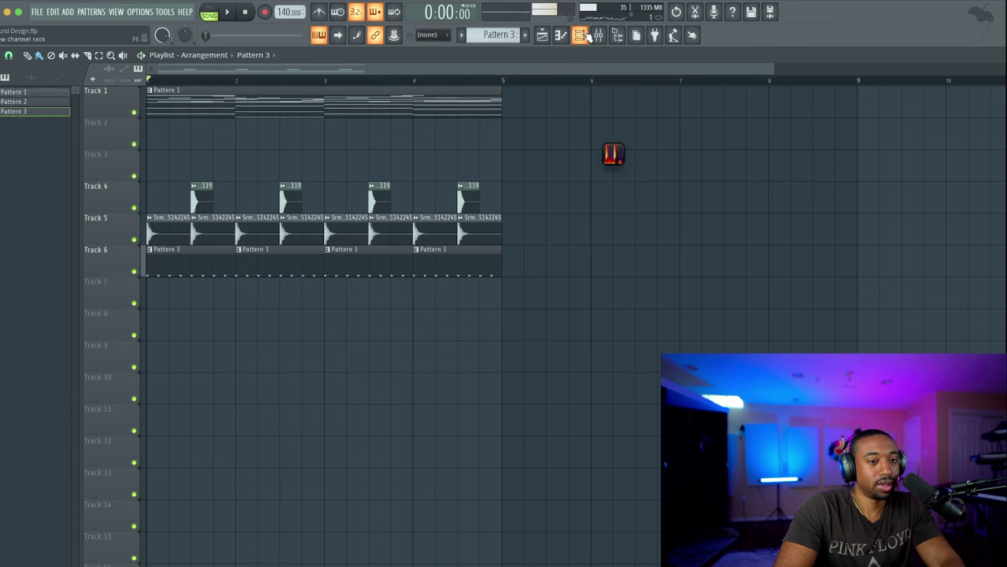
left_click(586, 37)
key("space")
left_click(604, 37)
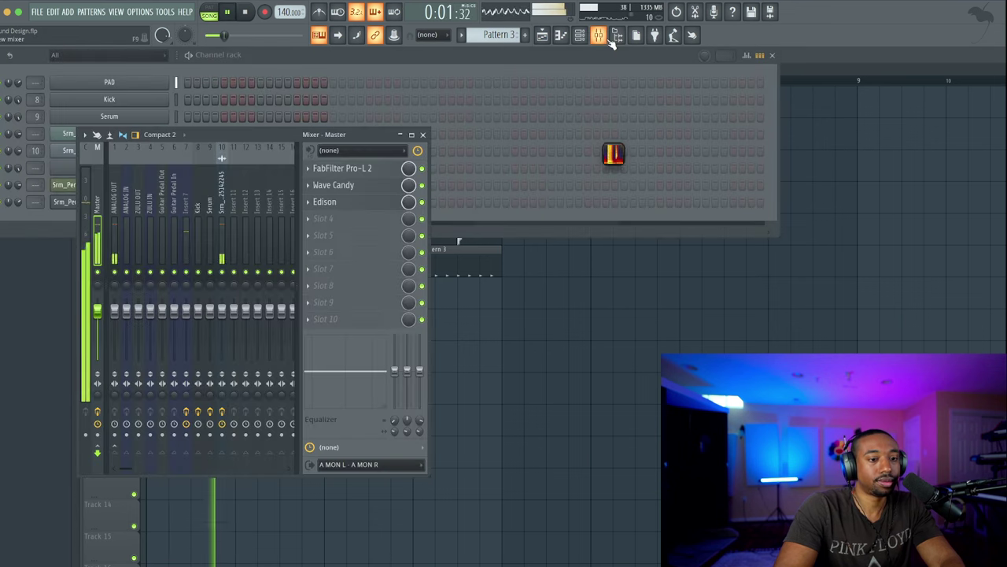
key("F9")
key("F6")
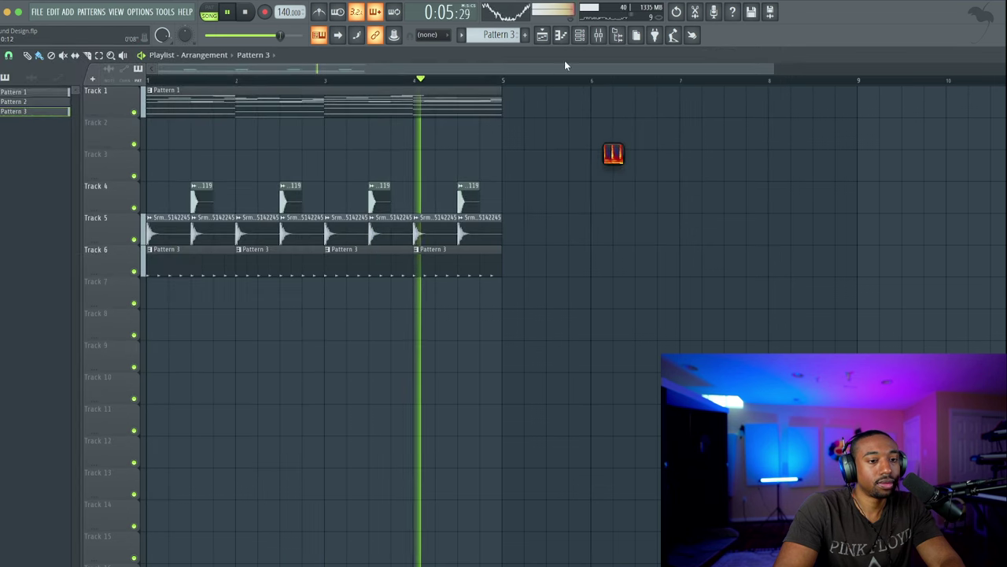
key("F6")
key("space")
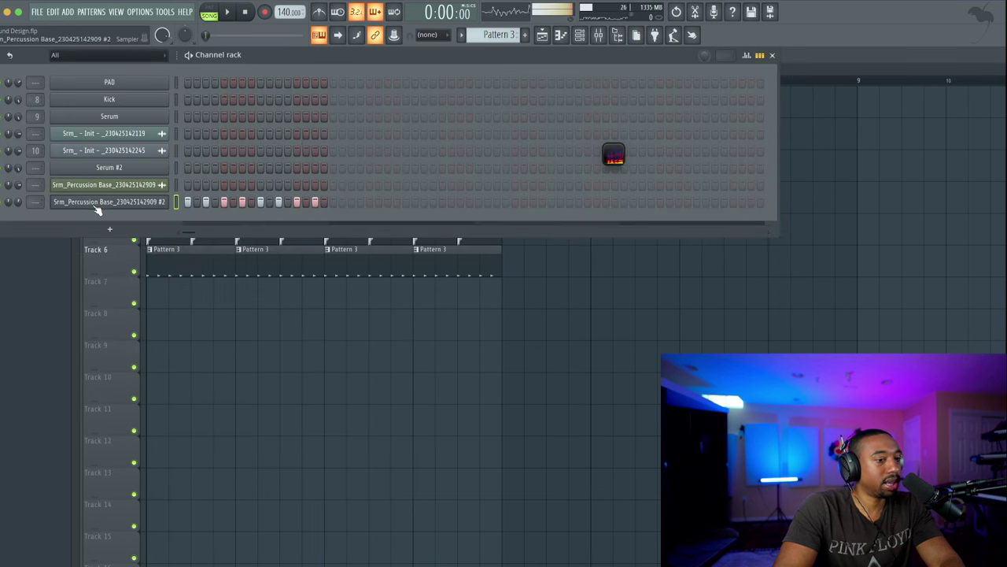
Set the percussion Sampler channel's pitch range to 8 and adjust its pitch while the arrangement plays
left_click(95, 204)
key("space")
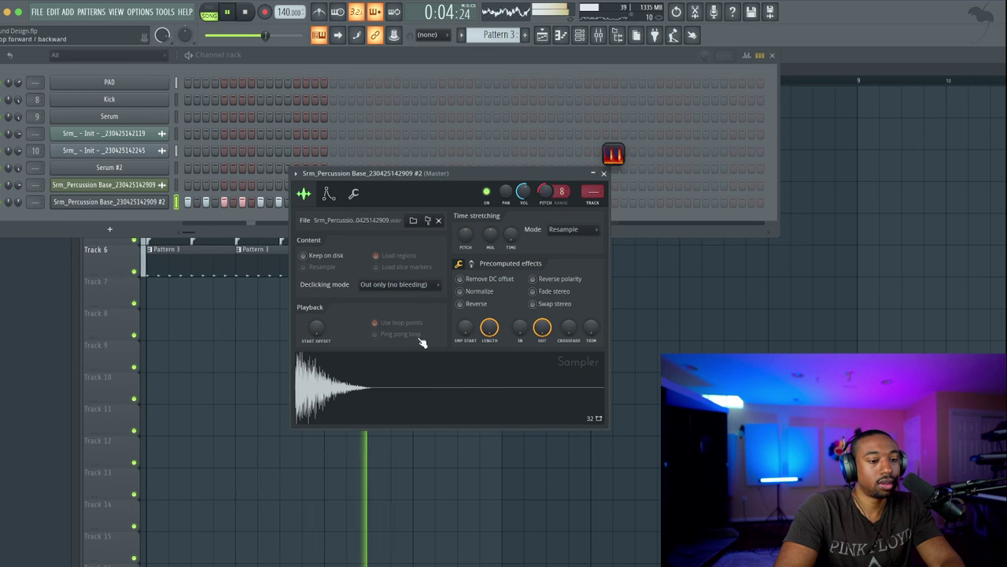
key("F5")
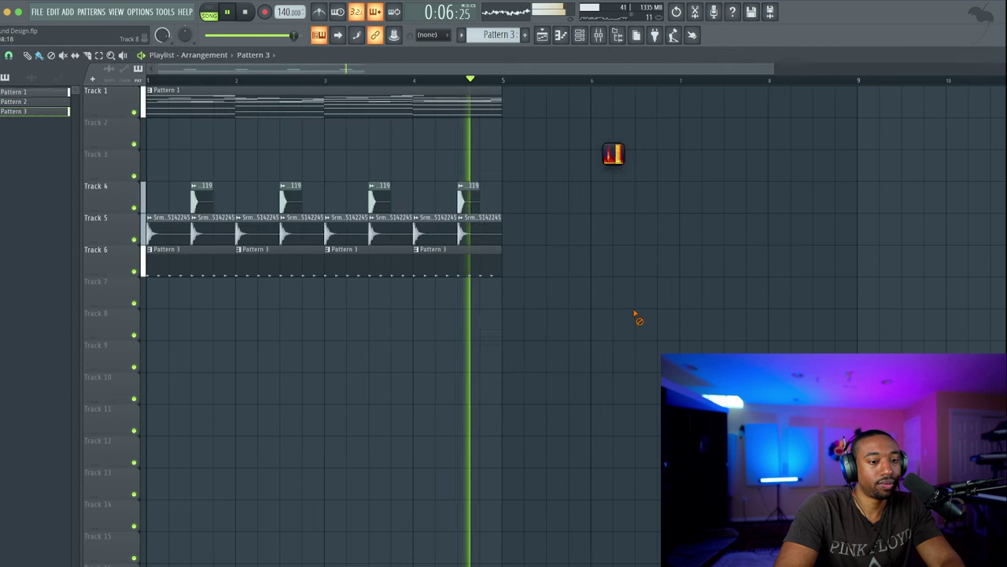
key("space")
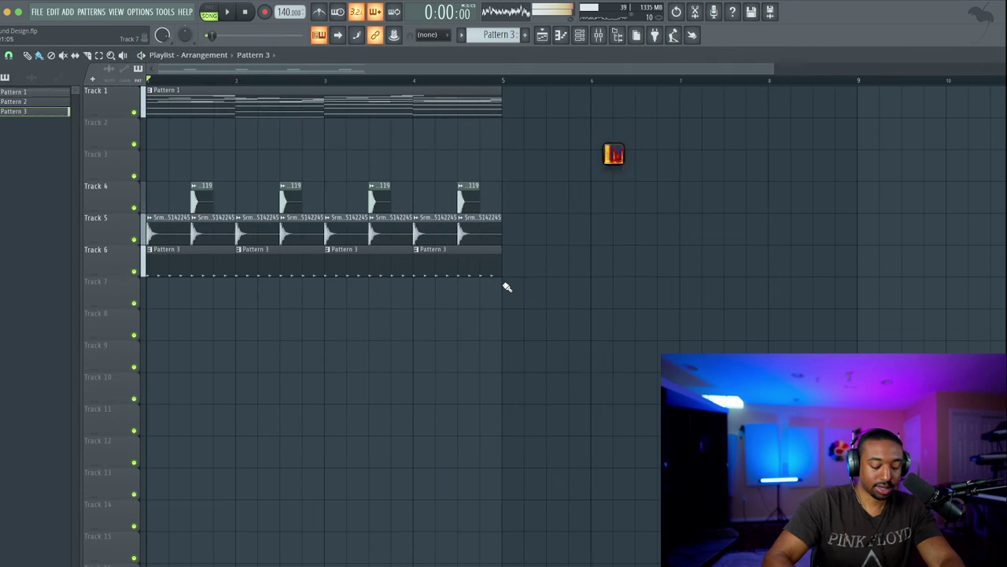
Add another Serum channel to the channel rack and move its window clear of the rack's edge
left_click(579, 35)
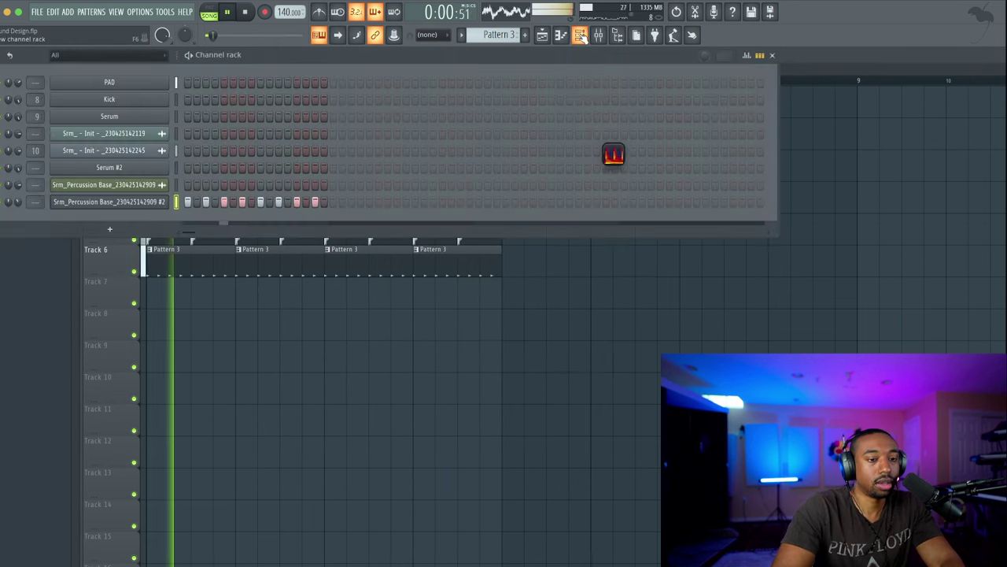
left_click(79, 228)
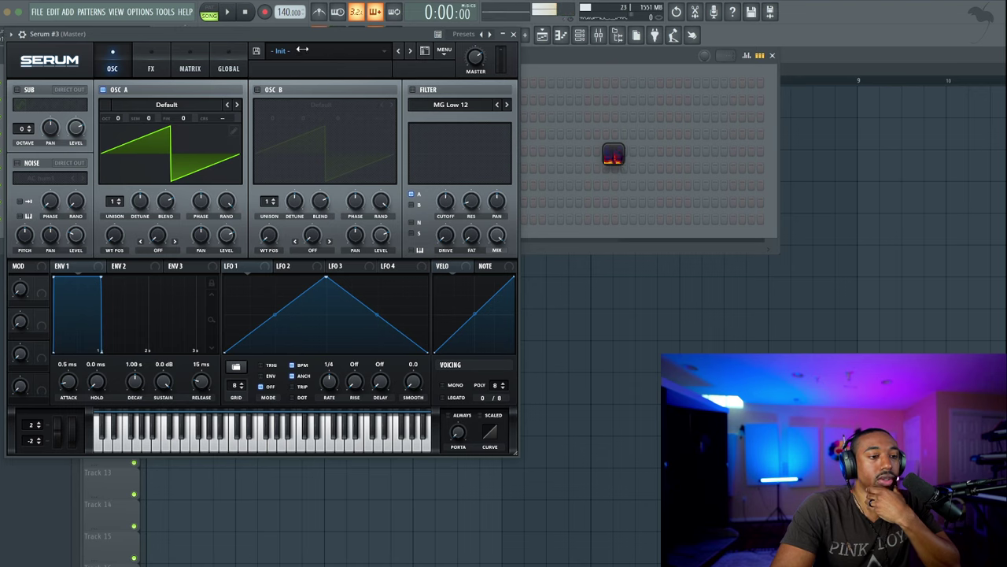
left_click_drag(301, 48, 385, 94)
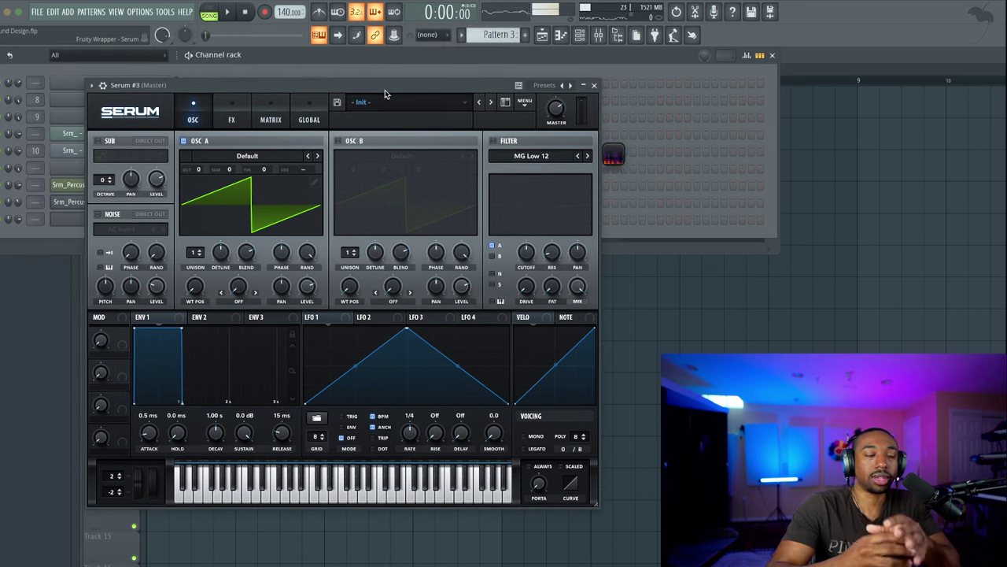
Load the Analog_BD_Sin wavetable into OSC A, lower its octave to -2, and close the Serum #3 window
left_click(228, 155)
mouse_move(268, 169)
left_click(360, 182)
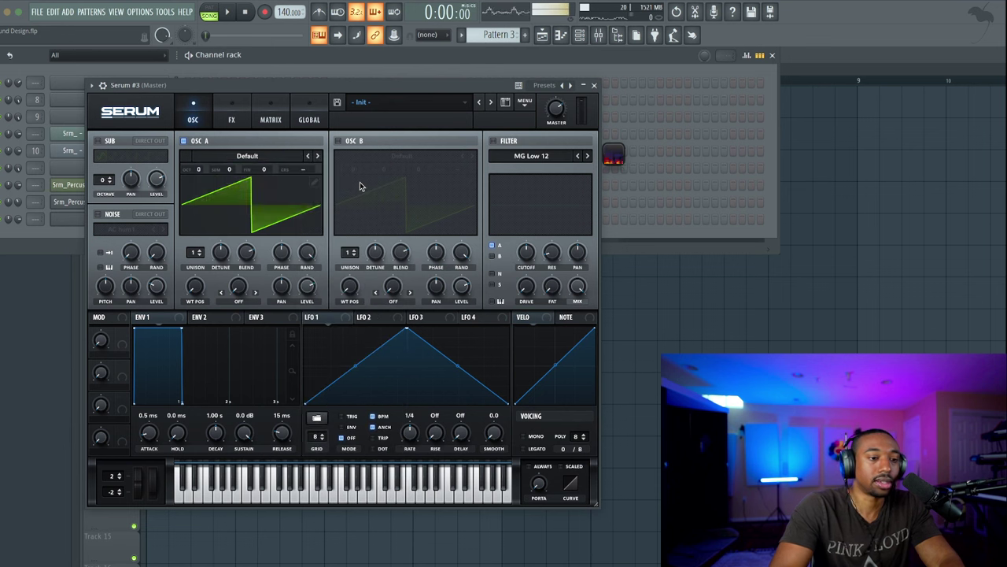
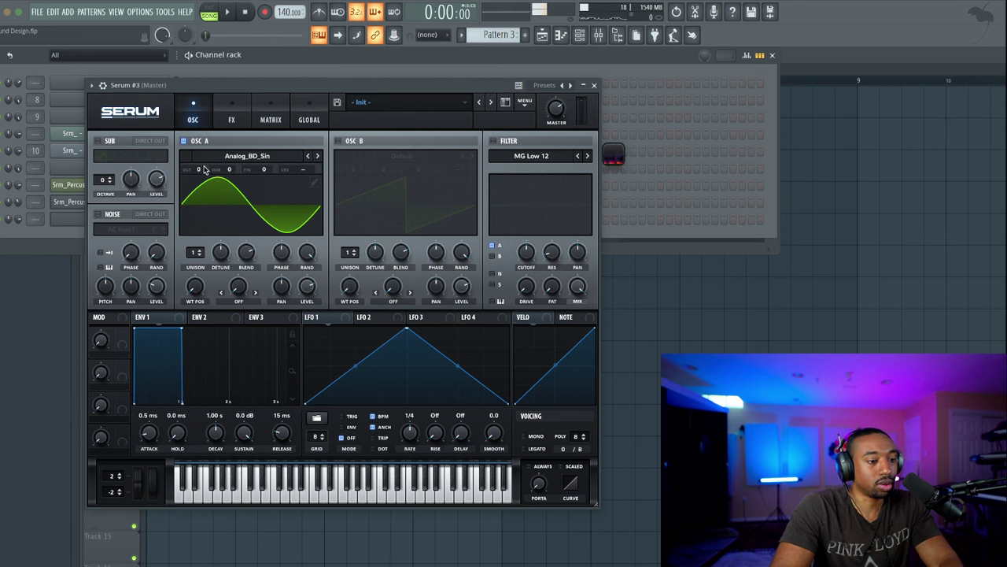
left_click_drag(203, 169, 201, 181)
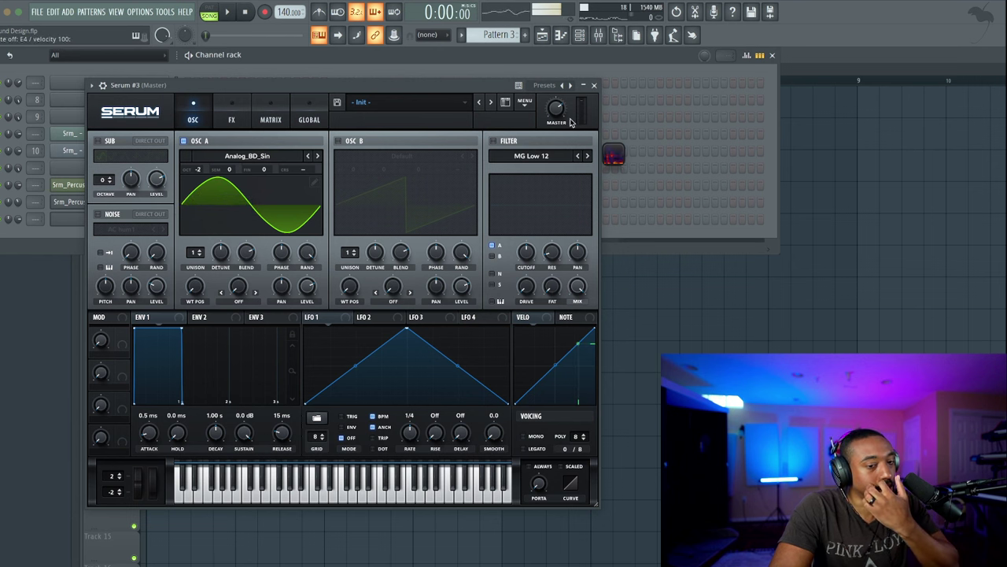
left_click(594, 86)
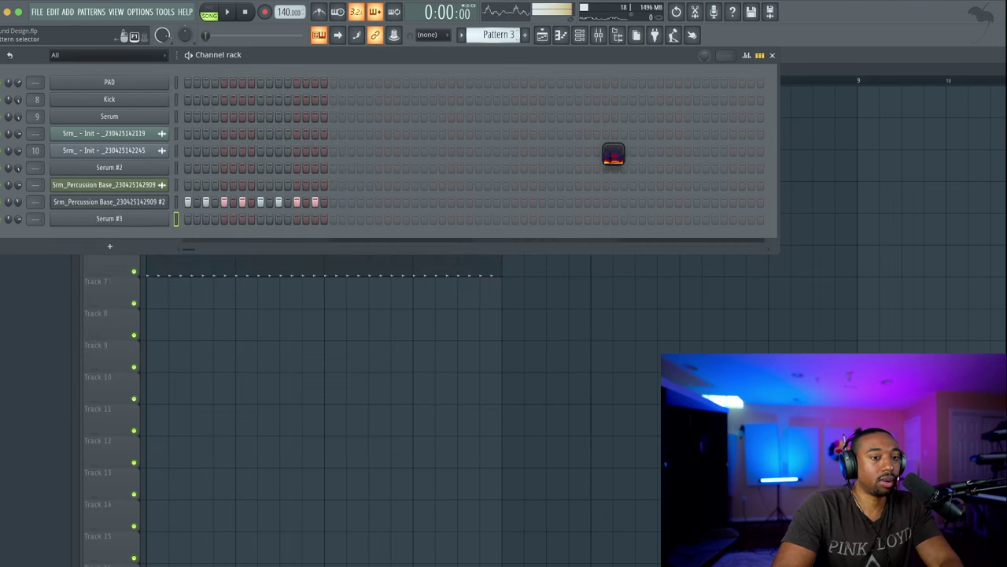
Create Pattern 4 with a Serum #3 hit on the first step and place it at bar 1 of Track 7
key("F4")
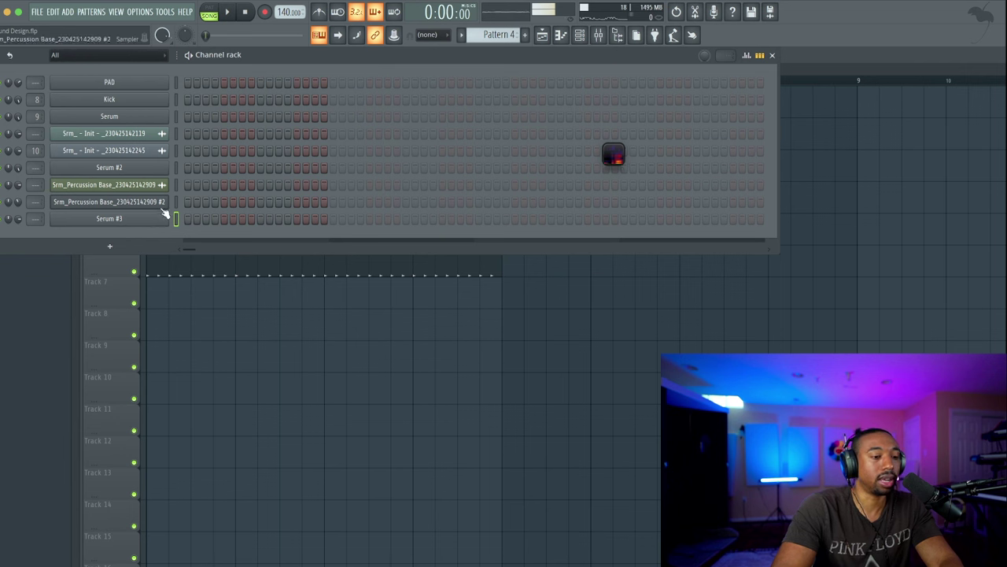
left_click(186, 344)
left_click_drag(168, 297, 153, 294)
left_click(597, 36)
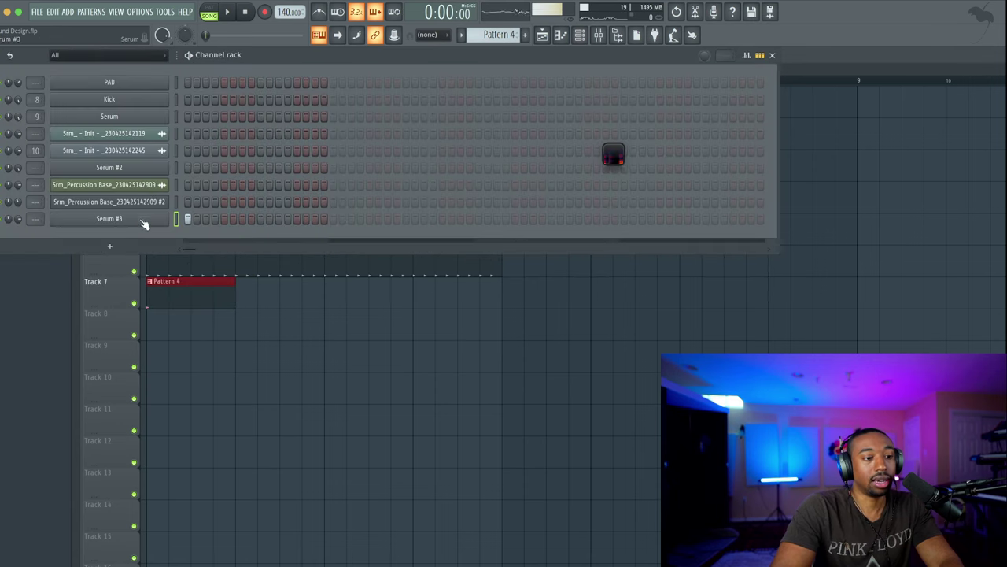
Set ENV 1 of Serum #3 to -∞ dB sustain and 827 ms decay, then close the synth window
left_click(139, 219)
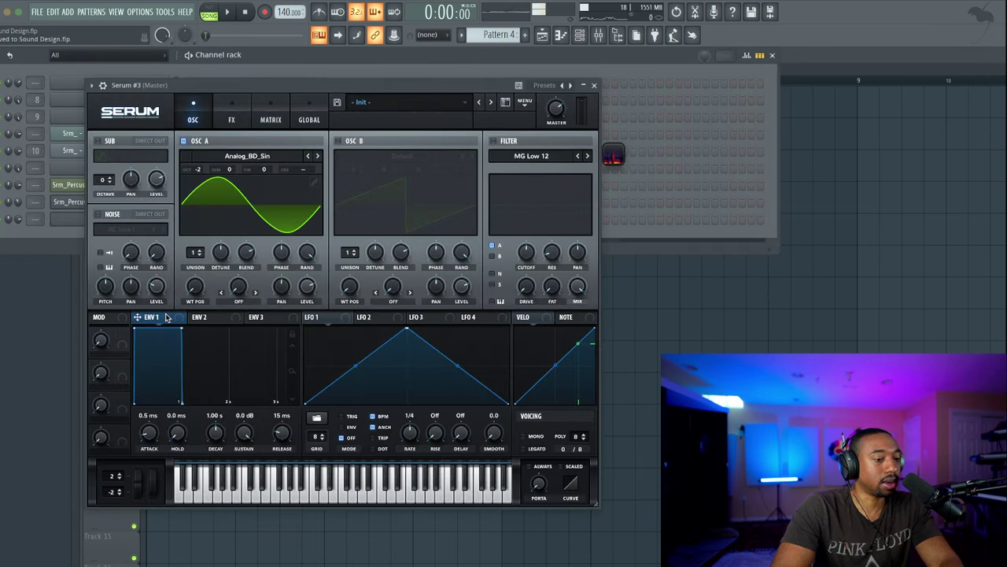
left_click_drag(249, 436, 193, 491)
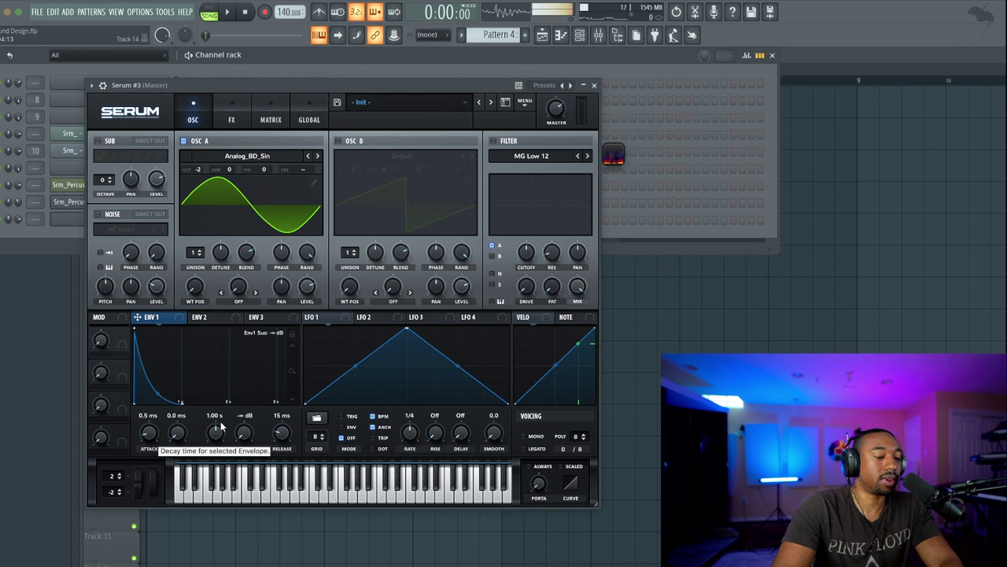
left_click_drag(221, 425, 220, 434)
key("space")
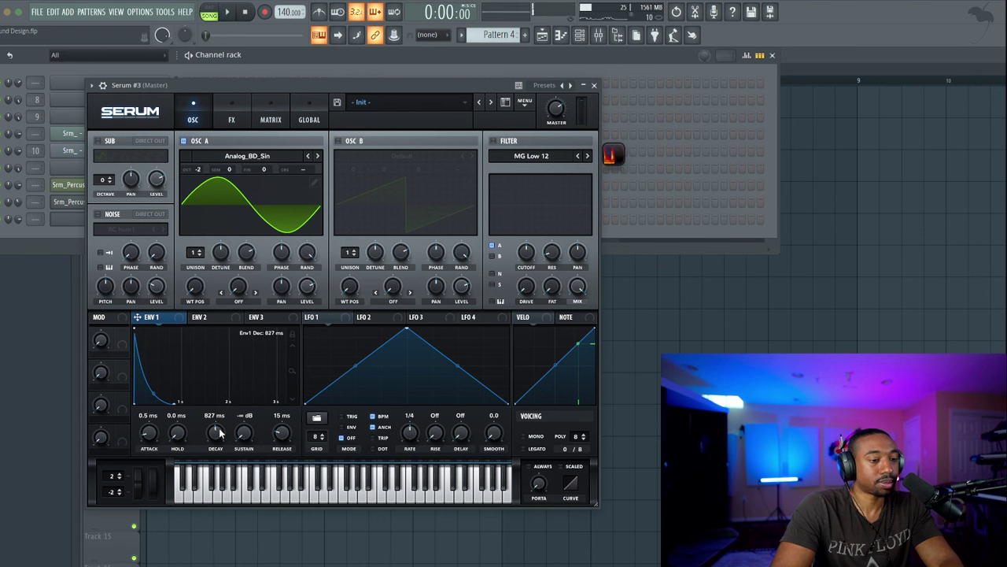
left_click(595, 85)
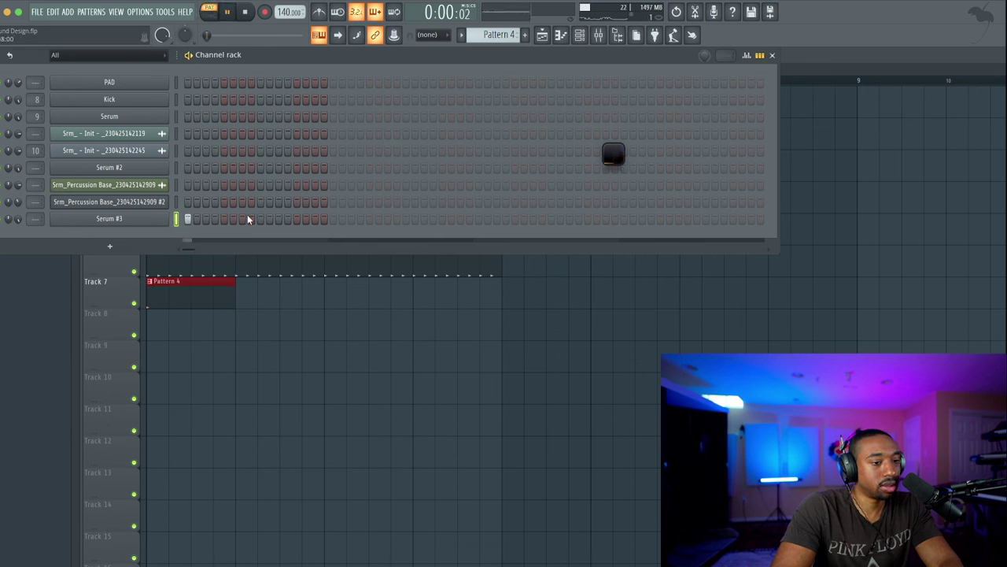
Add Serum #3 hits on steps 7, 13, 33, 39 and 45 of Pattern 4
left_click(296, 219)
key("space")
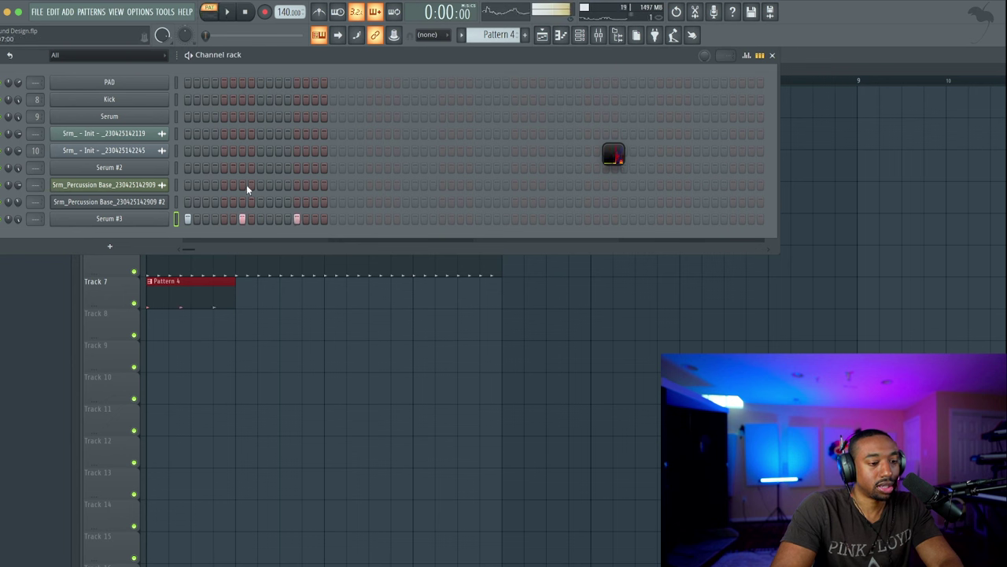
key("space")
left_click(479, 218)
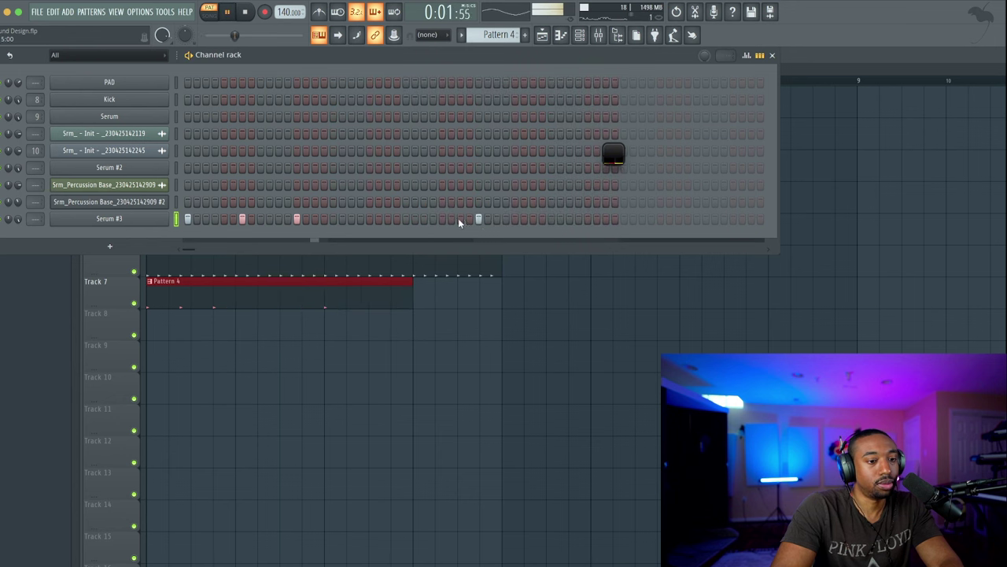
left_click(587, 218)
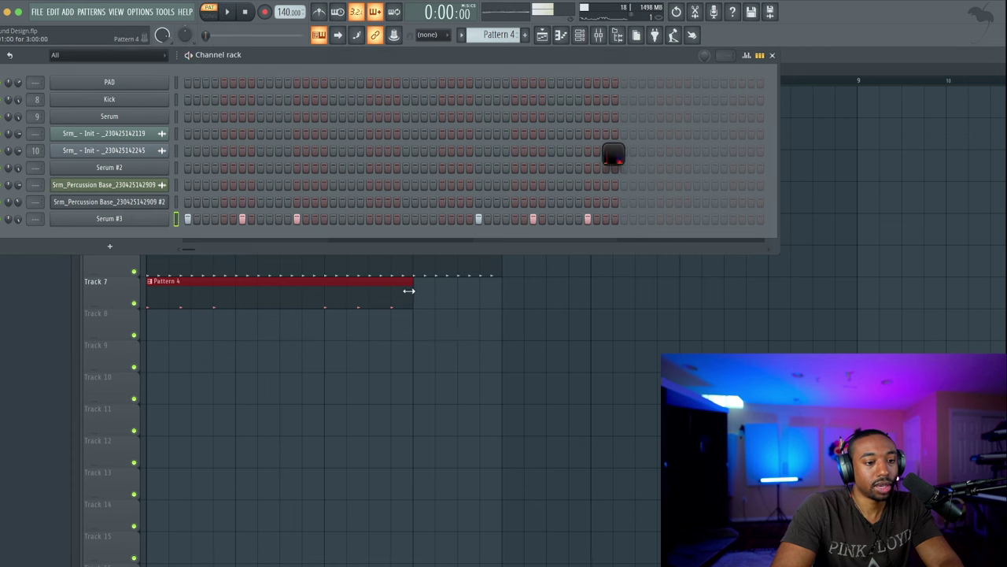
Extend the Pattern 4 clip to bar 5 and solo Track 7 for song-mode playback
left_click_drag(408, 290, 487, 291)
right_click(133, 303)
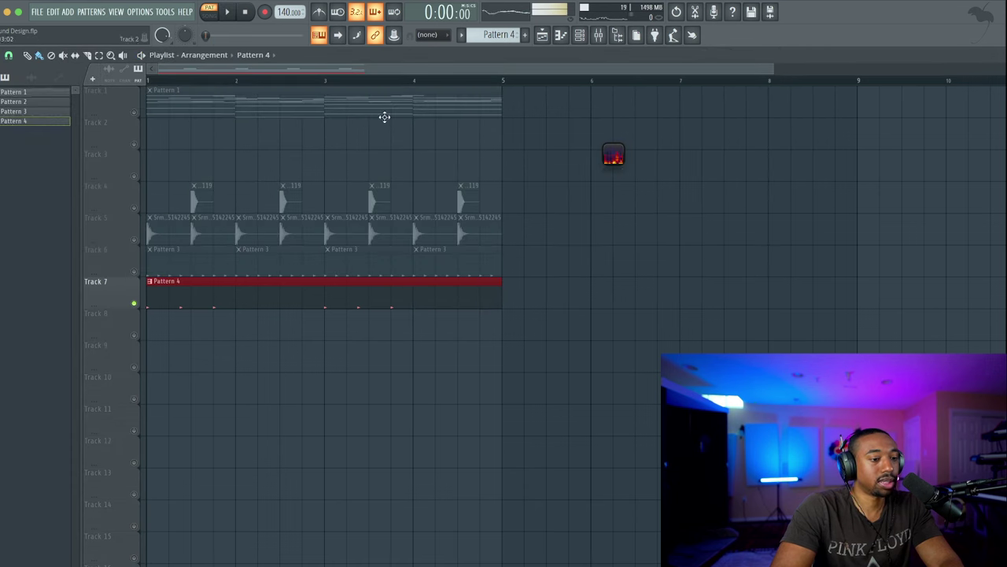
left_click(209, 11)
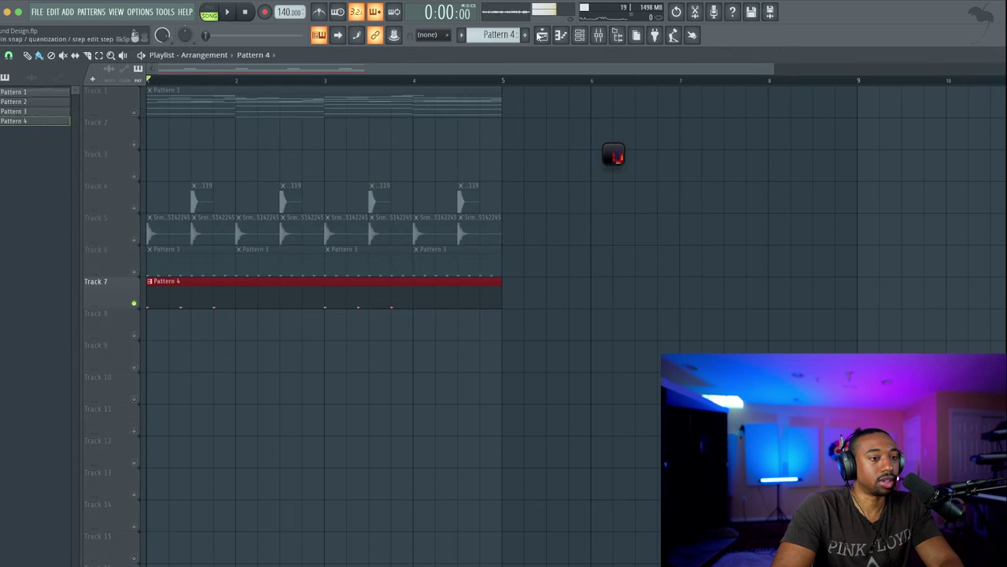
Open Serum #3 and listen to the soloed Pattern 4 clip
key("F6")
left_click(118, 219)
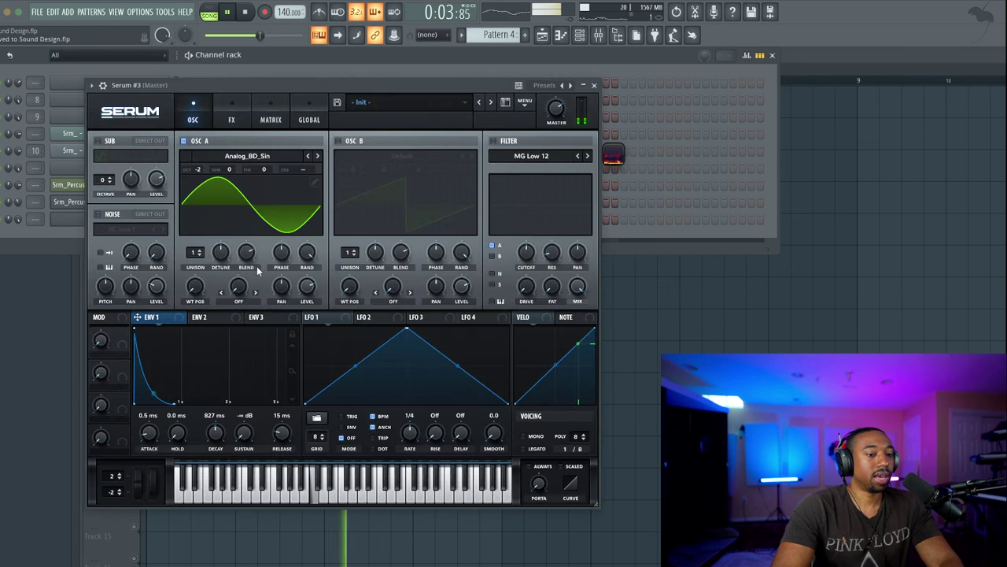
key("space")
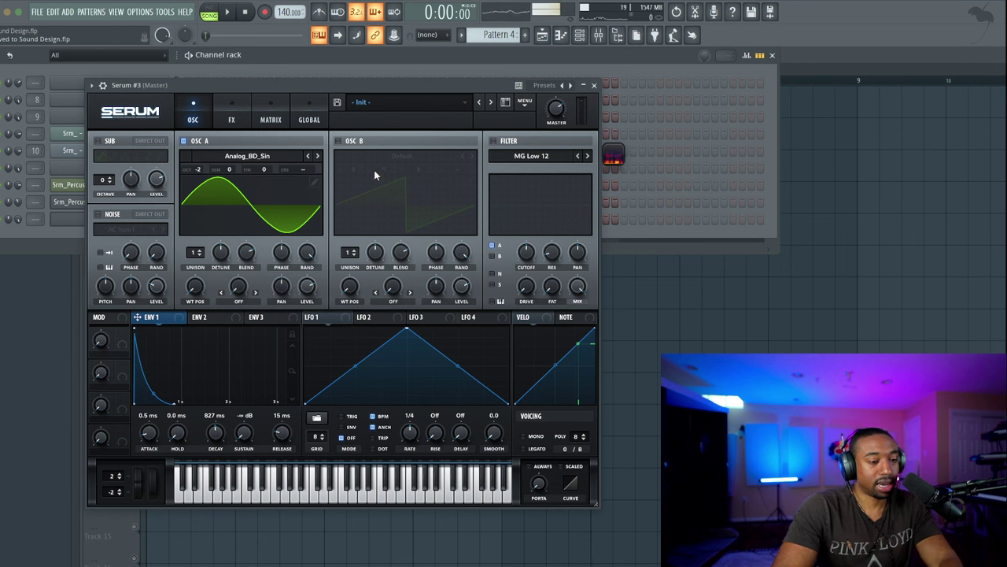
Set ENV 2's sustain to 0%, assign it to OSC A's coarse pitch, and audition the pitch sweep
left_click(218, 318)
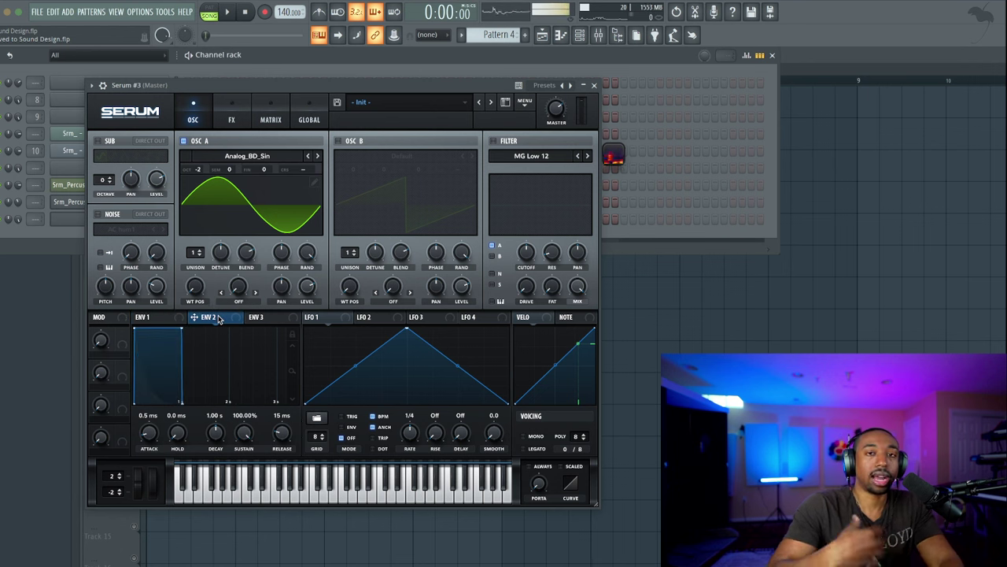
left_click_drag(247, 438, 201, 510)
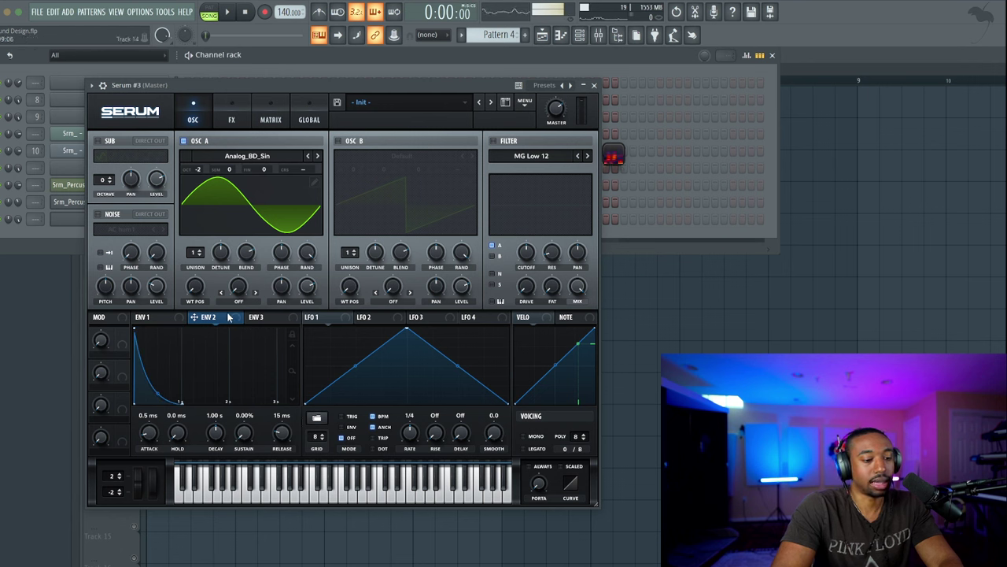
left_click_drag(224, 316, 260, 230)
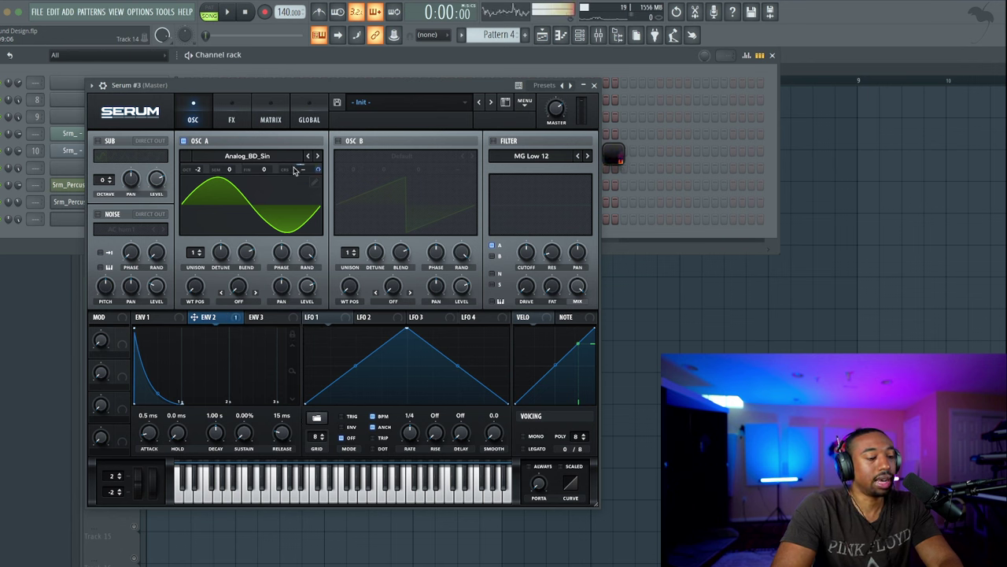
key("space")
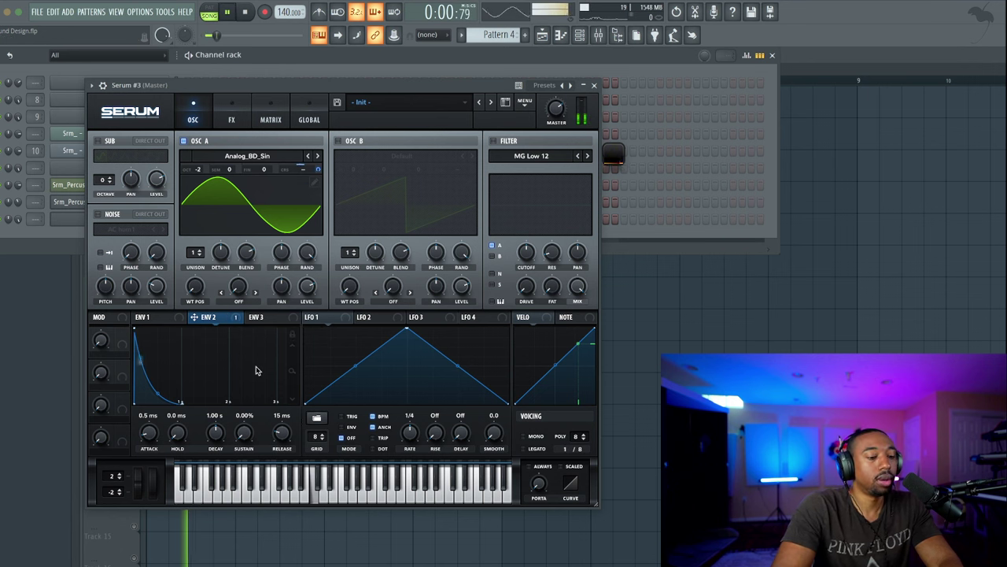
key("space")
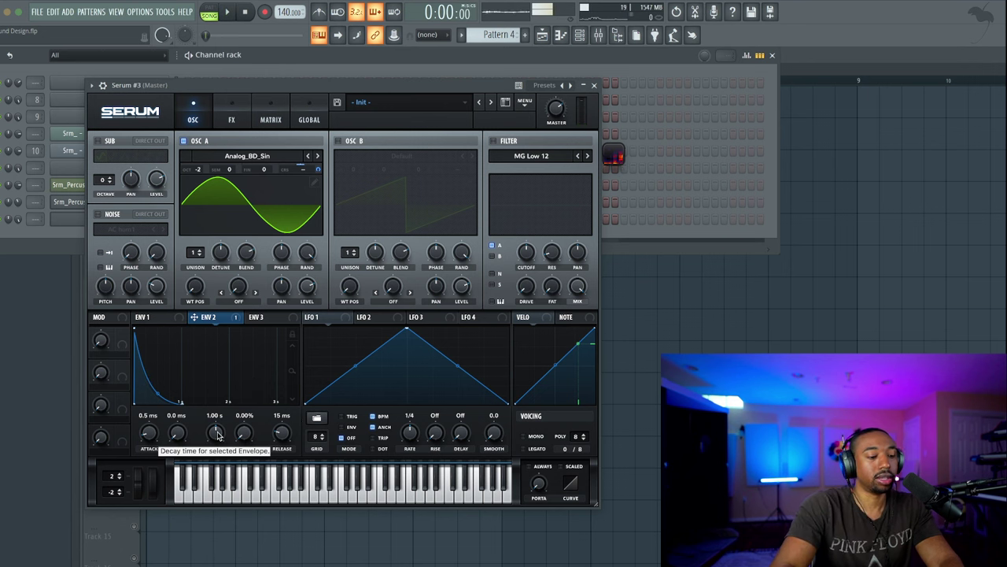
Shorten ENV 2's decay to 212 ms and audition the sound
scroll(220, 436, "down", 1)
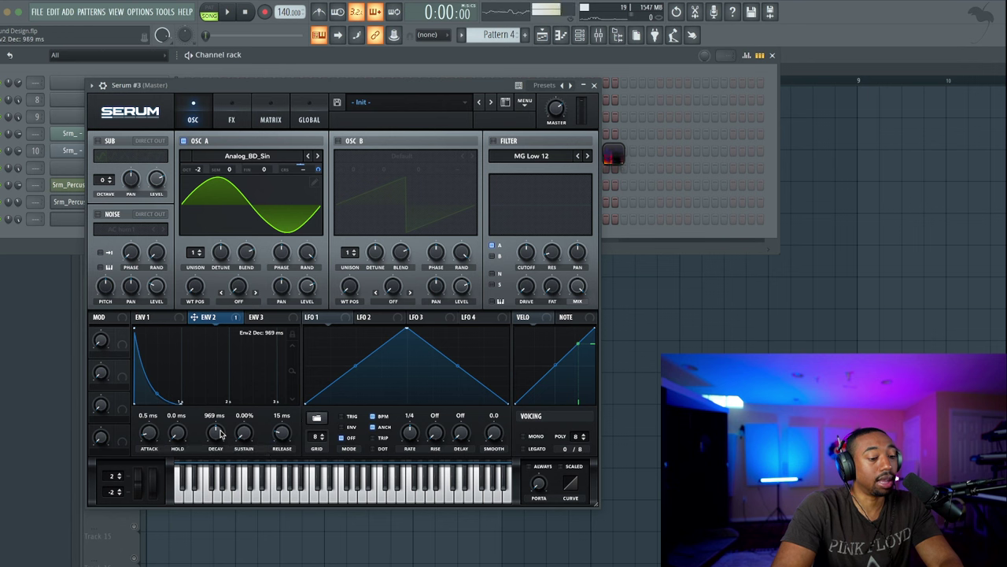
left_click_drag(221, 439, 221, 449)
key("space")
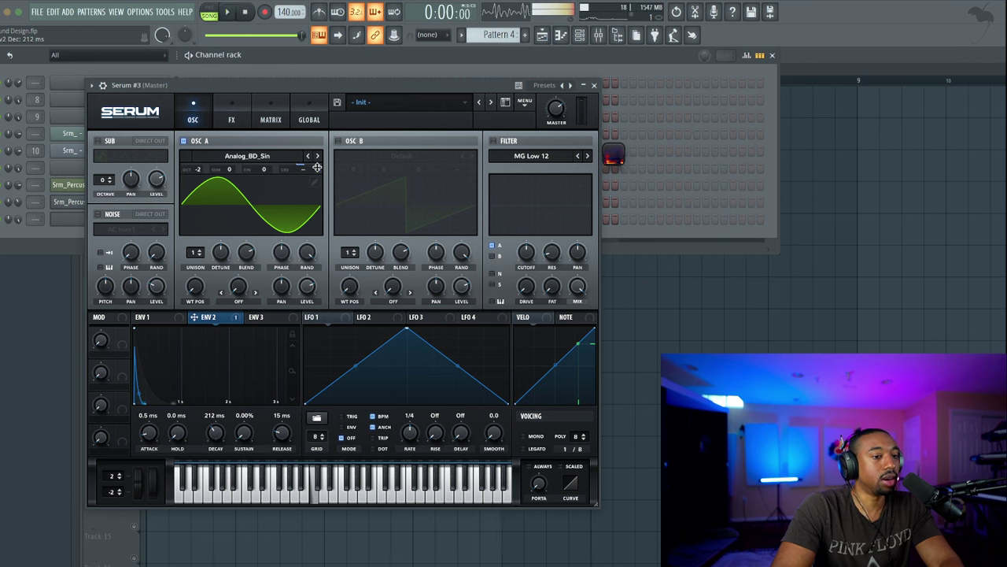
key("space")
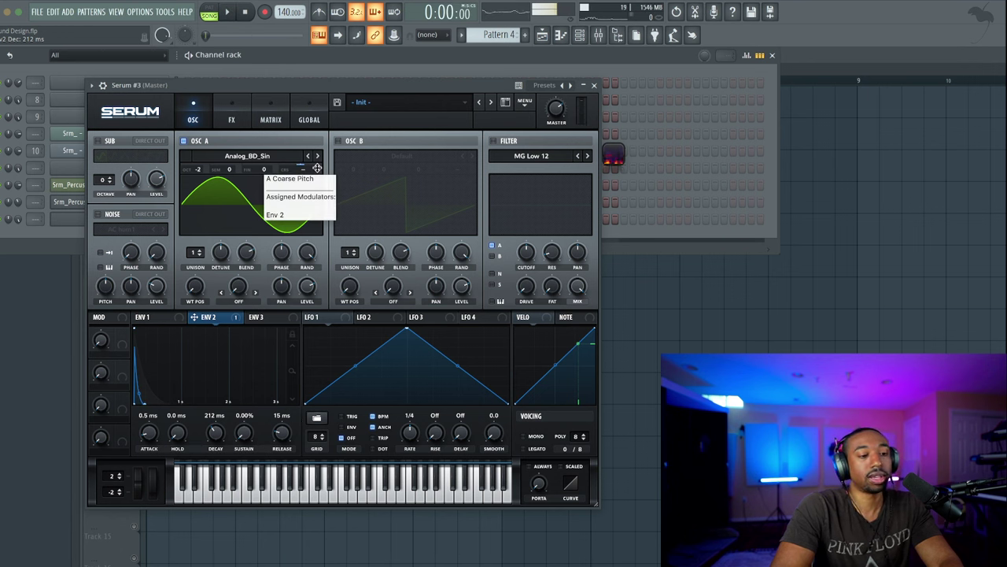
Set the ENV 2 modulation amount on OSC A's coarse pitch to 27 and play the pattern
left_click(316, 167)
mouse_move(317, 160)
left_mouse_down()
mouse_move(320, 109)
mouse_move(317, 156)
left_mouse_up()
key("space")
key("space")
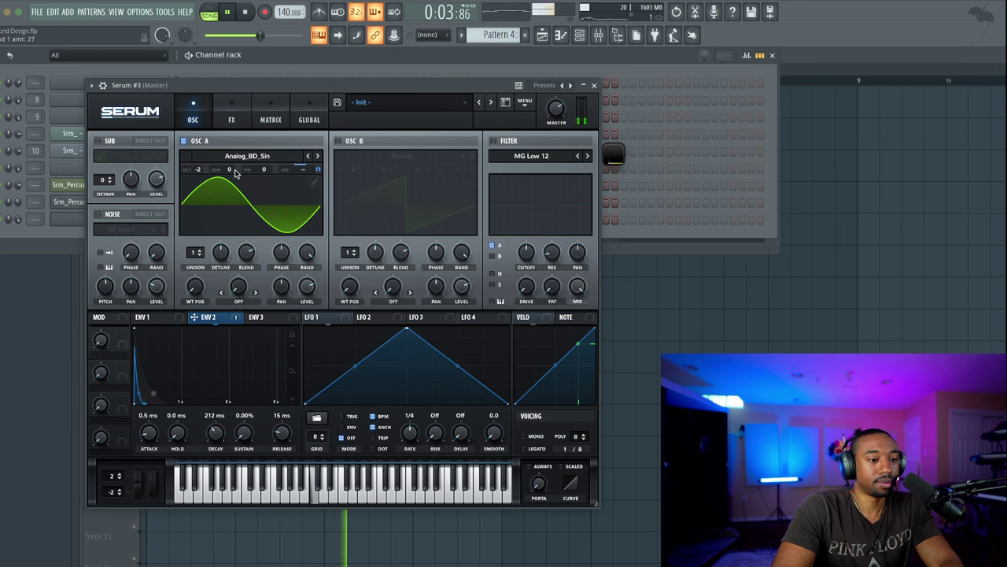
key("space")
Set ENV 1's attack to 2.6 ms and listen to the softened hit
left_click(158, 320)
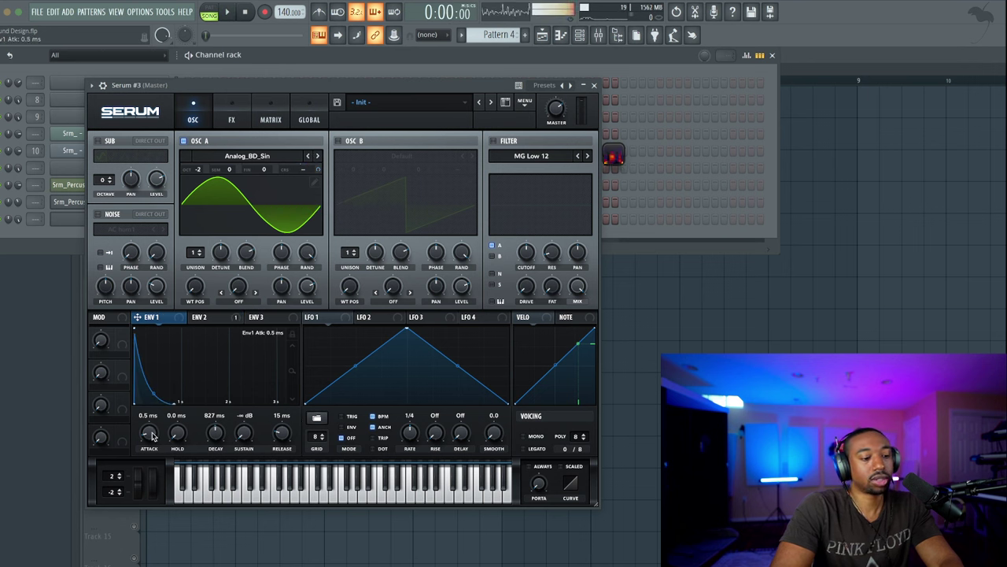
key("space")
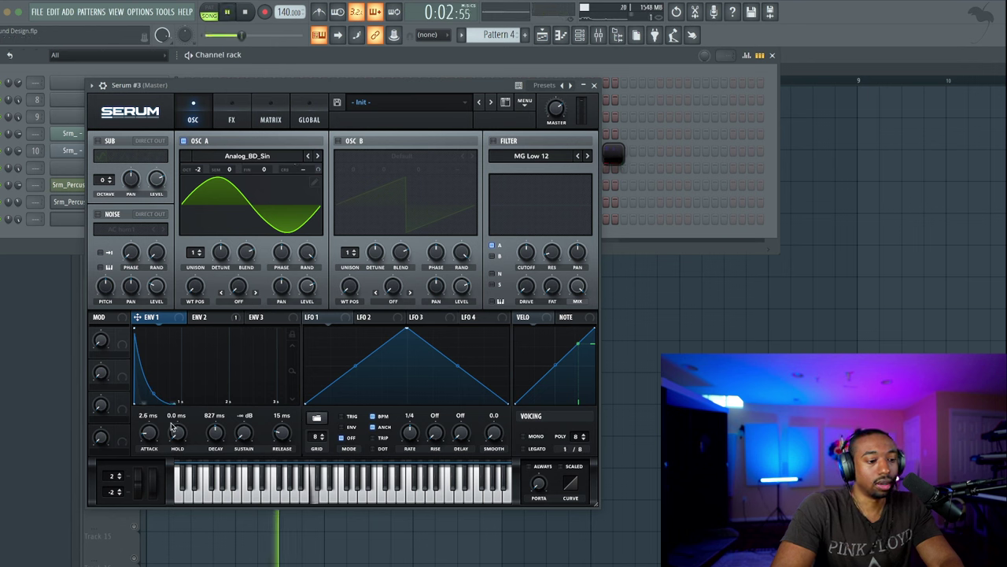
key("space")
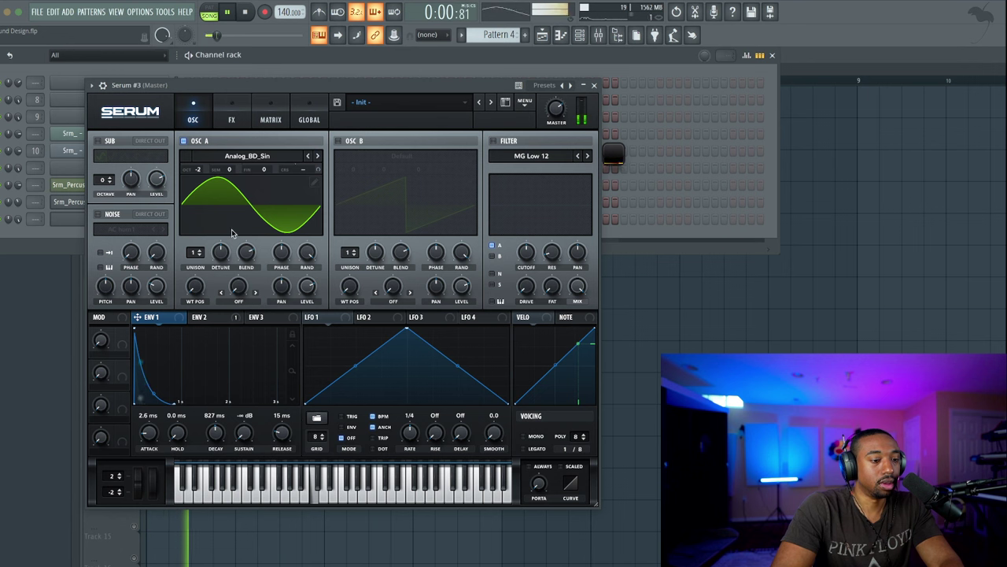
Enable OSC B and load the Analog_BD_Sin wavetable into it
left_click(338, 141)
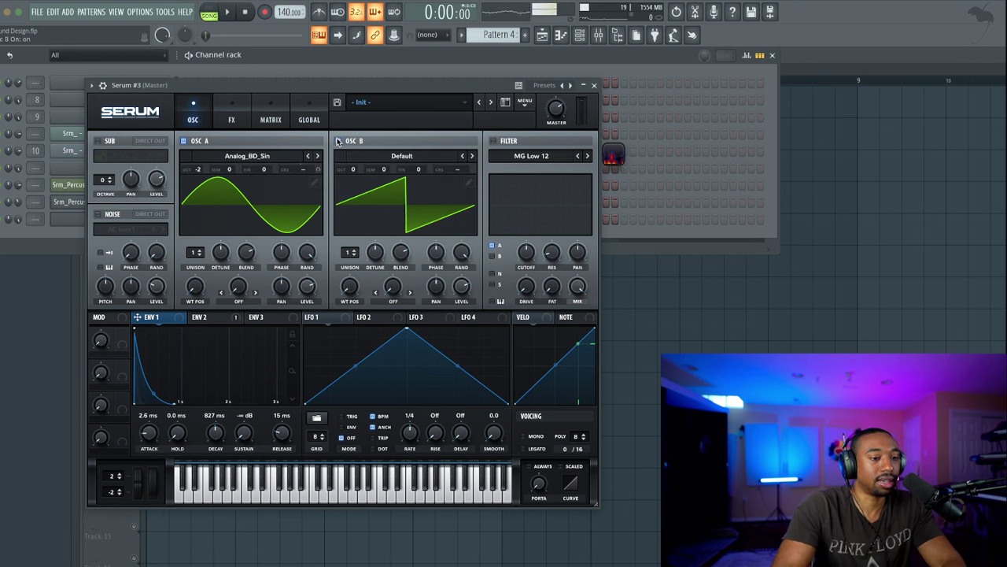
left_click(390, 157)
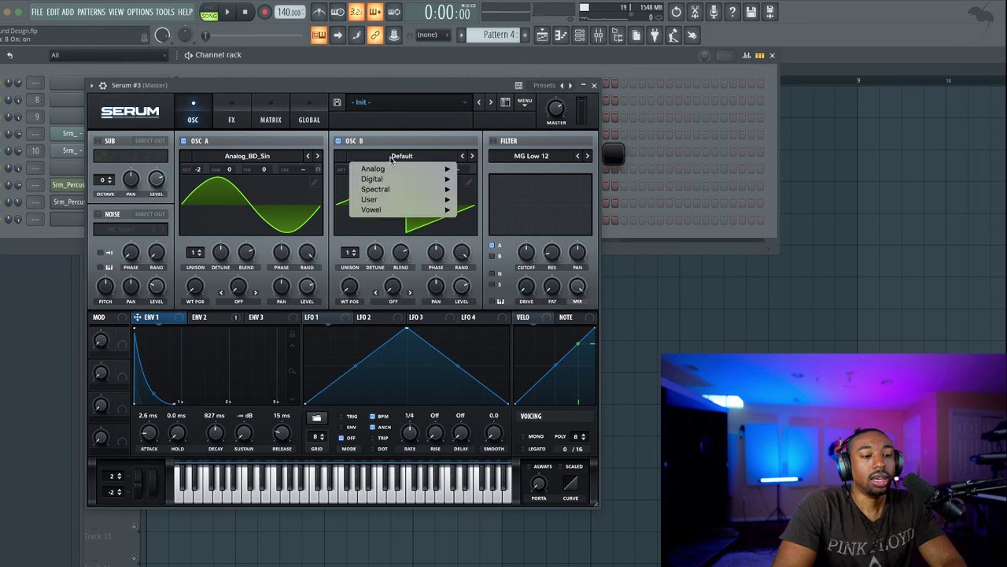
mouse_move(392, 168)
left_click(512, 185)
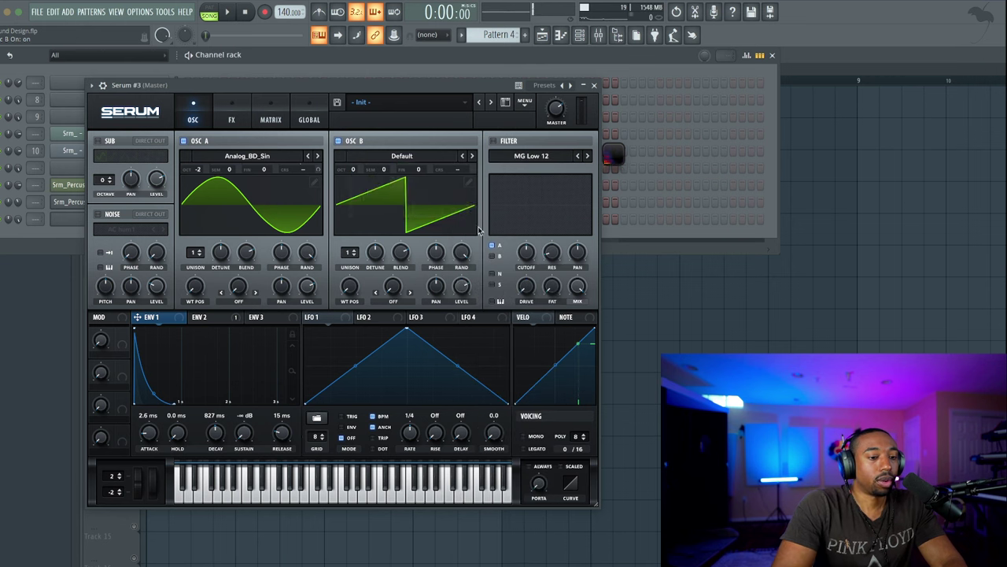
Set OSC A's warp mode to FM (from B) and its warp amount to 17% during playback
left_click(253, 301)
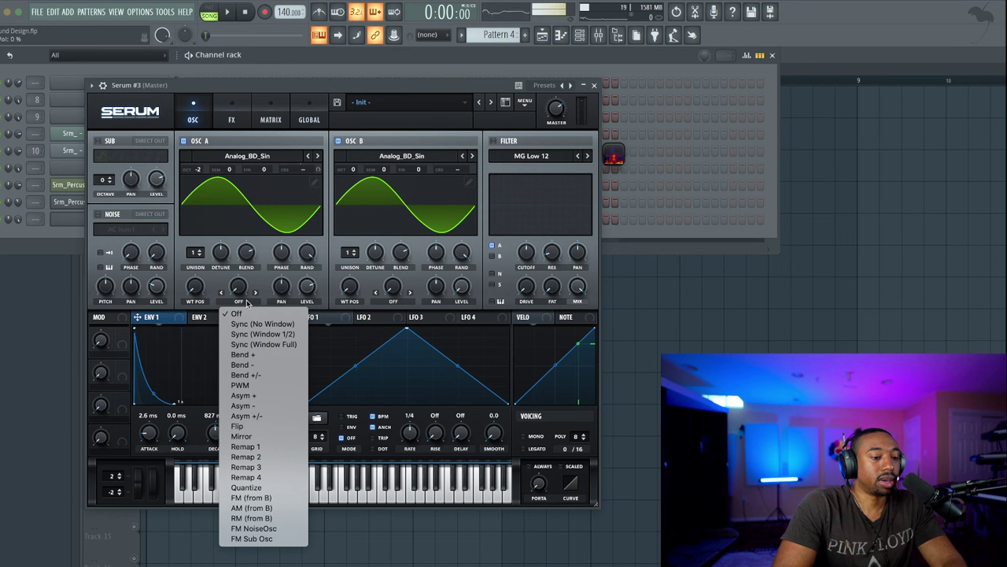
left_click(251, 497)
key("space")
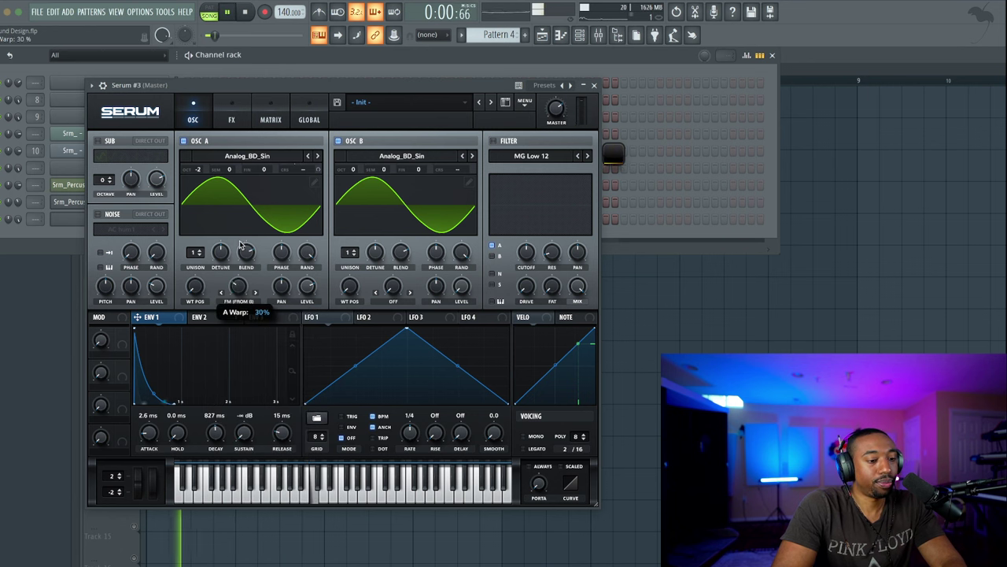
left_click_drag(240, 232, 241, 257)
Assign ENV 2 to OSC A's warp with an amount of 33 and set the base warp to 0%
left_click(208, 318)
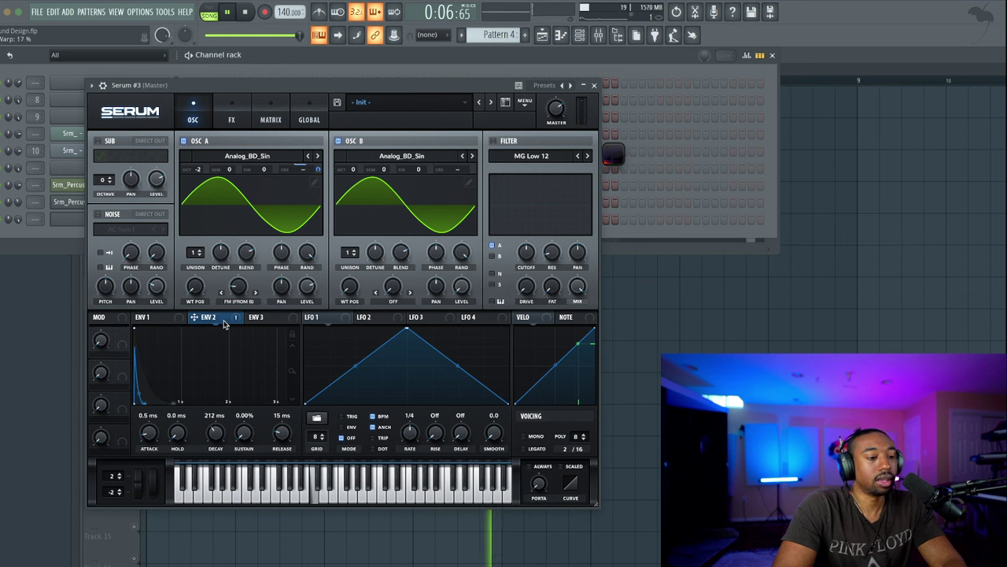
left_click_drag(225, 317, 237, 288)
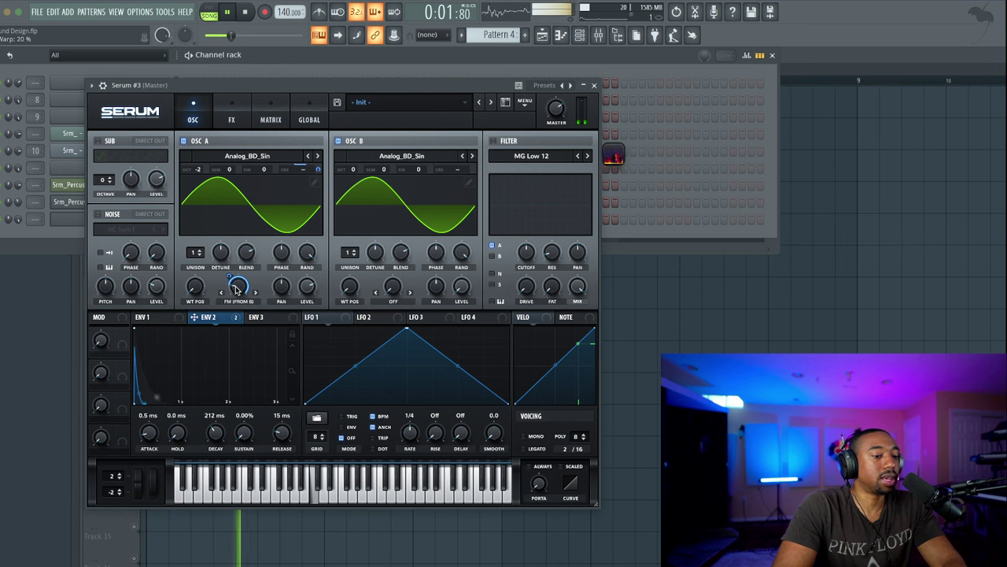
mouse_move(226, 300)
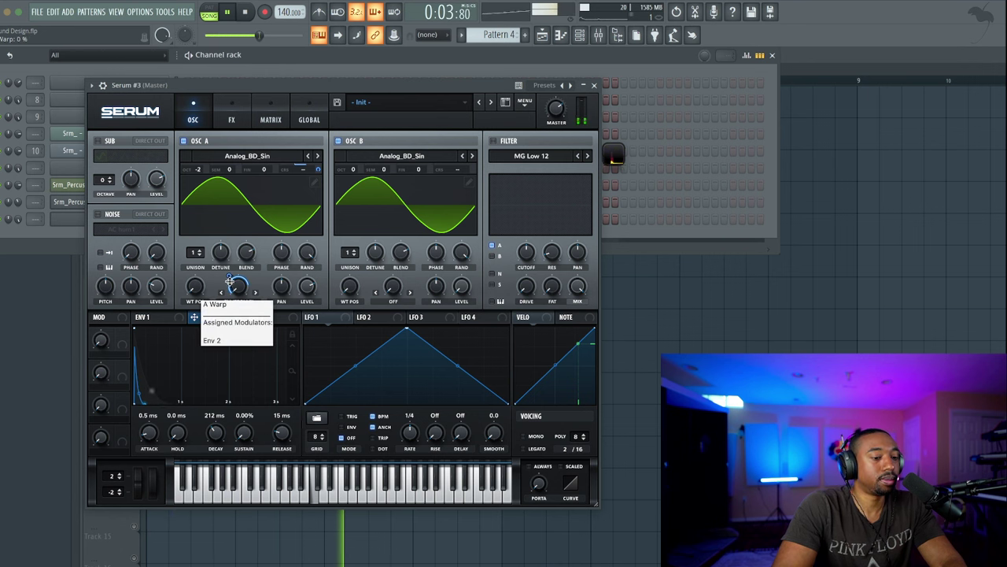
left_click_drag(226, 300, 226, 305)
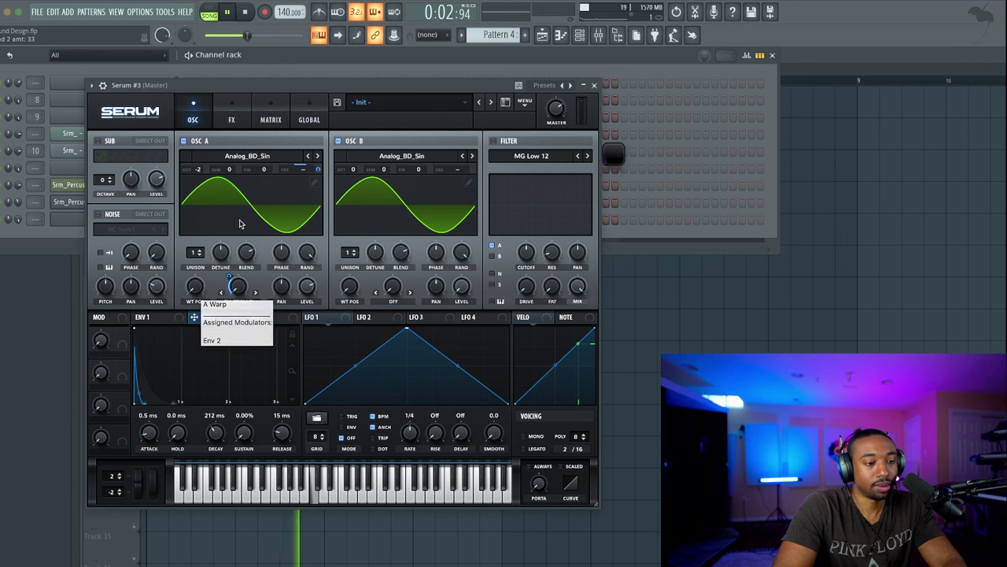
Set ENV 1's sustain to -13.8 dB while auditioning the pattern
left_click(185, 317)
key("space")
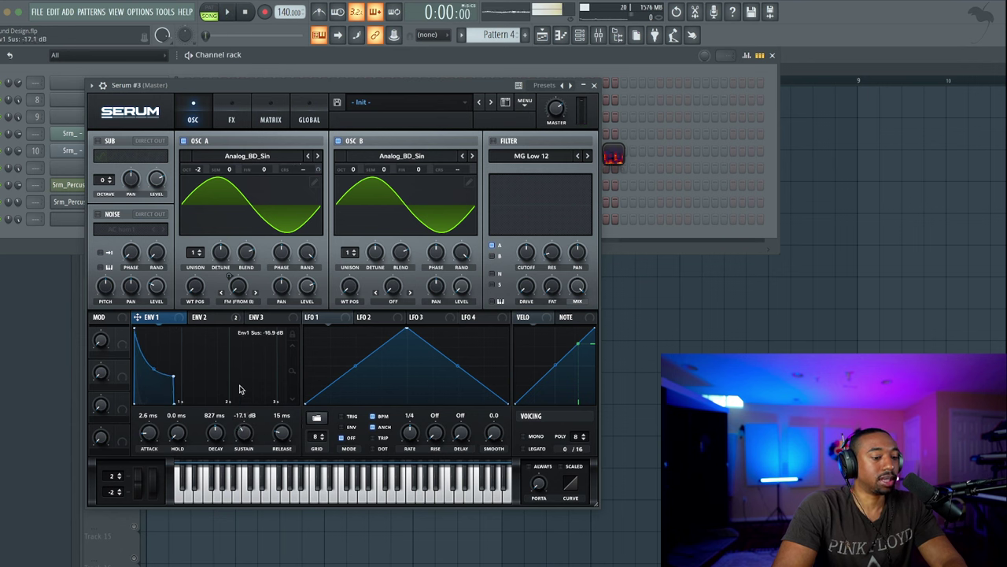
key("space")
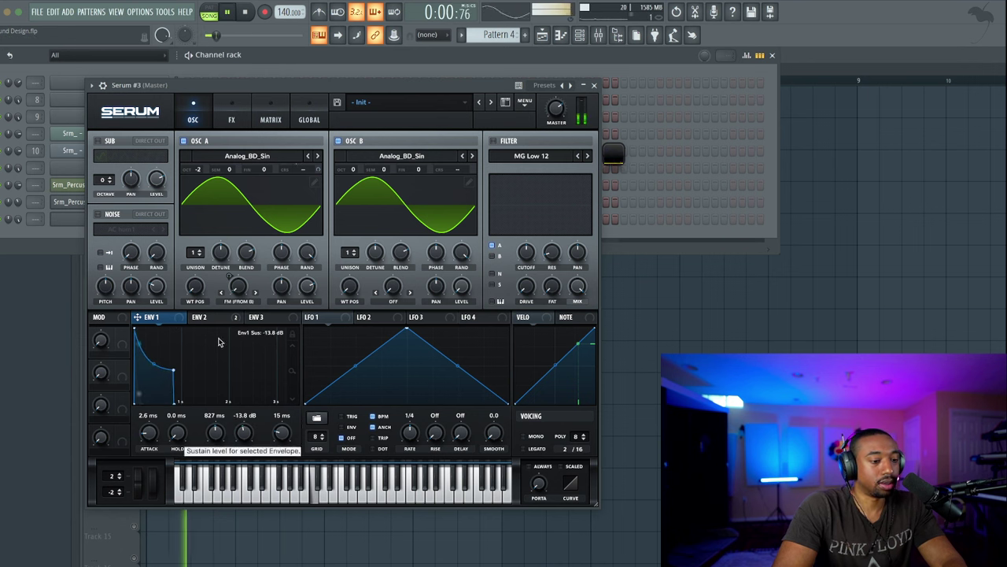
key("space")
Raise OSC A's octave to -1 and listen to the hit during playback
left_click_drag(198, 169, 203, 163)
key("space")
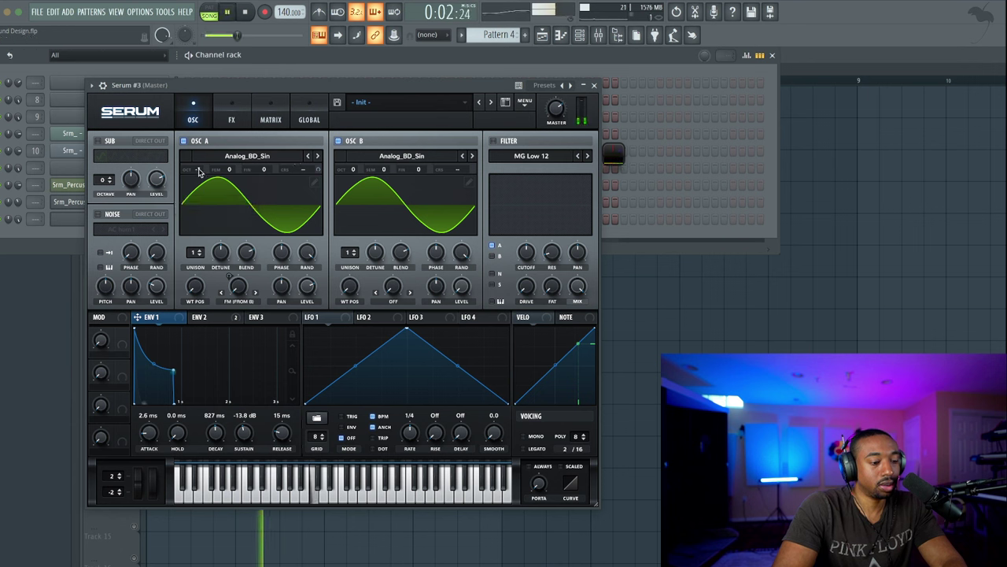
mouse_move(198, 171)
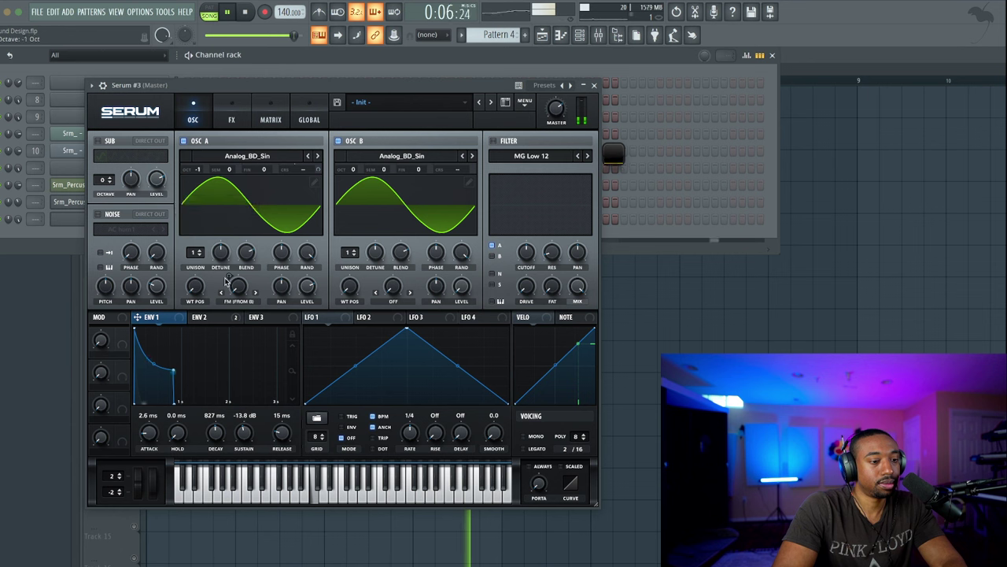
Lower ENV 2's modulation amount on OSC A's coarse pitch to 11 during playback
left_click(226, 320)
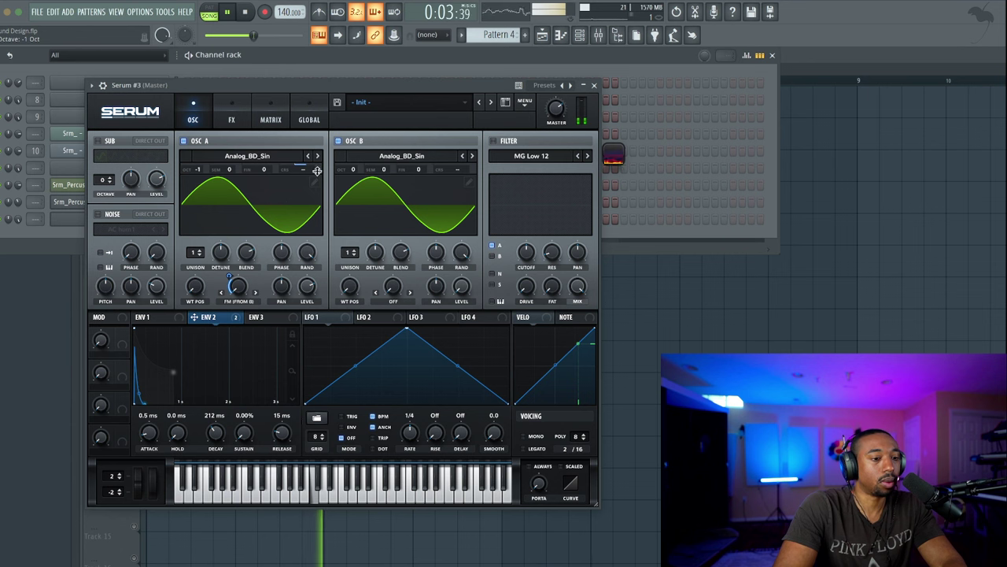
mouse_move(317, 170)
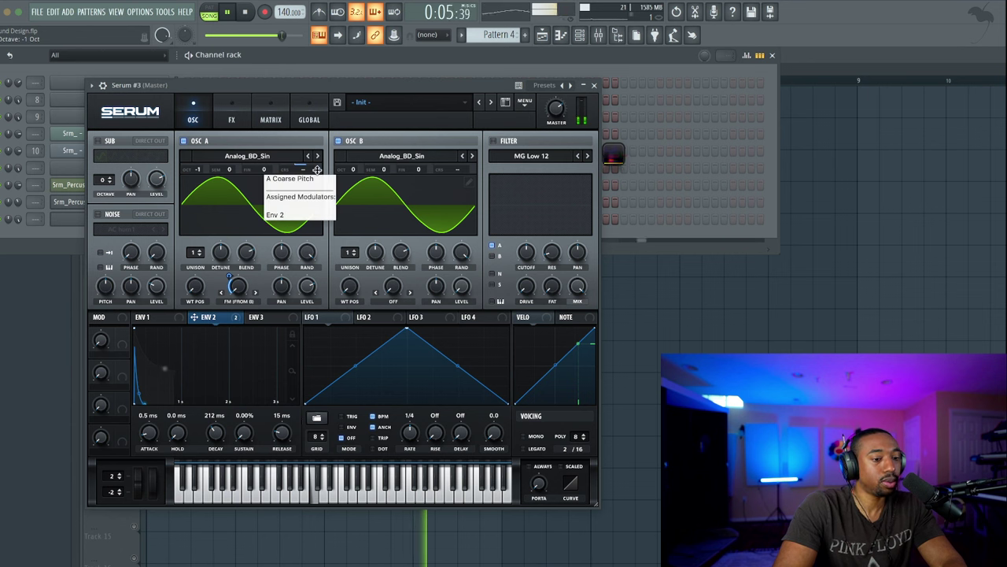
left_click_drag(317, 170, 314, 192)
left_click_drag(199, 171, 199, 179)
left_click(168, 321)
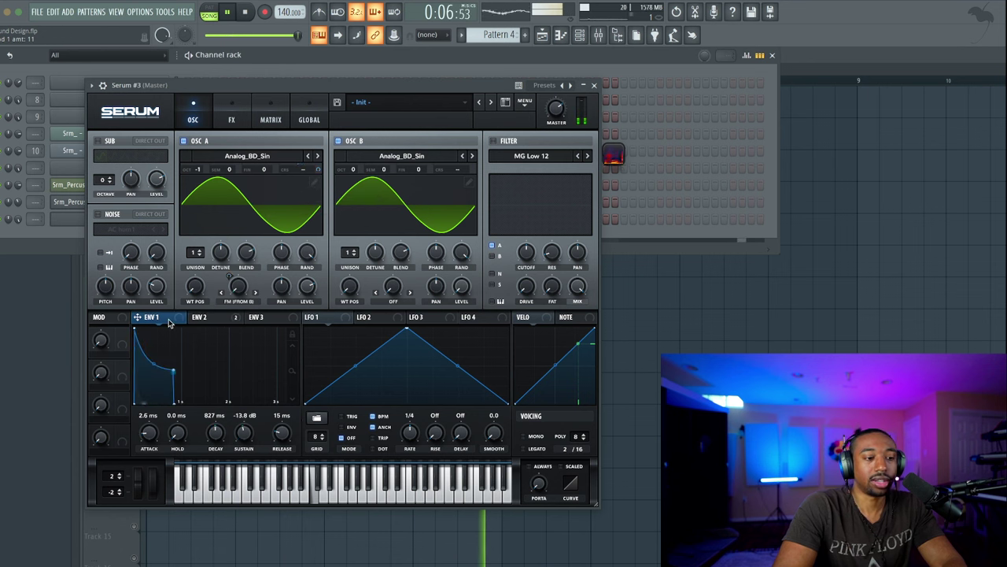
Try OSC A at octave -2 with a stronger ENV 2 modulation on its coarse pitch
left_click_drag(199, 178, 201, 189)
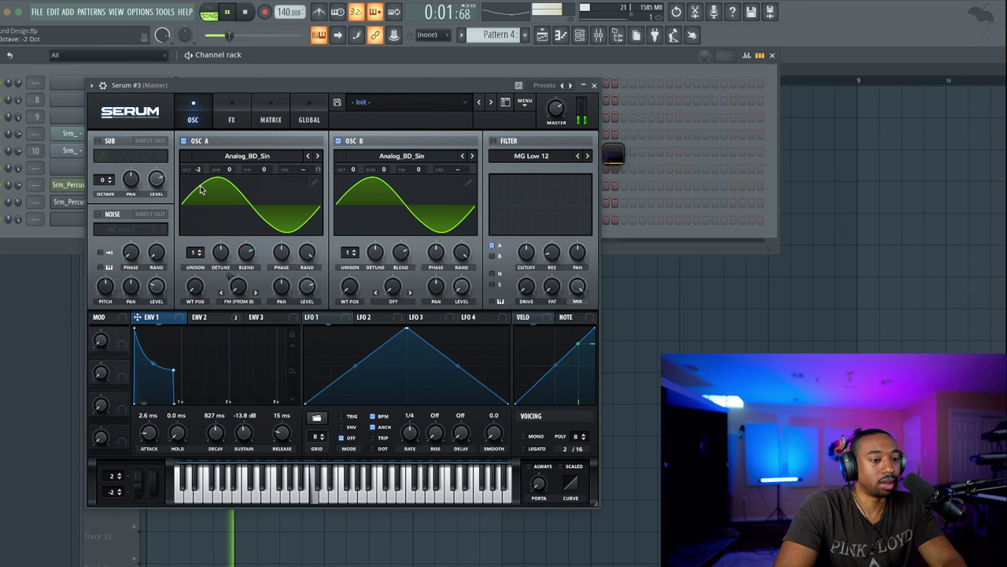
left_click(207, 316)
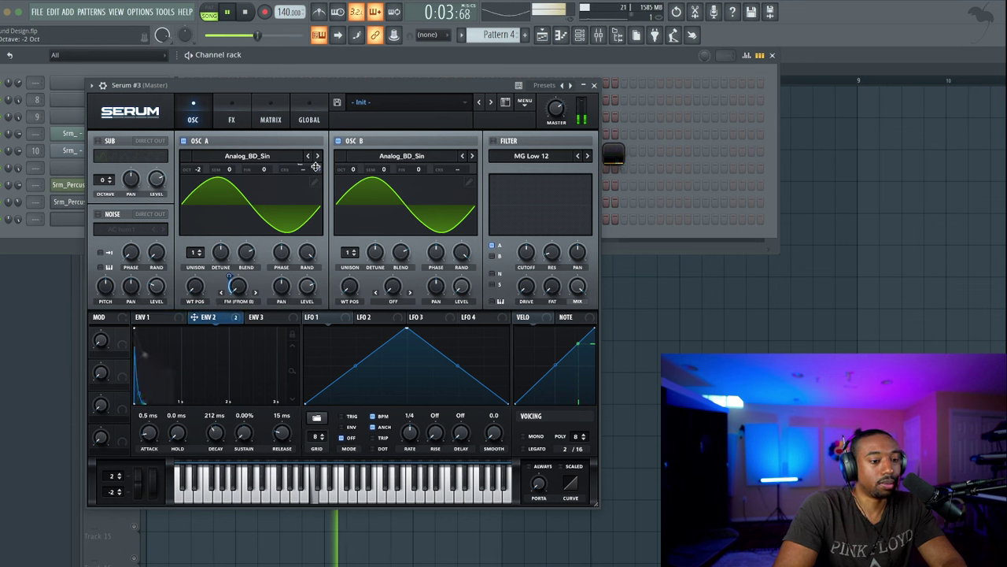
left_click_drag(314, 166, 317, 151)
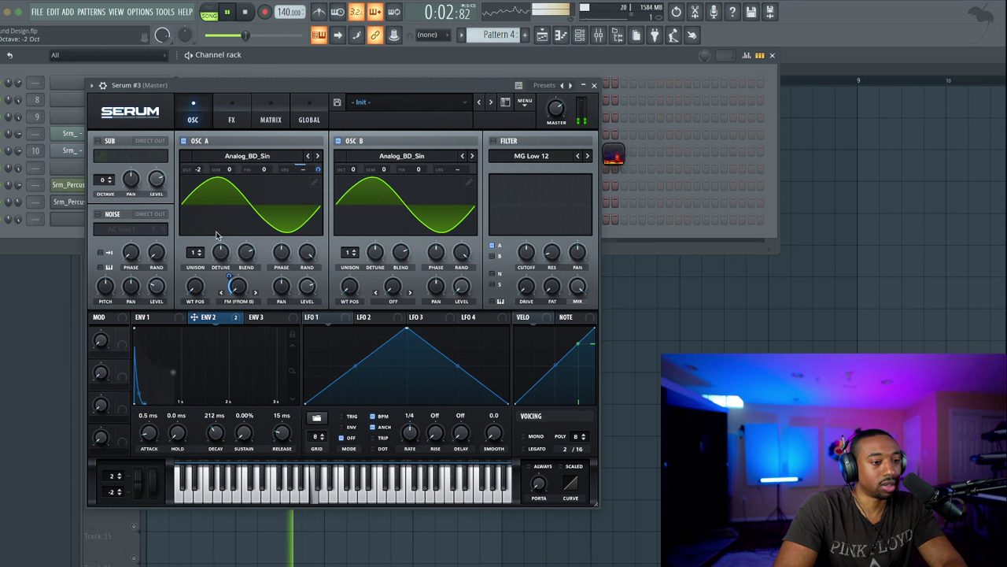
Set OSC A's octave to -1 and ENV 2's modulation amount on its coarse pitch to 32
left_click_drag(198, 169, 202, 157)
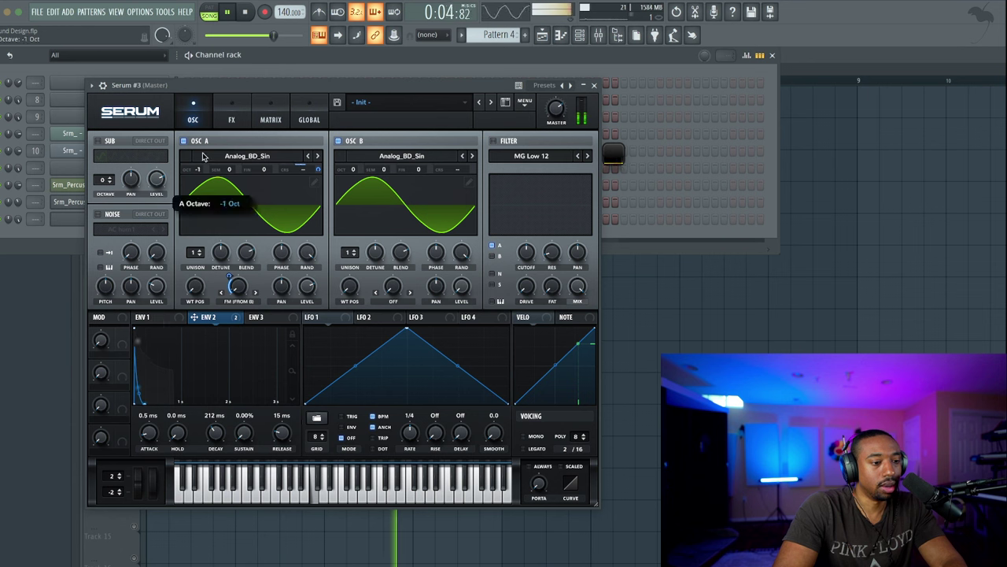
left_click_drag(317, 161, 316, 156)
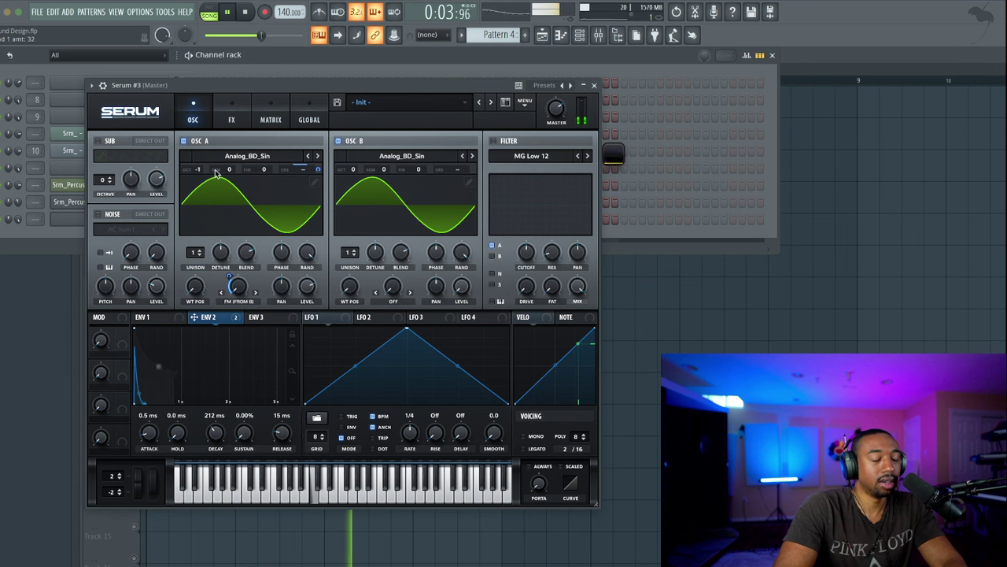
key("space")
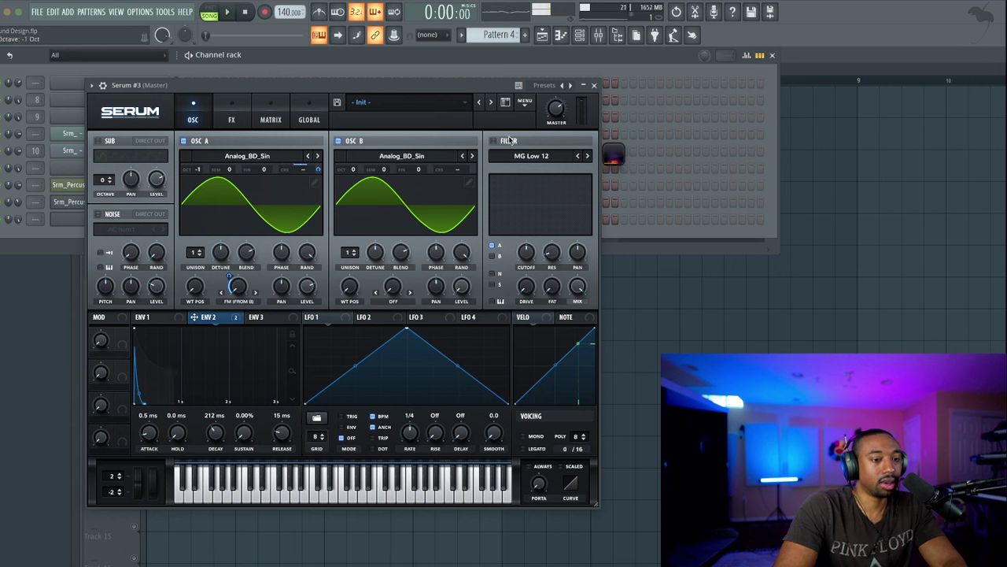
Enable the filter on OSC A and set its type to MG Low 24
left_click(493, 141)
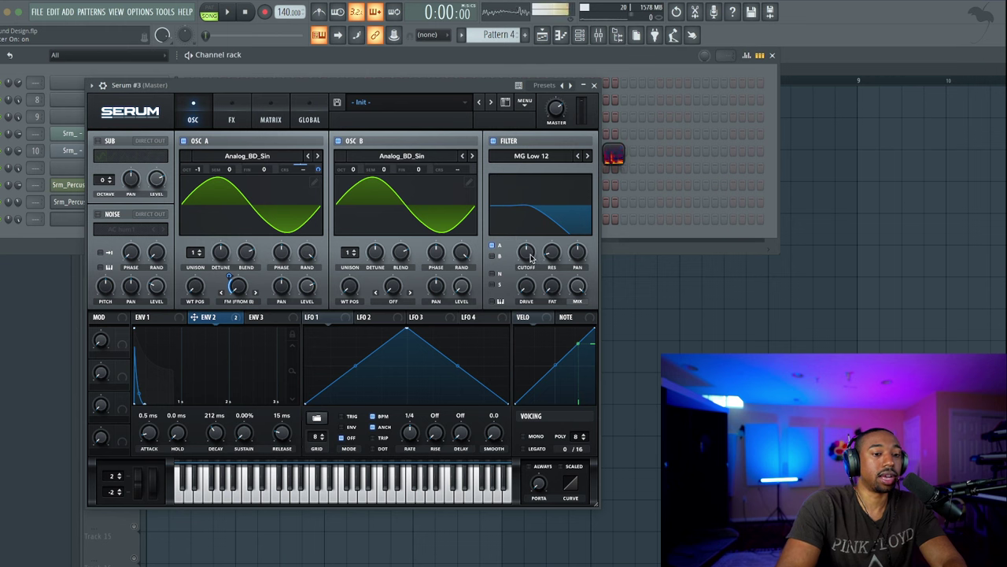
left_click(531, 156)
mouse_move(575, 172)
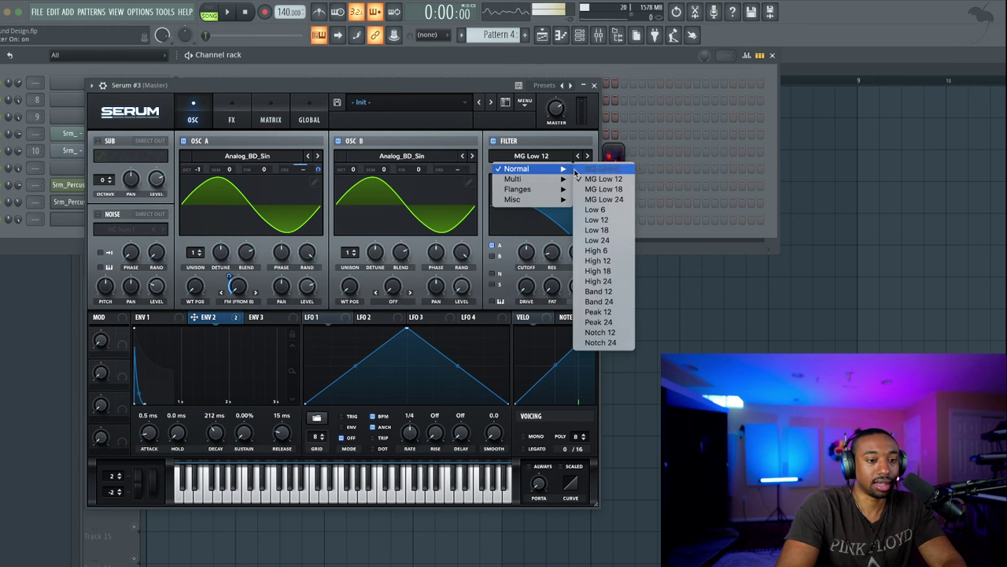
left_click(604, 199)
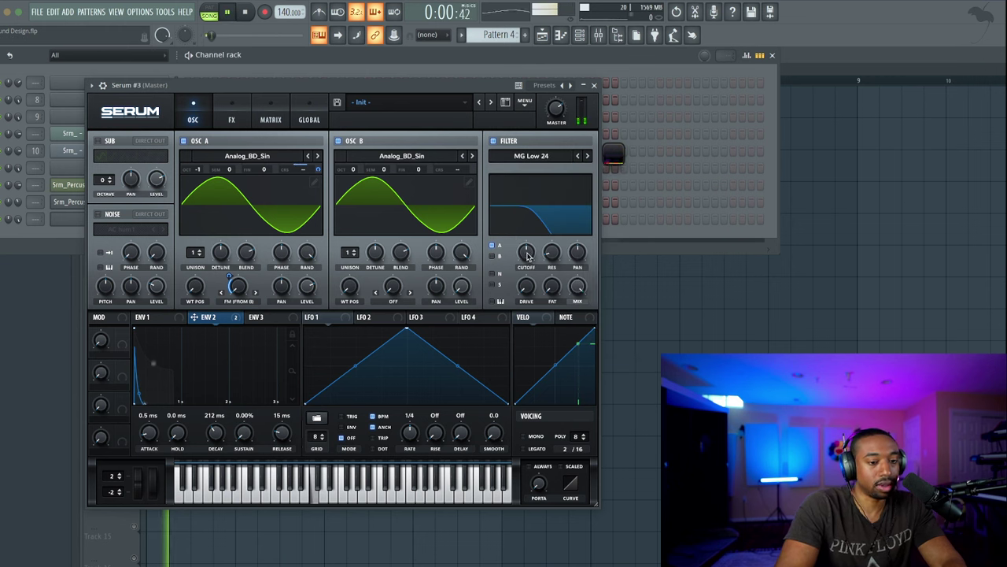
Lower the filter cutoff to 128 Hz and raise the filter drive during playback
left_click_drag(526, 252, 529, 277)
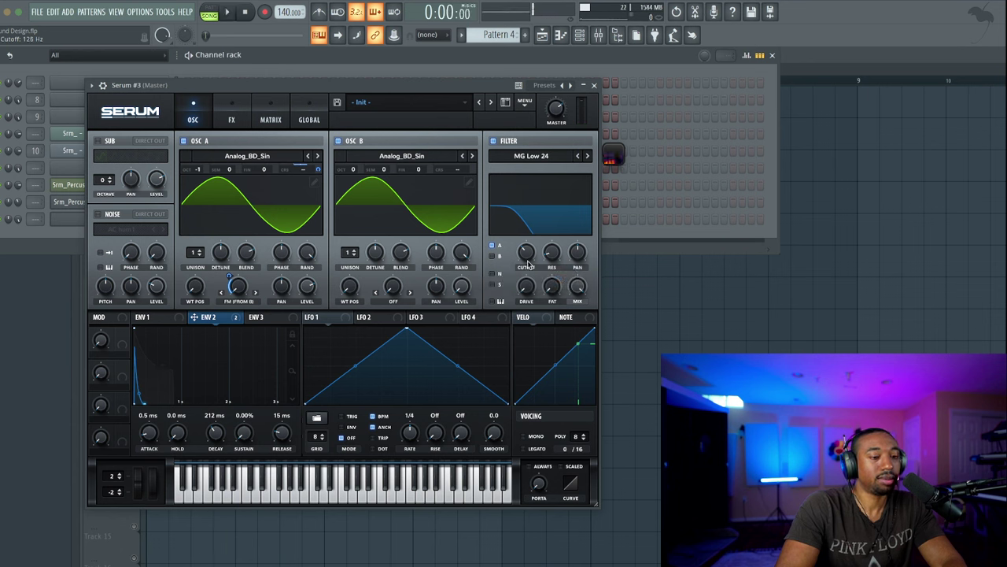
key("space")
left_click_drag(525, 290, 527, 274)
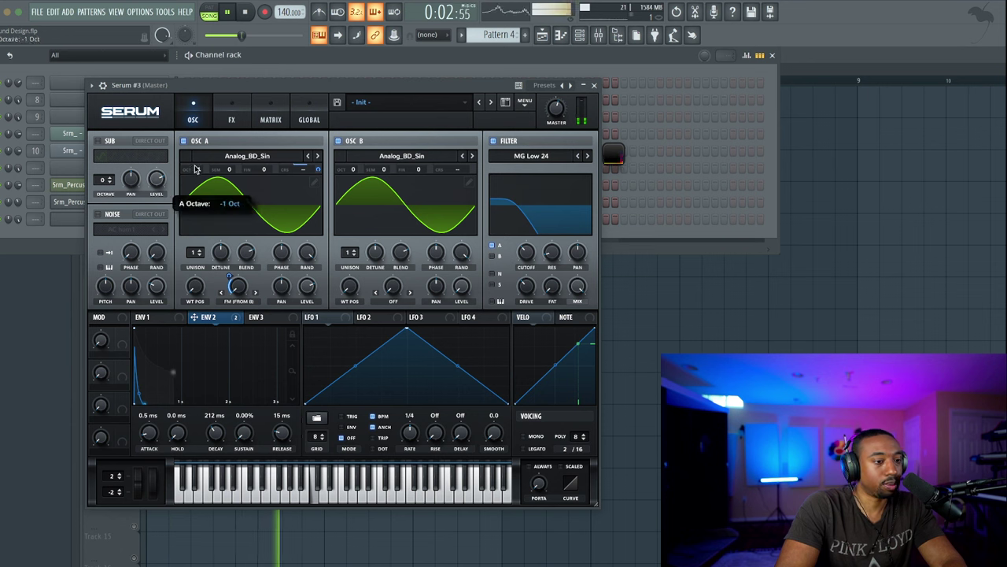
Audition OSC A at octaves 0 and -1, keeping -1, and set the filter cutoff to 1072 Hz
double_click(196, 169)
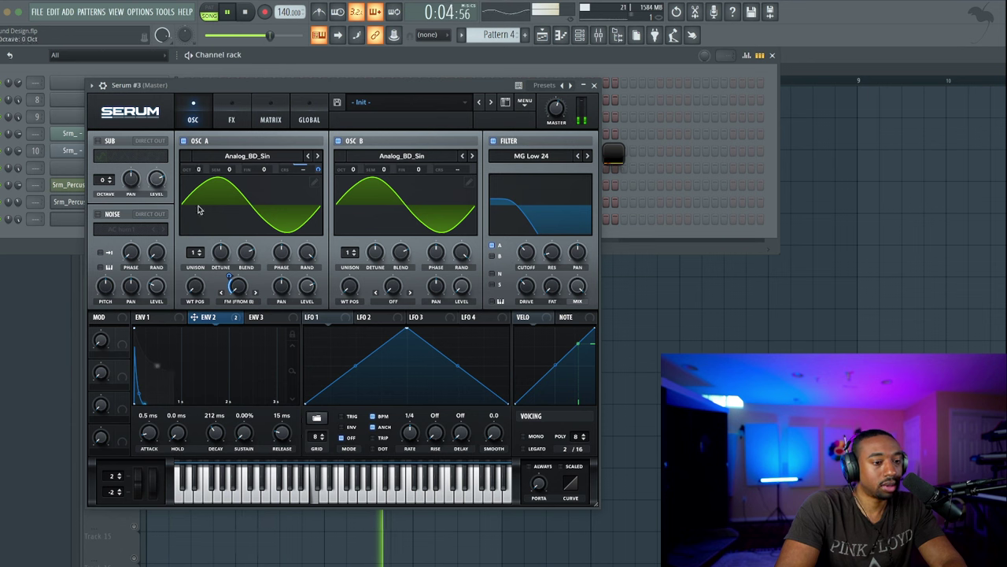
left_click_drag(196, 169, 195, 177)
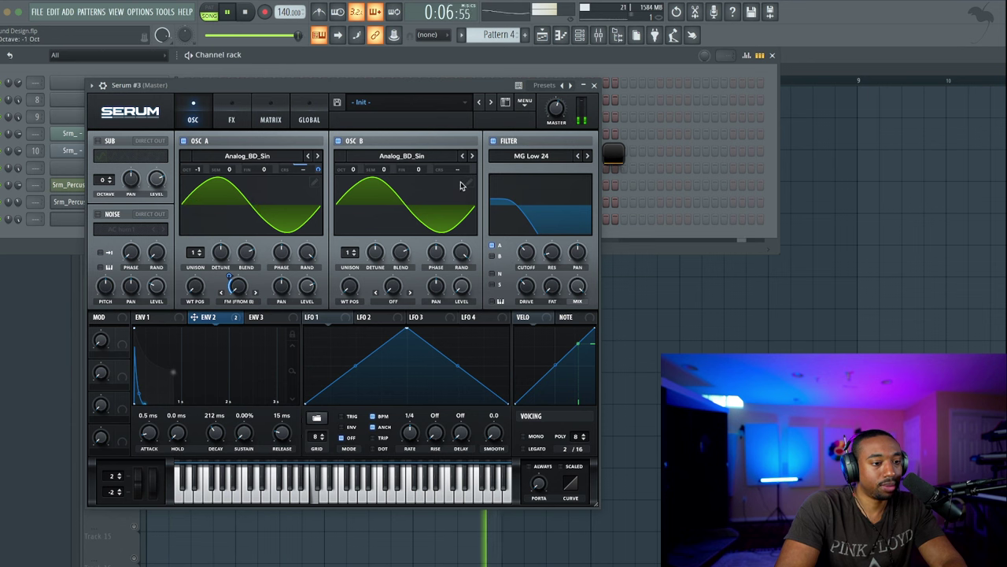
mouse_move(526, 252)
left_mouse_down()
mouse_move(543, 246)
mouse_move(526, 236)
left_mouse_up()
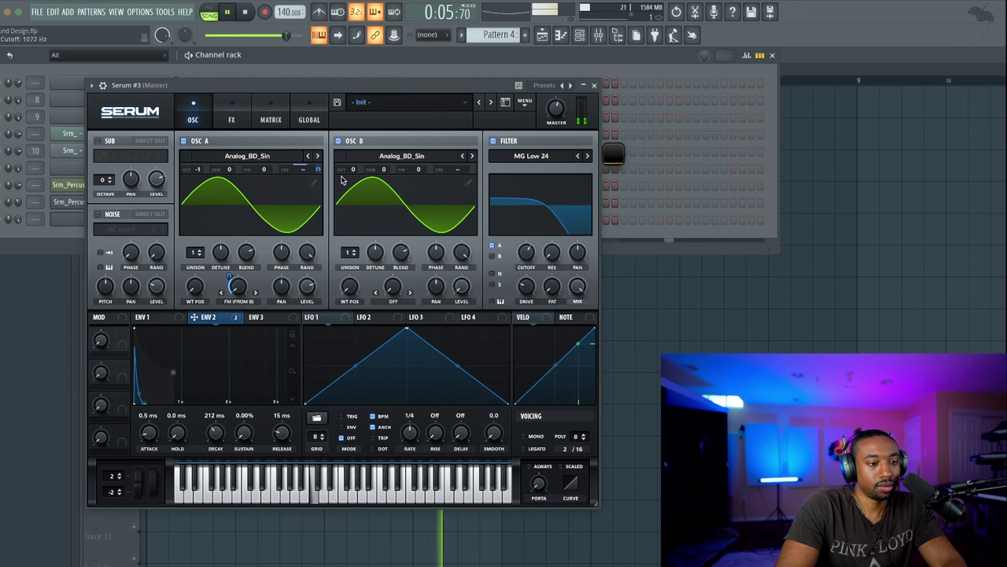
key("space")
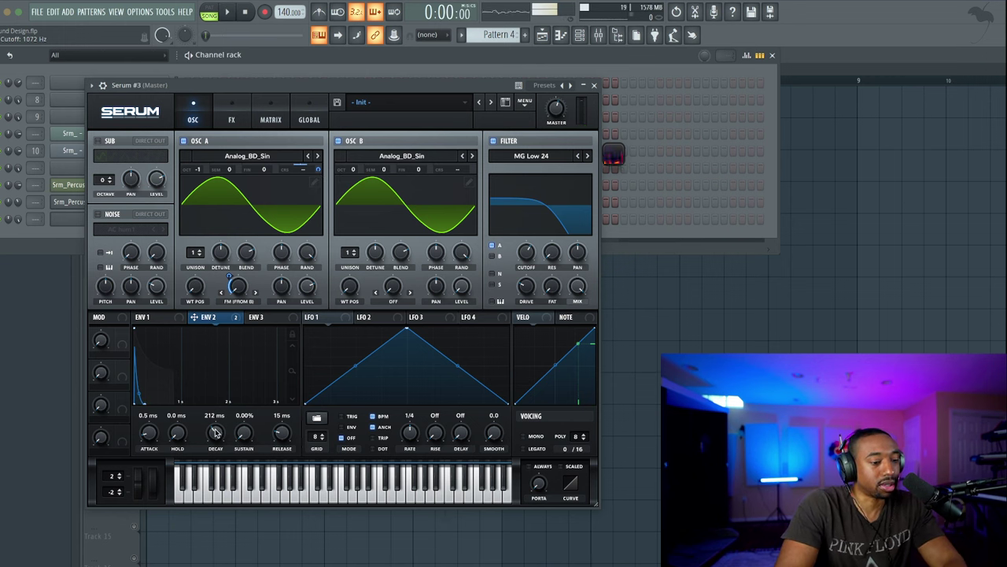
Shorten ENV 2's decay to 101 ms and listen to the pattern
key("space")
left_click_drag(215, 431, 217, 446)
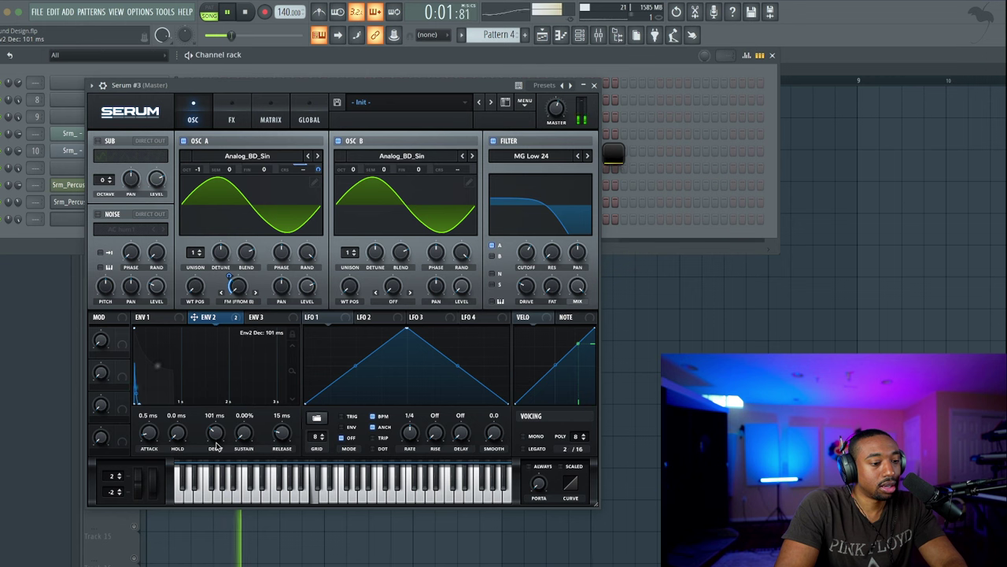
key("space")
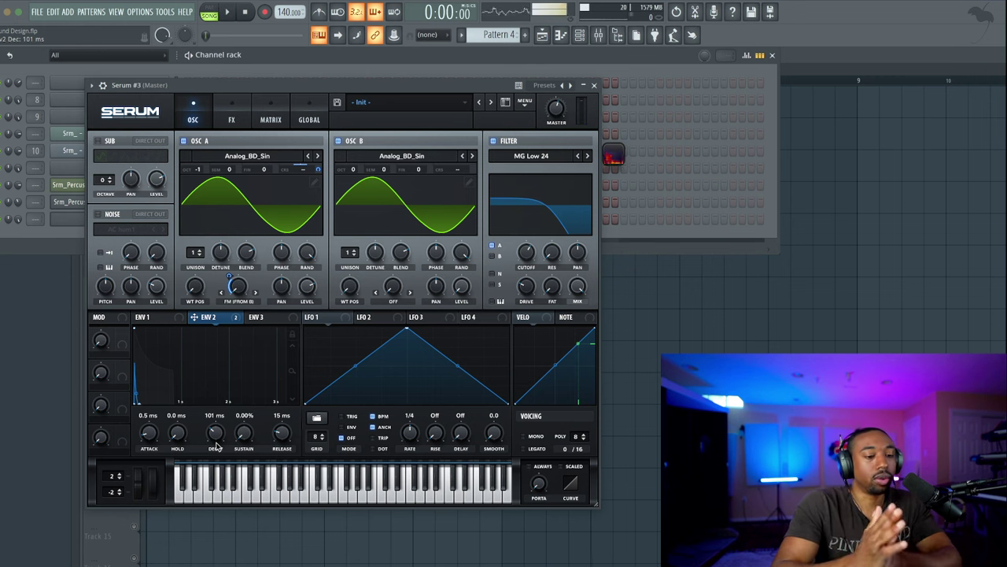
key("space")
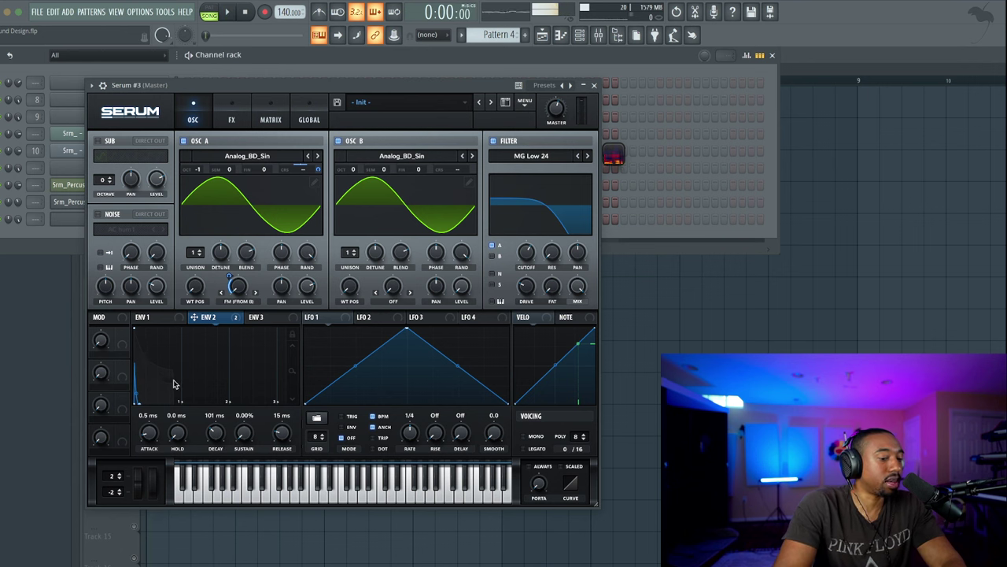
Play the pattern, check ENV 1's attack, and set ENV 2's attack to 0.4 ms
left_click(169, 318)
key("space")
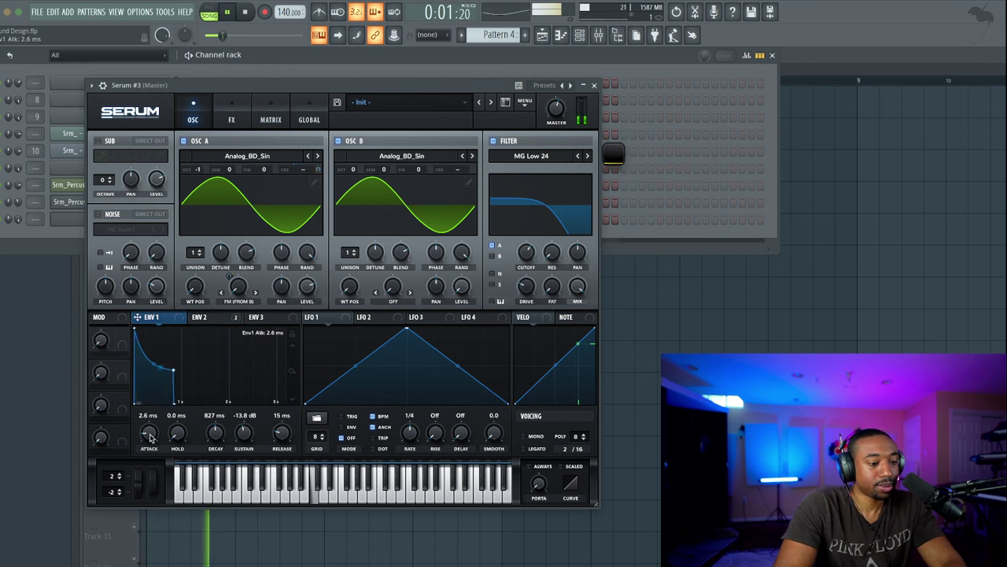
left_click(206, 316)
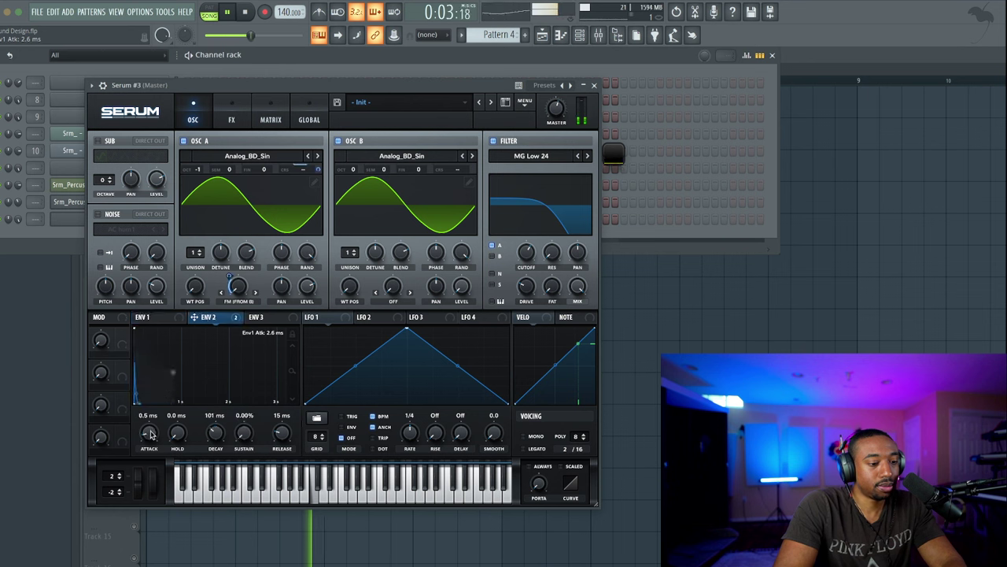
left_click_drag(151, 433, 149, 439)
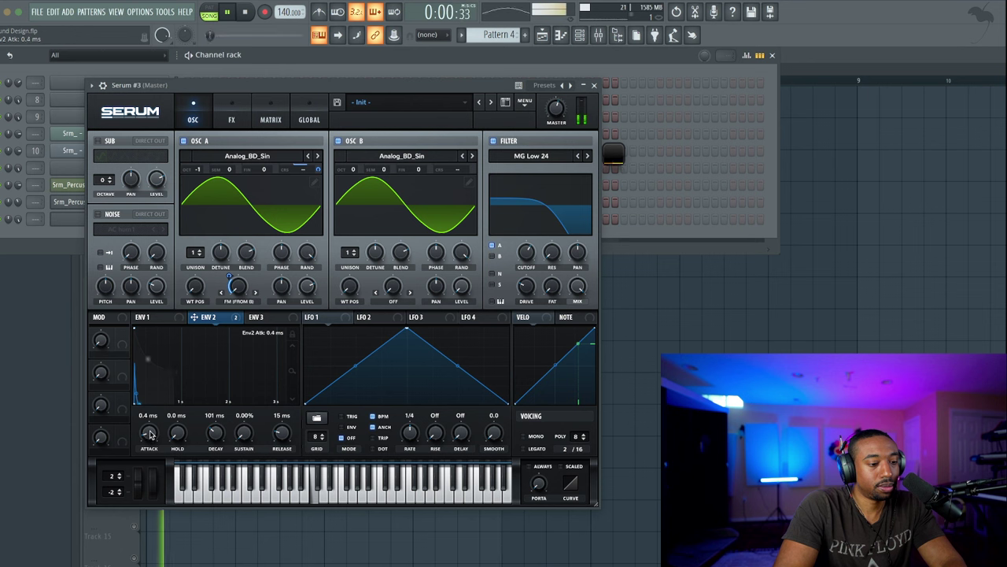
Lengthen ENV 1's attack to 32 ms during playback and stop the pattern
left_click(145, 317)
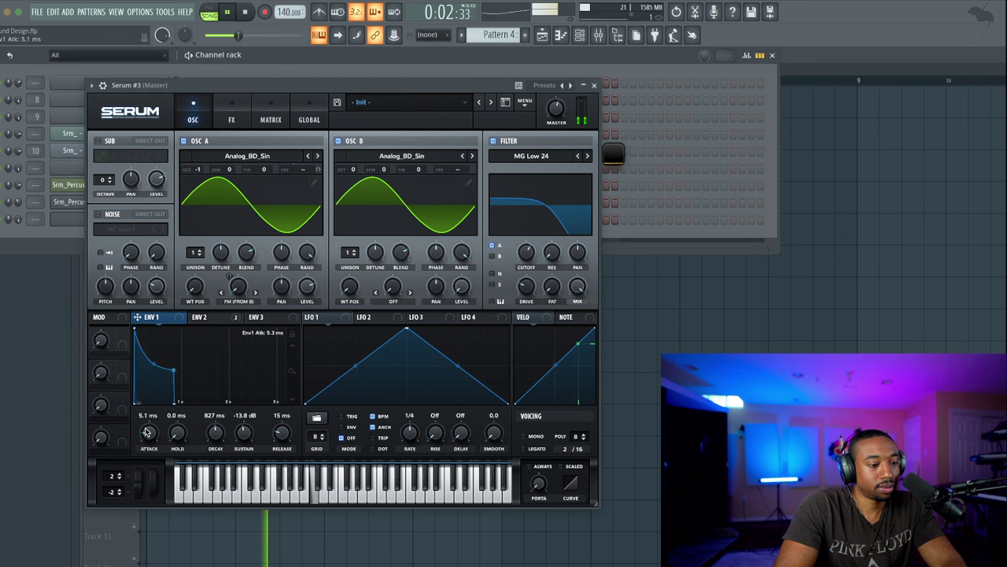
left_click_drag(146, 425, 147, 429)
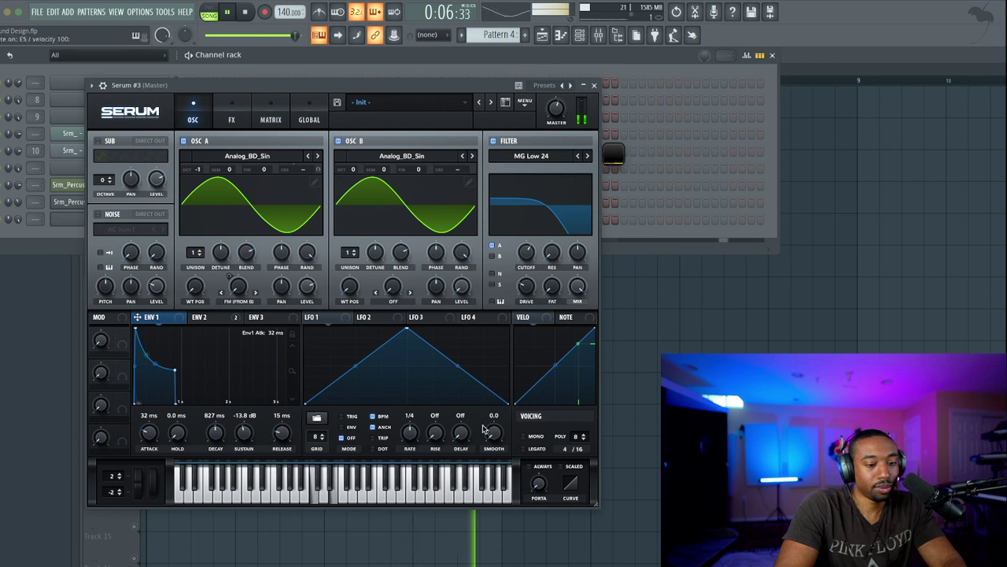
key("space")
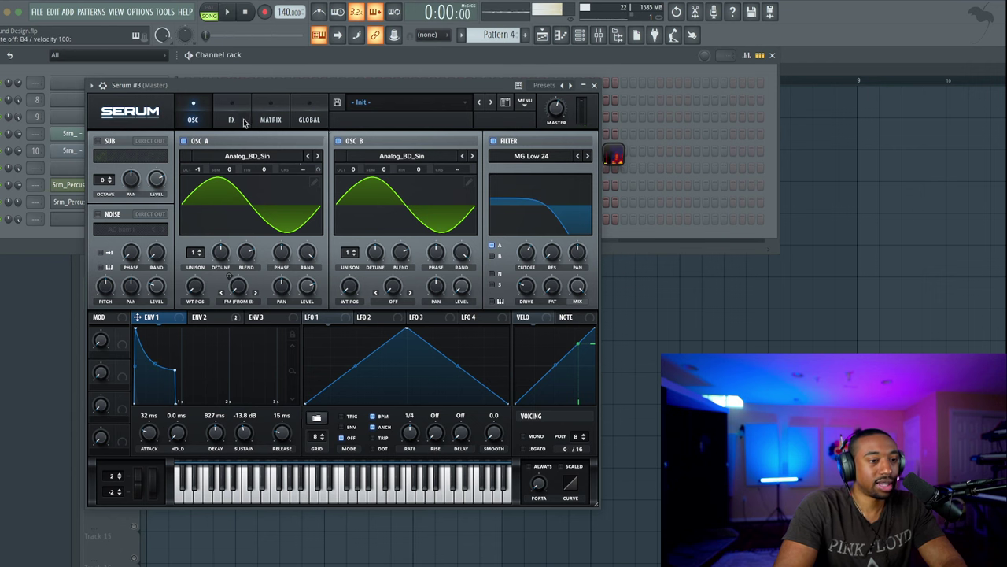
Enable the Distortion effect, move it to the start of the effects chain, and set its type to Tape Sat
left_click(231, 118)
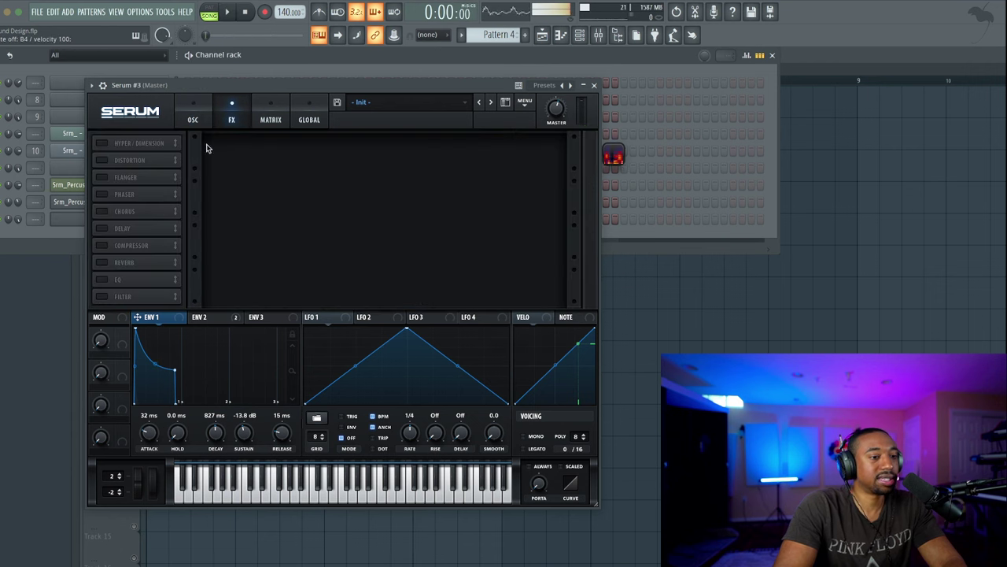
left_click(103, 160)
left_click_drag(171, 161, 173, 146)
left_click(315, 147)
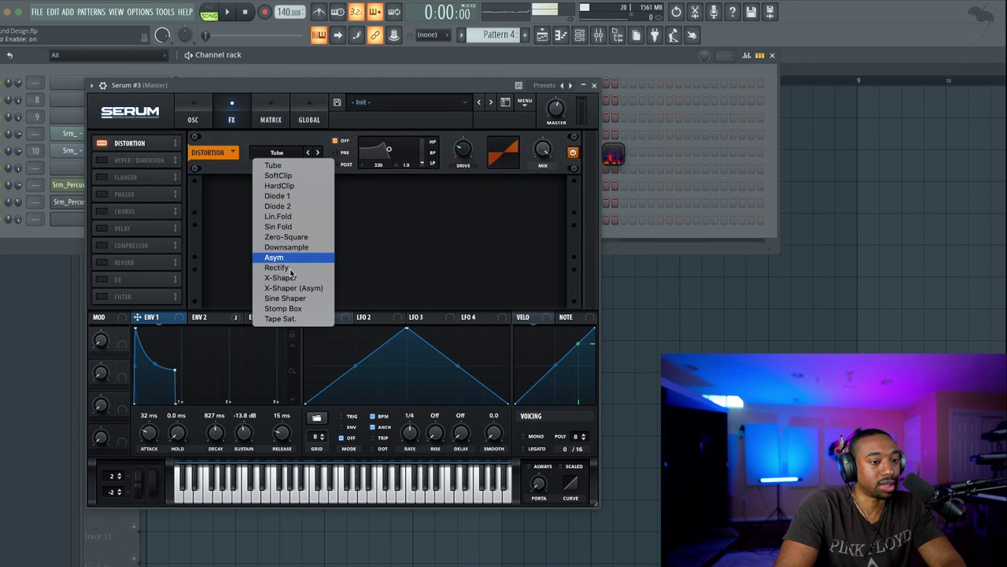
left_click(288, 319)
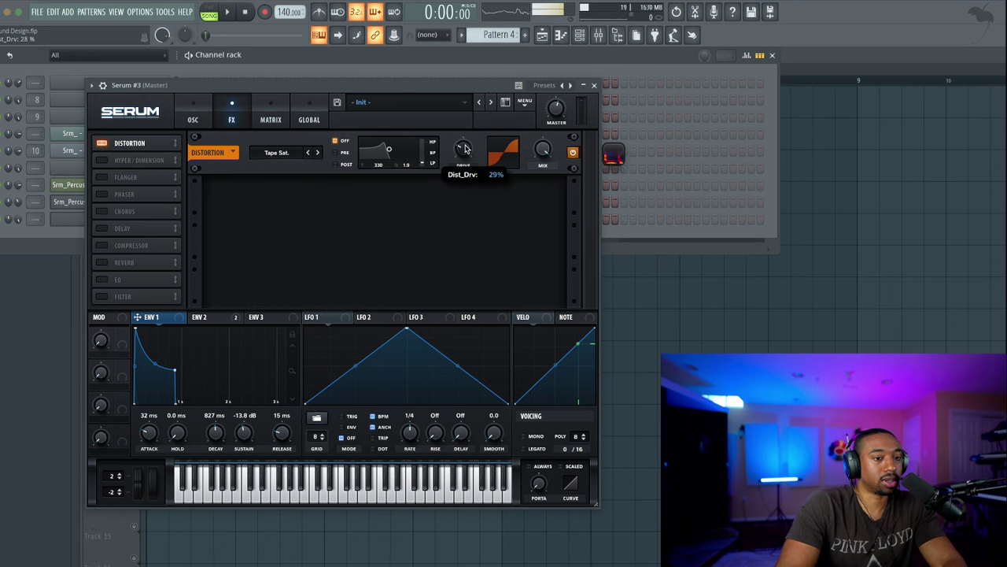
Sweep the distortion drive during playback and set it to 48%
key("space")
left_click_drag(467, 129, 467, 114)
left_click_drag(463, 156, 463, 142)
left_click_drag(467, 106, 456, 163)
Set the distortion type to SoftClip and sweep its drive during playback, settling at 78%
left_click(276, 152)
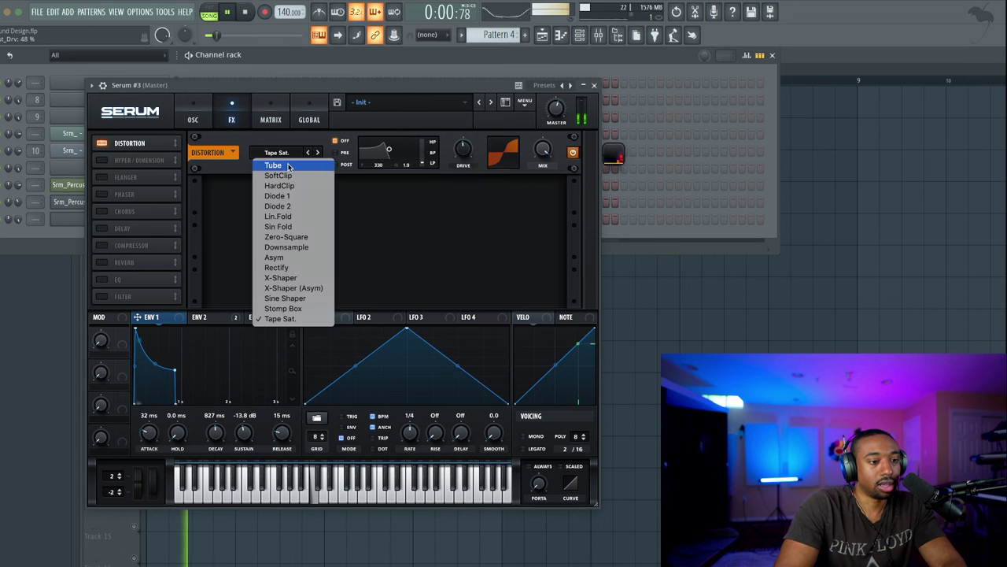
left_click(272, 172)
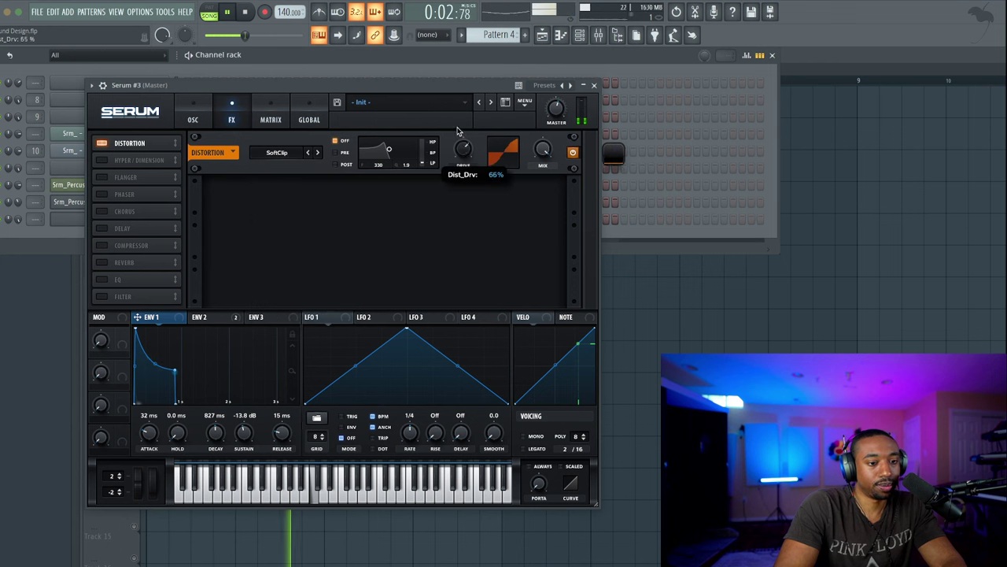
left_click_drag(465, 150, 463, 144)
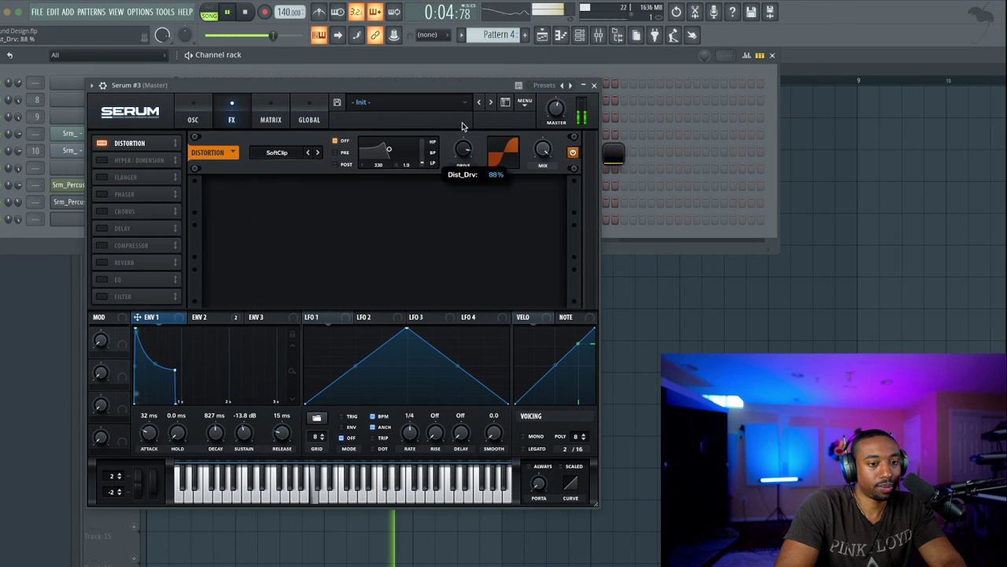
Set oscillator A's octave to 0 in Serum #3, play the result, and stop playback
left_click(192, 119)
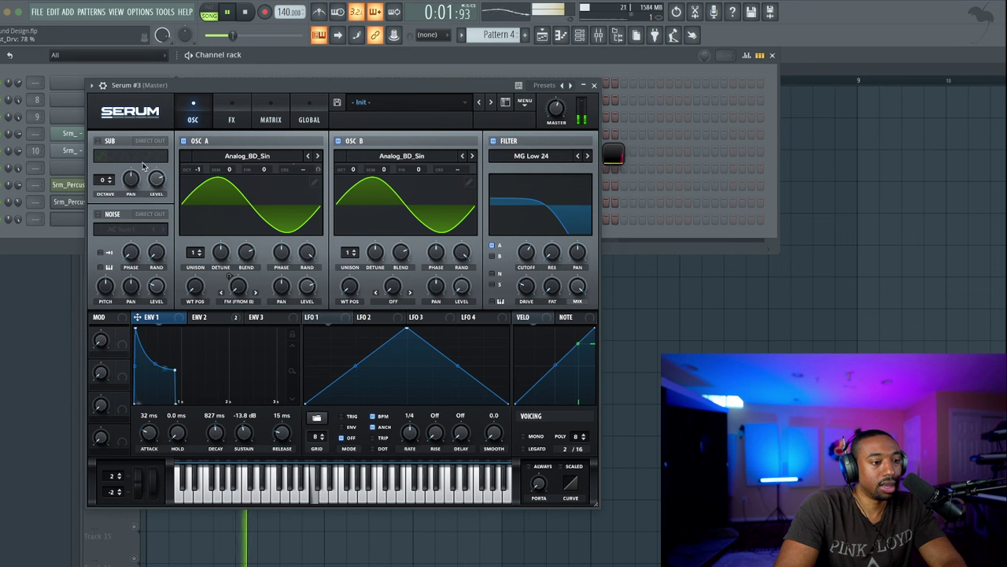
key("space")
left_click_drag(198, 169, 201, 166)
key("space")
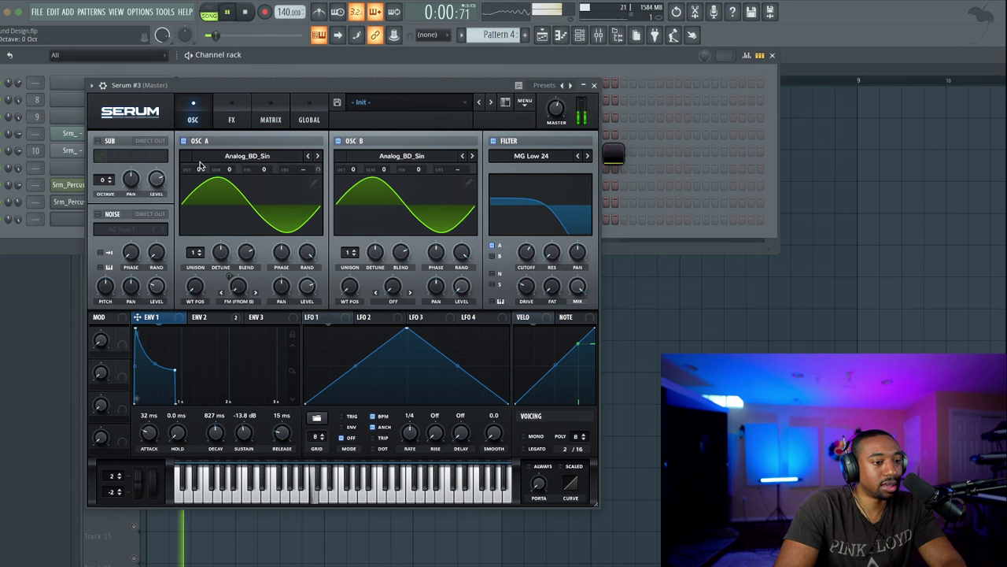
key("space")
Close Serum #3, take Track 7 out of solo in the playlist, and play the full arrangement
left_click(594, 85)
right_click(139, 218)
left_click(190, 219)
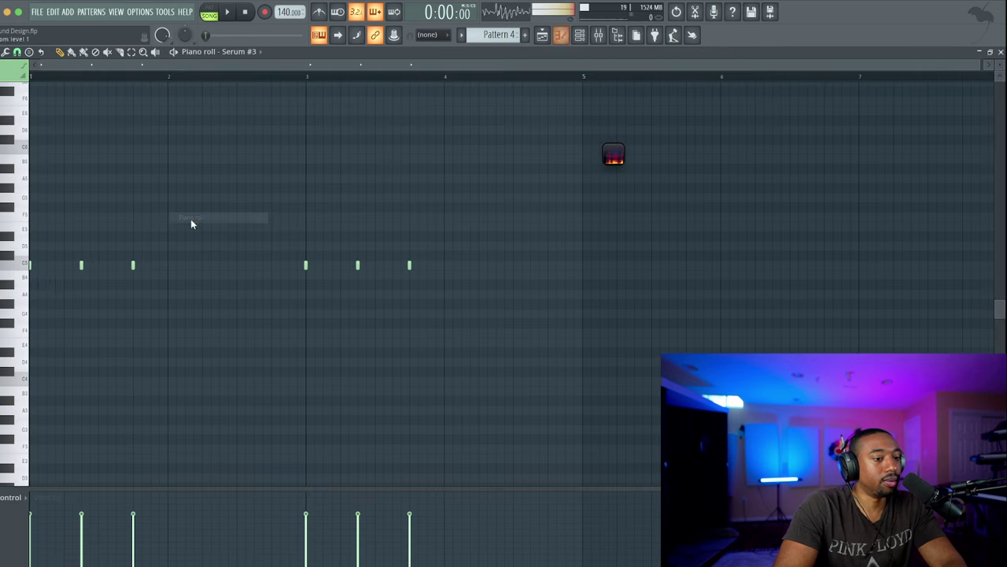
left_click(539, 33)
right_click(135, 304)
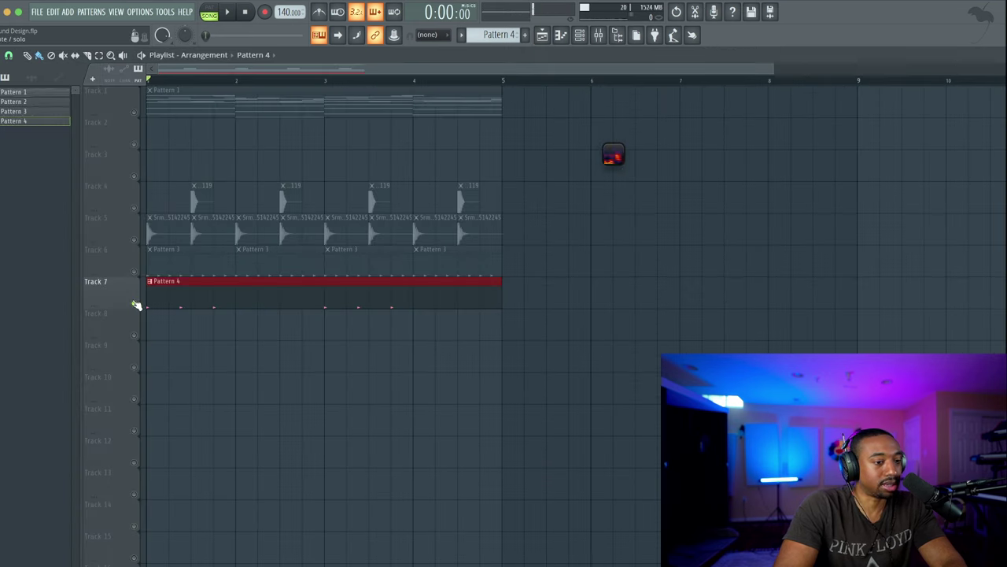
left_click(589, 36)
key("space")
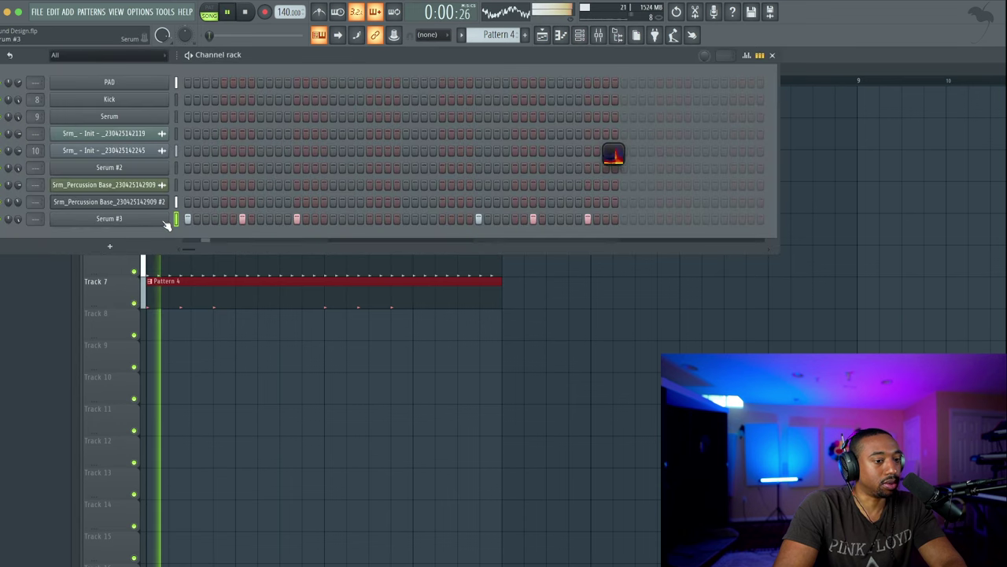
Transpose all Serum #3 notes down one octave to C4 in the piano roll, then stop playback
right_click(189, 218)
left_click(190, 218)
right_click(151, 220)
left_click(195, 218)
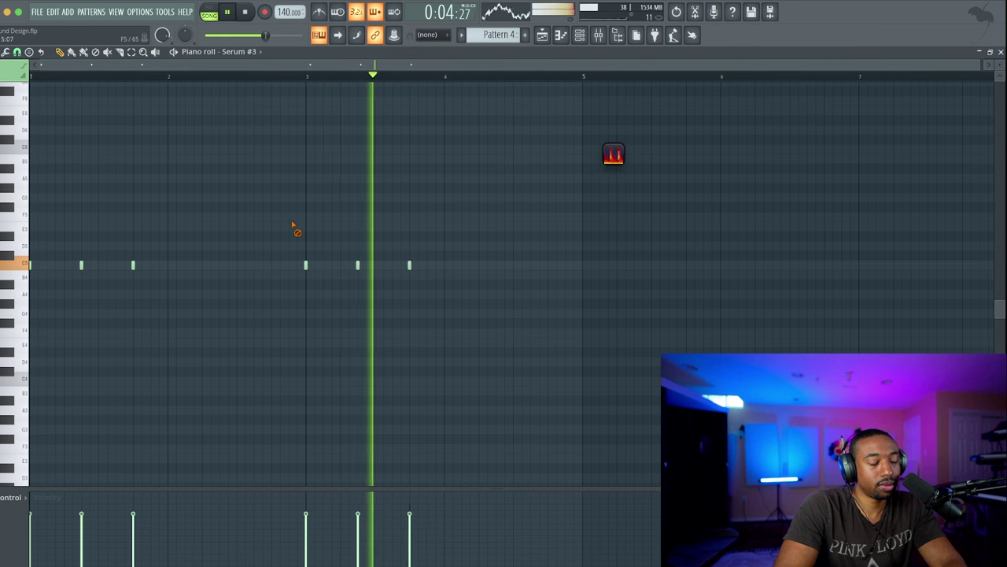
key("ctrl+Down")
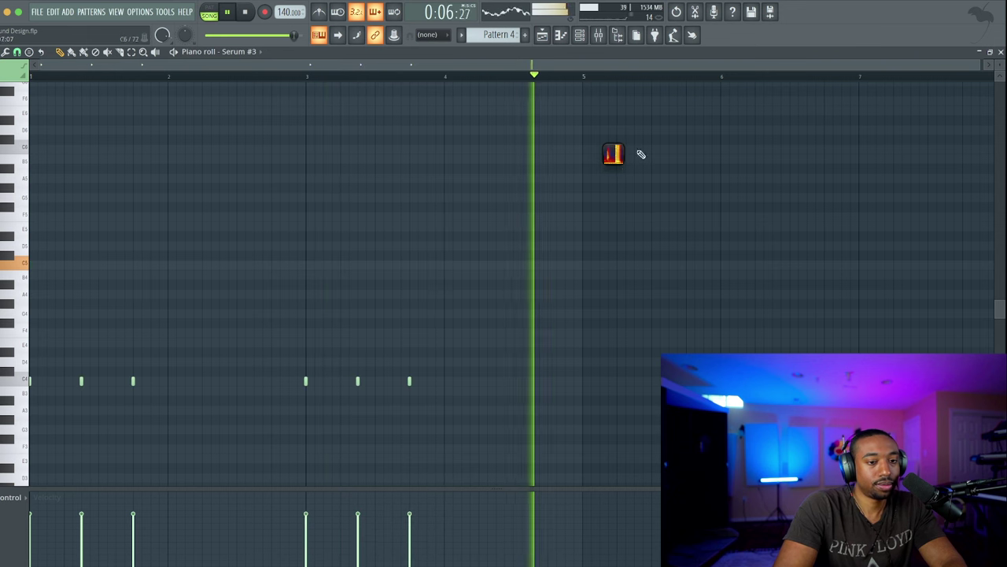
left_click(580, 36)
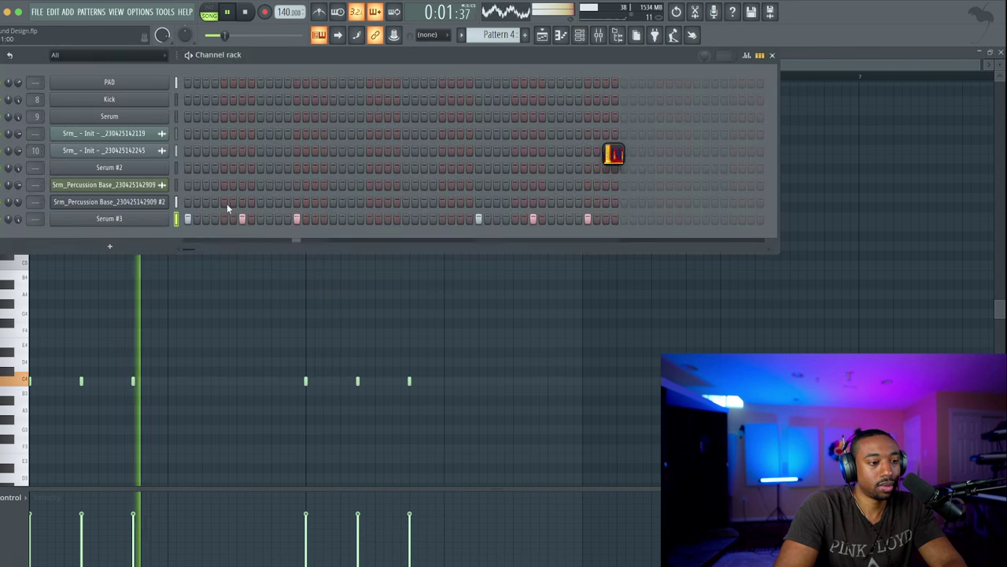
key("space")
Reopen Serum #3's effects, play the arrangement, and try switching the Compressor on and off
left_click(152, 218)
left_click(231, 119)
left_click(201, 116)
left_click(236, 116)
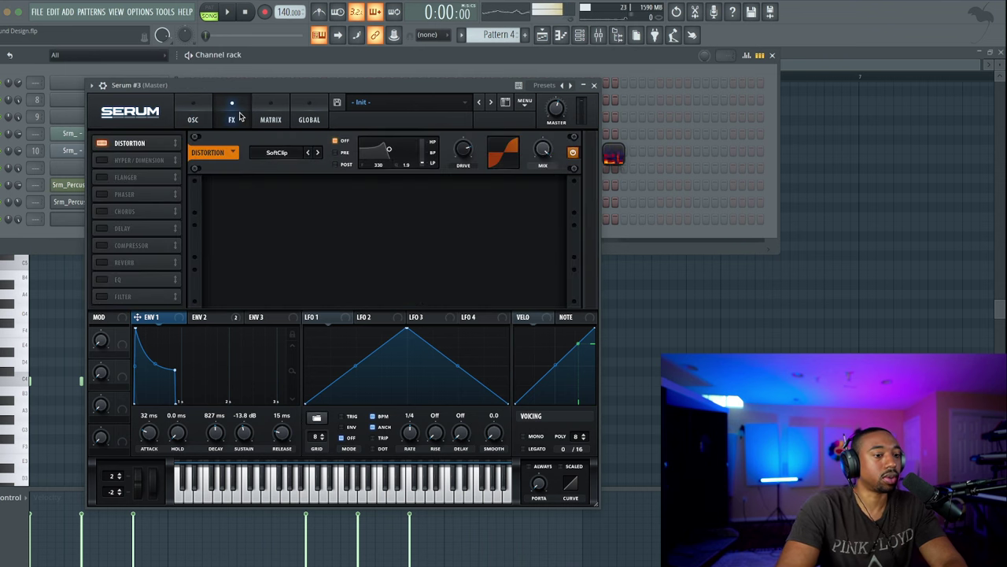
mouse_move(456, 174)
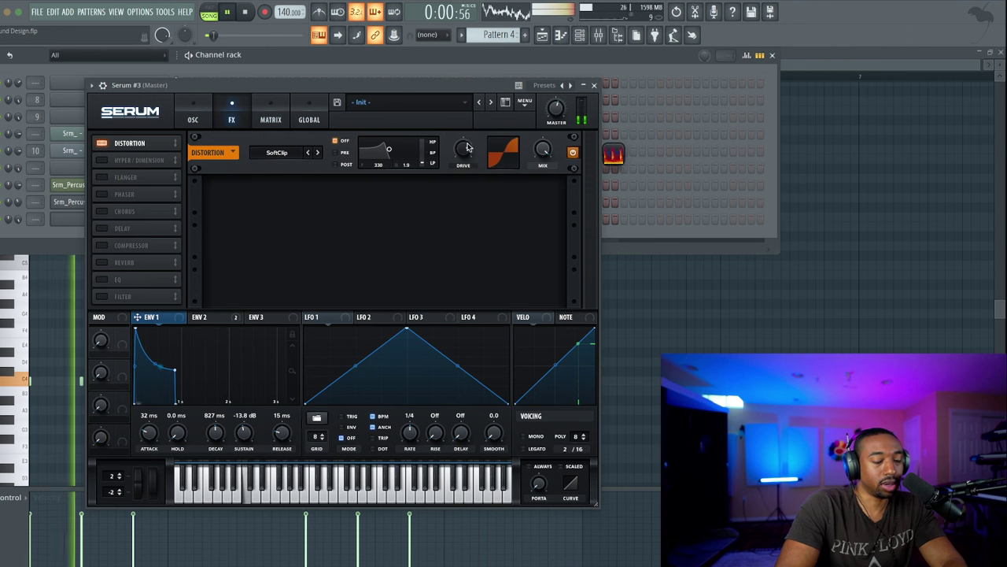
key("space")
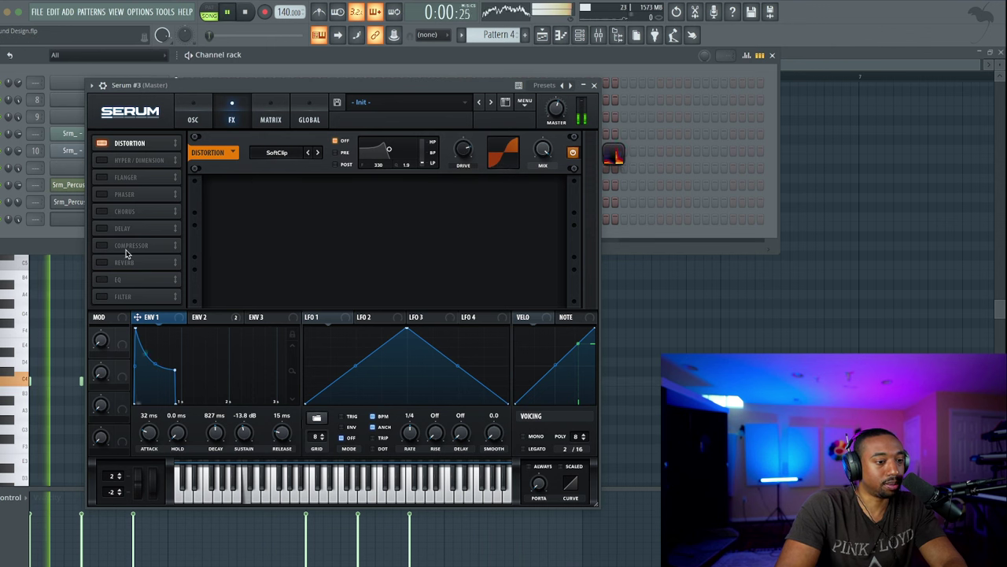
left_click(99, 245)
left_click(97, 245)
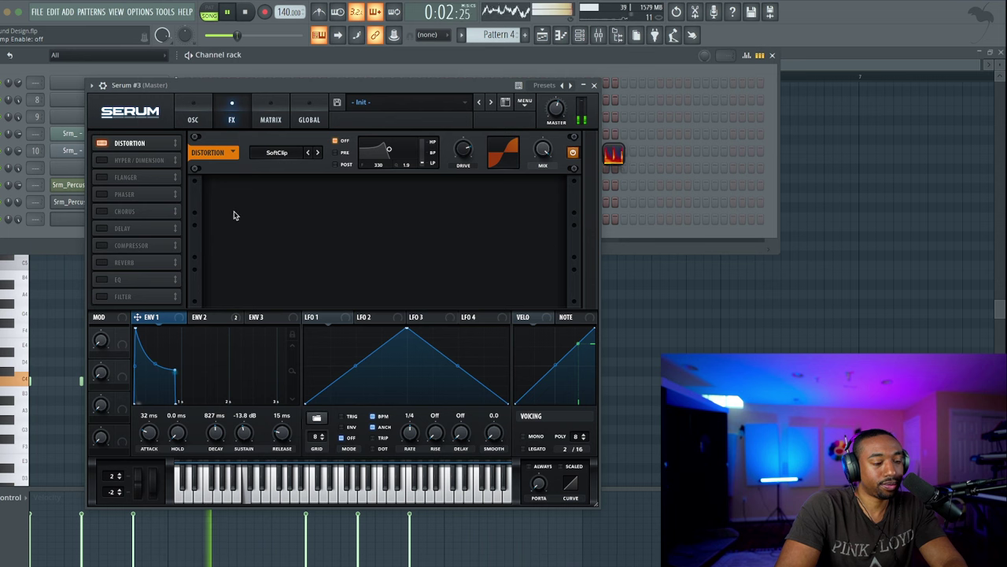
Close Serum #3, delete its three notes from bar 3 onward, and stop playback
left_click(595, 86)
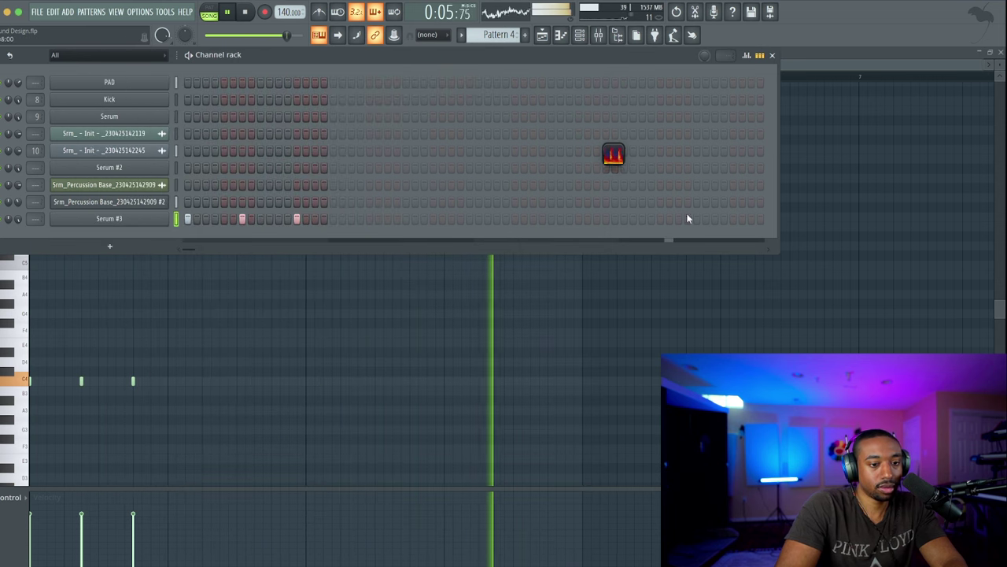
left_click(598, 35)
key("space")
left_click(361, 118)
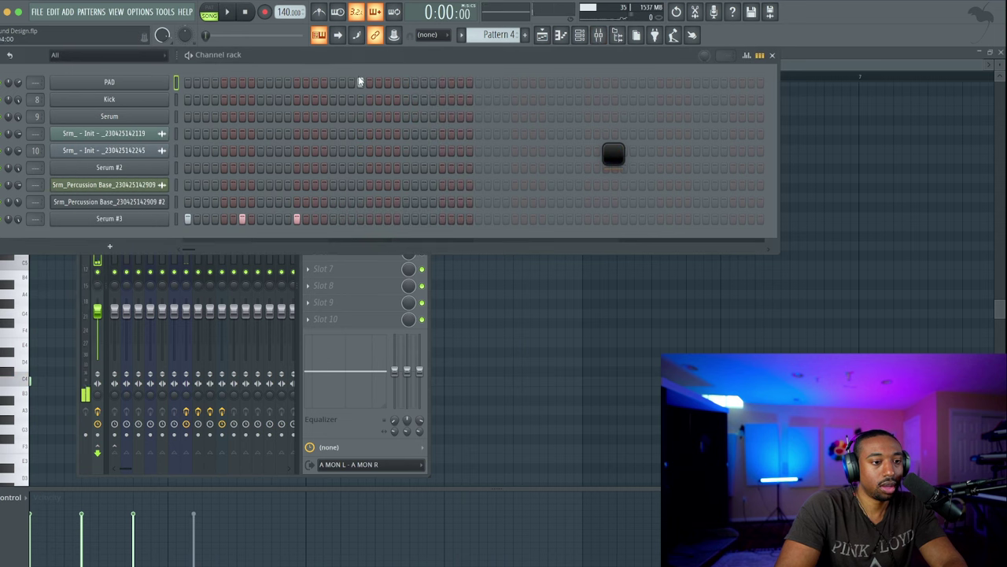
Replace the Pattern 4 clip on Track 7 with audio rendered from Serum #3 and open the audio clip's settings
left_click(130, 200)
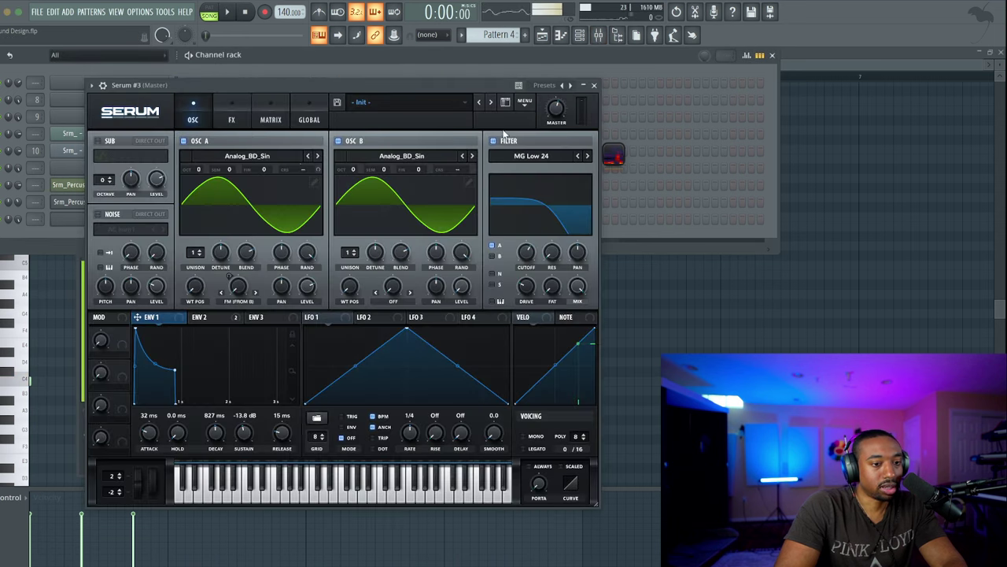
left_click(542, 35)
left_click_drag(205, 84, 431, 198)
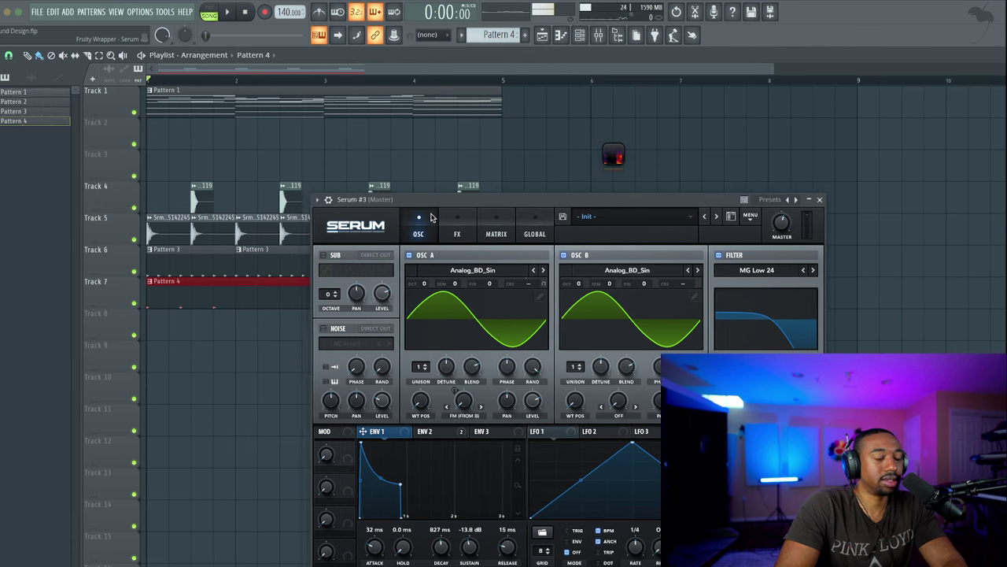
right_click(231, 308)
left_click_drag(322, 219, 162, 304)
double_click(169, 291)
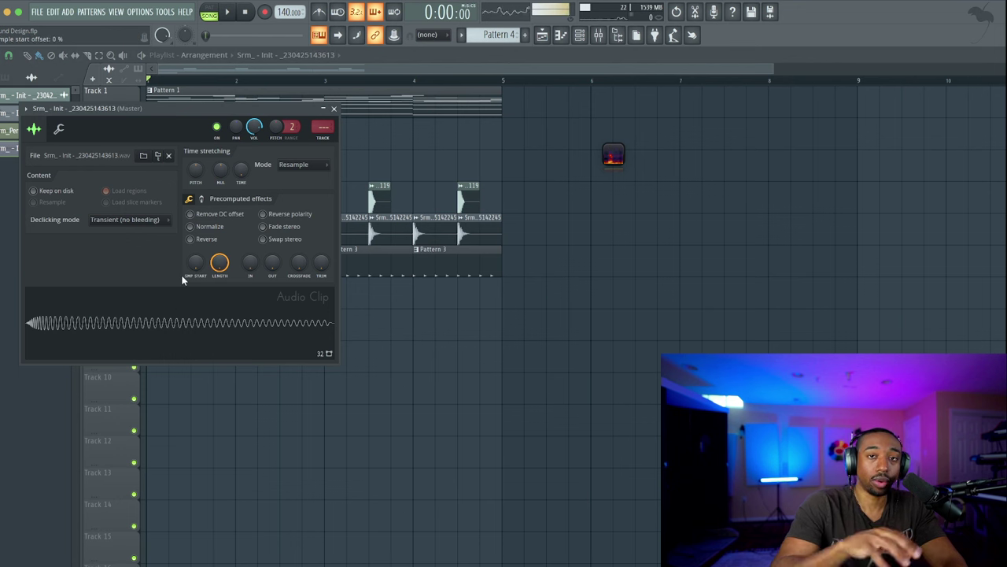
Raise the Serum audio clip's precomputed gain boost, enable Clip, and increase the boost further
left_click(202, 199)
left_click_drag(195, 221, 196, 204)
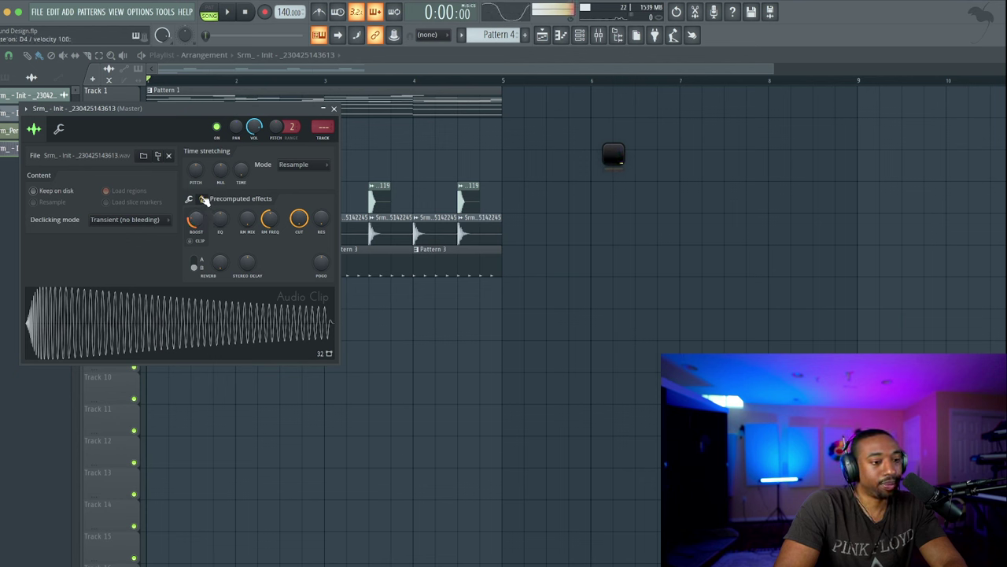
left_click(200, 199)
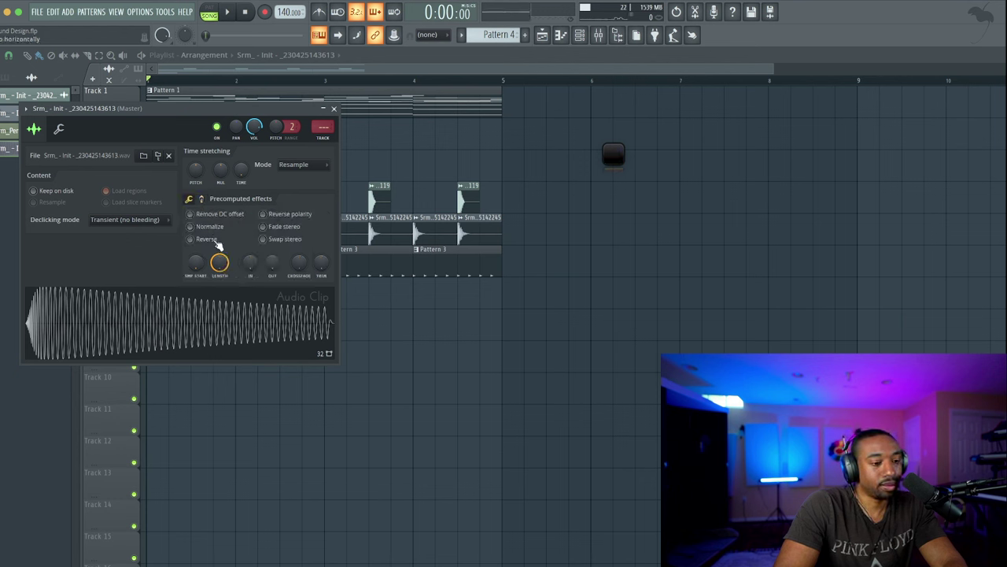
left_click(206, 200)
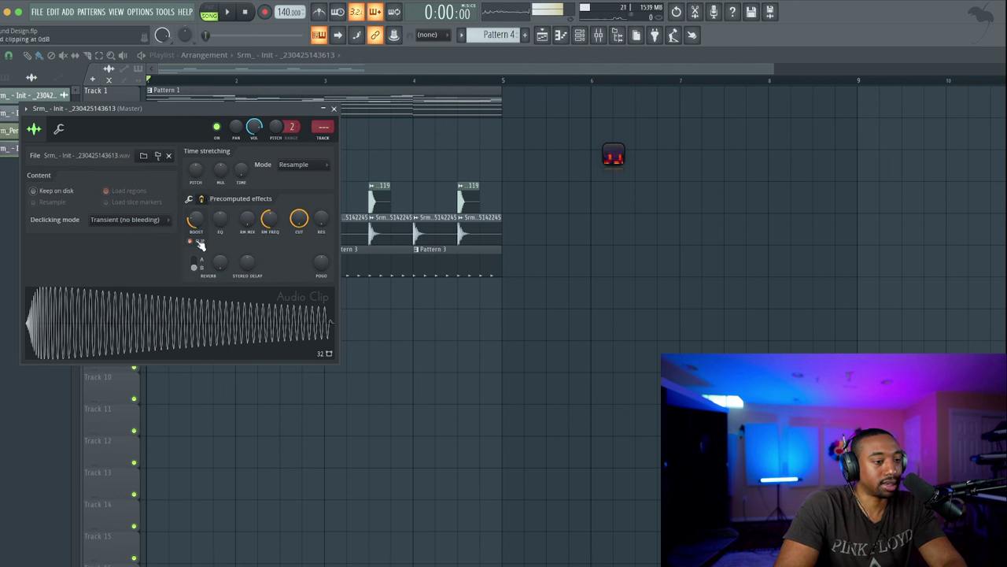
left_click_drag(196, 233, 196, 212)
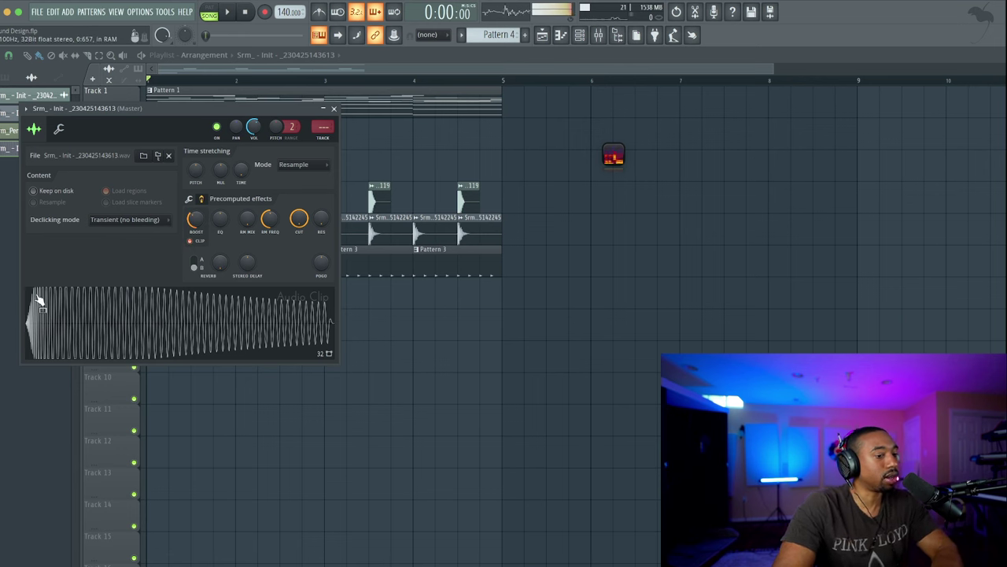
Show the browser and expand the Kicks folder in The Lunch77 Metro Boomin Drumkit
key("alt+F8")
scroll(98, 292, "down", 6)
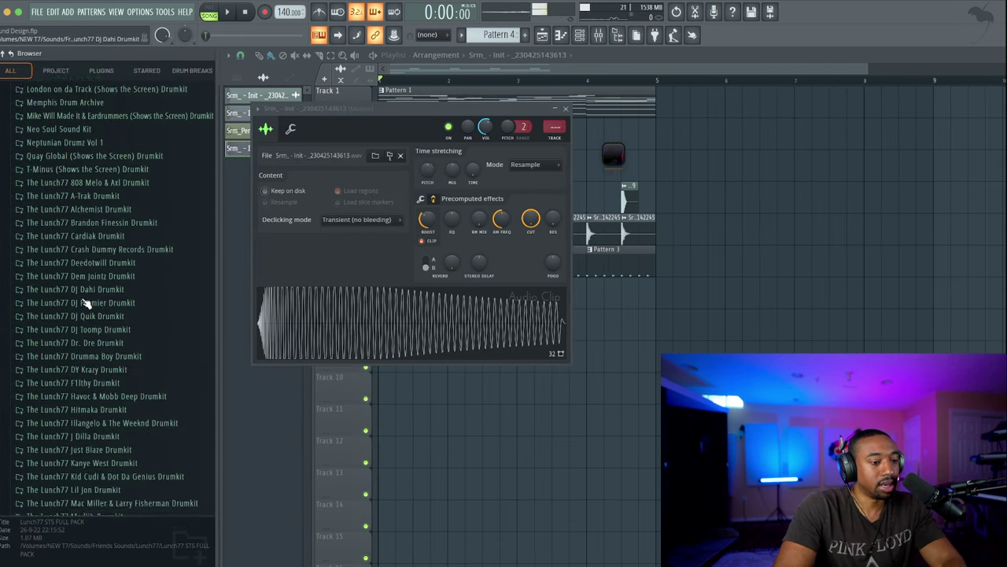
scroll(87, 303, "down", 3)
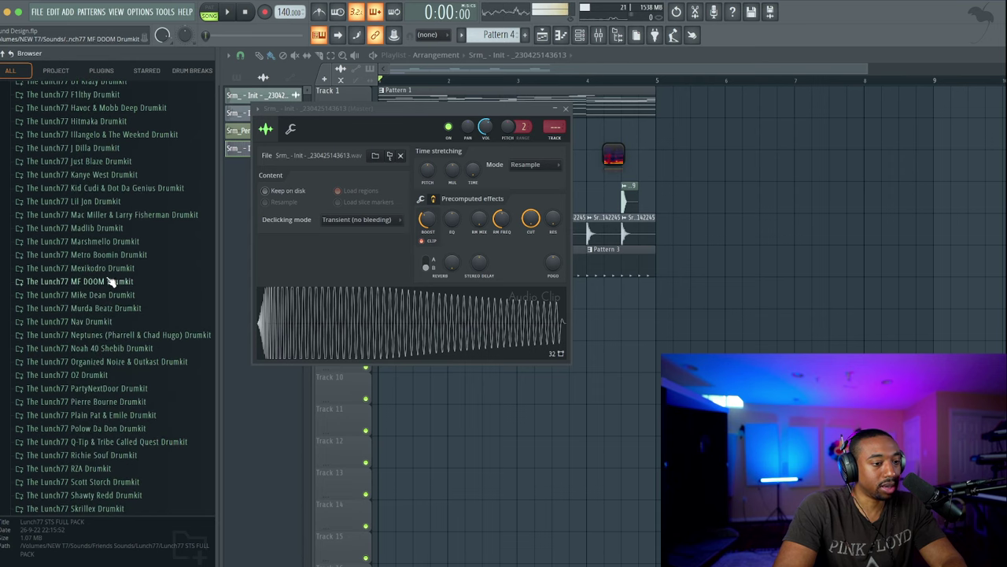
left_click(112, 258)
left_click(71, 351)
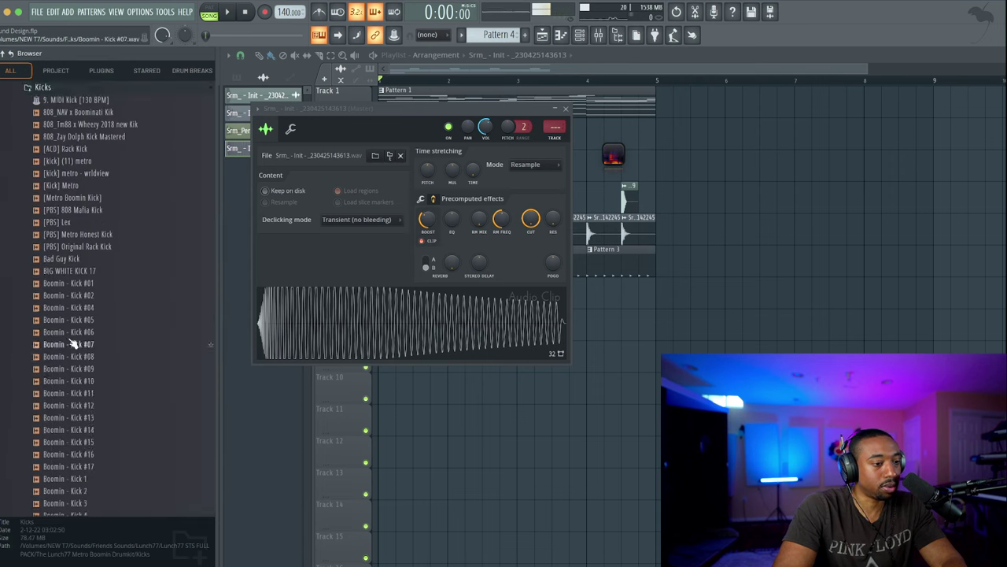
Audition several kick samples and place [PBS] Lex at the start of Track 10
left_click(91, 234)
left_click(92, 223)
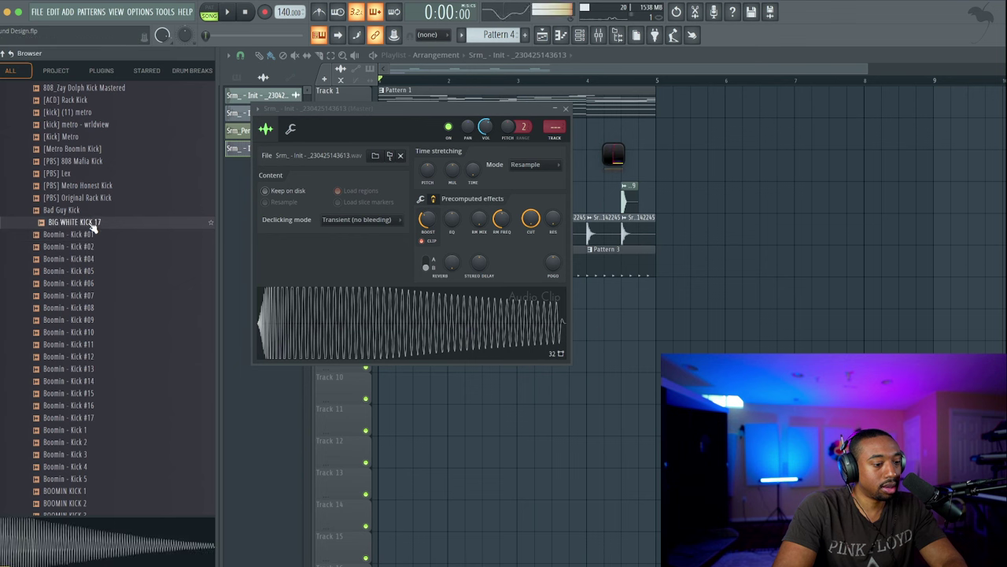
left_click(94, 198)
left_click(91, 186)
left_click(93, 176)
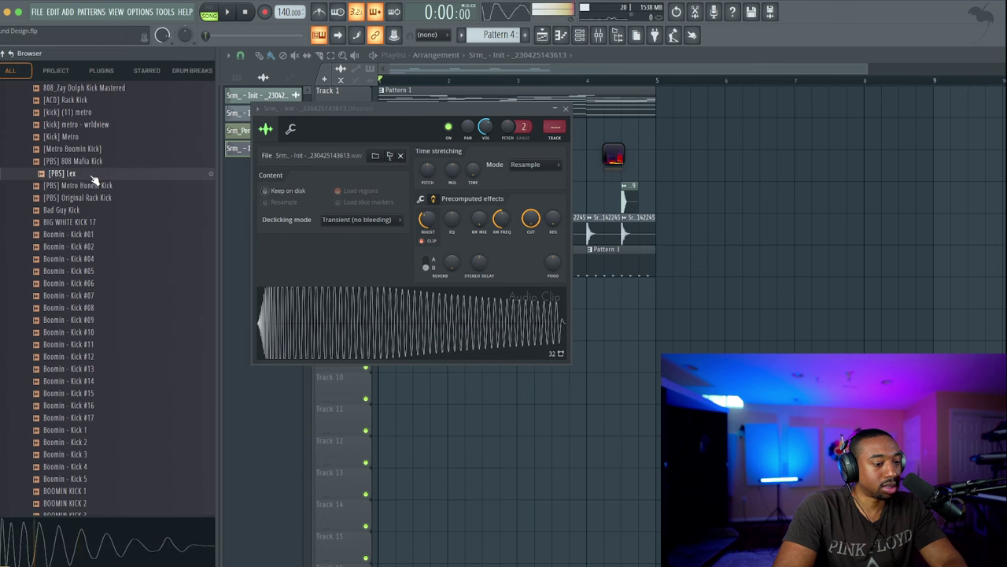
left_click_drag(218, 315, 382, 387)
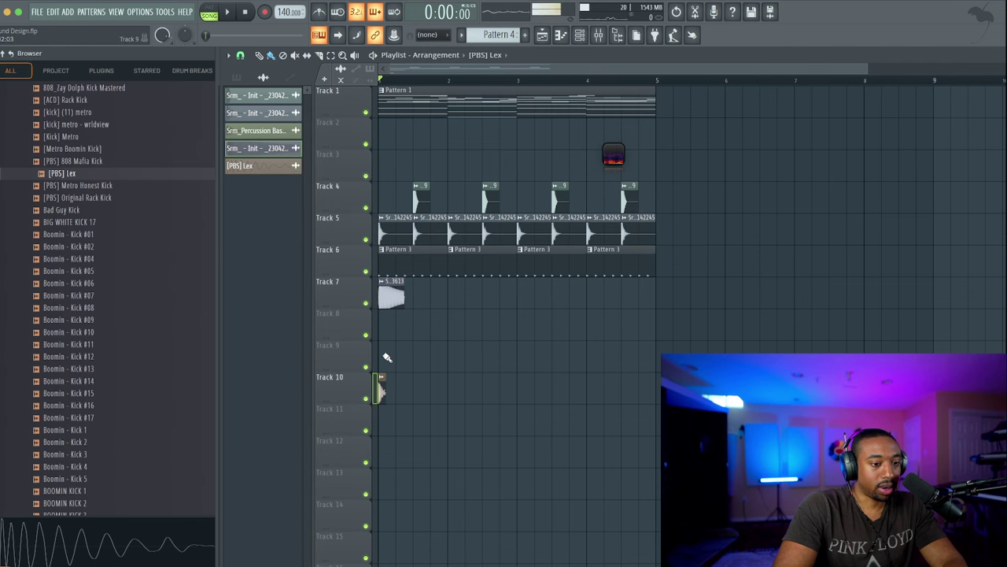
Move the Serum audio clip from Track 7 to Track 11, and leave only Tracks 10 and 11 unmuted
scroll(386, 357, "up", 4, "ctrl")
left_click(412, 283)
left_click_drag(412, 283, 404, 406)
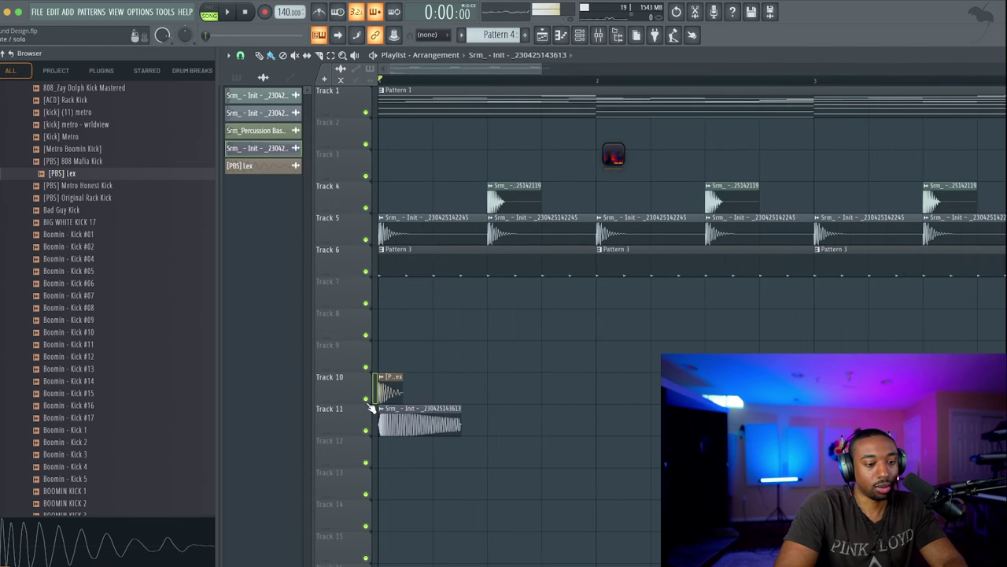
right_click(366, 399)
left_click(366, 430)
scroll(390, 386, "up", 3, "ctrl")
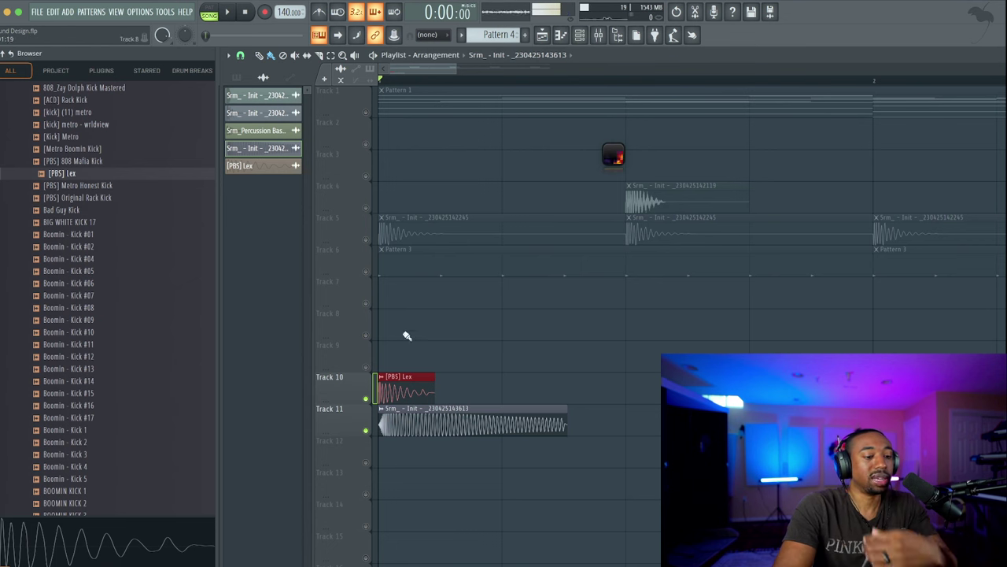
Play the kick with the Serum audio clip and set that clip's precomputed gain boost to 32%
key("space")
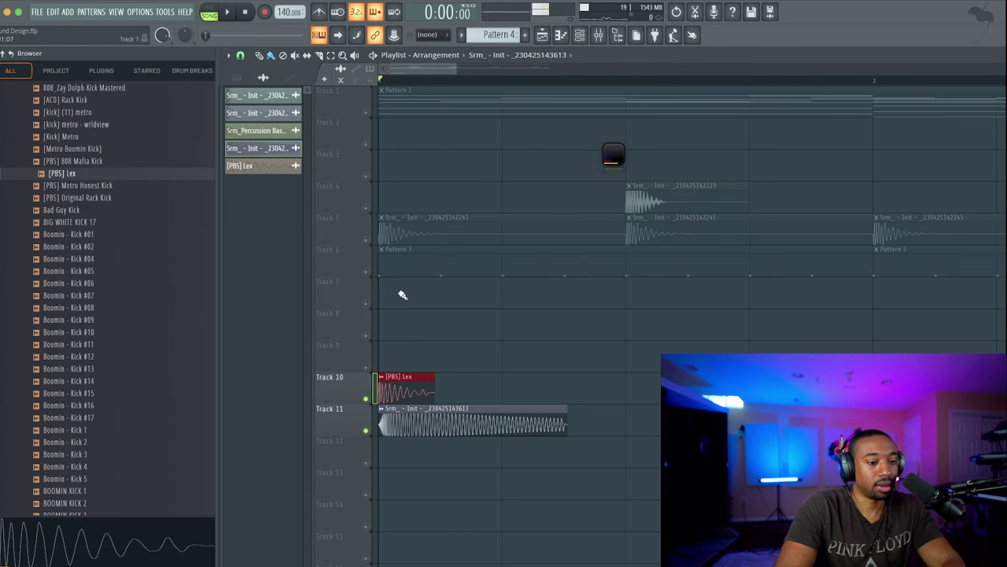
scroll(395, 371, "up", 2)
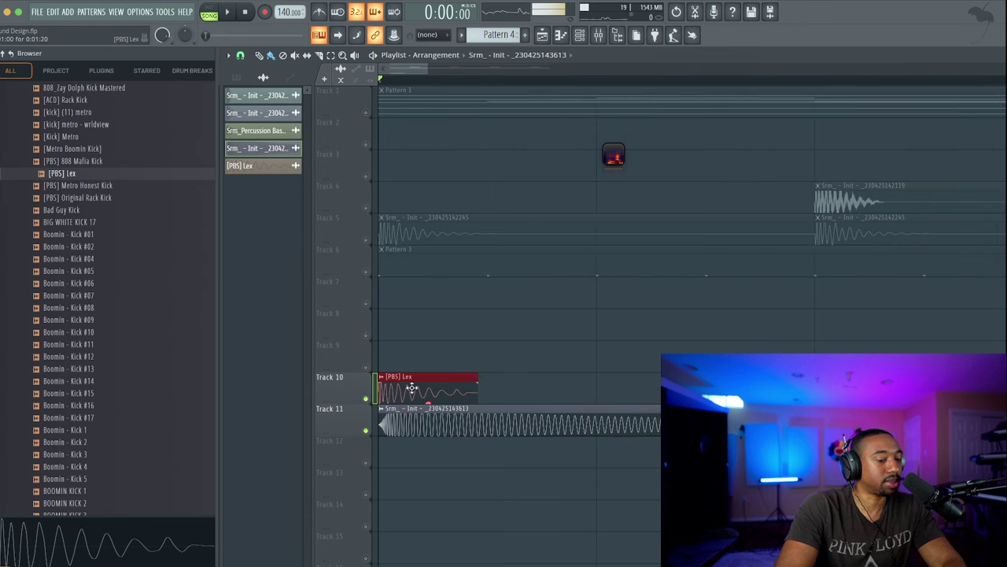
double_click(480, 419)
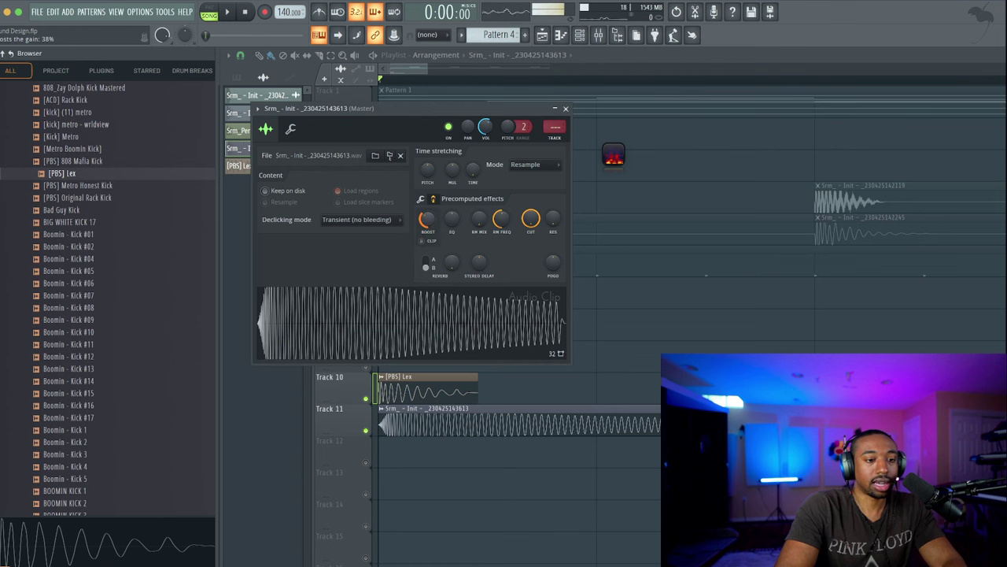
left_click_drag(426, 220, 426, 228)
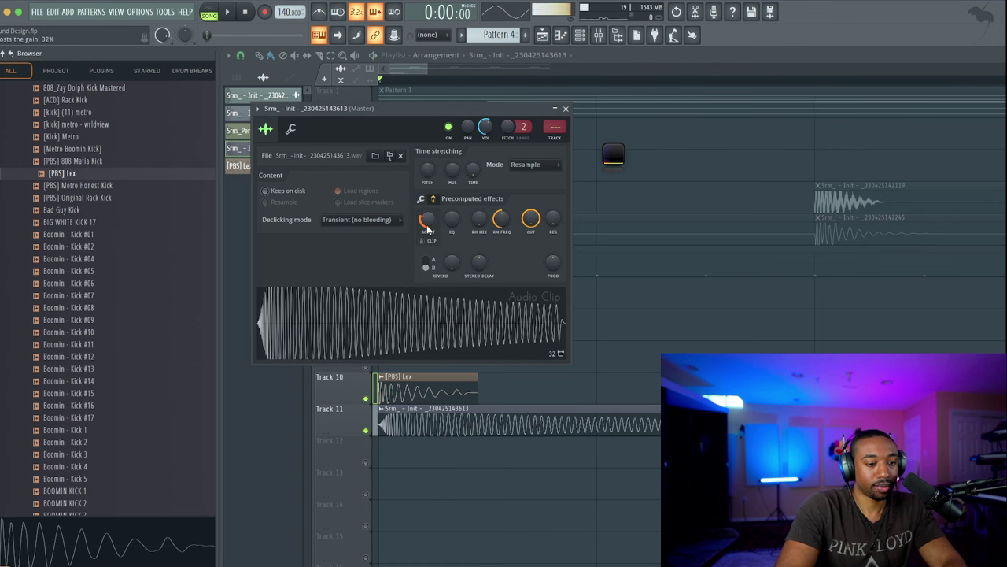
left_click(565, 109)
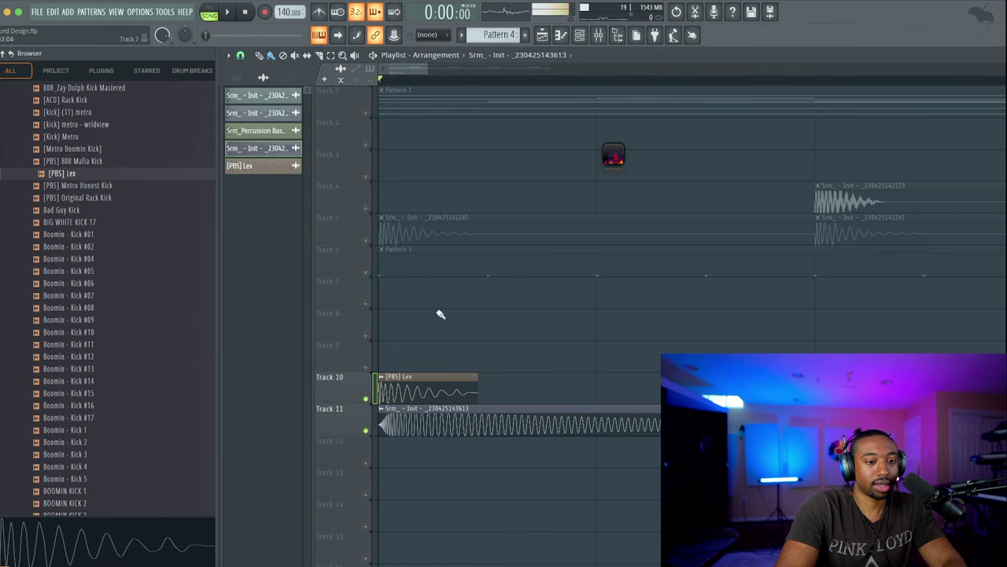
Route the [PBS] Lex clip to mixer track 11 and the Serum audio clip to mixer track 12
double_click(448, 384)
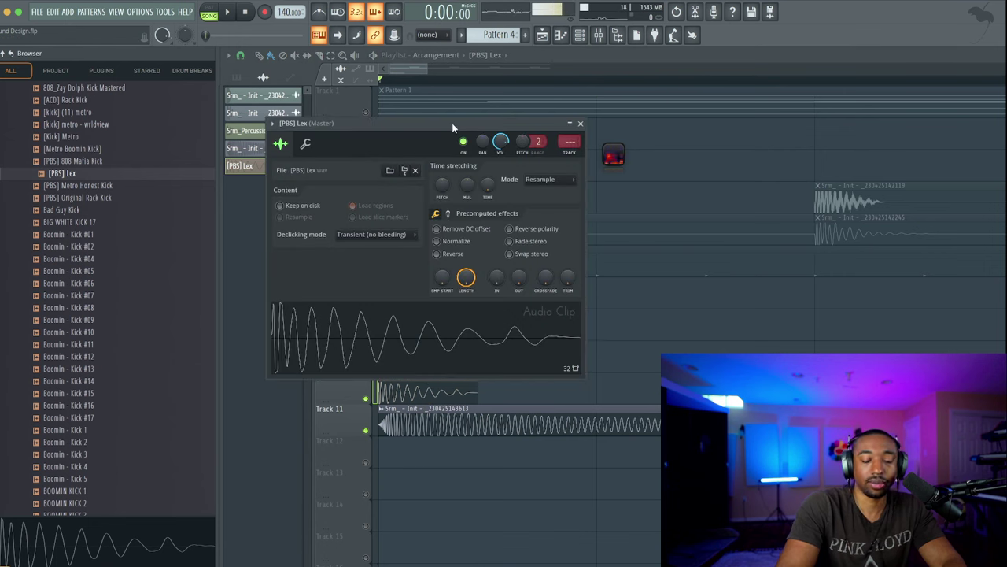
key("F9")
key("F5")
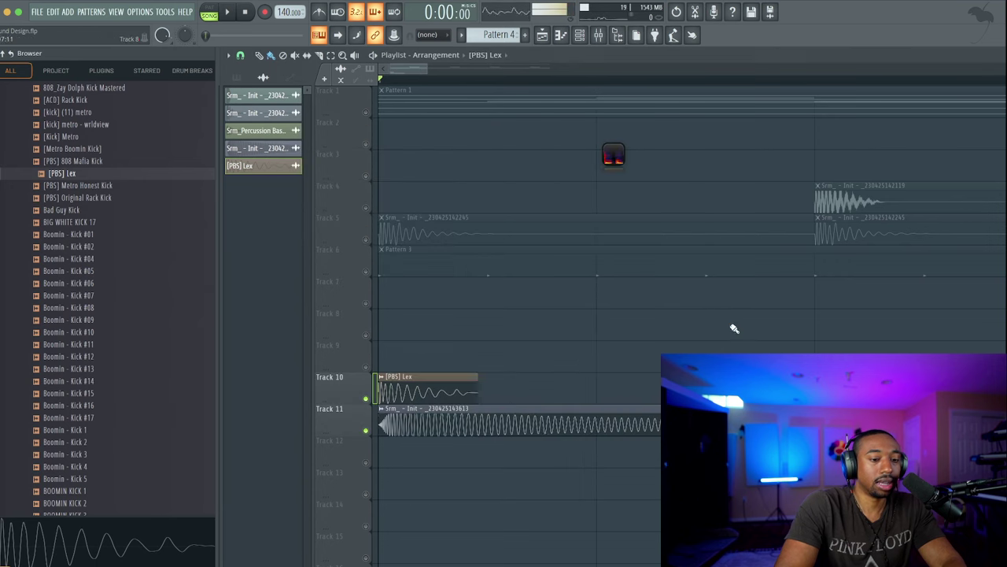
double_click(475, 413)
key("ctrl+l")
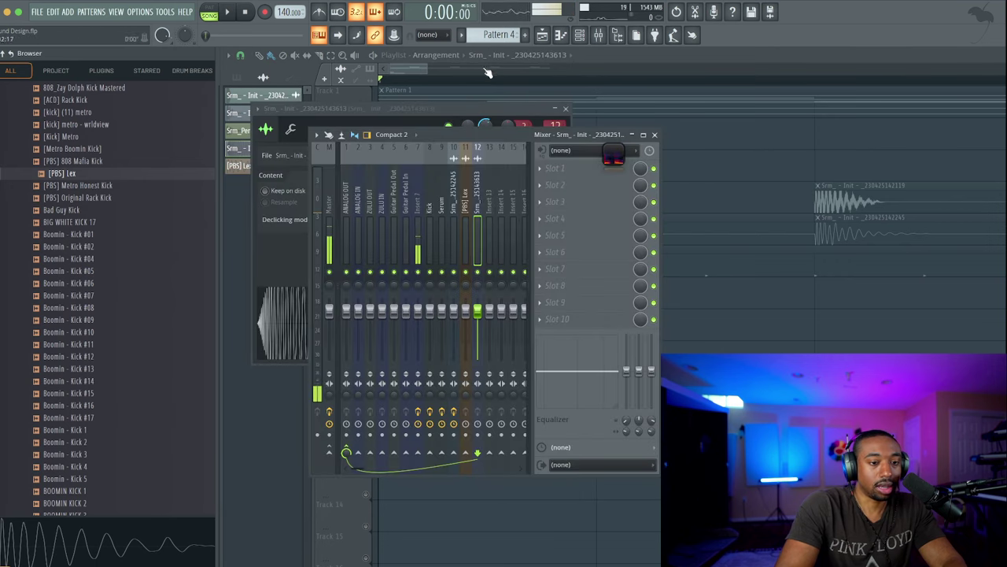
Rename mixer track 12 as 808 and mixer track 11 as Kick
double_click(478, 200)
type("808")
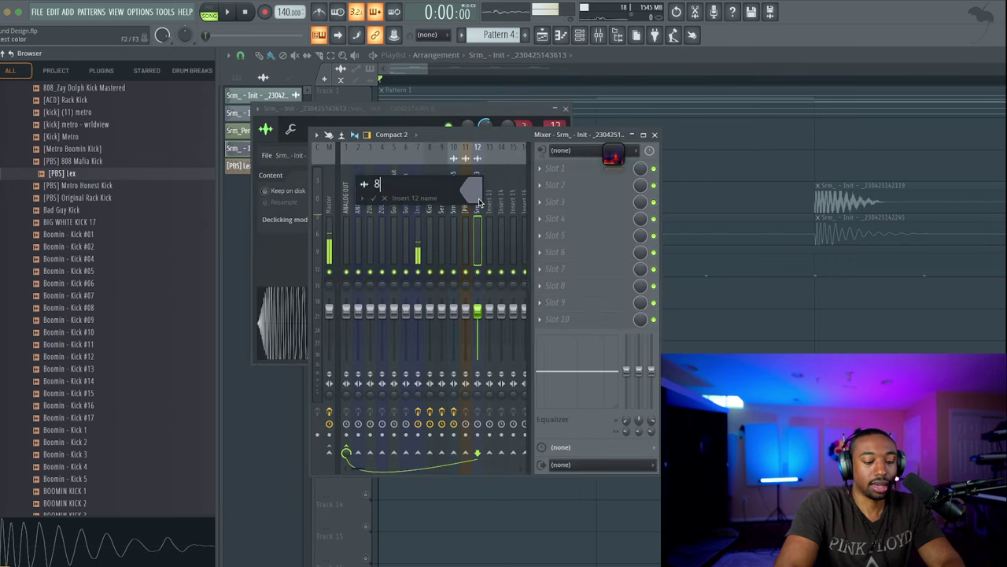
key("Return")
double_click(465, 206)
type("Kick")
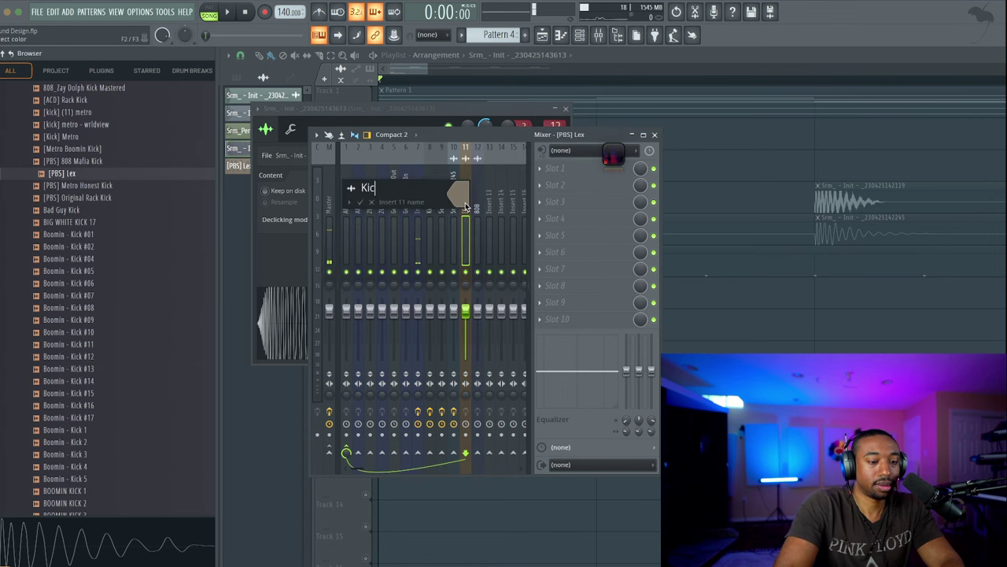
key("Return")
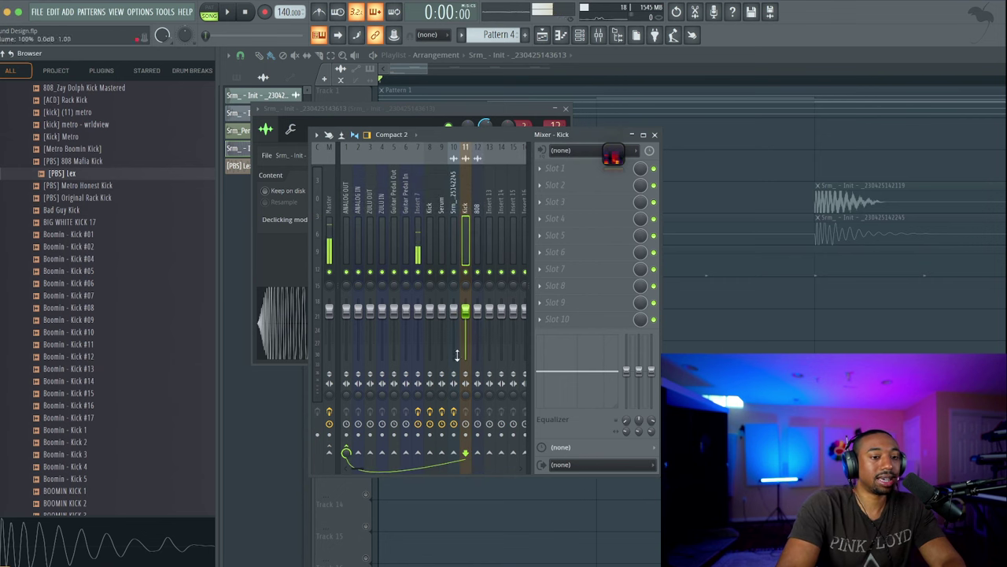
Sidechain the Kick mixer track to the 808 track and load FabFilter Pro-MB in the 808 track's first effect slot
right_click(480, 454)
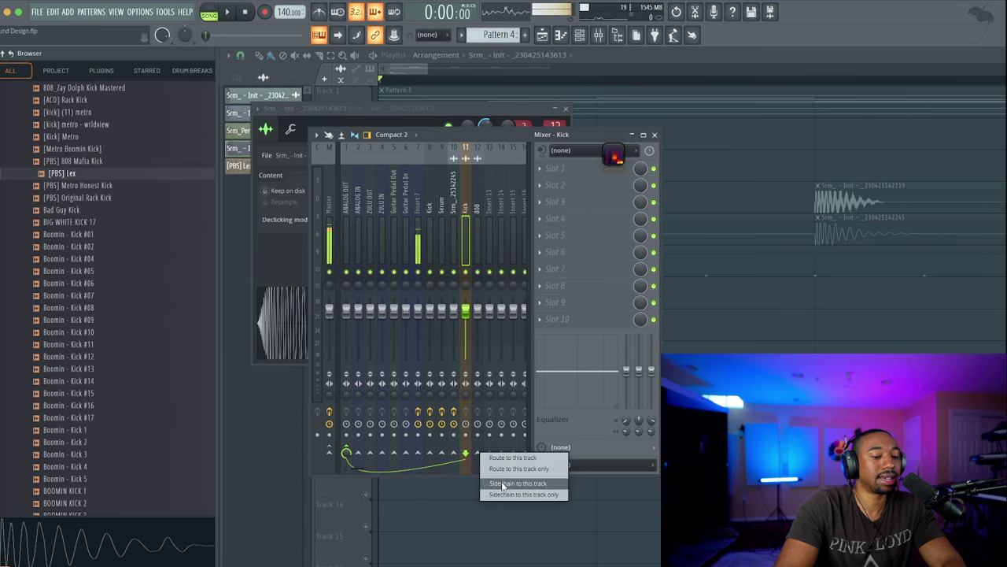
left_click(501, 482)
left_click(472, 221)
left_click_drag(613, 155, 576, 182)
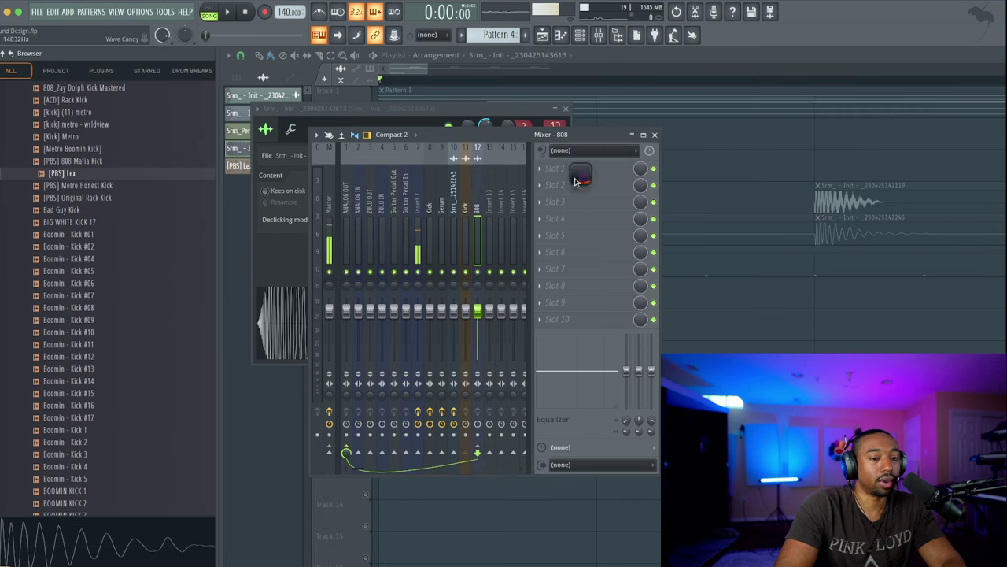
left_click(554, 168)
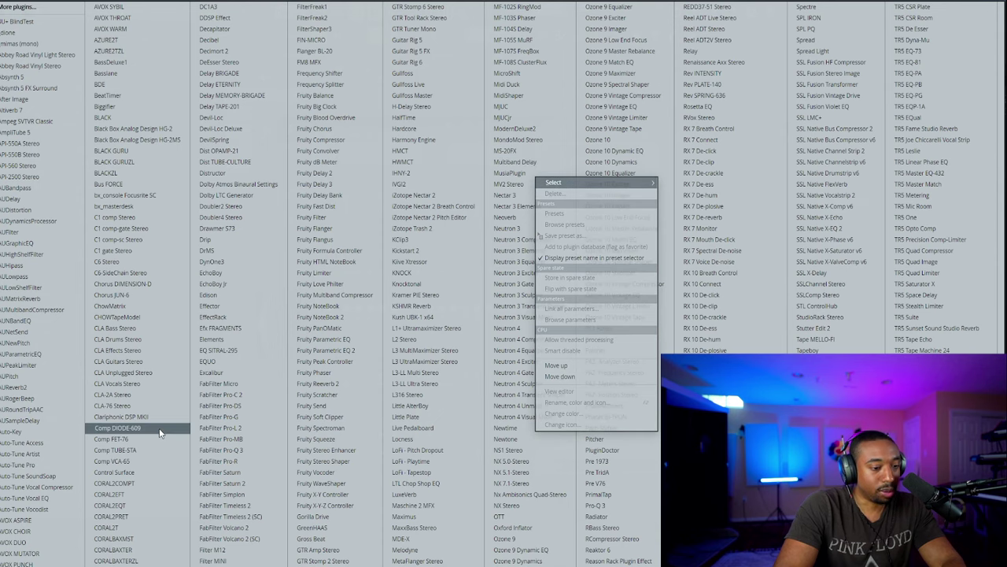
left_click(222, 439)
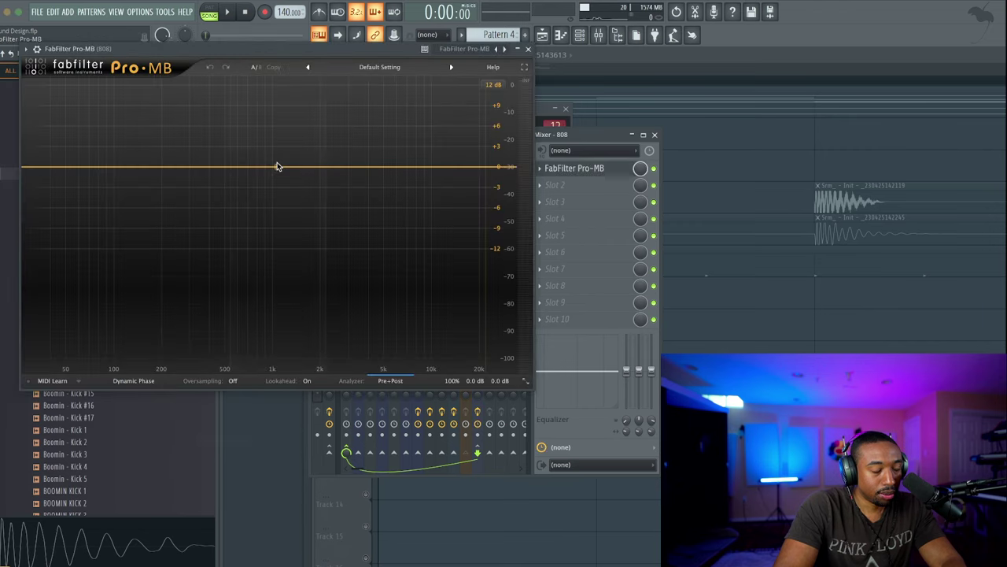
Add a low band in Pro-MB with its high crossover at about 186 Hz and an external side chain
left_click(77, 170)
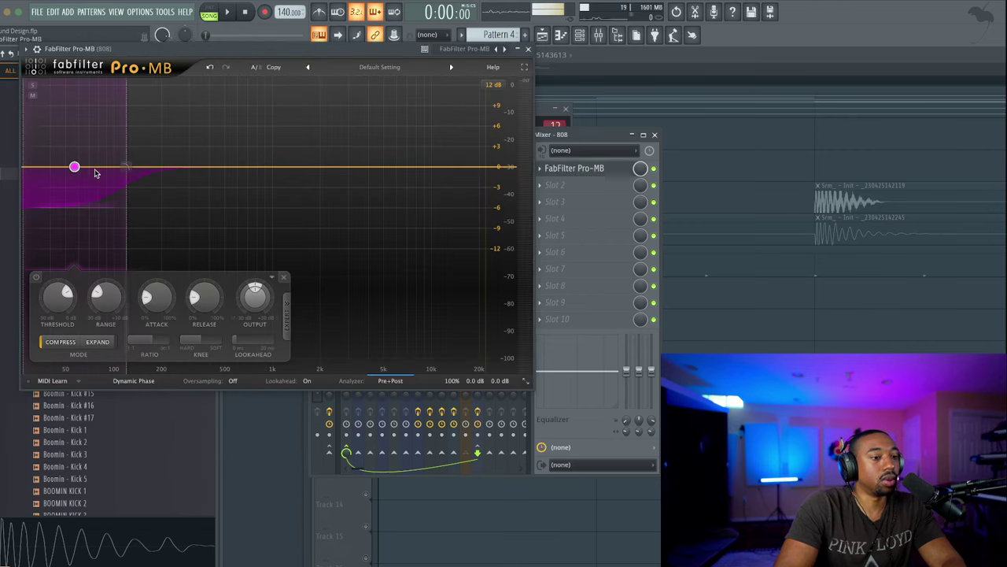
left_click_drag(127, 152, 157, 152)
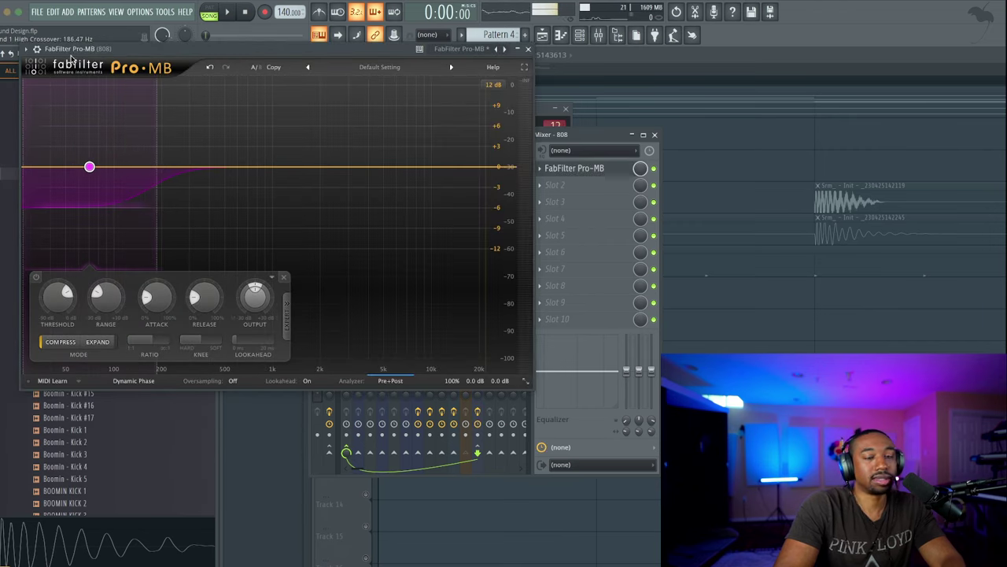
left_click(287, 314)
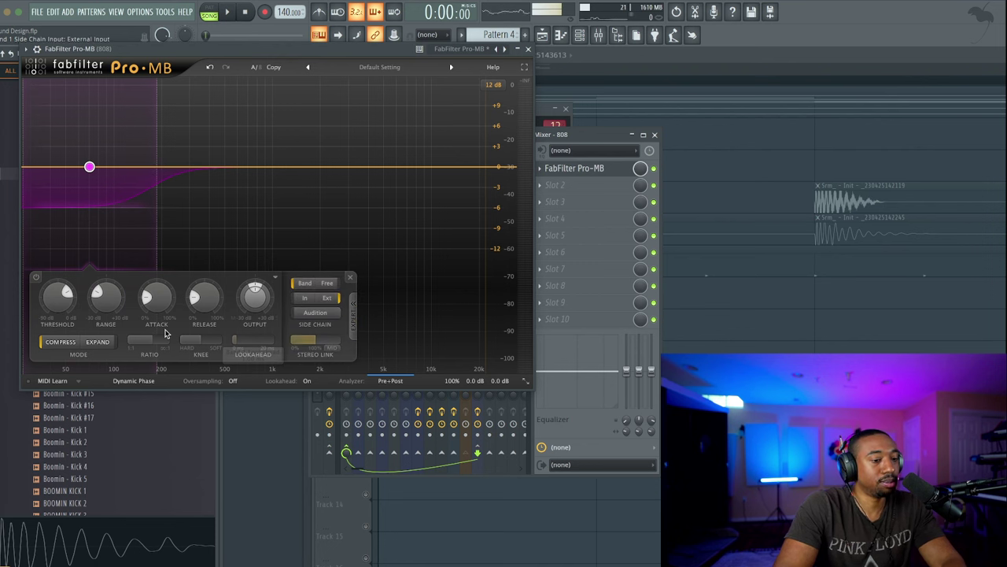
Set Pro-MB's Stereo Side Chain input to 1 in the wrapper's processing settings and return to the plugin interface
left_click(39, 50)
left_click(61, 71)
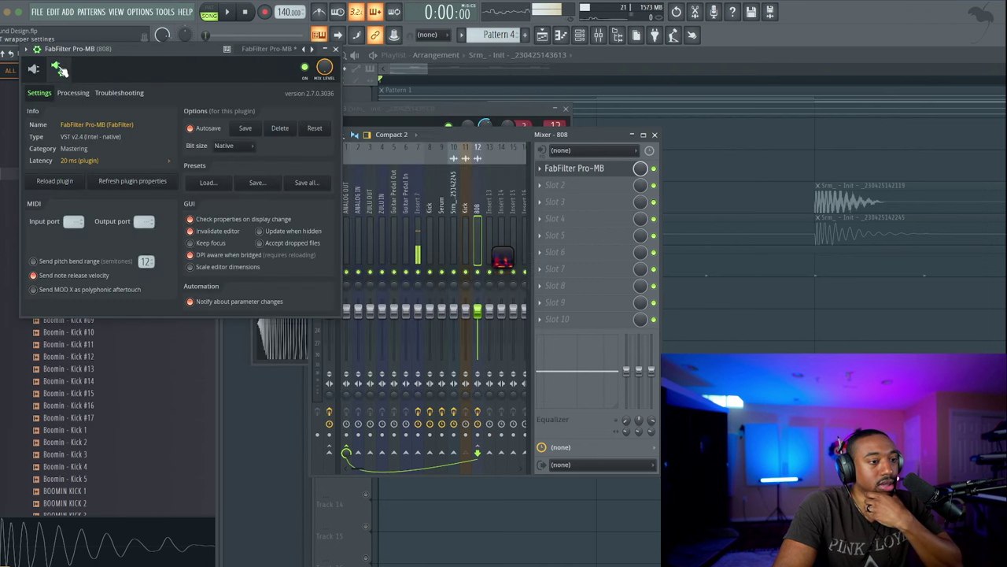
left_click(75, 93)
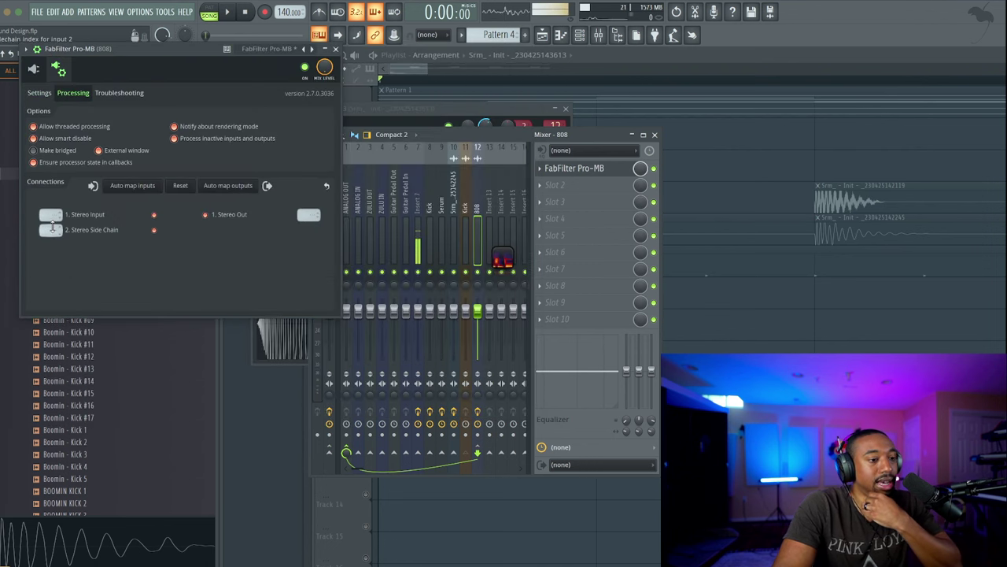
left_click(51, 227)
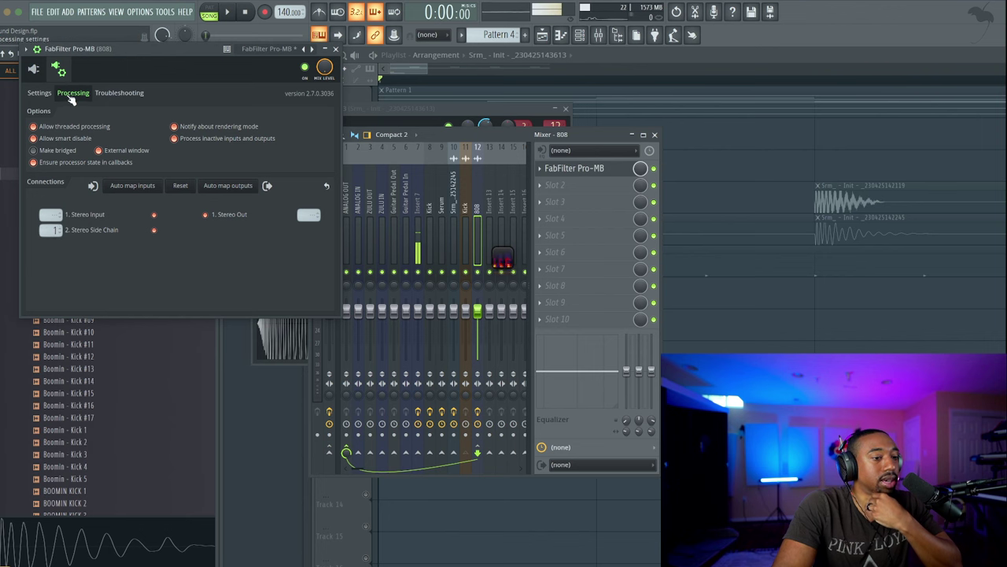
left_click(56, 72)
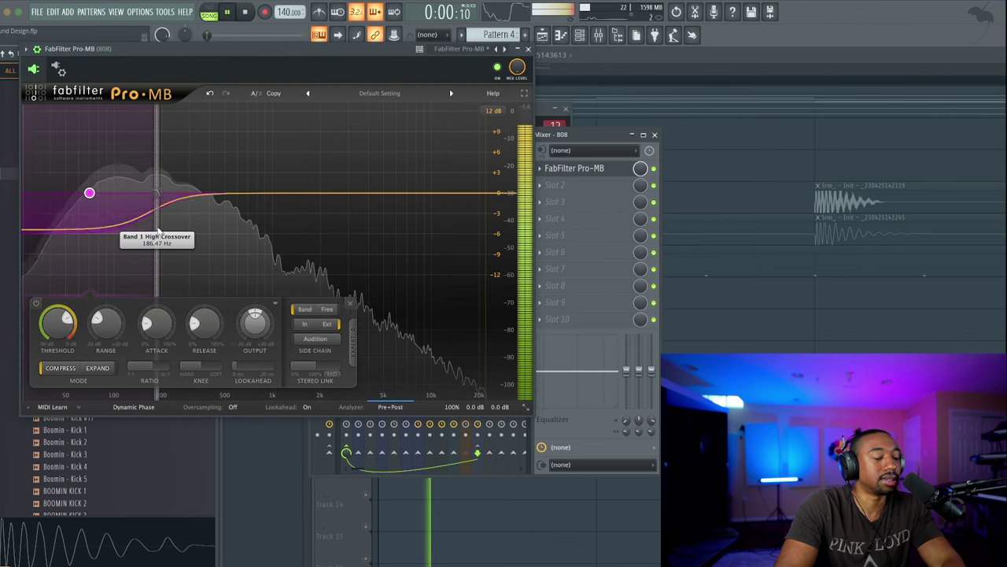
Raise the Pro-MB band's high crossover to about 224 Hz, and close the plugin and the mixer
left_click_drag(154, 175, 168, 174)
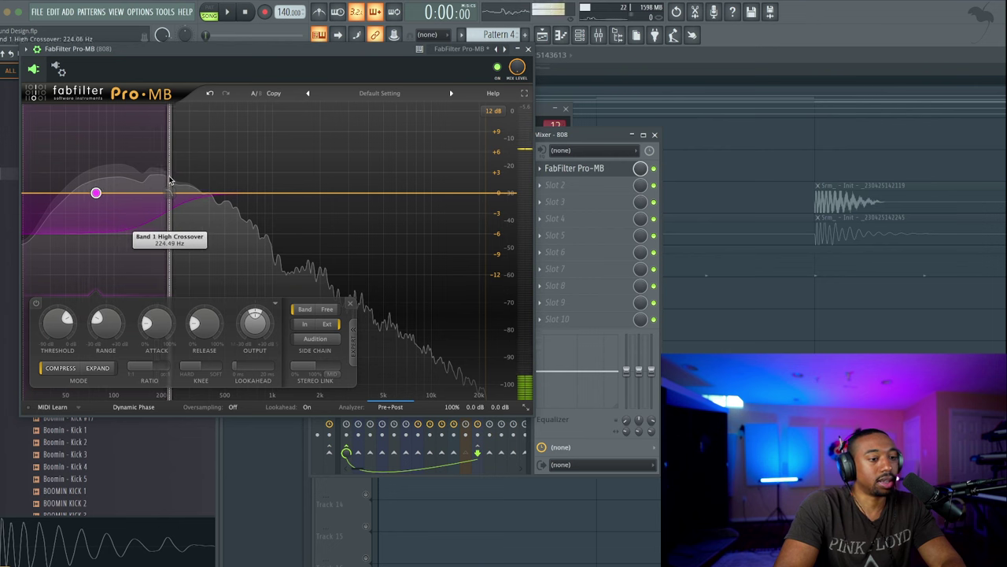
left_click(527, 49)
key("F5")
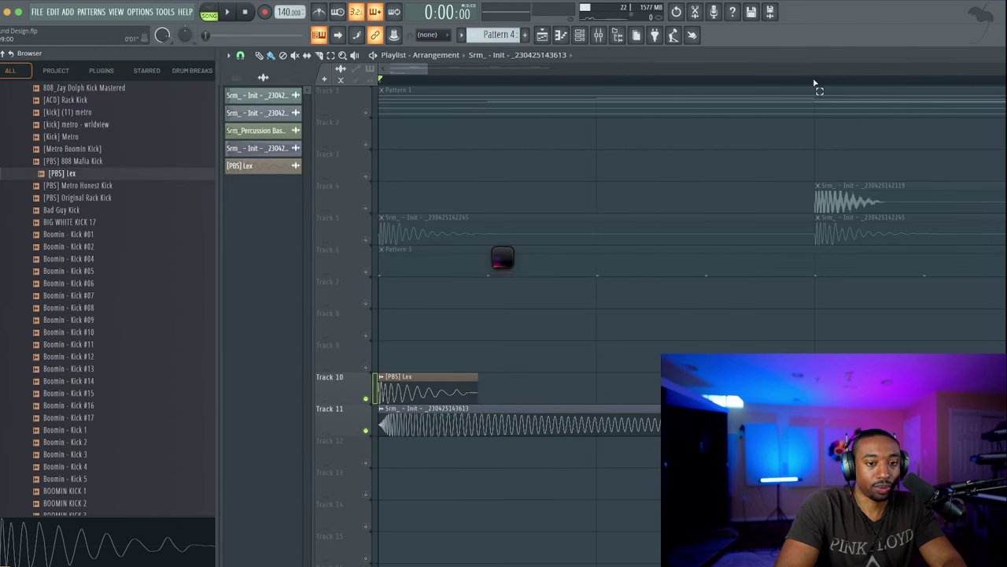
Loop the first half bar of the playlist, set the [PBS] Lex channel pitch to -80 cents, and play the loop
left_click_drag(815, 83, 287, 102)
left_click(397, 376)
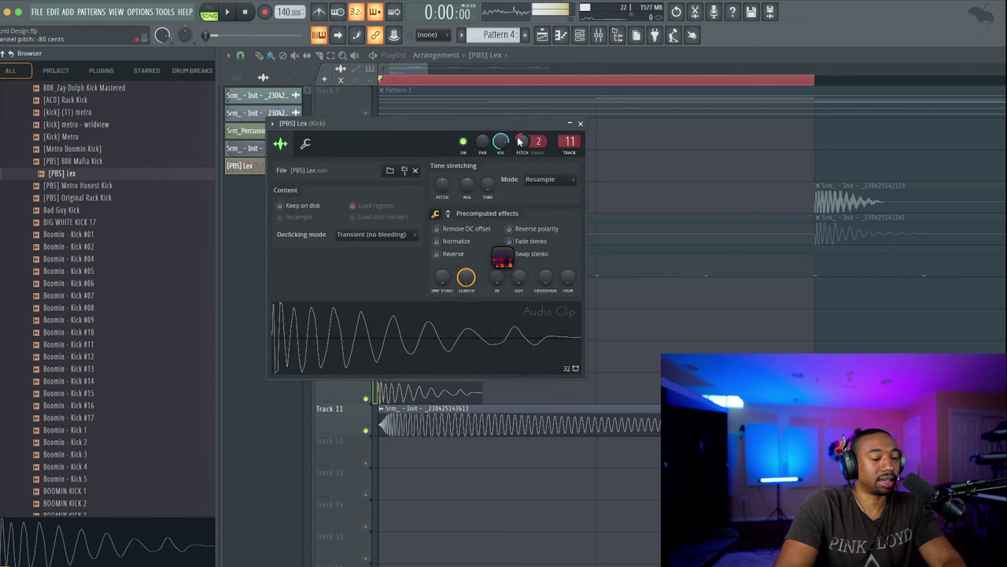
key("space")
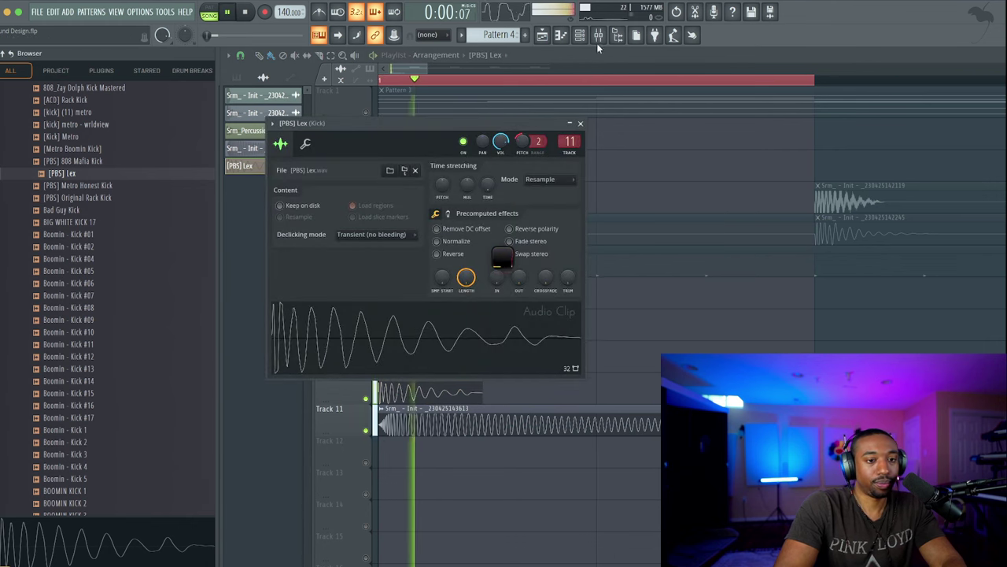
key("space")
Shift the Serum audio clip's pitch to -1200 cents, set its time-stretching mode to Stretch, and listen to the loop
left_click(490, 409)
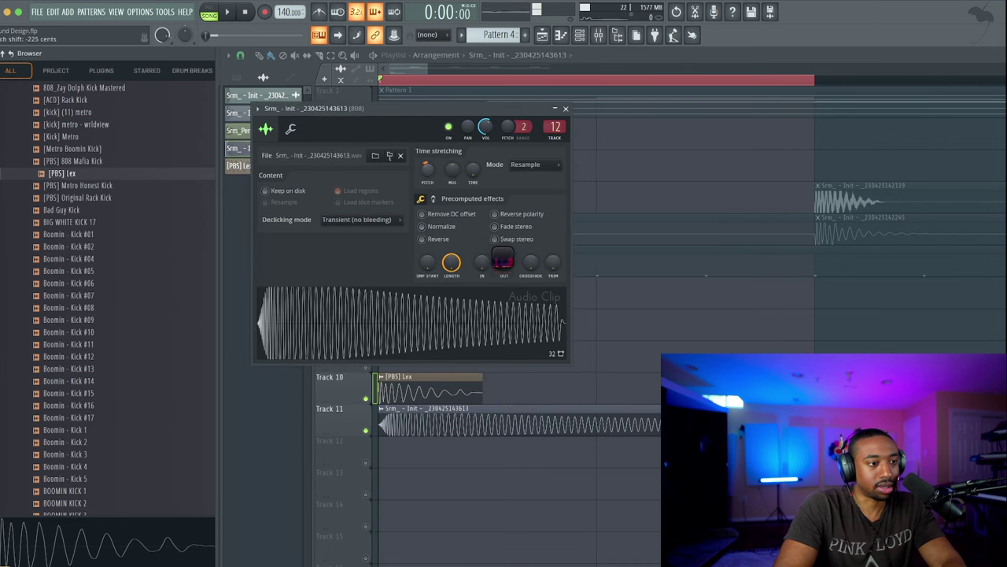
scroll(424, 168, "down", 2)
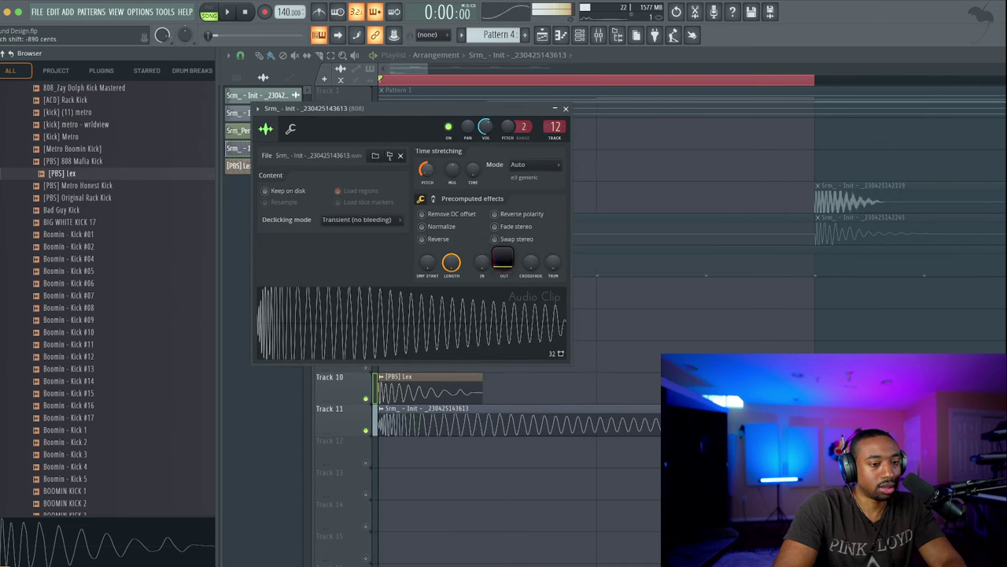
left_click(513, 167)
left_click(522, 185)
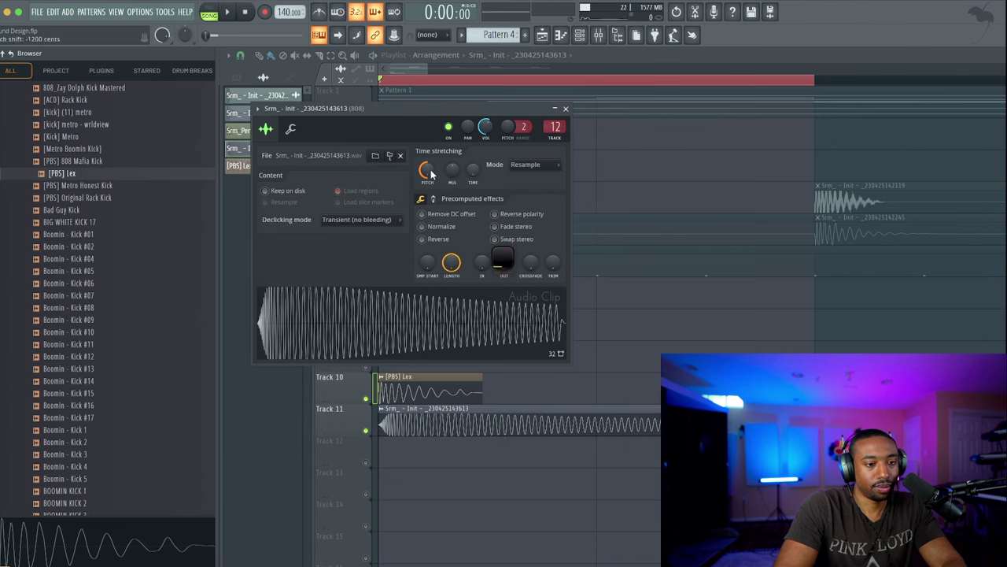
left_click(531, 165)
left_click(521, 196)
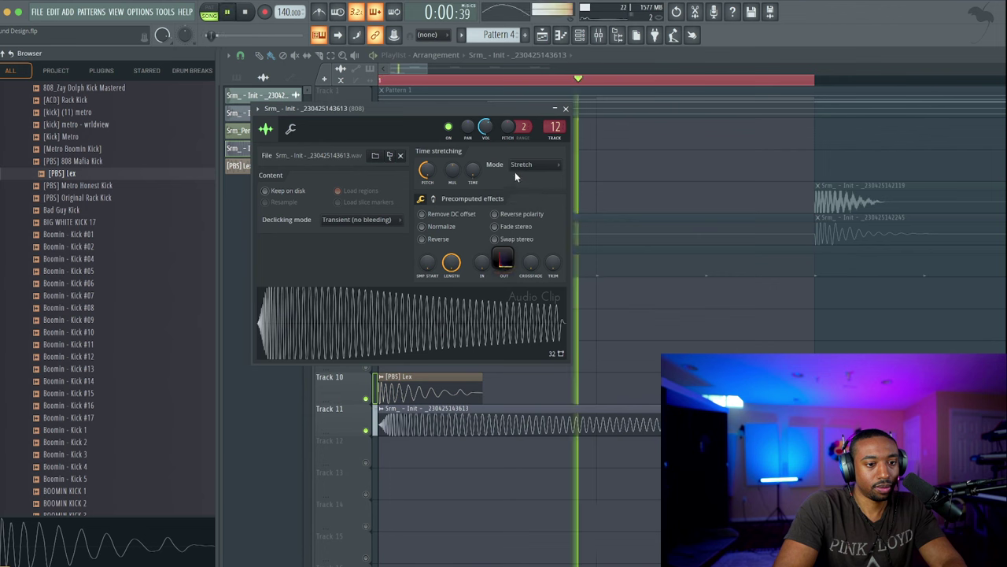
key("space")
key("Down")
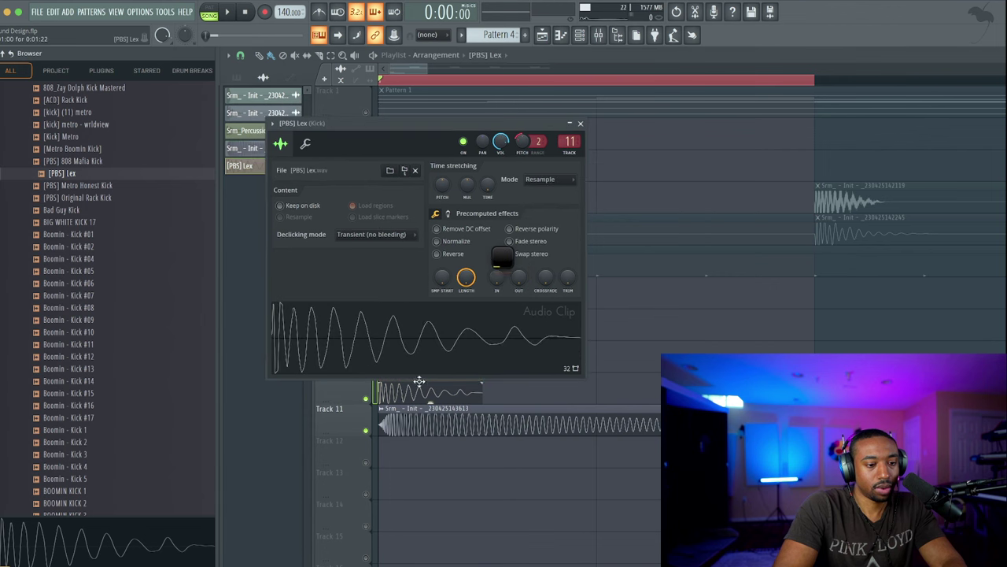
Set the [PBS] Lex clip's precomputed gain boost to 6%, replay the loop, and show the mixer
key("space")
left_click(448, 213)
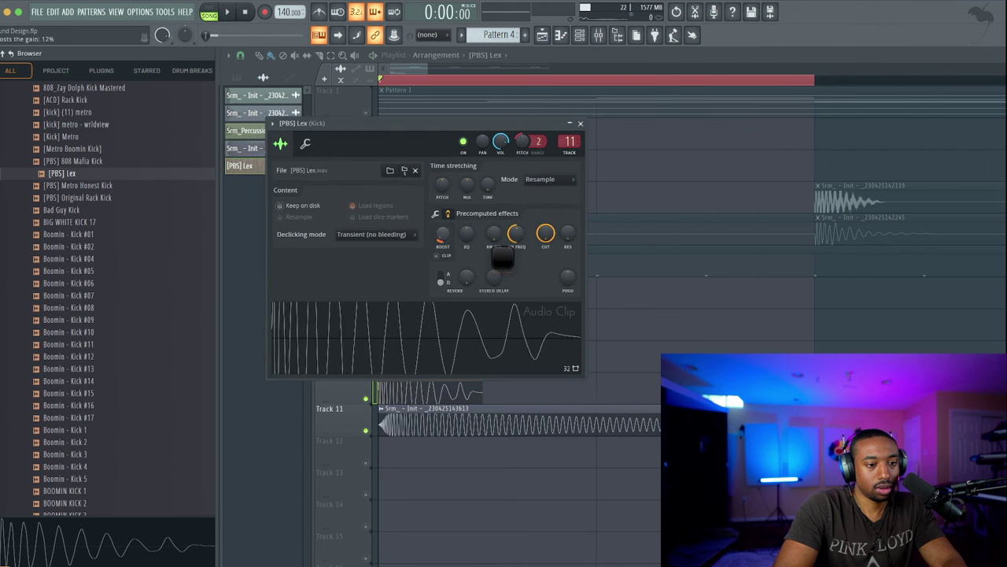
left_click_drag(442, 233, 447, 243)
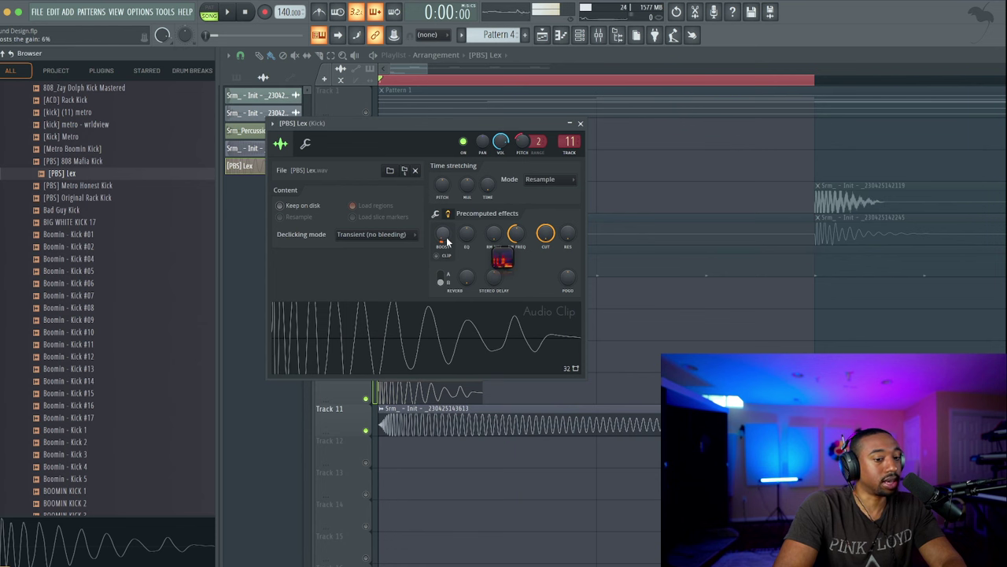
left_click(580, 124)
key("space")
key("space")
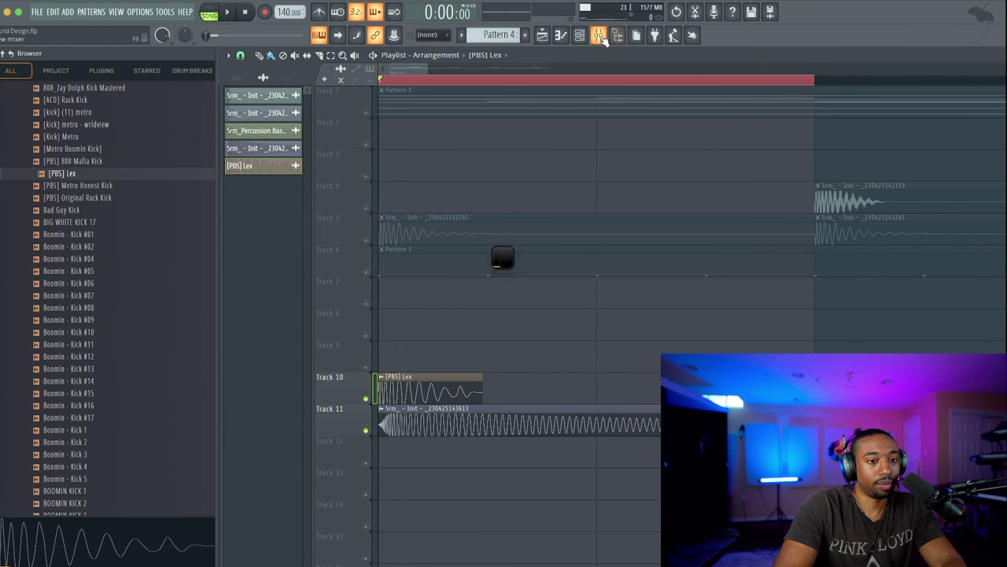
left_click(598, 35)
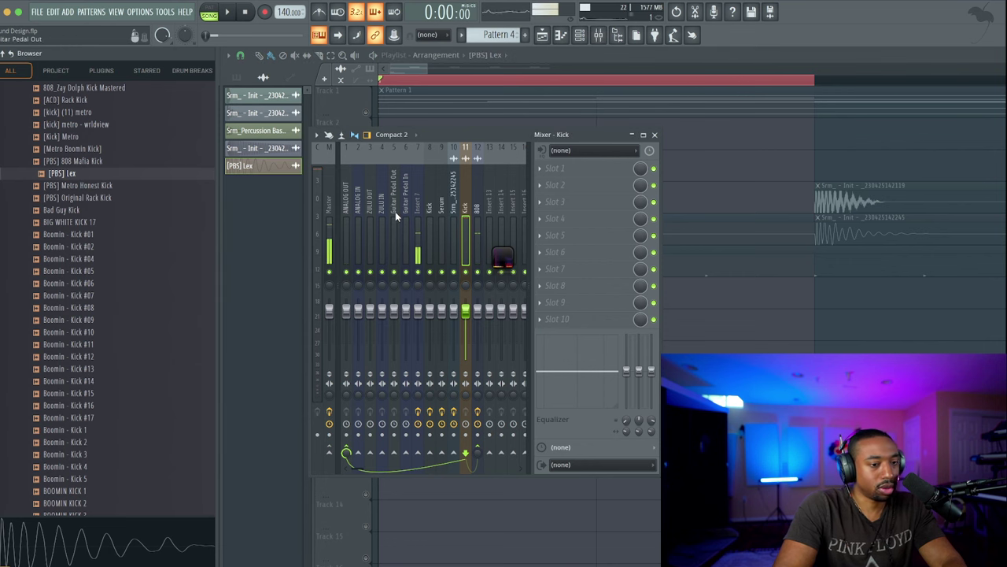
Audition the samples in the Kicks folder, from [PBS] 808 Mafia Kick up to 808_Tm88 x Wheezy 2018 new Kik
left_click(105, 161)
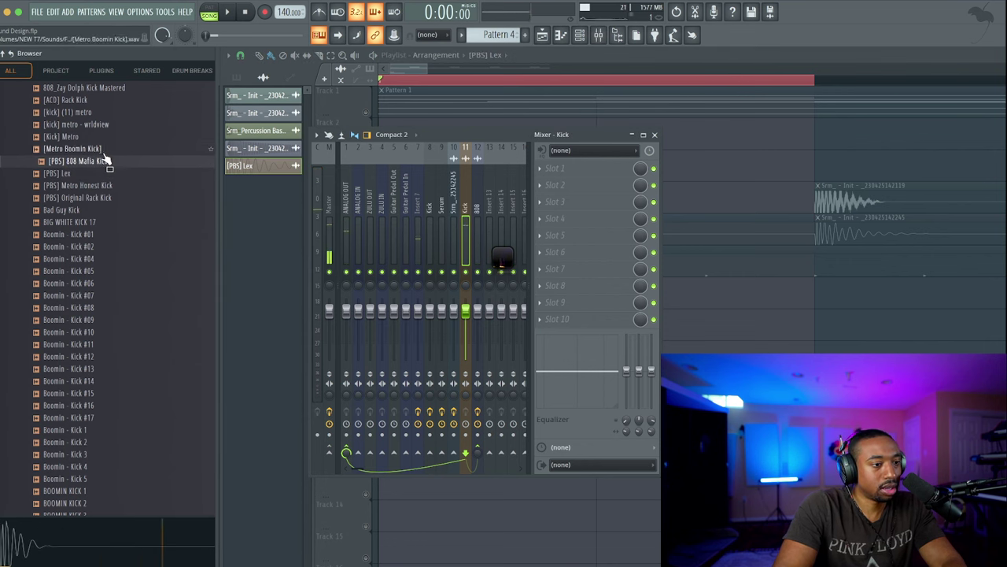
left_click(104, 149)
left_click(102, 137)
scroll(100, 147, "up", 1)
left_click(101, 149)
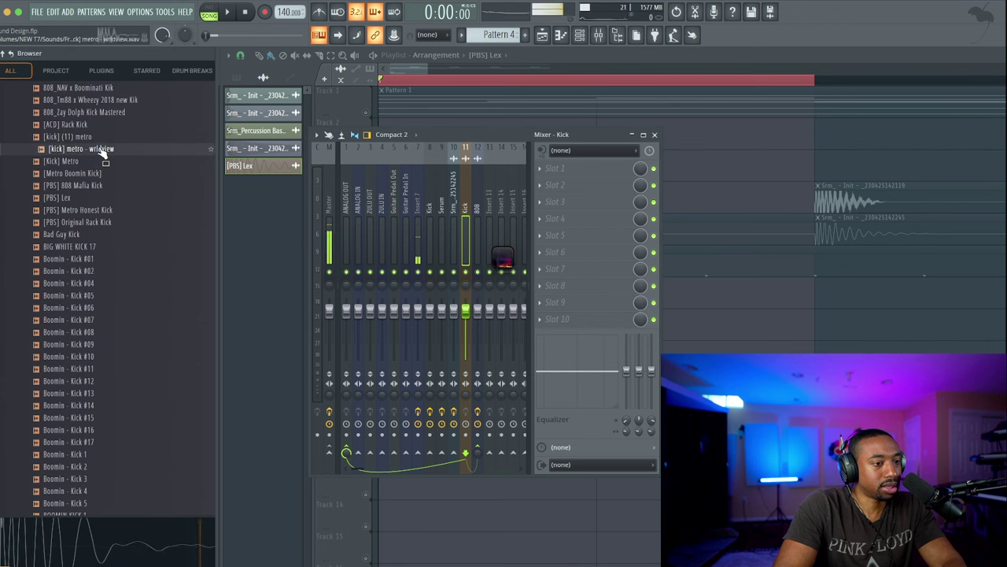
left_click(101, 137)
scroll(102, 141, "up", 3)
left_click(100, 198)
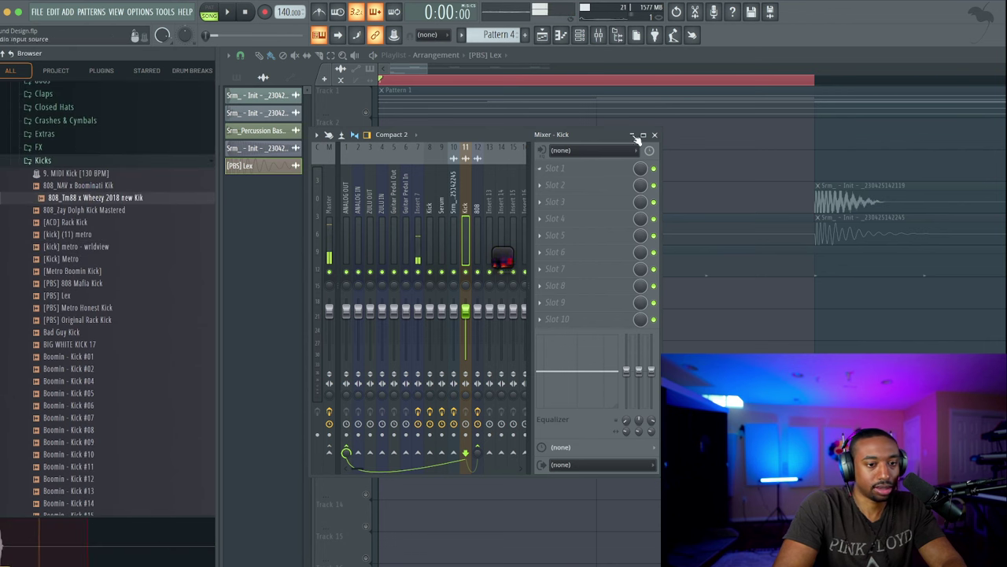
Close the mixer and place 808_Tm88 x Wheezy 2018 new Kik at the start of track 9
key("F9")
left_click_drag(127, 199, 400, 349)
right_click(379, 377)
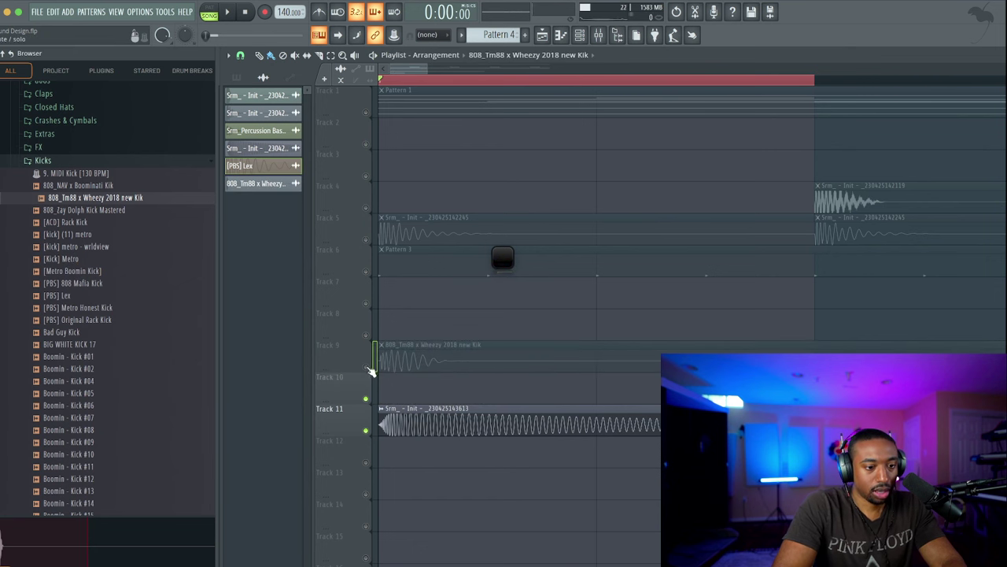
Route the 808_Tm88 x Wheezy kick clip to mixer track 11 (Kick) and unmute playlist track 9
double_click(379, 360)
left_click(598, 35)
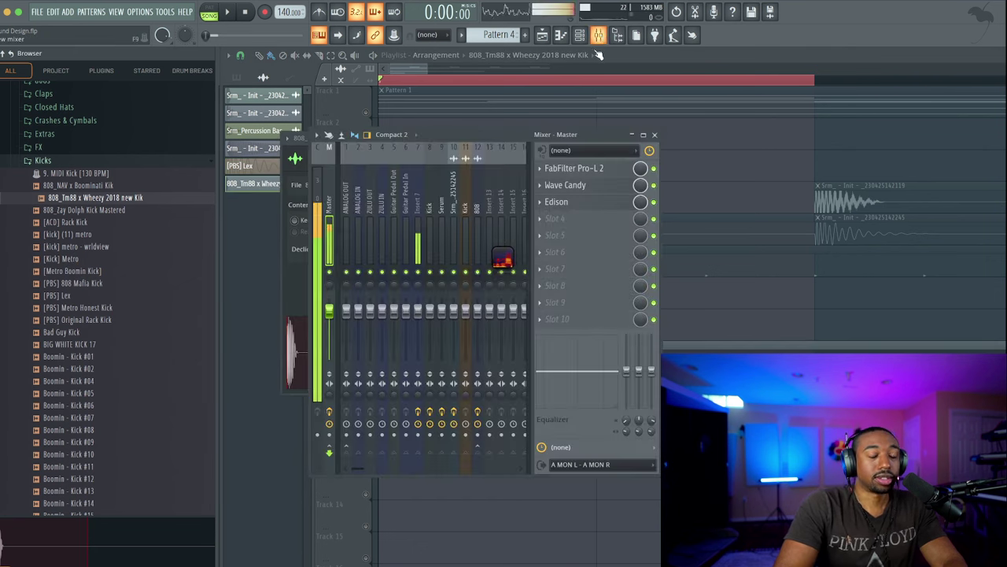
left_click(464, 207)
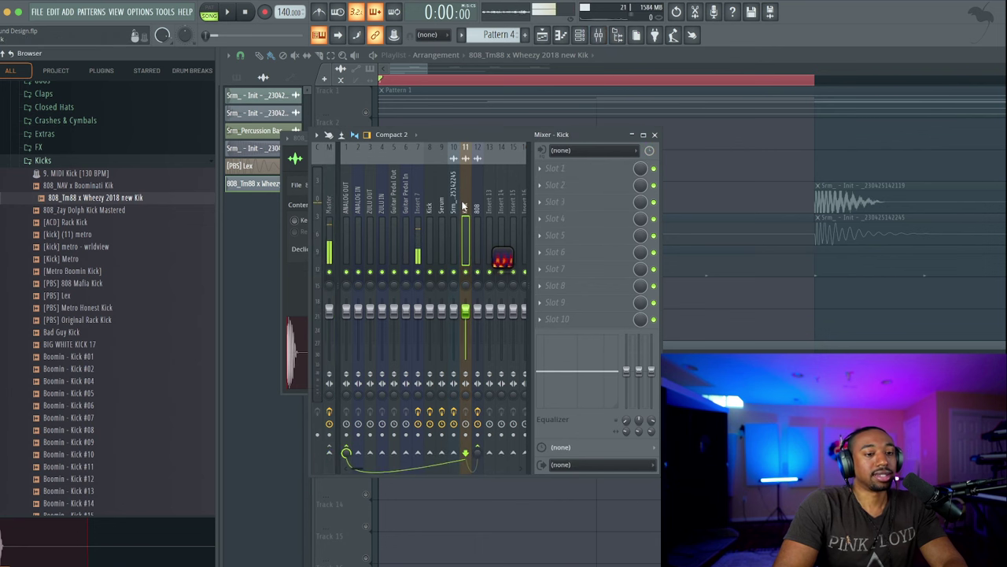
left_click(696, 264)
double_click(489, 269)
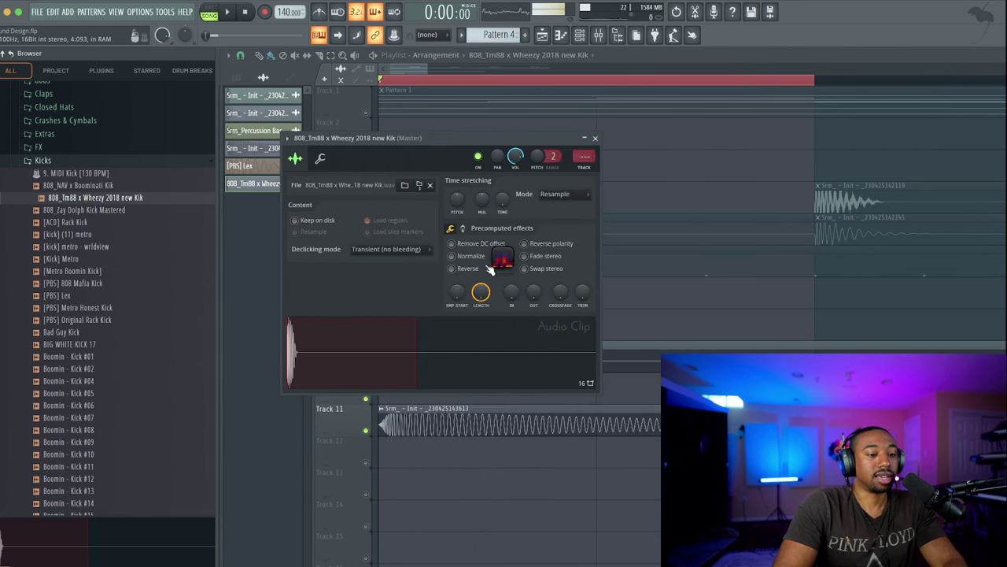
left_click(595, 139)
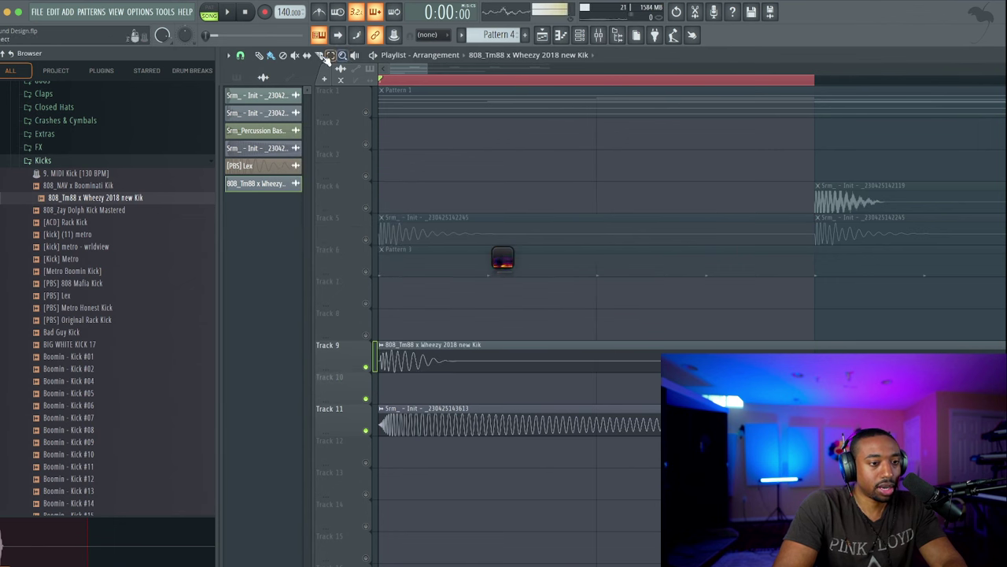
Undo the deletion of the kick clip on track 9 and play the loop
right_click(415, 359)
key("ctrl+z")
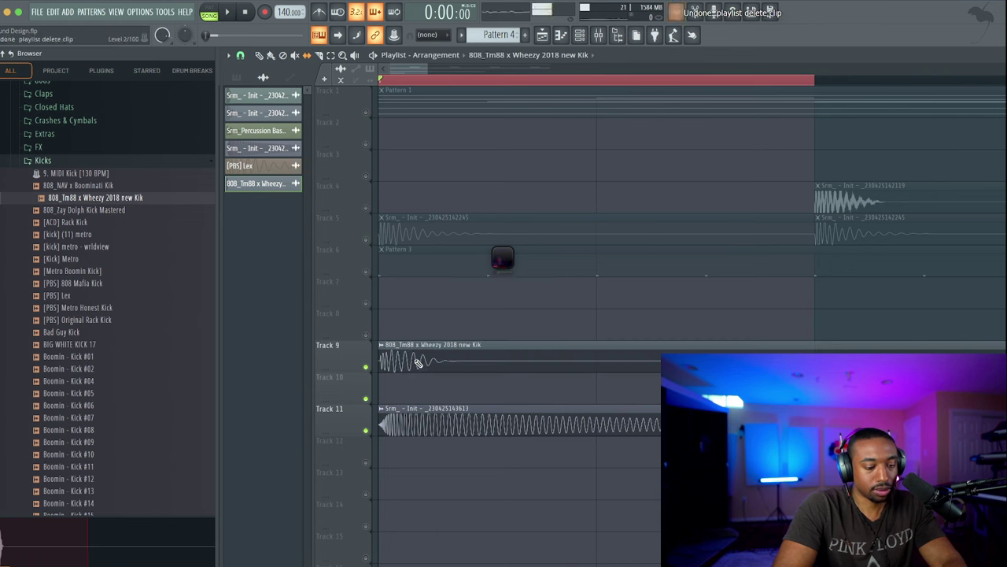
key("space")
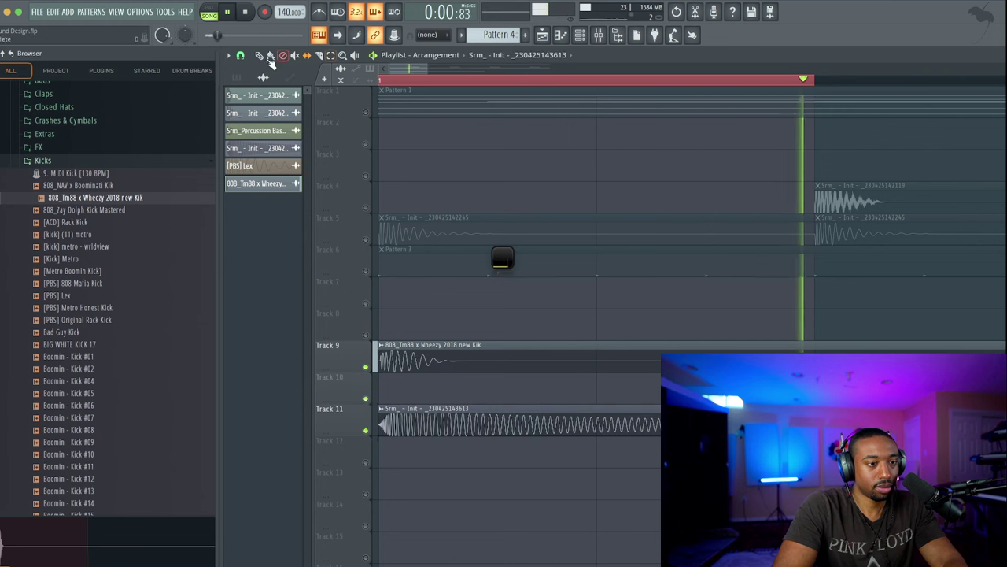
key("space")
Nudge the Serum 808 clip on track 11 slightly after the kick's start, give it a 0.045-second fade-in, and replay the loop
left_click_drag(413, 417, 401, 409)
key("space")
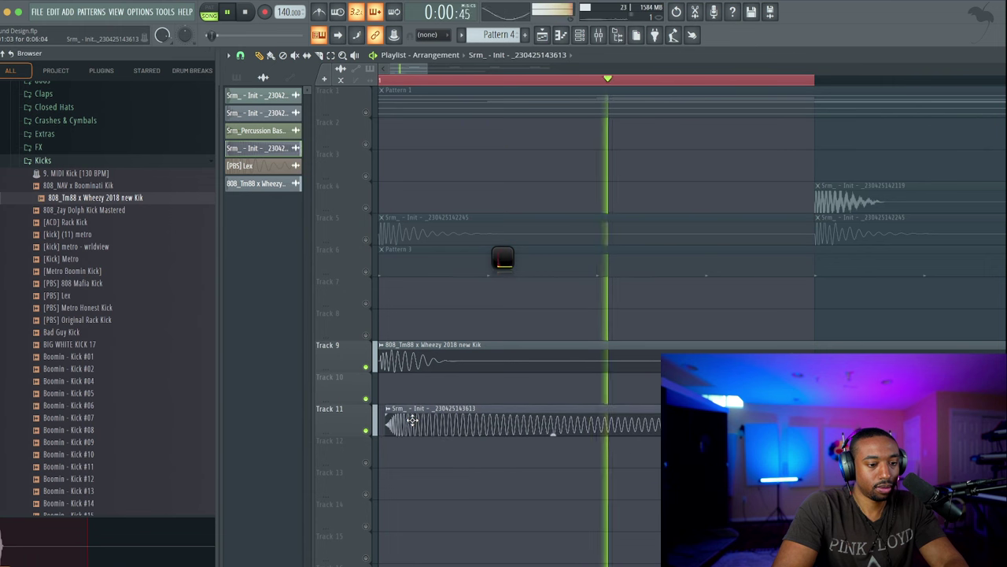
key("space")
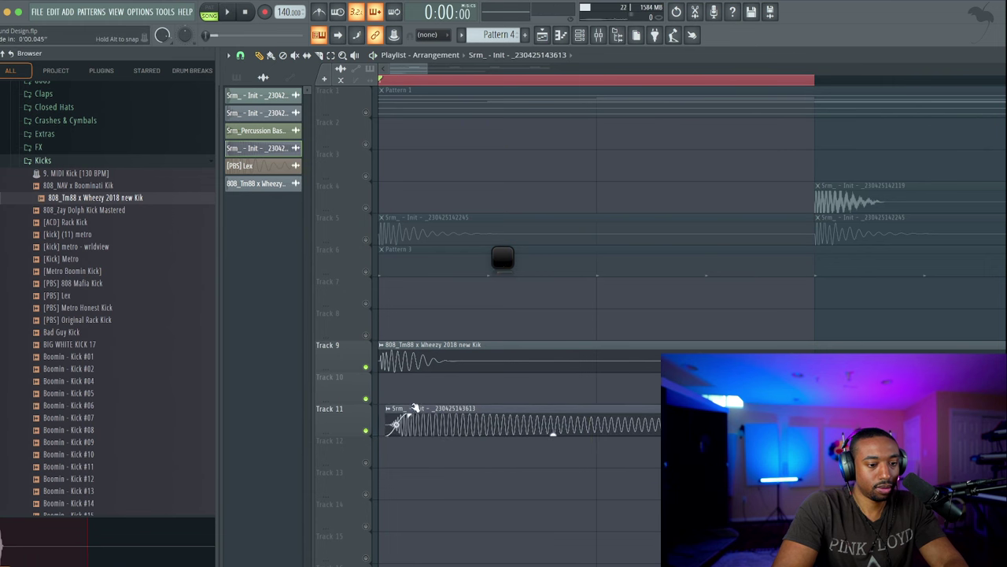
key("space")
scroll(401, 413, "down", 1)
key("space")
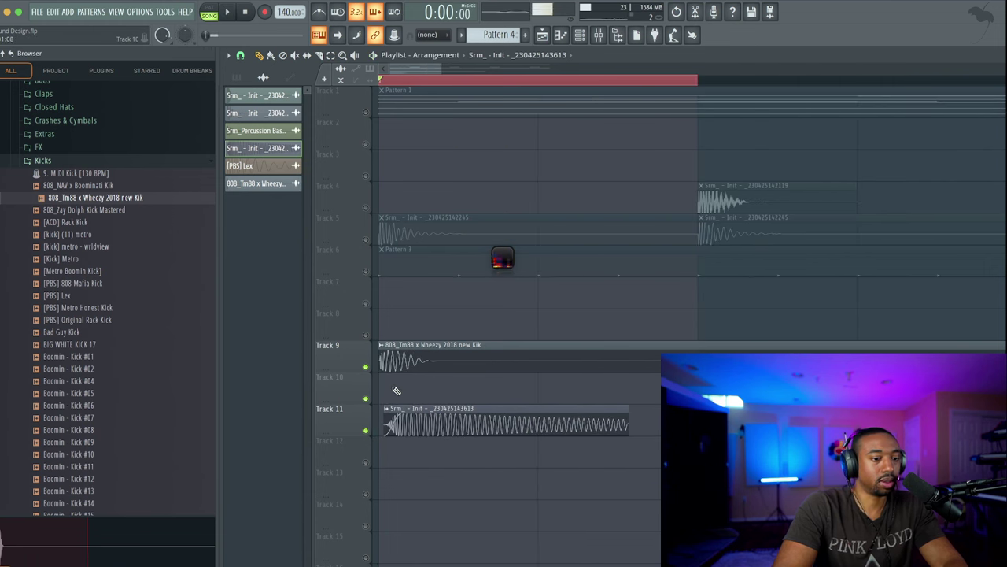
scroll(401, 393, "up", 1)
key("space")
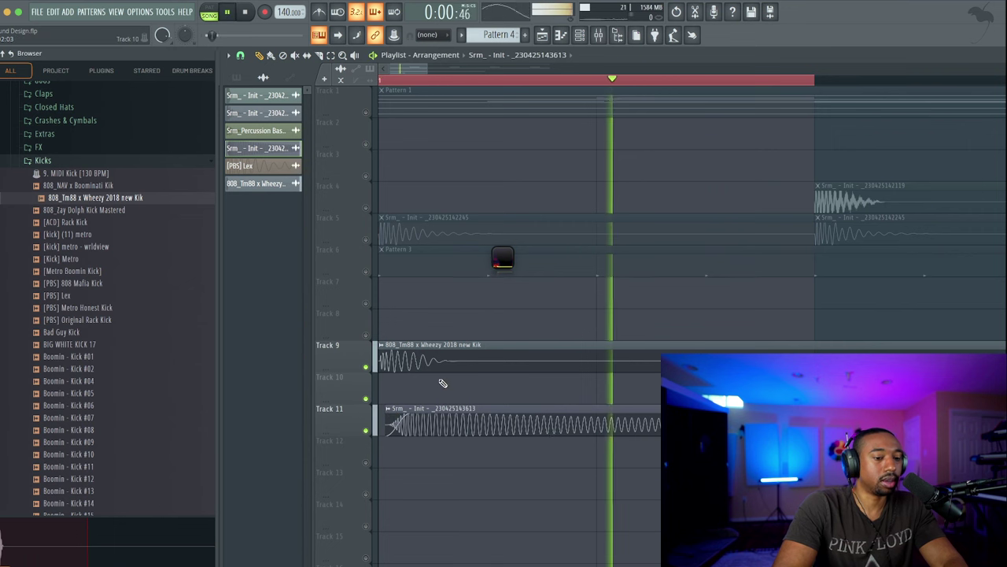
key("space")
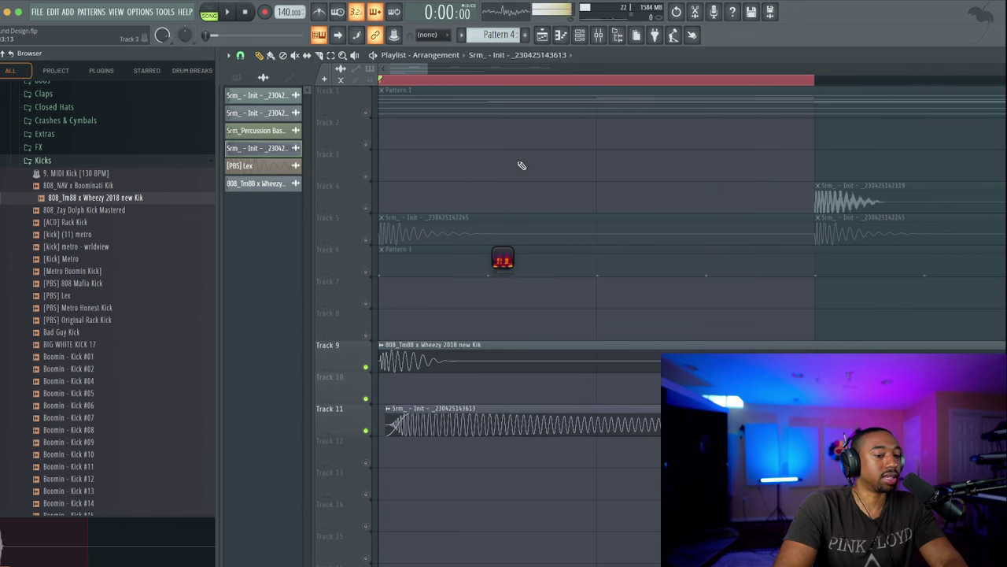
Lower the kick clip's gain on track 9 to -6.3 dB while replaying the loop
key("space")
key("space")
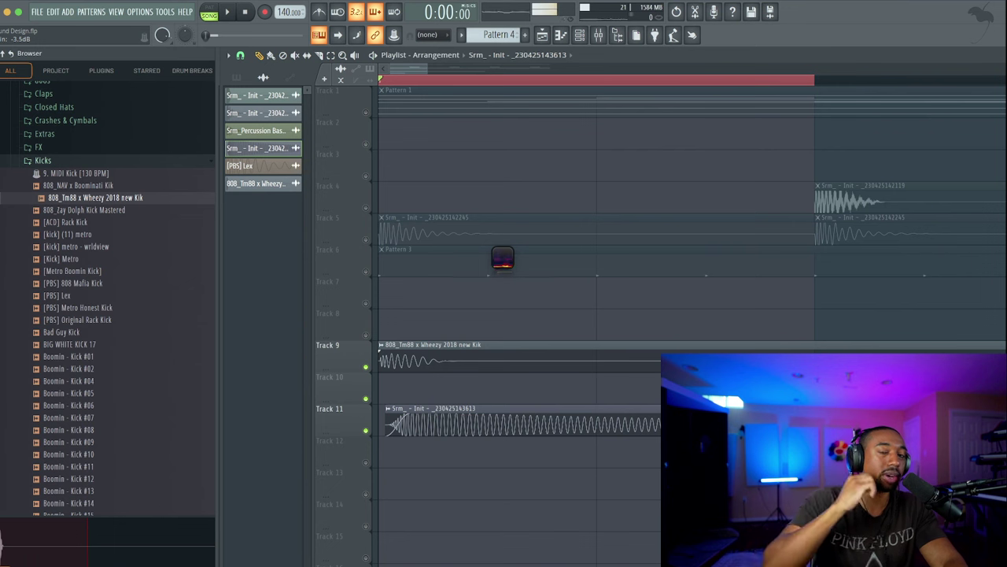
key("space")
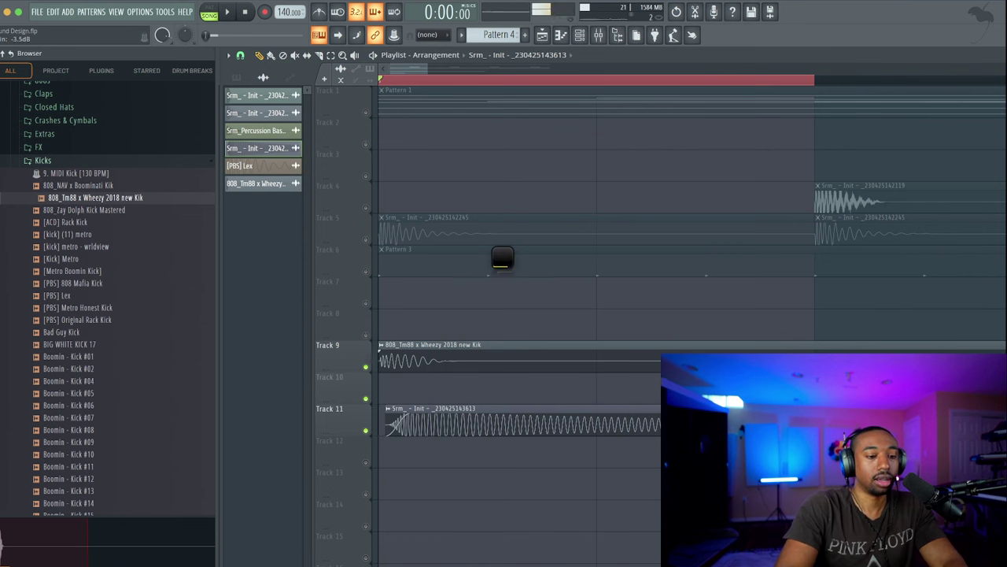
key("space")
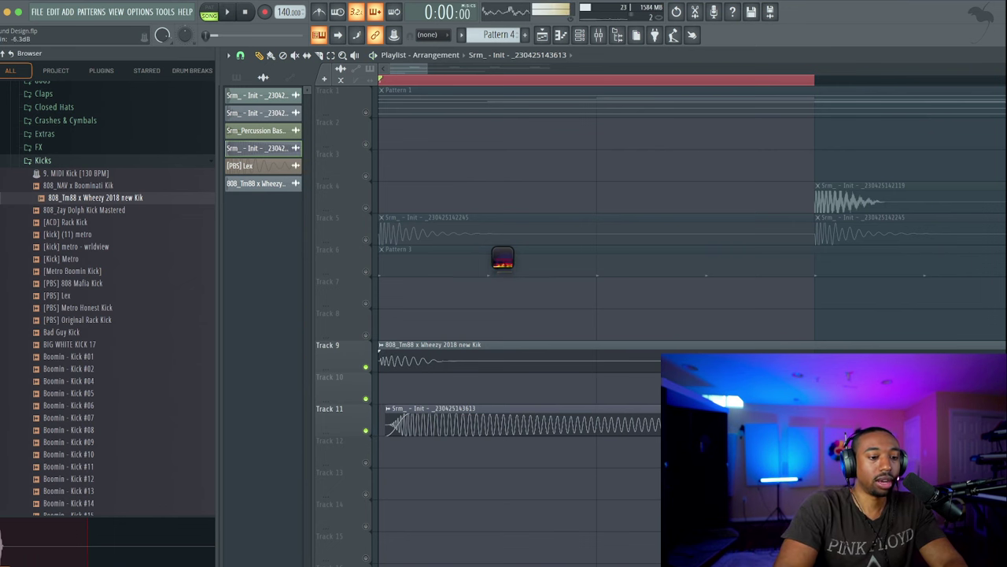
key("space")
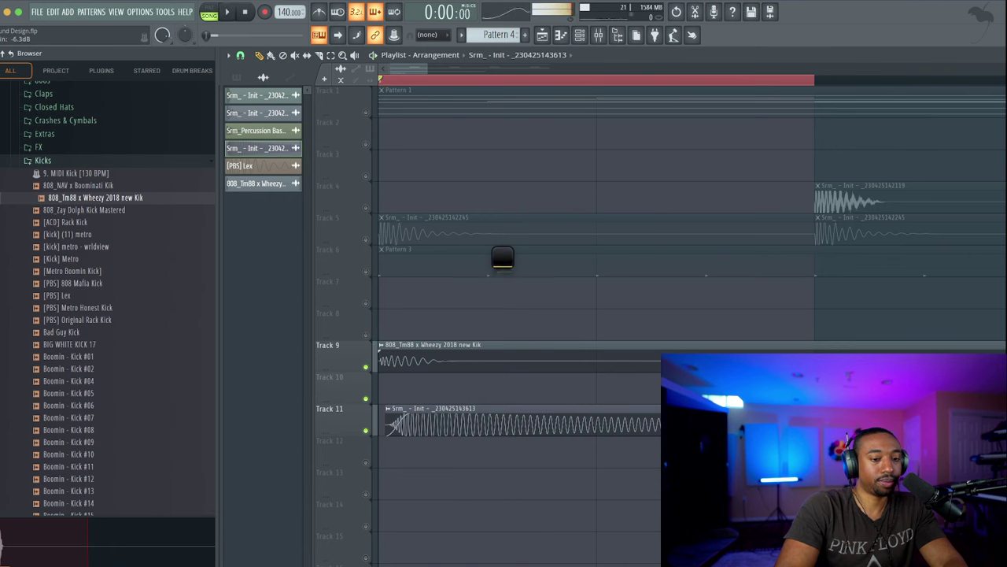
key("space")
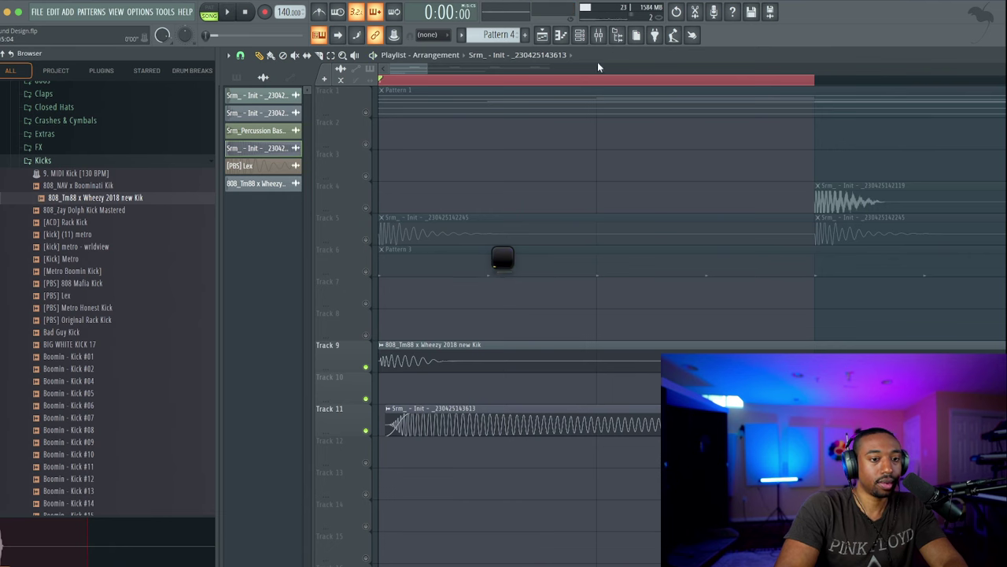
Set the 808_Tm88 x Wheezy kick channel's volume to 58% and the Serum 808 clip's channel volume to 34%
left_click(579, 35)
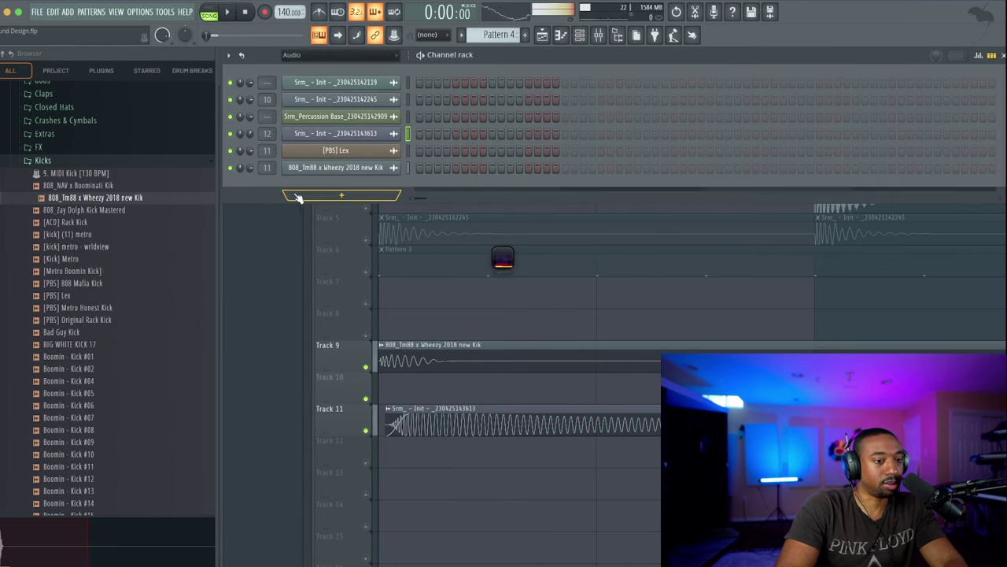
left_click_drag(250, 168, 249, 157)
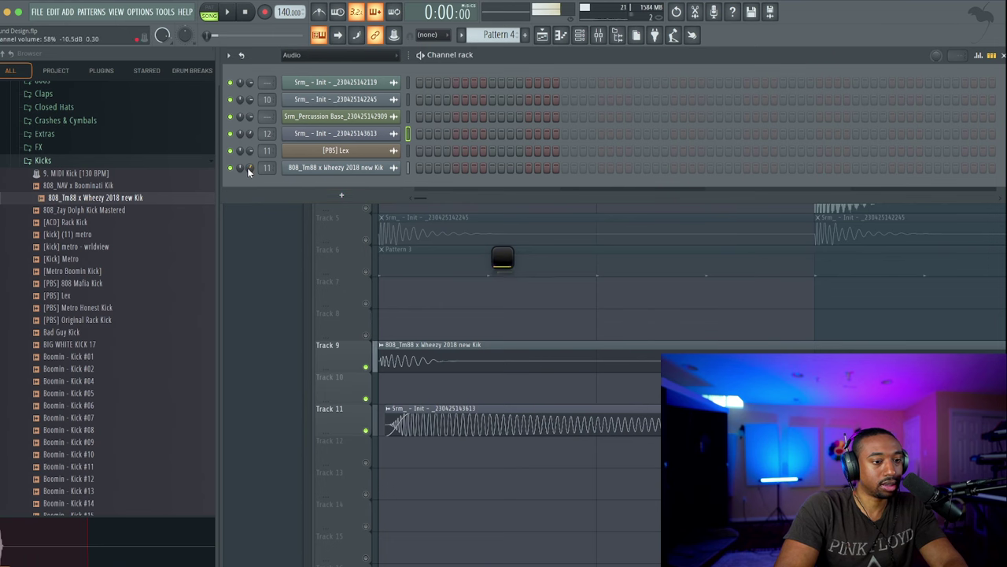
double_click(483, 421)
key("space")
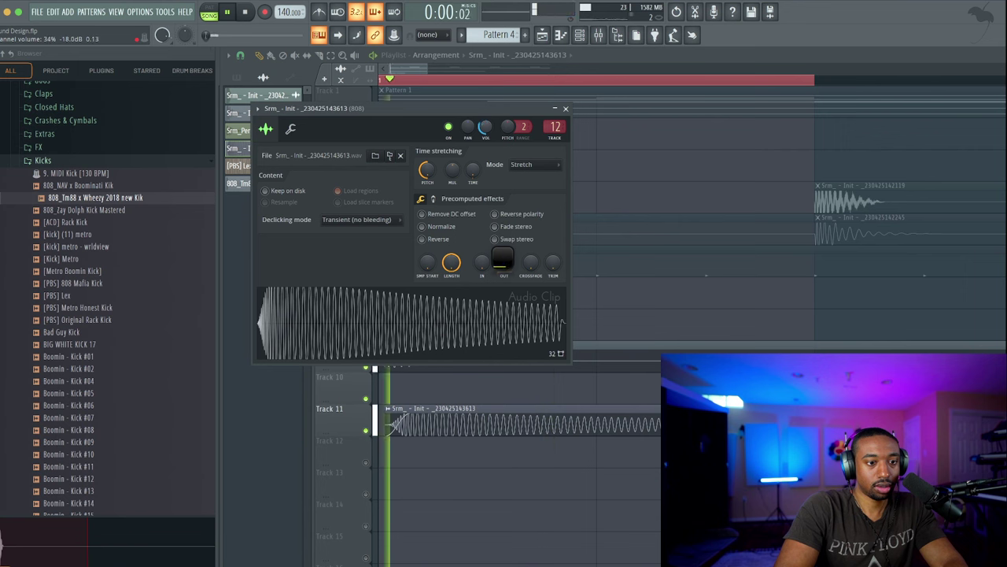
left_click(565, 108)
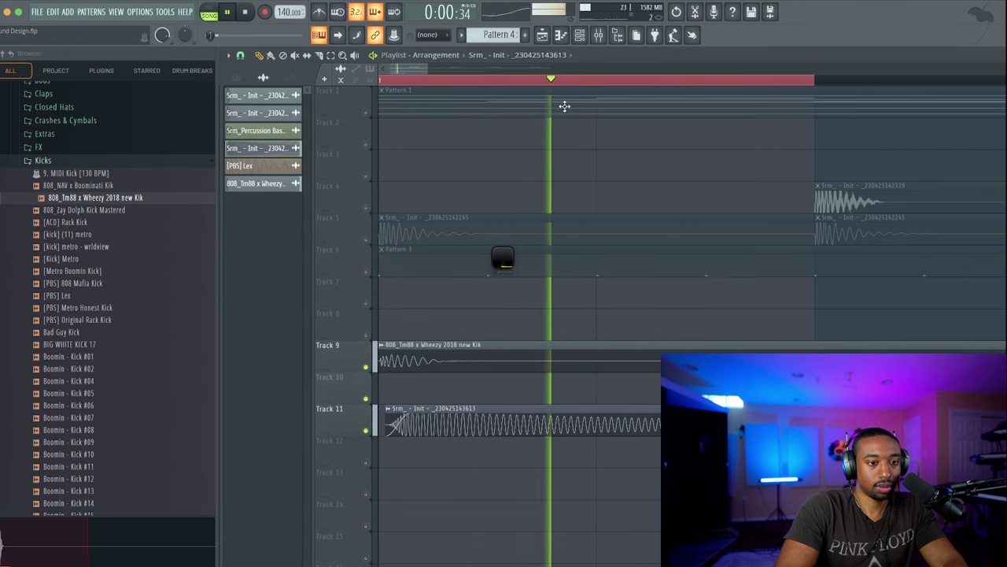
Reduce the kick clip's gain on track 9 to -10.1 dB and listen to the loop
key("space")
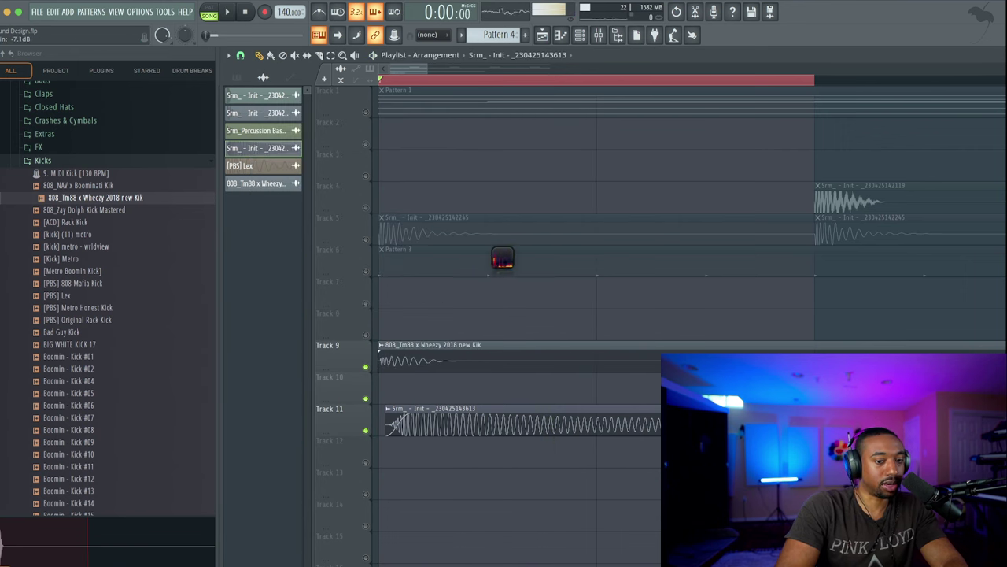
key("space")
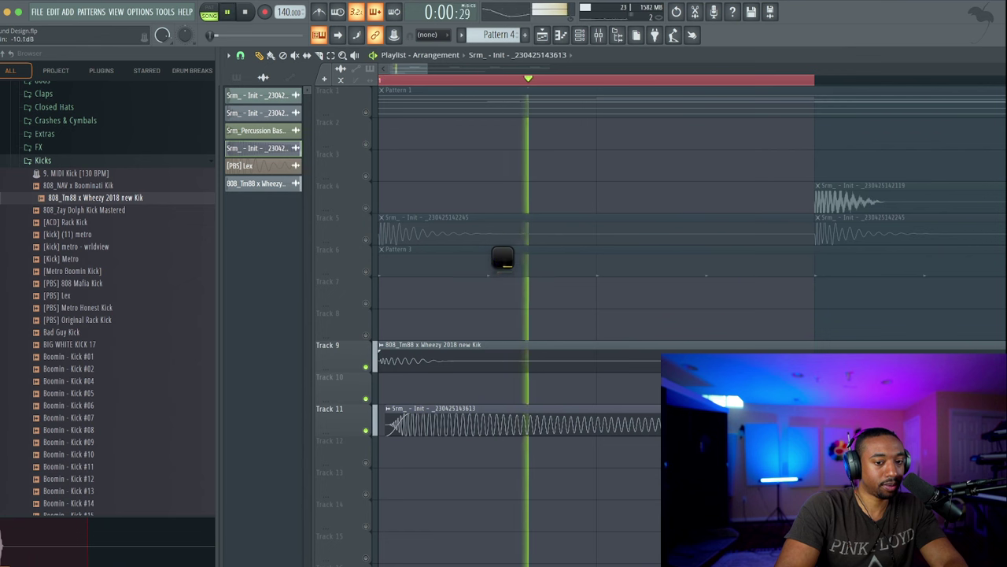
key("space")
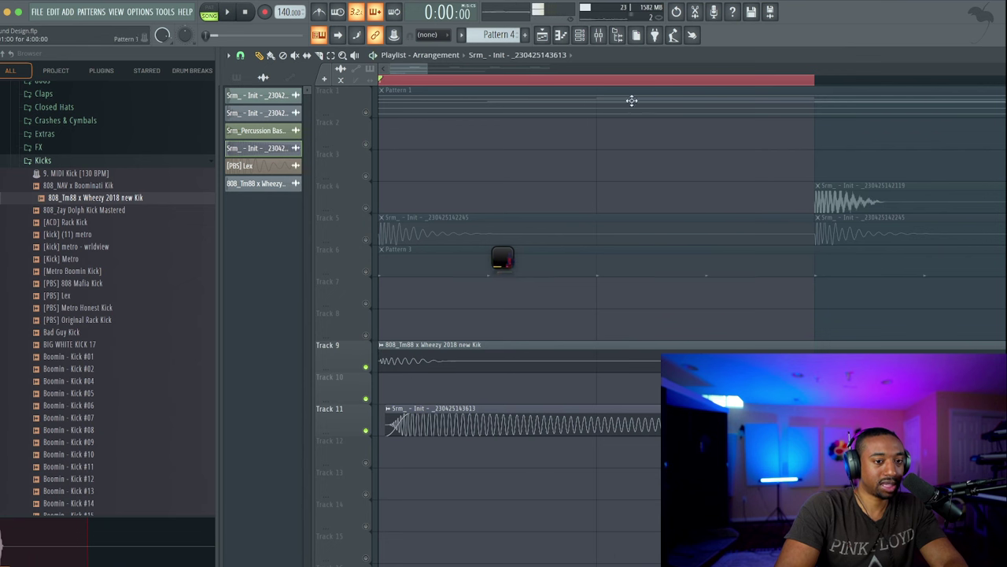
Clear the sample in the Master track's Edison and move Edison to the first effect slot, ahead of FabFilter Pro-L 2
left_click(599, 36)
left_click(328, 193)
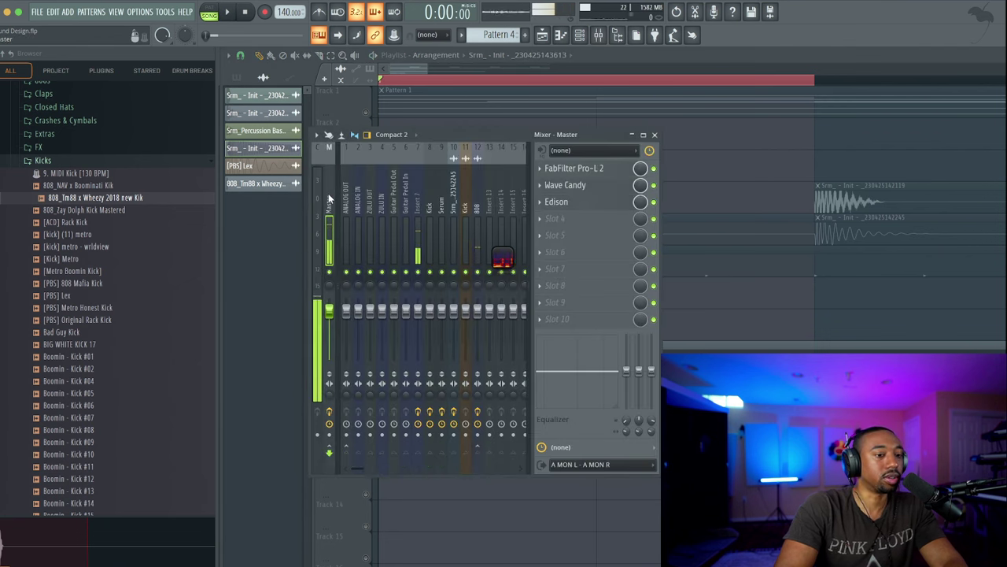
left_click(583, 204)
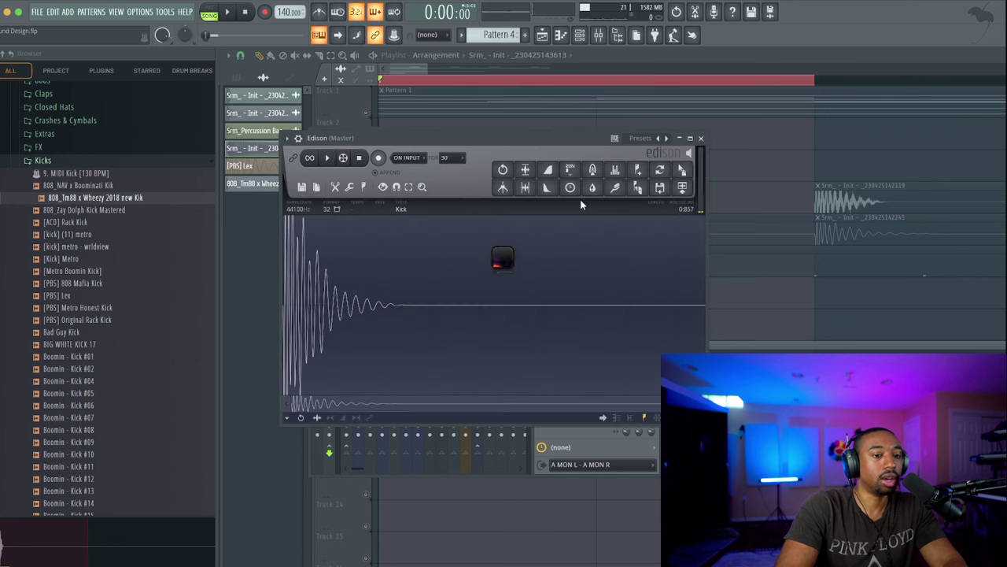
left_click(314, 160)
left_click(310, 203)
left_click_drag(463, 140, 429, 252)
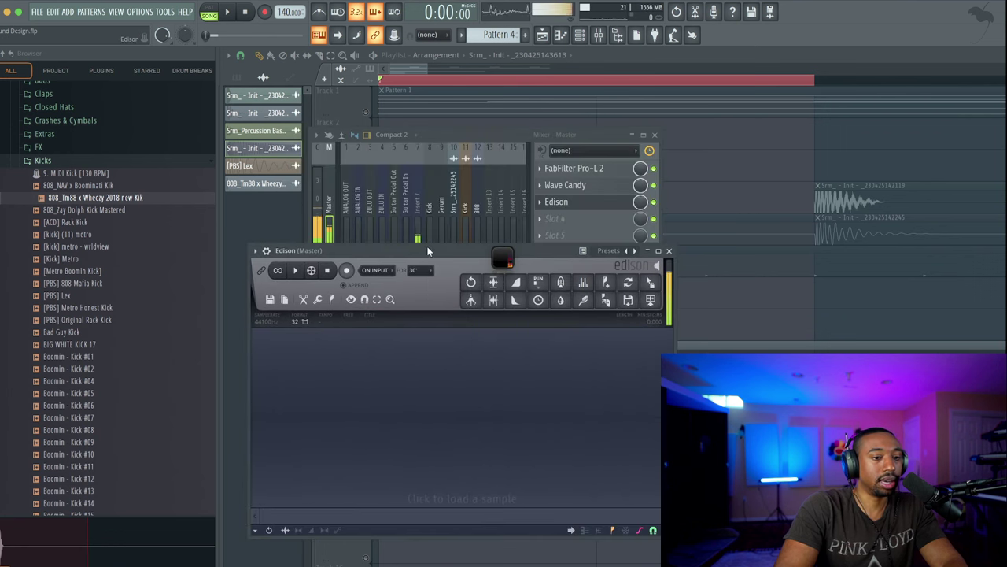
left_click_drag(570, 208, 571, 171)
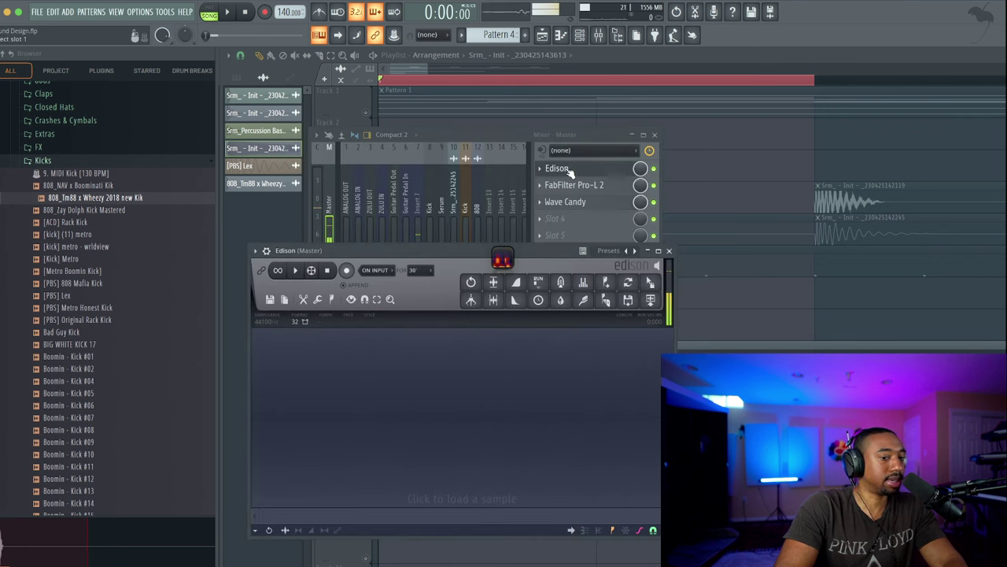
left_click(346, 270)
left_click(346, 270)
left_click_drag(427, 256, 427, 378)
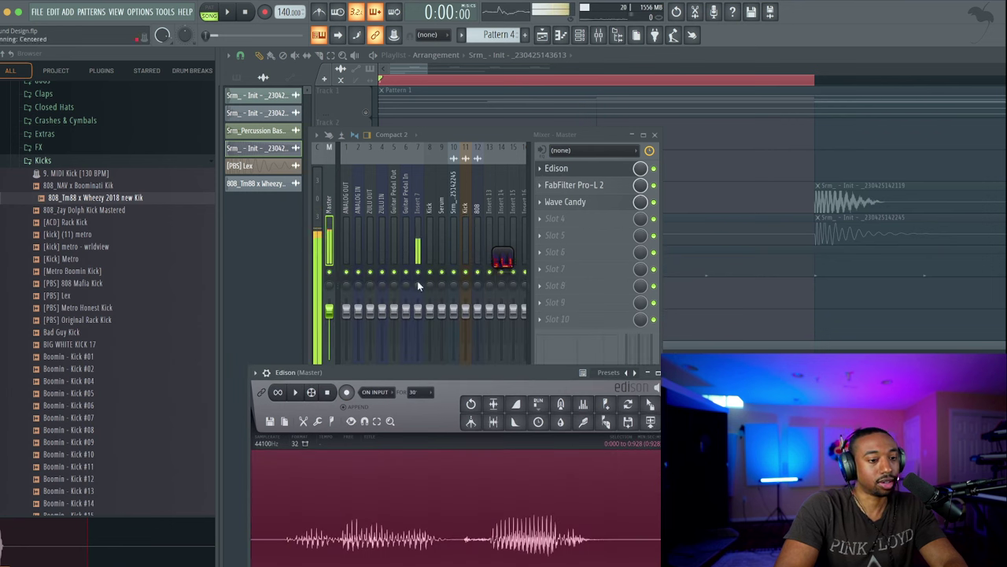
left_click(270, 421)
left_click(275, 379)
Mute mixer track Insert 7 and record the playing kick and 808 loop into Edison
left_click_drag(411, 377, 411, 359)
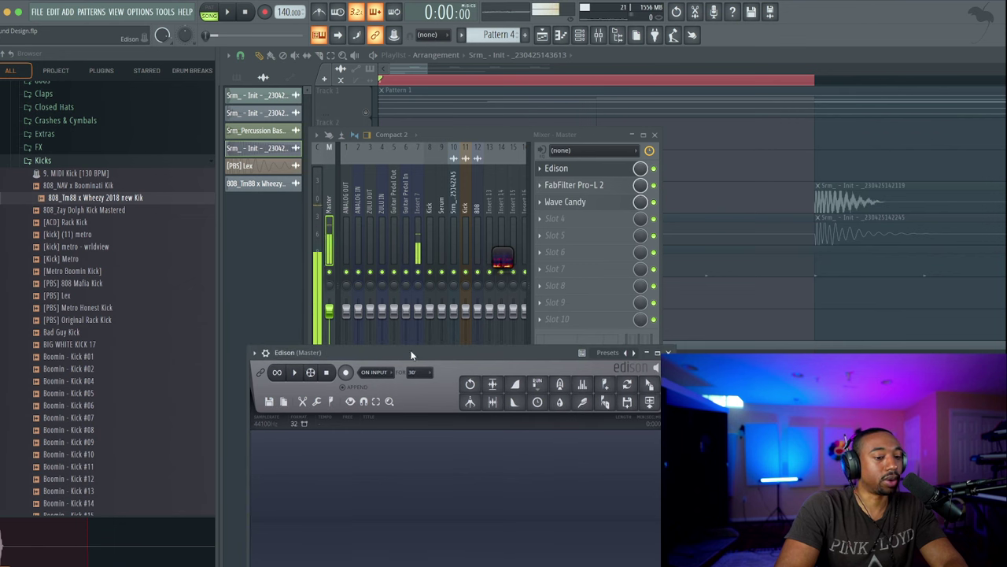
mouse_move(314, 344)
left_mouse_down()
mouse_move(311, 523)
mouse_move(300, 346)
left_mouse_up()
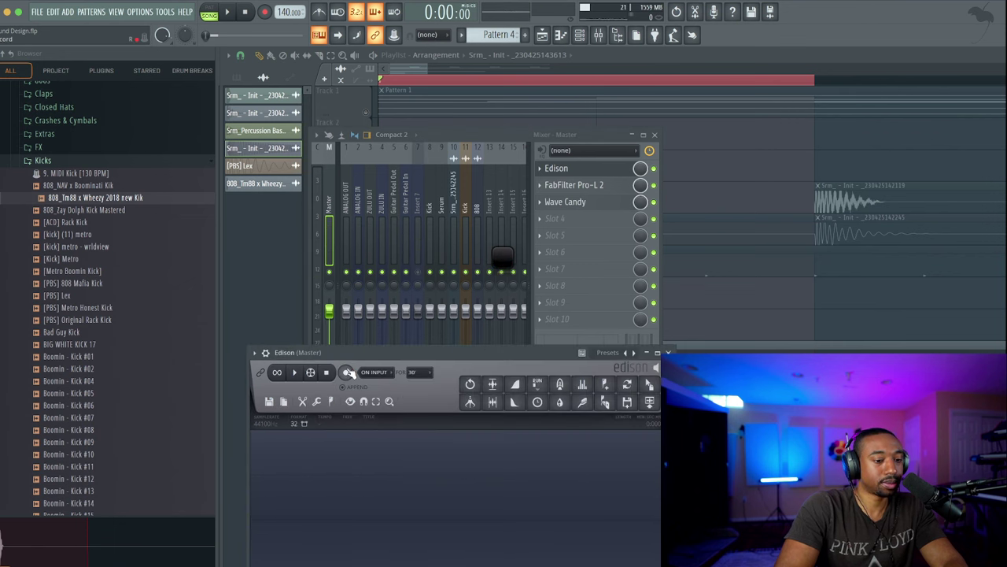
left_click(228, 13)
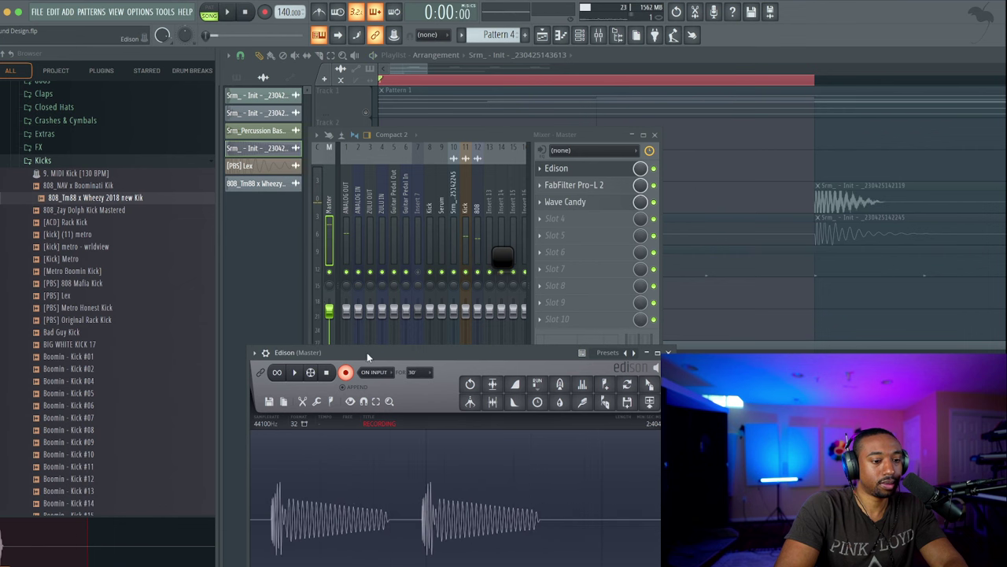
Stop the Edison recording, unmute mixer track Insert 7, and reposition the Edison window so the whole waveform is visible
left_click_drag(390, 356, 390, 314)
key("space")
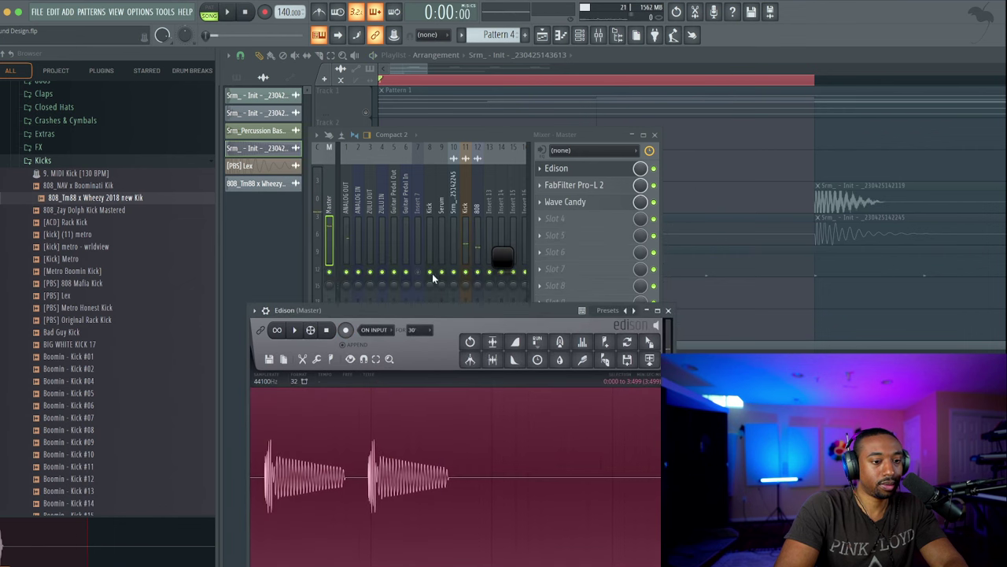
left_click(425, 277)
left_click(293, 314)
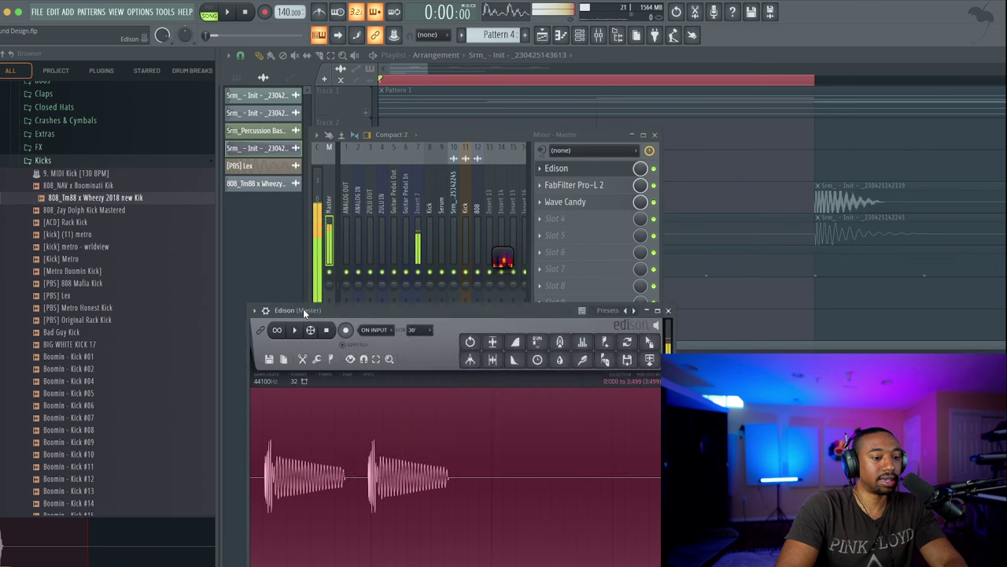
left_click_drag(303, 309, 303, 227)
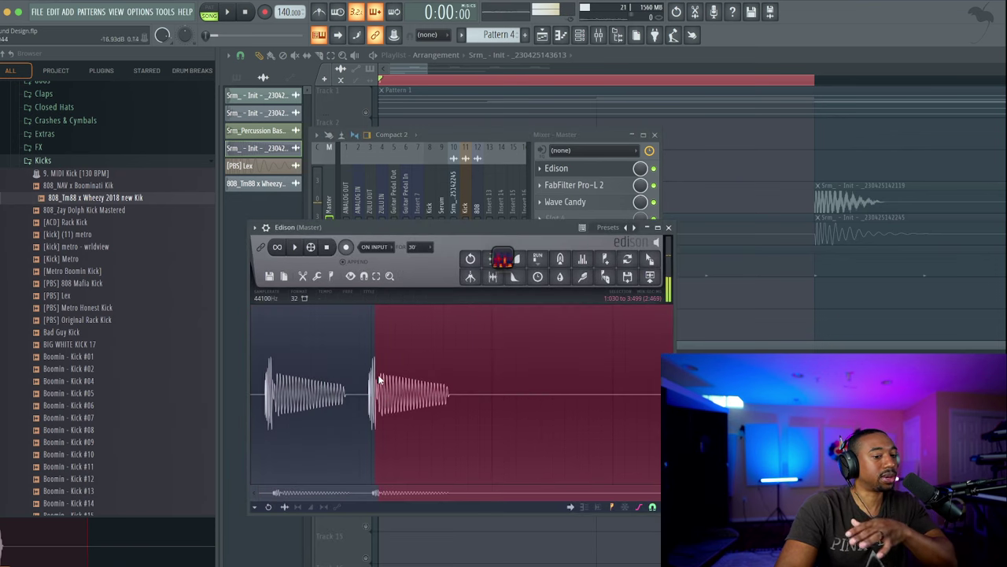
Cut the short section from 1:038 to 1:072 in the second hit so the kick transient runs straight into the 808 tail
left_click(378, 347)
scroll(375, 376, "up", 3)
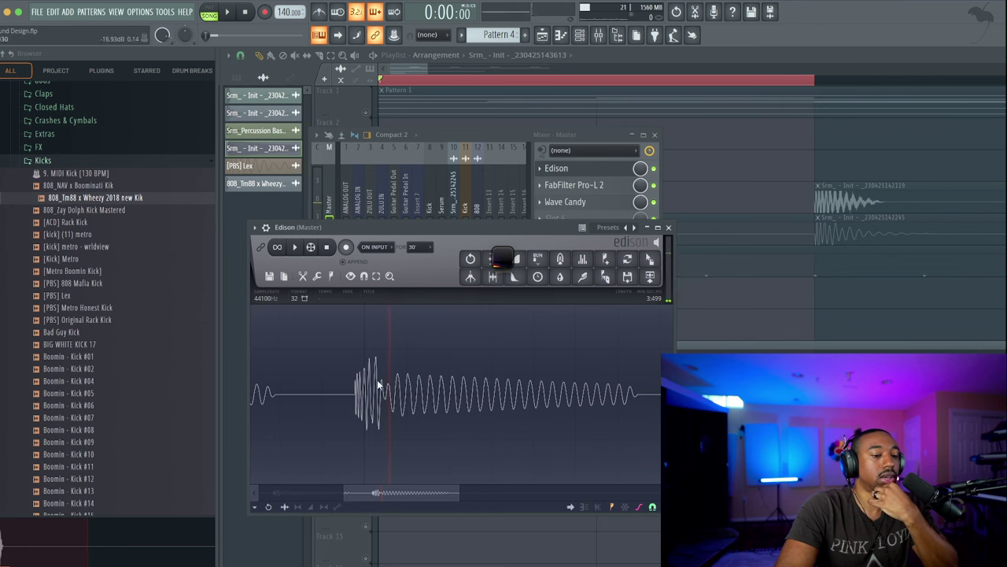
left_click_drag(392, 378, 381, 377)
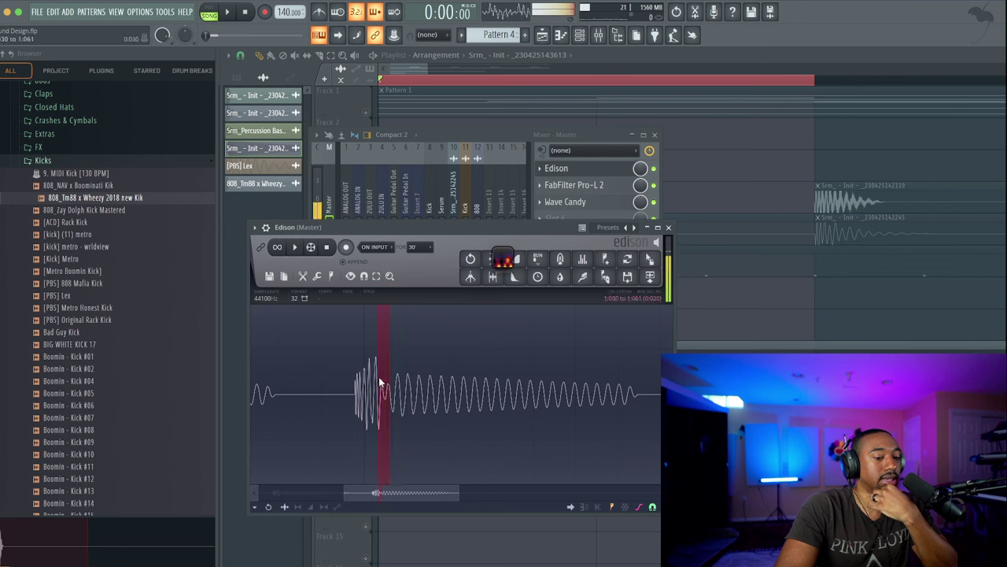
left_click(401, 385)
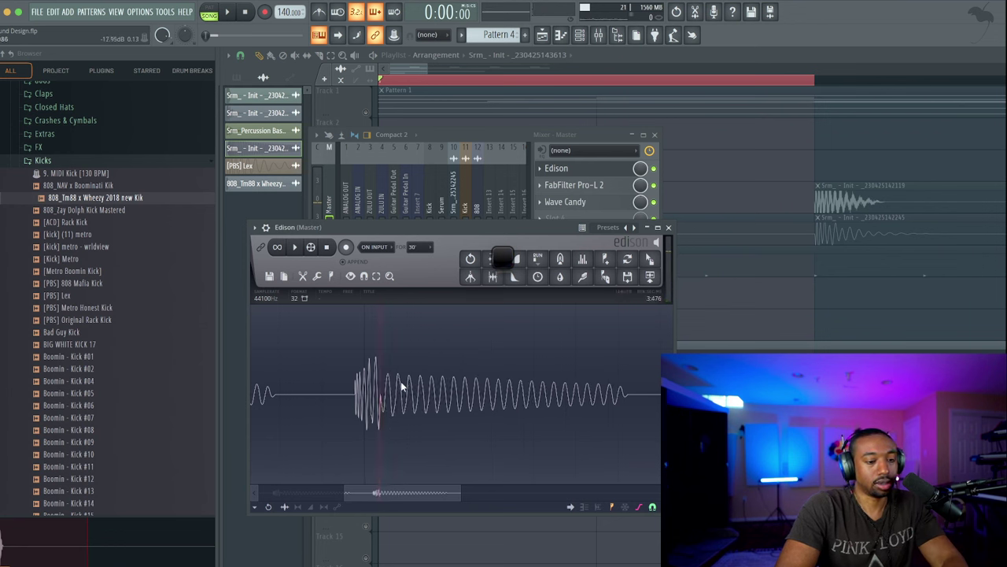
key("ctrl+z")
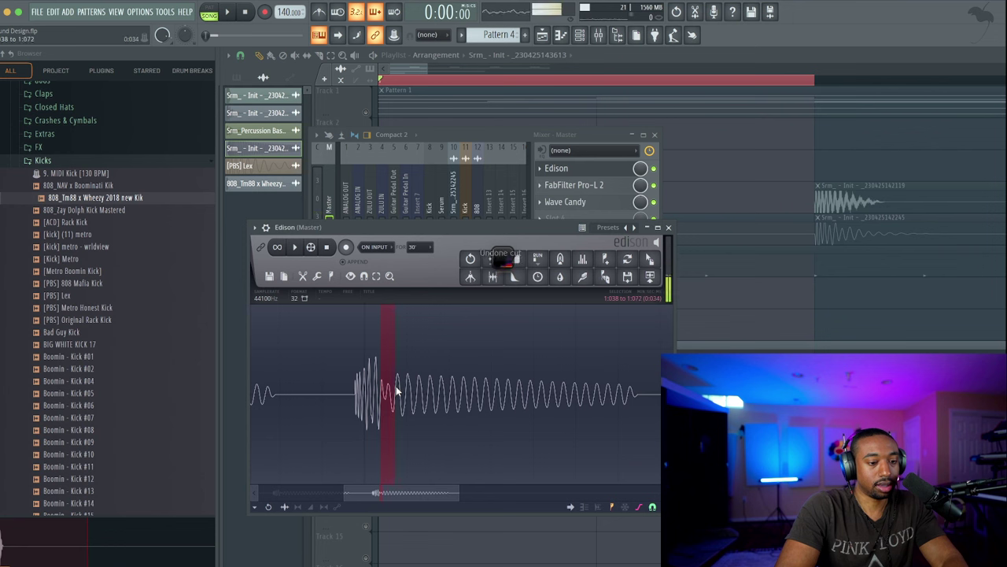
key("Delete")
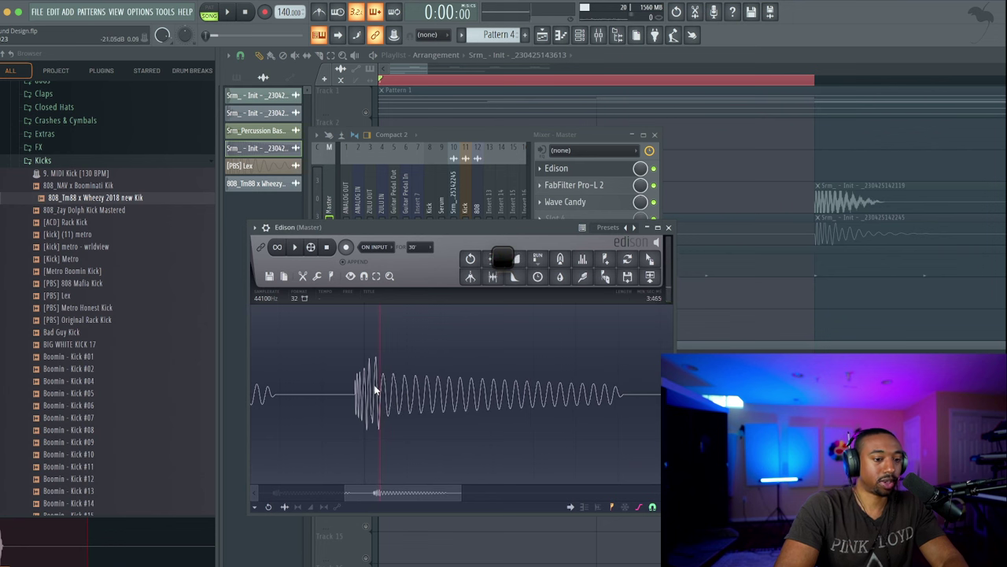
Select the edited second kick and 808 hit in Edison and play it back
scroll(374, 392, "down", 3)
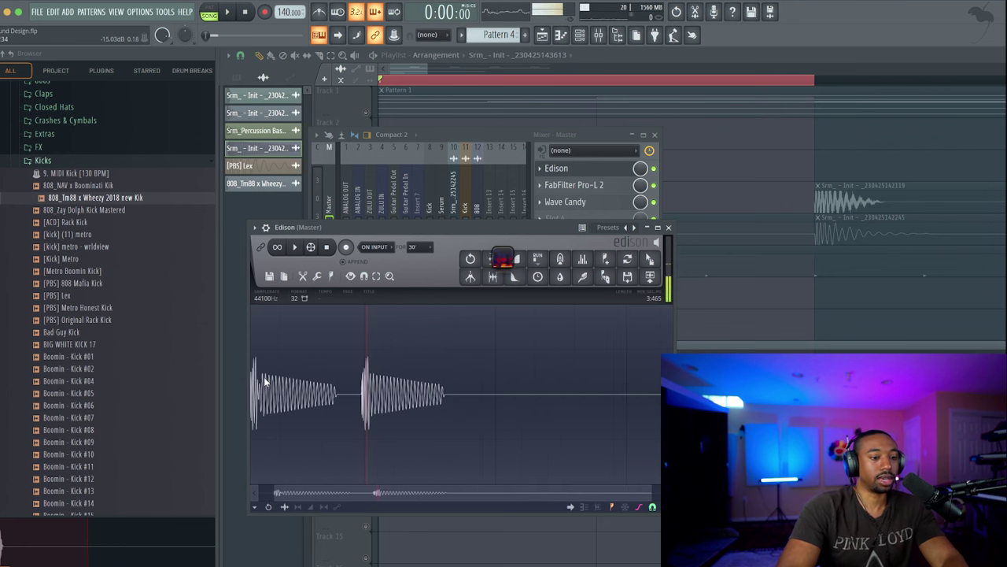
scroll(361, 383, "down", 1)
left_click_drag(454, 384, 470, 376)
key("space")
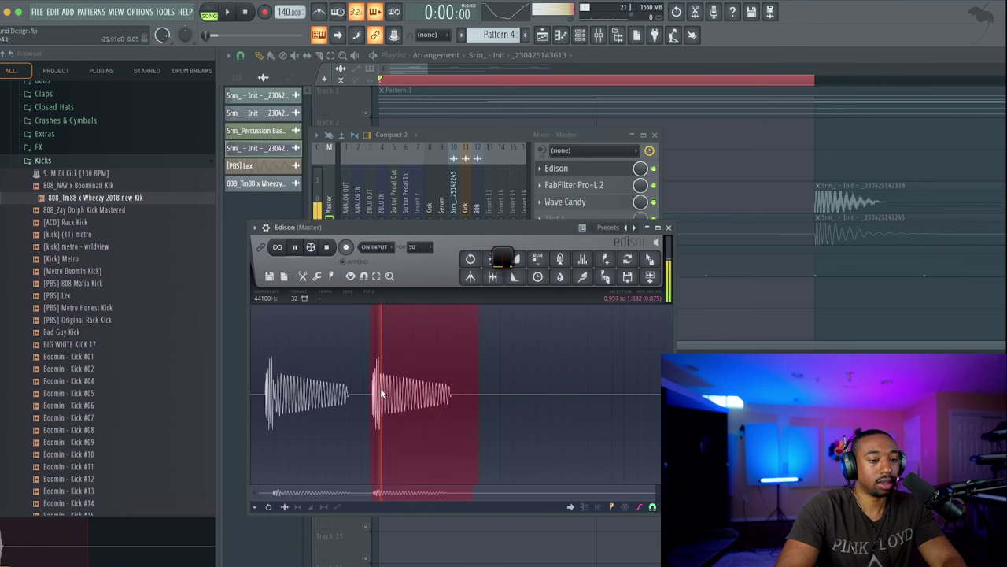
key("space")
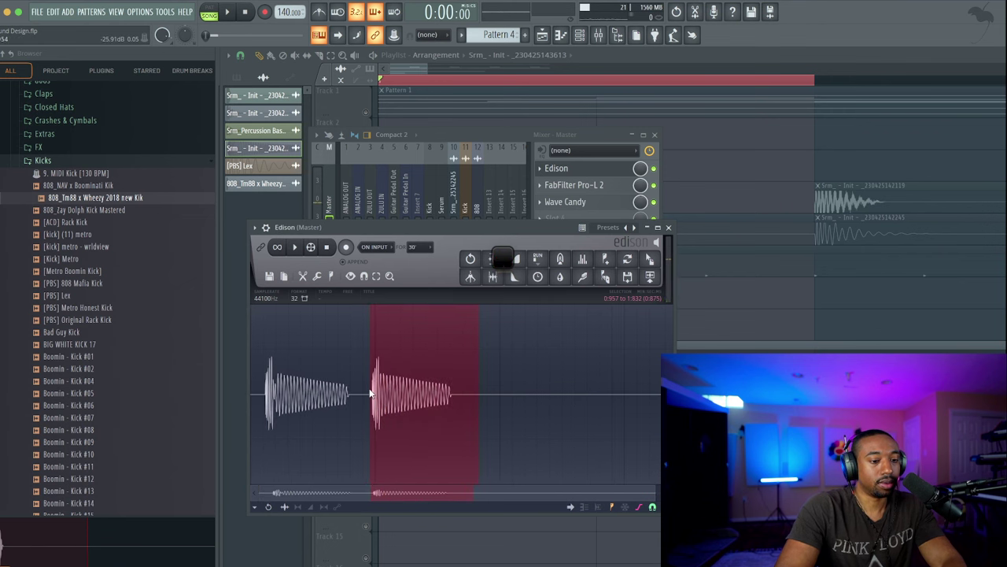
Tighten the selection to 0:962–1:818 and replace Edison's sample with only that selected hit
scroll(370, 391, "up", 4)
scroll(373, 391, "down", 3)
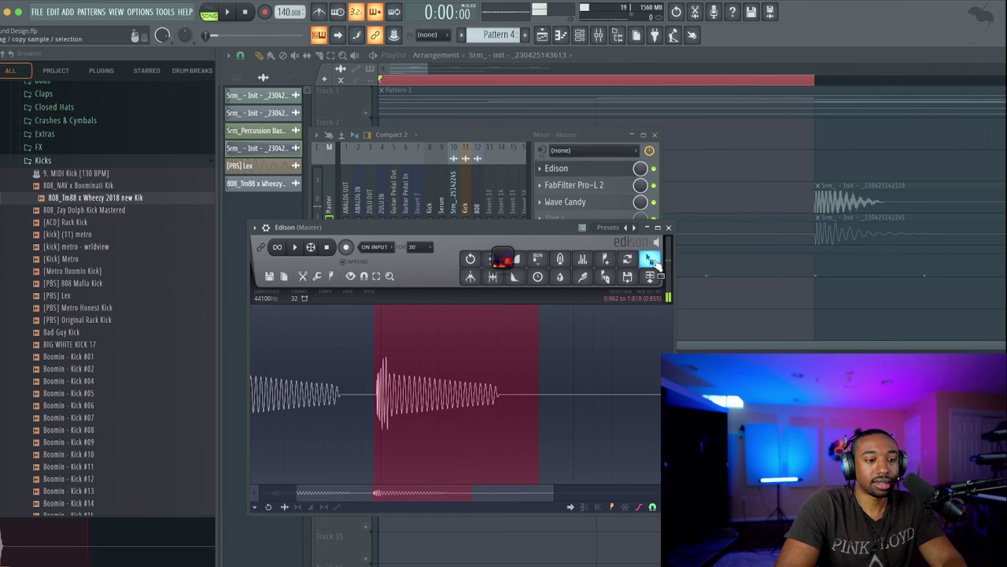
left_click_drag(649, 259, 302, 226)
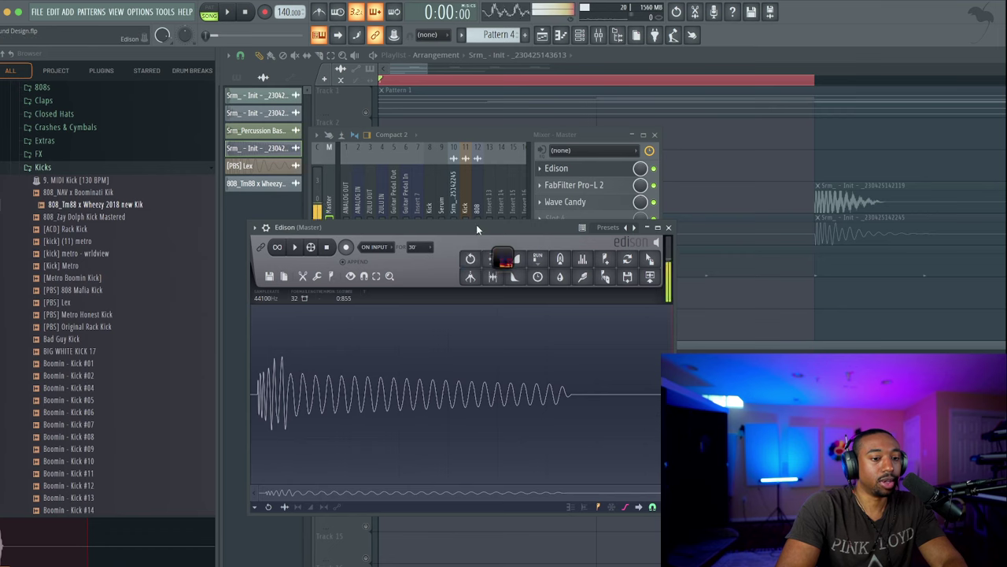
Normalize the isolated 808 hit in Edison and play it back
left_click_drag(476, 226, 587, 189)
left_click(602, 222)
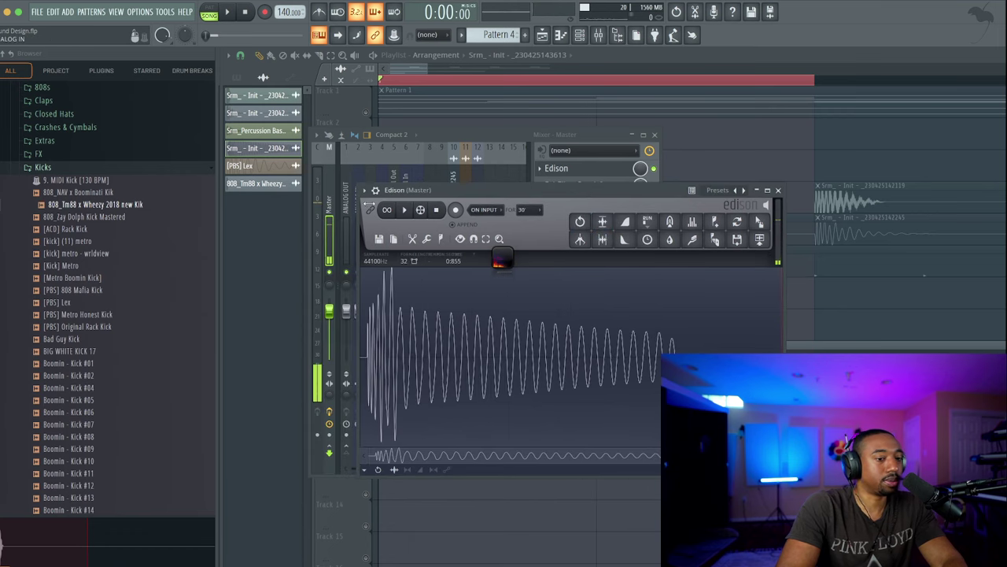
left_click(404, 209)
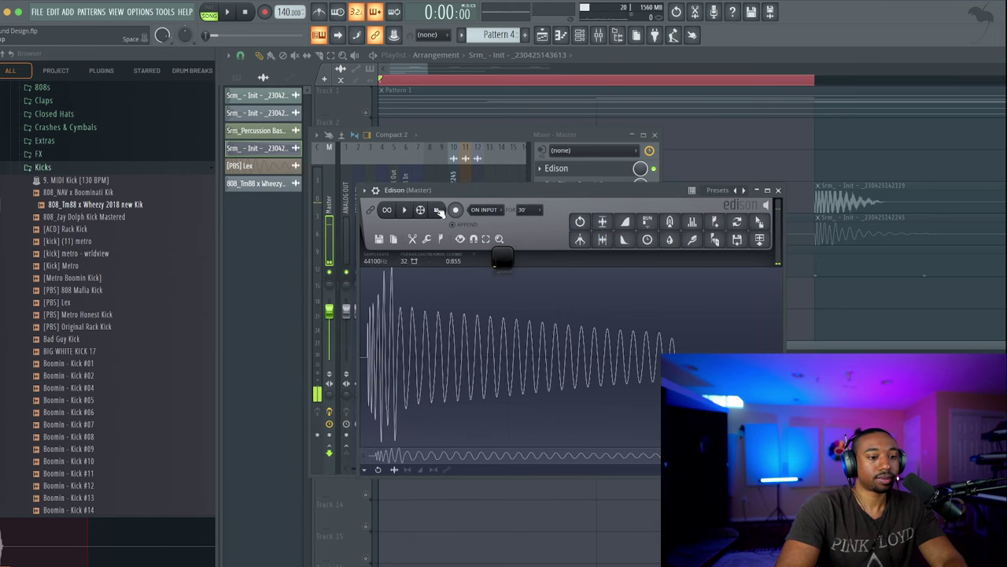
Save the sample as a wave file named 808 in the Desktop folder
left_click(379, 240)
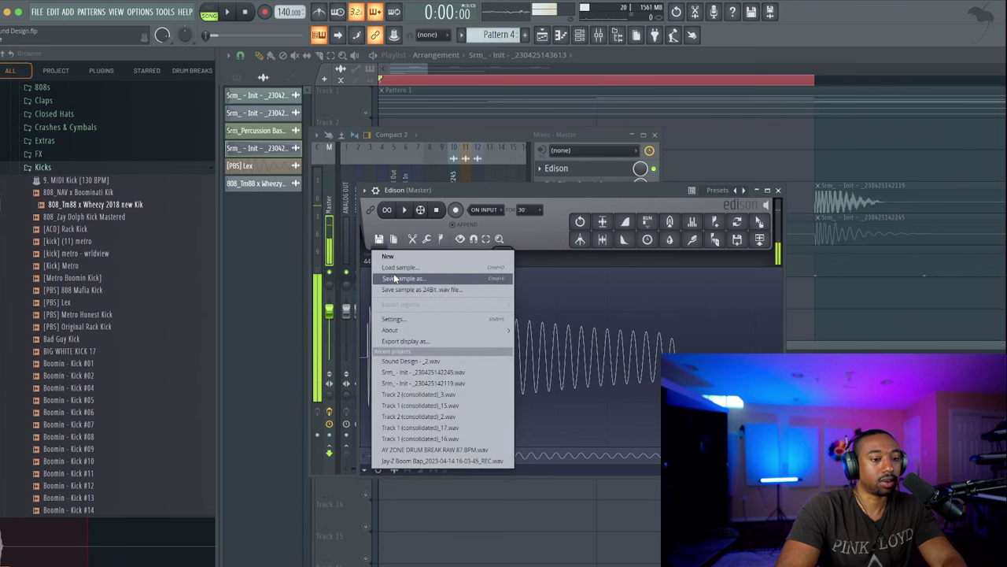
left_click(394, 276)
left_click(262, 200)
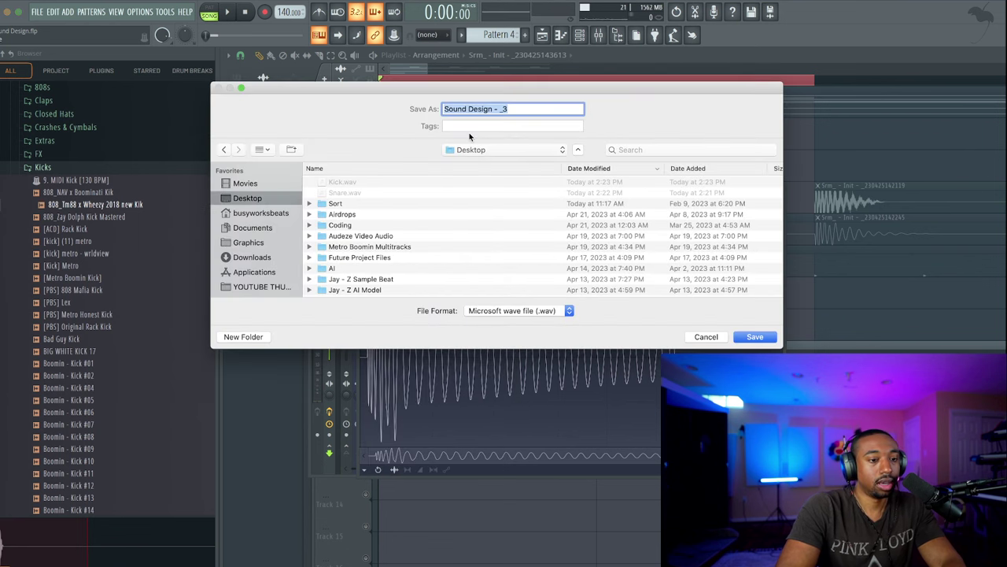
type("808")
key("Return")
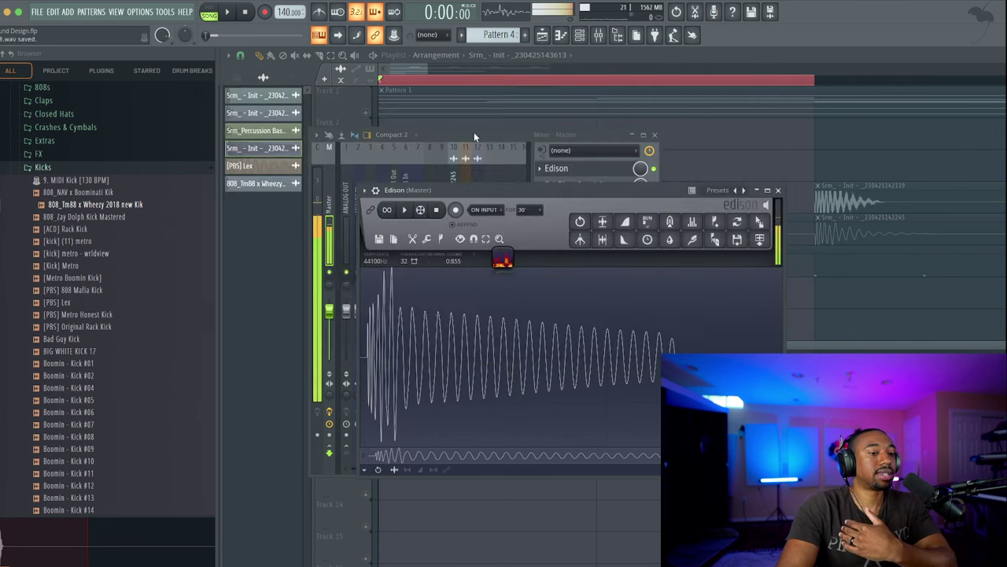
Close Edison, return to the playlist, and turn all muted playlist tracks back on
left_click(778, 190)
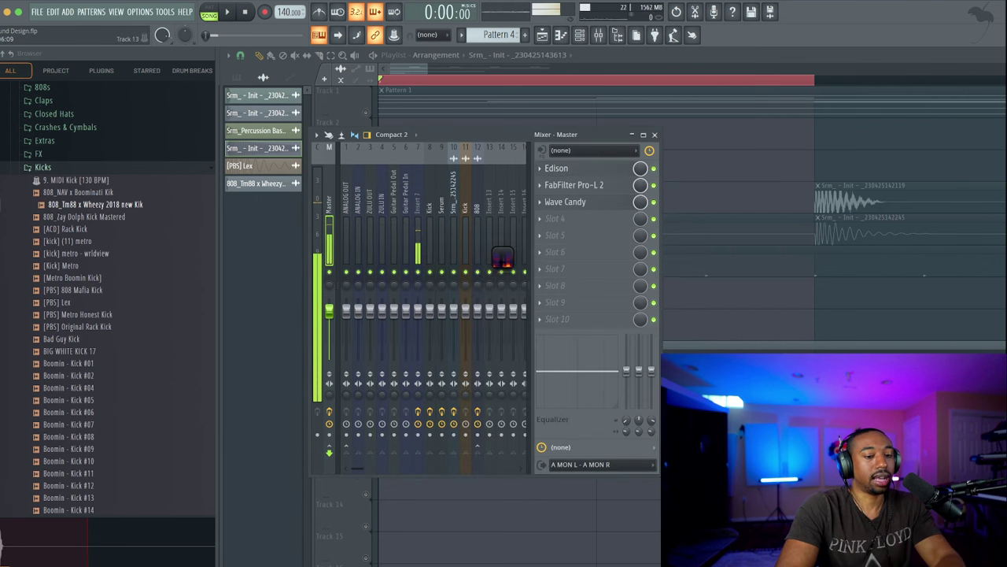
left_click(591, 341)
scroll(533, 318, "down", 4)
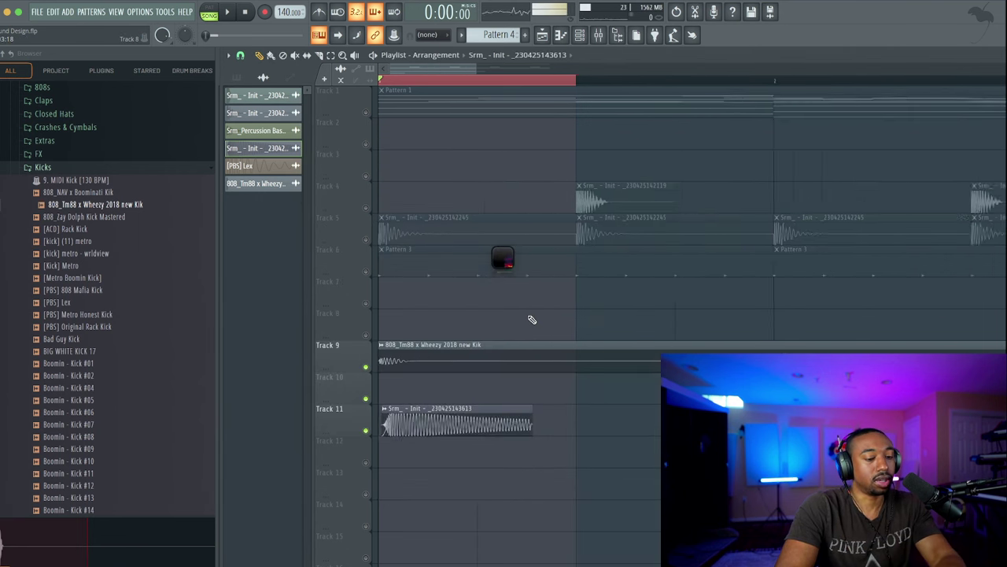
left_click(365, 367)
left_click(365, 430)
right_click(365, 271)
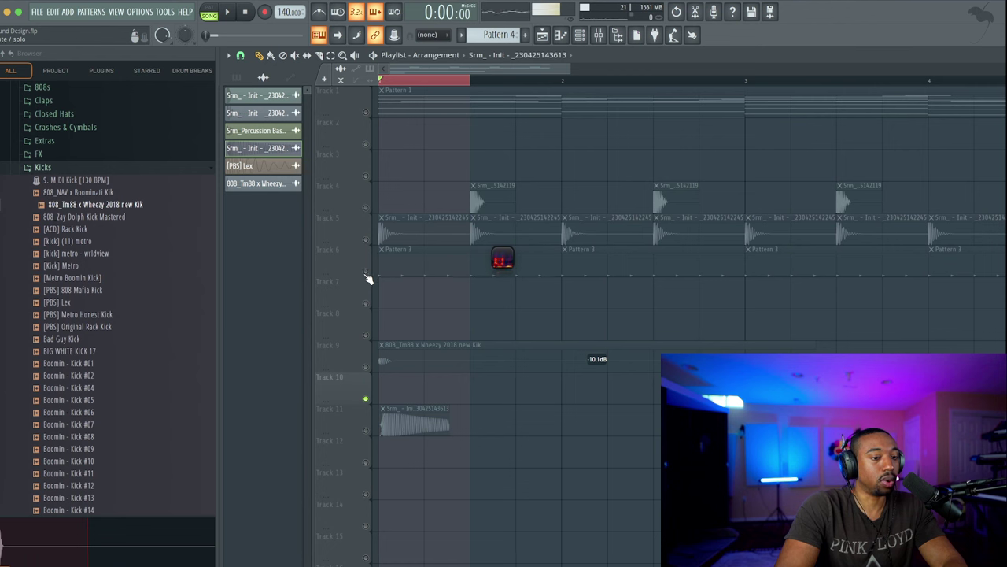
right_click(365, 272)
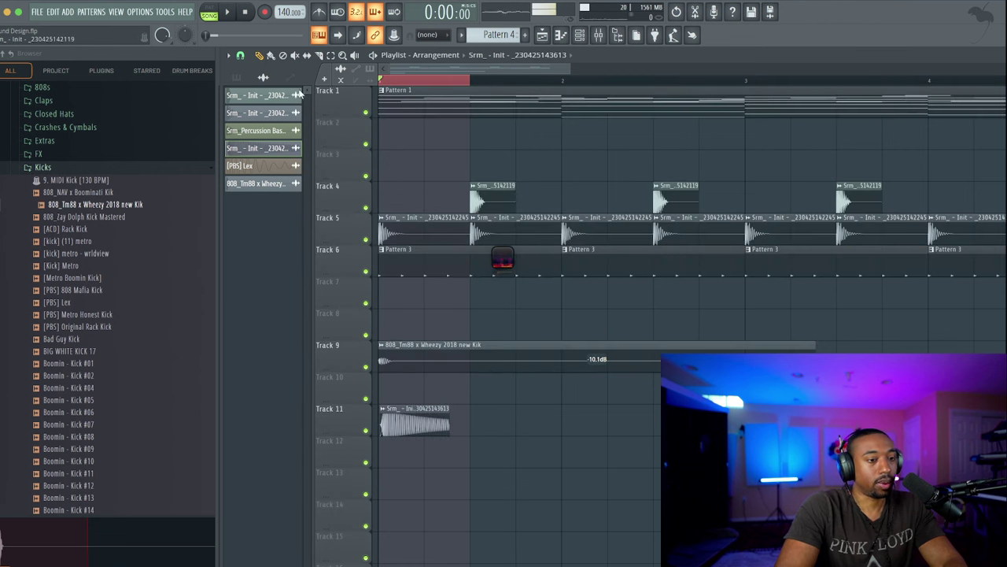
Mute the kick clip on track 9 and the Serum 808 clip on track 11, and clear the playlist's time selection
left_click(627, 343)
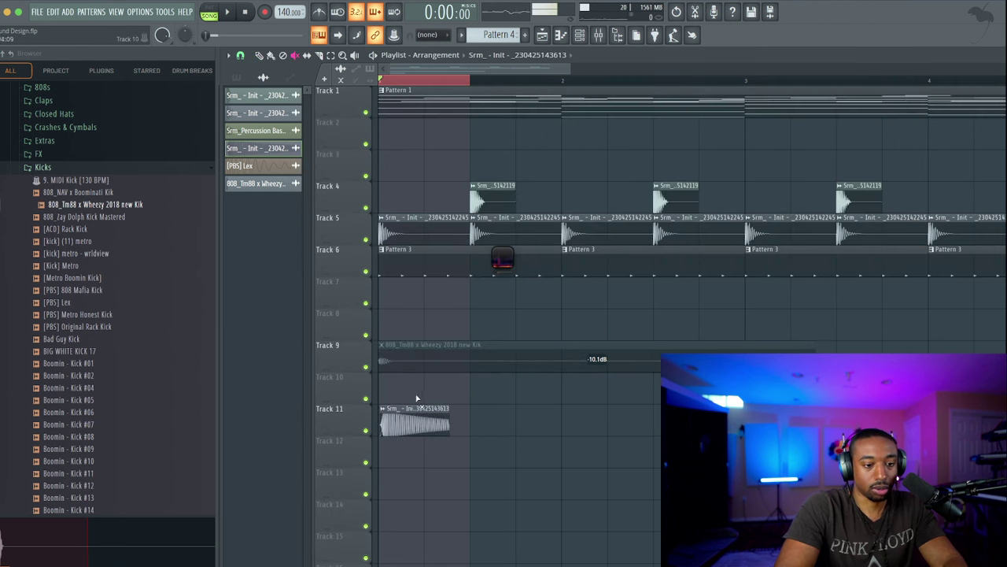
left_click(417, 417)
scroll(440, 76, "down", 5)
key("space")
key("space")
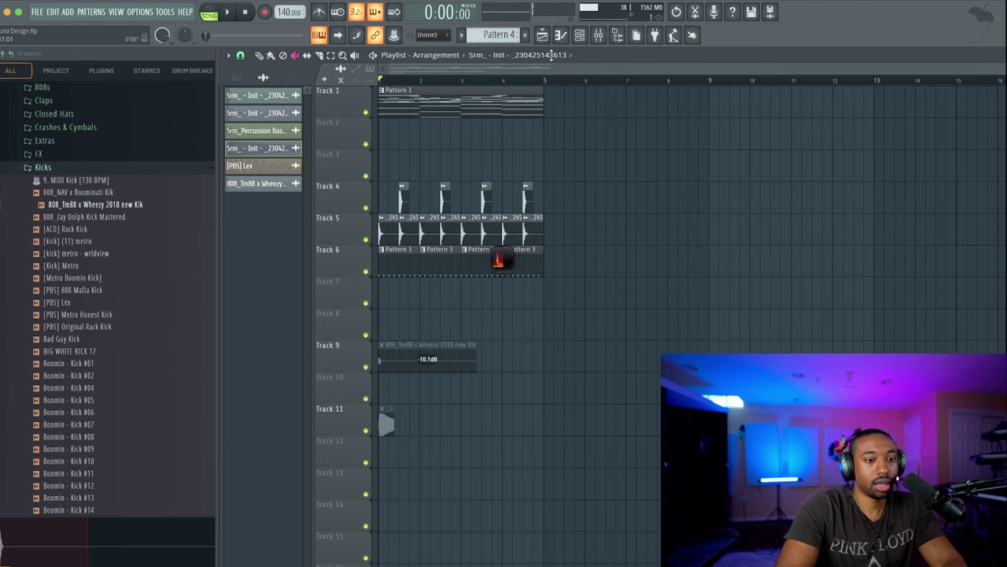
Delete the Serum 808 clip from track 11 and the kick clip from track 9
left_click(583, 34)
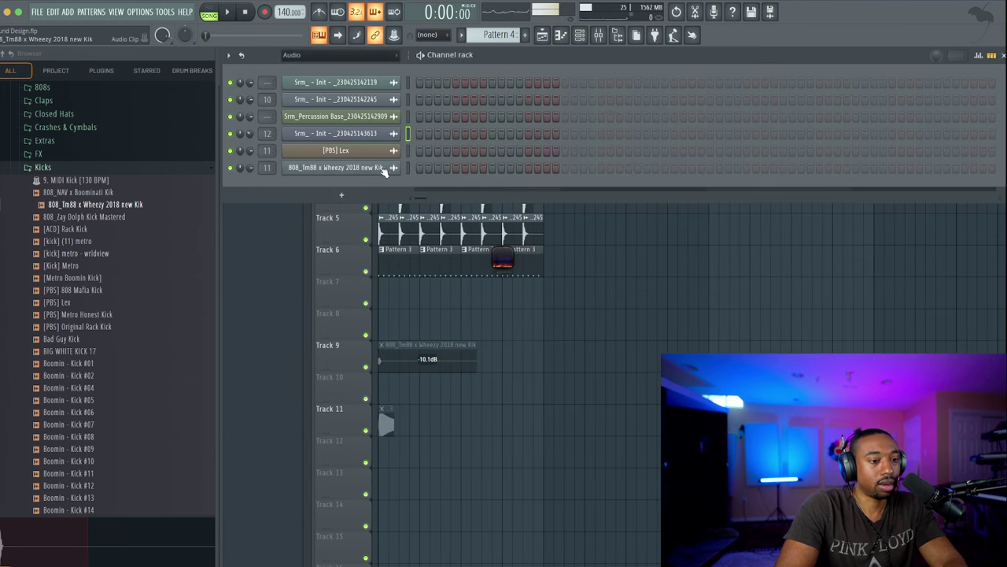
right_click(384, 410)
key("Escape")
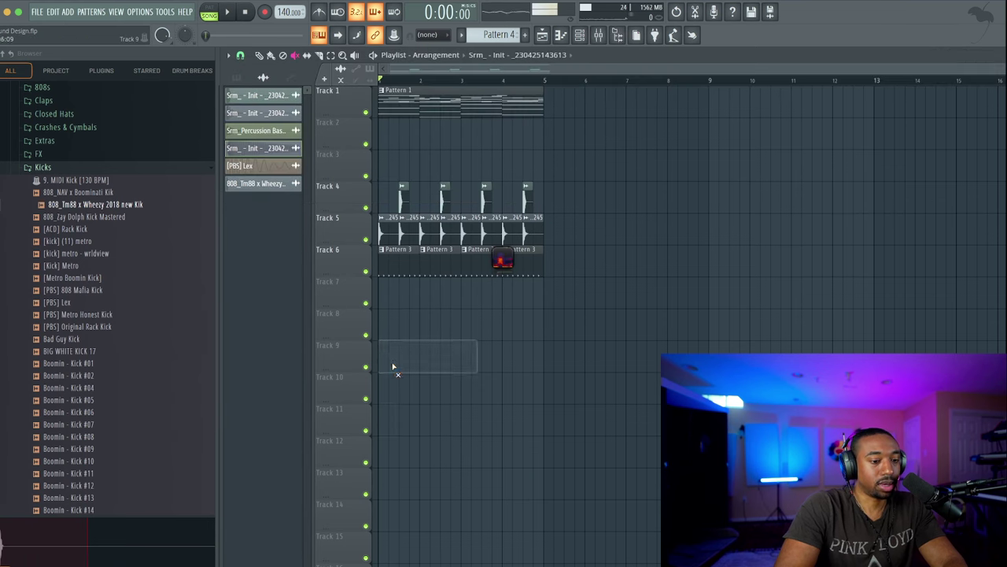
right_click(393, 363)
Load the 808 sample from the Master track's Edison into the channel rack as a new channel while the arrangement plays
key("space")
left_click(598, 35)
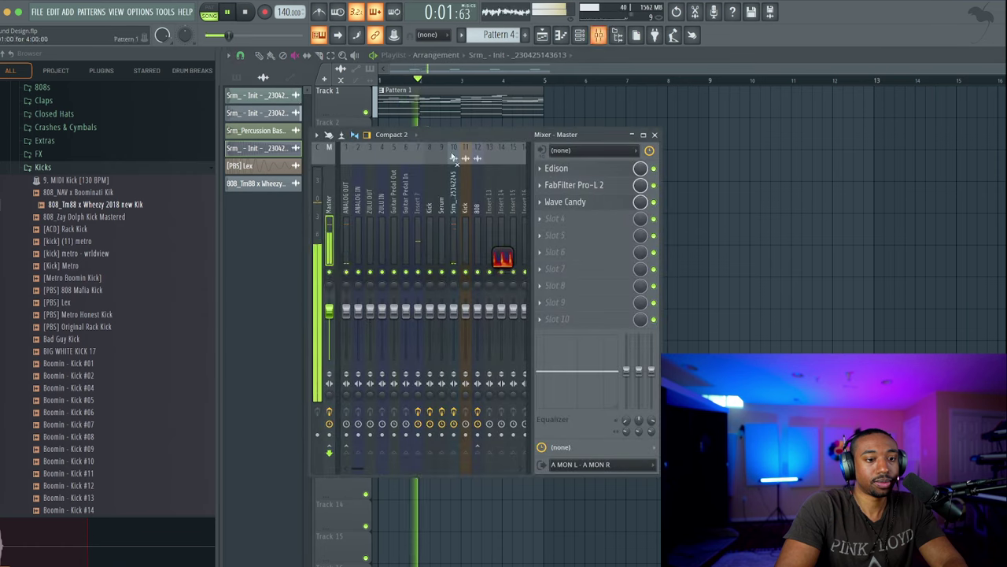
left_click(598, 165)
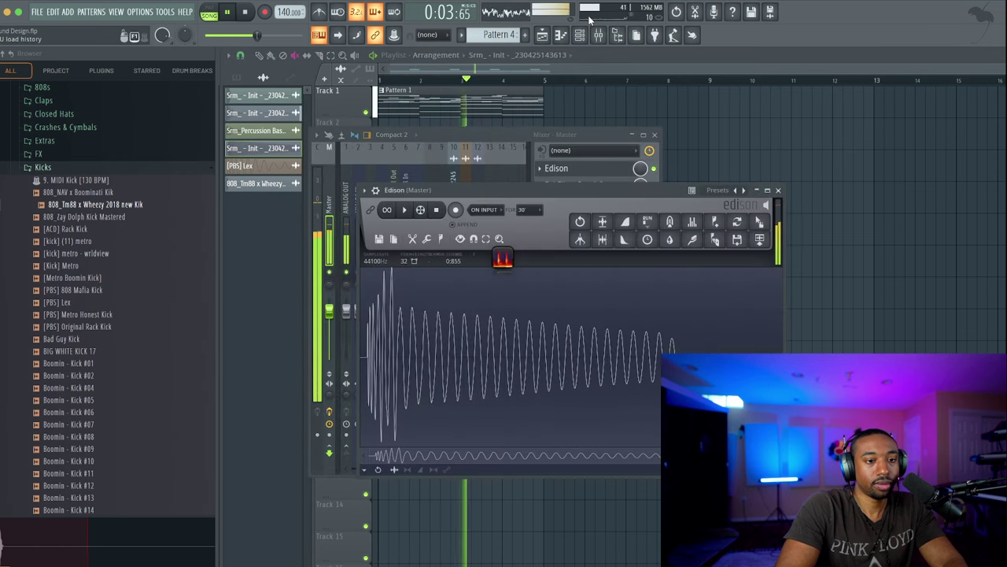
key("F6")
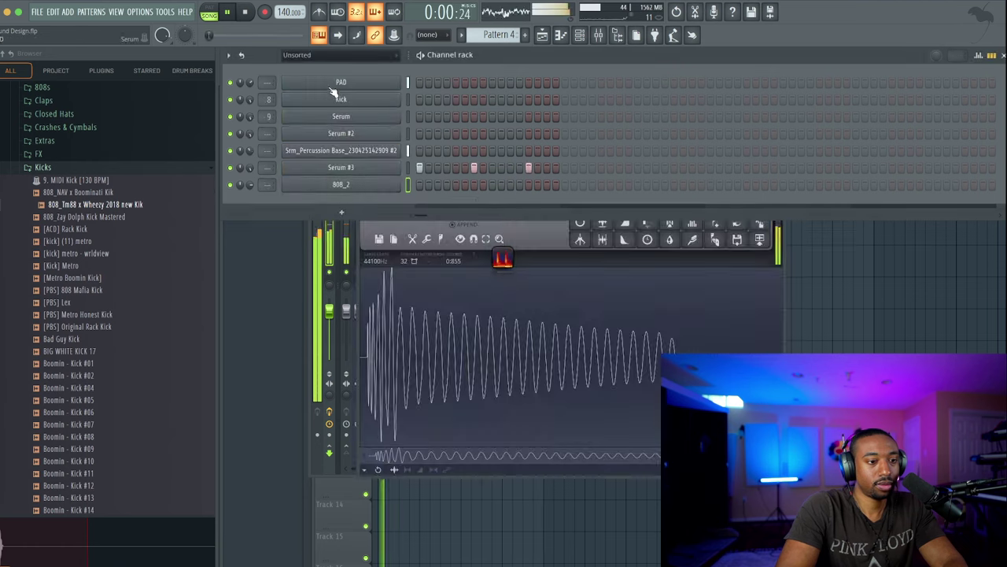
key("space")
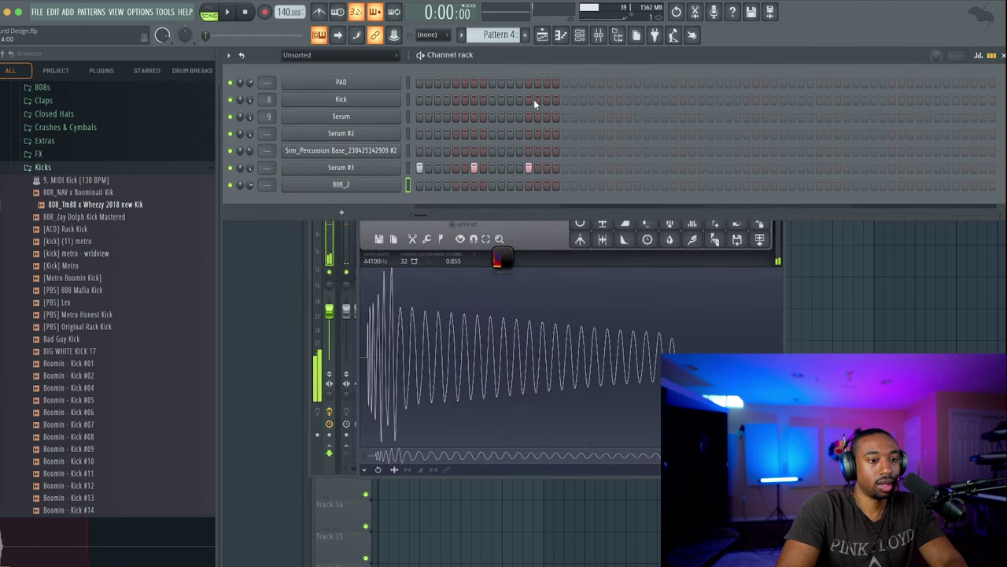
Create a new empty pattern and place it at the start of playlist track 7
key("ctrl+s")
left_click(852, 311)
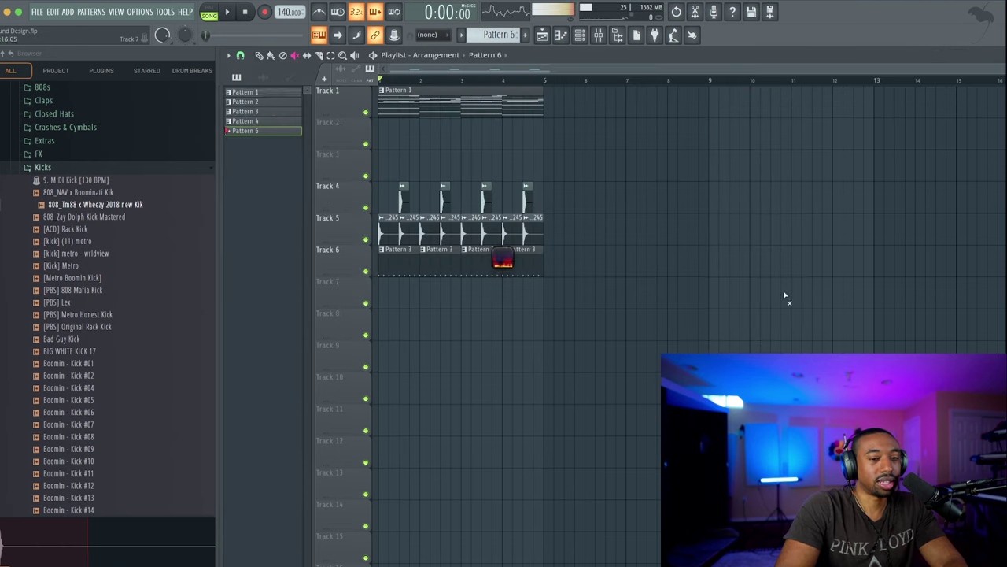
left_click(389, 288)
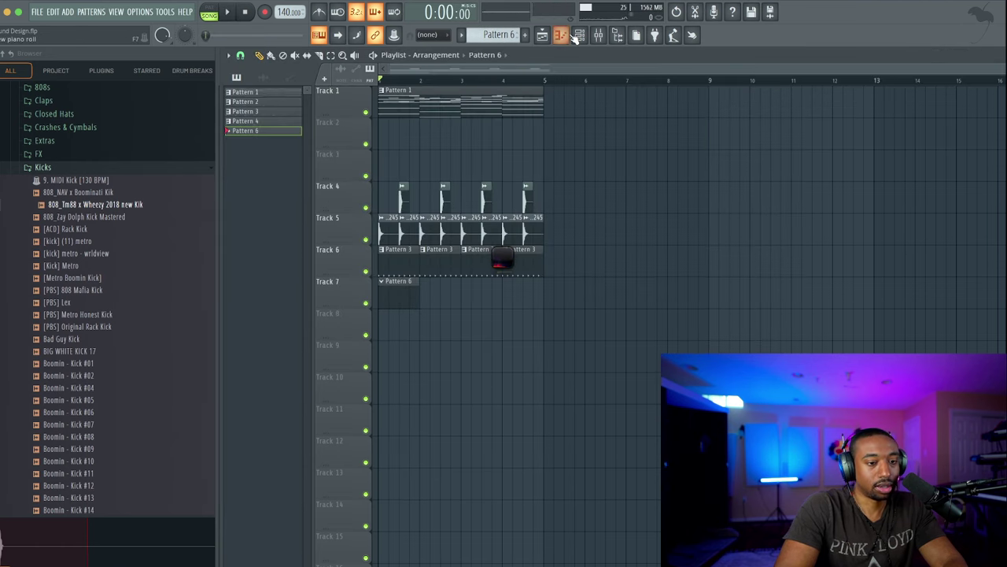
Add a hit on the first step of the 808_2 channel, check its sampler settings, and open the channel's piano roll
left_click(579, 35)
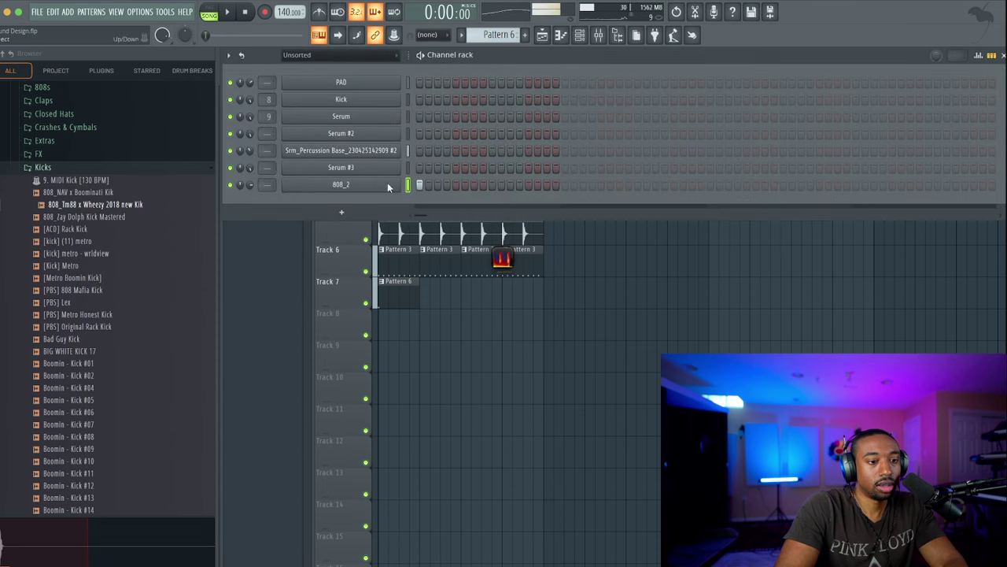
left_click(334, 185)
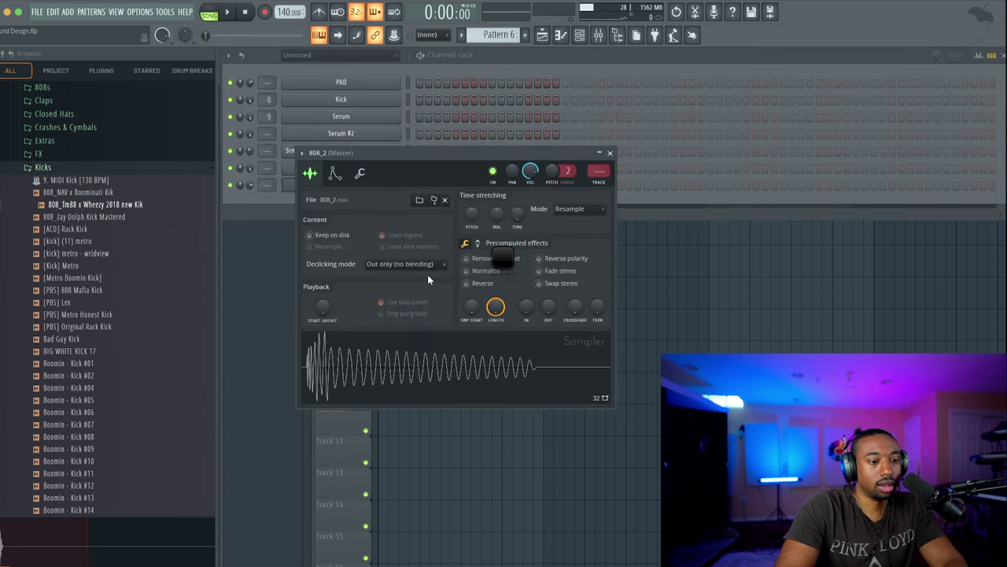
left_click(610, 154)
right_click(407, 176)
left_click(413, 179)
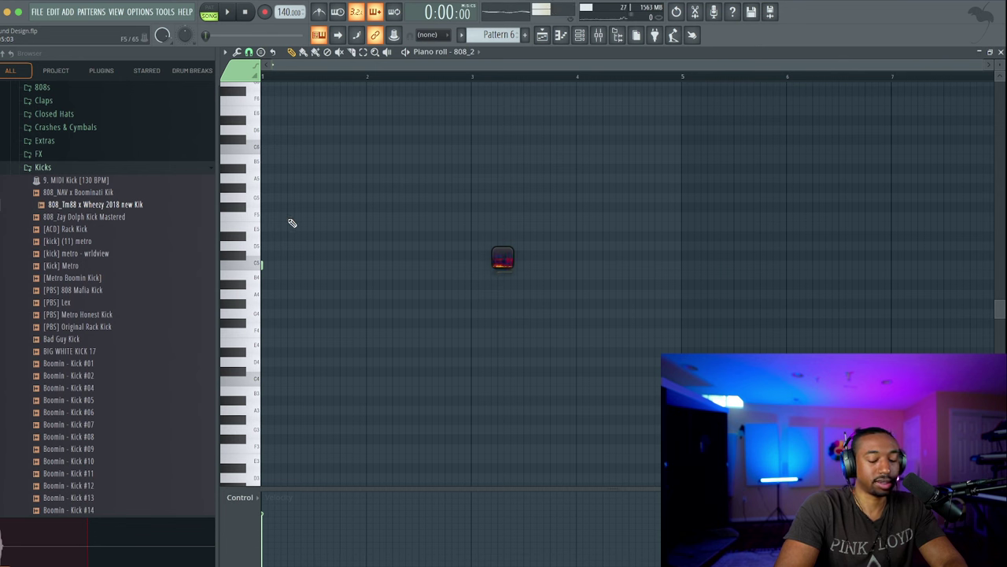
Move the first 808_2 note in Pattern 6 to F#5 while auditioning it against the arrangement
mouse_move(254, 162)
left_mouse_down()
mouse_move(247, 92)
mouse_move(259, 203)
mouse_move(271, 212)
mouse_move(261, 144)
left_mouse_up()
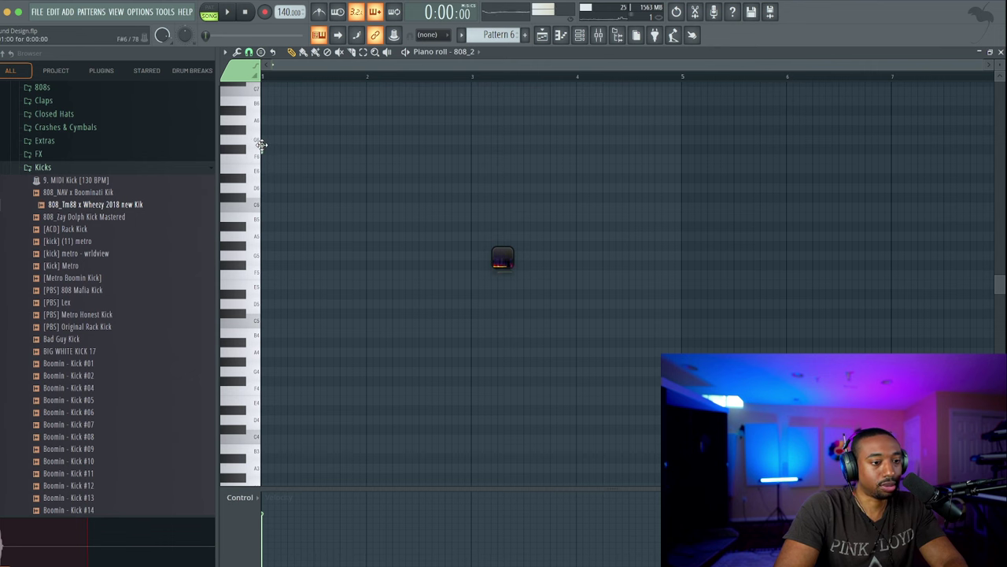
key("space")
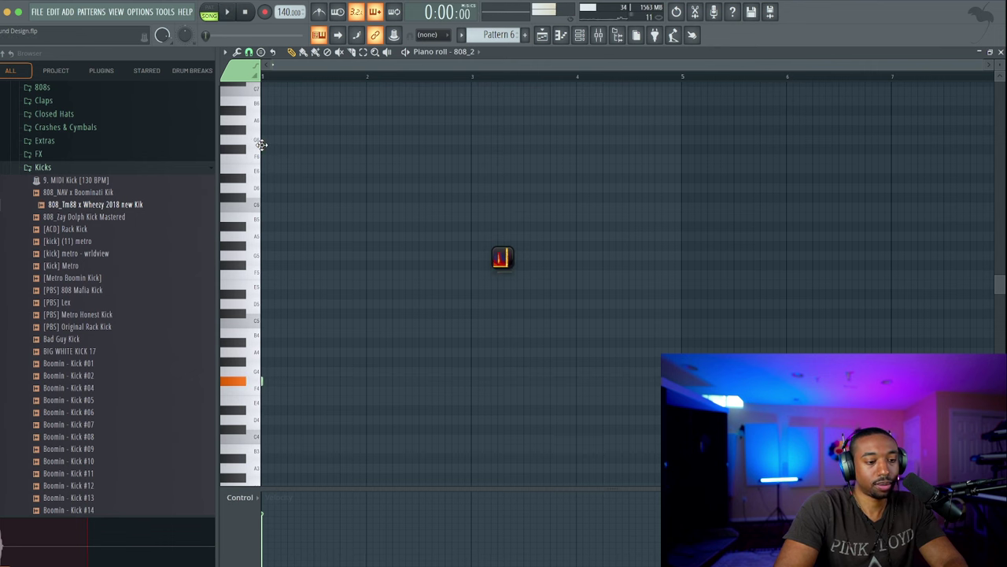
key("space")
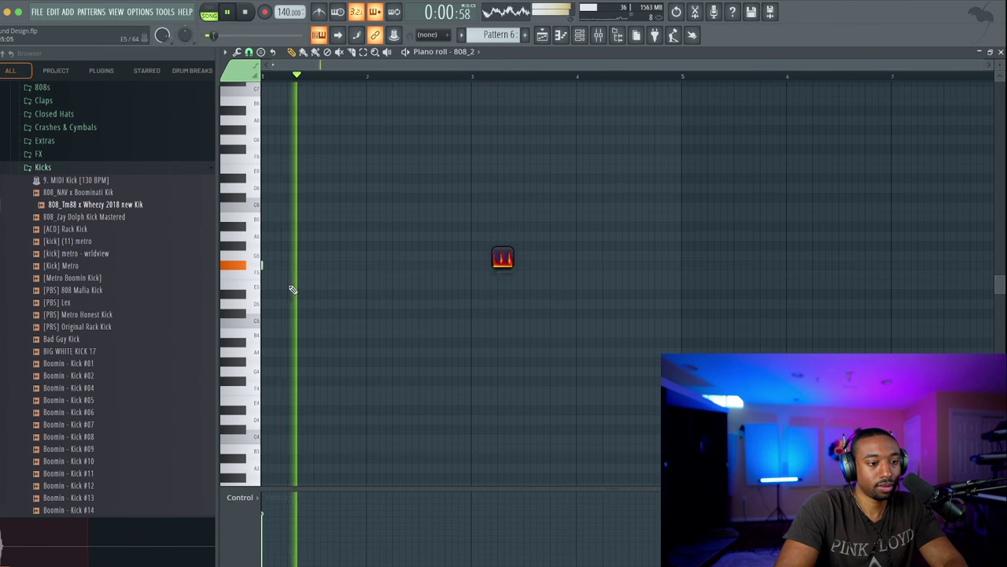
Add F#5 notes on steps 7 and 13 of bar 1 in the 808_2 piano roll while the arrangement plays
scroll(320, 275, "up", 2)
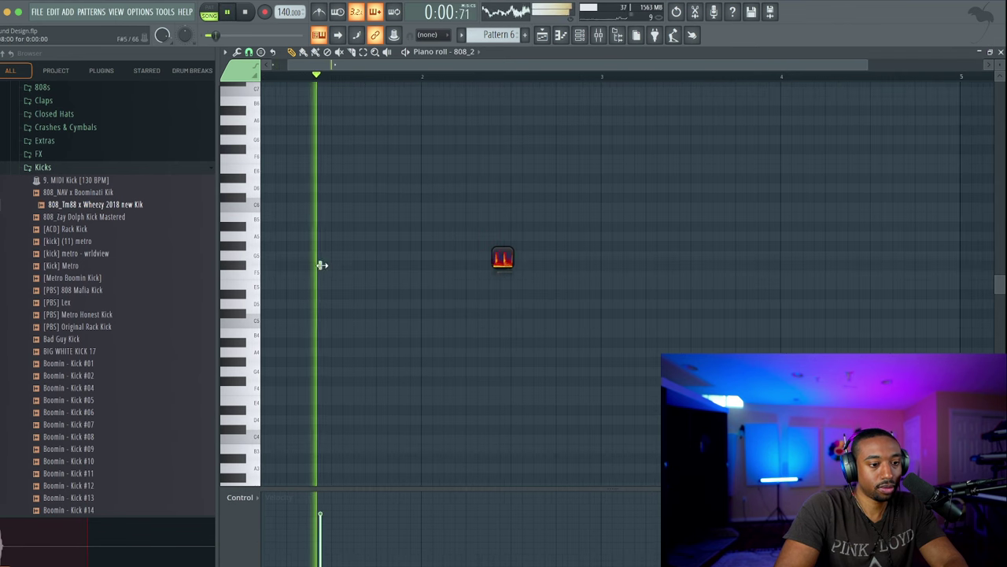
left_click(319, 265)
key("space")
left_click_drag(319, 265, 309, 265)
key("space")
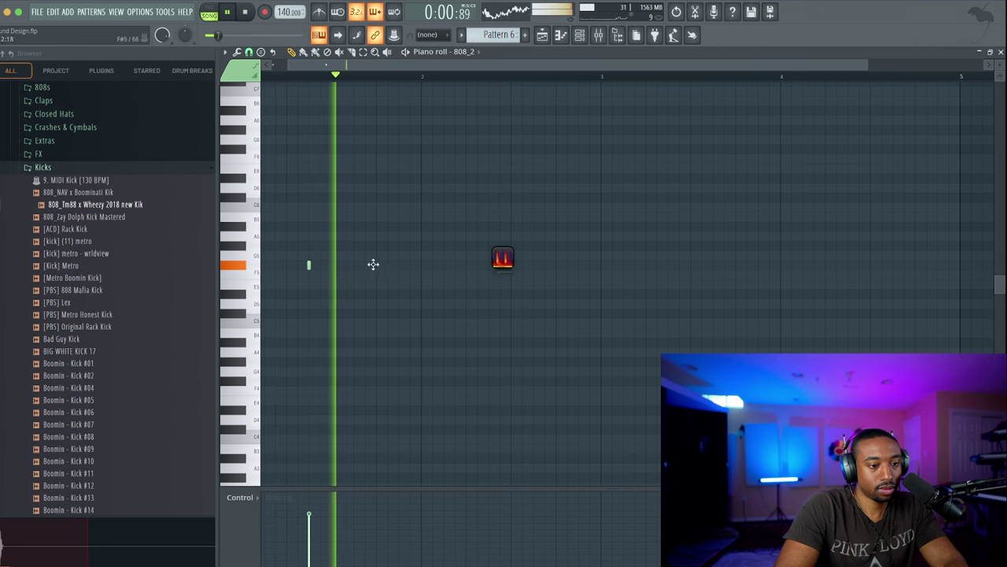
left_click(376, 265)
key("space")
scroll(370, 275, "down", 3)
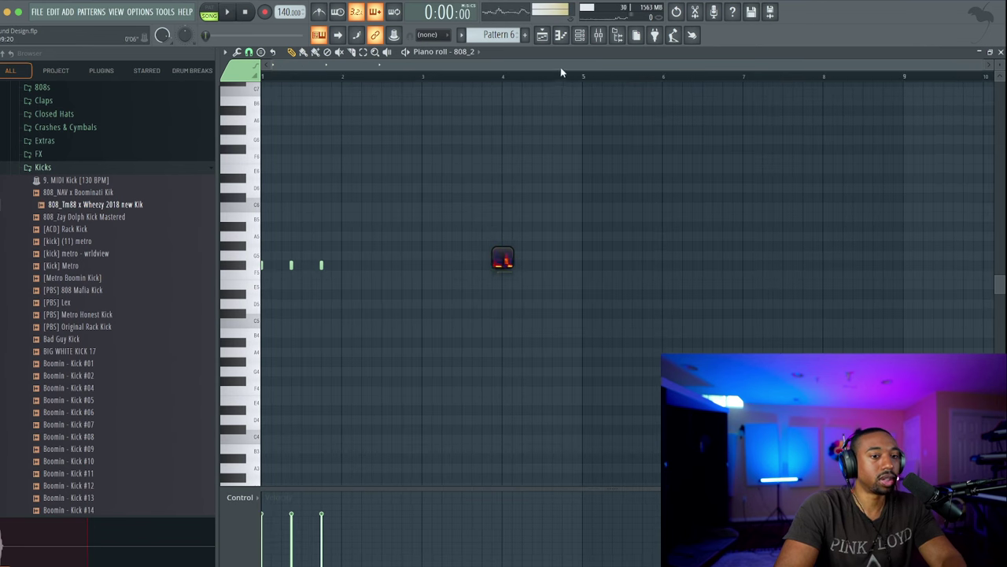
Play the arrangement and place a second Pattern 6 clip on playlist track 7 at bar 3
left_click(580, 34)
left_click(580, 35)
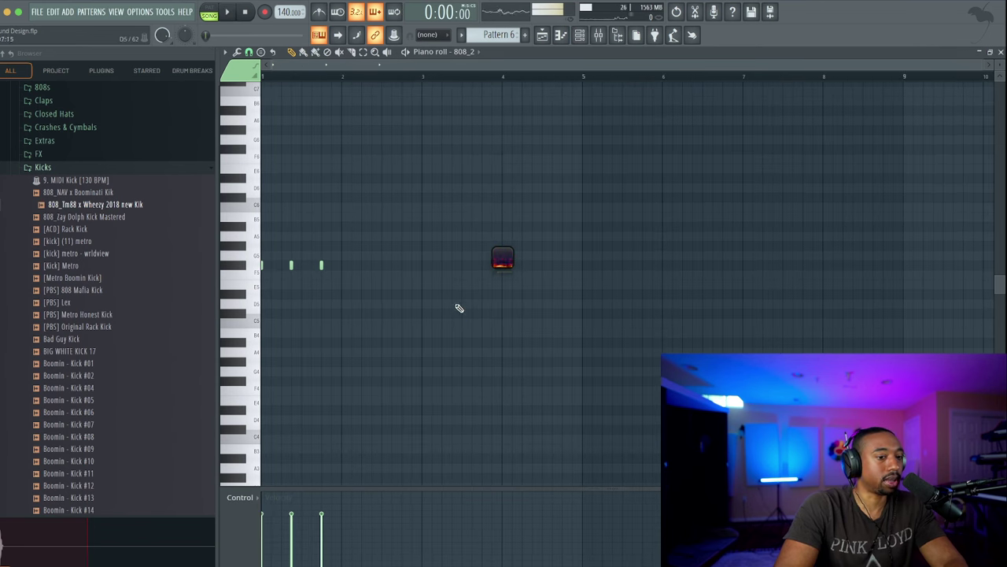
left_click(542, 35)
key("space")
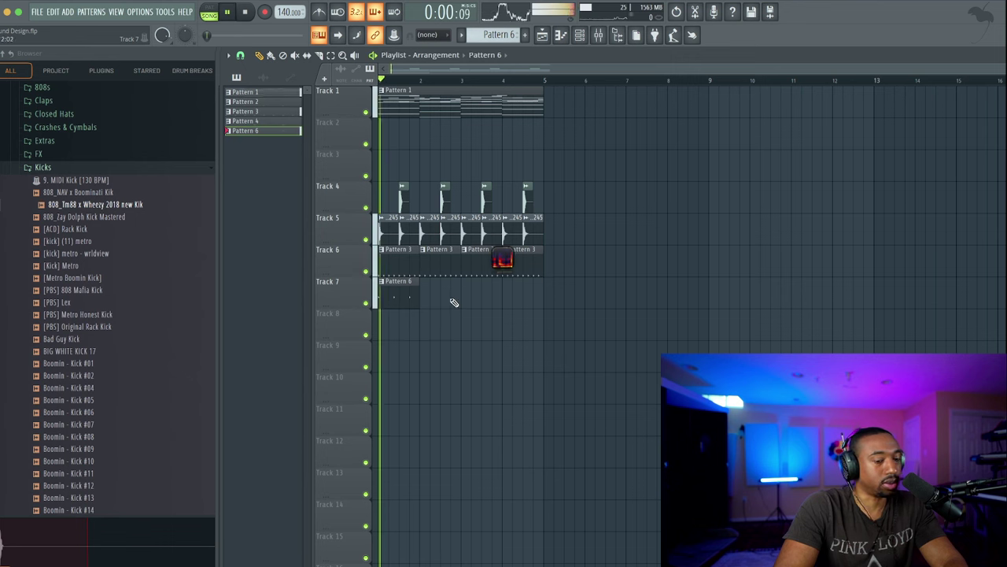
left_click(463, 296)
Remove the 808_2 hits on steps 7 and 13 and add one on step 17, at the start of bar 2
left_click(580, 34)
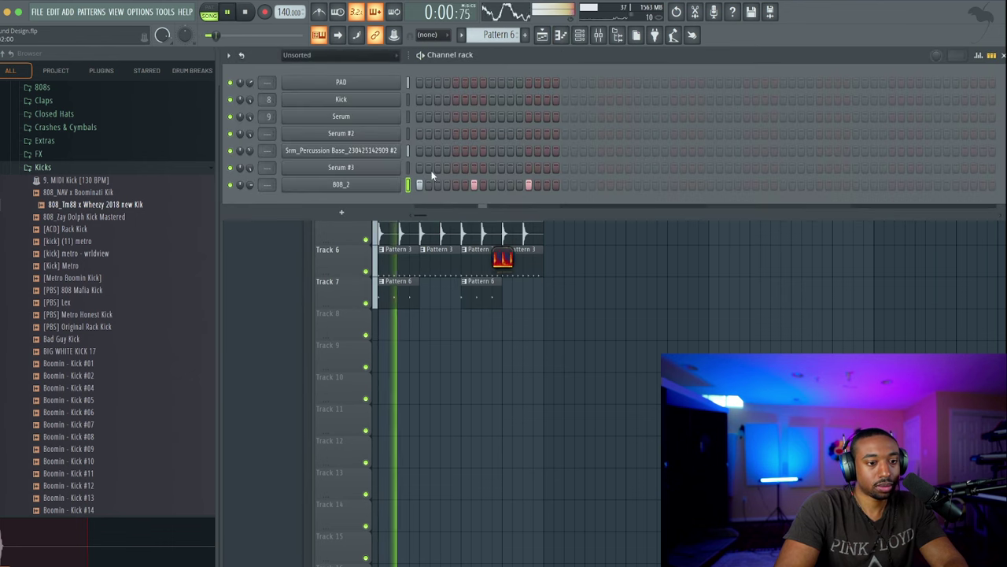
left_click(528, 184)
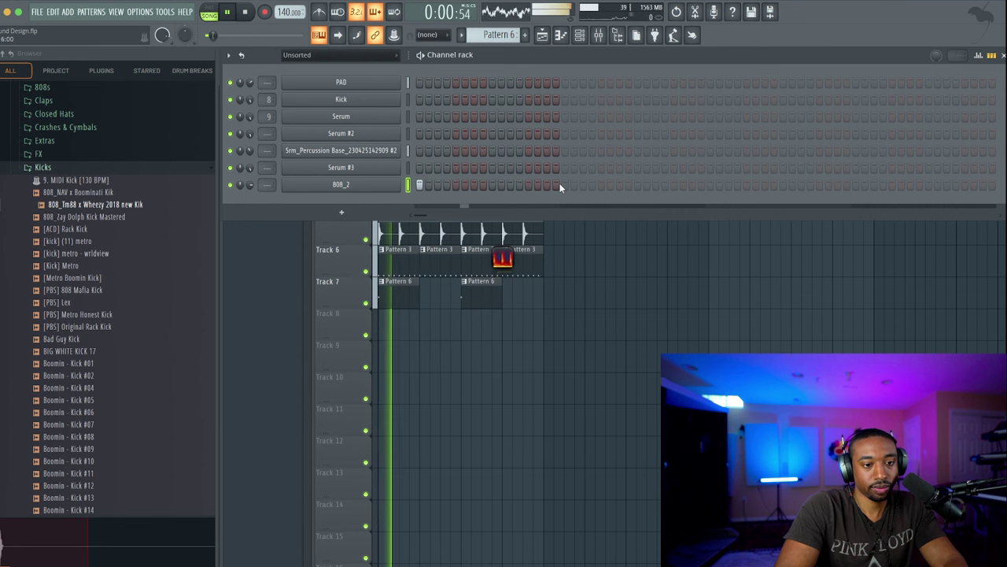
right_click(401, 184)
left_click(388, 191)
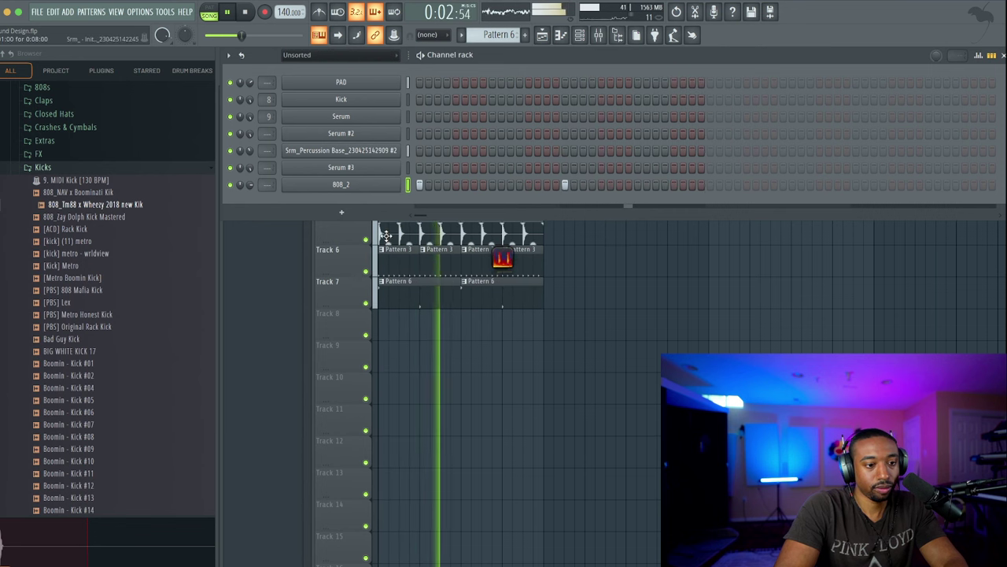
Move the 808_2 note at bar 2 to F#5 and return to the playlist with playback stopped
right_click(389, 191)
left_click(422, 184)
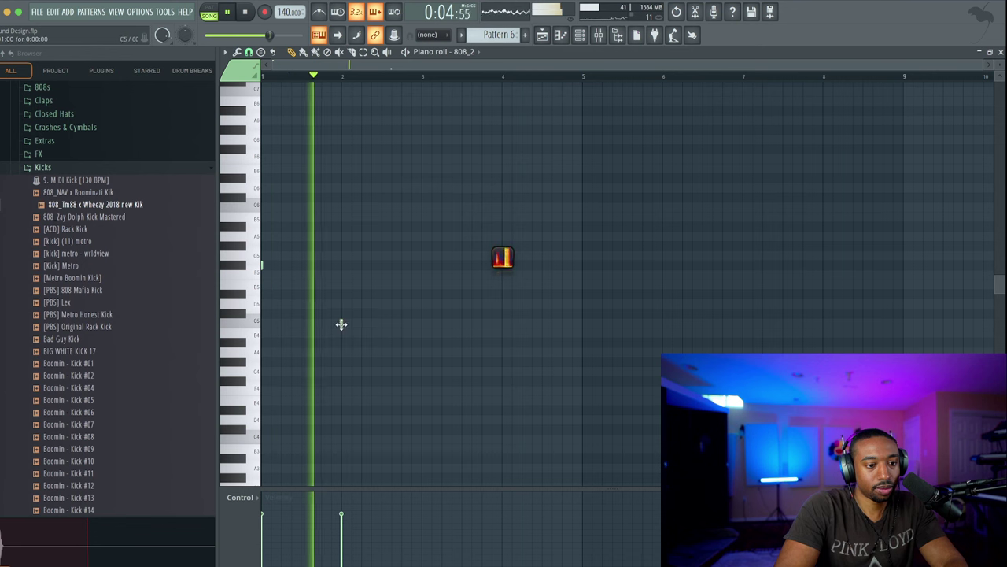
left_click_drag(342, 323, 341, 265)
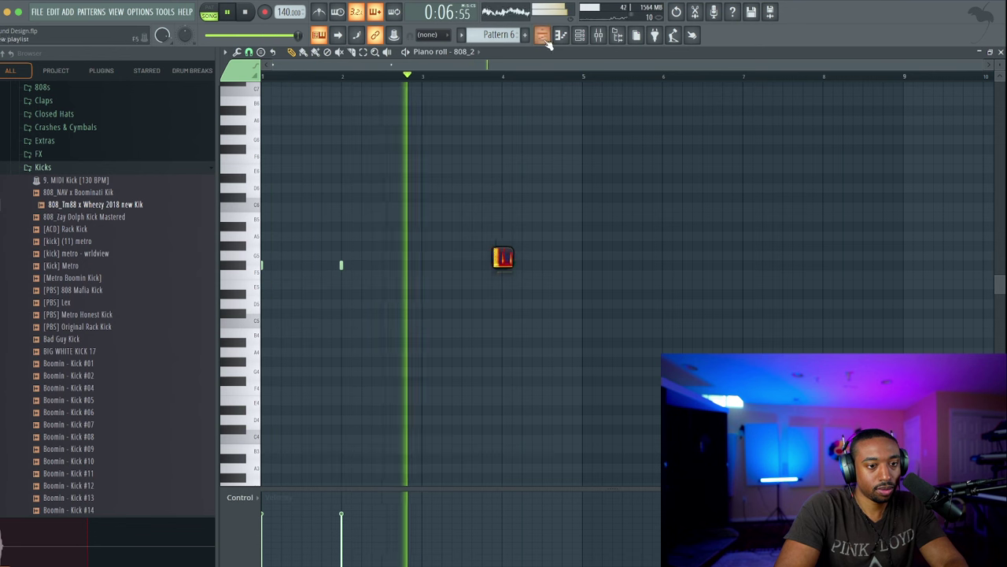
key("F5")
key("space")
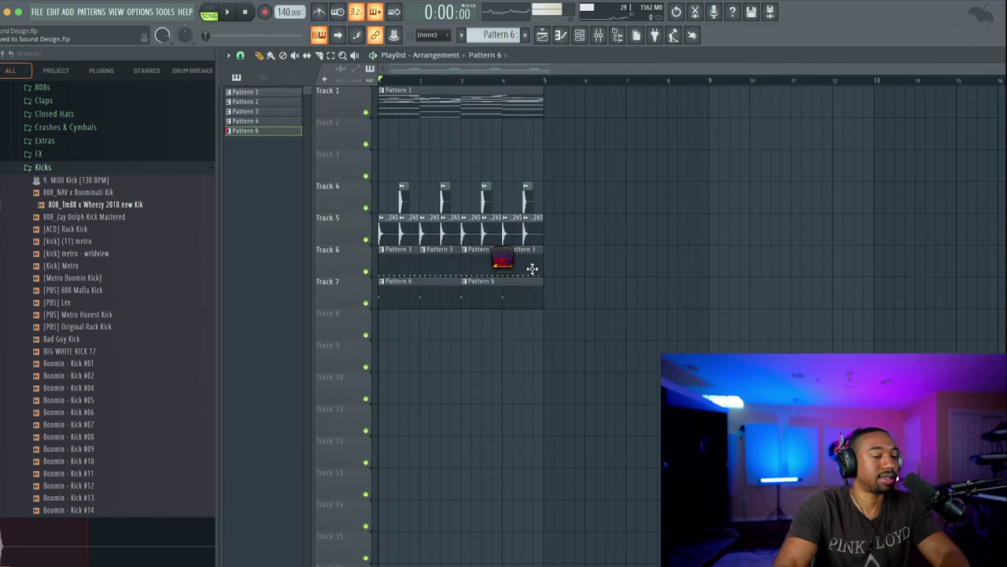
Raise the Boost amount in the precomputed effects of the 808_2 sampler channel
key("F6")
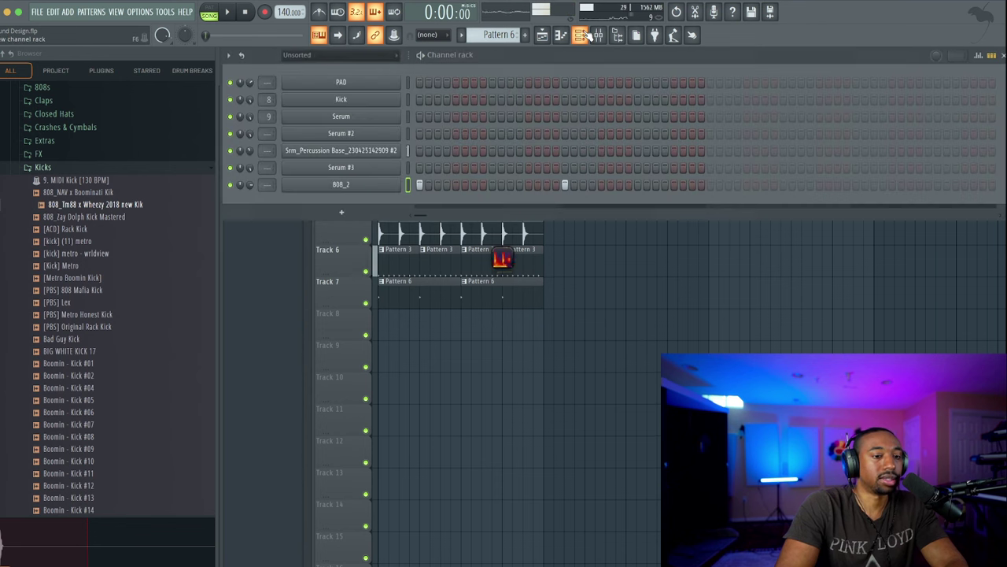
left_click(341, 184)
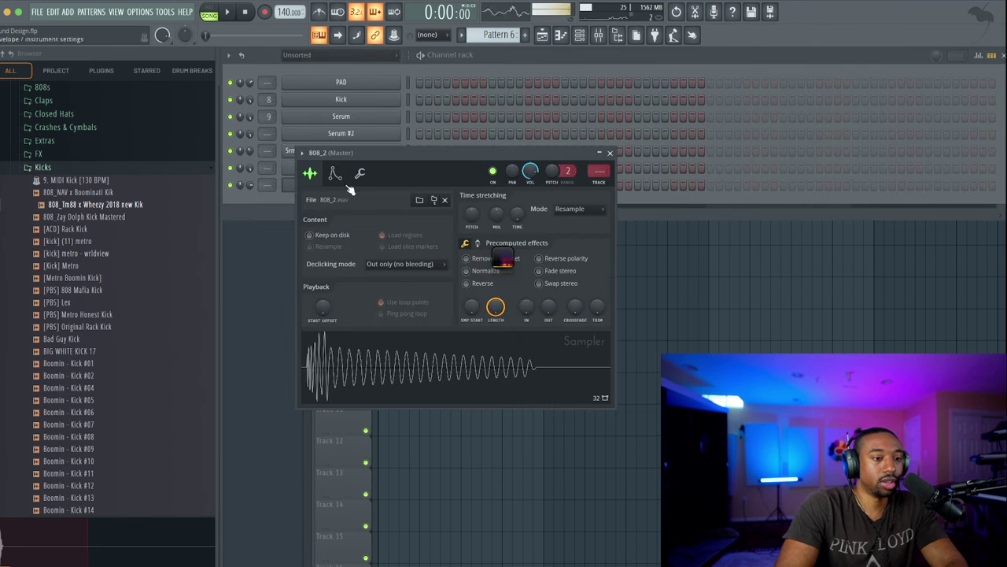
left_click(477, 243)
left_click_drag(472, 265, 472, 262)
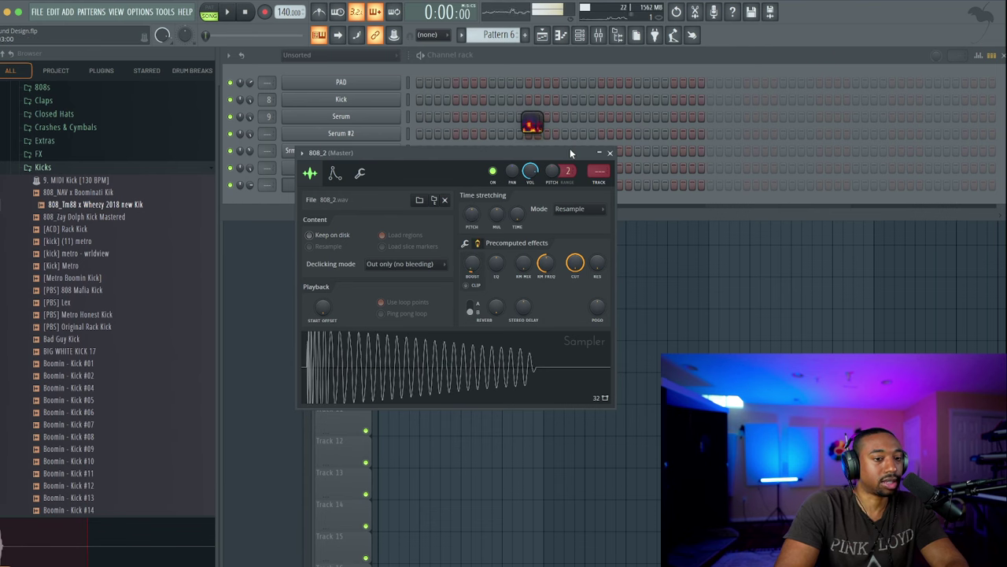
Route the 808_2 channel to mixer track 13 and load FabFilter Saturn 2 in its first effect slot
key("F9")
left_click(606, 170)
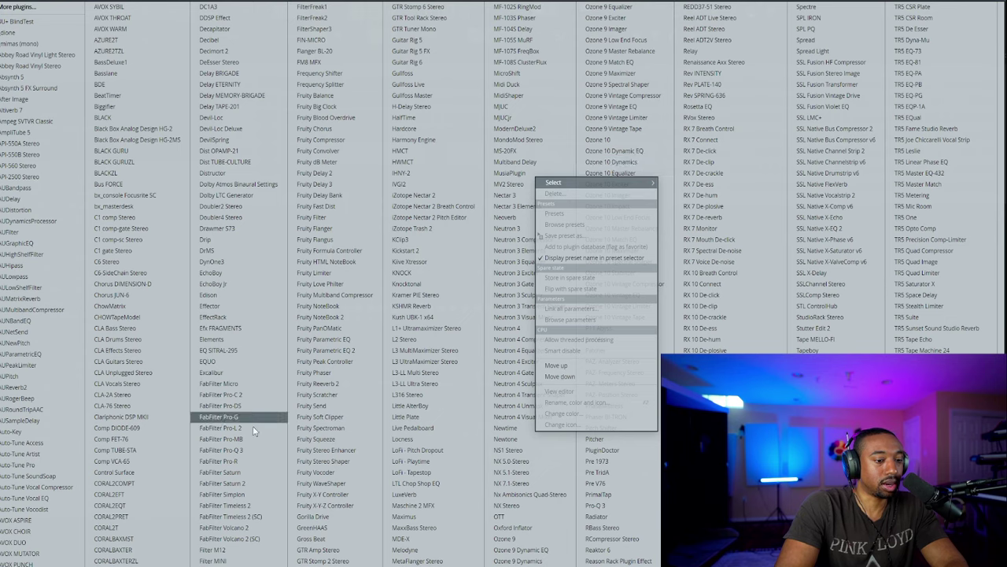
left_click(223, 483)
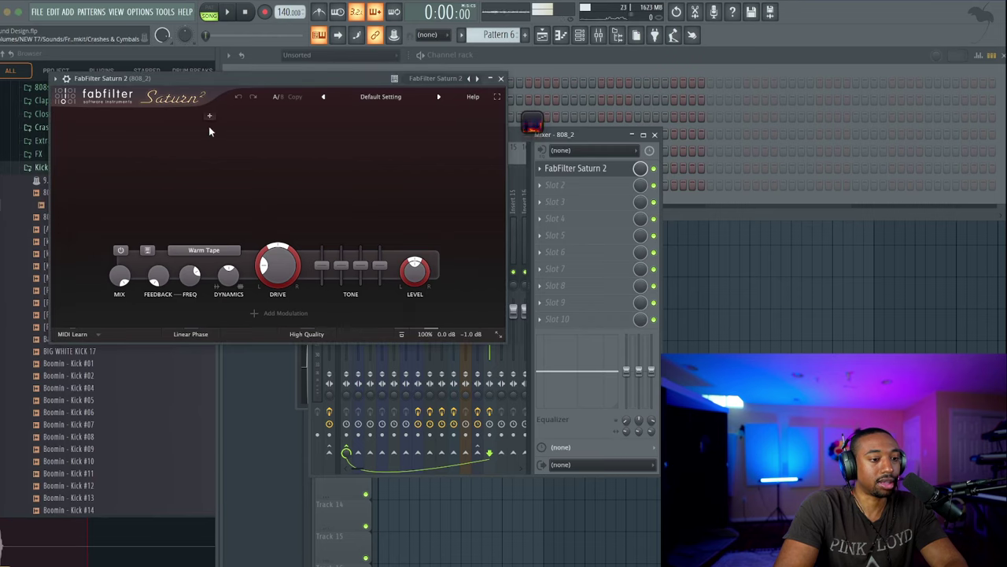
Split Saturn 2 into two bands, set band 1 drive to 0% and band 2 drive to 100%, and lower the crossover frequency
left_click(198, 122)
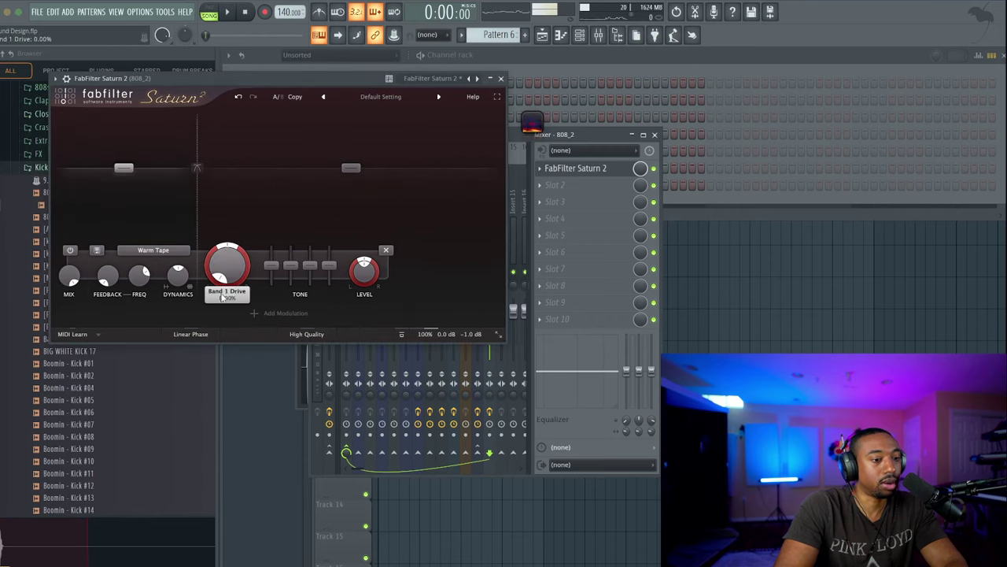
left_click(352, 168)
left_click_drag(331, 275, 340, 221)
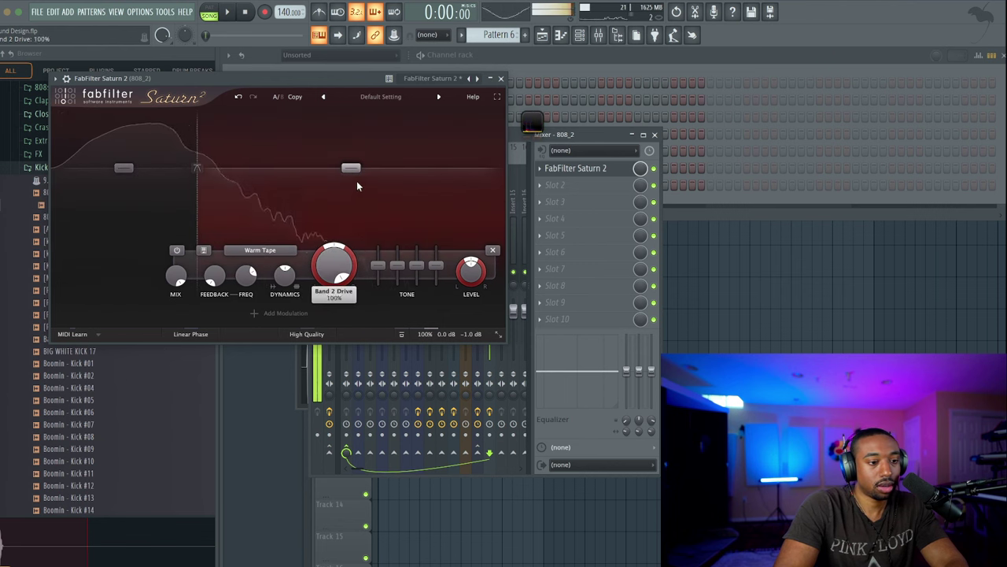
left_click_drag(197, 187, 163, 195)
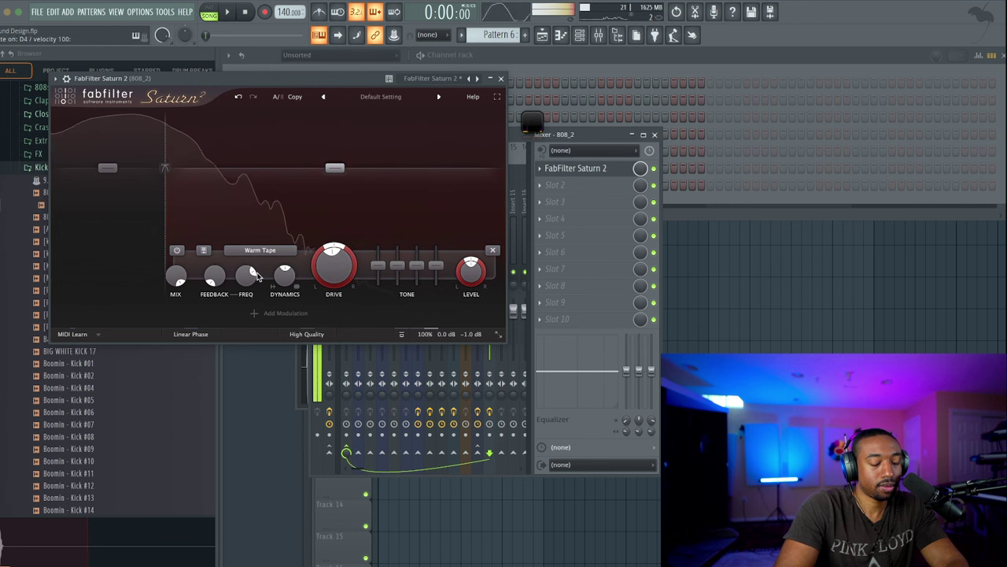
left_click(501, 79)
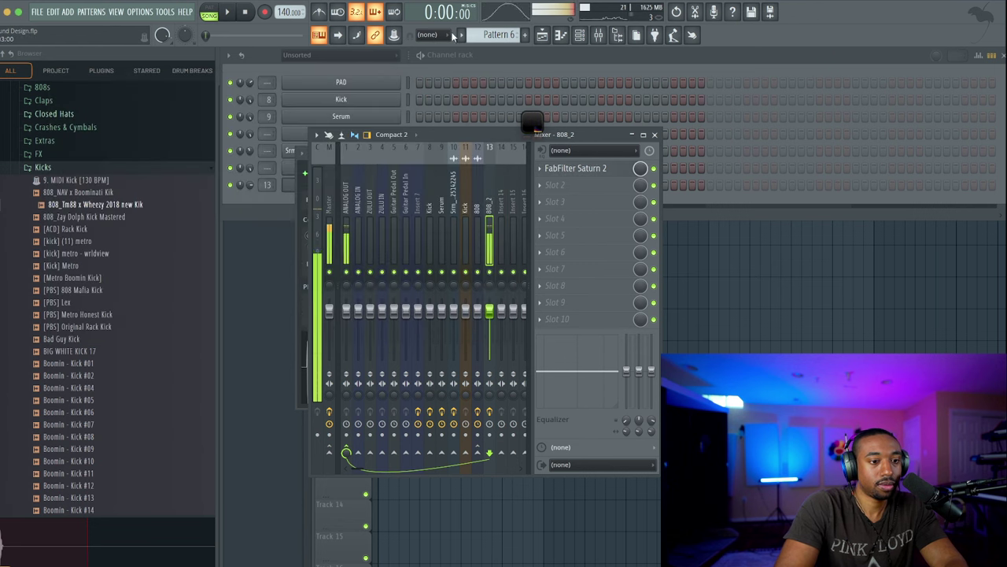
left_click(450, 64)
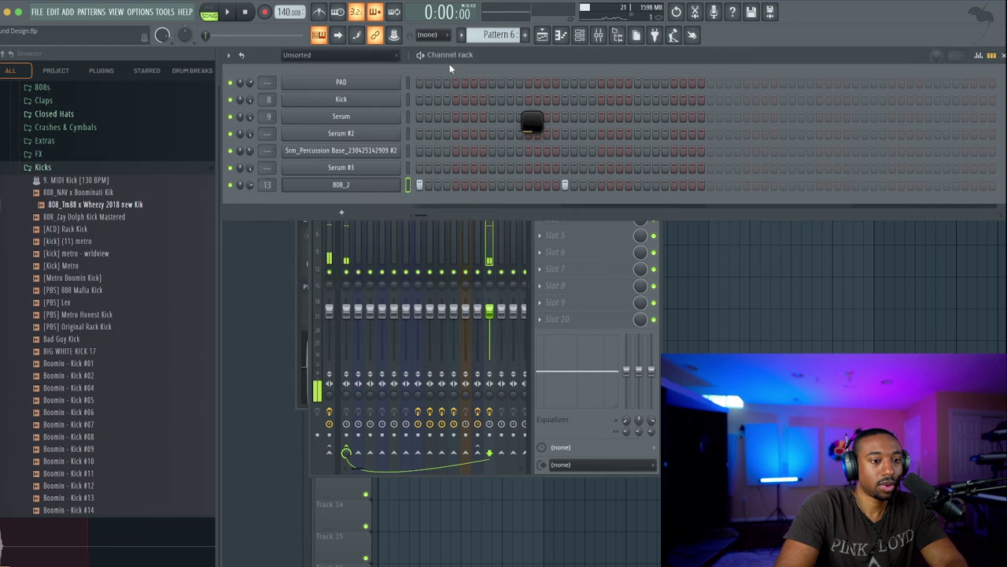
Play the arrangement with the processed 808 and review the 808_2 notes in the piano roll
right_click(390, 187)
left_click(431, 254)
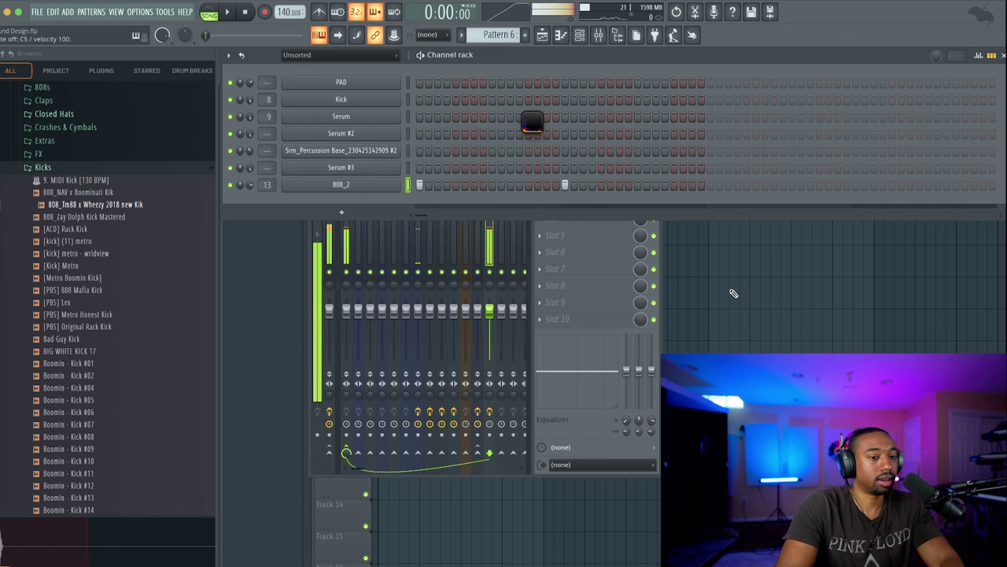
key("F5")
key("space")
key("F6")
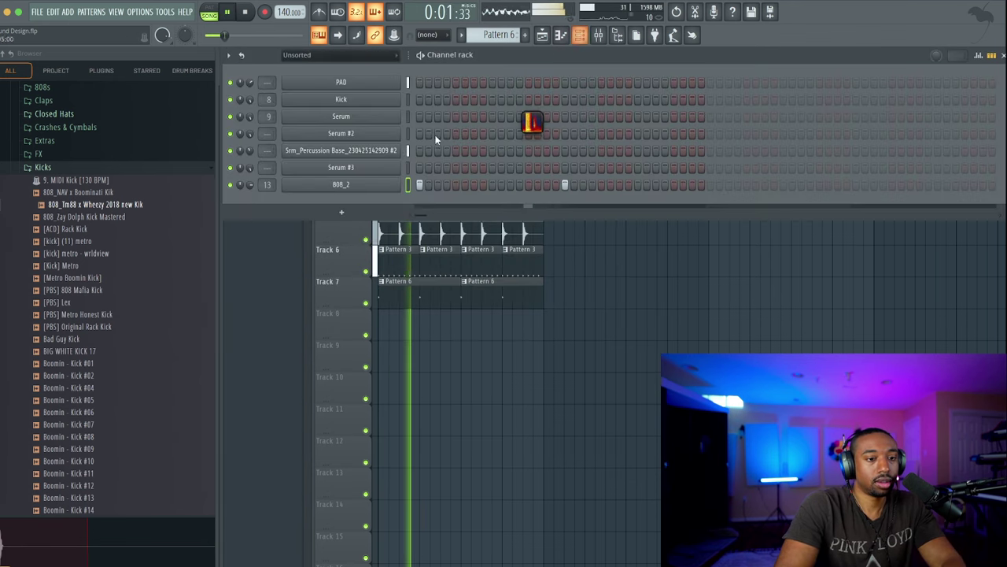
right_click(391, 186)
left_click(418, 187)
key("space")
key("space")
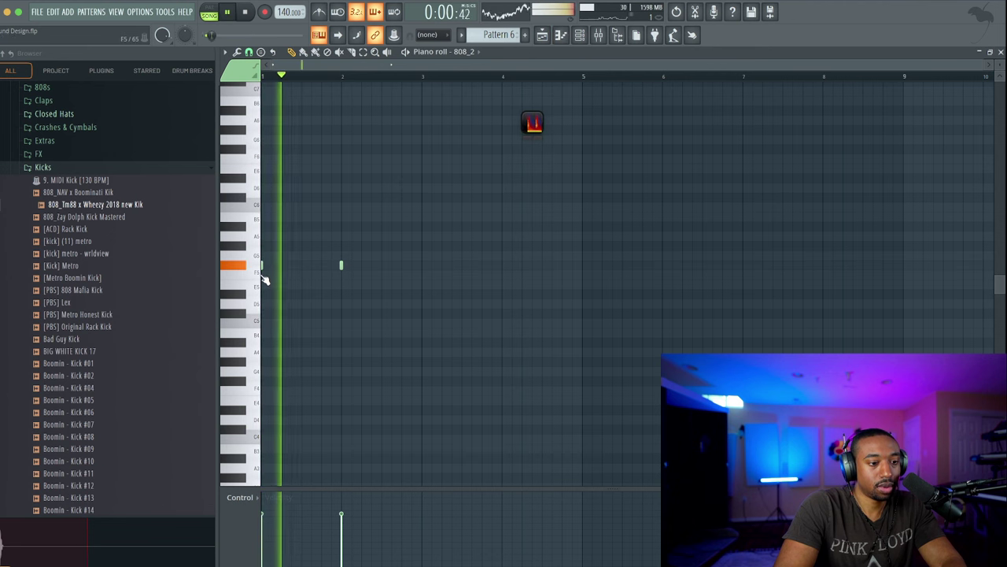
left_click(997, 49)
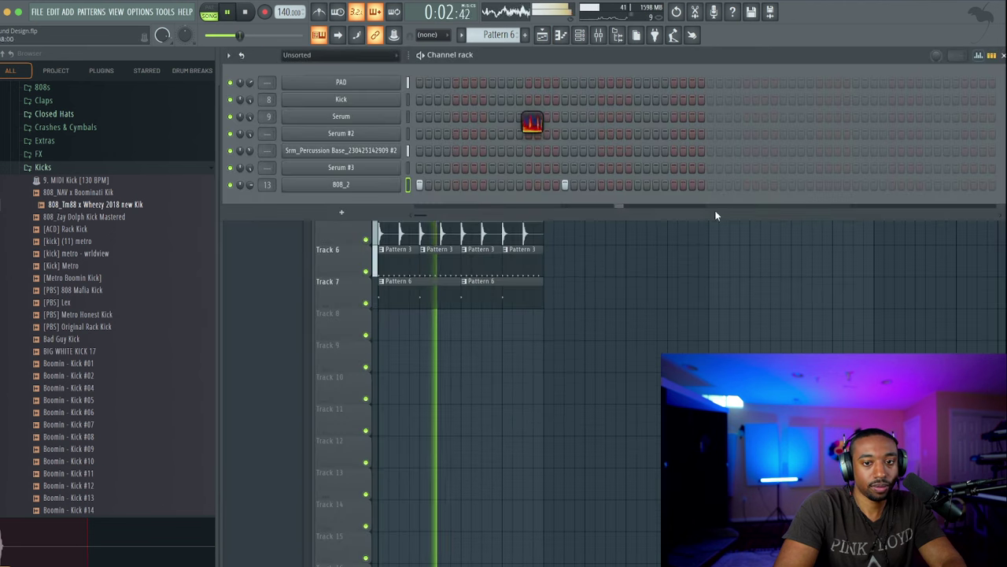
left_click(715, 215)
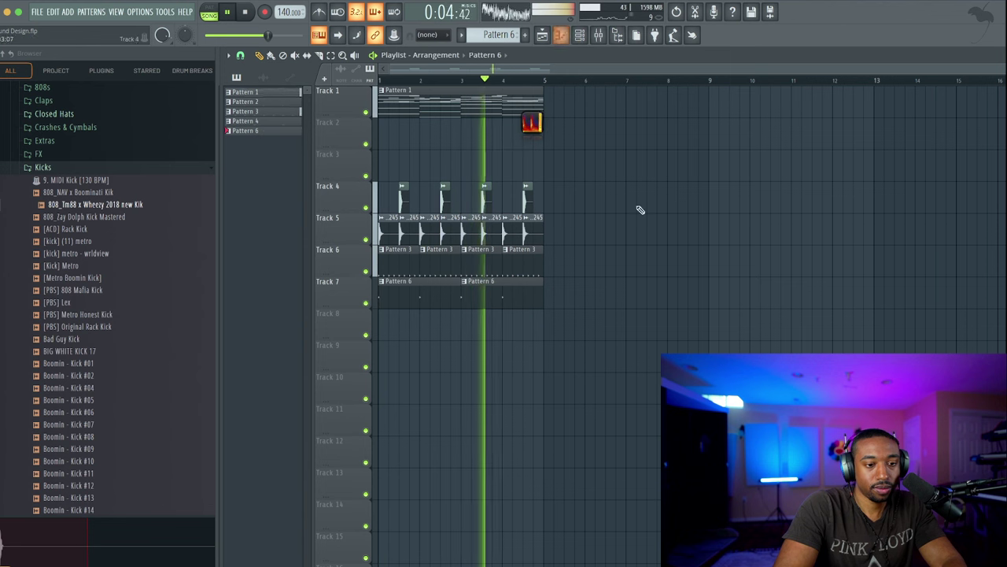
key("space")
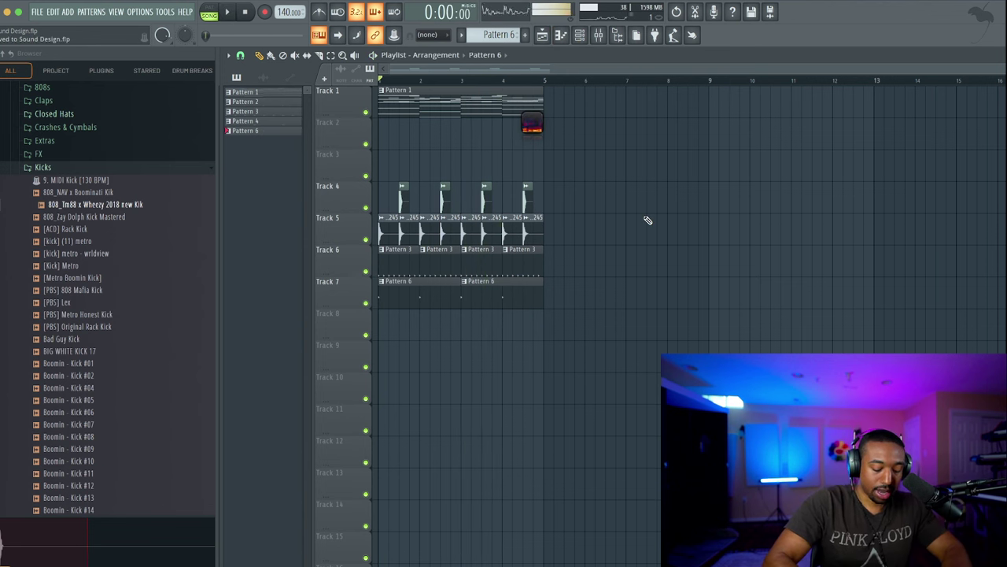
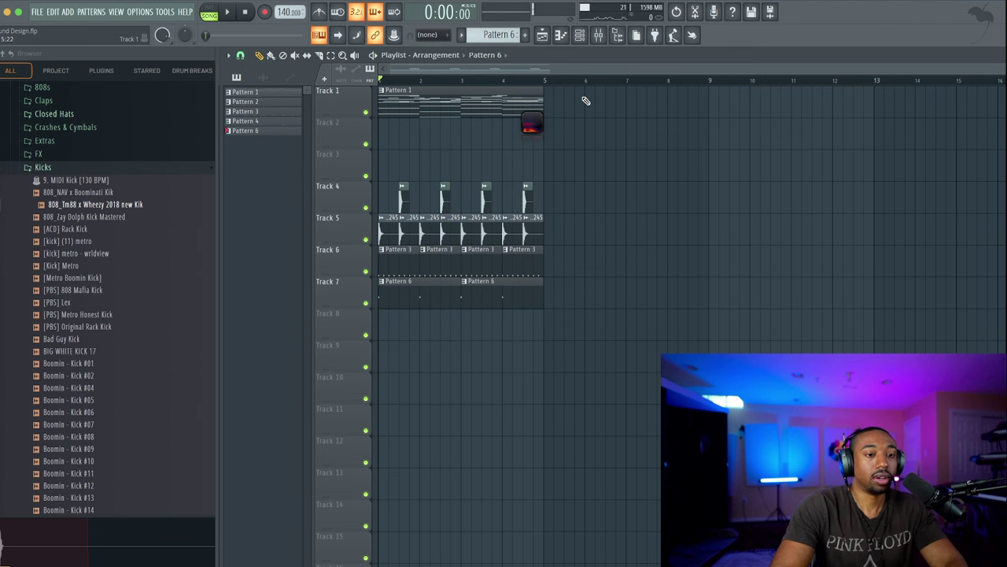
Copy the PAD channel's upper melody notes in Pattern 1, from B5 up to C7, leaving out the lower chord notes
left_click(580, 37)
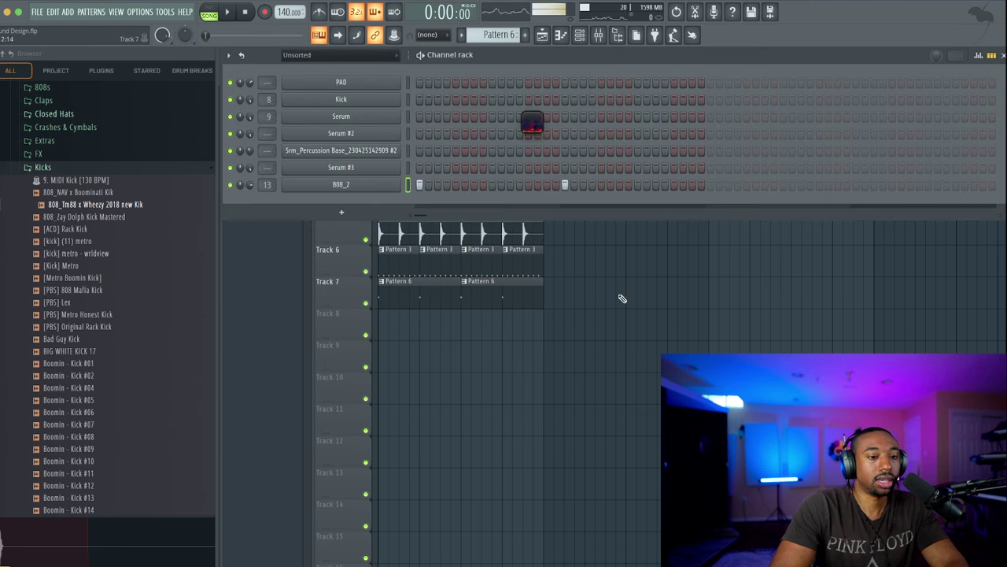
double_click(499, 102)
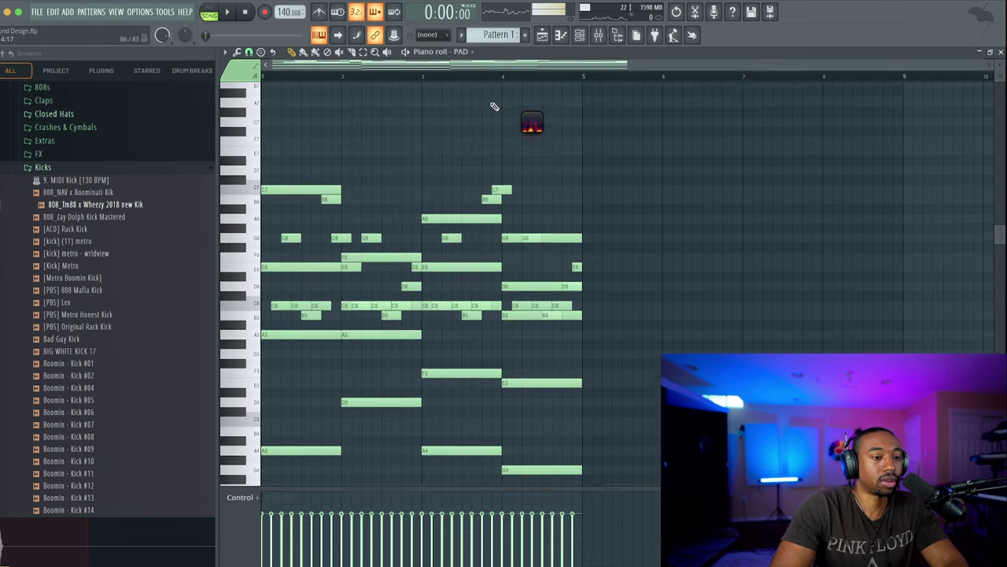
left_click_drag(608, 338, 259, 163)
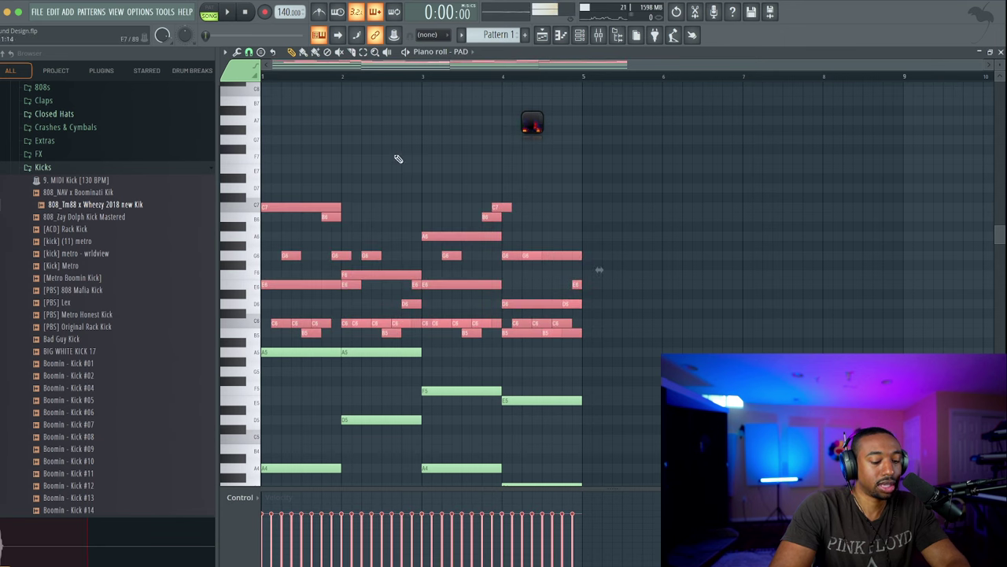
Switch to the first empty pattern and add a new Serum channel to the channel rack
left_click(580, 34)
left_click(513, 35)
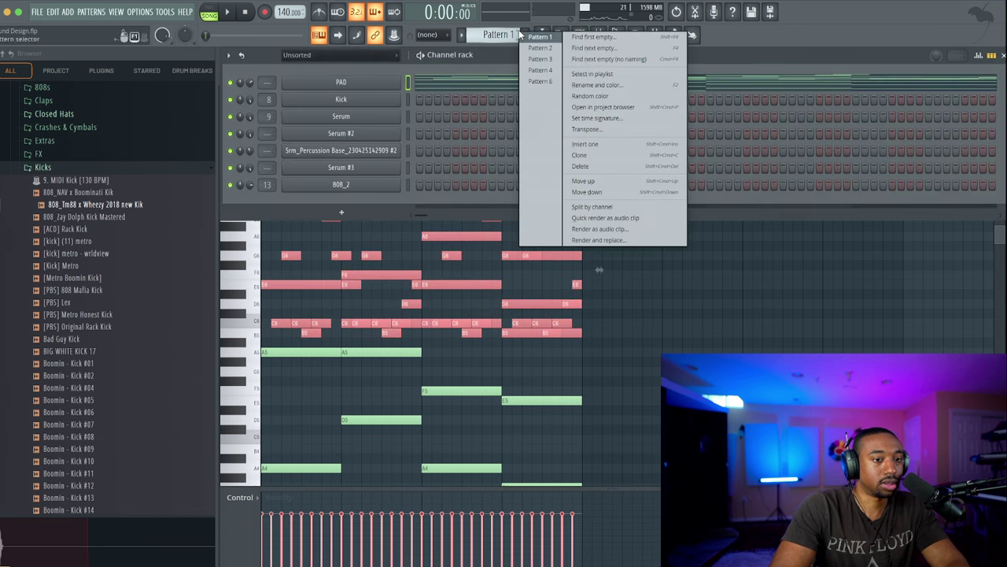
left_click(592, 35)
left_click(341, 212)
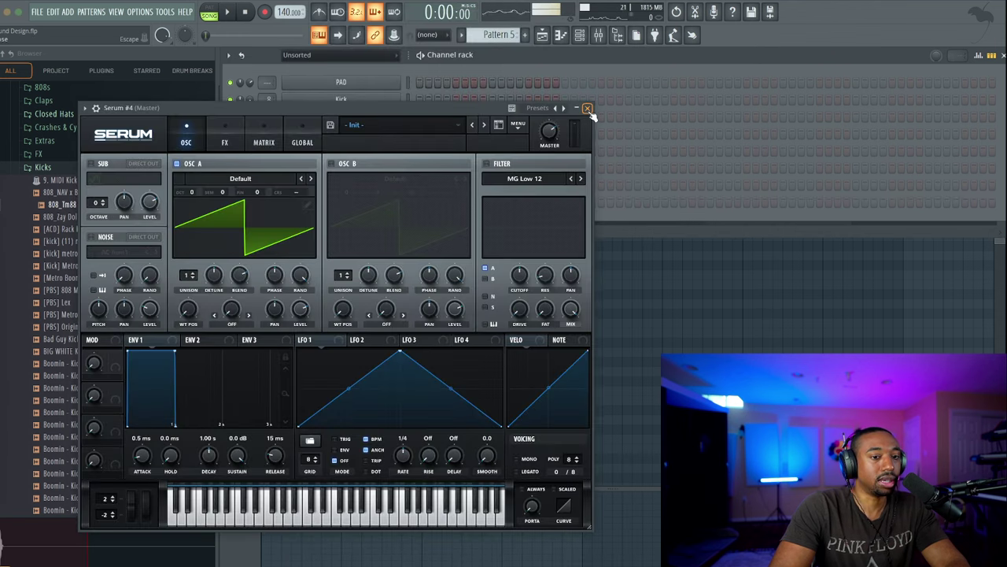
left_click(588, 109)
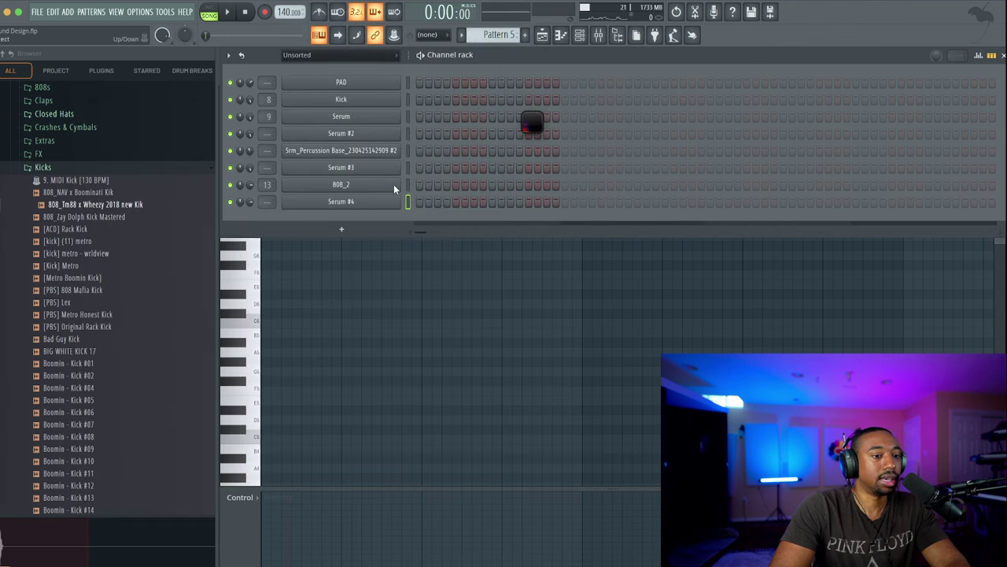
Paste the copied pad melody notes into the Serum #4 piano roll in Pattern 5
right_click(399, 201)
right_click(409, 198)
right_click(399, 203)
left_click(417, 200)
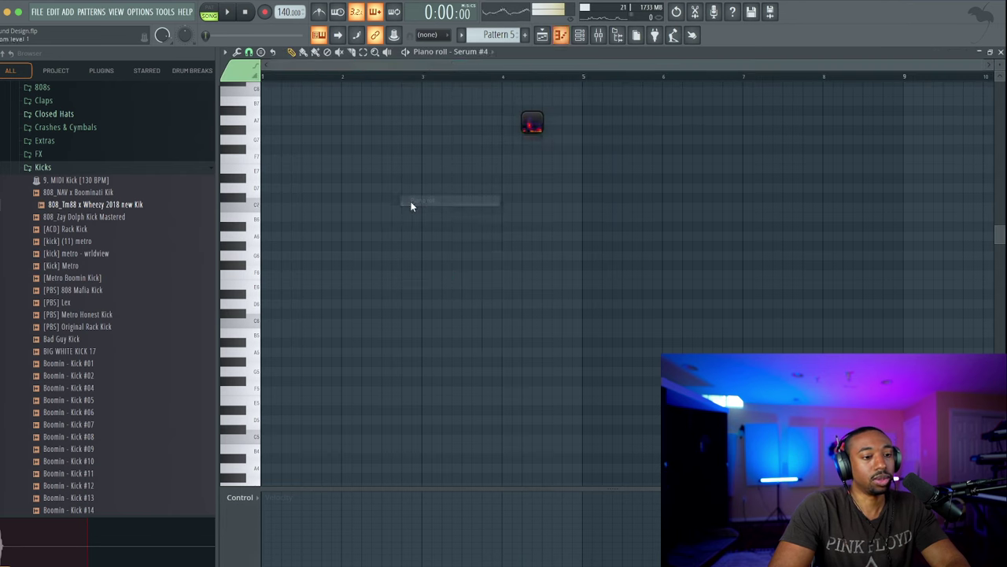
key("ctrl+v")
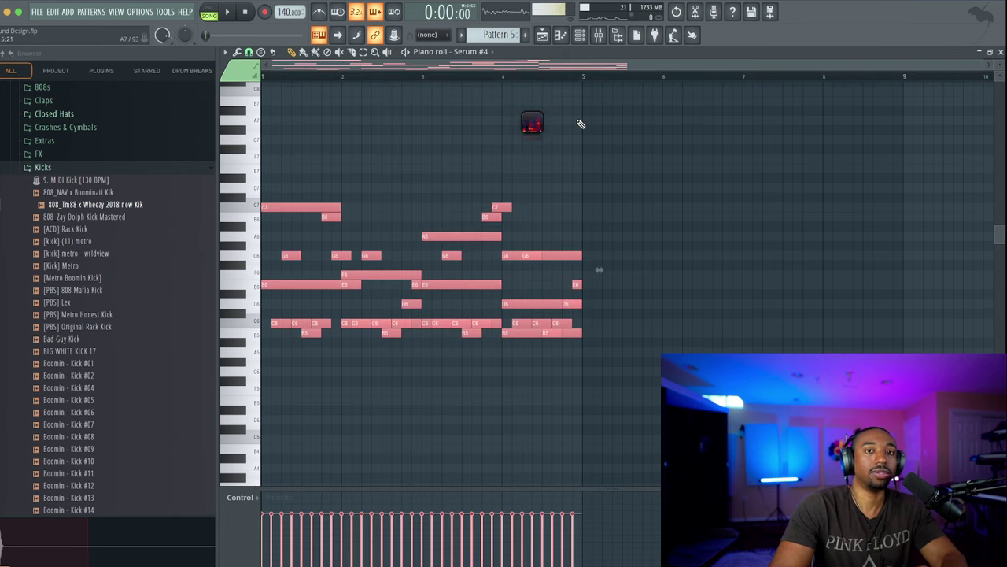
Enable mono and legato voicing in the Serum #4 synth
left_click(579, 34)
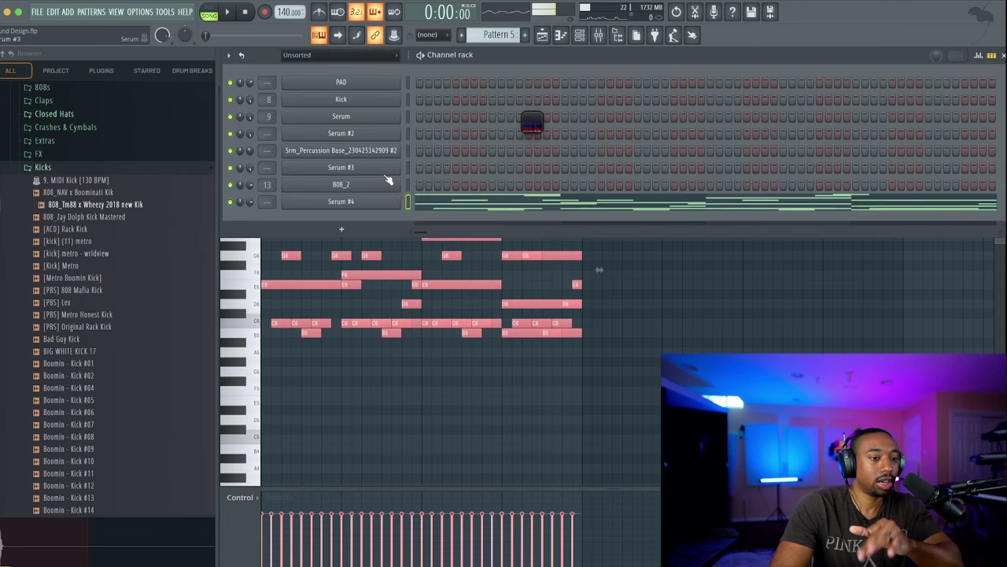
left_click(366, 203)
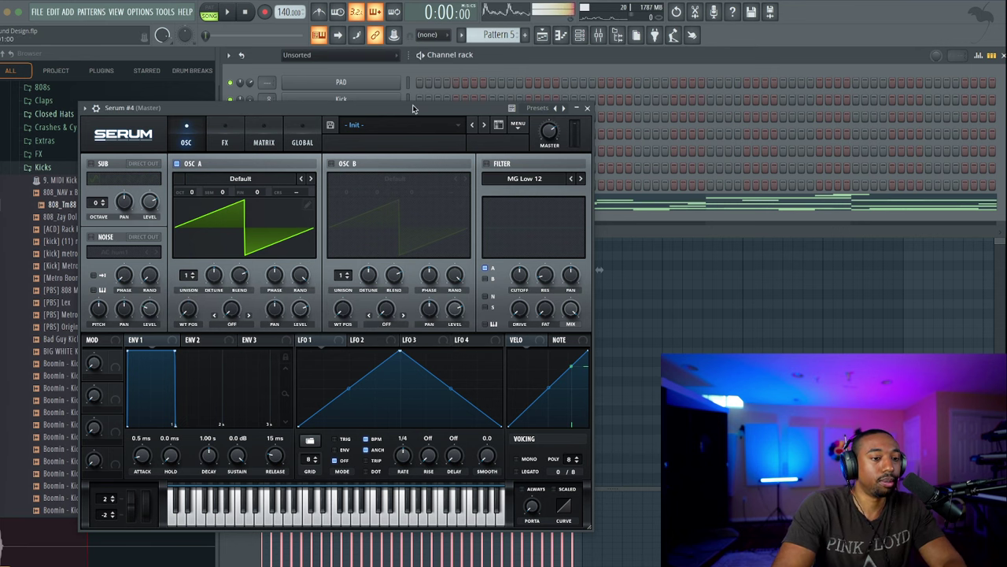
left_click_drag(413, 109, 393, 57)
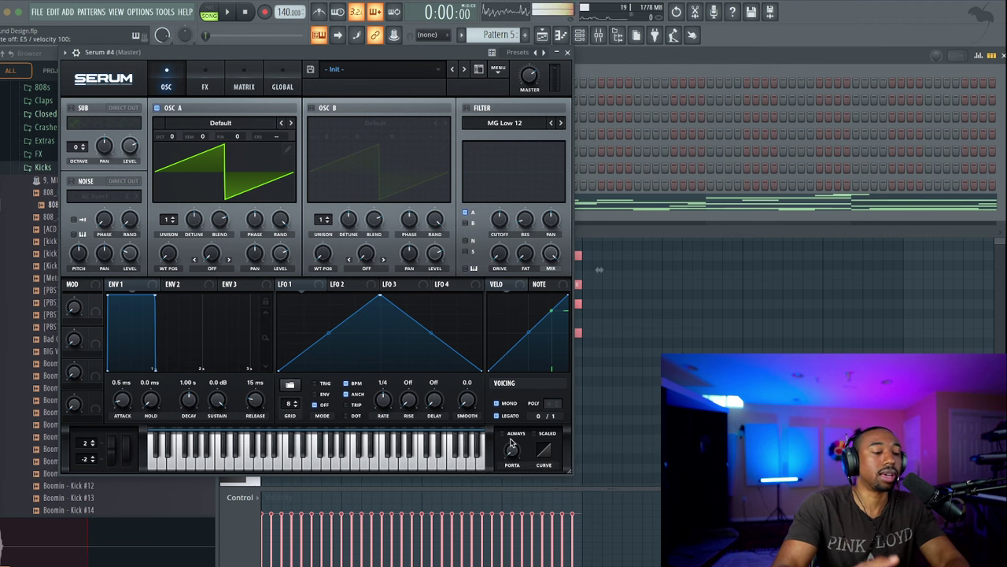
key("space")
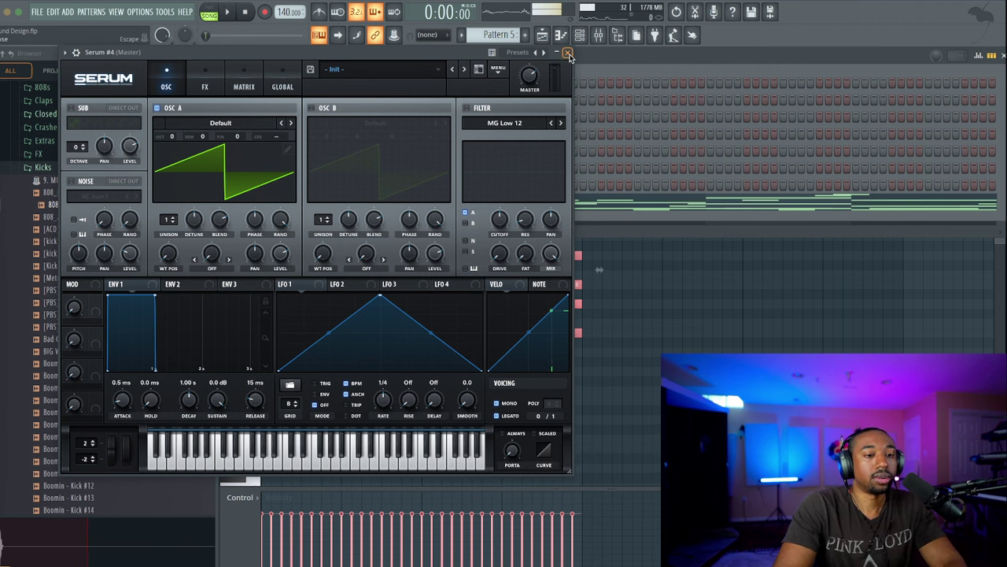
Play Pattern 5 on its own to audition the Serum #4 melody, with its synth window open
left_click(568, 53)
left_click(224, 12)
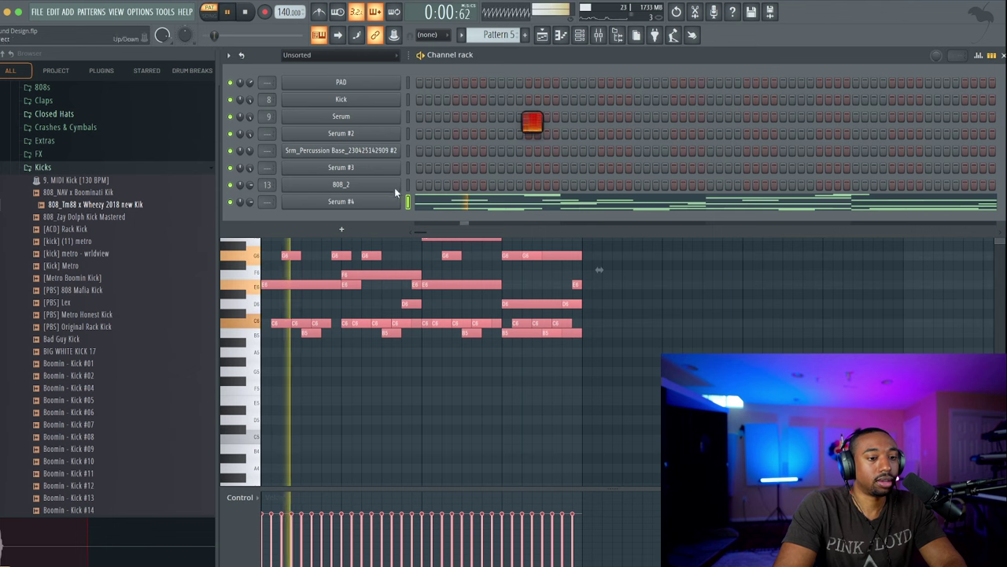
left_click(337, 200)
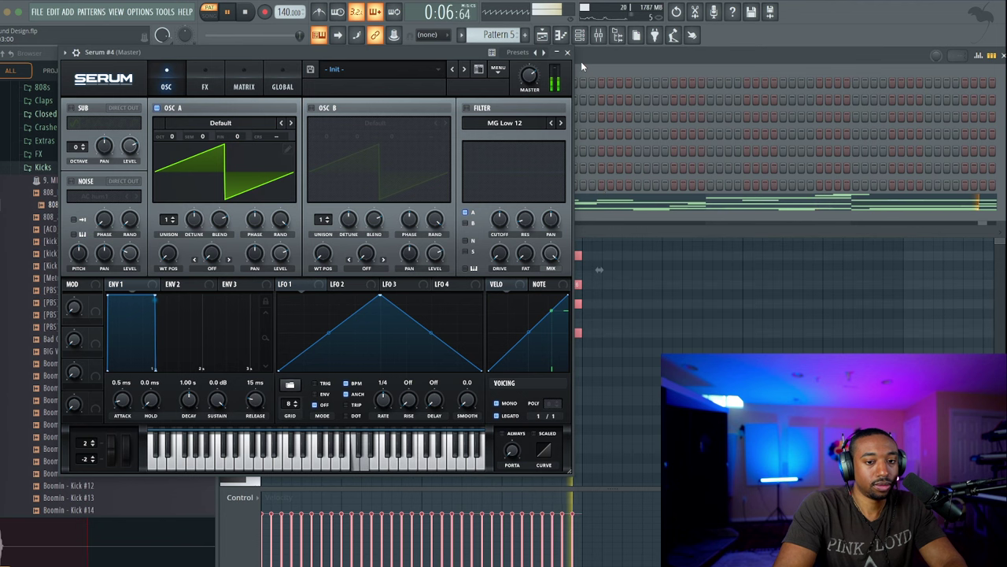
key("space")
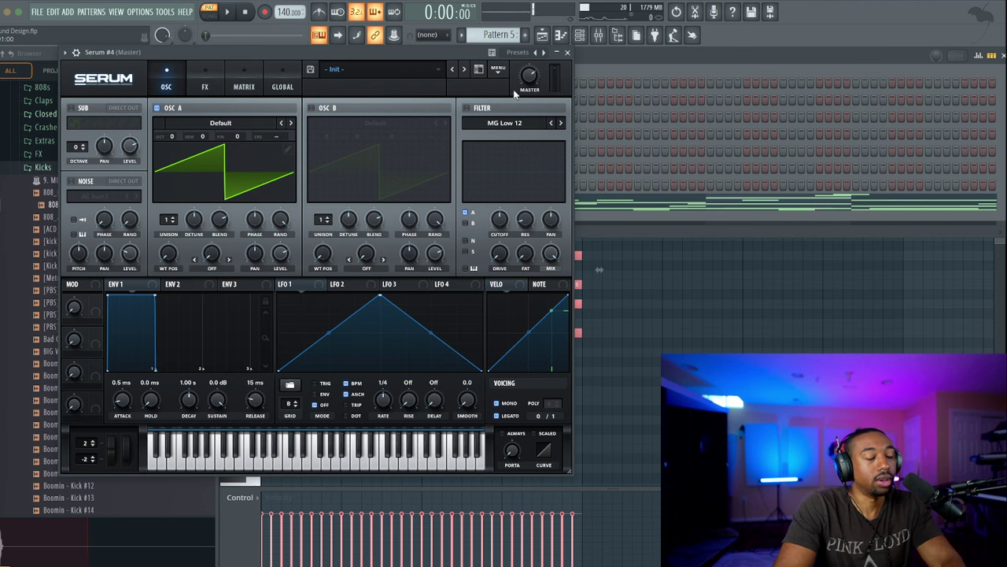
Place Pattern 5 at the start of Track 8 in the playlist and switch playback to song mode
left_click(567, 52)
key("F5")
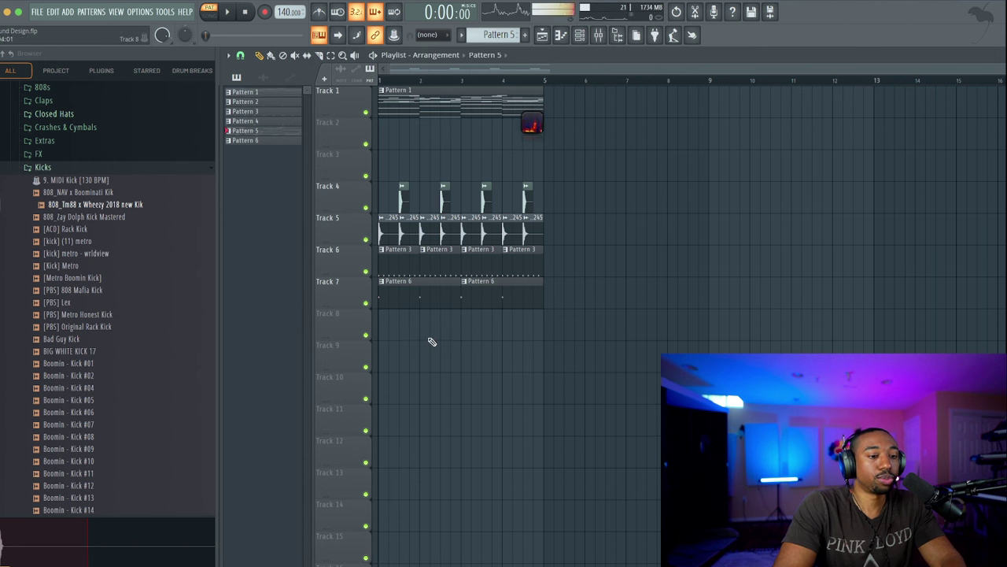
left_click_drag(422, 326, 353, 330)
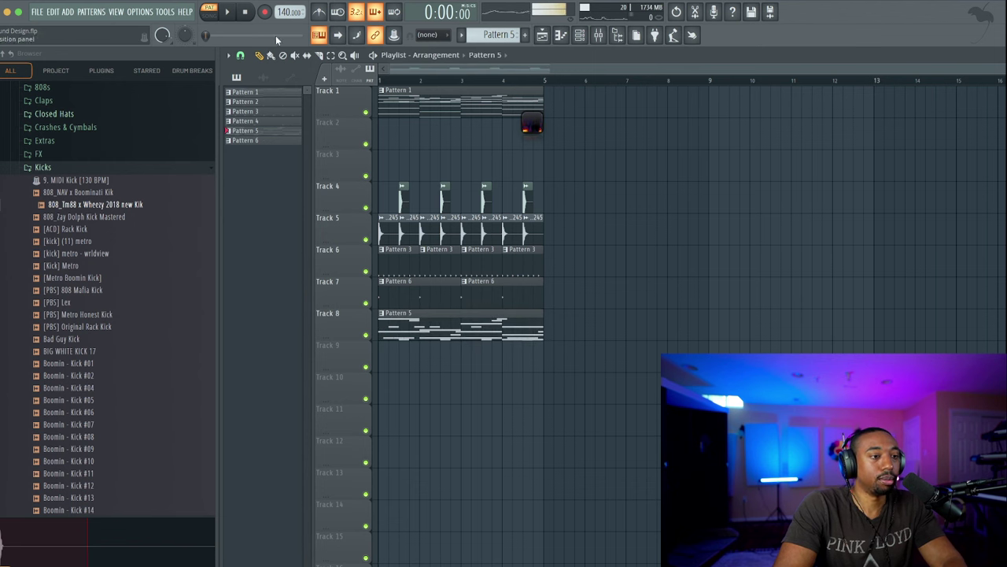
left_click(212, 17)
Audition the full arrangement and open the Serum #4 synth from the channel rack
left_click(582, 40)
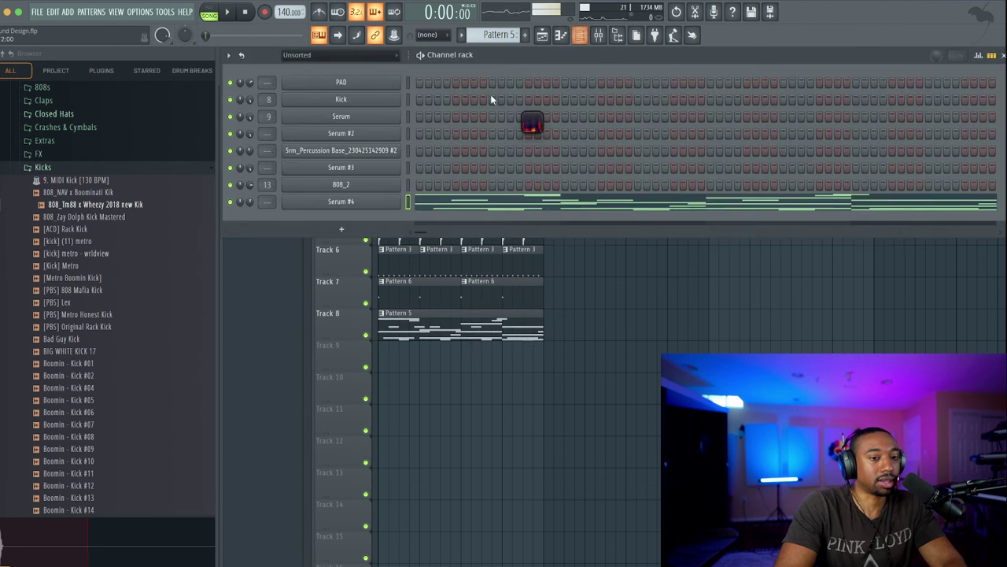
key("space")
left_click(321, 203)
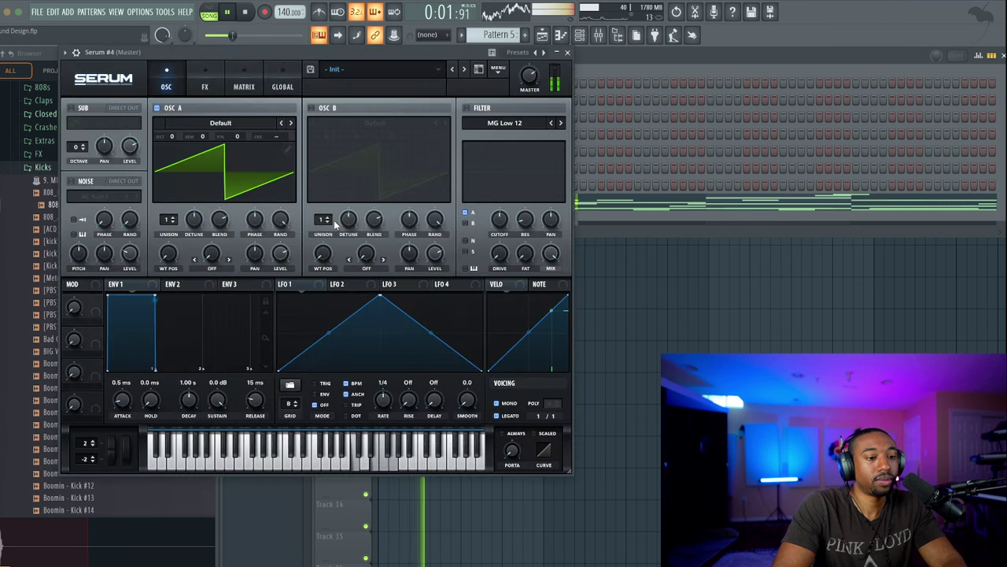
key("space")
Enable Serum's Hyper/Dimension effect and set the Dimension mix to 66% while auditioning the song
left_click(206, 87)
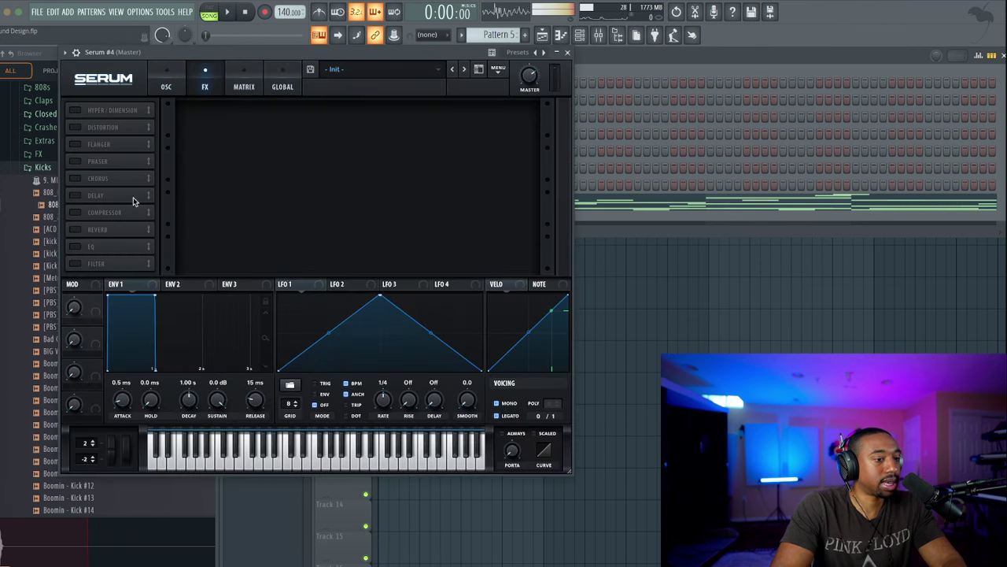
left_click(75, 111)
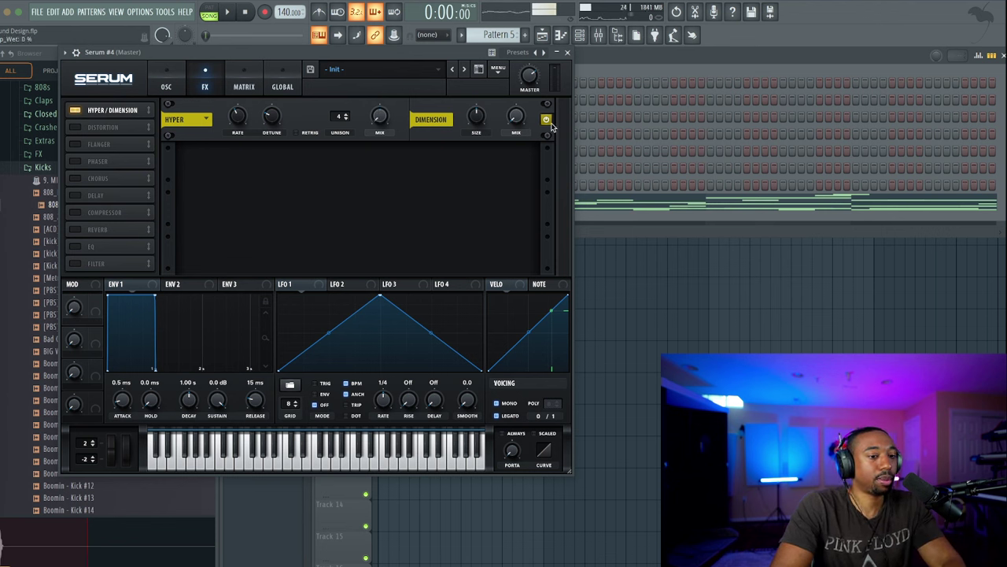
key("space")
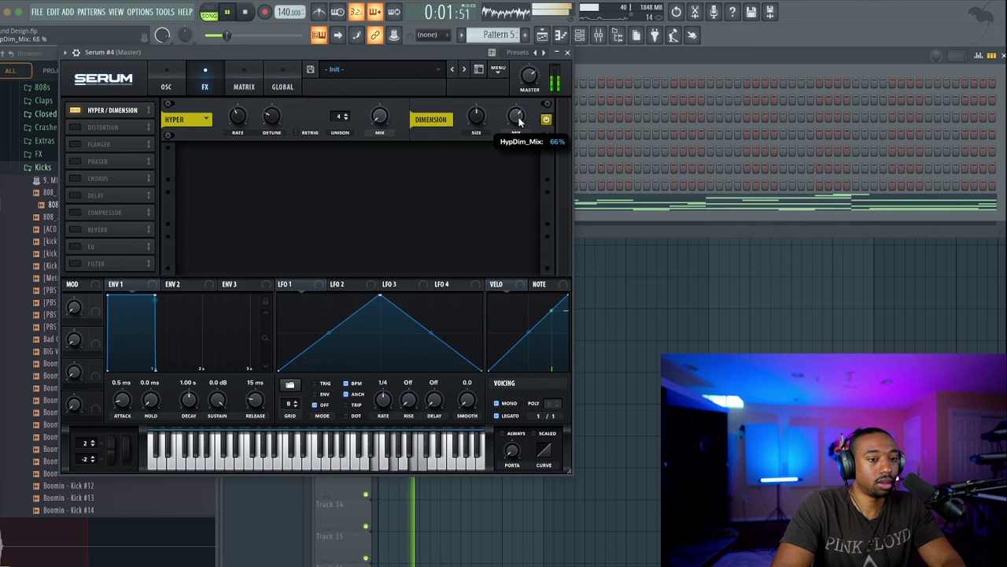
key("space")
Set the Hyper mix to 37% and audition it with the song
key("space")
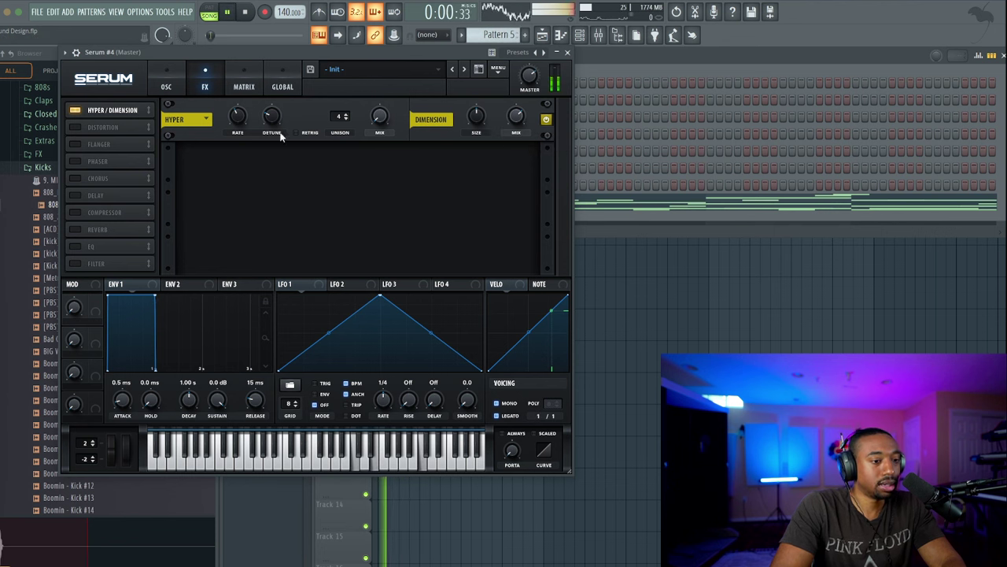
key("space")
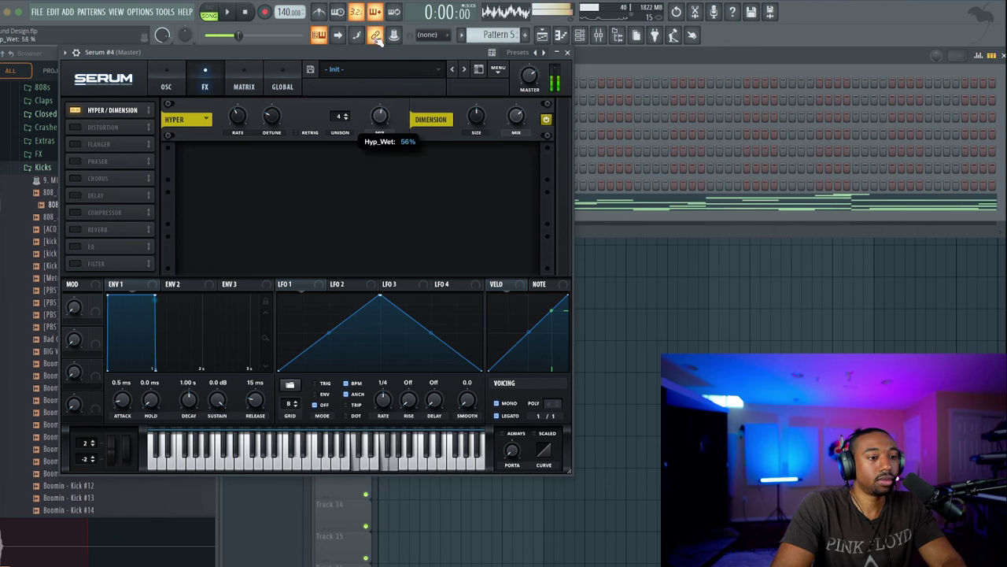
left_click_drag(381, 106, 381, 126)
key("space")
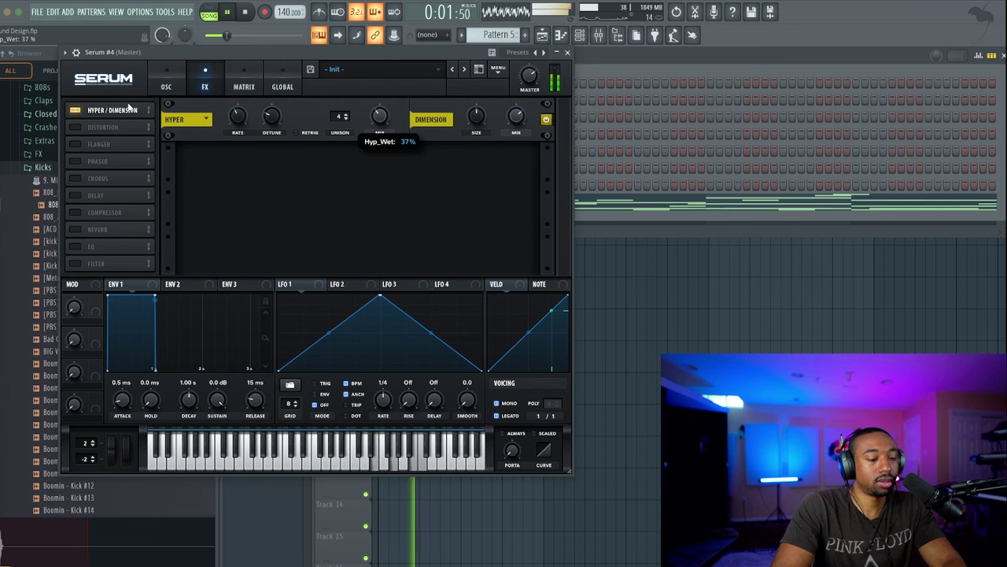
Enable oscillator B, set its octave to -1, and audition the layered sound
left_click(166, 87)
key("space")
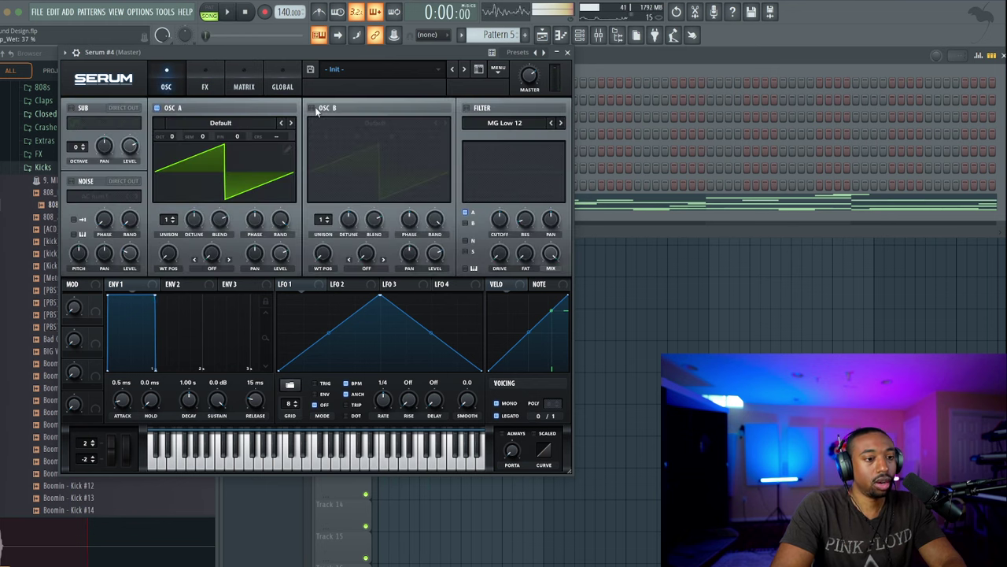
left_click(313, 108)
left_click_drag(325, 137, 325, 143)
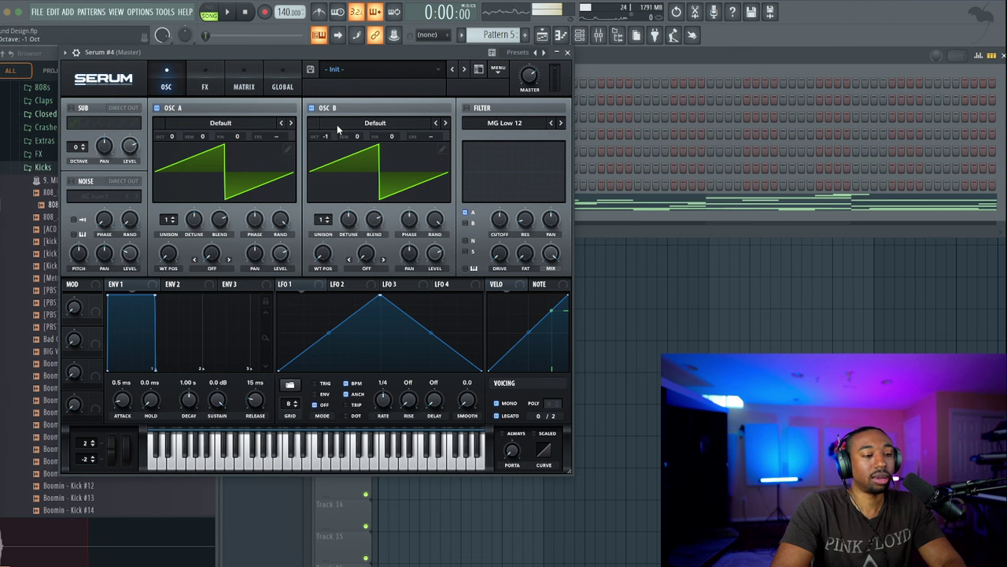
key("space")
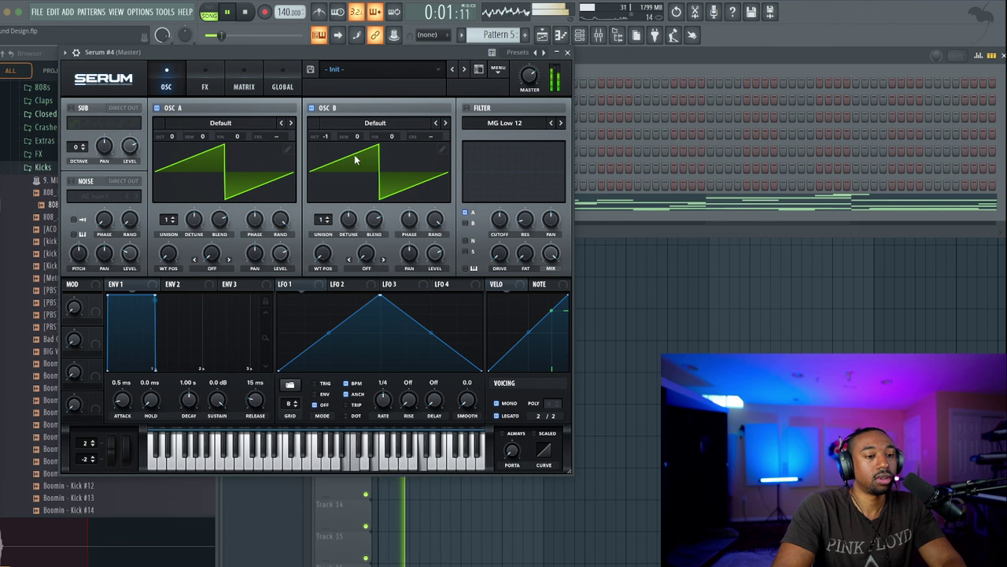
key("space")
Enable the MG Low 12 filter, set its cutoff to 1295 Hz, and audition the result
left_click(465, 107)
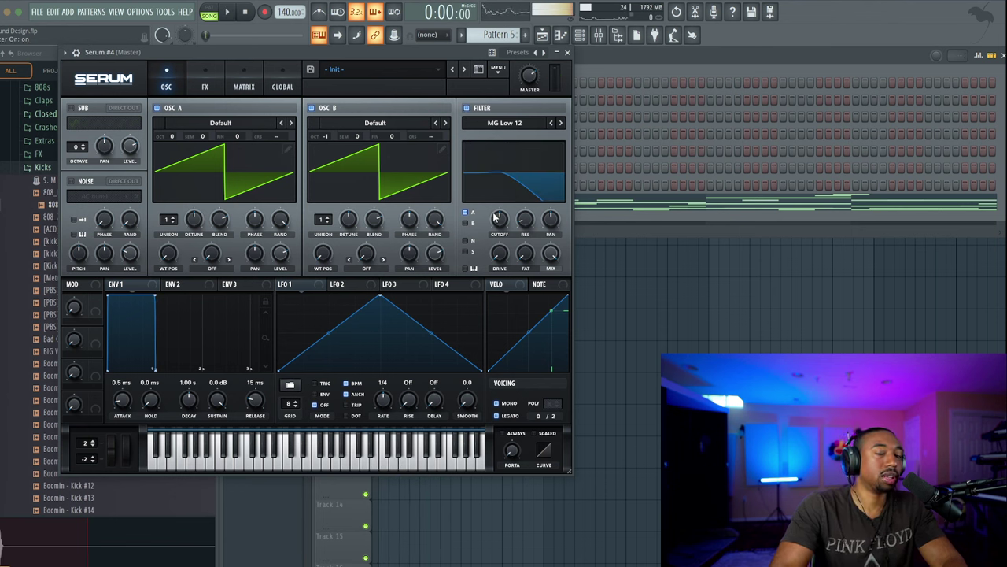
left_click_drag(498, 225, 500, 208)
key("space")
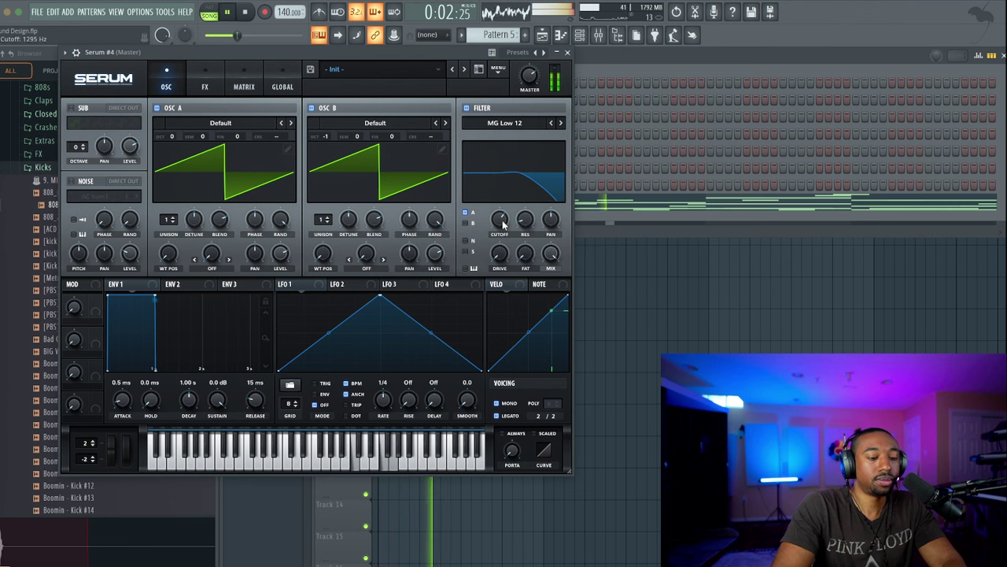
key("space")
Set the sustain of Envelope 2 to 0%
left_click(216, 288)
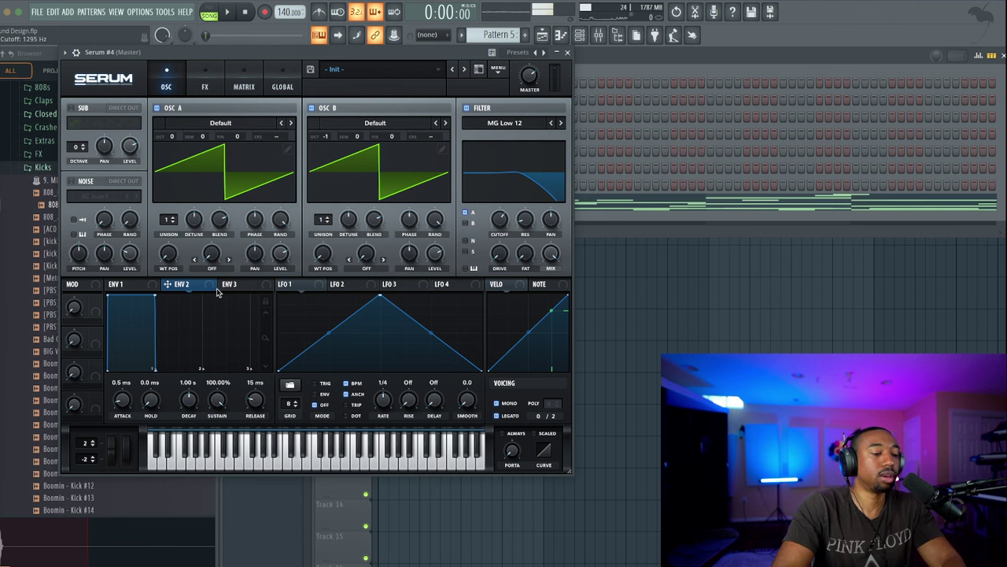
left_click_drag(220, 396, 190, 483)
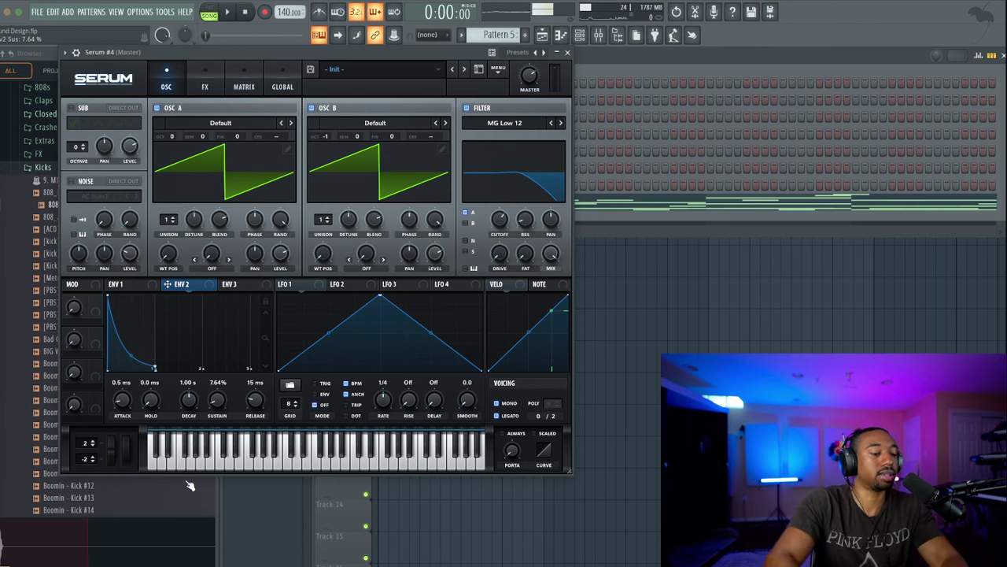
left_click_drag(212, 401, 219, 441)
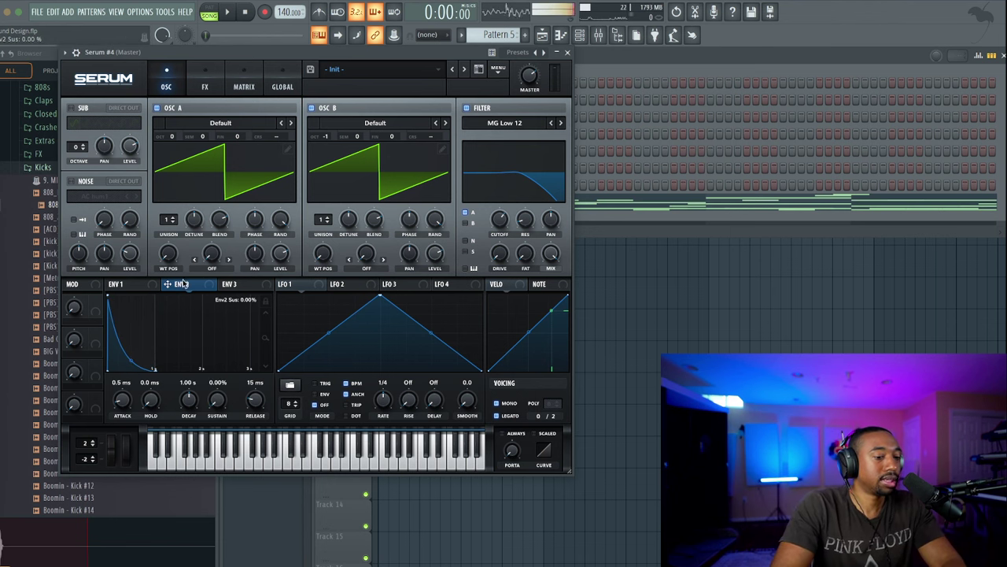
Assign Envelope 2 to the filter cutoff with an amount of 100, lower the cutoff to about 439 Hz, and audition it
left_click_drag(181, 285, 492, 233)
scroll(498, 227, "down", 4)
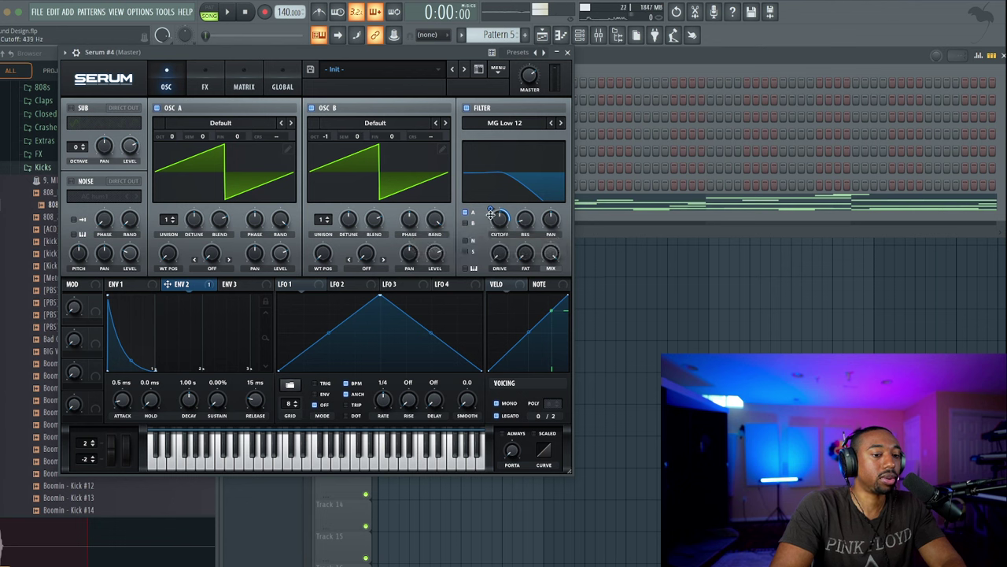
scroll(500, 226, "down", 1)
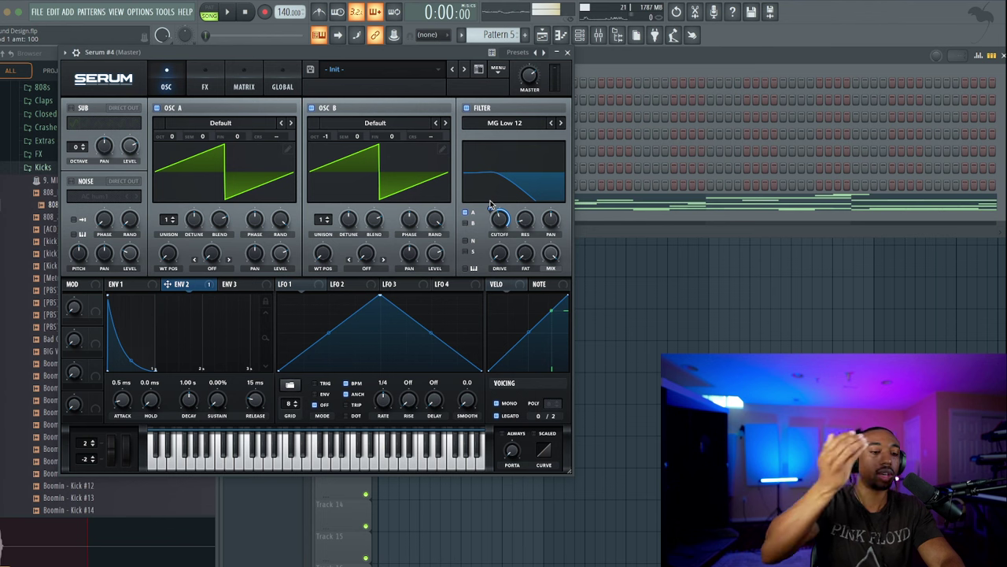
key("space")
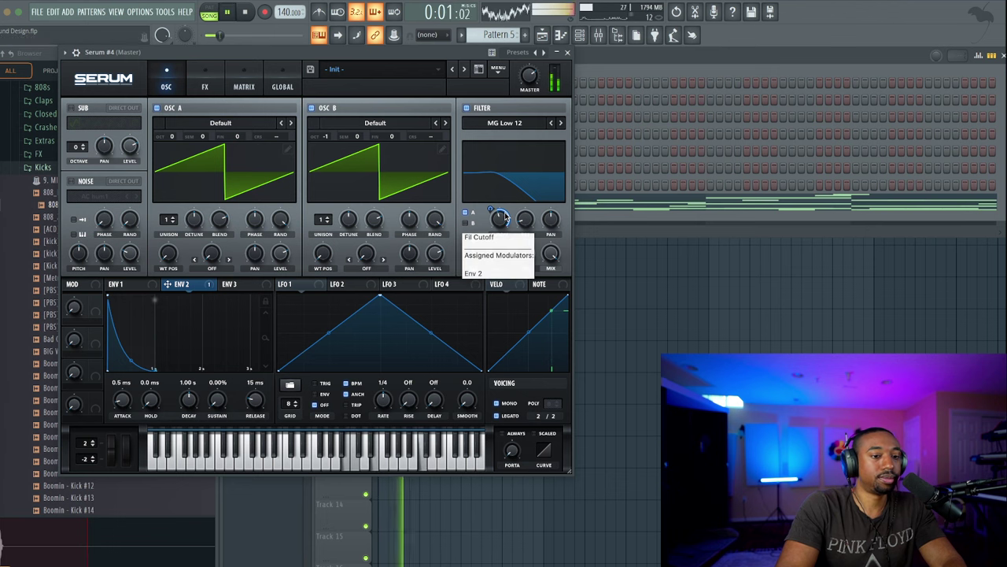
key("space")
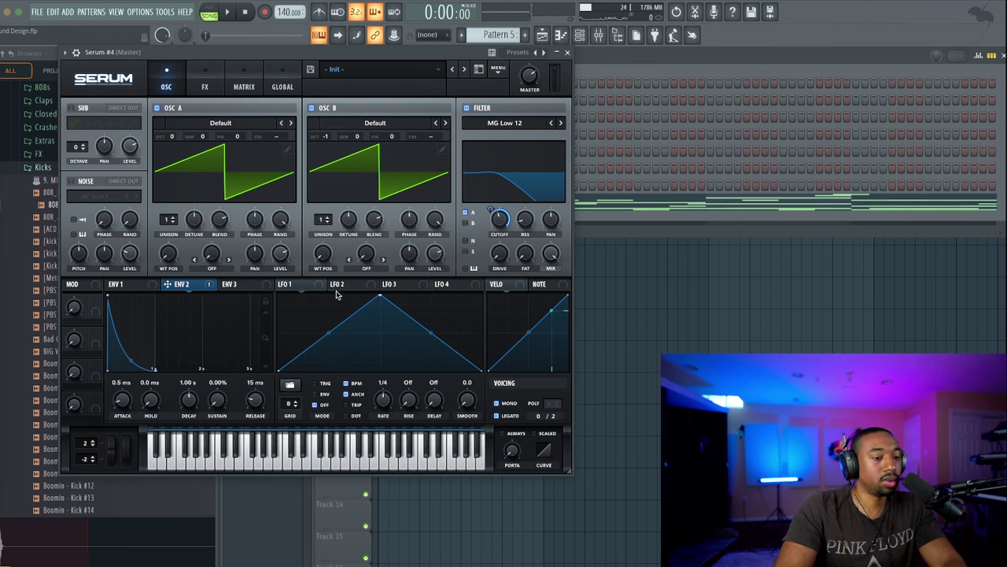
Reshape LFO 1 into a curved decay that starts at full level and falls to zero
left_click_drag(383, 296, 258, 289)
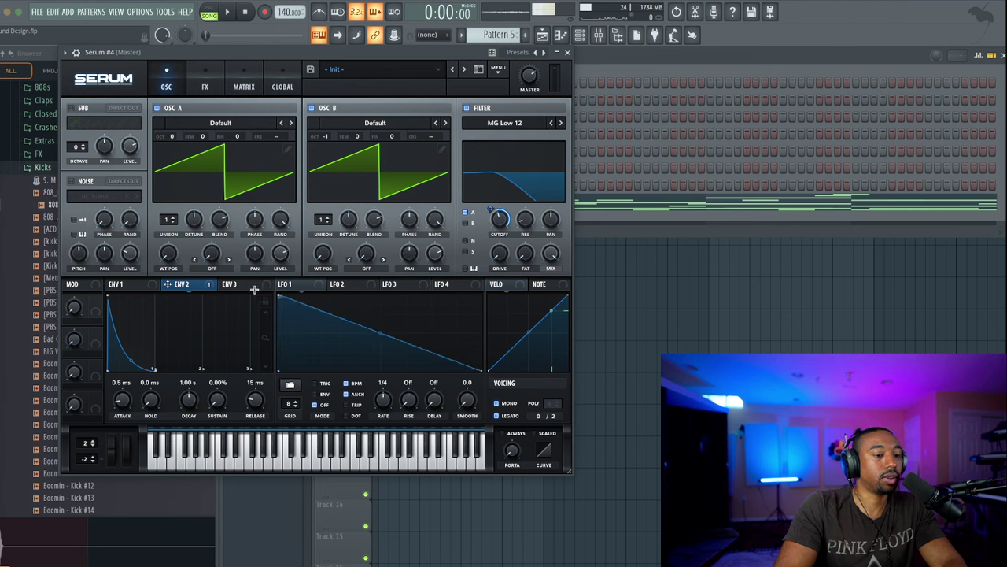
left_click_drag(384, 337, 380, 347)
Replace the Env 2 modulator on the filter cutoff with LFO 1 and audition the modulation at the 1/4 rate
right_click(491, 209)
right_click(495, 214)
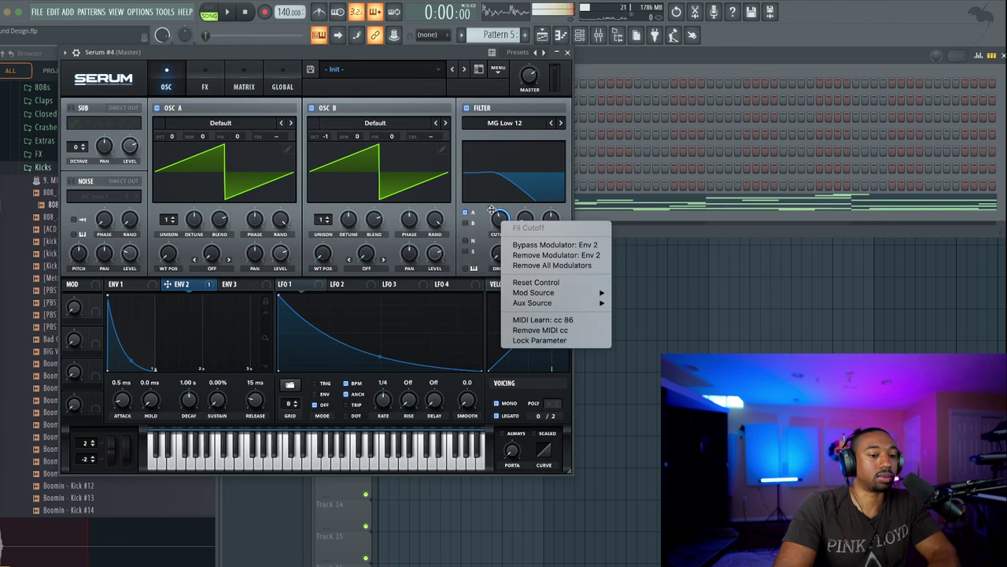
left_click(524, 266)
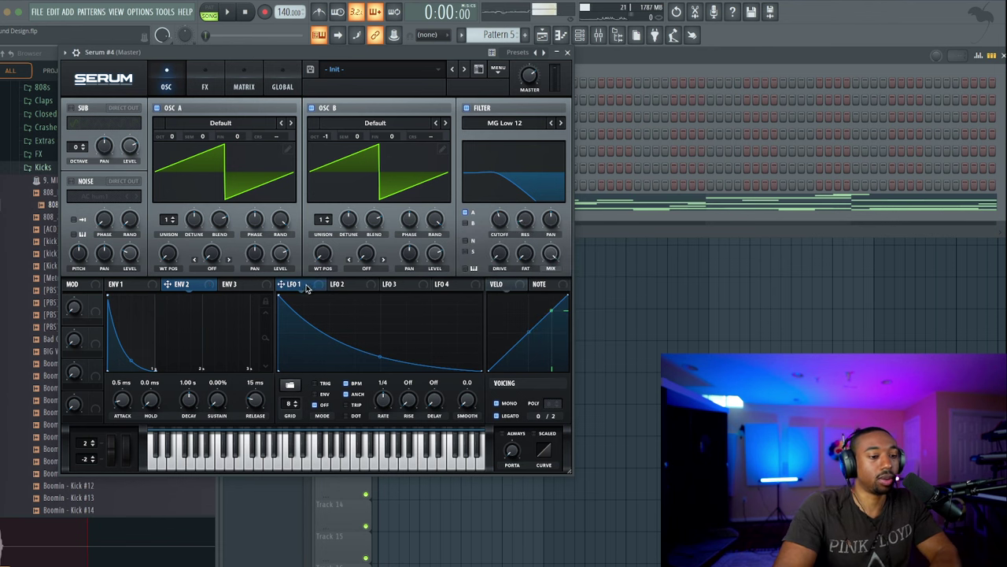
left_click_drag(307, 288, 498, 228)
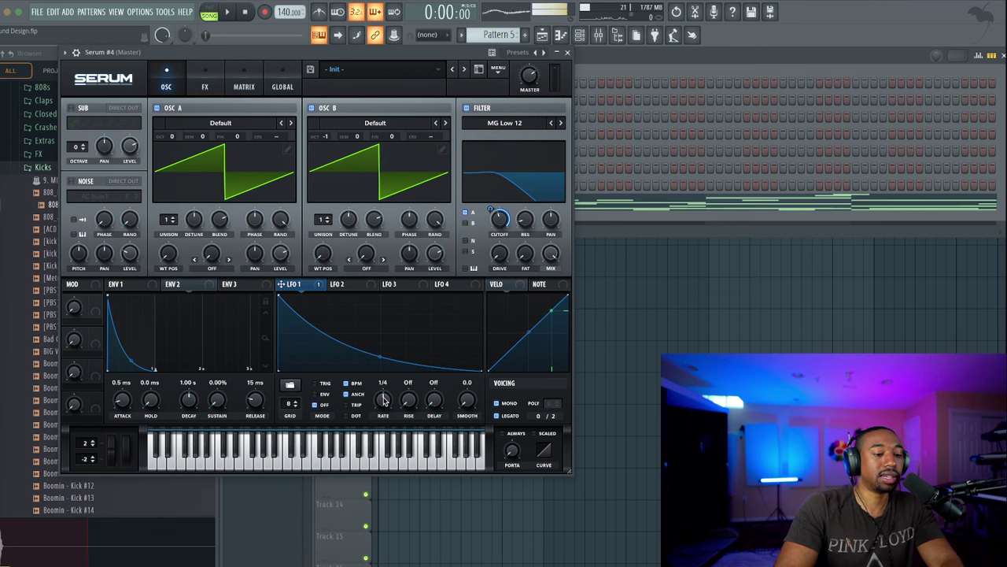
key("space")
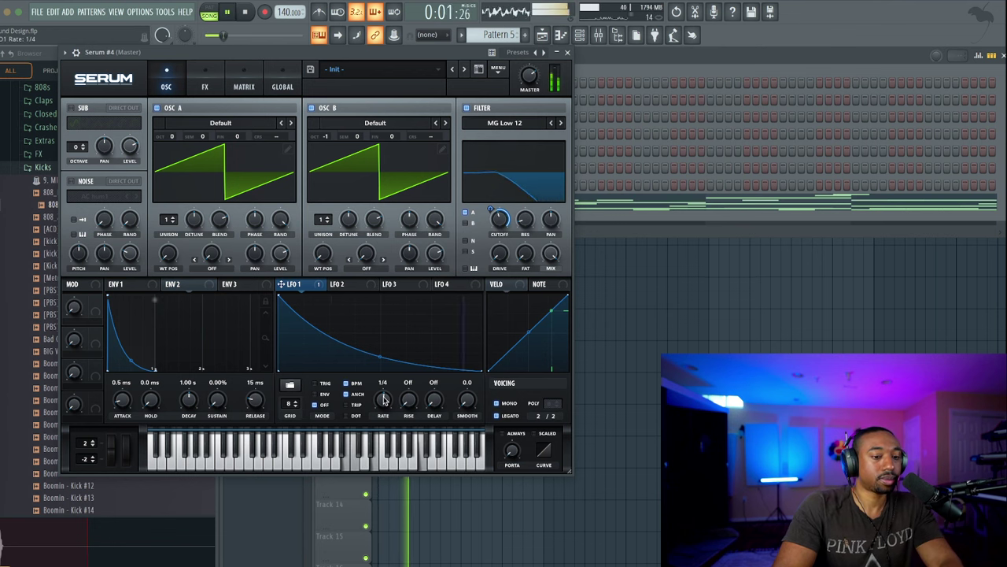
key("space")
Set the LFO 1 modulation amount on the filter cutoff to 100 and route oscillator B through the filter
left_click_drag(491, 211, 495, 167)
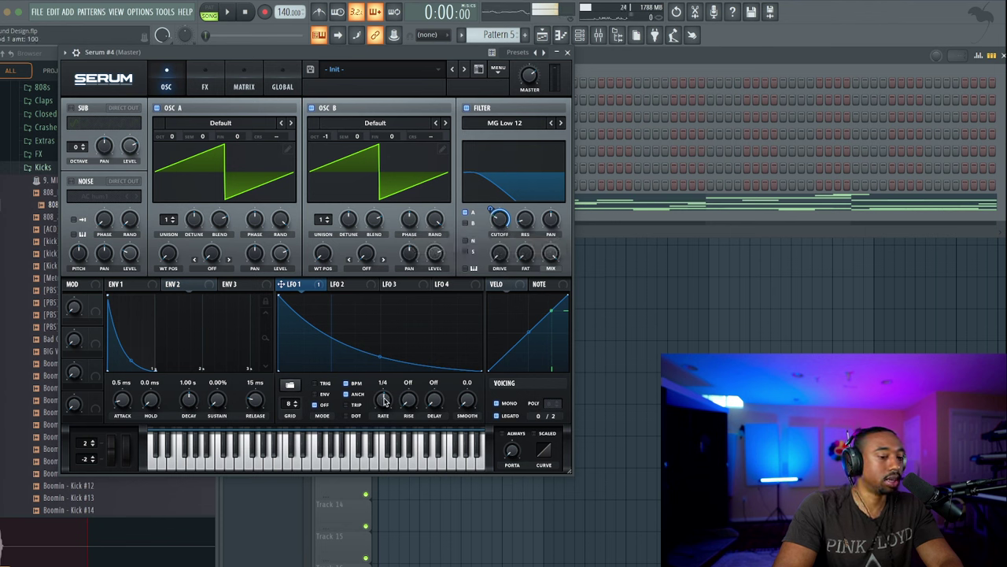
key("space")
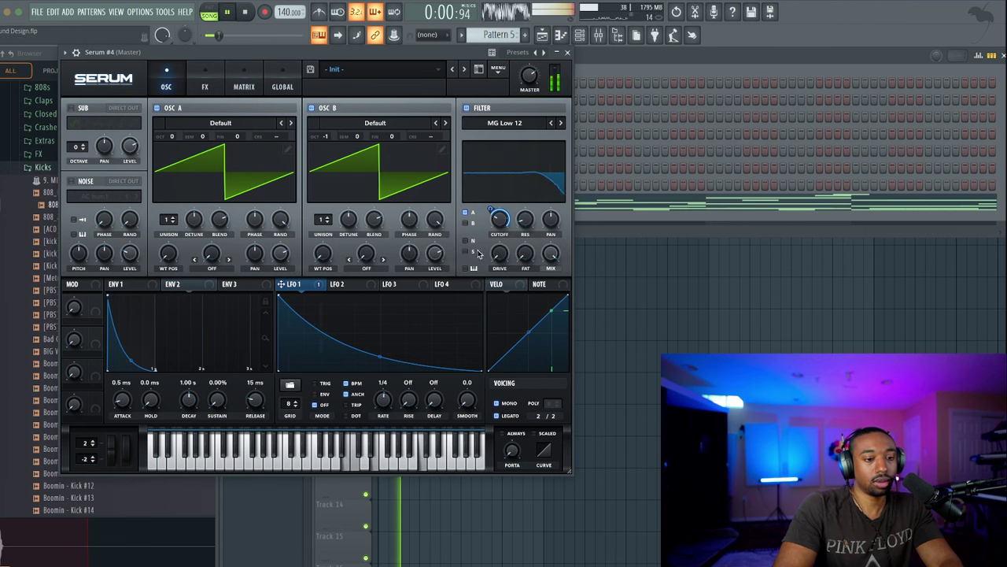
key("space")
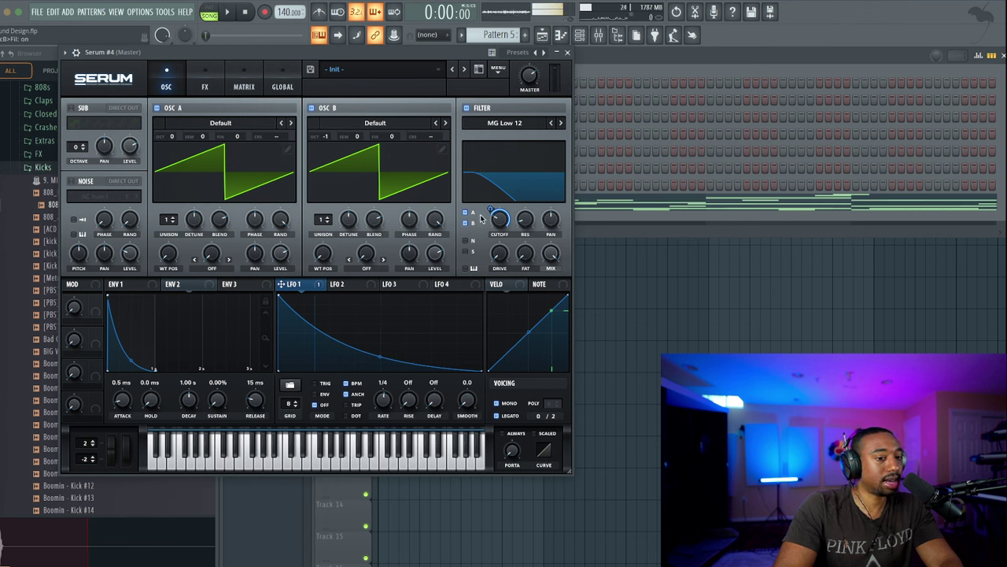
Raise the filter cutoff to about 324 Hz while auditioning the song
key("space")
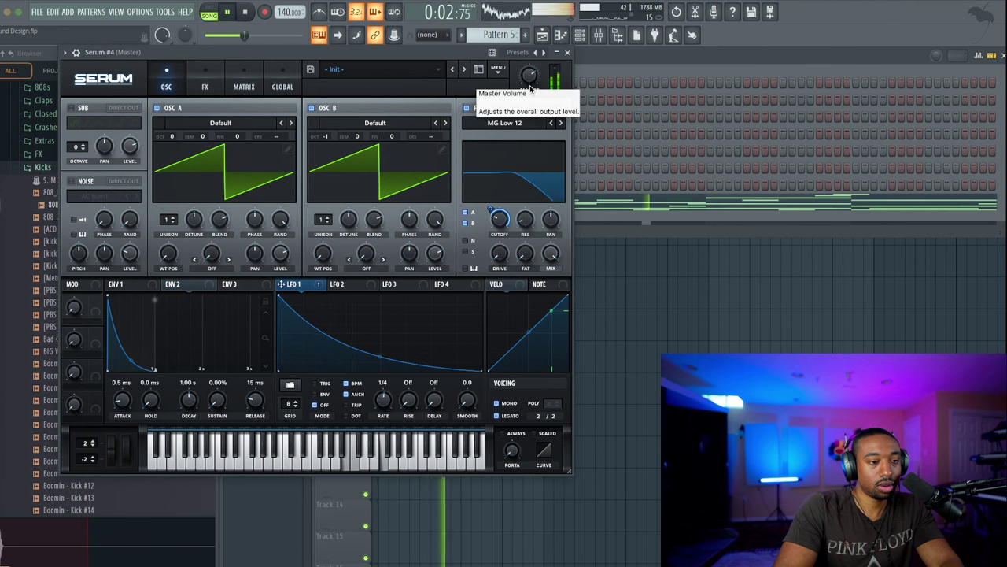
left_click_drag(502, 218, 497, 187)
key("space")
mouse_move(499, 223)
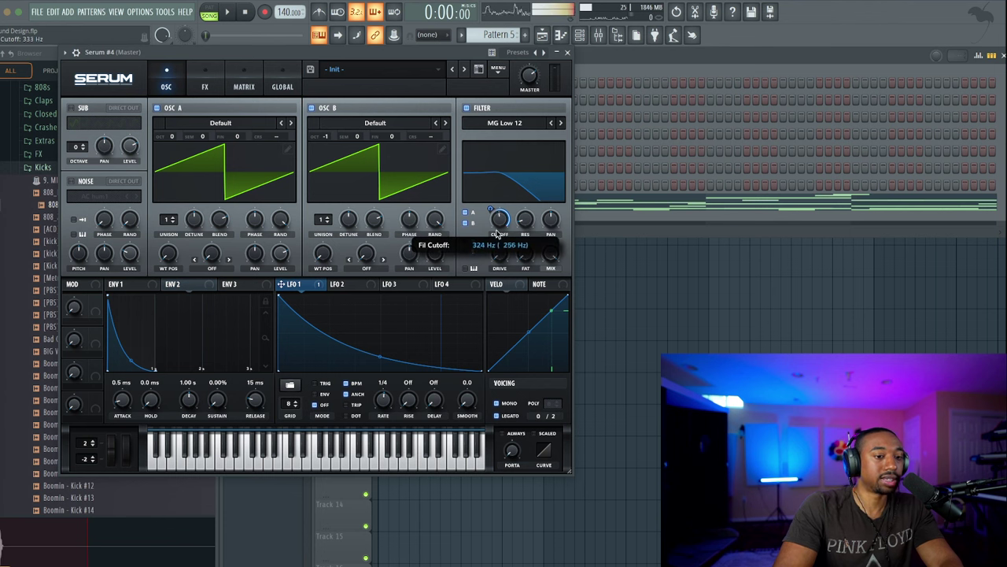
Lower the filter cutoff to 110 Hz and modulate it with LFO 2 at a 2 bar rate
left_click_drag(493, 246, 494, 249)
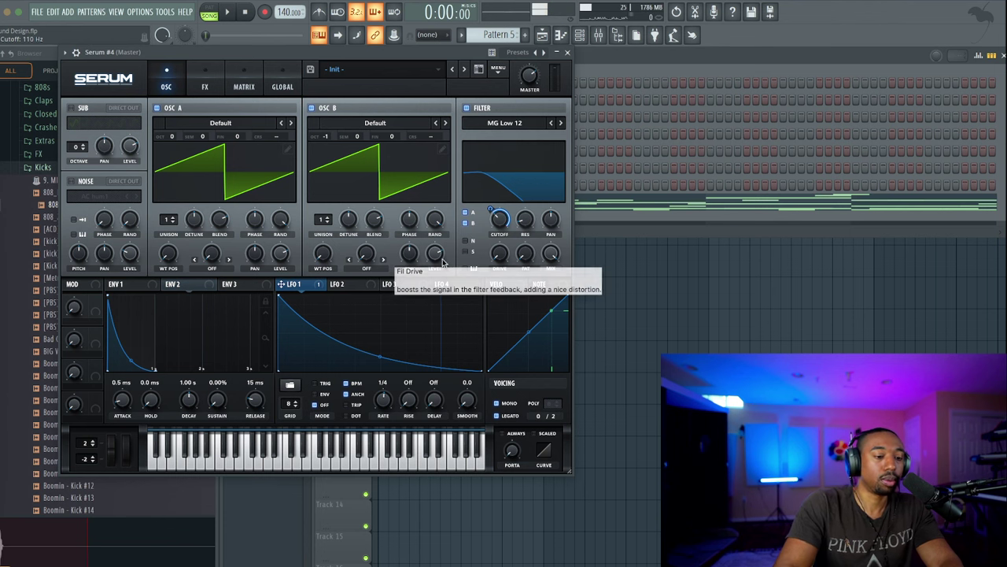
left_click(367, 283)
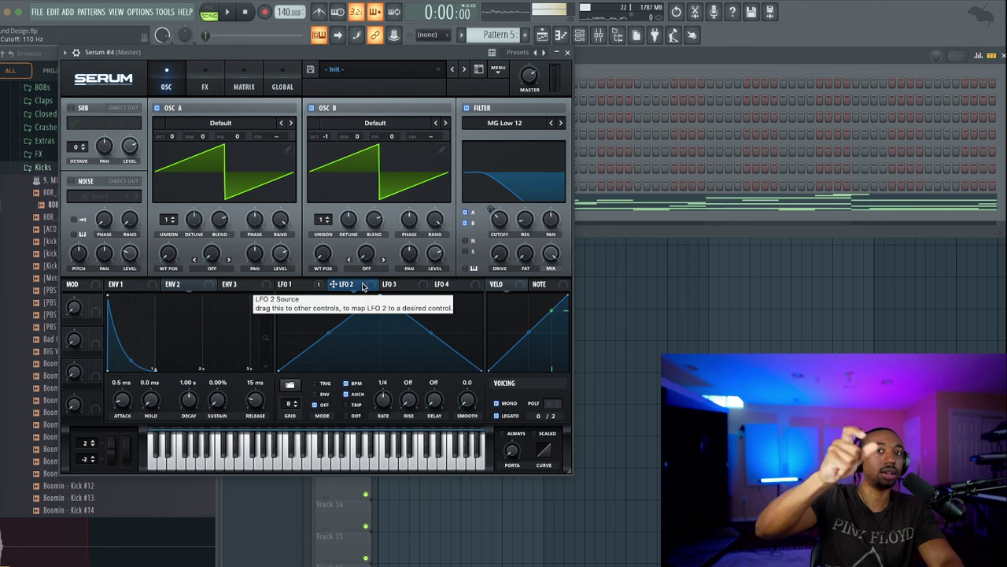
left_click_drag(362, 287, 493, 224)
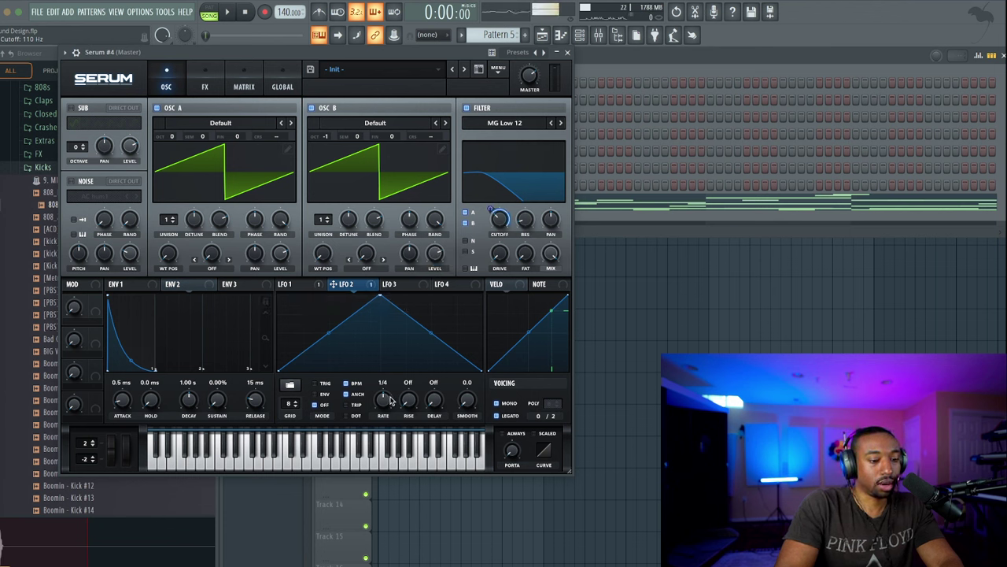
key("space")
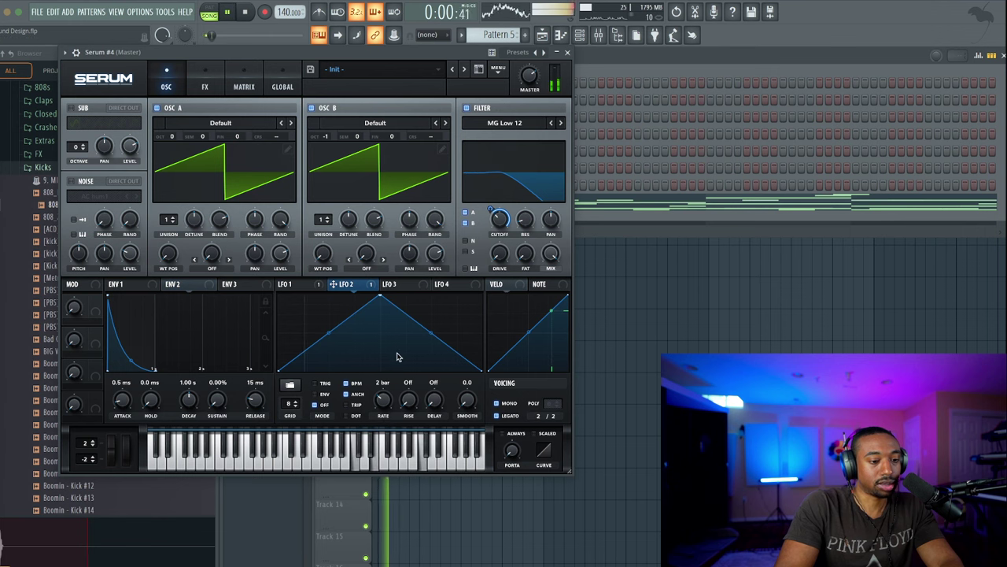
Set the LFO 2 modulation amount on the filter cutoff to 100 while auditioning the song
right_click(494, 224)
left_click(499, 227)
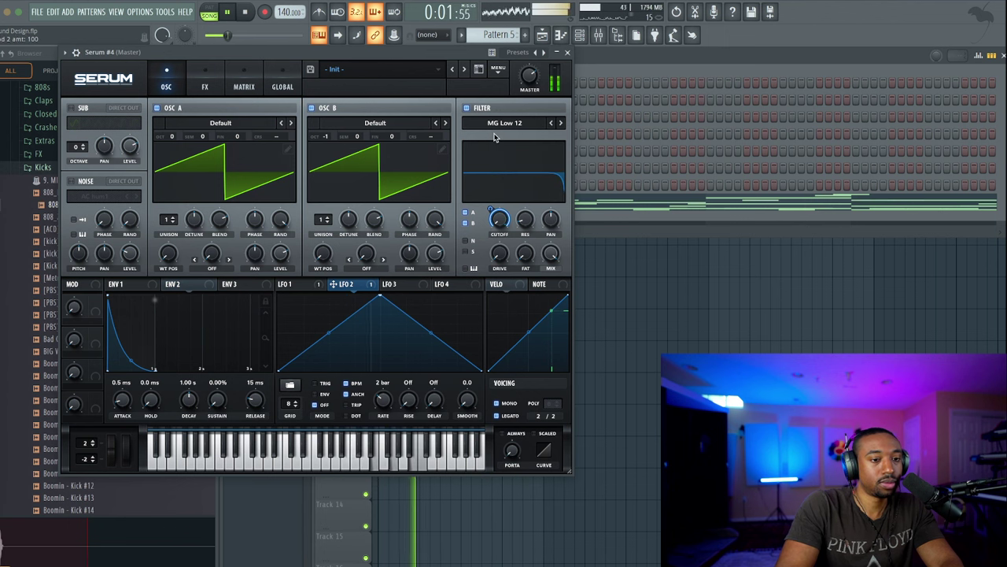
key("space")
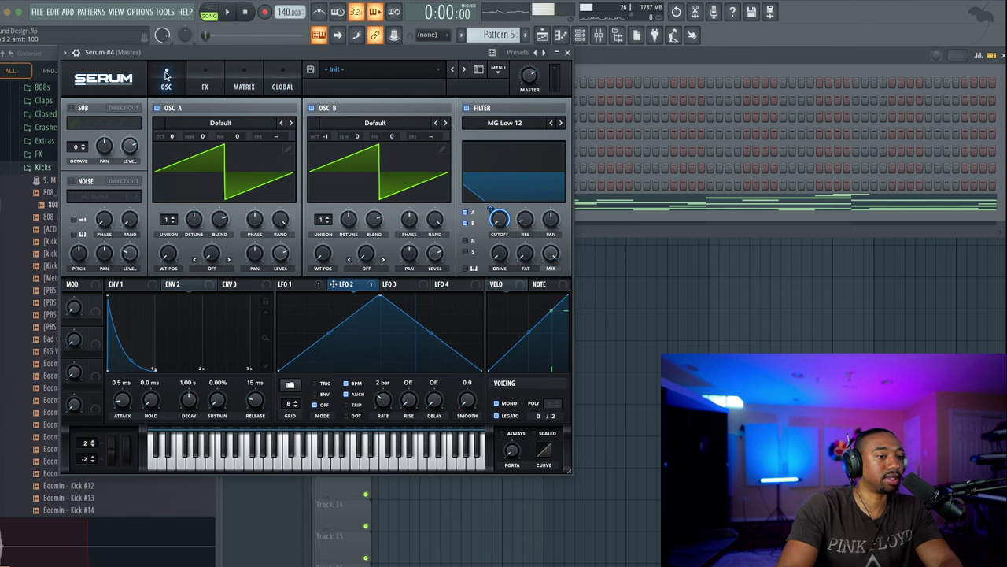
Add a modulation matrix routing from NoteOn Alt. to oscillator A's pan with an amount of 100
left_click(243, 80)
left_click(106, 160)
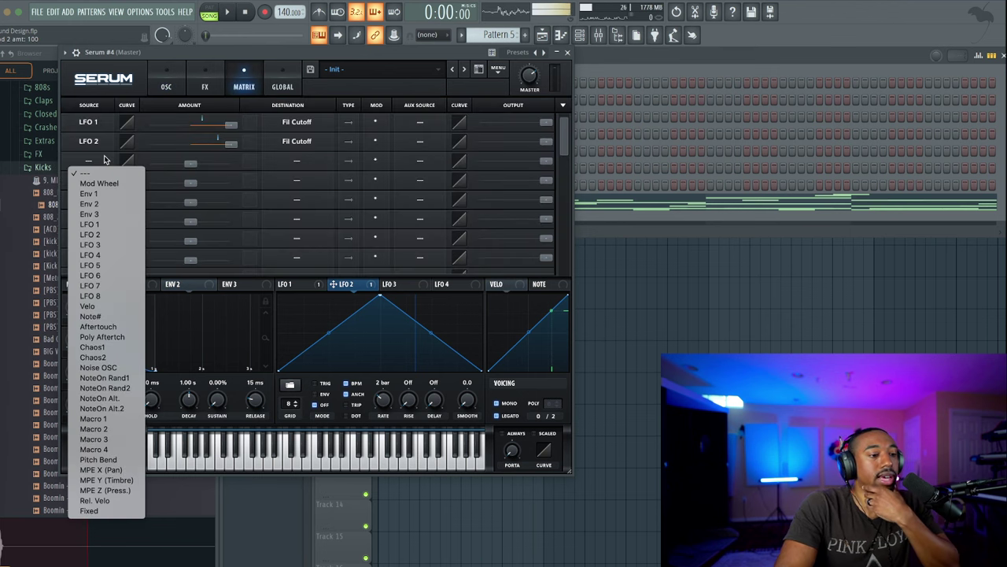
left_click(113, 398)
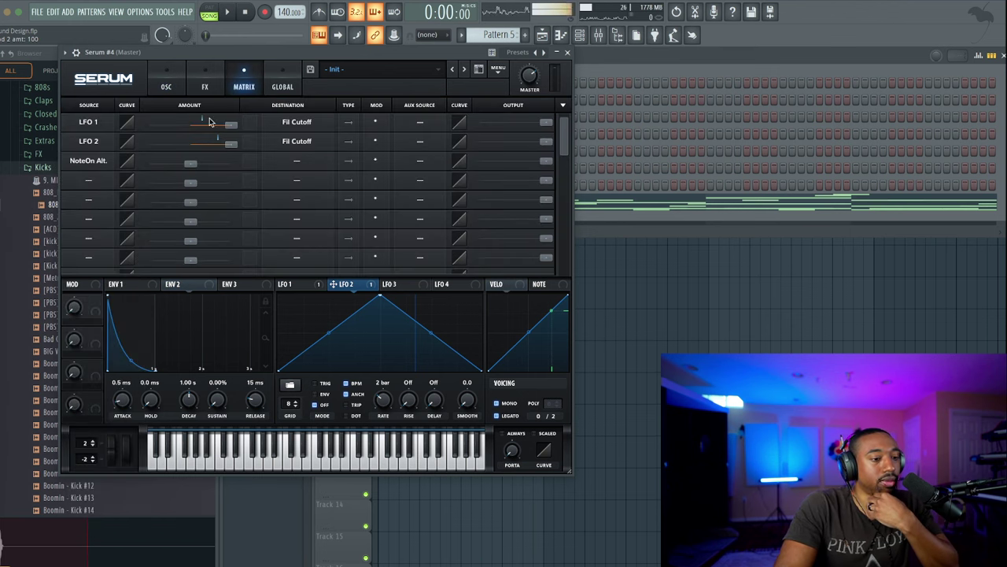
left_click(300, 161)
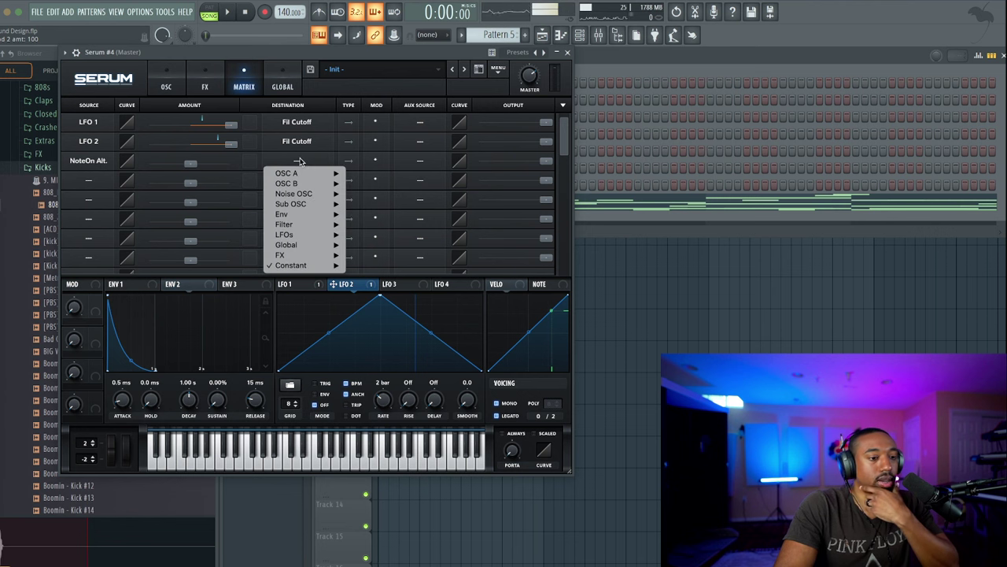
mouse_move(306, 175)
left_click(376, 184)
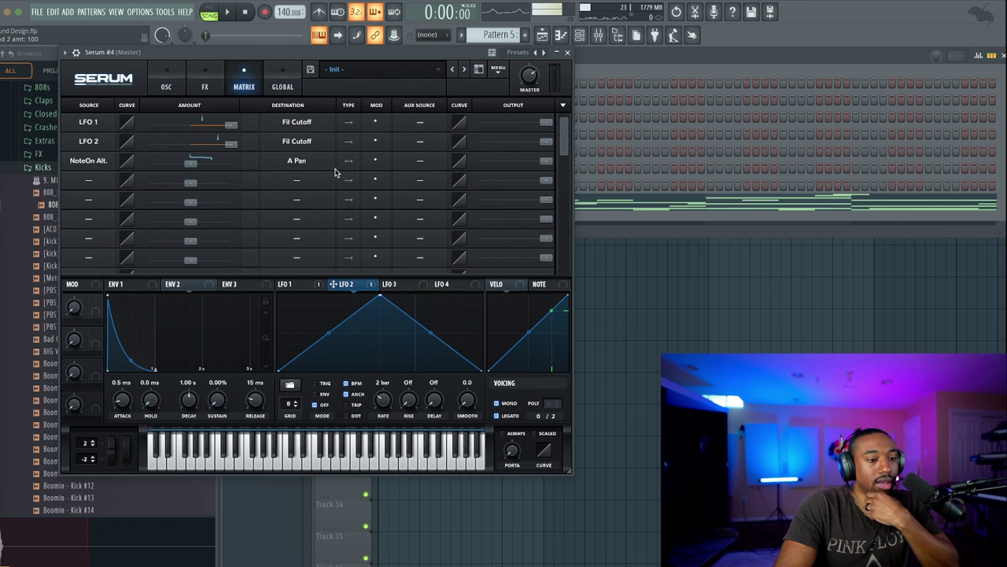
left_click_drag(197, 169, 235, 169)
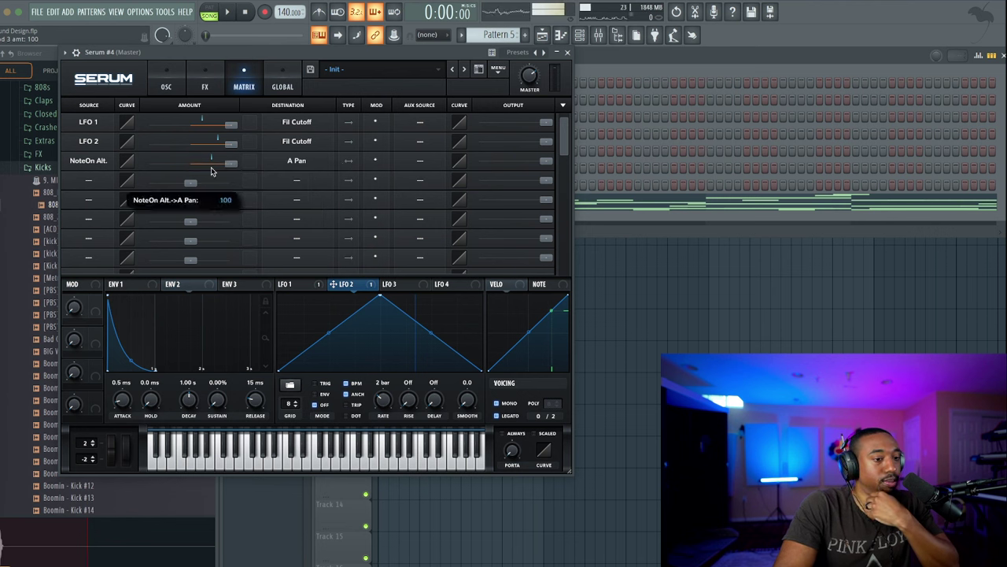
Route NoteOn Alt. to oscillator B's pan at the full negative amount and audition the alternating panning
left_click(99, 180)
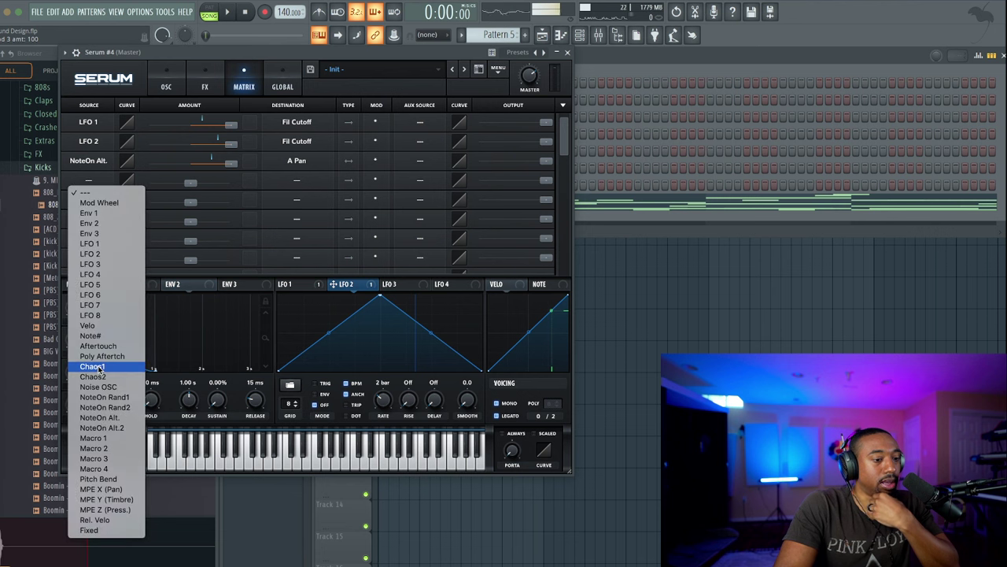
left_click(117, 418)
left_click(288, 186)
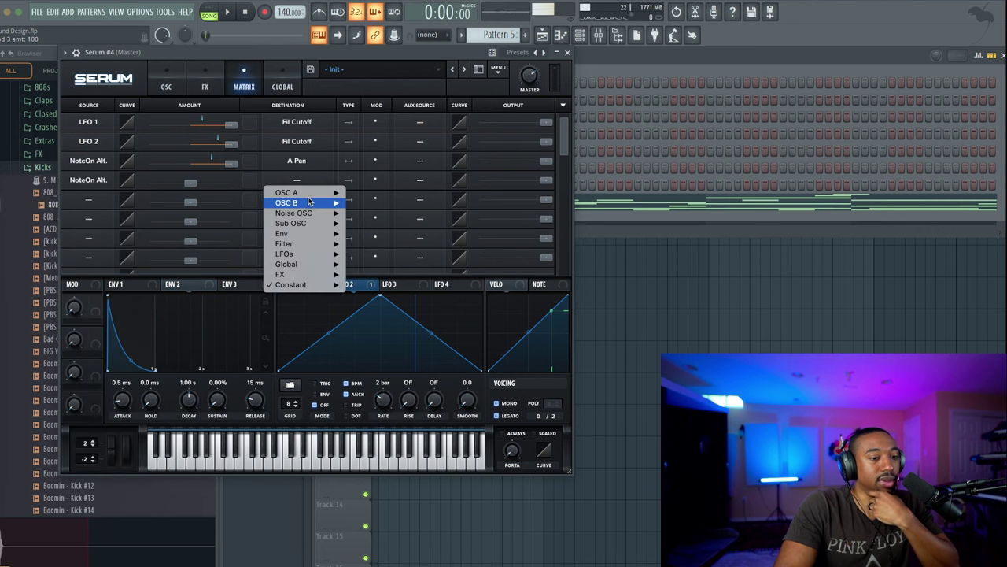
mouse_move(310, 203)
left_click(367, 203)
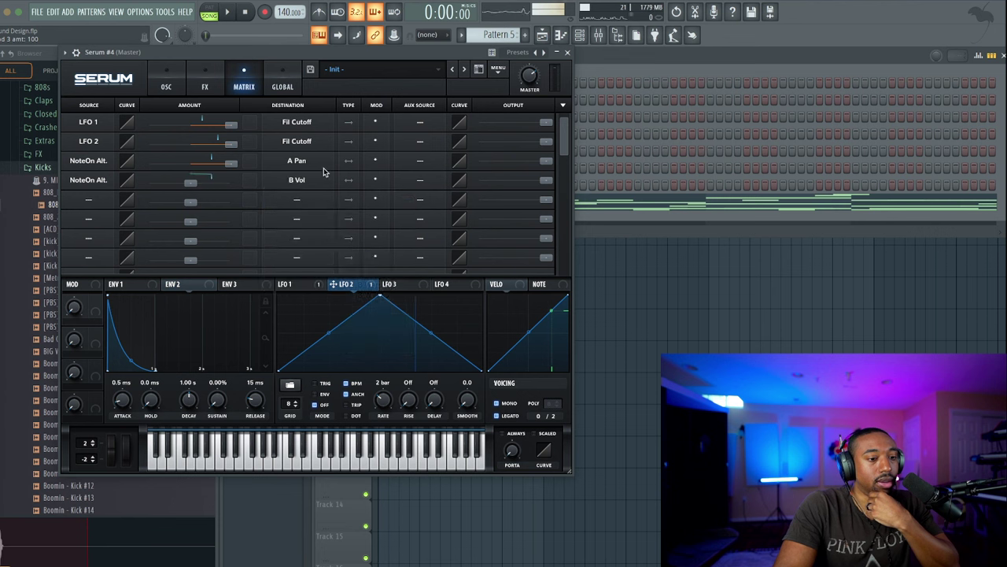
left_click(299, 185)
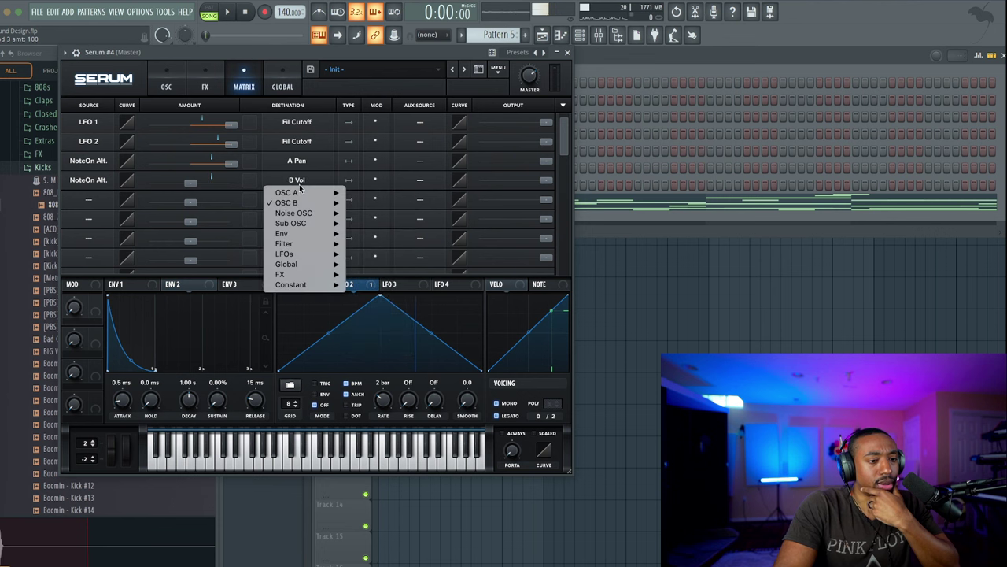
mouse_move(302, 203)
left_click(375, 214)
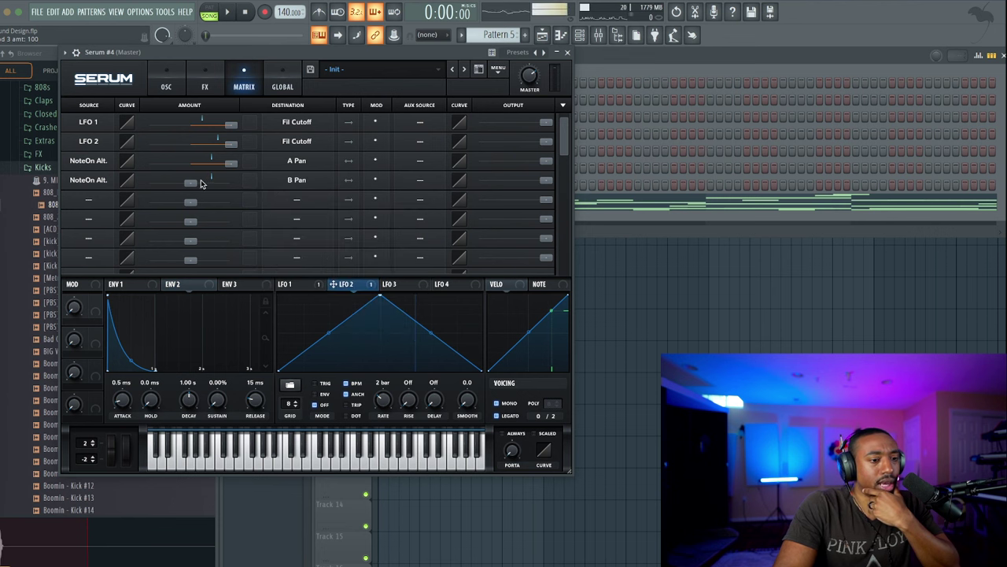
left_click_drag(201, 184, 226, 210)
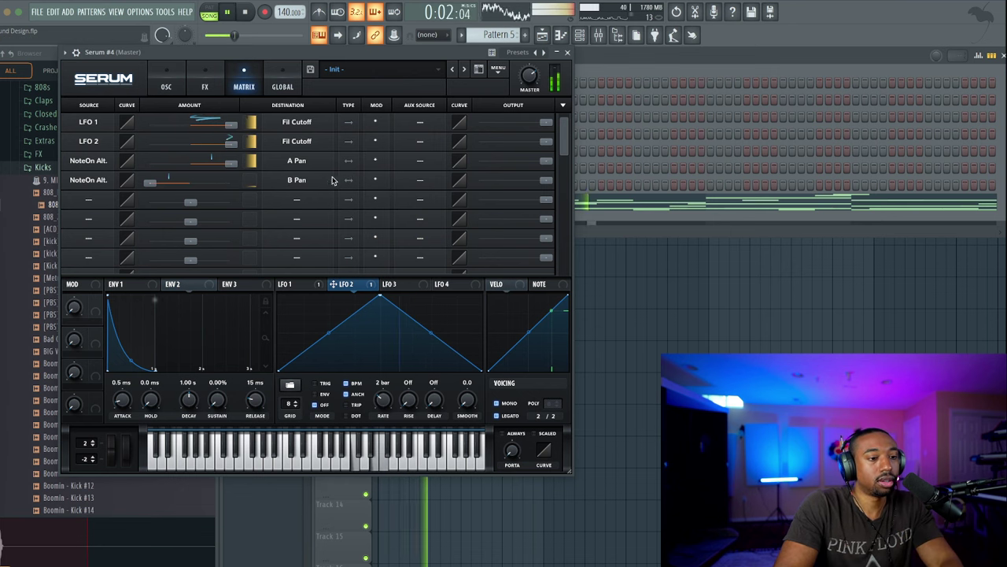
key("space")
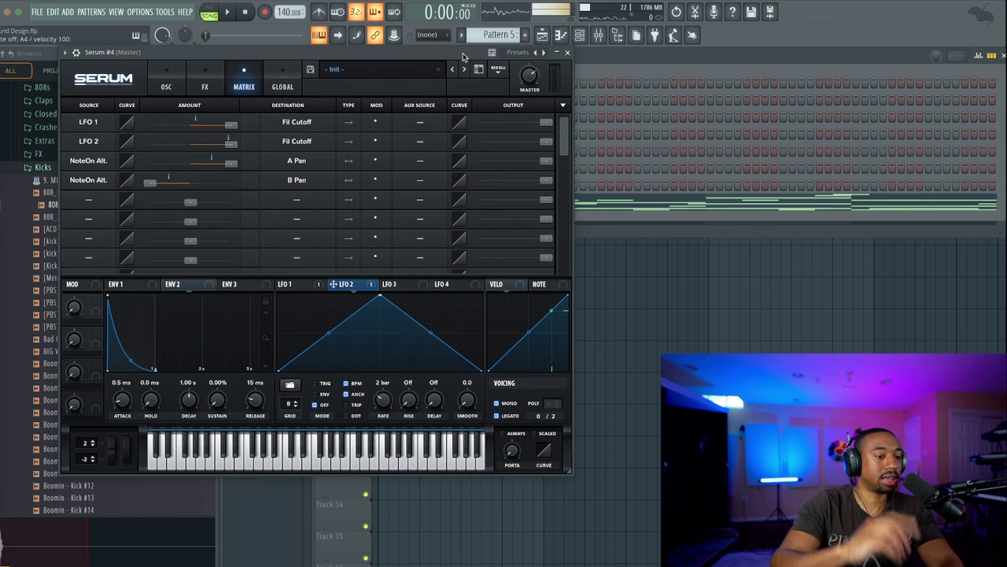
Return to the oscillator view, enable the sub oscillator, and audition it in the song
left_click(167, 87)
key("space")
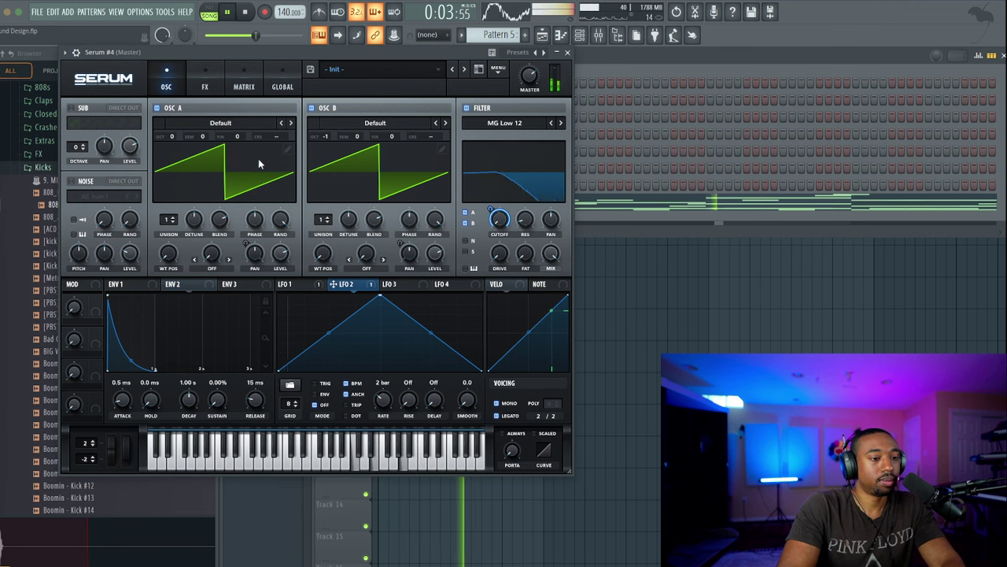
key("space")
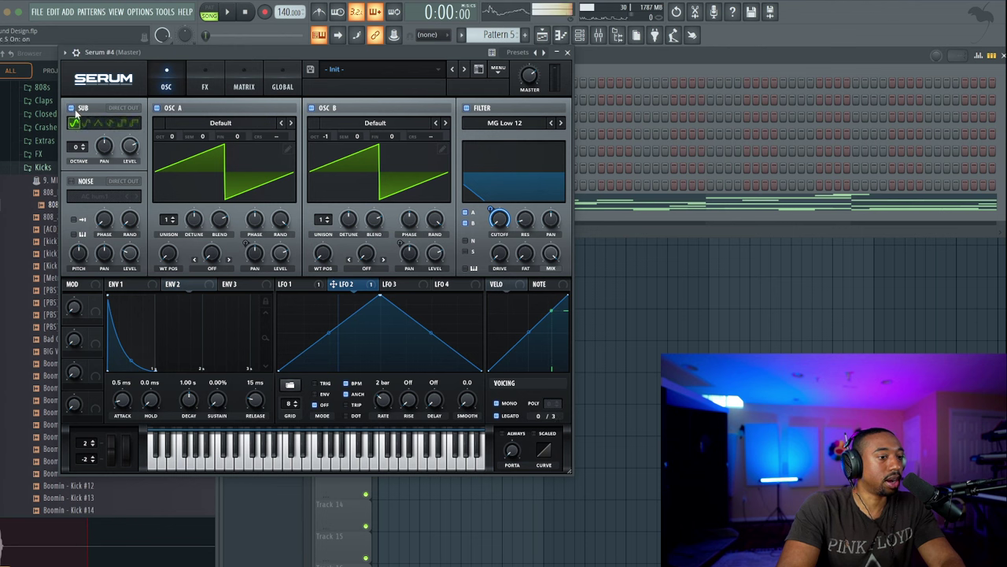
key("space")
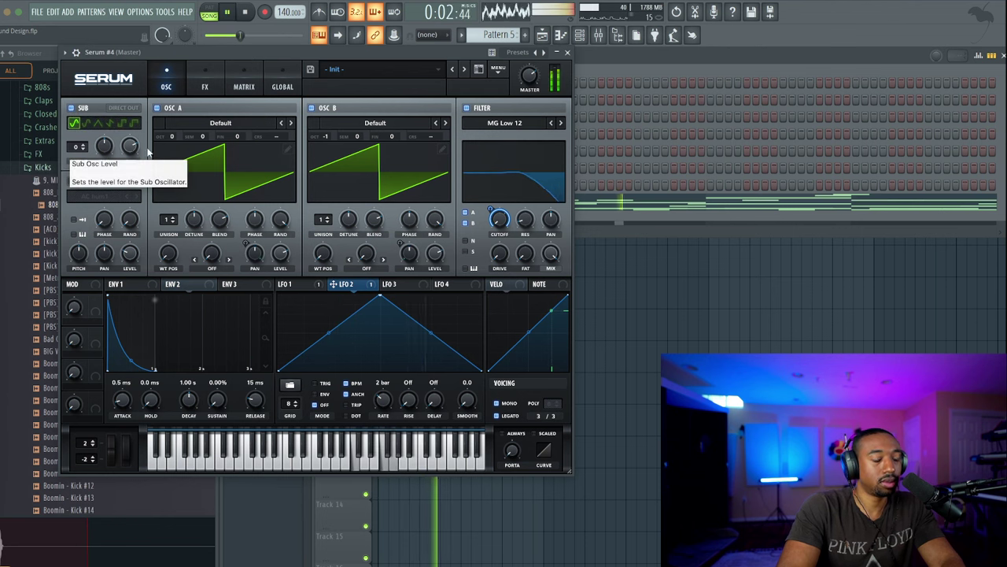
Change the sub oscillator's waveform to square and audition the result
left_click(123, 124)
key("space")
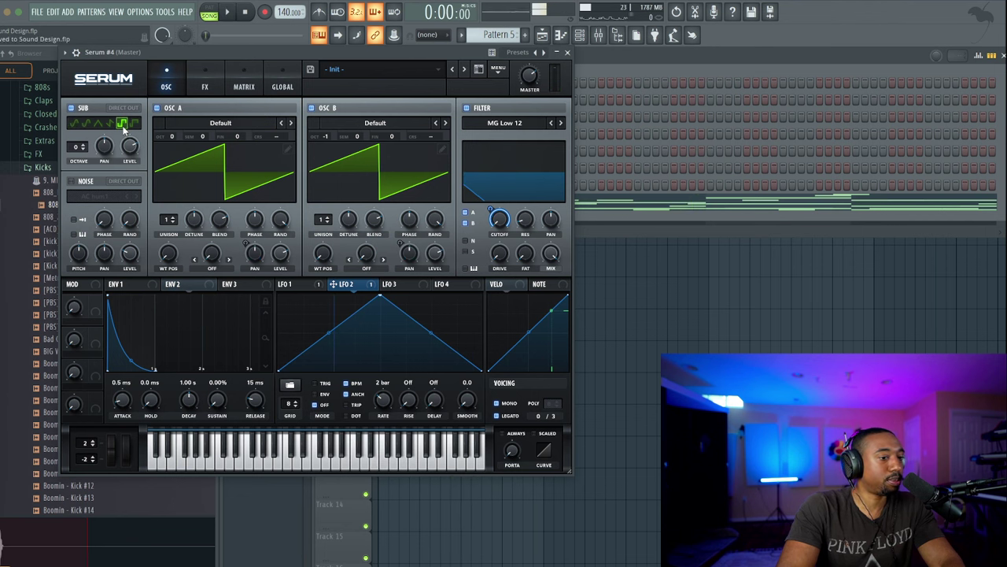
key("space")
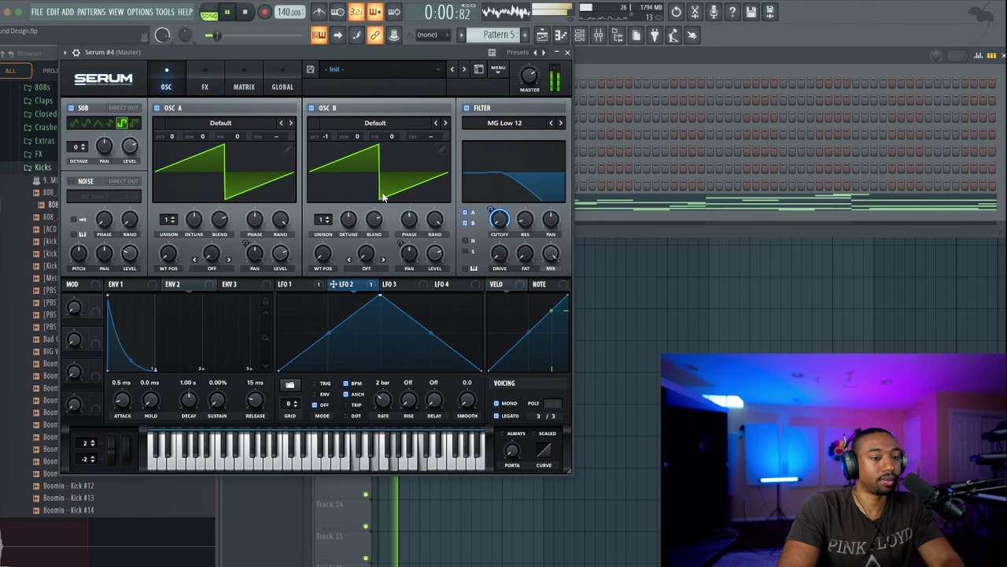
Audition the sub oscillator through the filter, take it back out of the filter, and set its level to 61%
key("space")
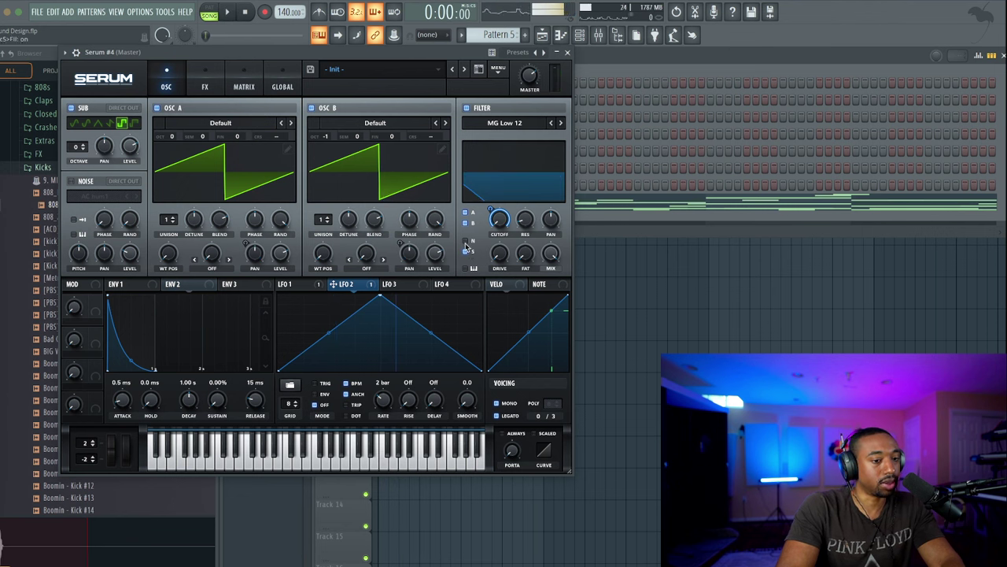
key("space")
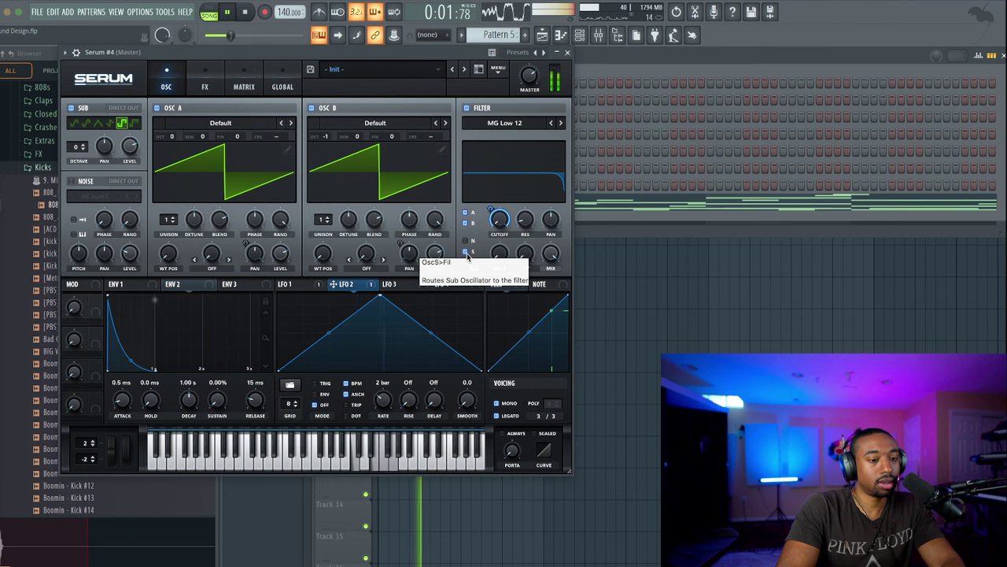
left_click(466, 253)
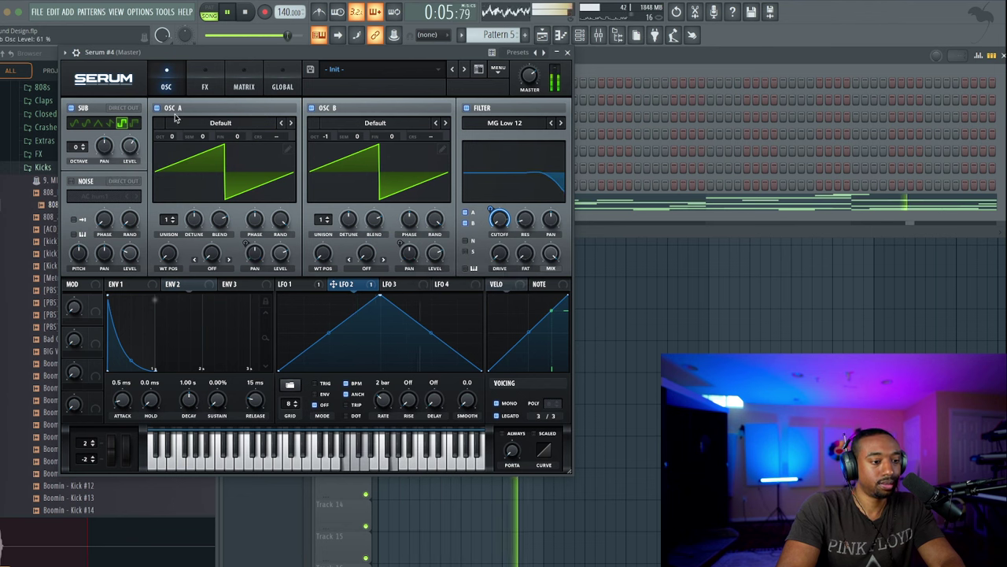
Enable the hall reverb effect, raise its mix to about 50%, and save the project
left_click(205, 86)
left_click(97, 228)
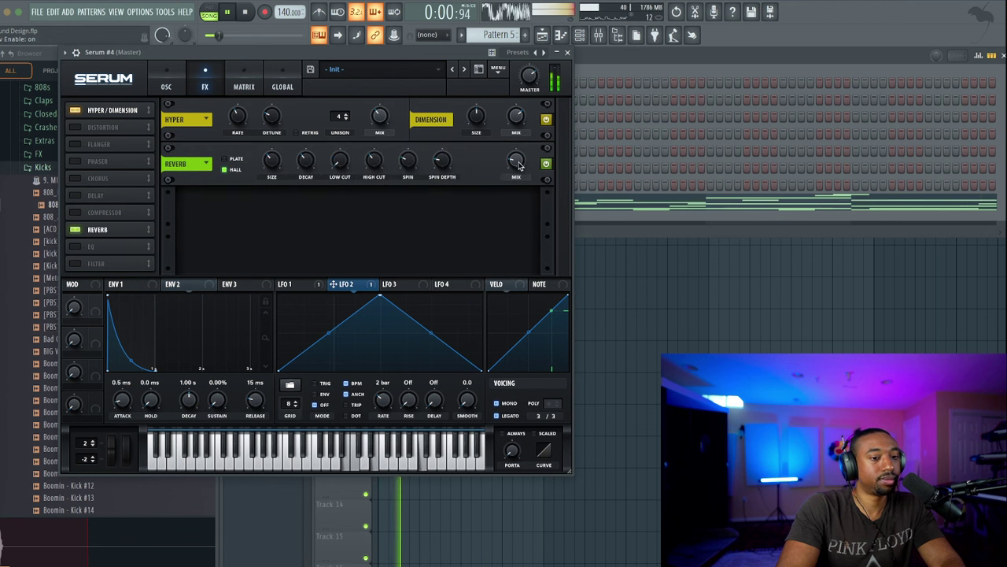
mouse_move(516, 157)
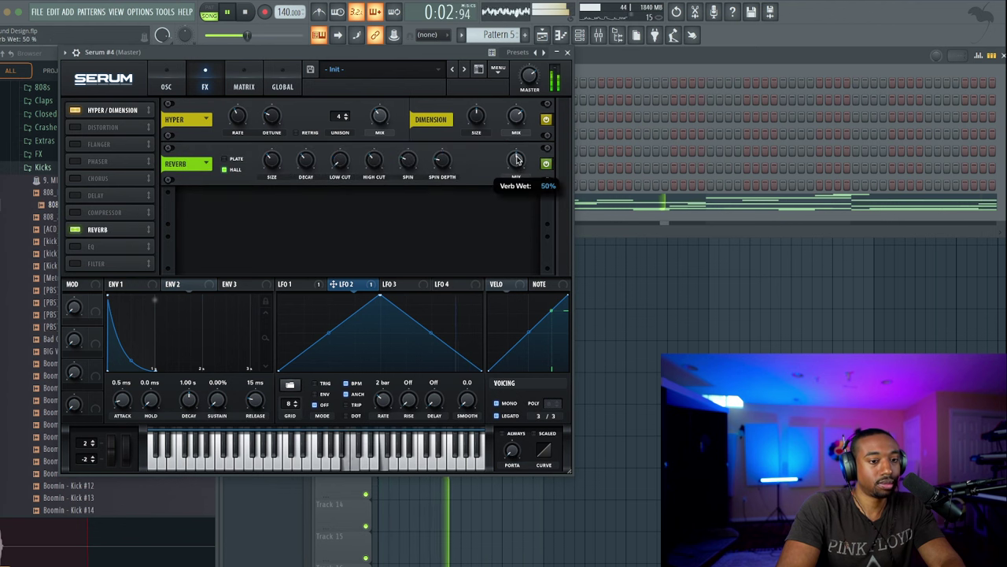
key("ctrl+s")
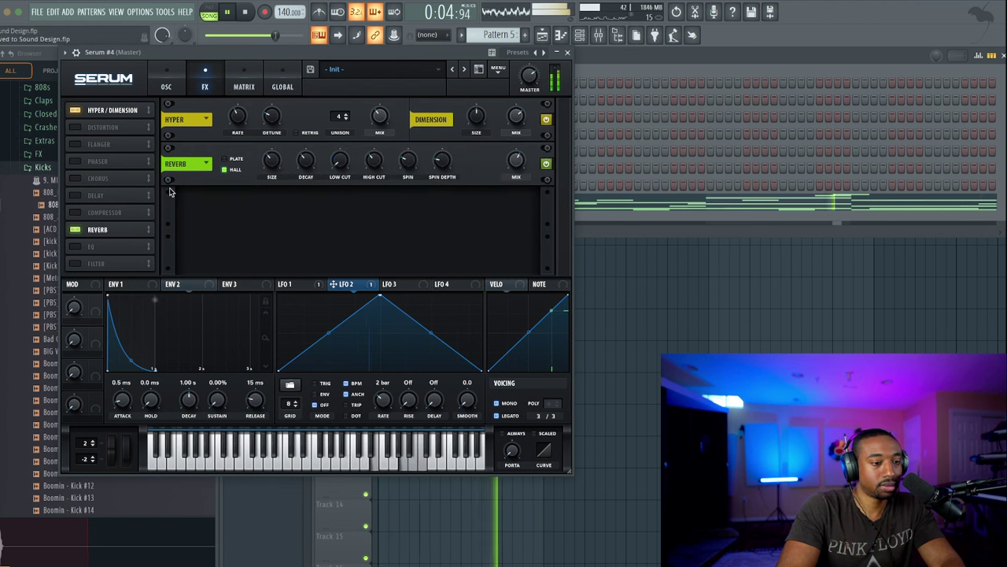
Enable the delay effect and lower its mix to about 5% while auditioning the song
key("space")
left_click(76, 195)
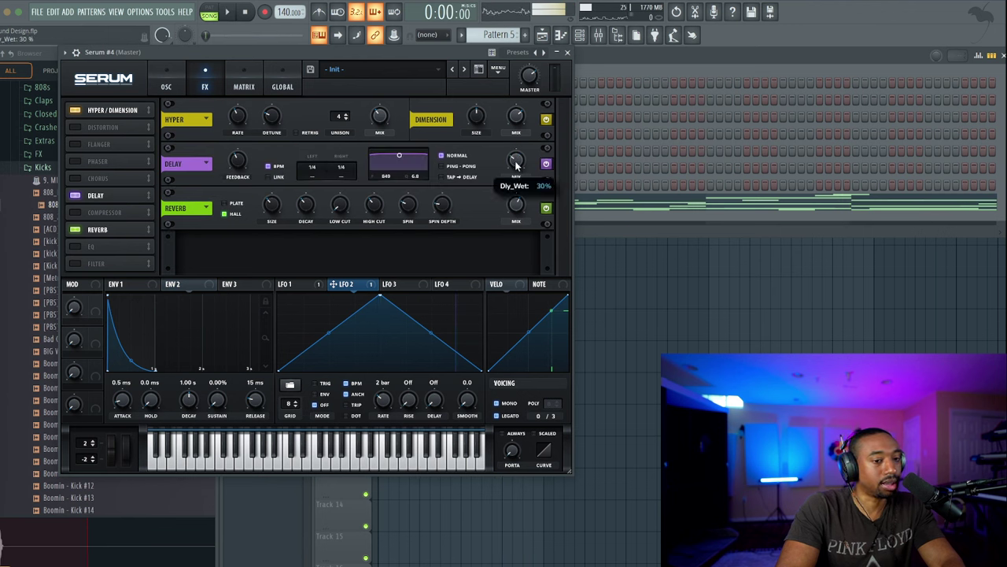
key("space")
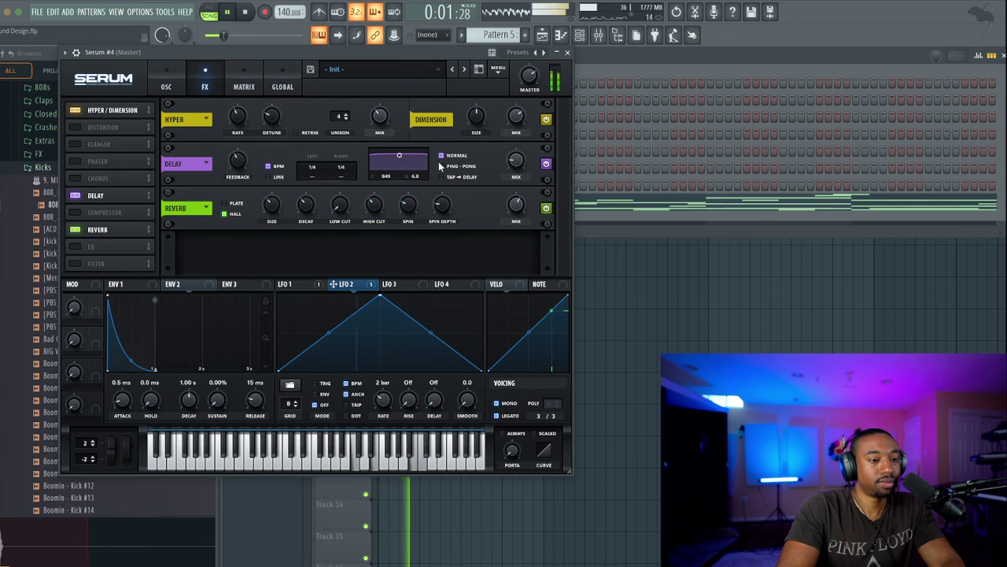
left_click_drag(516, 161, 517, 171)
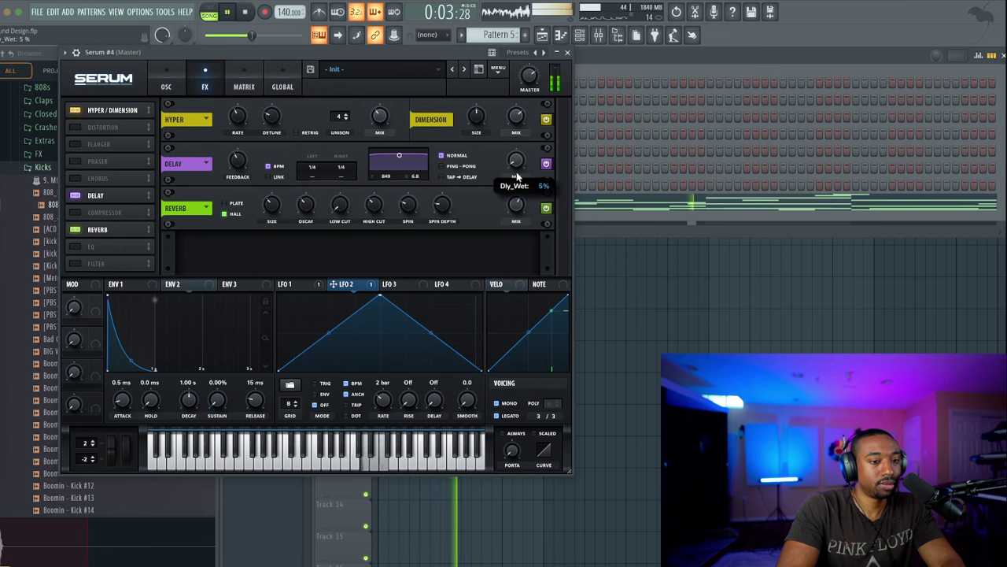
Close Serum and the channel rack, duplicate the four-bar beat from bar 5, and place Pattern 5 only in that second section
left_click(567, 52)
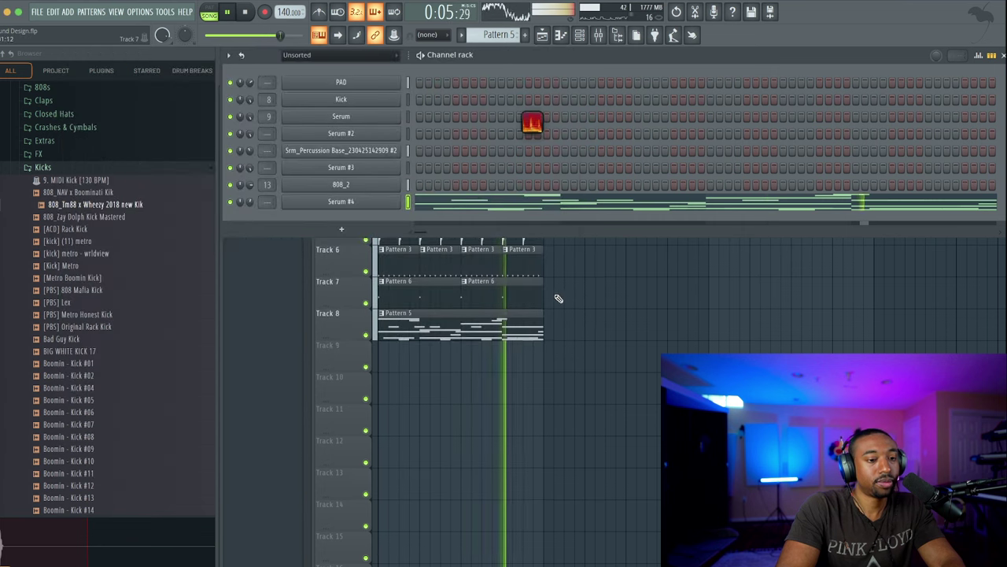
key("F6")
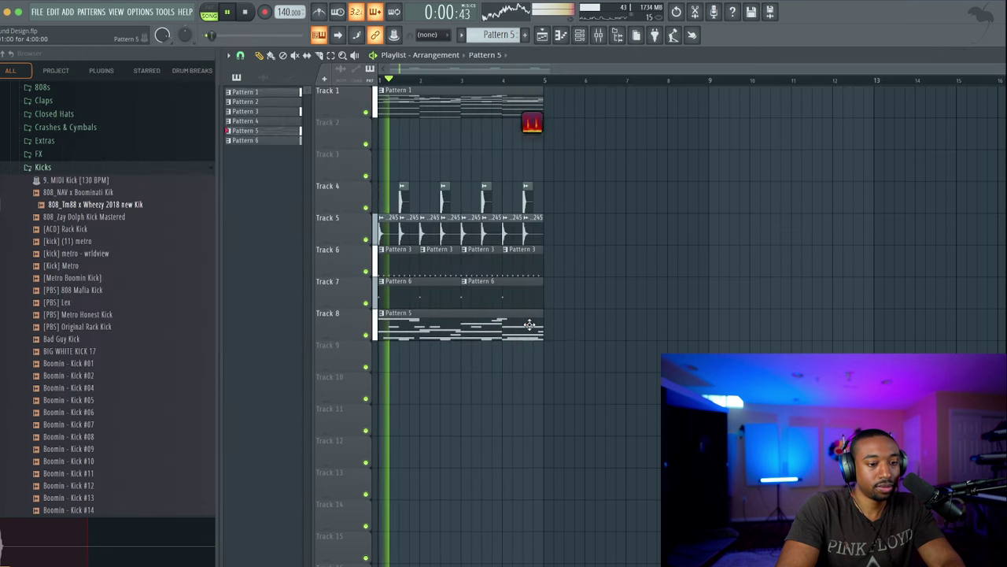
left_click_drag(487, 321, 585, 101)
key("space")
key("space")
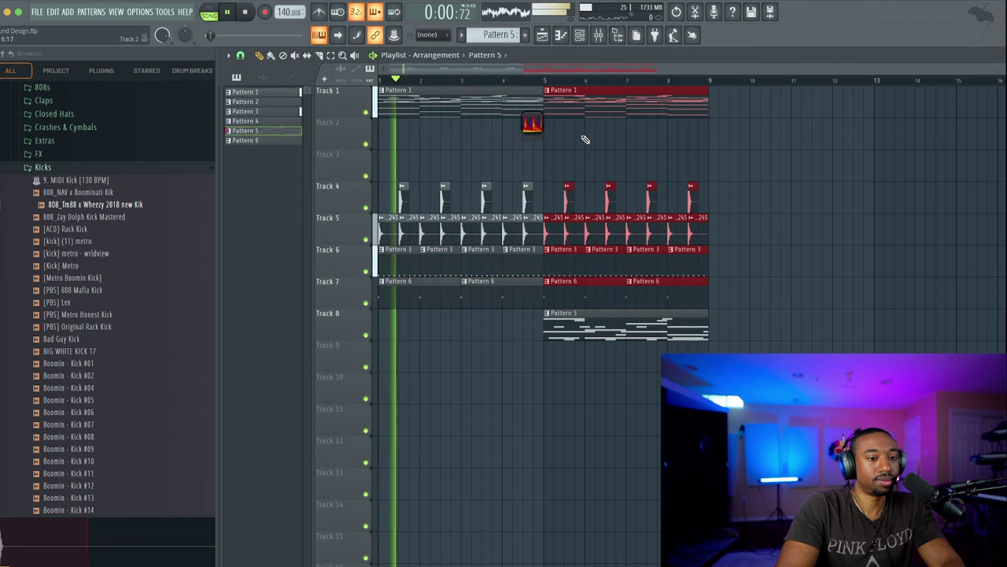
Move the Pattern 5 clip to bar 9 and duplicate the eight-bar drum, Pattern 3 and Pattern 6 clips from bar 9
left_click(587, 145)
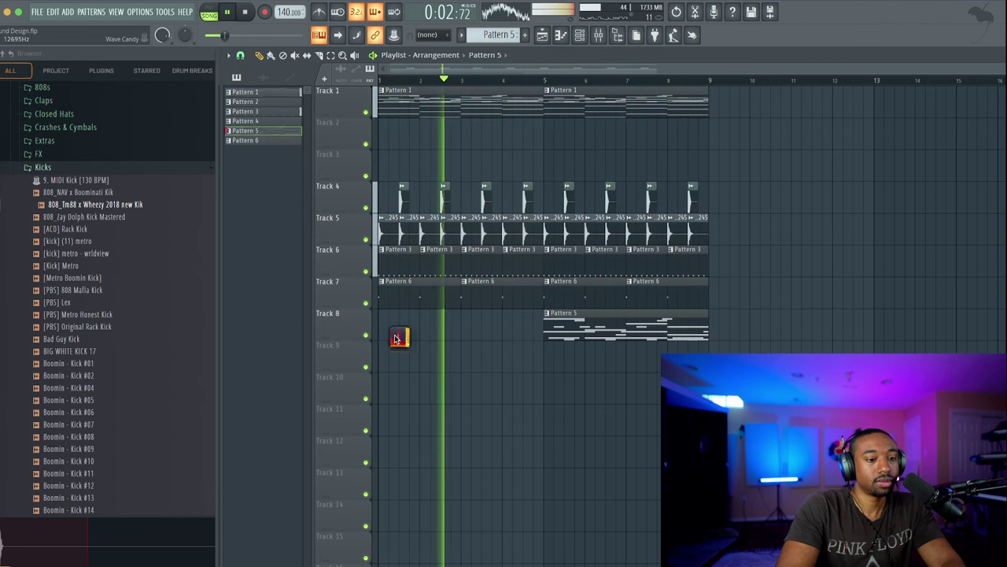
left_click(617, 34)
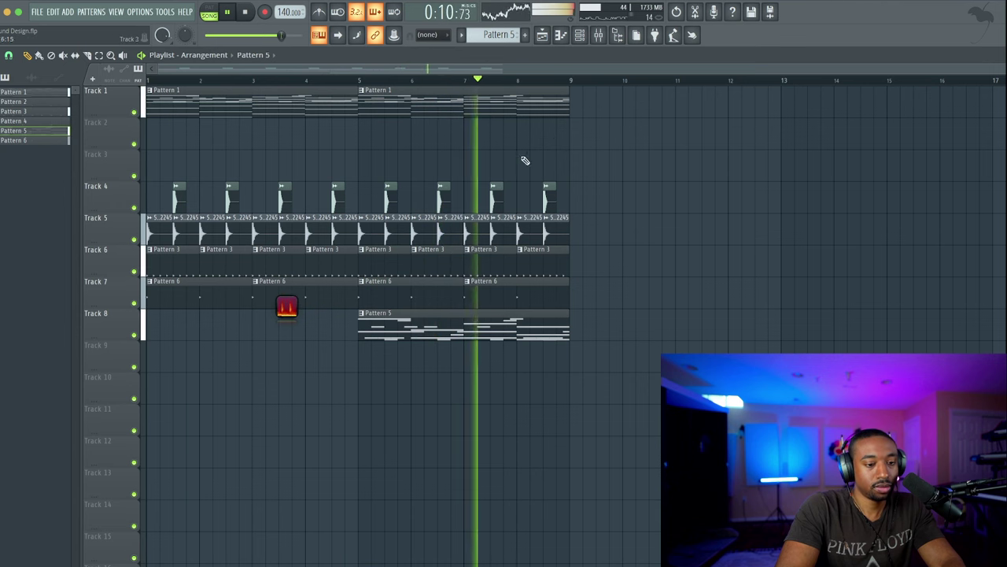
left_click_drag(510, 318, 717, 315)
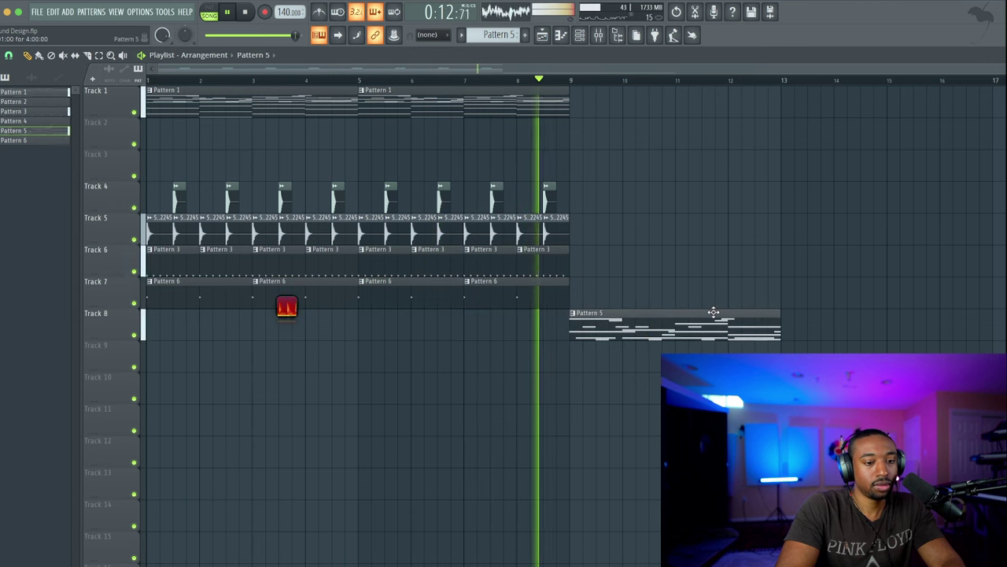
left_click_drag(643, 307, 225, 227)
left_click_drag(580, 150, 601, 286)
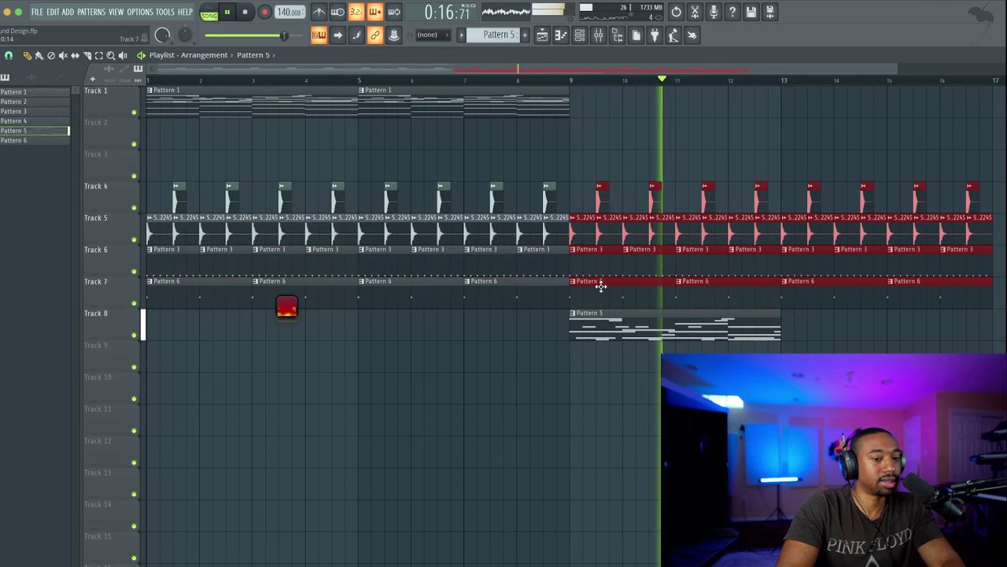
Audition the arrangement from bar 9 and inspect Pattern 5's notes in the piano roll
key("space")
double_click(618, 332)
key("ctrl+Down")
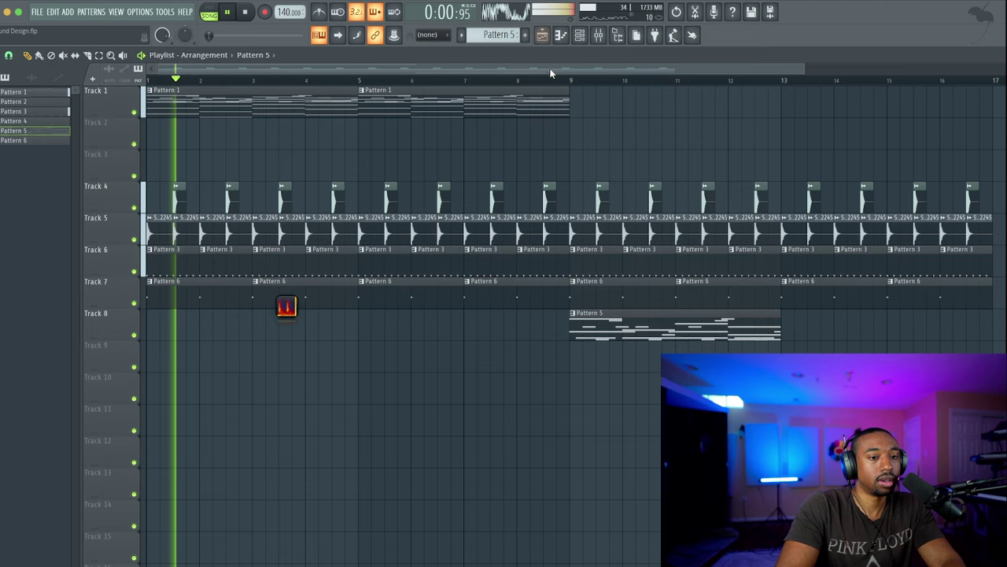
left_click(571, 79)
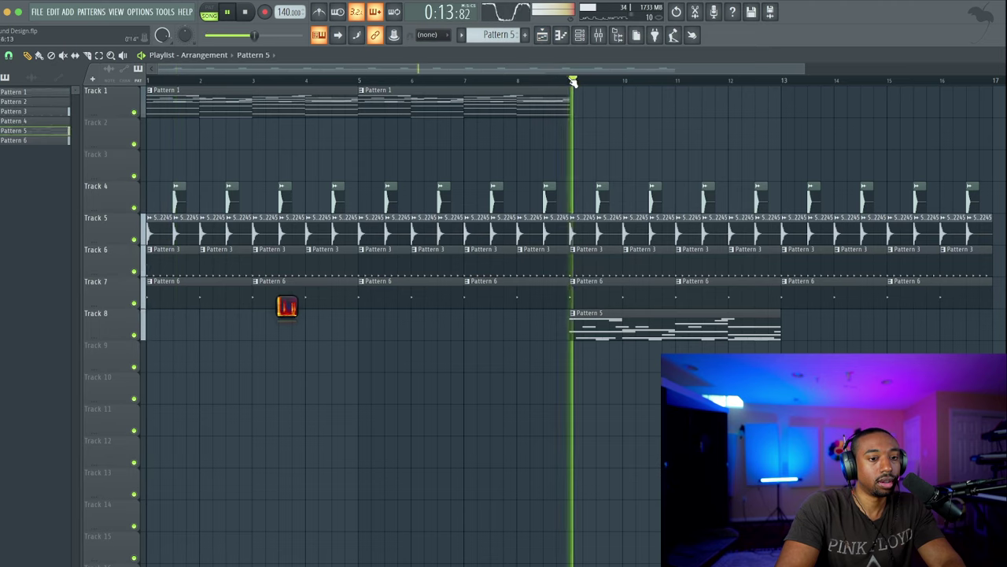
key("space")
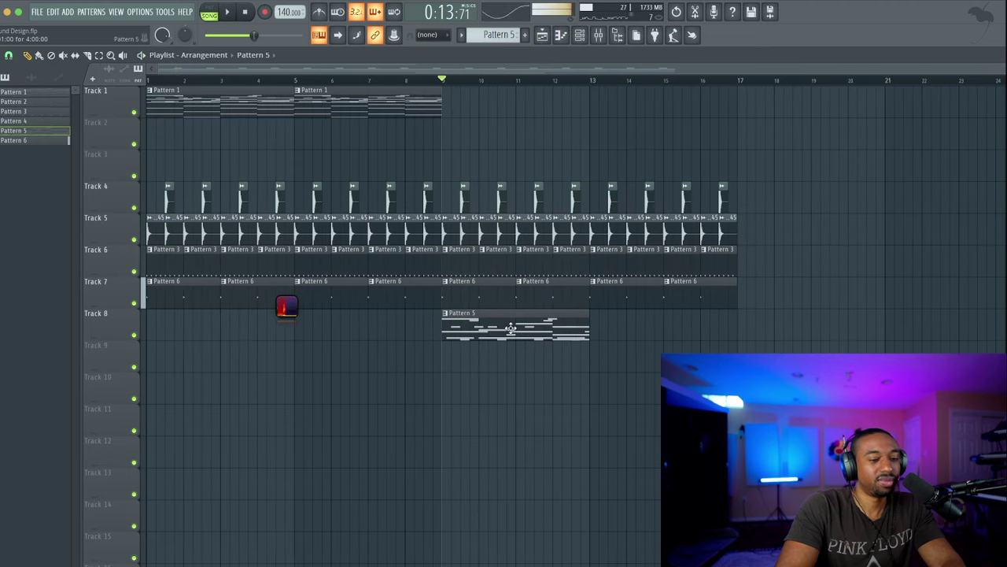
double_click(459, 328)
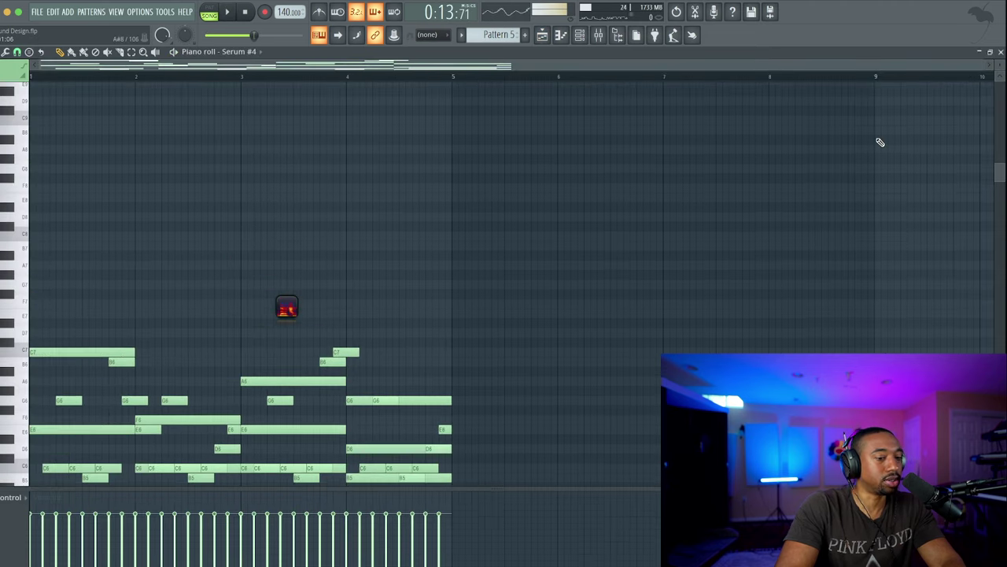
left_click(1000, 52)
Copy the Pattern 1 clip on Track 1 to bars 9 and 13 and play the new section
key("space")
left_click(422, 110)
left_click_drag(422, 110, 510, 103)
key("space")
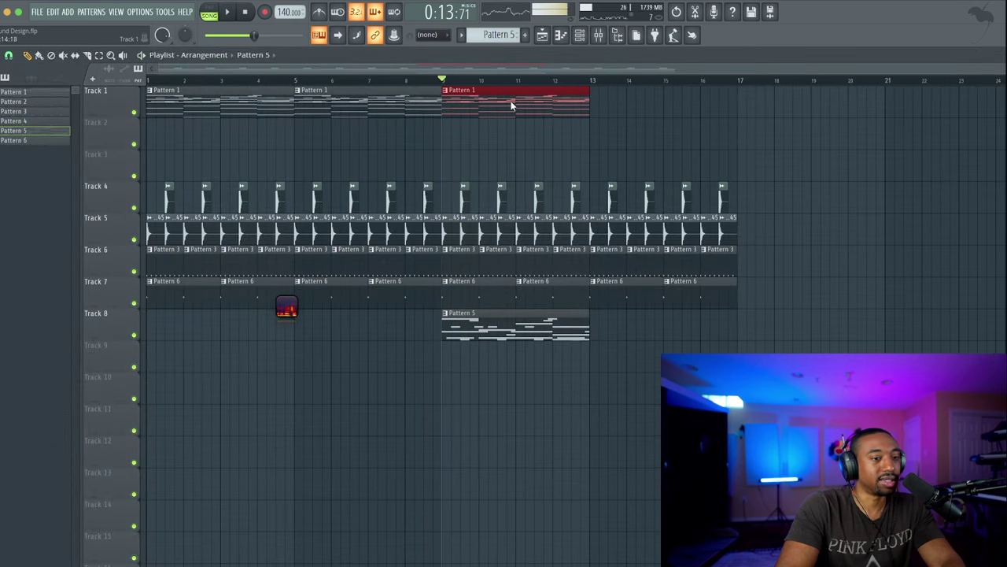
key("ctrl+b")
key("space")
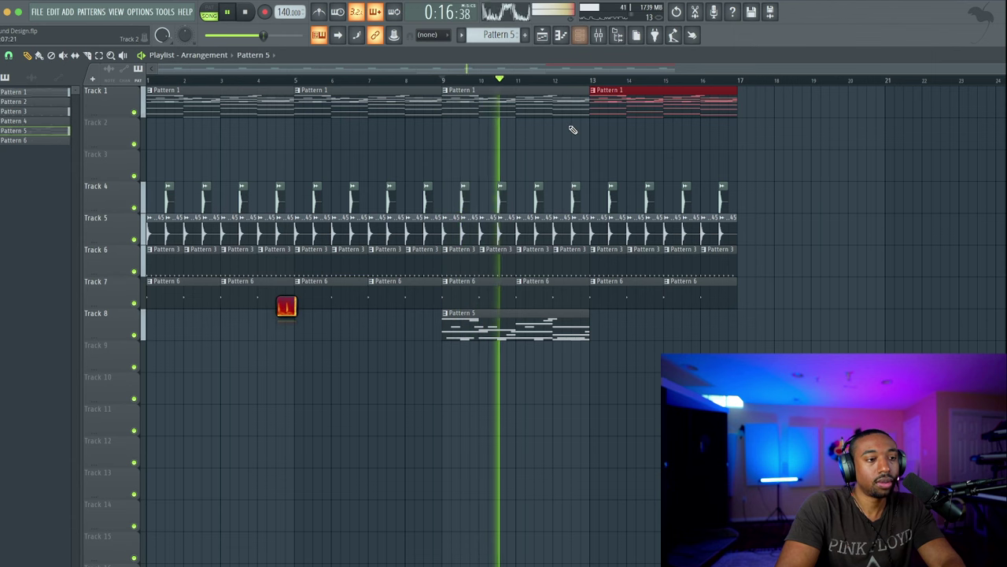
Set the Srm_Percussion Base channel's volume to 42% in the channel rack while the song plays
left_click(571, 158)
left_click(598, 35)
key("space")
key("space")
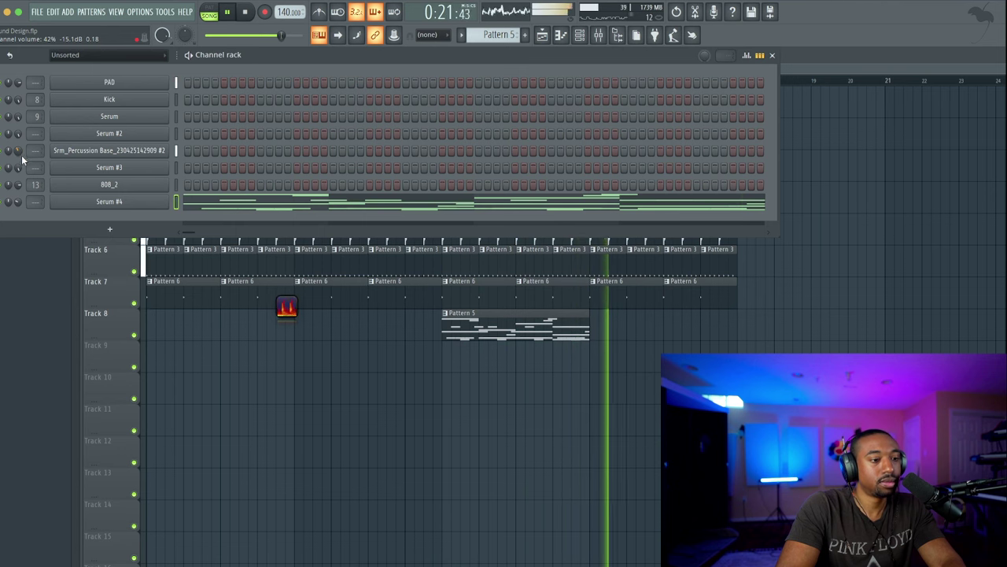
key("F6")
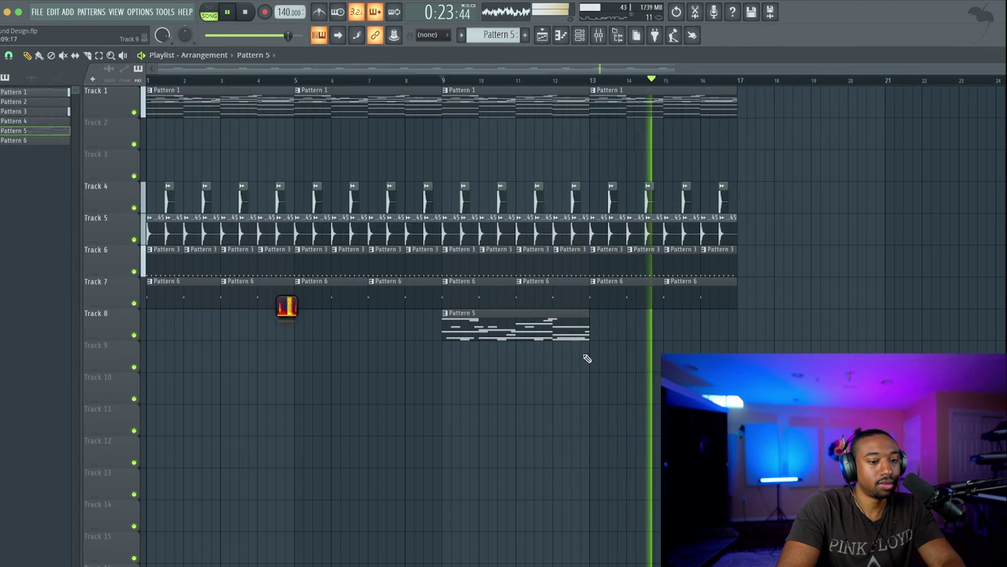
Copy the Pattern 5 clip to bar 13 and delete the Pattern 6 clips from bars 1 to 8
left_click_drag(557, 327, 704, 327)
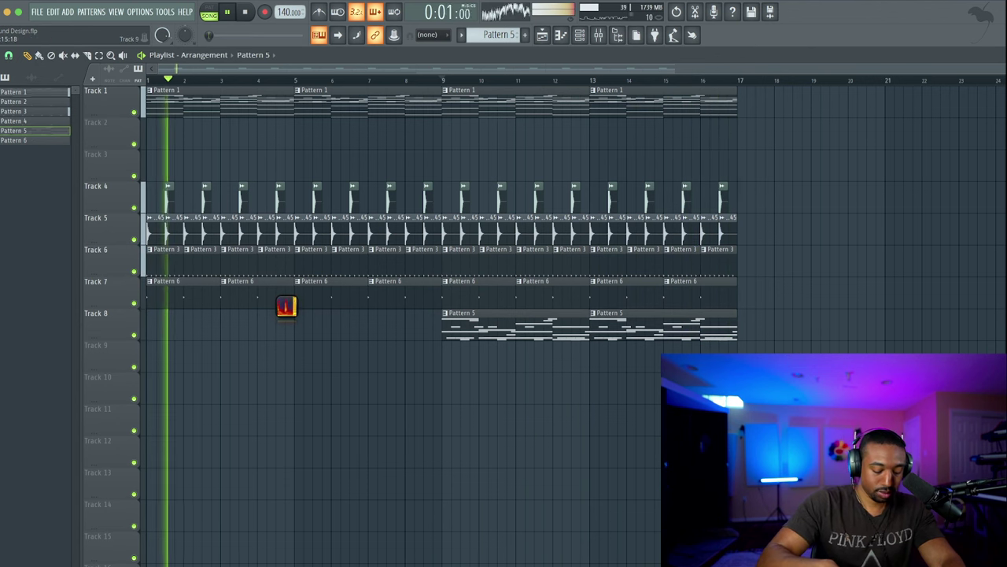
key("space")
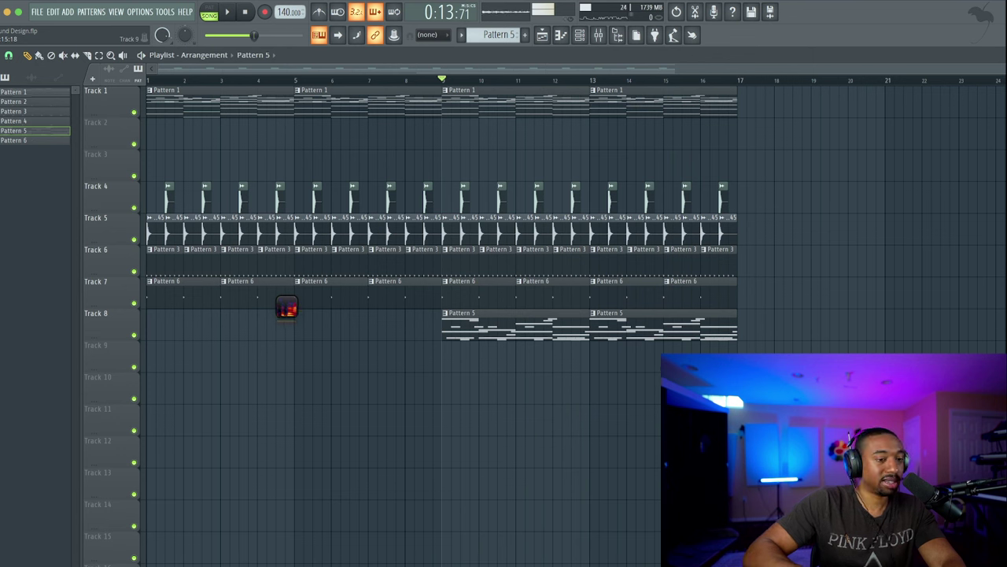
left_click_drag(413, 295, 182, 294)
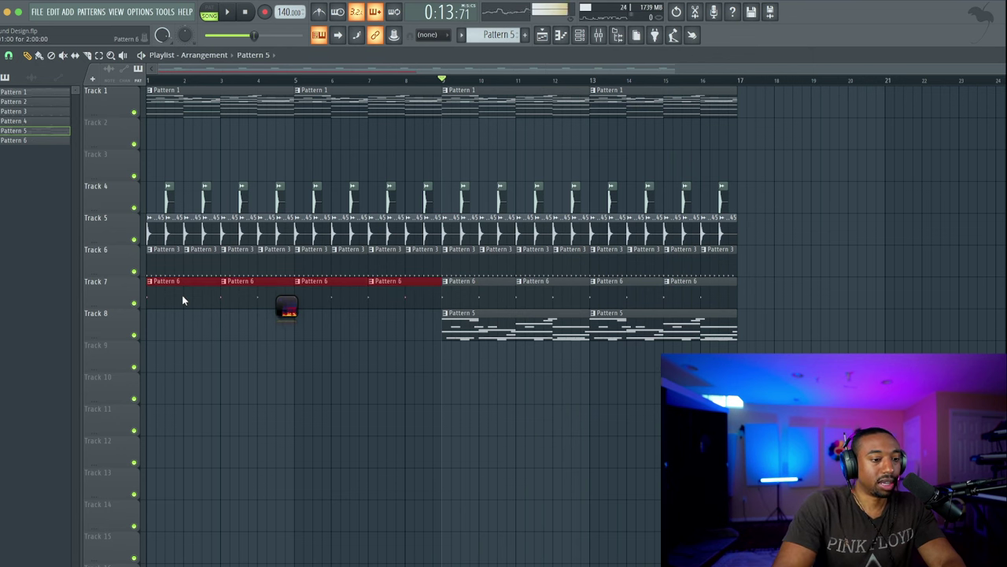
key("Delete")
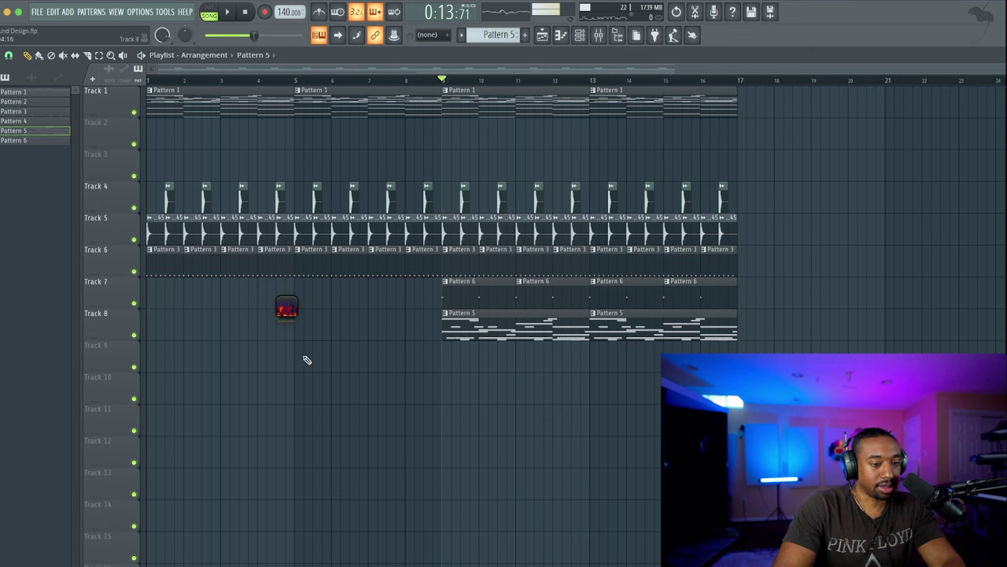
Add another Serum instrument to the channel rack and set its oscillator A unison to 8 voices
left_click(579, 36)
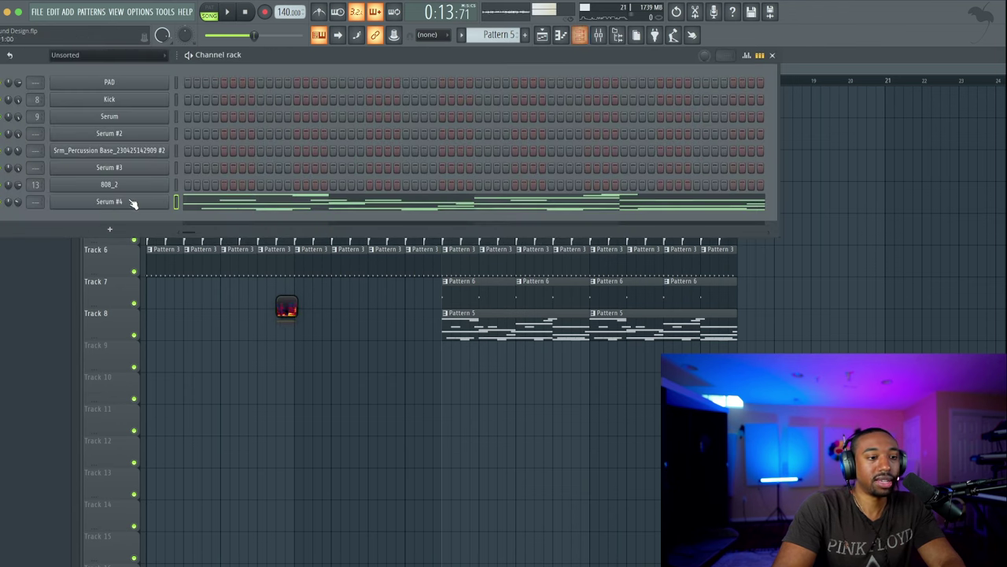
left_click(114, 232)
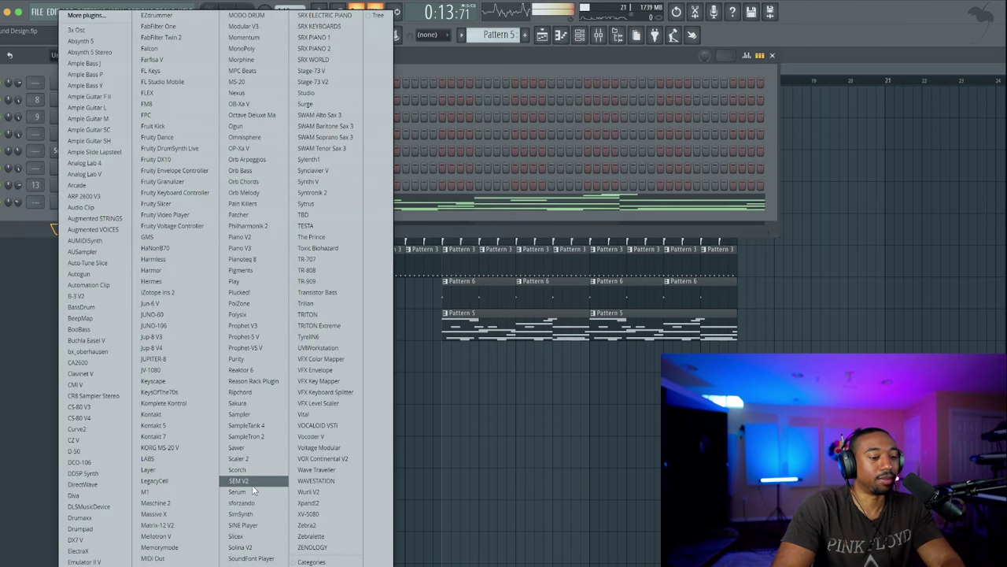
key("Return")
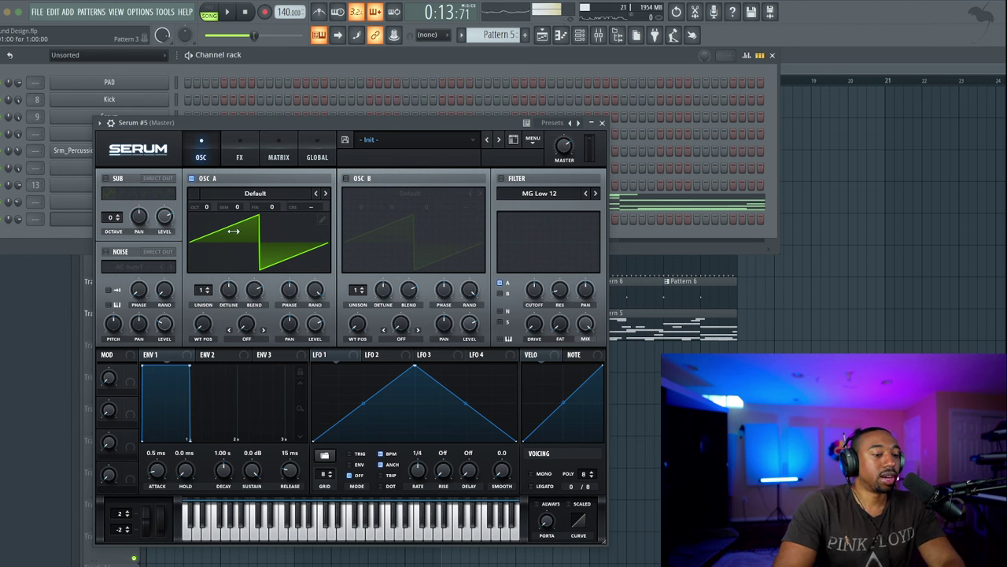
mouse_move(207, 294)
left_mouse_down()
mouse_move(228, 283)
mouse_move(226, 293)
left_mouse_up()
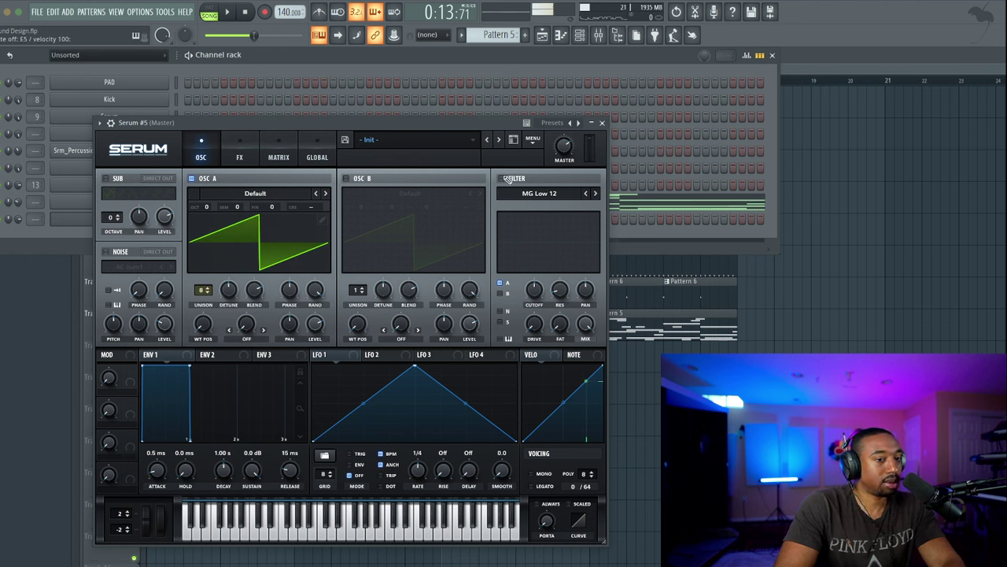
Enable the new Serum's filter as MG Low 24, lower its cutoff, and raise its resonance
left_click(507, 178)
left_click(539, 192)
mouse_move(551, 205)
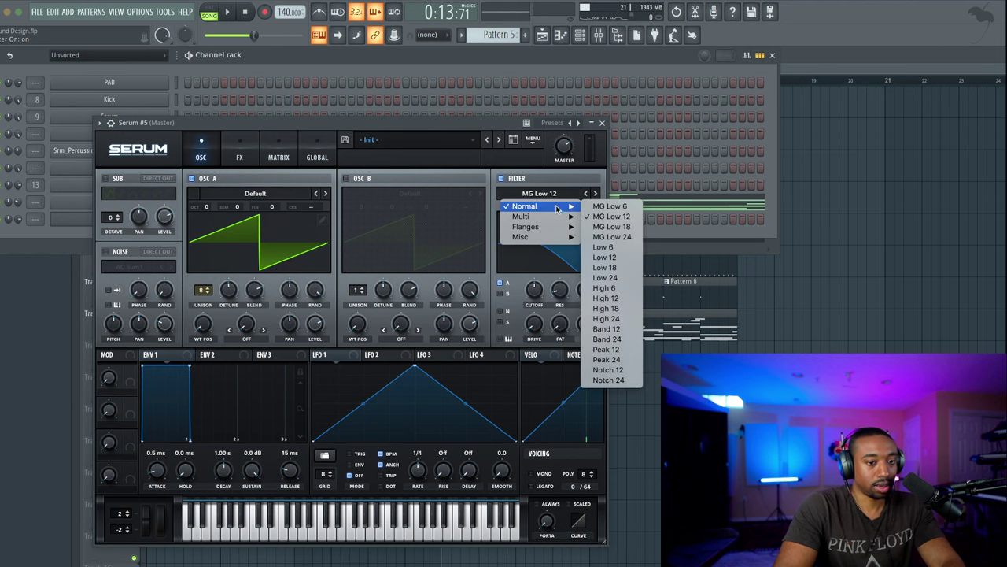
left_click(621, 237)
left_click_drag(534, 290, 536, 289)
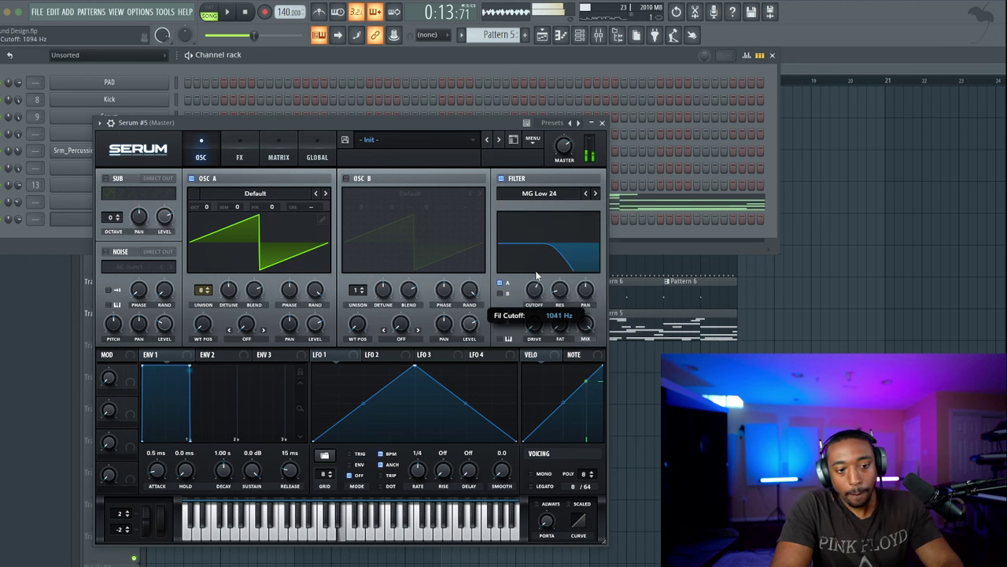
left_click_drag(559, 289, 568, 246)
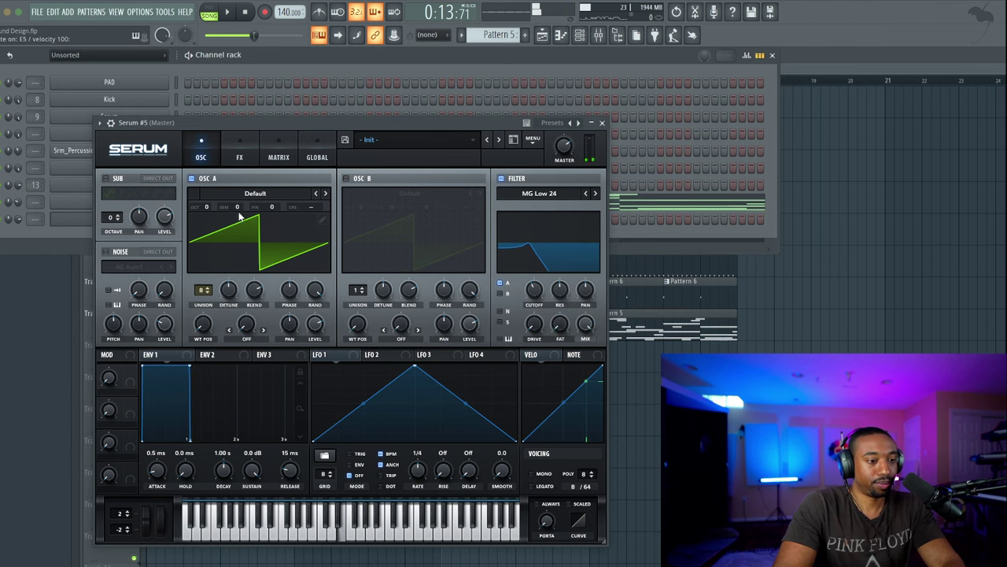
Set oscillator A to -2 octaves, turn on mono and legato voicing, and close Serum
mouse_move(208, 218)
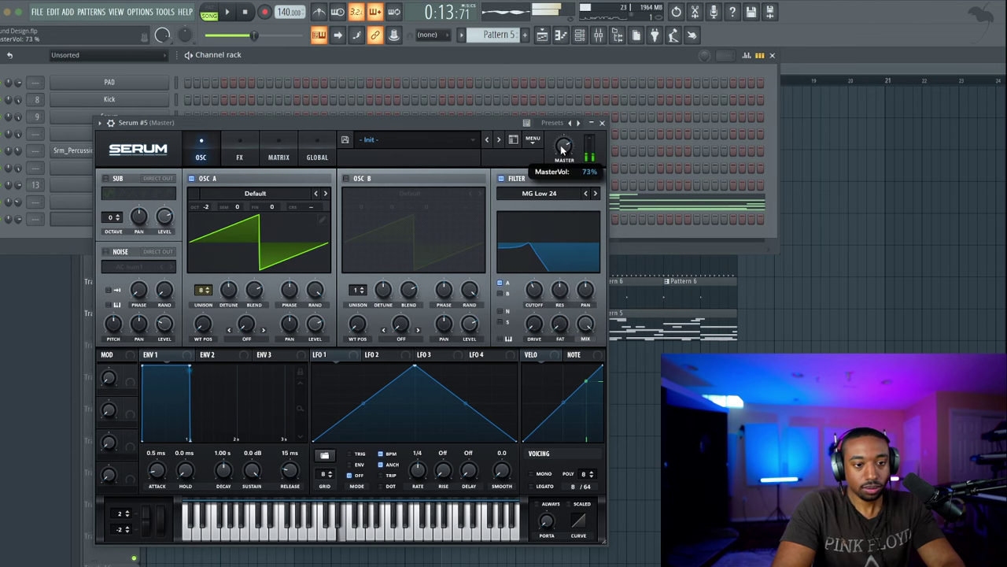
left_click_drag(484, 124, 485, 88)
mouse_move(536, 258)
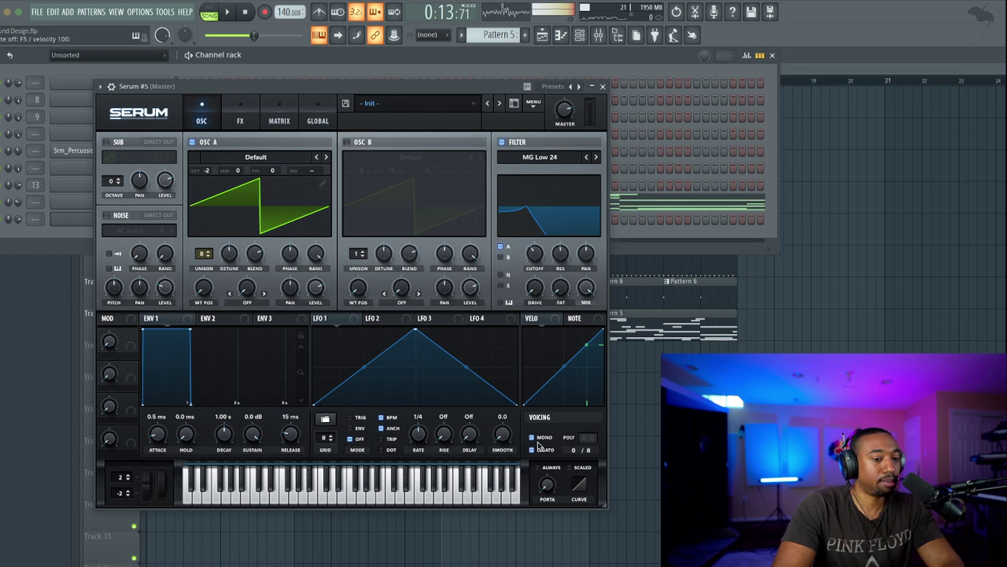
mouse_move(546, 488)
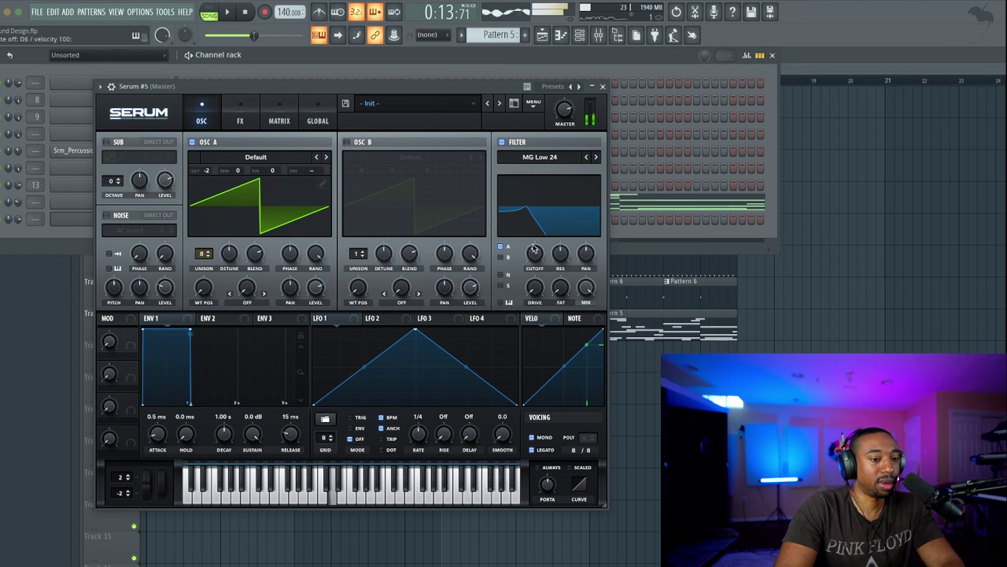
left_click(602, 87)
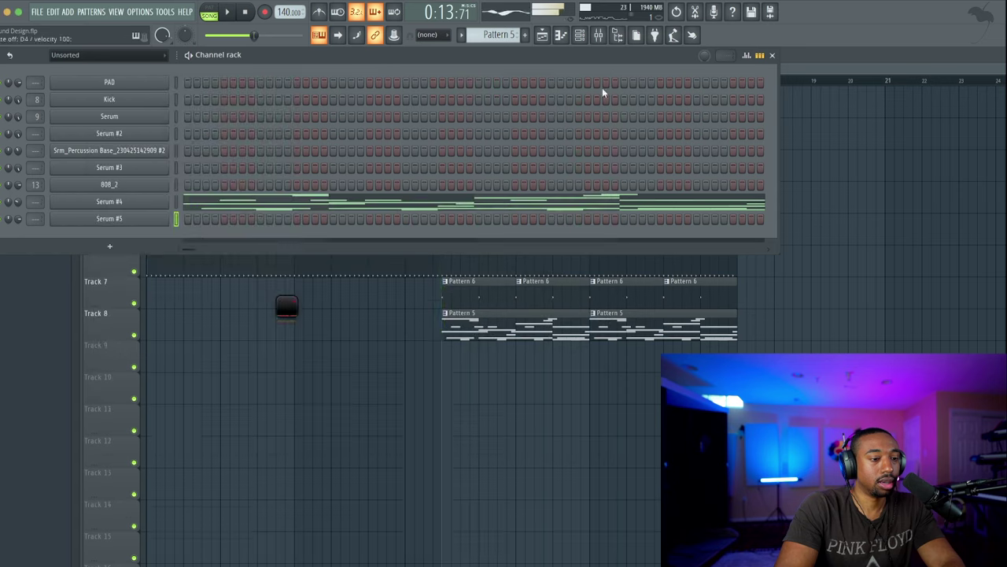
Copy the PAD notes from Pattern 1 and paste them into Serum #5 in the new Pattern 7
scroll(500, 33, "up", 4)
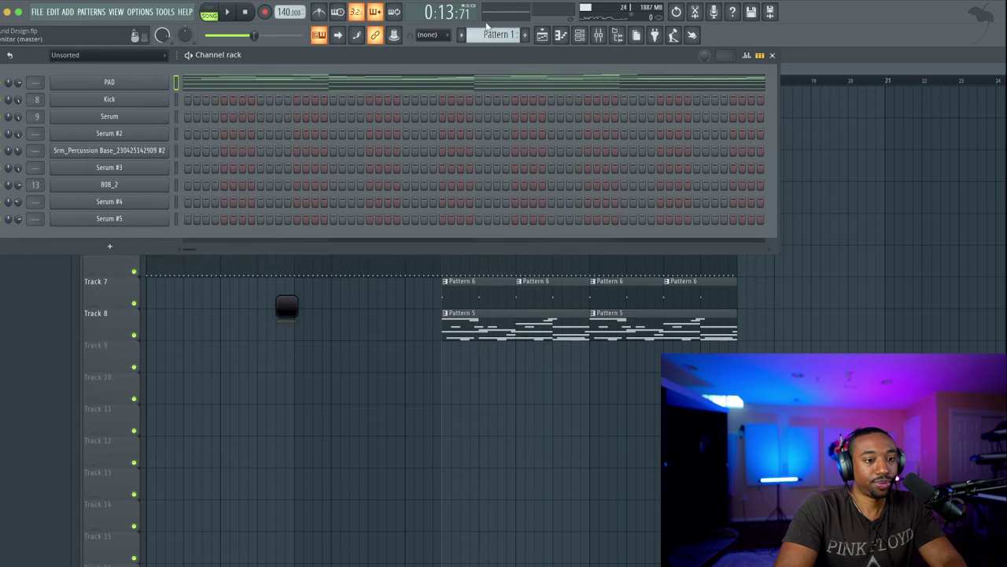
left_click(488, 41)
left_click(571, 46)
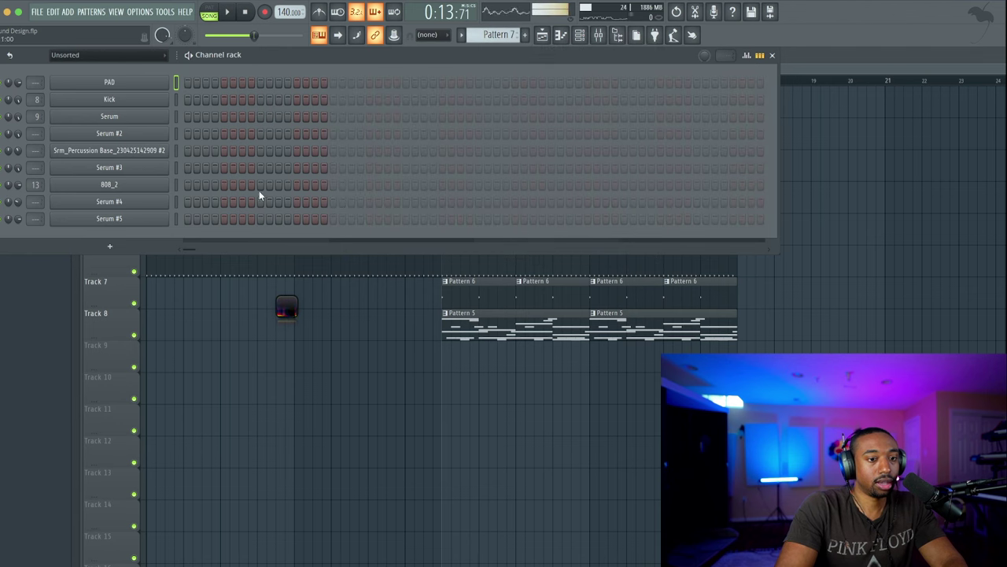
key("ctrl+v")
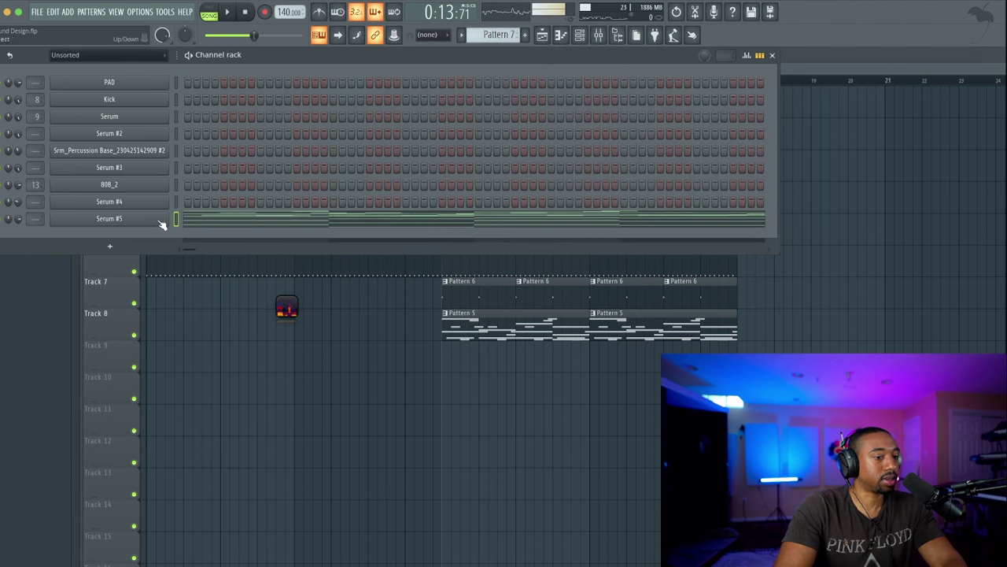
Enable Serum #5's sub oscillator and set it to -2 octaves
left_click(149, 219)
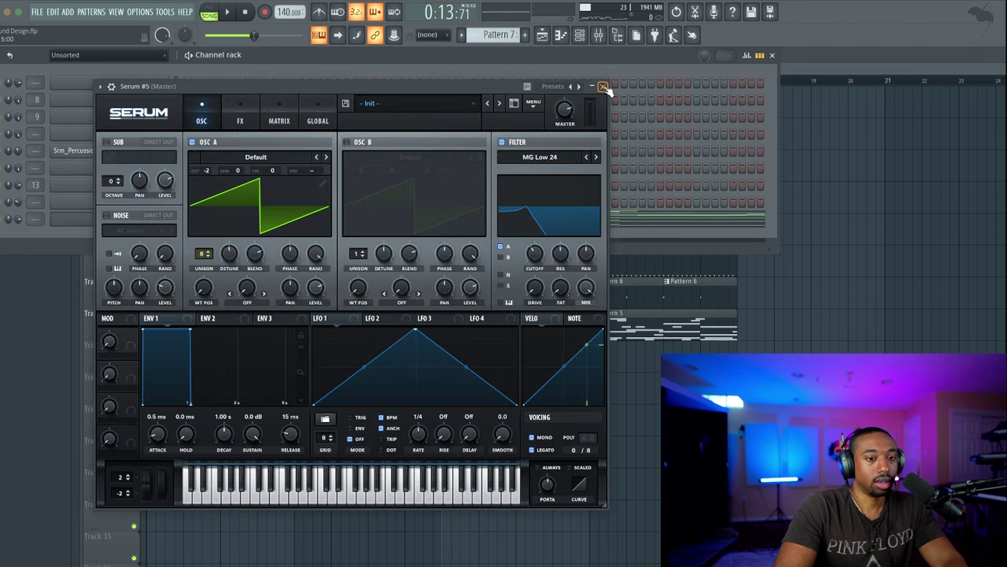
left_click_drag(118, 180, 119, 191)
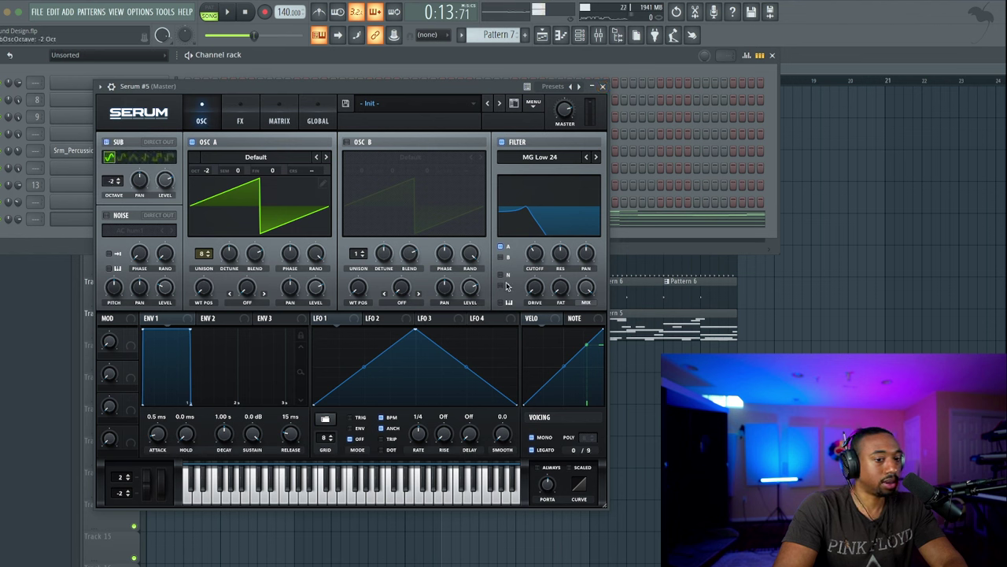
left_click(601, 86)
Delete the upper chord notes from Serum #5's part in Pattern 7, audition the pattern, and return to the playlist
left_click(210, 11)
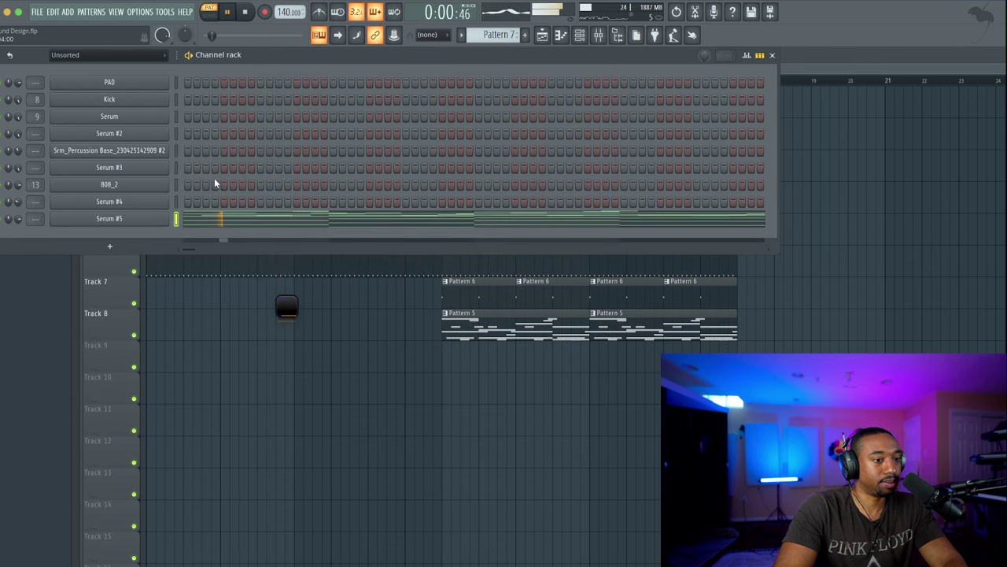
left_click(207, 220)
scroll(207, 224, "down", 10)
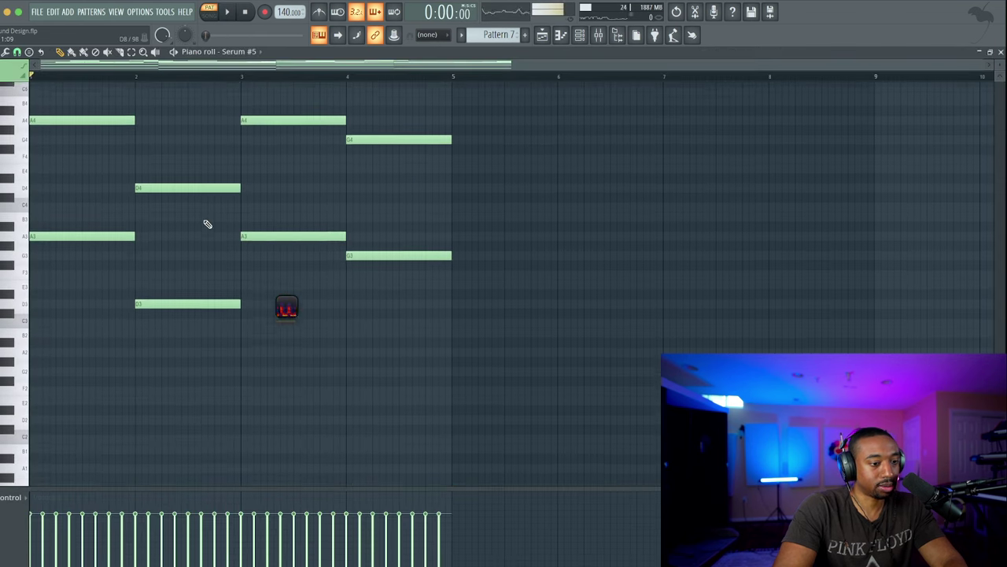
left_click_drag(458, 252, 108, 38)
scroll(465, 218, "up", 8)
key("Delete")
key("space")
left_click(542, 35)
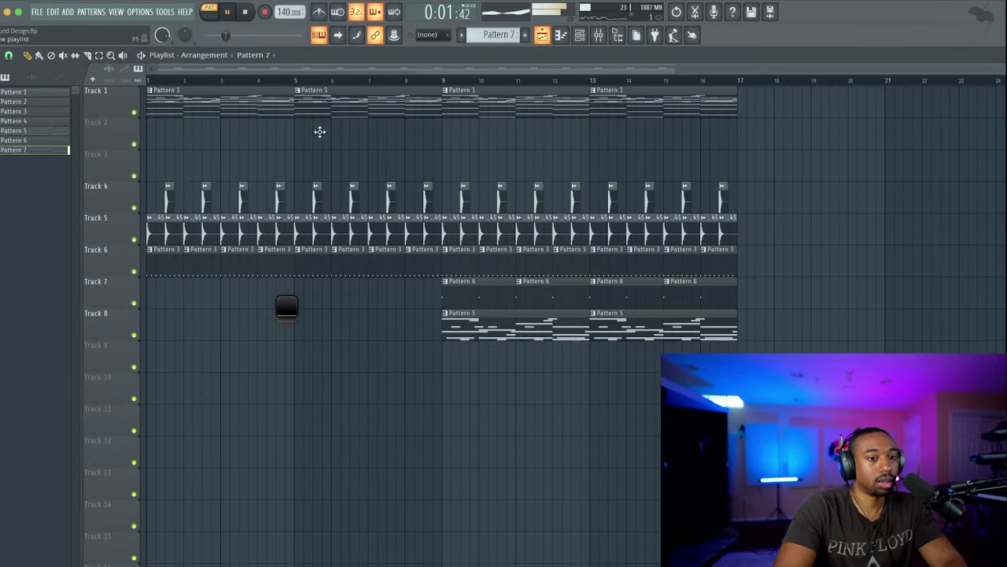
Open Serum #5, switch its sub oscillator to the square shape, and raise the sub level to maximum
left_click(580, 34)
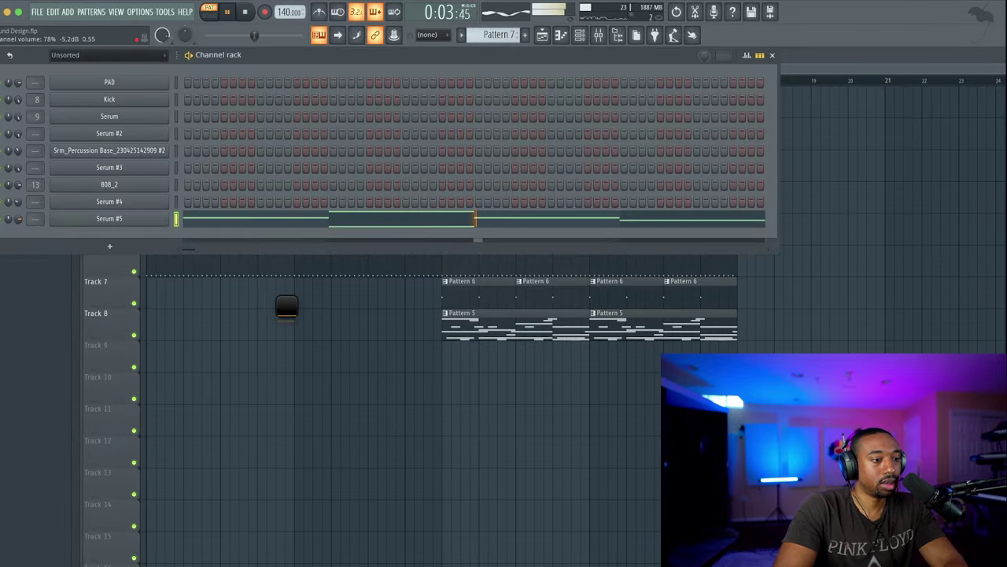
left_click(81, 219)
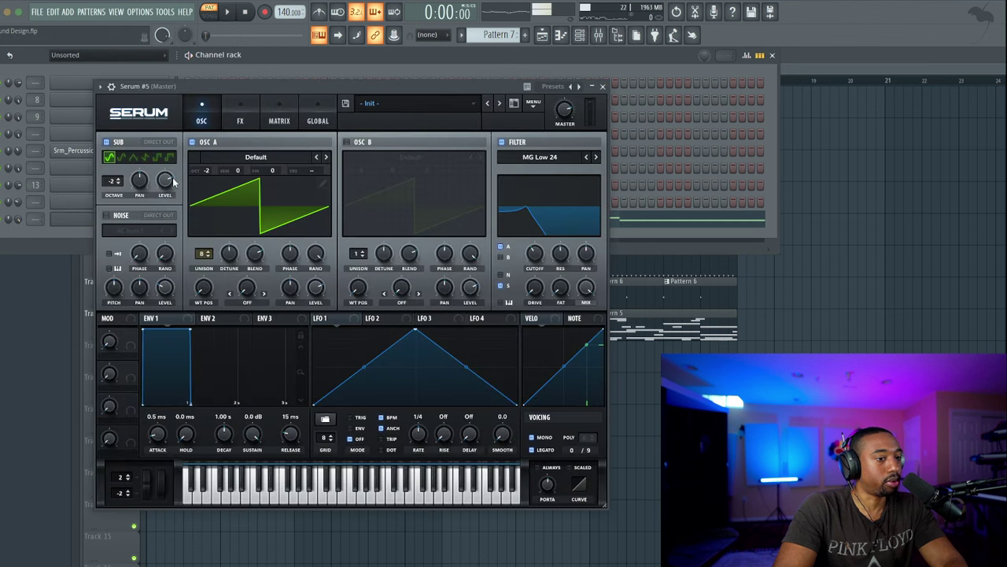
left_click(120, 183)
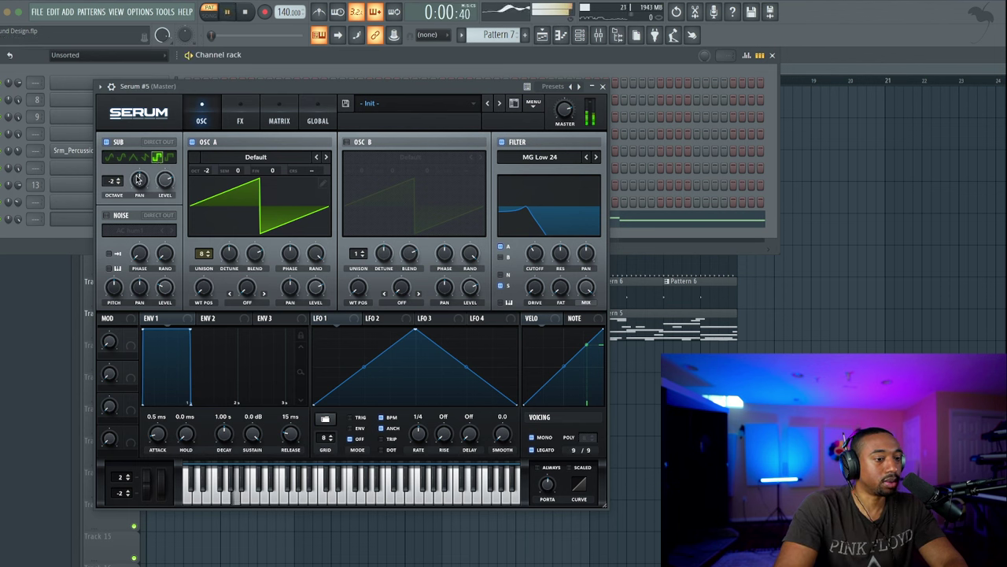
mouse_move(165, 177)
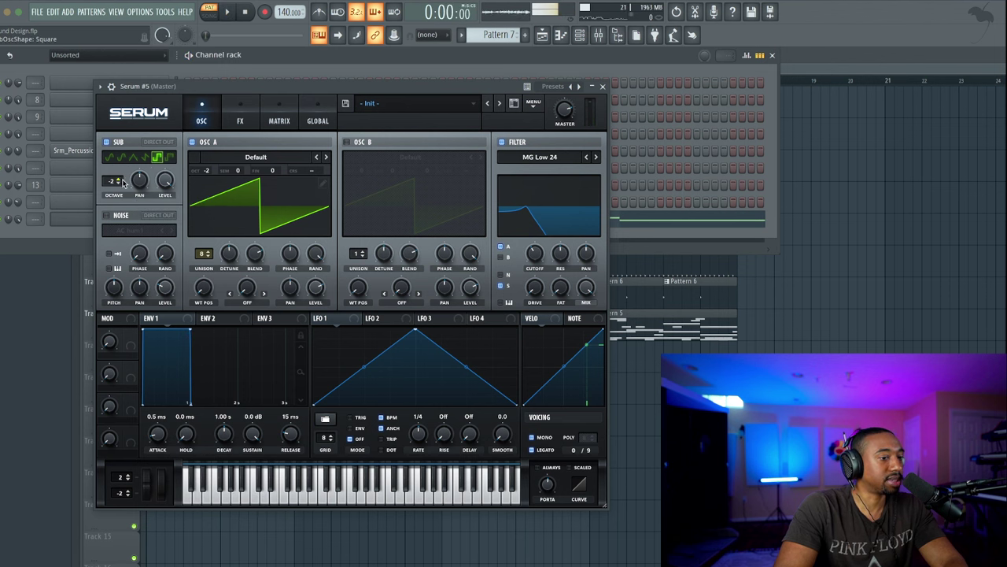
Audition Pattern 7 while trying the sub oscillator at -3 octaves and with the saw shape
key("space")
scroll(118, 189, "down", 1)
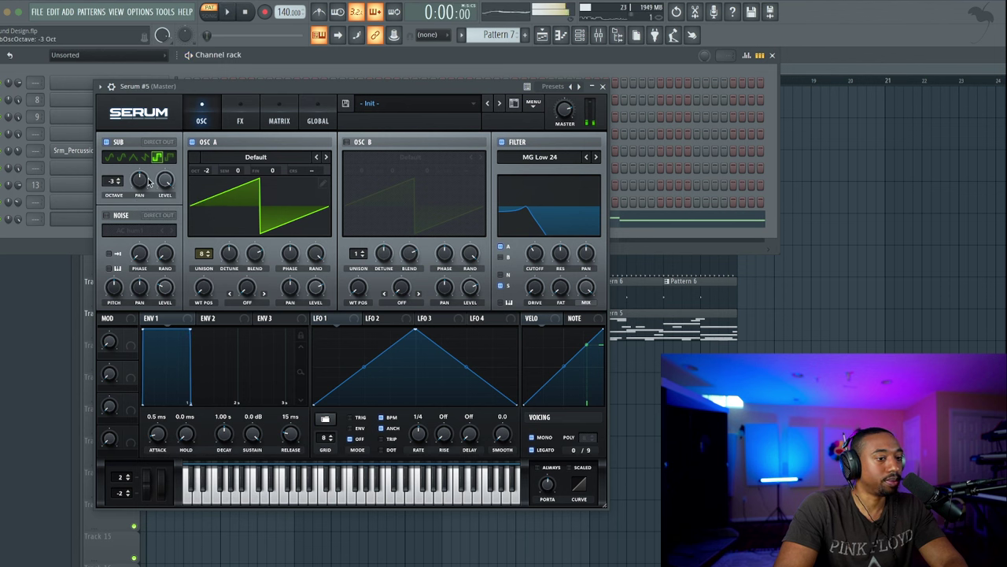
scroll(118, 183, "up", 1)
key("space")
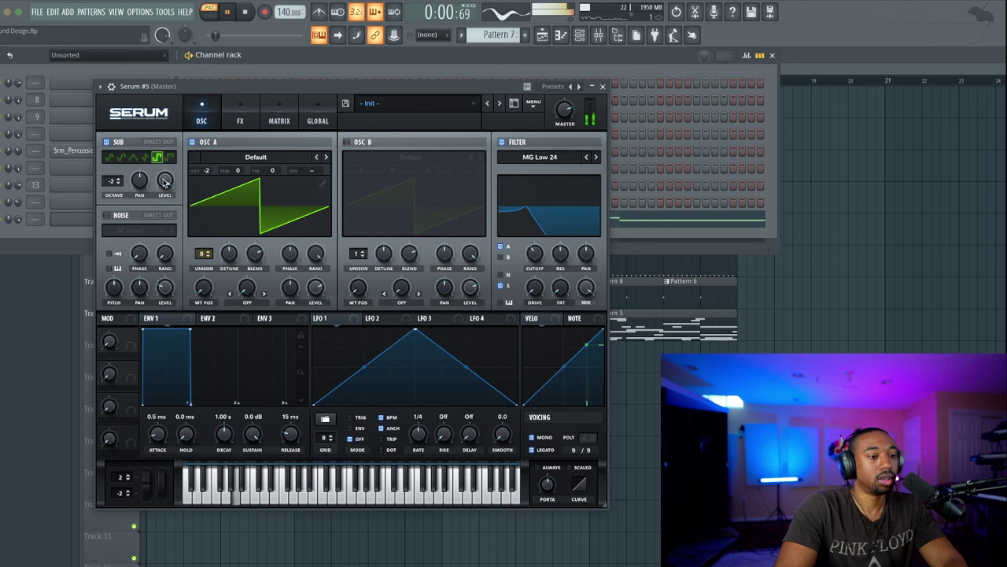
scroll(118, 181, "up", 1)
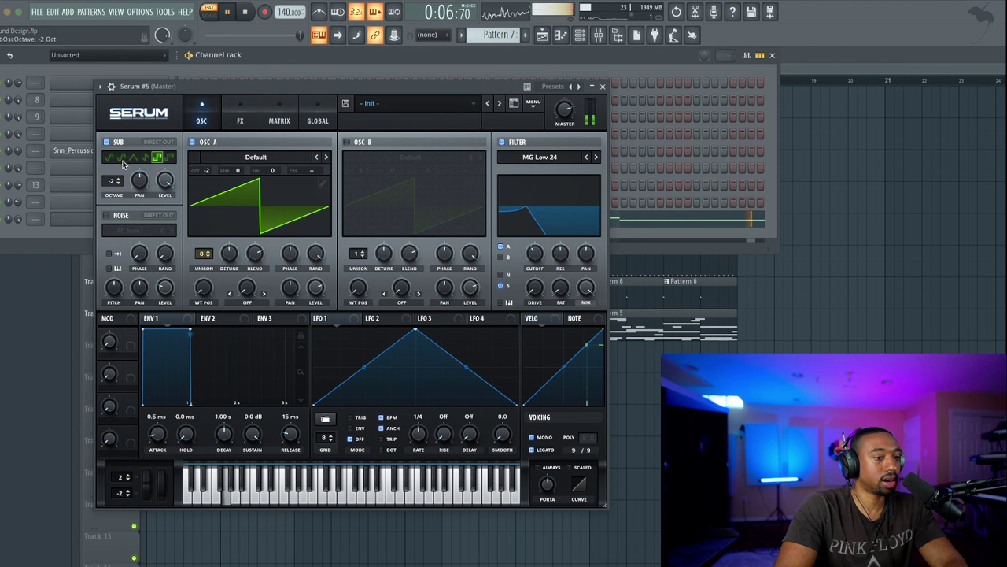
key("space")
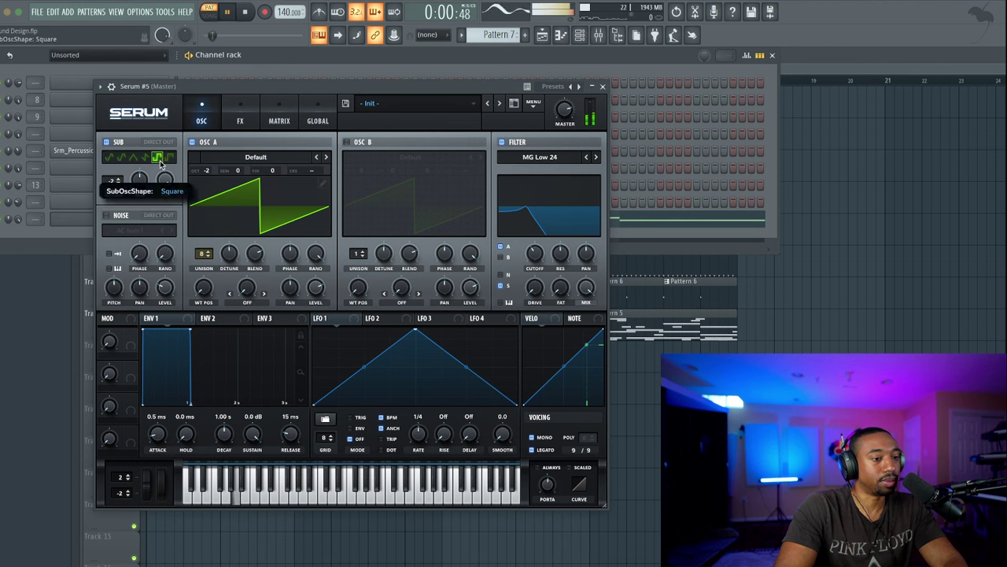
left_click(144, 157)
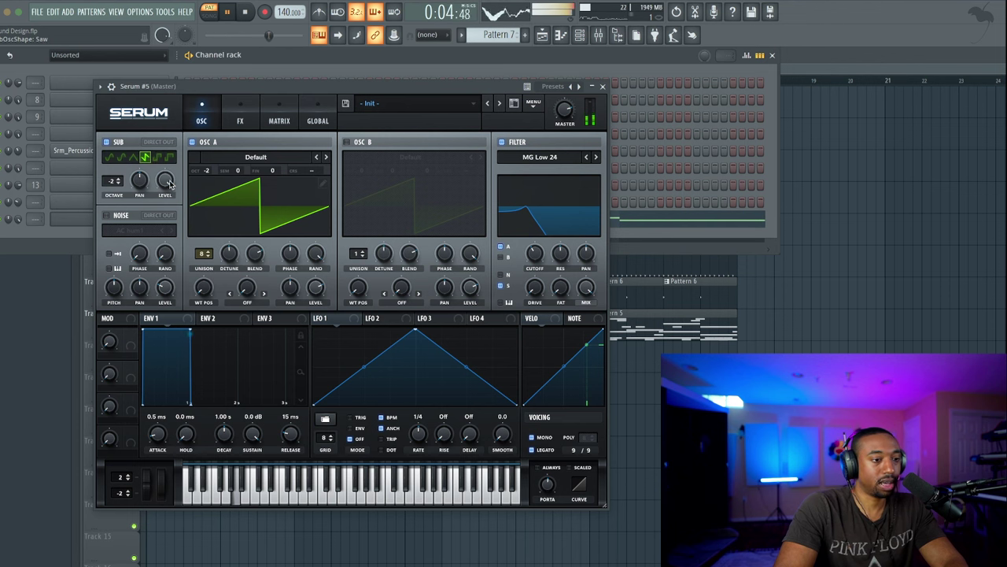
Set the sub oscillator to the square shape at a slightly lower level, with the sub and oscillator A at -1 octave
left_click(157, 157)
left_click_drag(168, 171, 210, 166)
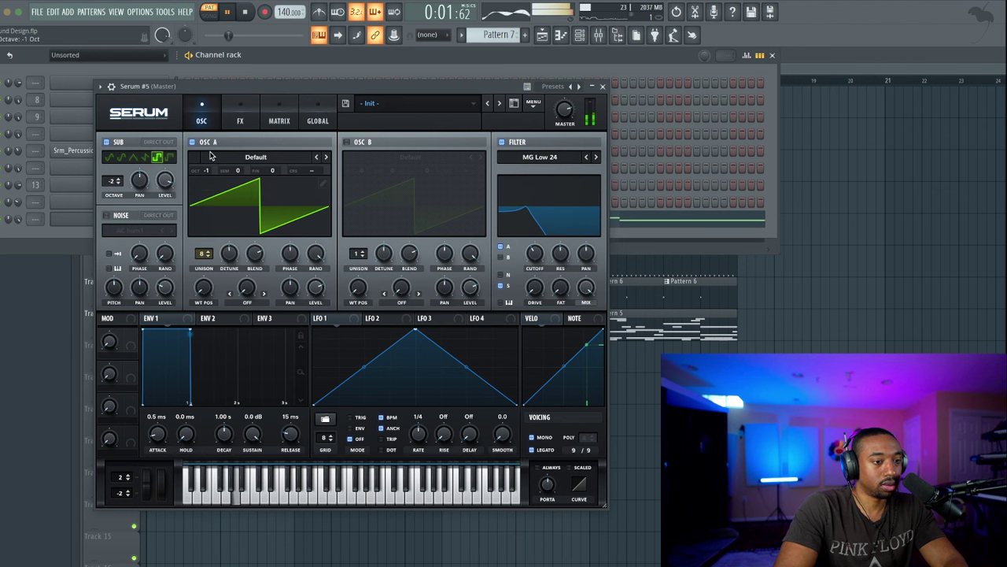
left_click(118, 181)
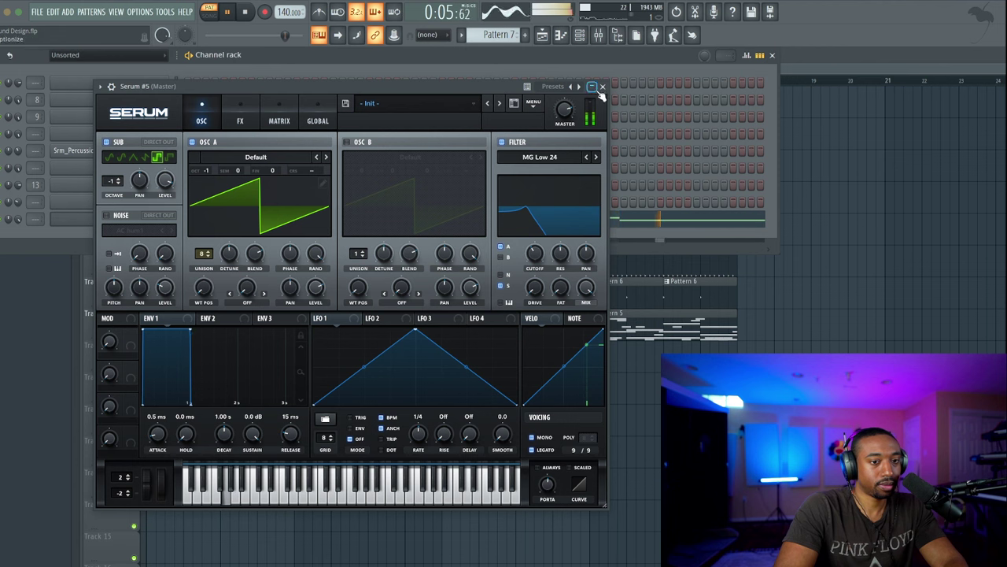
Try the chorus effect on Serum #5 with different mix amounts while playing Pattern 7, and turn it off
left_click(241, 119)
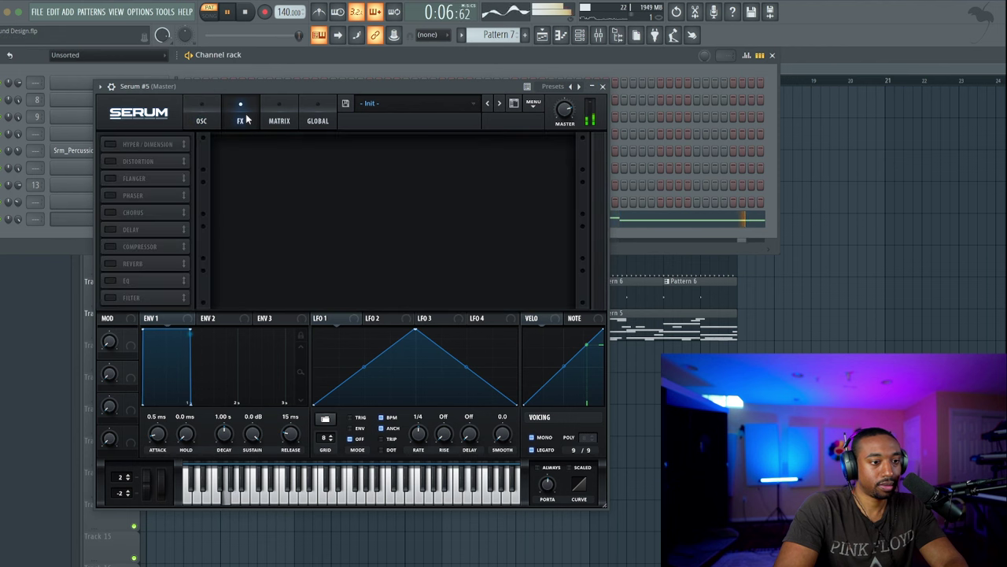
left_click(118, 211)
key("space")
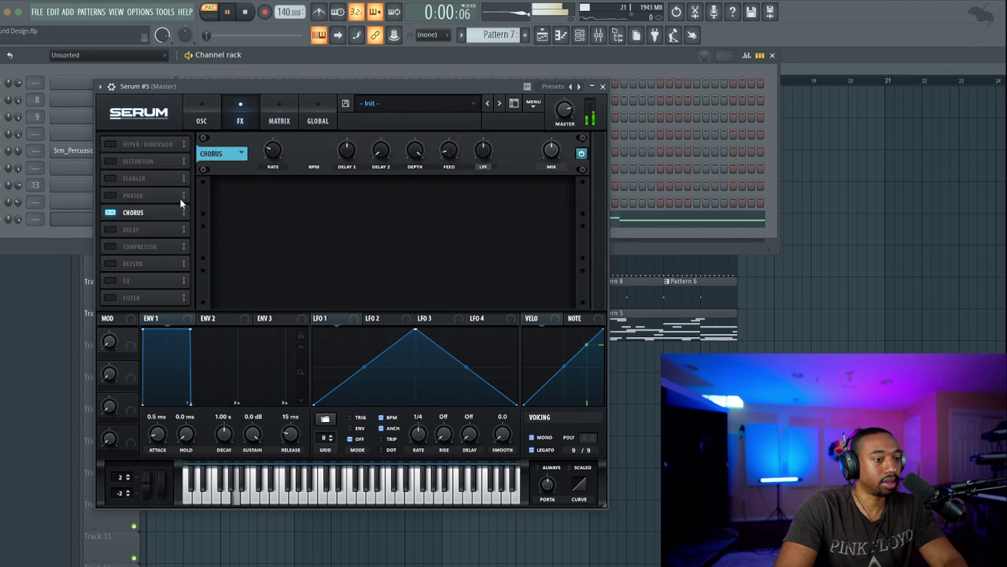
mouse_move(551, 140)
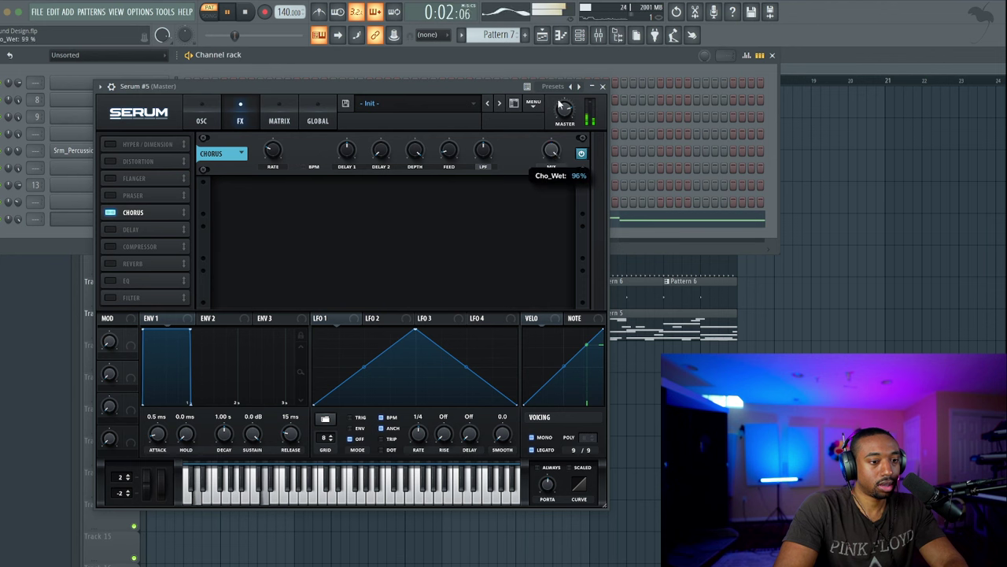
left_click(203, 118)
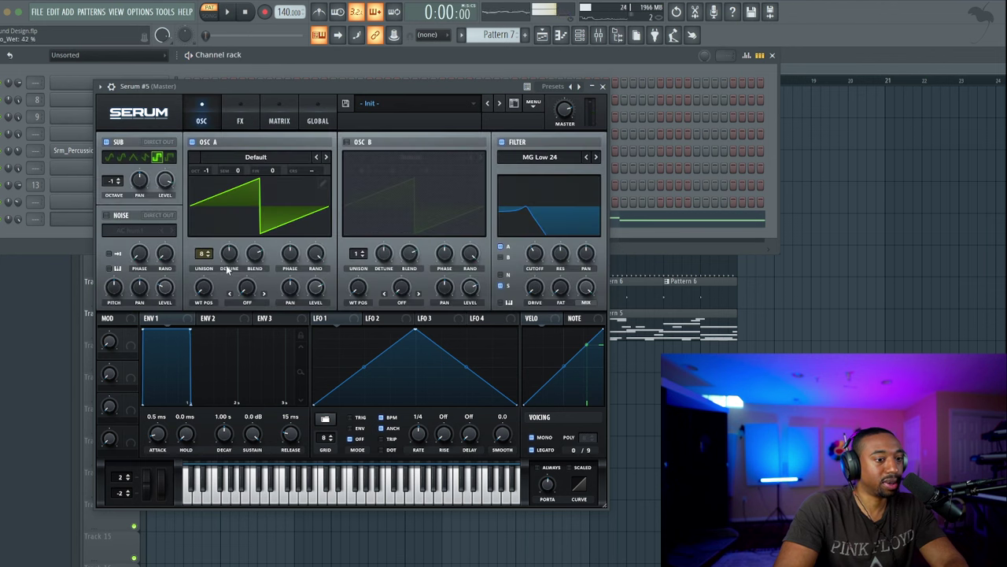
left_click(240, 126)
left_click(106, 217)
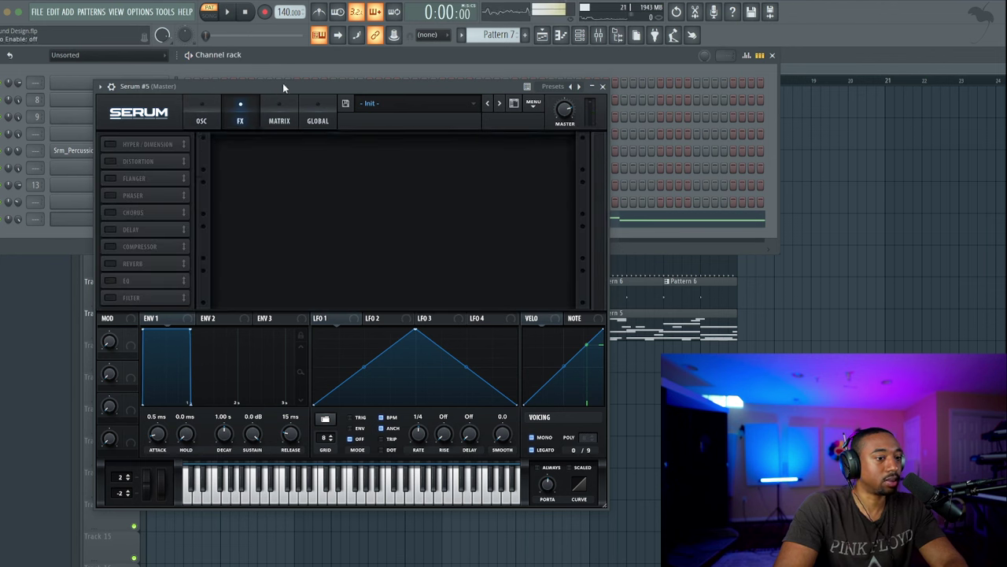
Audition oscillator A with different unison detune amounts, set Serum #5's master volume to 59%, and close Serum
left_click(220, 111)
left_click_drag(229, 253, 230, 291)
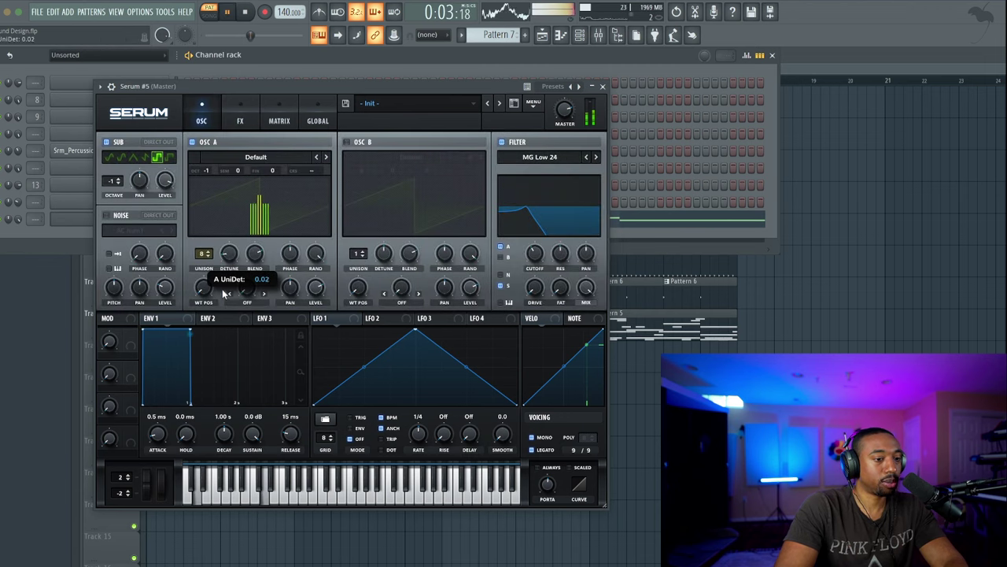
left_click_drag(225, 292, 220, 244)
mouse_move(569, 113)
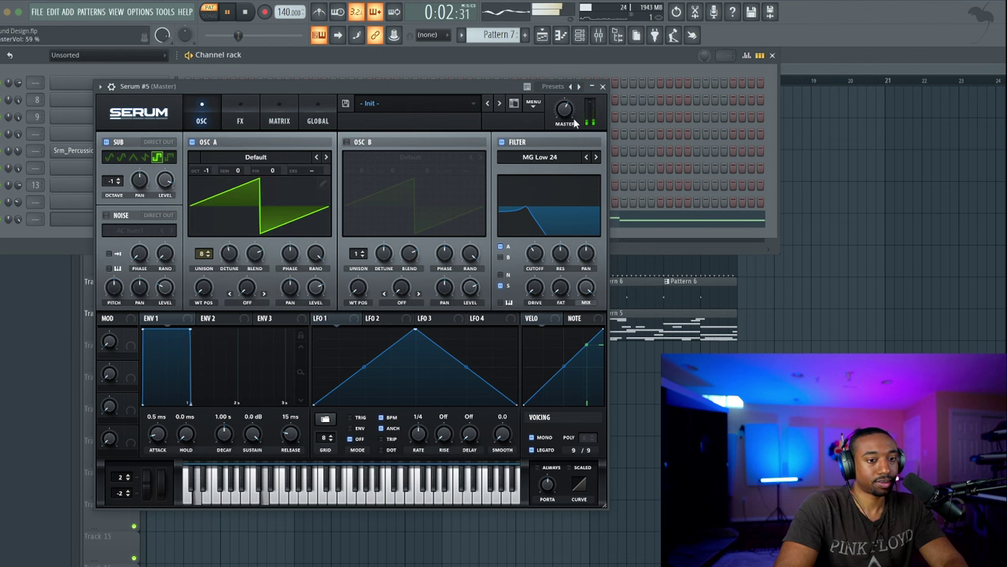
left_click(603, 86)
key("space")
Place Pattern 7 on Track 9 at bars 1 and 5, and play the arrangement in song mode
key("F6")
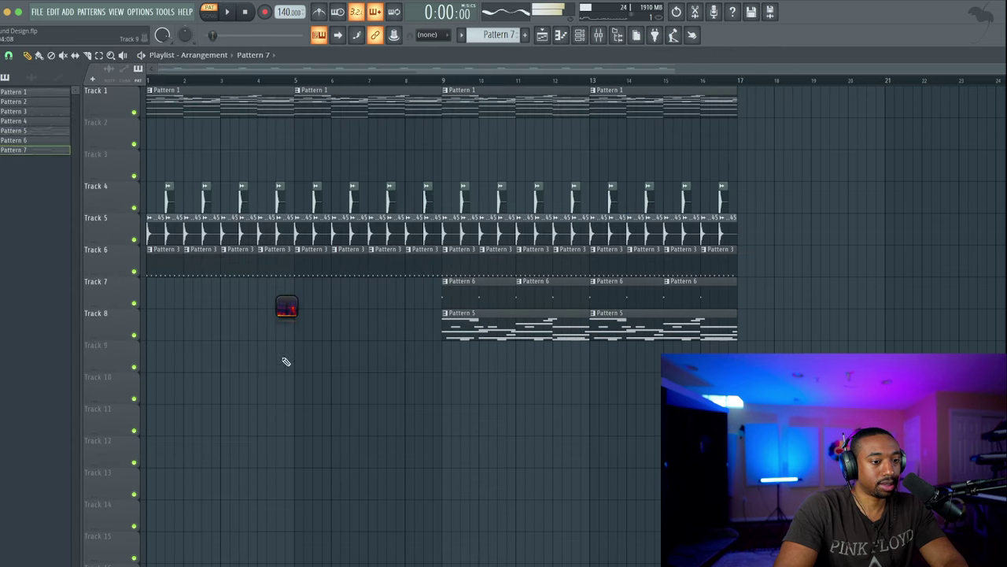
left_click_drag(312, 351, 93, 361)
left_click(210, 14)
key("space")
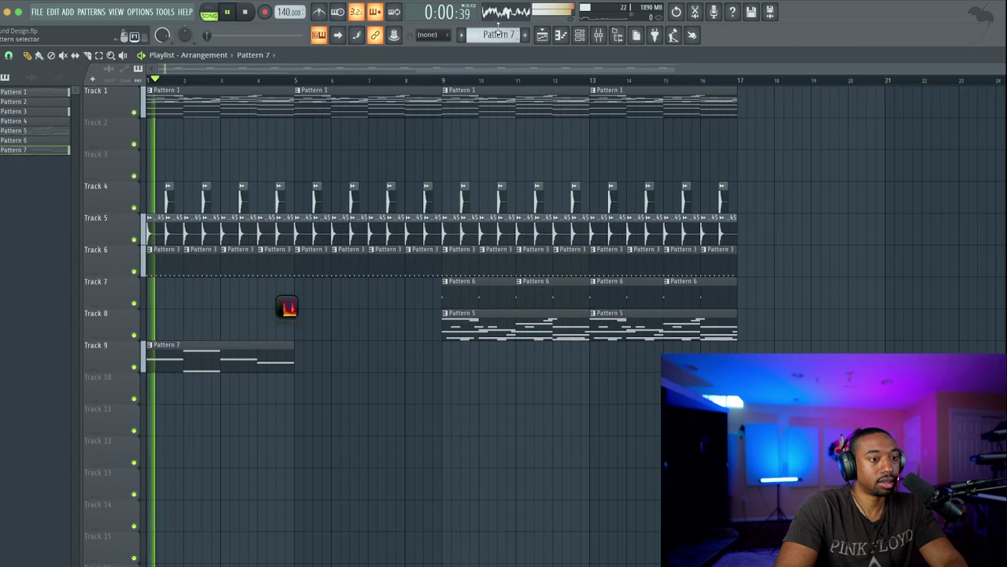
key("F6")
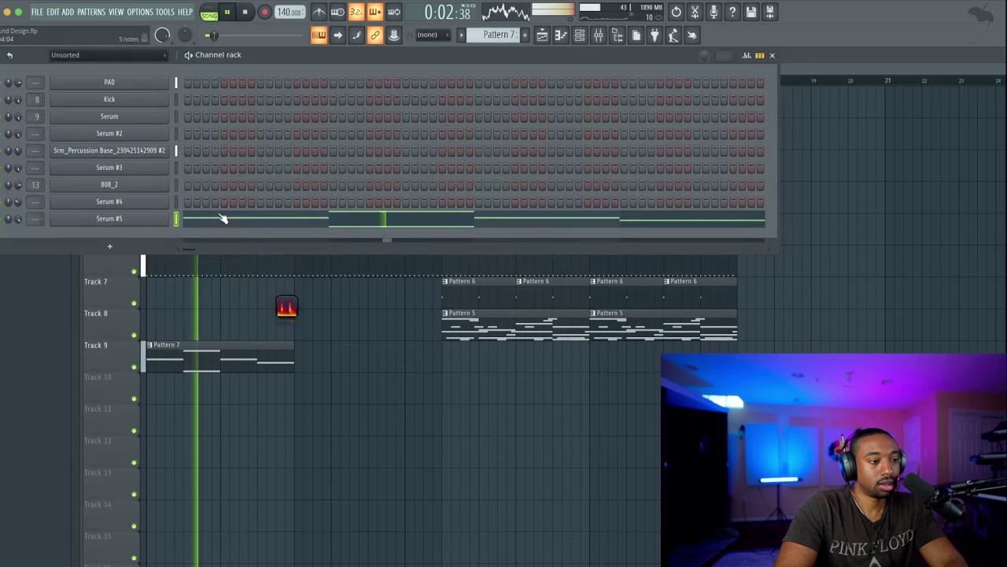
left_click(291, 361)
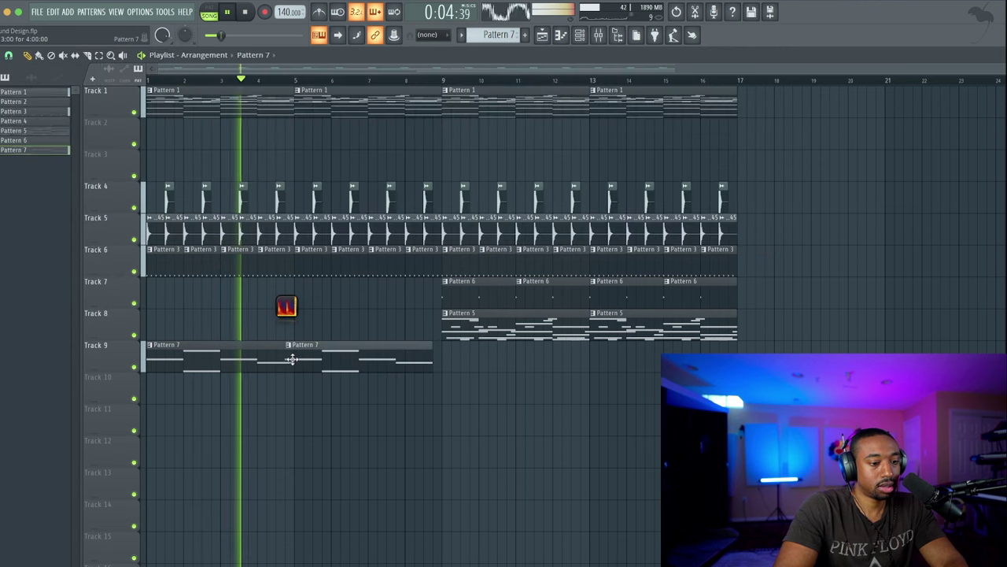
Stop playback and delete the upper note in bar 2 of Serum #5's part in the piano roll
left_click(579, 38)
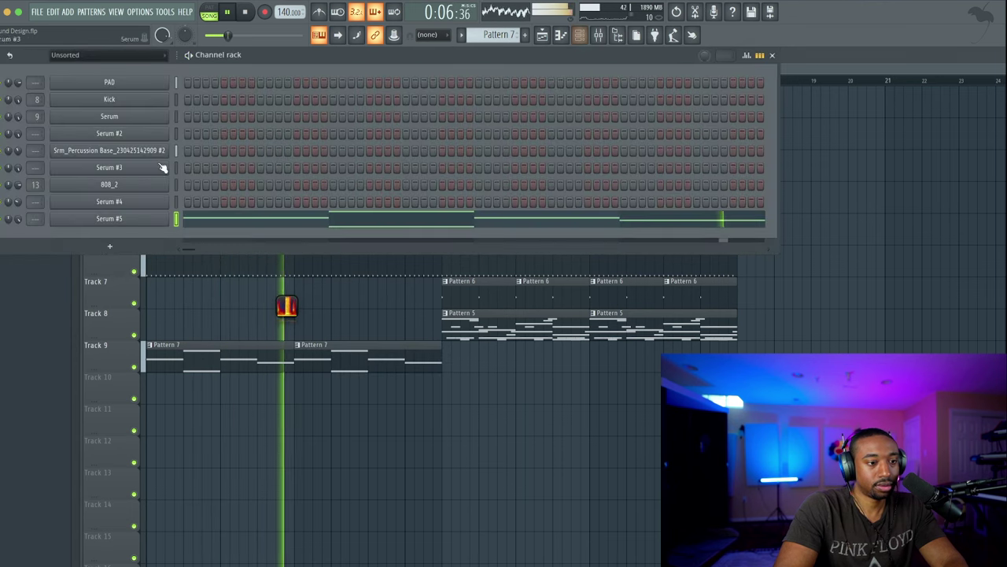
key("space")
left_click(200, 223)
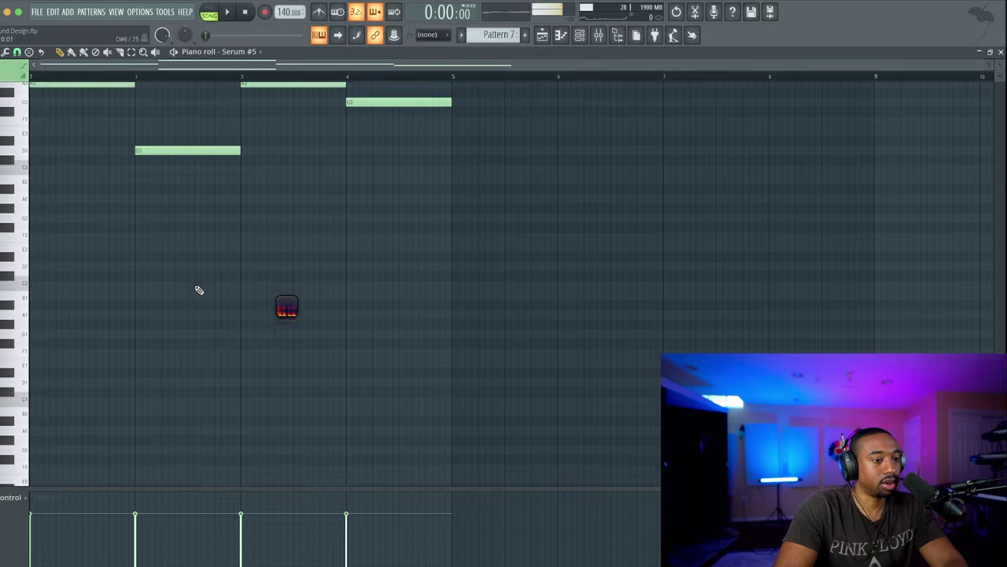
right_click(200, 179)
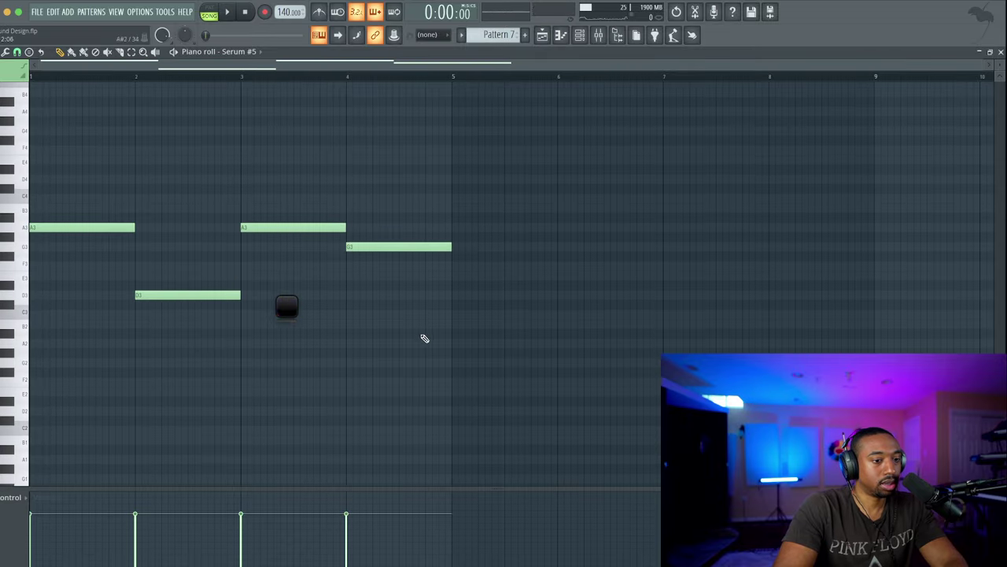
Lengthen the first three Serum #5 notes to slightly overlap the following ones, play the arrangement, and return to the playlist
left_click_drag(423, 339, 92, 346)
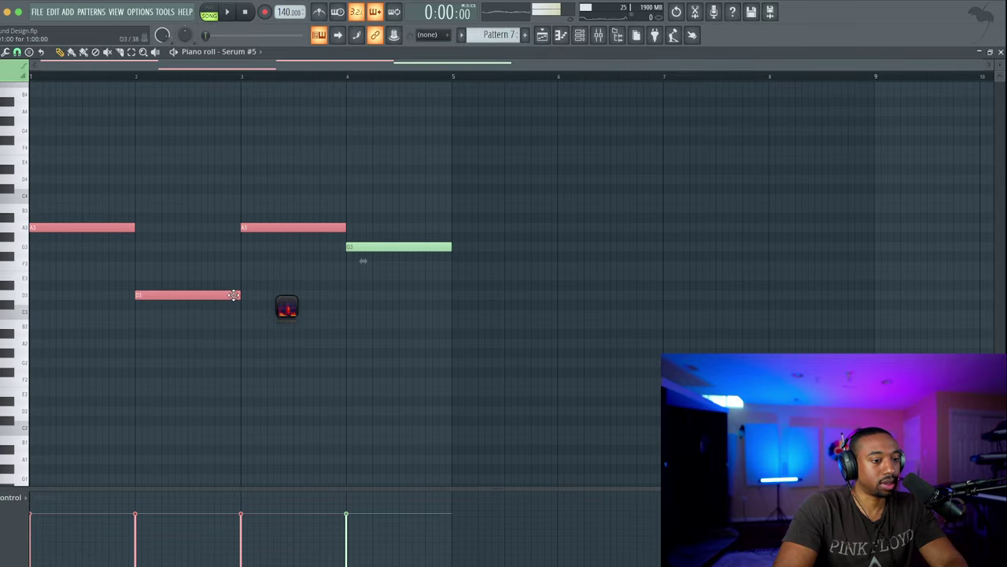
key("space")
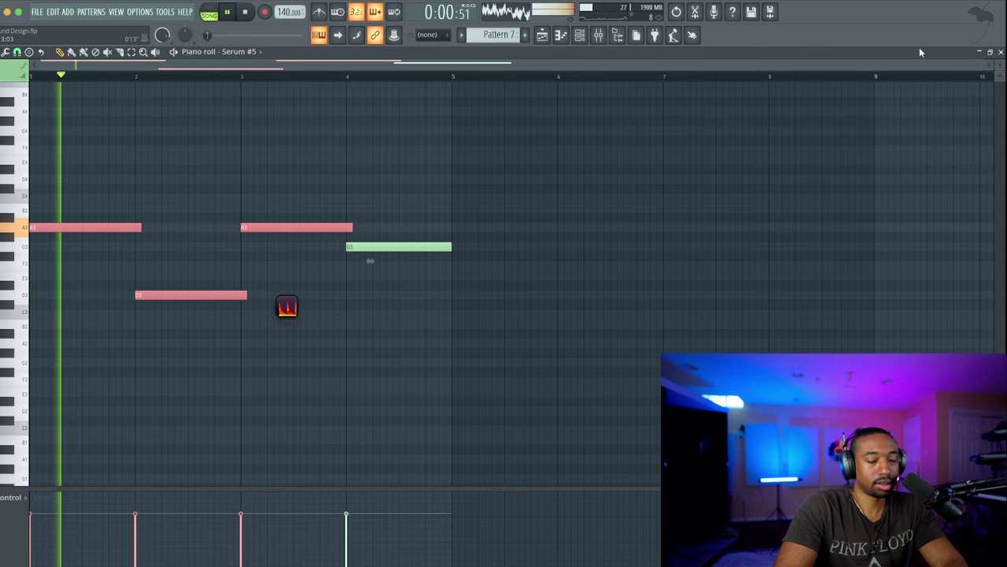
left_click(1000, 51)
key("F6")
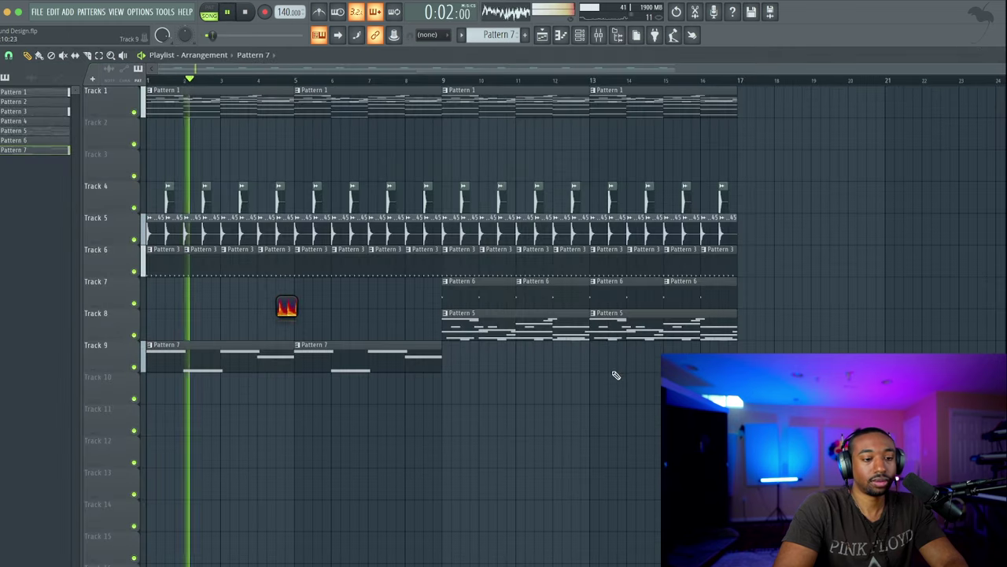
Stop playback, enable the FX filter in Serum #5, and set its cutoff to about 13290 Hz
left_click(579, 35)
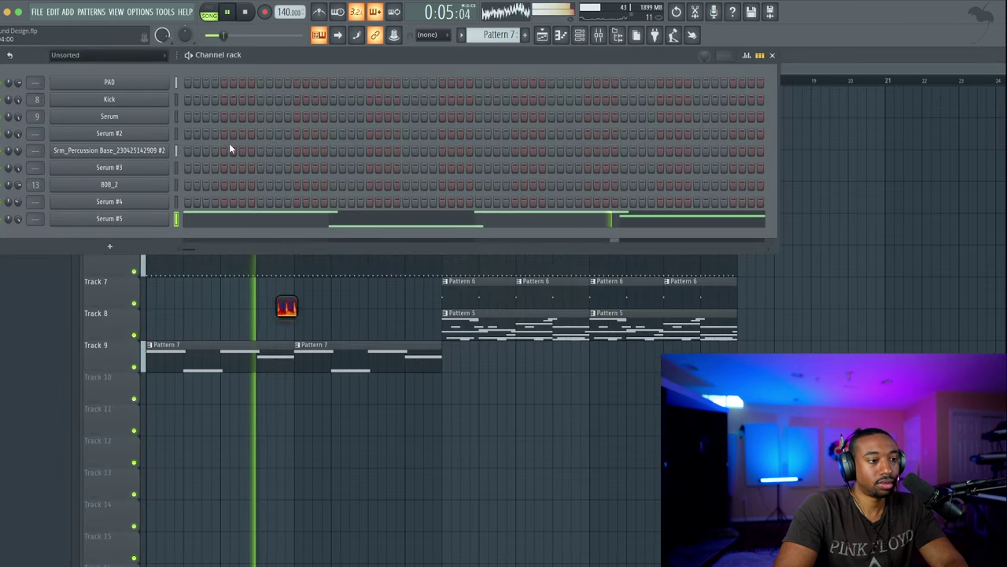
key("F6")
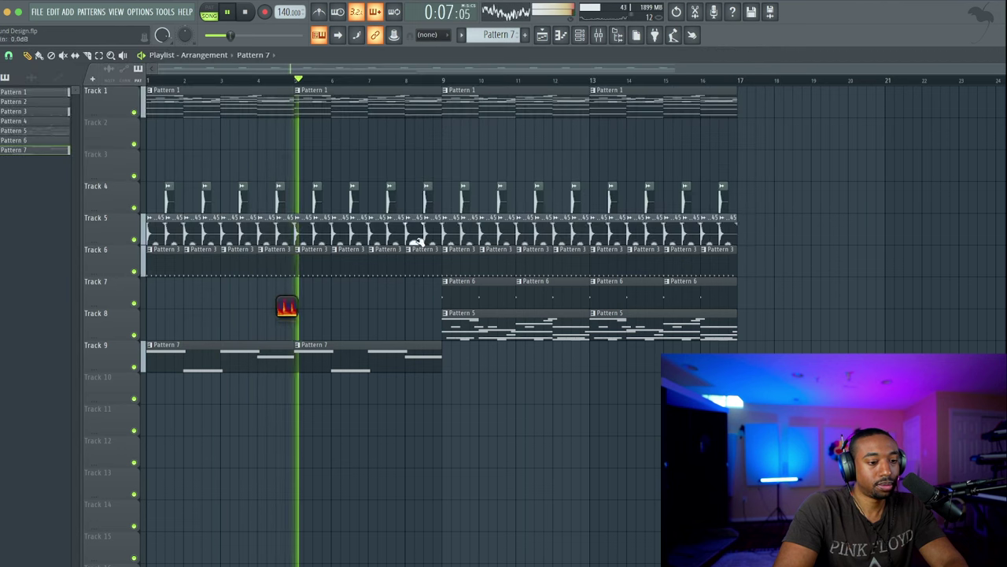
left_click(580, 36)
key("space")
left_click(133, 220)
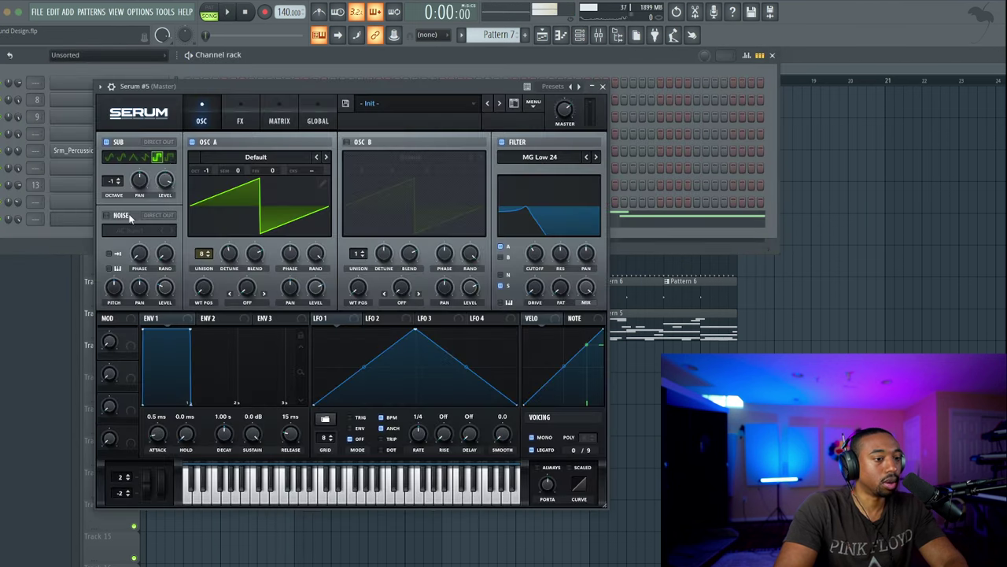
left_click(242, 120)
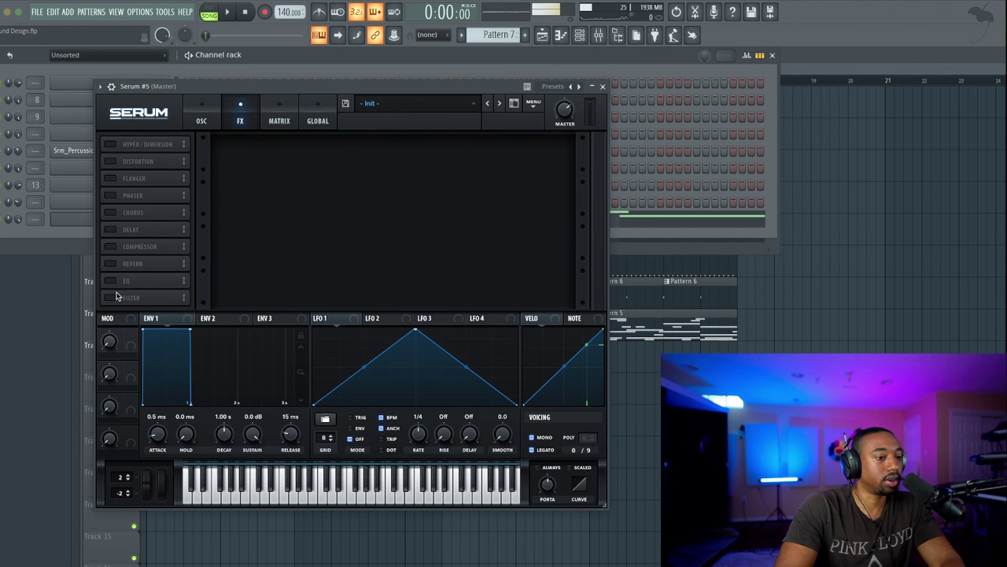
left_click(110, 297)
mouse_move(365, 157)
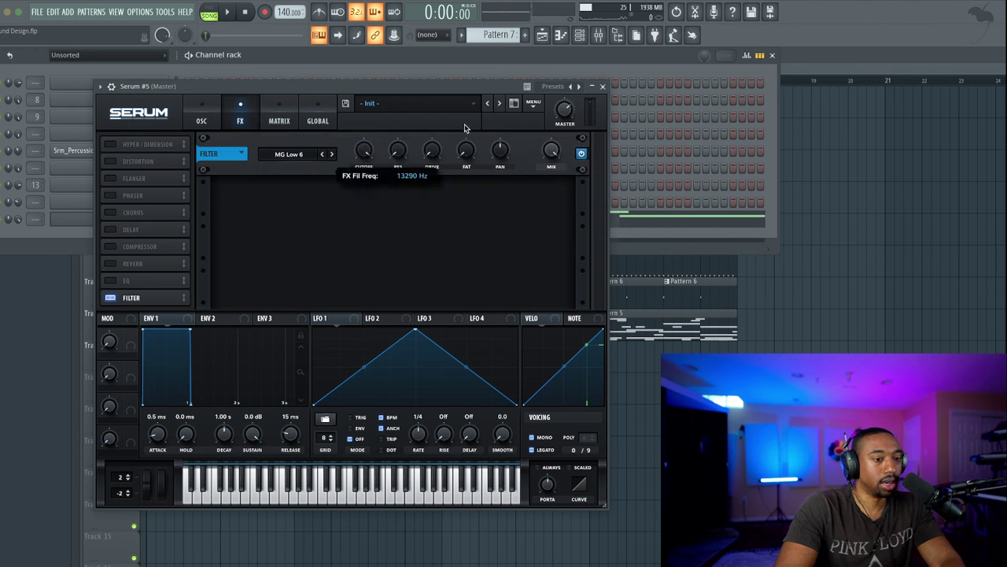
Raise the FX filter's drive to about 19% while auditioning the arrangement, and close Serum
mouse_move(427, 155)
key("space")
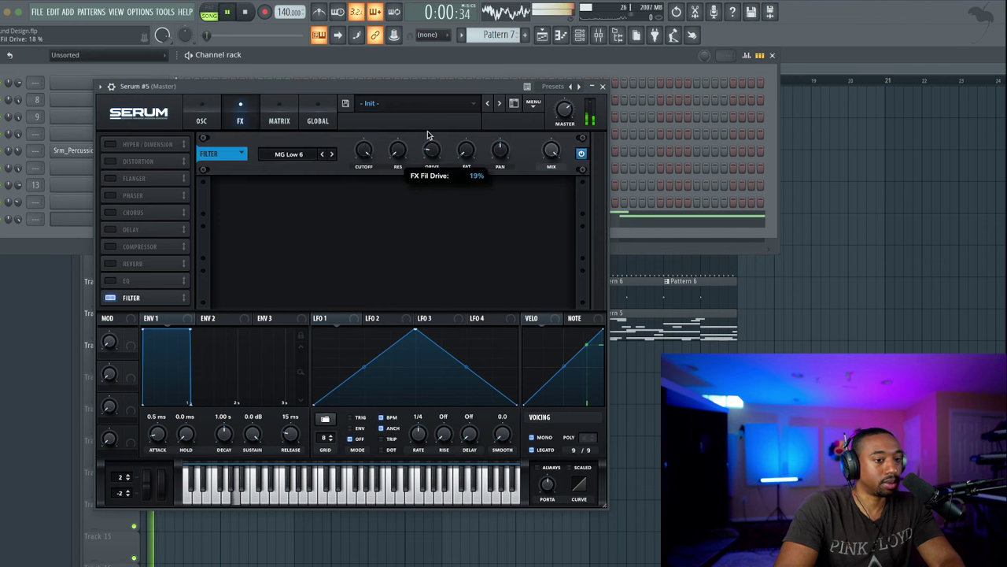
scroll(431, 139, "up", 5)
key("space")
left_click(603, 86)
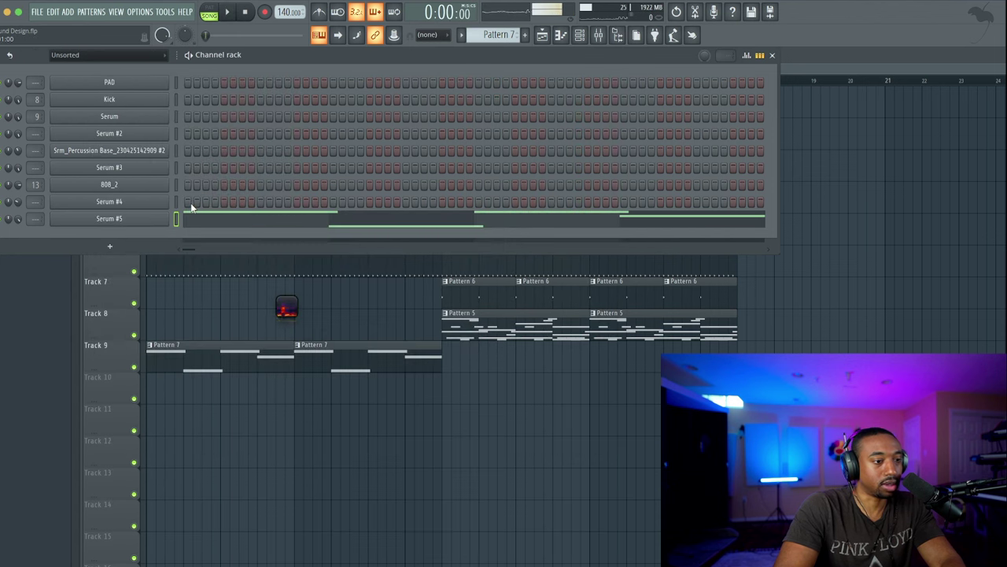
Route Serum #5 to mixer track 14 and load TR5 Classic Clipper in its first effect slot
left_click(600, 36)
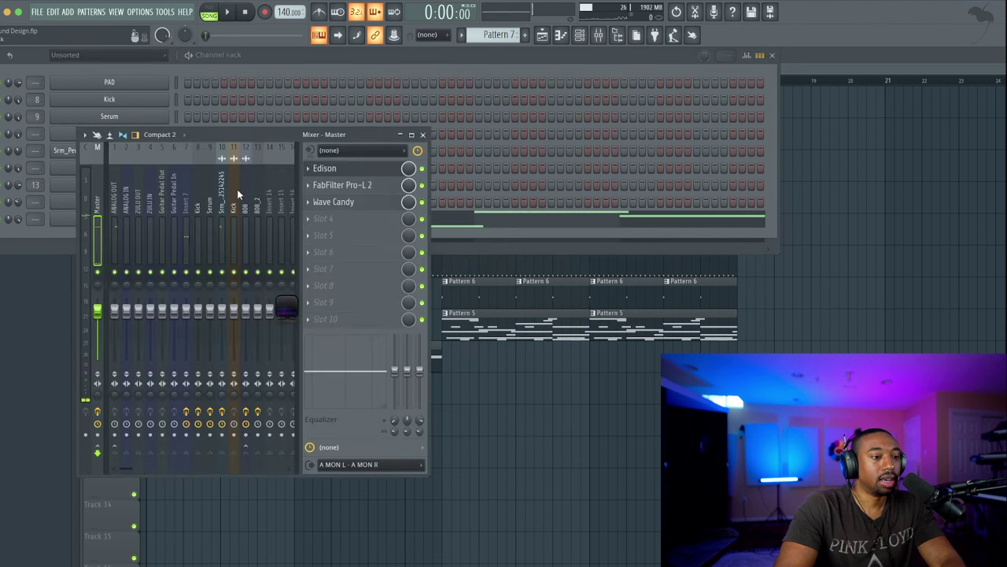
left_click(70, 224)
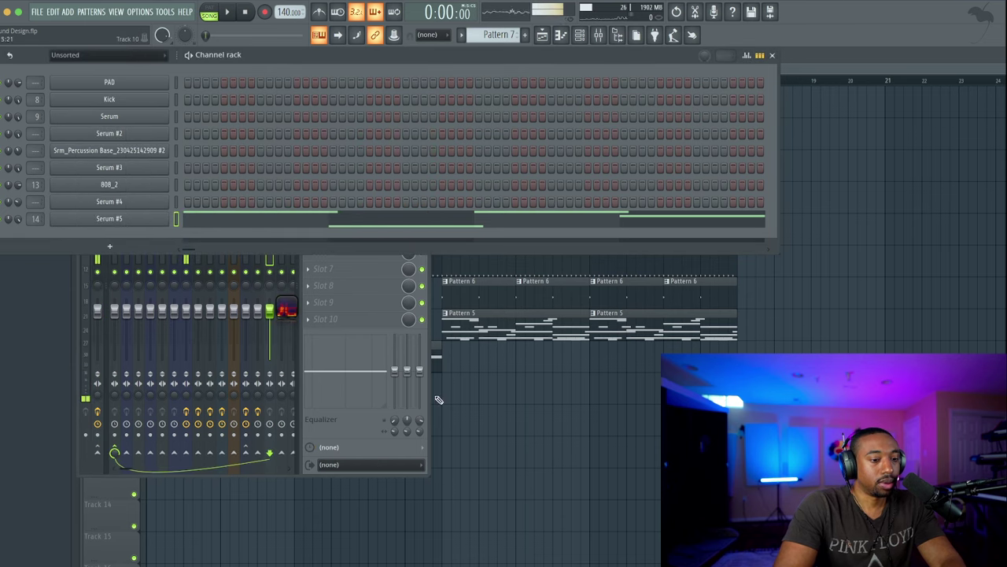
left_click(367, 424)
left_click(378, 182)
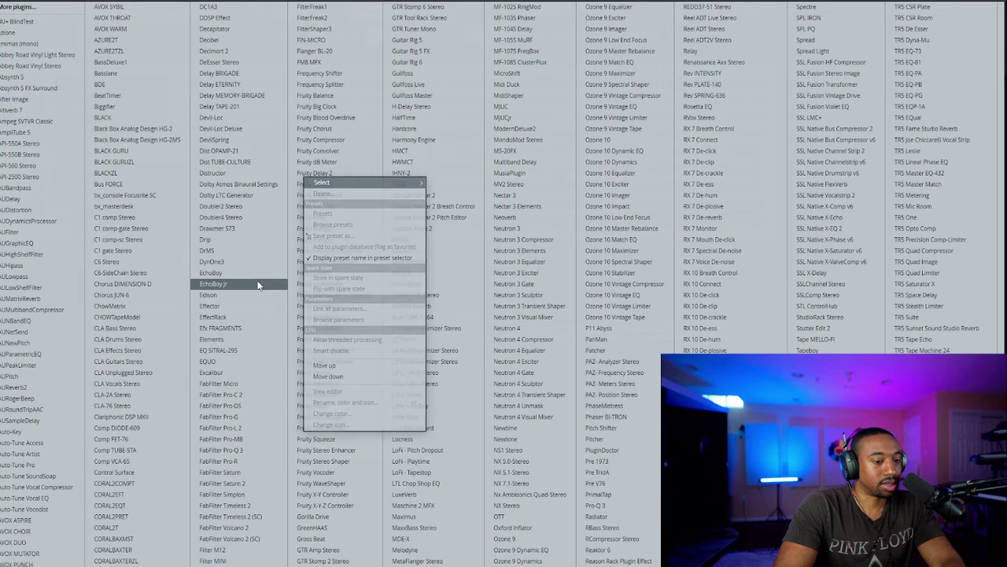
left_click(893, 6)
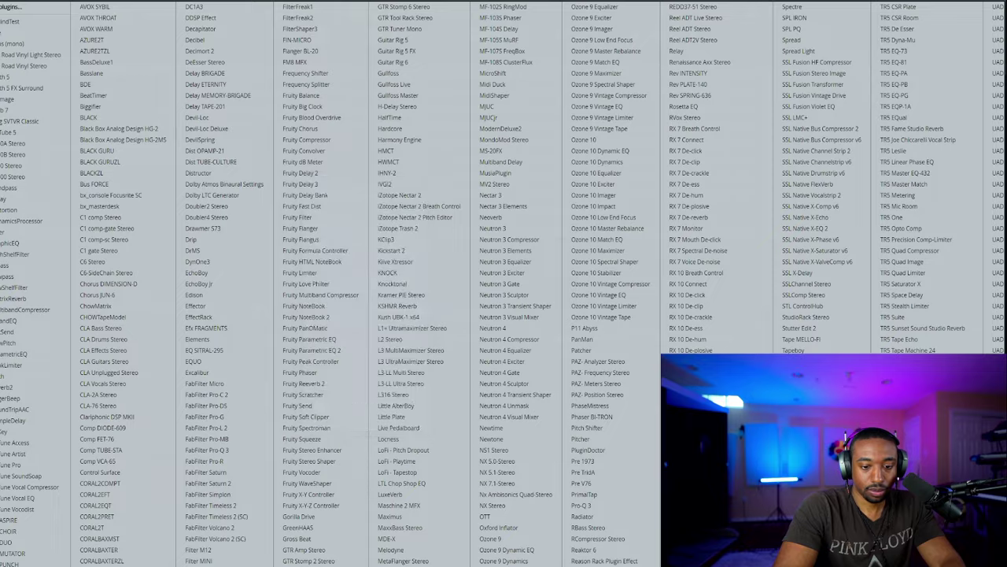
Set the Classic Clipper's slope to 0.0 while playing the arrangement, close the plugin, and stop playback
key("space")
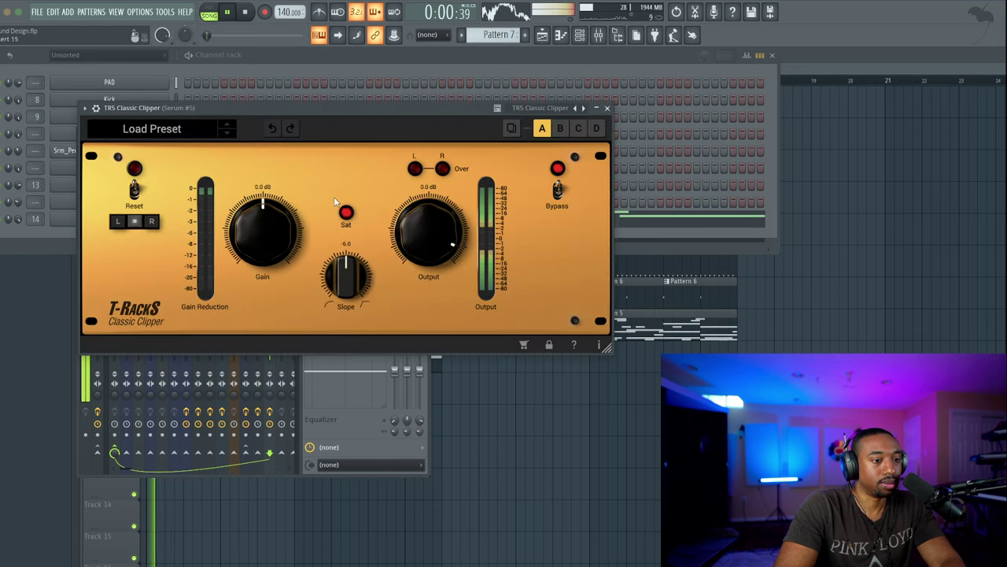
left_click_drag(347, 273, 370, 141)
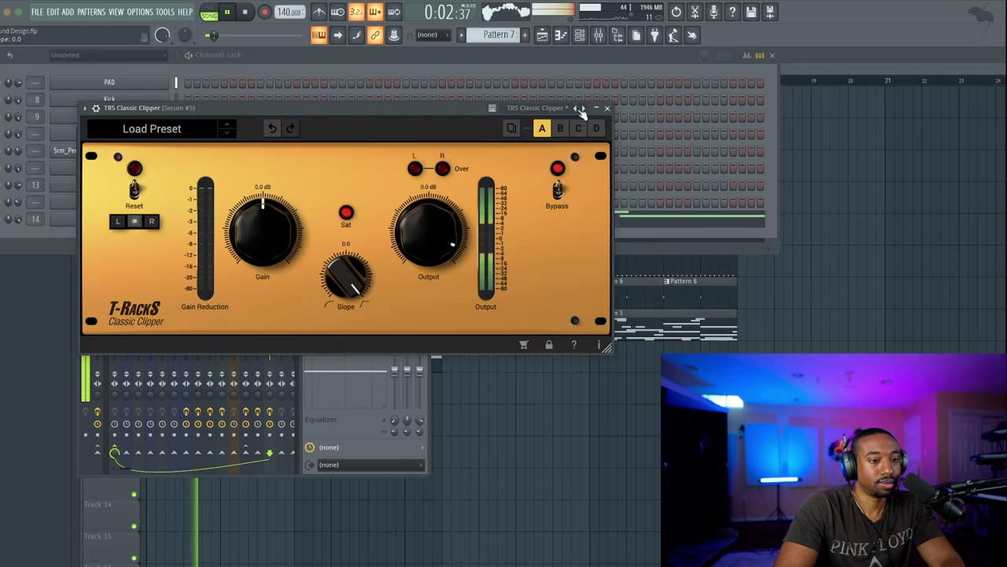
left_click(607, 107)
key("space")
Lower Serum #5's mixer fader slightly, play the arrangement, and return to the channel rack
scroll(272, 292, "down", 2)
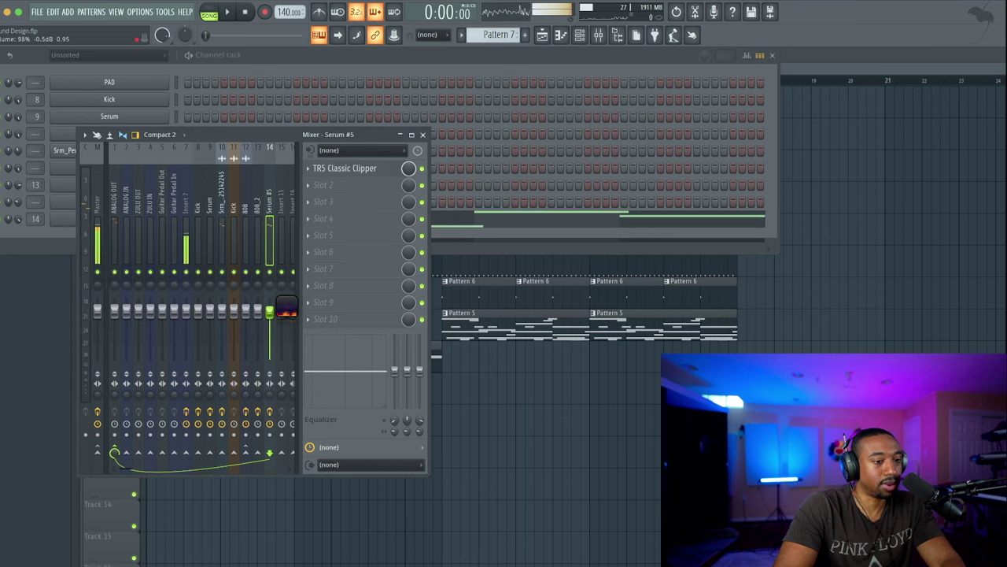
key("space")
left_click(267, 67)
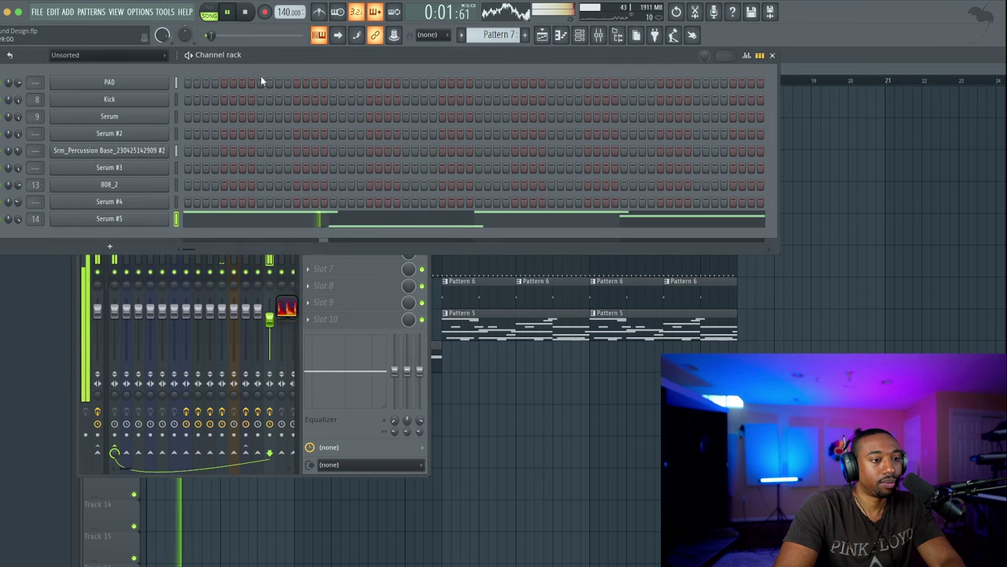
Open Serum #5 and set its filter cutoff to about 340 Hz while auditioning the arrangement
left_click(119, 220)
key("space")
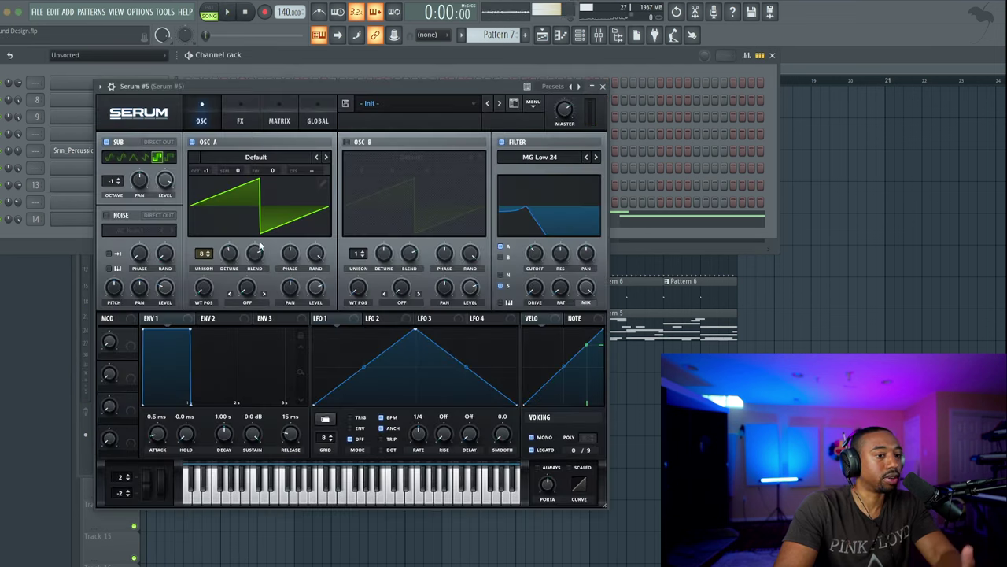
key("space")
mouse_move(535, 252)
left_mouse_down()
mouse_move(536, 230)
mouse_move(536, 266)
left_mouse_up()
key("space")
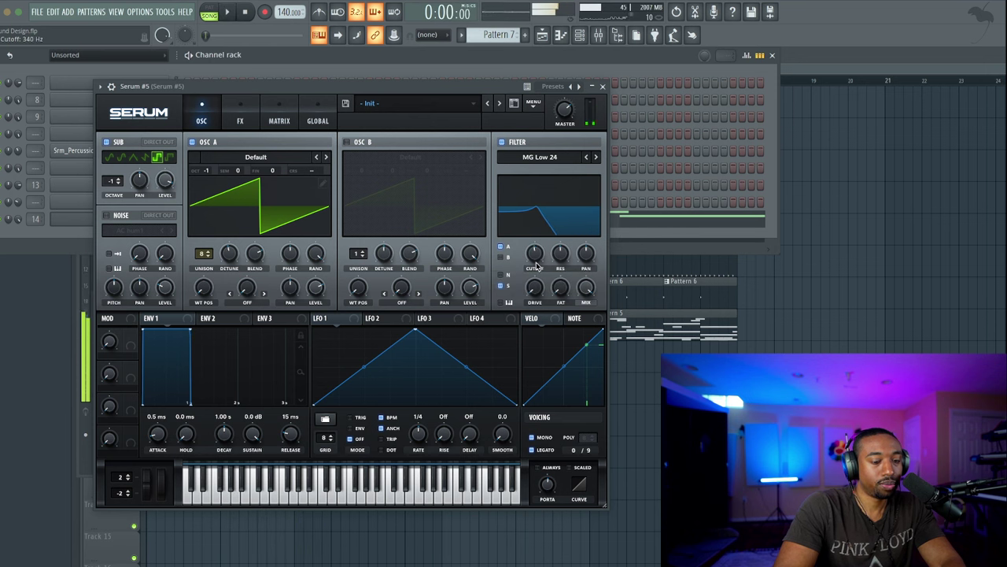
Arm recording for notes and automation, and lower Serum #5's filter cutoff as the starting point
left_click(263, 14)
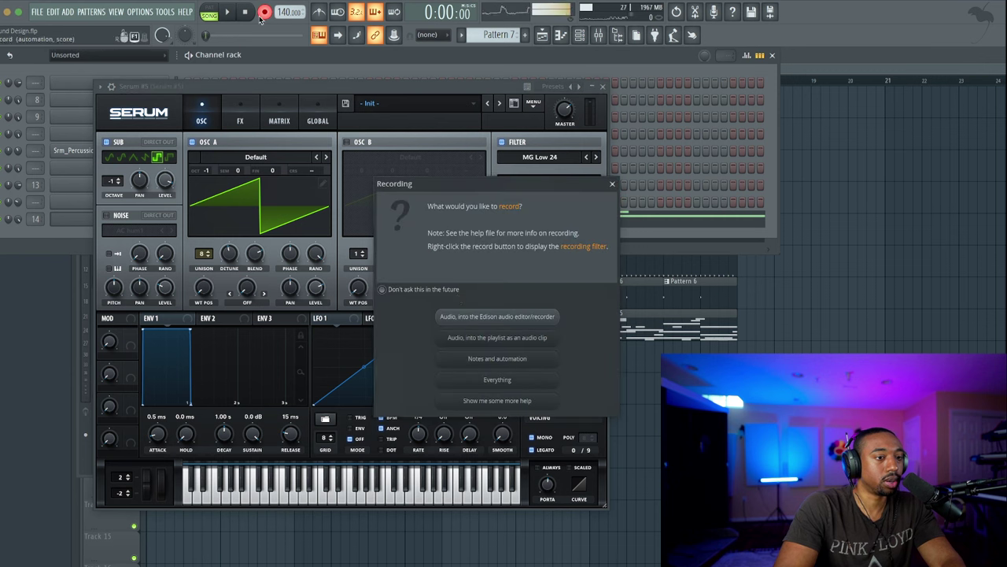
left_click(512, 358)
left_click_drag(527, 259, 531, 264)
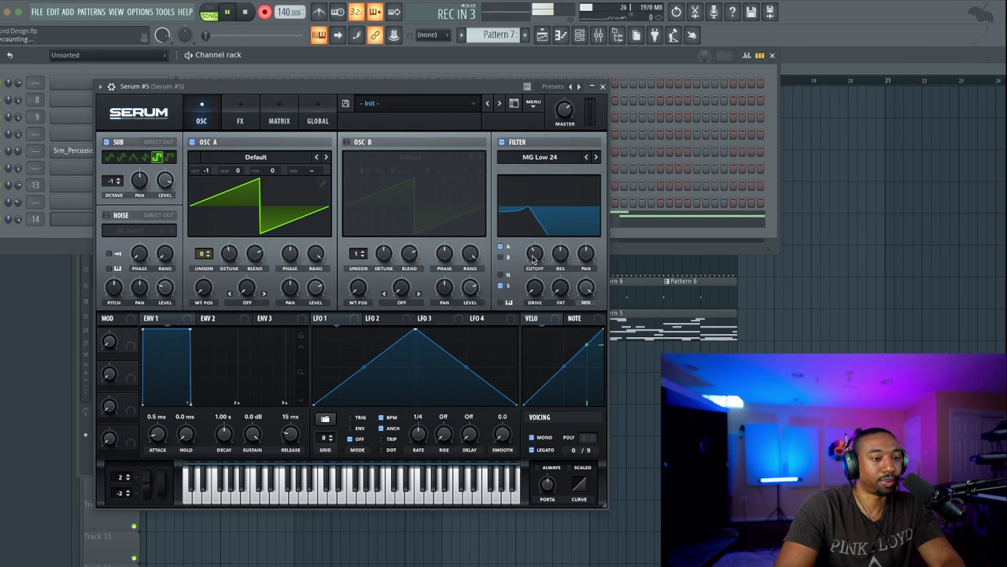
Record a rising filter cutoff sweep in Serum #5, close Serum, and undo the recording
left_click_drag(534, 260, 533, 232)
left_click(602, 87)
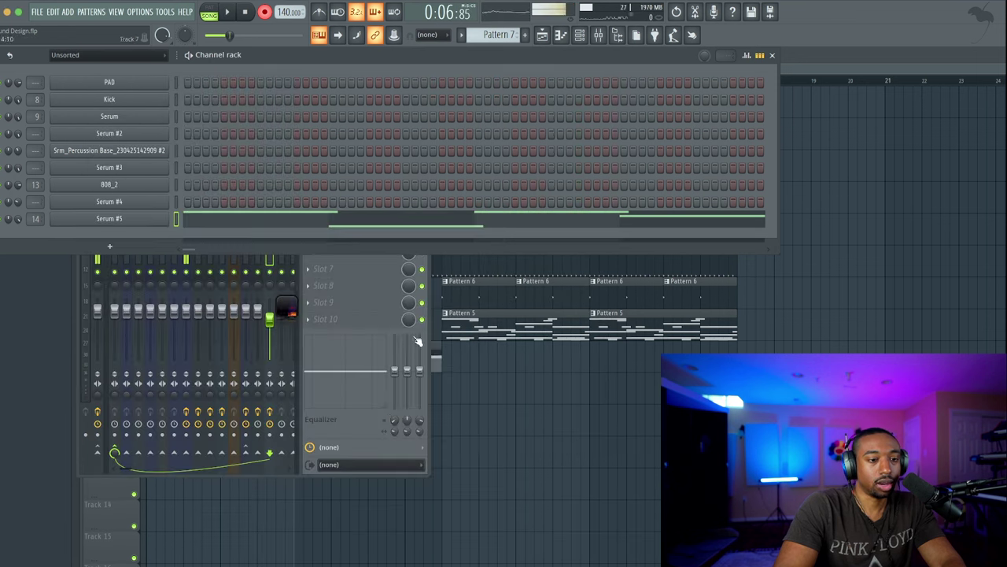
key("F5")
key("ctrl+z")
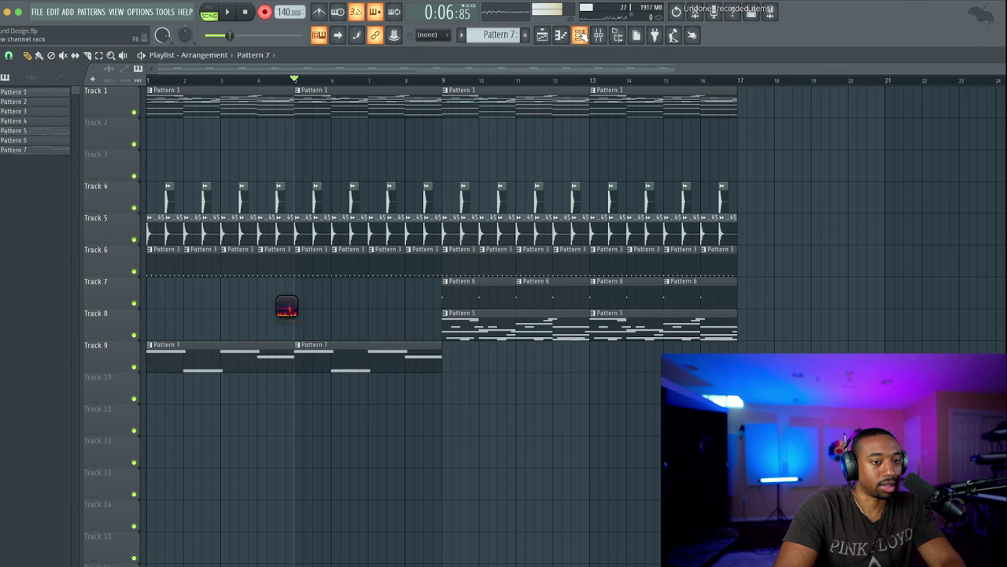
Select both Pattern 7 clips on Track 9 and merge them into a single pattern clip
left_click(326, 368, "ctrl")
left_click(253, 348, "ctrl")
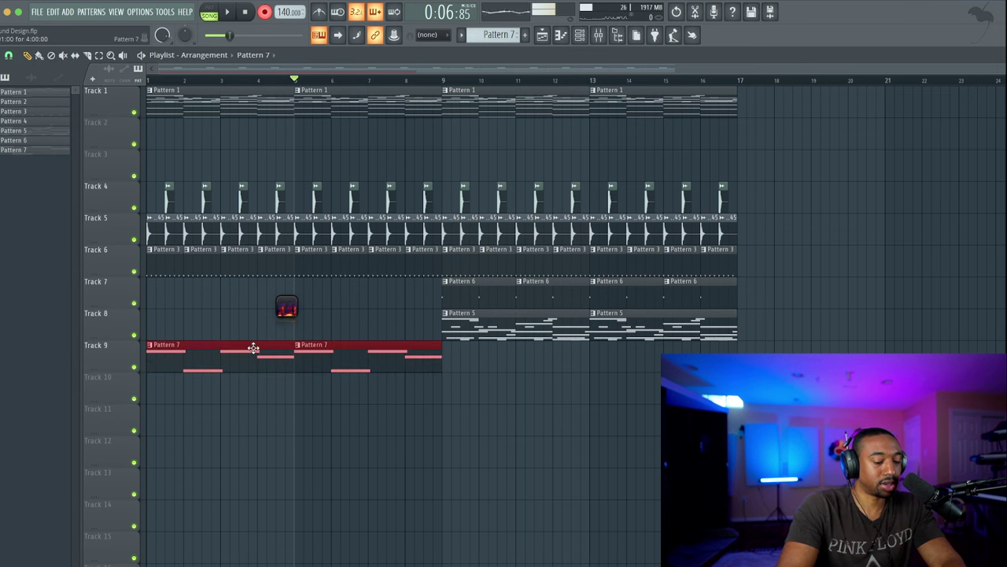
key("ctrl+alt+c")
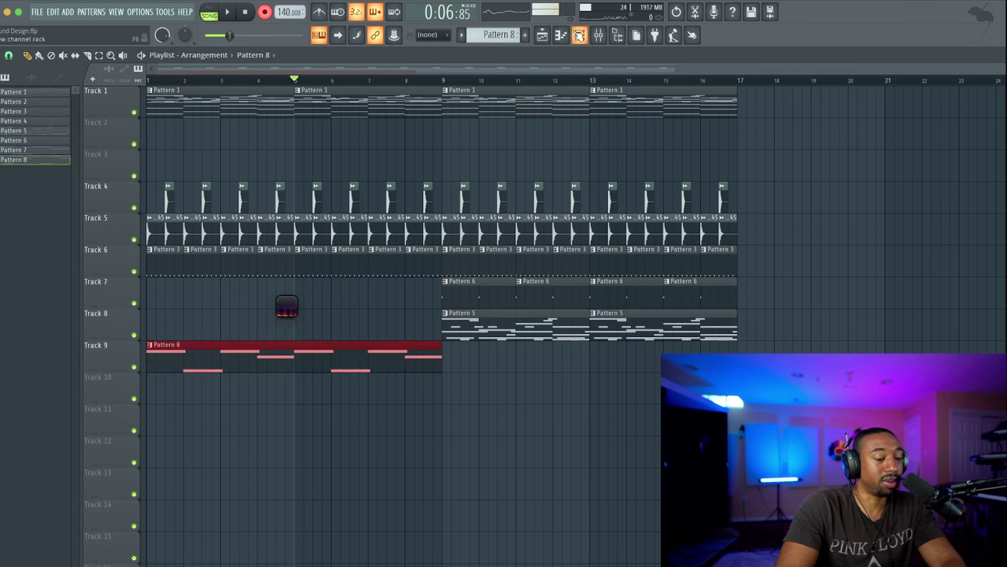
Record a Serum #5 filter cutoff sweep into Pattern 8 during playback, close Serum, and return to the playlist
left_click(580, 34)
left_click(156, 221)
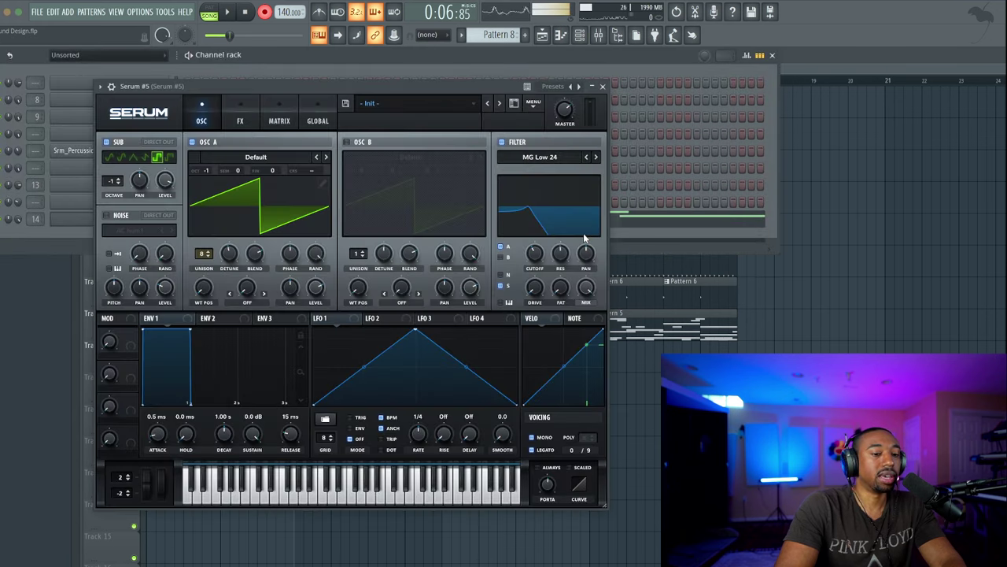
left_click_drag(536, 252, 517, 210)
key("space")
key("space")
left_click(602, 87)
key("F6")
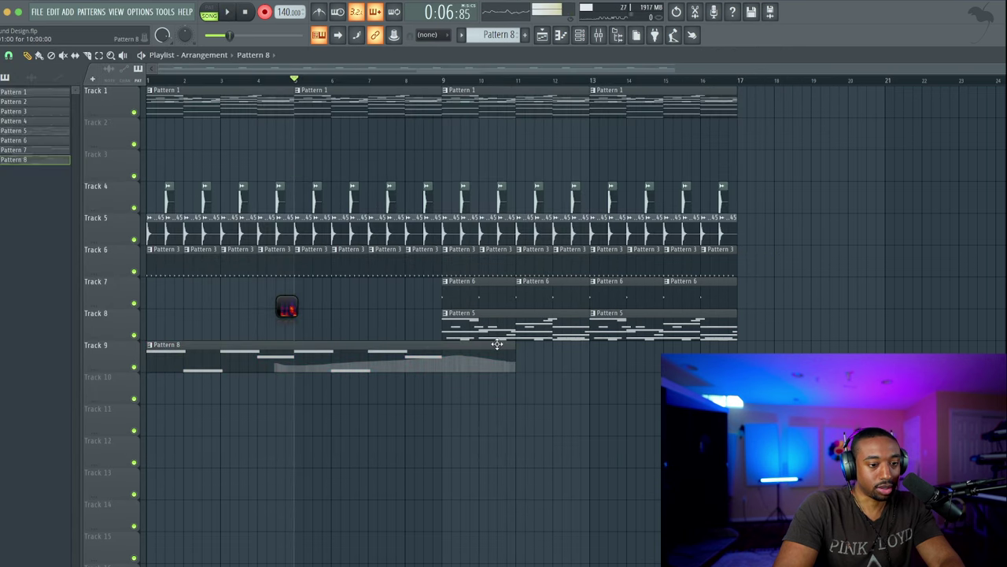
Try shortening the Pattern 8 clip on Track 9, reset playback to the start, and undo the resize and recorded automation
left_click_drag(512, 344, 455, 343)
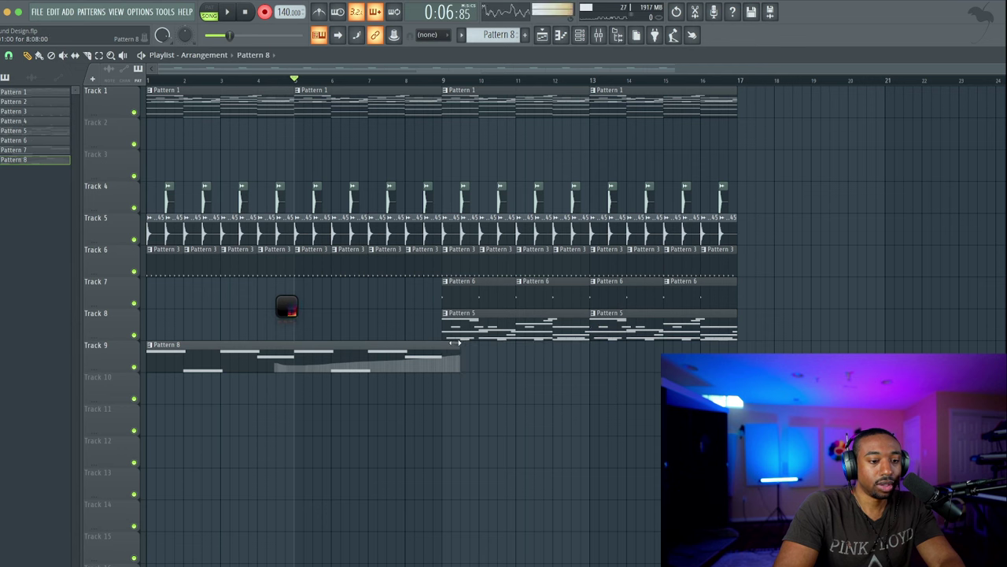
left_click(251, 10)
key("ctrl+z")
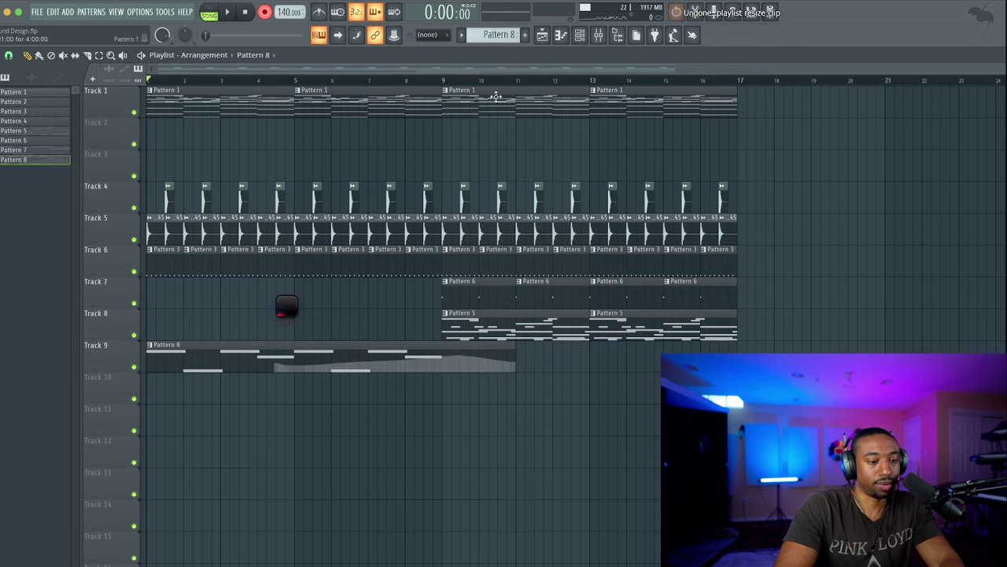
key("ctrl+z")
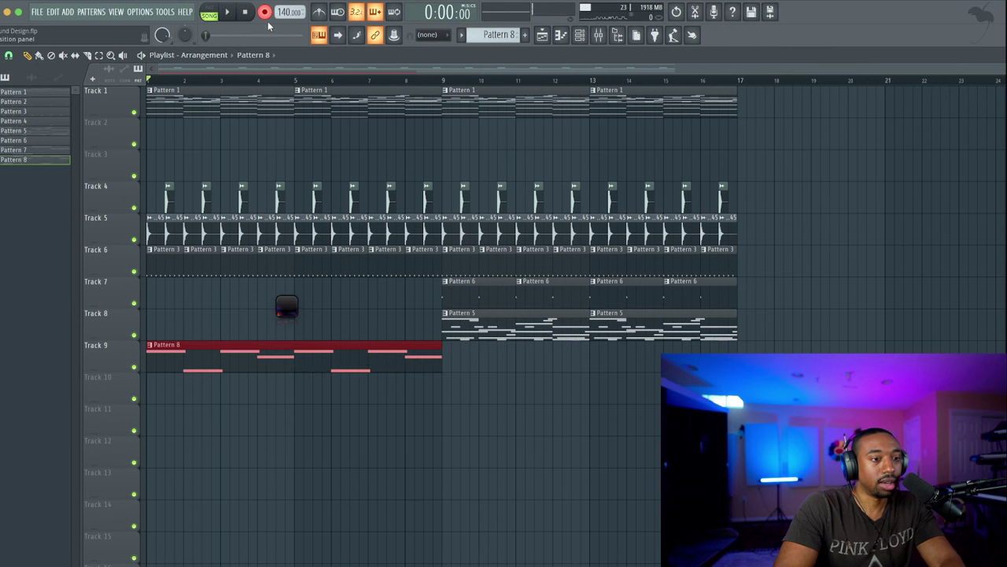
Examine the current project's pattern list in the browser, and close the browser
left_click(580, 34)
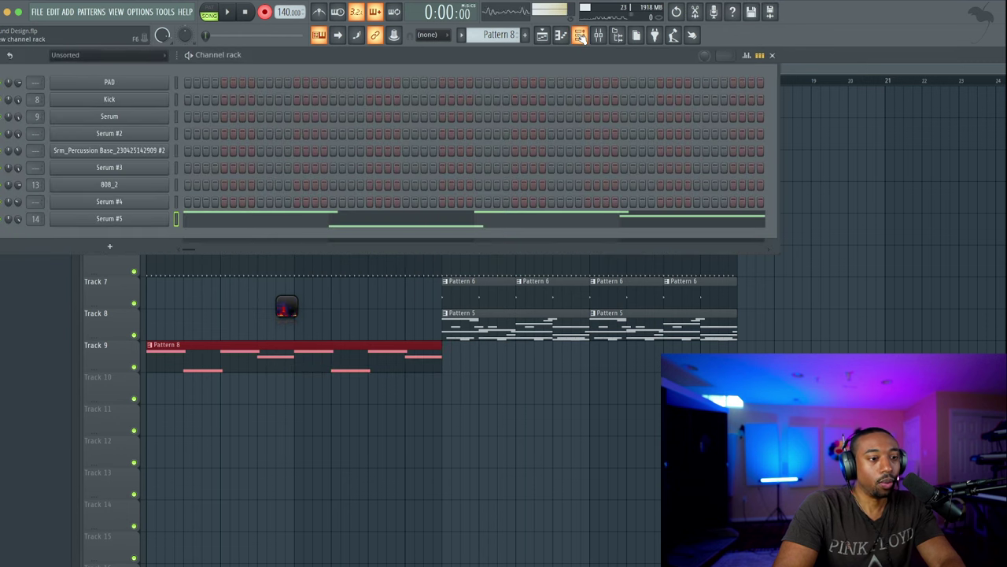
left_click(617, 34)
left_click(3, 52)
left_click(8, 59)
left_click(45, 89)
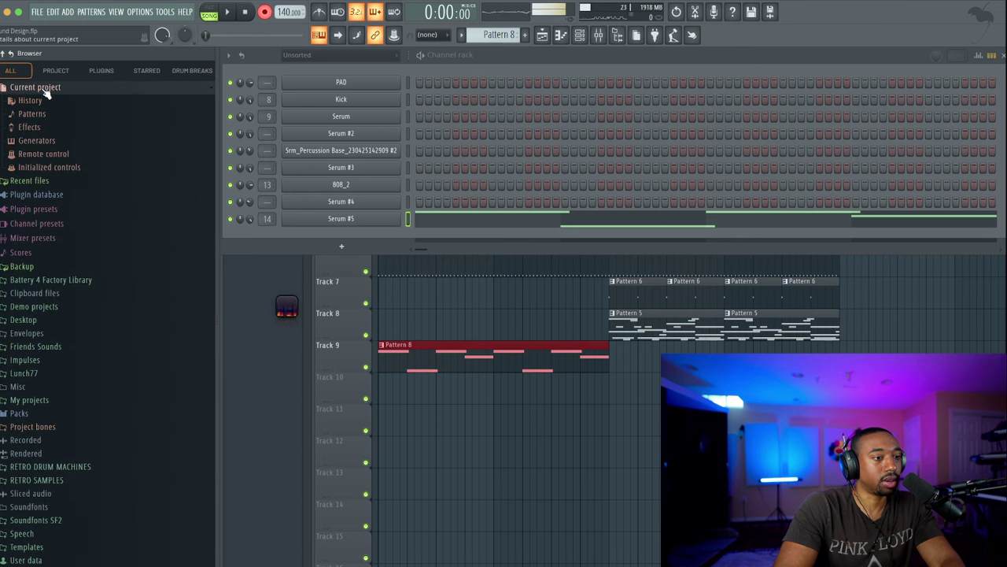
left_click(33, 114)
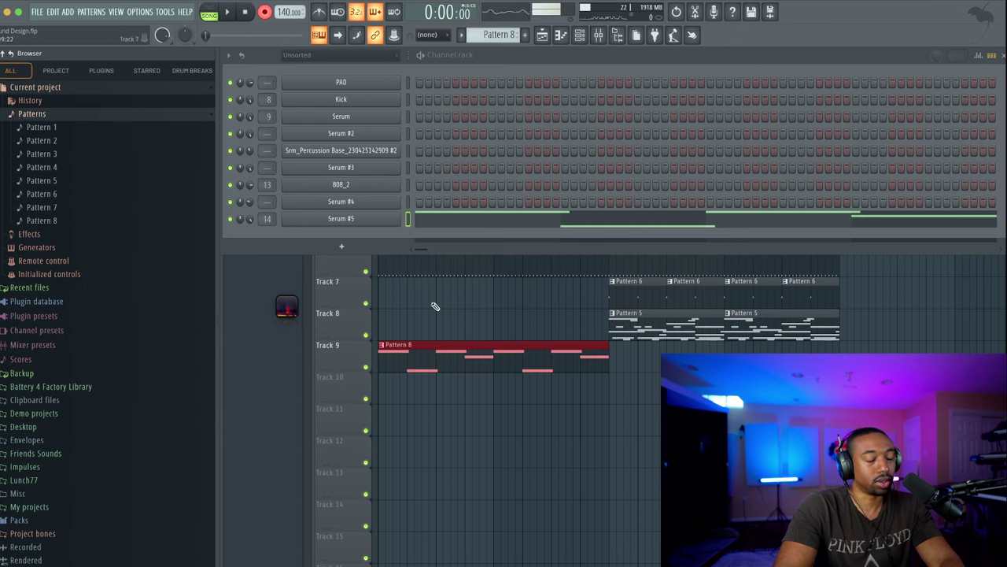
left_click(620, 37)
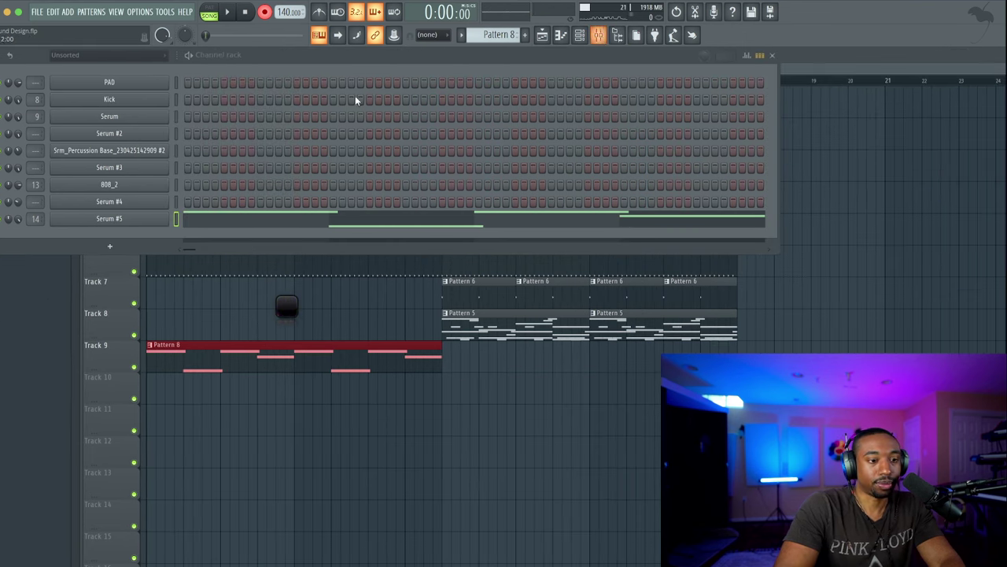
Record a gradual rise of Serum #5's filter cutoff into Pattern 8 from bar 1, and stop recording
left_click(140, 219)
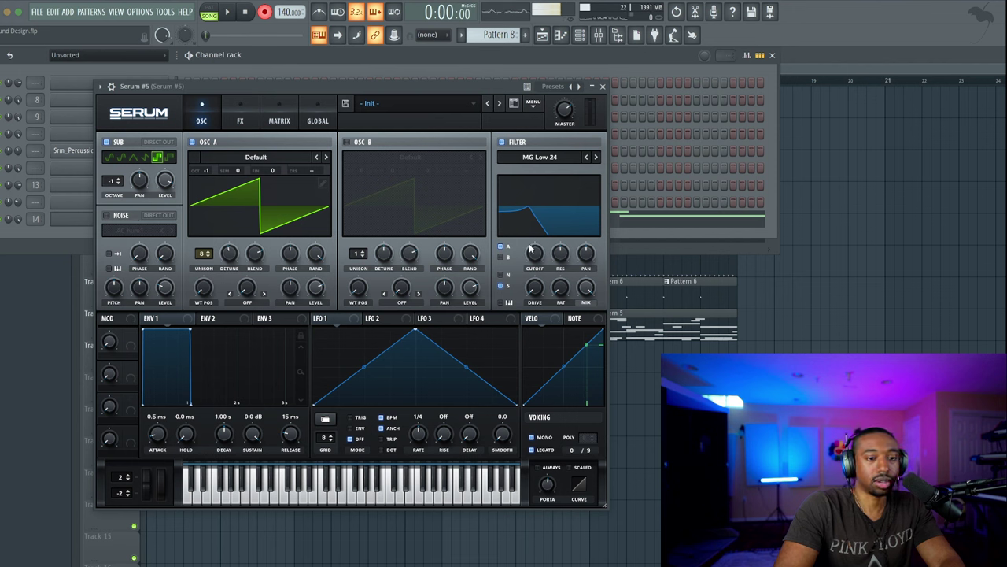
key("space")
left_click_drag(536, 262, 520, 238)
key("space")
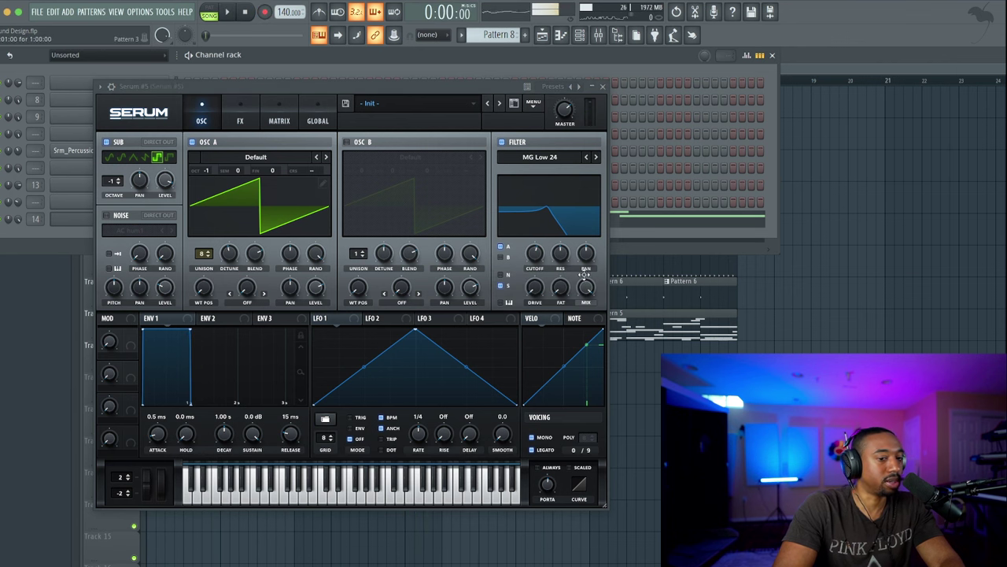
Set Serum #5's unison width to 44 for oscillator A and 63 for oscillator B while auditioning, and return to the oscillator page
key("space")
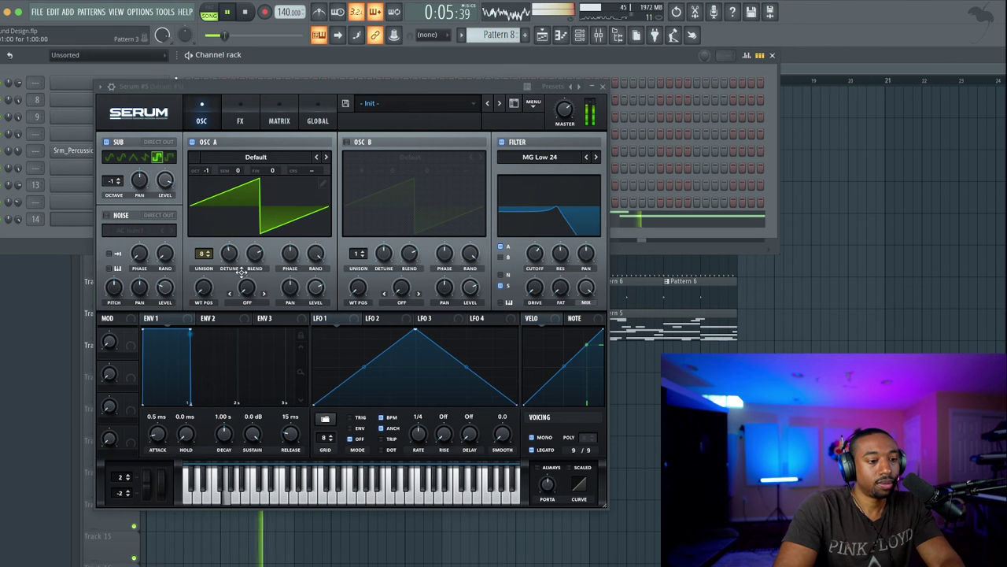
left_click(315, 122)
key("space")
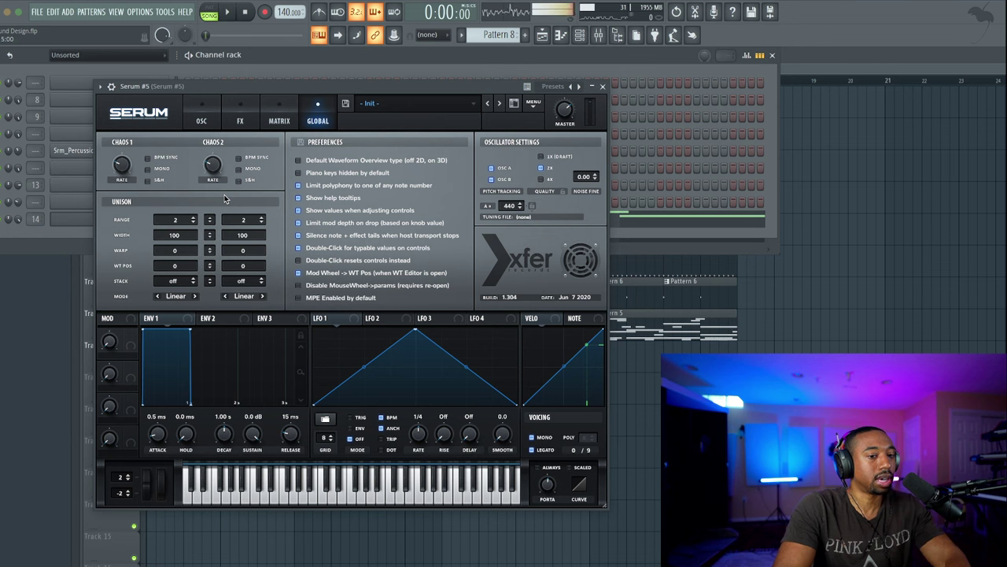
left_click_drag(174, 237, 174, 268)
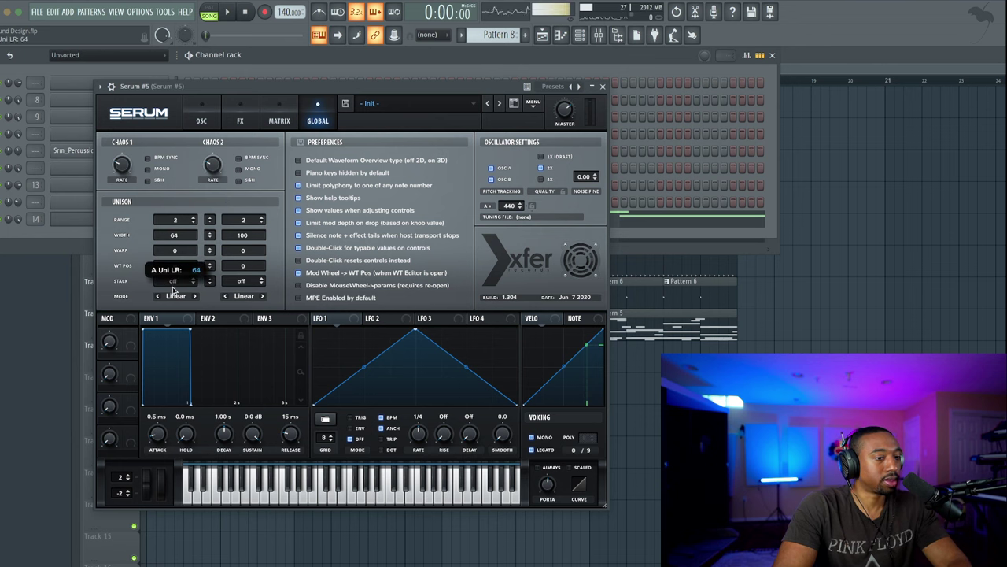
key("space")
left_click_drag(242, 237, 240, 270)
left_click_drag(174, 236, 178, 262)
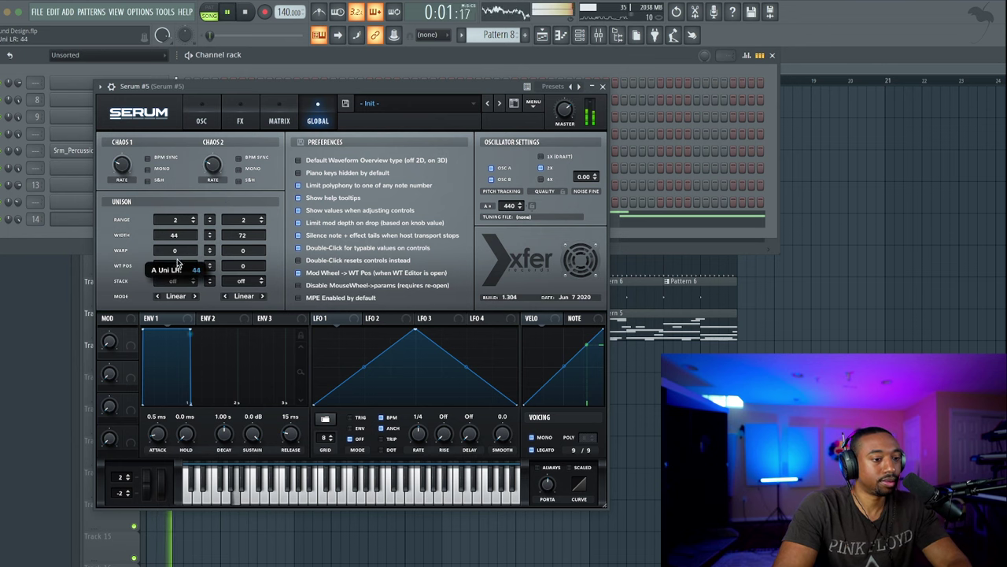
left_click_drag(233, 236, 234, 250)
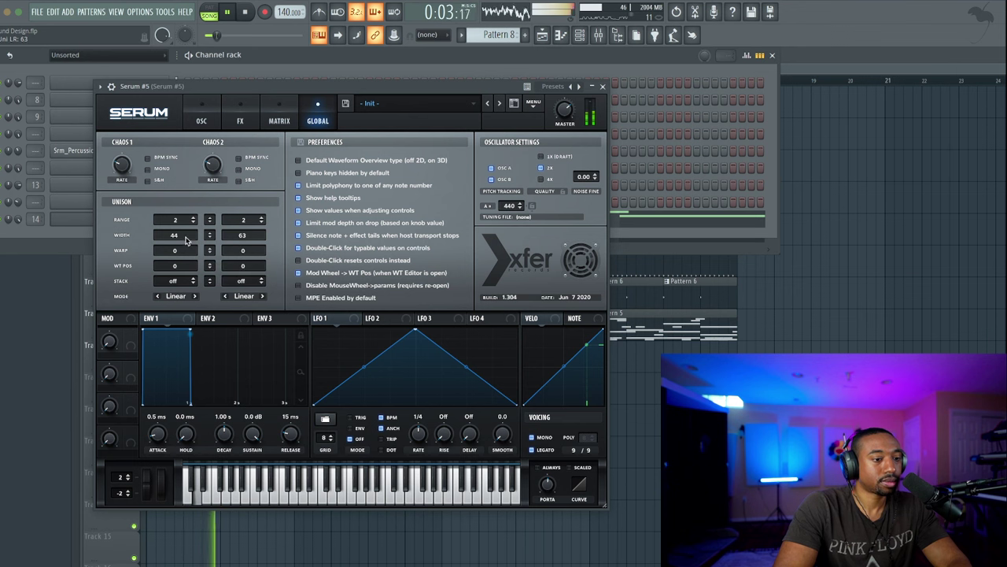
left_click(201, 119)
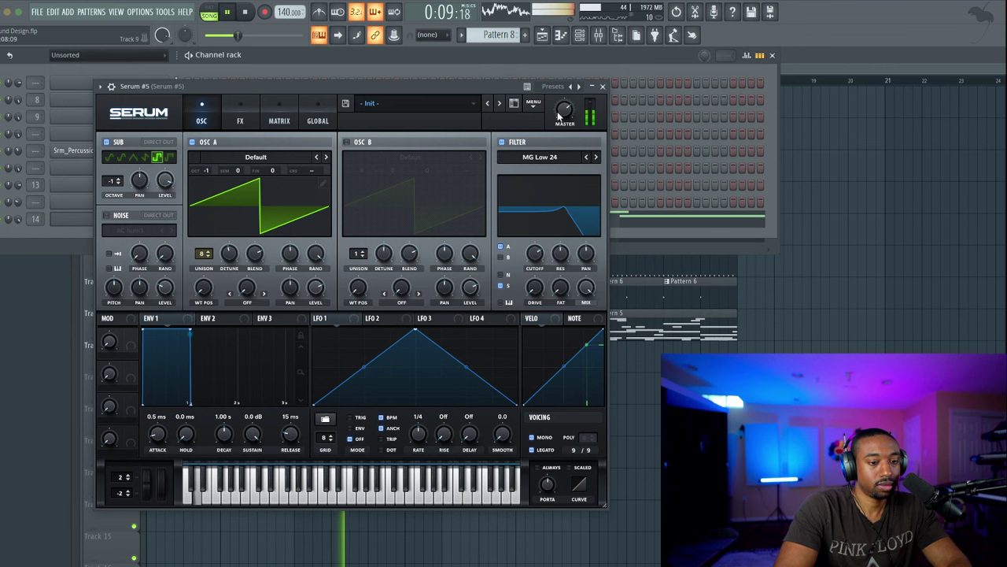
Close Serum and delete the extra Pattern 8 clip starting near bar 9 on Track 9
left_click(602, 86)
key("F6")
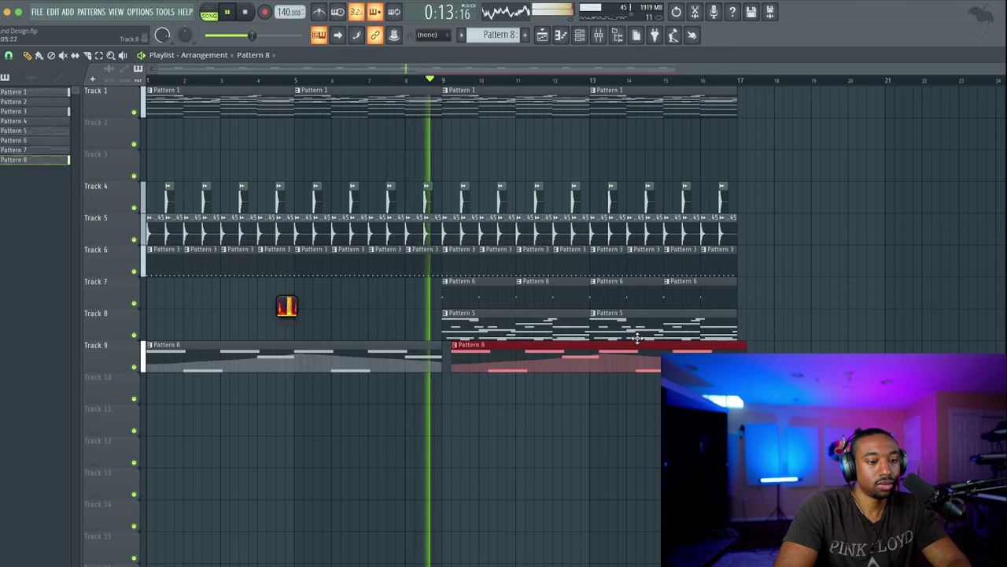
key("Delete")
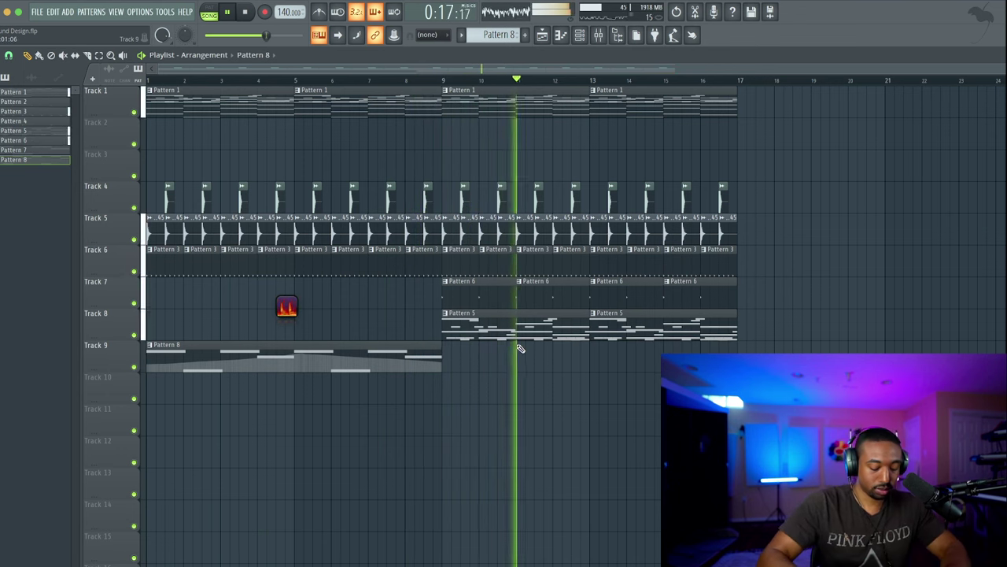
Stop playback, show the channel rack, and switch to Pattern 1, which holds the PAD part
key("space")
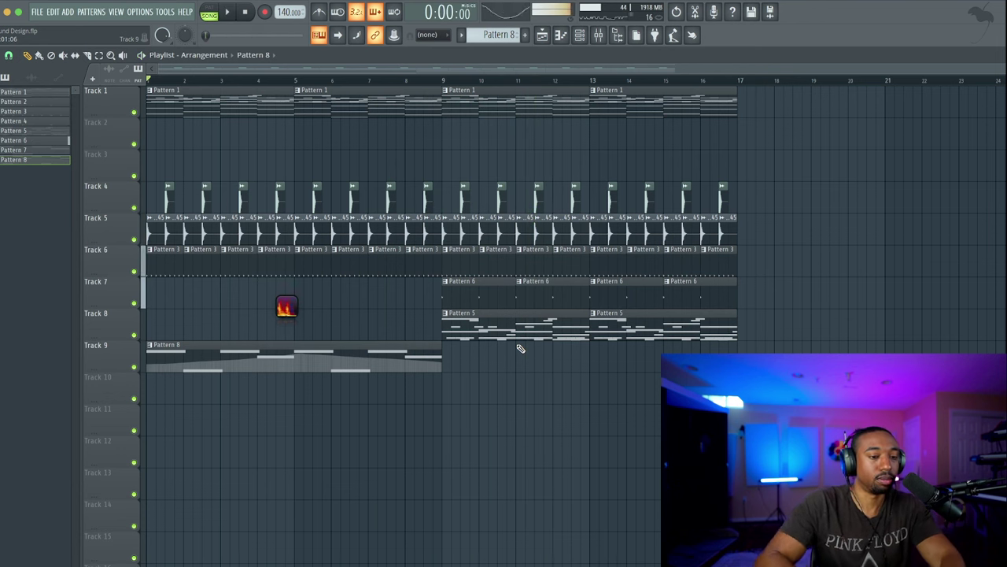
left_click(579, 35)
key("Up")
key("Up")
key("Up")
key("Up")
key("Up")
key("Up")
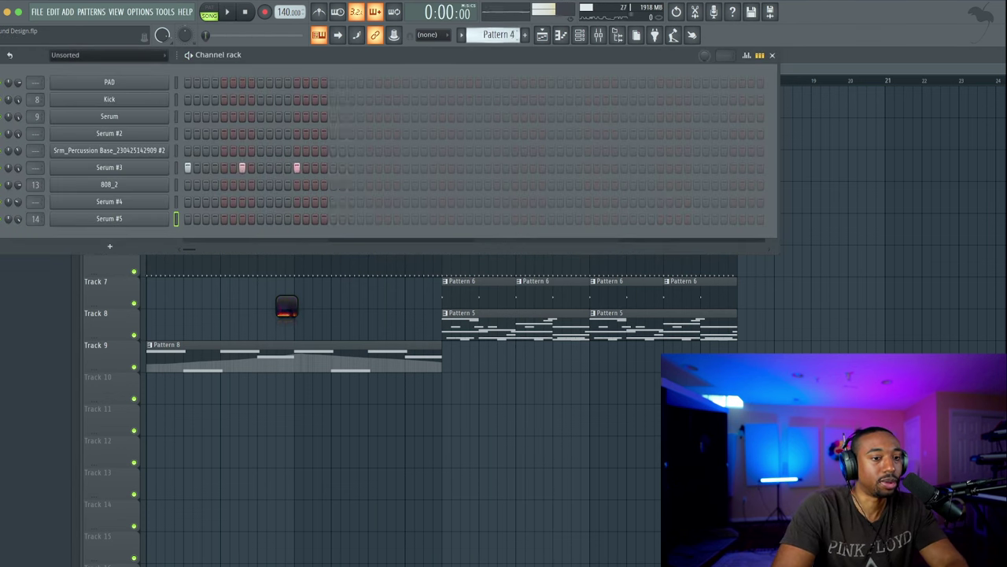
key("Up")
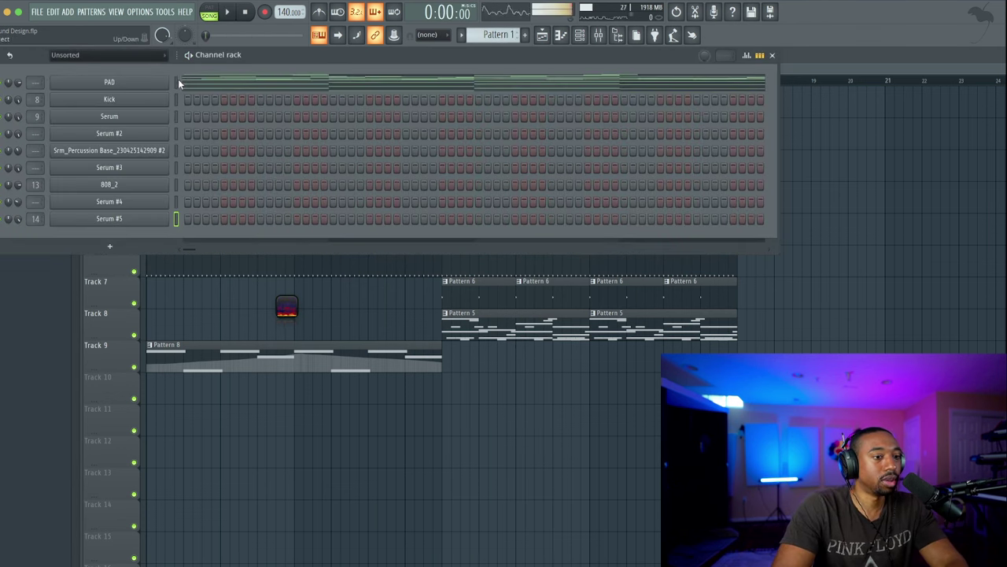
Add a new Serum instrument channel to the channel rack, and close its plugin window
left_click(118, 249)
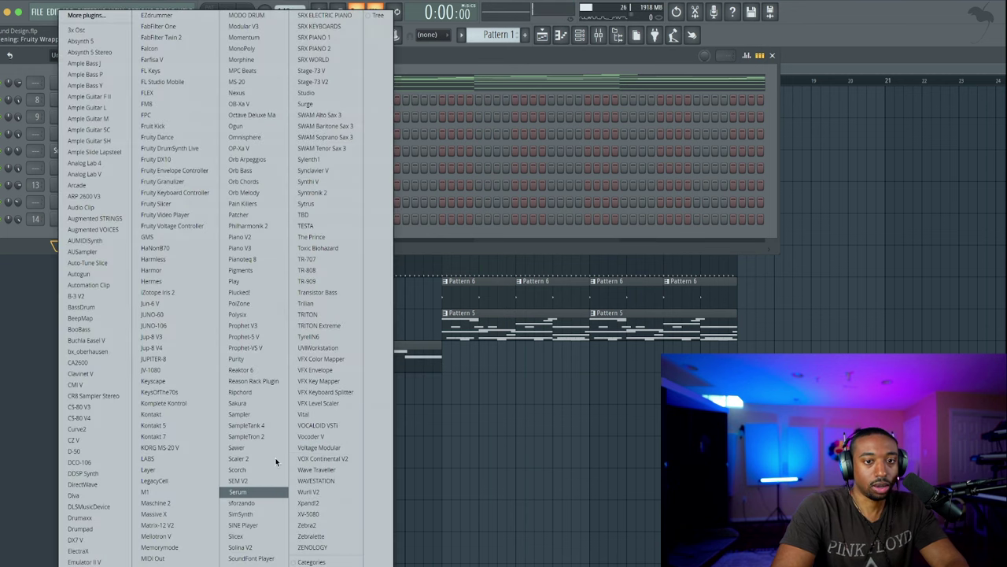
key("Return")
left_click(499, 19)
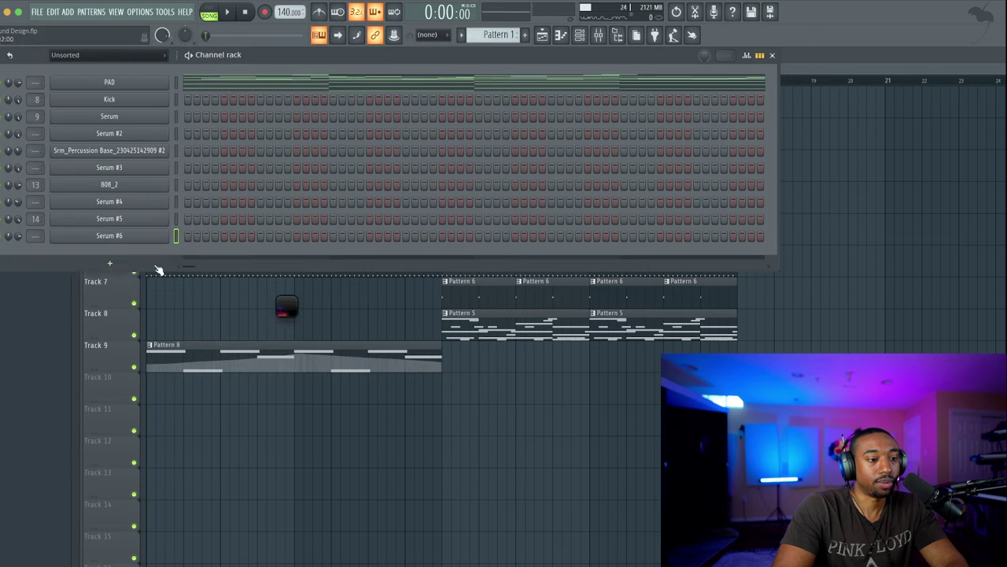
Copy the PAD chord notes from Pattern 1 into Serum #6 in a new Pattern 9, and route the channel to mixer track 15
left_click(496, 35)
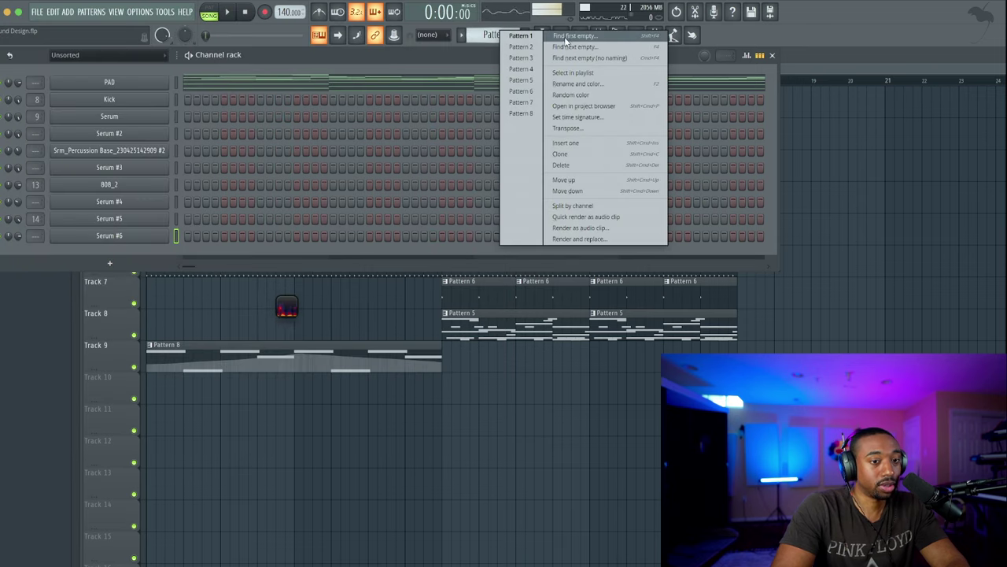
left_click(521, 80)
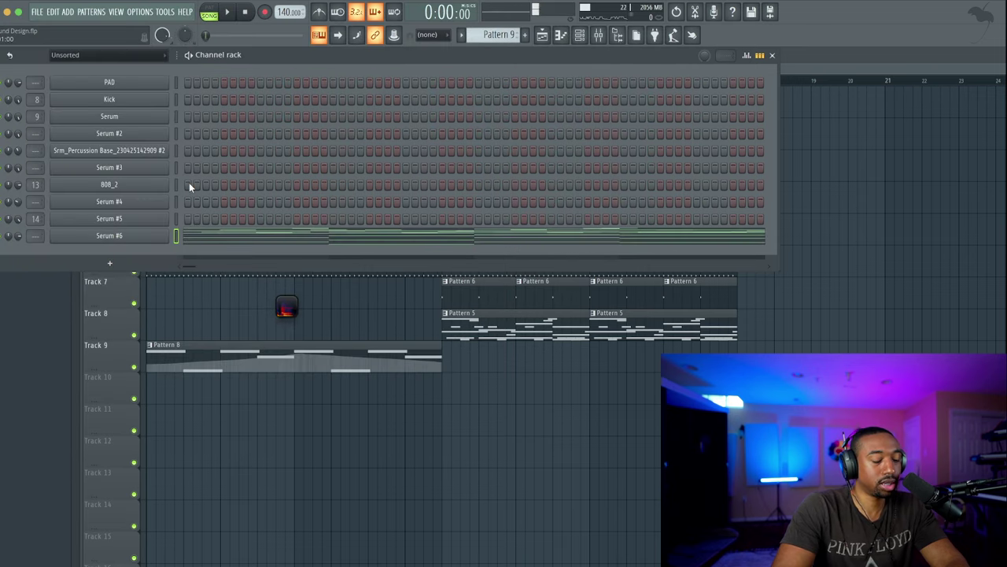
key("super+s")
key("super+l")
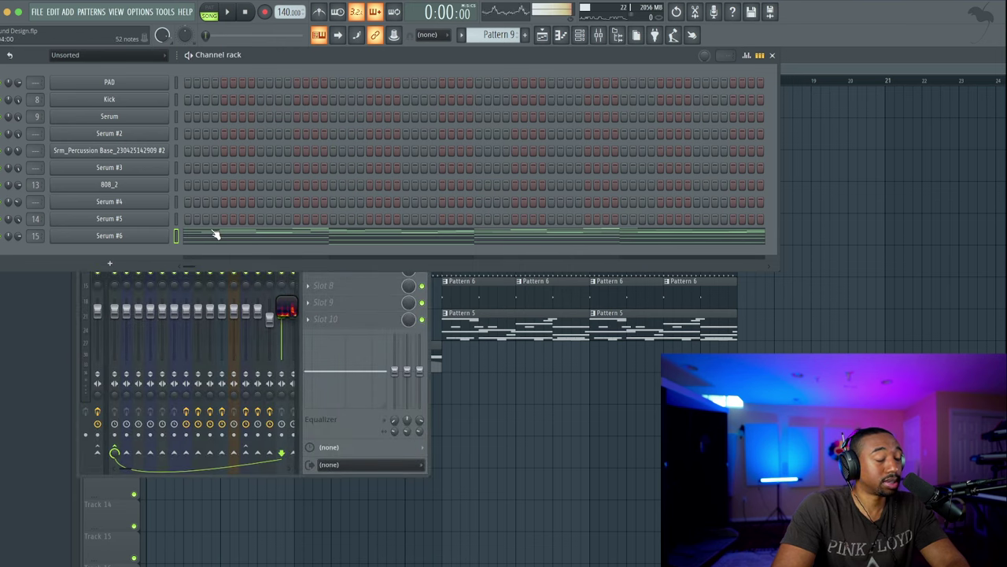
Enable the filter in Serum #6, and set envelope 2's attack to 158 ms and sustain to 0%
left_click(148, 238)
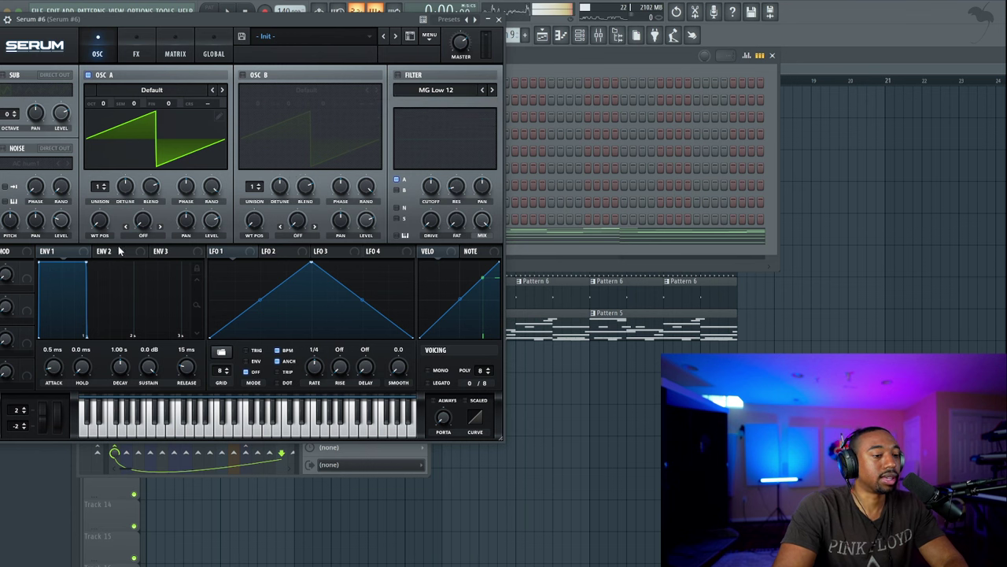
left_click(398, 75)
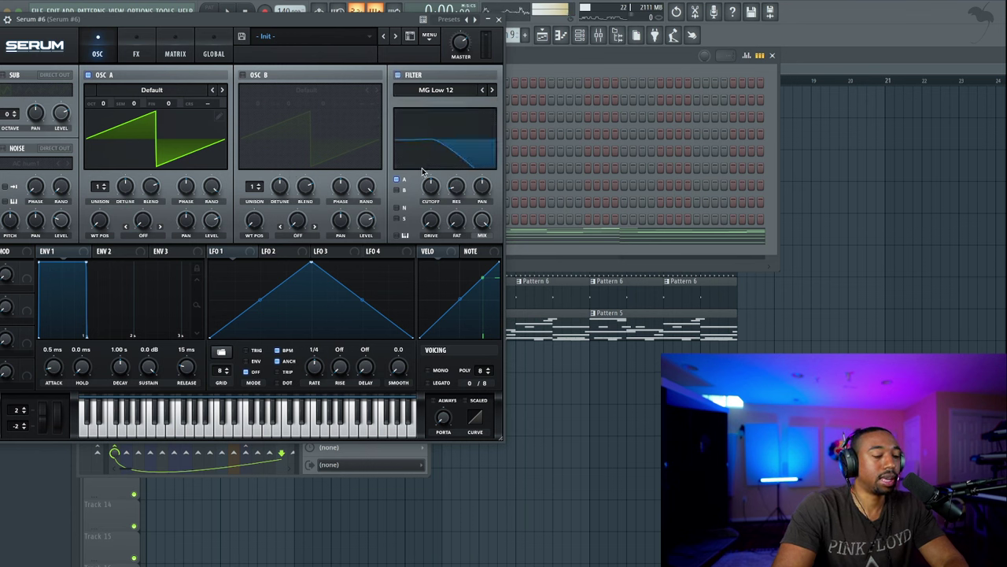
left_click(114, 253)
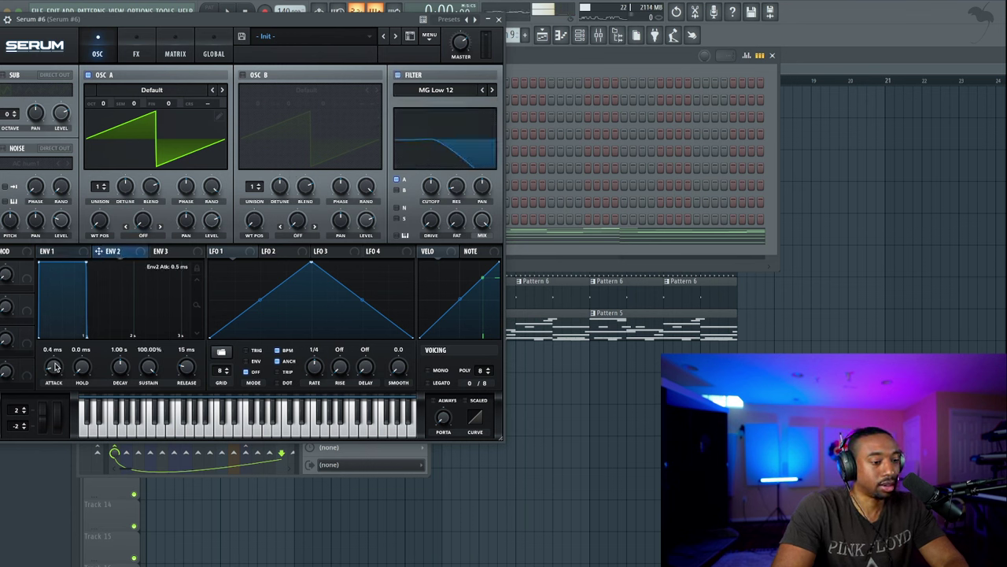
left_click_drag(57, 344, 75, 340)
left_click_drag(89, 266, 89, 448)
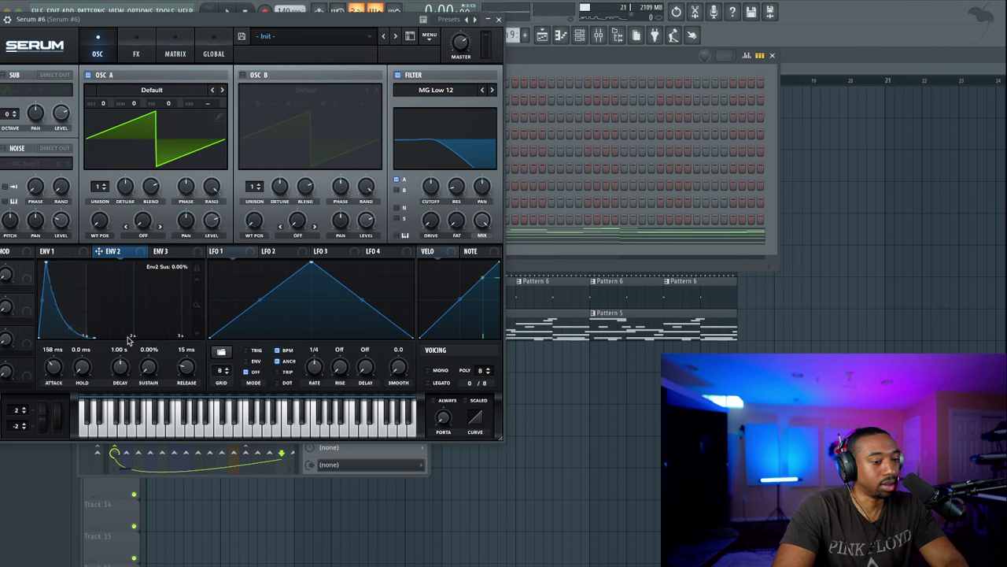
Set envelope 2's decay to 737 ms, assign it to the filter cutoff, and lower the base cutoff slightly
left_click_drag(138, 364, 409, 232)
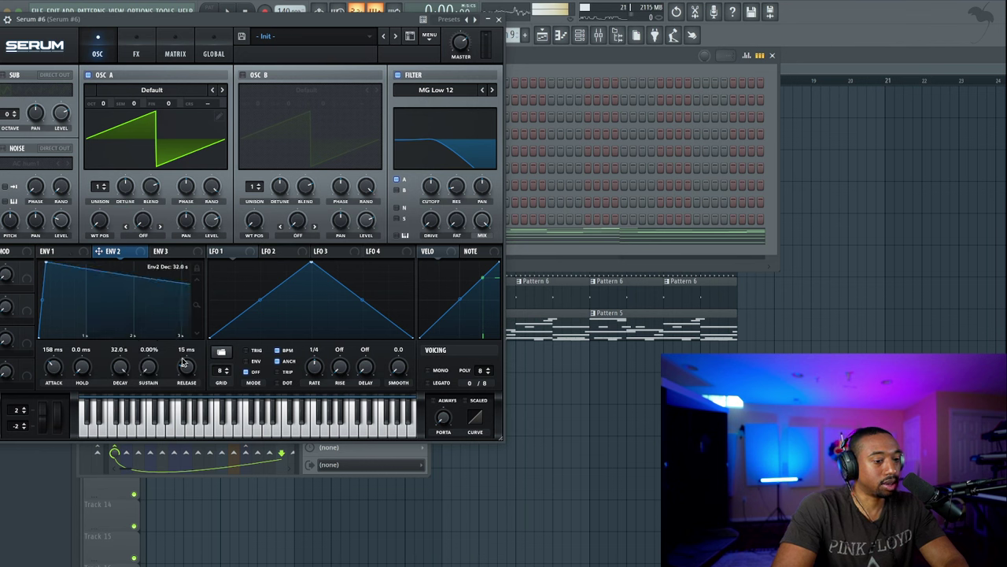
left_click_drag(120, 365, 129, 385)
left_click_drag(334, 197, 429, 188)
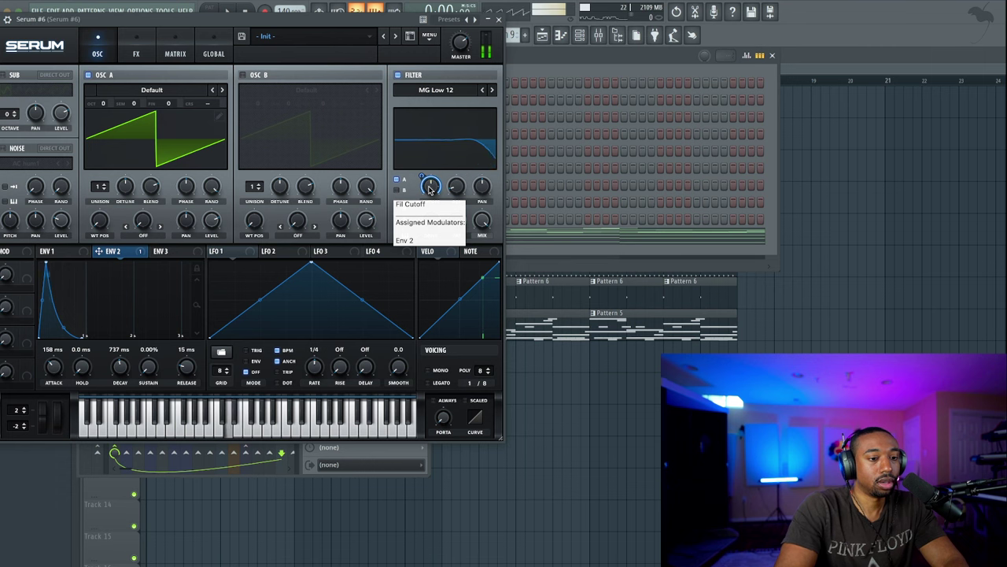
left_click_drag(428, 189, 426, 203)
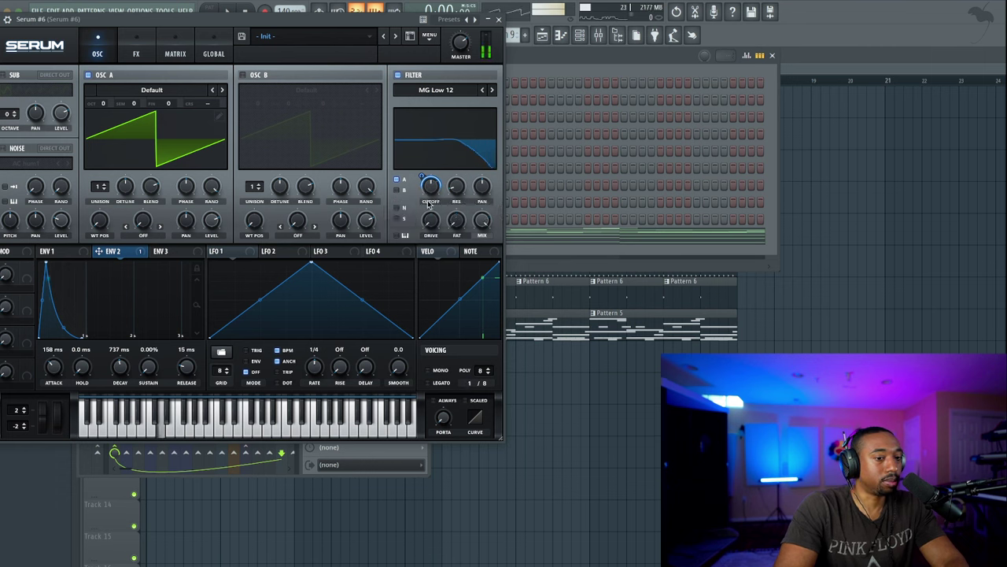
Set oscillator A's unison to 4 voices, enable oscillator B at octave -1, and close Serum #6
left_click(104, 185)
left_click(105, 184)
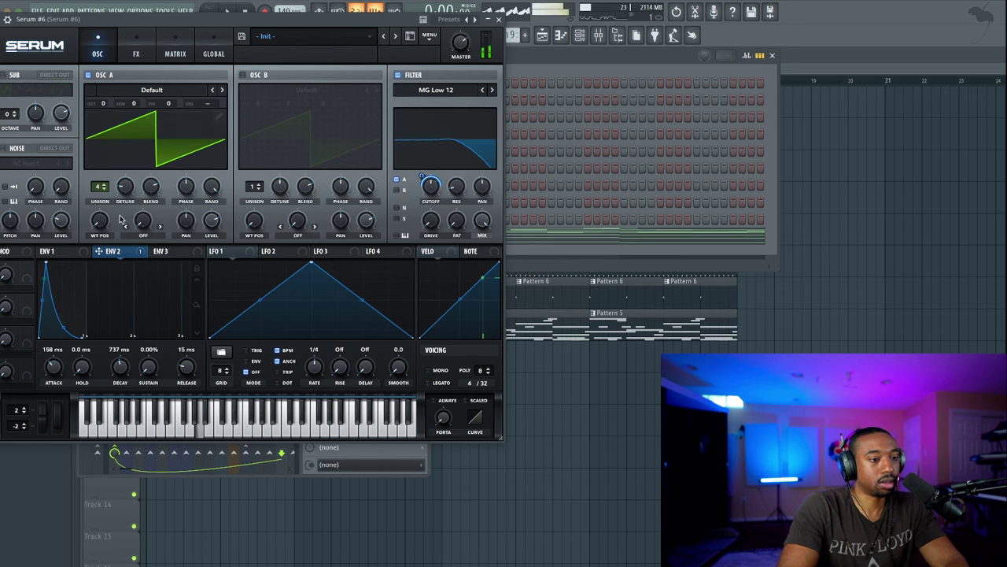
left_click(256, 76)
left_click_drag(260, 105, 261, 126)
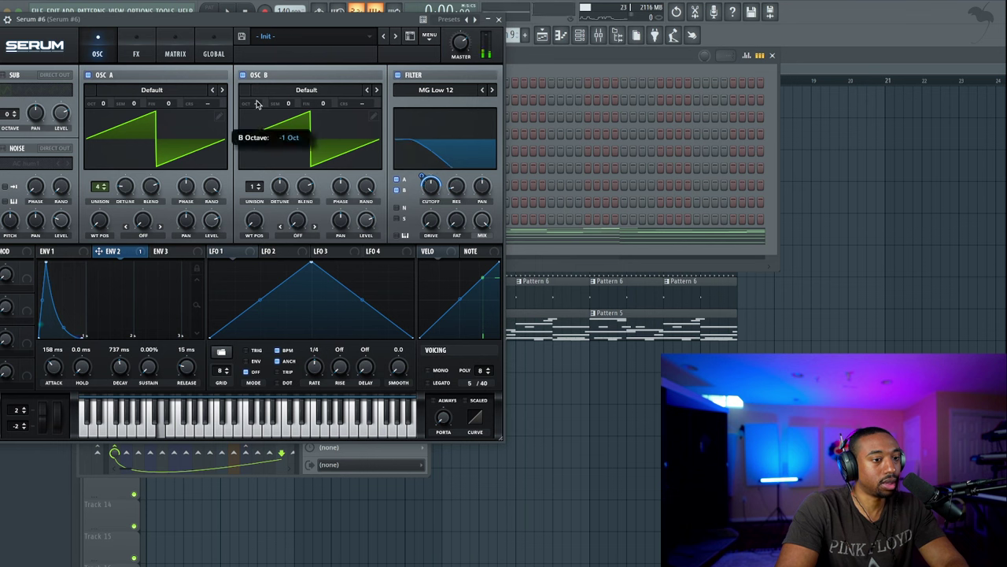
left_click_drag(257, 105, 255, 117)
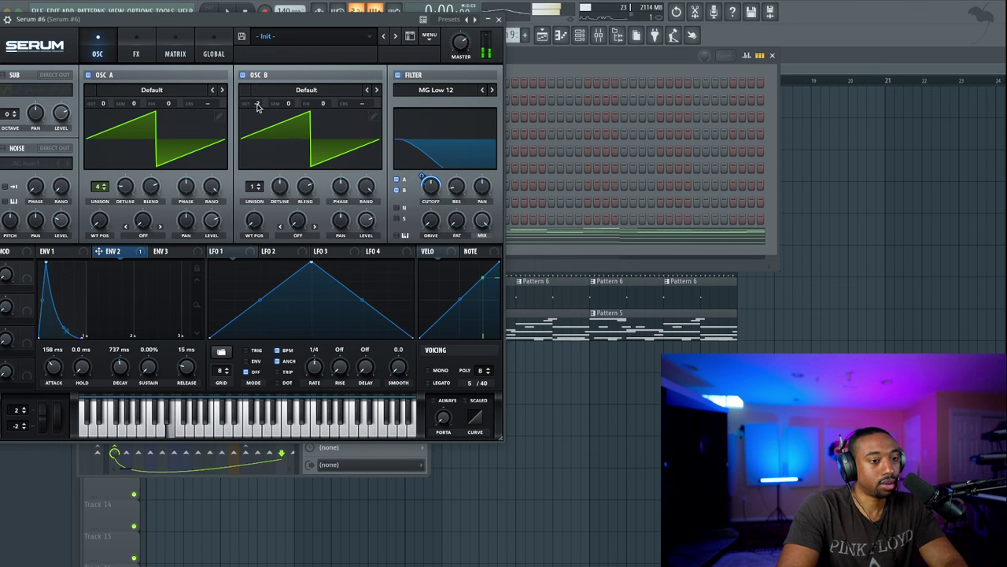
left_click_drag(267, 109, 268, 93)
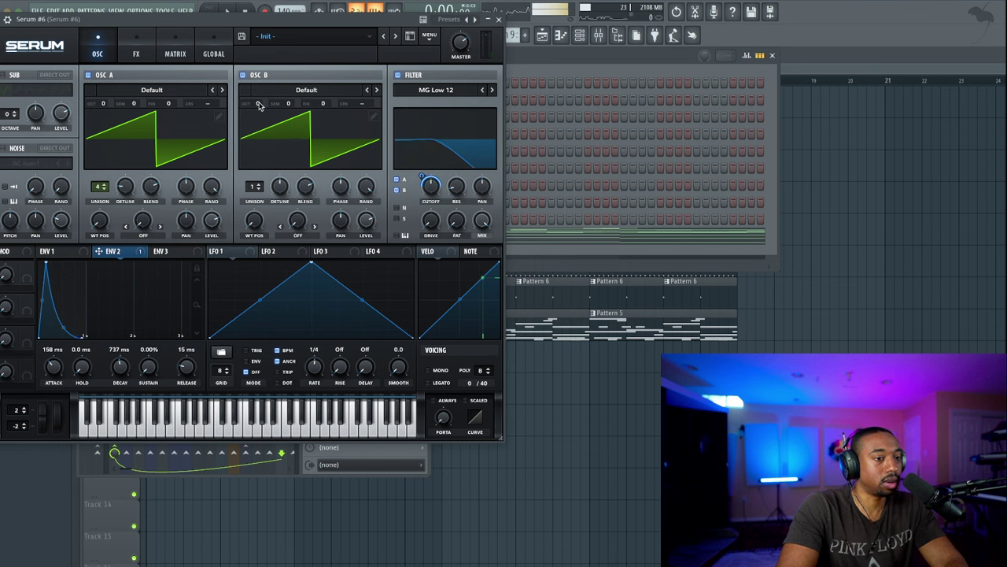
left_click(498, 19)
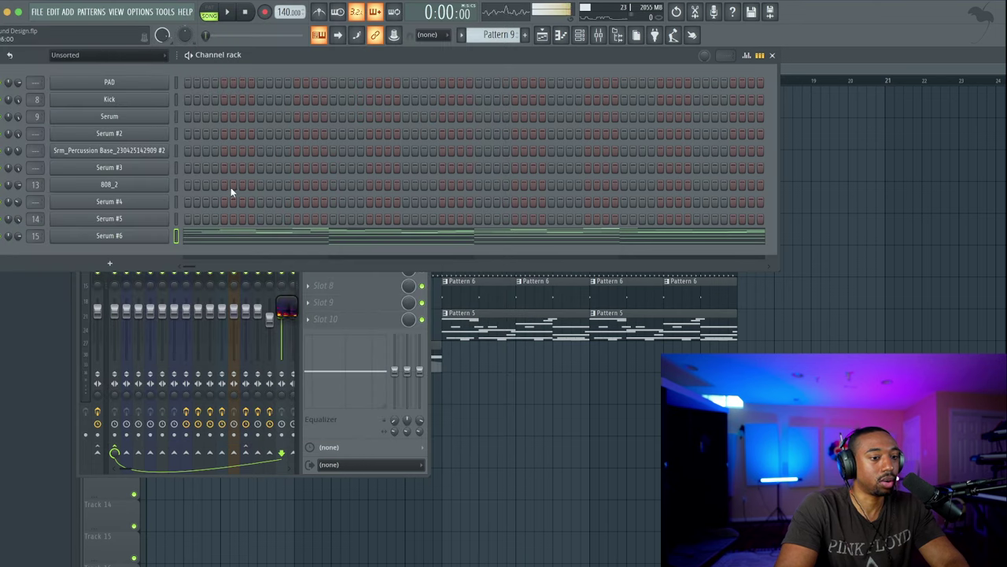
Play Pattern 9 in pattern mode, and change Serum #6's filter type to MG Low 18 while auditioning
left_click(225, 13)
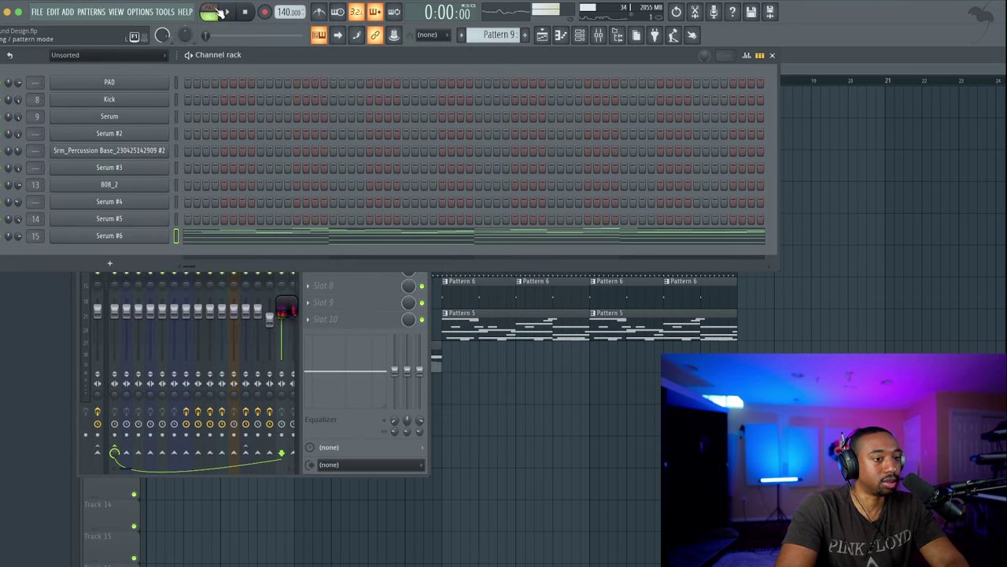
left_click(223, 14)
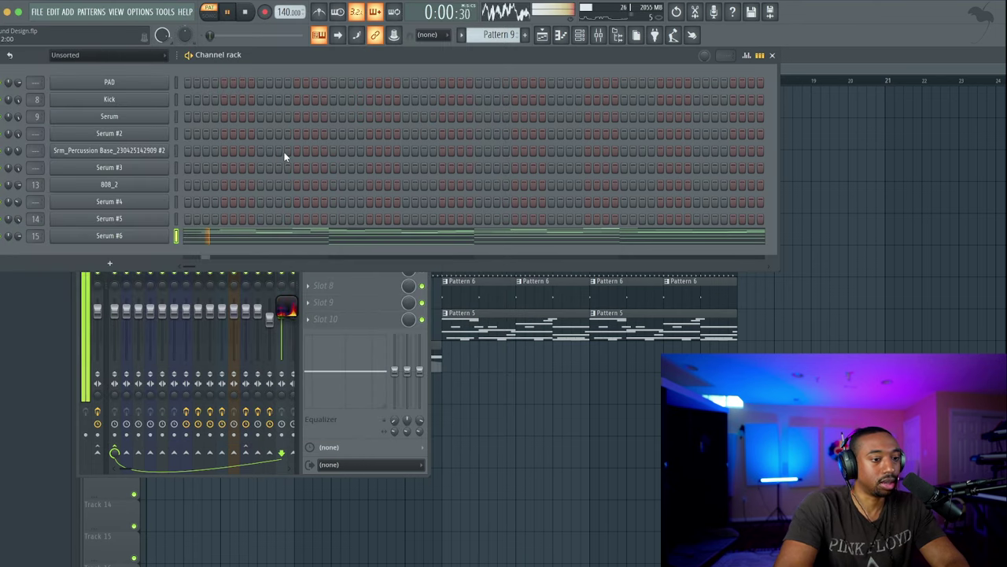
left_click(149, 236)
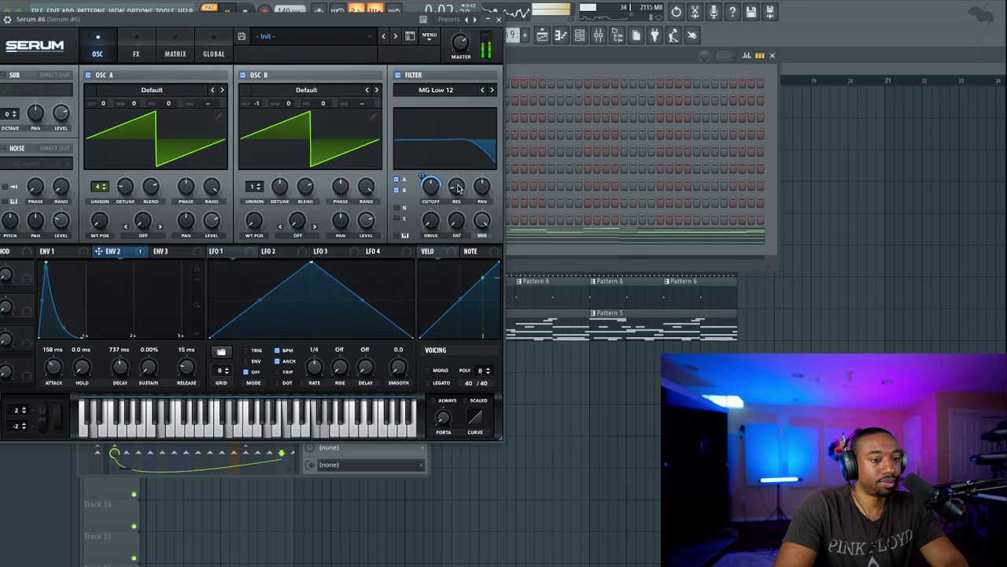
left_click(483, 91)
left_click(483, 92)
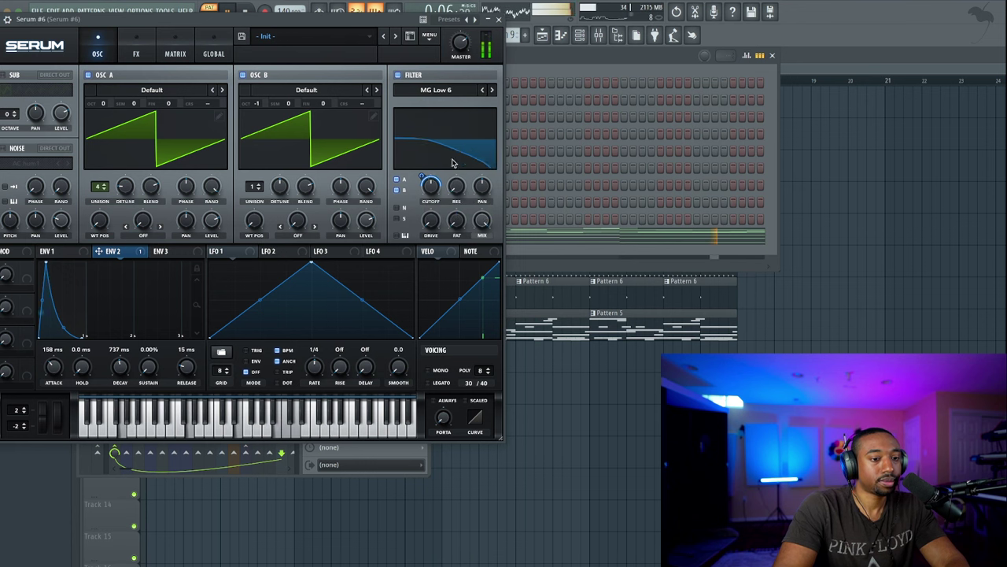
left_click(492, 90)
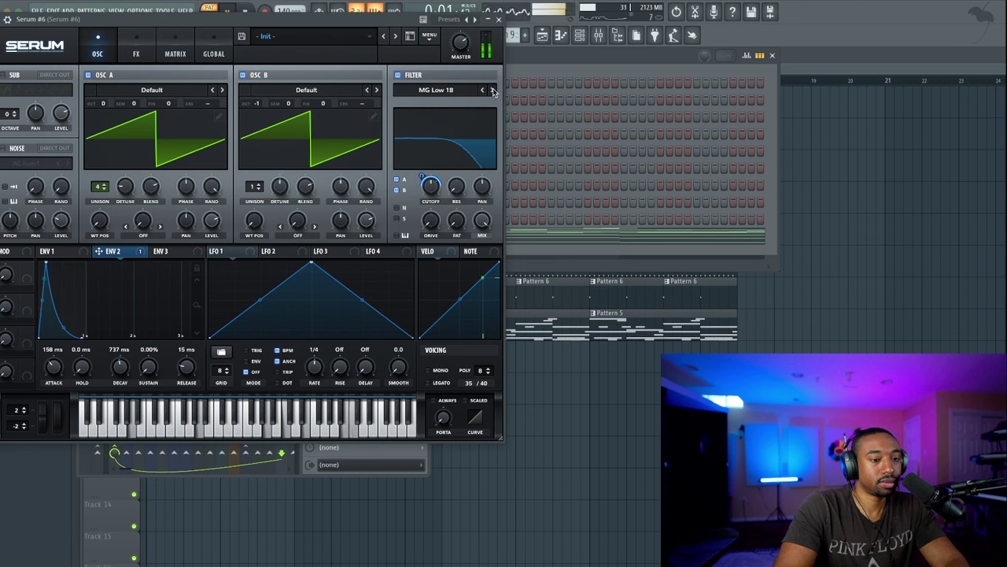
Set envelope 2's decay to 731 ms while auditioning, check envelope 1, and stop playback
mouse_move(430, 209)
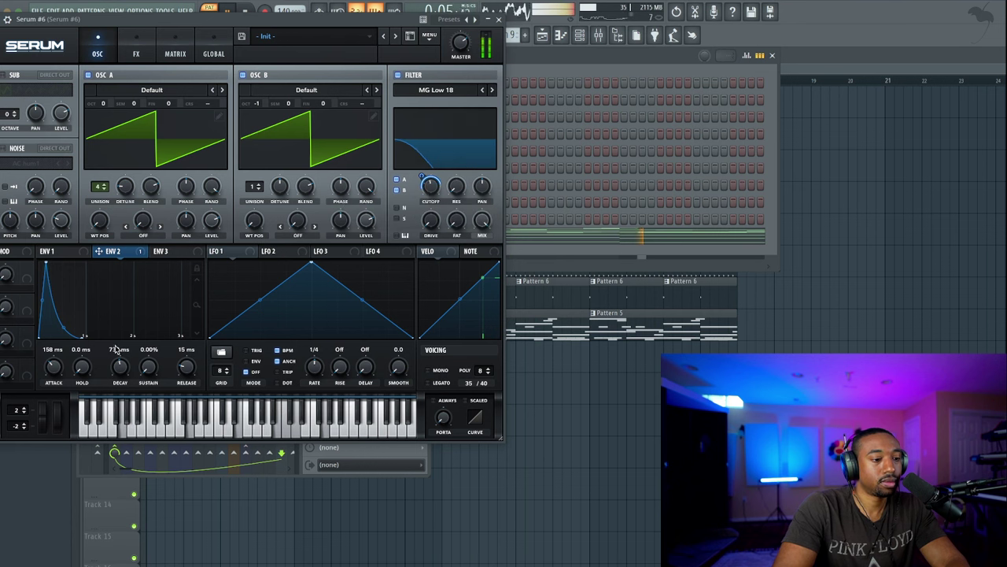
mouse_move(133, 374)
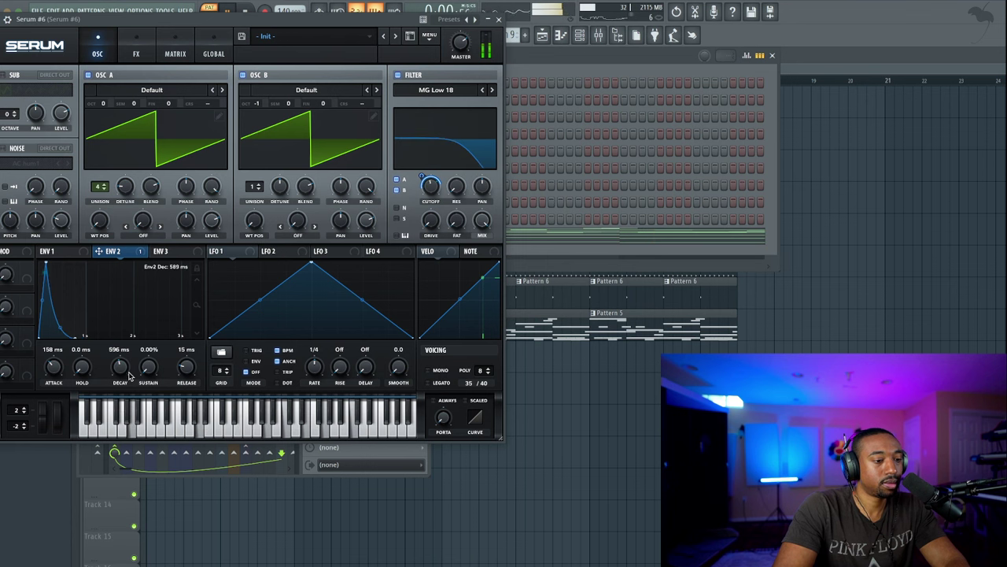
left_click_drag(131, 377, 107, 340)
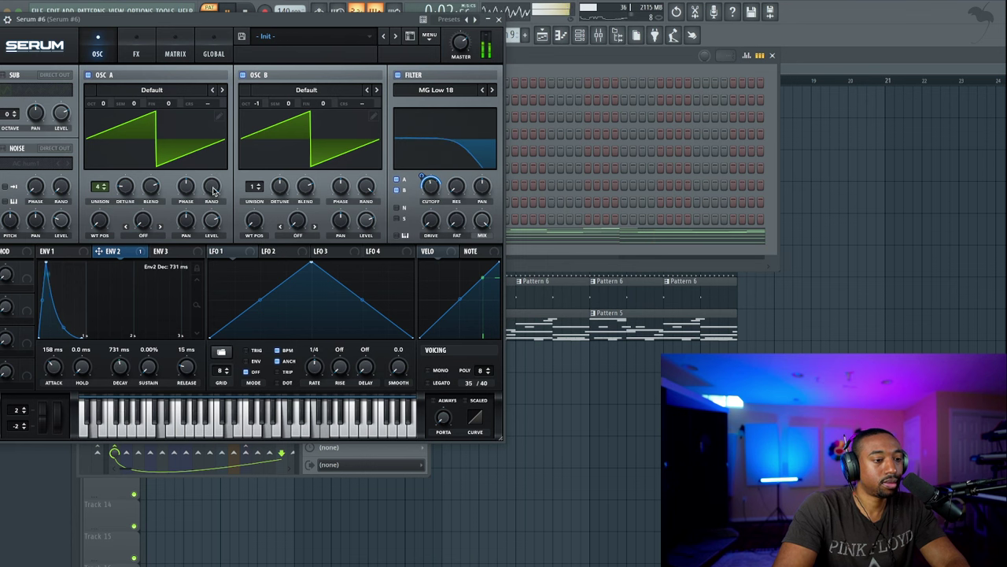
key("space")
key("space")
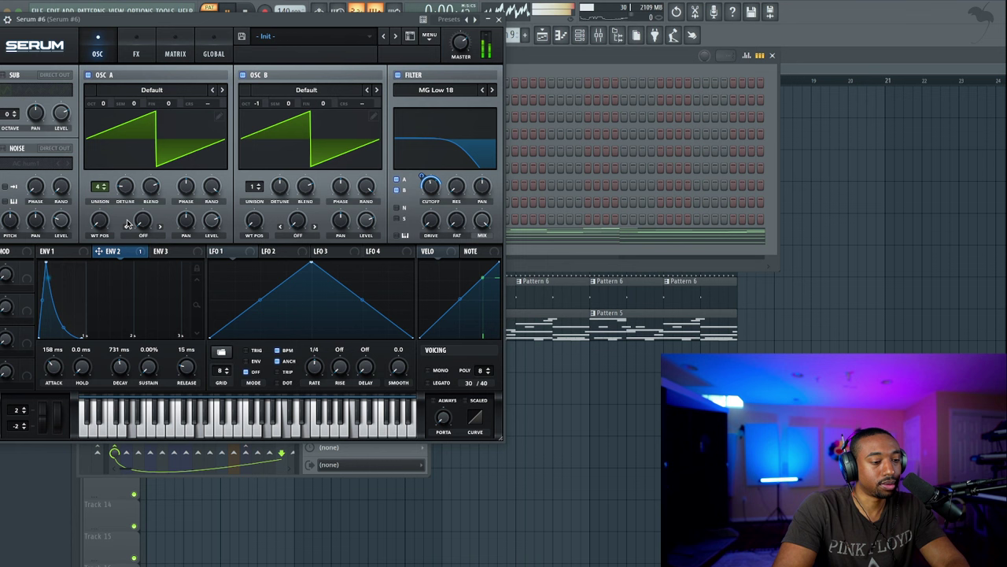
left_click(54, 251)
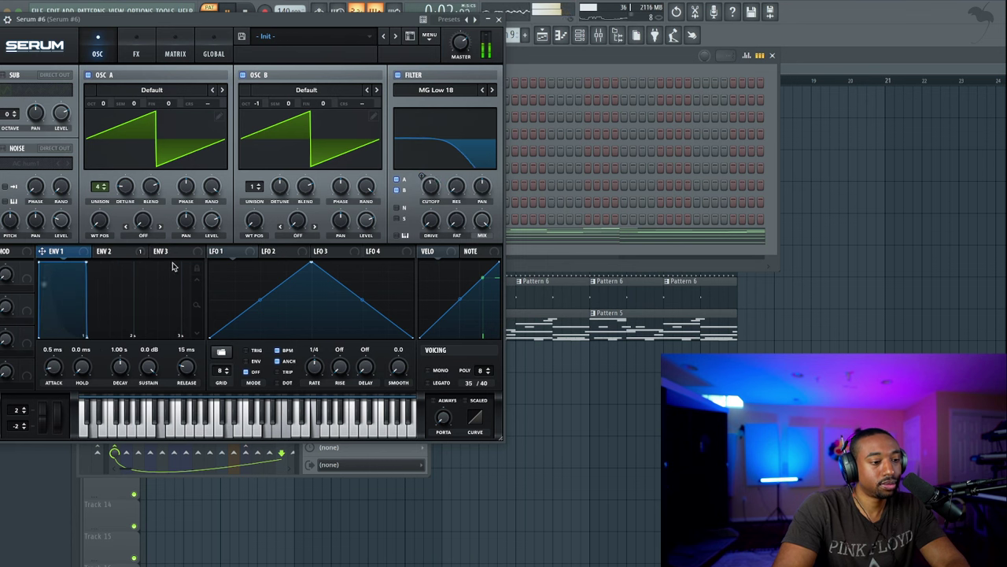
key("space")
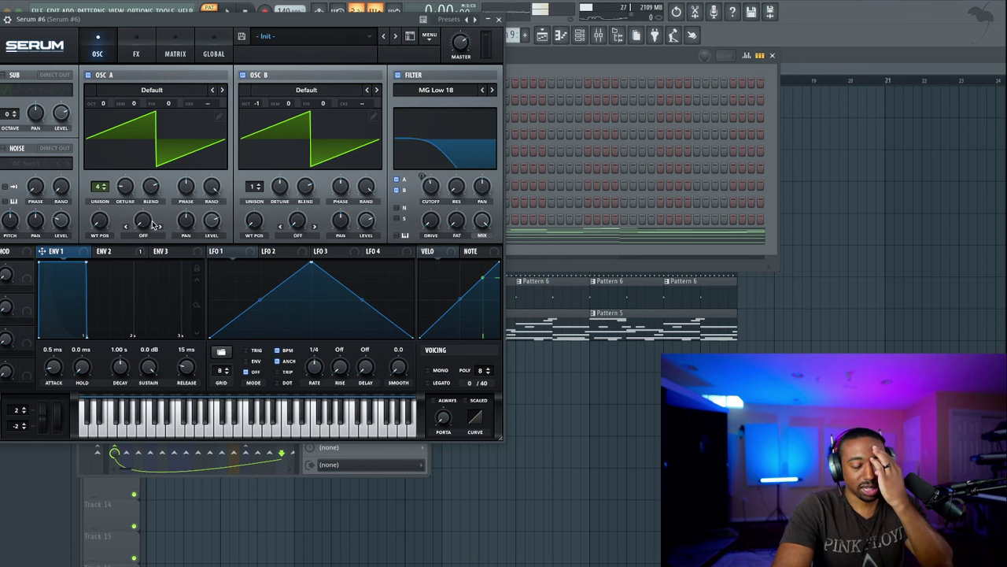
Assign envelope 3 to oscillator A's coarse pitch, with its sustain at 100% and attack at 87 ms
left_click(169, 250)
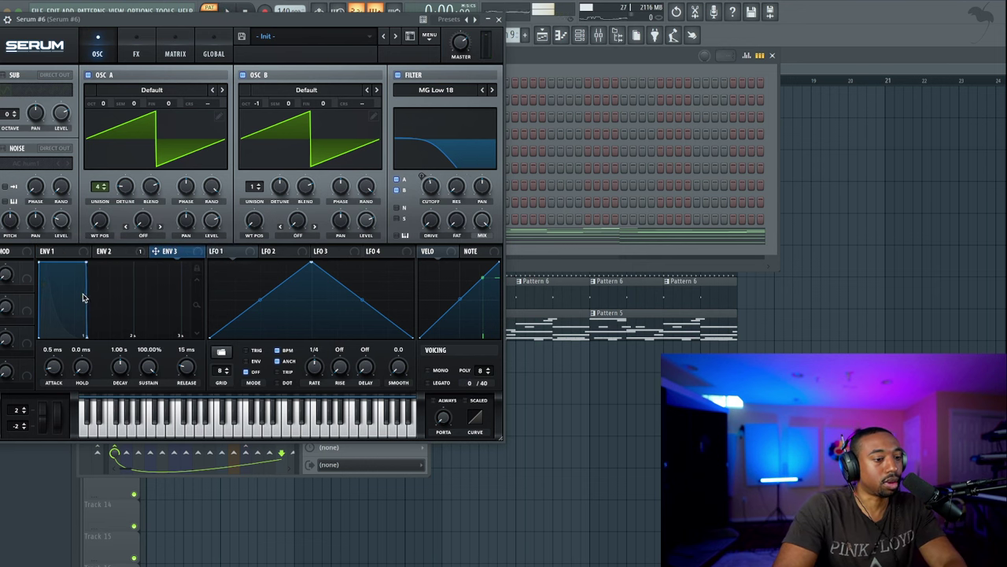
left_click_drag(143, 383, 183, 269)
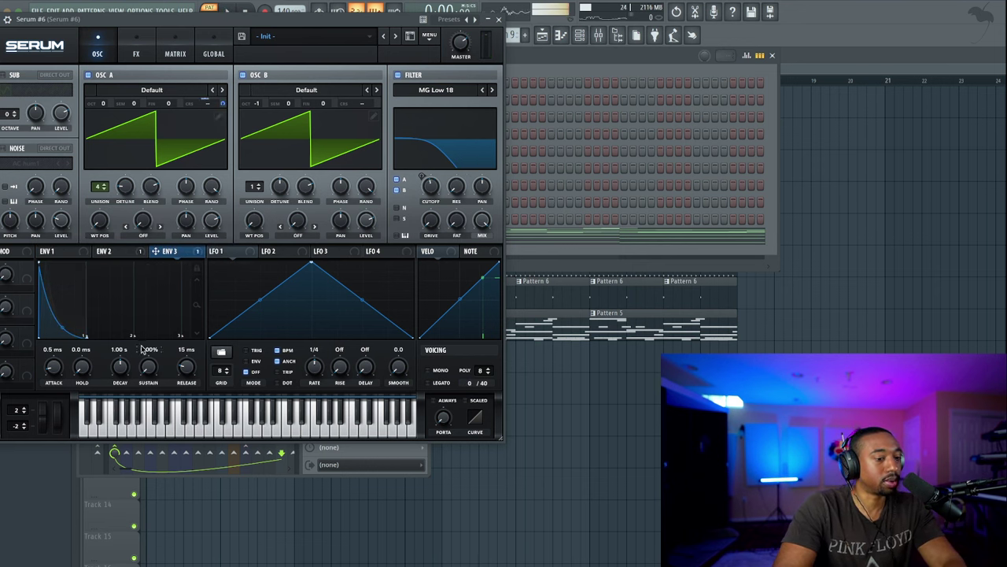
left_click_drag(145, 370, 151, 204)
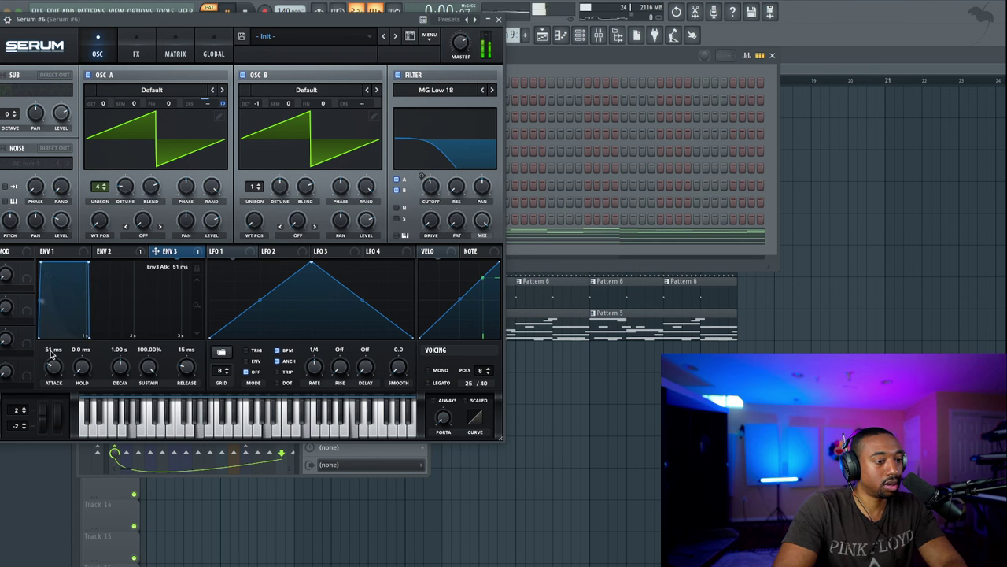
left_click_drag(52, 360, 53, 382)
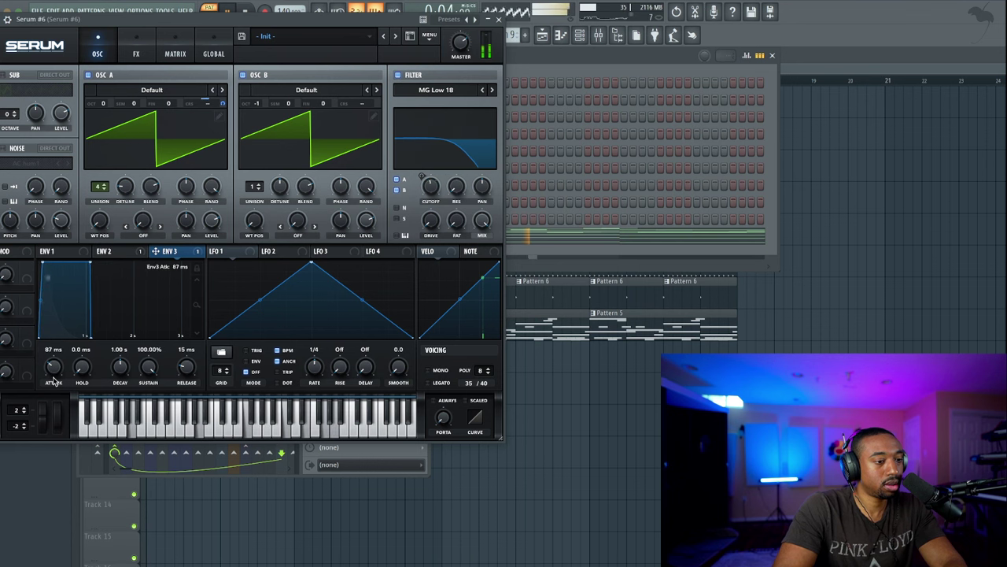
Set envelope 3's release to 77 ms and oscillator A's octave to -1 in Serum #6
left_click_drag(186, 367, 187, 361)
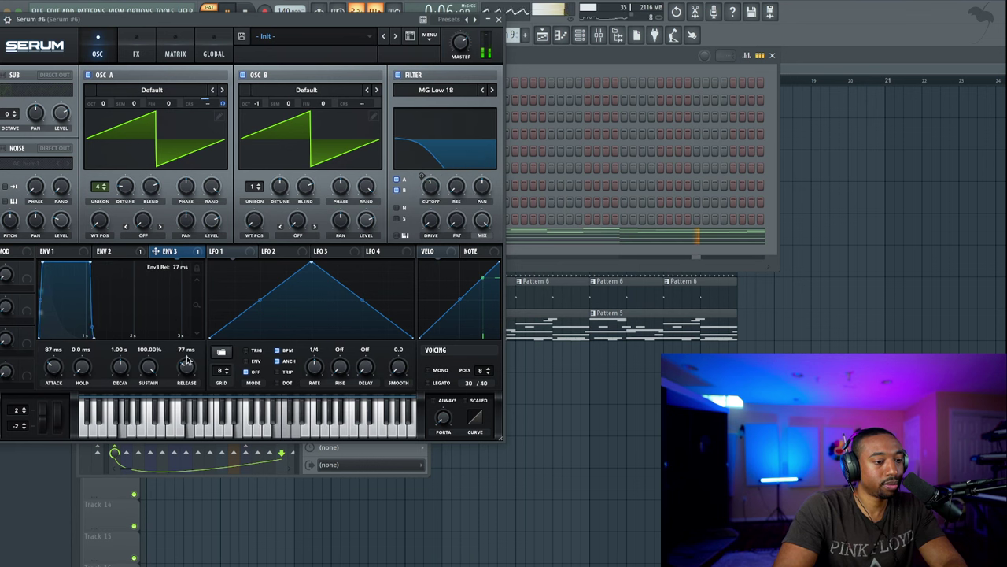
left_click_drag(102, 103, 101, 130)
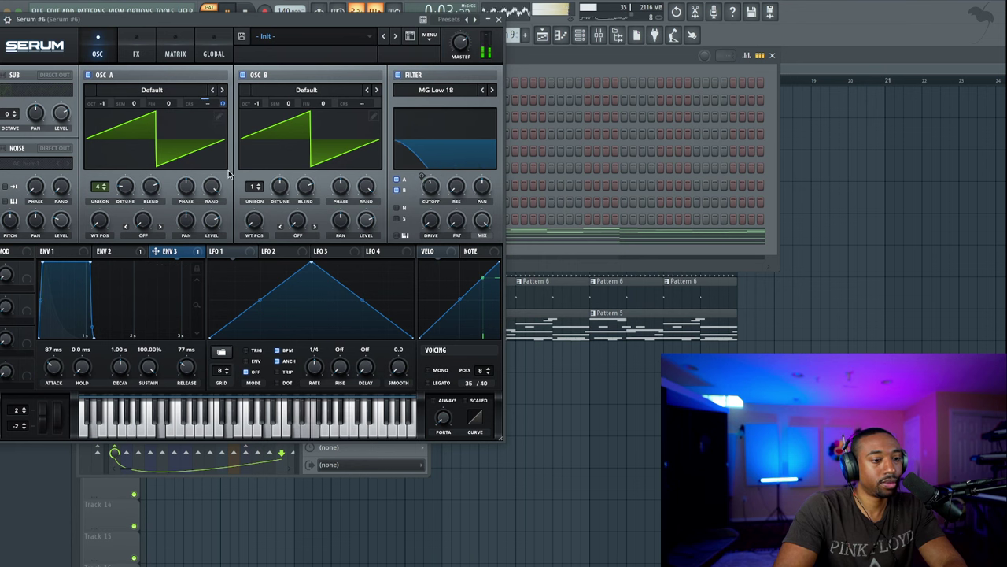
Set oscillator A's warp mode to FM (from B) at about 19%, and adjust the filter cutoff while auditioning
left_click(142, 236)
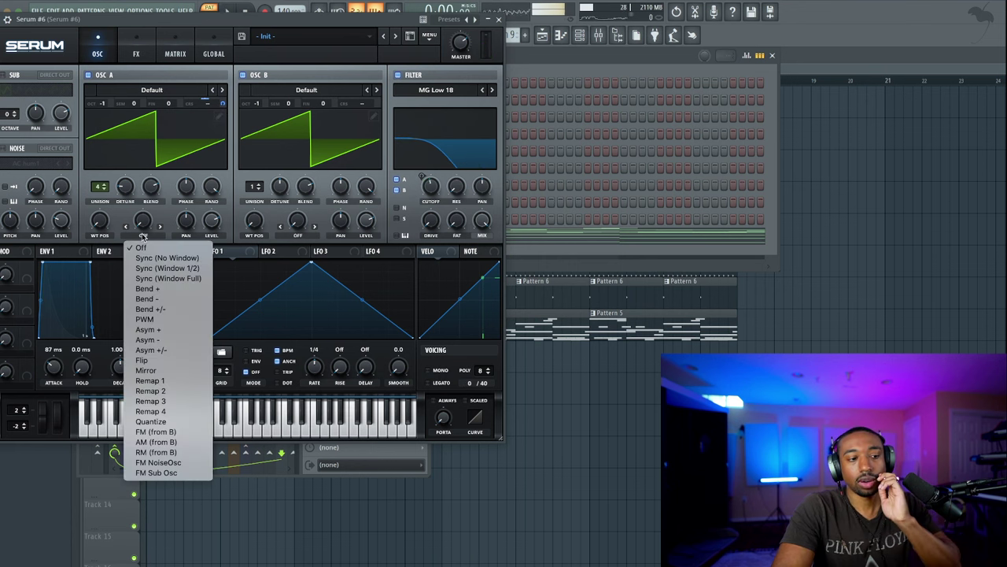
left_click(156, 431)
mouse_move(142, 221)
left_mouse_down()
mouse_move(162, 138)
mouse_move(144, 229)
left_mouse_up()
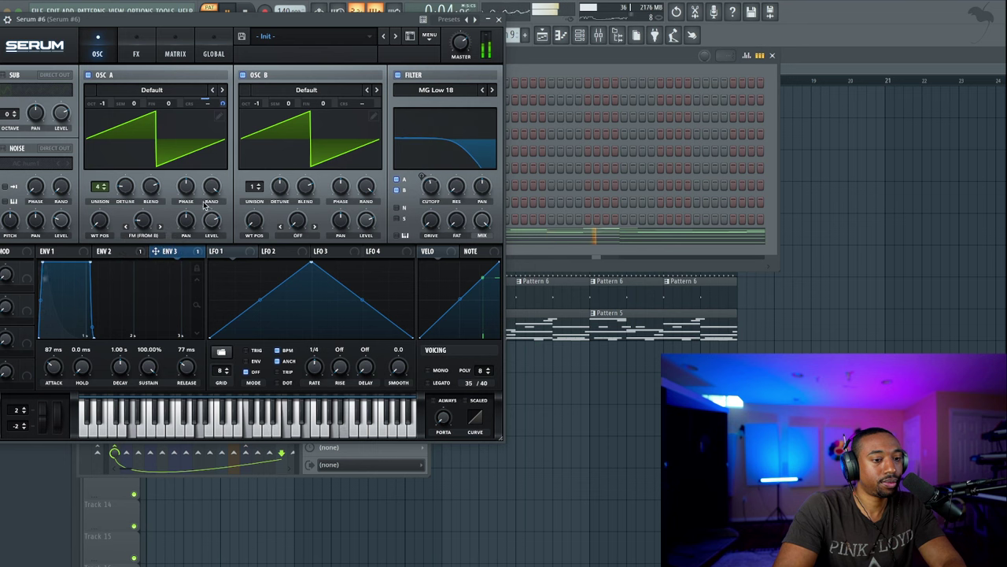
mouse_move(430, 188)
left_mouse_down()
mouse_move(430, 180)
mouse_move(431, 197)
left_mouse_up()
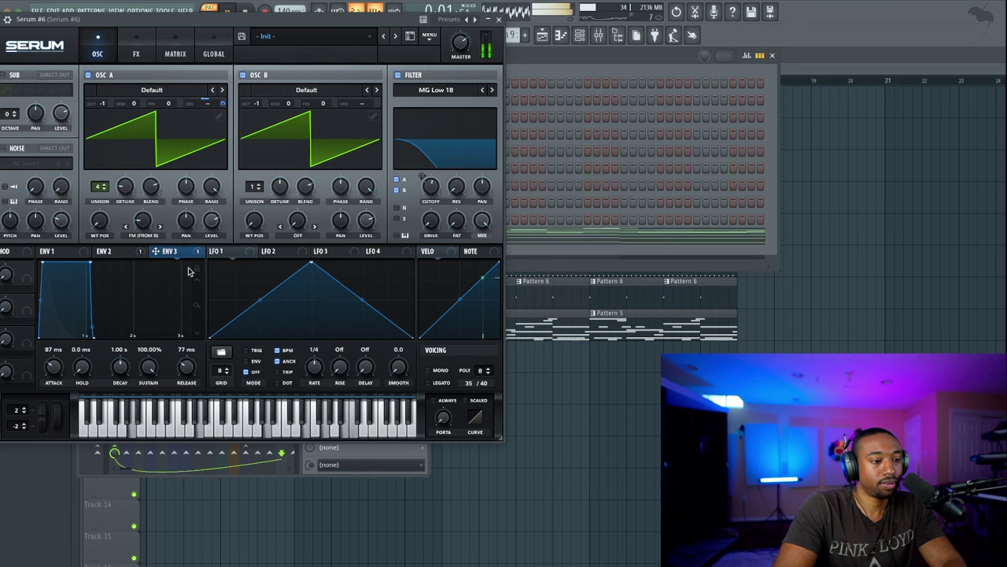
left_click(106, 250)
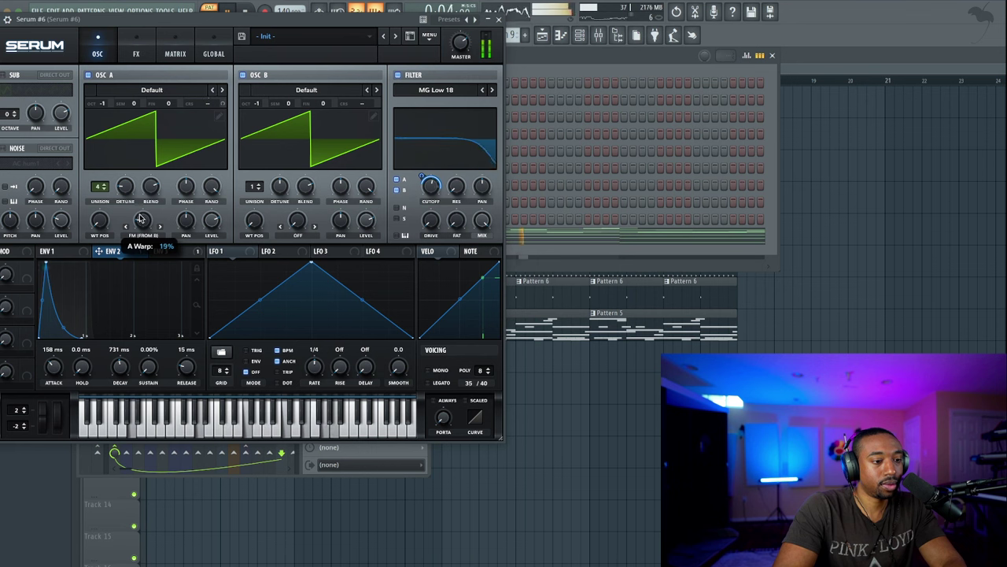
left_click_drag(140, 219, 138, 216)
left_click_drag(268, 104, 260, 126)
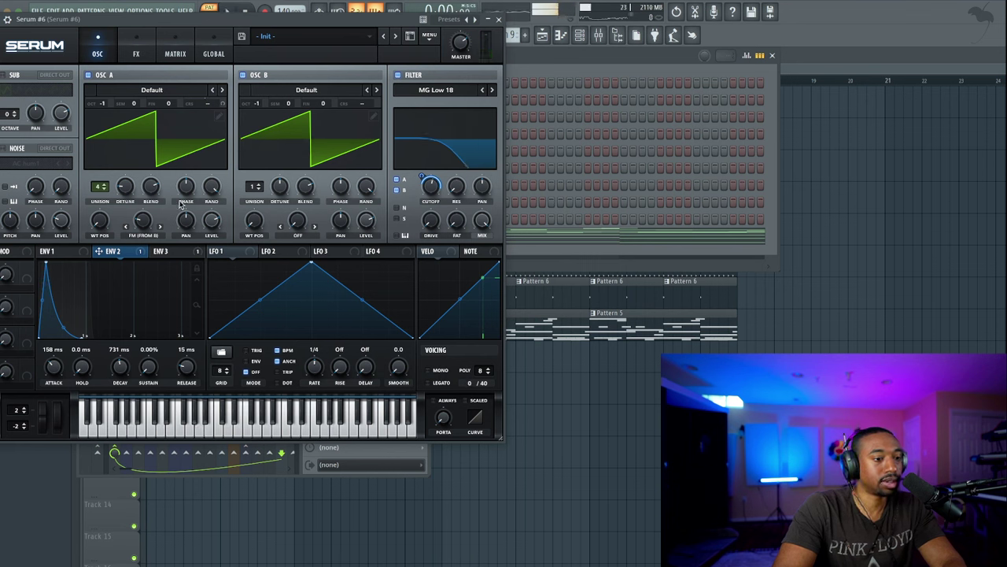
Assign envelope 3 to oscillator B's coarse pitch and set the envelope's attack to 35 ms during playback
left_click(158, 252)
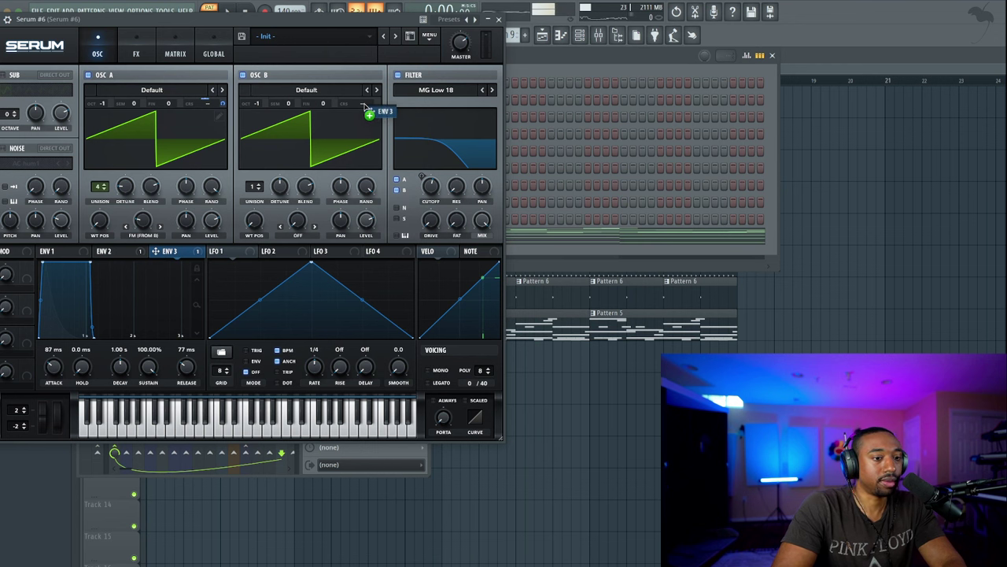
key("space")
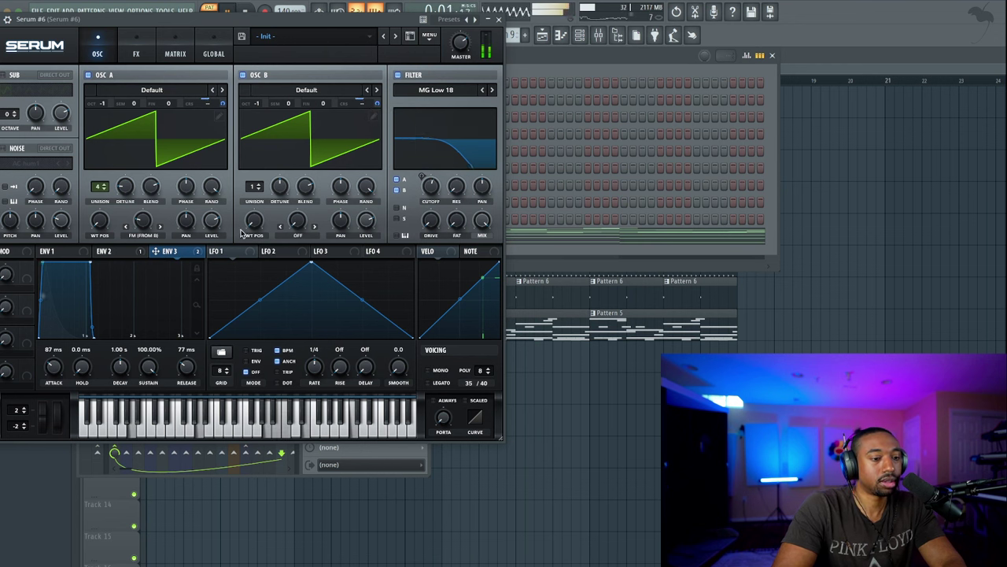
left_click_drag(53, 367, 53, 376)
Lower both oscillators to octave -2, set oscillator B's unison to 4 voices, close Serum #6 and stop playback
left_click_drag(257, 103, 260, 116)
left_click_drag(101, 104, 105, 124)
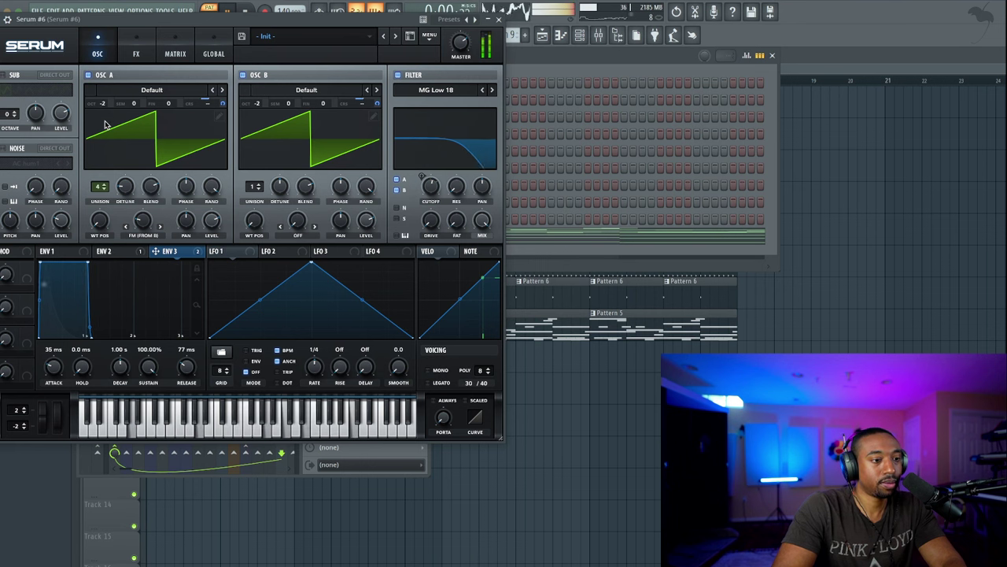
mouse_move(431, 186)
left_mouse_down()
mouse_move(430, 200)
mouse_move(430, 192)
left_mouse_up()
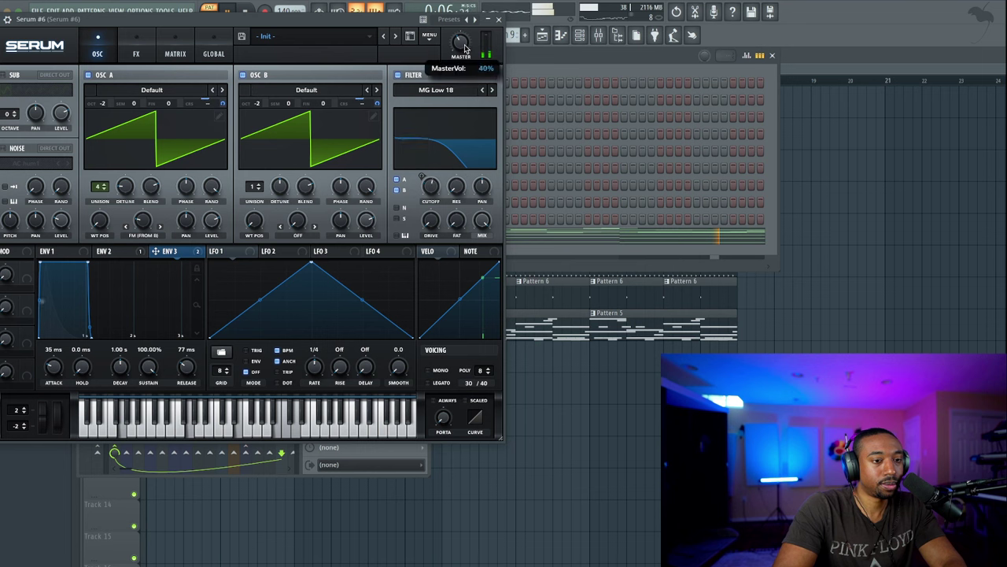
left_click_drag(254, 187, 288, 187)
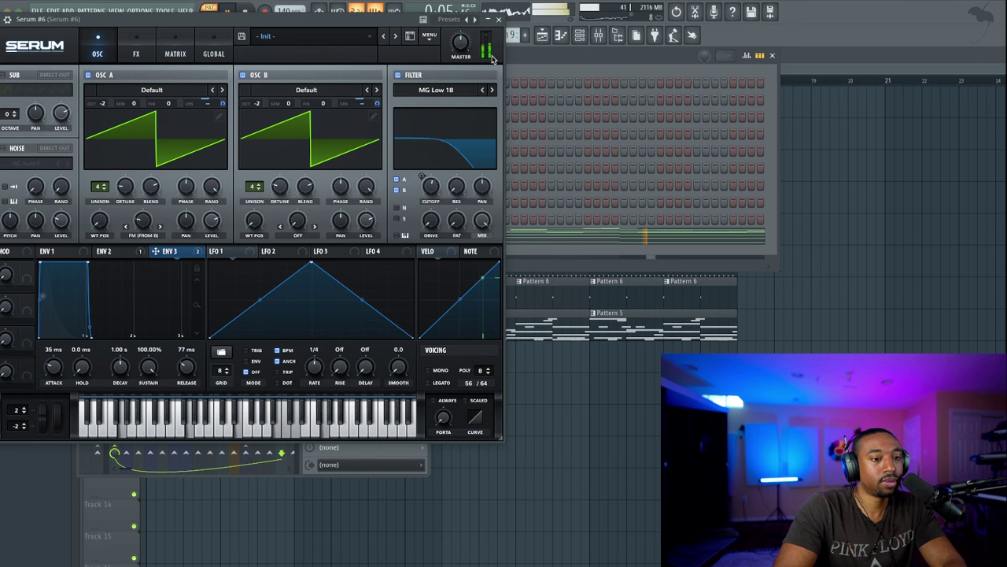
left_click(498, 19)
key("space")
Place Pattern 9 on Track 10 at bar 9 and play the song from there
key("F5")
left_click(464, 389)
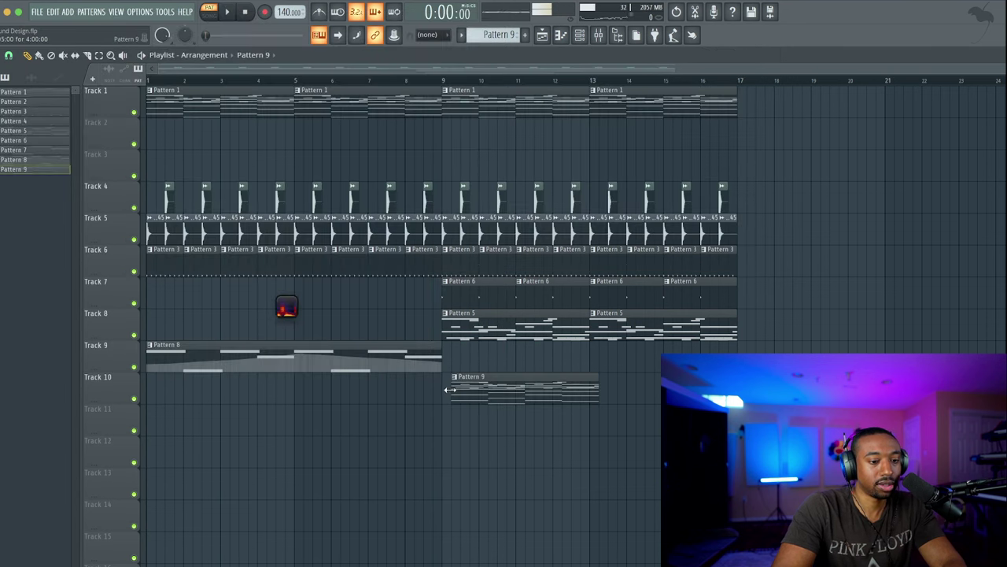
left_click(443, 81)
key("space")
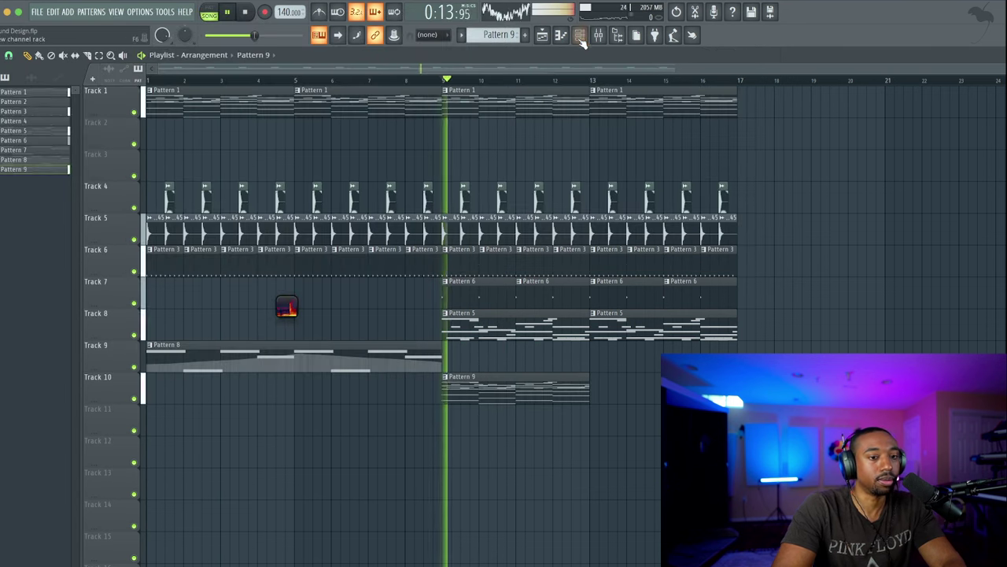
Enable the Hyper/Dimension effect in Serum #6 and raise the Dimension's size and mix
left_click(580, 35)
left_click(137, 234)
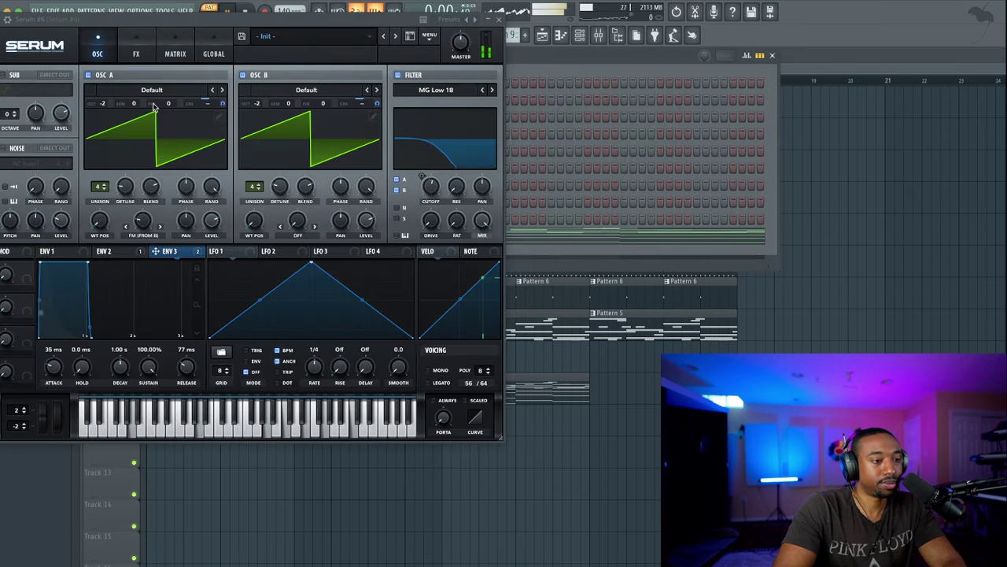
left_click(136, 53)
left_click(43, 77)
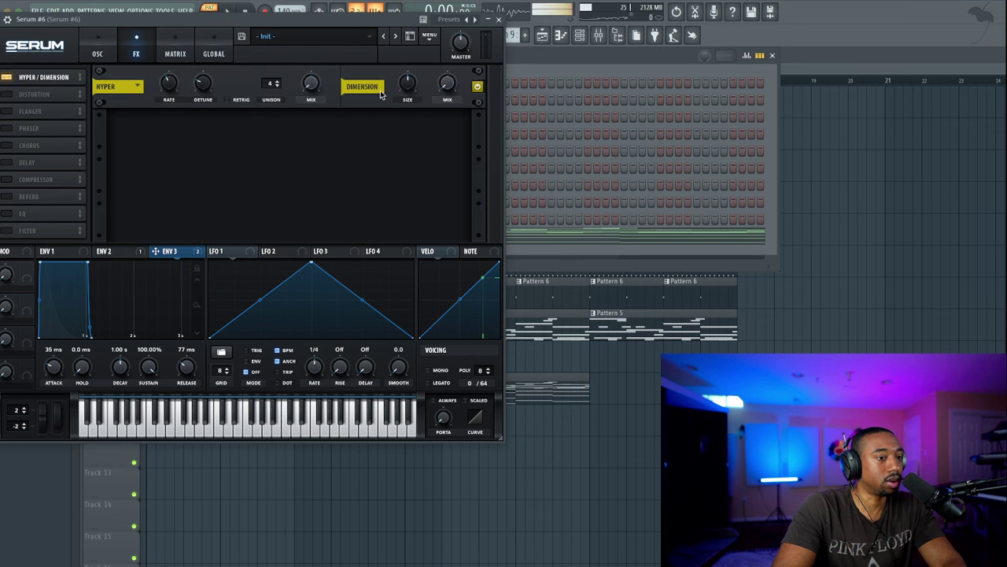
left_click_drag(457, 14, 446, 35)
left_click_drag(442, 73, 442, 88)
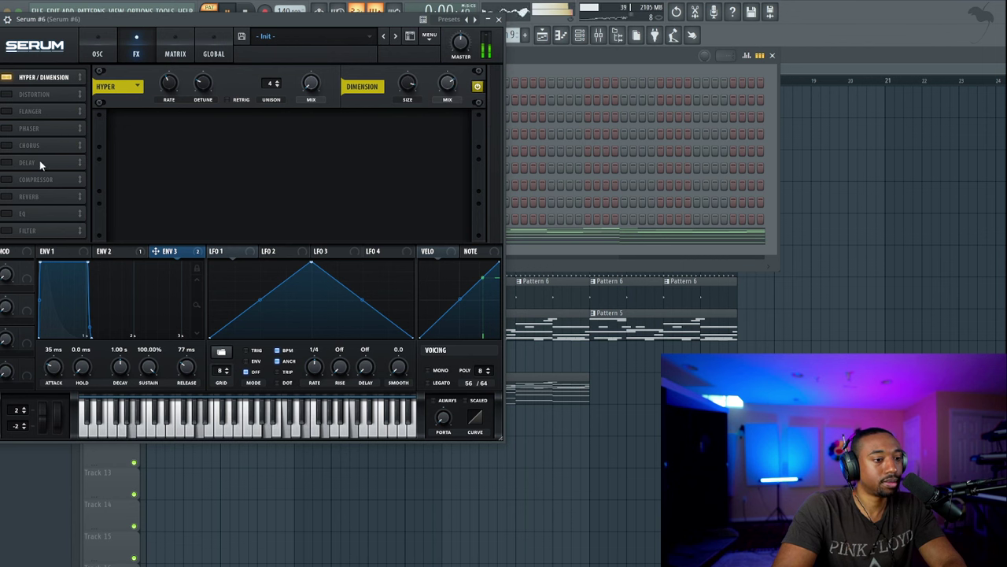
Enable Serum #6's compressor effect in multiband mode and close the plugin
left_click(7, 181)
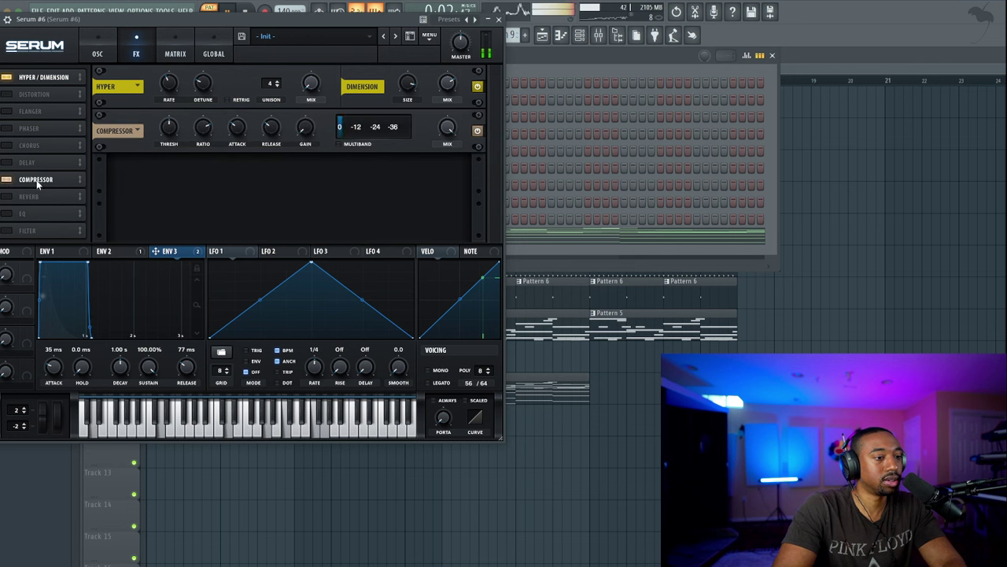
mouse_move(318, 139)
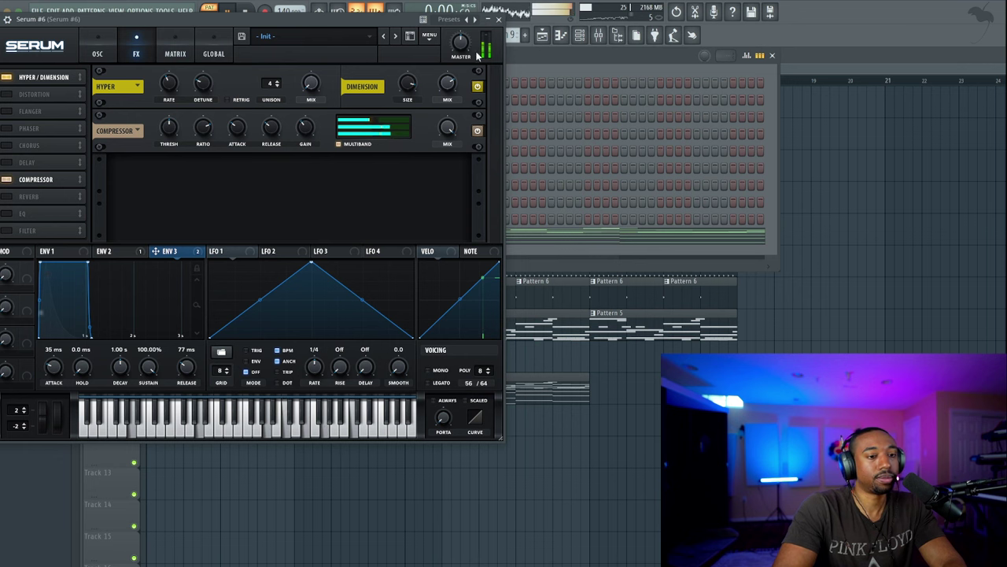
left_click(498, 19)
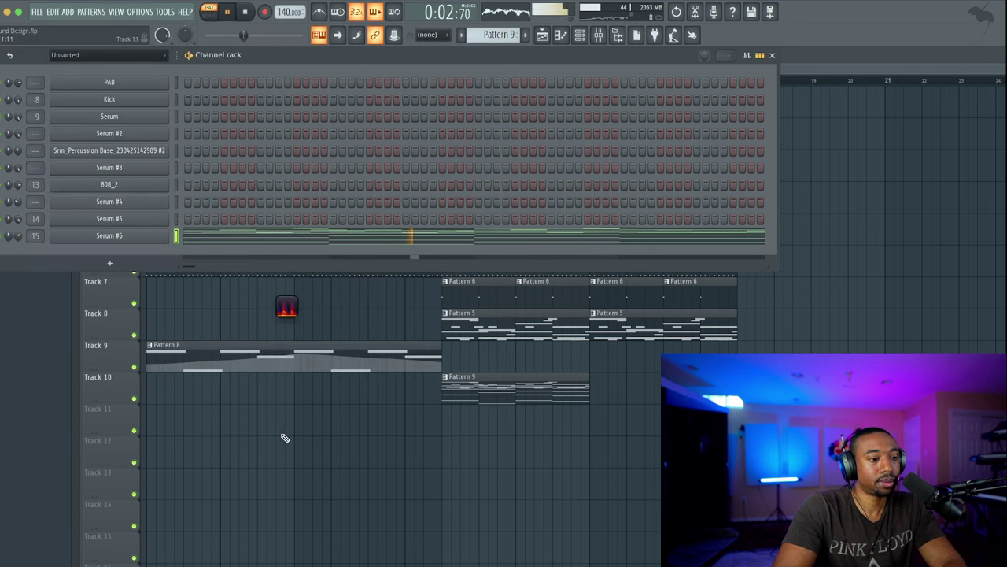
Play the song from bar 9 and add a second Pattern 9 clip at bar 13 on Track 10
key("F6")
left_click(443, 79)
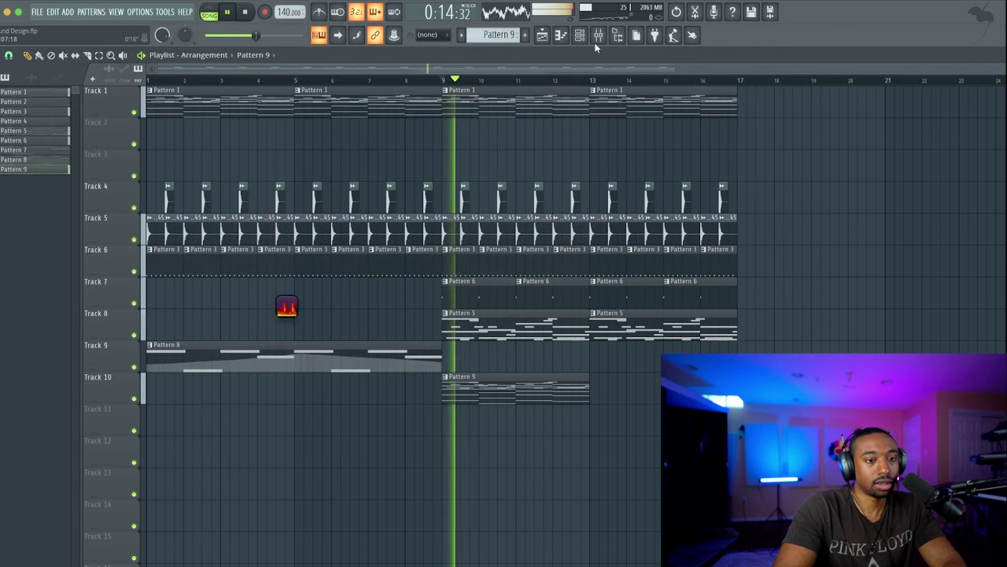
key("space")
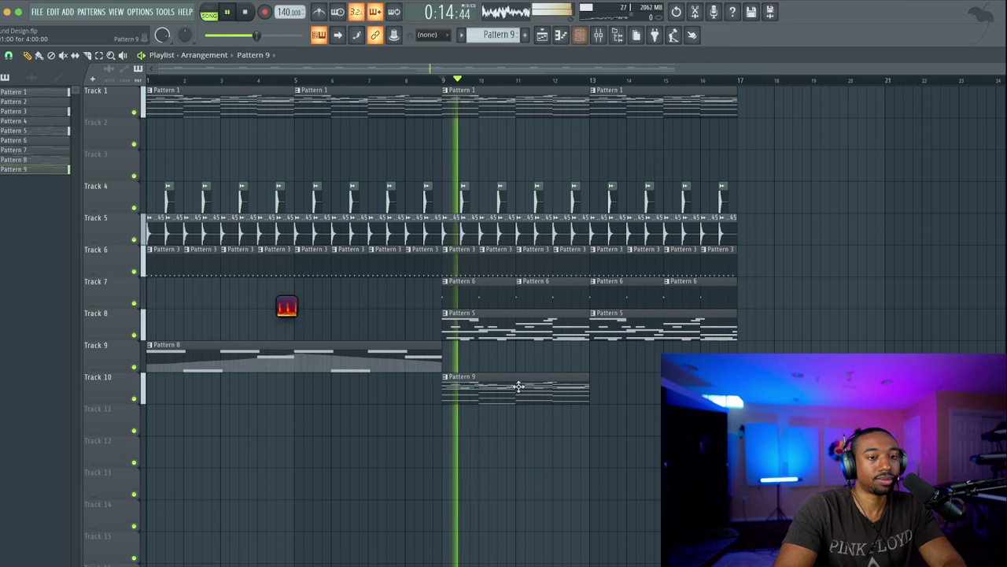
left_click(596, 382)
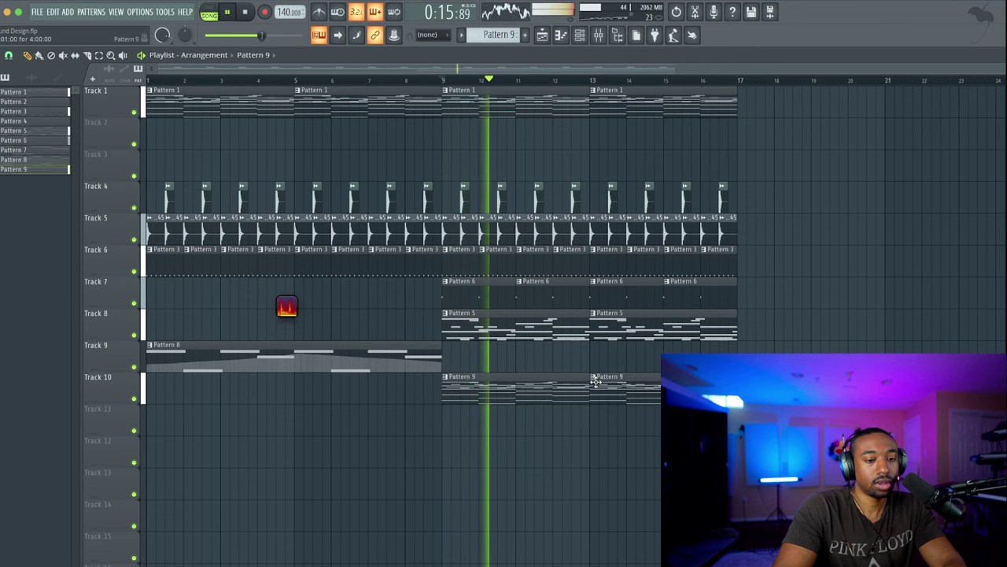
Delete the Pattern 1 clips at bars 9 and 13 from Track 1
right_click(546, 97)
right_click(666, 102)
Set envelope 2's attack to 67 ms in Serum #6 during song playback and return to the playlist
key("F6")
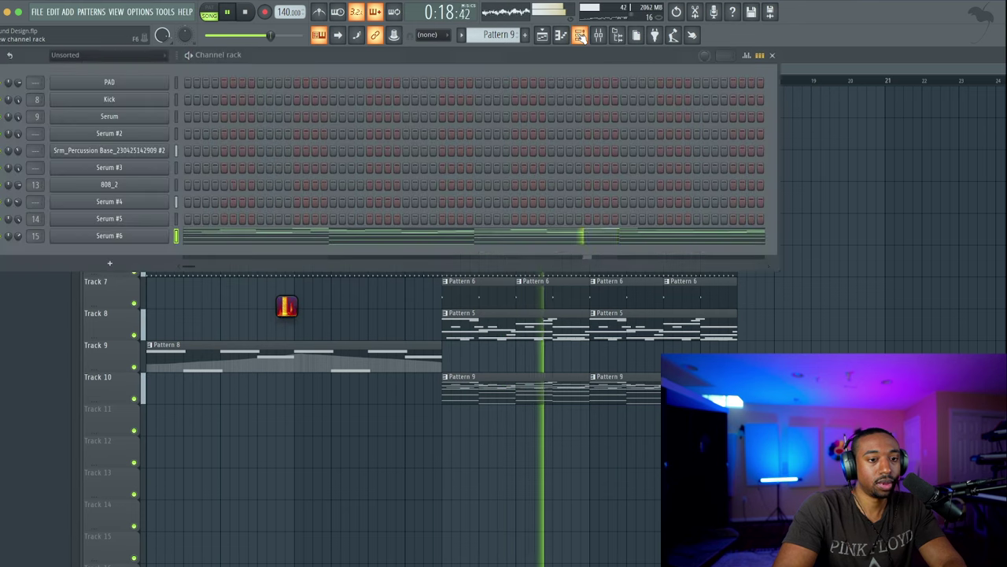
left_click(173, 217)
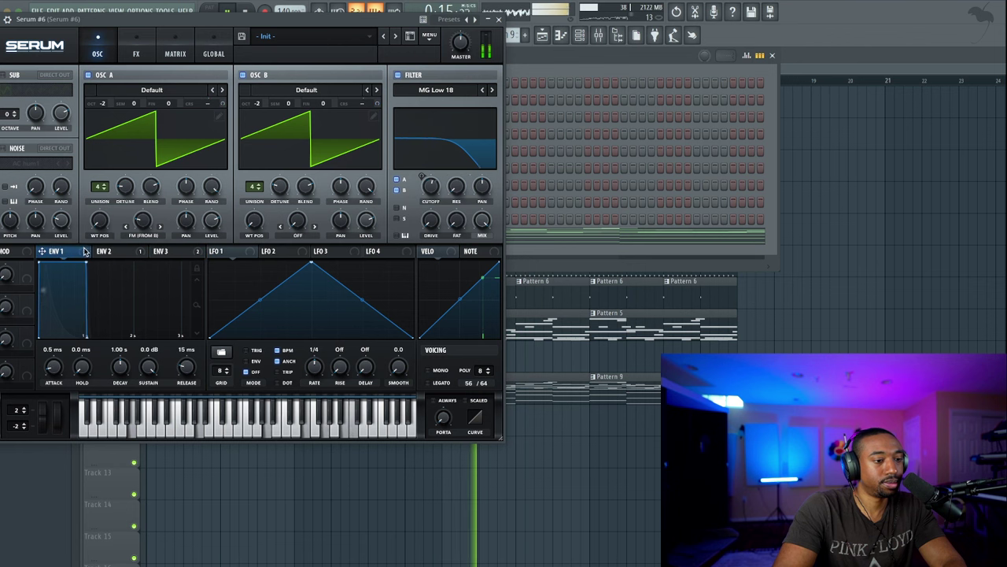
left_click(107, 251)
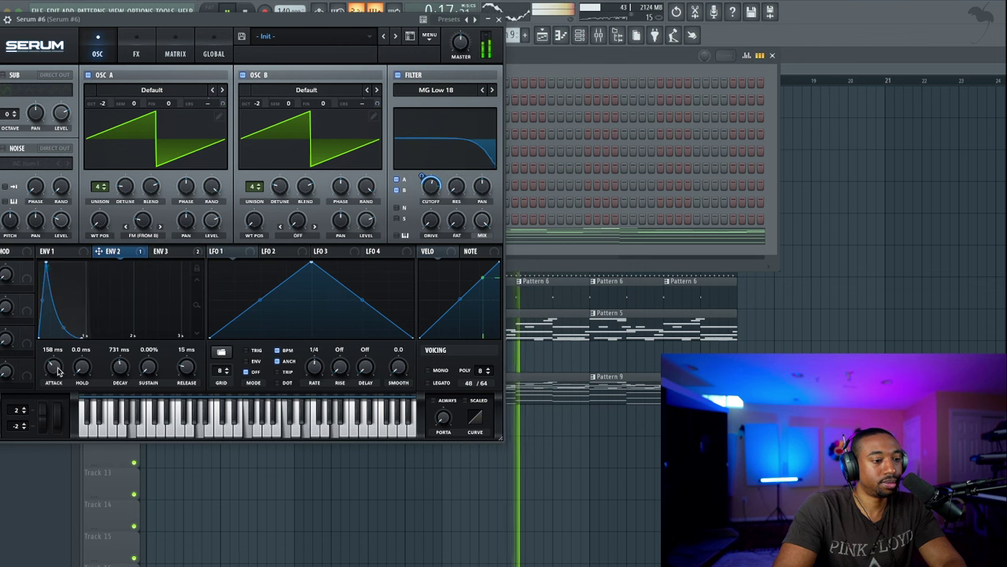
left_click_drag(53, 367, 55, 379)
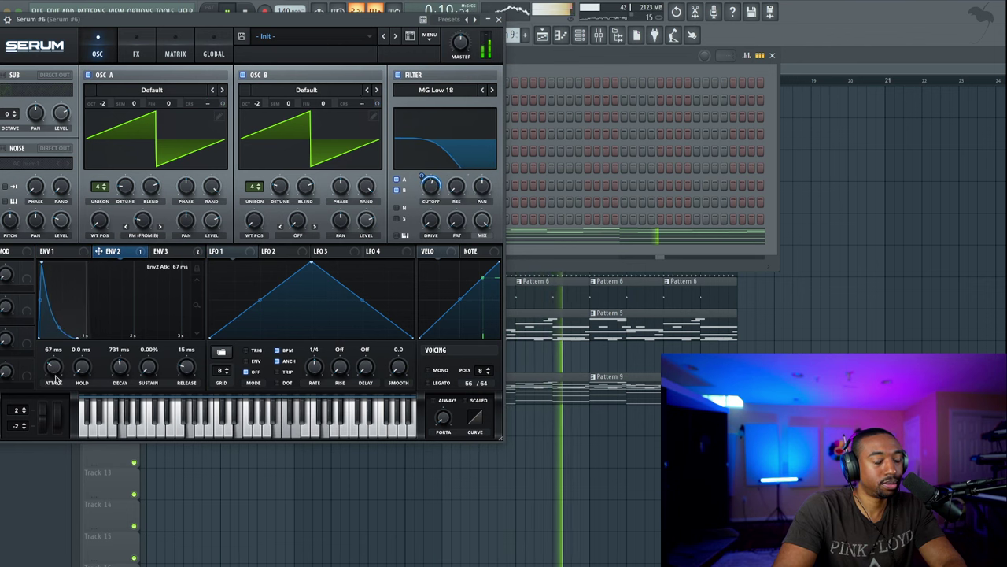
left_click(499, 19)
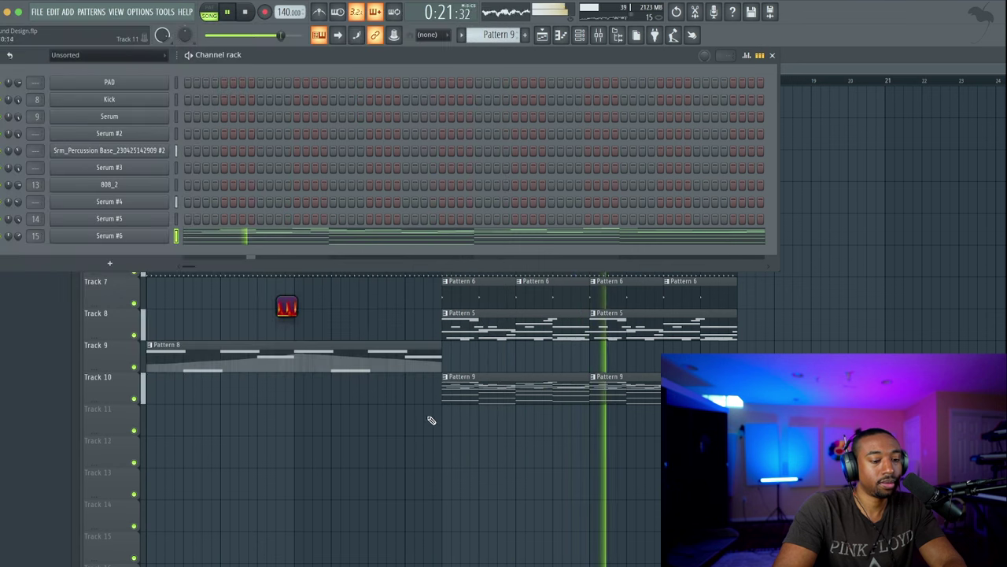
left_click(432, 412)
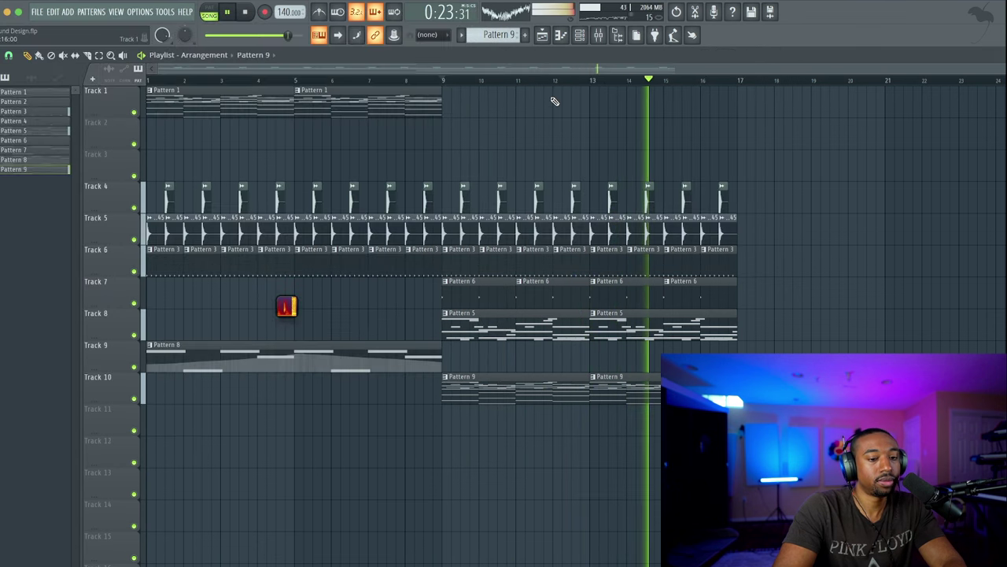
Save Serum #6's sound as the preset "Brass EDM" in the User folder and close the plugin
left_click(579, 34)
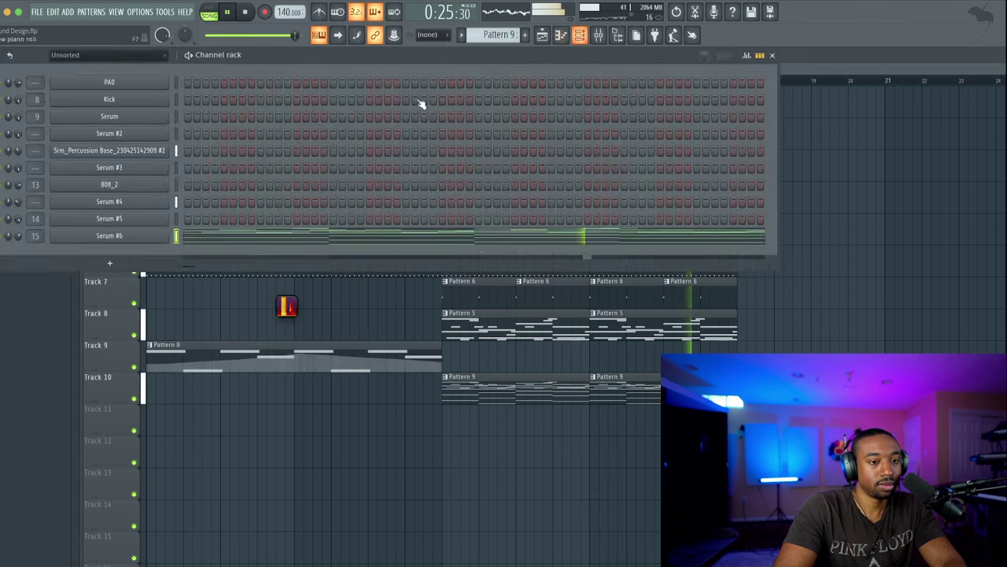
left_click(157, 236)
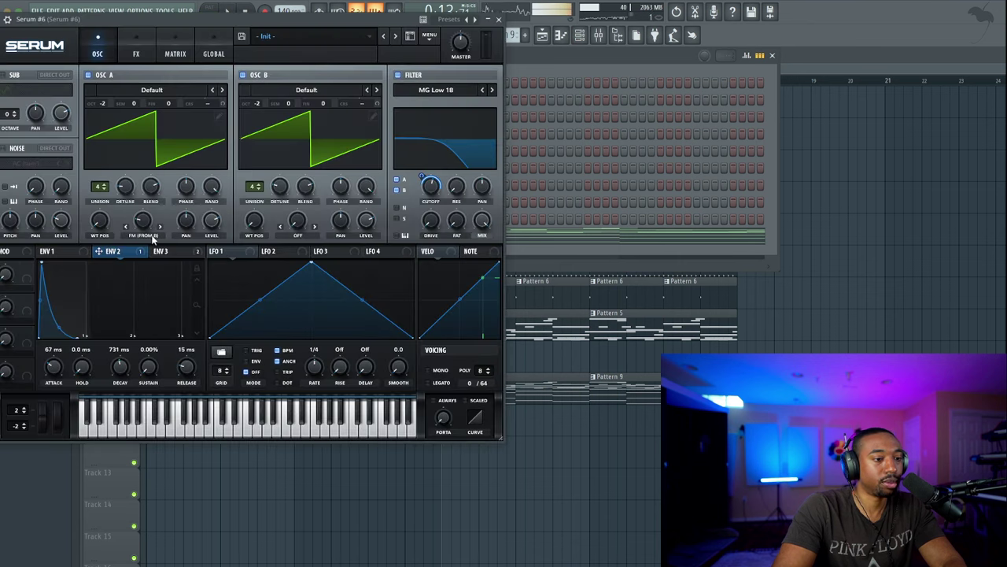
left_click(243, 37)
type("Brass ")
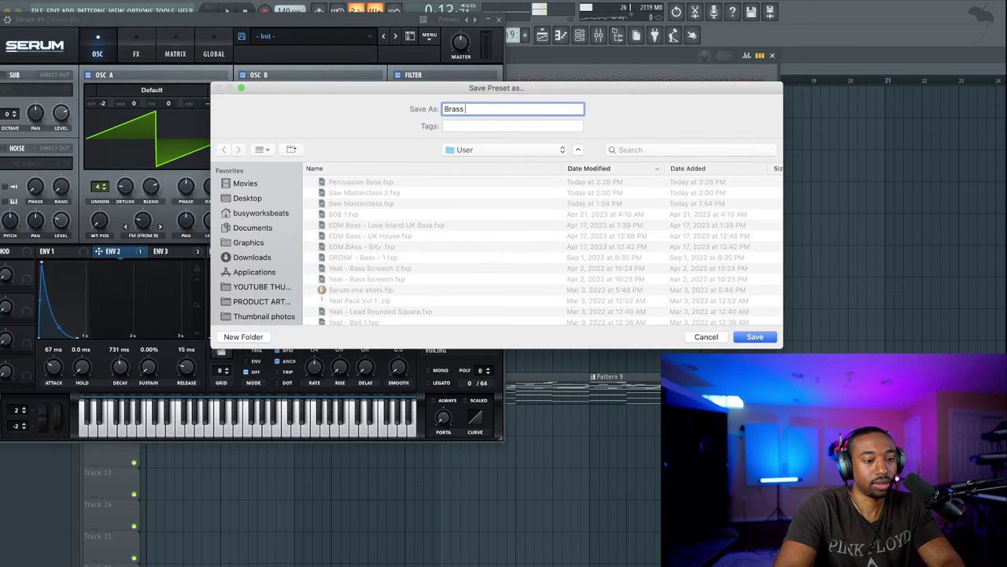
type("EDM")
key("Return")
key("Escape")
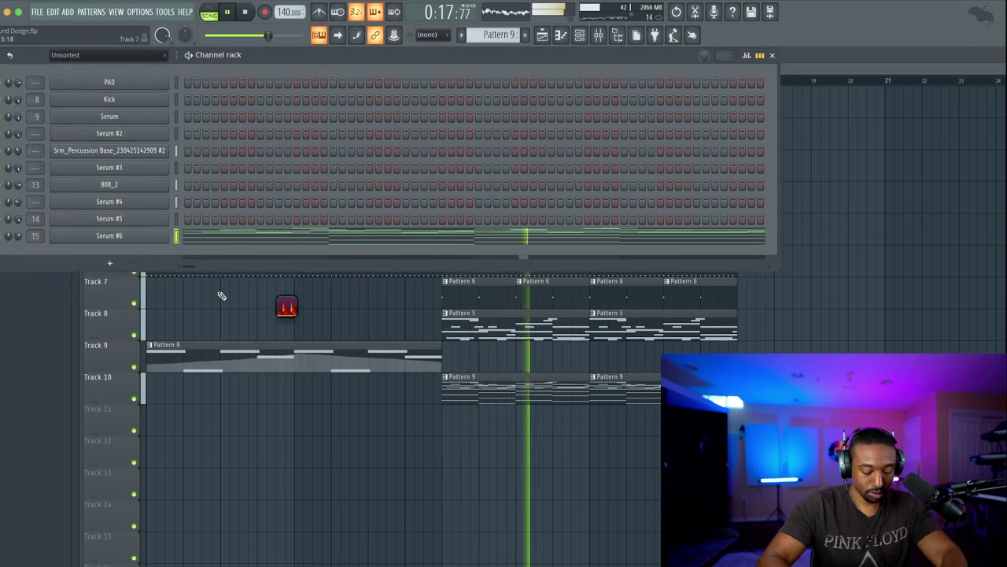
Stop playback, create Pattern 10, and add an FM8 instrument routed to mixer track 16
key("space")
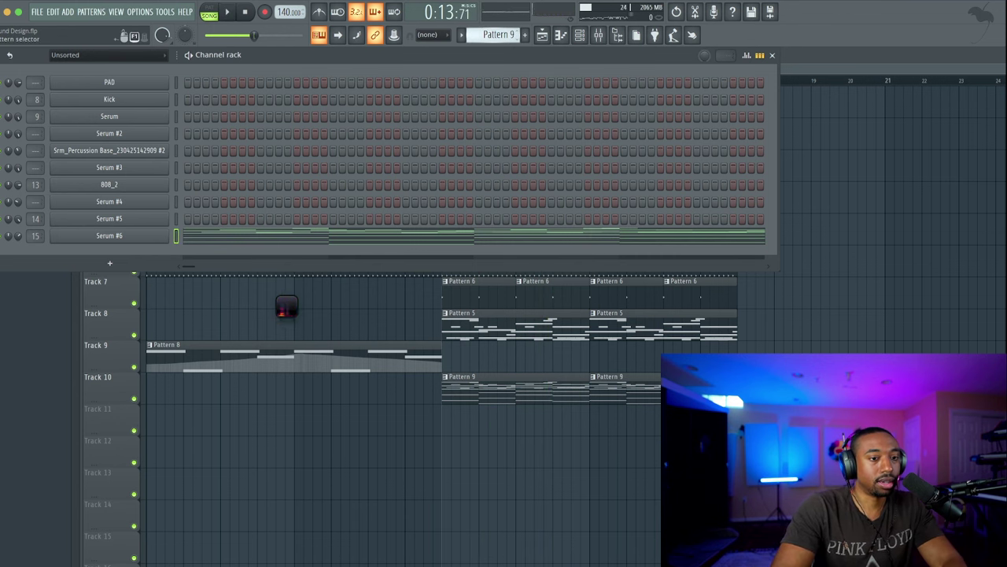
left_click(525, 35)
left_click(118, 263)
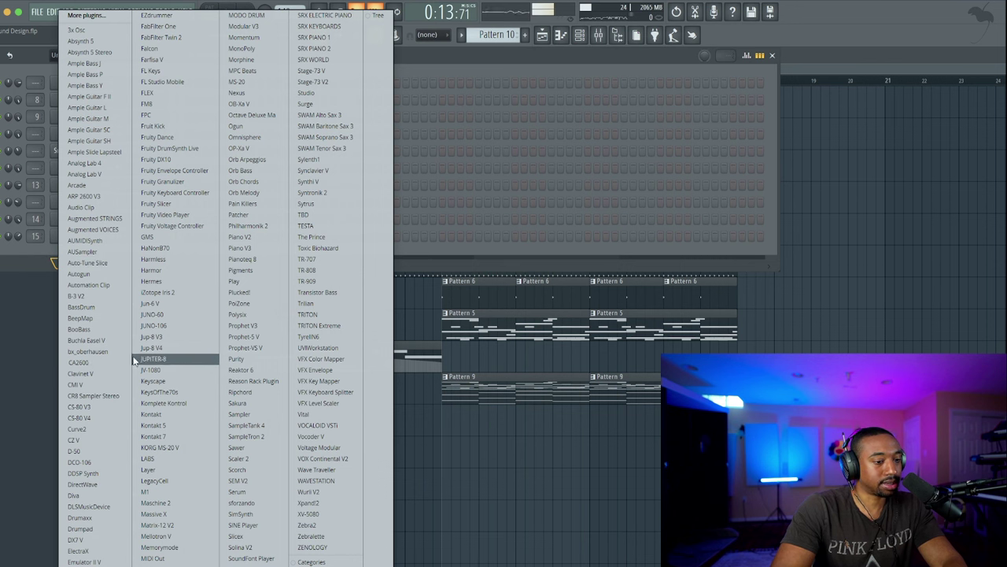
left_click(175, 105)
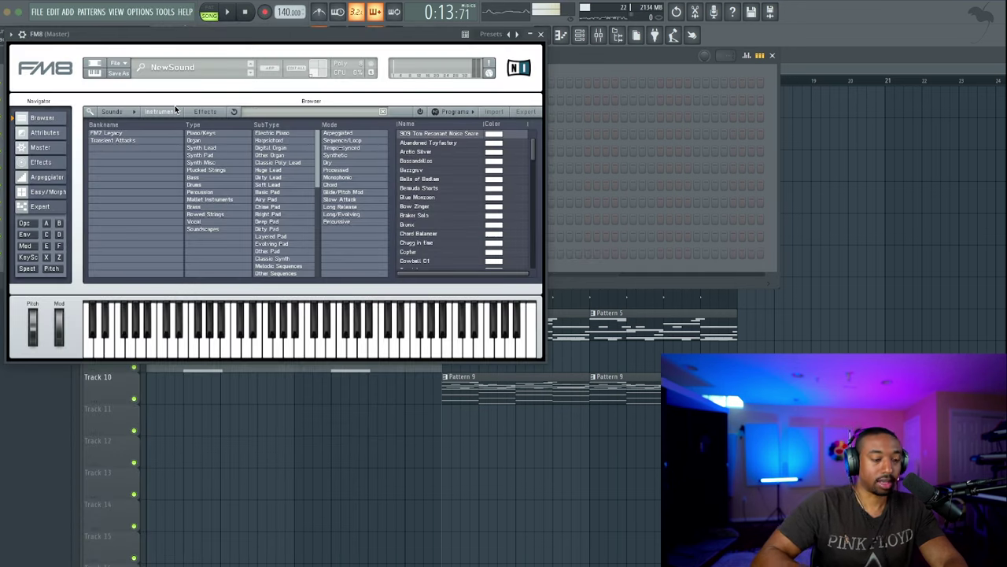
left_click(540, 34)
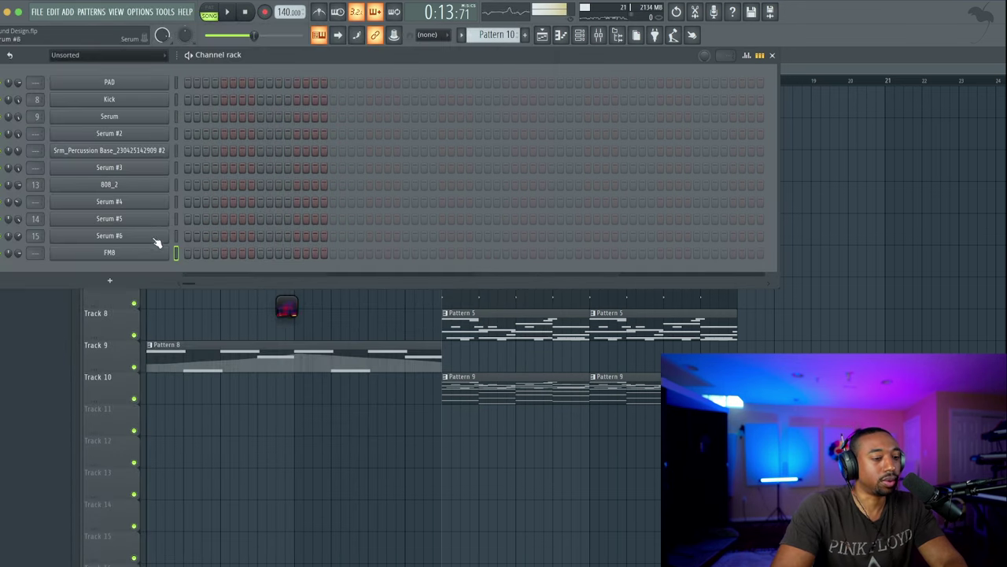
key("ctrl+l")
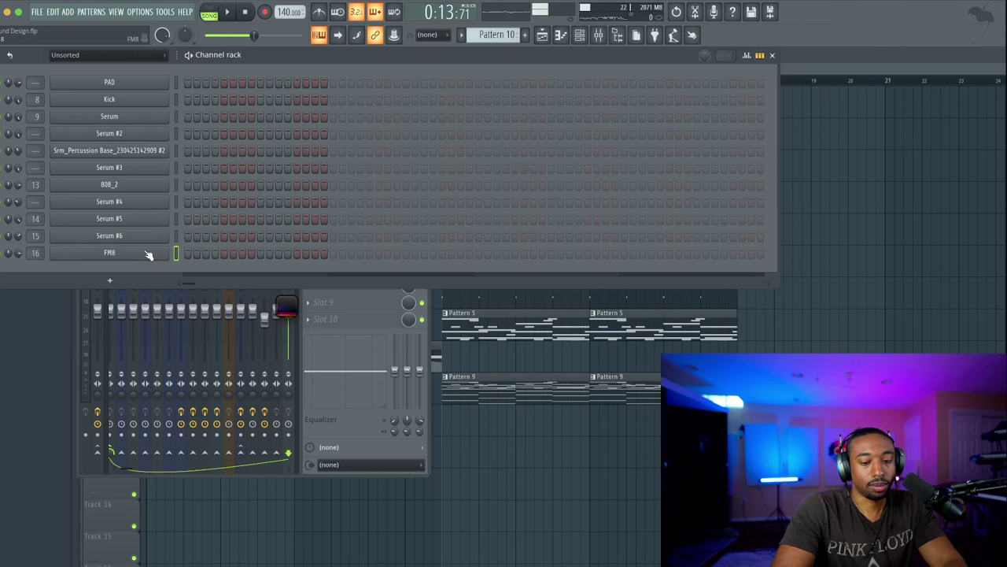
Add another Serum instrument, enable its noise source with the Organics sample Air Can 1, and disable oscillator A
left_click(120, 281)
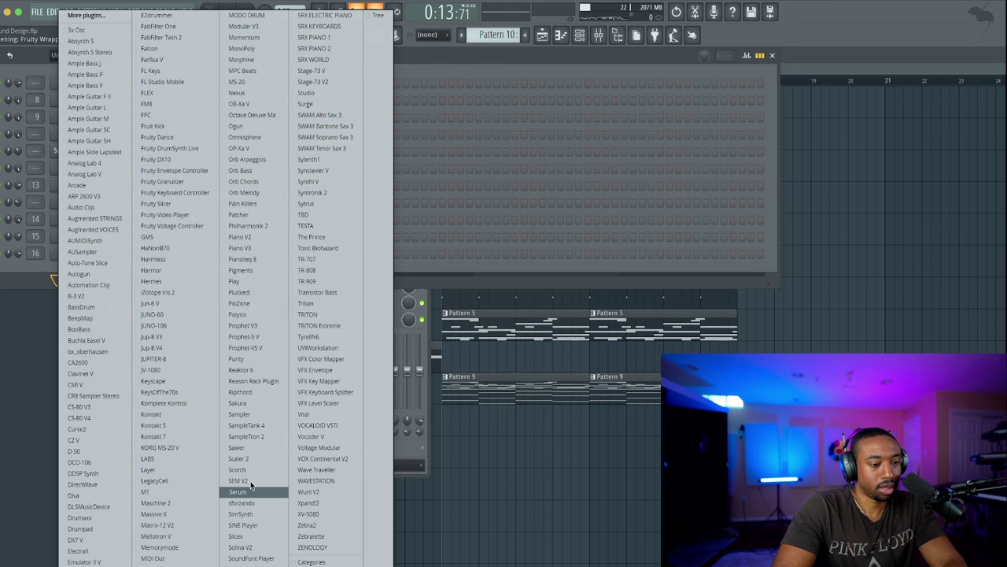
key("Return")
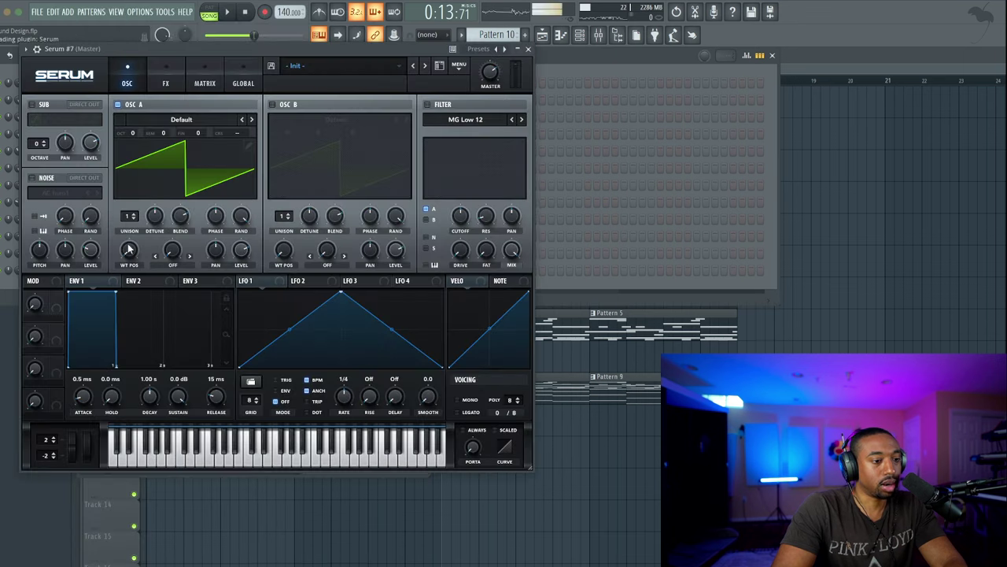
left_click(45, 180)
left_click(56, 192)
mouse_move(75, 226)
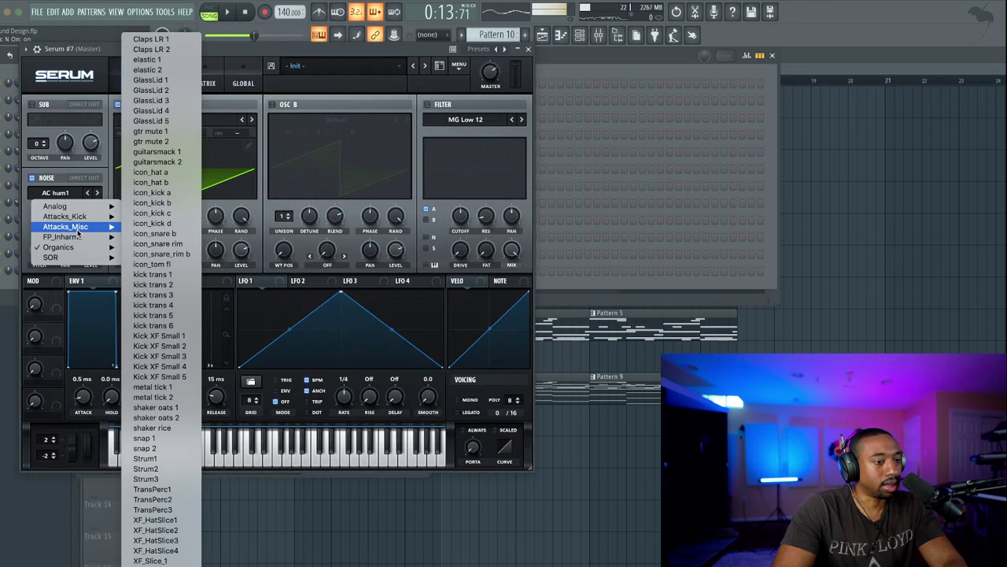
mouse_move(100, 249)
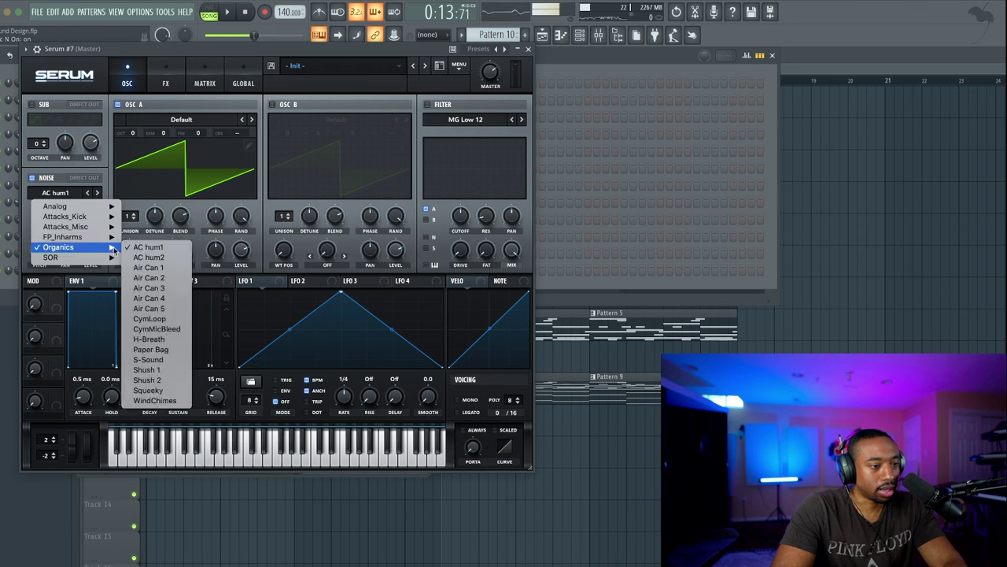
left_click(151, 267)
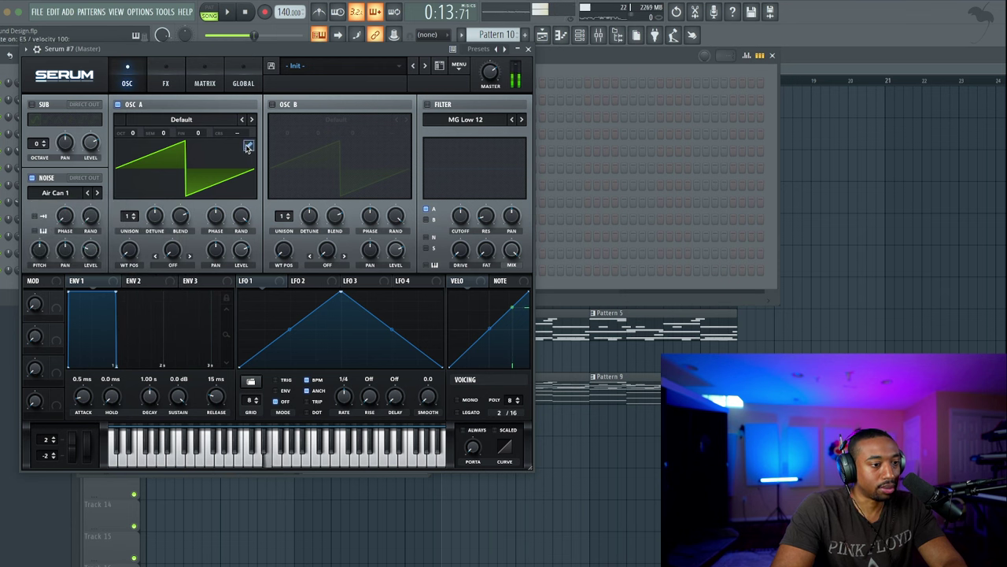
left_click(118, 104)
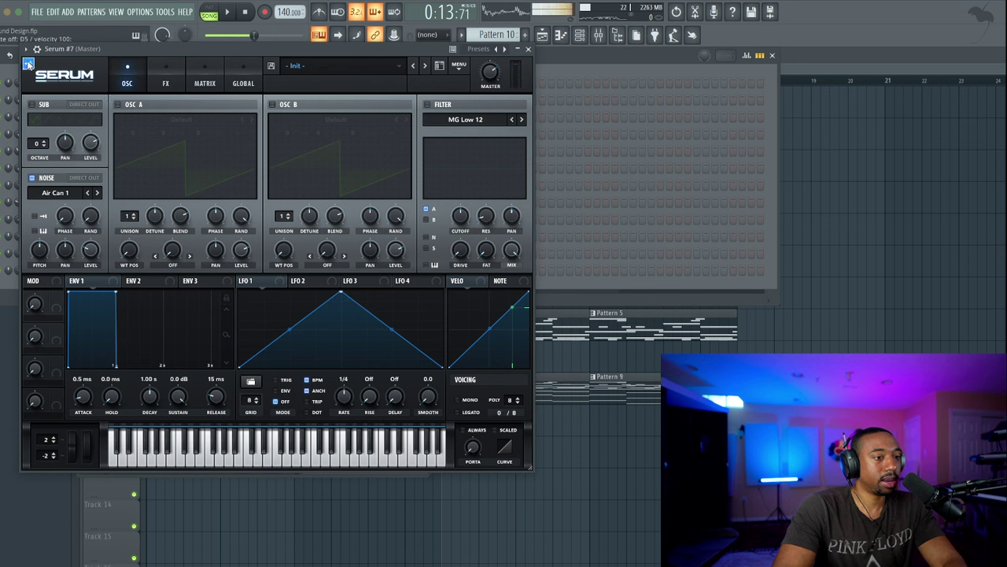
Place Serum #7's rendered noise hit as an audio clip on Track 13 and align it to bar 1
left_click(163, 497)
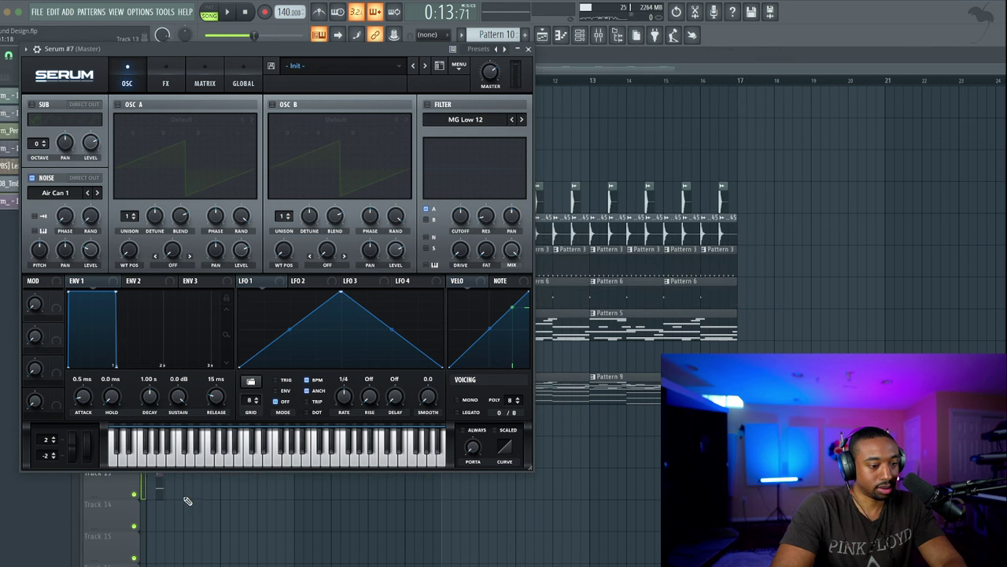
key("Escape")
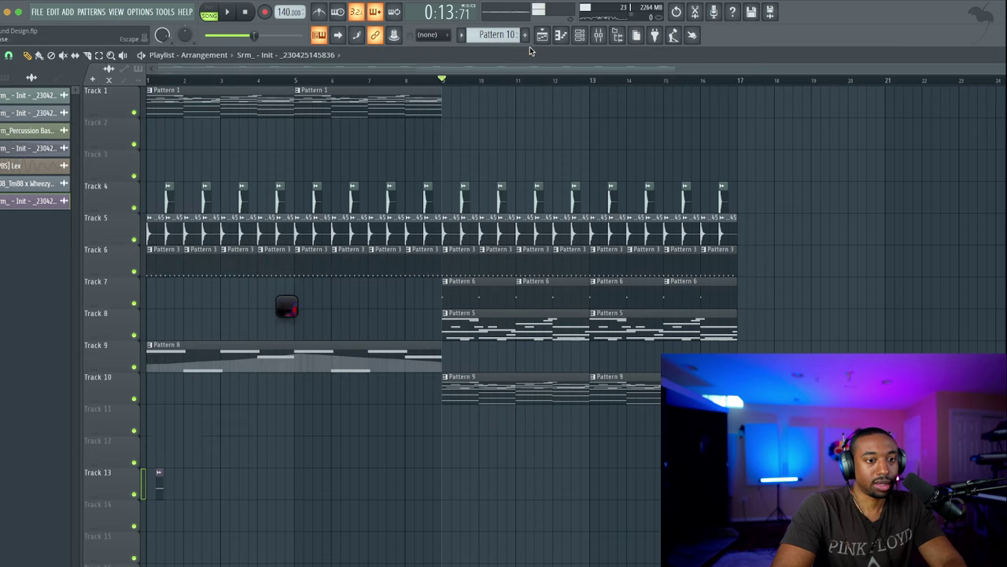
scroll(185, 427, "up", 5)
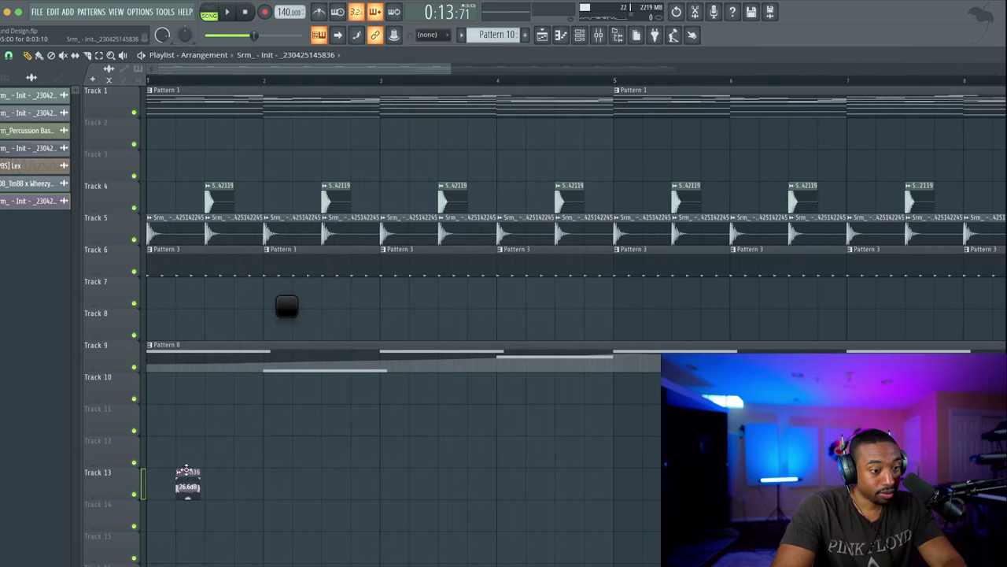
left_click_drag(188, 498, 158, 496)
Audition the noise clip with Track 13 soloed, restore the other tracks, and delete the clip
right_click(133, 494)
key("space")
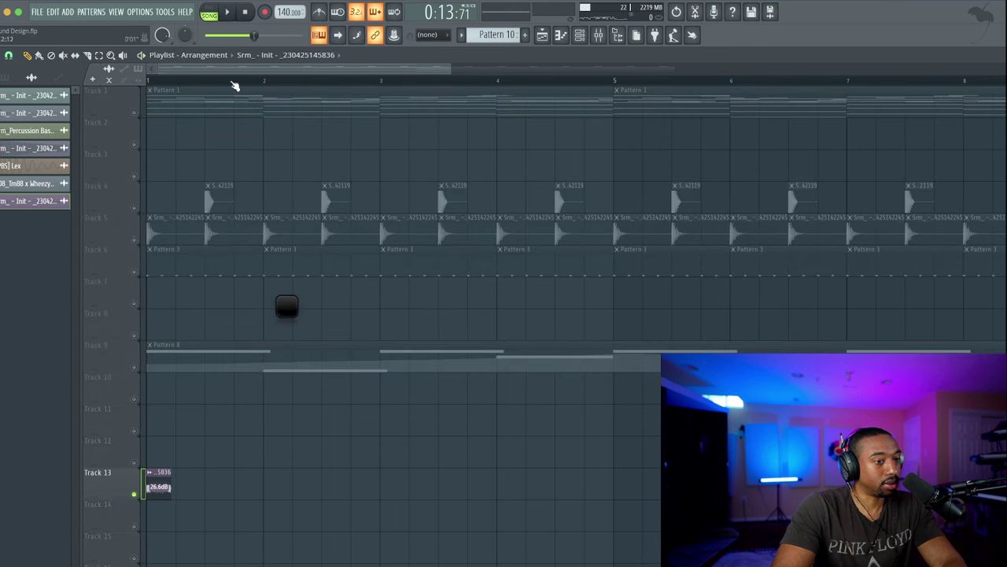
key("space")
right_click(134, 494)
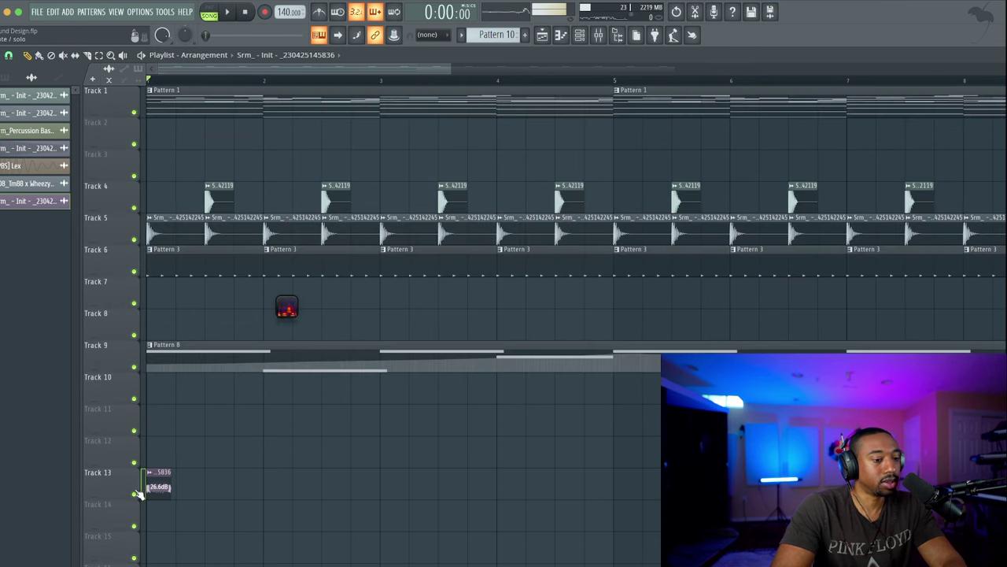
right_click(158, 476)
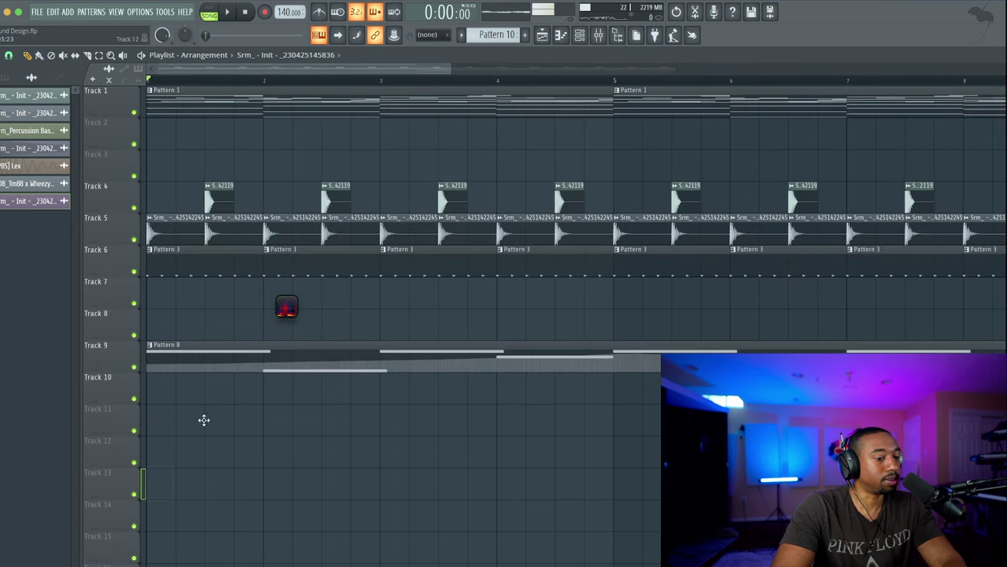
Set the channel rack filter to show all channels and return to the playlist
left_click(580, 34)
left_click(130, 200)
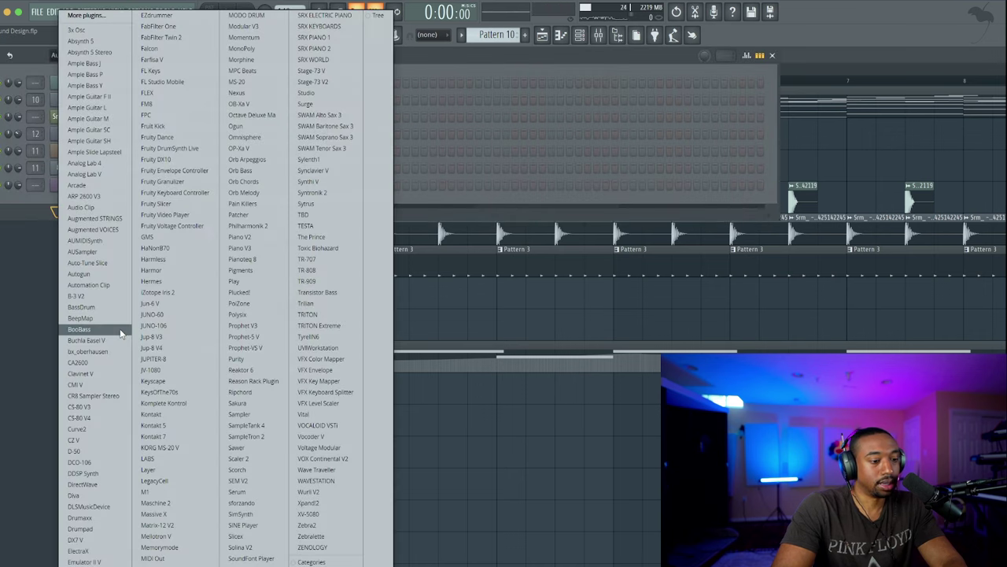
left_click(42, 210)
left_click(108, 54)
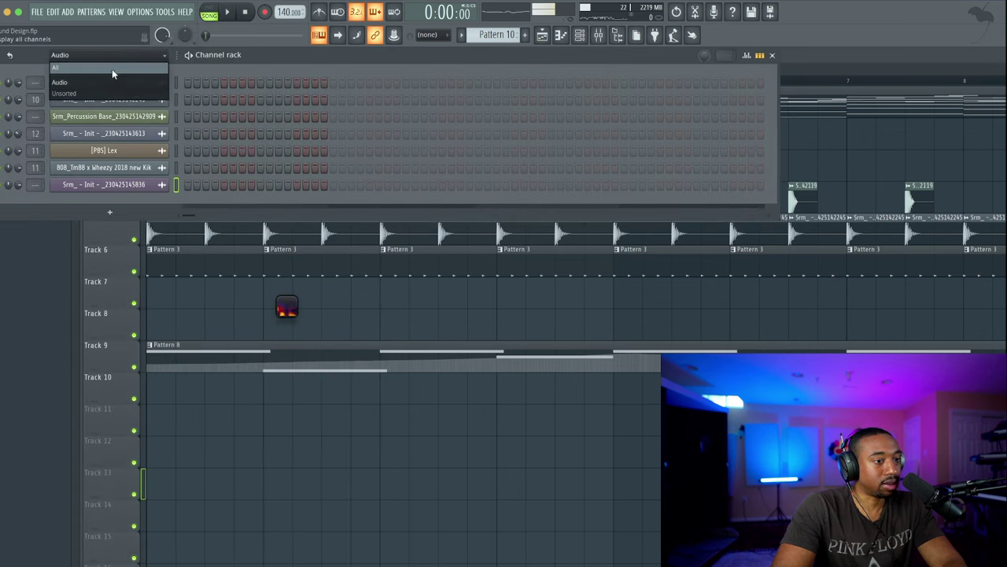
left_click(111, 69)
left_click(299, 474)
scroll(299, 474, "down", 3)
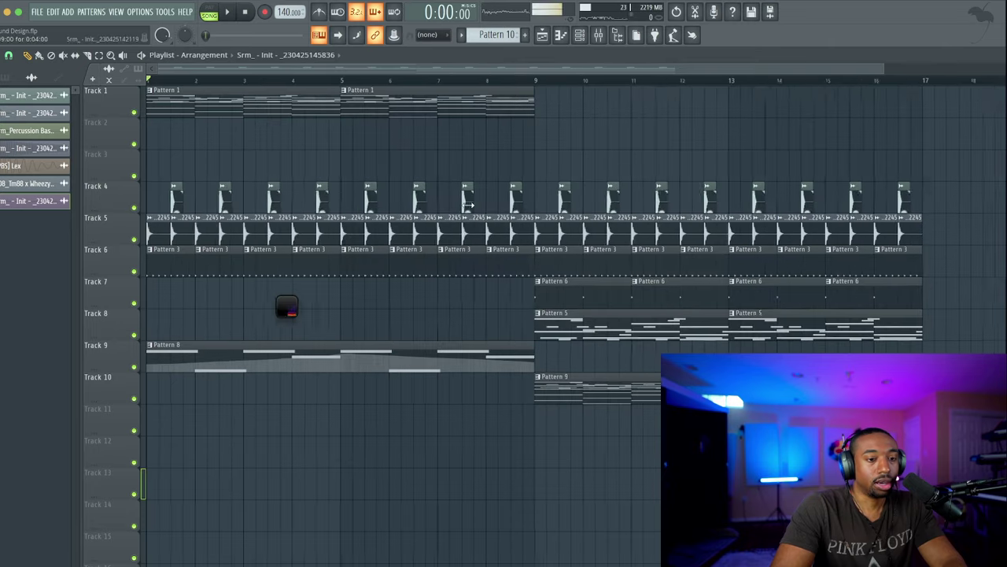
Open the FM8 instrument from the channel rack and switch playback to pattern mode
left_click(579, 35)
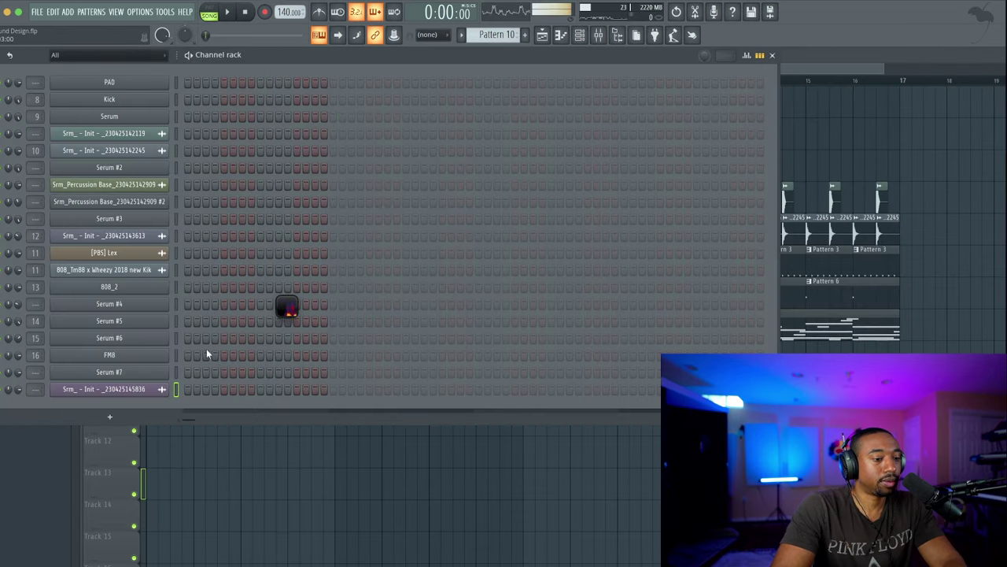
left_click(158, 354)
left_click(214, 8)
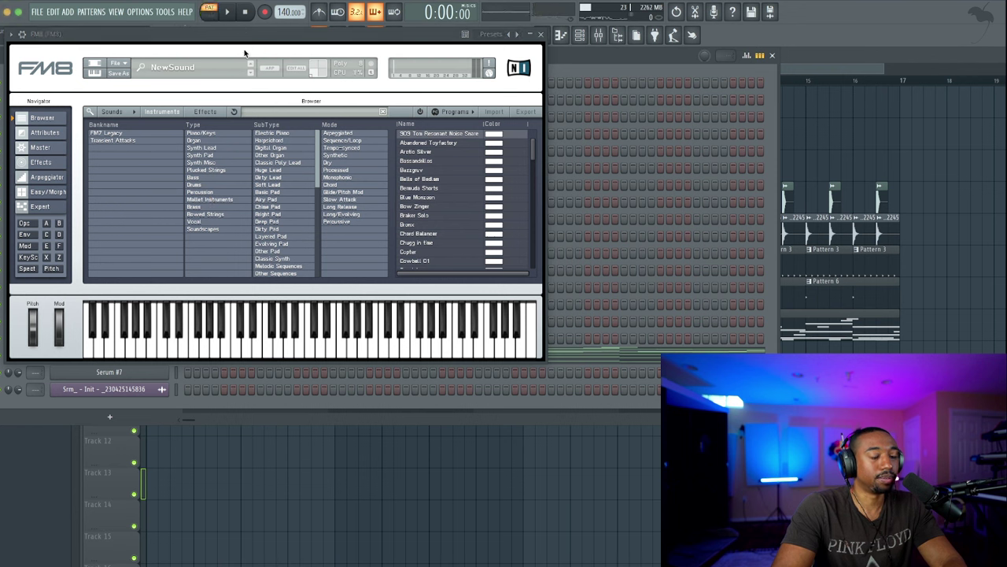
In FM8's matrix, route operator E into F at 27 and raise operator F's output to 100, auditioning the pattern
left_click(47, 246)
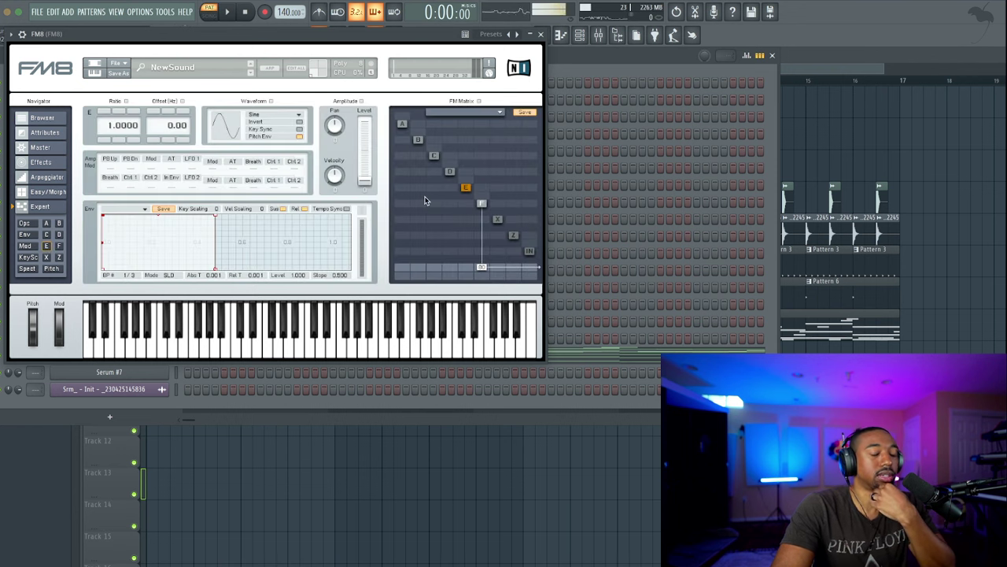
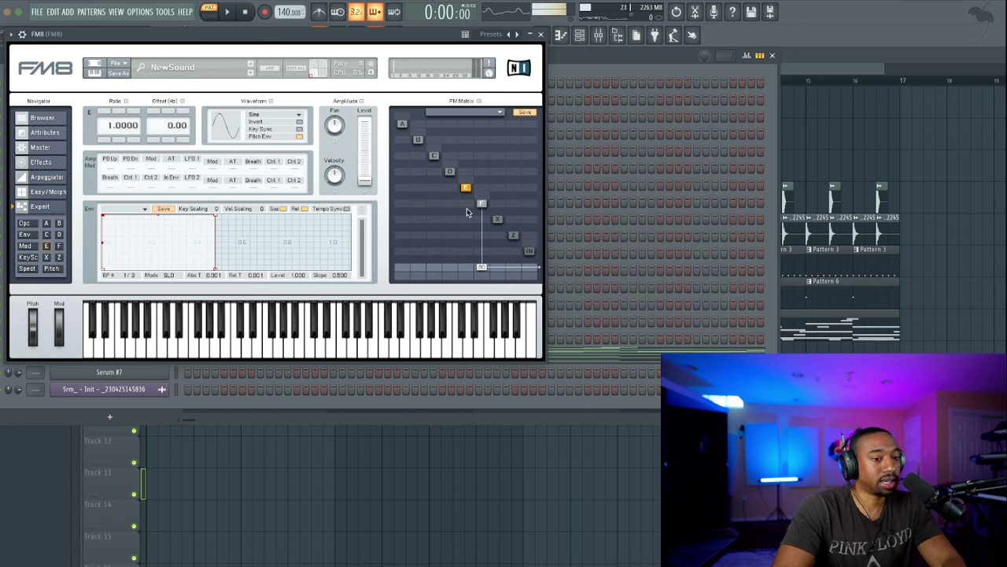
mouse_move(466, 205)
left_mouse_down()
mouse_move(473, 162)
mouse_move(468, 186)
left_mouse_up()
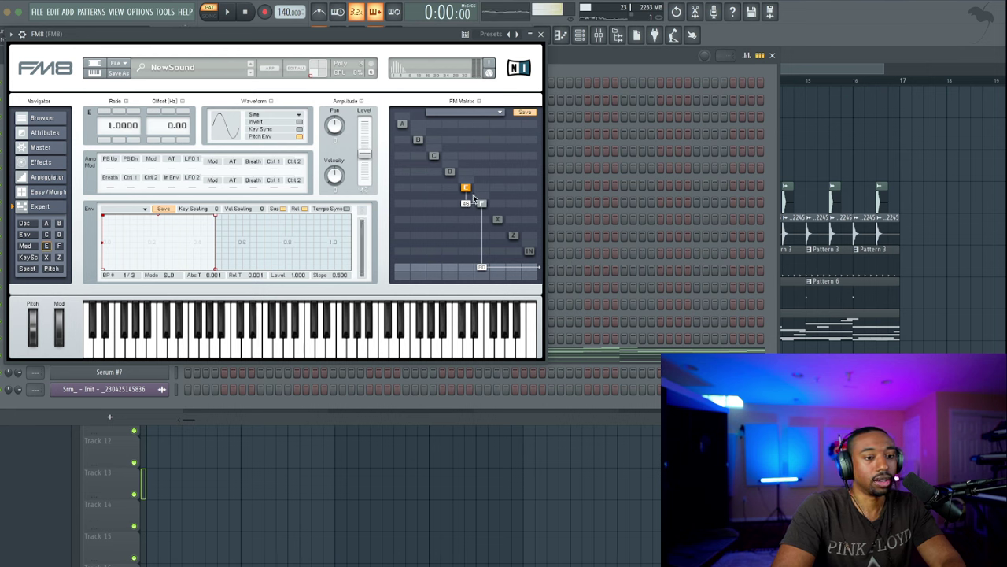
left_click(482, 204)
left_click_drag(483, 267, 481, 203)
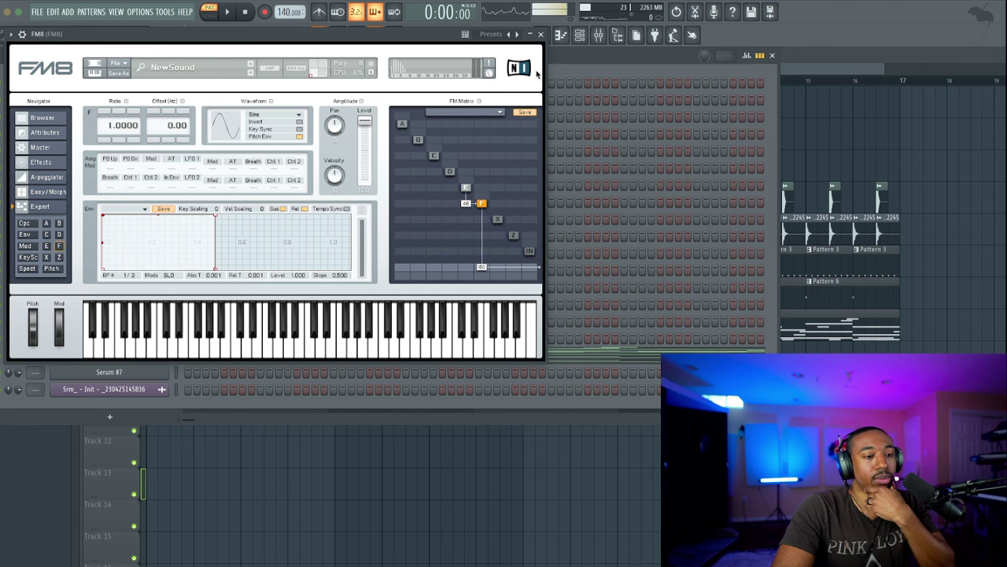
left_click(466, 187)
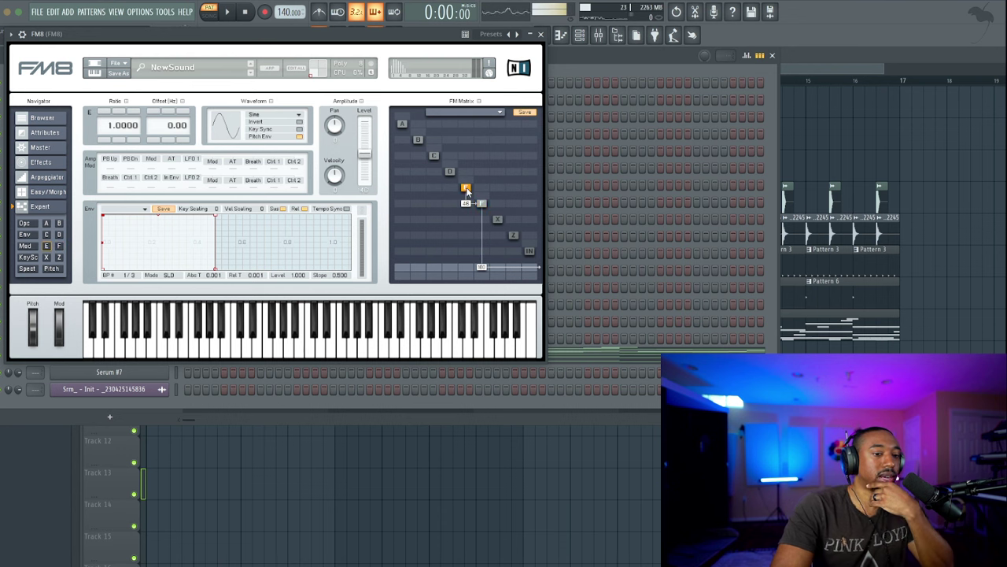
left_click_drag(480, 192, 466, 211)
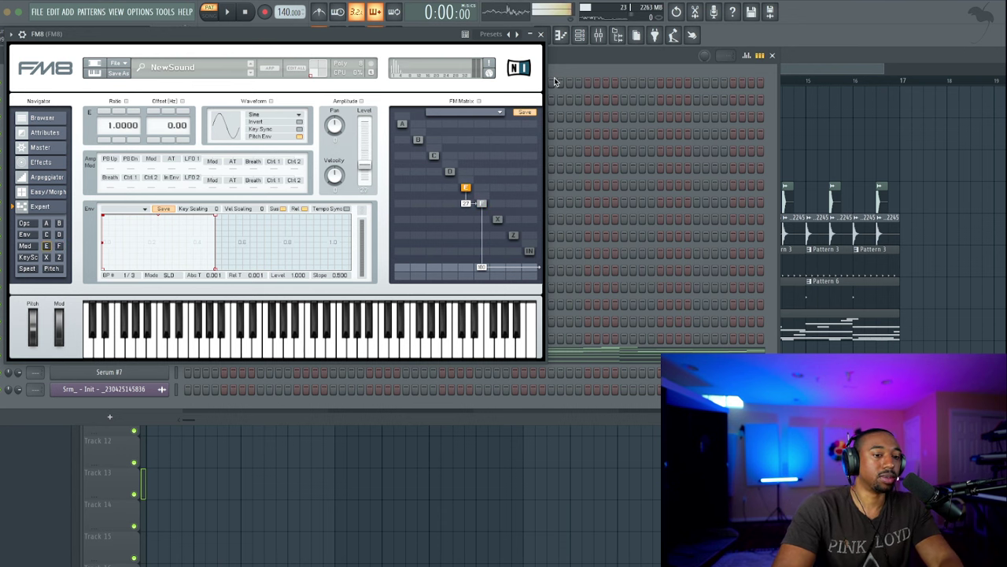
left_click(542, 36)
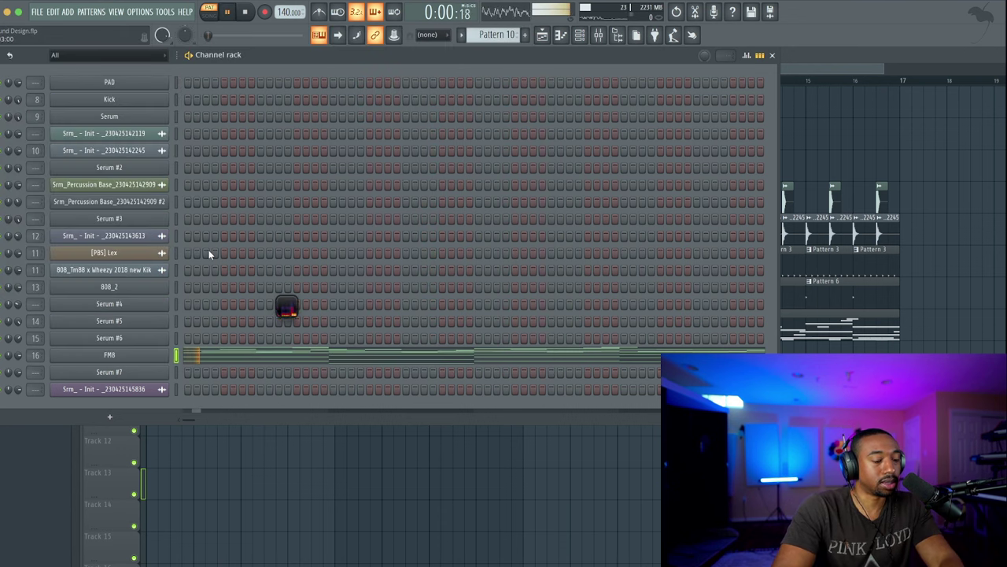
left_click(158, 357)
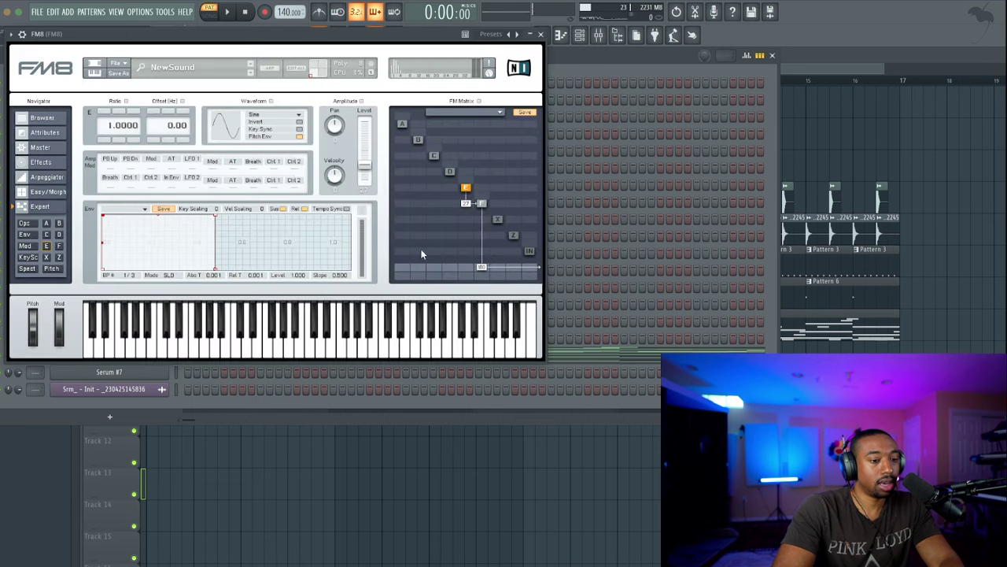
Shape operator F's envelope with a fast decay to a low sustain and a release time of 1.217 during pattern playback
left_click(480, 204)
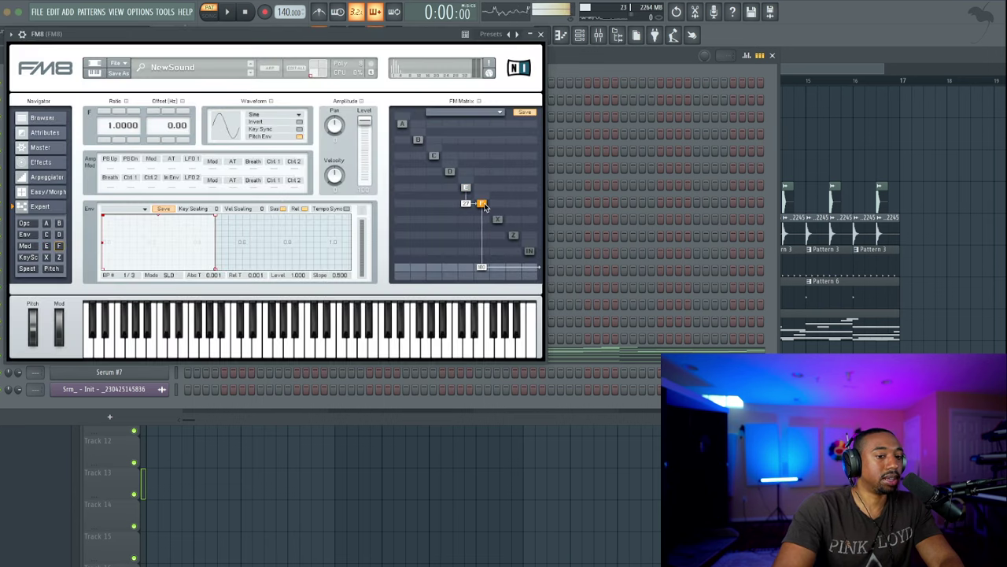
left_click_drag(216, 217, 298, 270)
key("space")
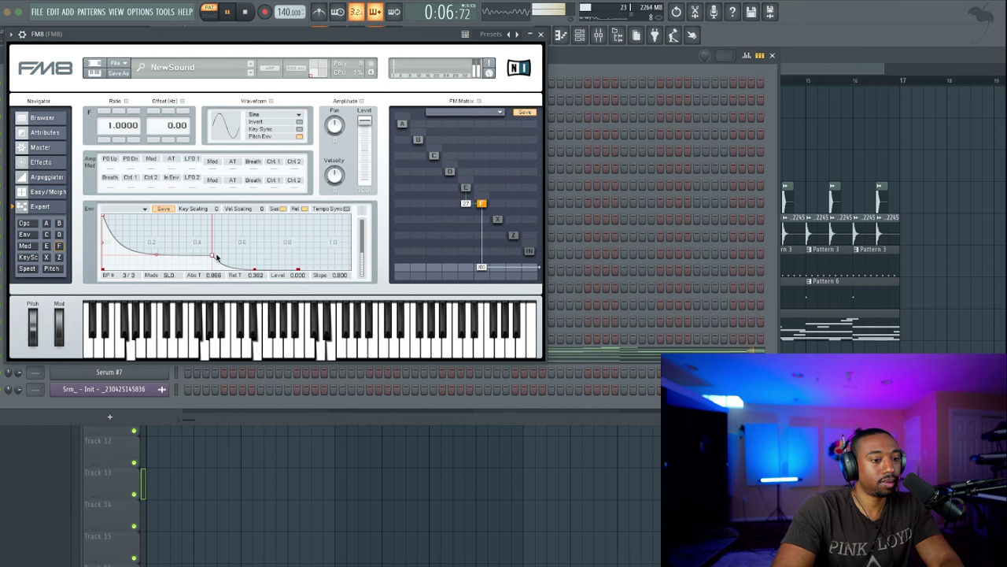
left_click_drag(300, 271, 252, 252)
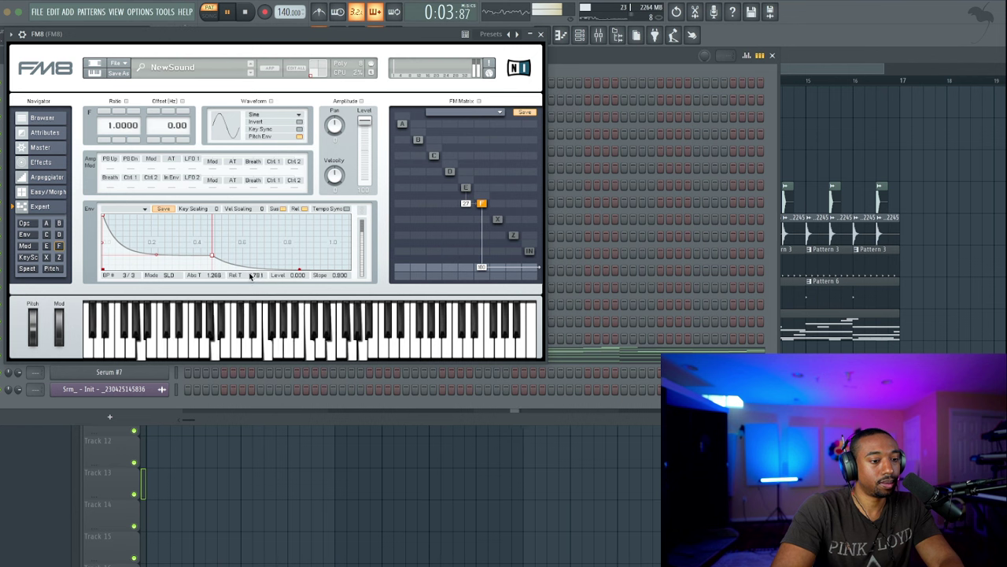
key("space")
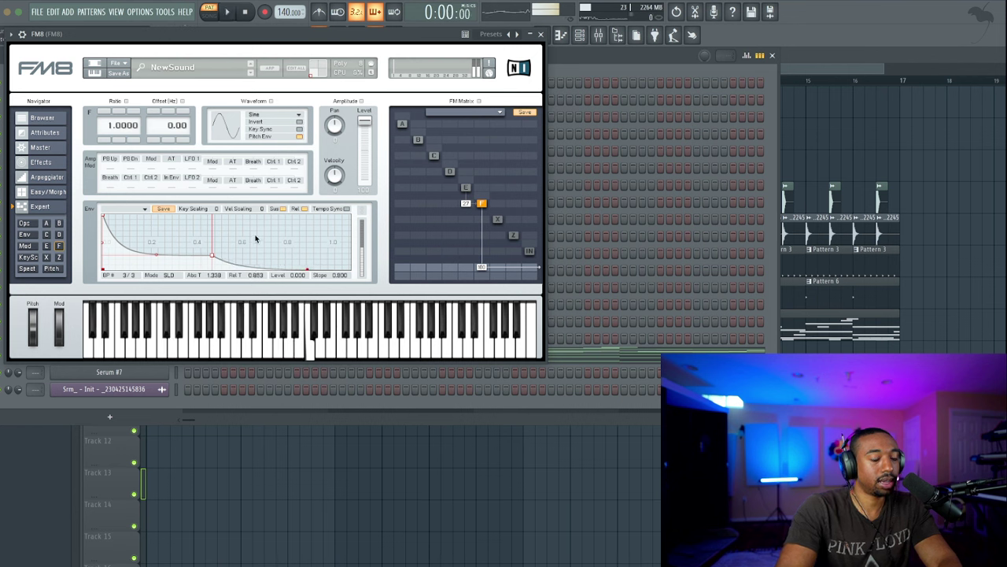
left_click_drag(256, 236, 277, 190)
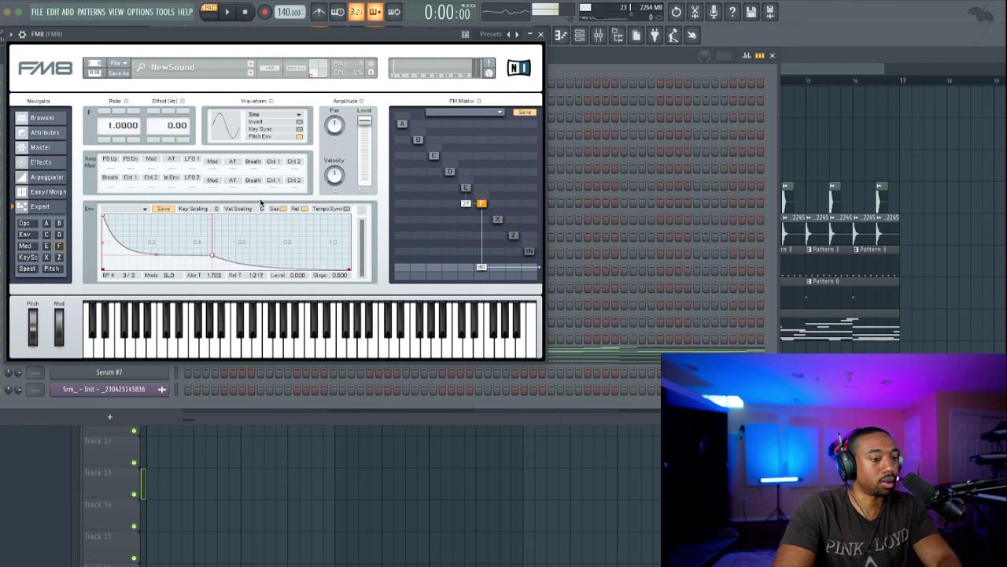
Audition the pattern and shape operator E's envelope into a very short decay to zero, with a time of about 0.028
key("space")
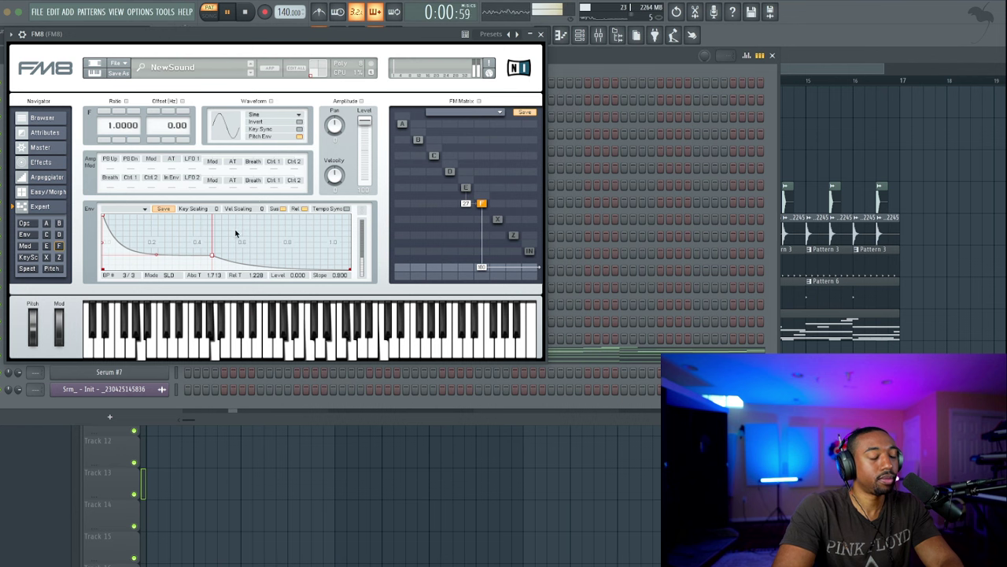
key("space")
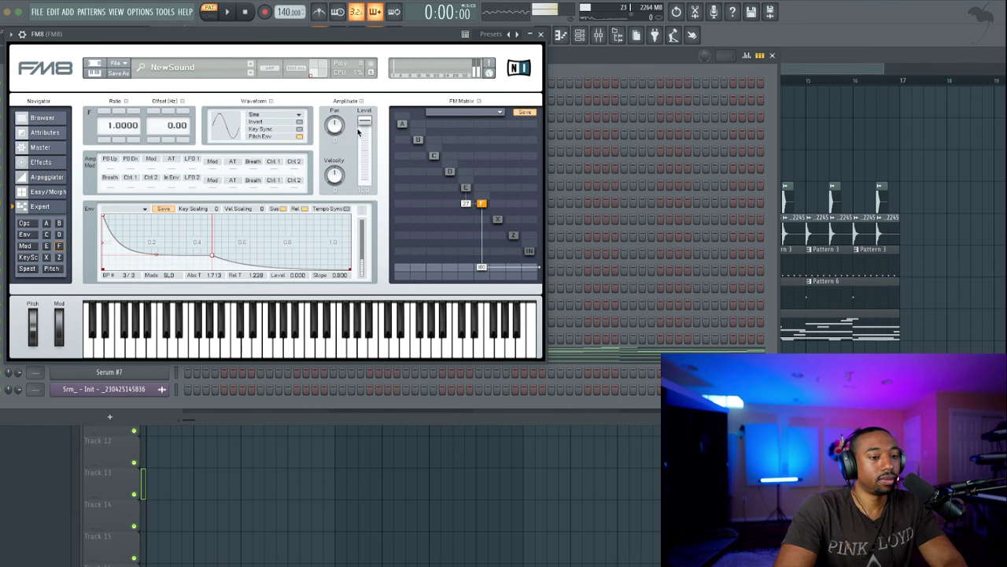
left_click(465, 192)
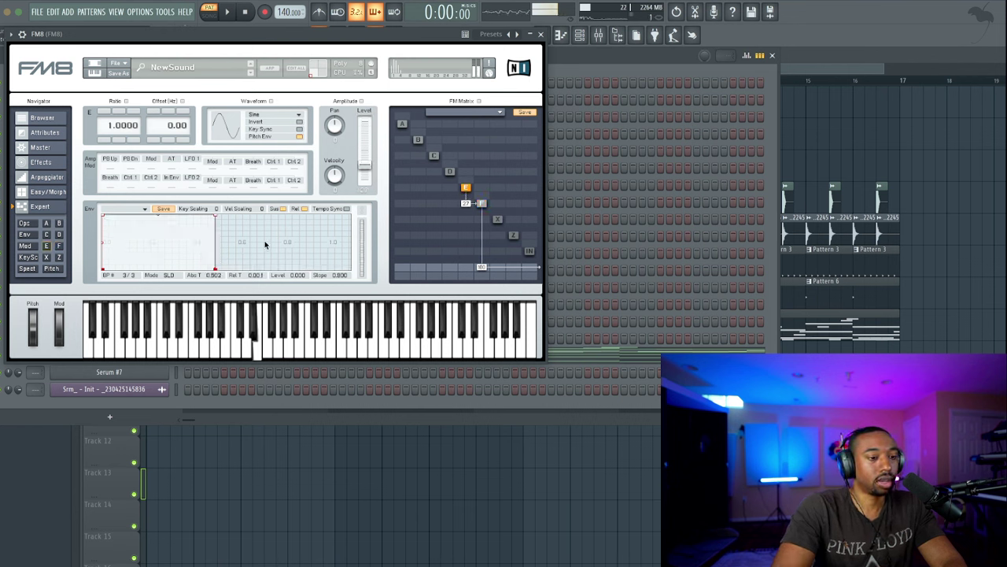
left_click_drag(215, 218, 136, 278)
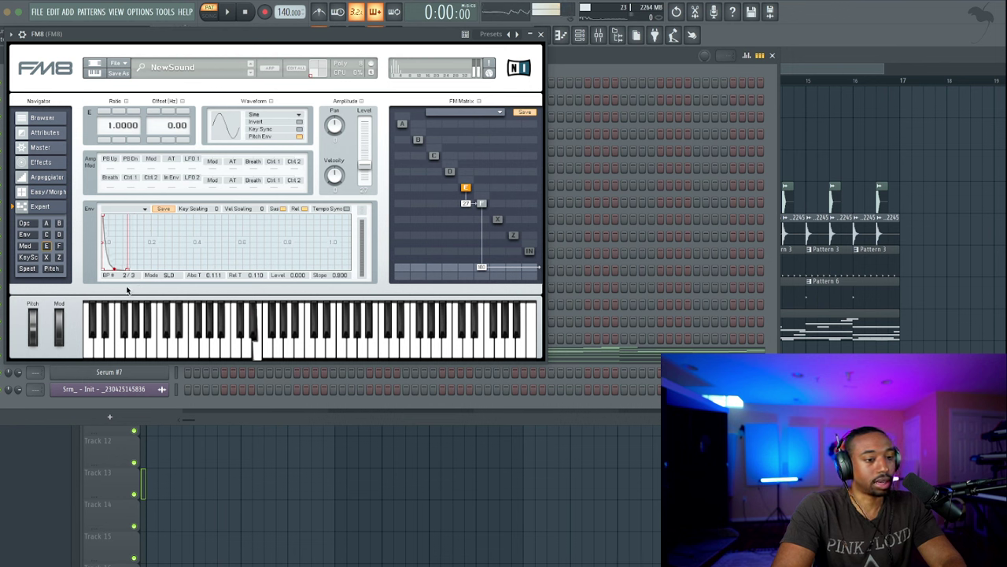
scroll(110, 271, "down", 2)
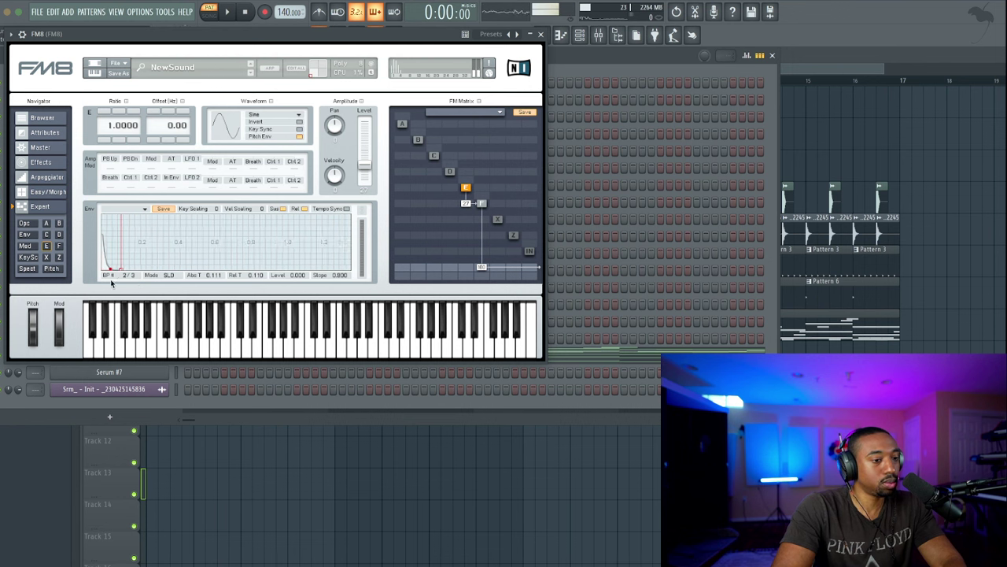
left_click_drag(121, 270, 108, 281)
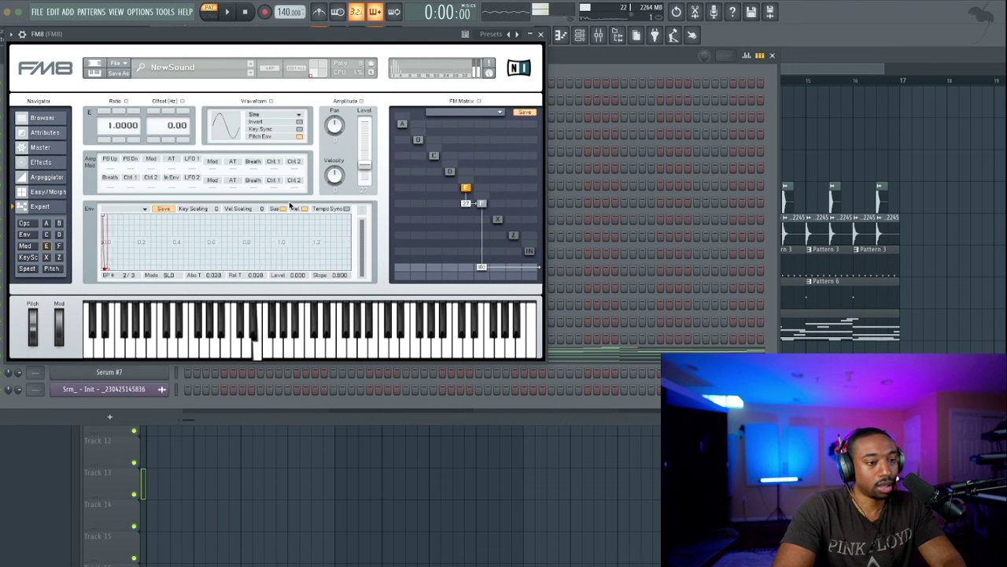
Raise operator E's modulation amount into F and set operator E's ratio to 0.2500 while the pattern plays
left_click_drag(366, 168, 366, 136)
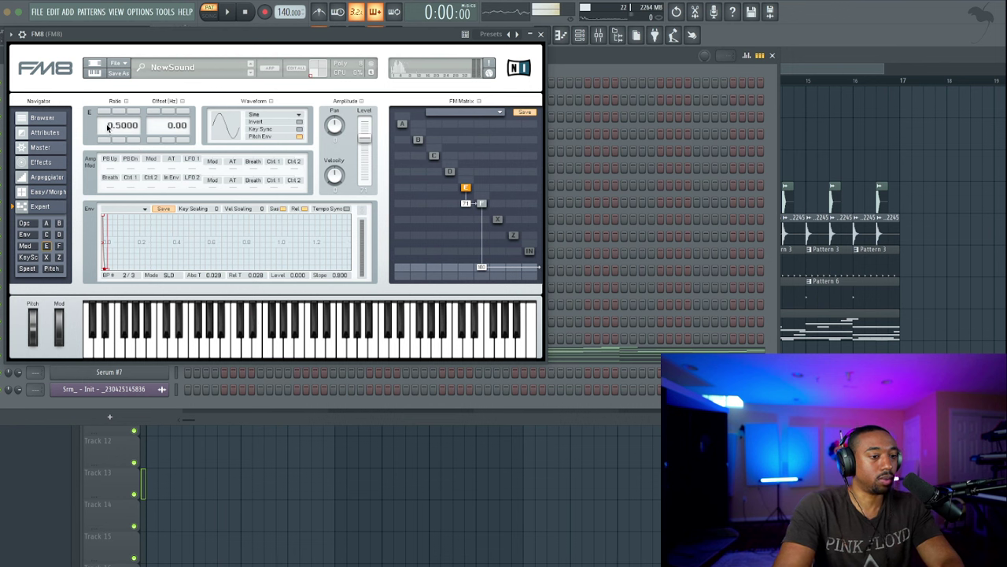
key("space")
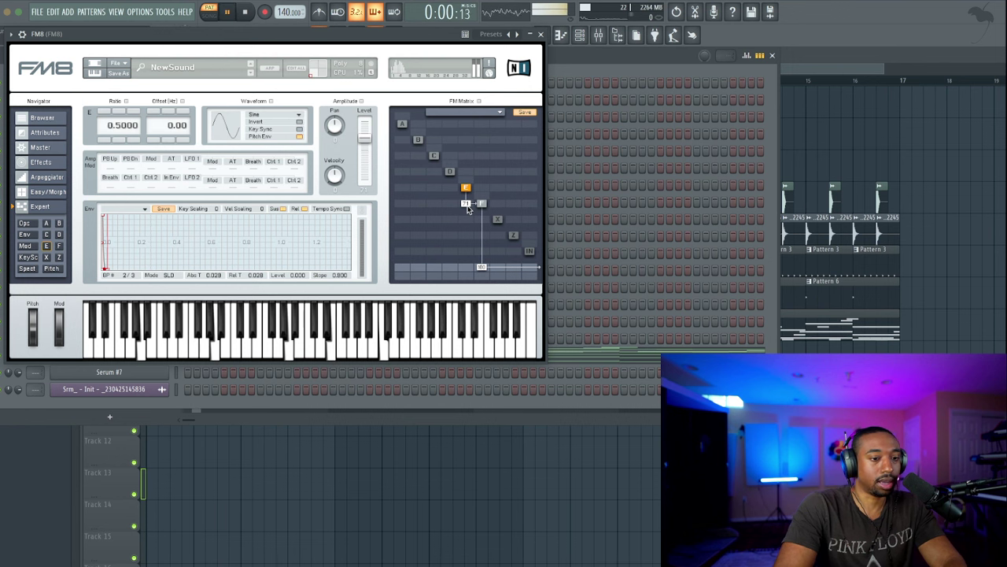
left_click_drag(467, 190, 466, 202)
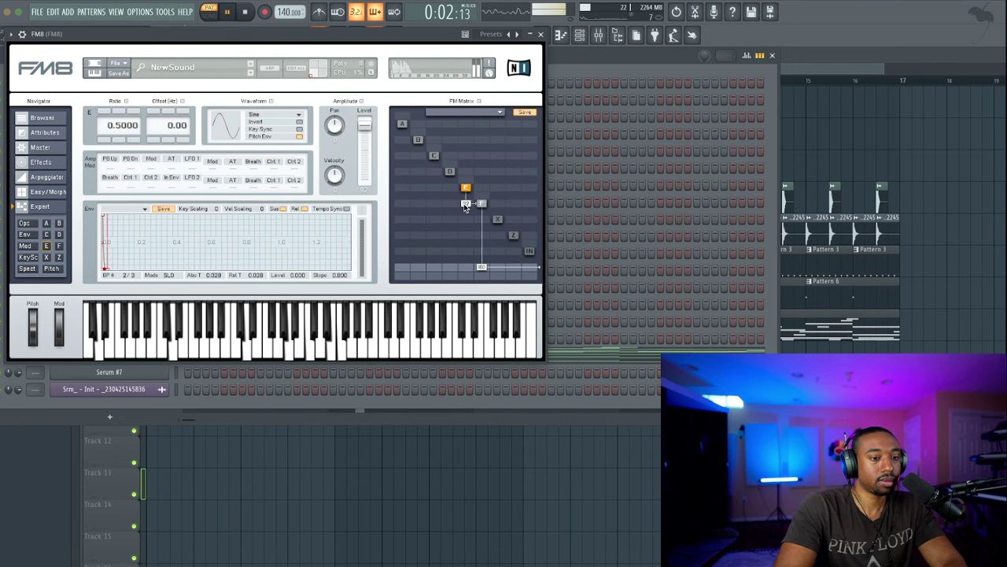
double_click(122, 125)
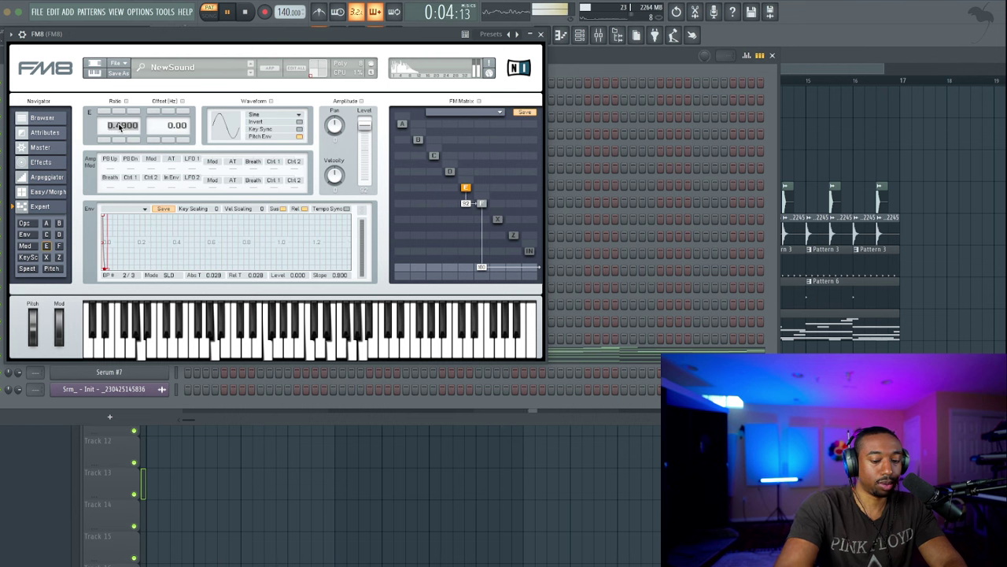
type("0.2")
key("Return")
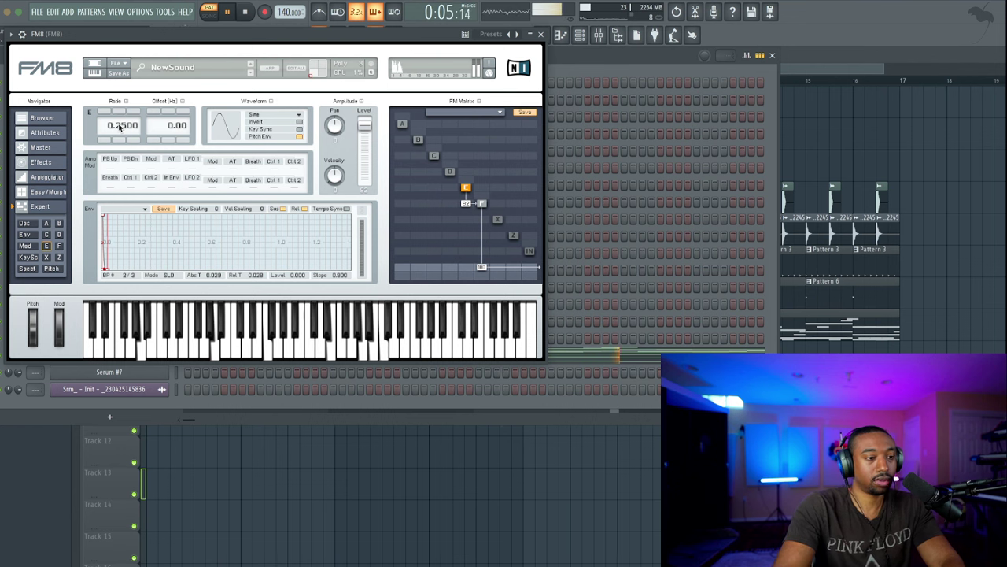
Set operator F's ratio to 0.5000
left_click(482, 204)
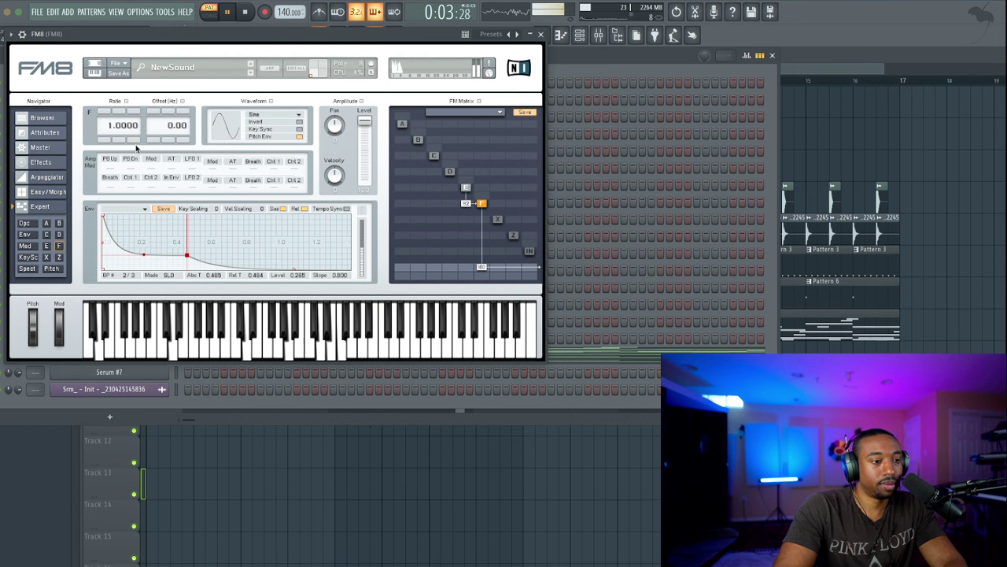
double_click(123, 126)
type("0.5")
key("Return")
Lower operator E's modulation into F to 6 and route operator D to the output during pattern playback
left_click(462, 186)
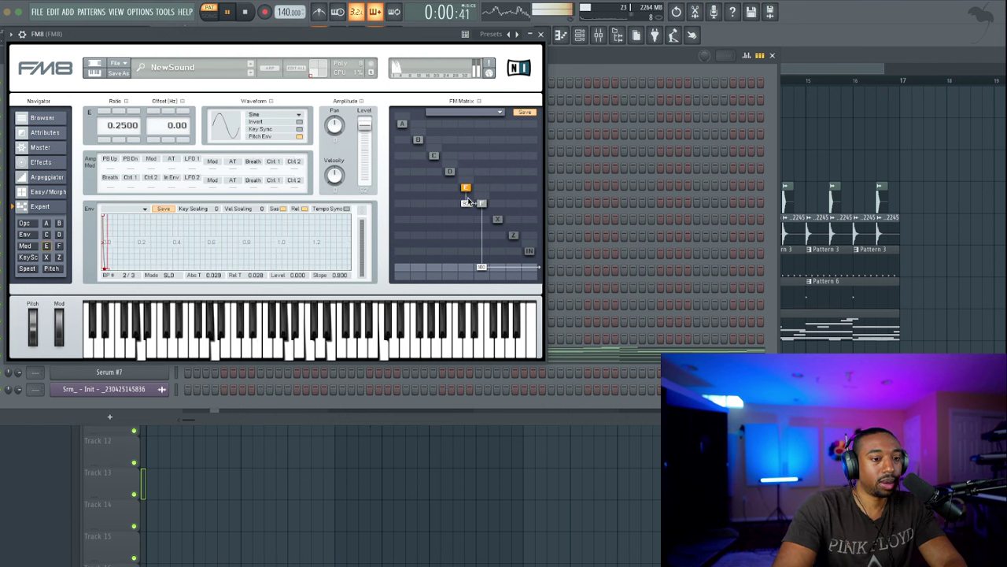
left_click_drag(480, 193, 467, 209)
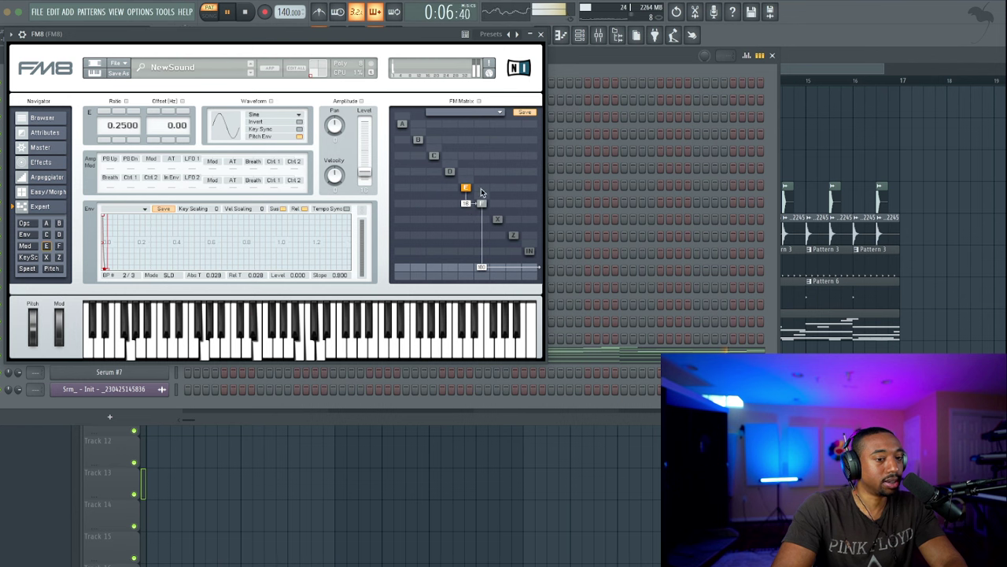
left_click(483, 203)
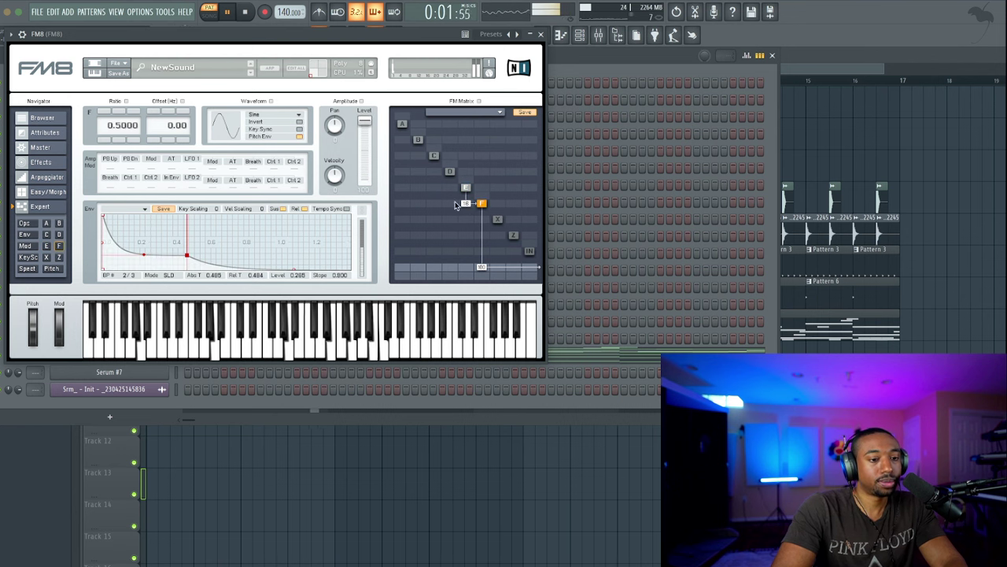
left_click_drag(467, 206, 465, 177)
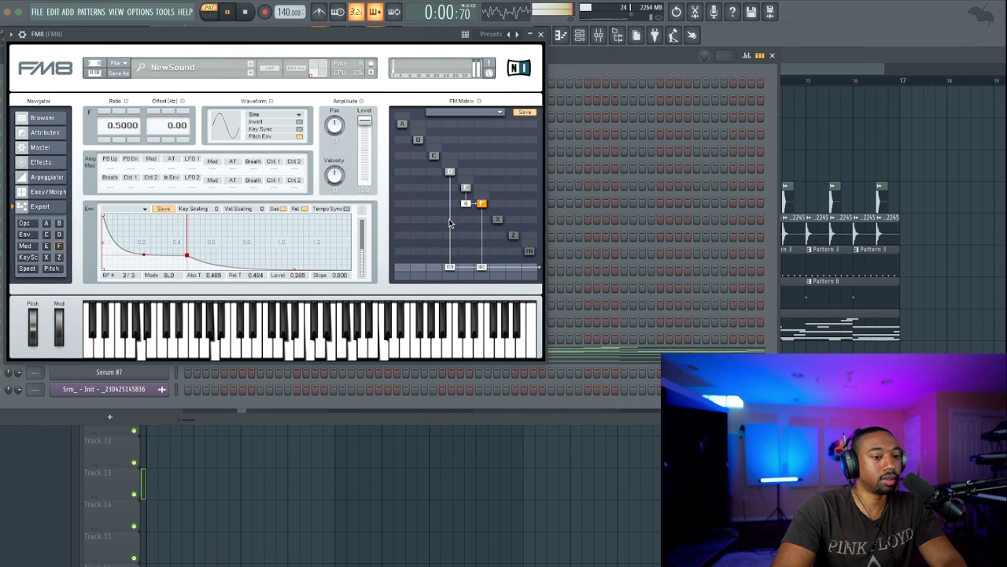
key("space")
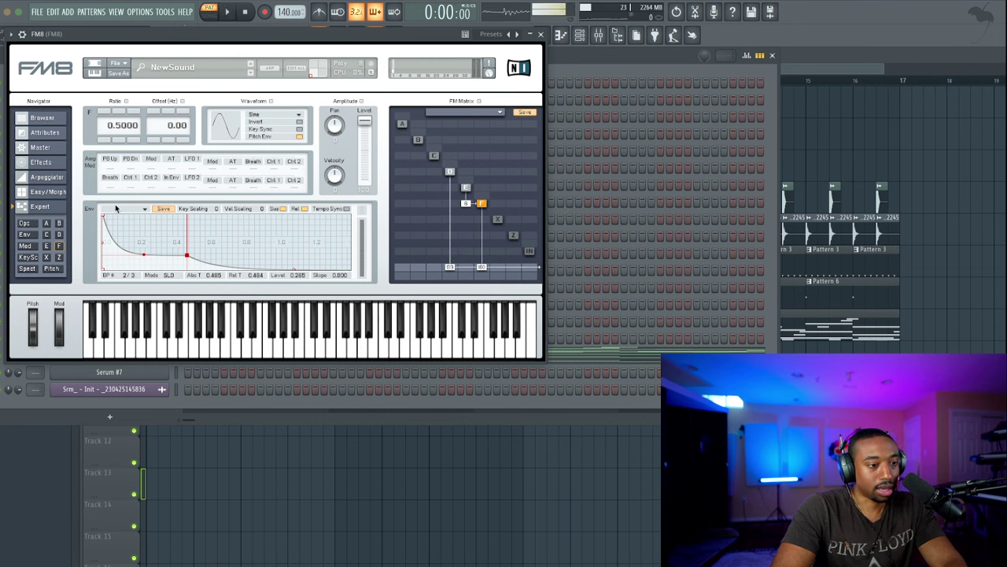
Add a breakpoint to operator F's envelope release and pull it down to zero level for a release of about 0.55
left_click(145, 211)
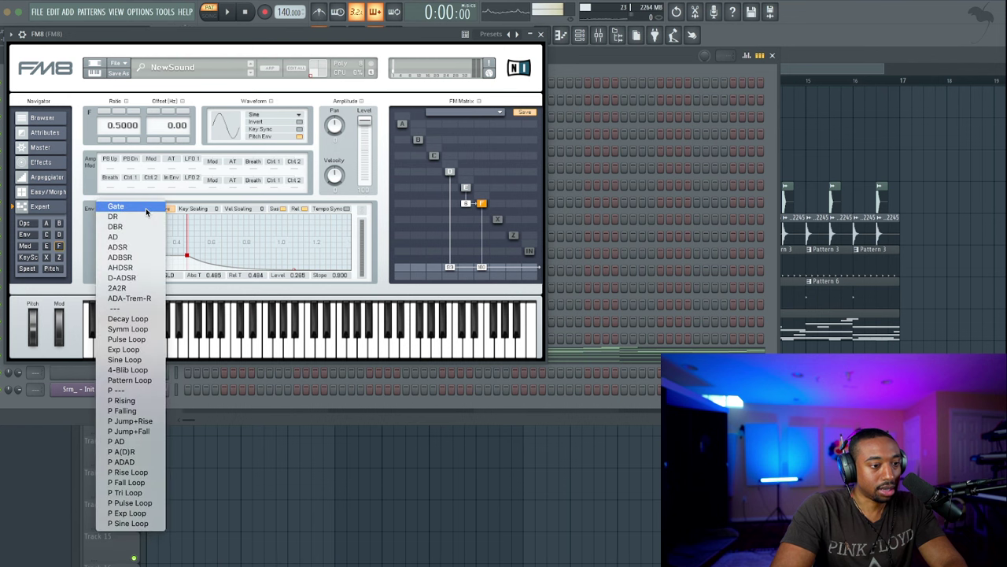
left_click(370, 213)
left_click(284, 234)
left_click_drag(284, 234, 284, 281)
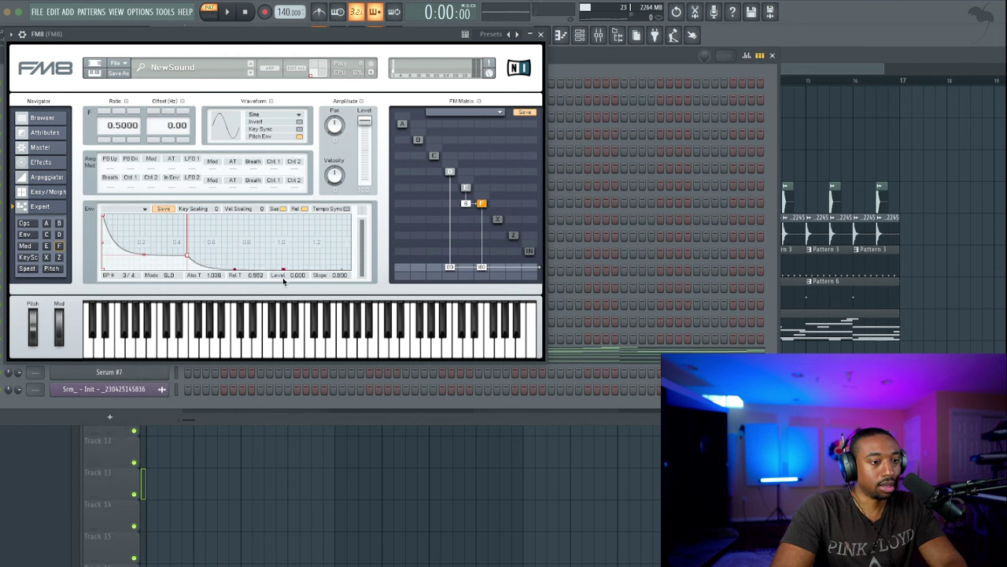
Shape operator D's envelope with a decay to a sustain level of about 0.571 and a release of about 0.678, auditioning the pattern
left_click(450, 171)
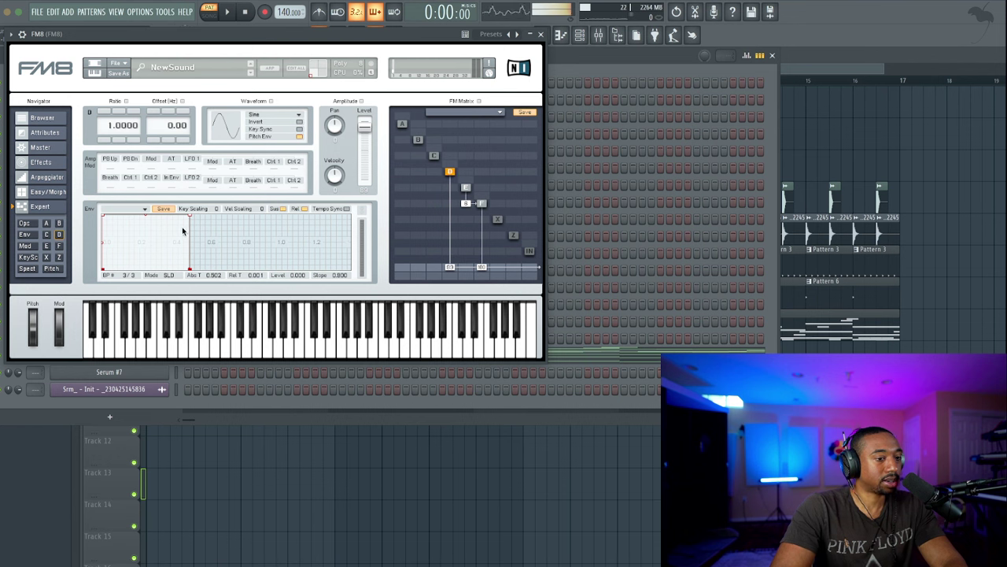
left_click_drag(189, 219, 189, 231)
left_click_drag(189, 269, 296, 269)
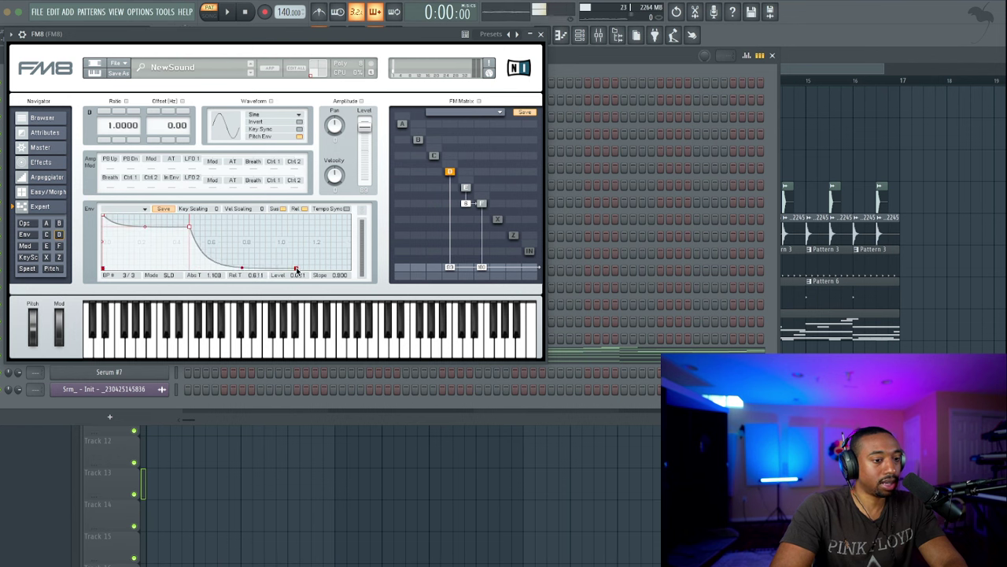
key("space")
left_click_drag(189, 229, 218, 240)
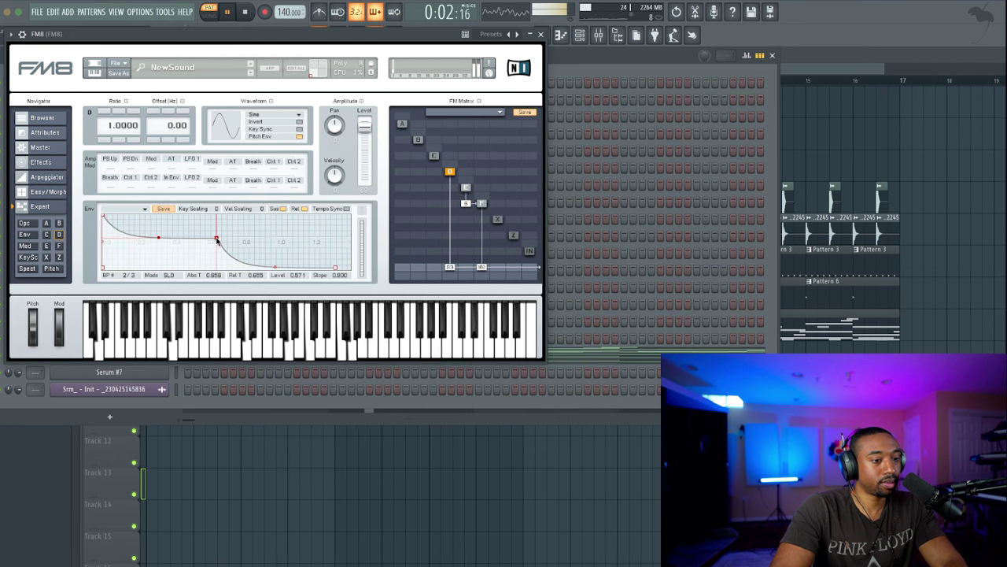
left_click(335, 270)
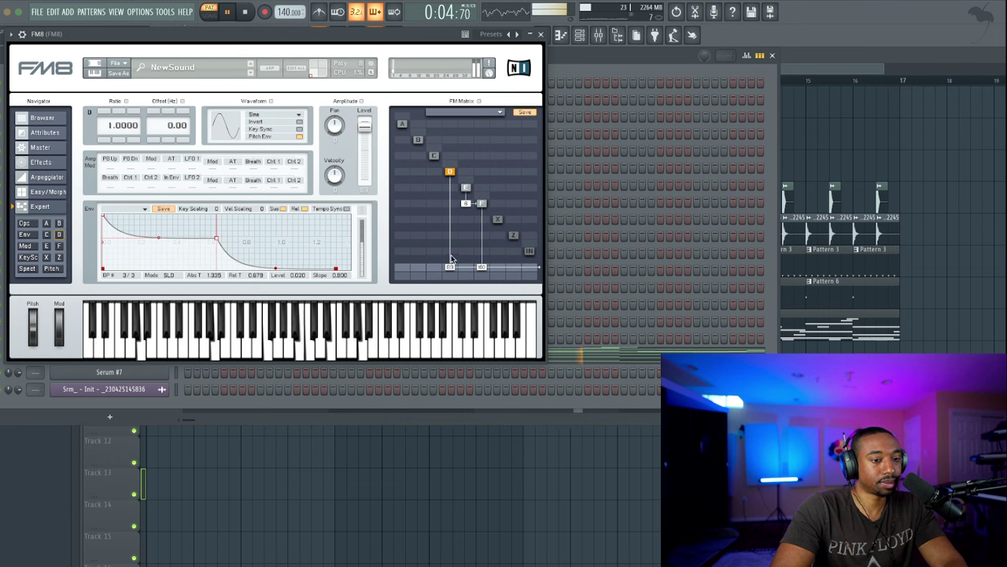
key("space")
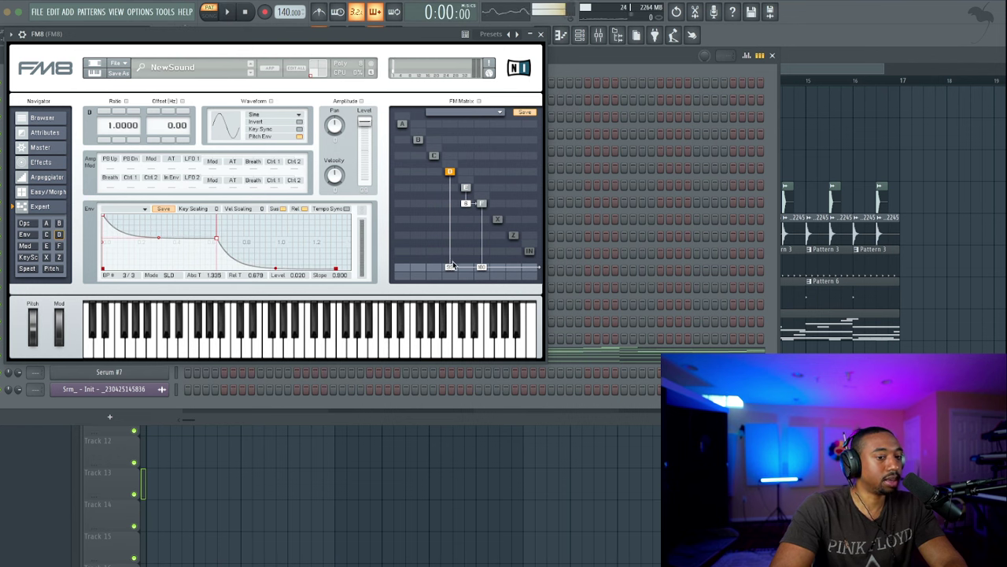
Reduce operator D's output level to 54 while the pattern plays
key("space")
left_click_drag(453, 278, 453, 283)
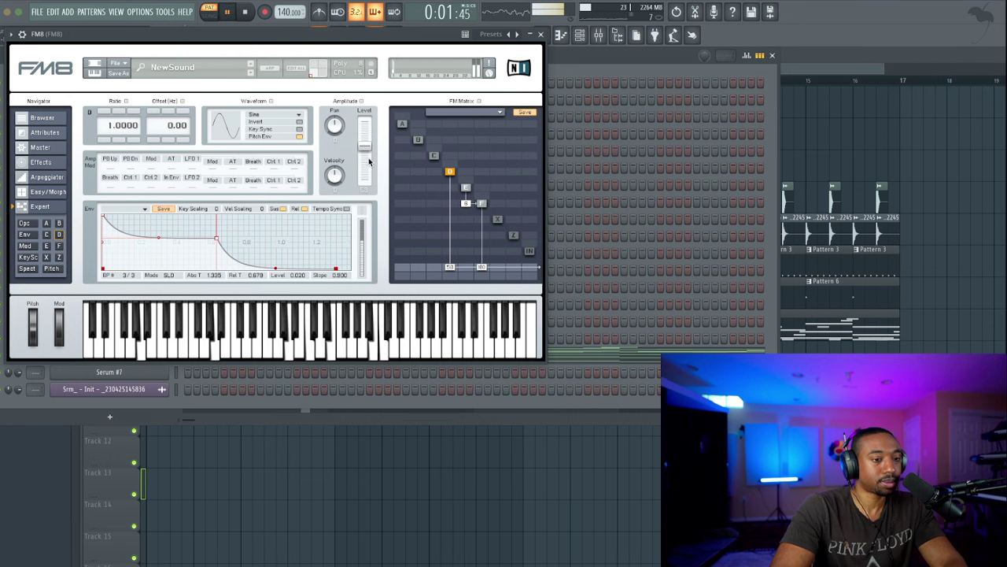
left_click(366, 156)
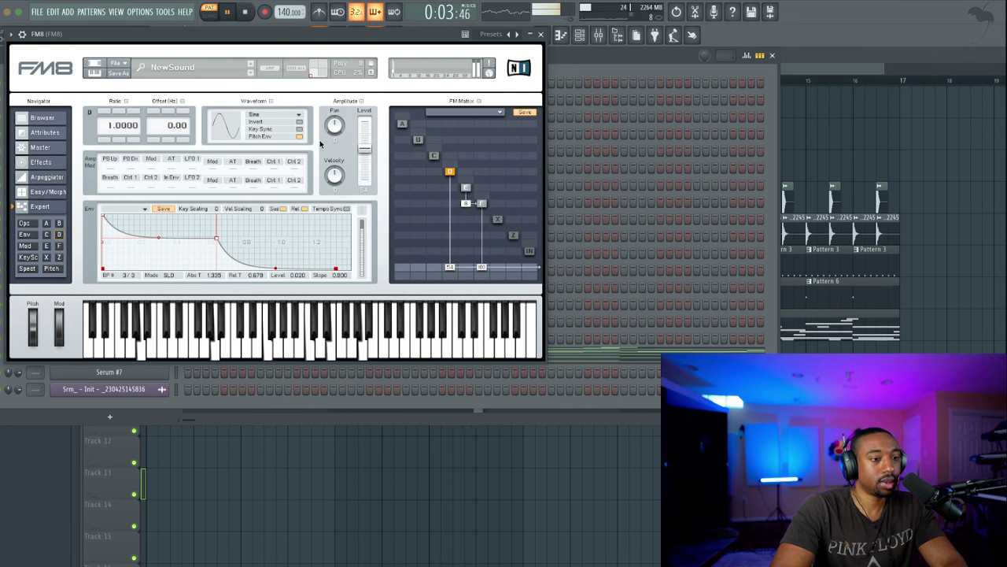
Pan operator D left, and try operator F panned right before re-centring it, auditioning the pattern
key("space")
key("space")
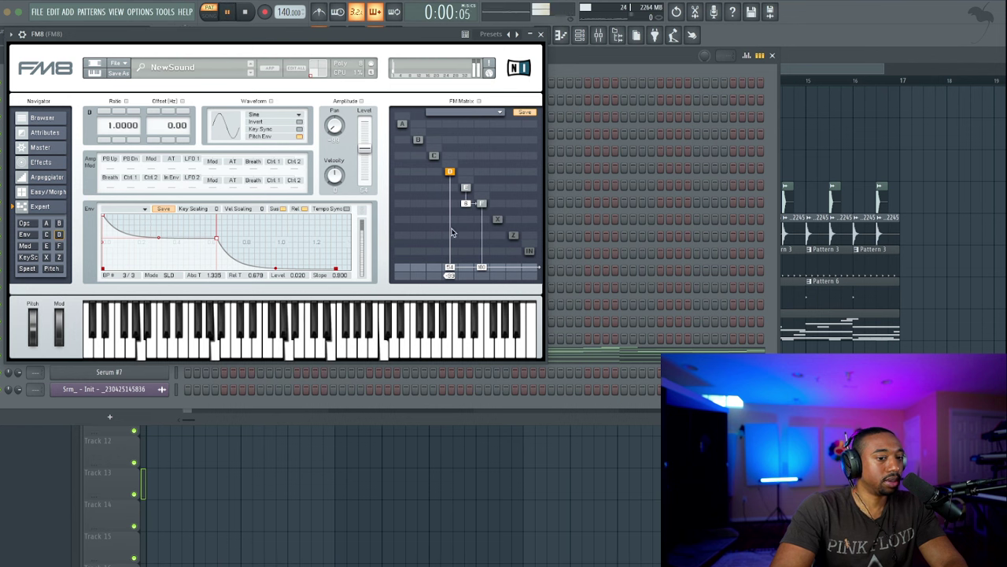
left_click(481, 205)
key("space")
key("space")
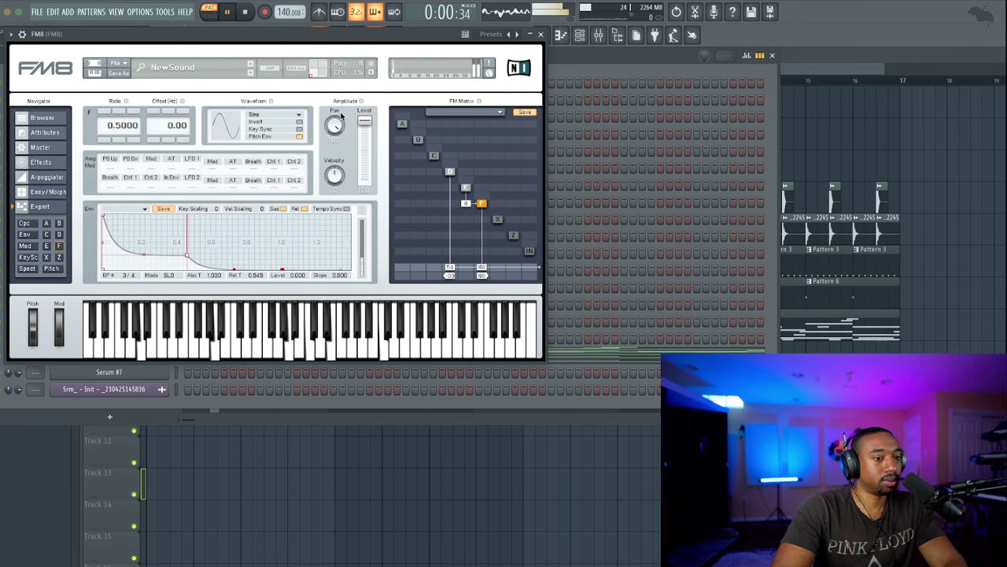
key("space")
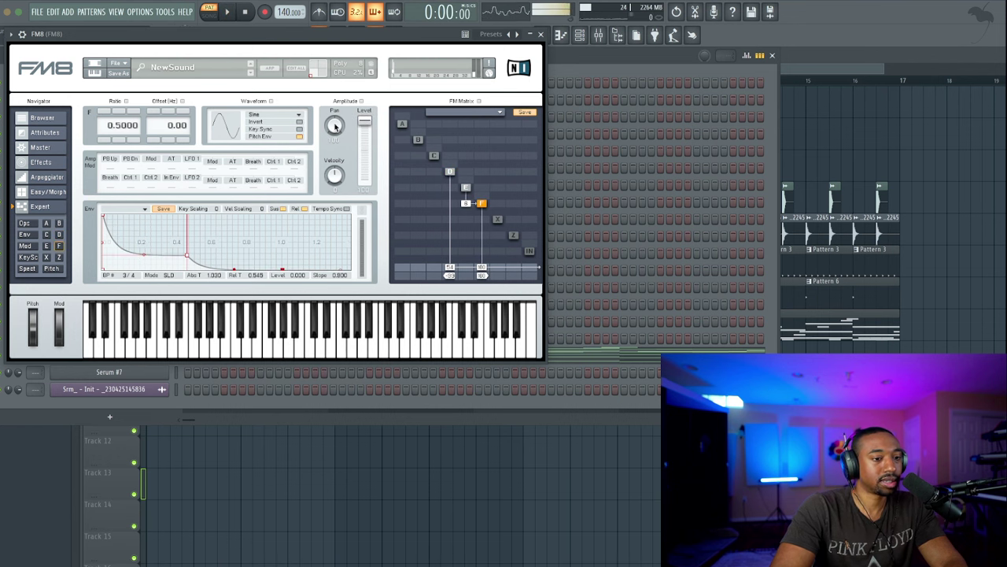
key("space")
Set operator D's frequency offset to 3.00 Hz and audition the detuned sound
left_click(450, 172)
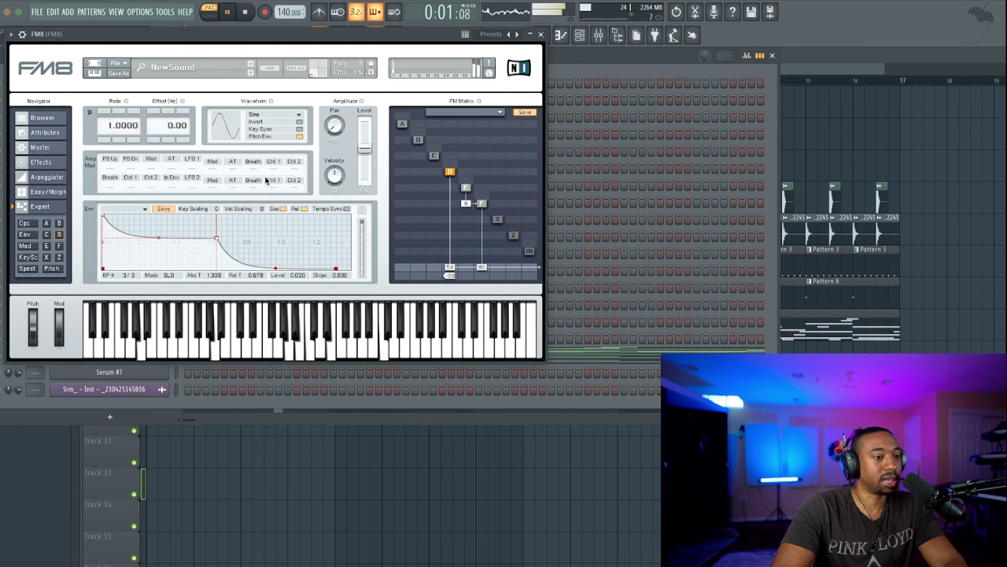
left_click_drag(174, 111, 177, 126)
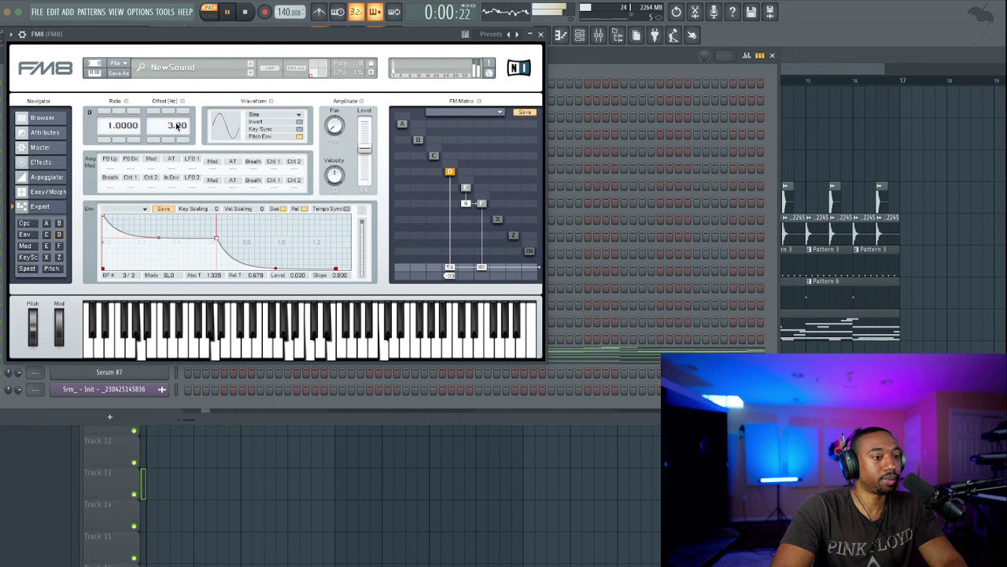
key("space")
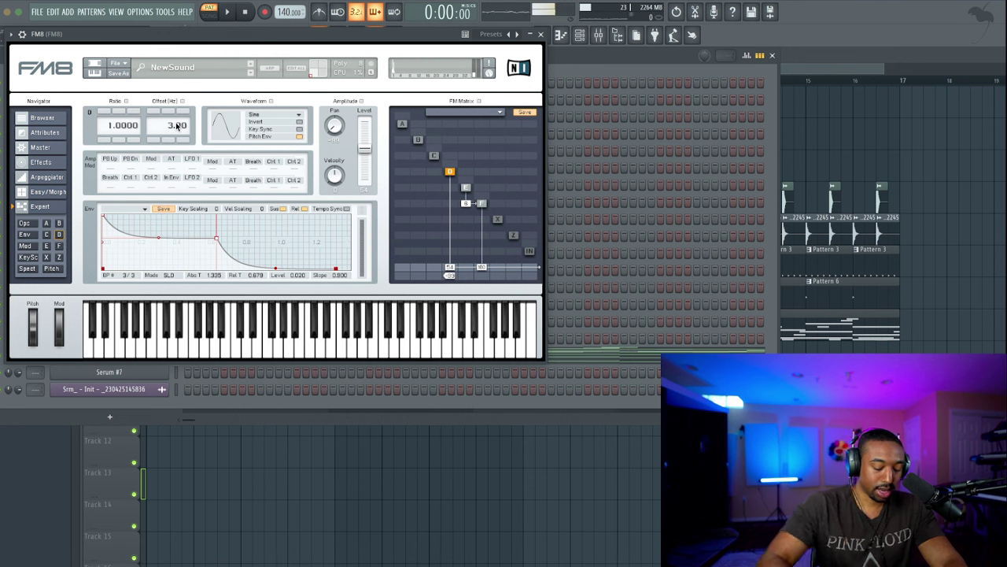
key("space")
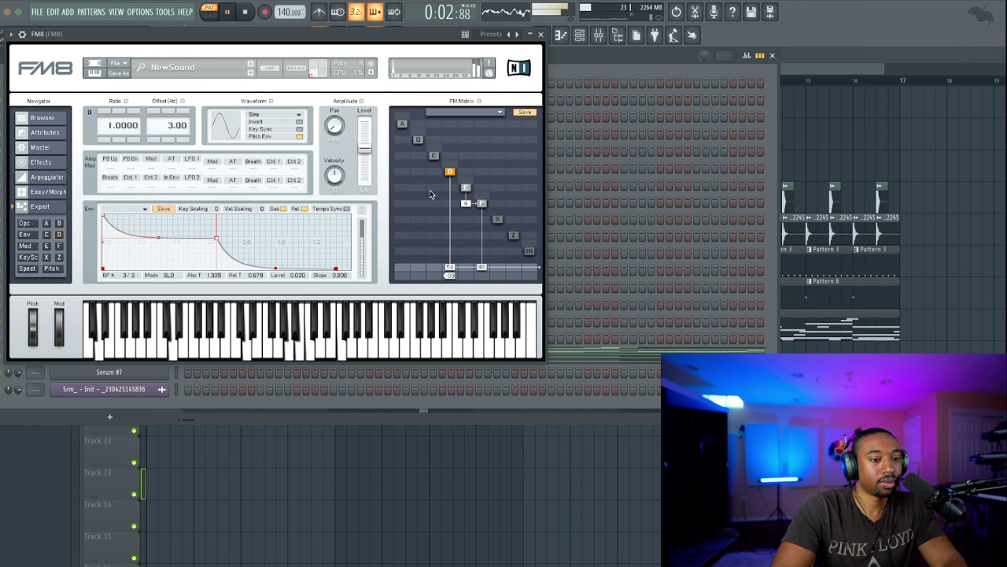
Route operator C to the output at about 52 and pan it right
key("space")
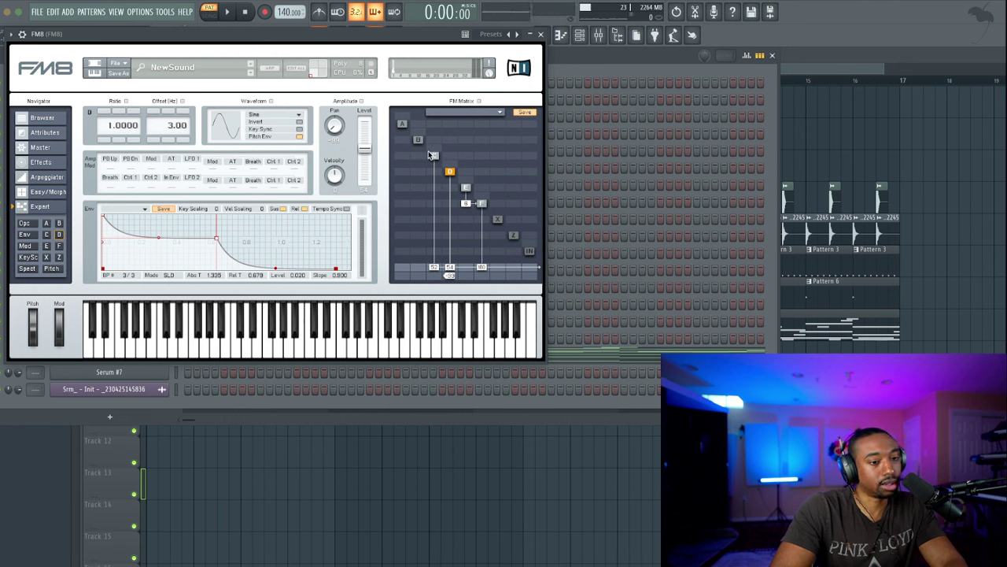
left_click(433, 156)
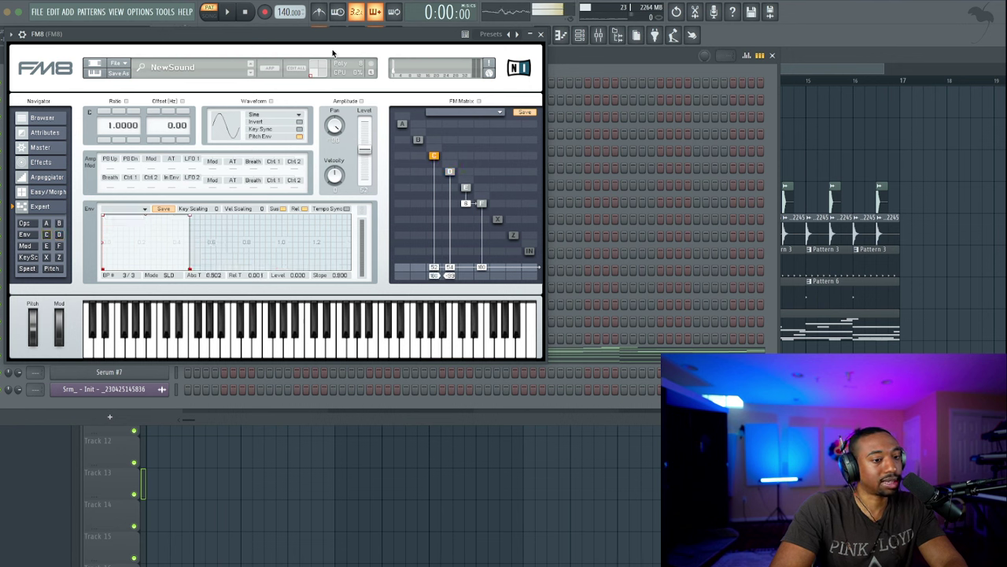
Set operator C's frequency offset to -6.20 Hz while Pattern 10 plays
key("space")
left_click_drag(175, 127, 175, 132)
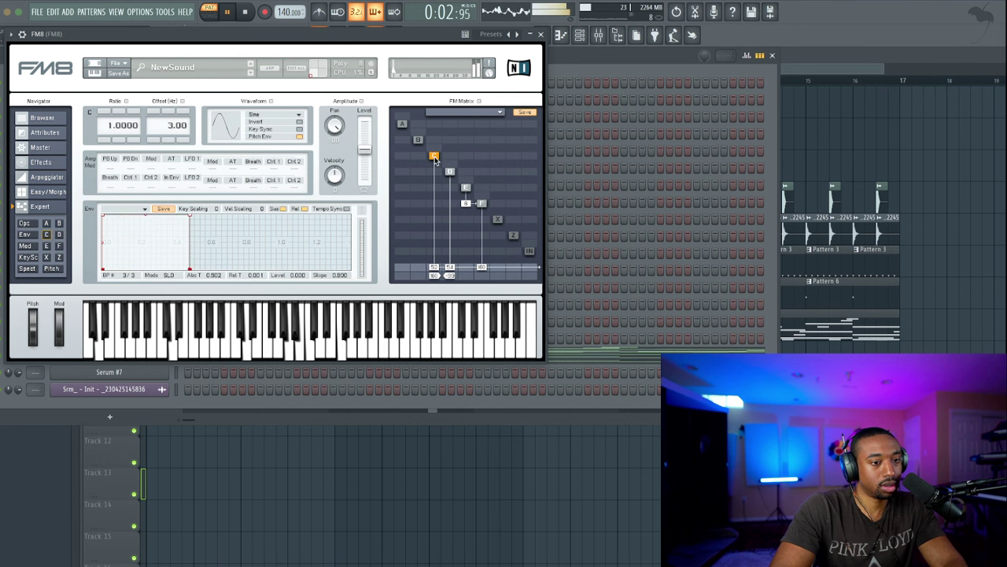
left_click_drag(176, 133, 170, 136)
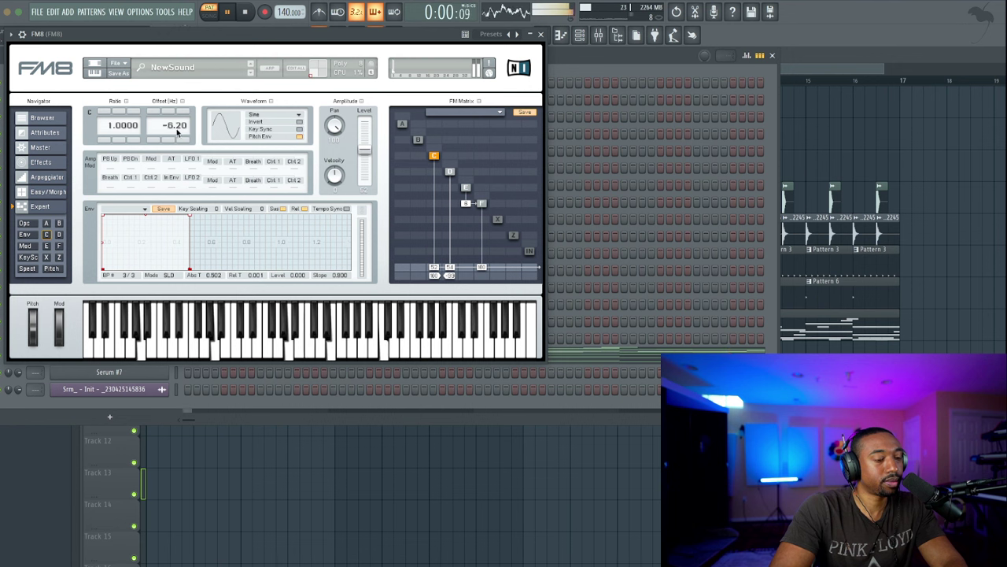
Shape operator C's envelope to decay to a level of about 0.44 at about 0.82 s, with a longer release tail
left_click_drag(189, 214, 220, 230)
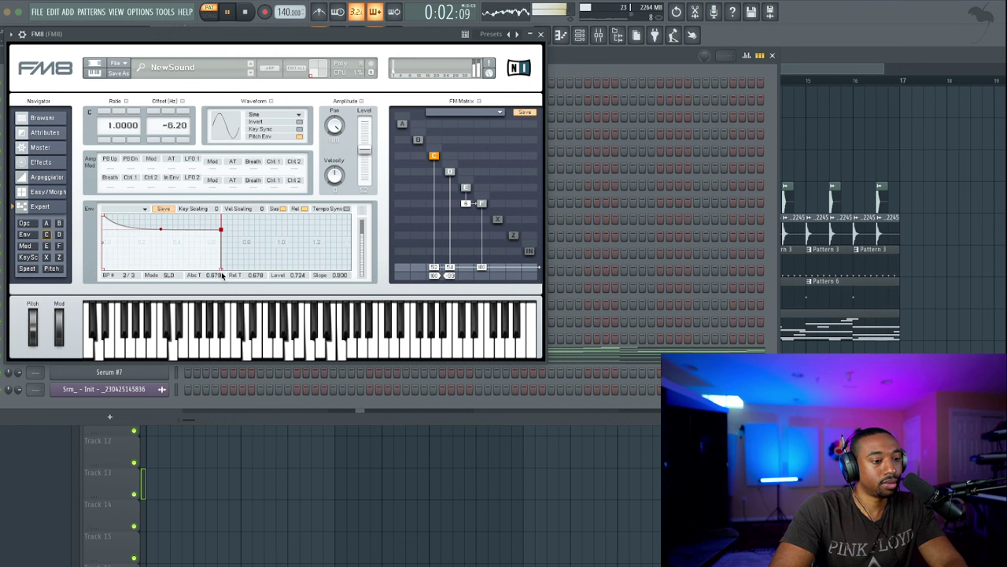
left_click_drag(236, 269, 258, 269)
left_click_drag(220, 230, 247, 245)
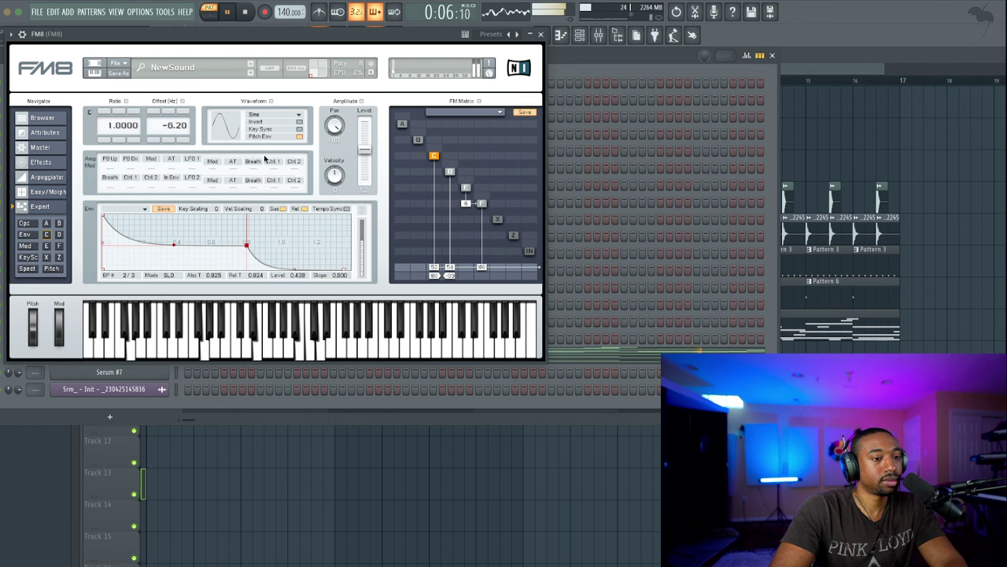
key("space")
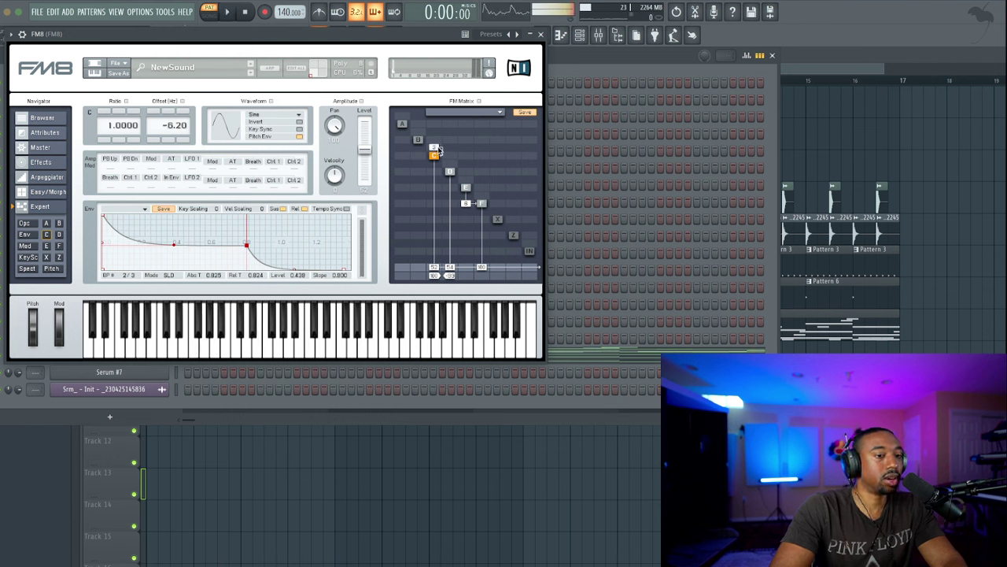
Add self-feedback of about 36 to operator C and about 40 to operator D, auditioning the pattern
scroll(439, 149, "up", 2)
key("space")
scroll(440, 137, "up", 2)
key("space")
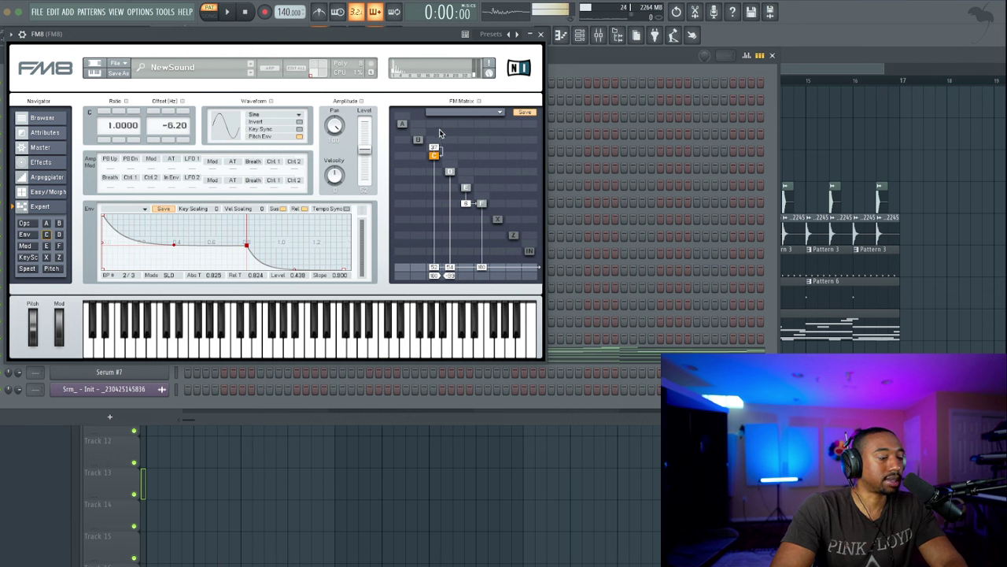
key("space")
left_click(451, 171)
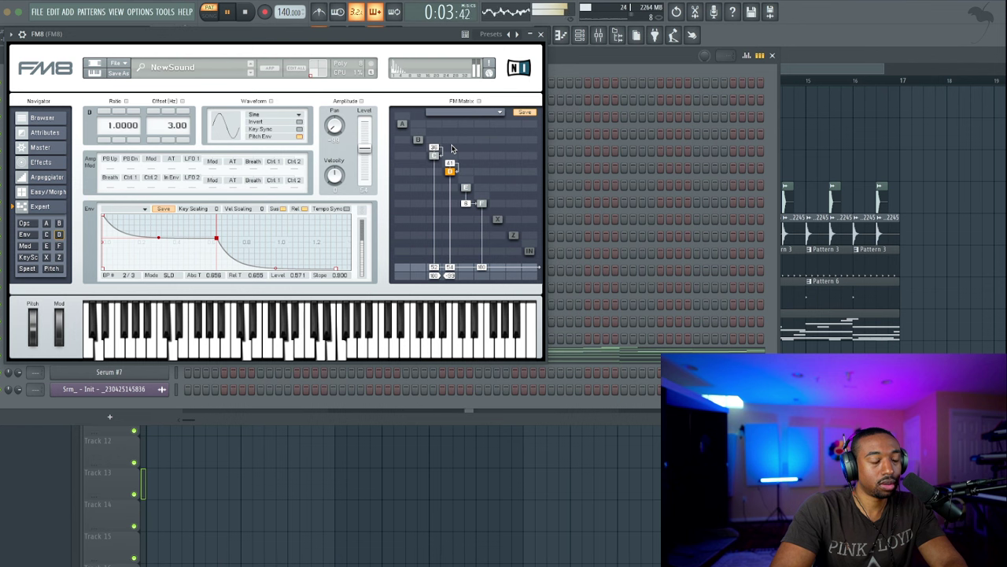
scroll(452, 148, "down", 1)
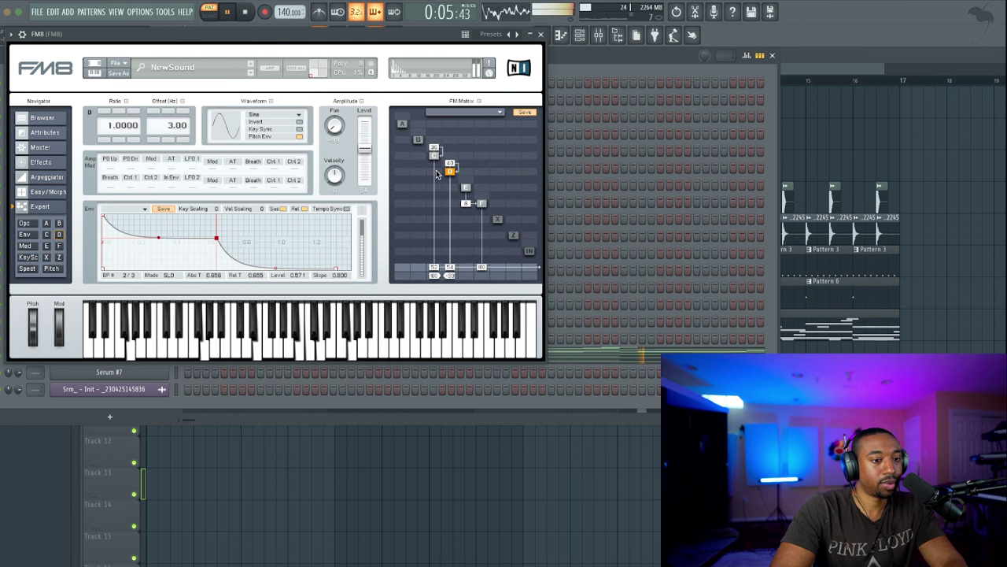
Route operator C into operator D as a modulator and lower operator D's output level, auditioning the sound
scroll(438, 165, "up", 12)
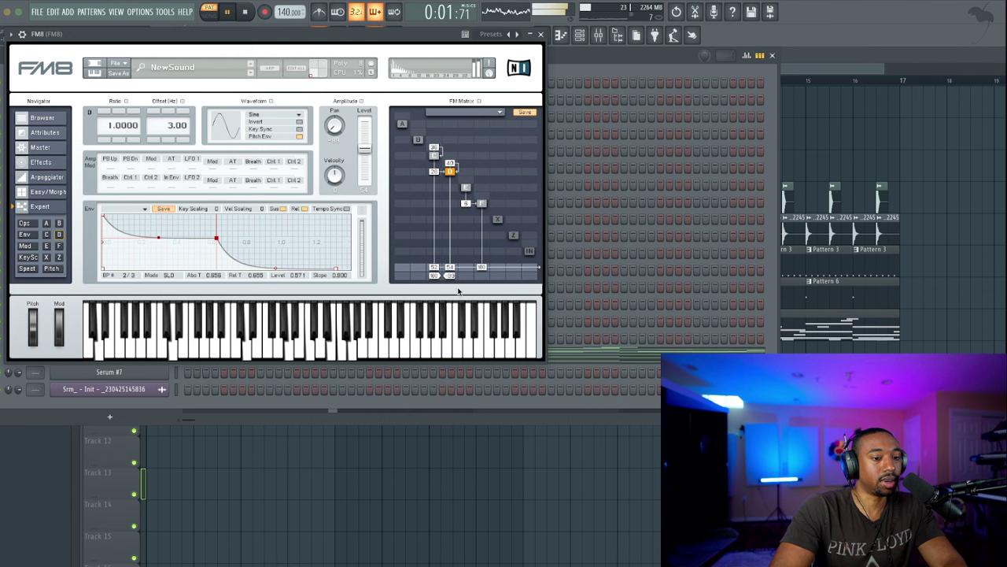
left_click_drag(449, 276, 447, 283)
key("space")
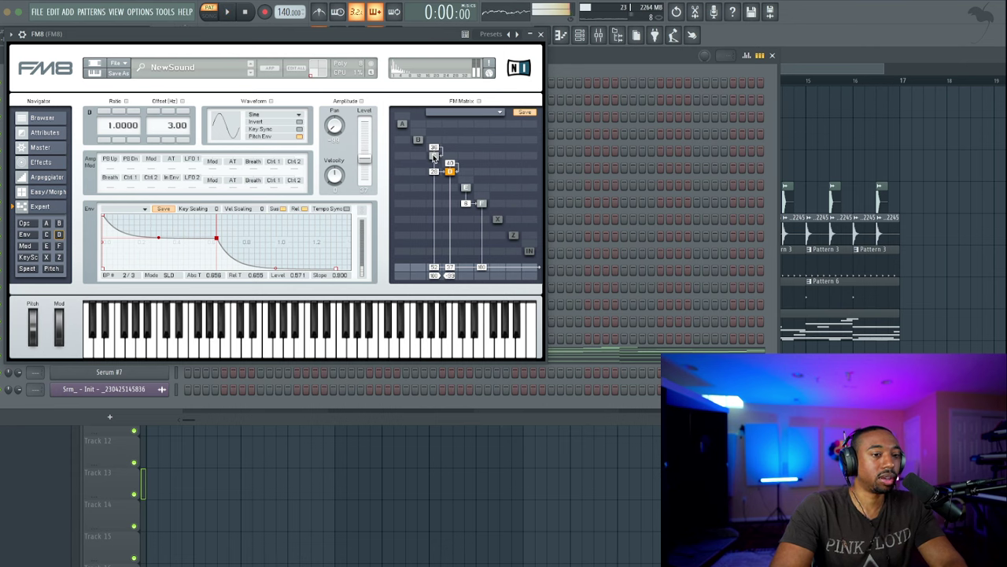
Transpose all FM8 notes in Pattern 10 up one octave, audition them, and recheck the FM8 patch
left_click(540, 34)
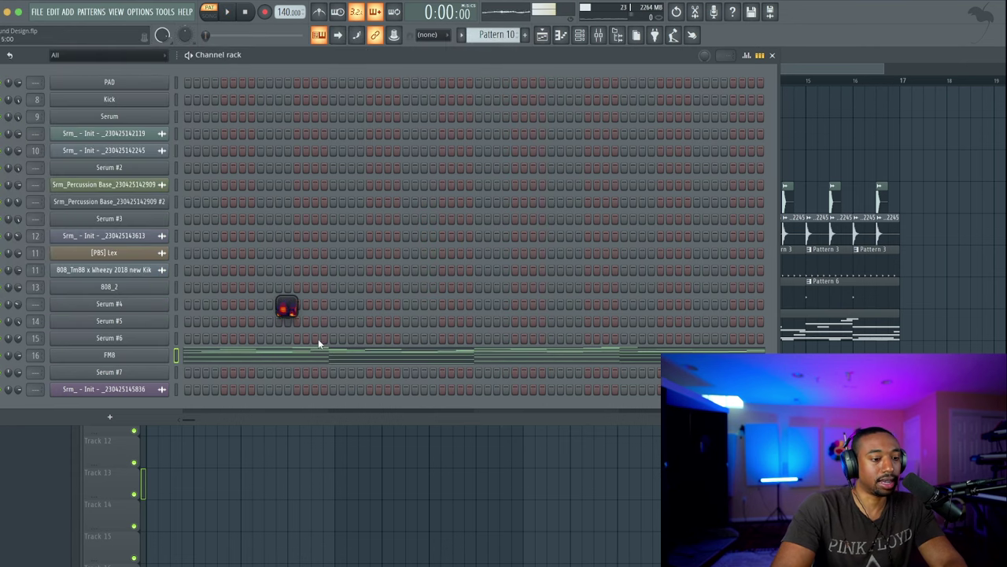
left_click(320, 352)
key("space")
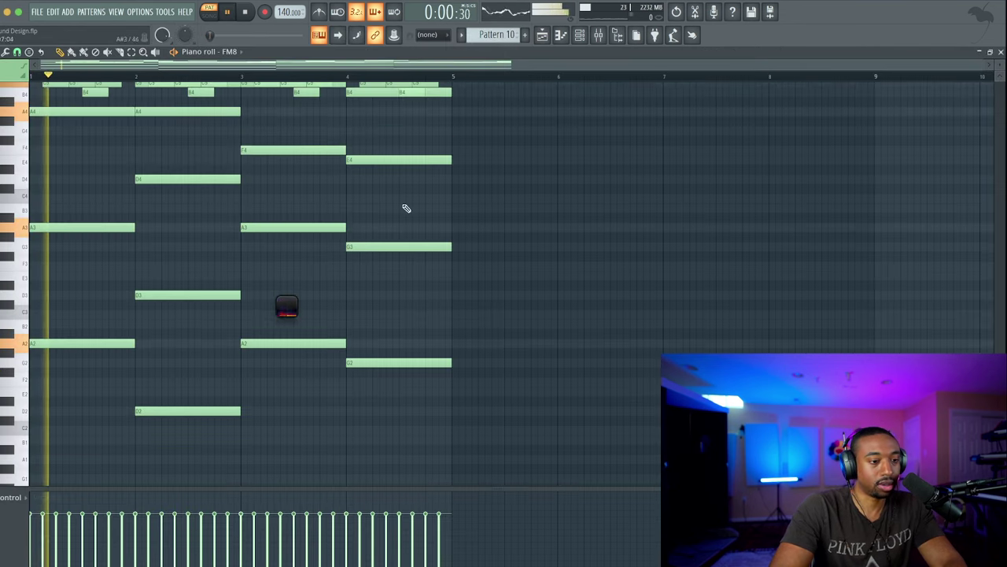
key("F6")
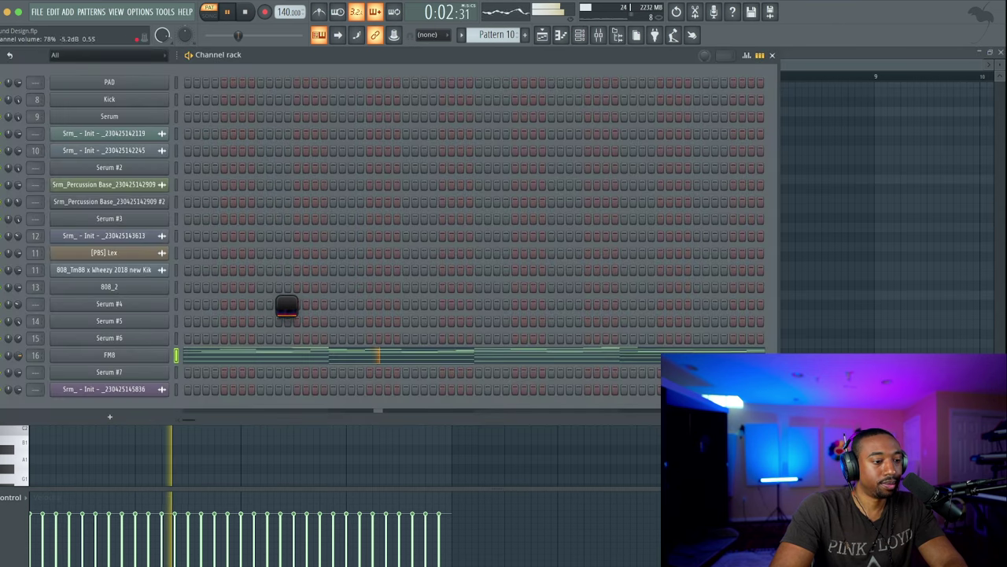
key("F5")
left_click(233, 358)
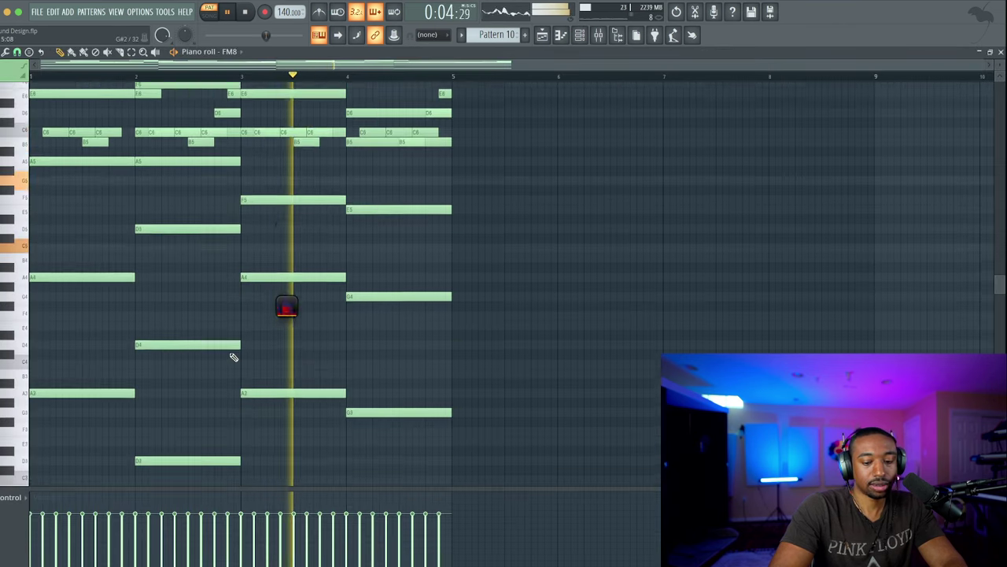
left_click(583, 36)
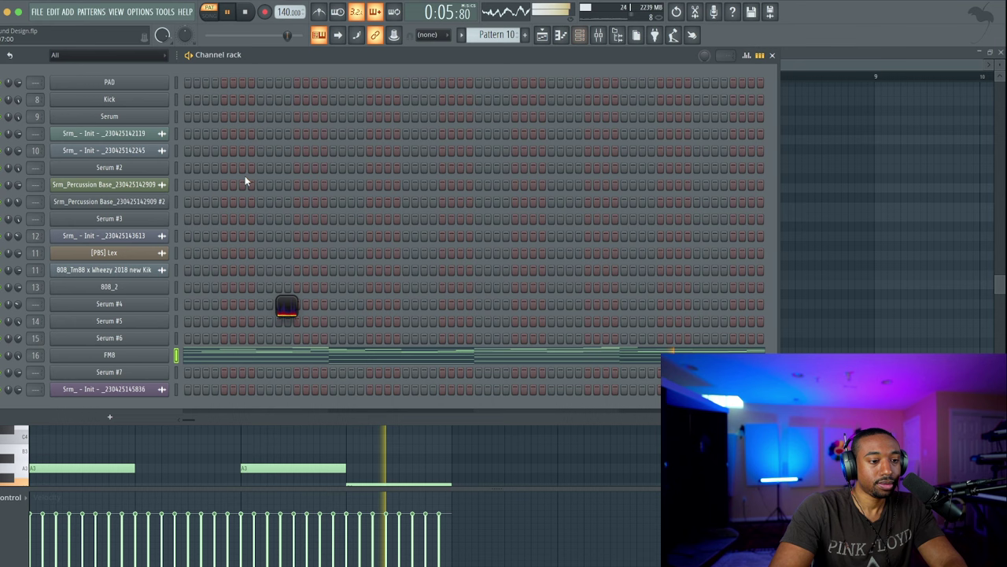
left_click(144, 352)
key("space")
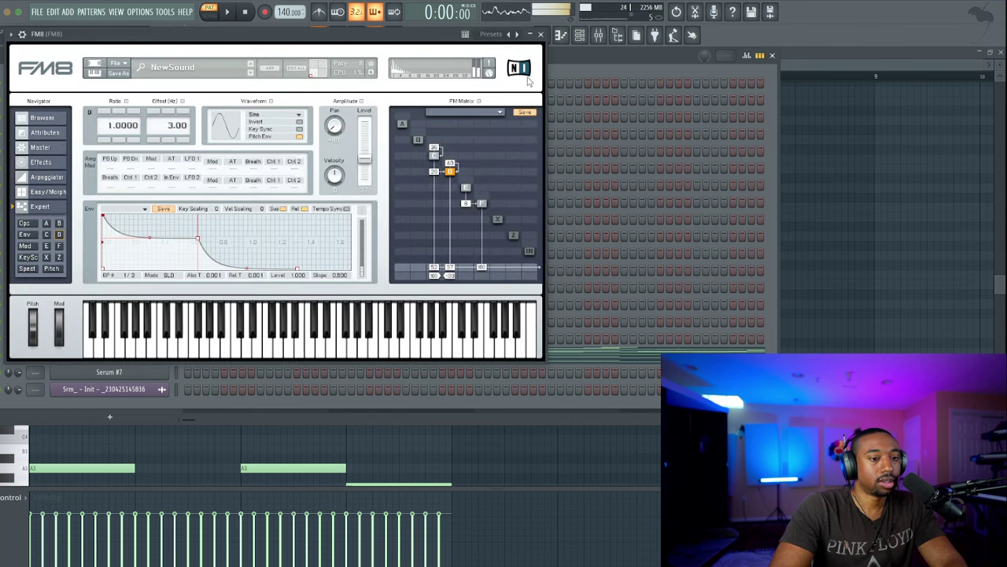
Place a Pattern 10 clip on Track 11 at bar 9 of the playlist
left_click(541, 35)
left_click(560, 34)
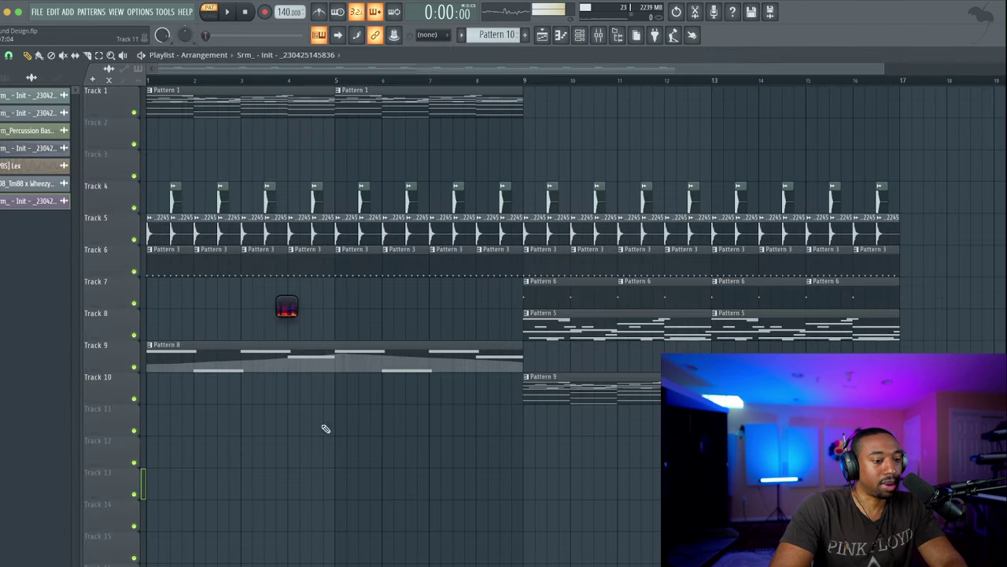
left_click(535, 413)
right_click(527, 423)
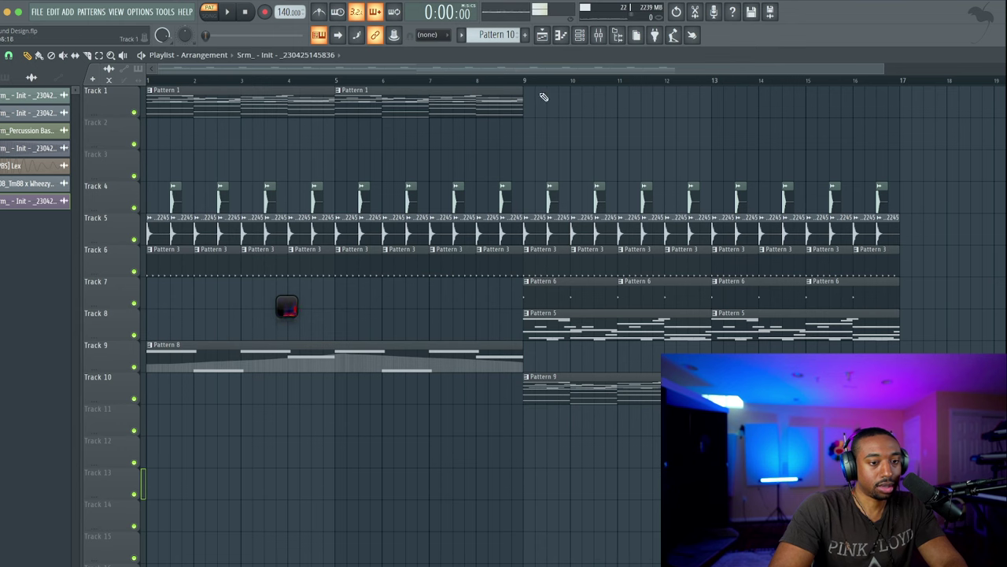
key("F6")
key("F6")
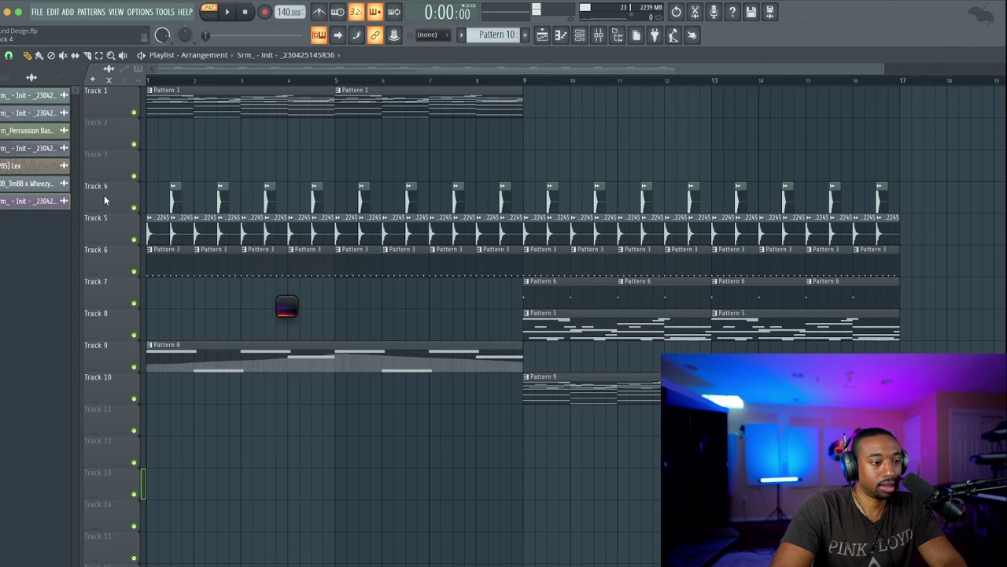
left_click(6, 76)
left_click_drag(31, 183, 527, 411)
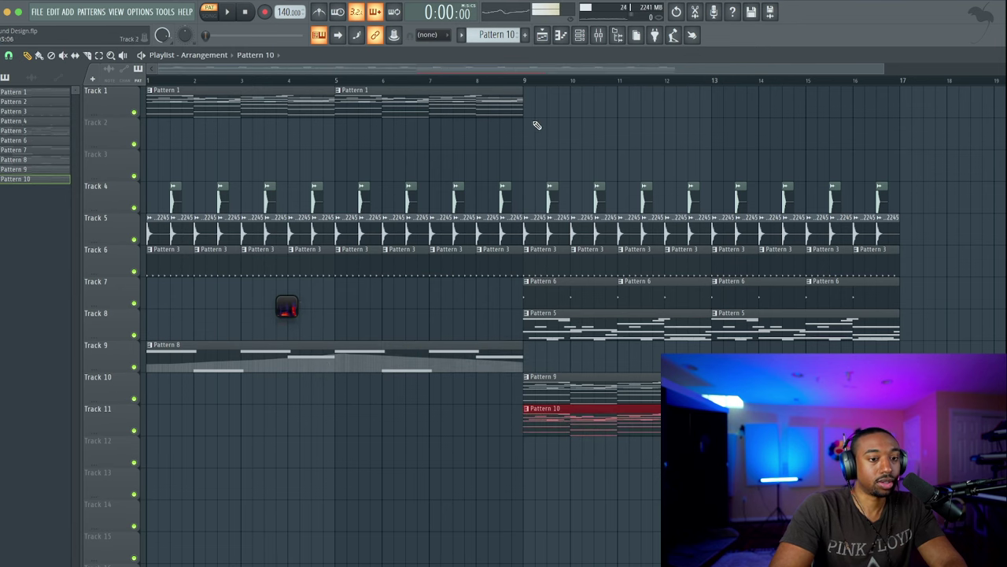
Play the song from bar 9 and repeat Pattern 10 on Track 11 at bar 13
left_click(529, 82)
key("space")
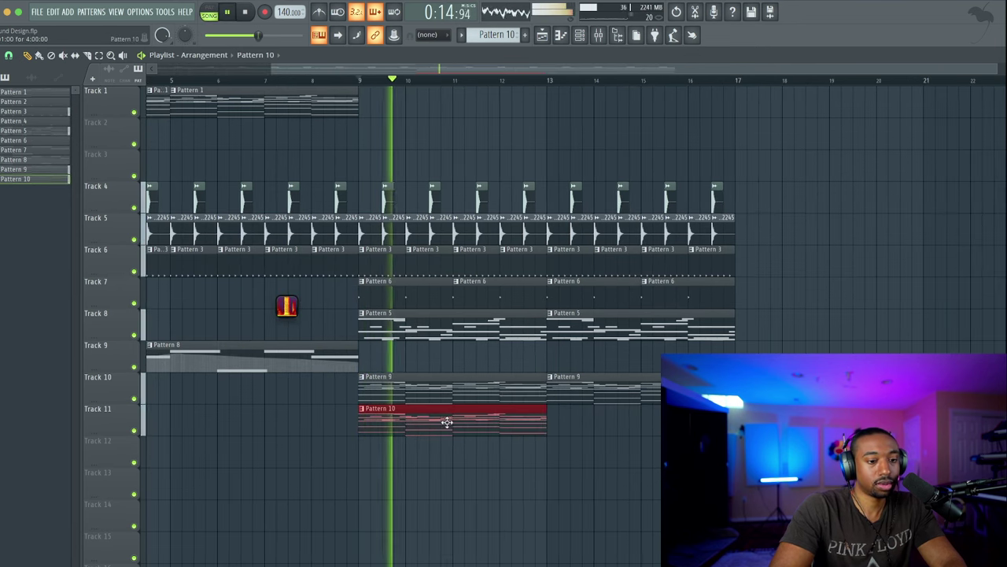
left_click_drag(447, 423, 381, 154)
Duplicate the bar 9–16 clips to bar 17, leaving out the Pattern 9 copies on Track 10
scroll(630, 417, "down", 3)
left_click_drag(399, 400, 621, 396)
right_click(620, 394)
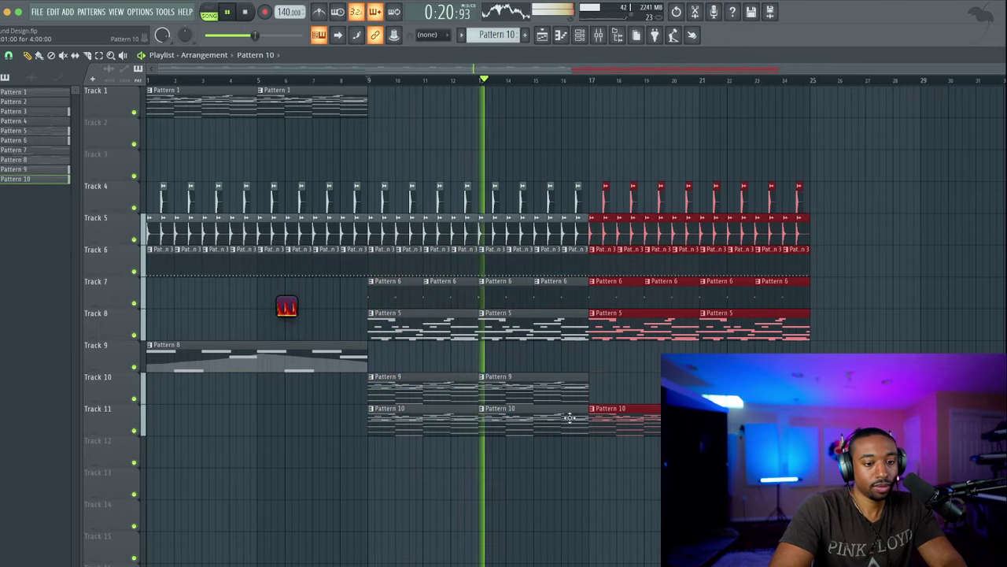
Delete the Pattern 5 clips at bars 17 and 21 and copy Pattern 1 to Track 1 at bar 21
scroll(612, 353, "down", 2)
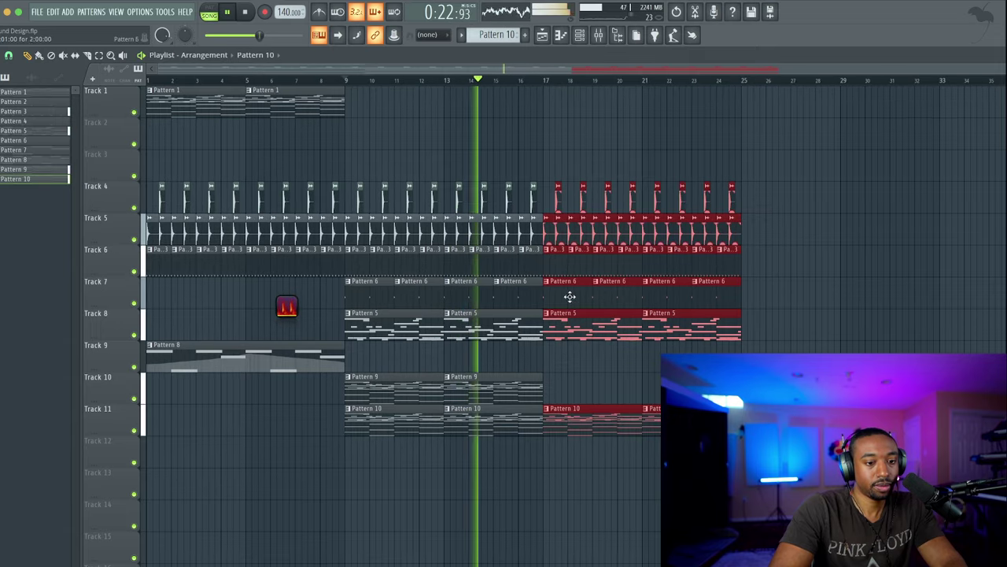
right_click(575, 326)
right_click(677, 326)
left_click(397, 117)
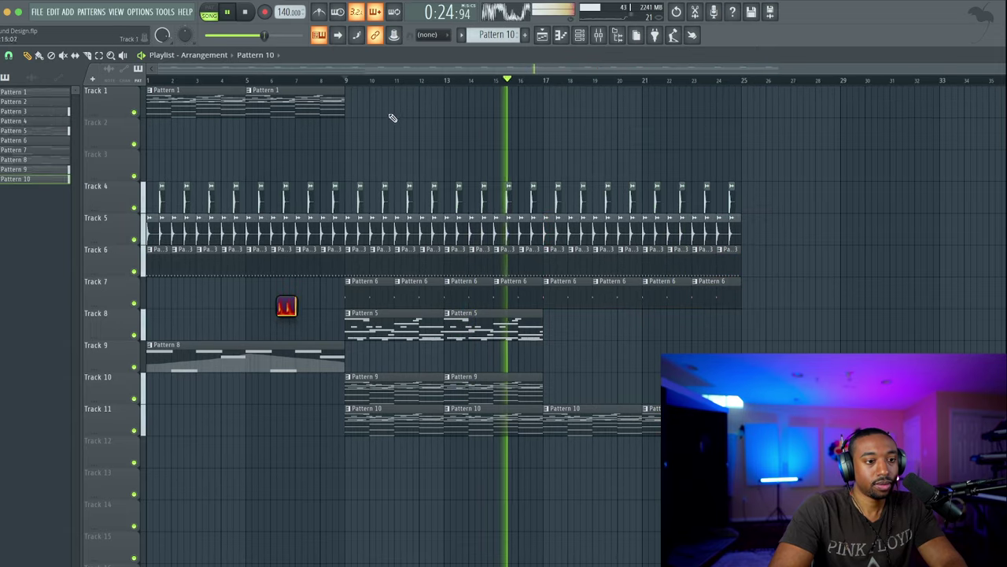
left_click_drag(291, 98, 669, 96)
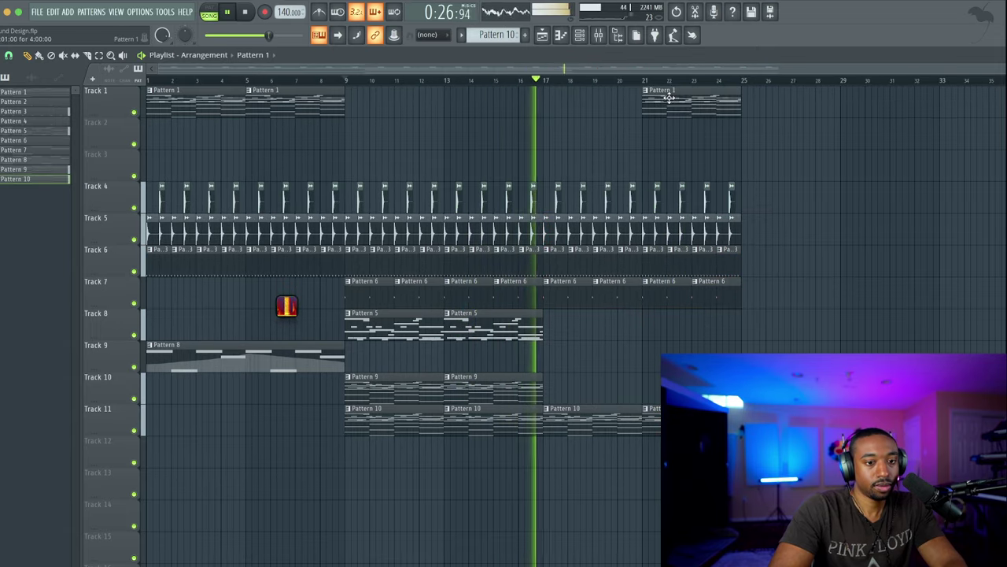
Enable Reverb in FM8's effects section and try Chorus/Delay before switching it back off
key("F6")
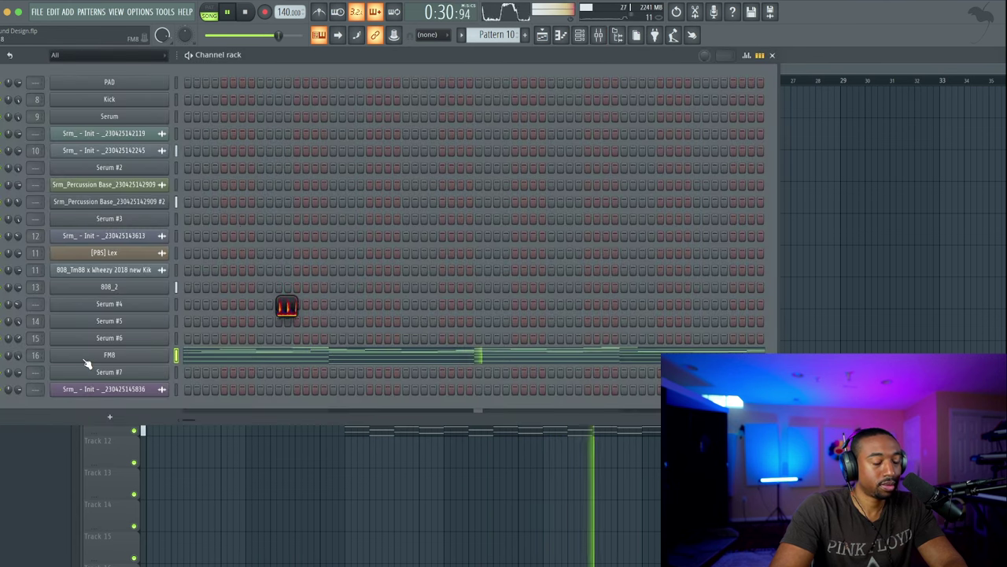
left_click(152, 353)
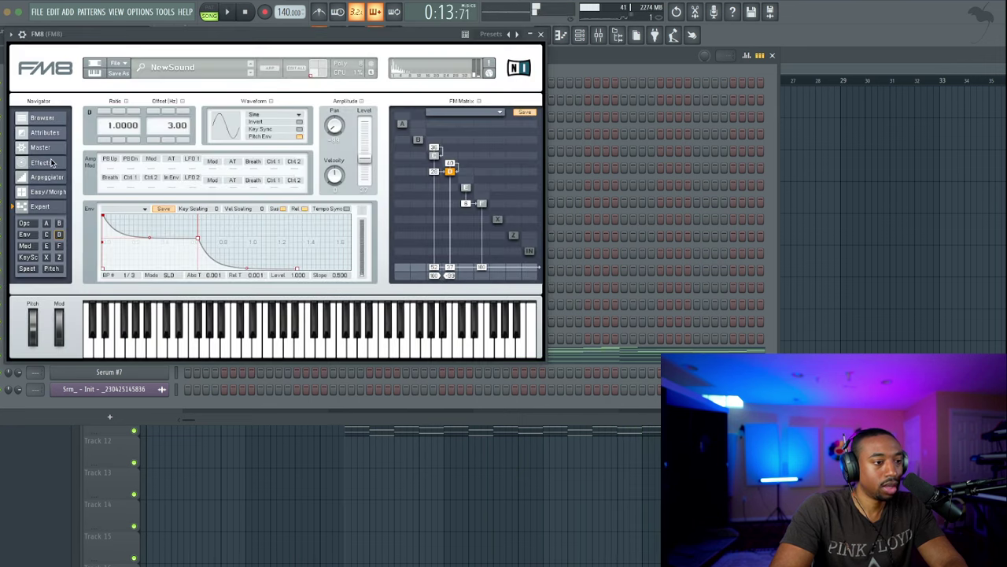
left_click(48, 162)
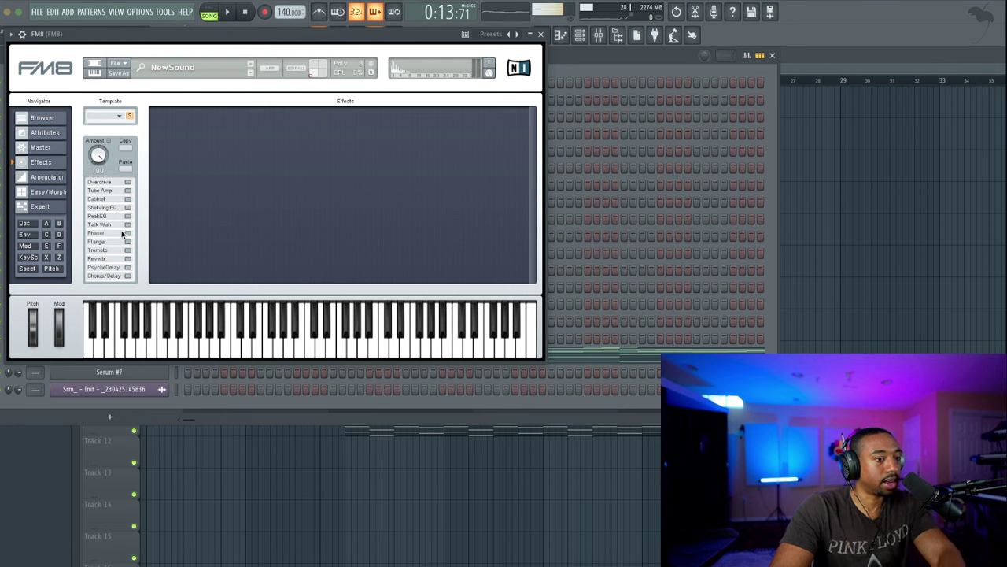
left_click(127, 257)
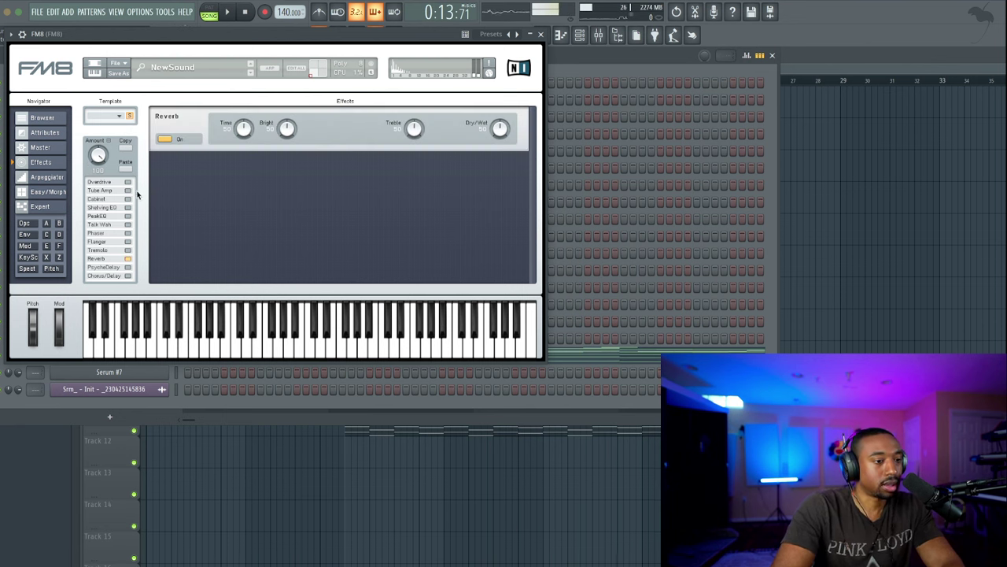
left_click(127, 275)
left_click(127, 277)
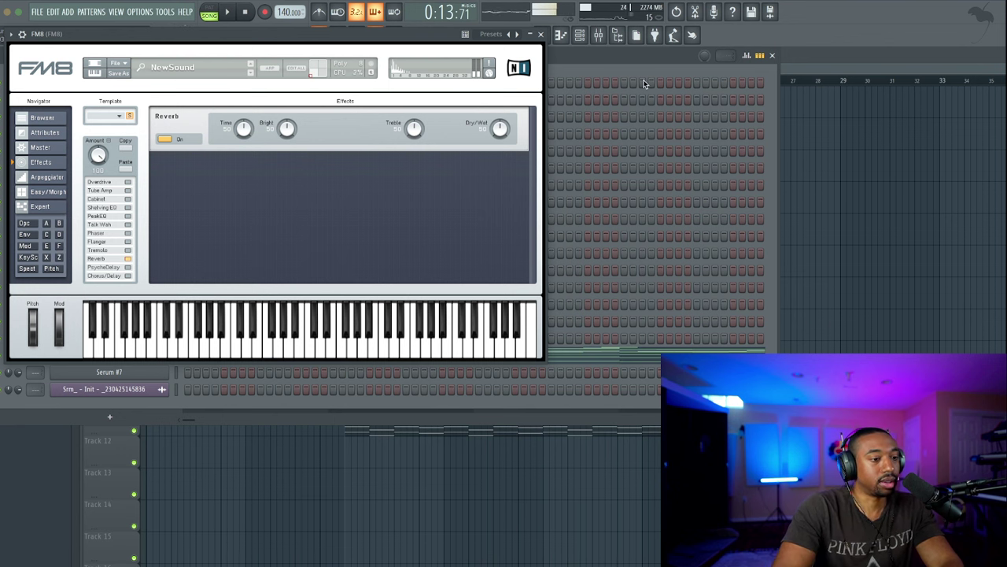
Play the arrangement from bar 9 to hear the reverb on FM8, and save the project
left_click(541, 34)
key("space")
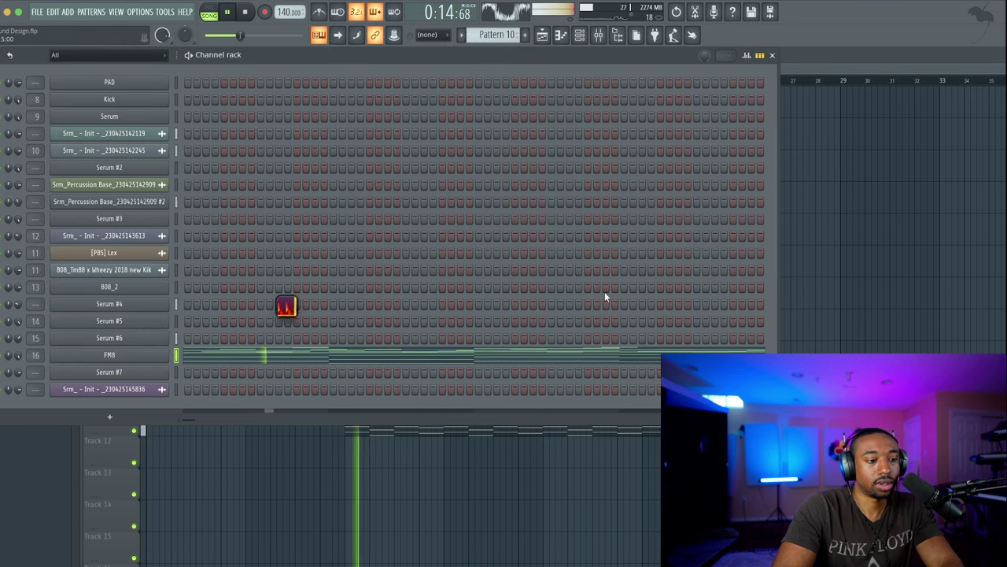
left_click(150, 355)
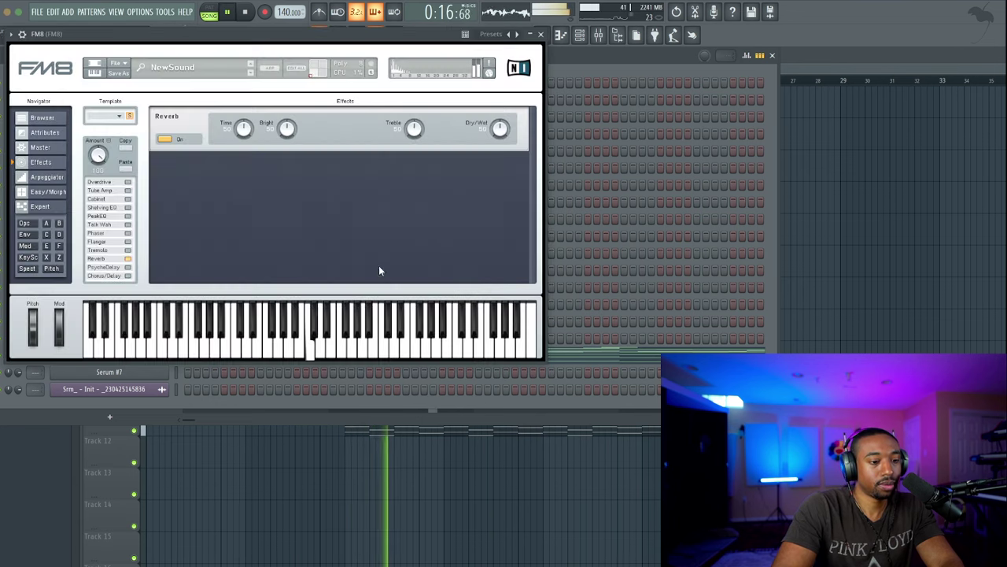
key("F6")
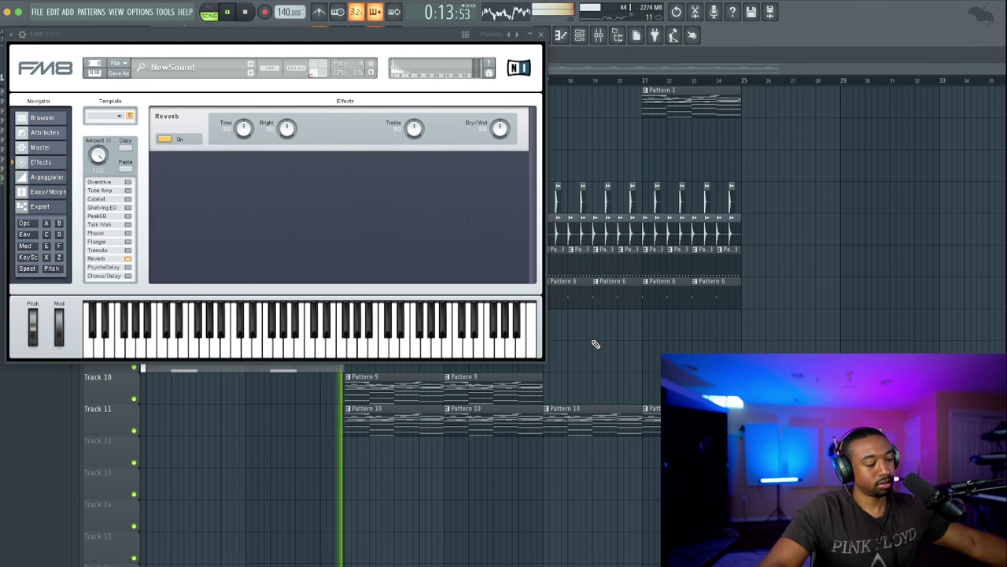
left_click(540, 33)
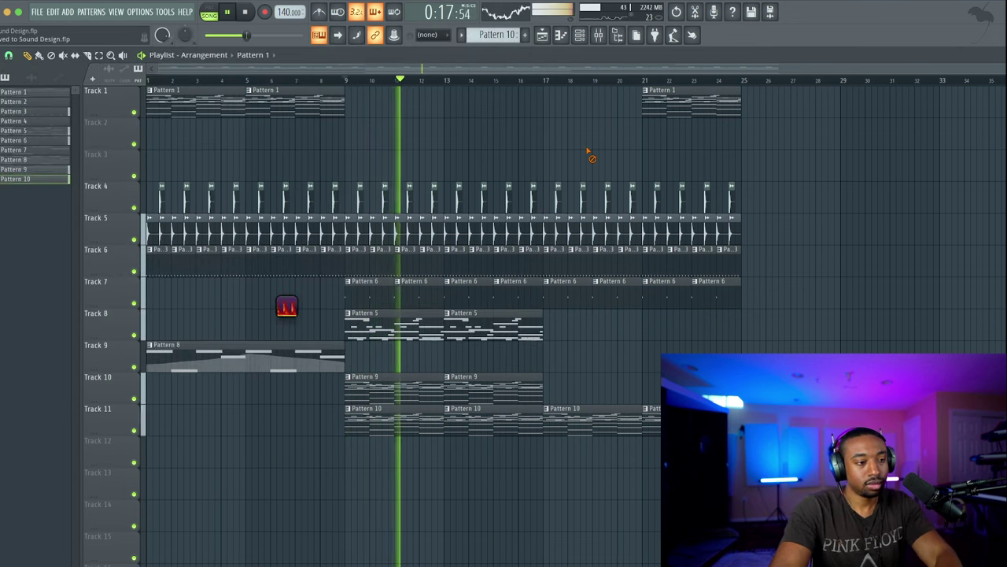
Check the FM8 track's level in the mixer while the arrangement plays through bar 24, and stop playback
left_click(599, 35)
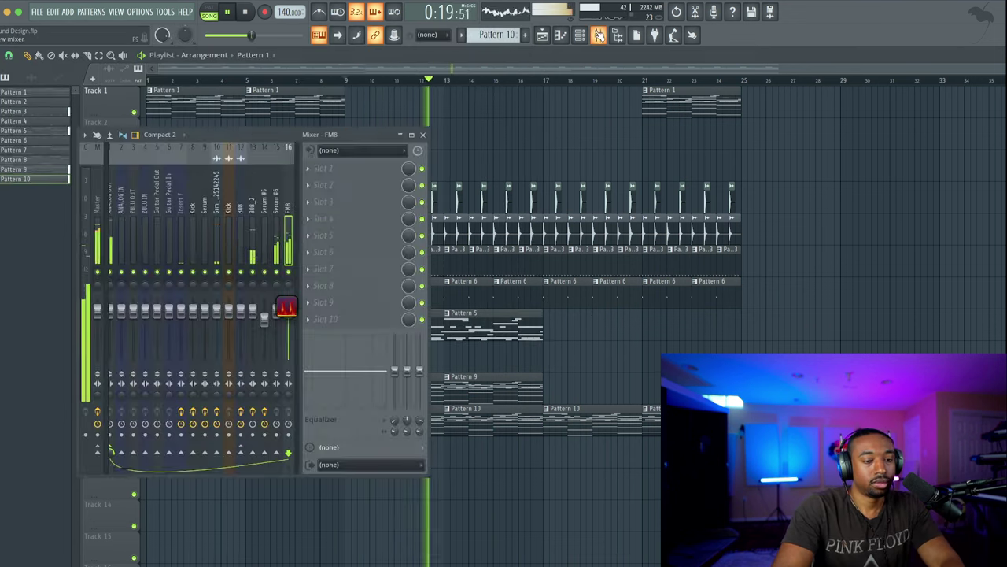
left_click(423, 135)
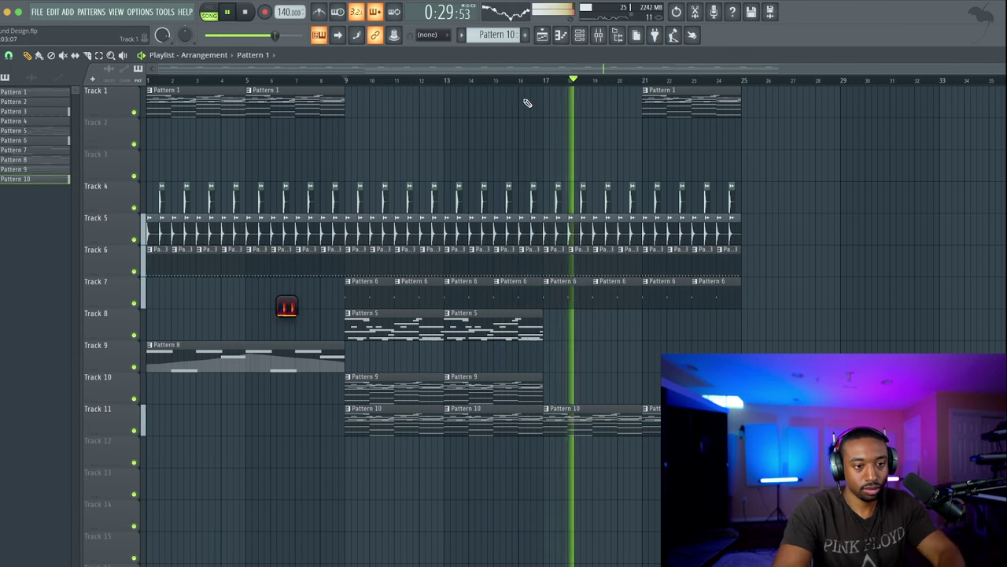
left_click(598, 36)
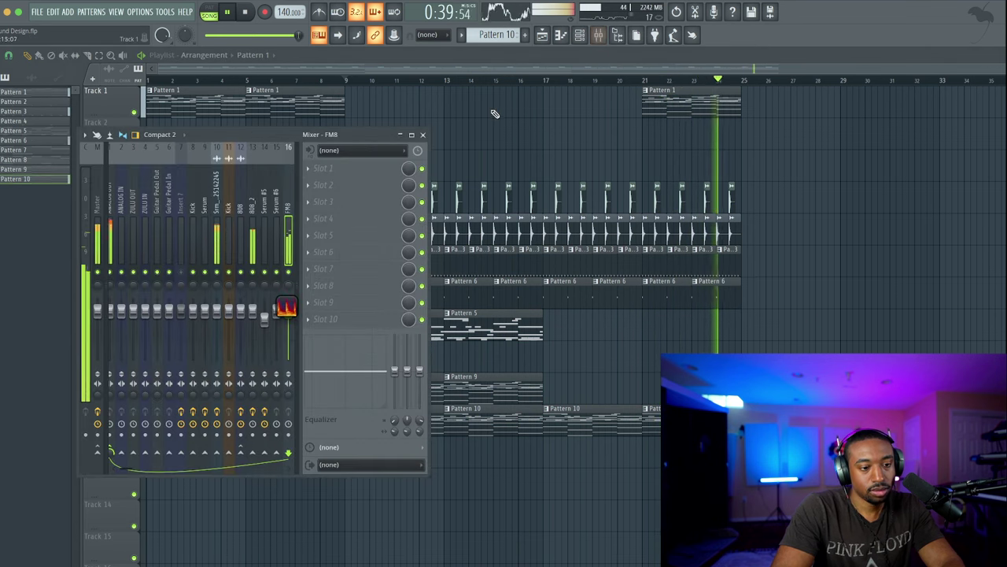
key("space")
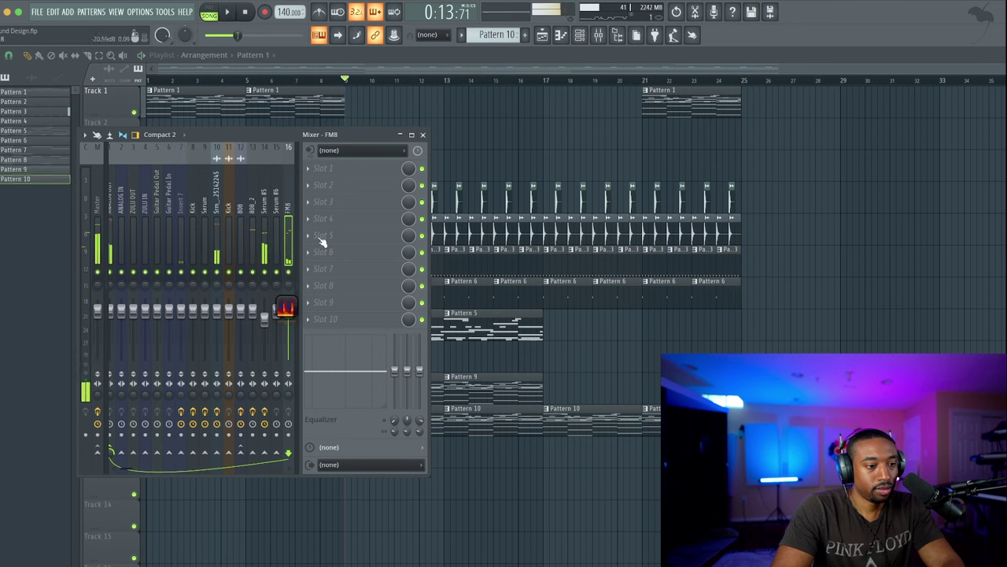
left_click(422, 136)
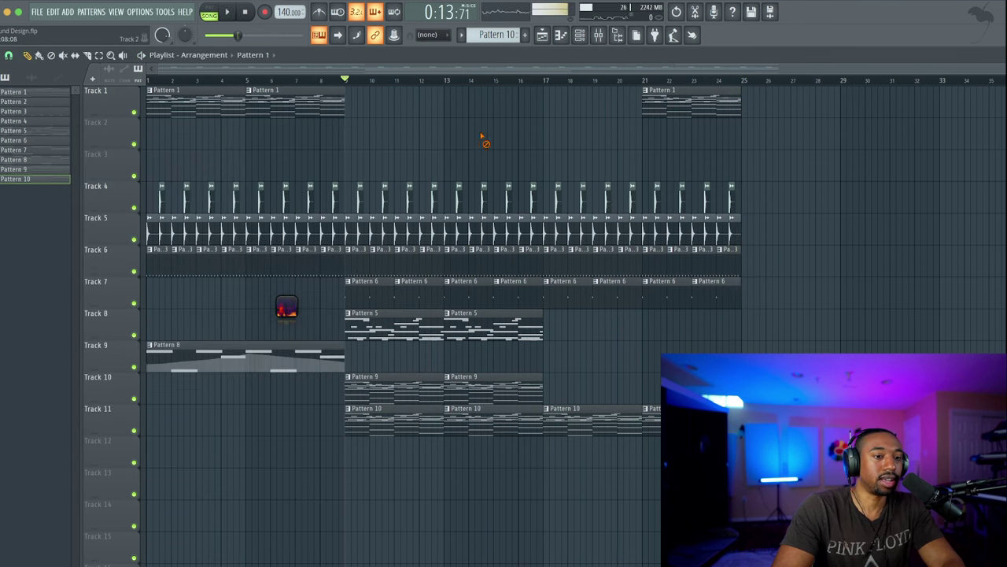